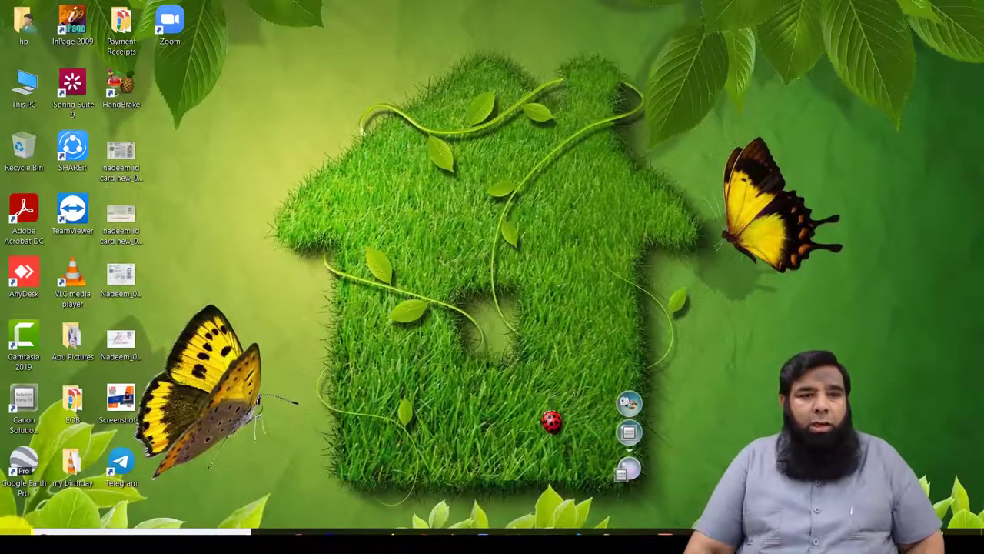
Launch Adobe Premiere Pro 2019 from its tile in the Start menu
click(16, 542)
scroll(404, 321, down, 5)
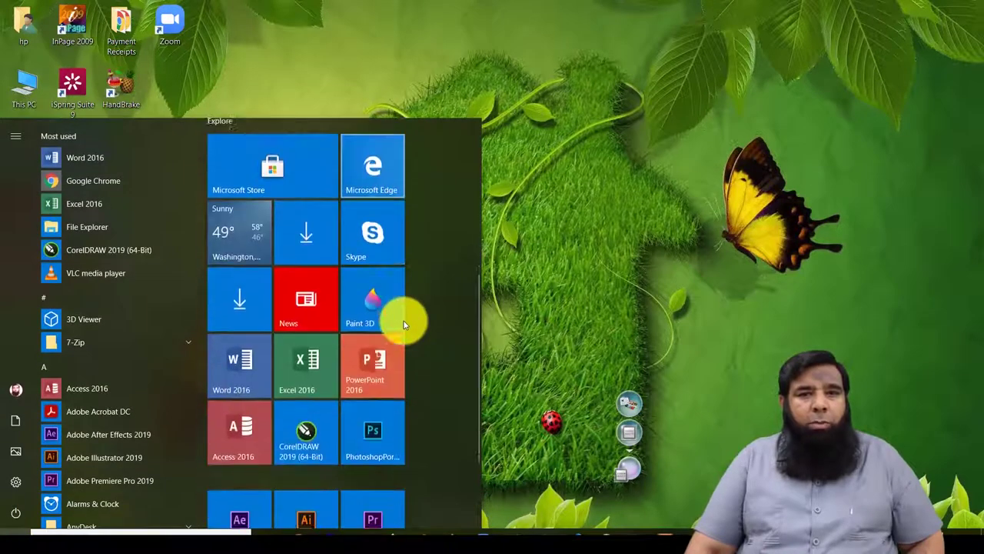
scroll(404, 320, down, 2)
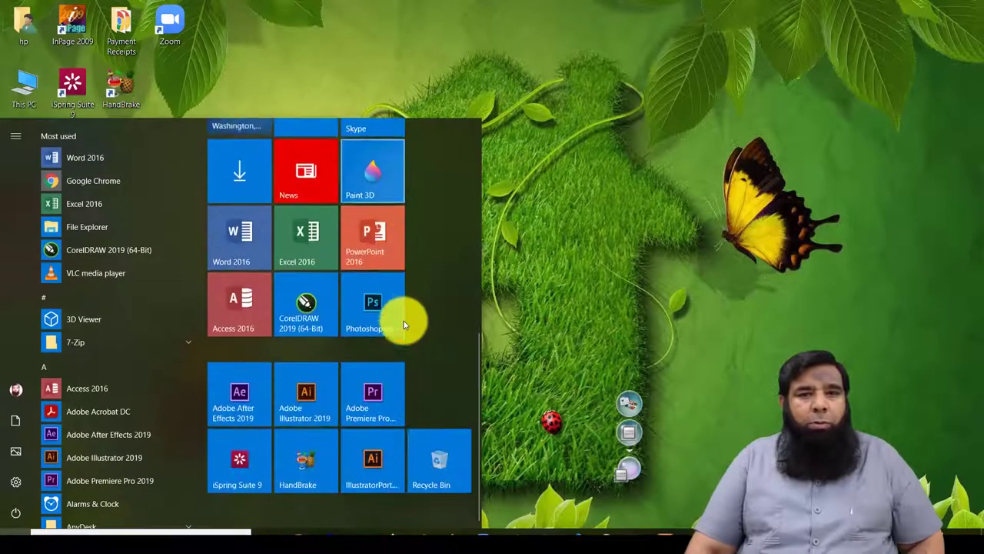
click(360, 410)
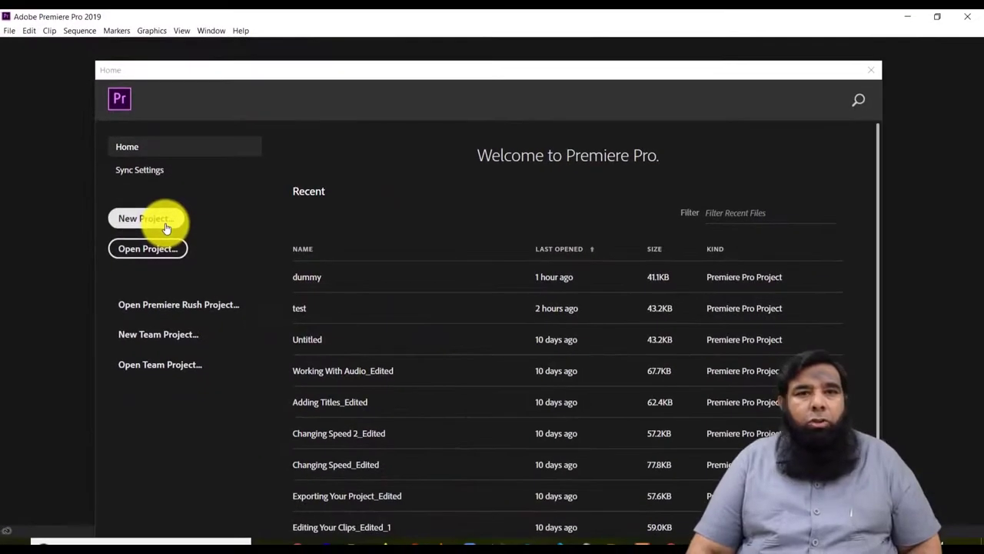
Start a new project and name it 'My First Project'
click(165, 223)
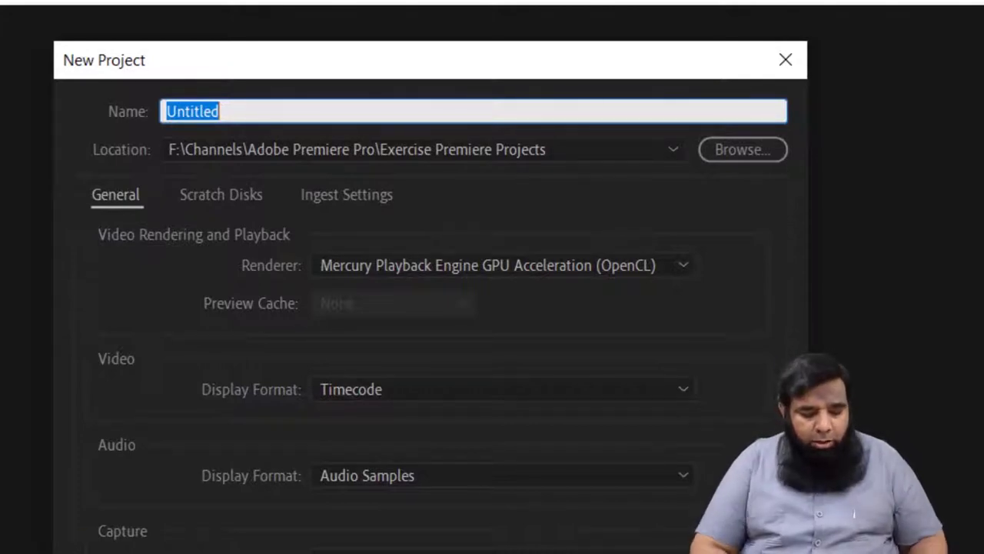
text(M)
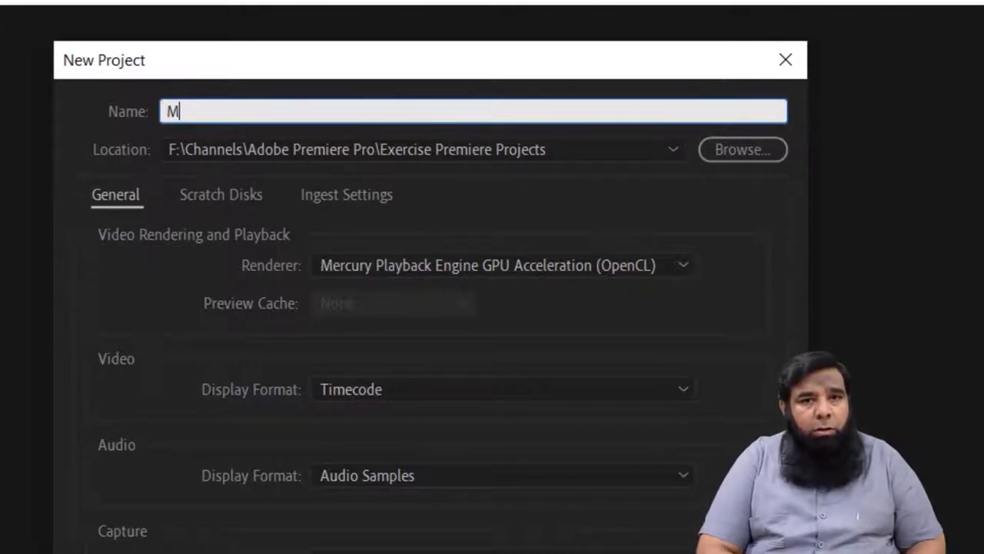
text(y First )
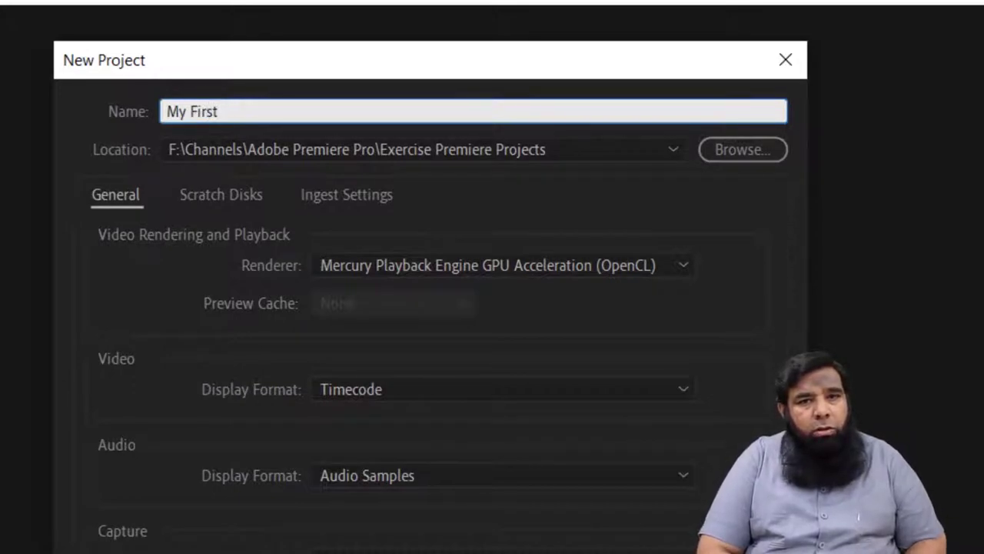
text(Project)
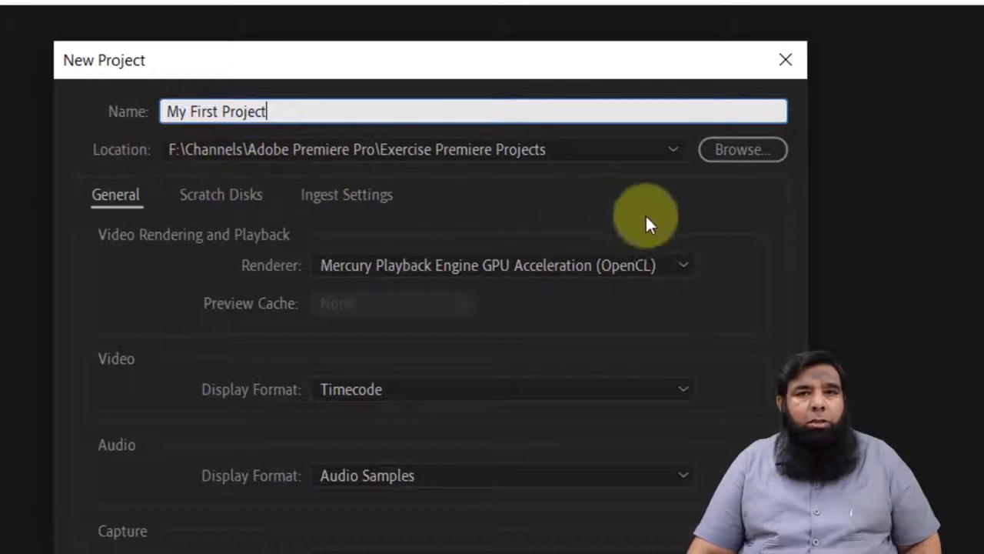
click(758, 157)
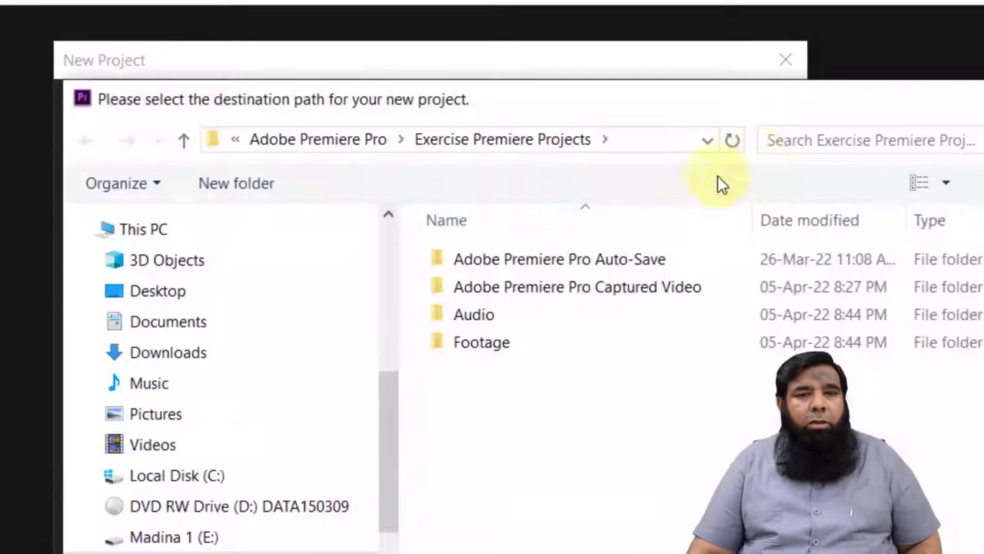
scroll(387, 431, down, 2)
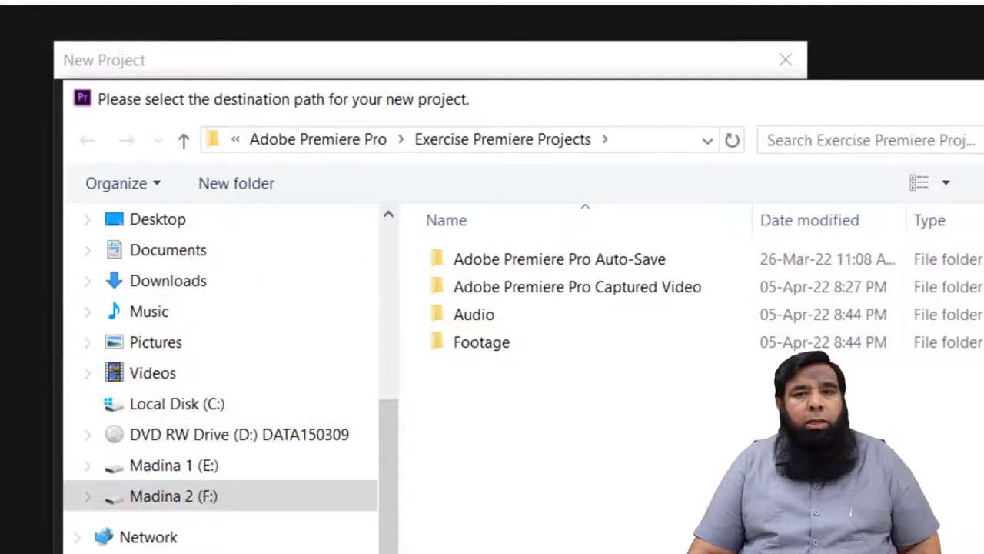
key(Return)
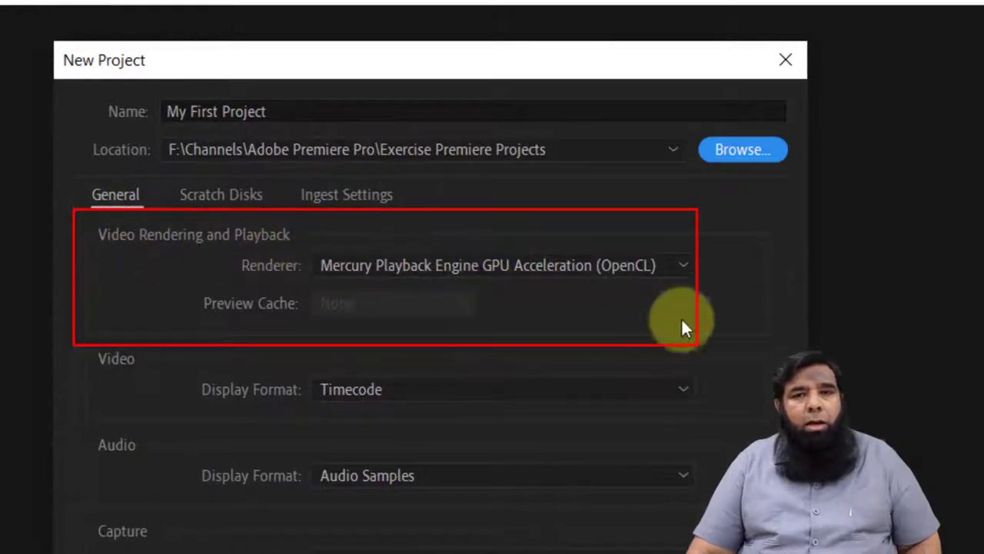
Keep Mercury Playback Engine GPU Acceleration (OpenCL) as the renderer and create the project
click(684, 269)
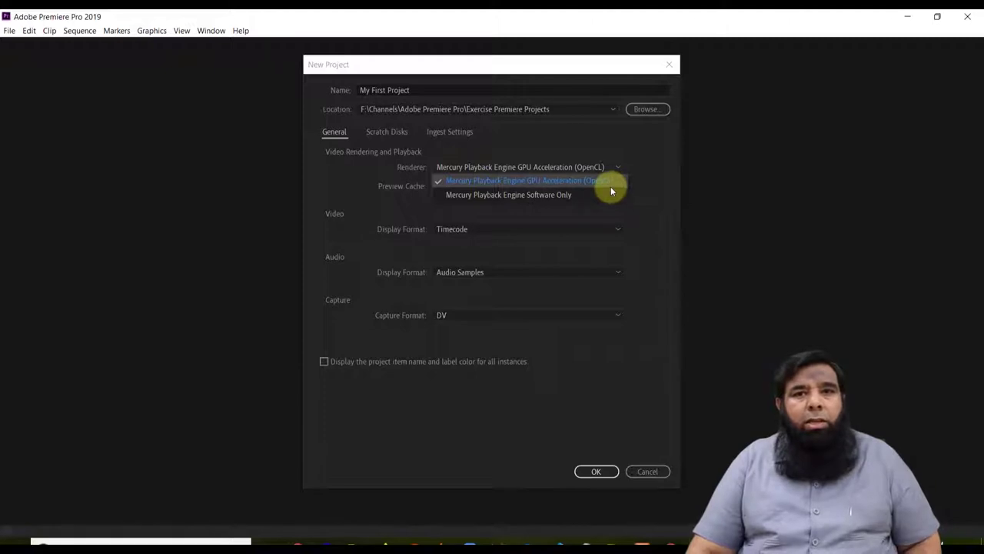
click(609, 185)
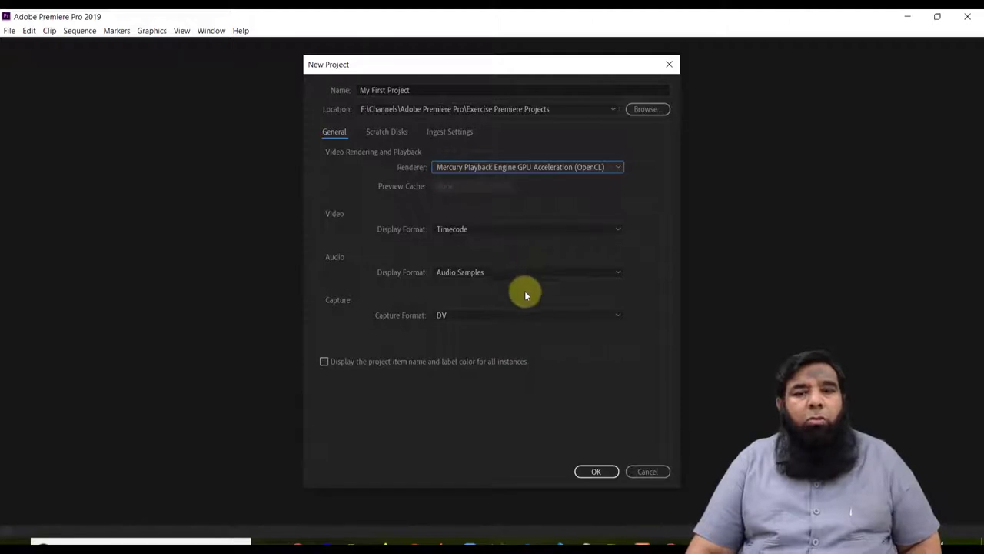
click(596, 472)
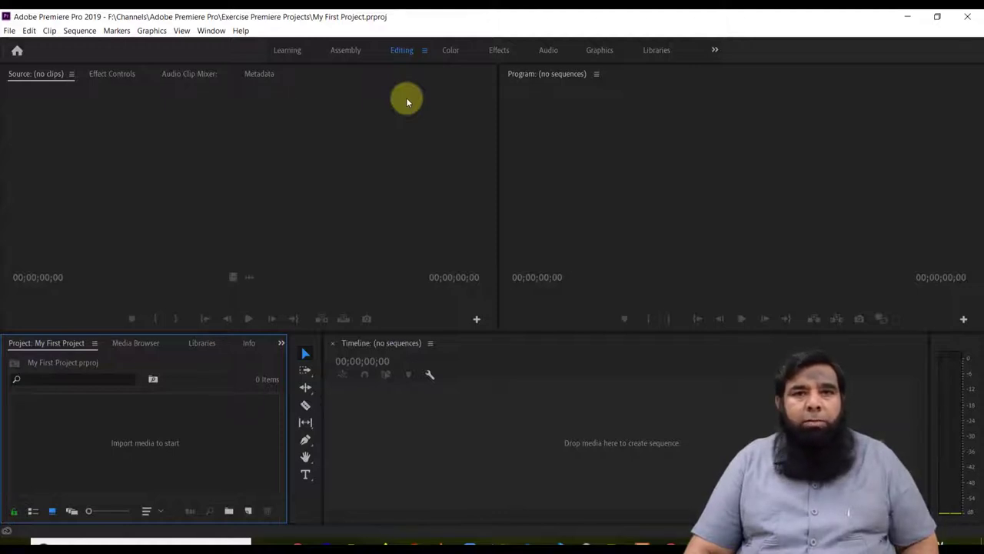
click(289, 51)
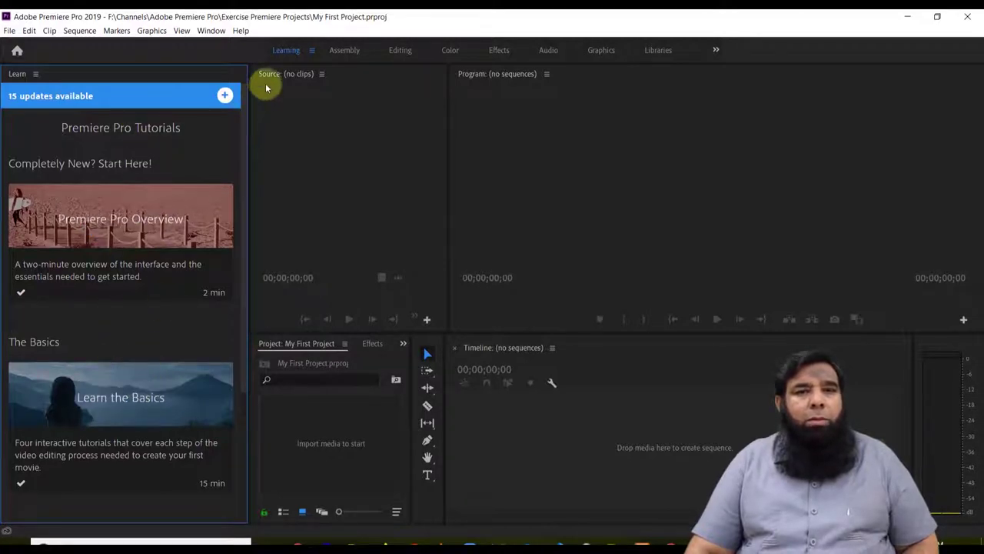
click(400, 52)
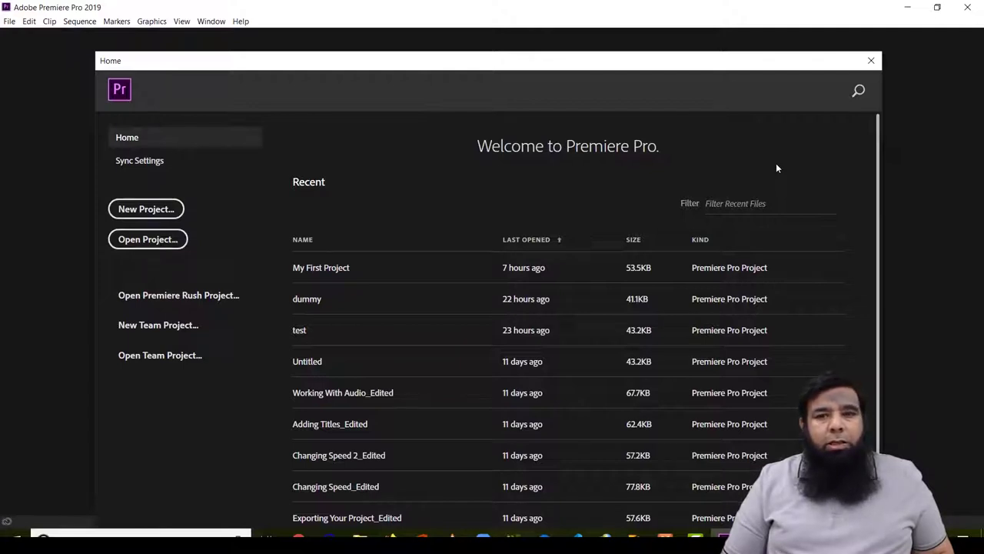
Create a new project called 'My First Project' in the Exercise Premiere Projects folder
click(160, 209)
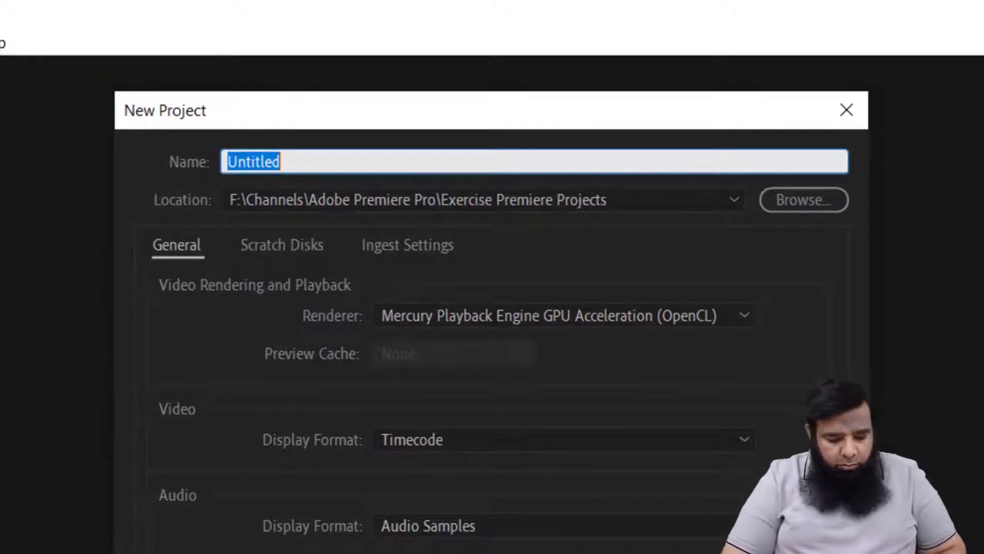
text(My D)
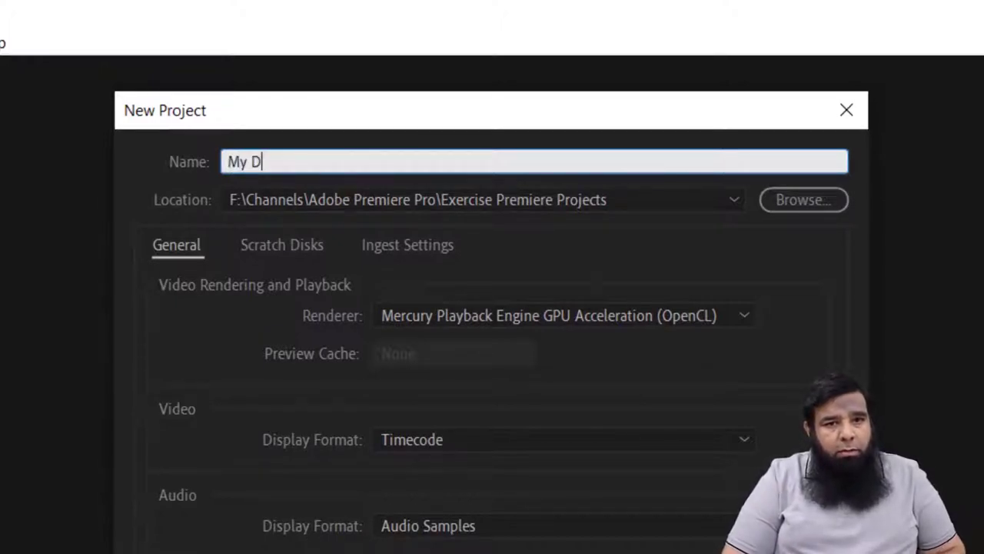
key(BackSpace)
text(First )
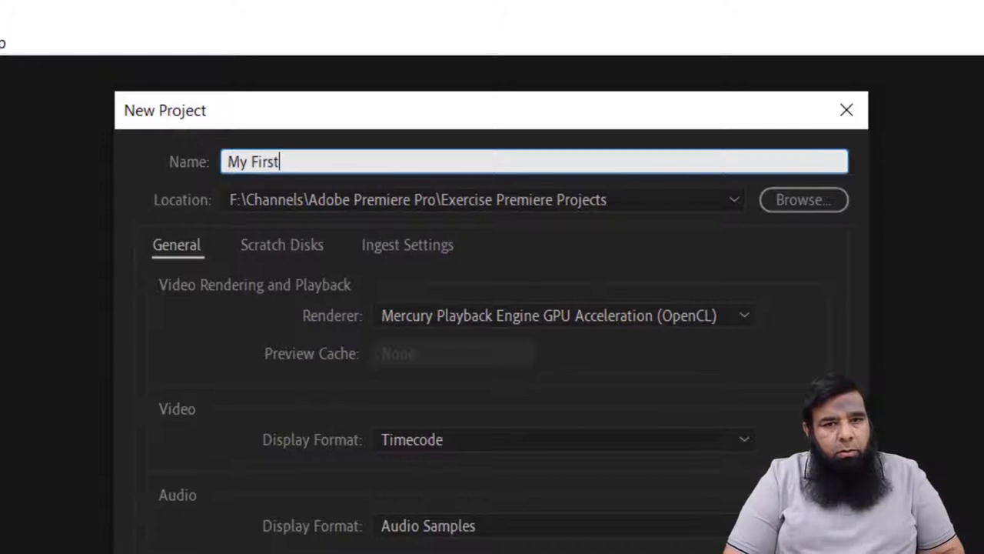
text(Proj)
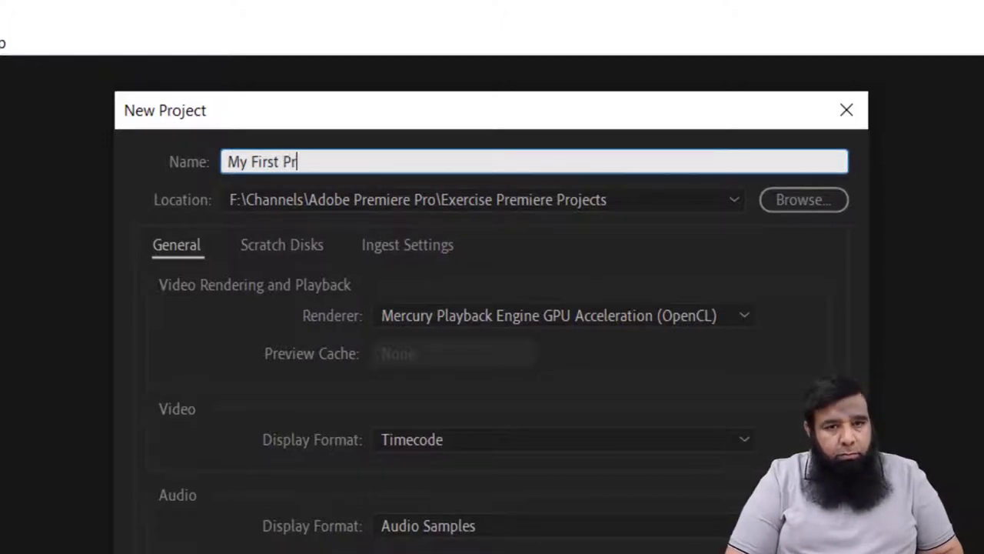
text(ect)
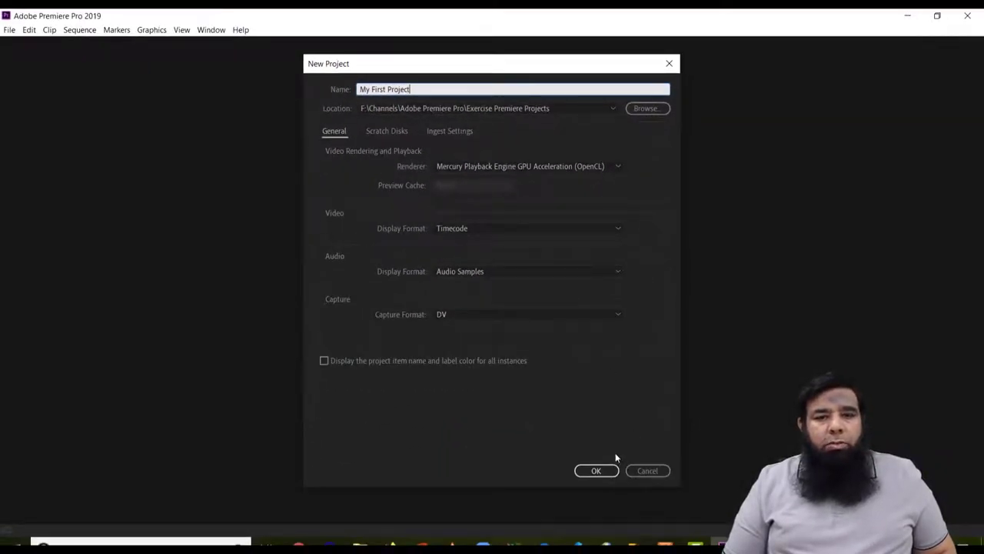
mouse_move(592, 440)
mouse_down()
mouse_move(651, 458)
mouse_move(542, 480)
mouse_move(592, 440)
mouse_up()
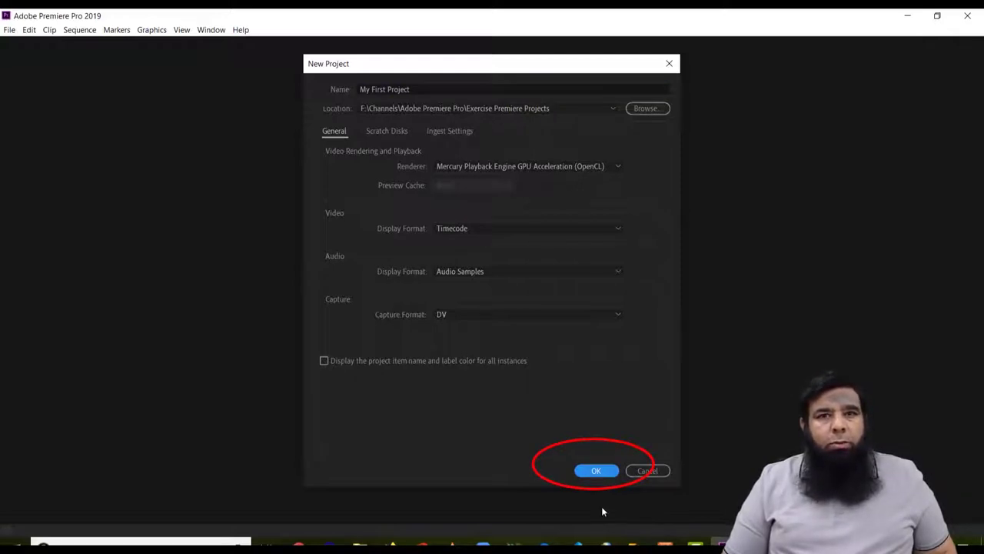
key(Return)
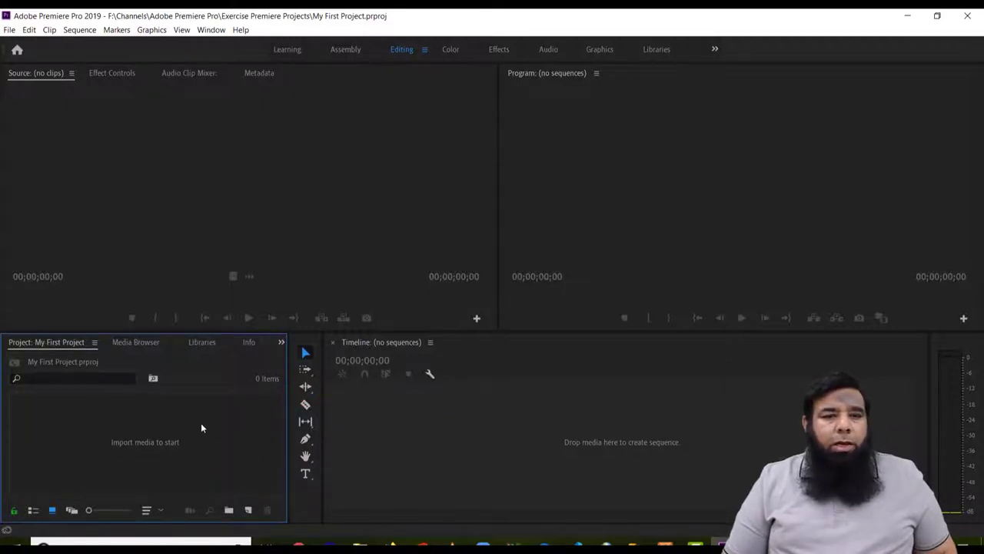
Check the Project panel's context menu, then bring up the File menu's import commands
right_click(201, 428)
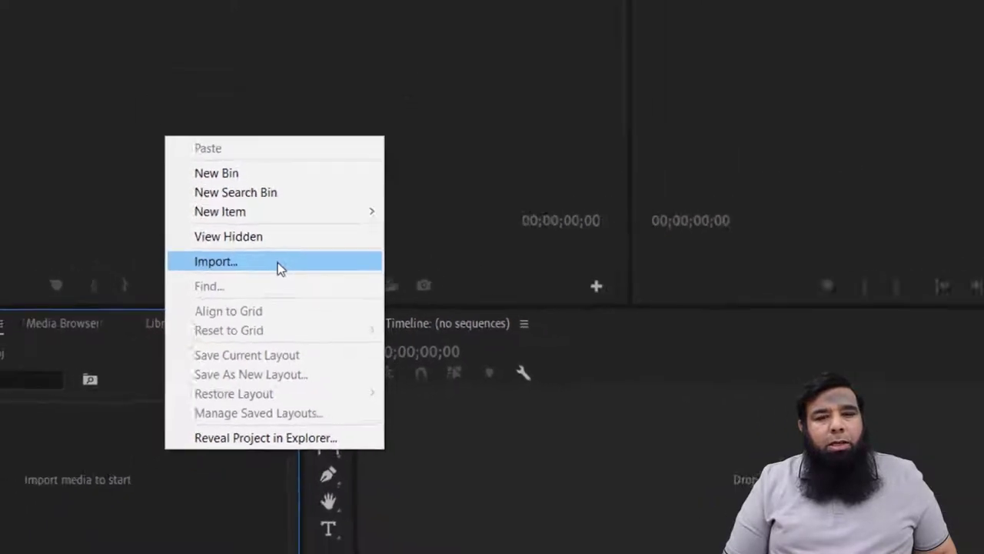
click(172, 496)
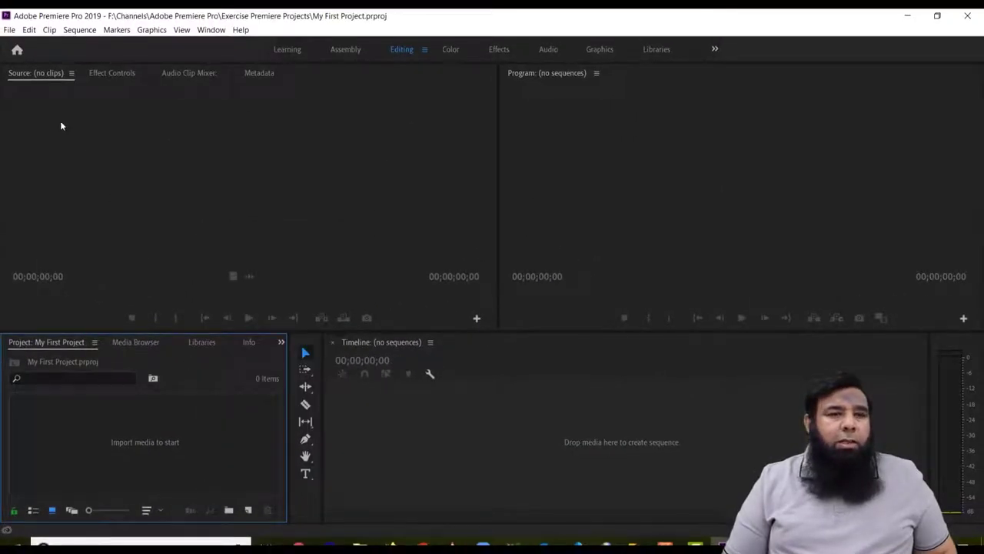
click(10, 31)
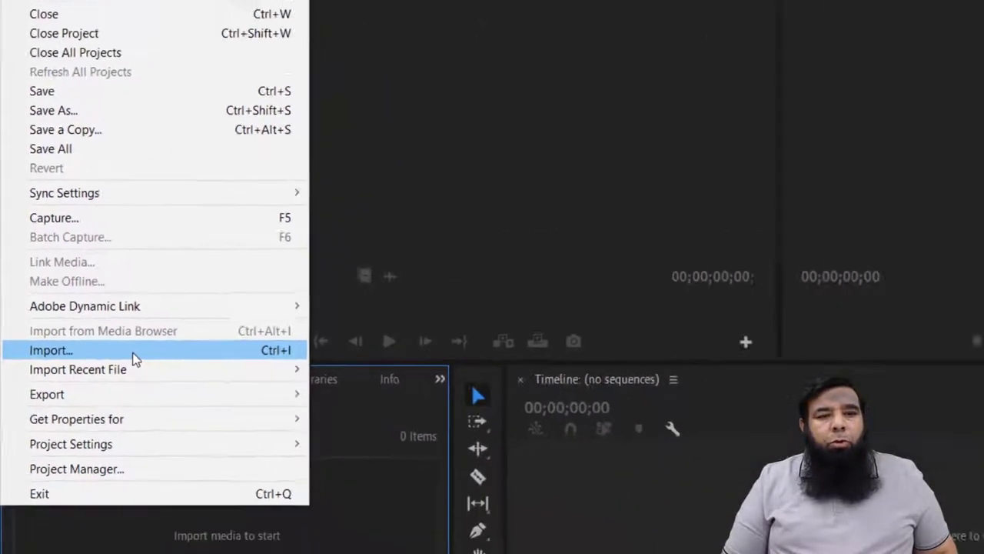
Import the three .mp4 camera clips from the First folder, then deselect them
click(173, 382)
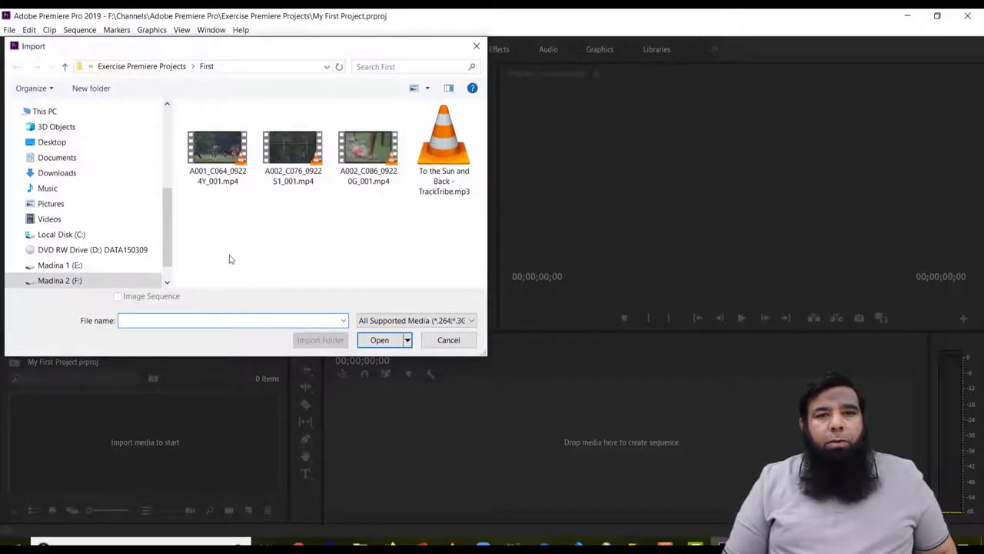
drag(201, 198, 409, 162)
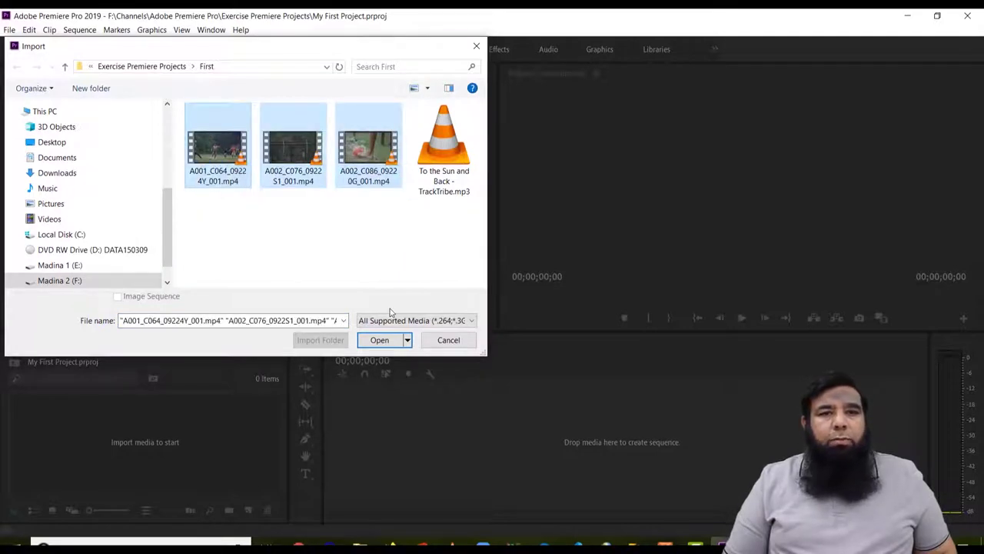
click(374, 341)
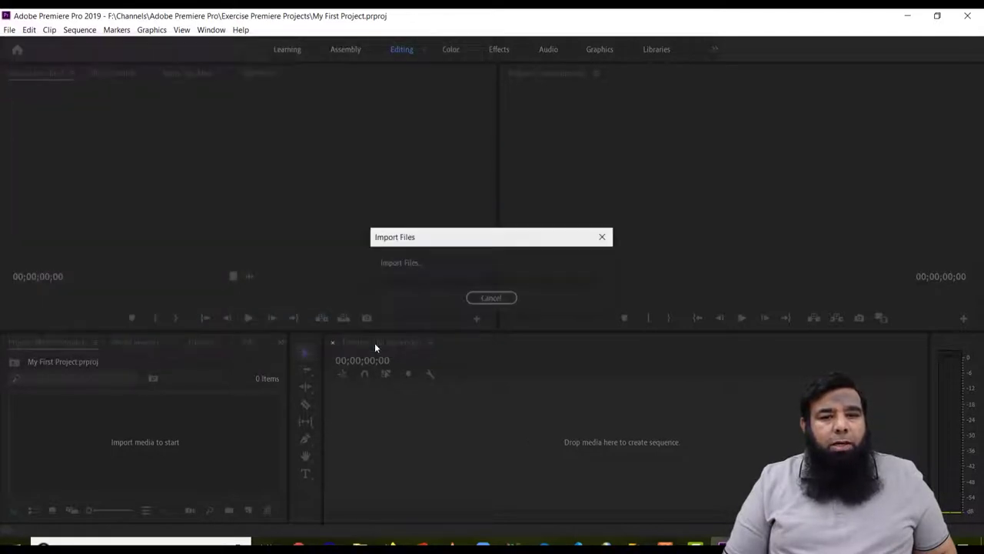
click(171, 484)
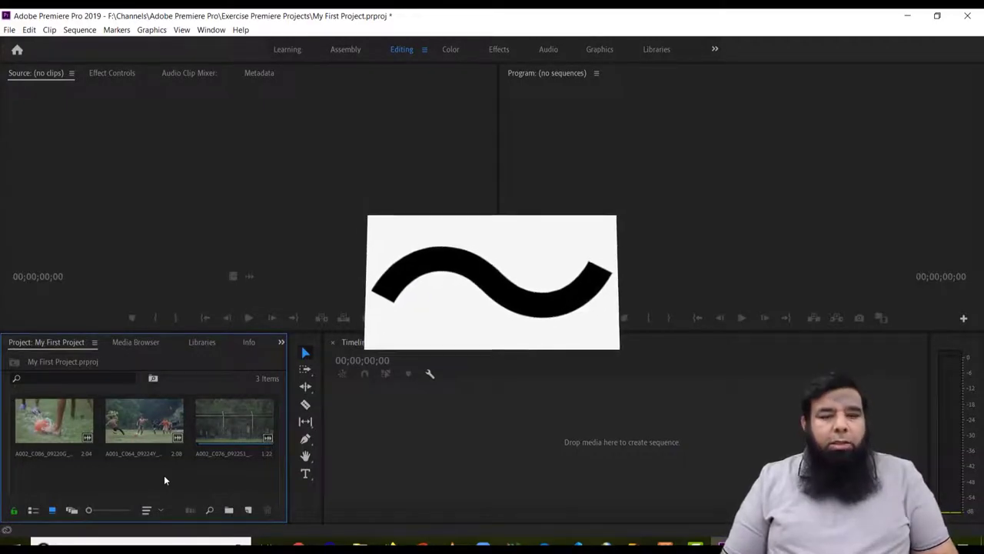
Toggle panel maximizing with the ` key, leaving the Project panel filling the window
key(grave)
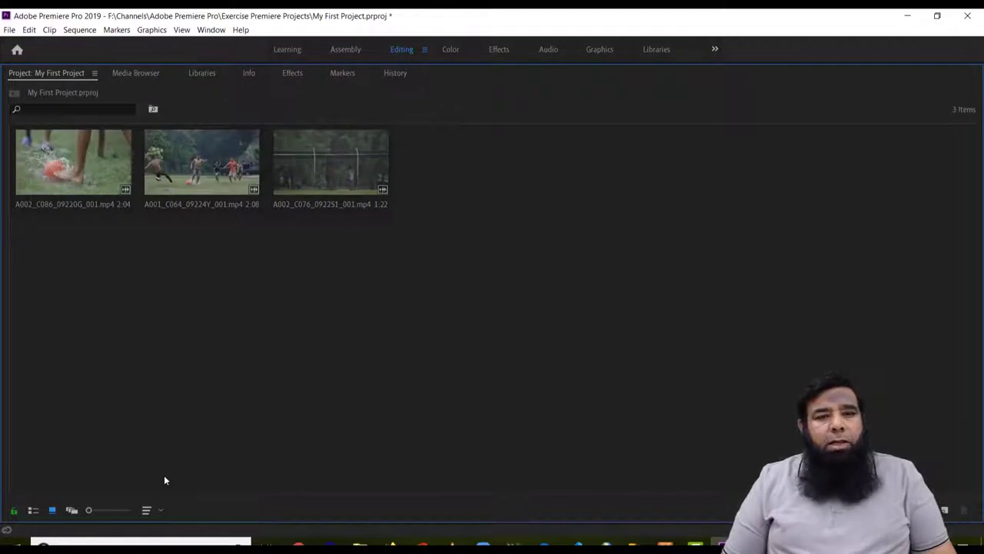
key(grave)
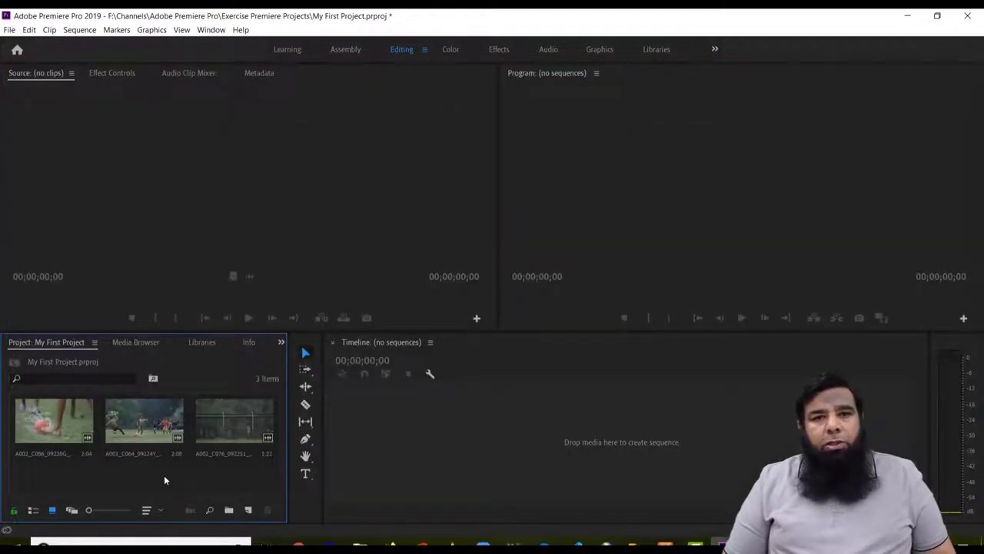
click(164, 180)
key(grave)
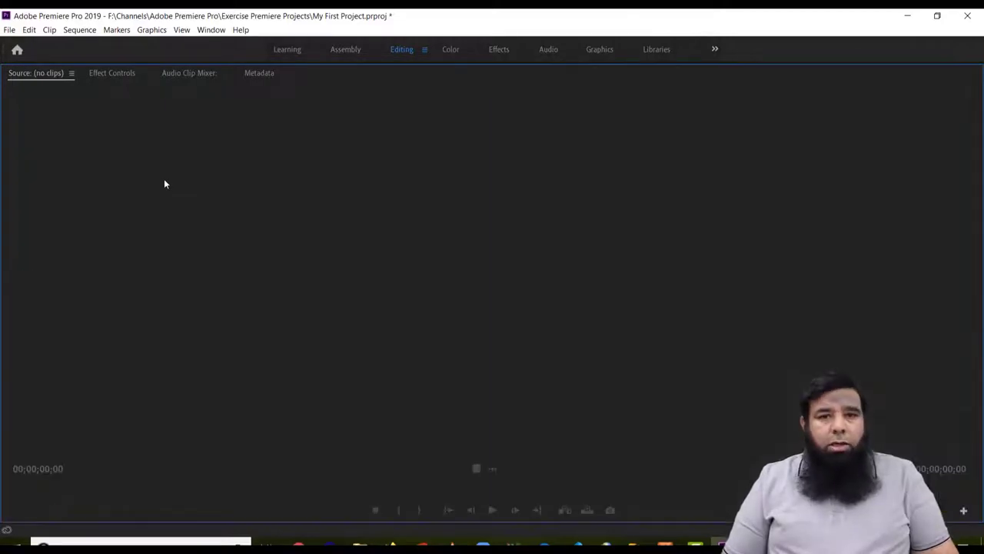
key(grave)
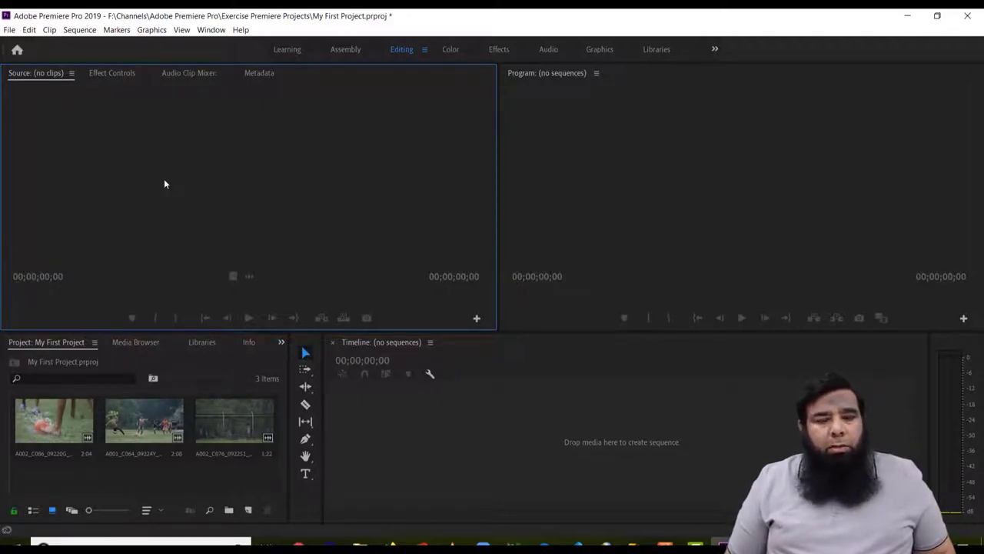
click(95, 483)
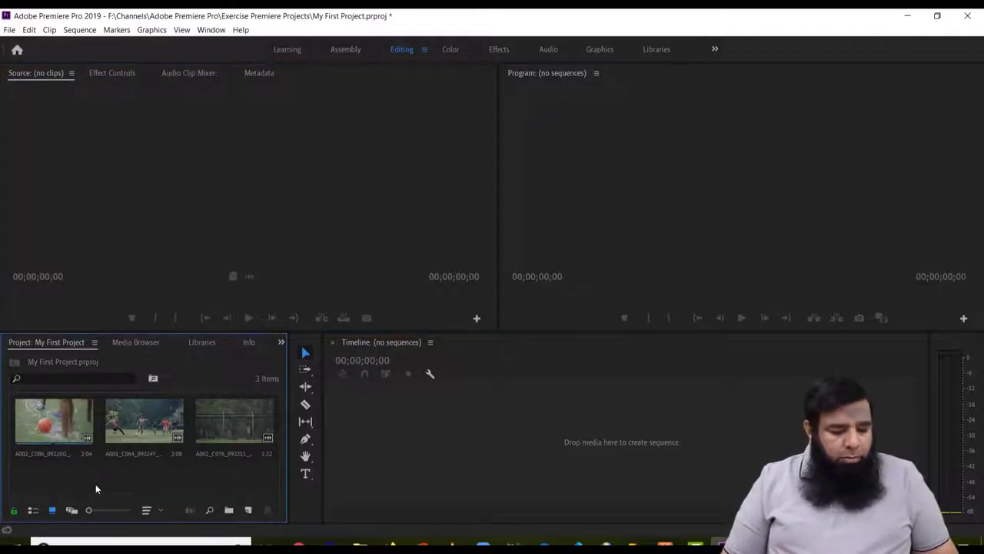
key(grave)
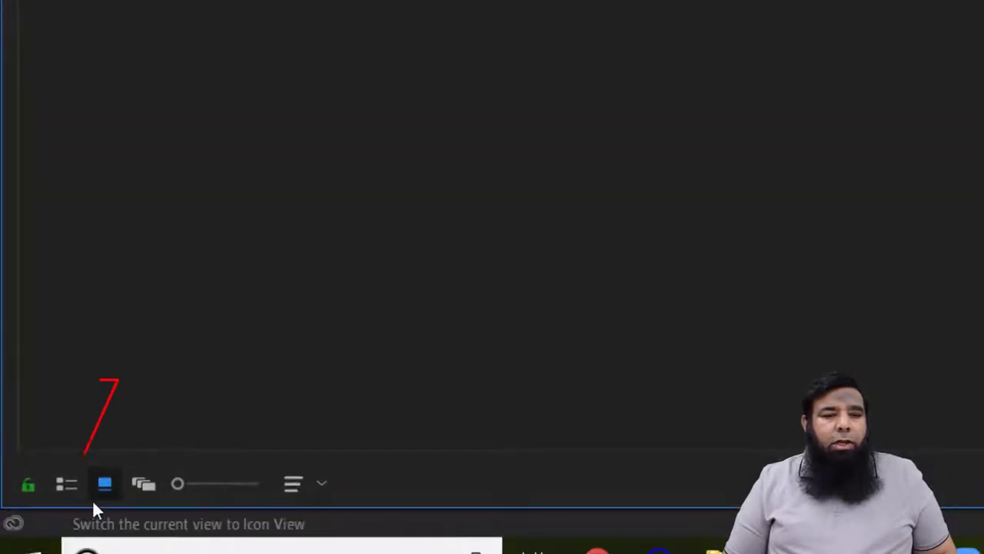
click(67, 484)
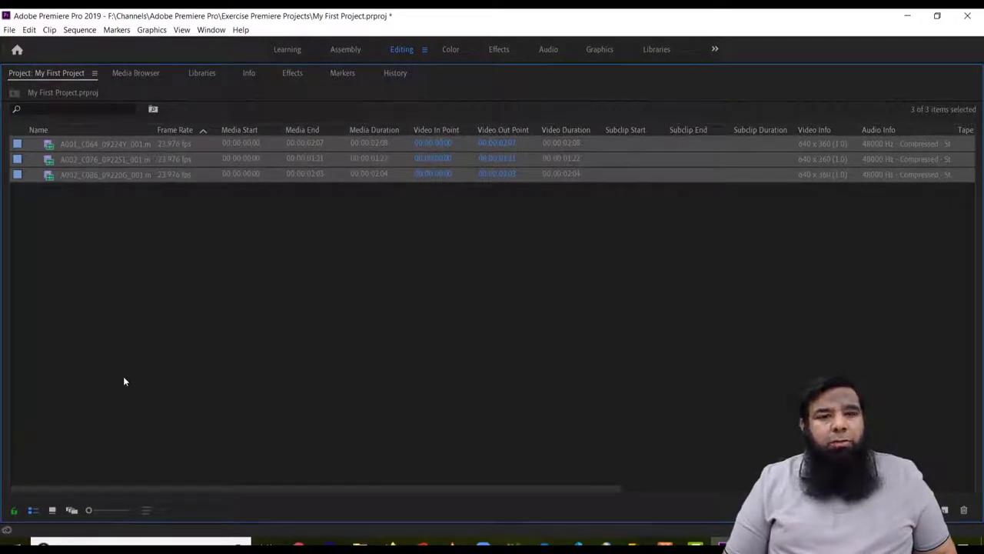
click(52, 512)
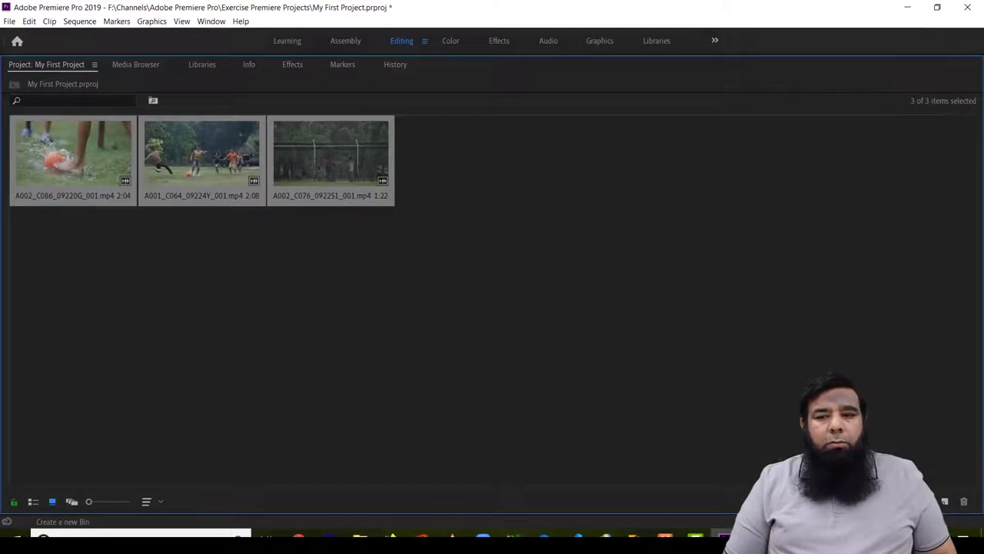
Add a new bin named 'My Videos' to the Project panel
click(944, 501)
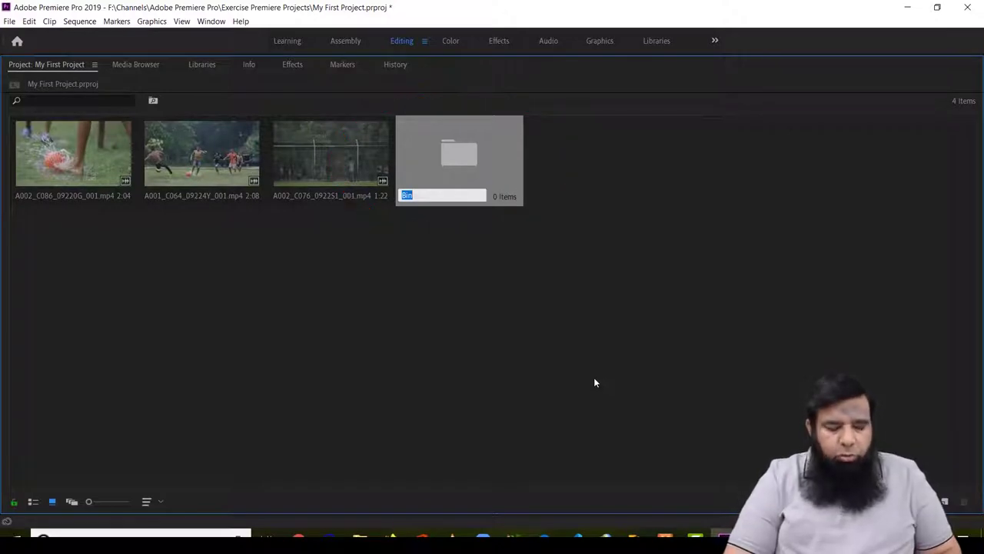
text(My )
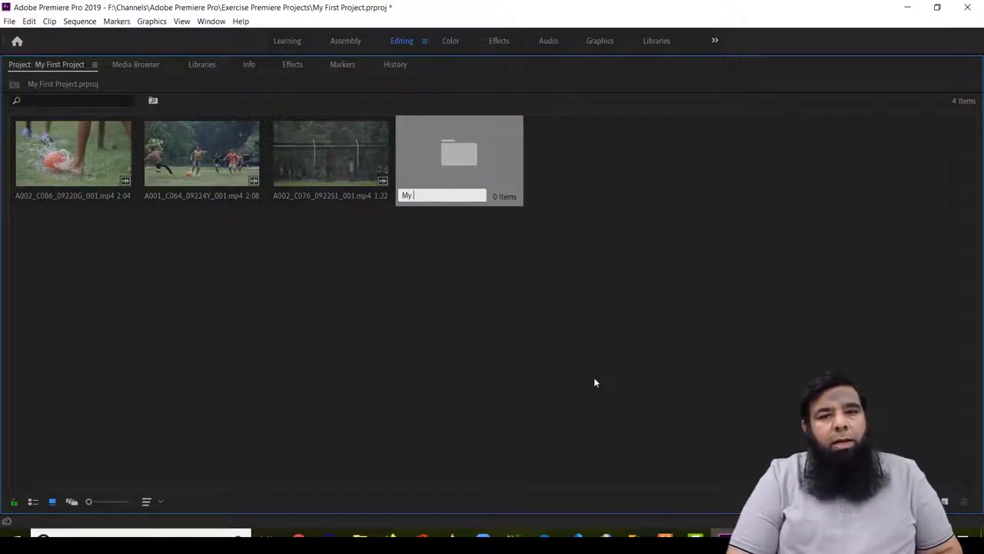
text(Videos)
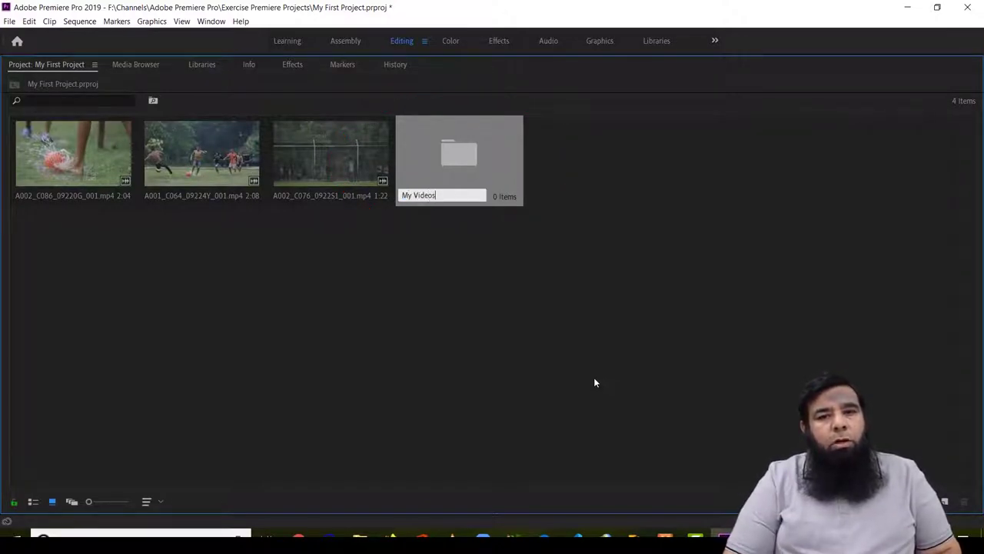
click(560, 322)
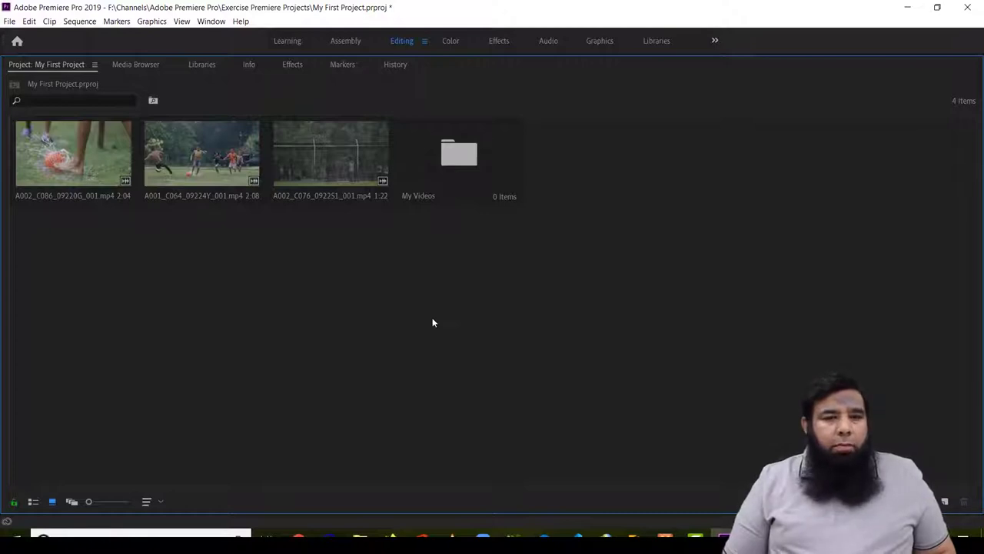
Restore the layout and play A002_C086_09220G_001.mp4, then A001_C064_09224Y_001.mp4, in the Source monitor
key(grave)
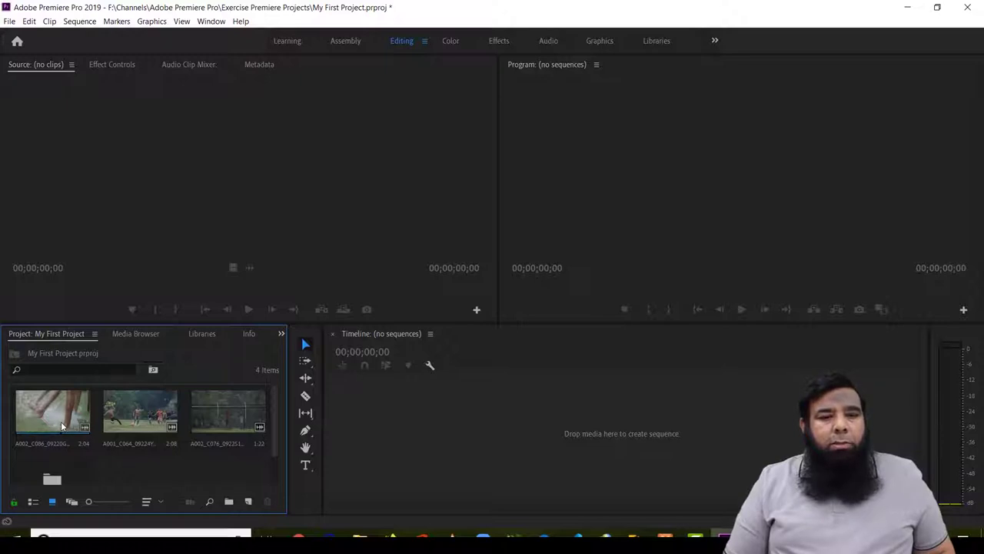
double_click(61, 422)
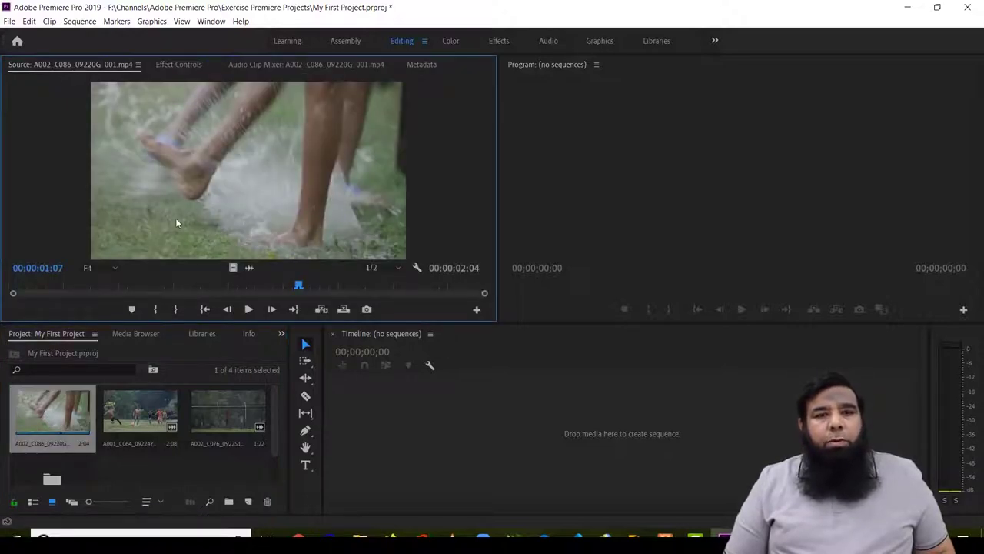
click(249, 309)
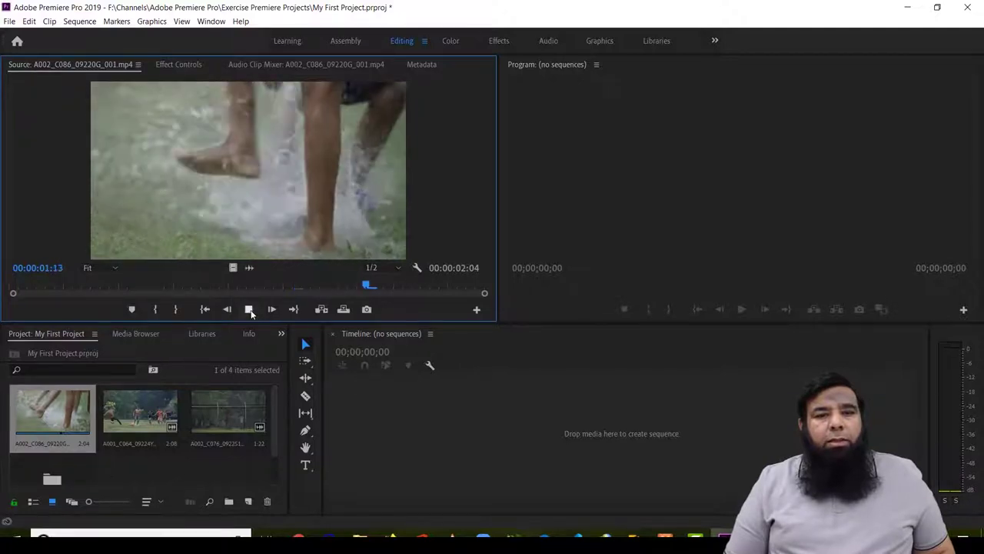
double_click(152, 414)
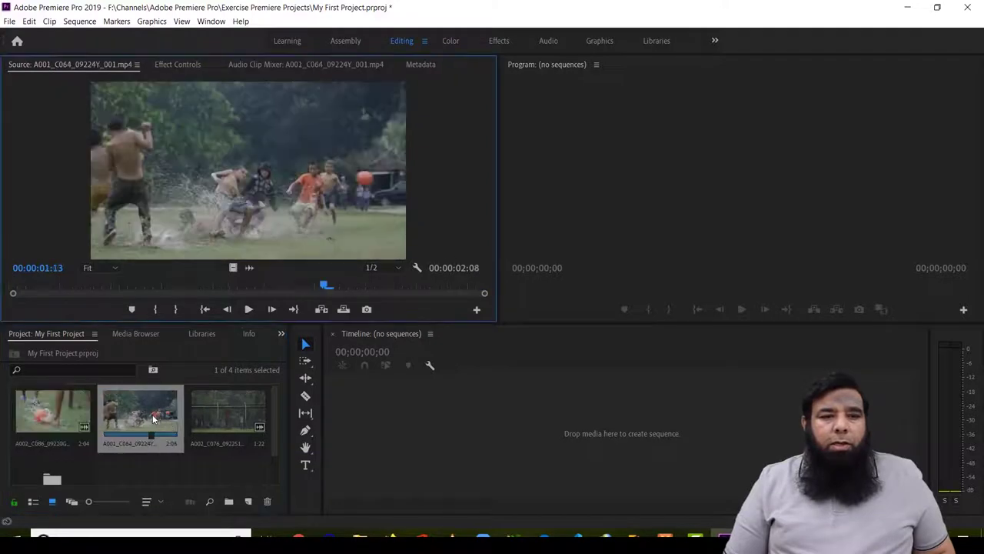
click(249, 309)
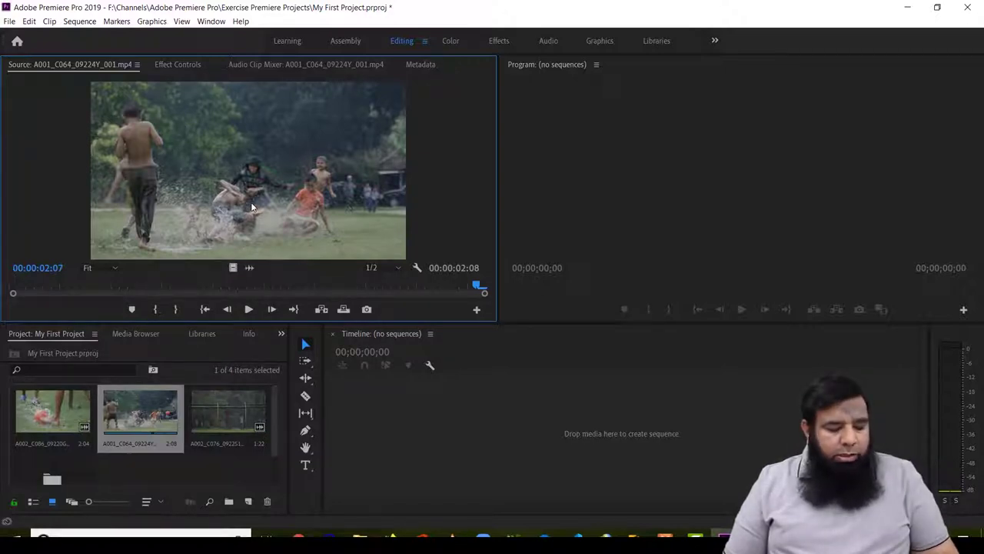
key(grave)
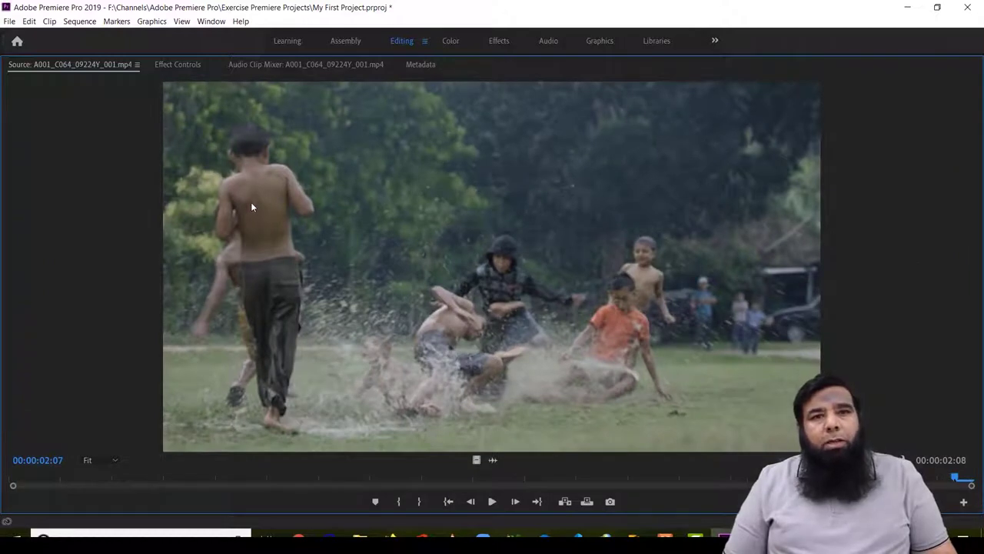
key(grave)
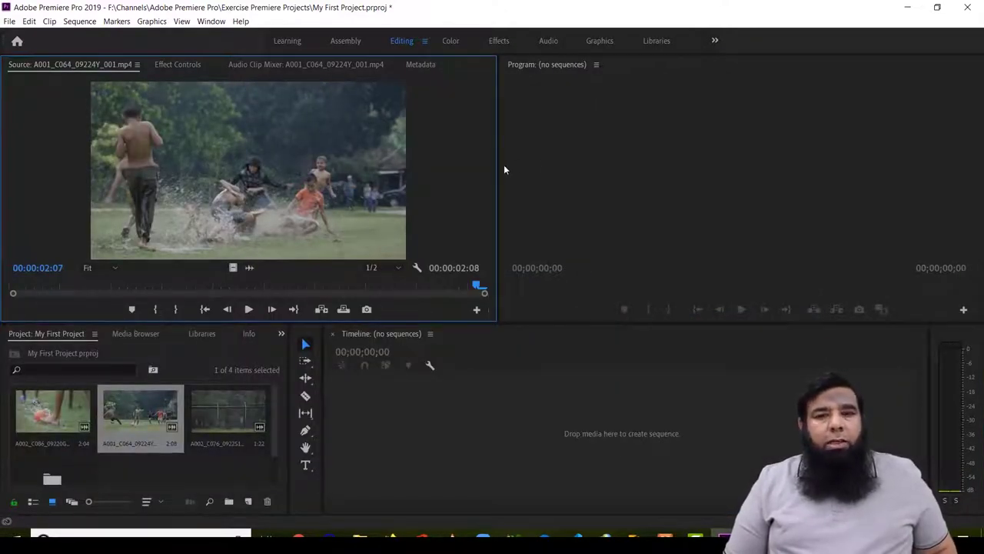
Resize the panels for a larger project area and select all three camera clips together
drag(498, 168, 446, 180)
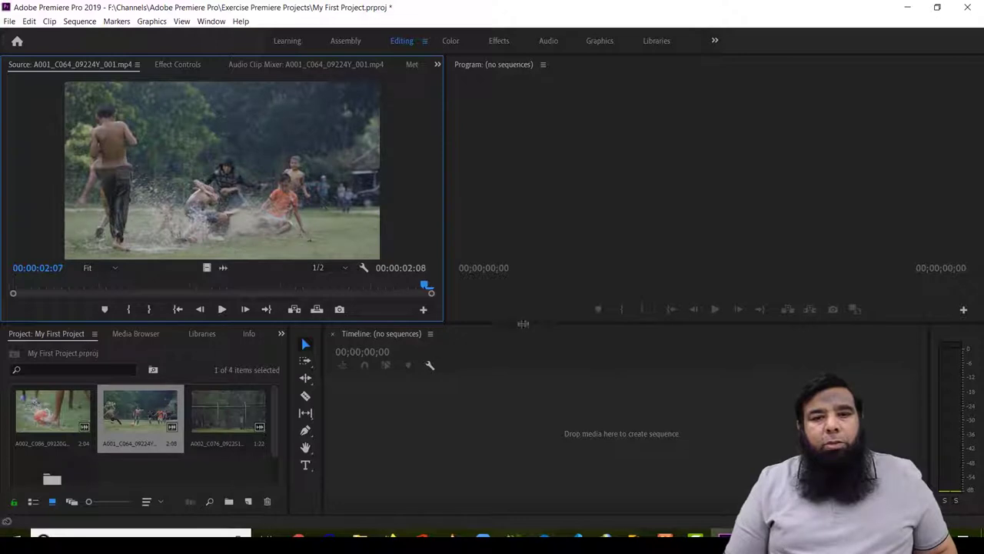
drag(524, 323, 505, 314)
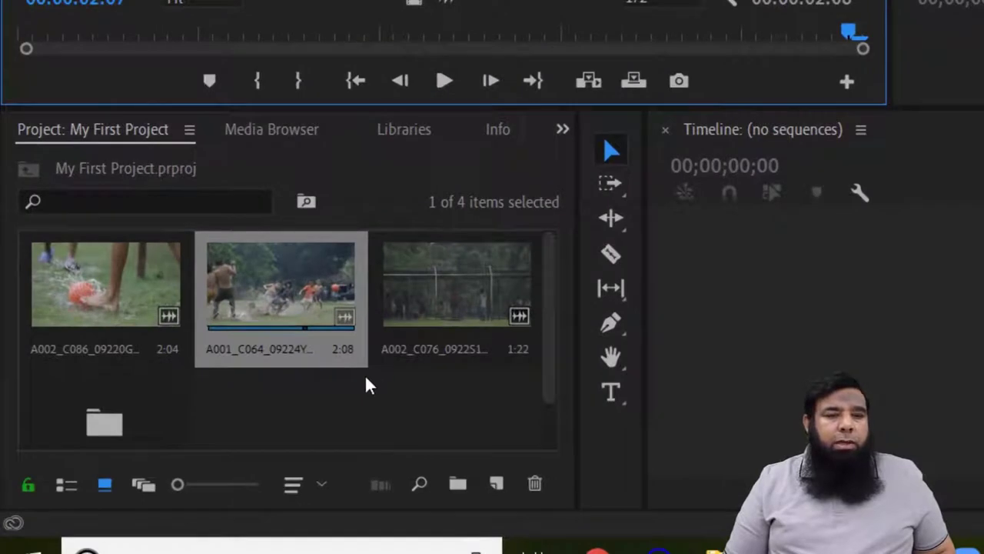
click(137, 326)
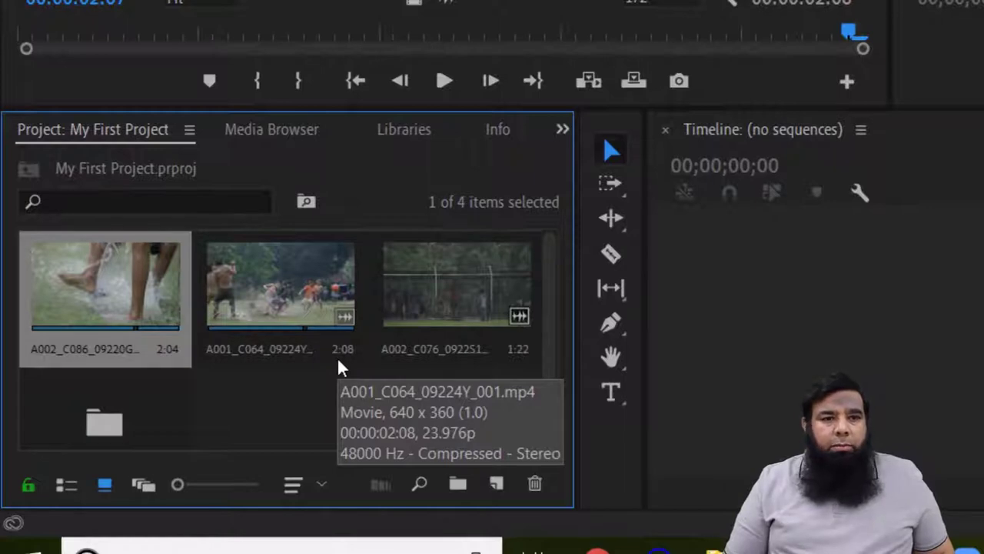
ctrl+click(262, 323)
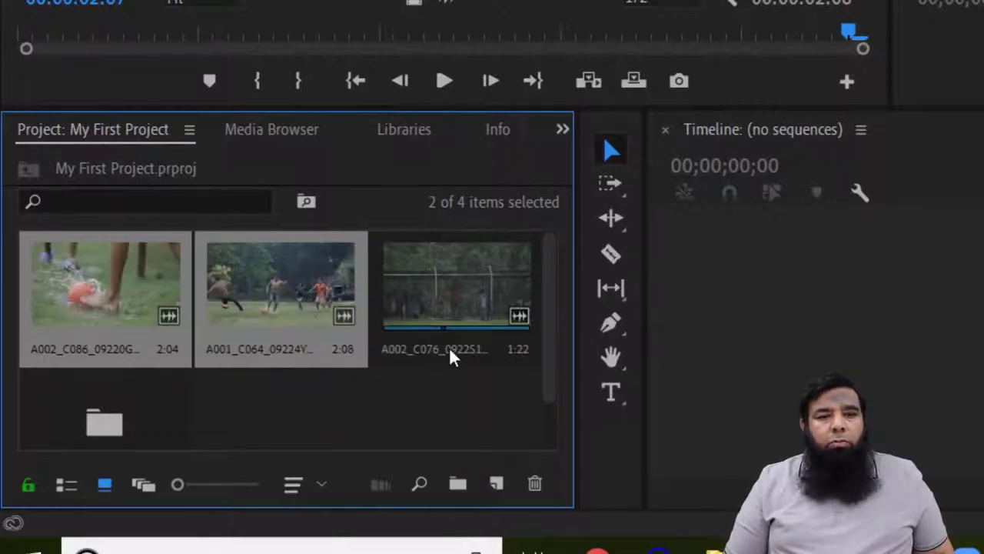
ctrl+click(450, 355)
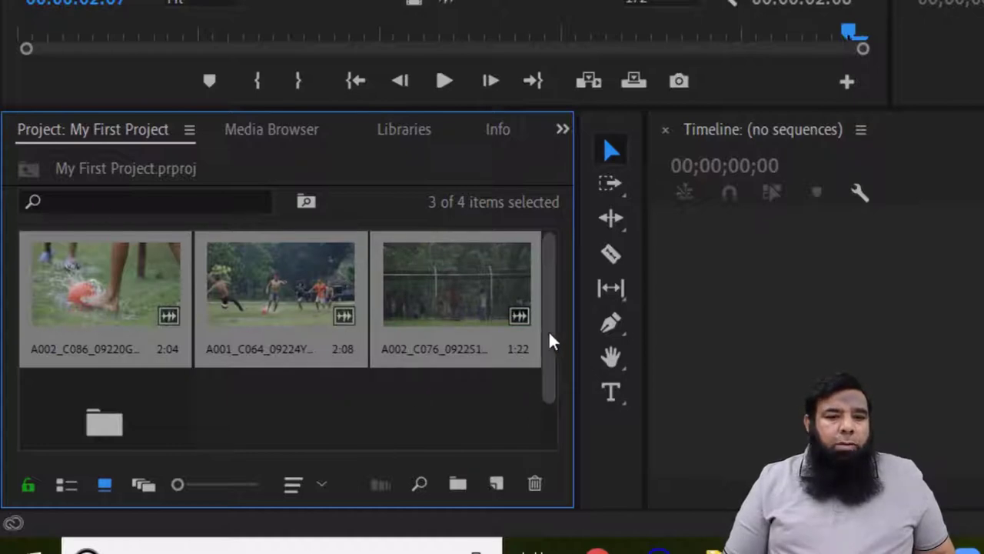
drag(552, 341, 543, 407)
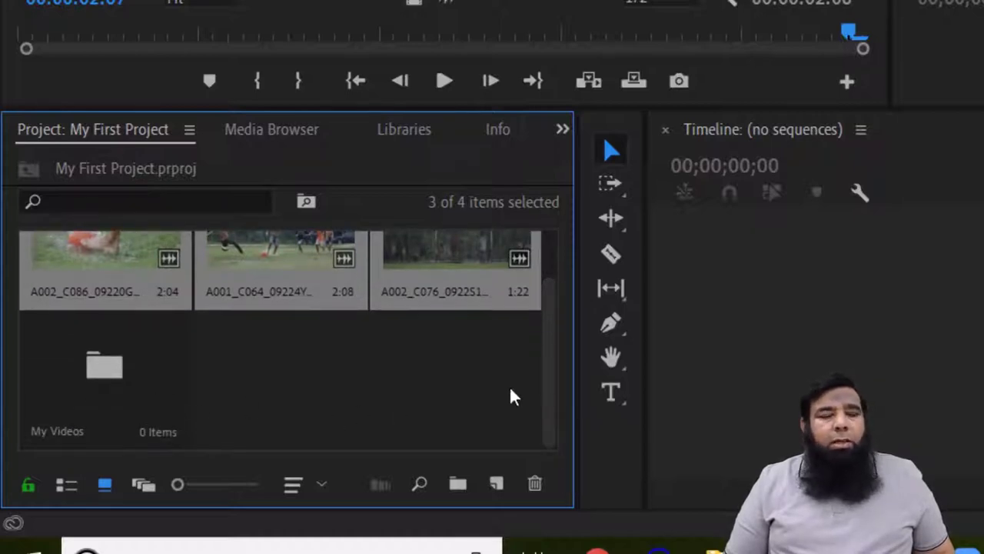
drag(551, 378, 558, 323)
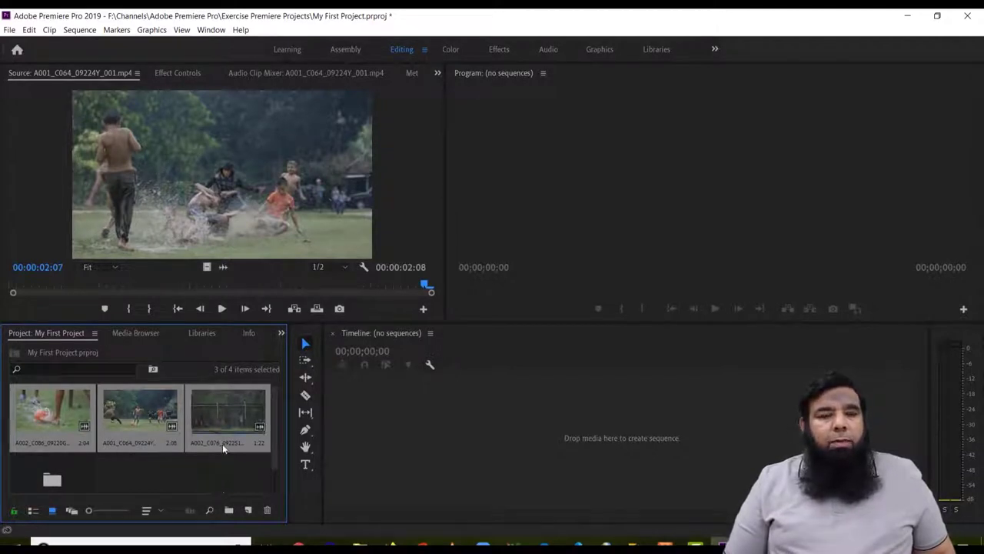
Drag the three selected clips into the empty Timeline to create sequence A002_C076_0922S1_001
drag(222, 449, 360, 464)
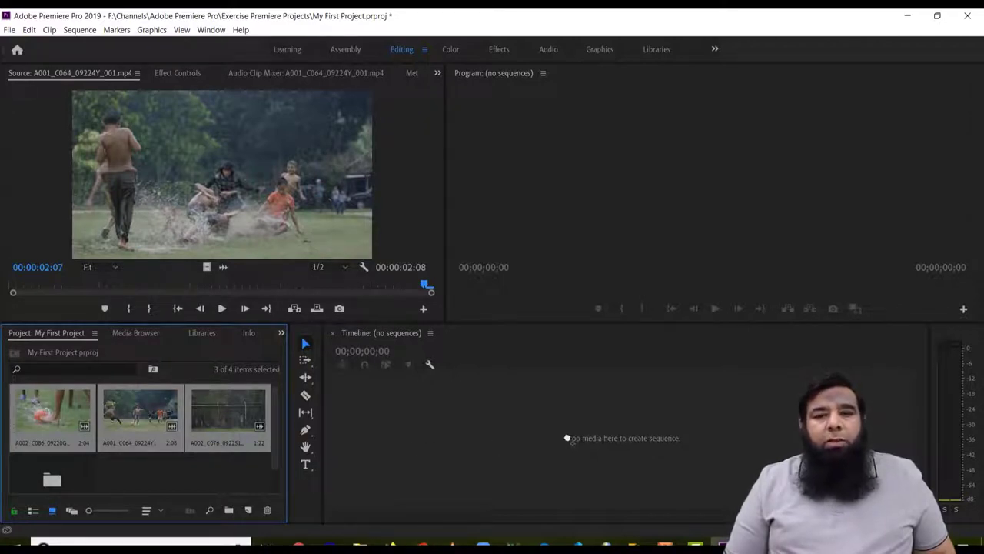
drag(567, 438, 561, 436)
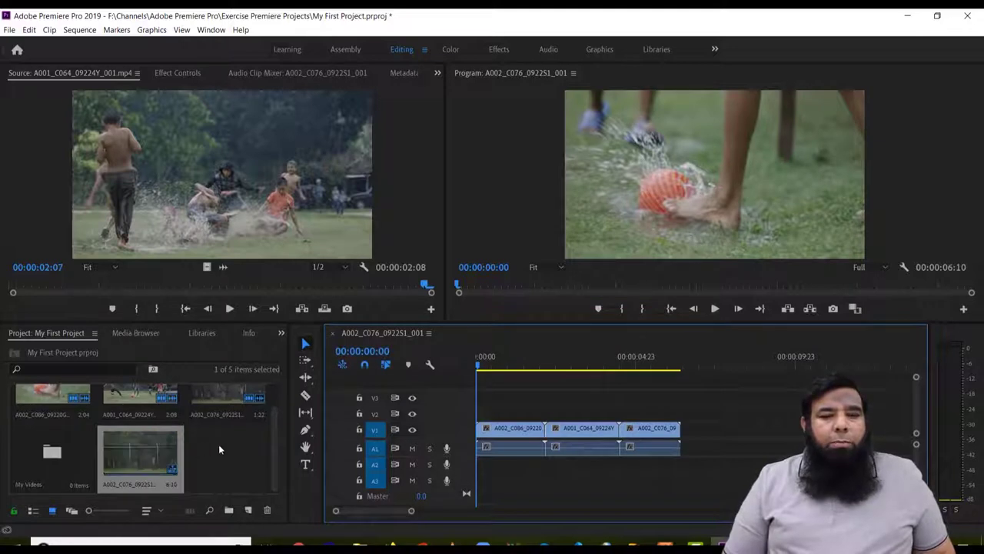
mouse_move(276, 447)
mouse_down()
mouse_move(278, 423)
mouse_move(277, 443)
mouse_up()
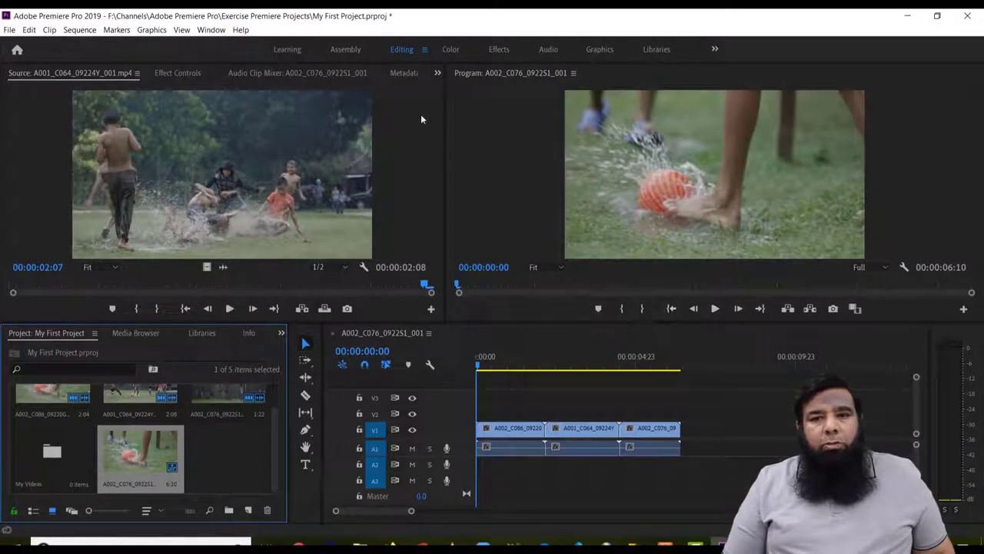
click(717, 308)
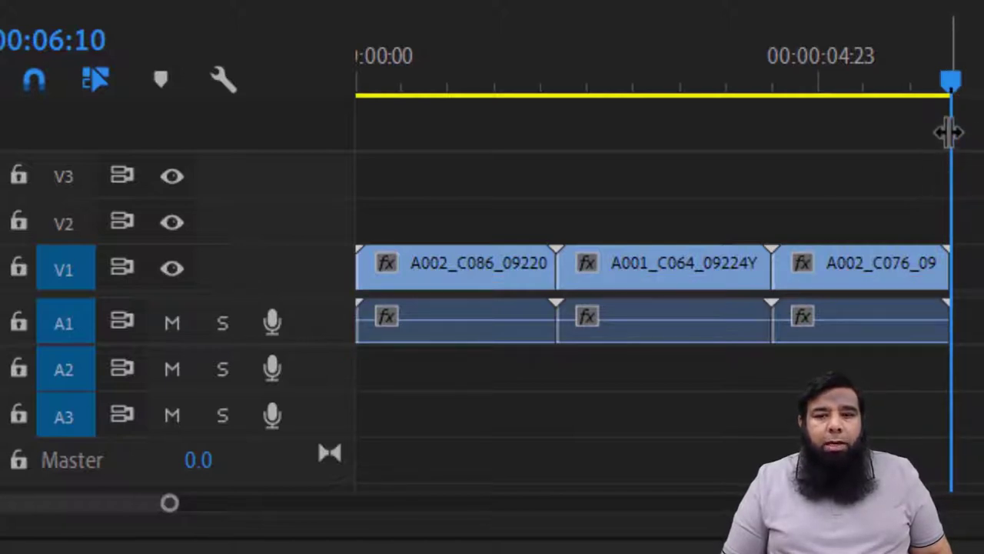
click(954, 81)
drag(953, 80, 361, 96)
click(805, 203)
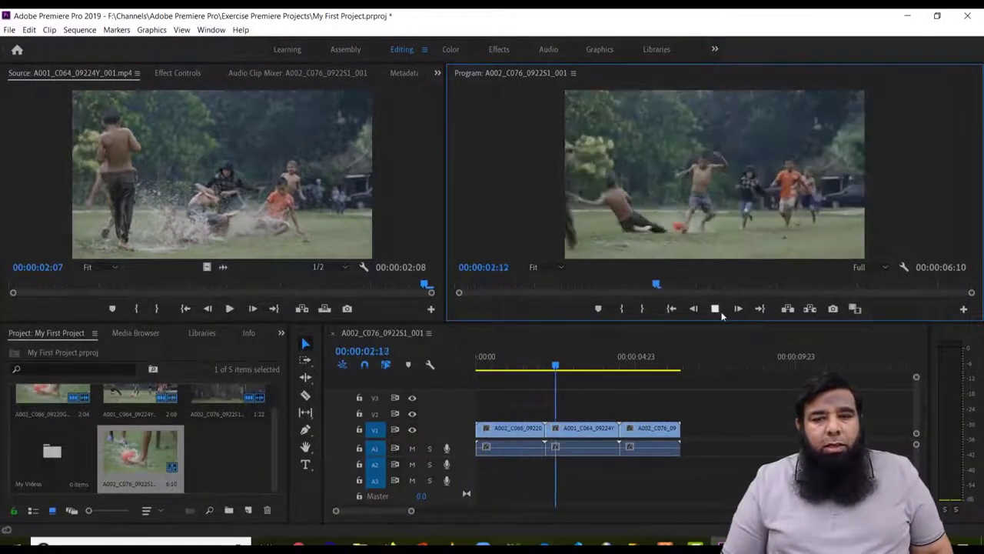
click(715, 309)
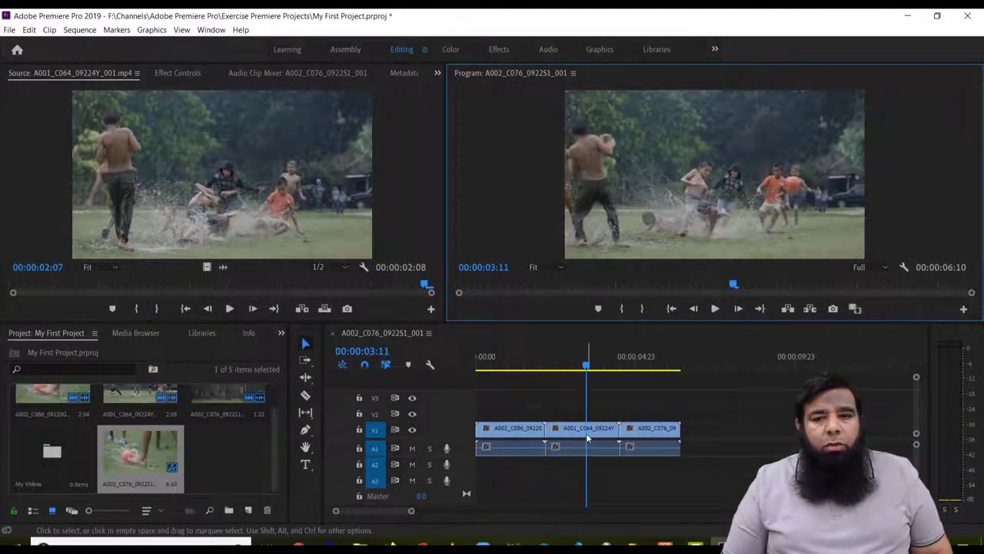
drag(585, 369, 536, 379)
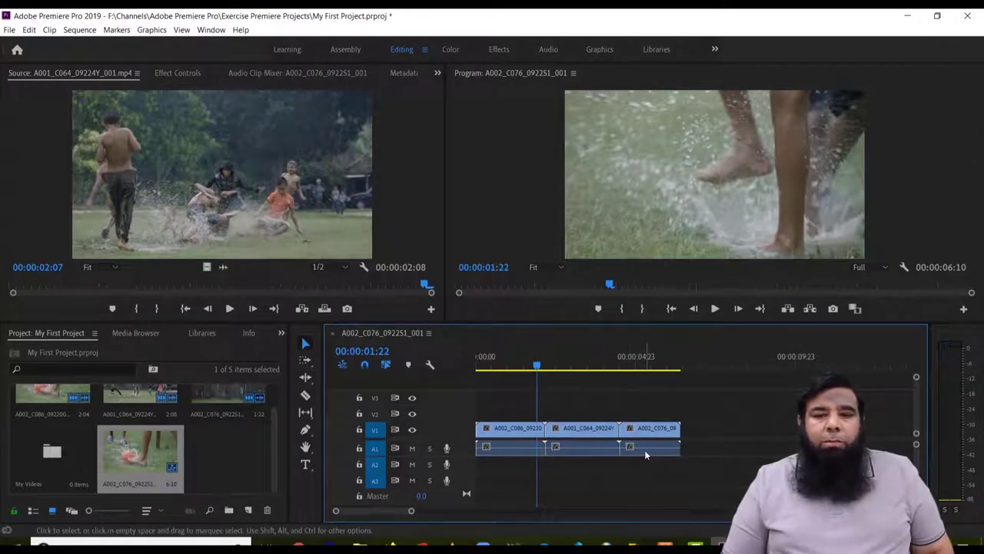
mouse_move(645, 451)
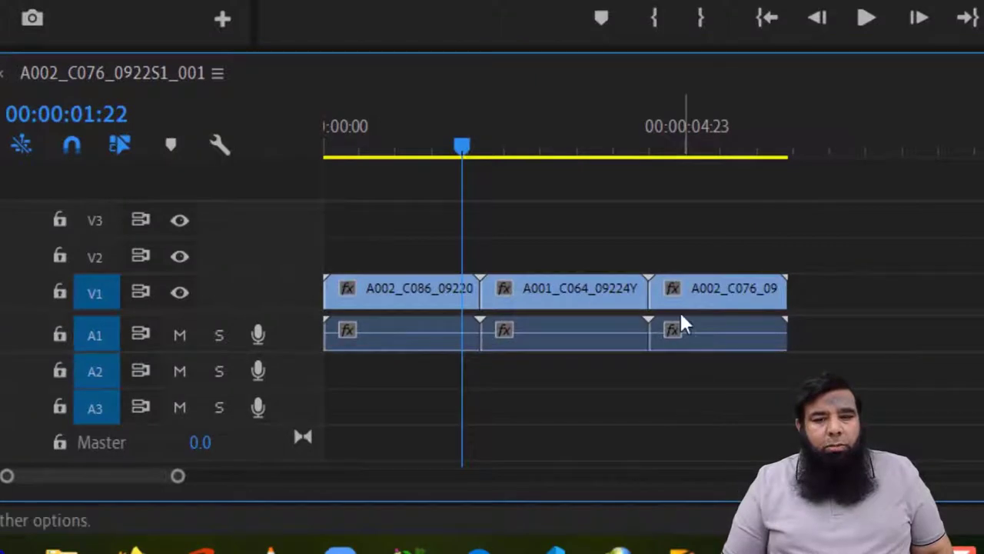
Move the A002_C076 clip ahead of A001_C064 on V1 and scrub to check the order
click(700, 303)
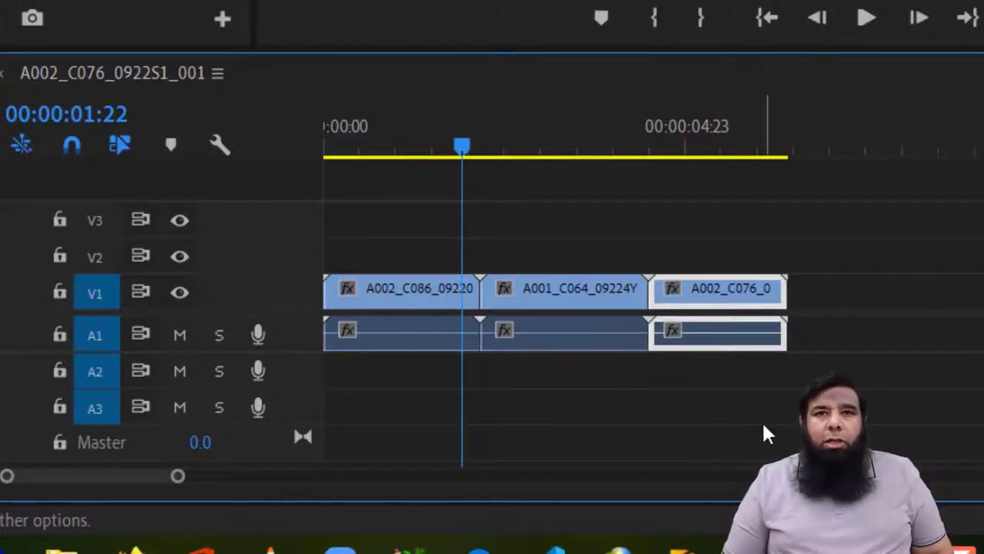
drag(714, 296, 554, 303)
click(647, 423)
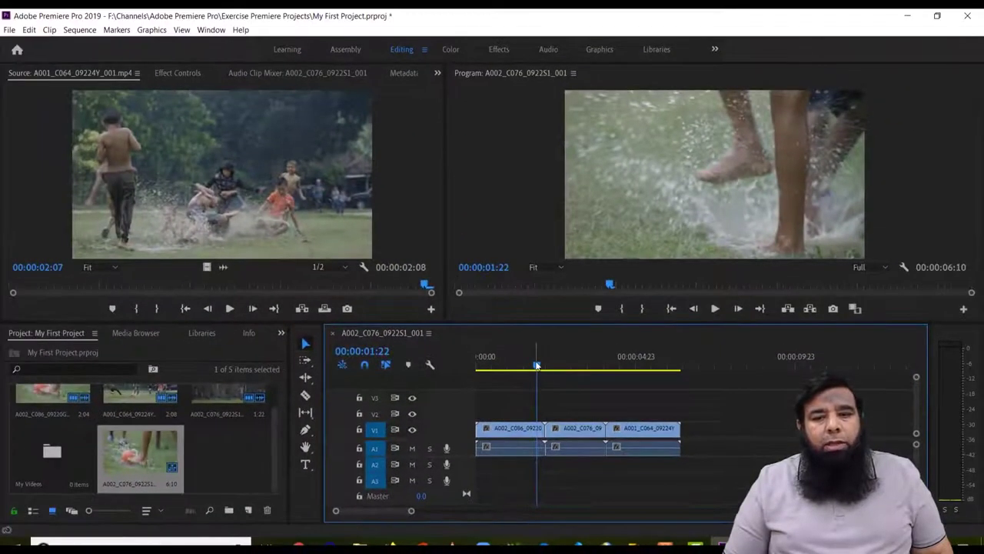
drag(537, 365, 481, 381)
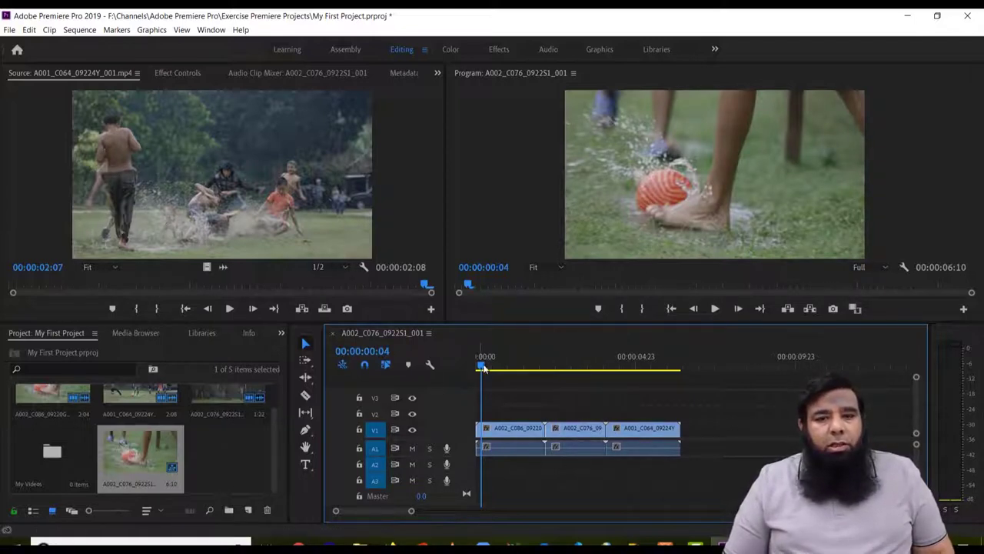
Shift A001_C064 later, unlink its audio, and delete that audio from the timeline
drag(483, 367, 476, 368)
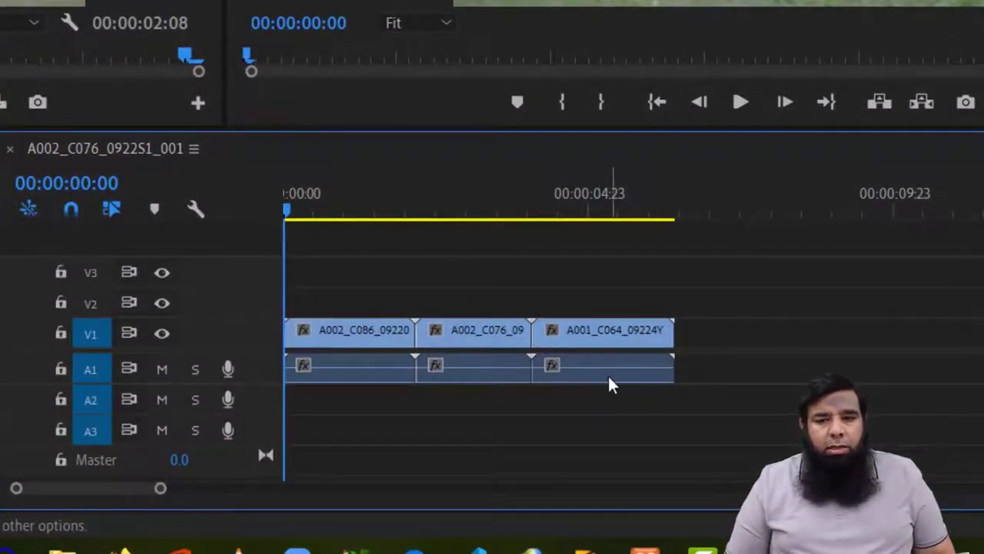
click(591, 335)
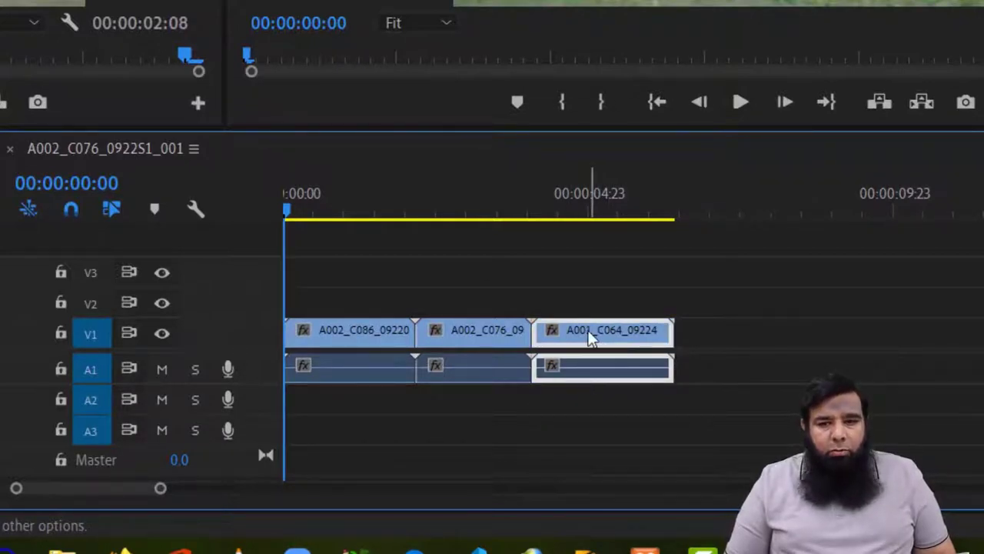
drag(588, 332, 556, 341)
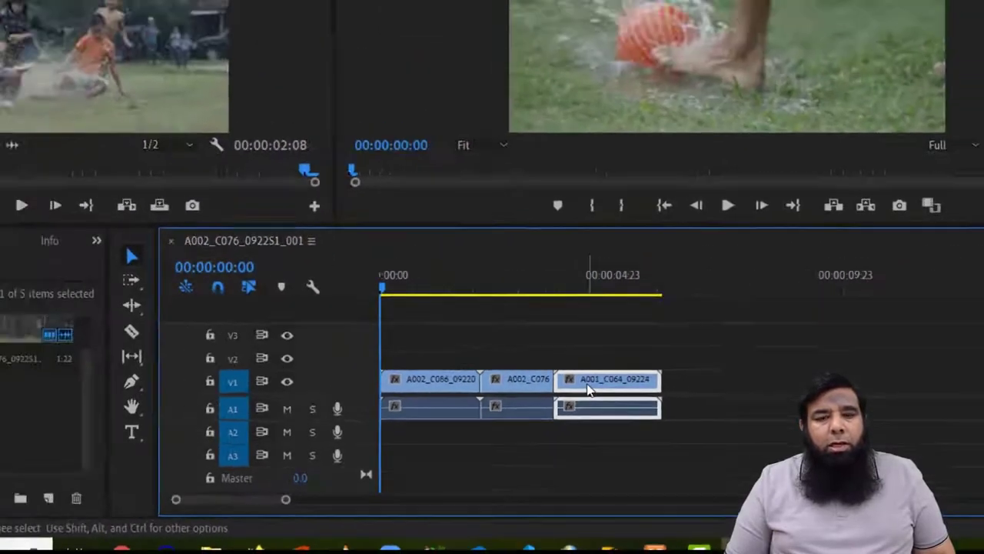
right_click(556, 345)
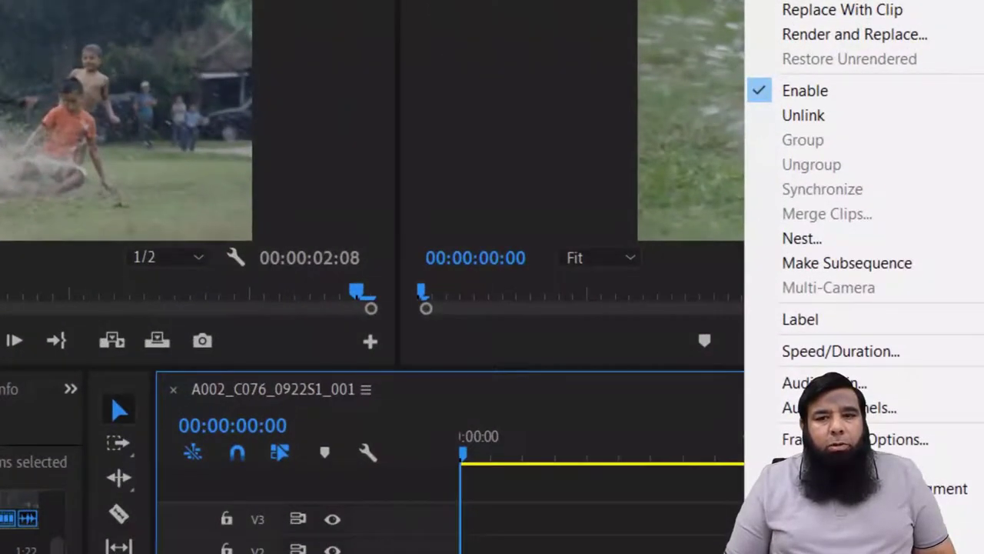
click(846, 115)
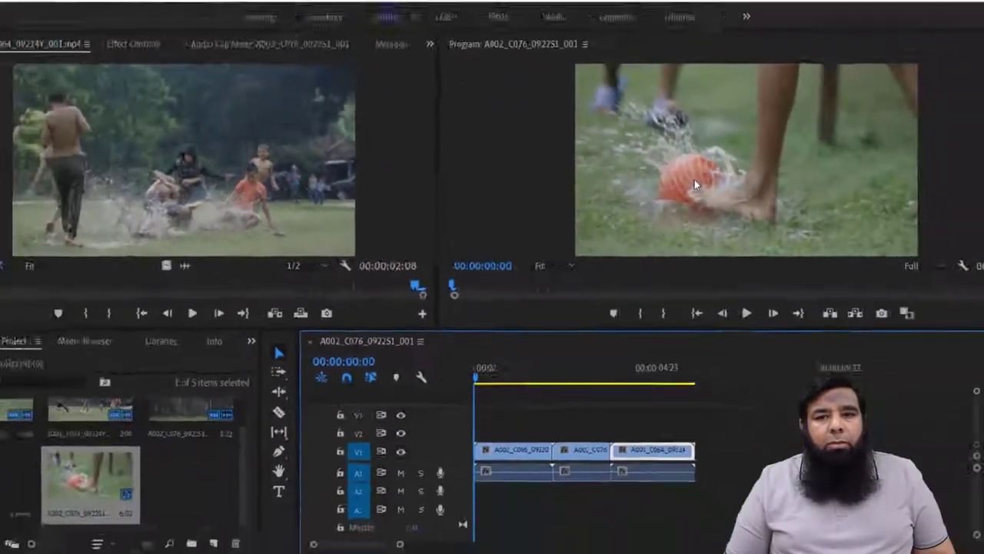
click(650, 472)
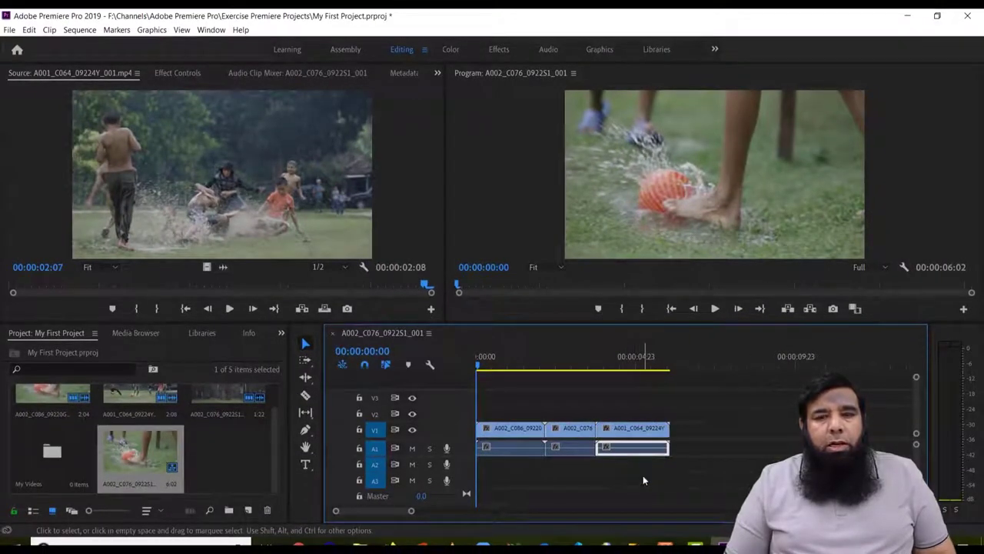
key(Delete)
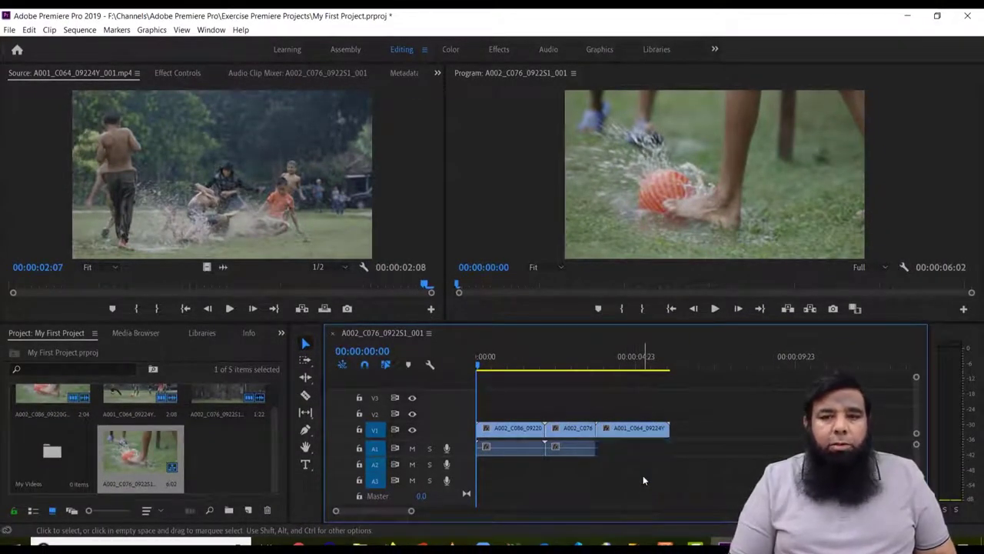
Unlink and delete the audio of A002_C076 and the first clip, emptying track A1
click(563, 431)
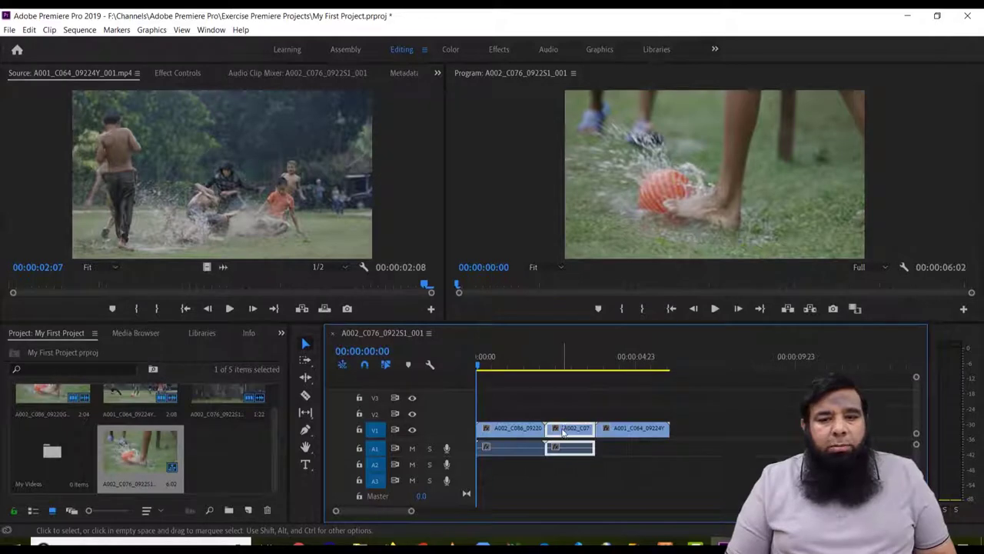
right_click(564, 431)
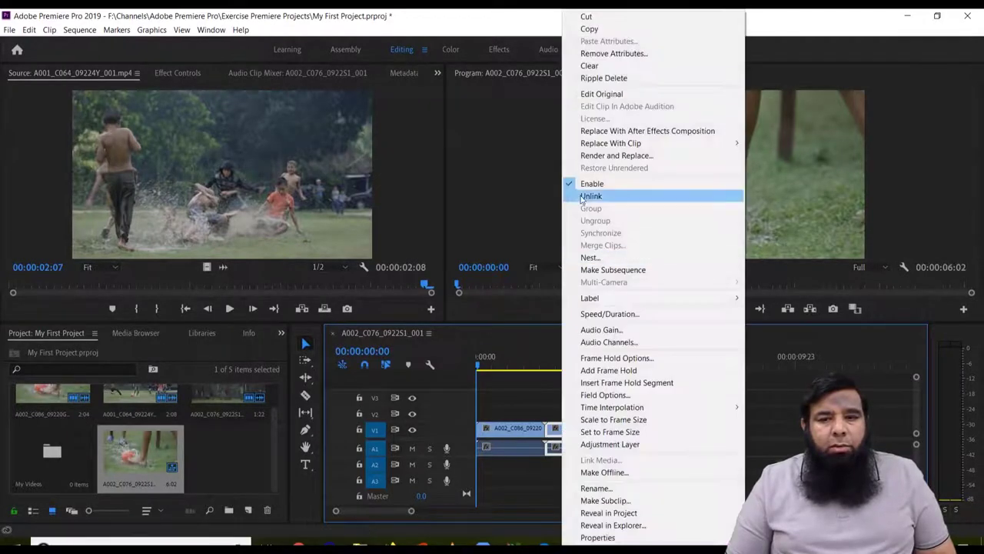
click(575, 198)
click(572, 452)
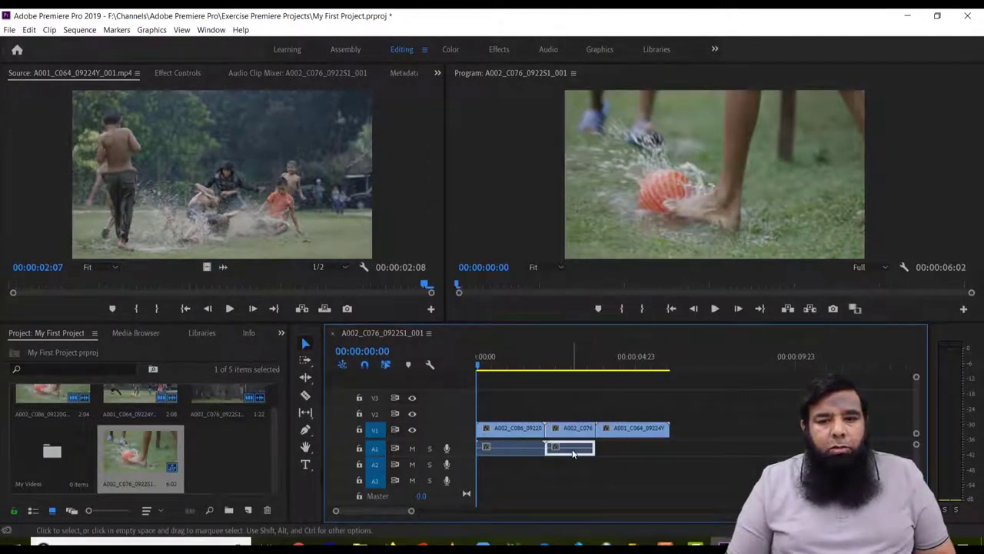
right_click(507, 440)
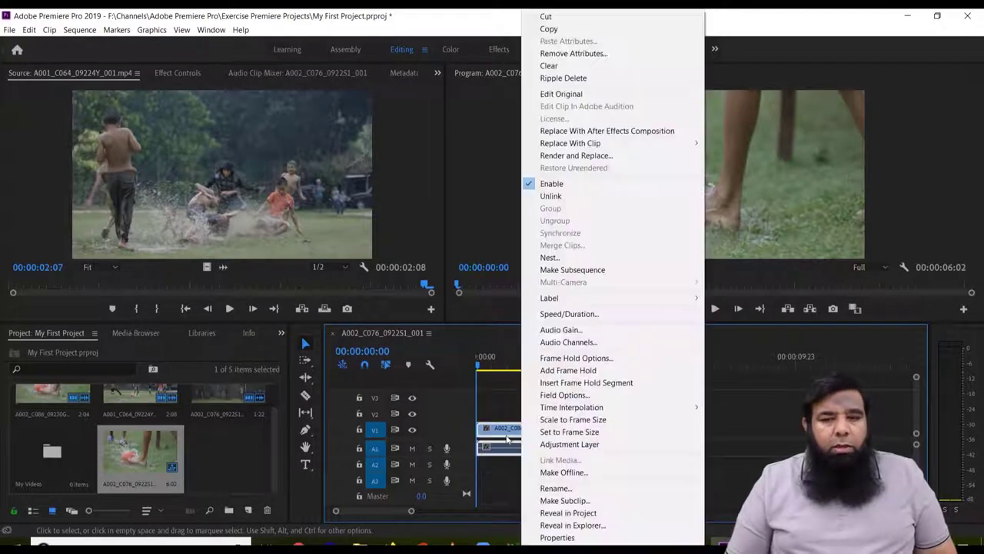
click(550, 196)
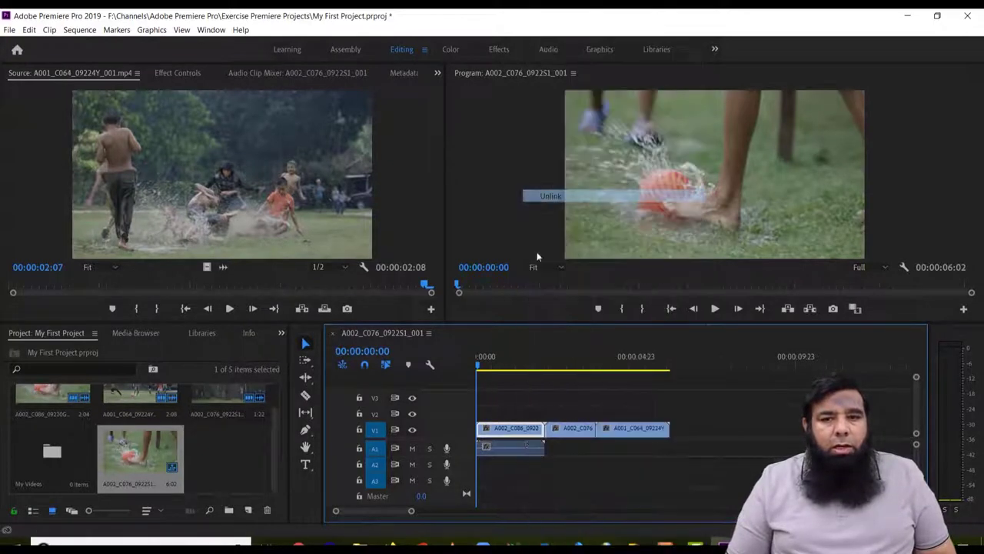
click(521, 452)
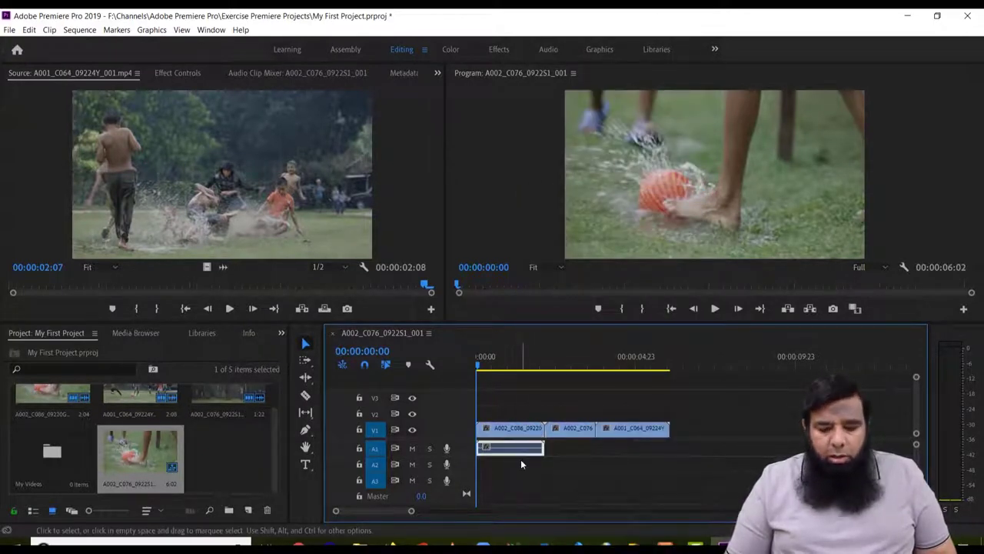
key(Delete)
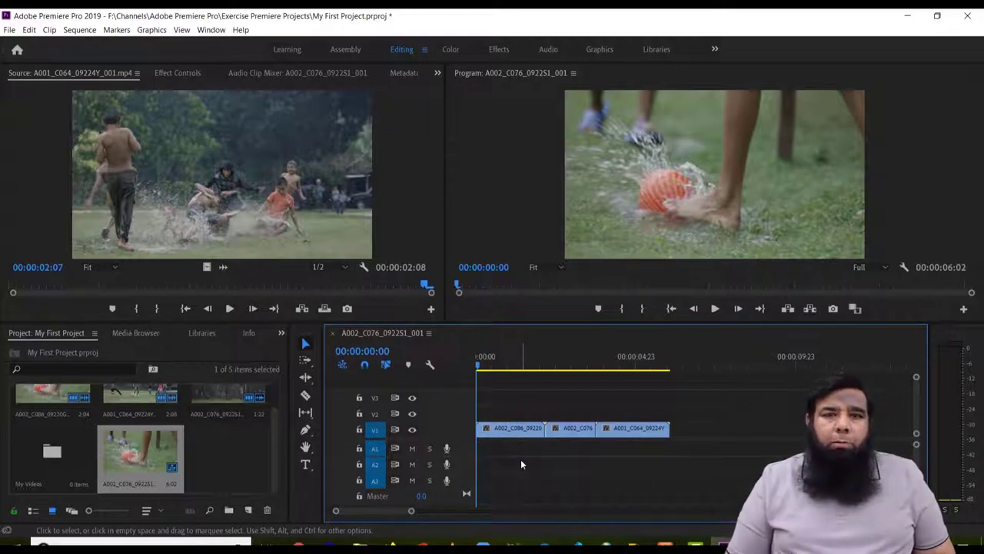
Import To the Sun and Back - TrackTribe.mp3 through the Import dialog
double_click(223, 468)
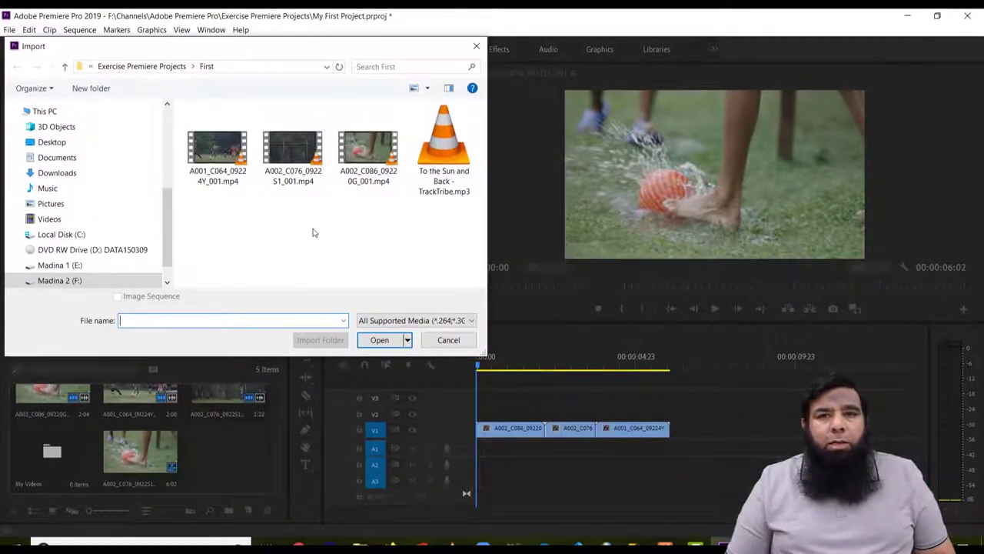
click(444, 159)
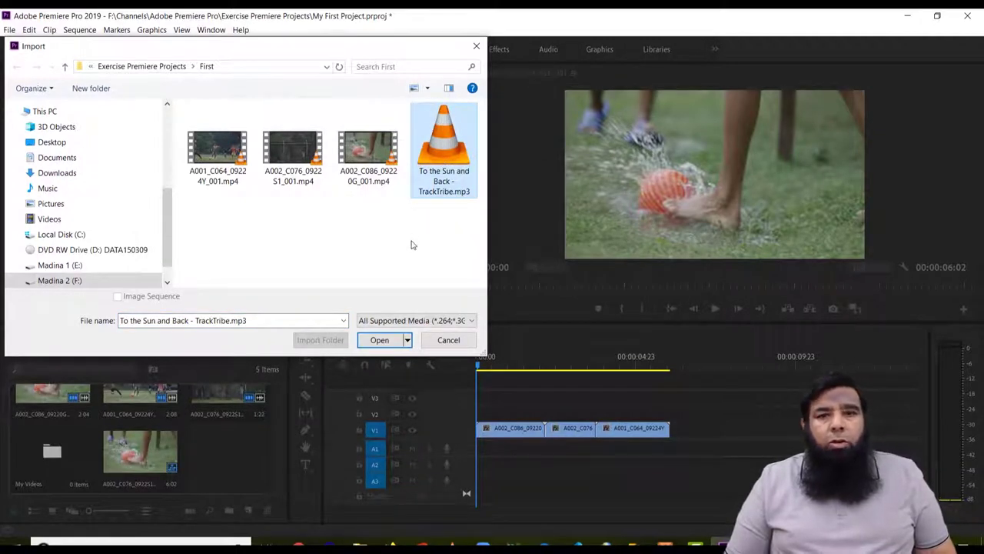
click(387, 344)
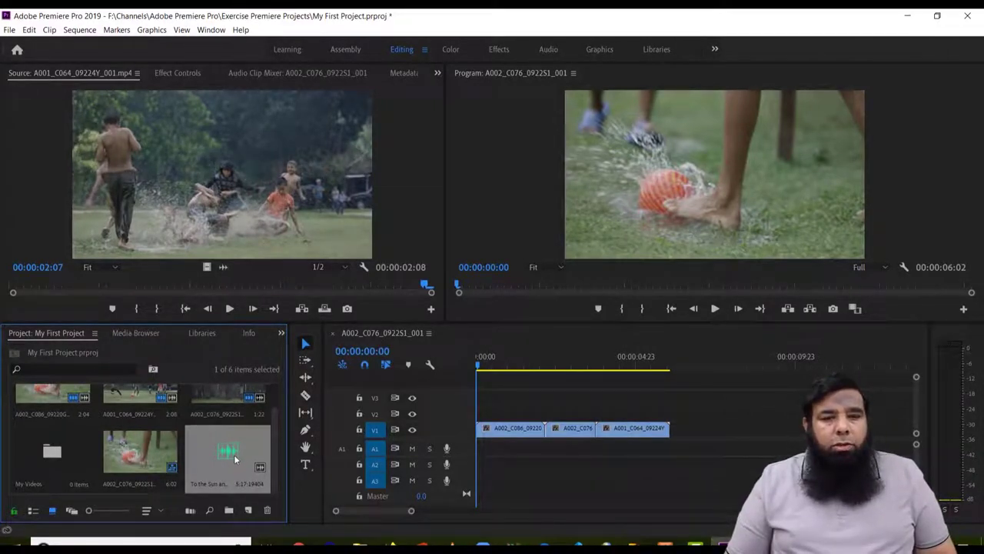
Drop the TrackTribe mp3 onto track A1 and zoom the timeline out
drag(242, 456, 484, 458)
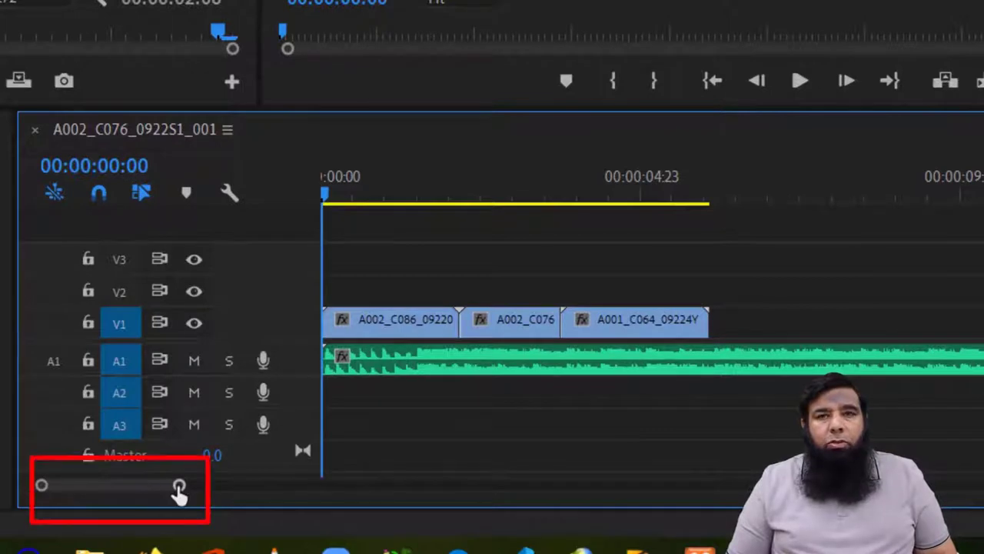
drag(179, 492, 753, 474)
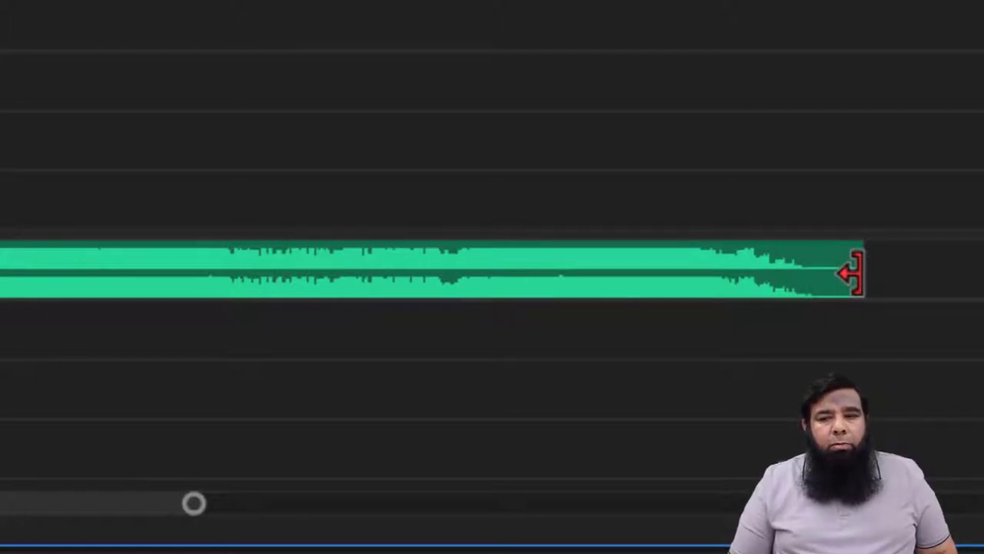
Trim the music clip's end so it finishes exactly at the last video clip's end
drag(851, 273, 123, 246)
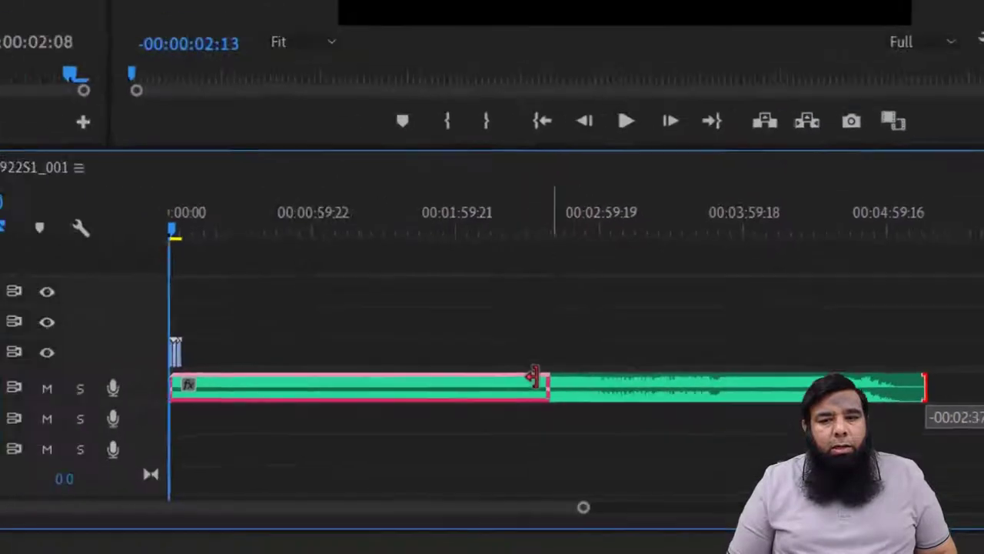
drag(535, 376, 203, 364)
drag(326, 389, 308, 408)
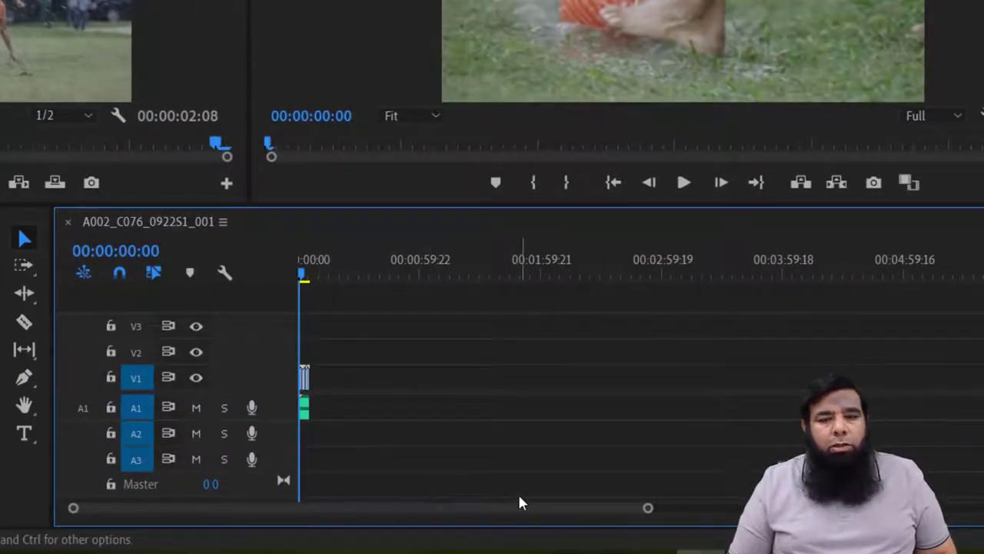
drag(648, 511, 402, 512)
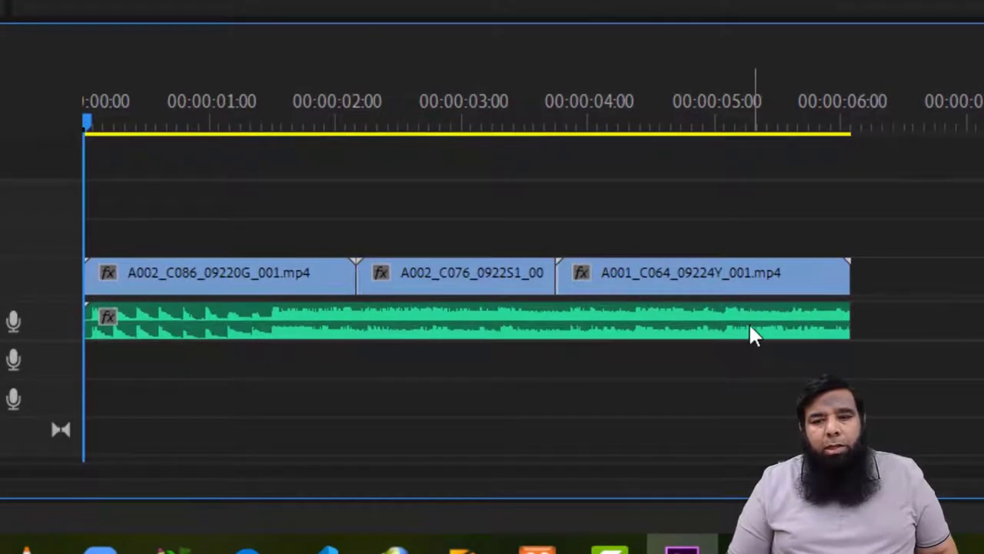
click(750, 332)
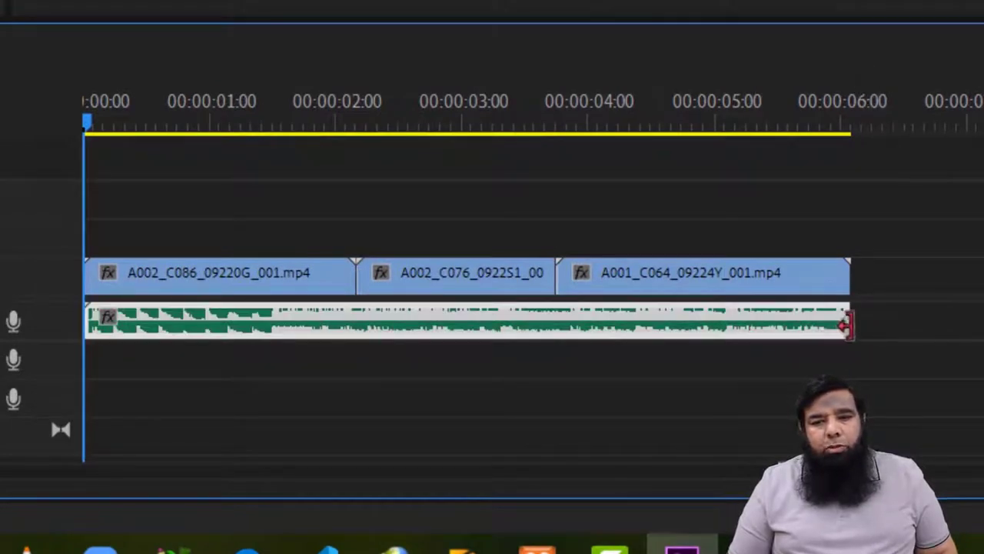
mouse_move(862, 325)
mouse_down()
mouse_move(966, 325)
mouse_move(850, 321)
mouse_up()
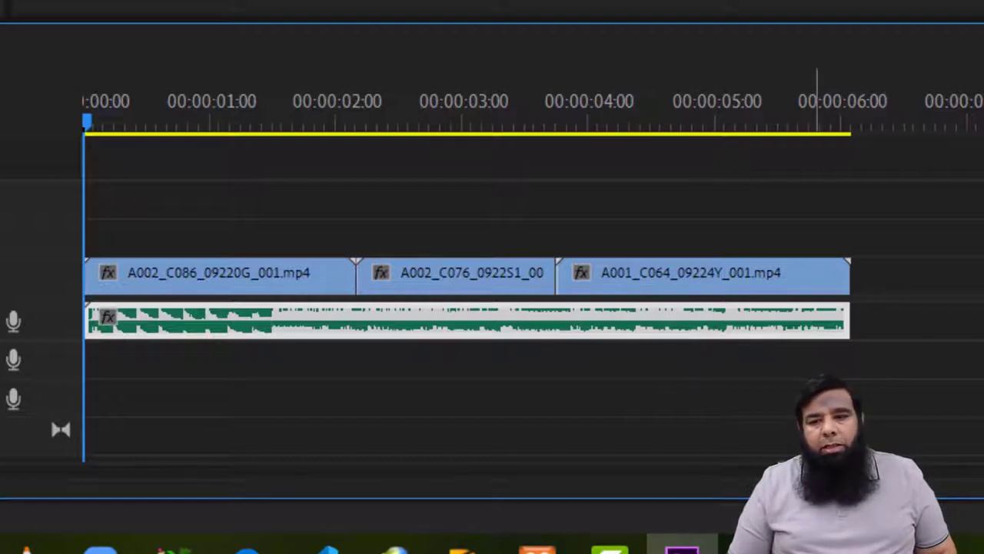
click(747, 477)
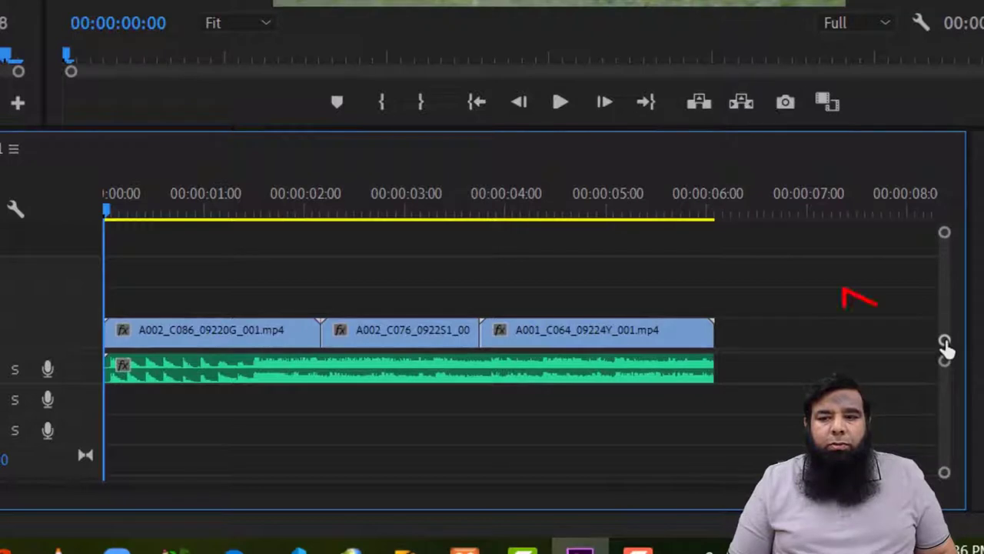
Enlarge the video and audio track heights to show thumbnails and stereo waveforms
mouse_move(945, 347)
mouse_down()
mouse_move(944, 332)
mouse_move(942, 341)
mouse_up()
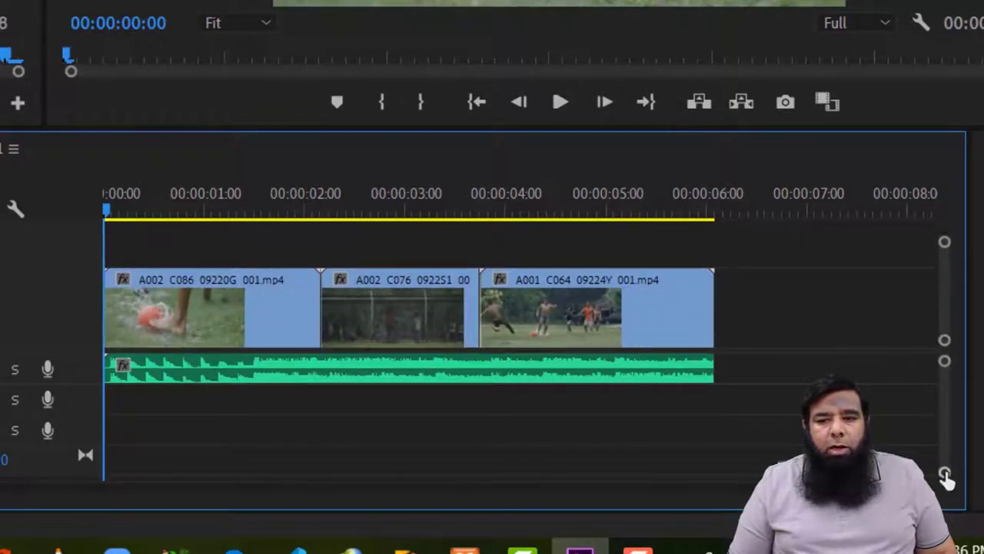
drag(944, 470, 945, 464)
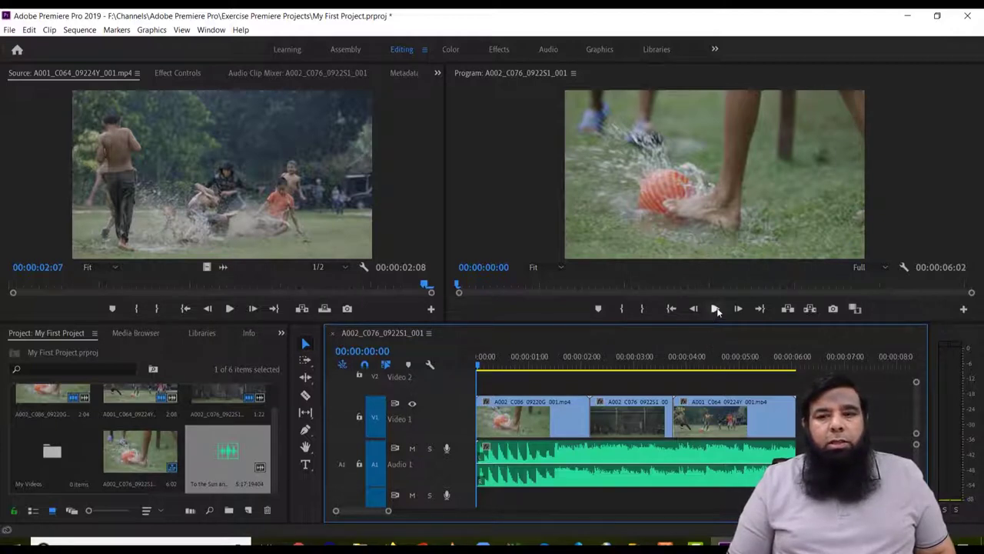
Play the sequence, trim the third clip's end slightly, and return the playhead to the start
click(714, 308)
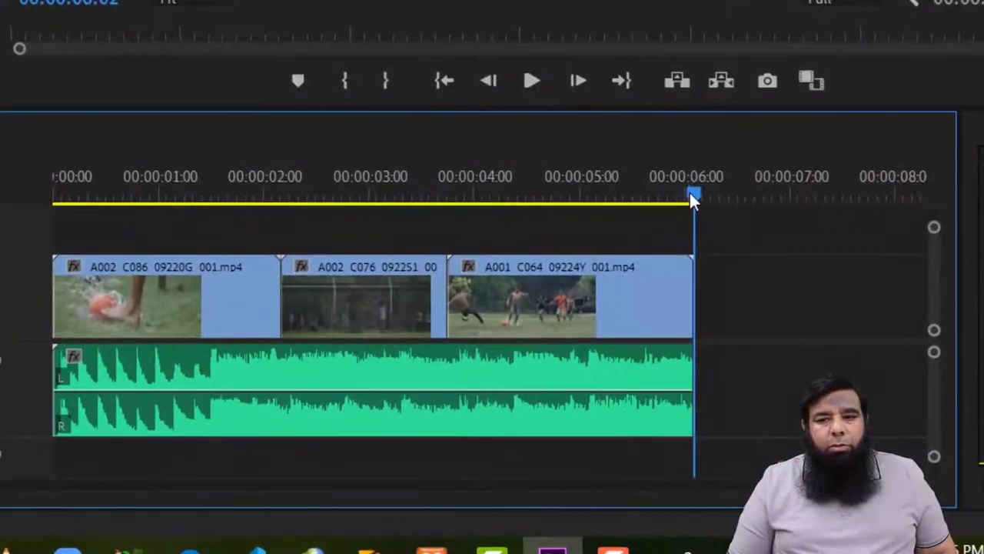
drag(707, 222, 633, 223)
click(683, 337)
mouse_move(684, 309)
mouse_down()
mouse_move(642, 304)
mouse_move(692, 305)
mouse_up()
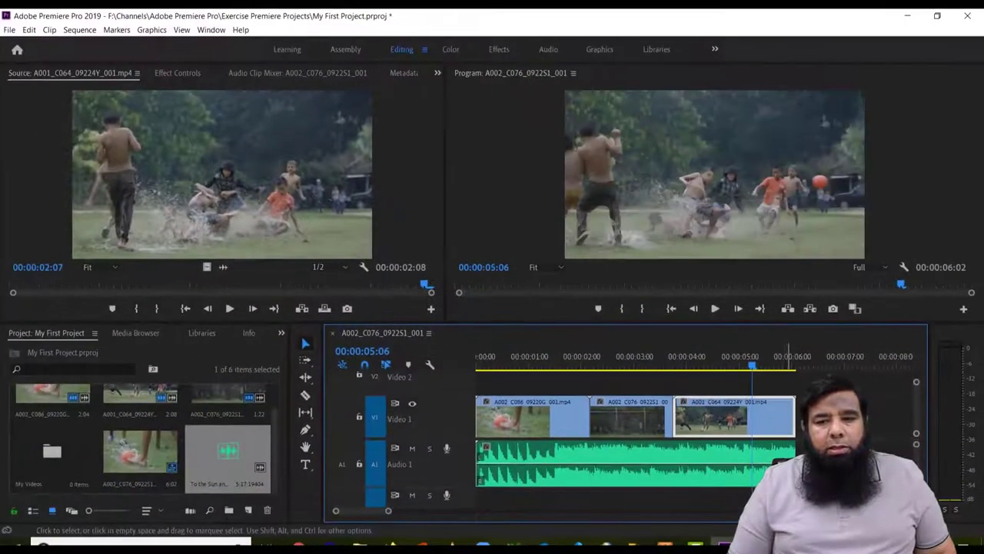
key(Home)
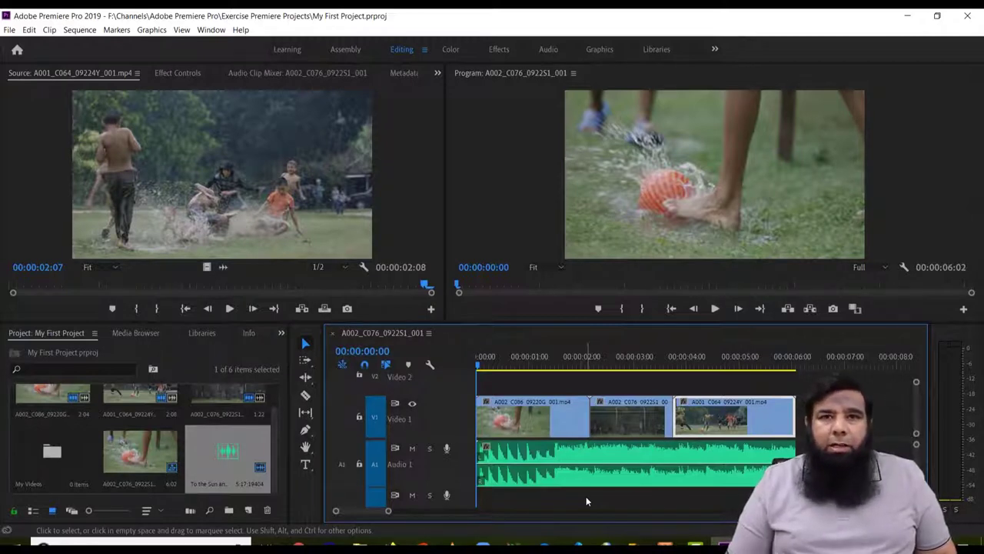
Open Export Settings with Ctrl+M and keep H.264 as the export format
key(ctrl+m)
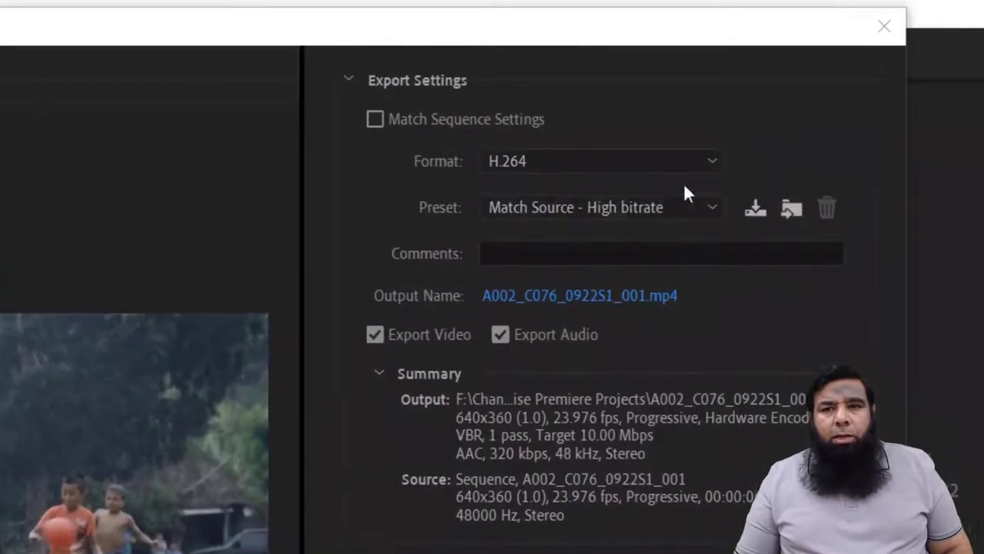
click(712, 163)
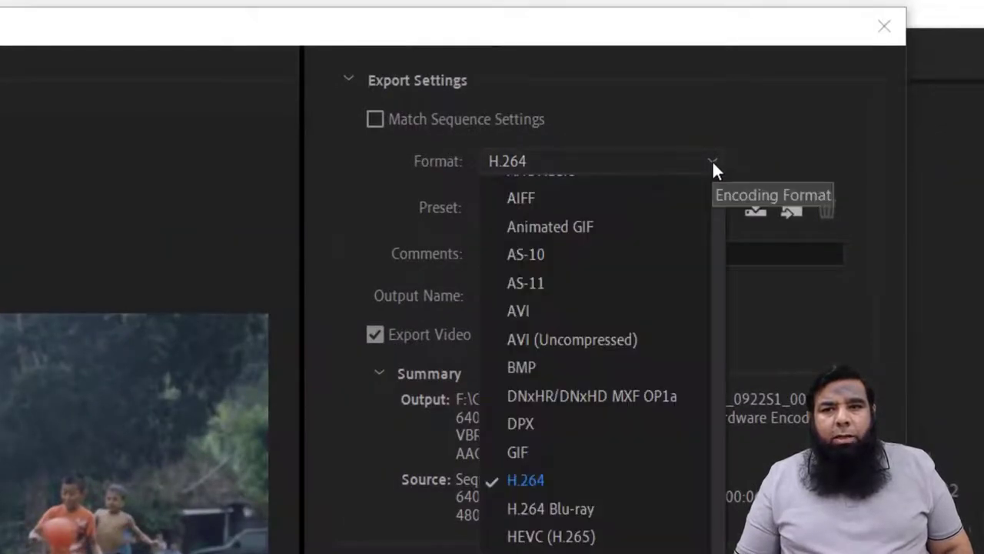
click(621, 484)
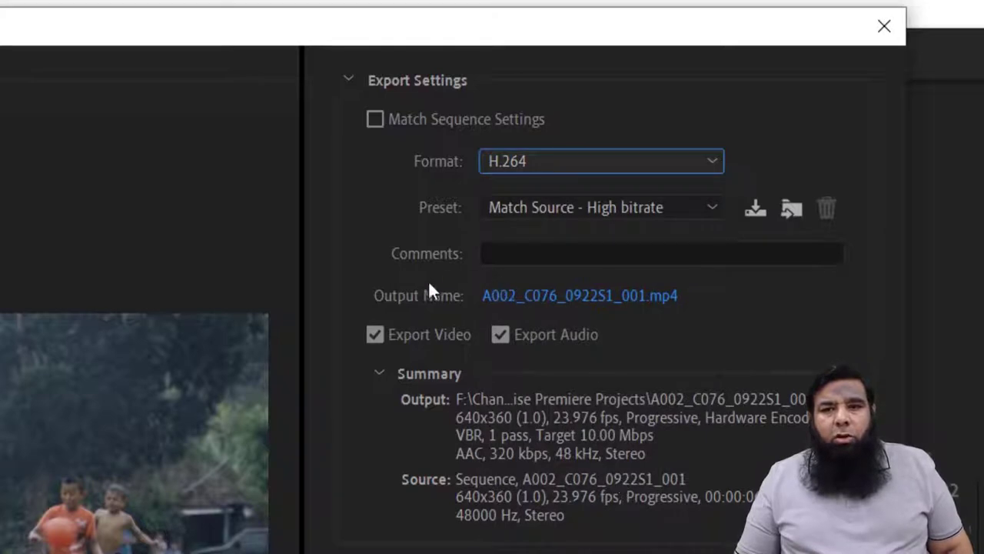
Name the export output First Project.mp4 in the Exercise Premiere Projects folder
click(589, 300)
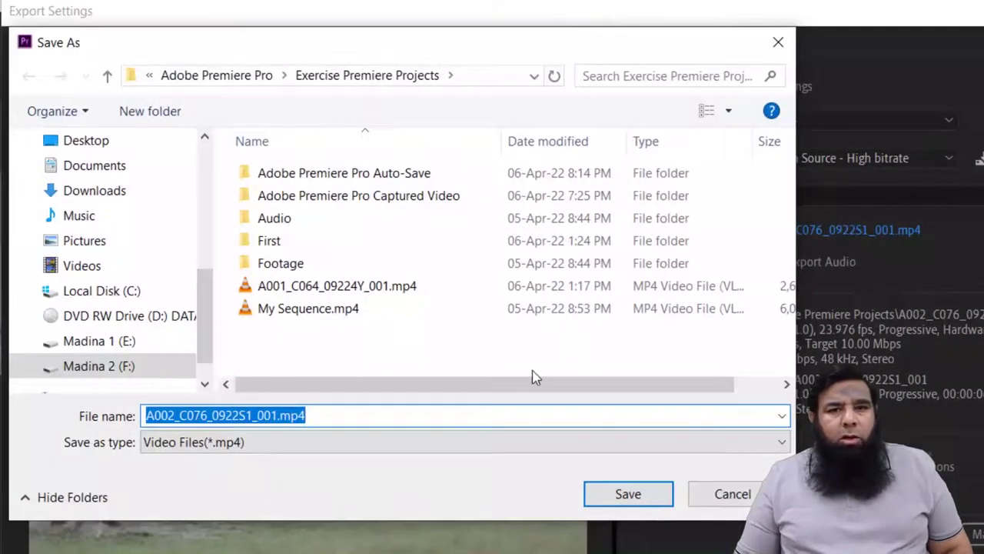
text(F)
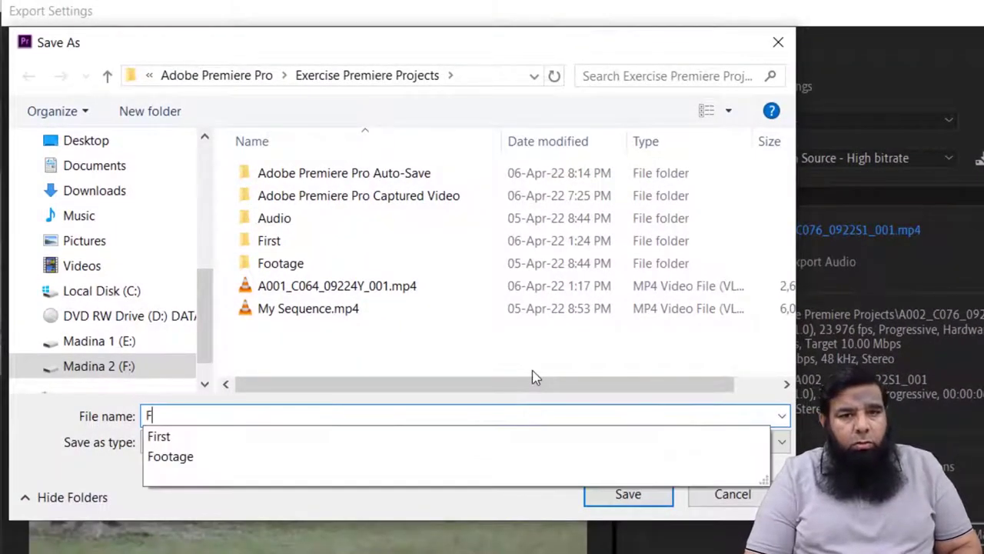
text(irst Pro)
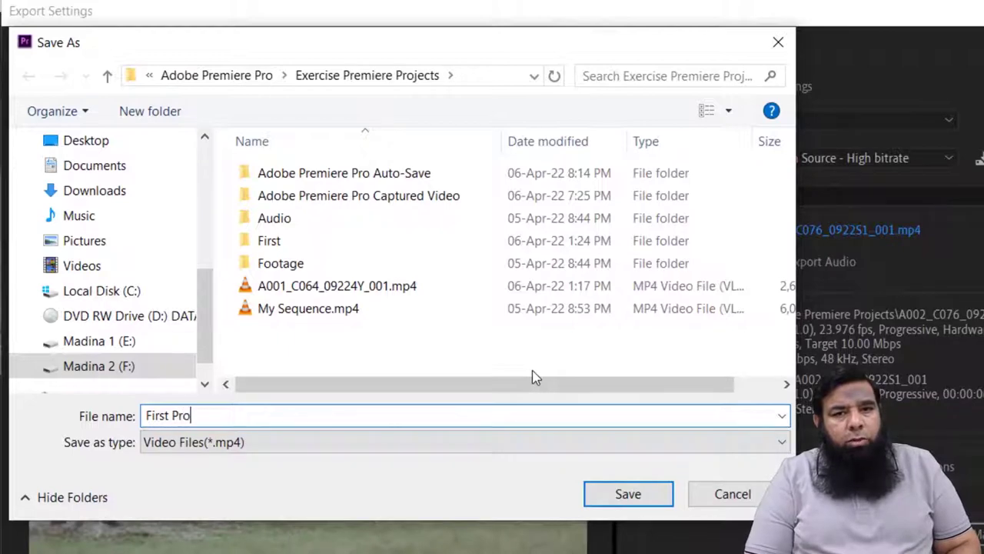
text(ject)
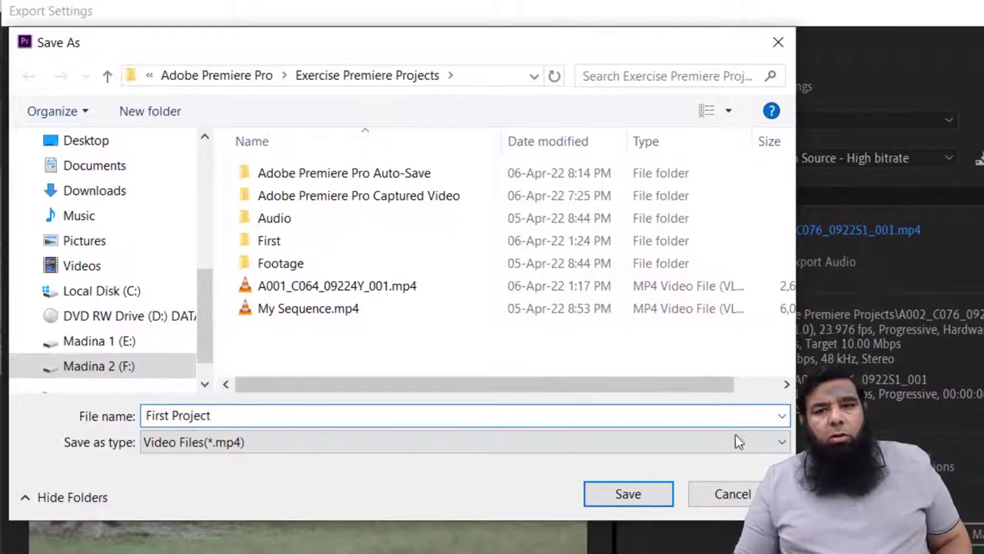
click(628, 494)
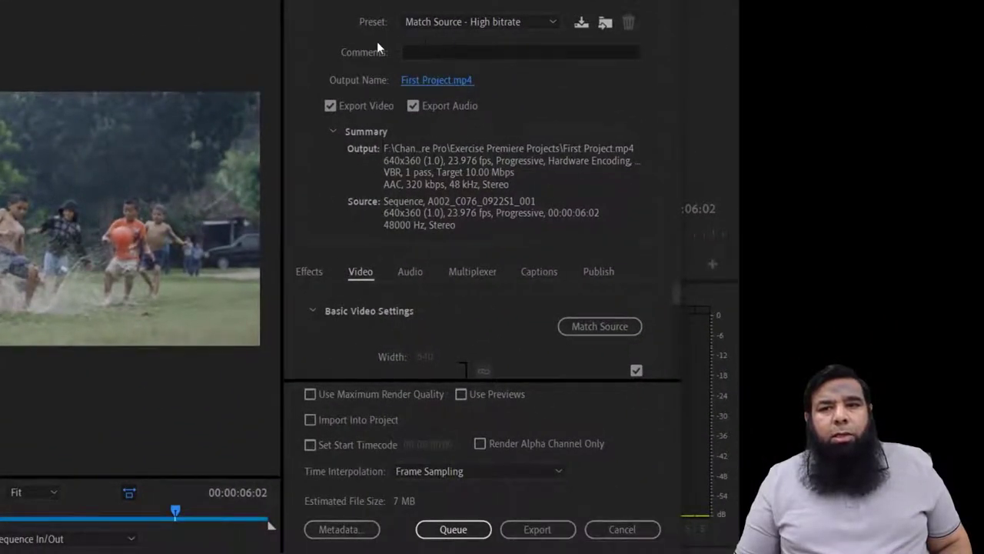
Export First Project.mp4 using the Match Source - Medium bitrate preset
click(476, 23)
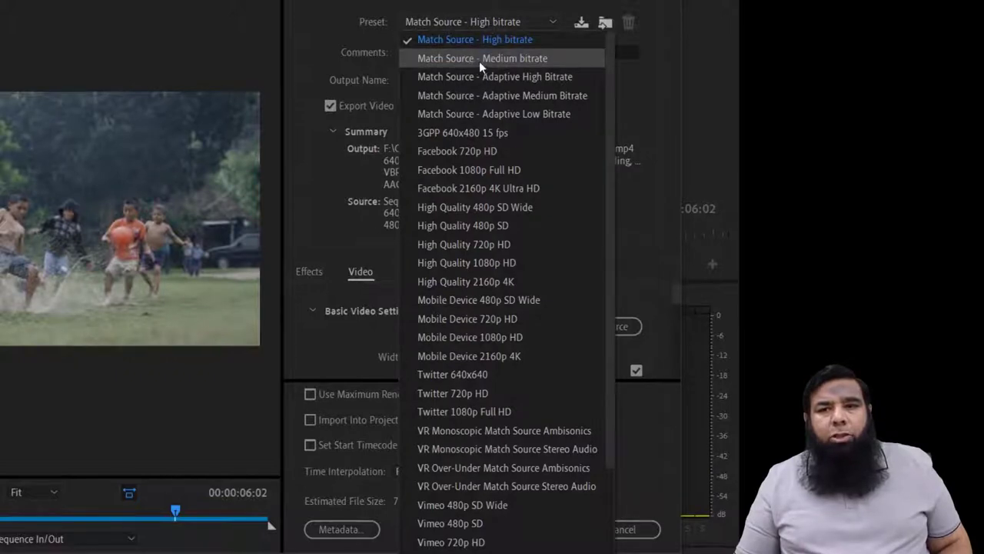
click(538, 65)
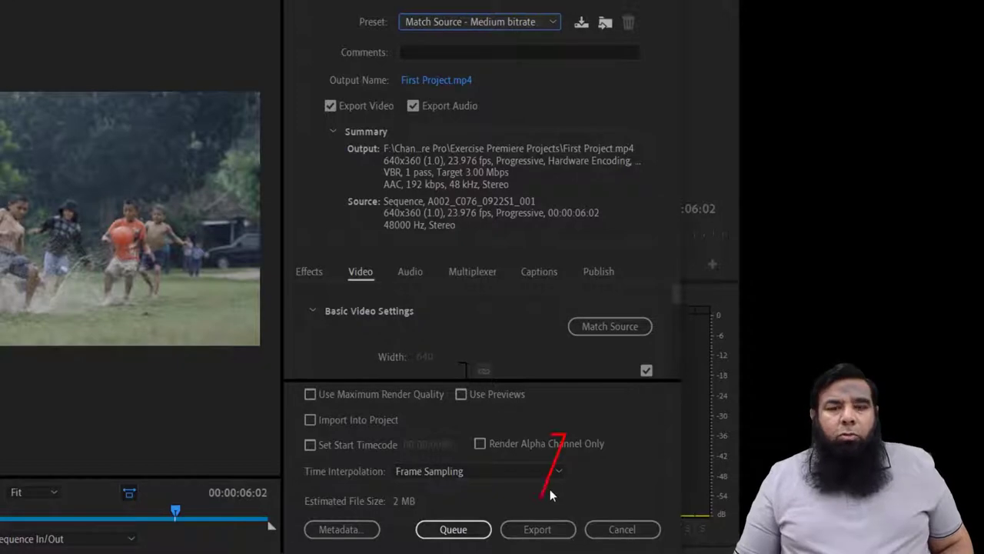
click(539, 530)
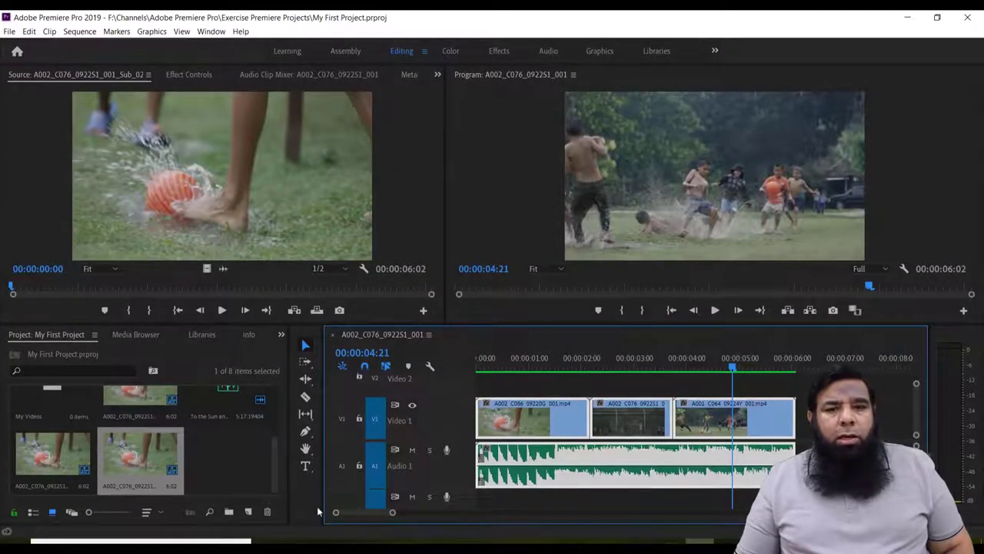
Browse File Explorer to the Exercise Premiere Projects folder and play First Project.mp4
key(super+e)
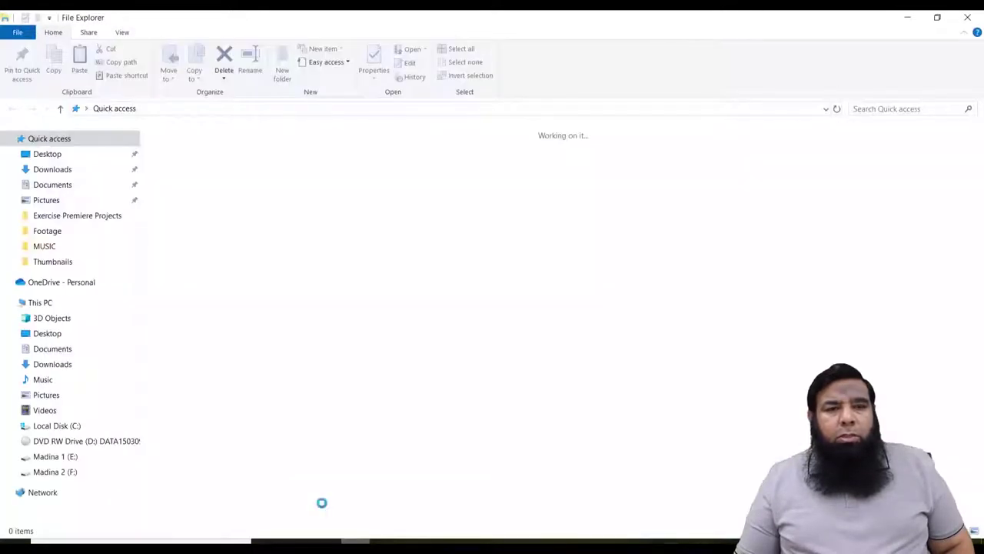
click(61, 457)
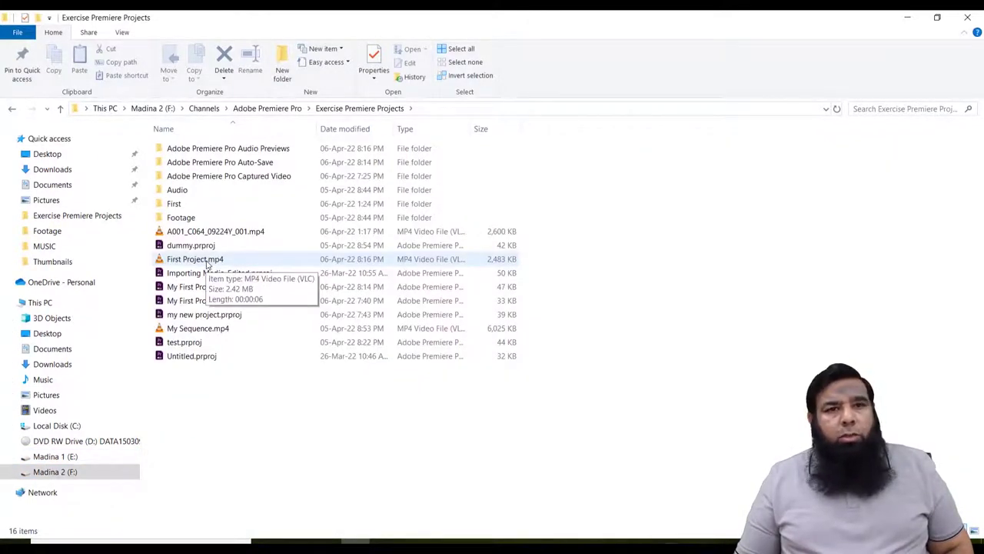
double_click(206, 263)
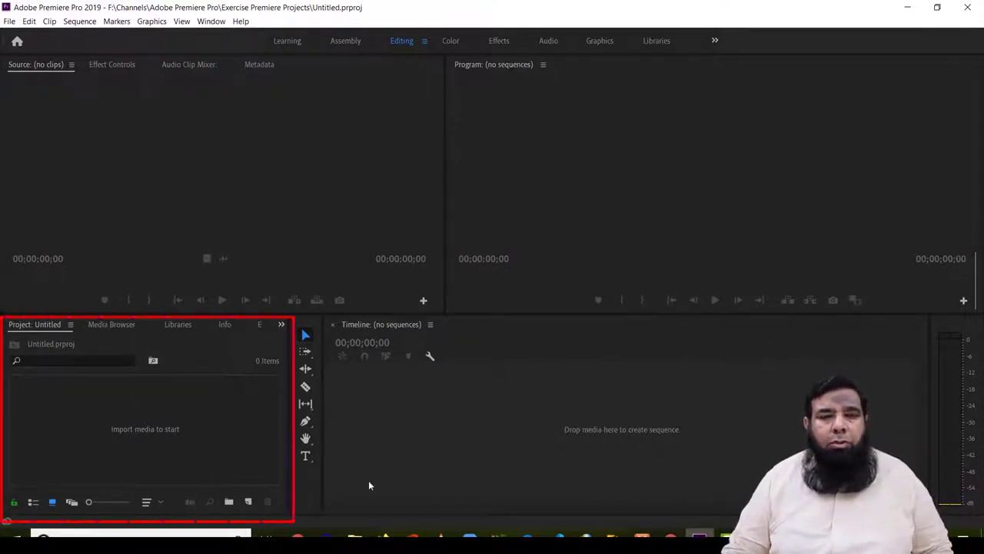
Import DSC_0132.MOV from the Camera Videos folder into the empty Untitled project
click(152, 433)
double_click(150, 429)
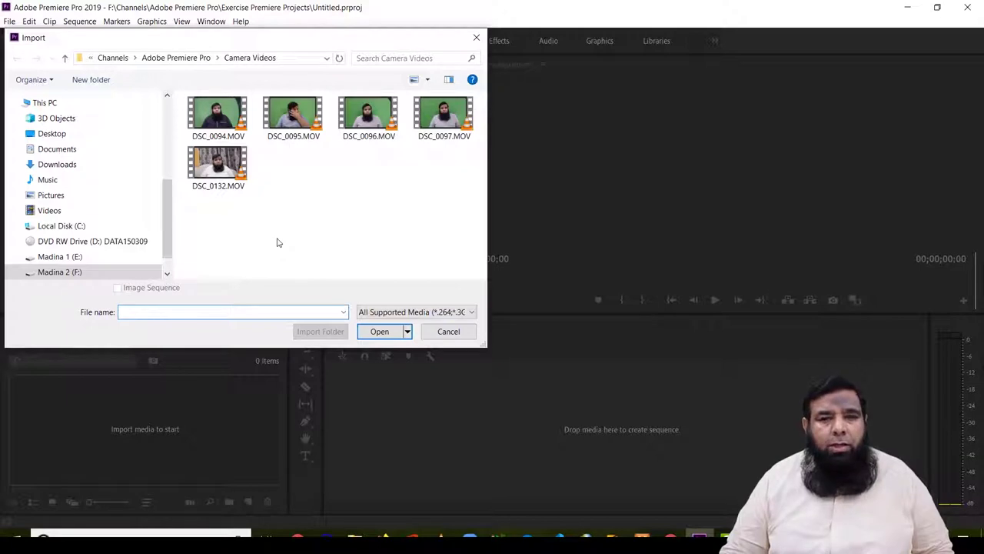
click(204, 160)
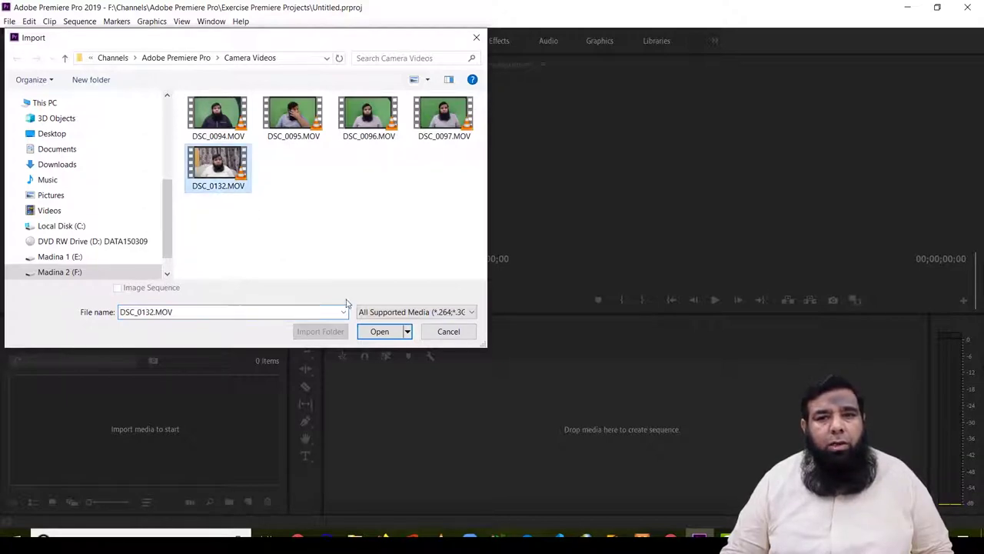
click(378, 332)
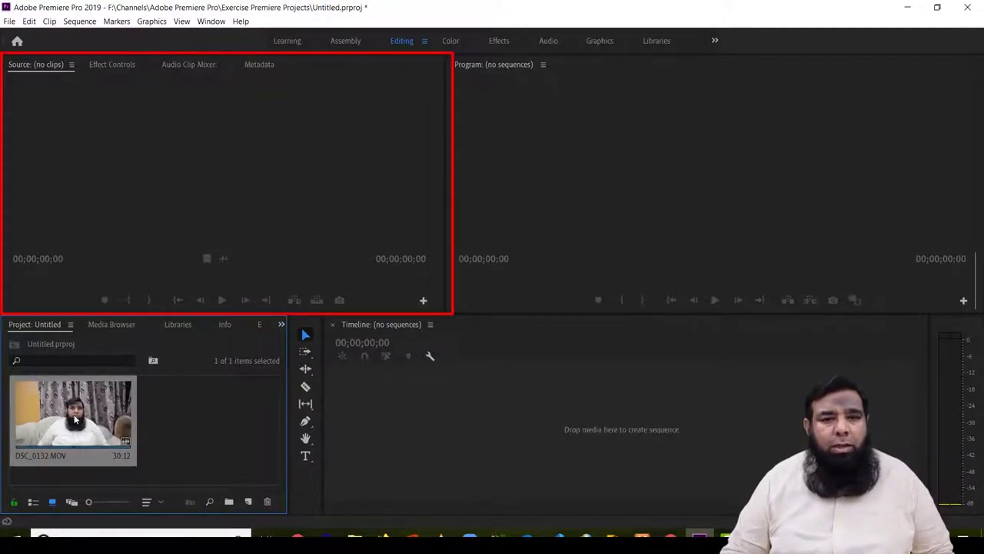
Load DSC_0132.MOV into the Source monitor and play it, stopping at 00:00:20:20
double_click(75, 419)
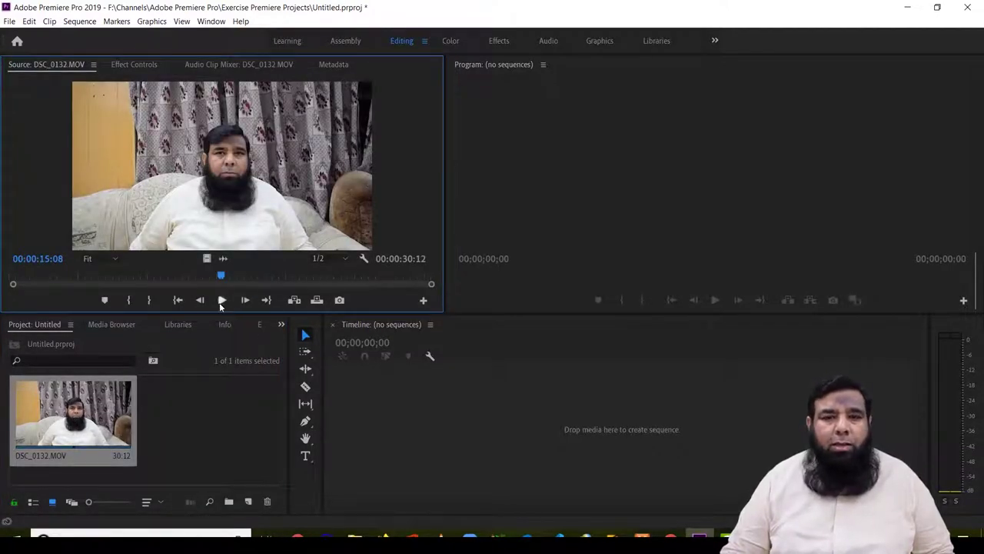
click(221, 301)
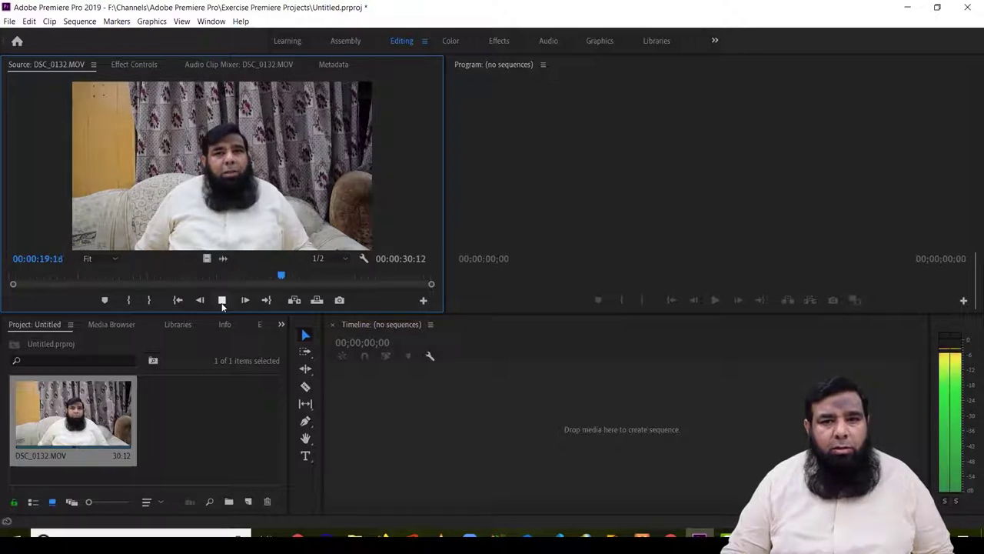
click(222, 302)
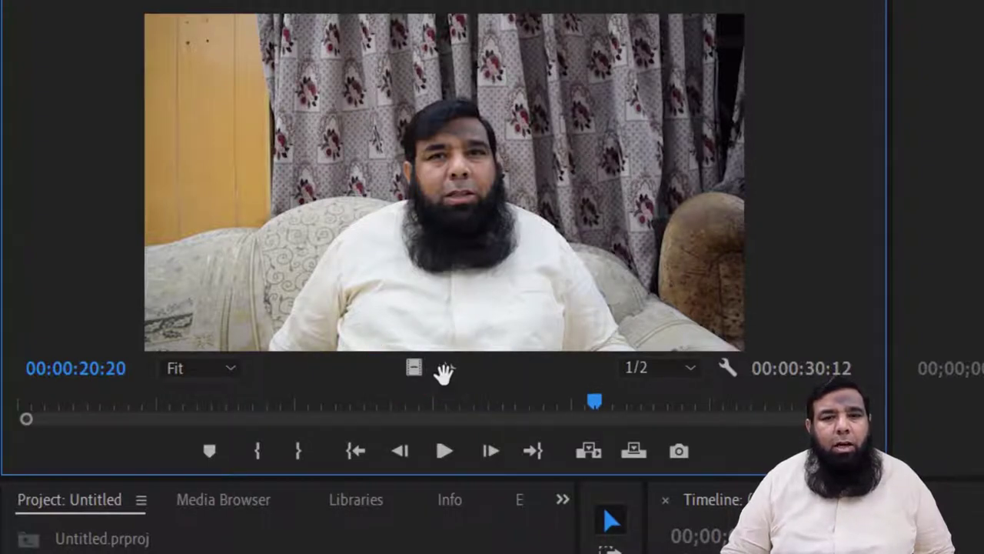
Switch the Source monitor to show the clip's stereo audio waveform
click(444, 372)
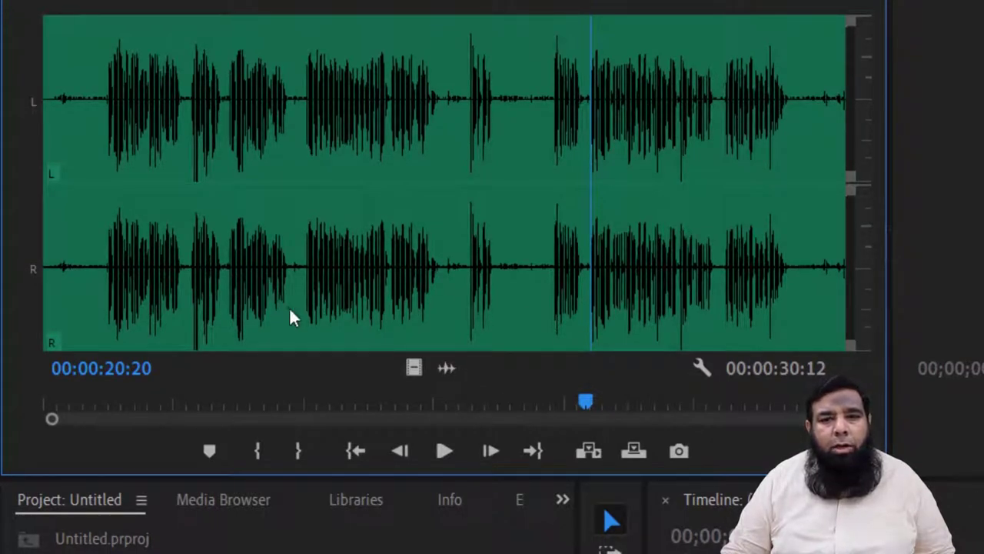
click(413, 368)
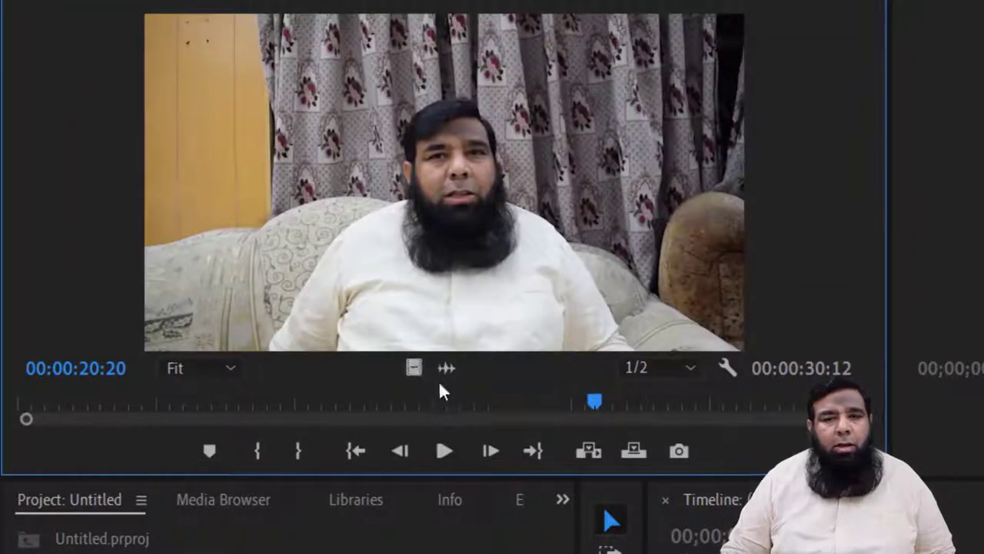
click(446, 368)
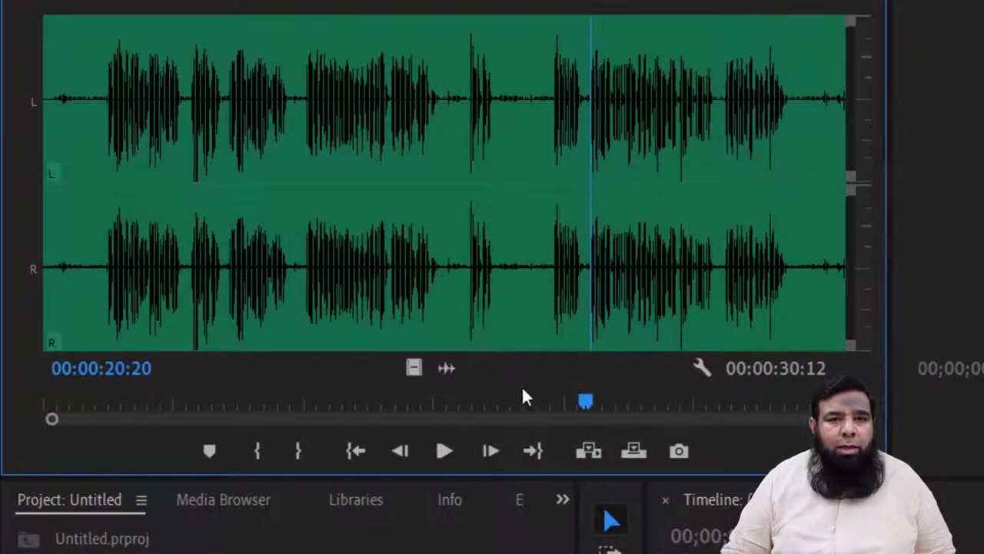
Play the clip's final seconds from about 15 s, then return to the start showing video
mouse_move(589, 408)
mouse_down()
mouse_move(463, 395)
mouse_move(48, 399)
mouse_move(413, 385)
mouse_move(670, 351)
mouse_move(792, 370)
mouse_up()
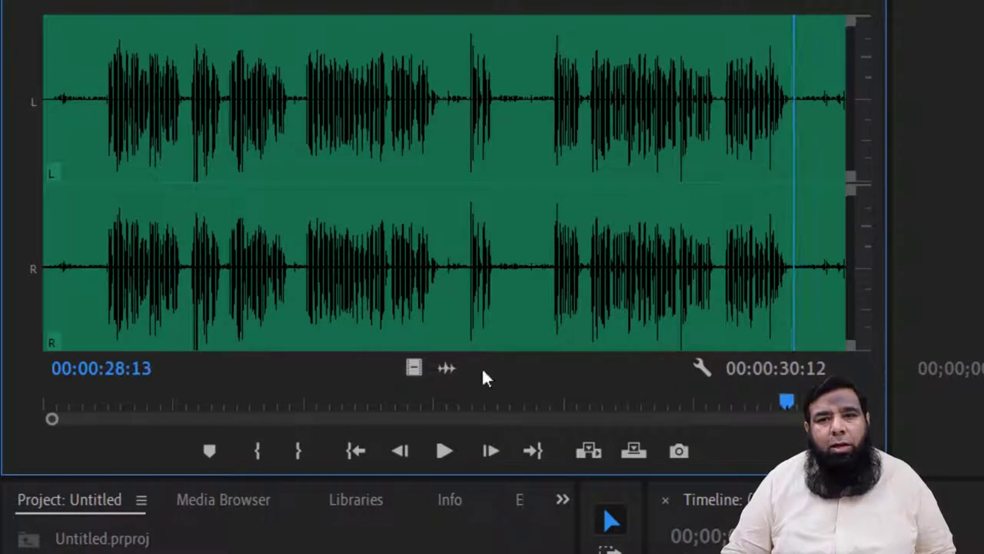
click(444, 451)
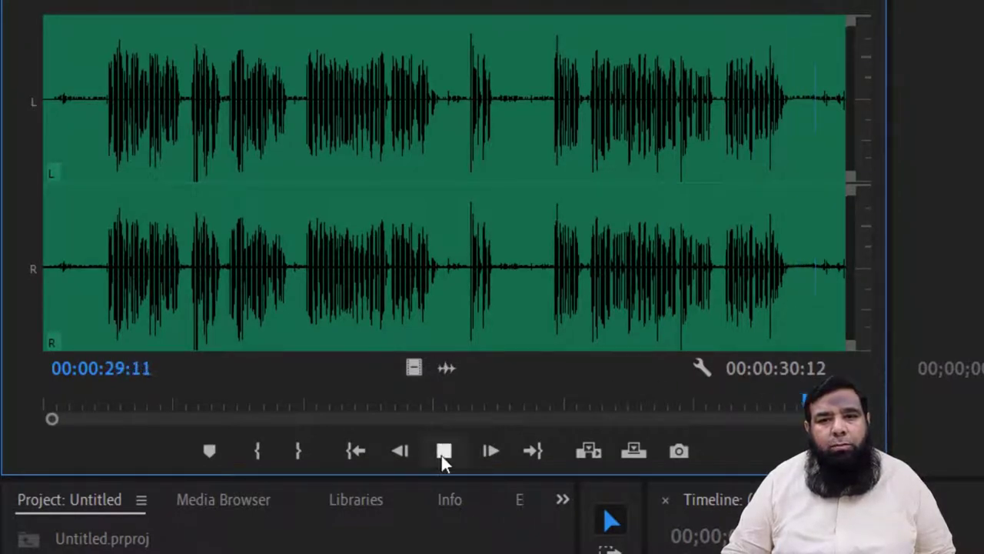
click(442, 455)
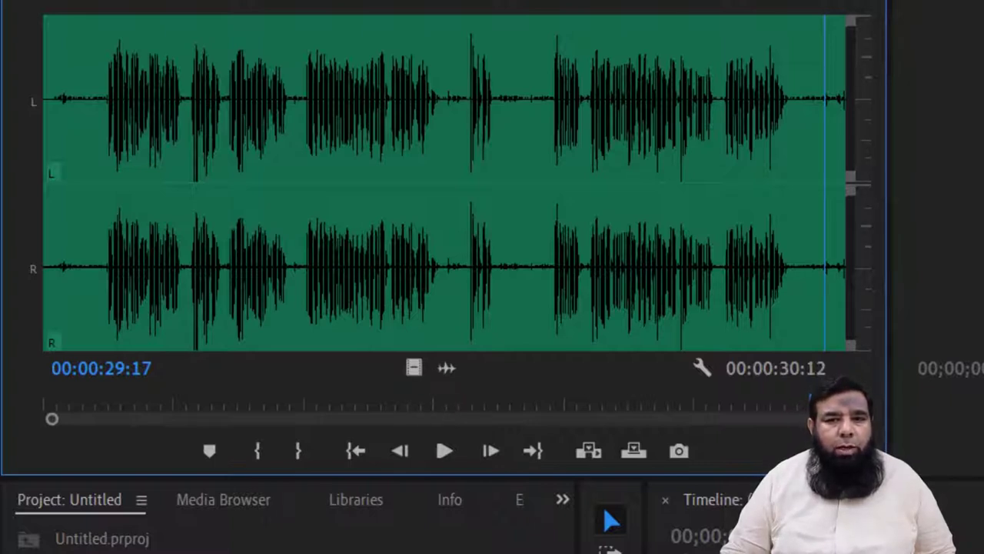
drag(811, 399, 23, 388)
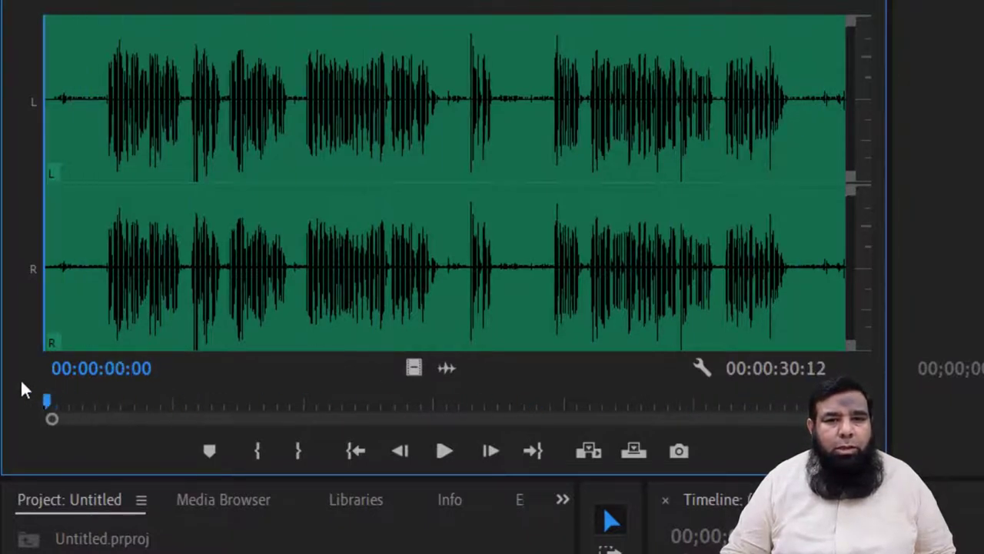
click(414, 369)
click(444, 451)
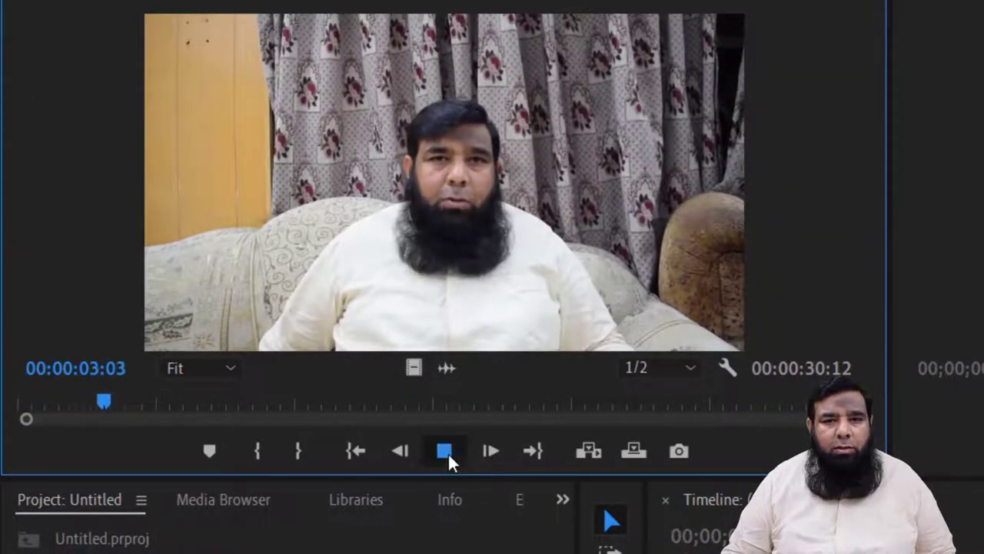
click(444, 452)
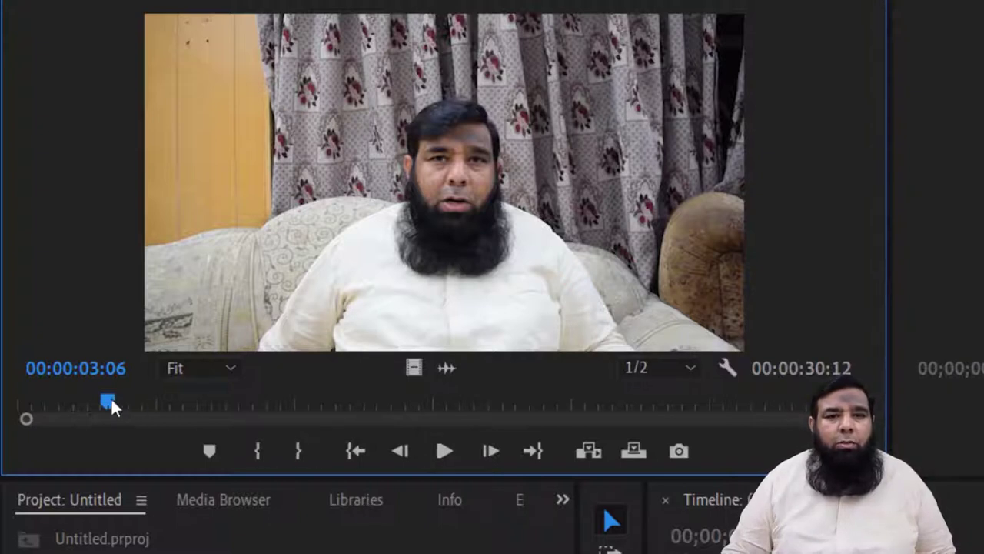
drag(110, 399, 413, 417)
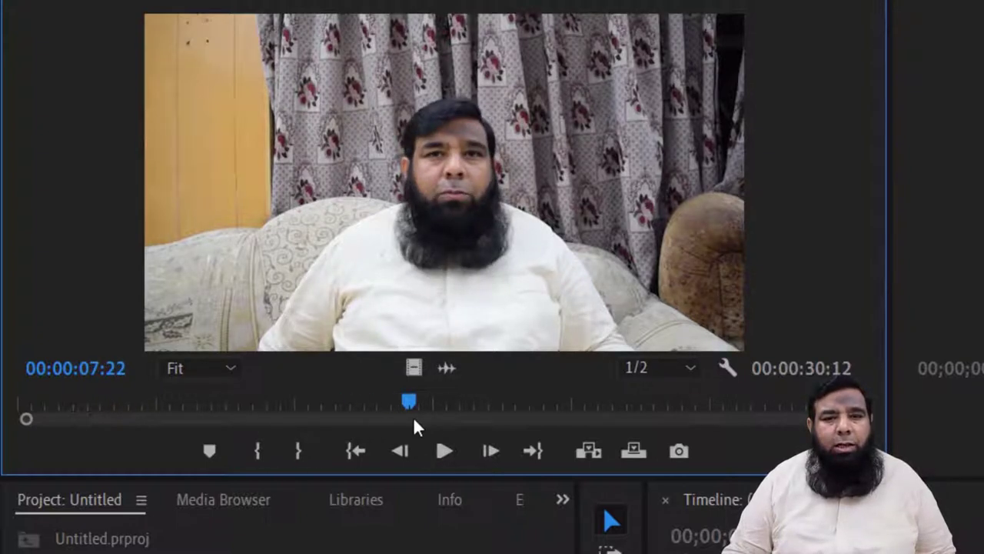
click(445, 449)
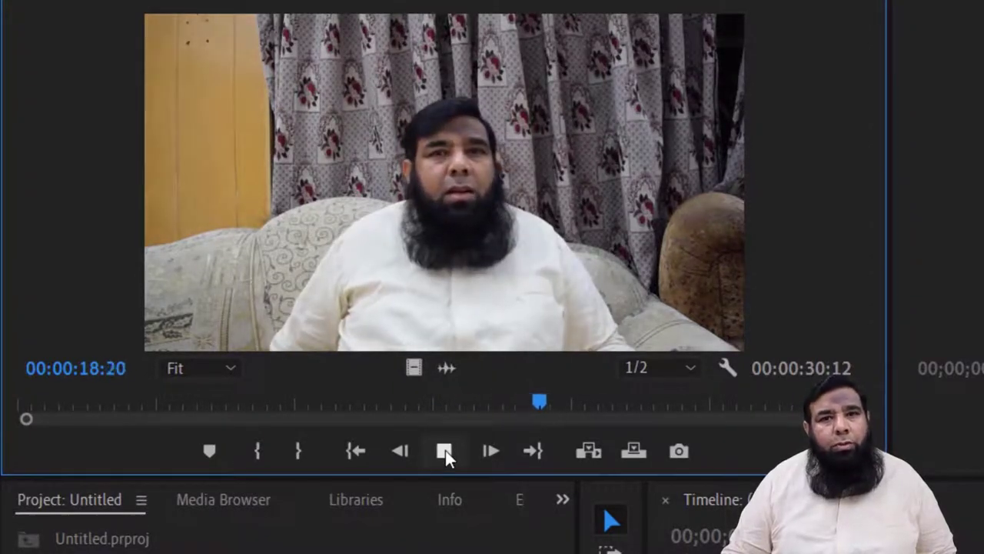
click(445, 450)
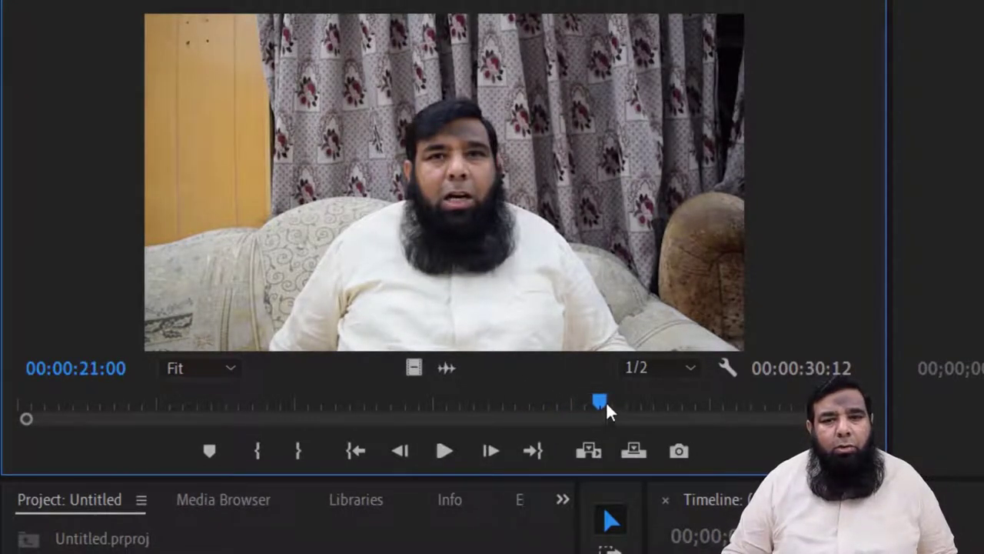
drag(606, 400, 756, 416)
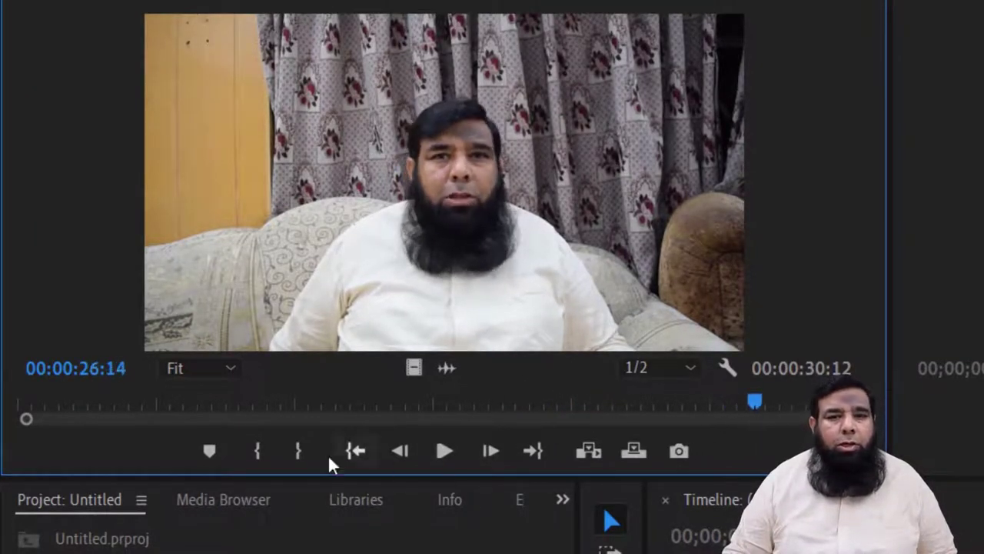
click(445, 450)
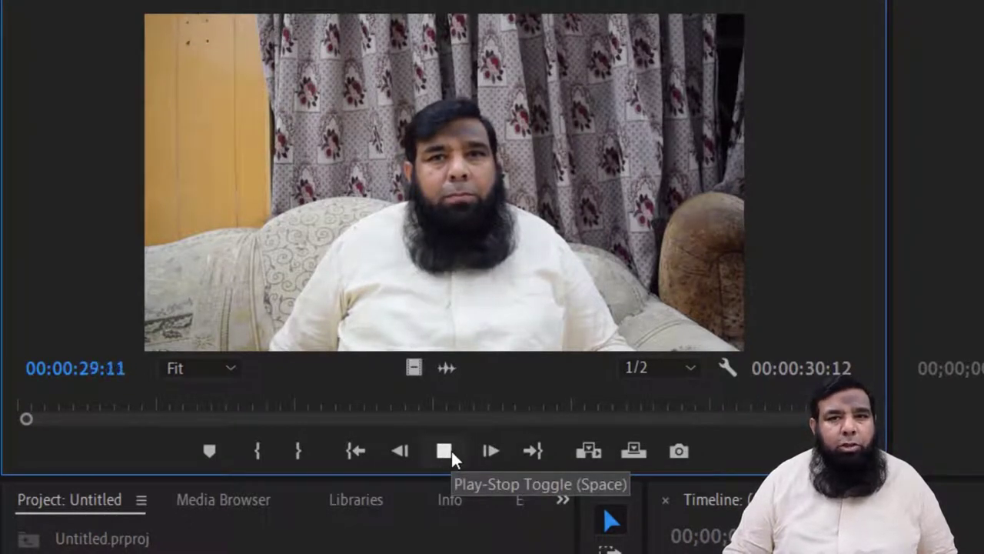
click(451, 449)
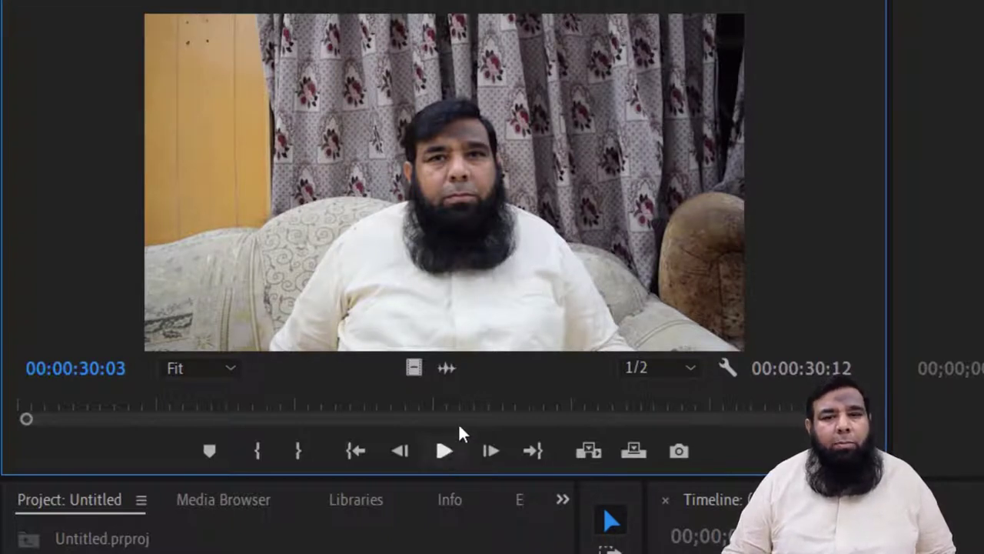
click(447, 372)
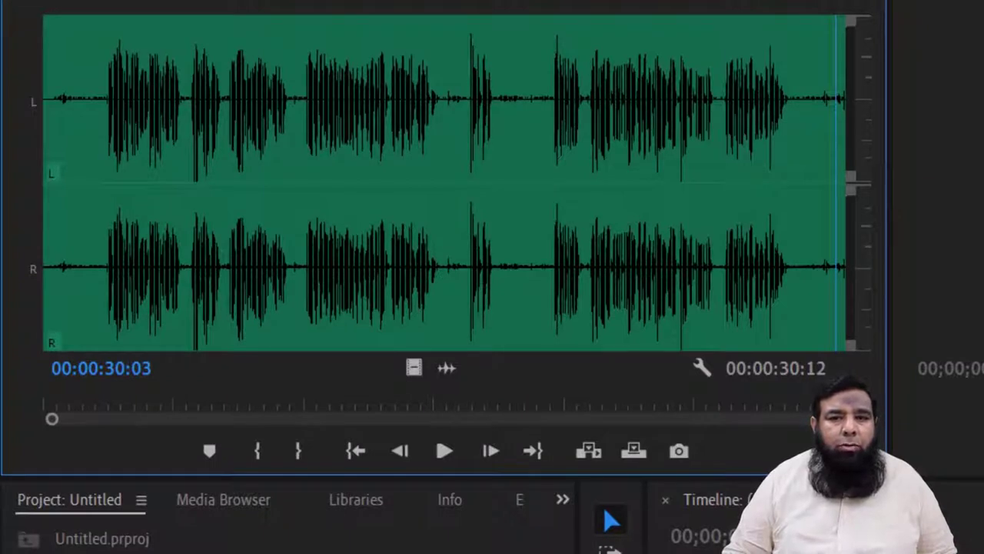
Mark In at 00:00:02:06 and Out at 00:00:28:09 (26:04 span), then show the video picture
drag(836, 404, 100, 410)
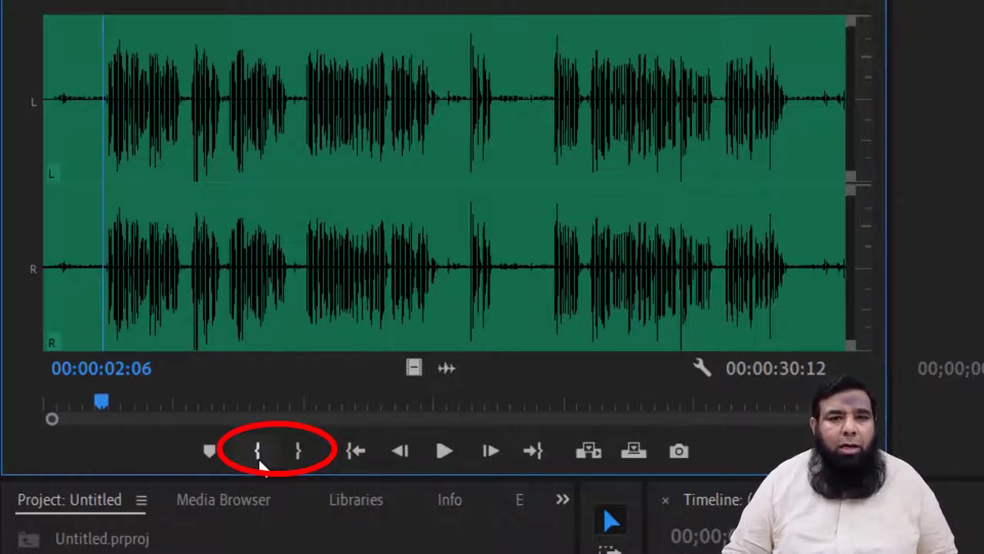
click(259, 459)
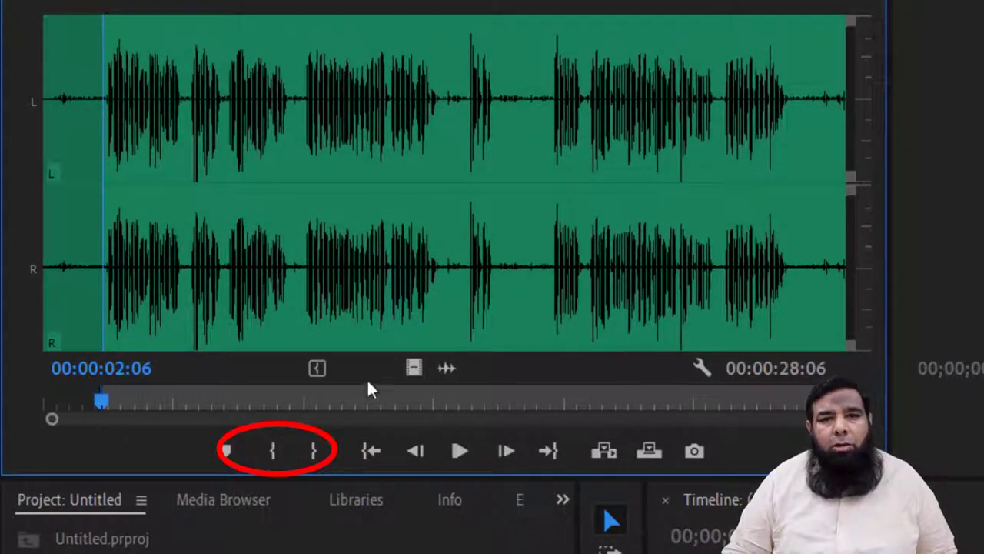
click(789, 294)
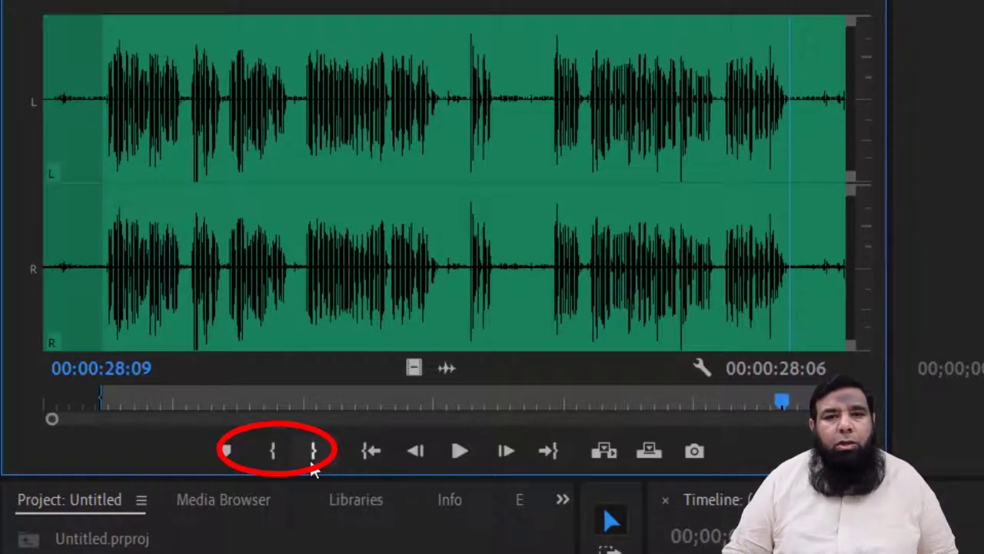
click(313, 467)
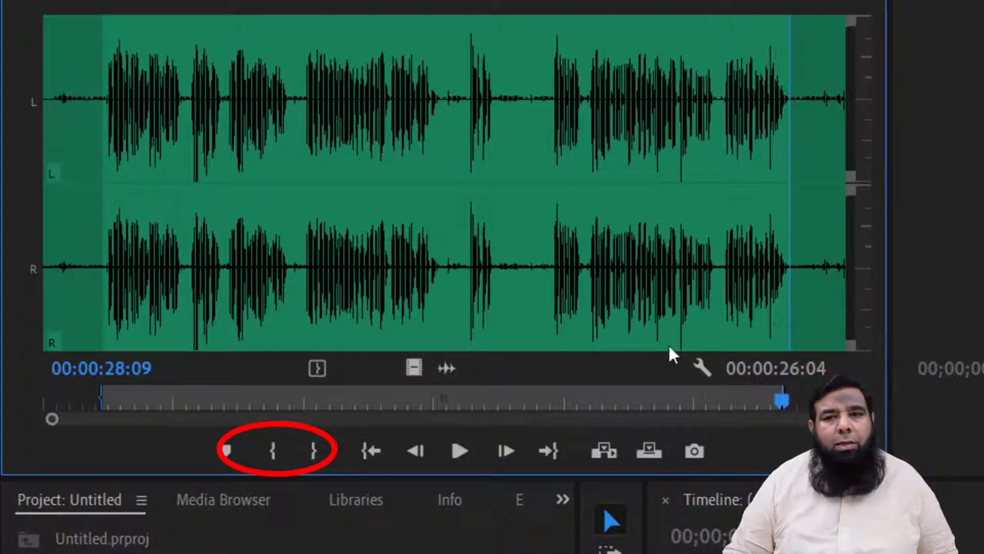
click(412, 368)
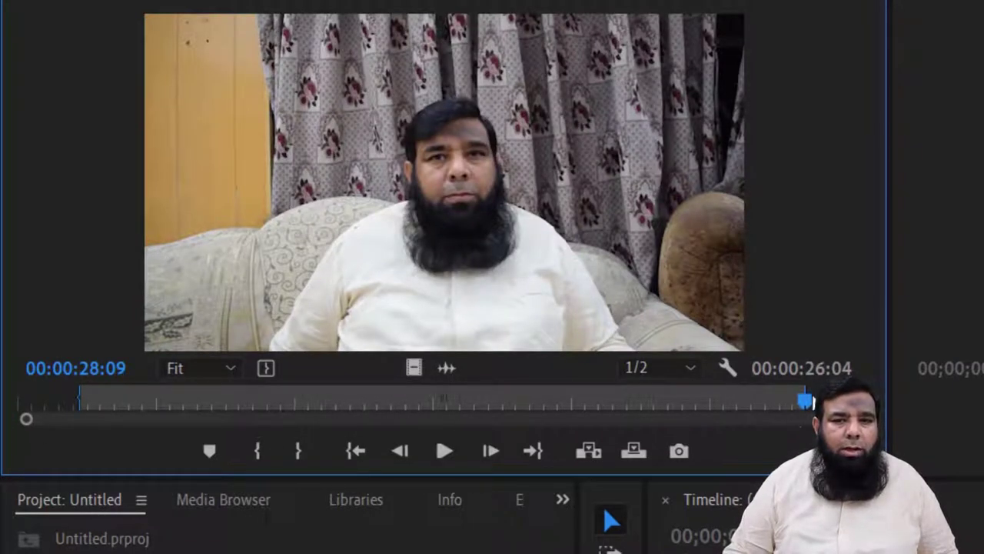
Scrub back to the start and play the trimmed clip briefly, stopping near 00:00:03:12
drag(804, 402, 78, 439)
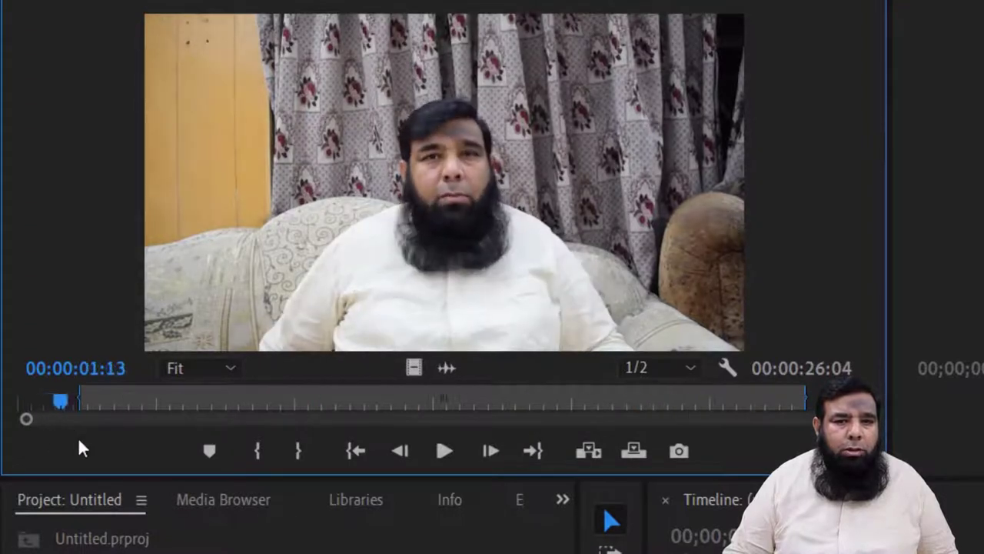
click(439, 455)
click(438, 454)
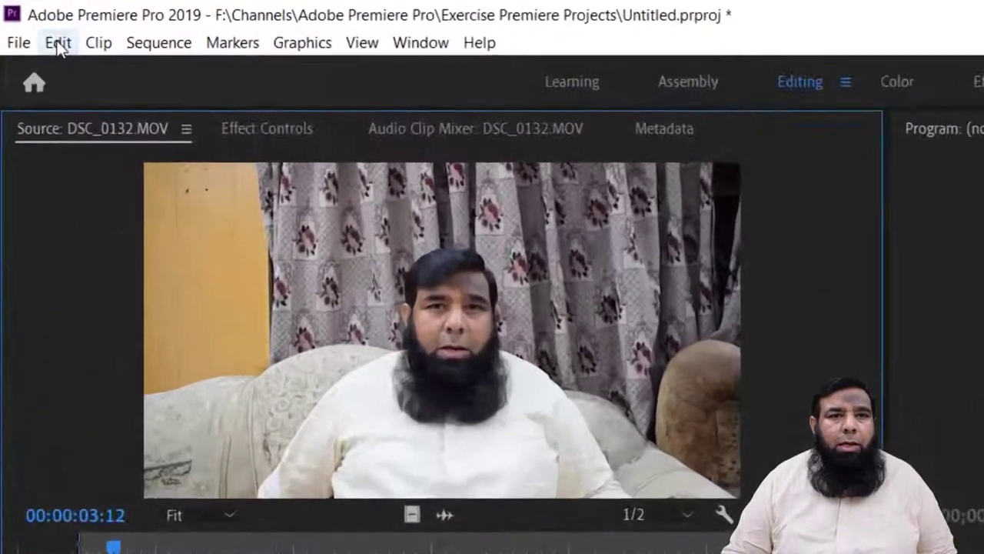
click(58, 44)
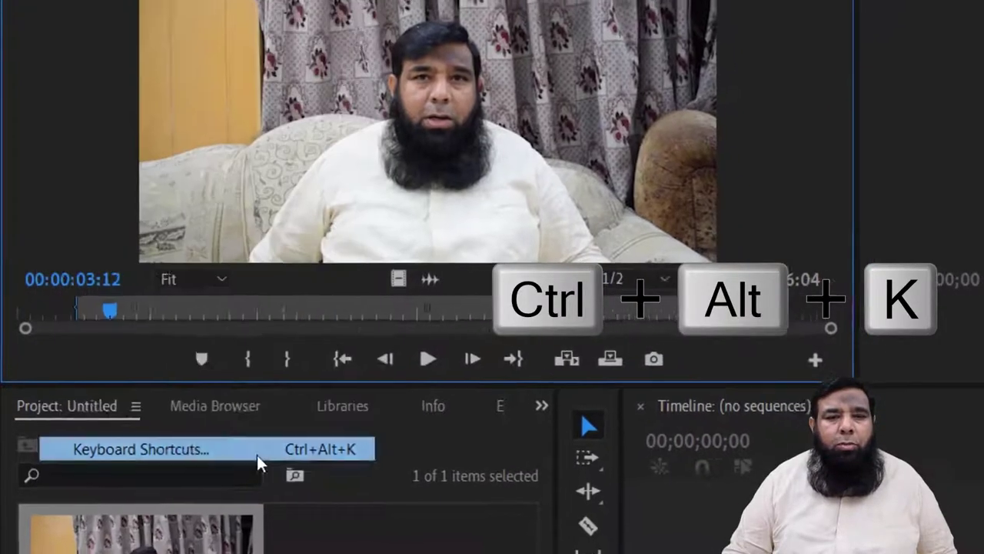
click(264, 460)
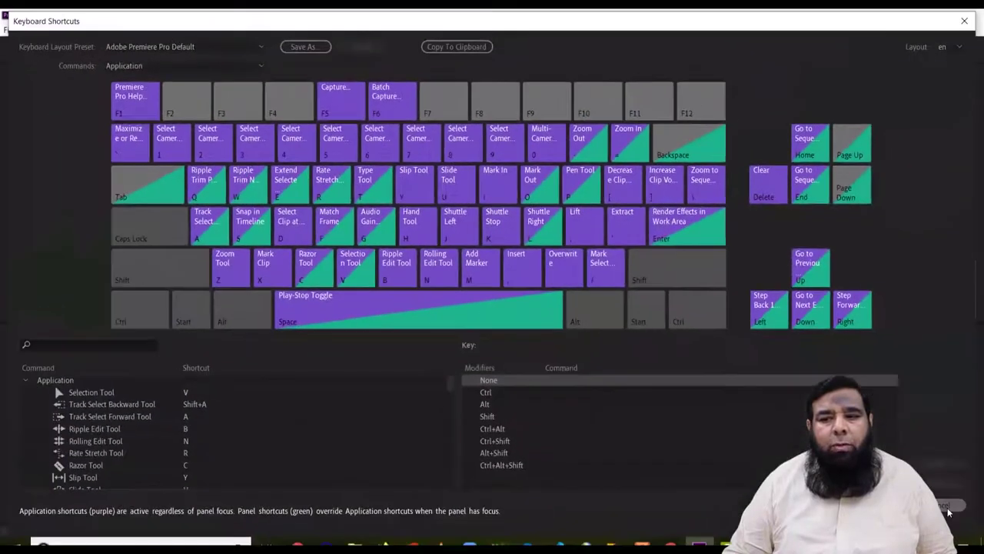
click(946, 506)
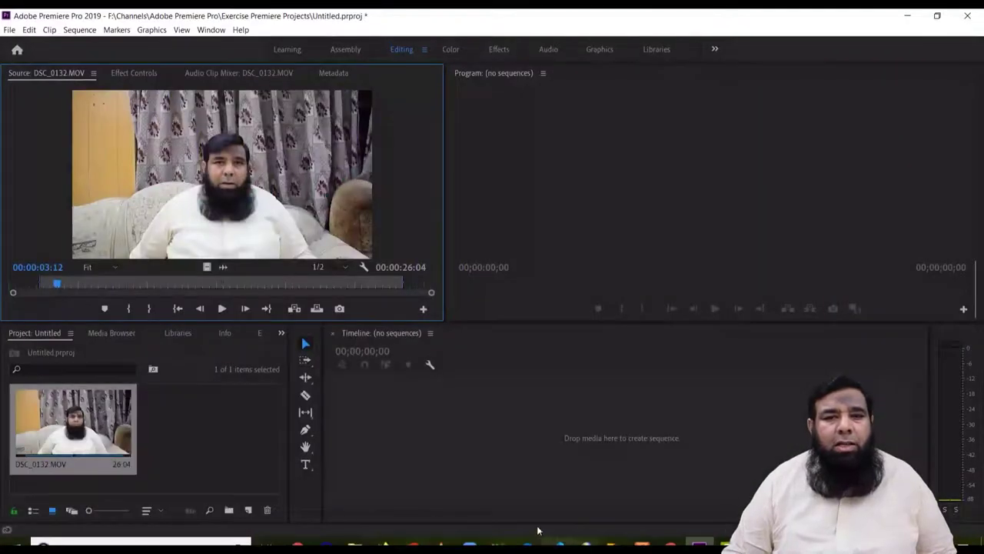
From 00:00:14:11, play the clip forward and in reverse with L, J and K, stopping at 00:00:11:06
click(211, 285)
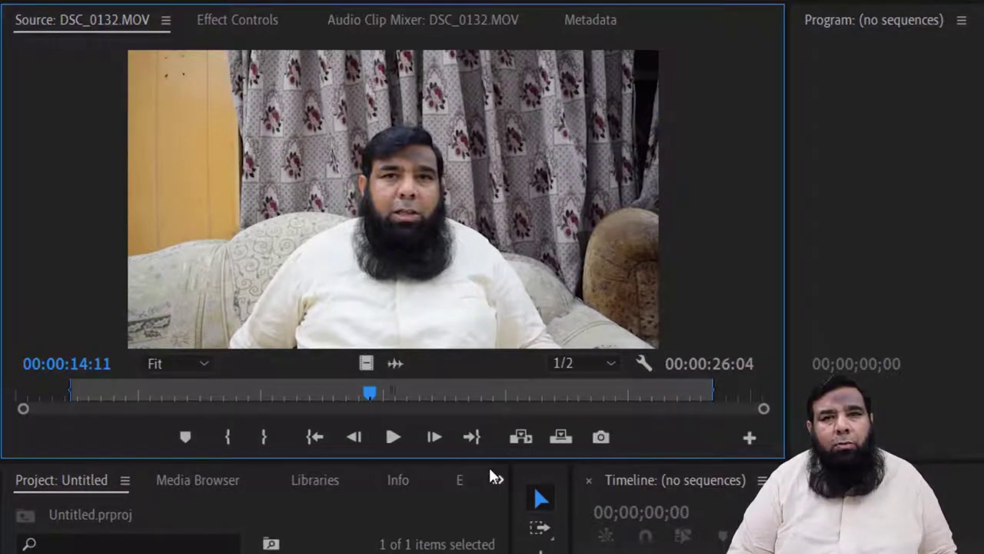
key(l)
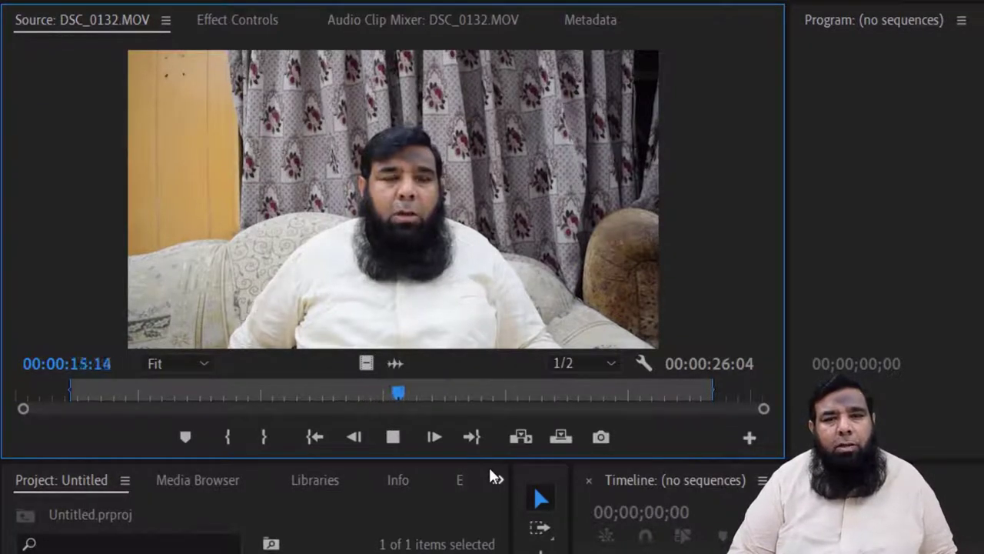
key(space)
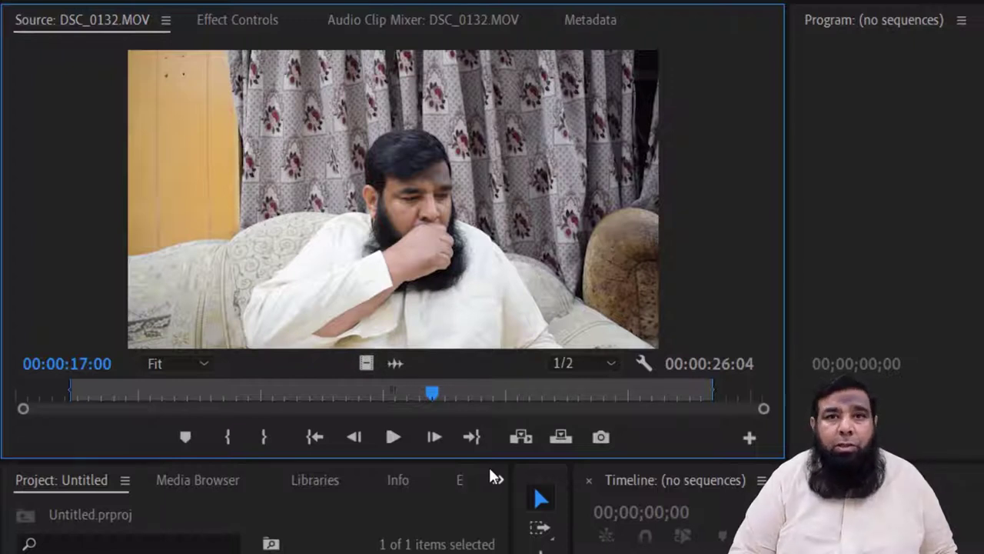
key(j)
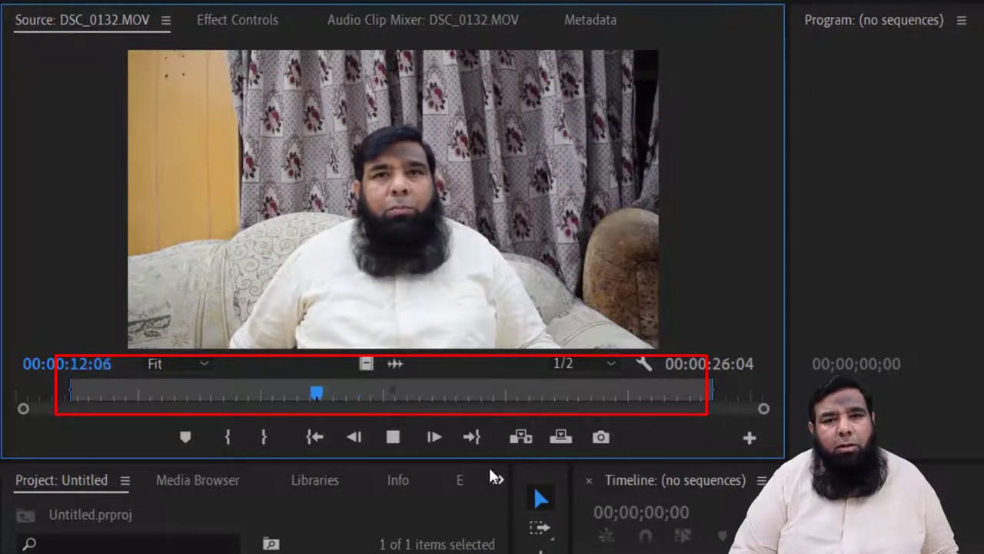
key(k)
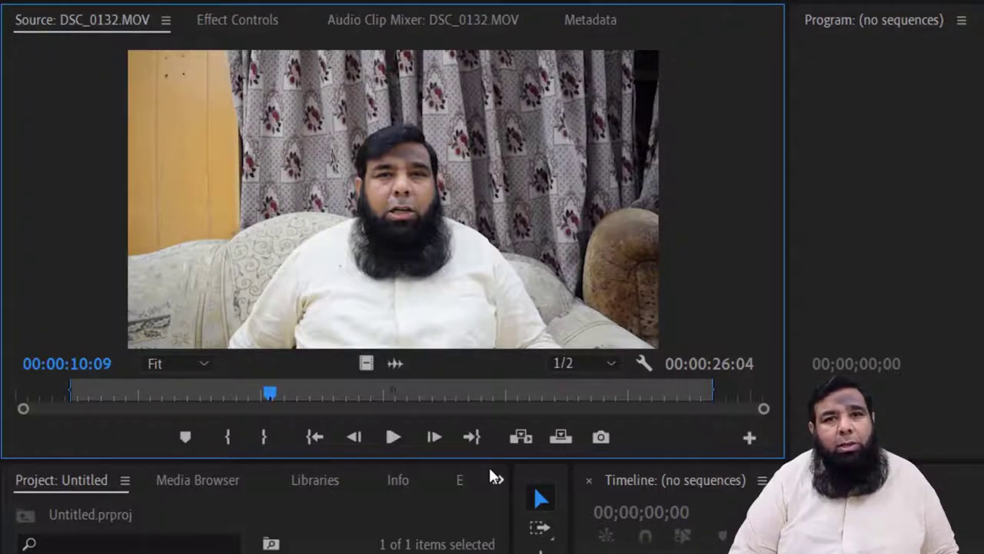
key(space)
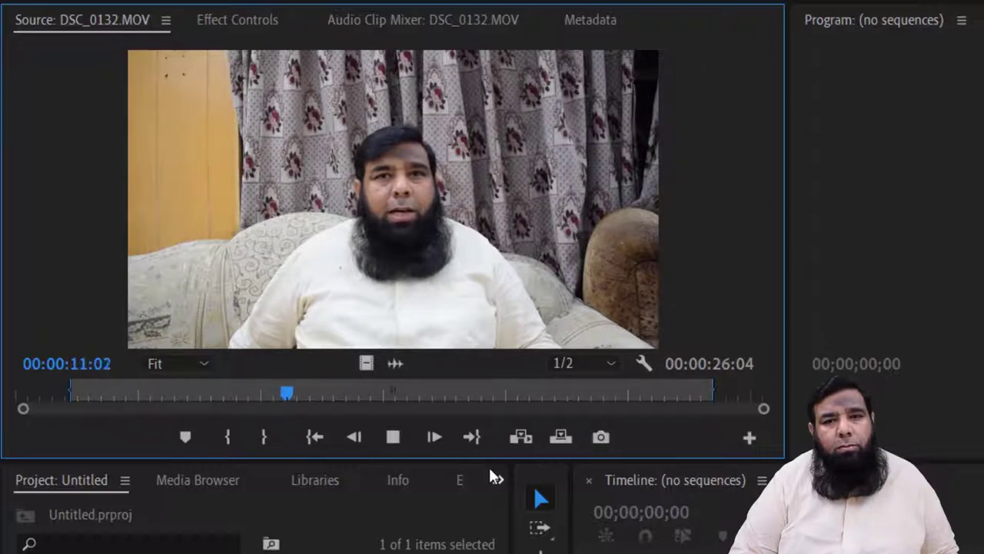
key(space)
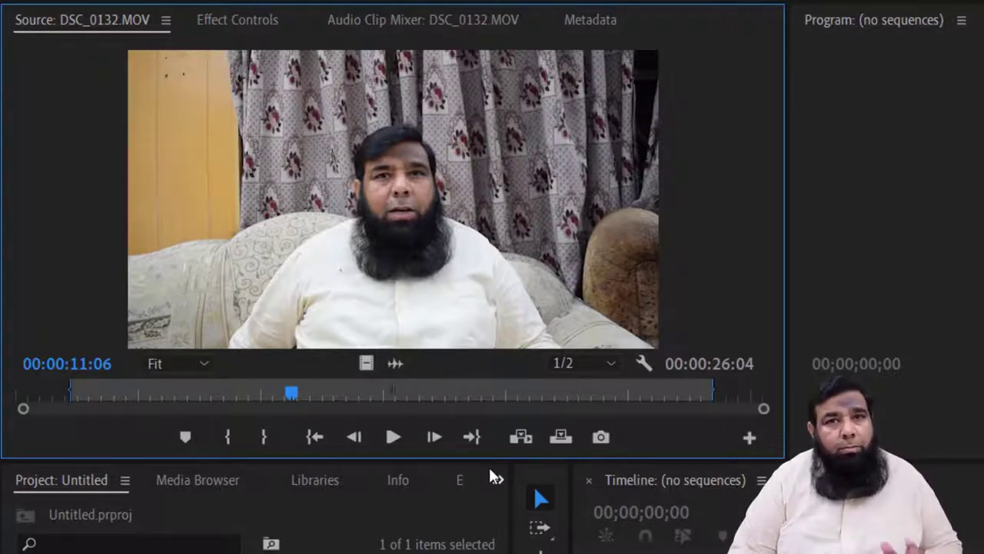
Play backward to 00:00:10:14, then step forward two frames to 00:00:10:16
key(j)
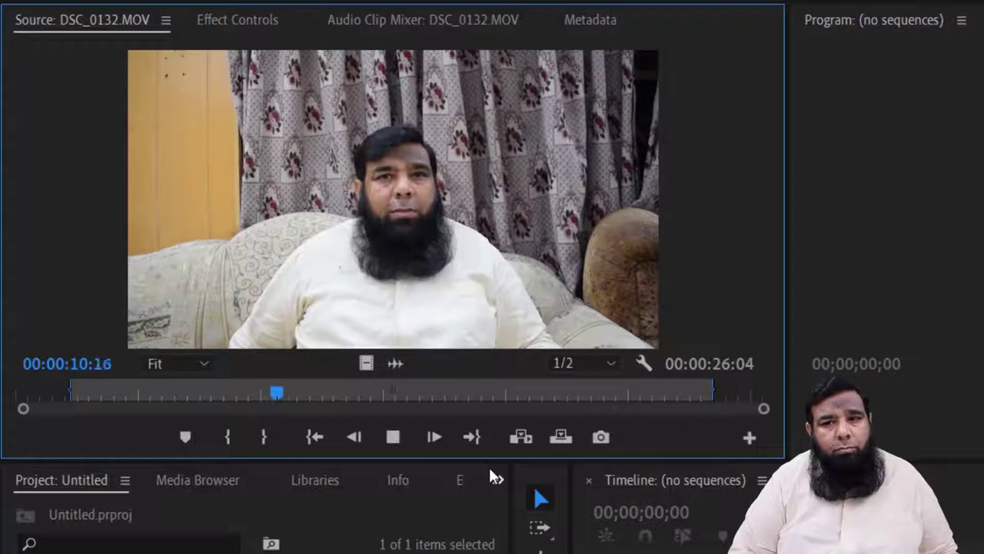
key(space)
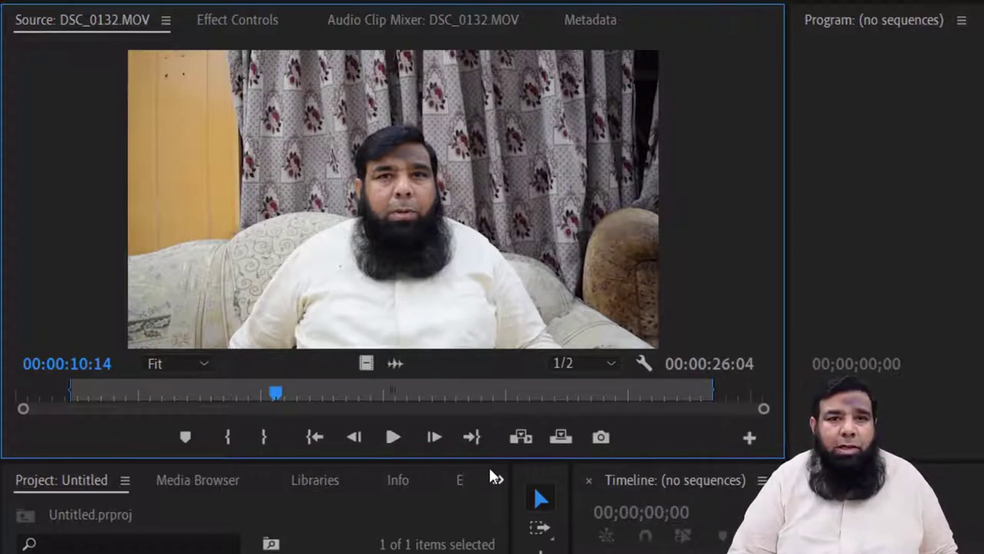
key(Right)
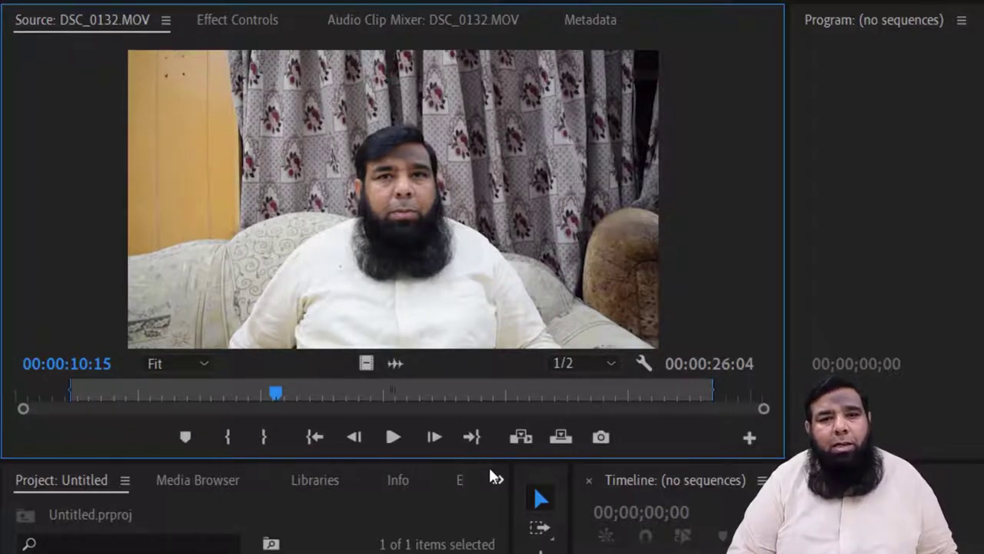
key(Right)
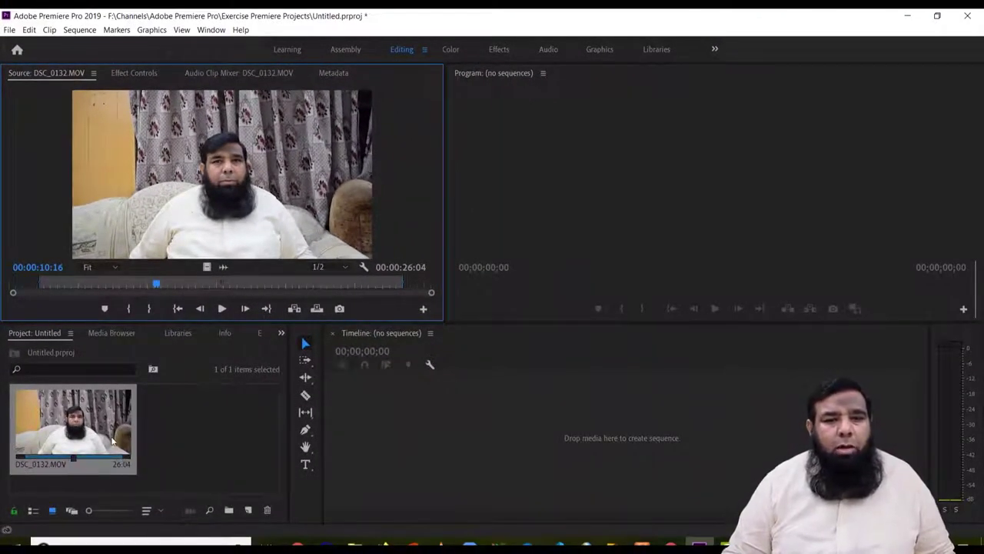
Drop DSC_0132.MOV onto the empty Timeline to create the 00:00:26:04 DSC_0132 sequence
click(114, 440)
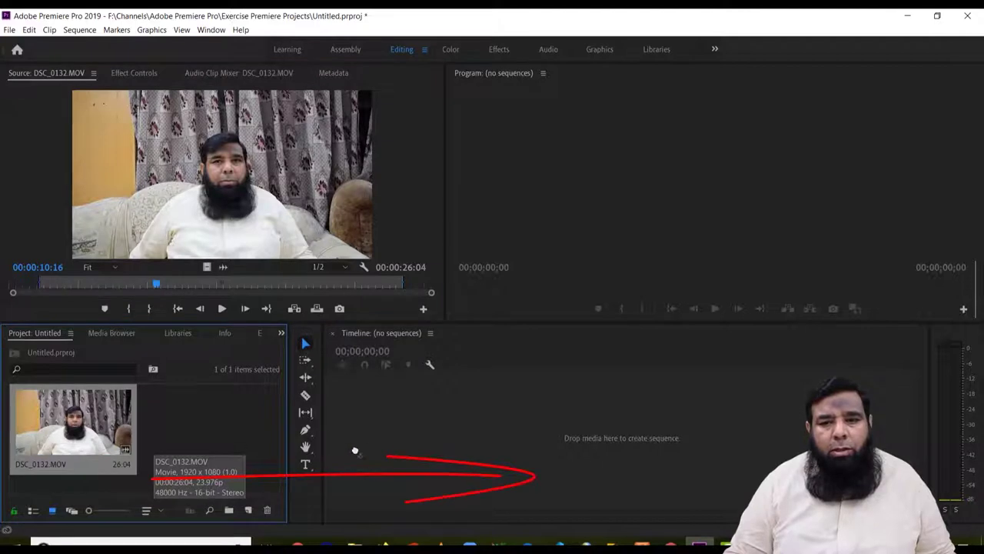
drag(405, 438, 408, 440)
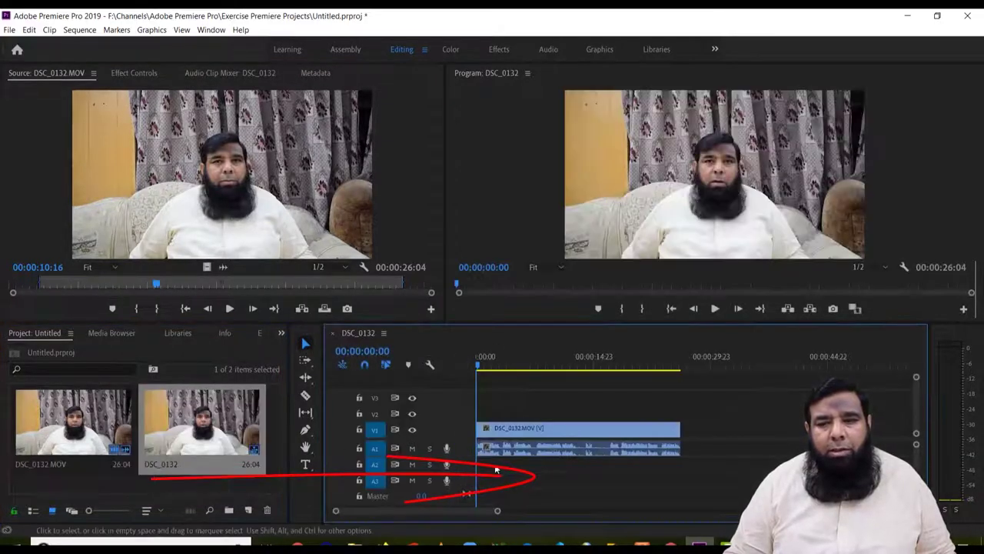
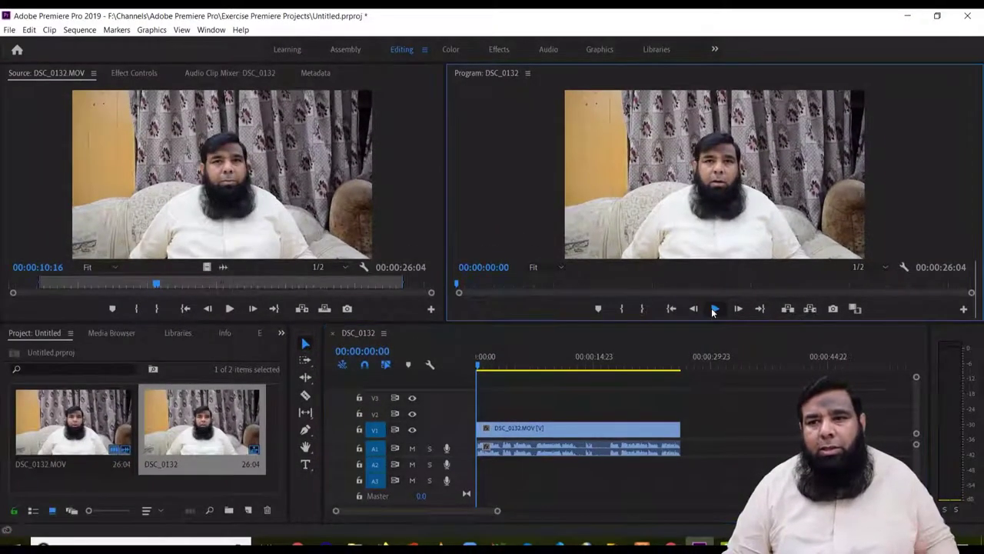
Play the DSC_0132 sequence from the start and stop at about 00:00:17:09
click(714, 308)
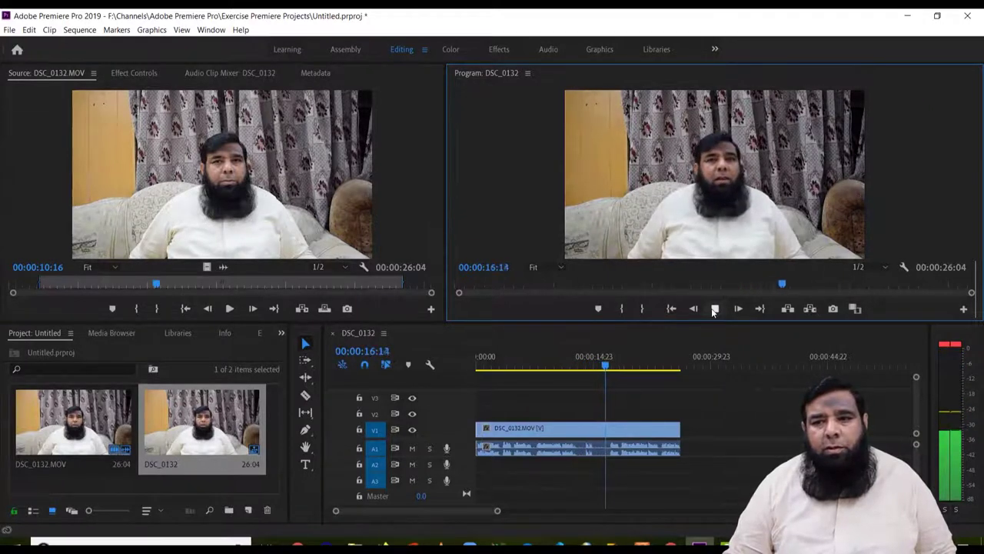
click(714, 309)
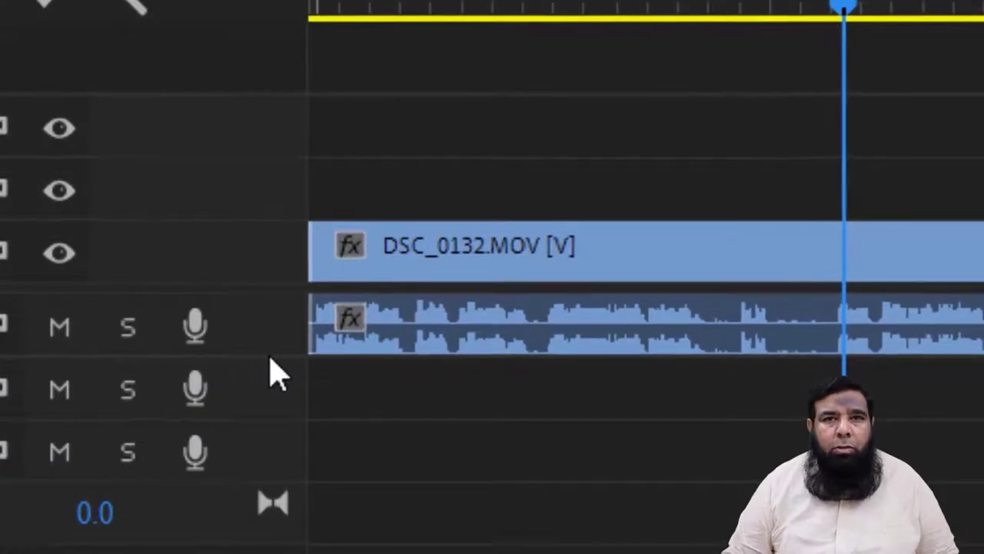
Enlarge the V1 and A1 track heights to show the thumbnail and both waveforms, then zoom in
drag(271, 357, 274, 444)
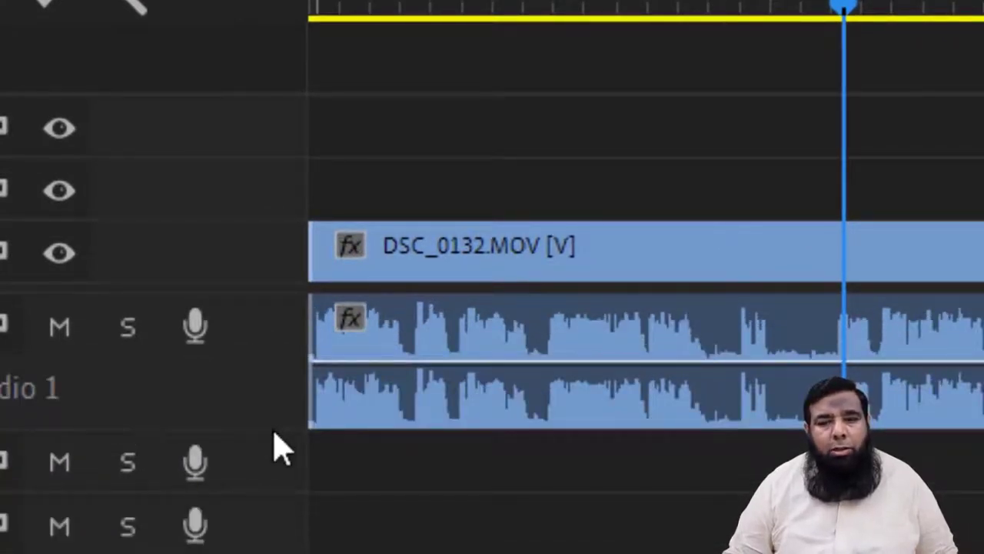
drag(259, 226, 270, 177)
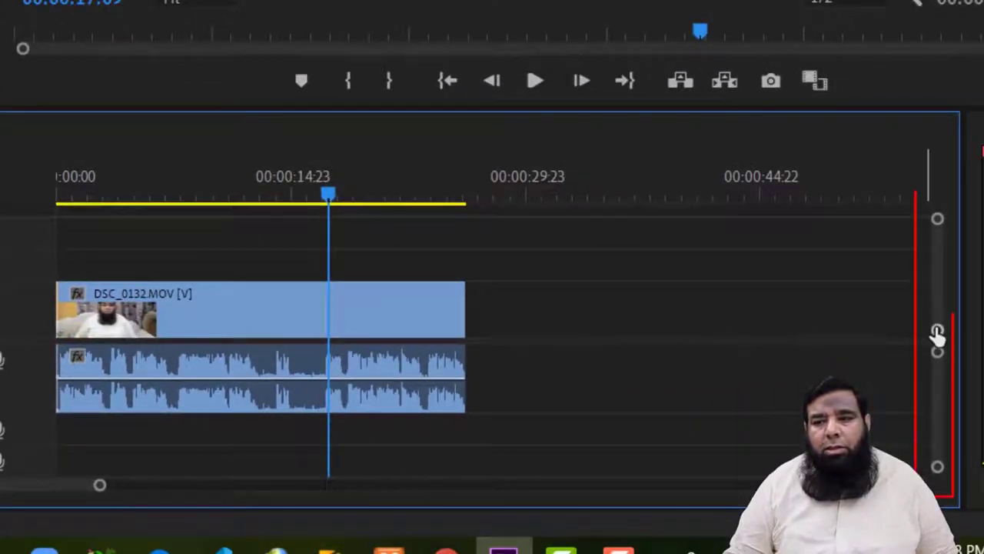
drag(937, 332, 936, 326)
drag(935, 366, 935, 360)
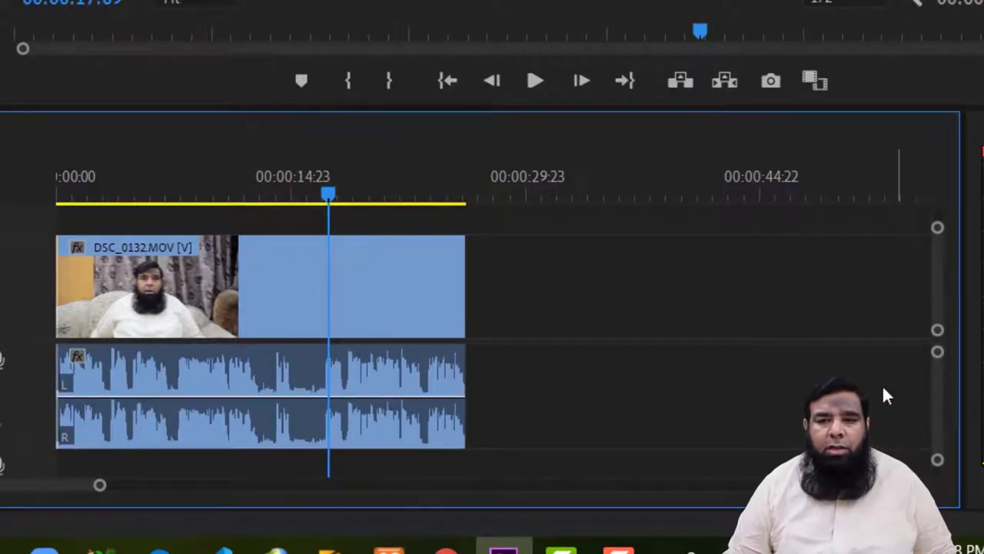
mouse_move(411, 488)
mouse_down()
mouse_move(430, 492)
mouse_move(369, 494)
mouse_up()
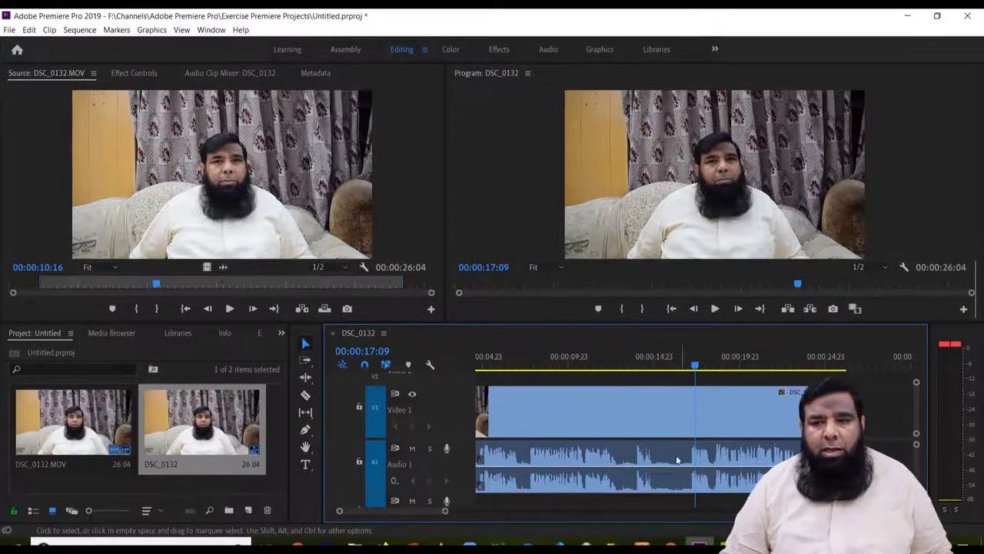
With the playhead at 00:00:11:05, unlink the DSC_0132 clip's audio from its video
drag(696, 368, 589, 391)
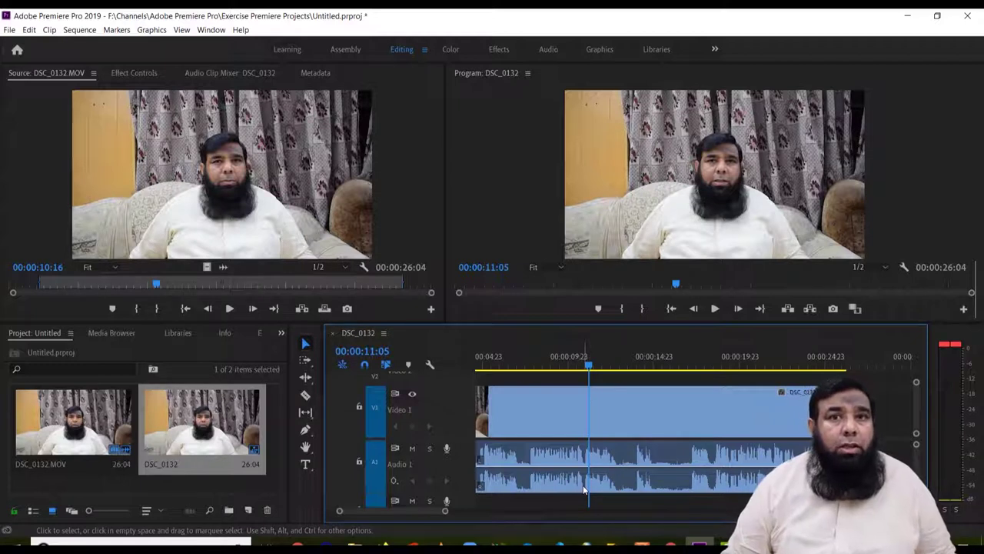
click(648, 405)
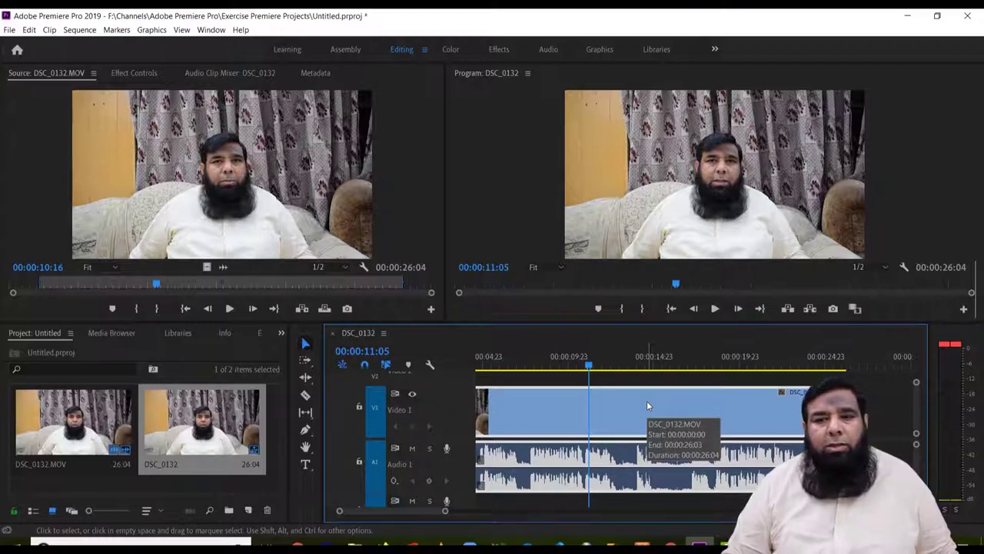
right_click(645, 404)
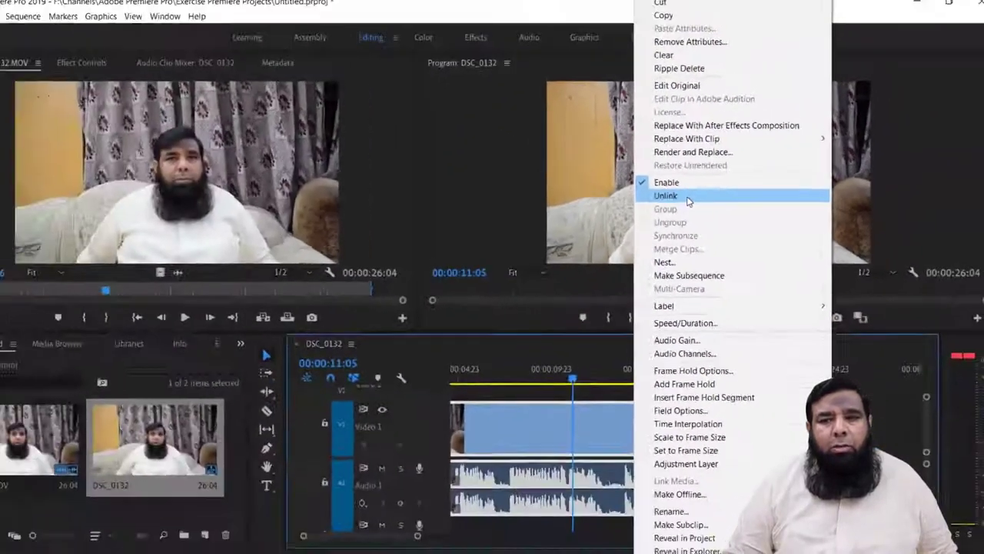
click(600, 193)
Move the video clip on Video 1 and the audio clip on Audio 1 independently to test the unlink
click(731, 448)
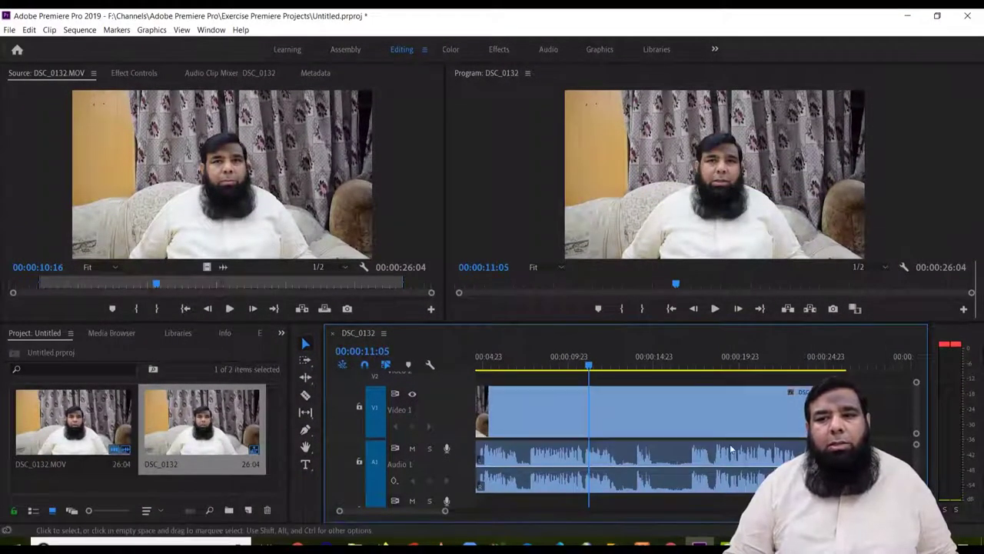
mouse_move(693, 421)
mouse_down()
mouse_move(741, 424)
mouse_move(705, 427)
mouse_up()
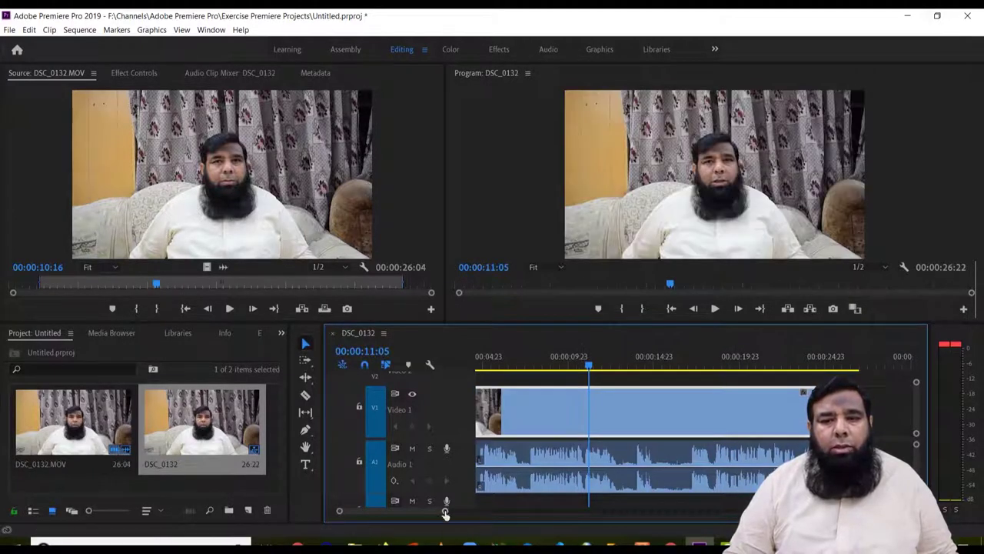
drag(445, 513, 467, 515)
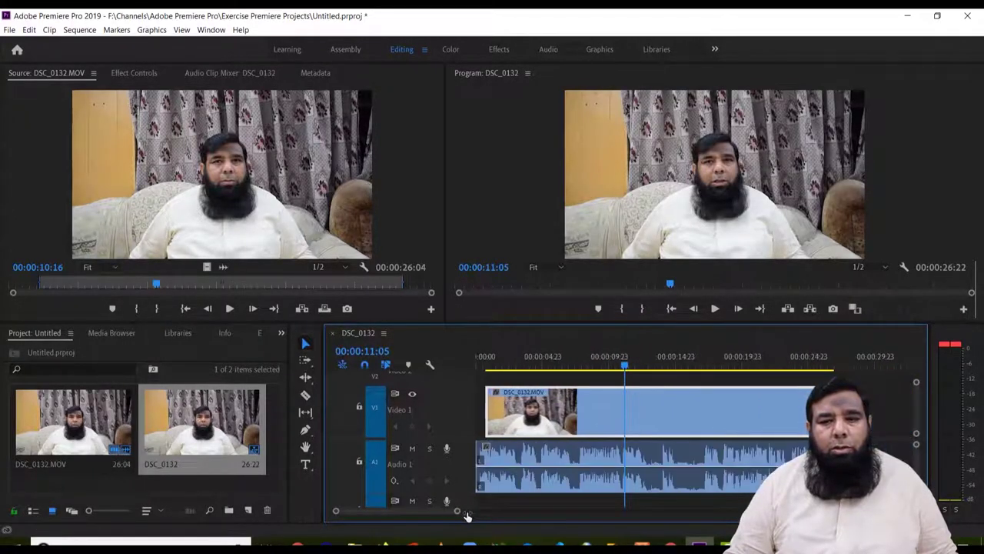
mouse_move(613, 405)
mouse_down()
mouse_move(690, 418)
mouse_move(600, 416)
mouse_up()
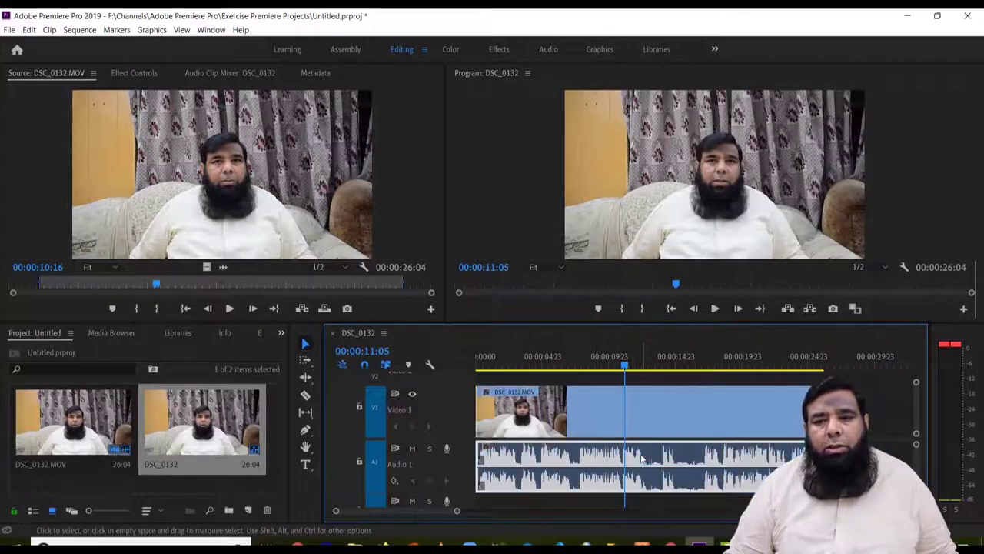
drag(642, 457, 615, 466)
click(731, 423)
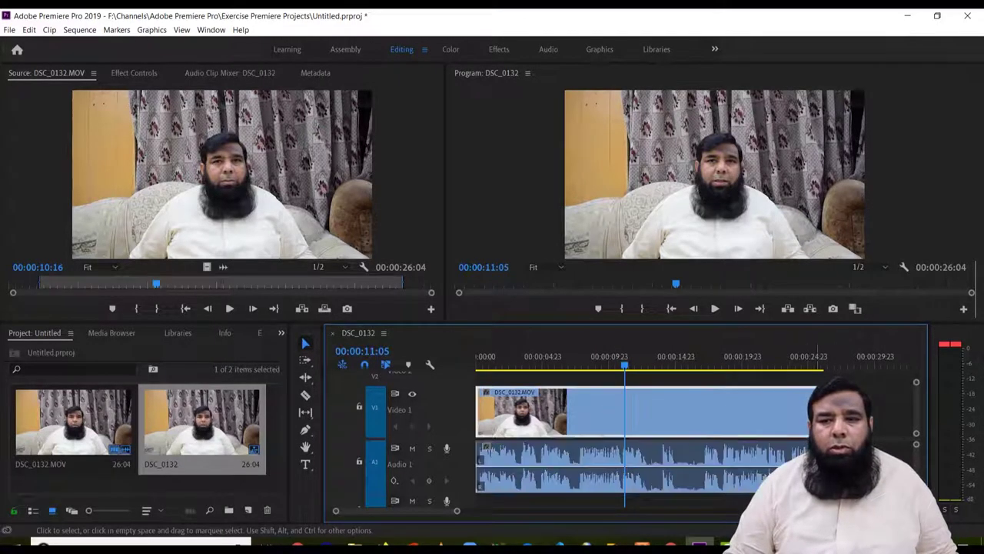
Relink the DSC_0132 video on Video 1 with its audio on Audio 1
right_click(730, 420)
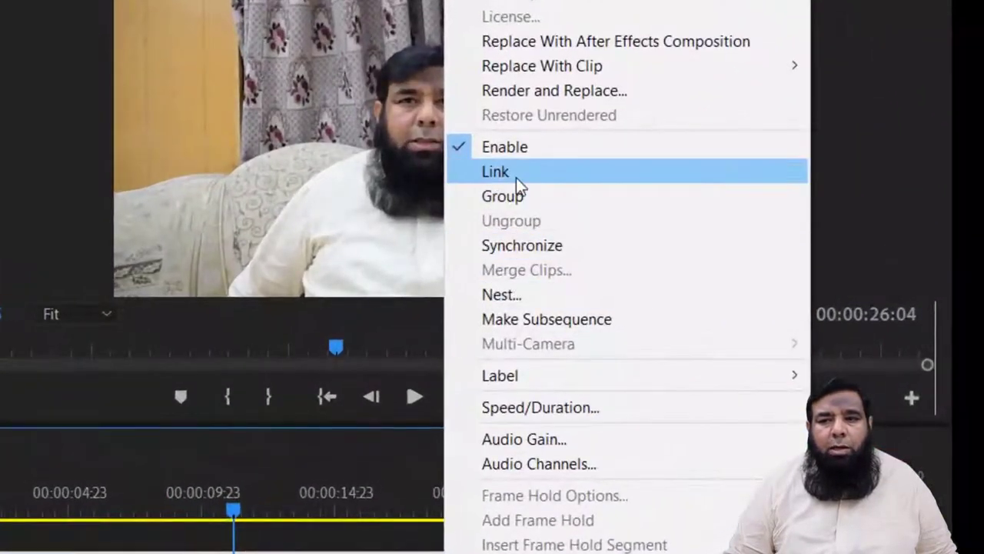
click(516, 177)
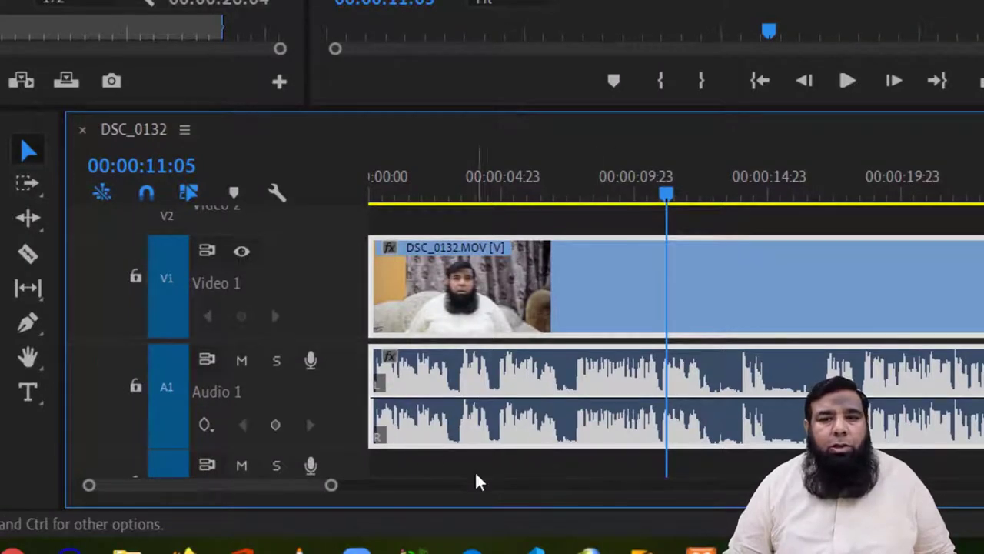
Mute Audio 1, play from 00:00:11:05 and stop, then return the playhead to 00:00:09:05
click(241, 361)
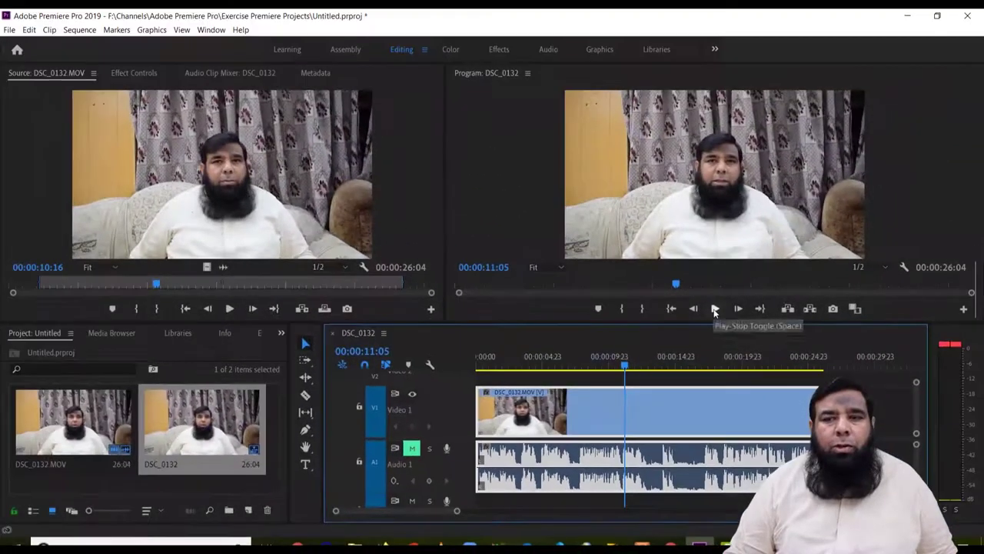
click(714, 309)
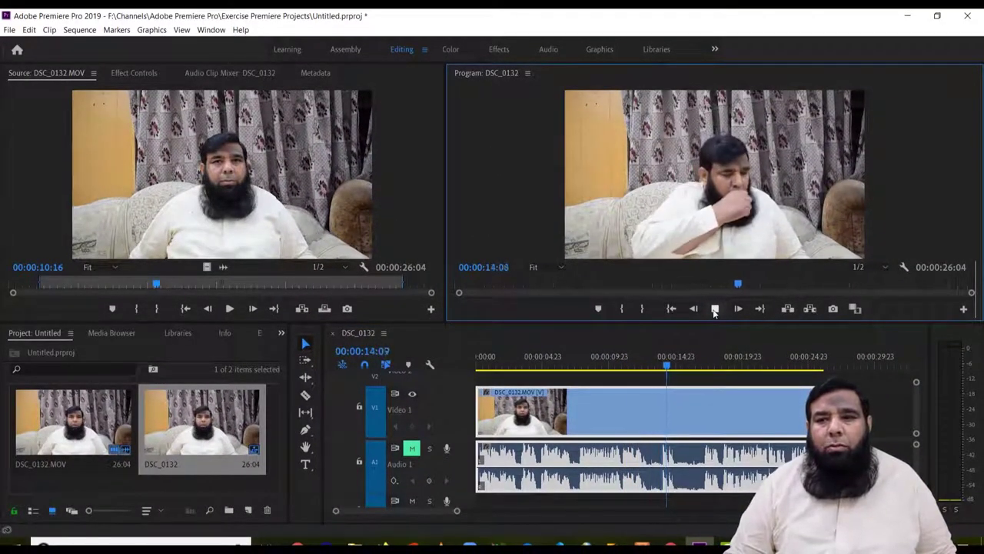
click(714, 309)
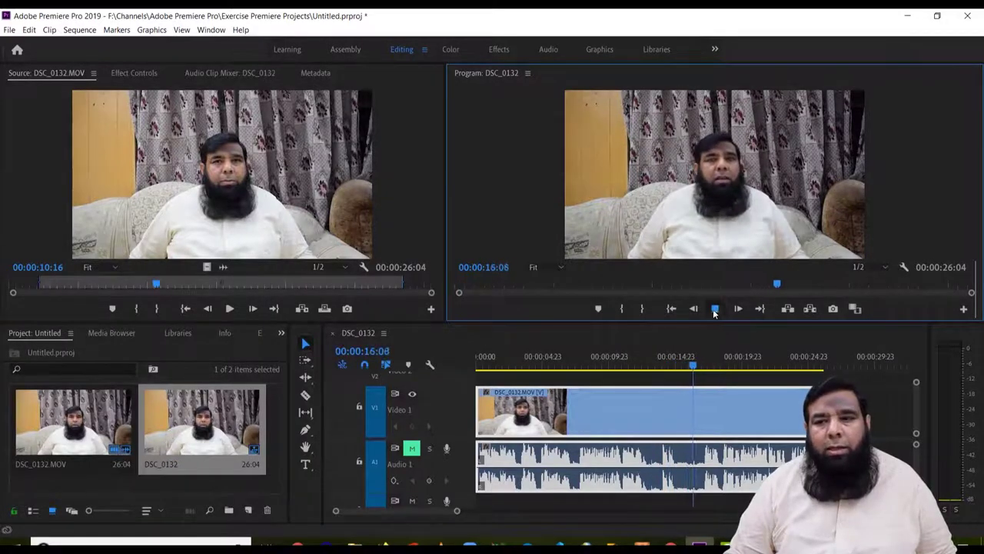
drag(694, 367, 599, 367)
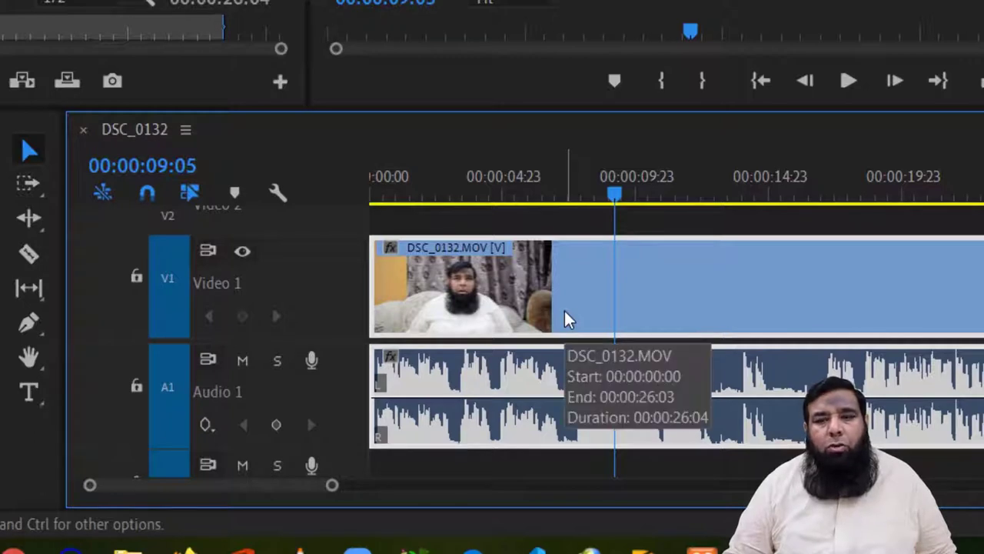
click(135, 278)
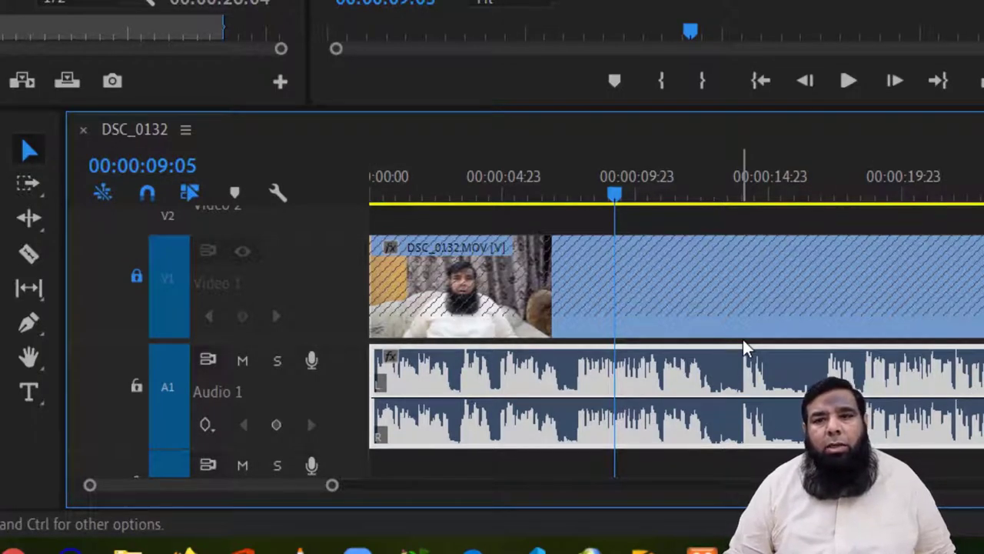
click(135, 385)
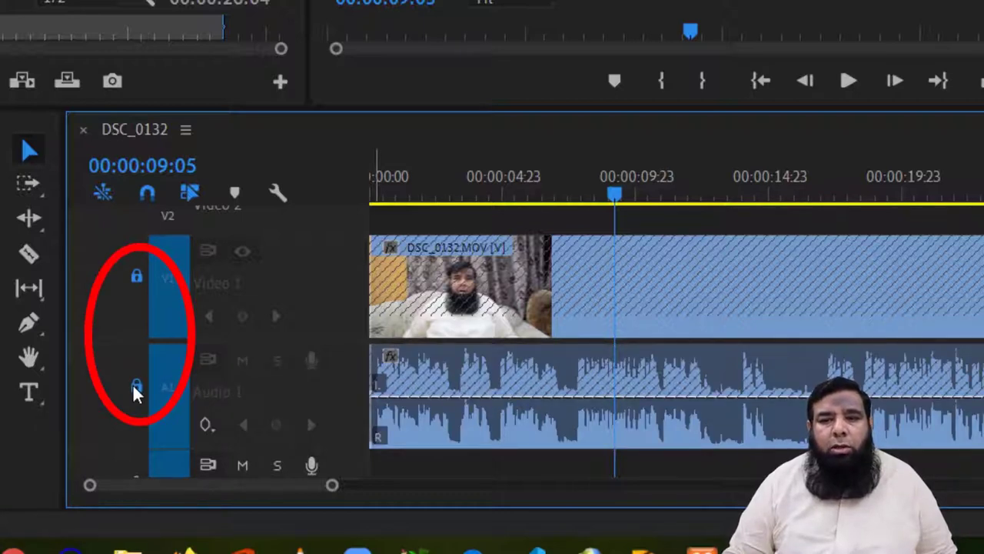
click(136, 385)
click(134, 273)
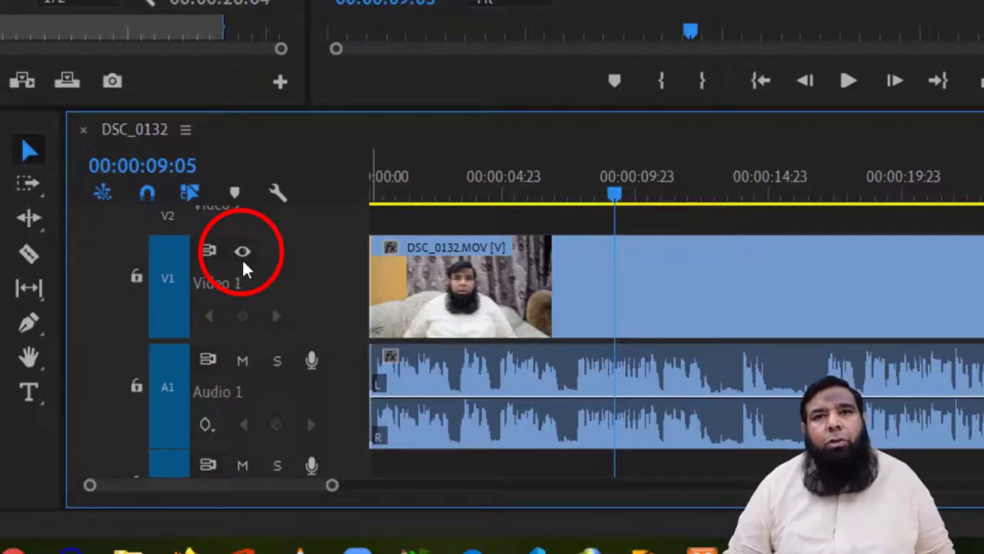
Hide Video 1's output, play and stop at 00:00:12:00 over black, then show it again
click(239, 252)
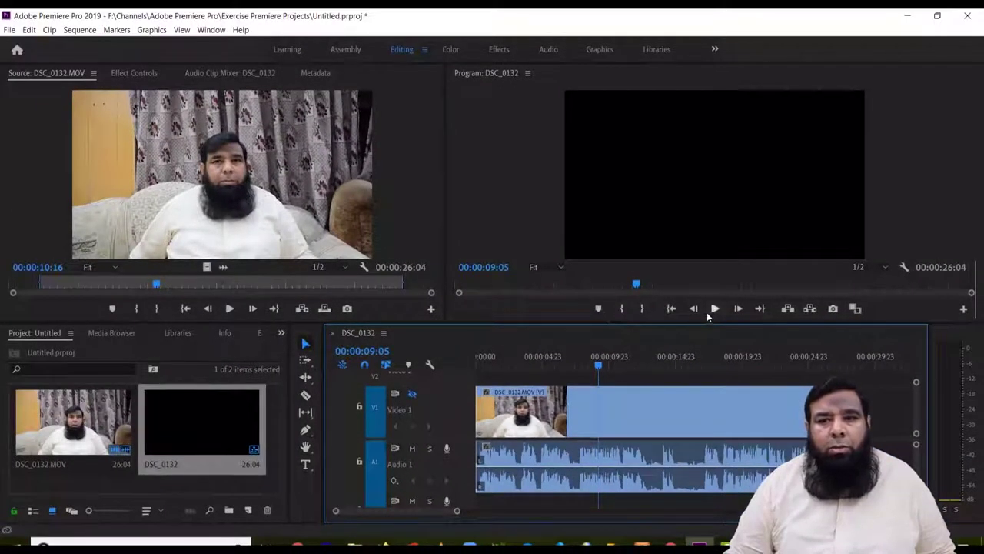
click(714, 309)
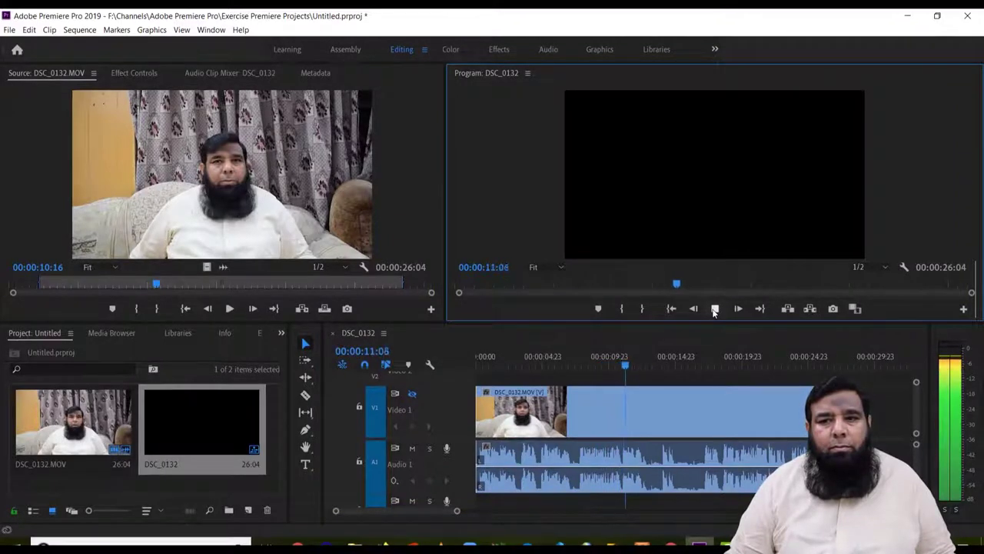
click(714, 309)
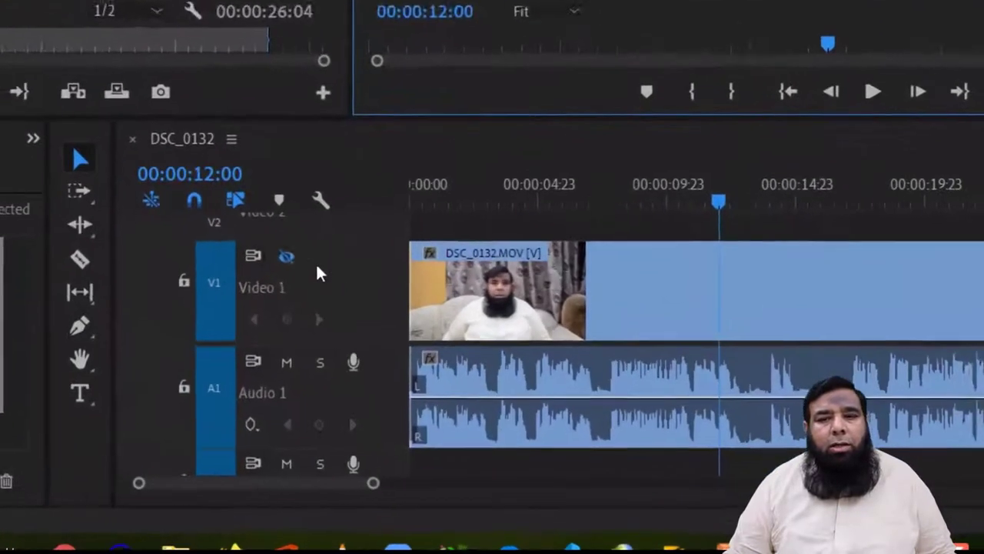
click(286, 255)
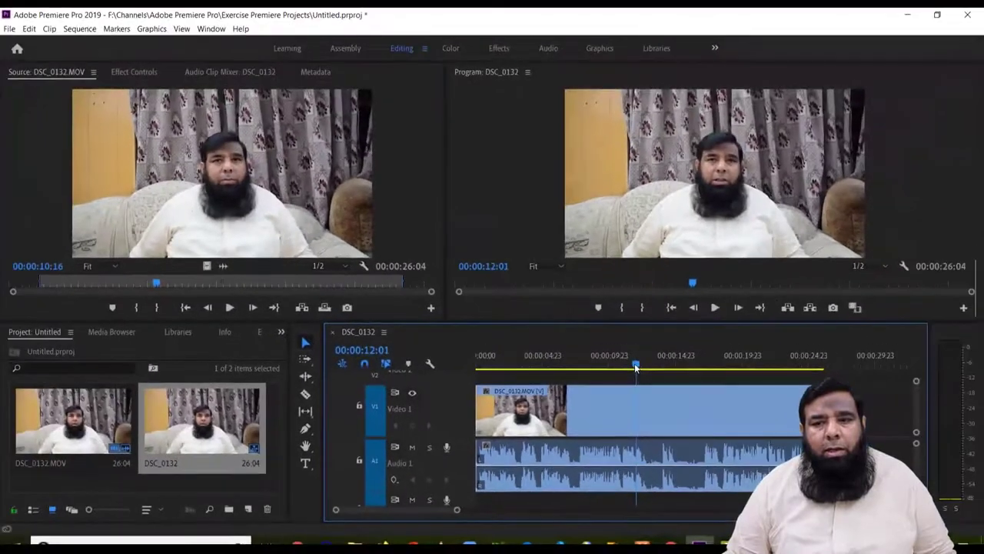
Play the sequence from 00:00:11:09, then park the playhead at 00:00:12:21
drag(721, 197, 705, 202)
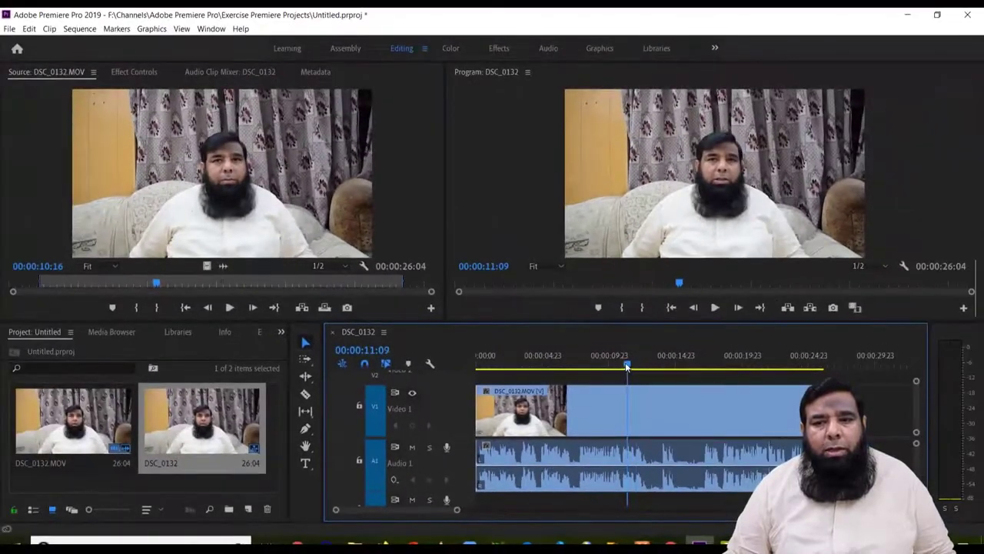
click(714, 307)
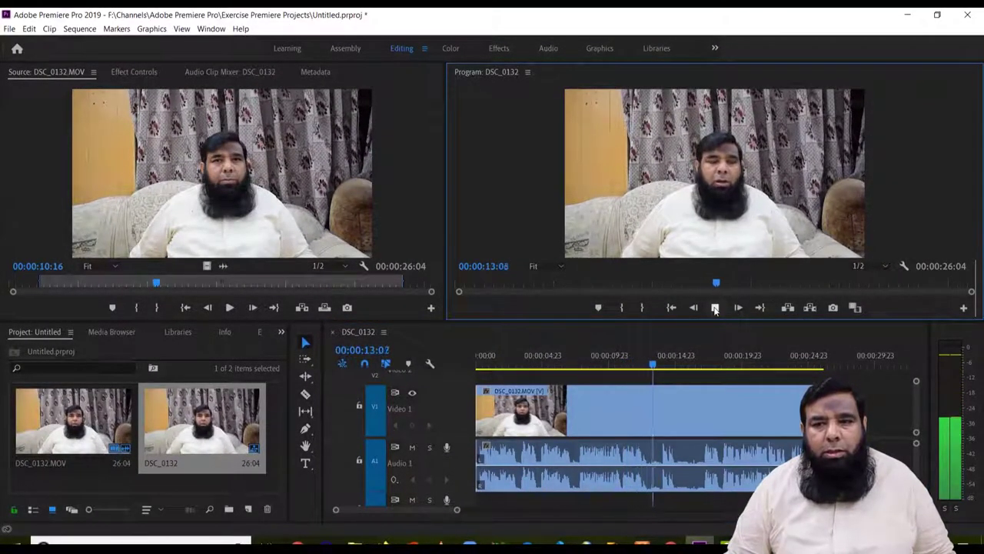
click(715, 308)
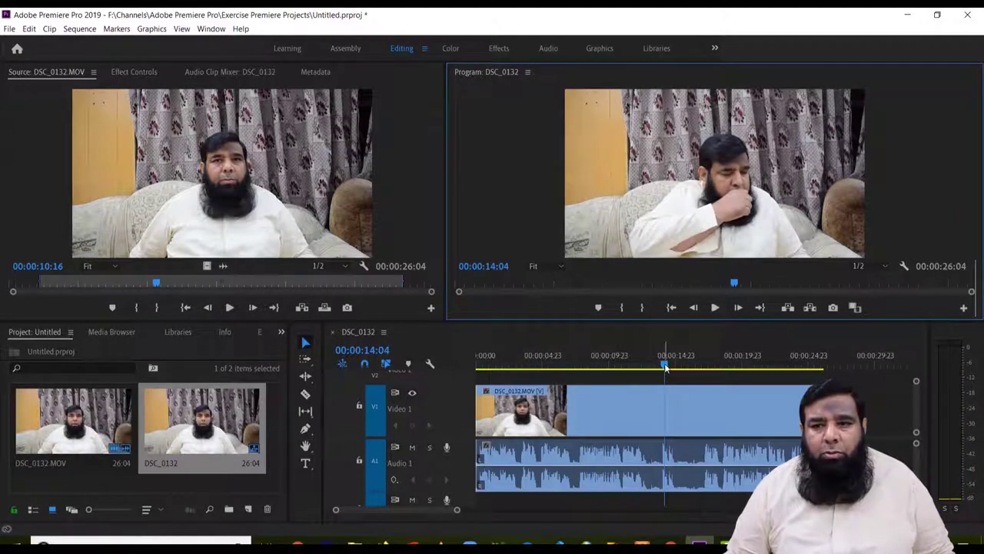
drag(663, 369, 647, 368)
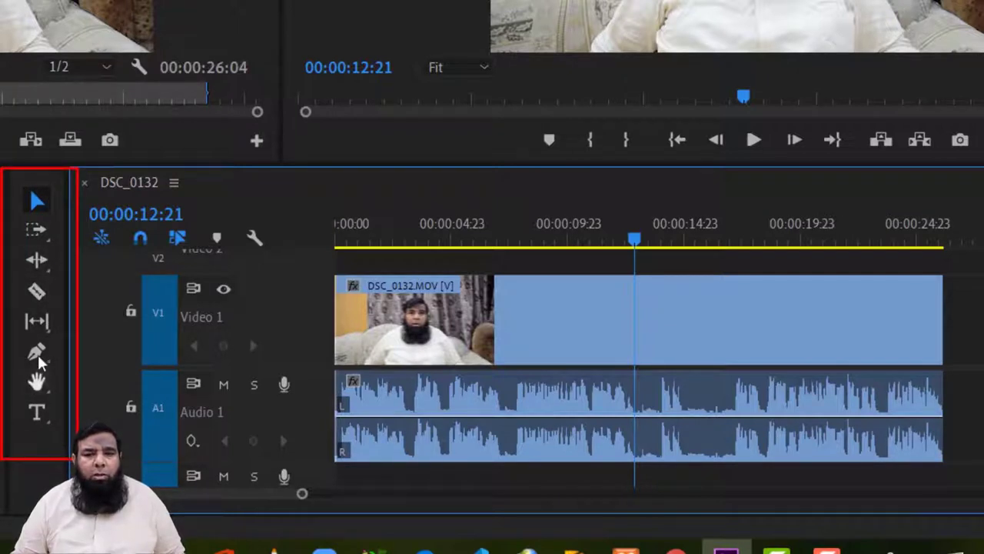
Cut DSC_0132.MOV with the Razor tool at 00:00:12:21 and 00:00:17:01
click(40, 292)
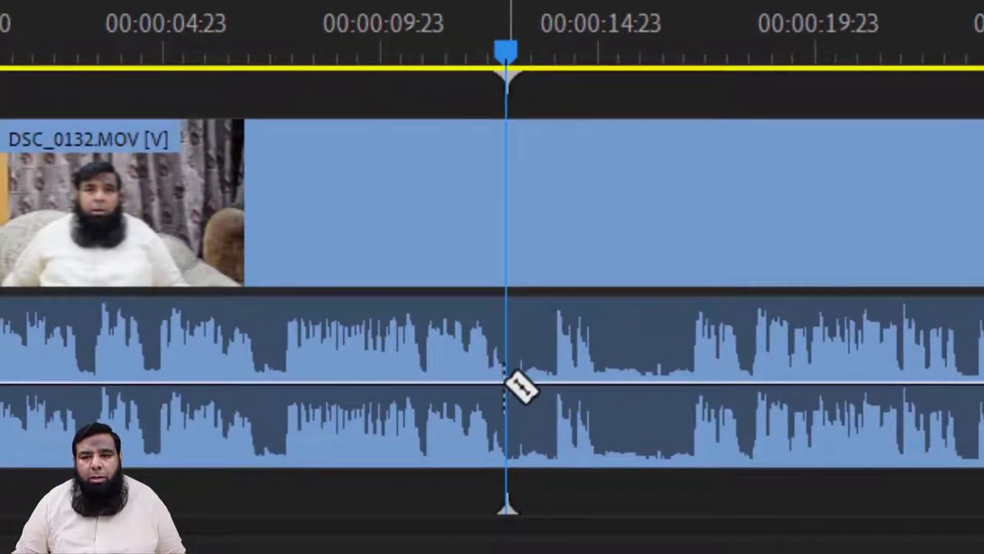
click(522, 389)
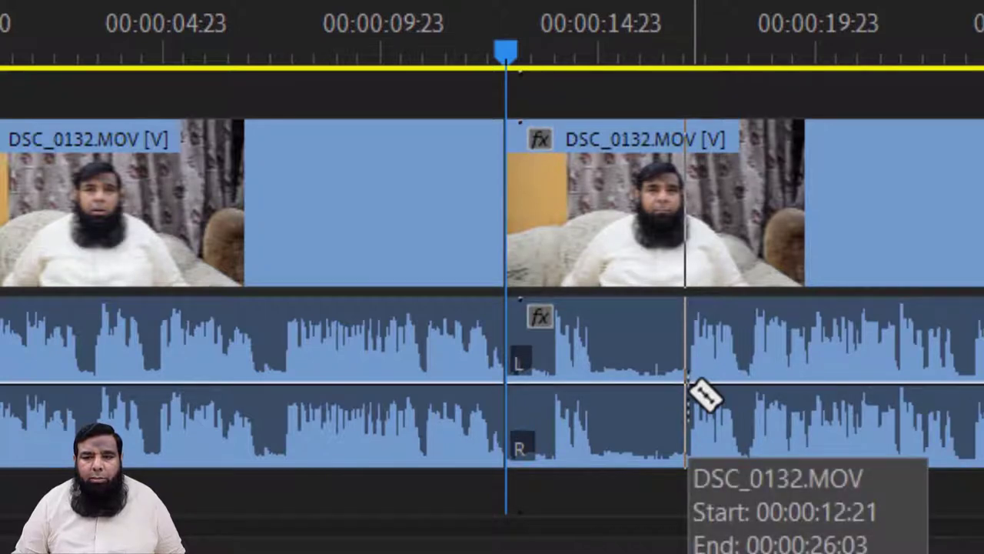
click(686, 392)
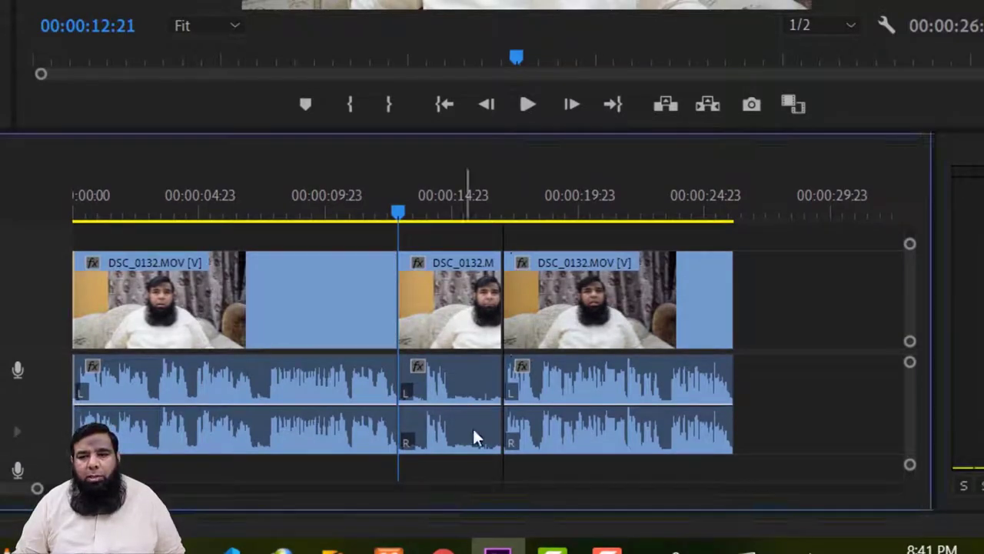
Delete the middle piece of DSC_0132.MOV from the sequence
click(465, 346)
drag(467, 343, 821, 351)
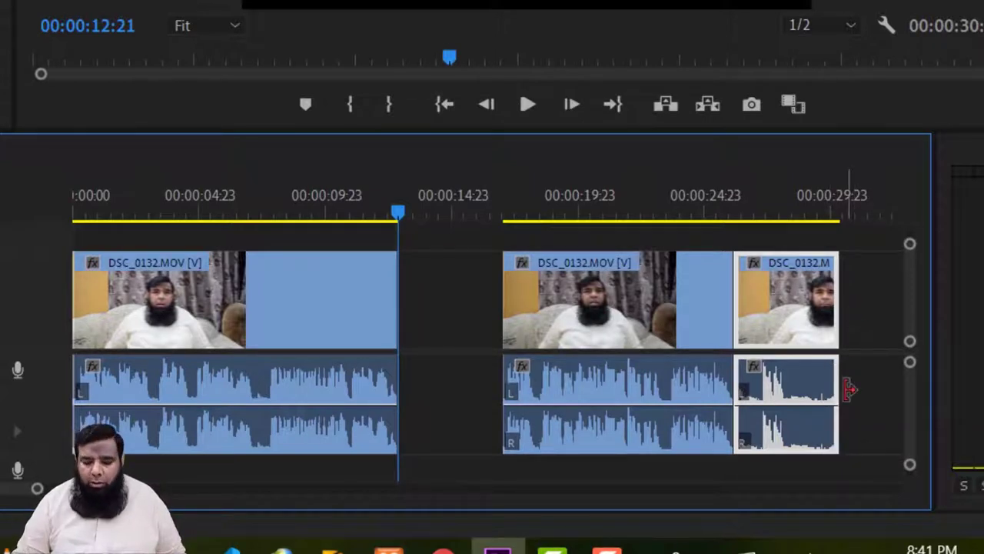
key(Delete)
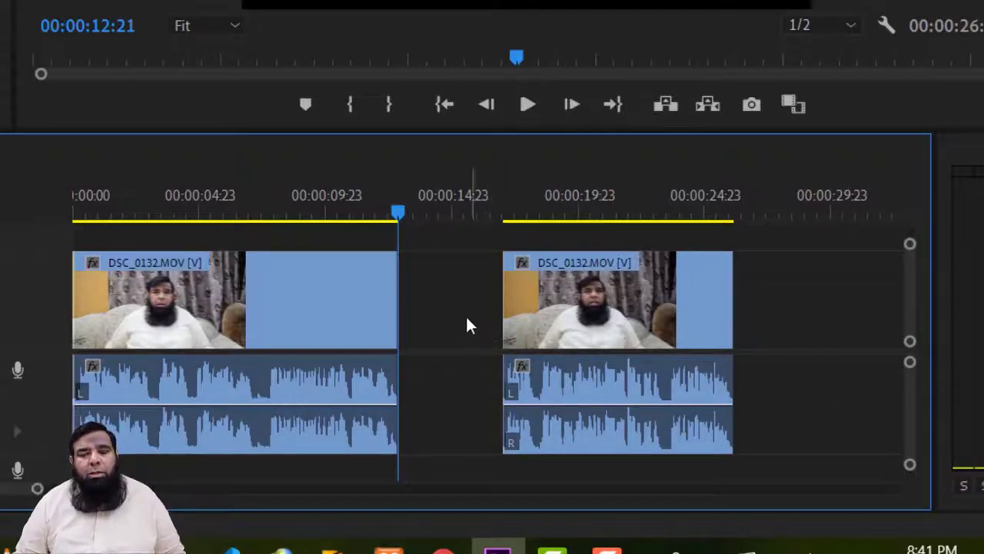
Ripple delete the leftover gap so the two remaining pieces join, shortening the sequence to 00:00:22:00
drag(455, 293, 555, 433)
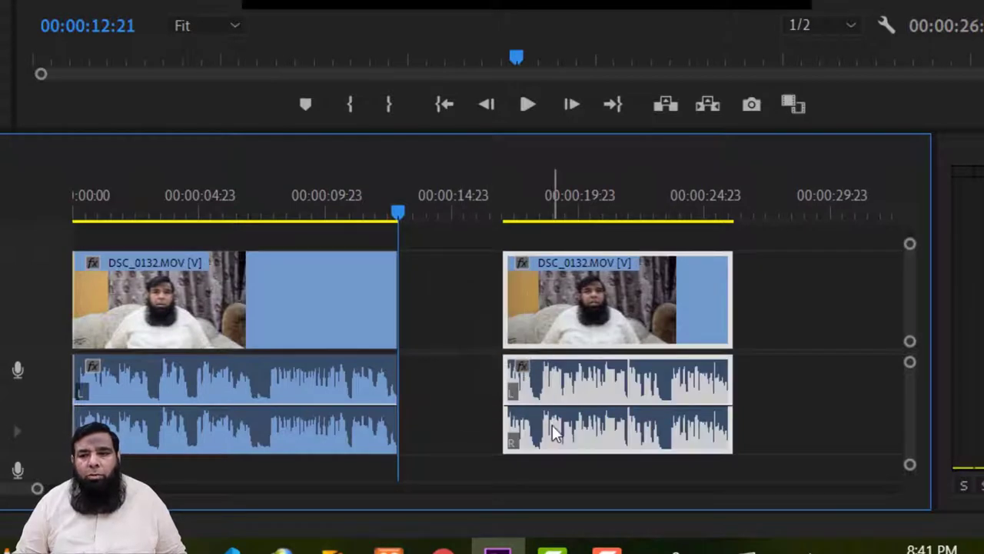
drag(590, 310, 485, 312)
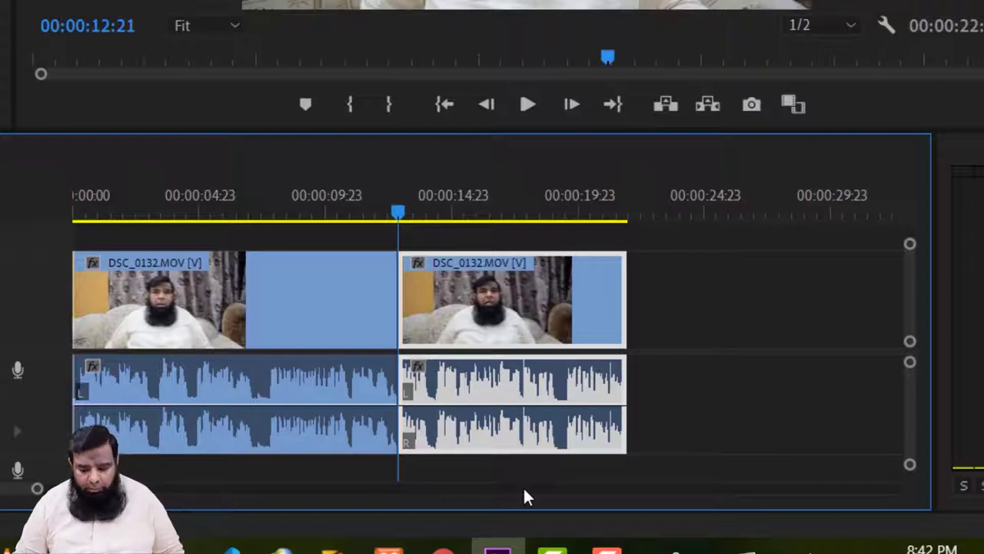
key(ctrl+z)
key(z)
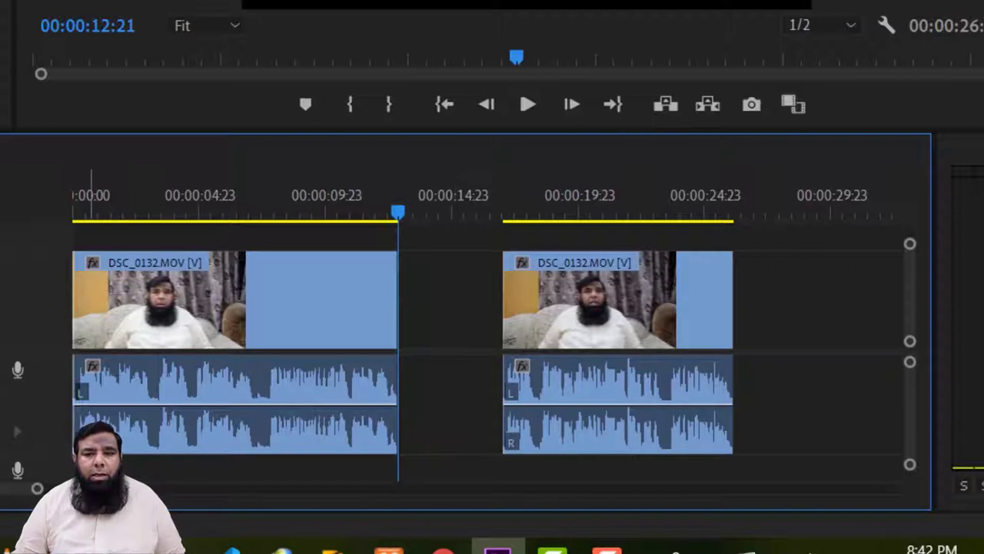
click(446, 306)
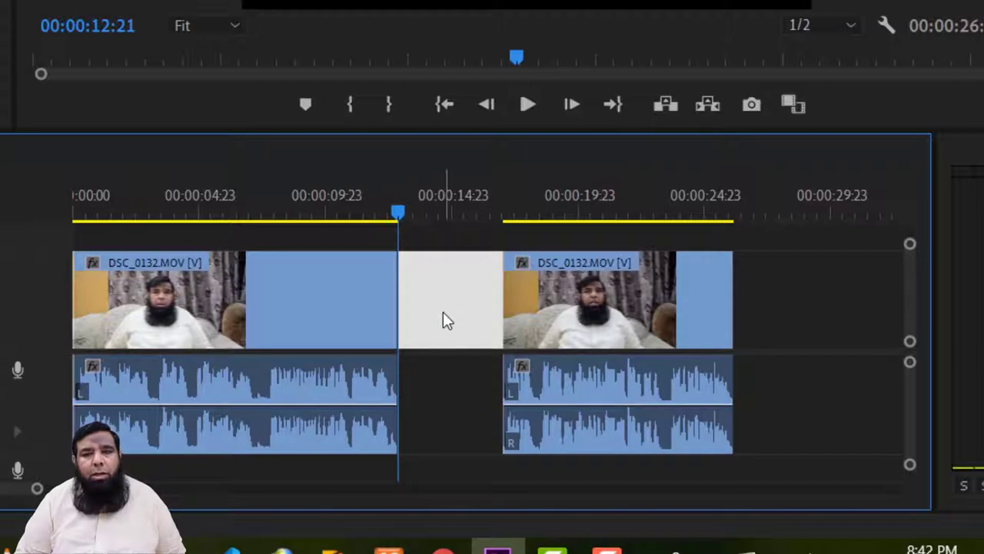
key(Delete)
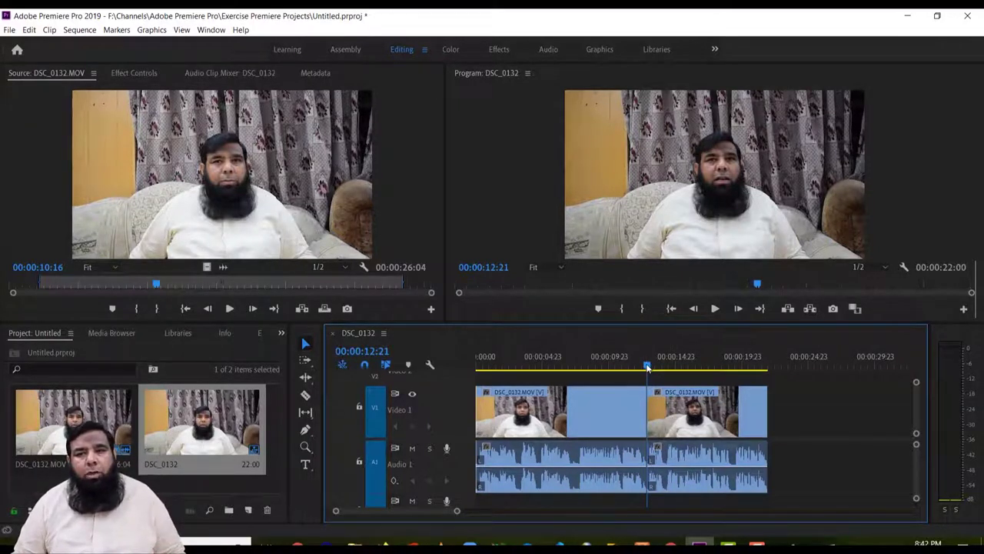
Play the edited two-piece sequence from 00:00:00:00 and stop it afterwards
drag(647, 367, 477, 369)
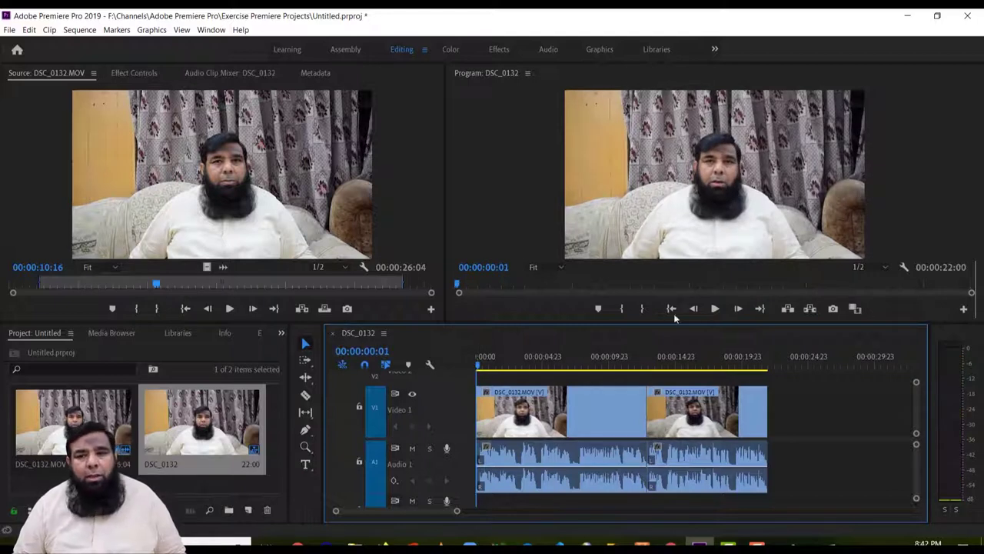
click(715, 309)
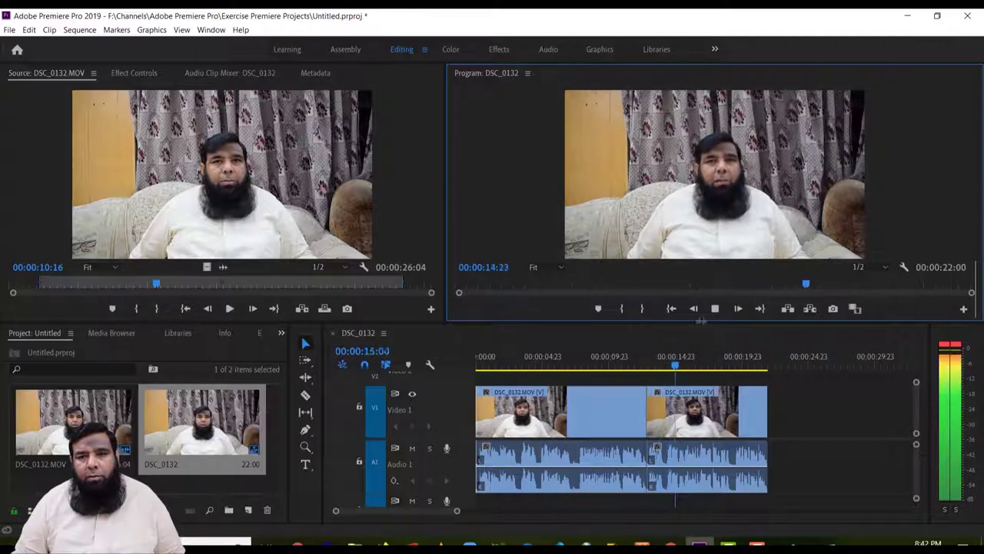
click(713, 309)
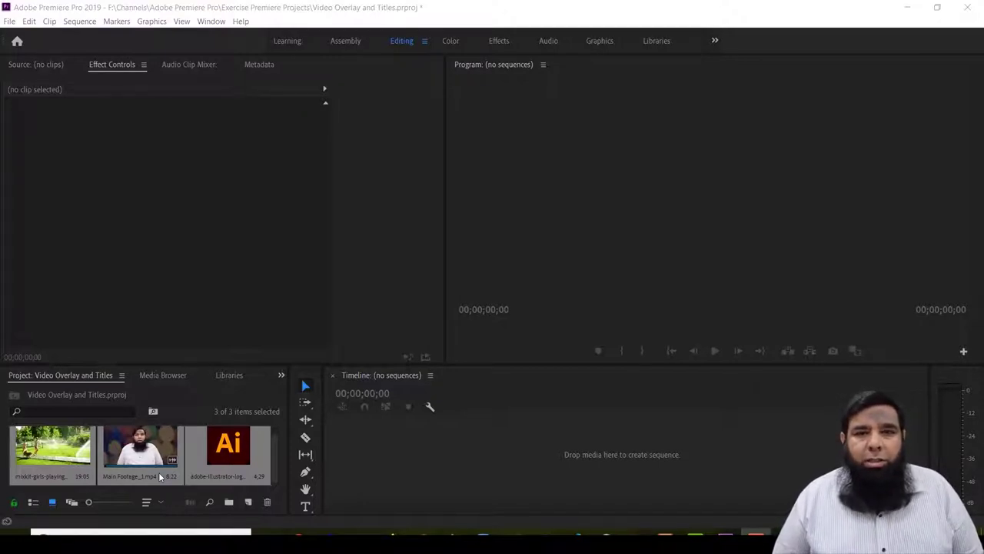
Select the Main Footage clip in the Video Overlay and Titles project
click(157, 459)
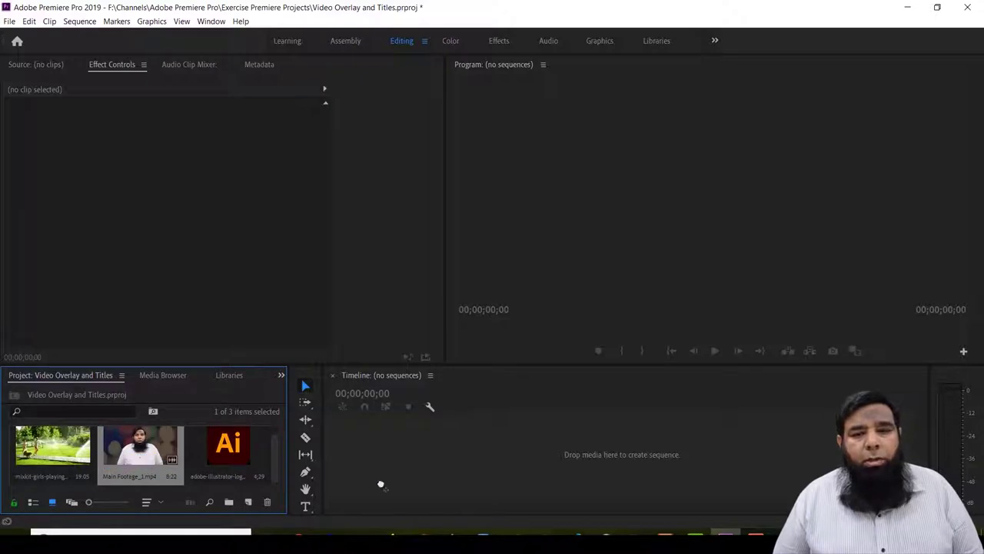
Build a Main Footage_1 sequence from Main Footage, play it, and select the mixkit park clip
drag(381, 484, 580, 456)
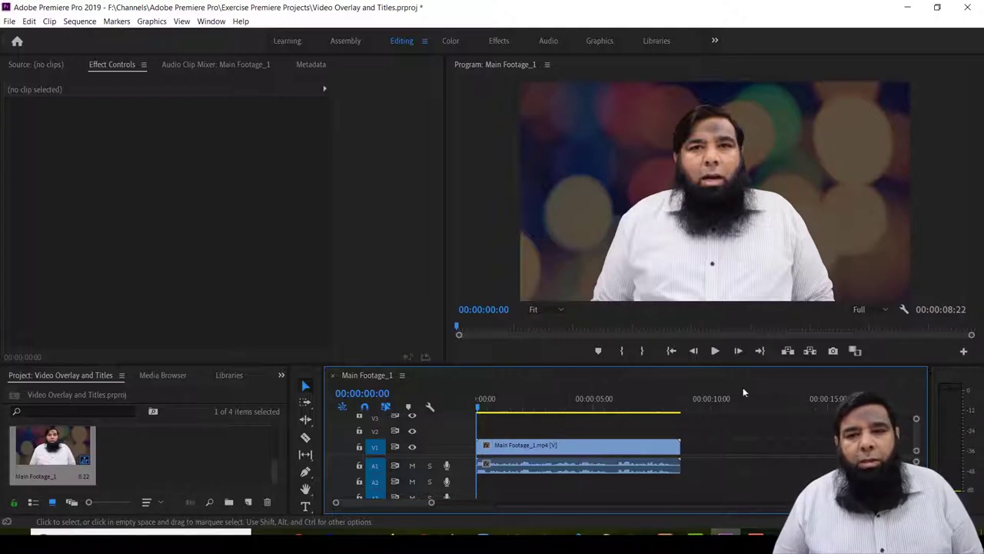
click(714, 351)
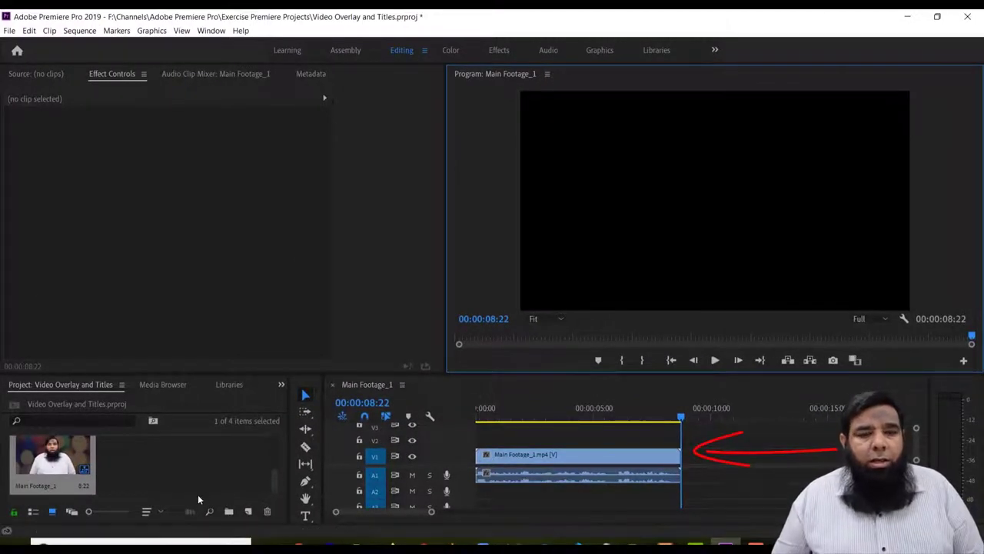
scroll(135, 482, up, 2)
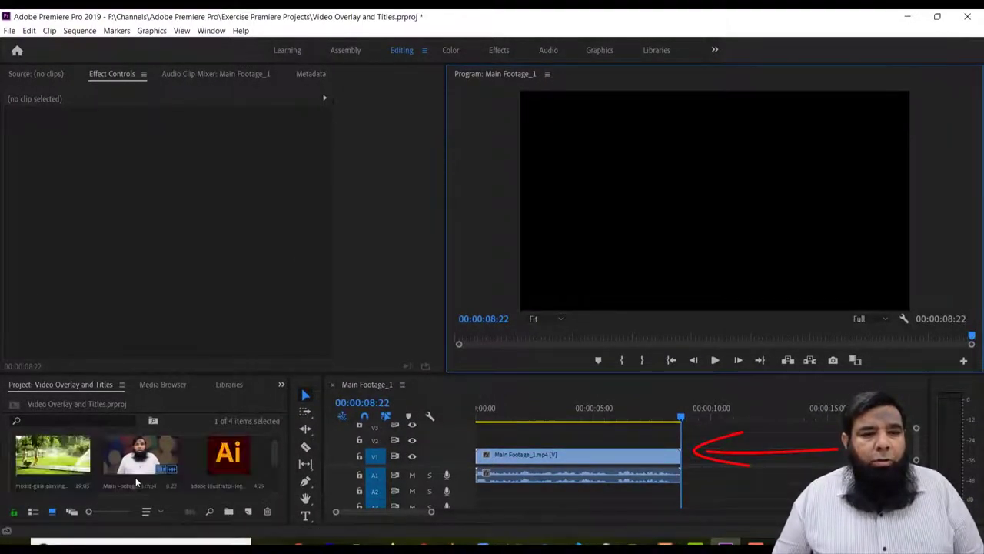
click(62, 455)
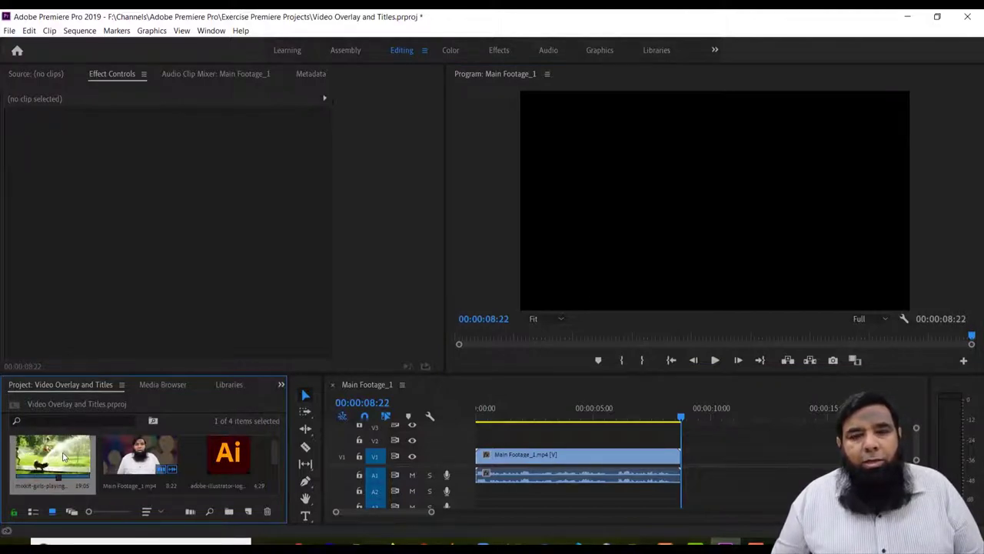
Place the mixkit park clip on V2 and trim its end to 00:00:08:22
drag(64, 456, 476, 443)
click(623, 416)
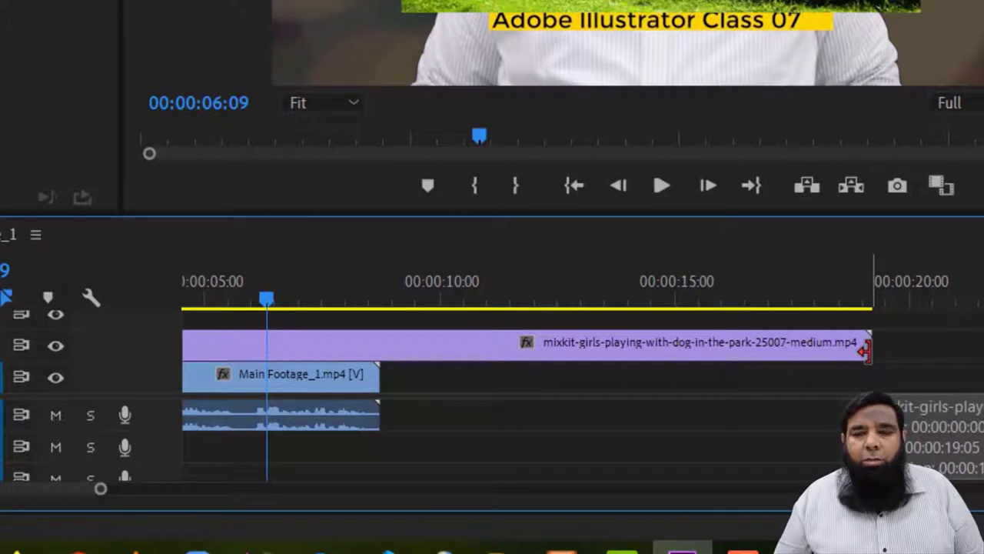
click(864, 350)
drag(853, 350, 380, 363)
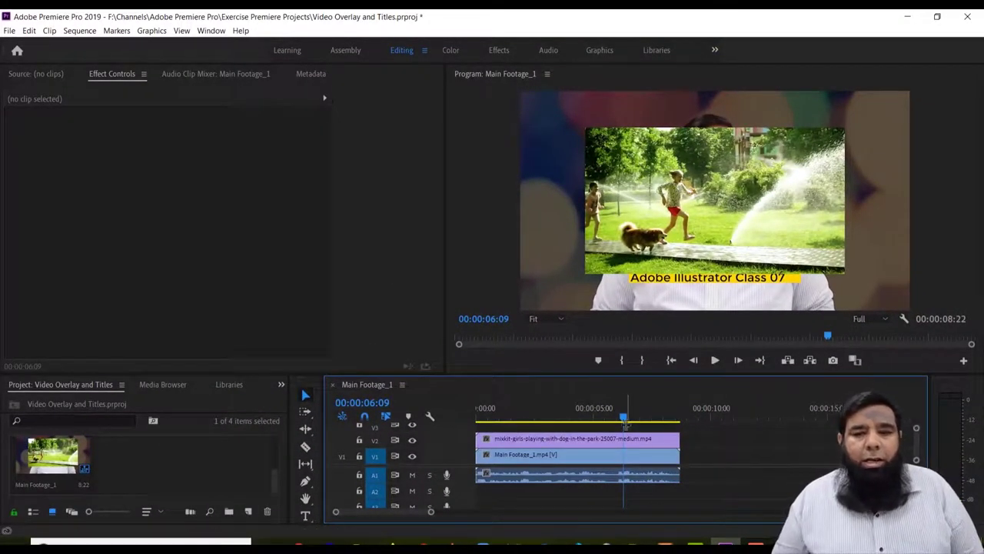
Play the sequence from about 00:00:02:28 to preview the overlay
click(577, 413)
click(545, 413)
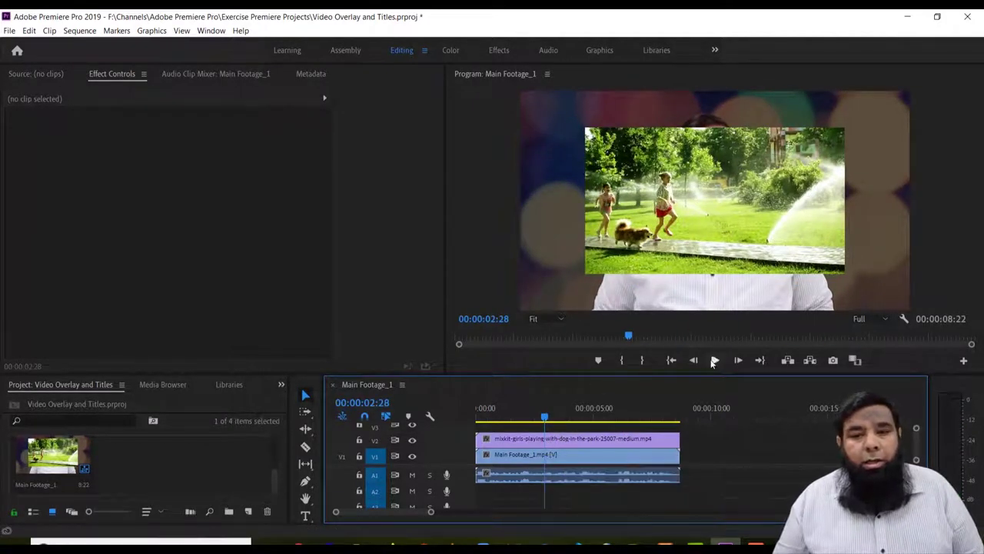
click(714, 360)
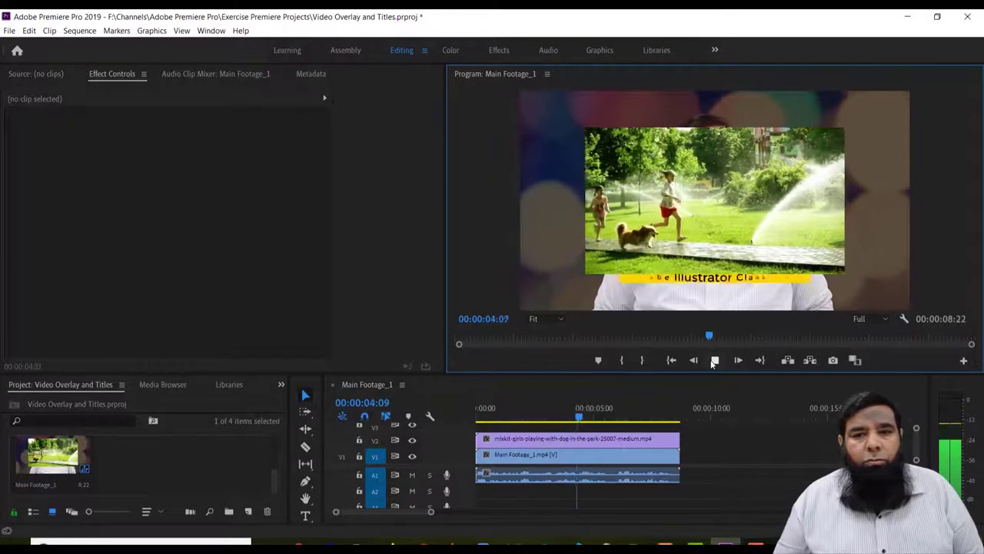
click(714, 360)
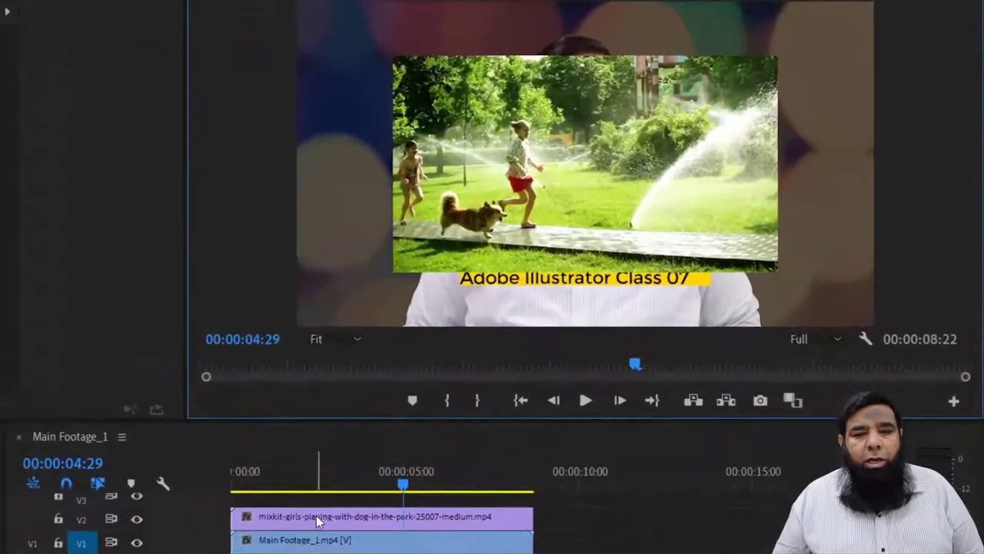
Select the park overlay and resize it in the Program Monitor, enlarging then shrinking it
click(305, 524)
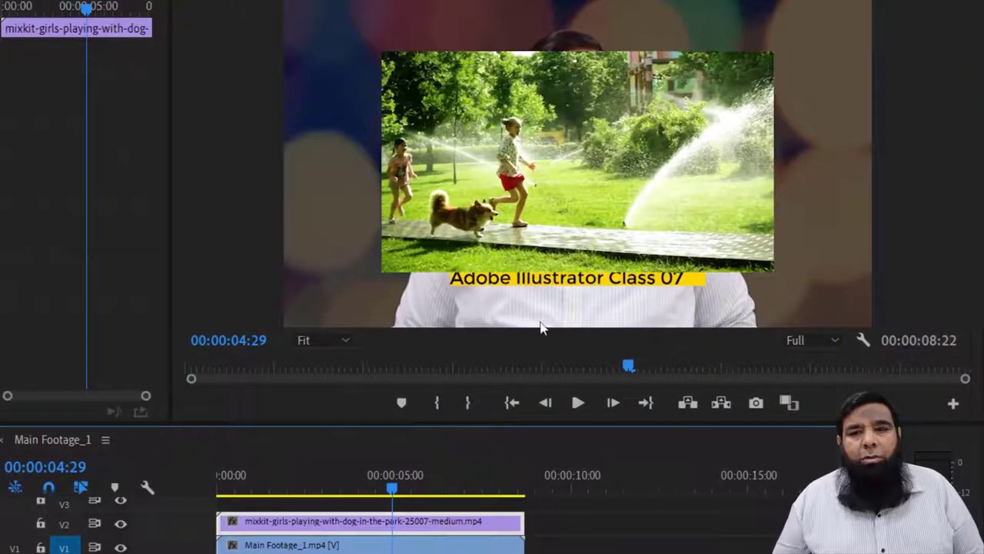
double_click(576, 155)
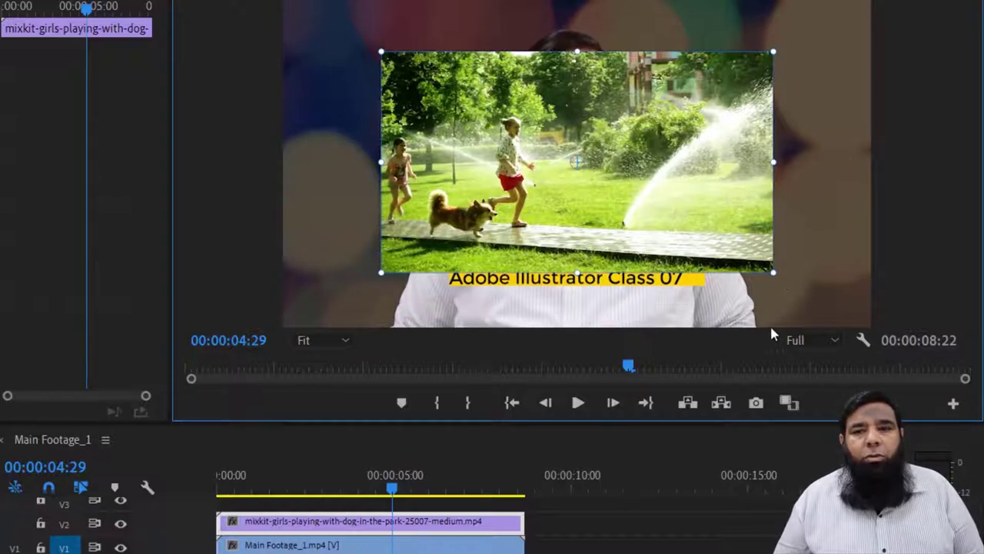
drag(776, 275, 840, 332)
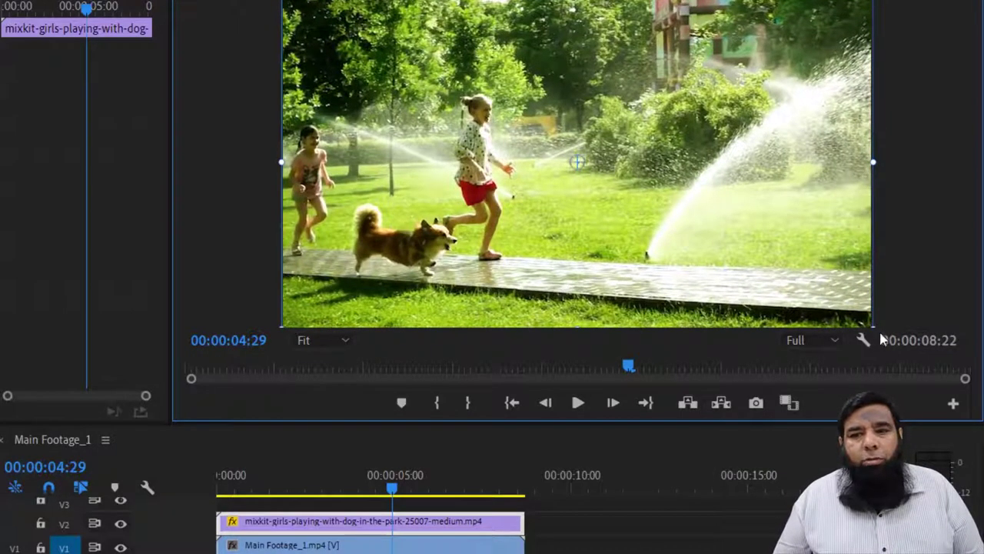
drag(868, 322, 693, 218)
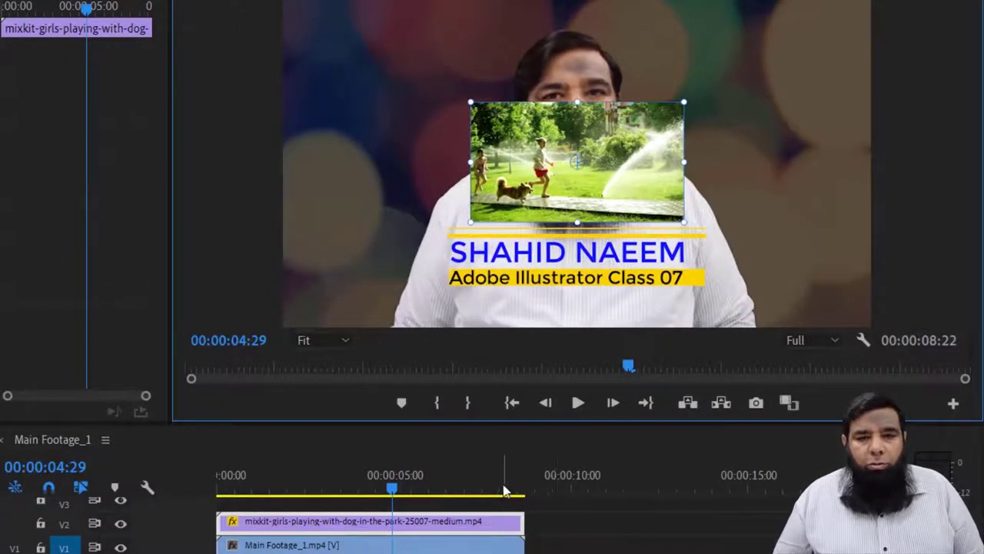
Shorten the overlay clip, shift it about two seconds later, and enlarge it to nearly fill the frame
click(520, 521)
drag(521, 522, 373, 521)
drag(289, 531, 353, 529)
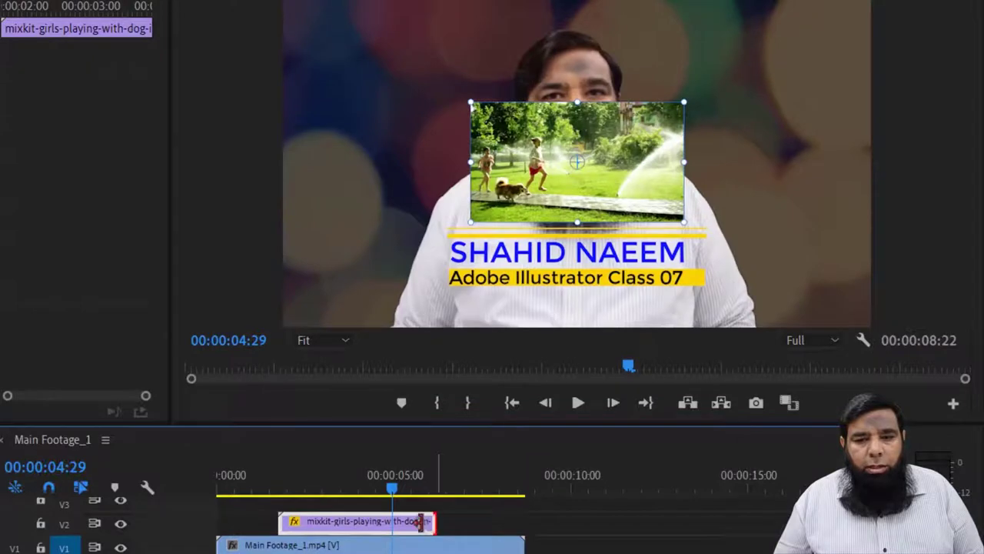
drag(436, 523, 411, 522)
drag(343, 525, 359, 525)
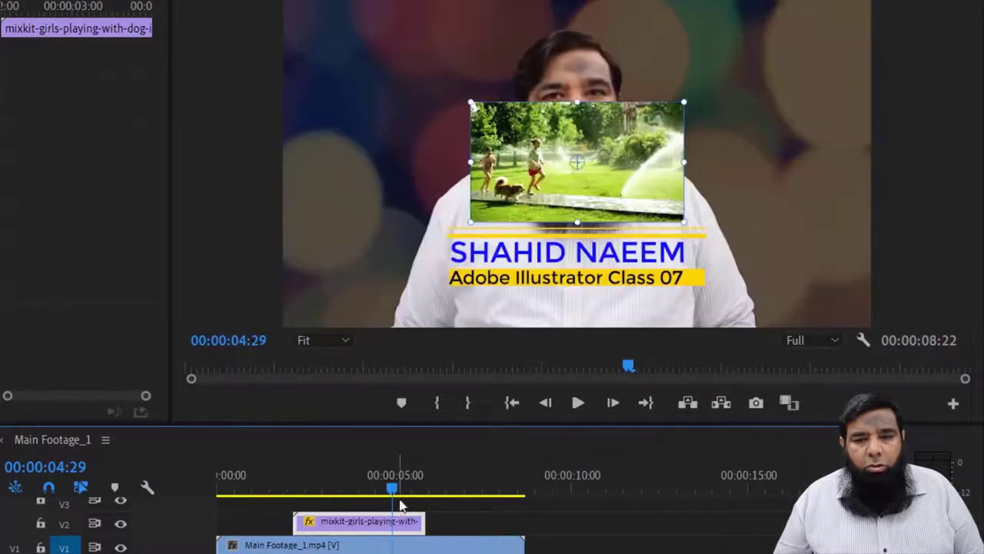
drag(681, 226, 842, 329)
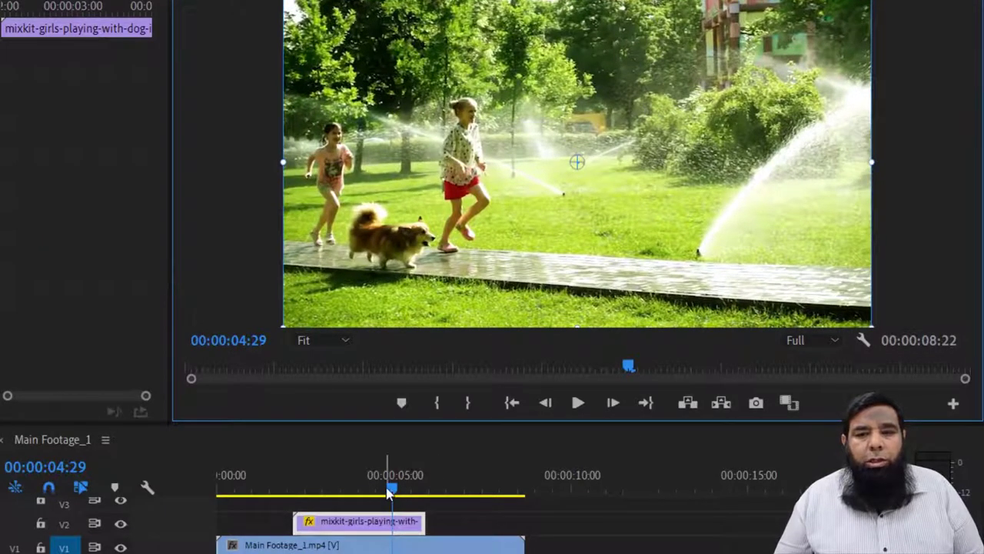
drag(393, 492, 218, 493)
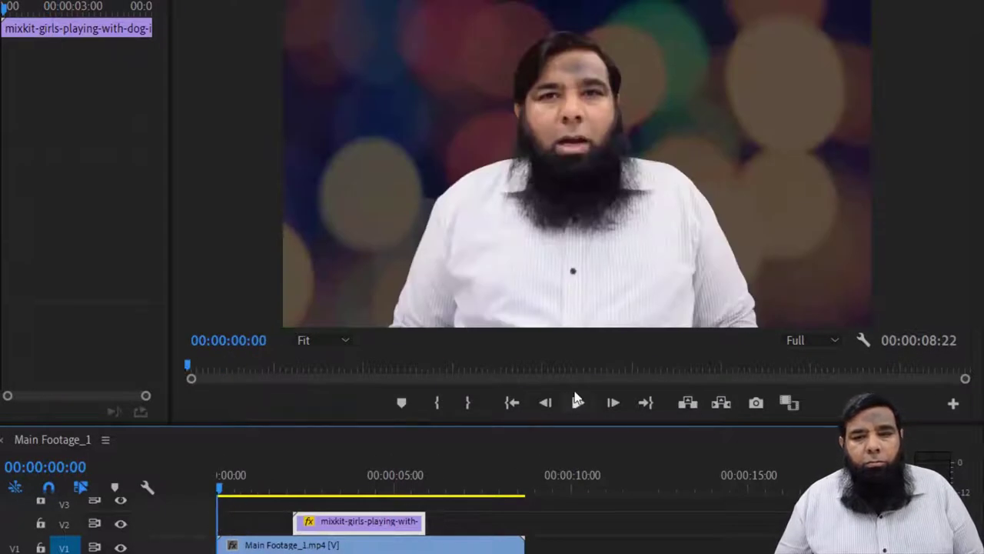
Play the sequence, then shrink the dog overlay to a small upper-left inset around 4:07
click(577, 406)
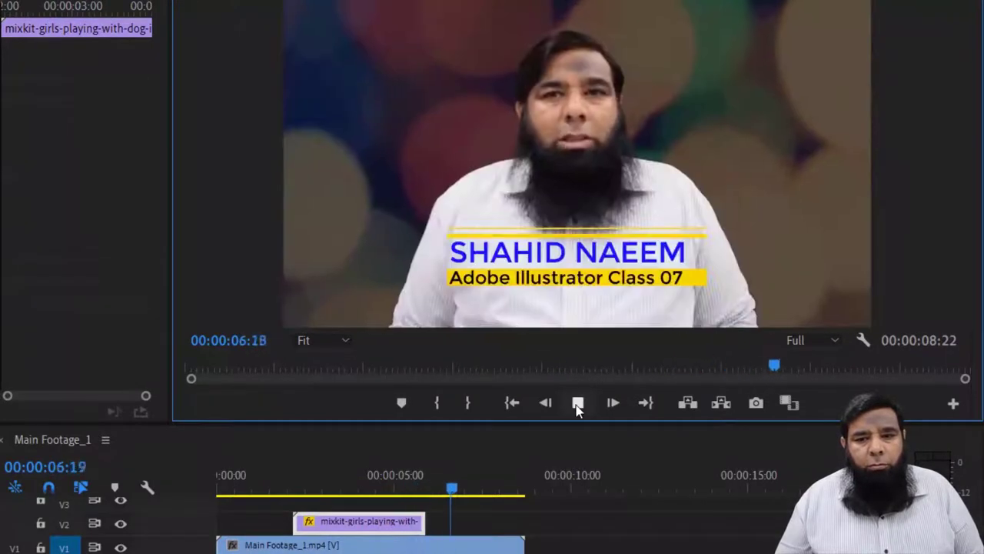
click(578, 406)
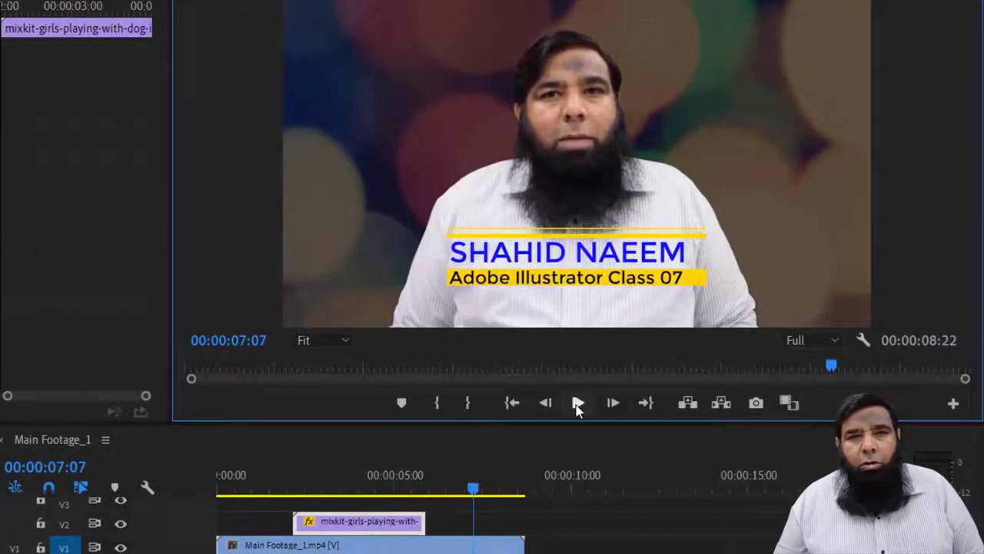
click(402, 529)
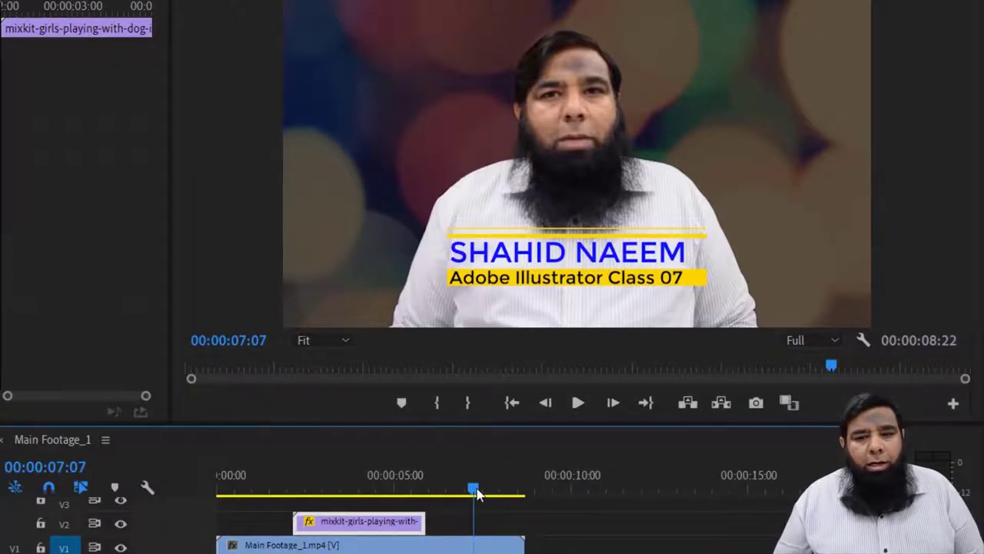
drag(475, 493, 368, 493)
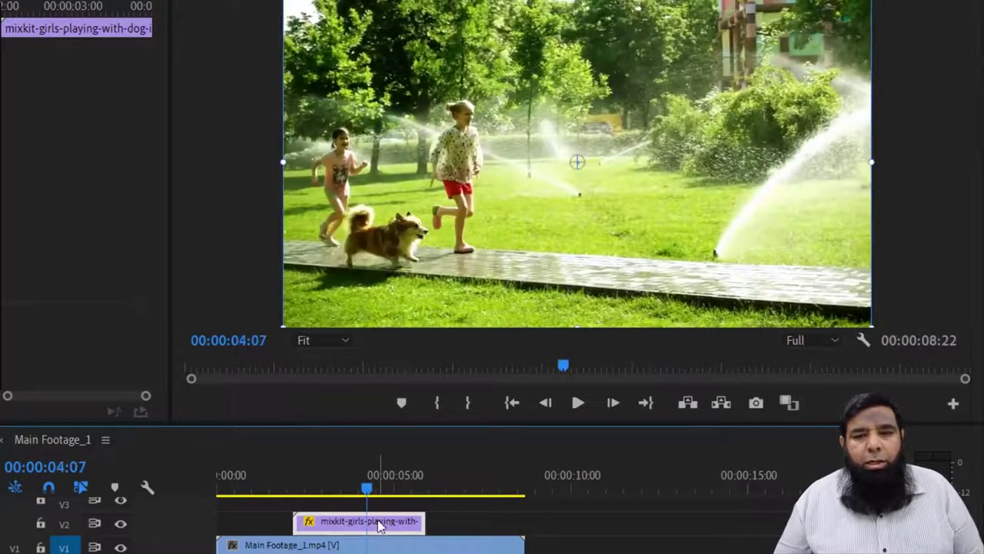
drag(554, 181, 547, 180)
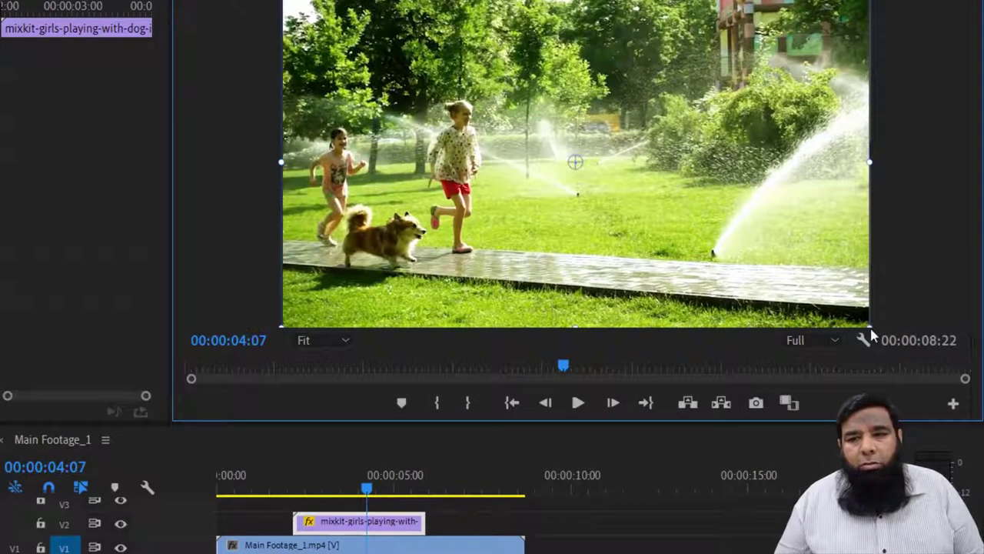
drag(869, 325, 464, 113)
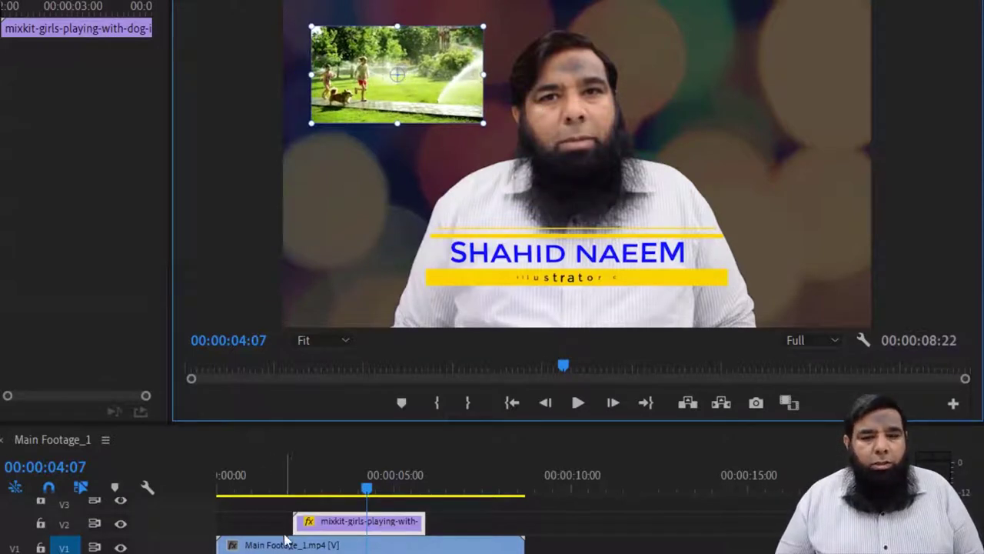
Extend the dog clip from 00:00:00:00 to 00:00:08:22 and preview the inset
drag(300, 523, 219, 524)
drag(345, 521, 522, 523)
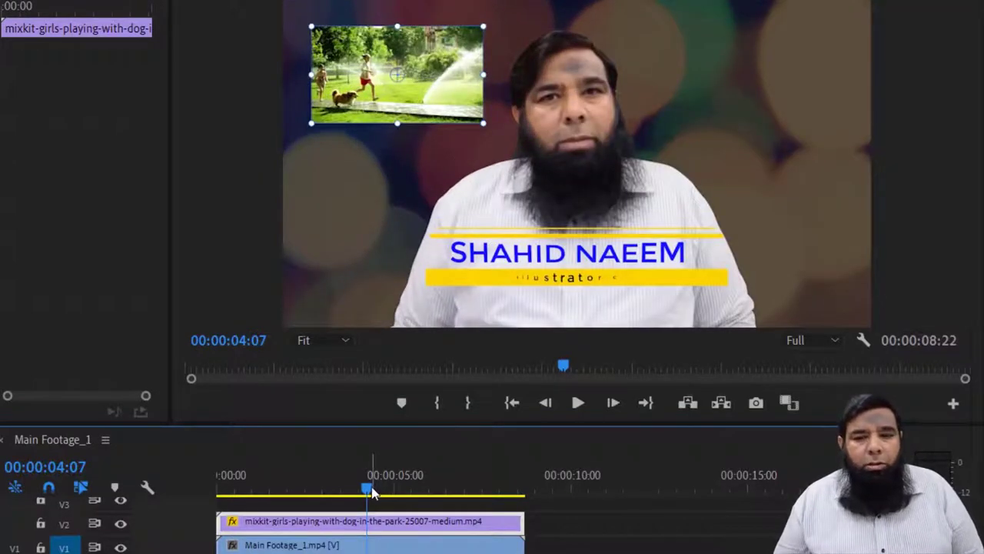
click(577, 404)
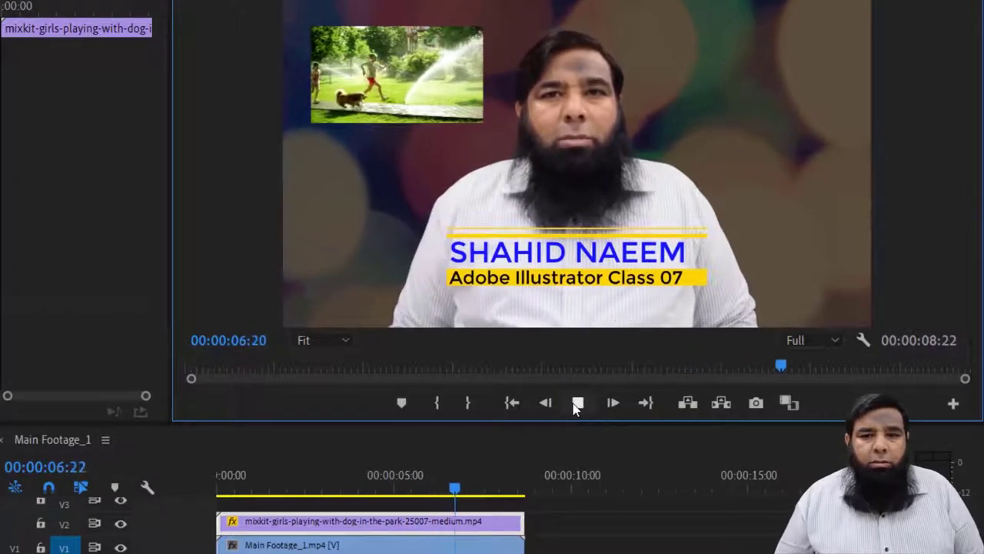
click(576, 404)
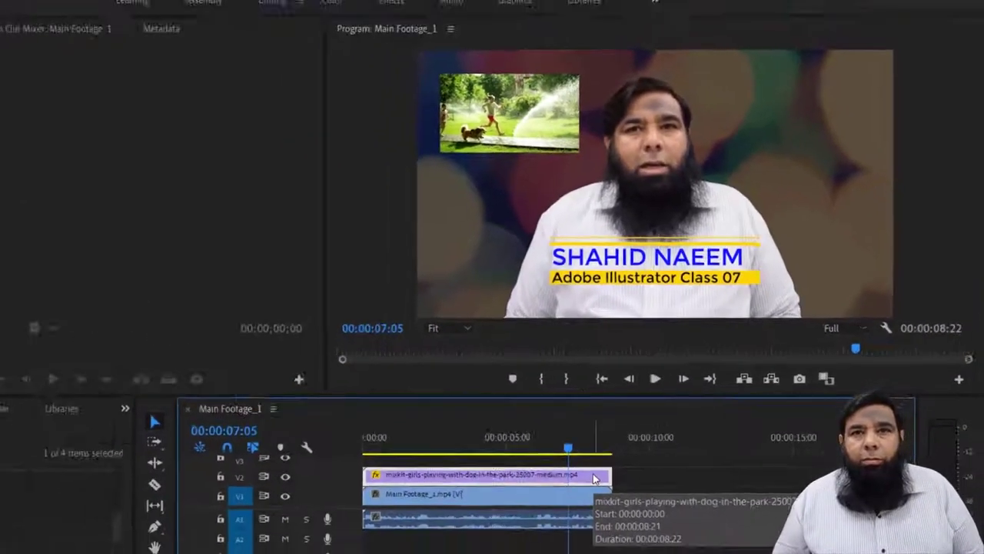
click(502, 523)
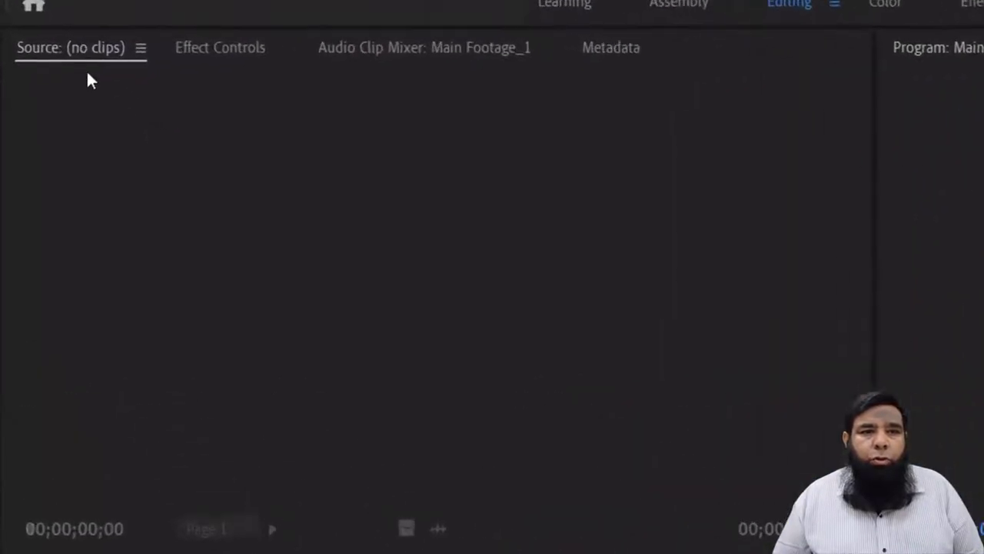
Show the overlay's Effect Controls, confirming Effect Controls is enabled in the Window menu
click(204, 47)
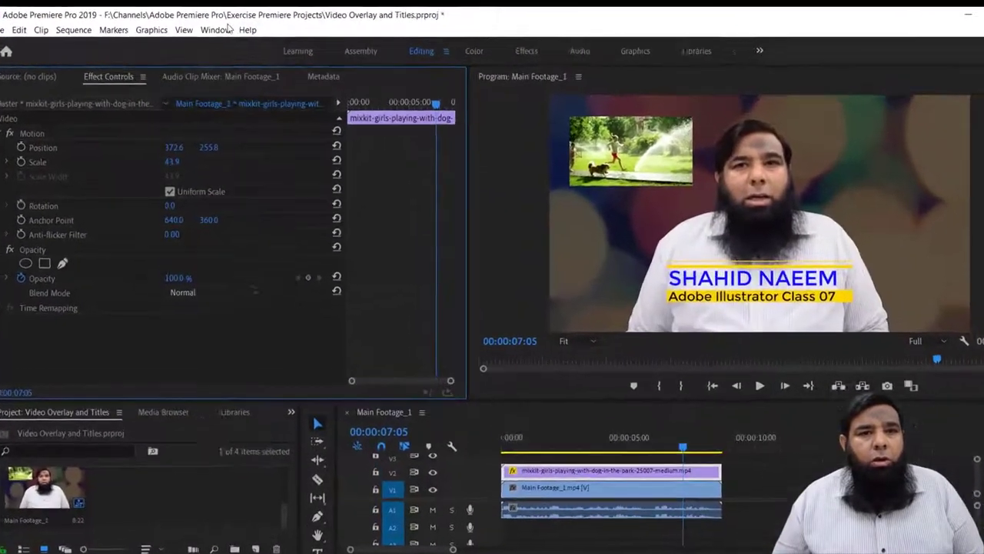
click(212, 31)
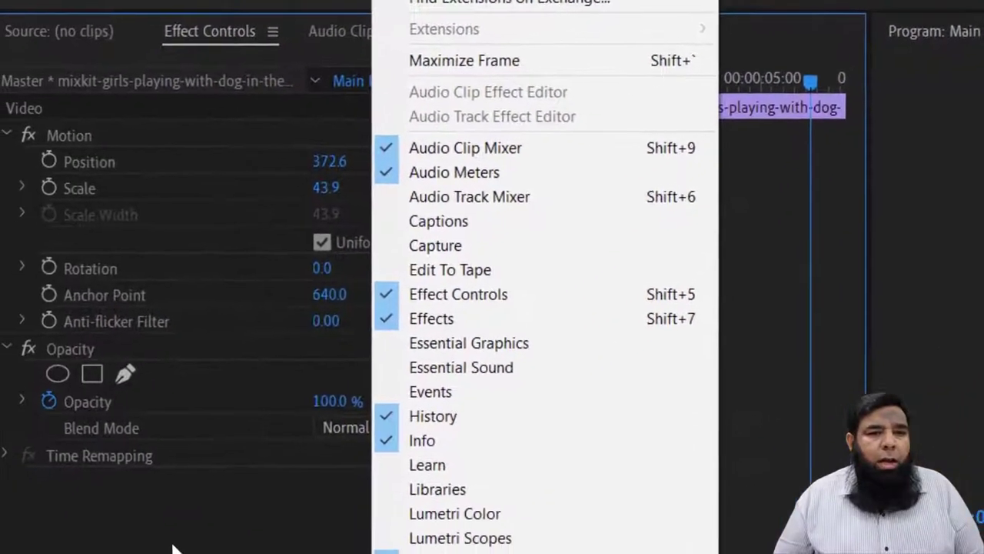
click(172, 547)
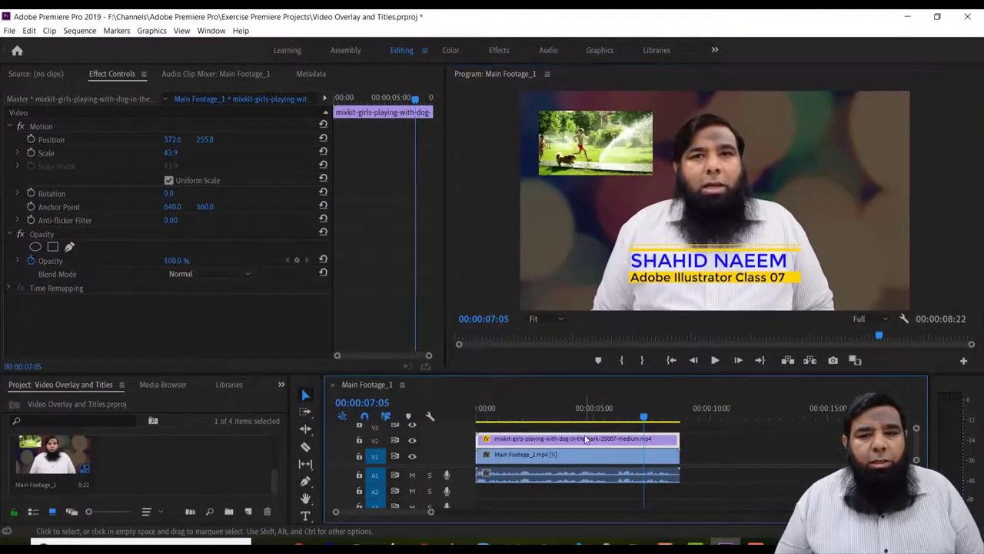
Move the overlay to Position 350.5, 240.0, set Scale to 44.9, and turn off Uniform Scale
click(593, 167)
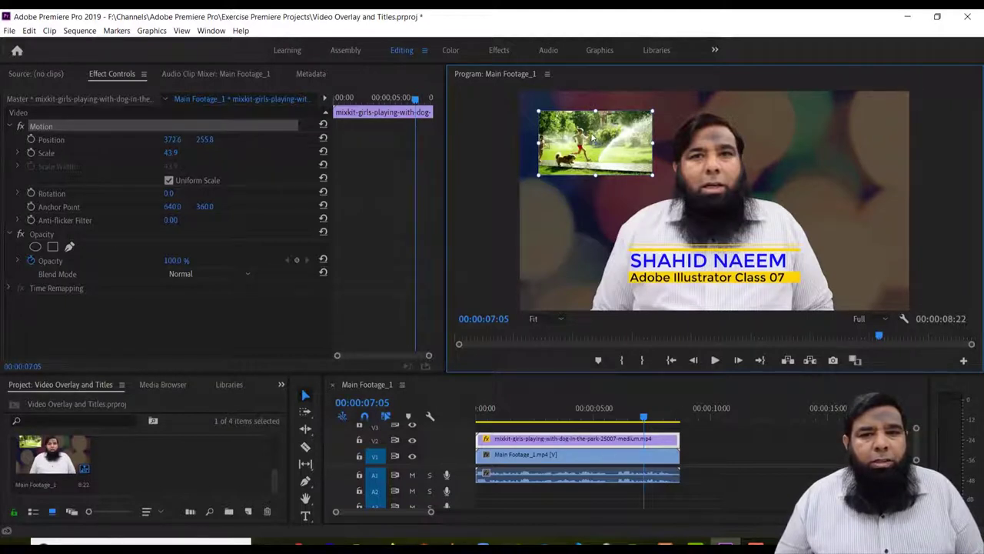
mouse_move(593, 136)
mouse_down()
mouse_move(840, 144)
mouse_move(586, 146)
mouse_move(585, 133)
mouse_up()
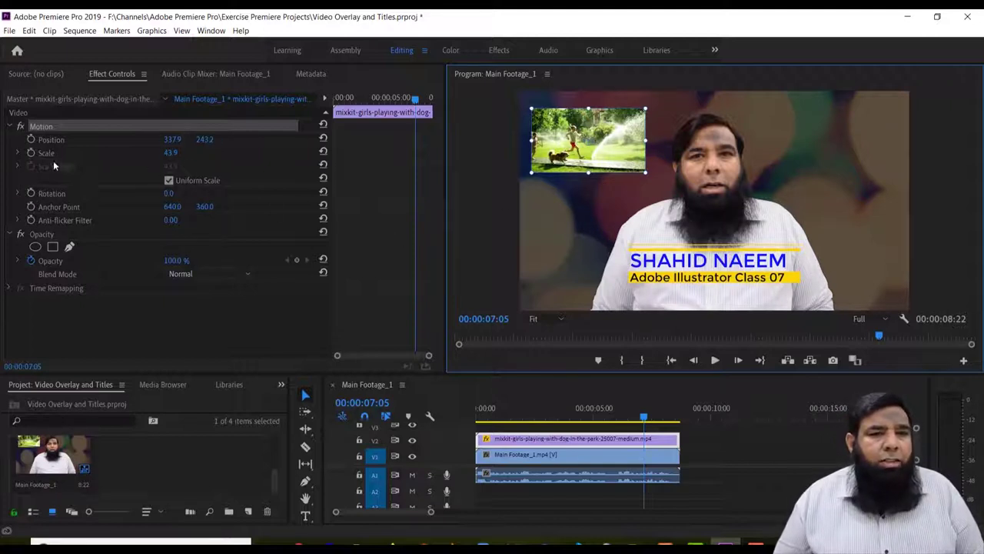
click(171, 157)
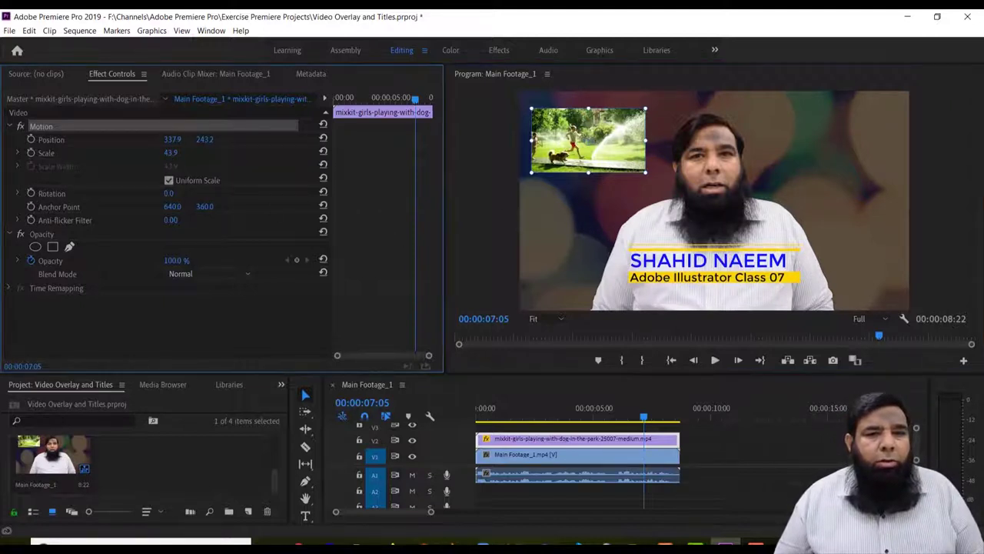
click(175, 152)
click(150, 153)
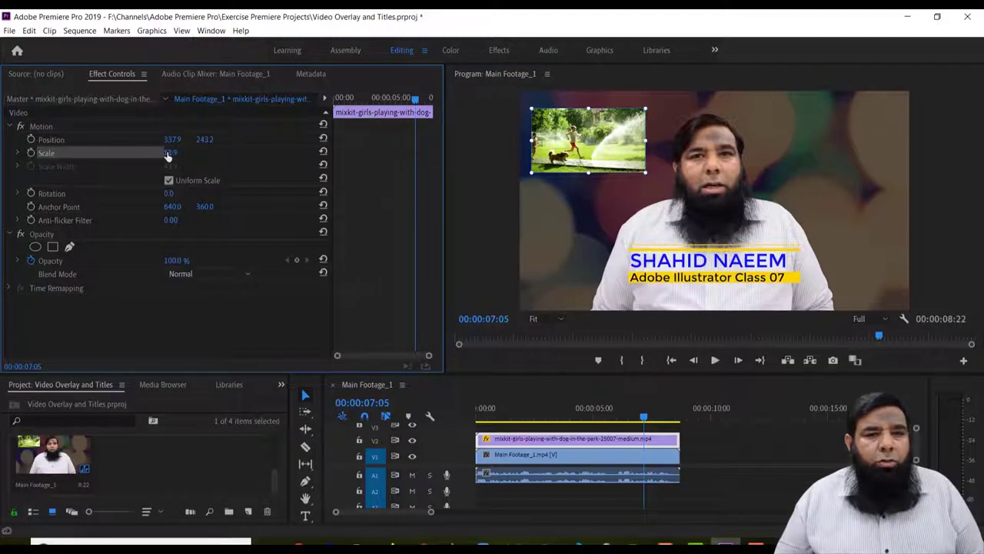
mouse_move(170, 153)
mouse_down()
mouse_move(210, 153)
mouse_move(181, 156)
mouse_up()
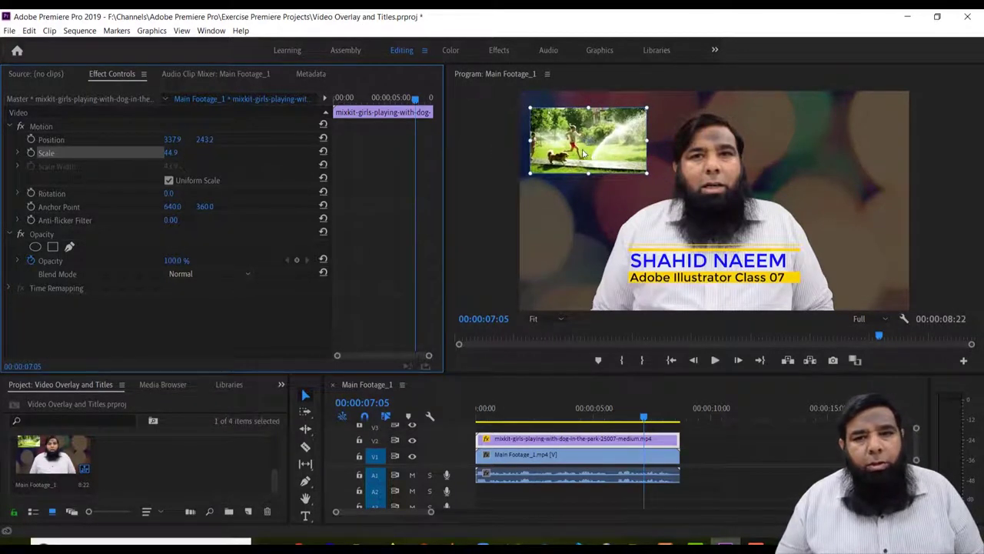
drag(583, 153, 586, 154)
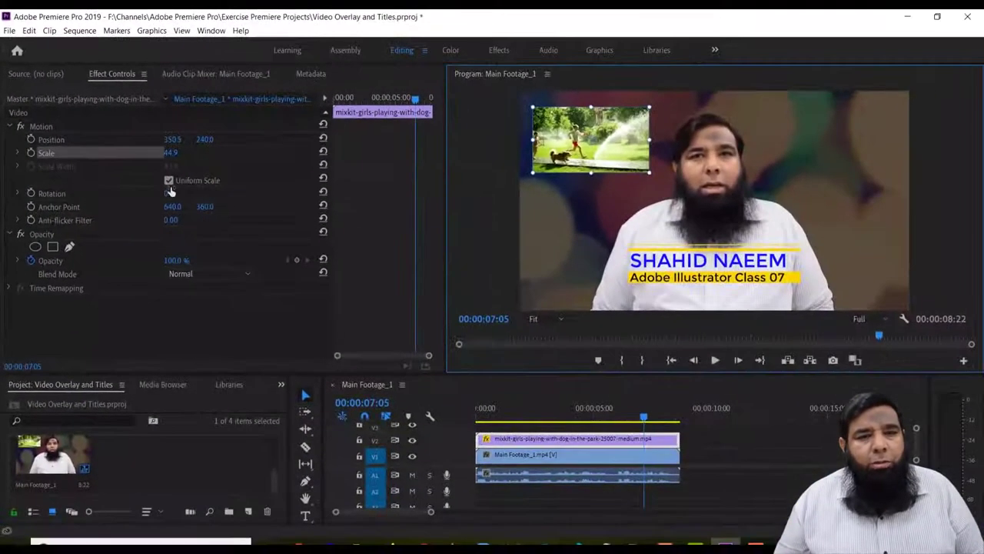
click(170, 184)
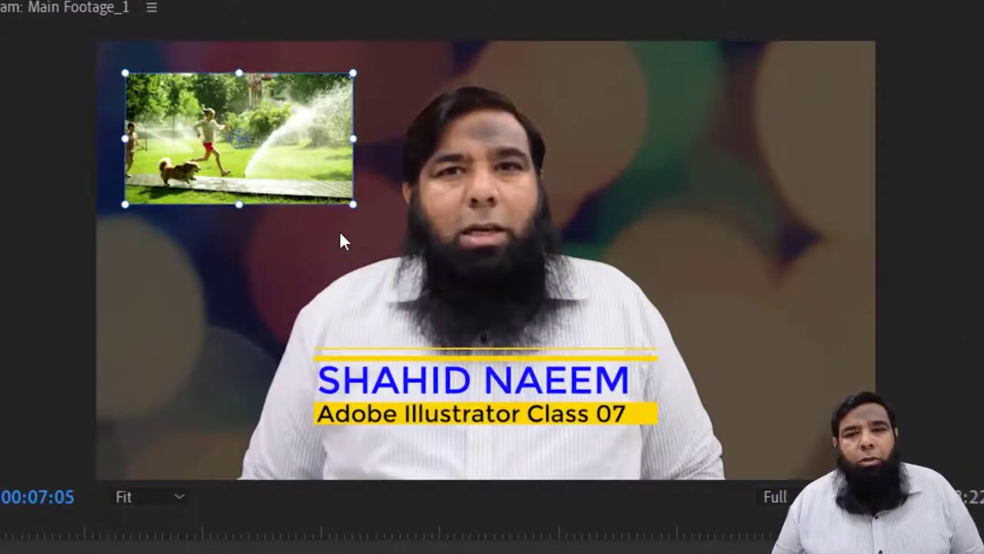
Distort the dog overlay into a wide, short banner across the top of the frame
drag(361, 139, 727, 167)
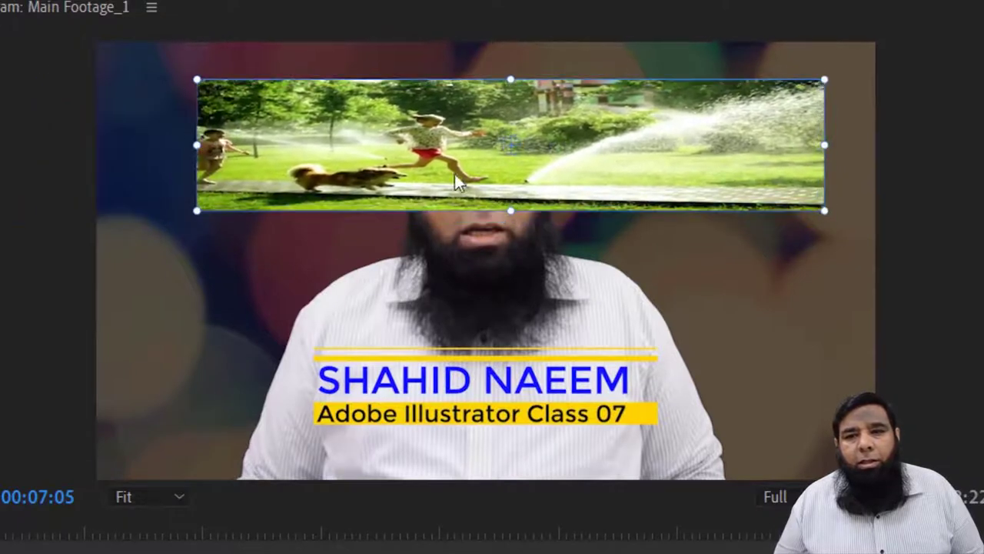
drag(193, 152, 127, 147)
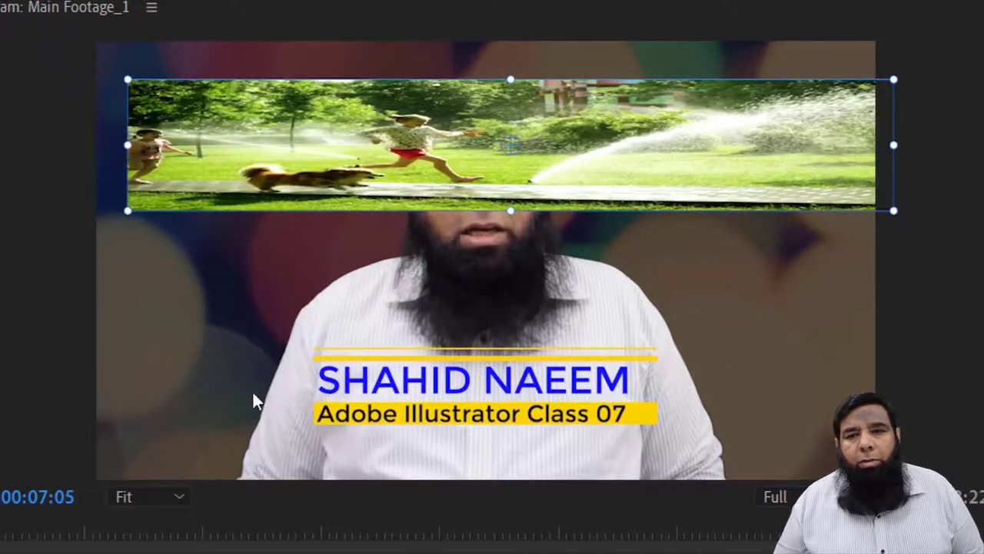
drag(896, 138, 570, 142)
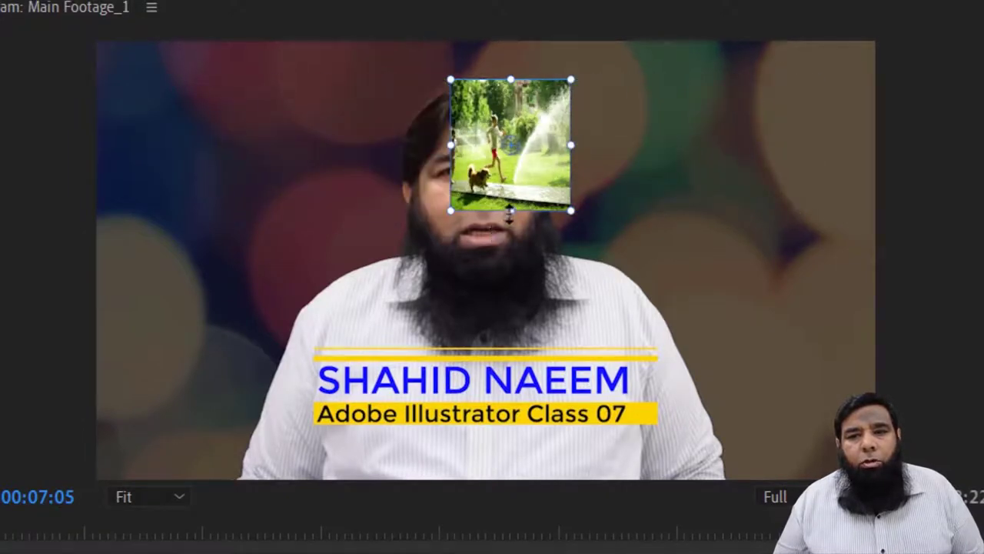
drag(510, 216, 511, 388)
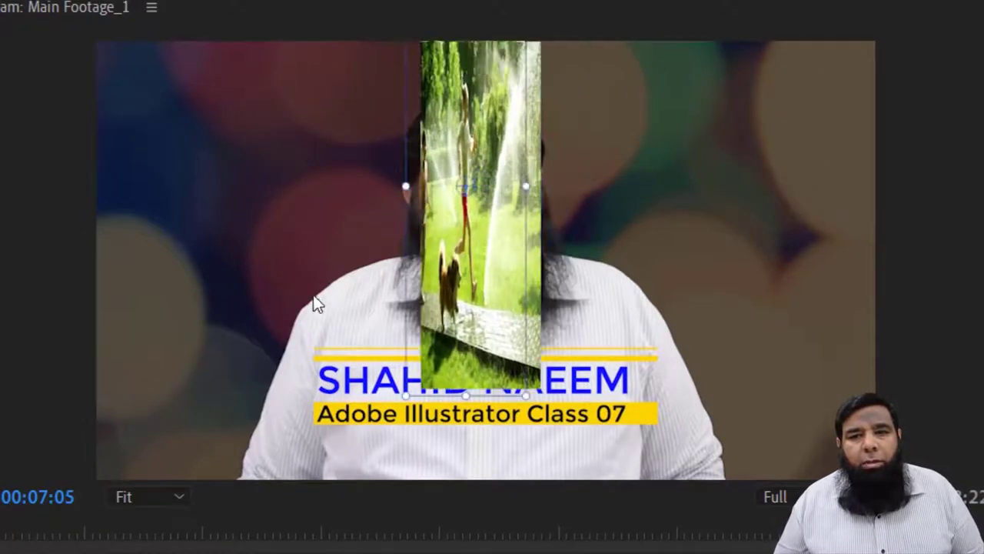
drag(456, 316, 162, 318)
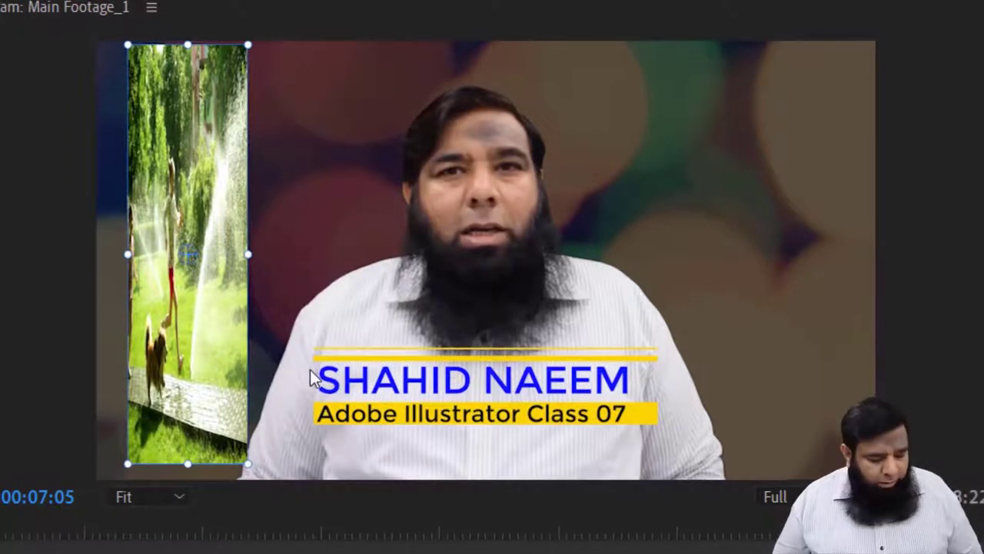
key(ctrl+z)
key(ctrl+z)
key(ctrl+z)
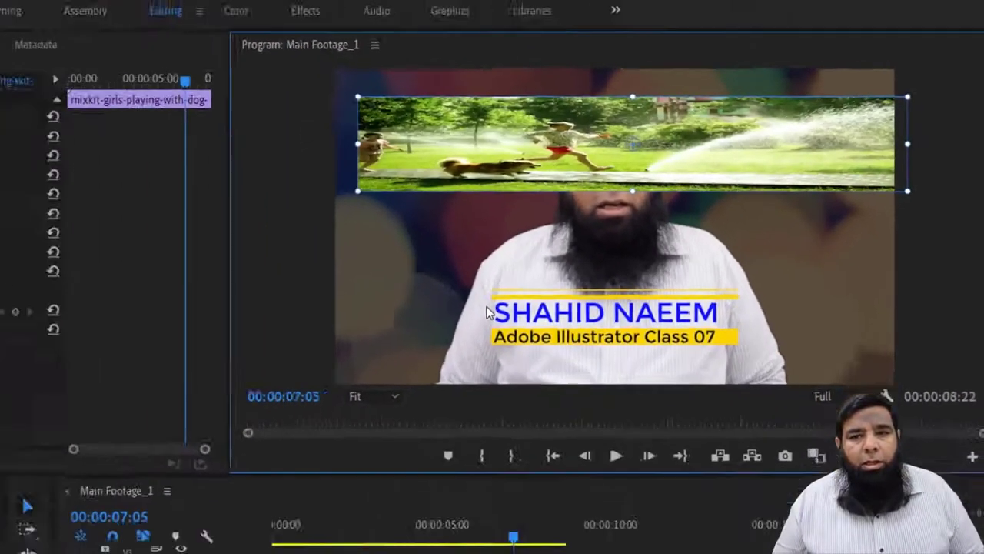
key(ctrl+z)
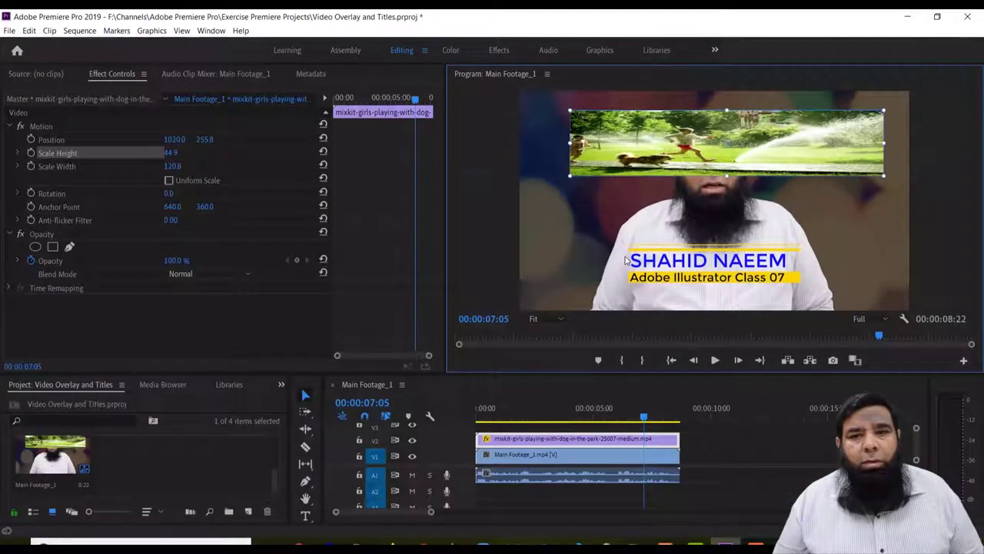
key(ctrl+z)
key(ctrl+z)
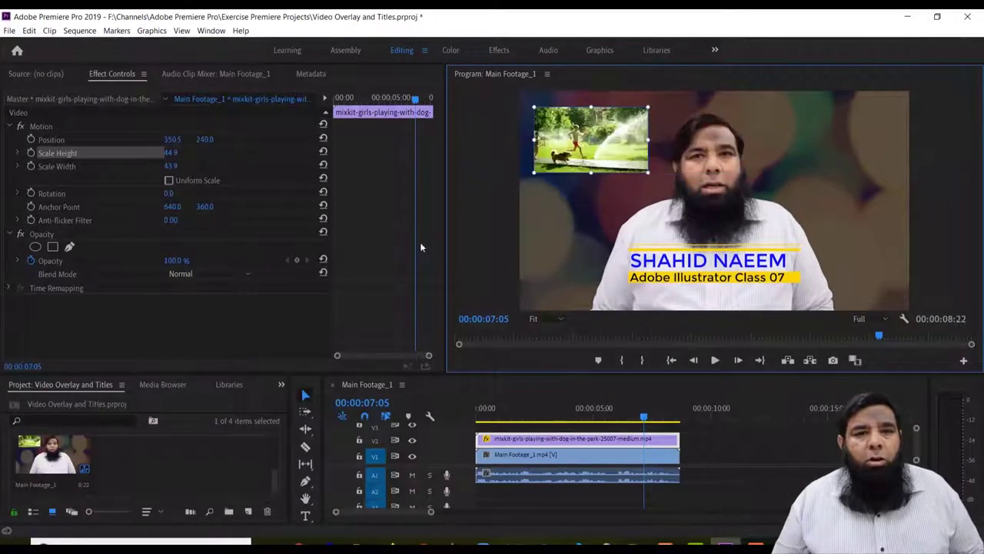
Relink Uniform Scale and resize the overlay to 49.2, placing it at upper left
click(169, 181)
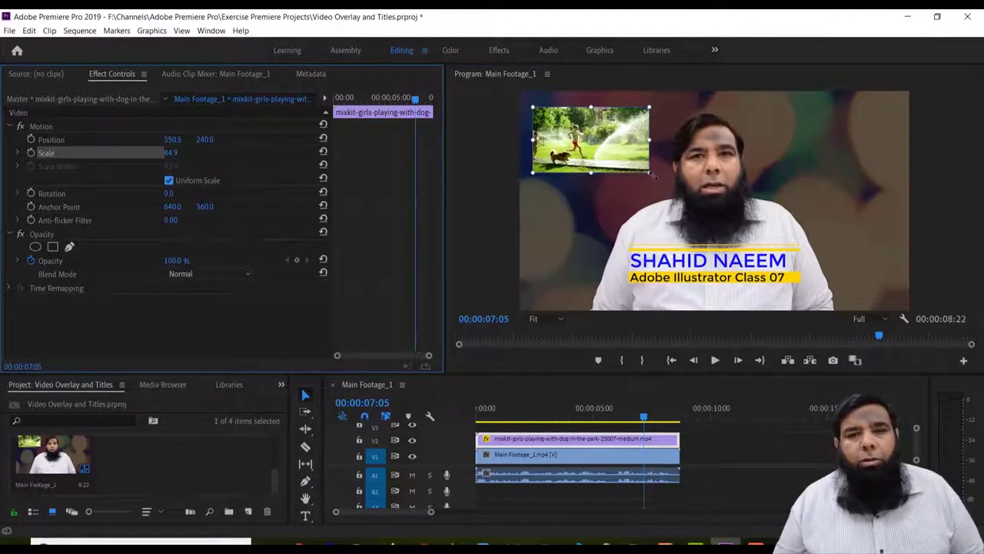
drag(652, 175, 676, 203)
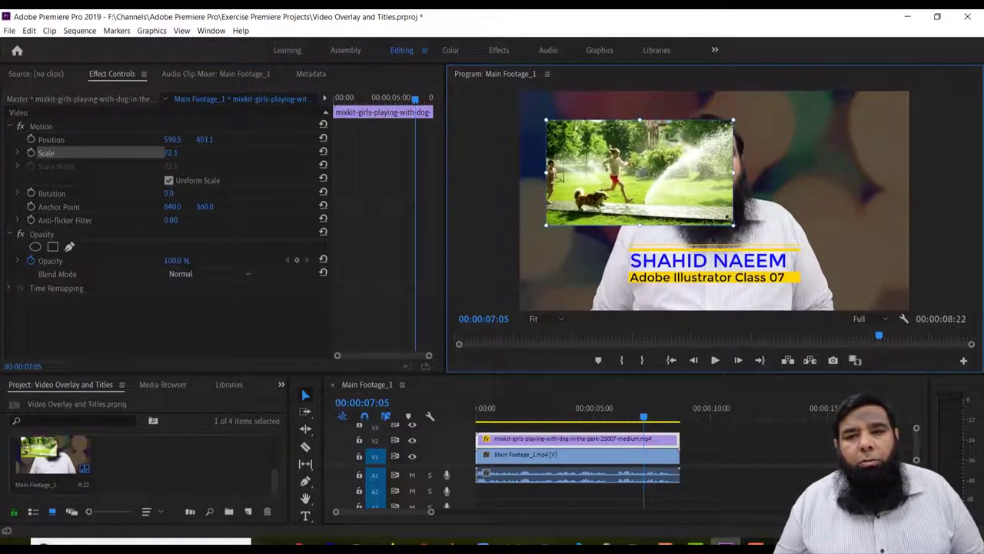
drag(732, 225, 612, 169)
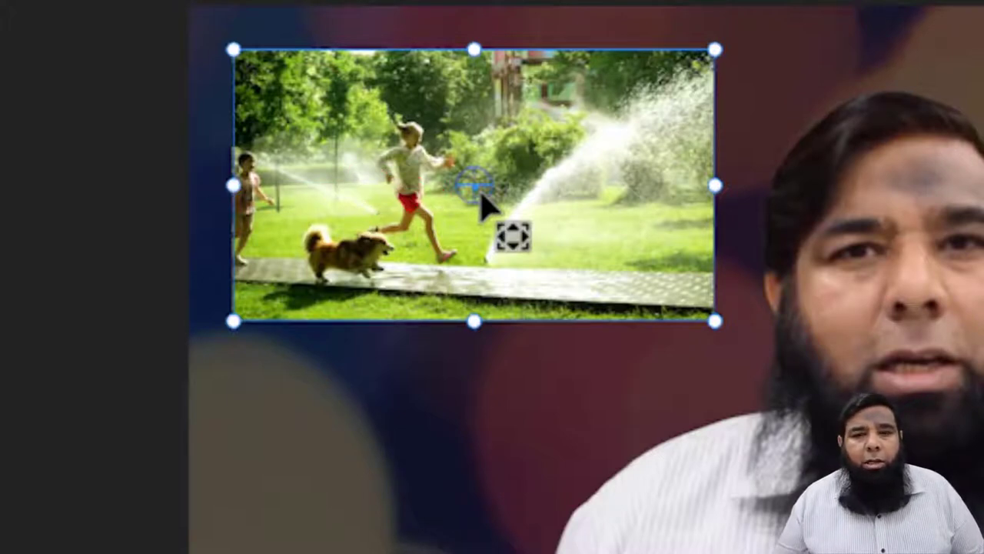
Move the overlay's anchor point to its top centre and rotate it to -0.2°
drag(481, 196, 472, 68)
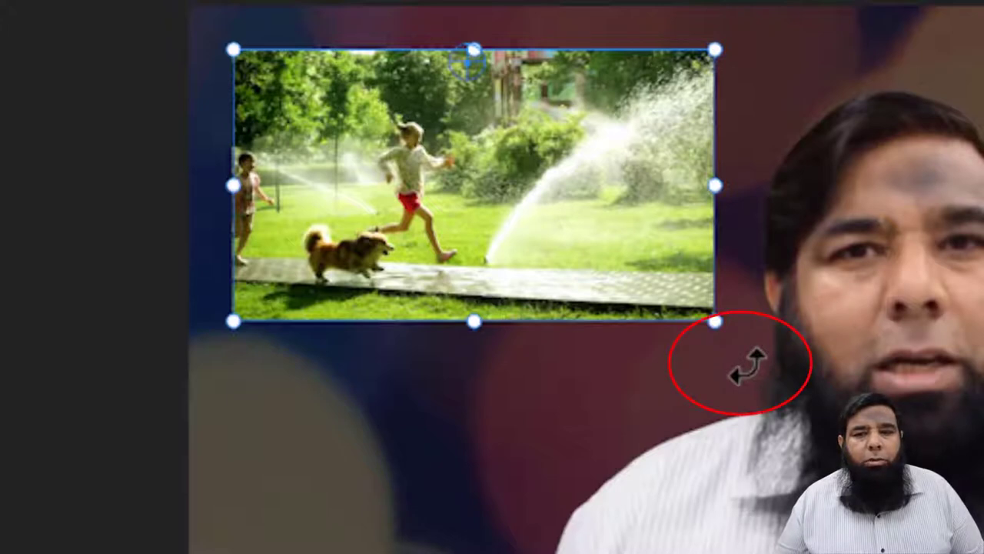
mouse_move(745, 368)
mouse_down()
mouse_move(851, 208)
mouse_move(910, 143)
mouse_move(832, 277)
mouse_move(610, 398)
mouse_move(347, 461)
mouse_move(397, 468)
mouse_move(643, 397)
mouse_move(797, 261)
mouse_move(900, 149)
mouse_move(828, 270)
mouse_move(675, 377)
mouse_move(488, 450)
mouse_move(543, 453)
mouse_move(703, 402)
mouse_move(761, 359)
mouse_move(743, 358)
mouse_up()
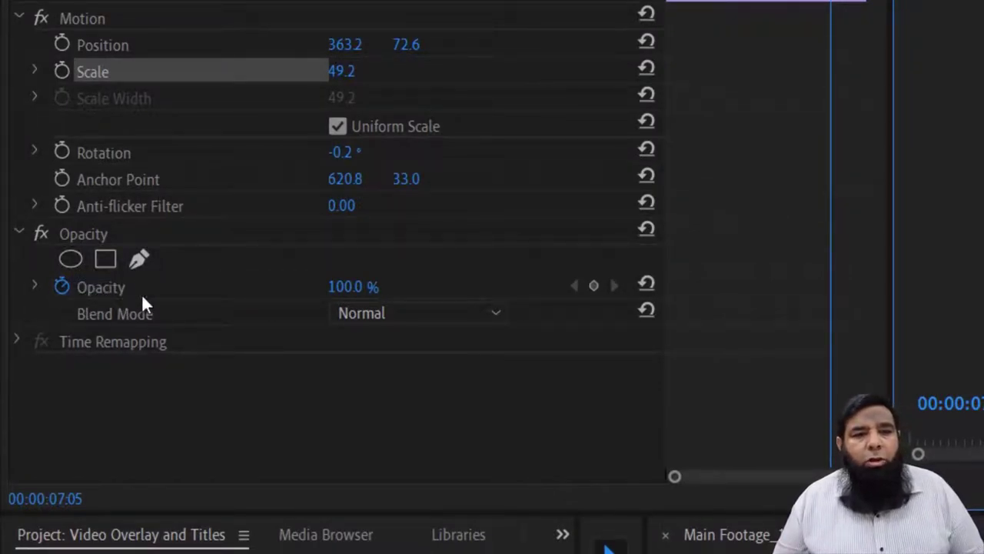
Scrub the park overlay's opacity down from 20% and back up to 99%, keyframed at 00:00:07:05
click(185, 286)
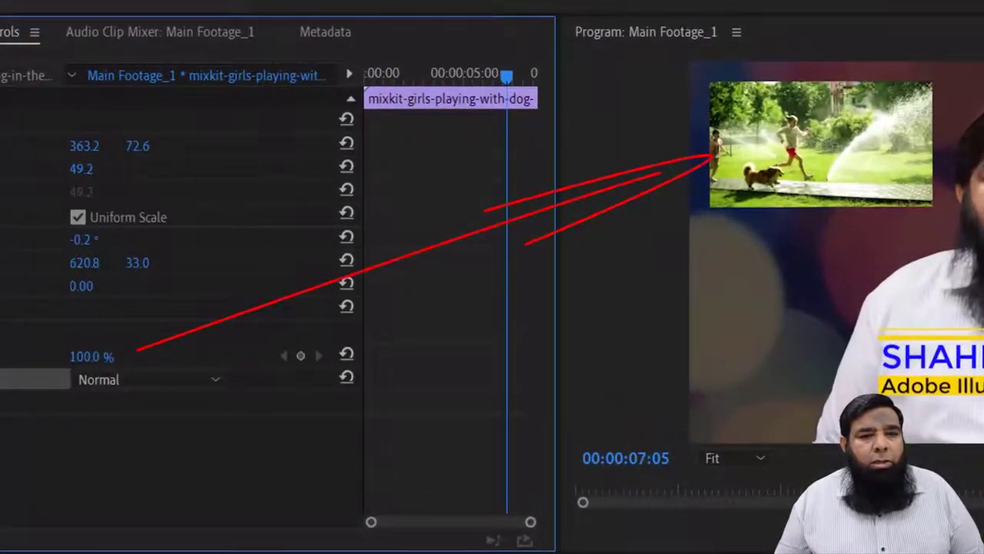
drag(91, 356, 28, 356)
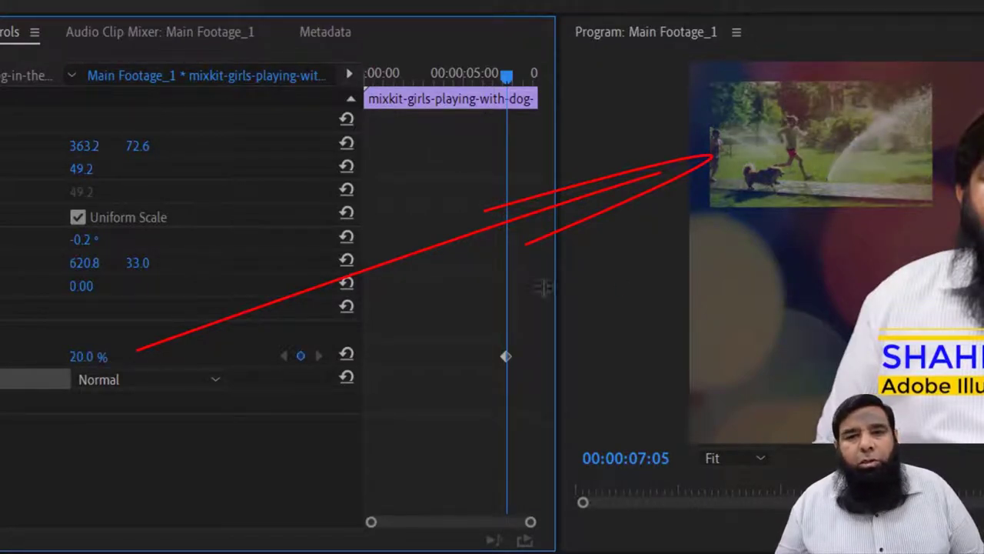
drag(95, 359, 154, 358)
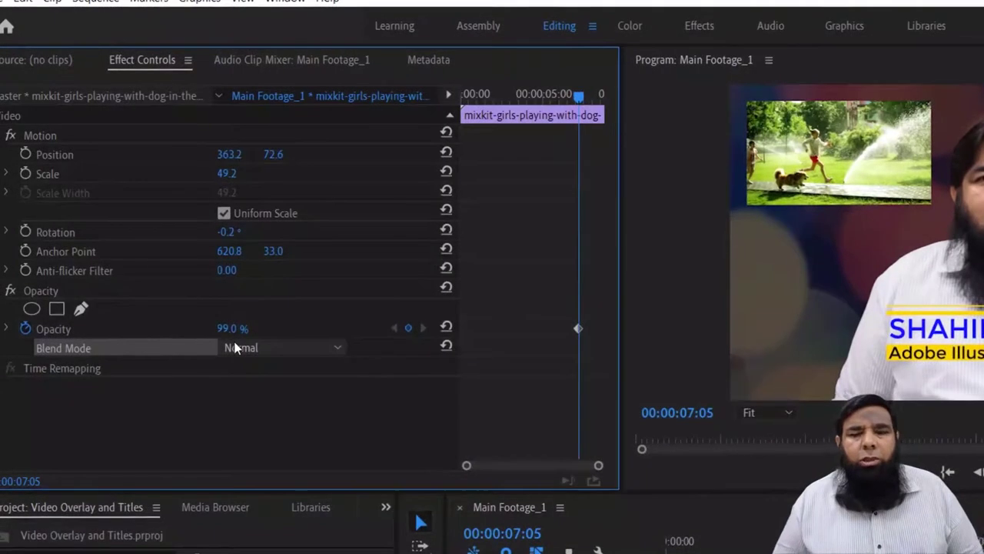
click(31, 313)
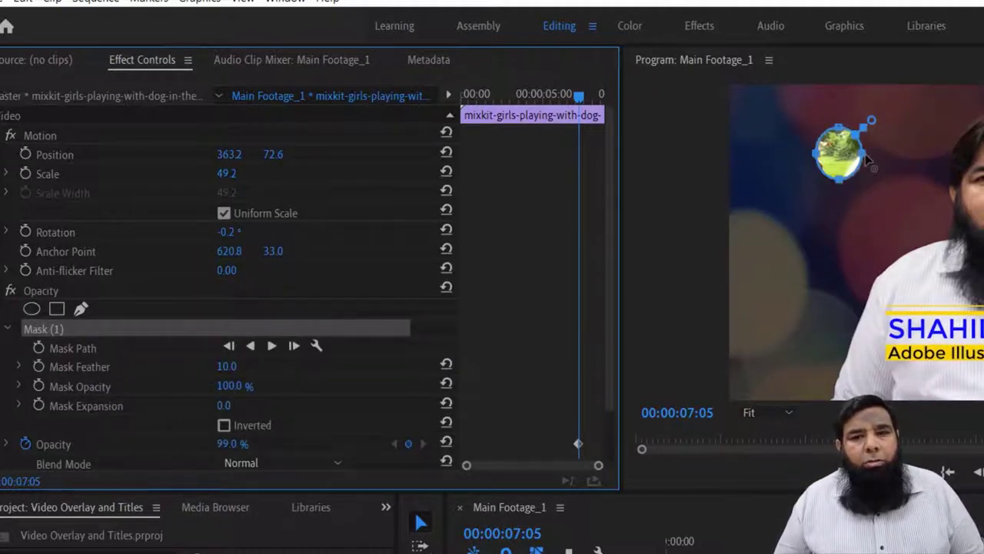
drag(865, 160, 938, 158)
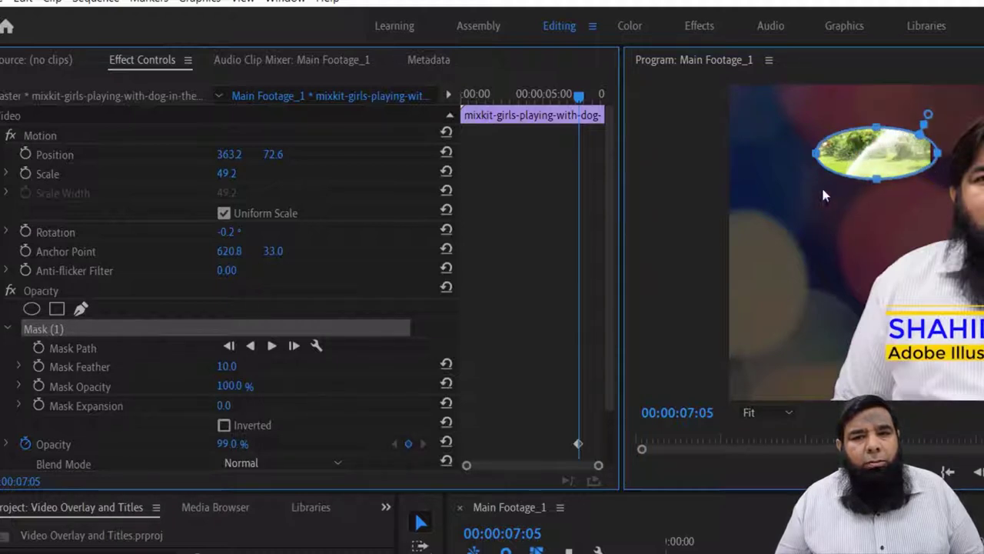
drag(815, 154, 756, 166)
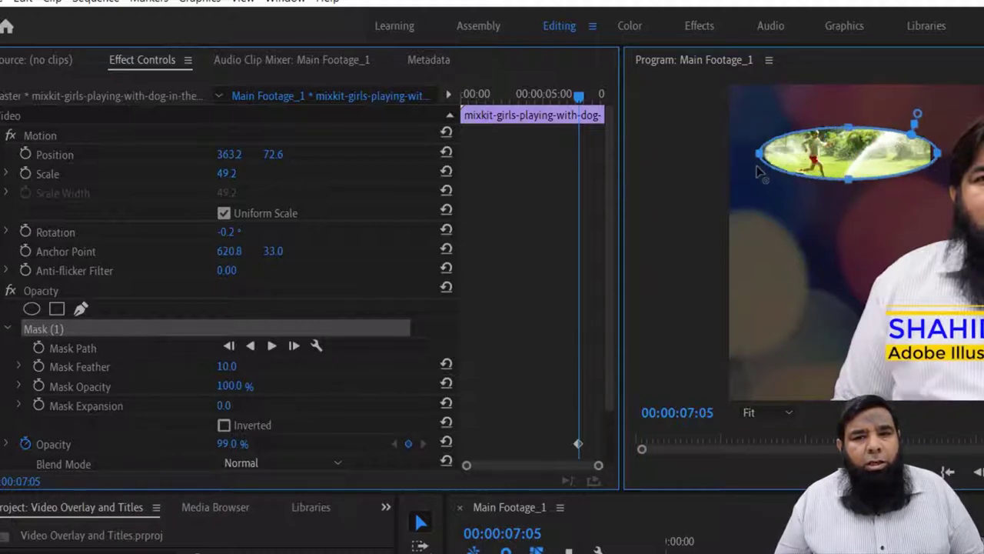
mouse_move(847, 184)
mouse_down()
mouse_move(845, 246)
mouse_move(844, 203)
mouse_up()
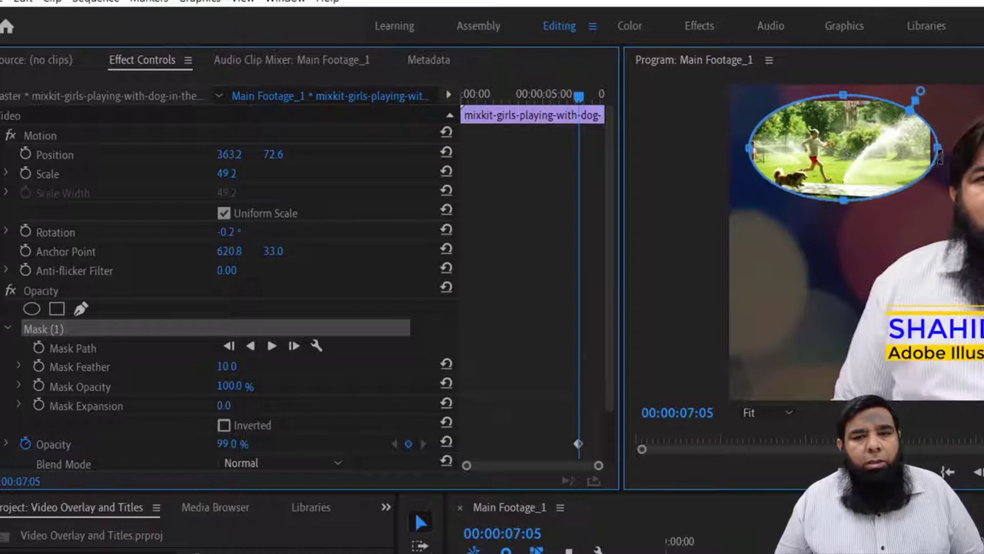
drag(940, 157, 926, 156)
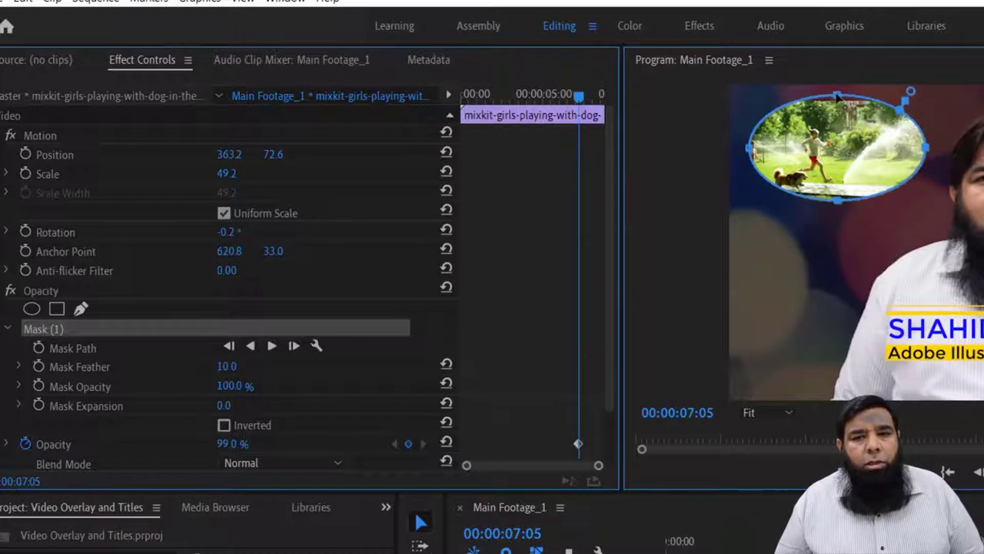
drag(838, 96, 840, 105)
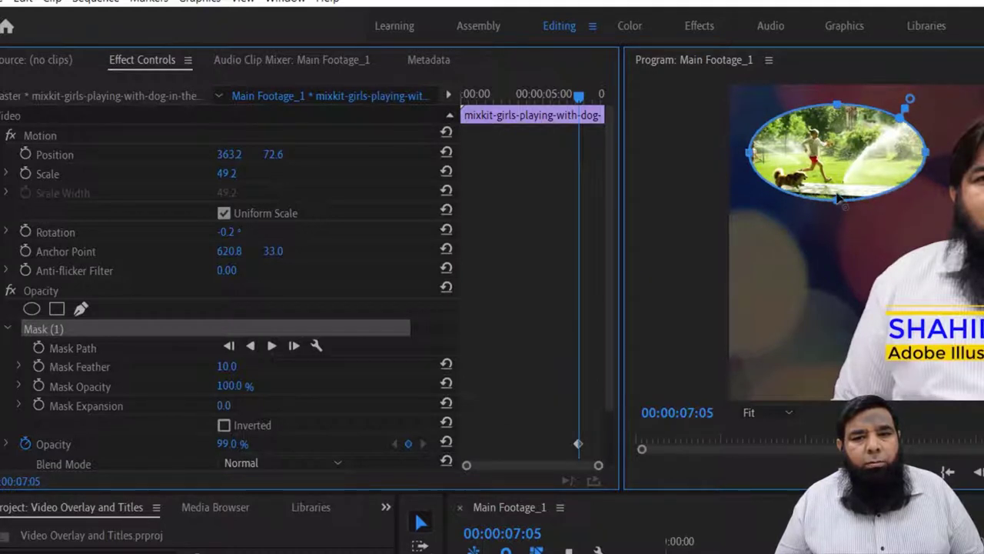
drag(838, 198, 838, 192)
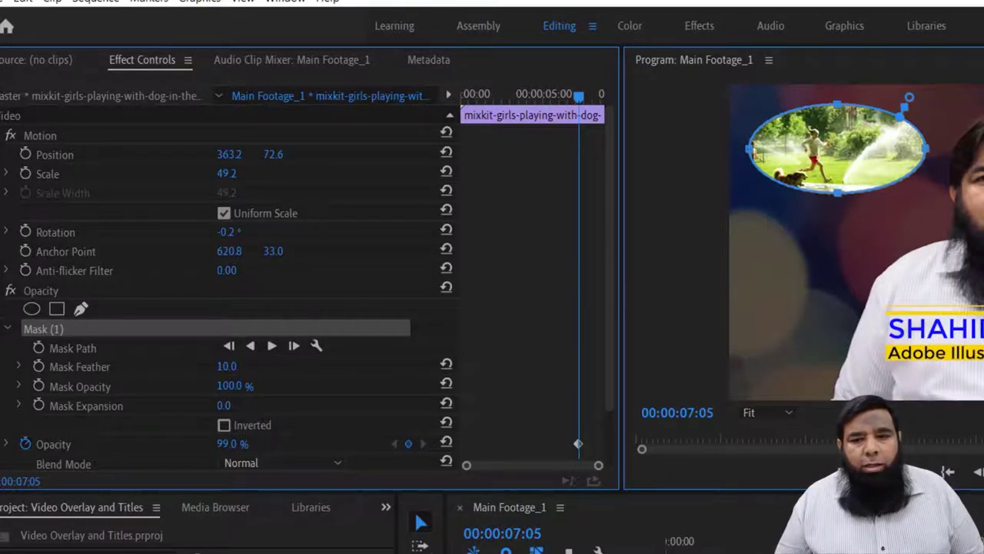
key(space)
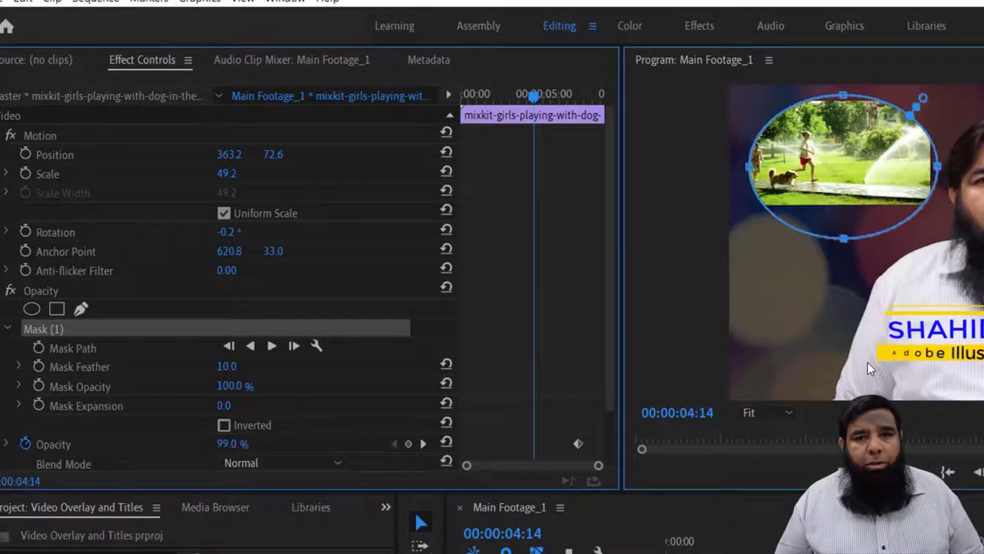
Replace the ellipse mask with a rectangle mask and drag its four corners outward
key(Delete)
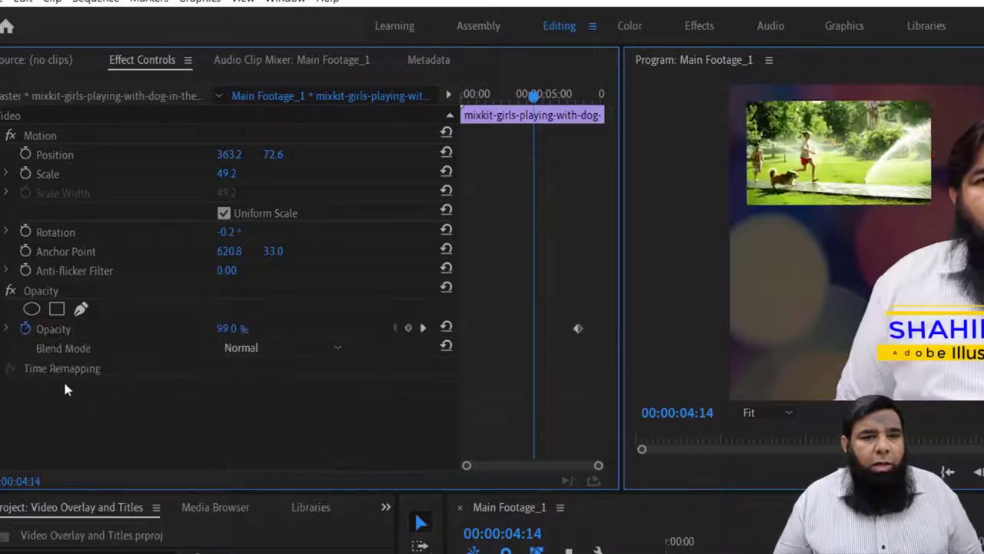
click(55, 310)
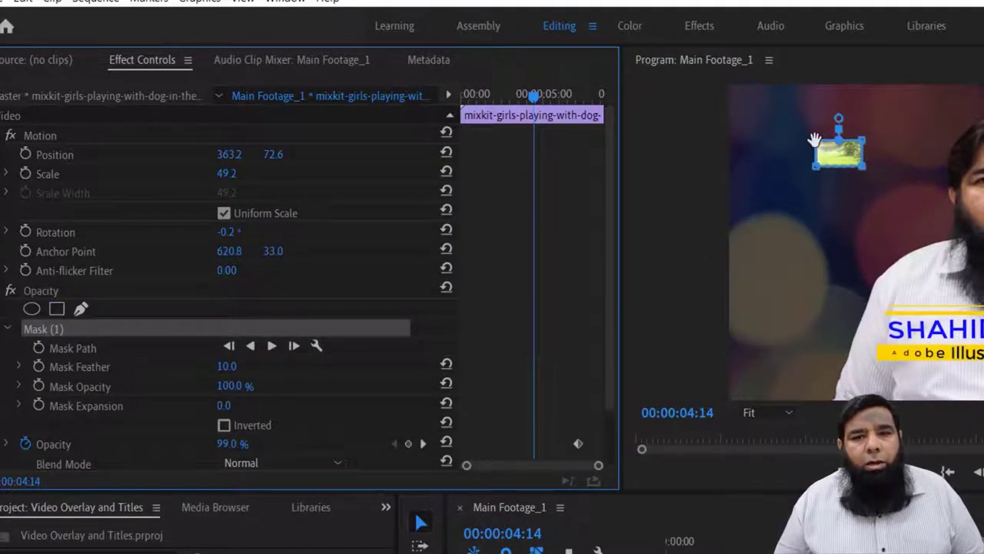
drag(815, 138, 769, 108)
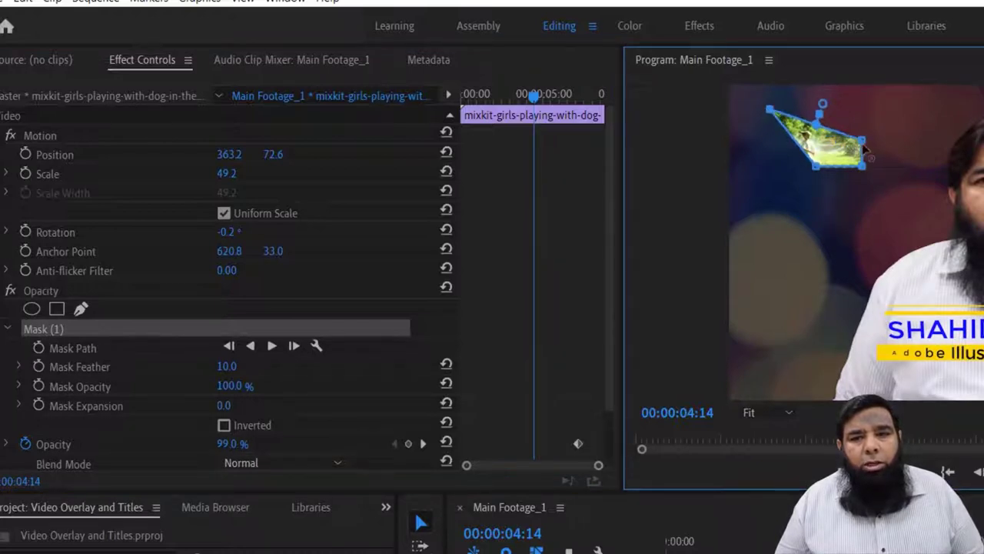
drag(864, 145, 912, 101)
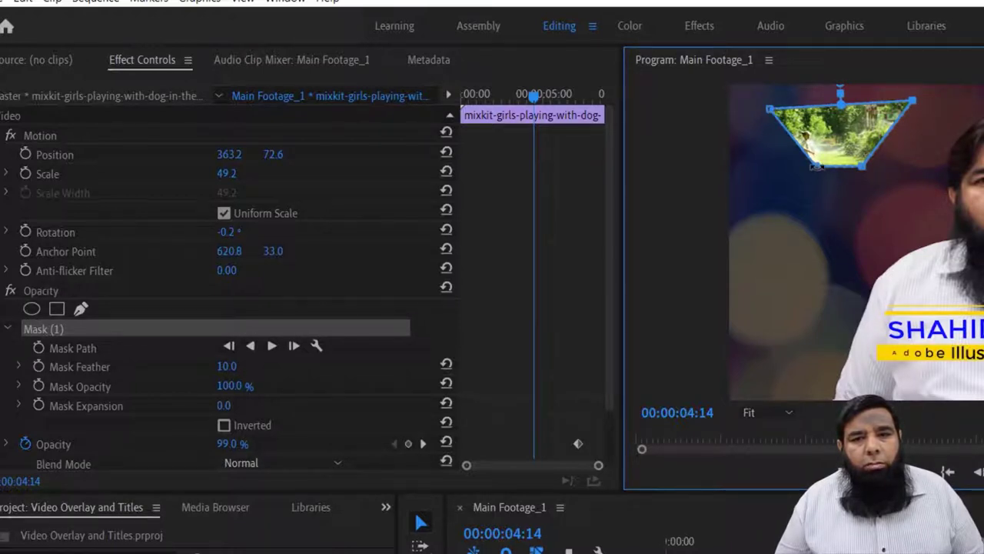
drag(818, 166, 781, 205)
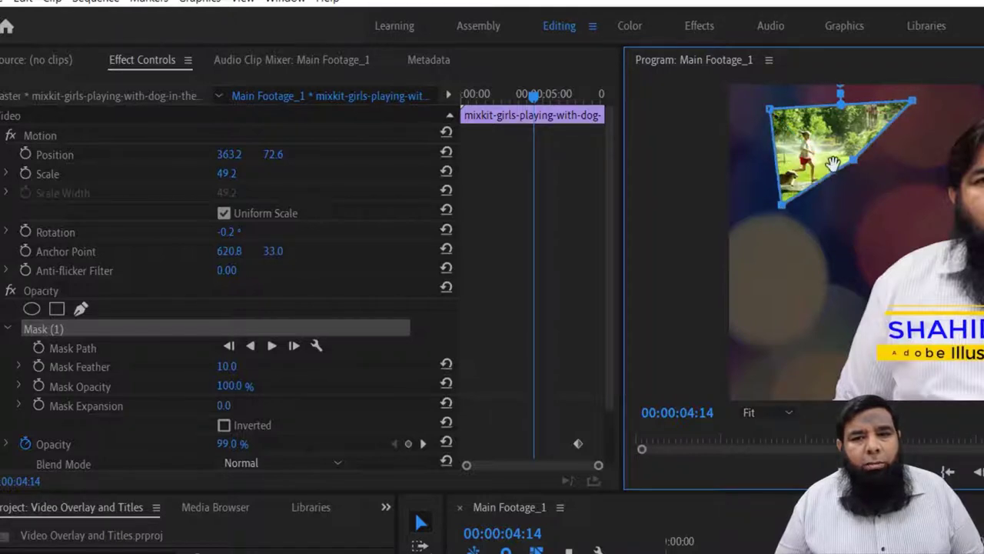
drag(855, 162, 903, 201)
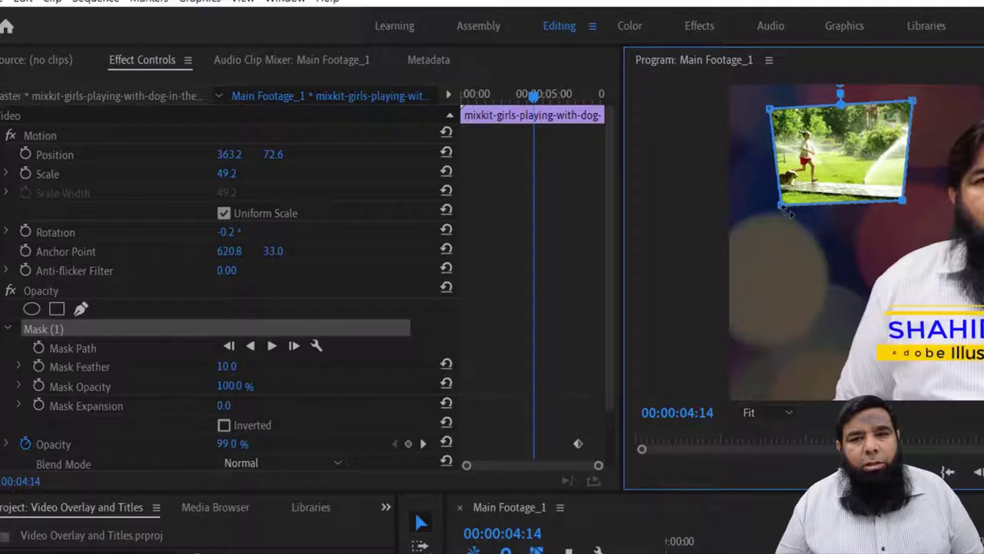
drag(779, 206, 787, 201)
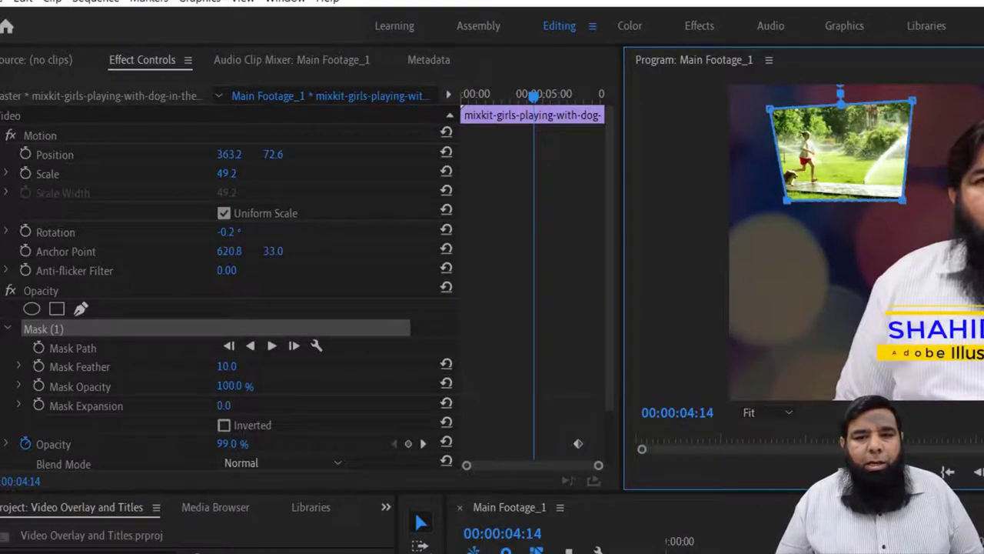
Preview the rectangle-masked overlay, then undo the rectangle mask
key(shift+3)
key(Up)
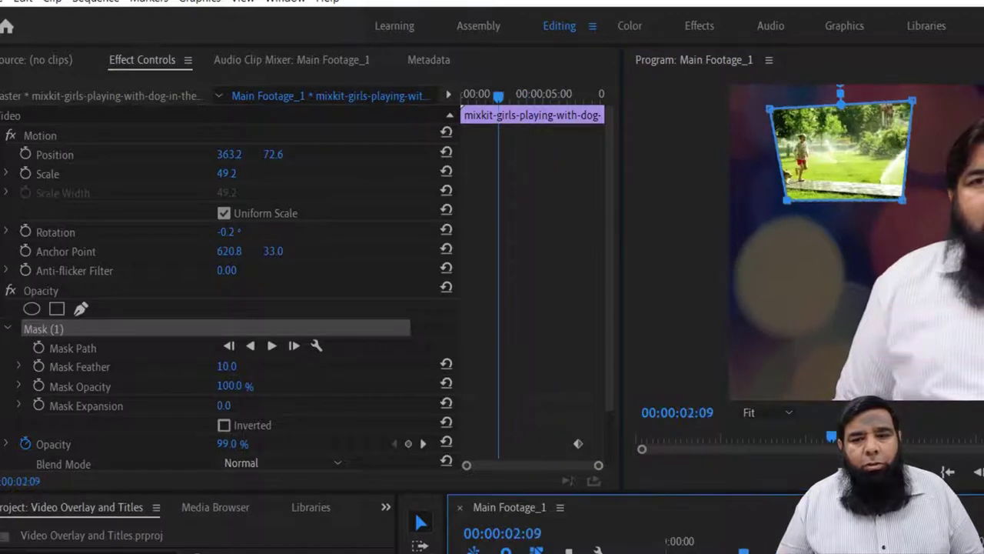
key(shift+2)
key(space)
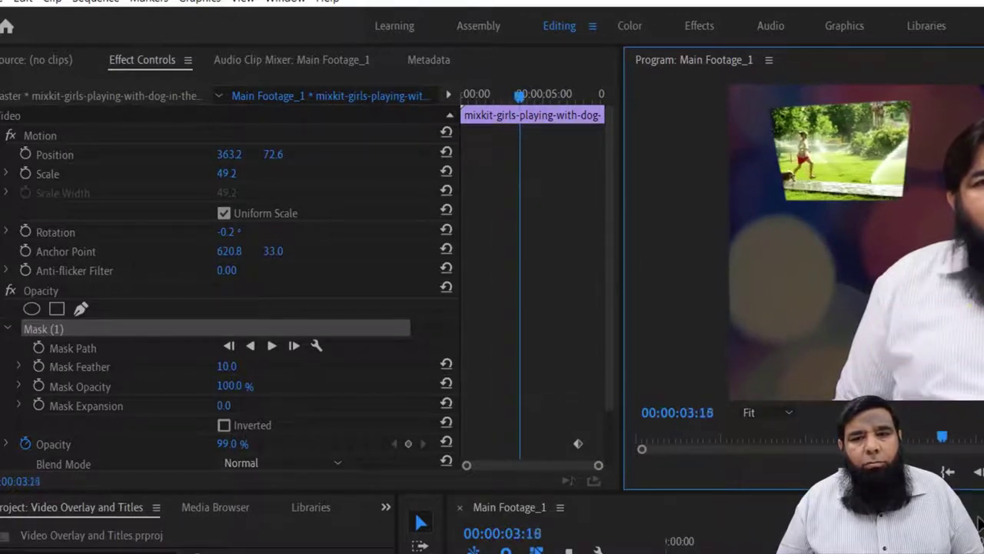
key(space)
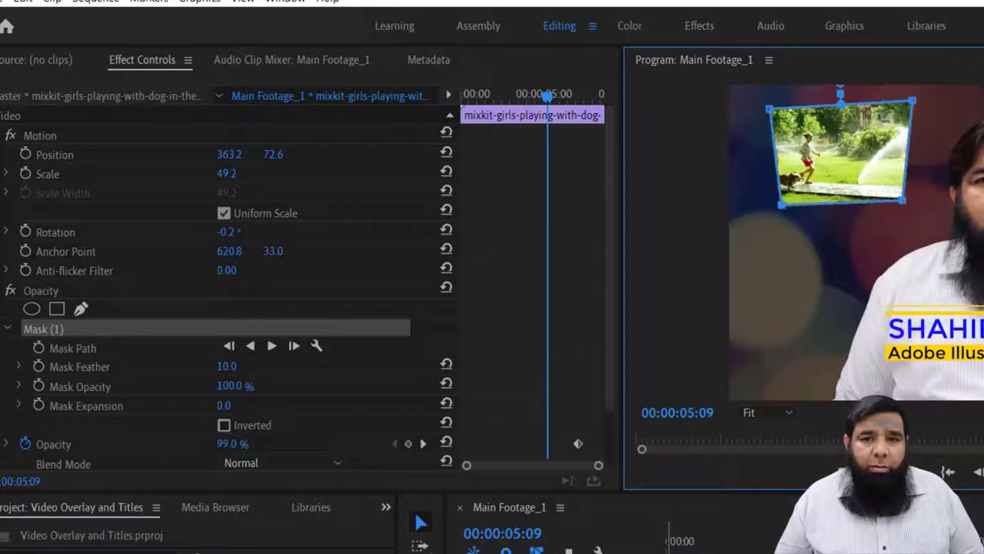
key(ctrl+z)
key(ctrl+z)
key(ctrl+z)
key(ctrl+z)
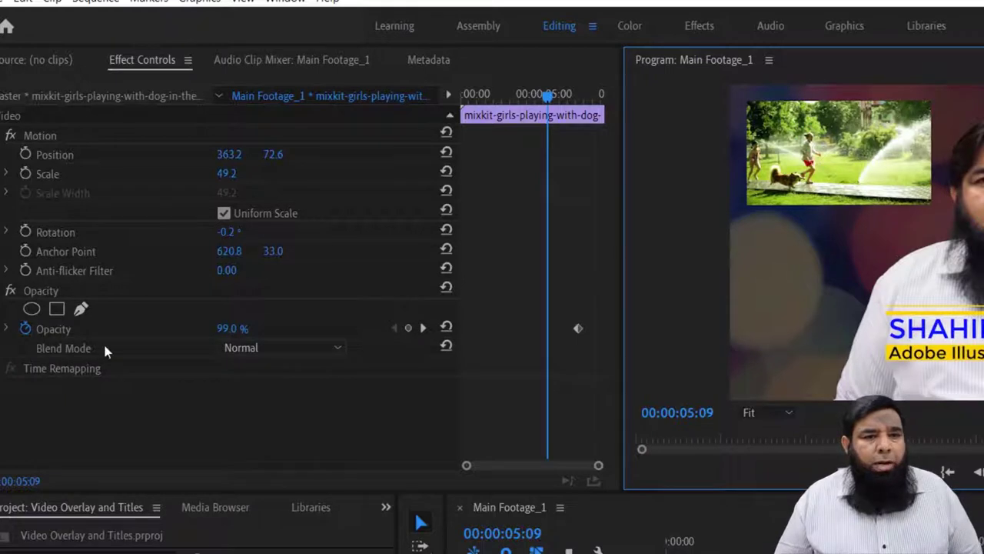
Draw a closed freeform pen mask of six angled points around the park overlay
click(79, 311)
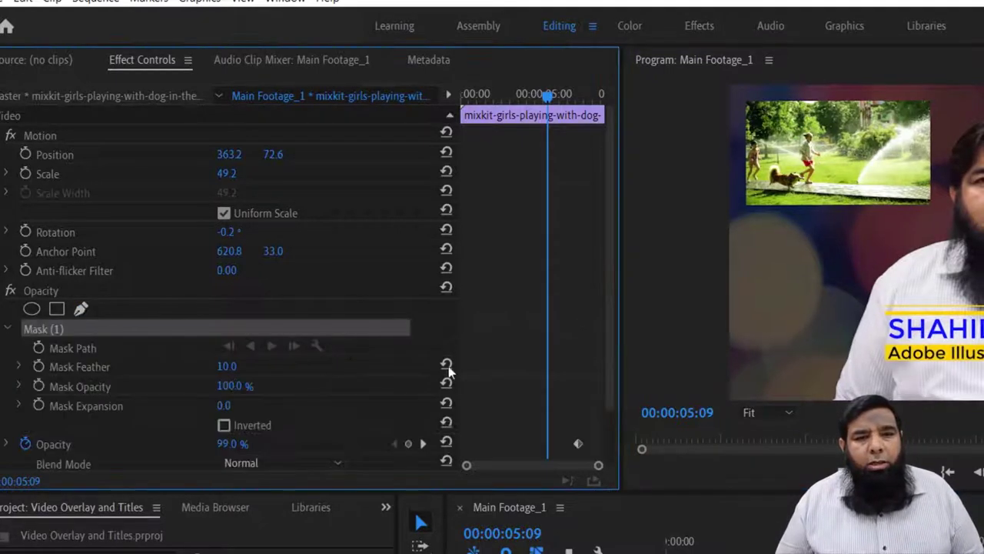
click(767, 204)
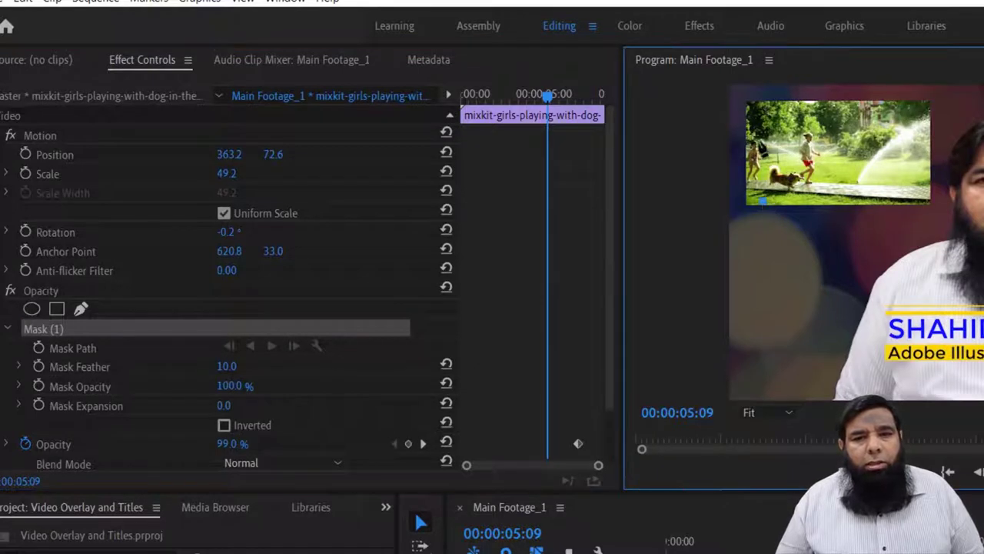
click(752, 129)
click(815, 109)
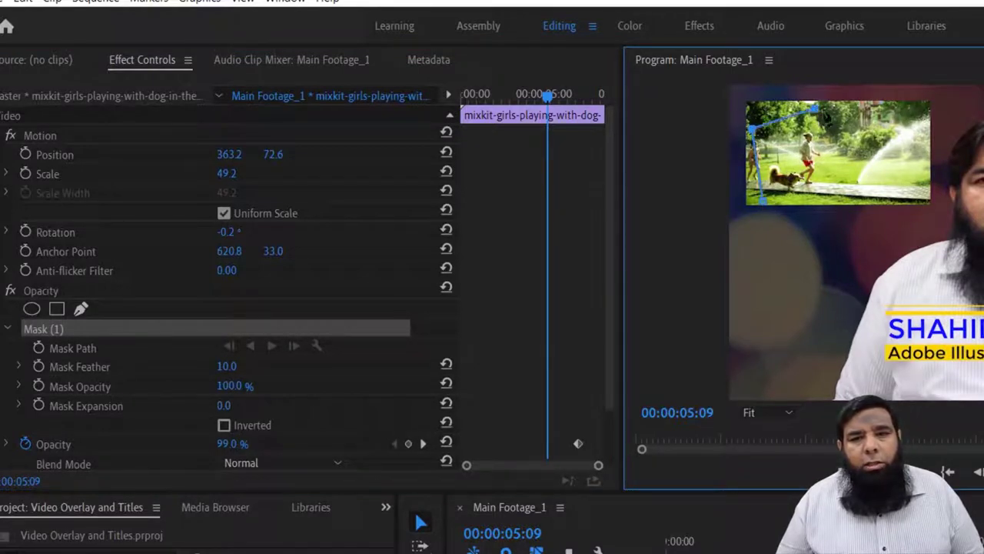
click(917, 131)
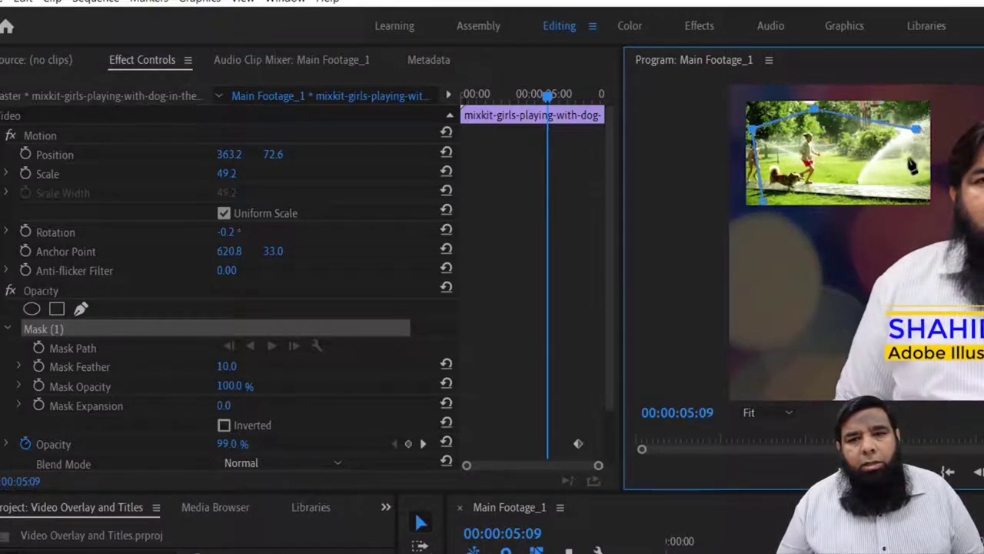
click(893, 200)
click(835, 172)
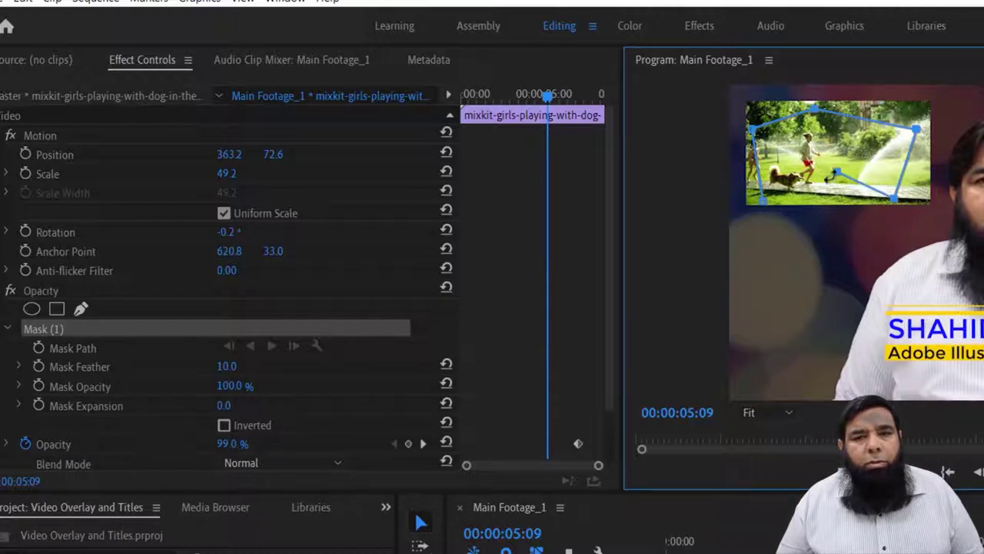
click(763, 201)
click(752, 128)
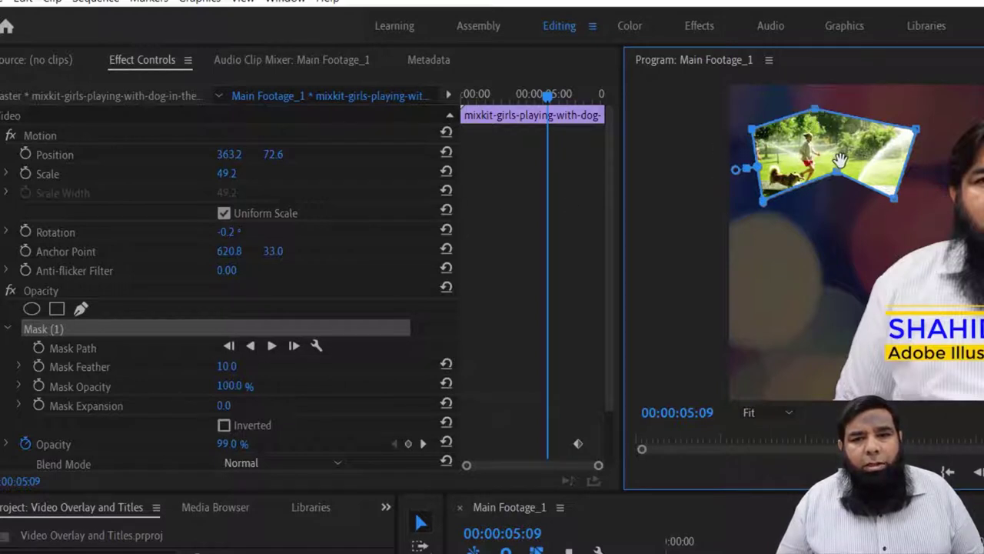
Pull the bottom-middle mask point slightly left, then preview playback from 00:00:01:12
mouse_move(837, 177)
mouse_down()
mouse_move(817, 181)
mouse_move(827, 178)
mouse_up()
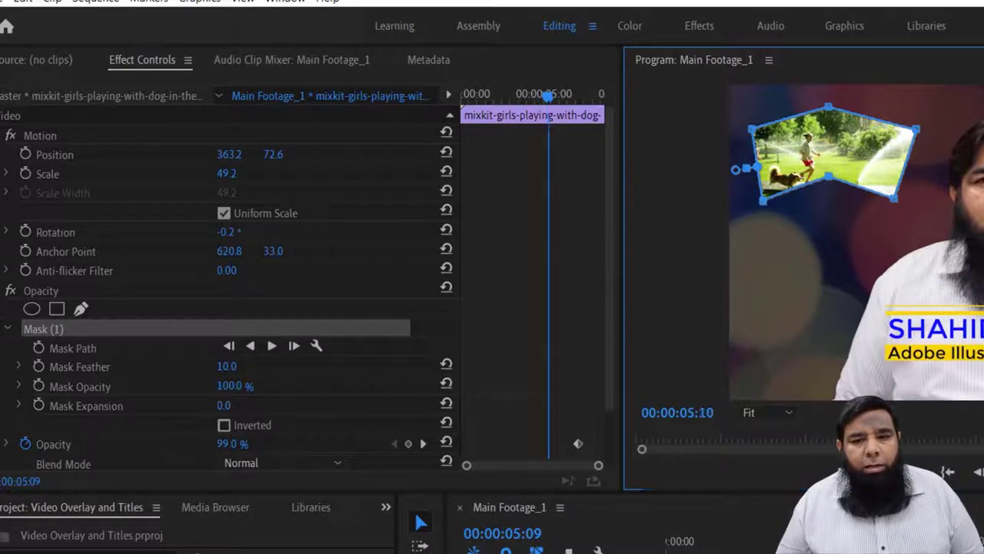
drag(815, 550, 713, 551)
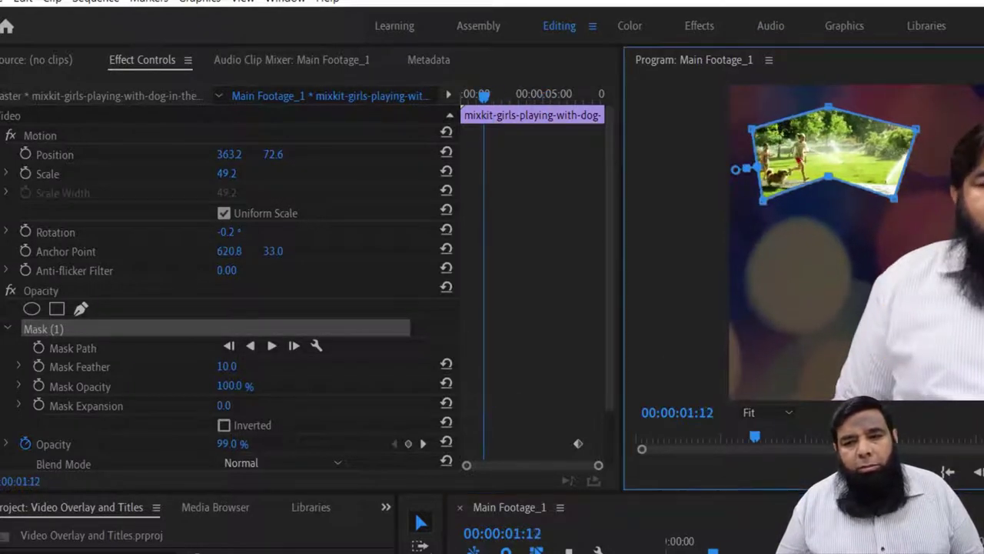
key(space)
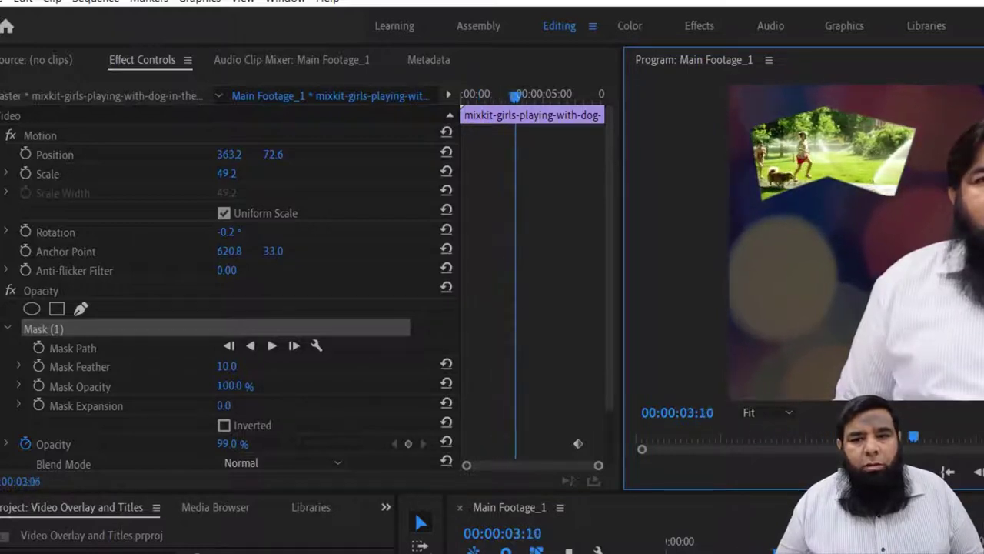
key(space)
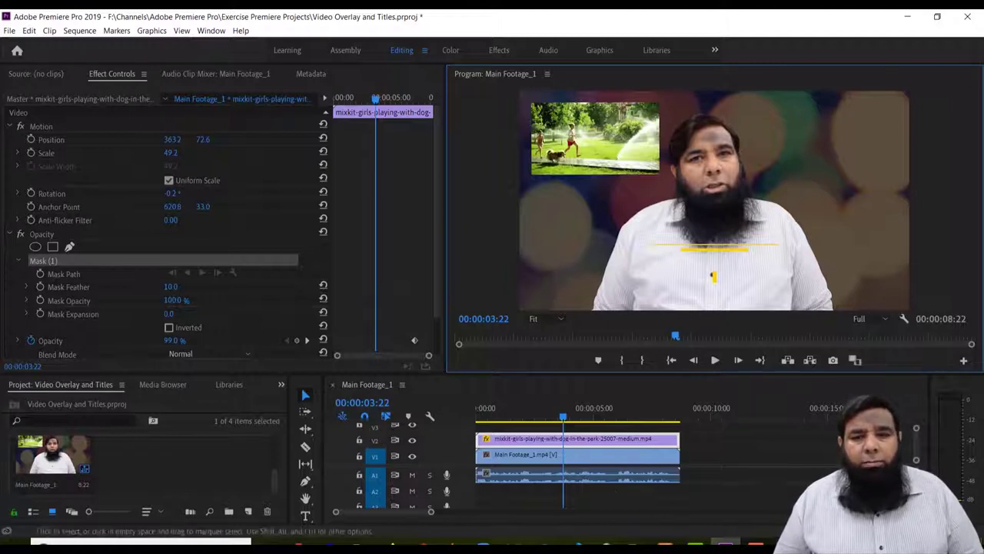
Place the Ai logo from the Project panel onto track V3
drag(917, 450, 915, 439)
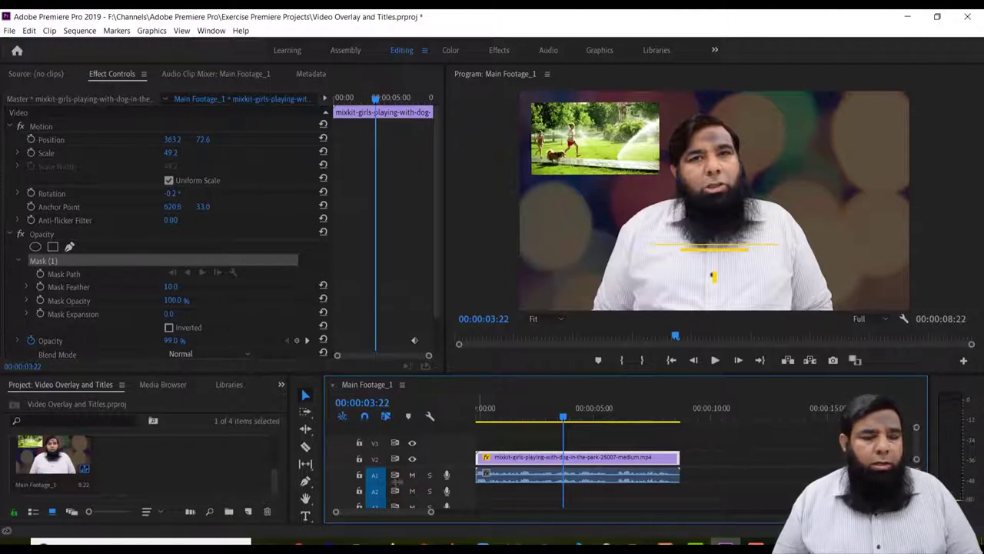
click(269, 481)
scroll(275, 481, up, 2)
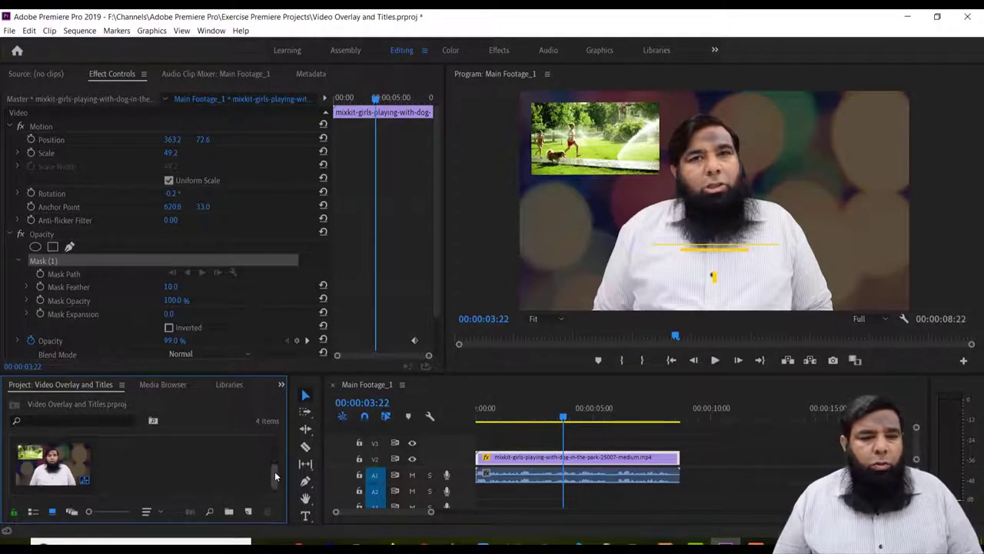
click(230, 473)
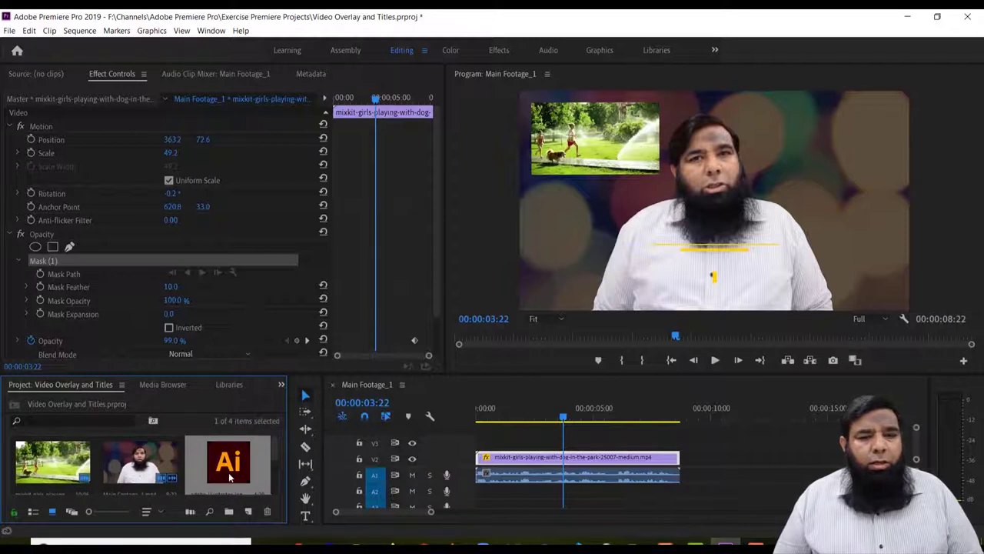
drag(301, 469, 484, 453)
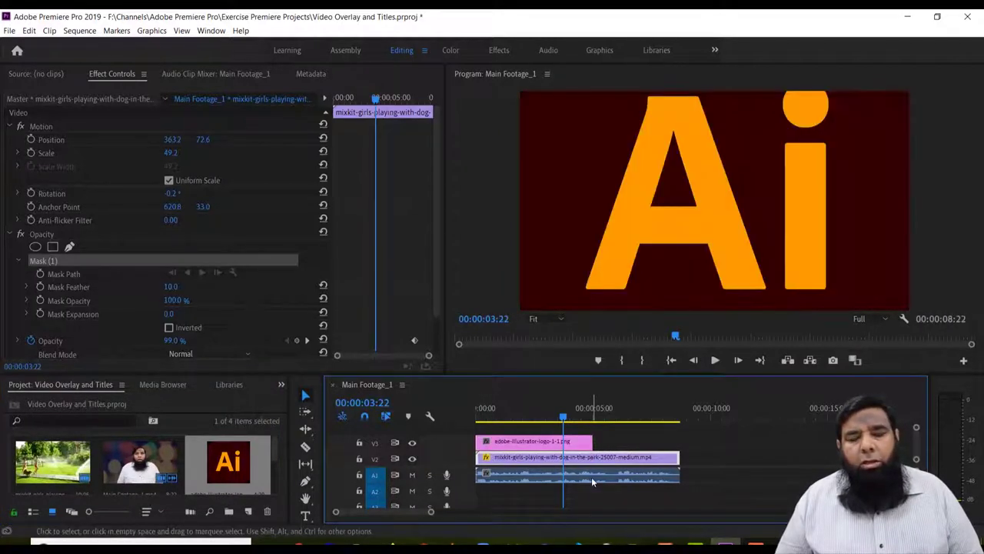
Shrink the logo to a small top-right badge and extend its end to 00:00:08:22
click(637, 244)
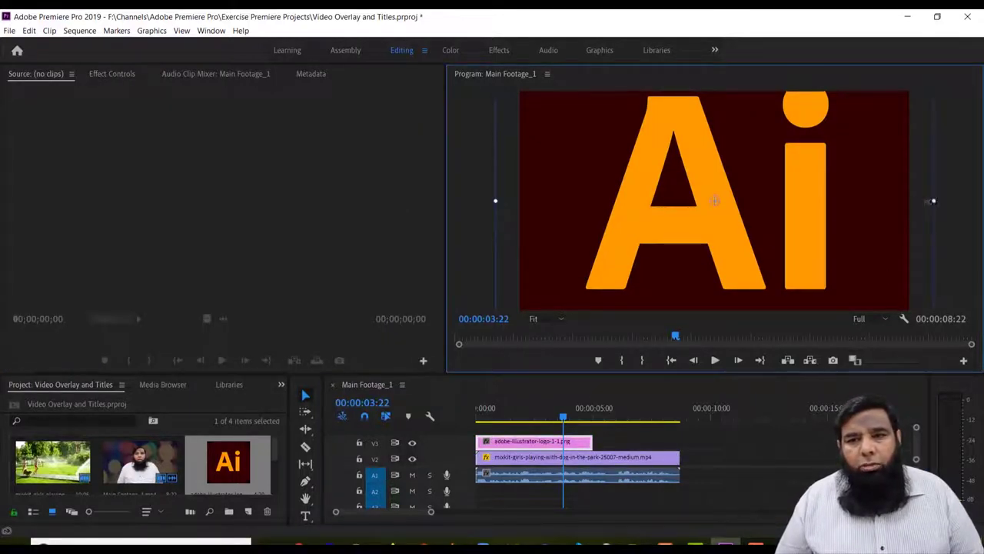
drag(932, 202, 848, 150)
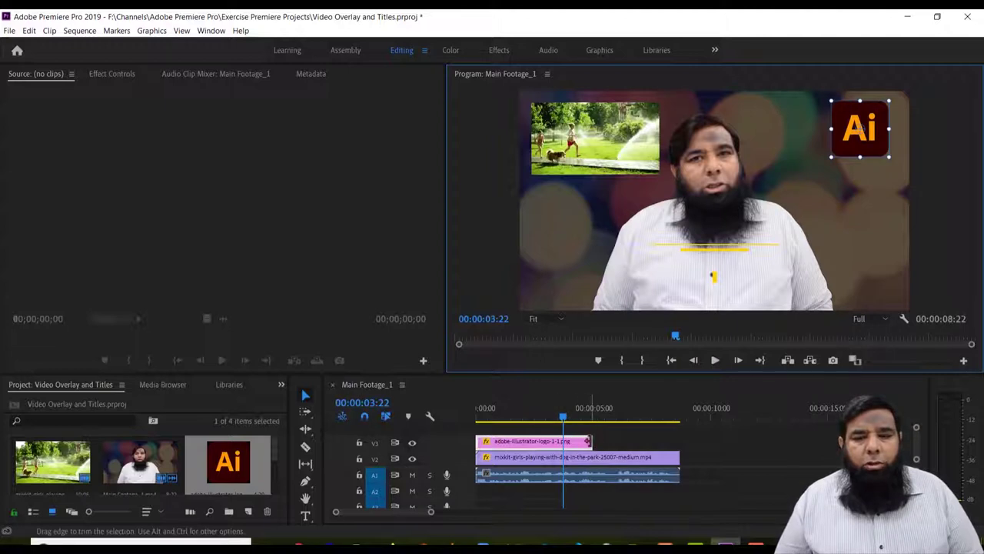
drag(589, 441, 680, 443)
Play the sequence from the start, then select the logo clip to show its effect properties
drag(562, 416, 482, 416)
click(715, 359)
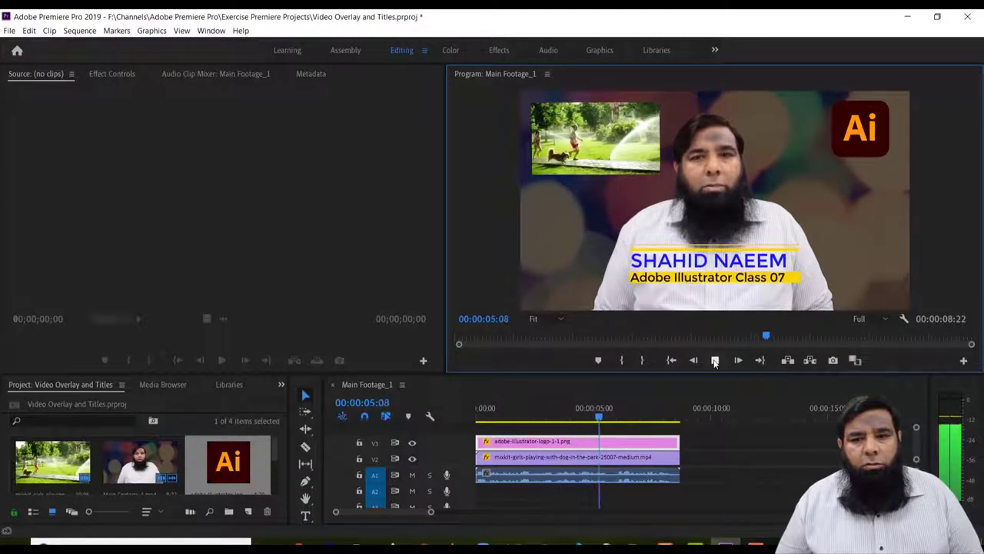
click(708, 365)
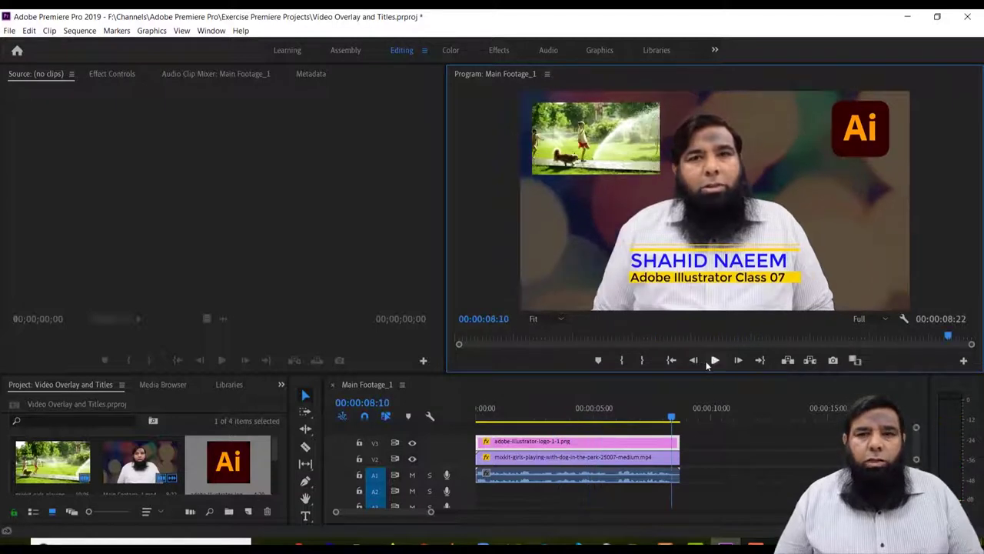
click(642, 438)
click(111, 73)
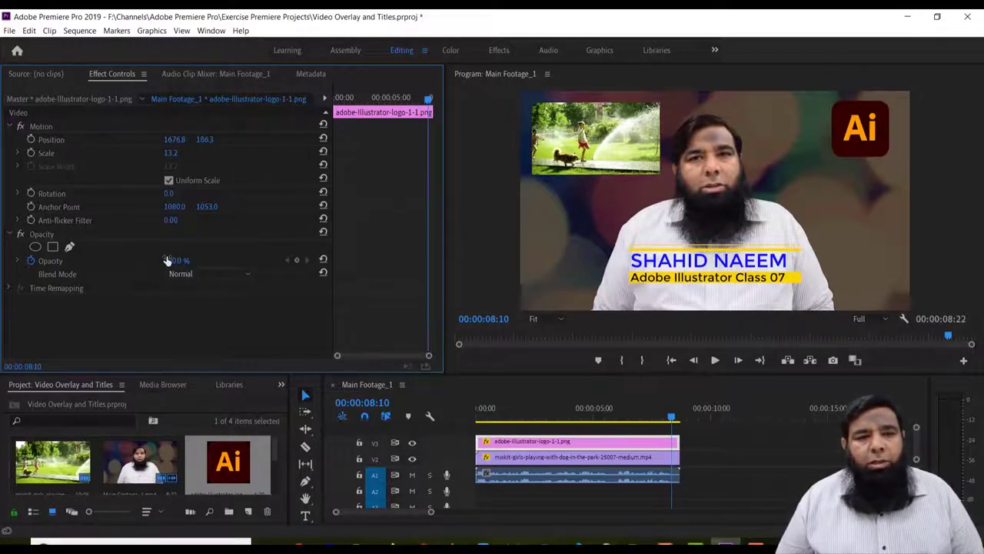
Keyframe the logo's opacity lower at 00:00:08:10 and back to 100% at 00:00:07:16
drag(166, 261, 130, 262)
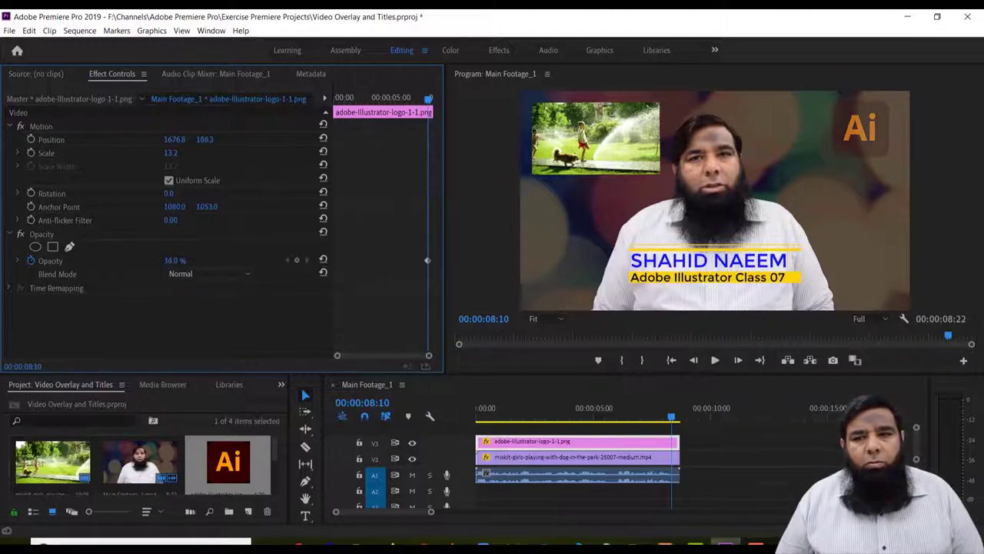
click(694, 359)
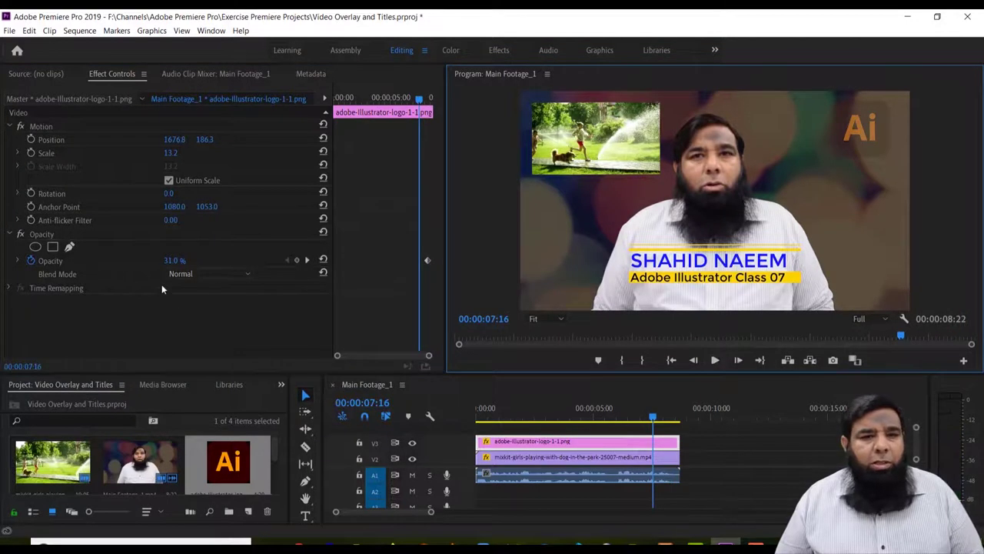
click(166, 261)
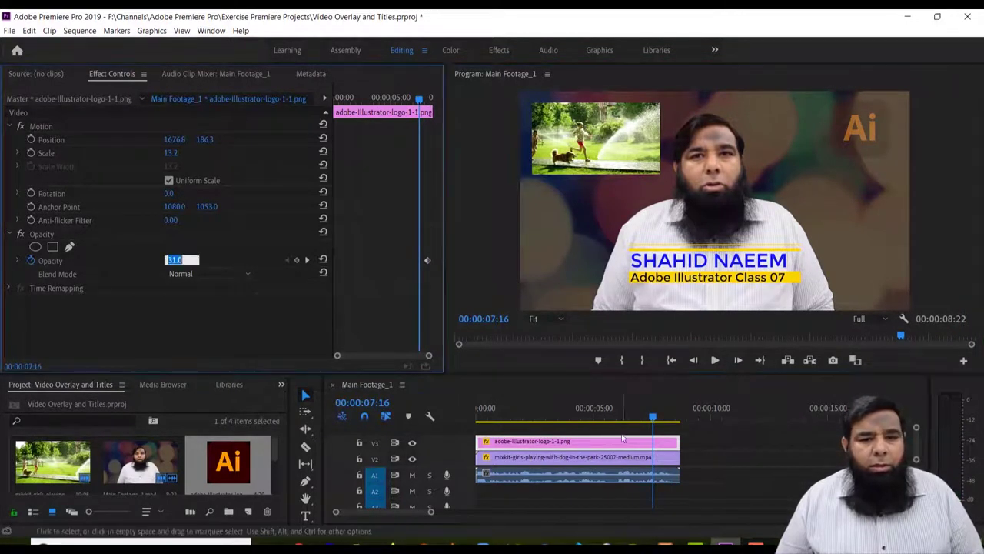
click(617, 443)
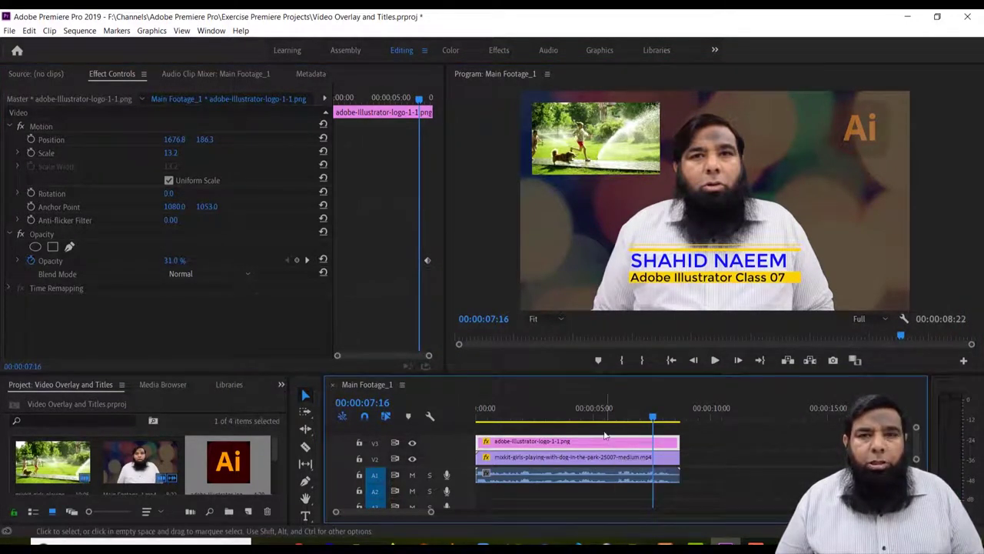
drag(179, 263, 292, 263)
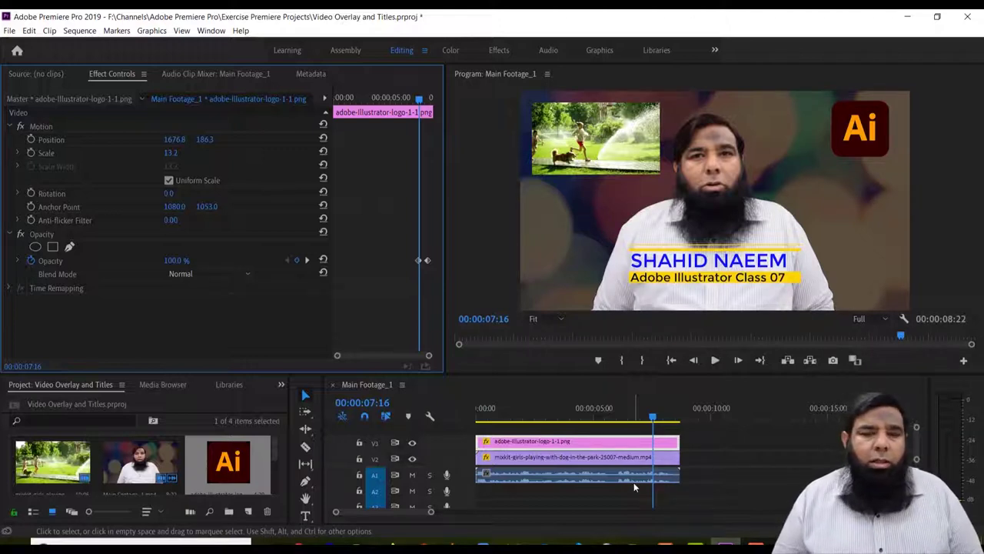
click(23, 77)
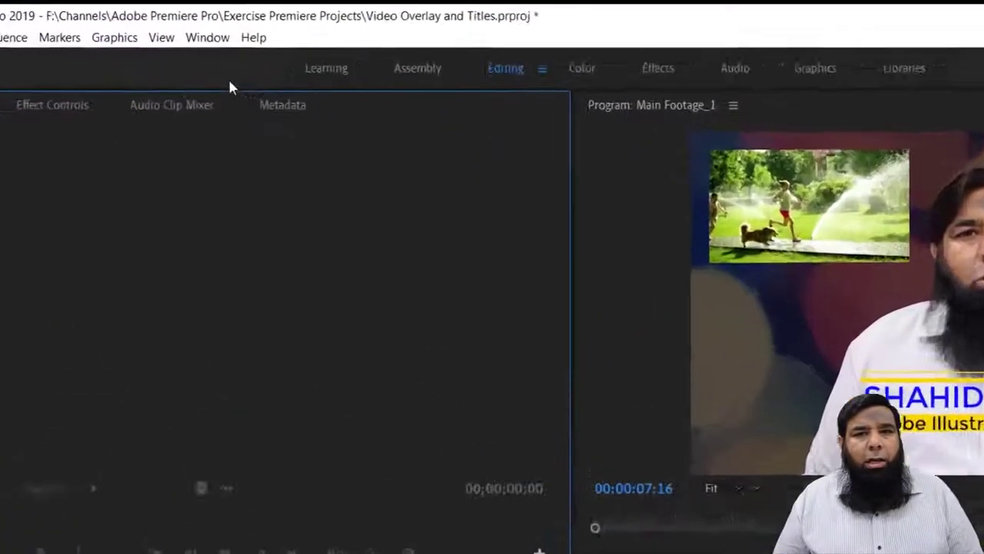
Open Window > Essential Graphics and search the Browse templates for 'title'
click(210, 33)
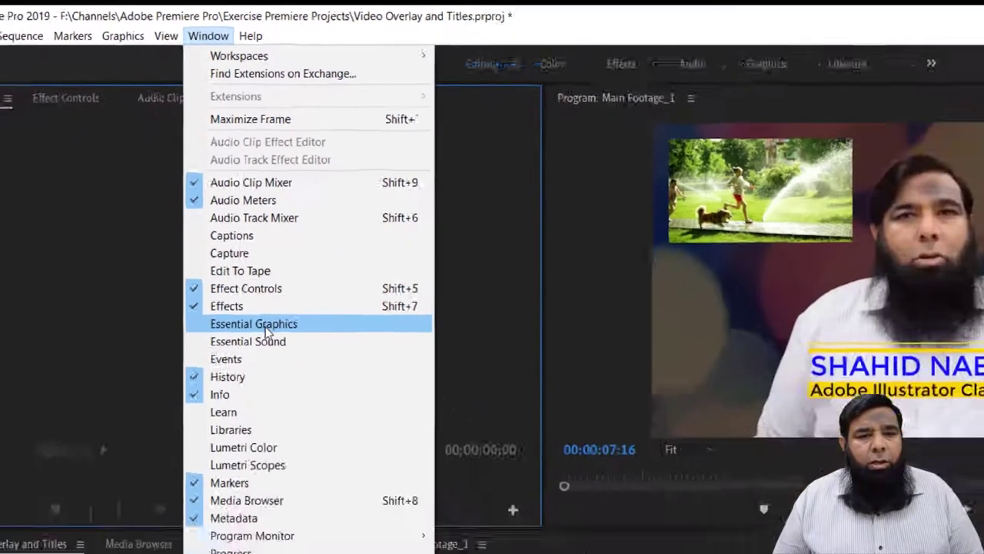
click(284, 447)
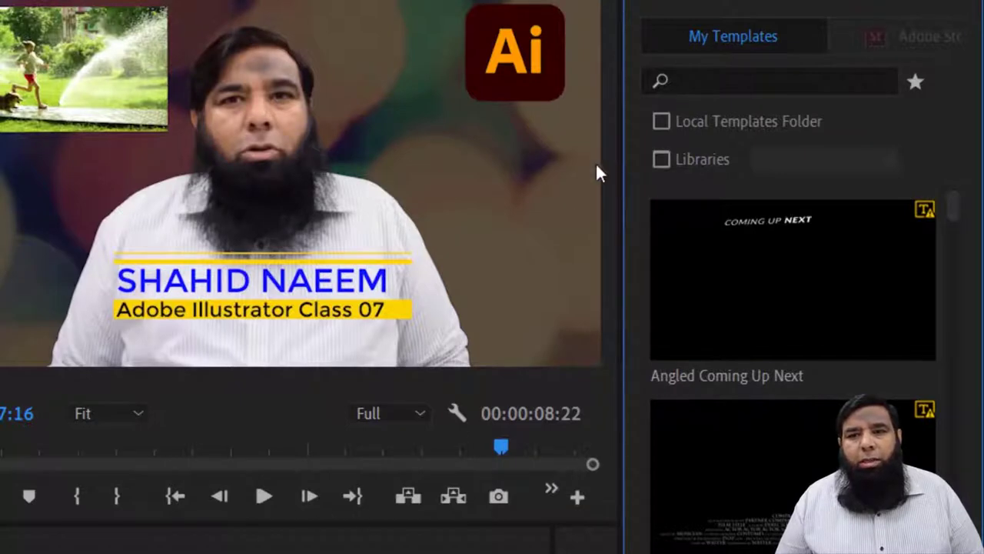
click(688, 81)
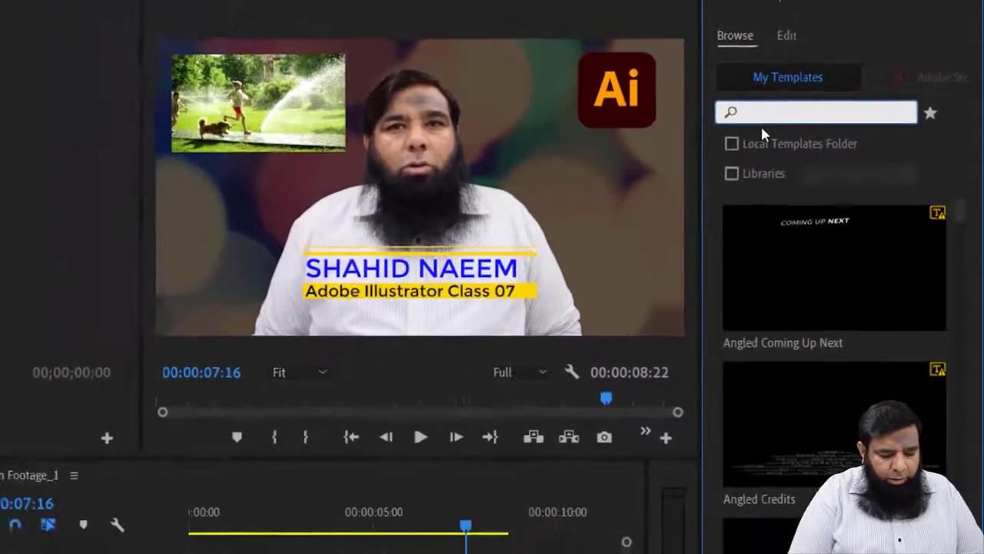
text(title)
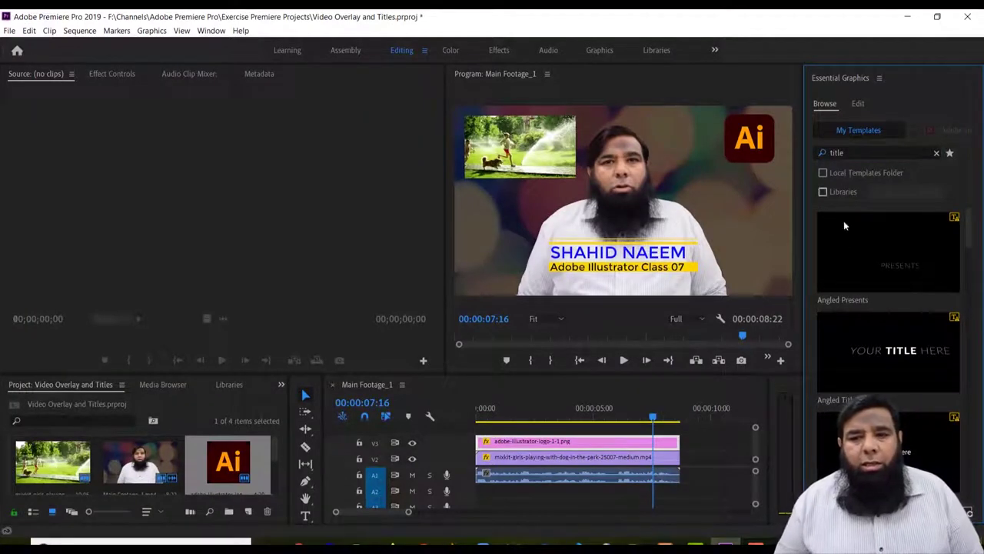
scroll(972, 239, down, 2)
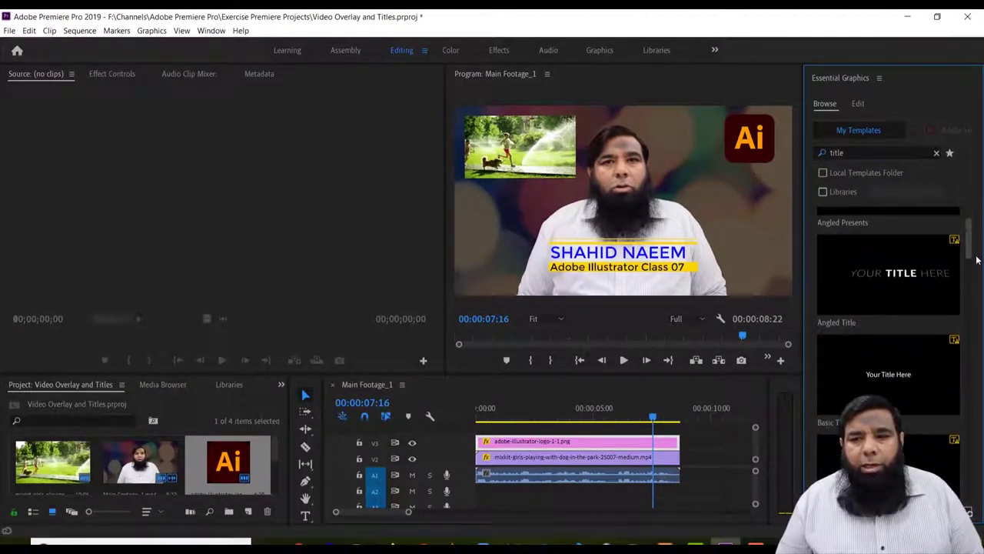
scroll(975, 265, down, 2)
scroll(965, 278, up, 1)
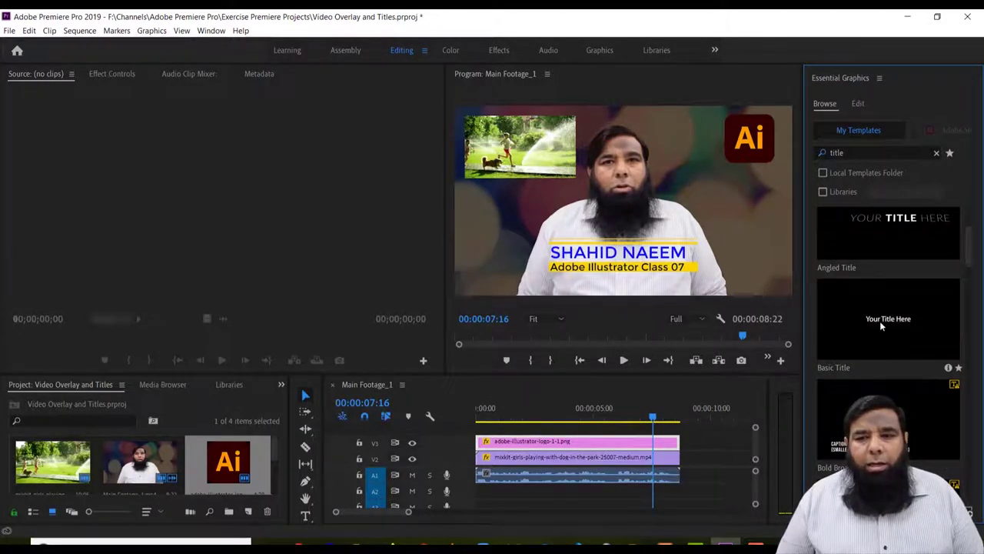
Drag the Basic Title template onto V2 at the sequence start and view it at 00:00:02:28
drag(881, 325, 663, 465)
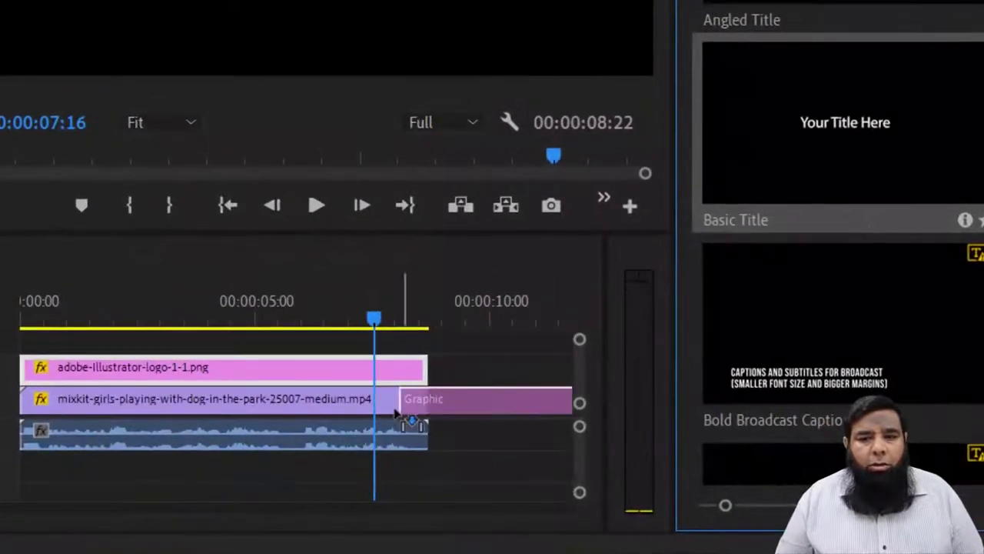
drag(395, 415, 19, 405)
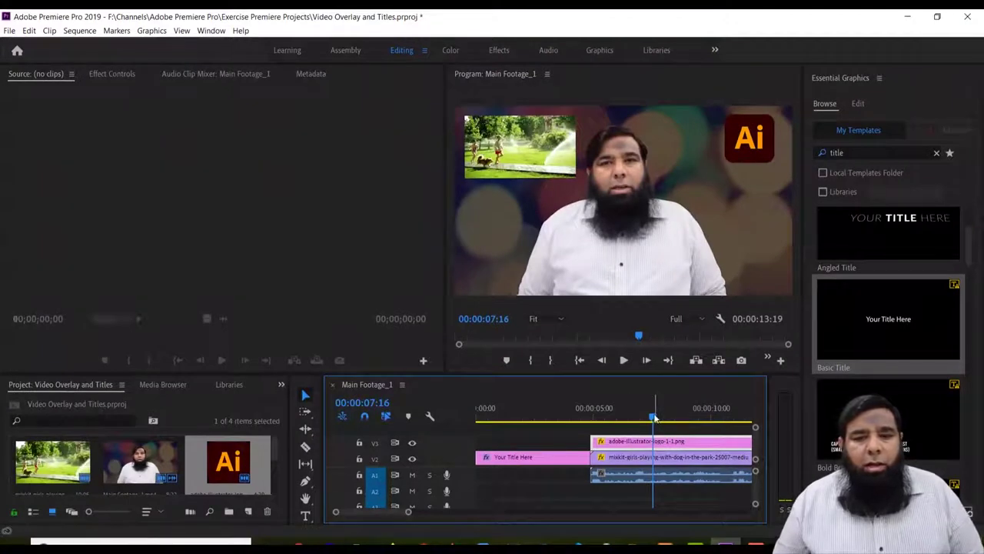
drag(654, 417, 593, 424)
click(544, 418)
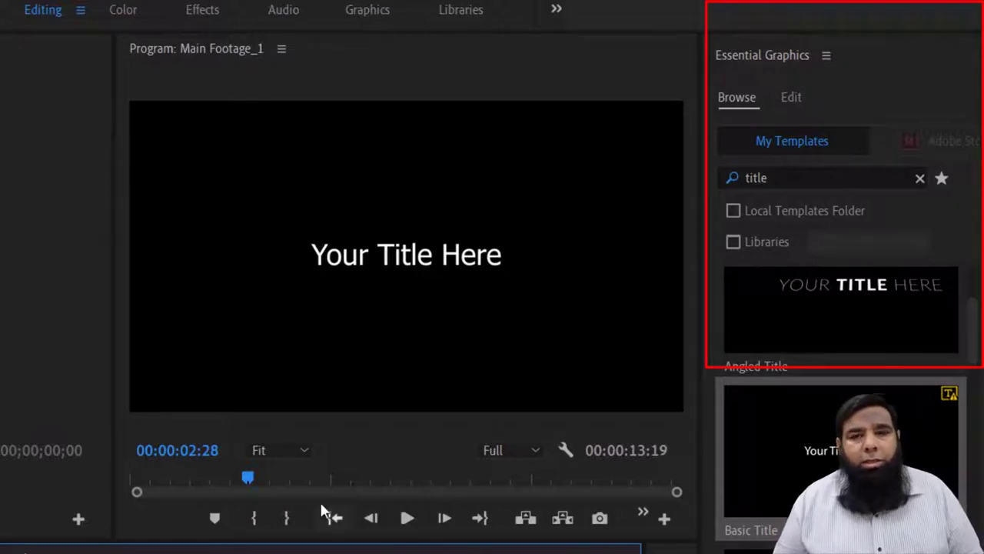
Nudge the placeholder title slightly left and replace its text with 'Video Editing Tutorial'
click(400, 265)
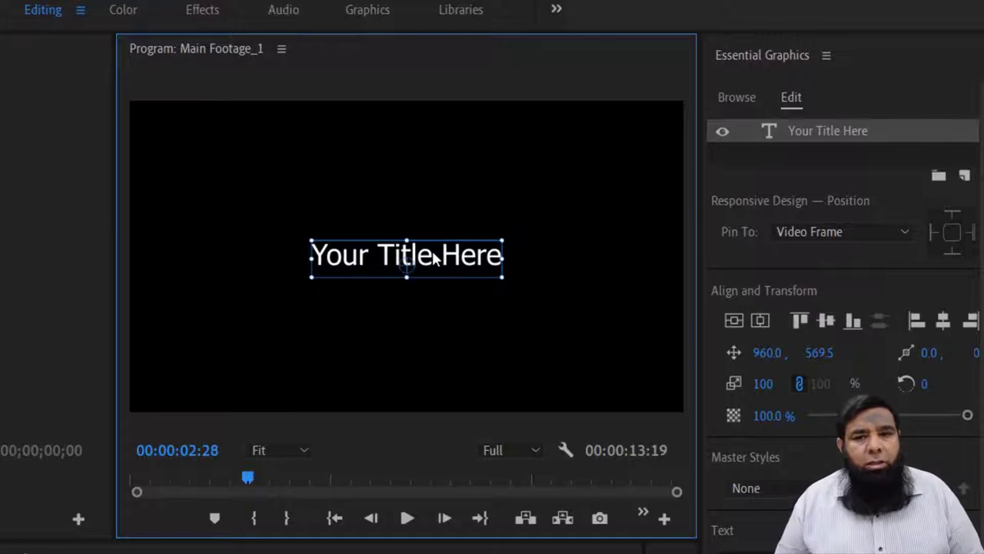
drag(389, 263, 386, 263)
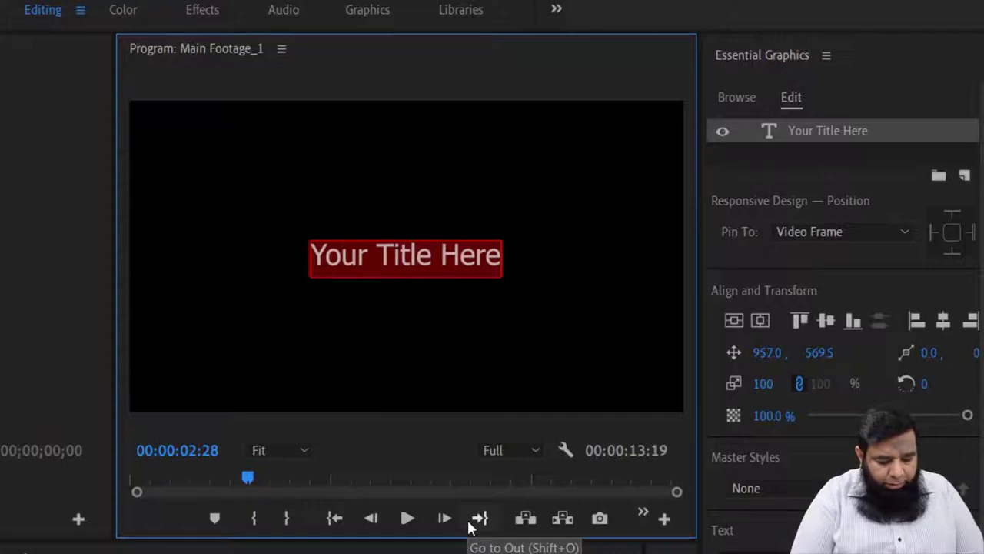
text(Video Editing Tutorial)
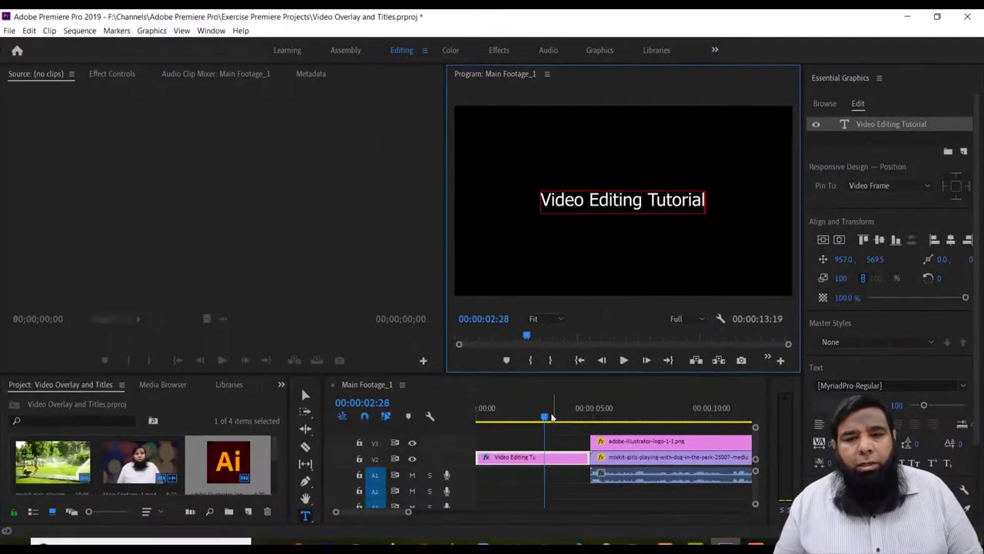
Rewind and play the sequence to review the new title, then deselect it
drag(546, 419, 478, 419)
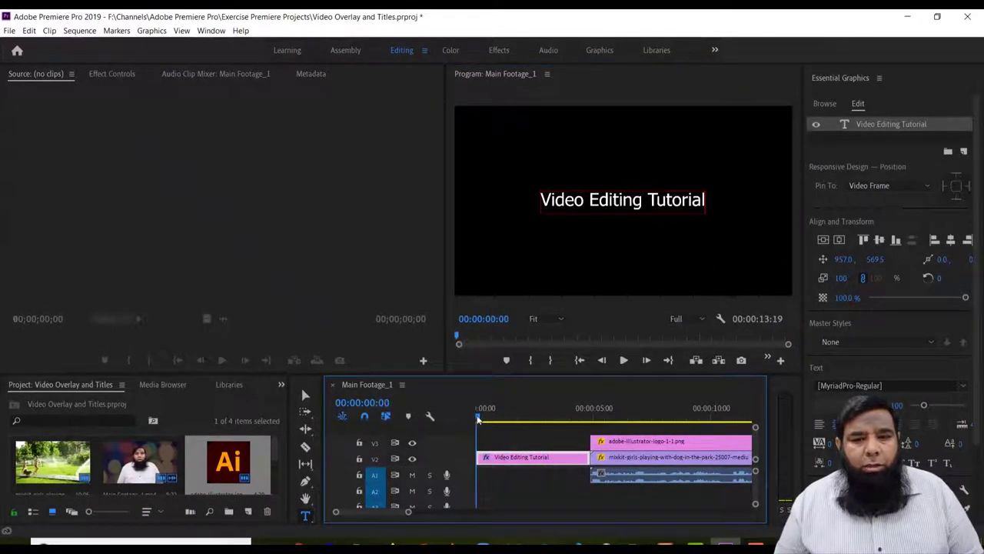
click(623, 359)
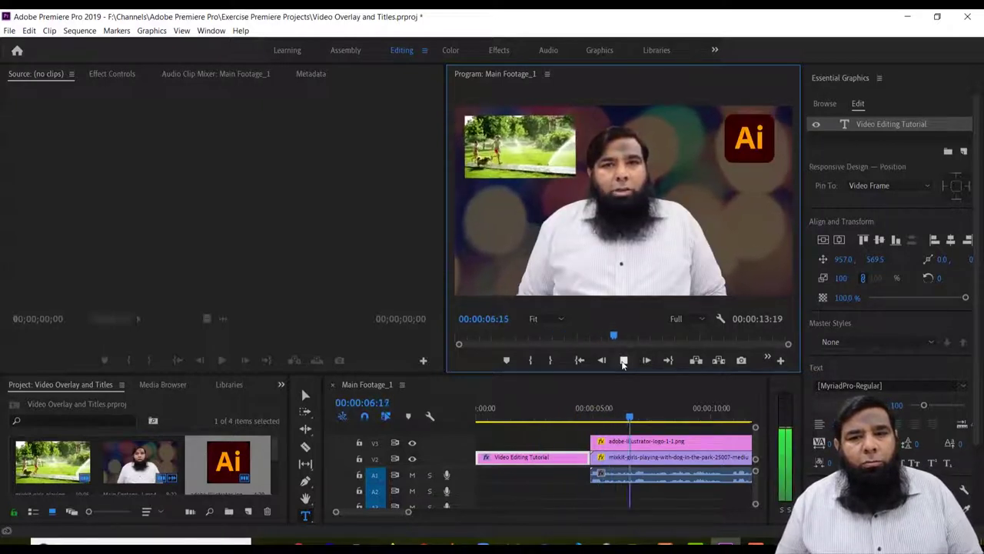
click(623, 360)
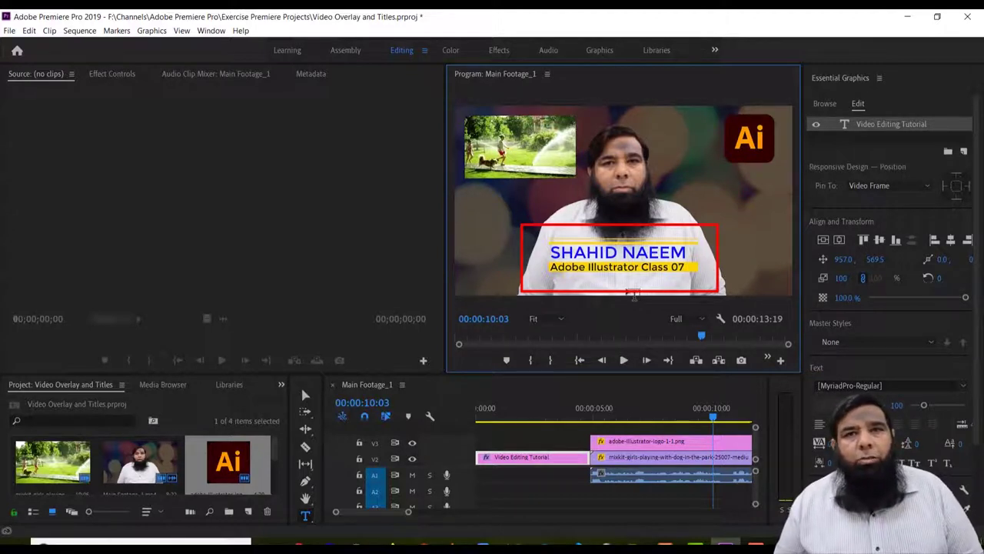
click(632, 294)
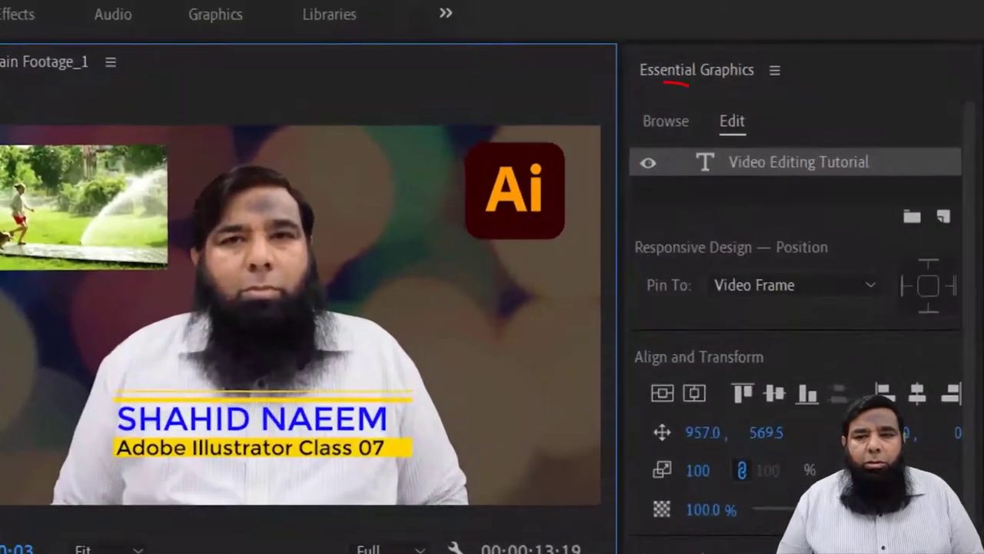
Search templates for 'lower third', place Image Caption on V4 above the logo, and trim its end shorter
click(665, 122)
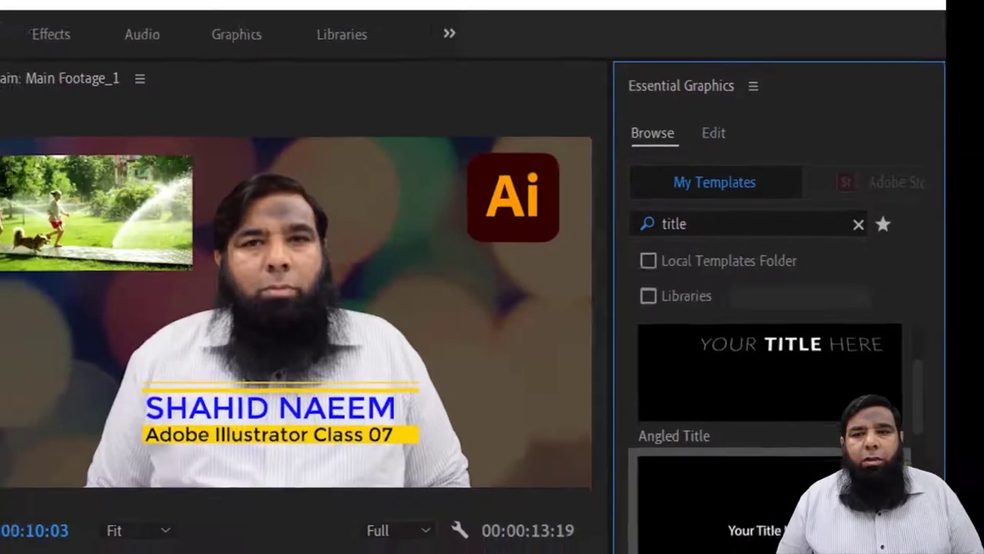
click(768, 226)
double_click(769, 226)
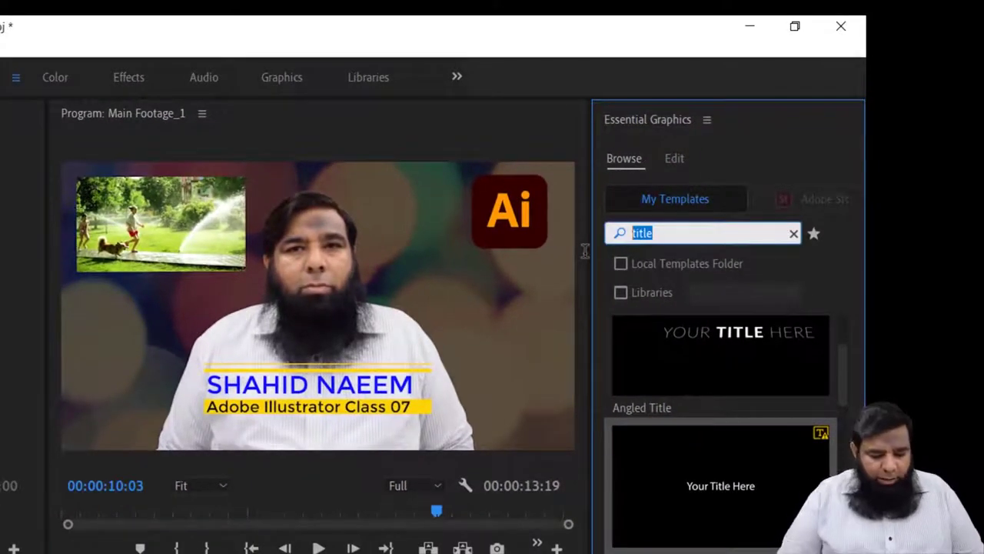
text(lower)
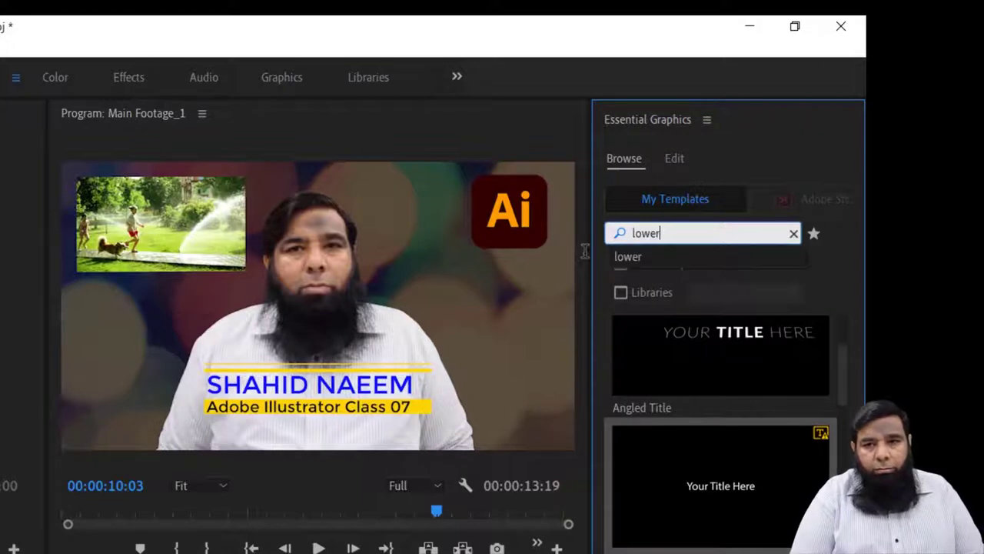
text( third)
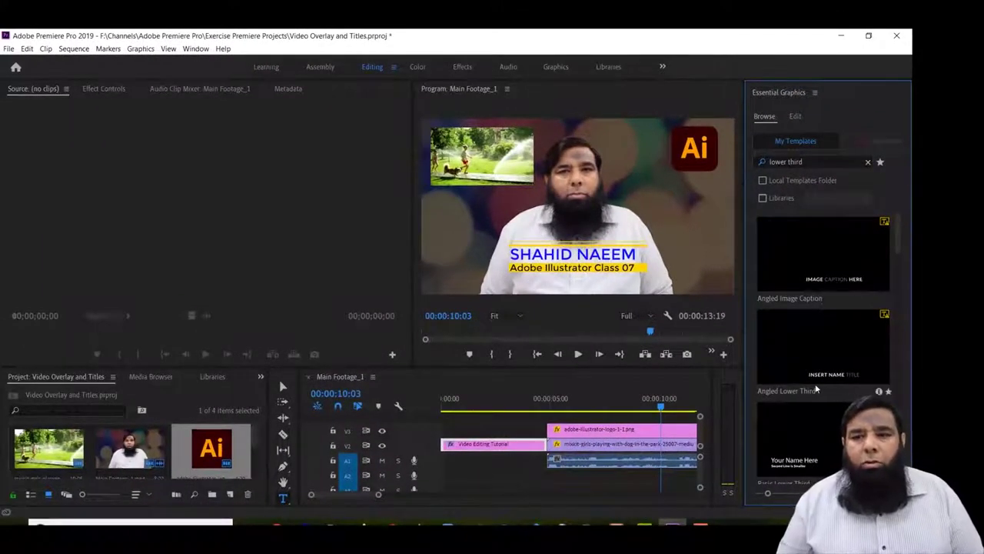
scroll(818, 395, down, 5)
mouse_move(817, 395)
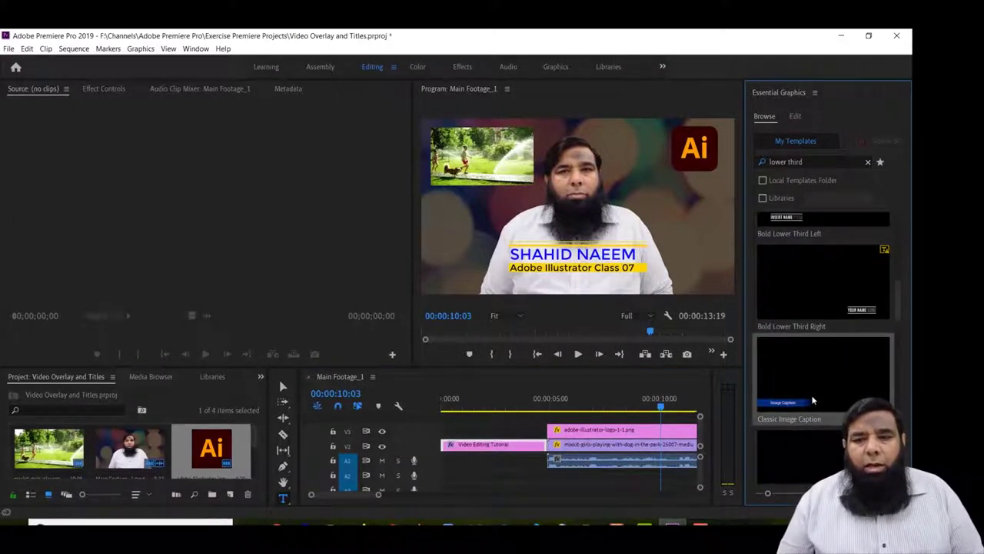
drag(715, 420, 555, 420)
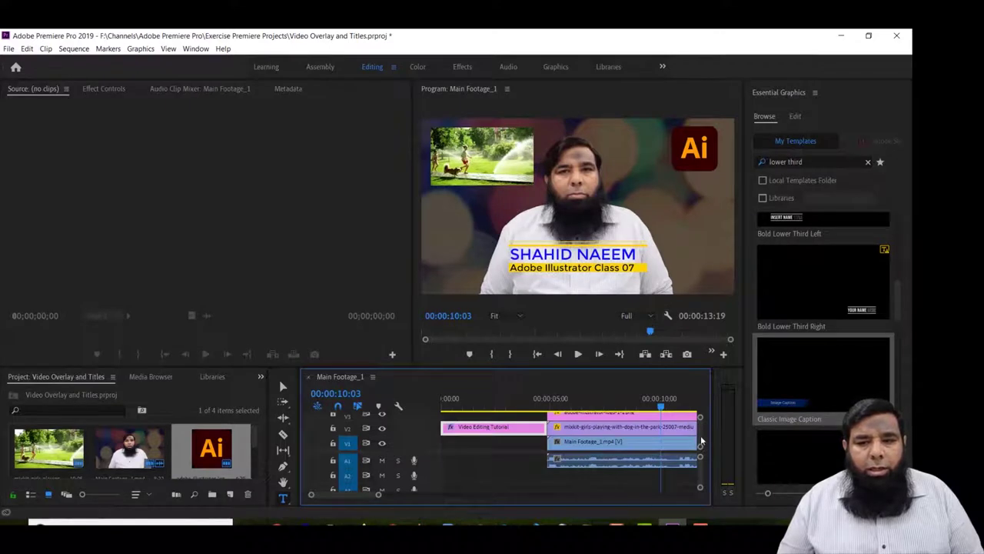
scroll(701, 441, up, 2)
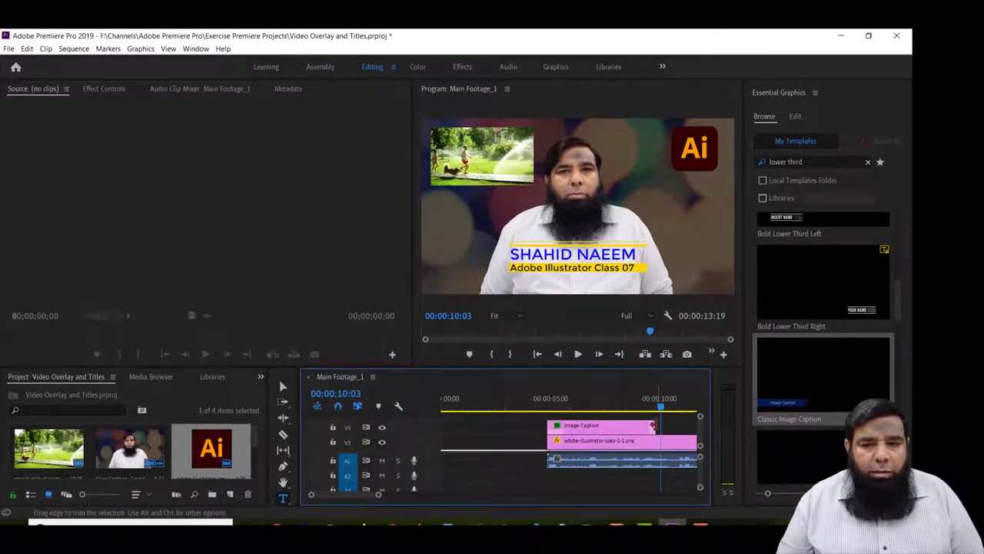
drag(653, 425, 593, 407)
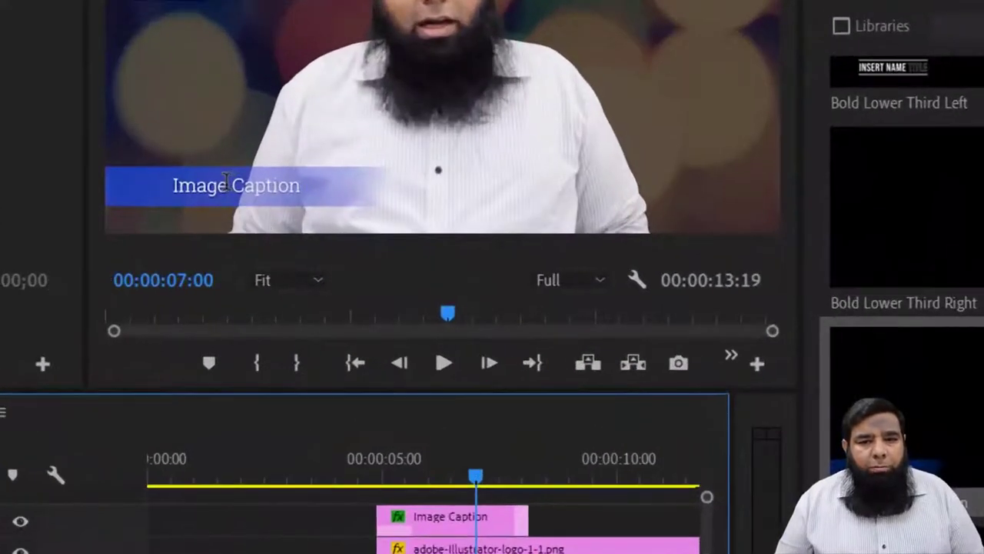
Replace the lower-third caption text with 'Adobe Premiere Pro'
click(226, 180)
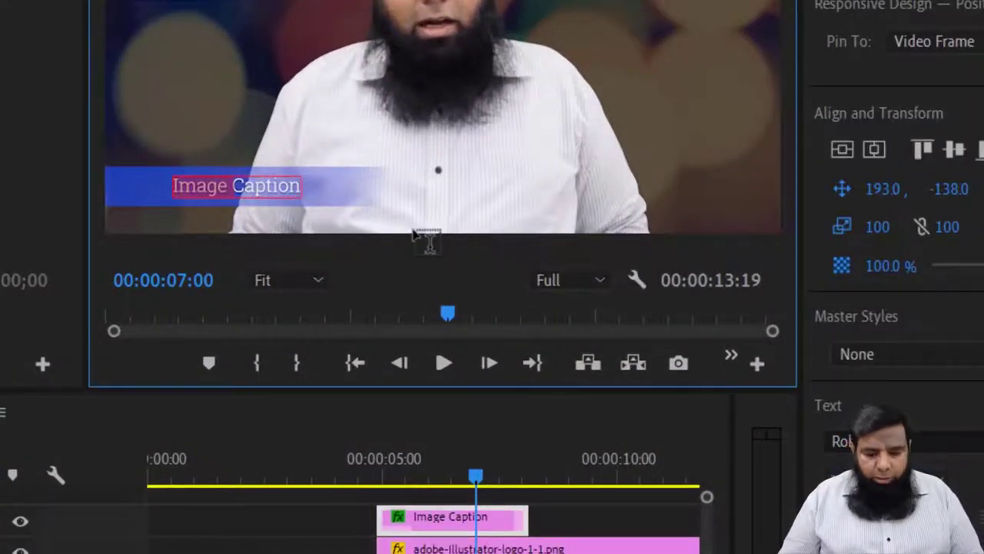
key(Delete)
key(Delete)
key(Delete)
key(Delete)
key(Delete)
key(Delete)
key(Delete)
key(Delete)
key(Delete)
key(Delete)
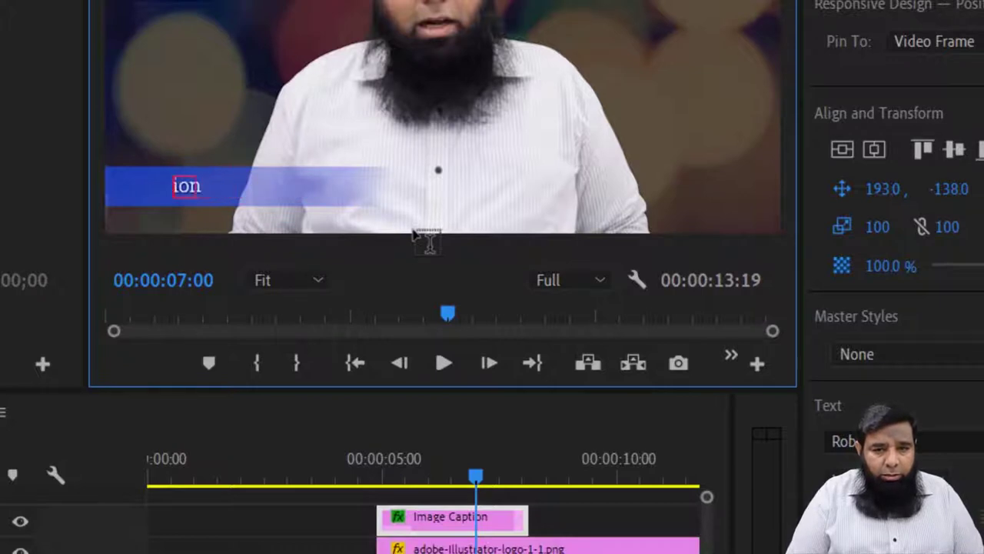
text(Adobe Premiere Pro)
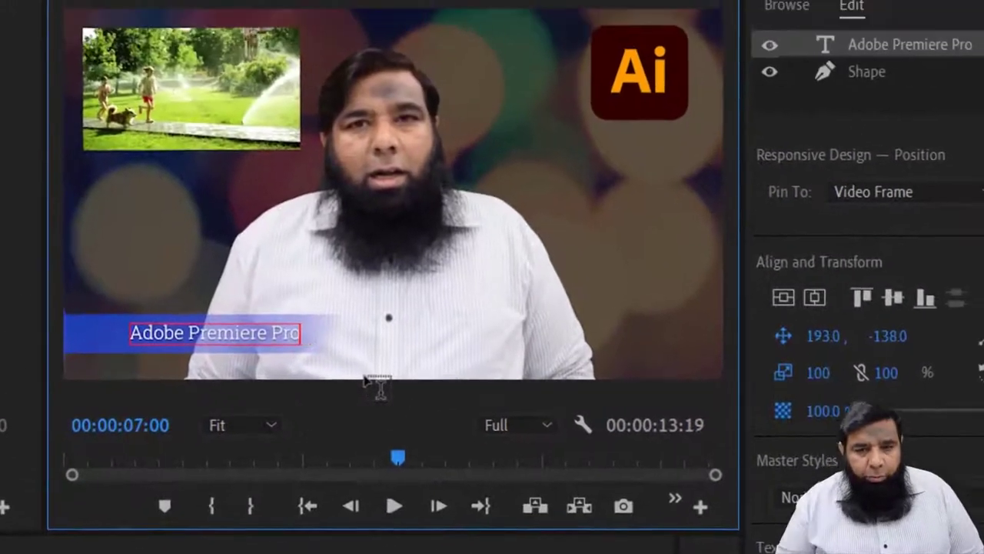
Rewind and play the sequence to review the caption, then return to the lower-third templates
key(j)
key(j)
key(j)
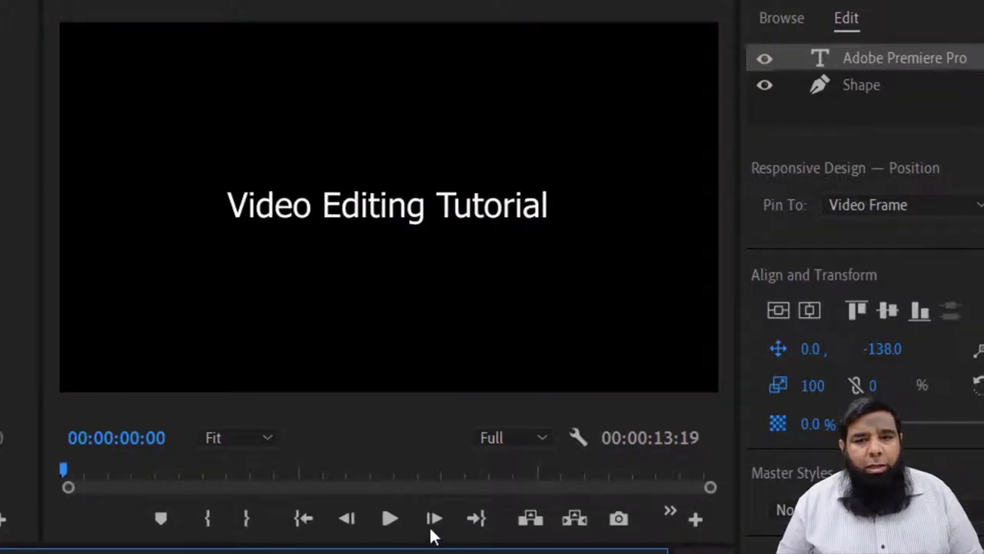
click(389, 519)
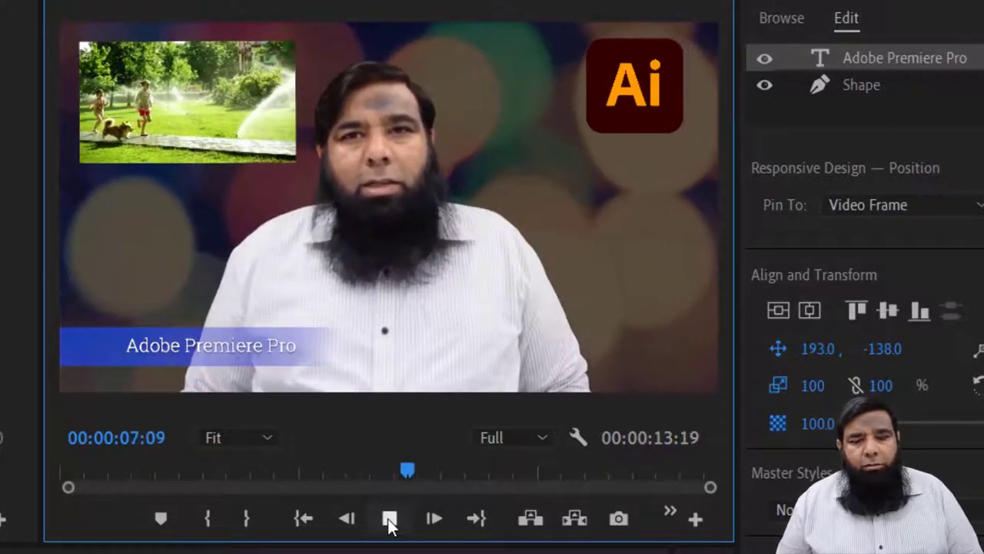
click(389, 519)
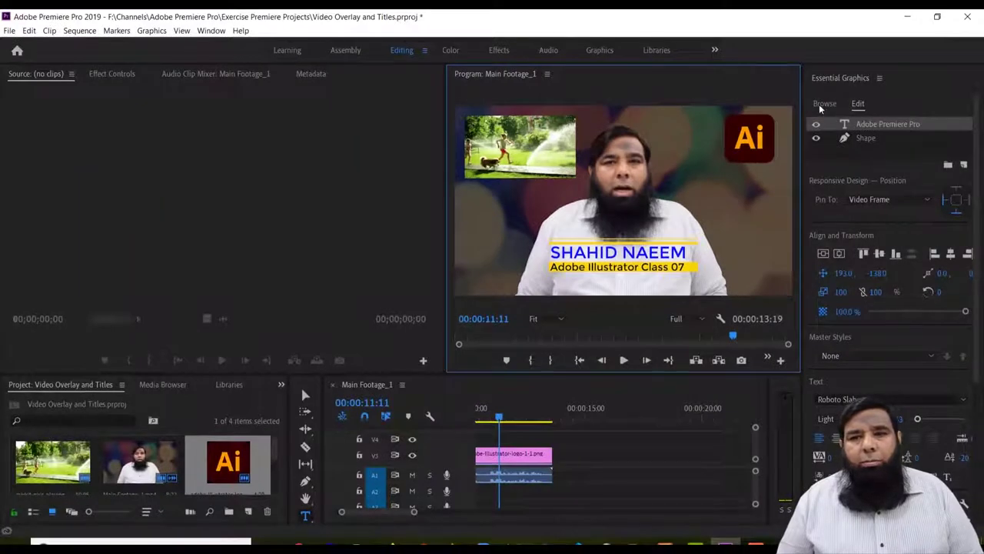
click(821, 104)
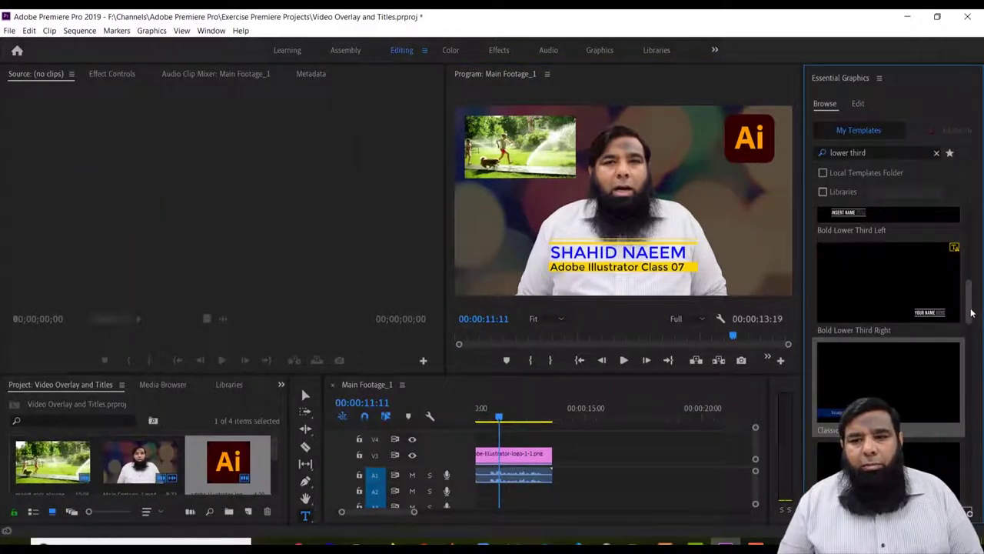
Go to 00:00:06:25 and select the Adobe Premiere Pro caption's text layer in Essential Graphics
drag(970, 313, 971, 219)
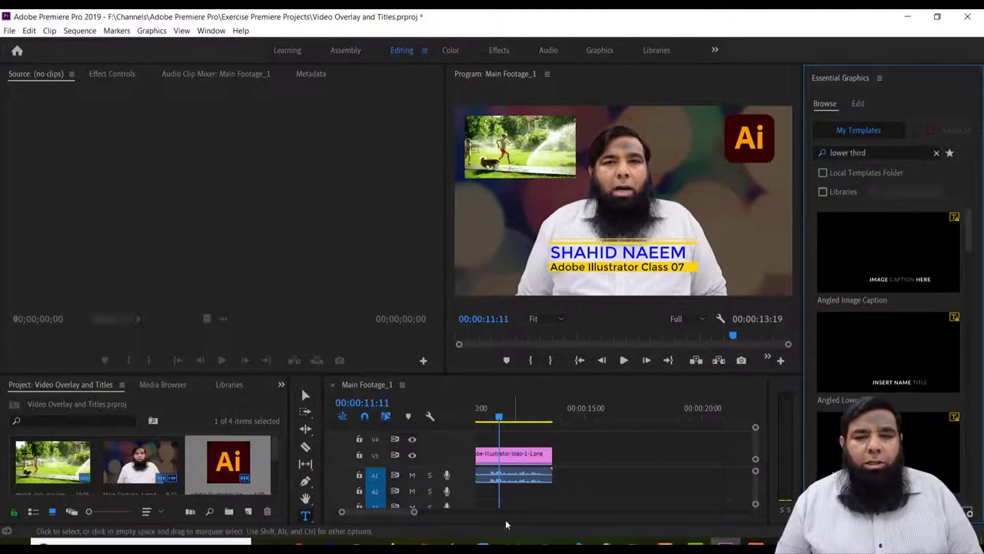
drag(400, 513, 381, 513)
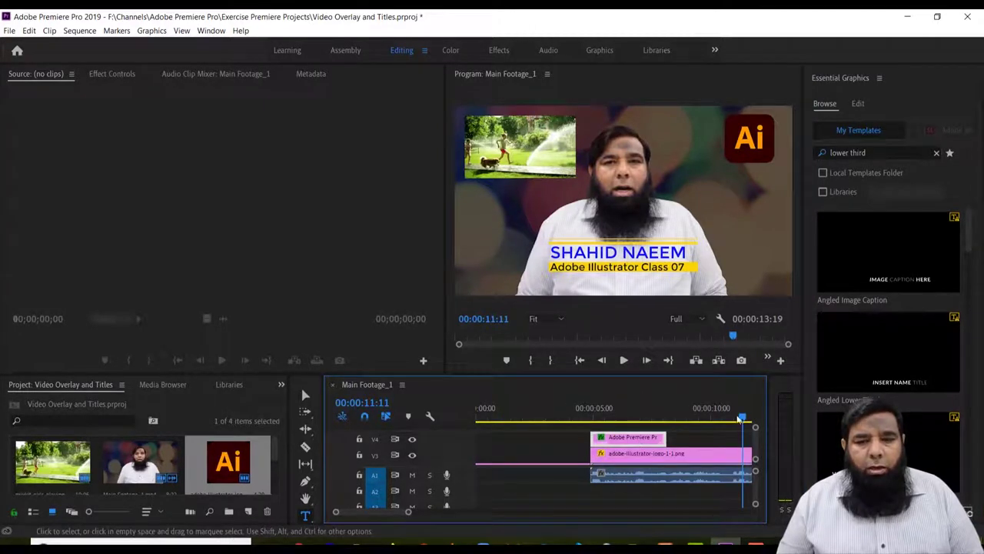
drag(744, 417, 636, 417)
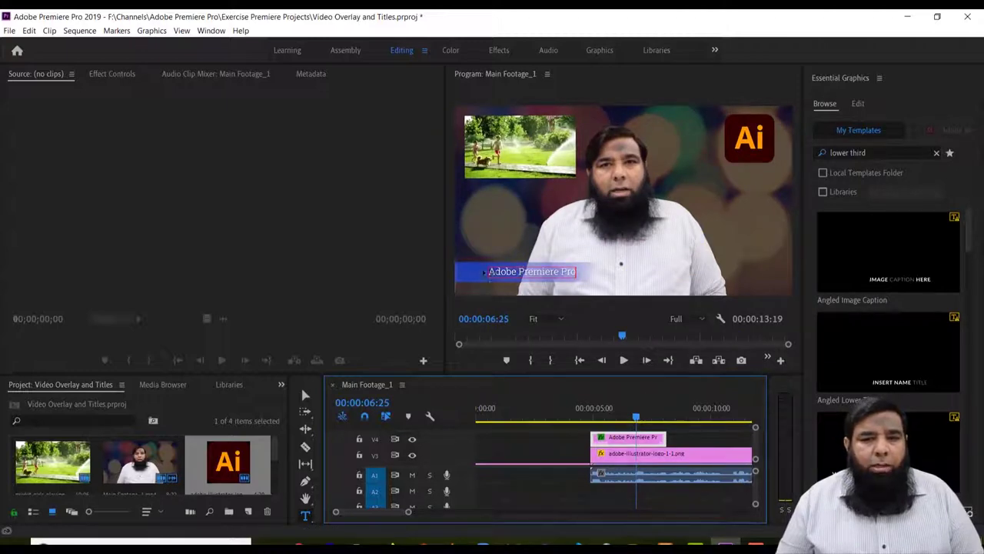
click(496, 282)
click(884, 124)
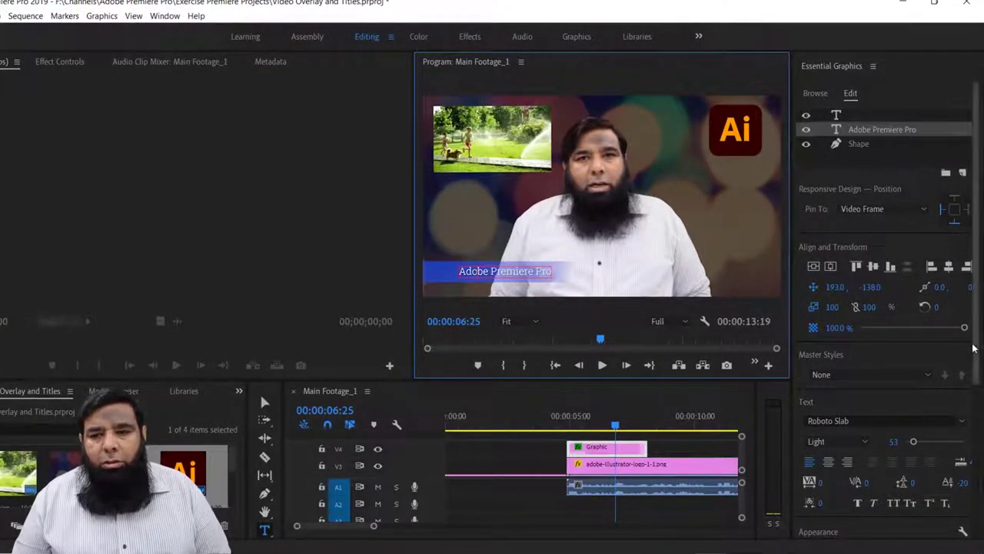
Change the Adobe Premiere Pro caption text's fill colour to red (EE1717)
scroll(888, 307, down, 3)
scroll(913, 385, down, 3)
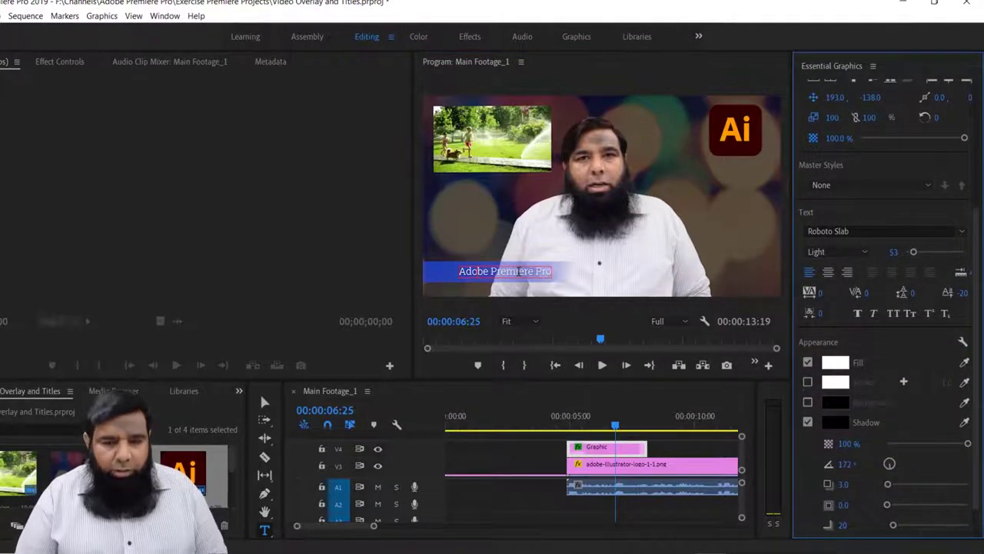
click(517, 271)
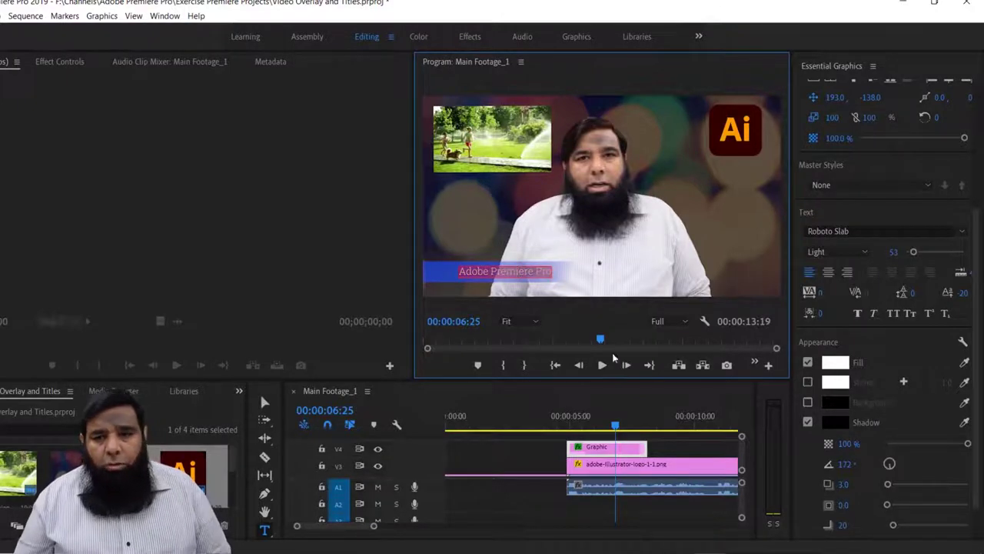
click(842, 366)
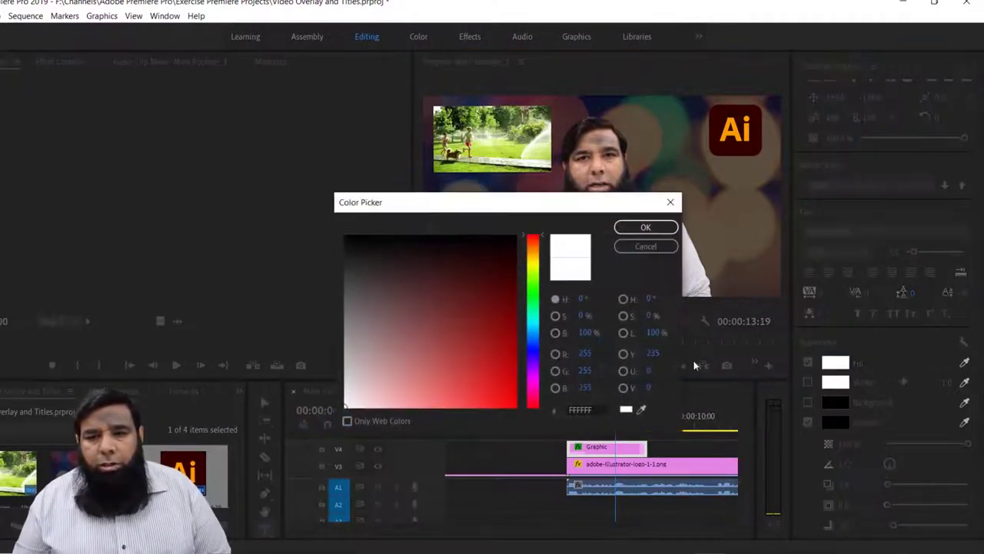
click(500, 396)
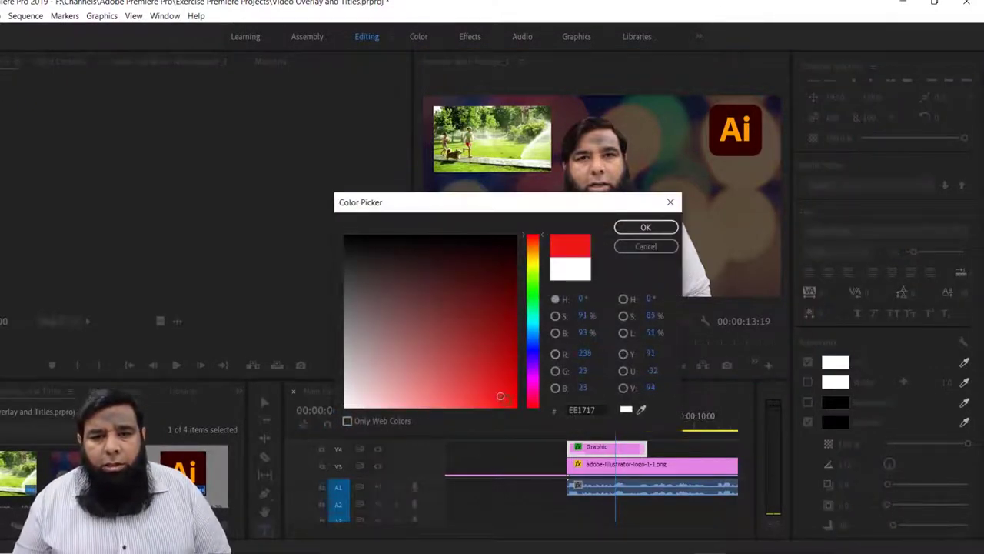
click(645, 227)
click(452, 304)
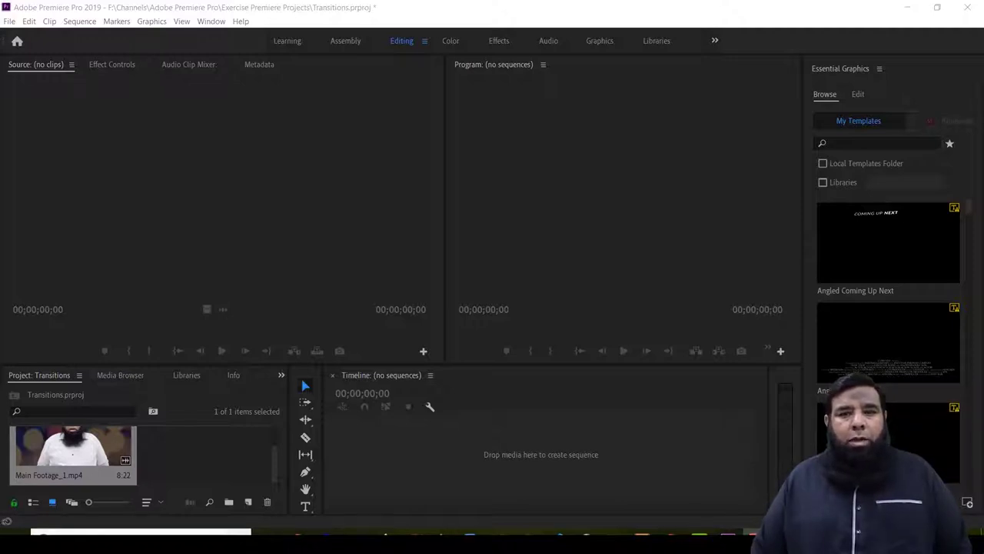
Create a Main Footage_1 sequence from Main Footage_1.mp4 and play it to 00:00:05:21
click(90, 453)
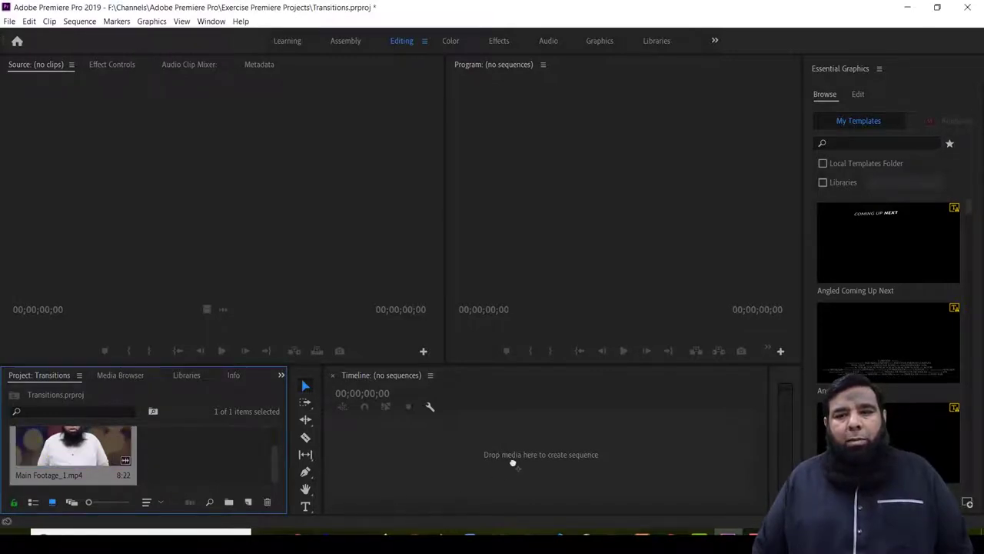
drag(514, 455, 483, 476)
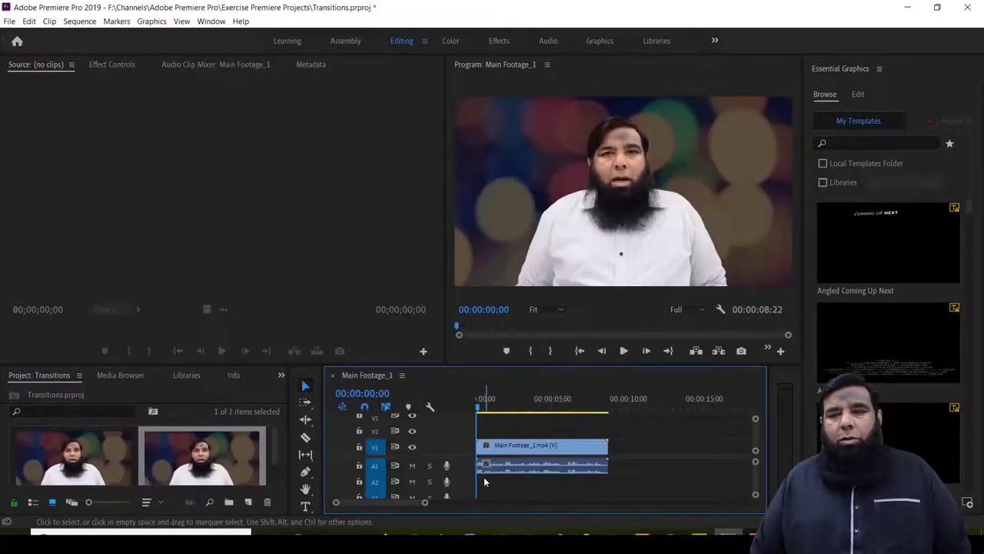
click(624, 350)
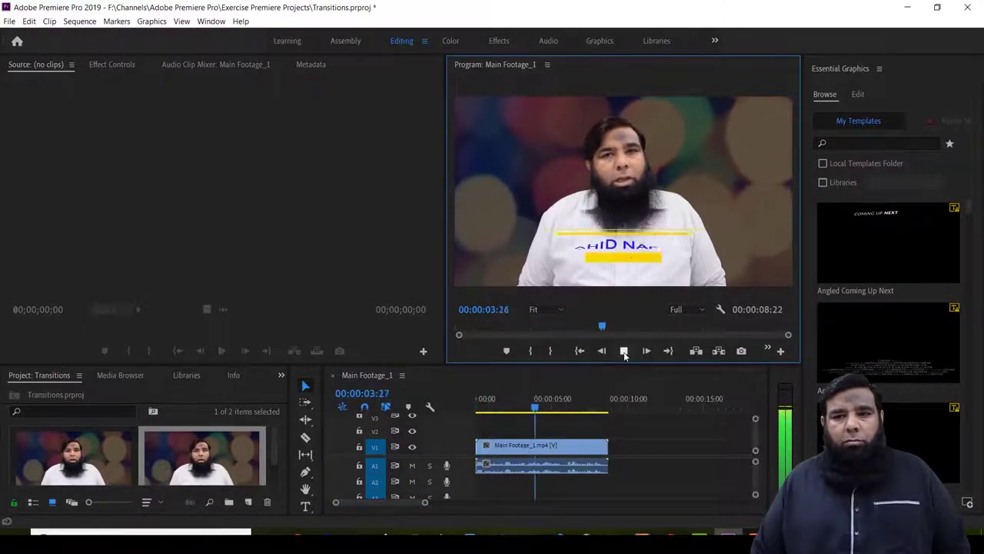
click(624, 351)
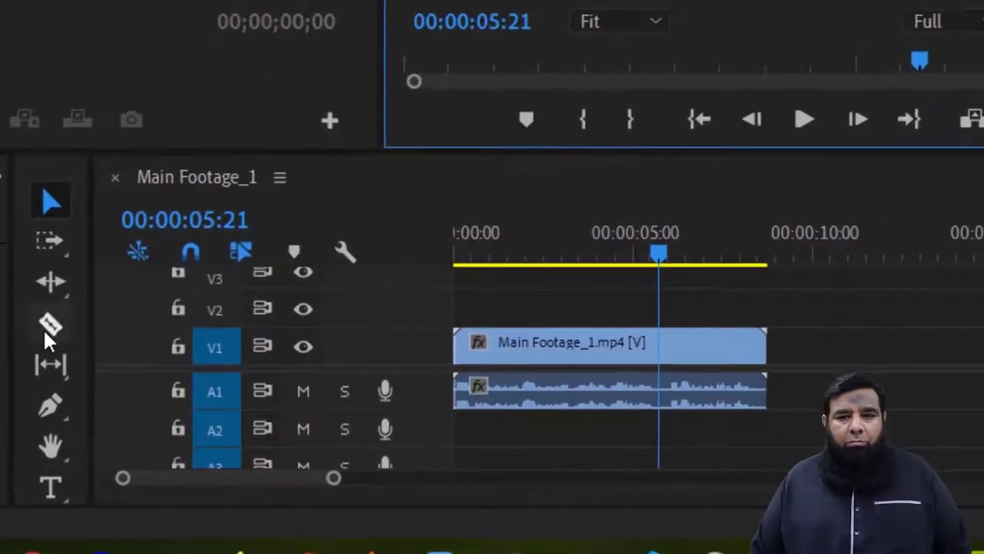
Razor the clip at two points, delete the middle piece and ripple-delete the gap
click(177, 379)
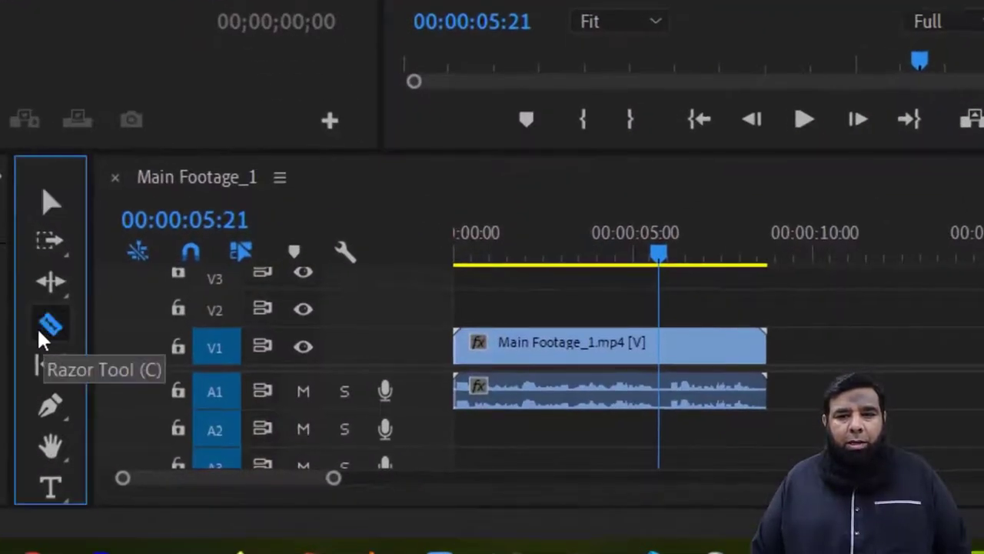
click(669, 382)
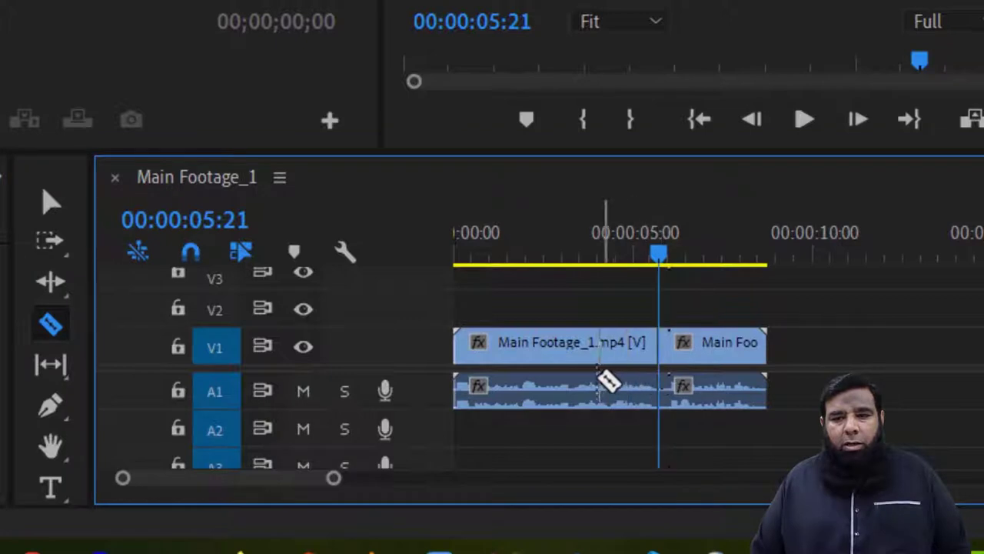
click(570, 385)
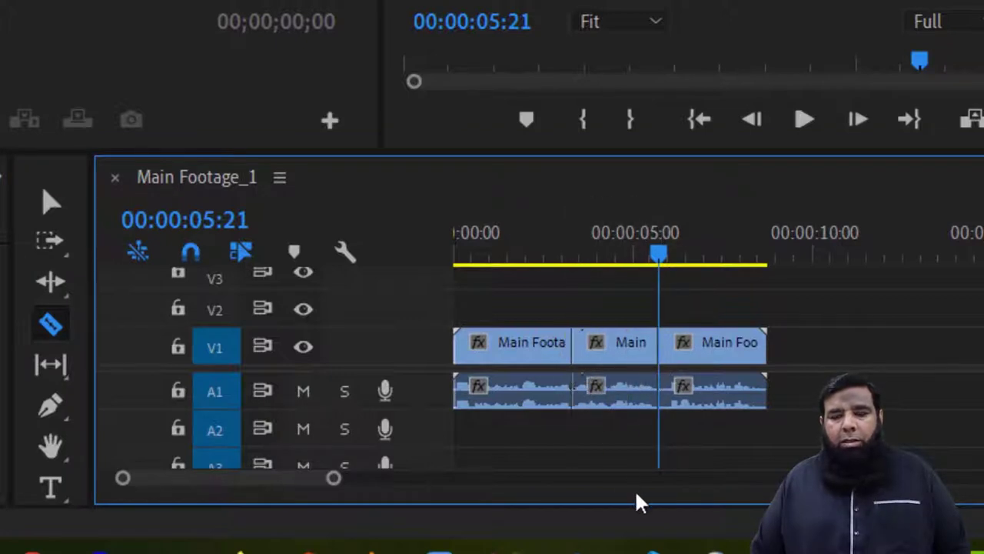
click(51, 201)
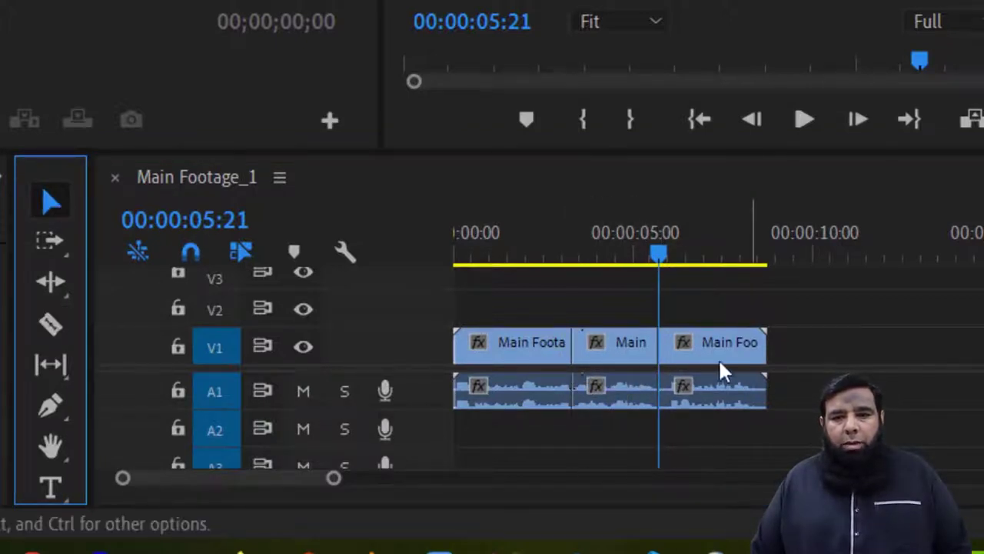
click(631, 321)
drag(632, 322, 627, 429)
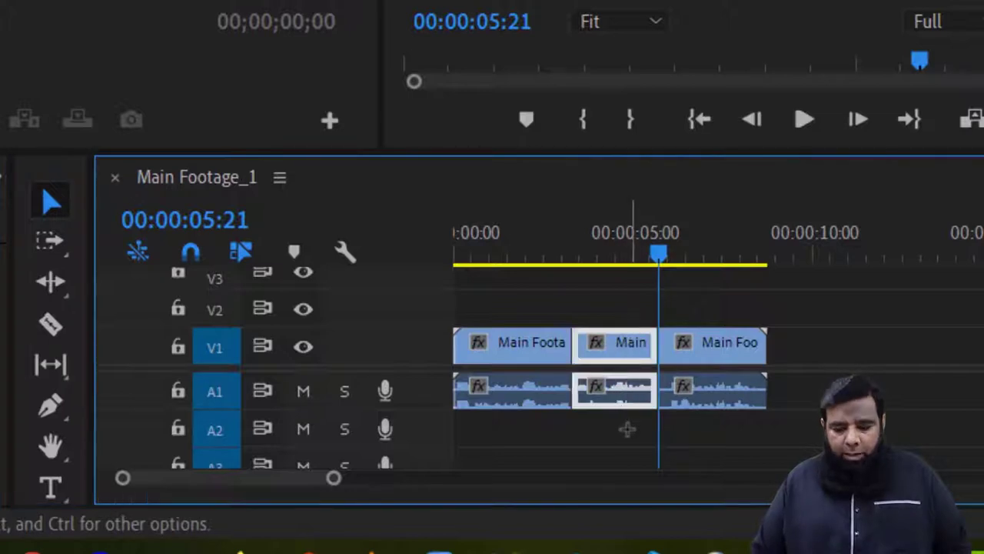
key(Delete)
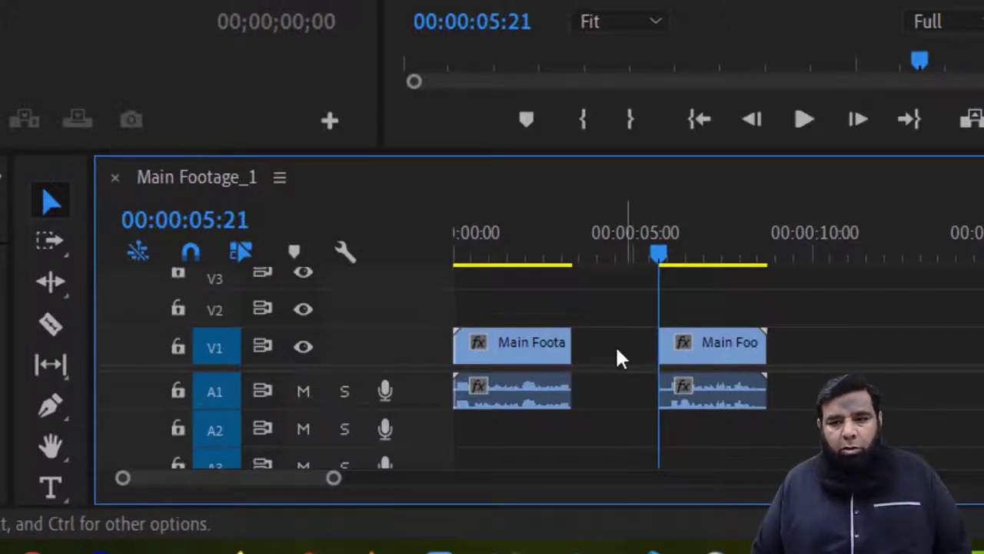
click(615, 355)
key(Delete)
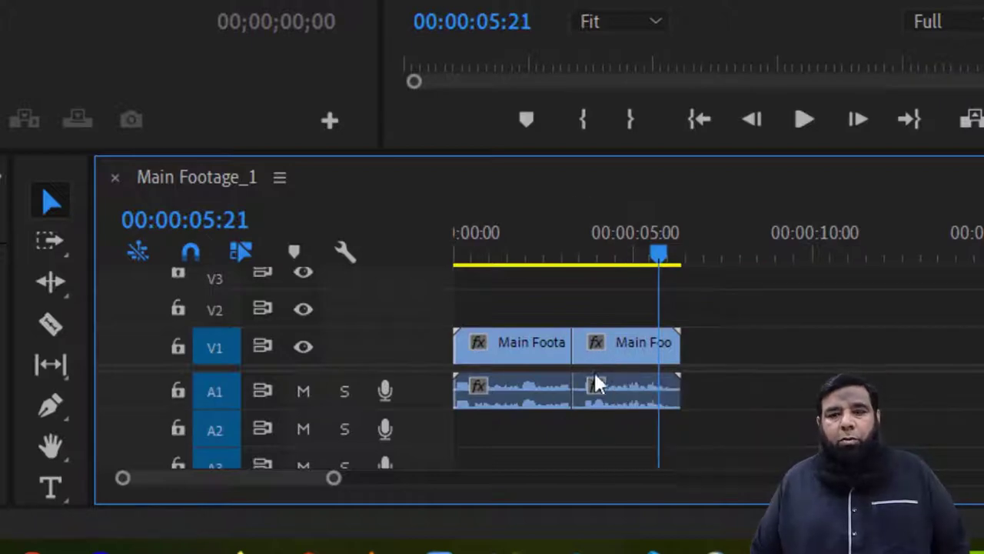
Play the trimmed sequence from the start, stopping at 00:00:04:22
drag(659, 254, 574, 259)
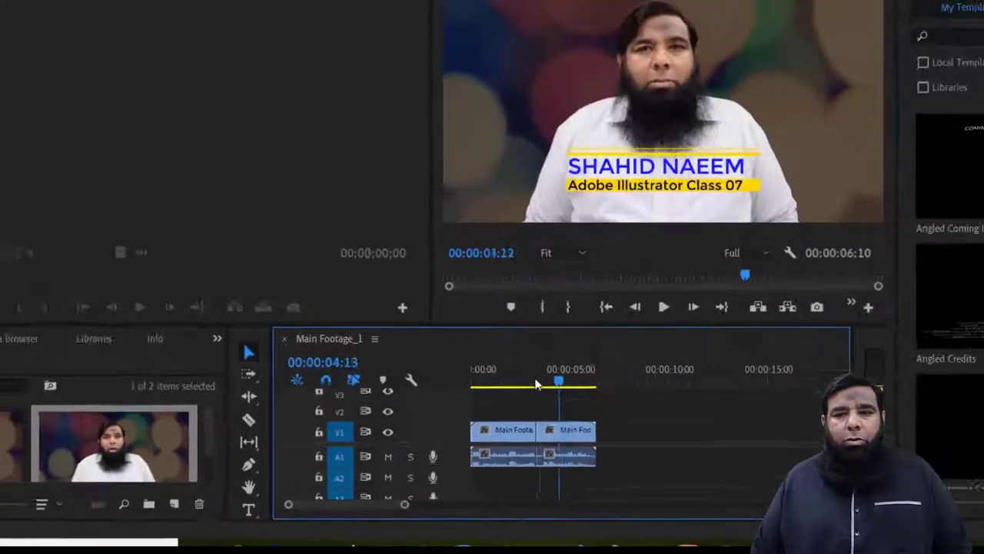
drag(536, 384, 475, 383)
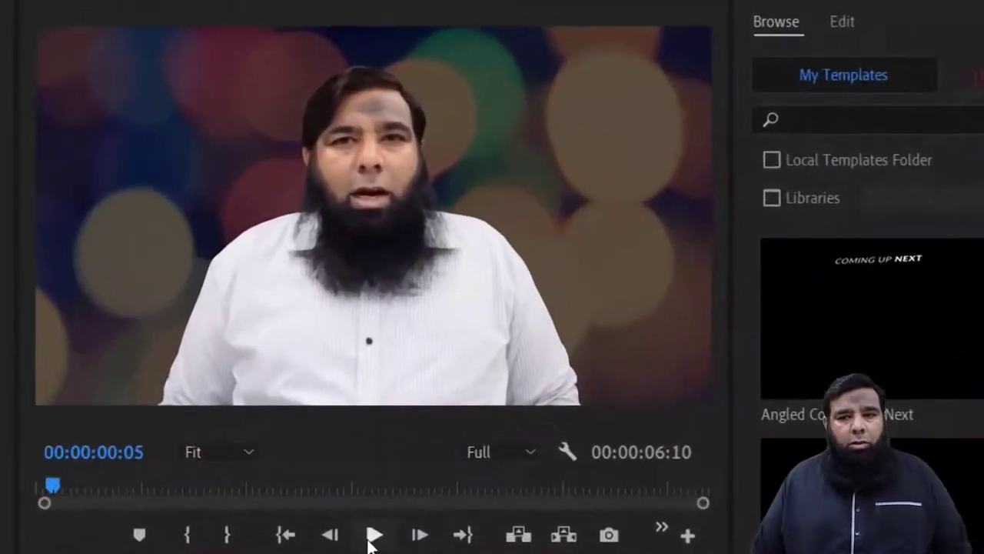
click(372, 535)
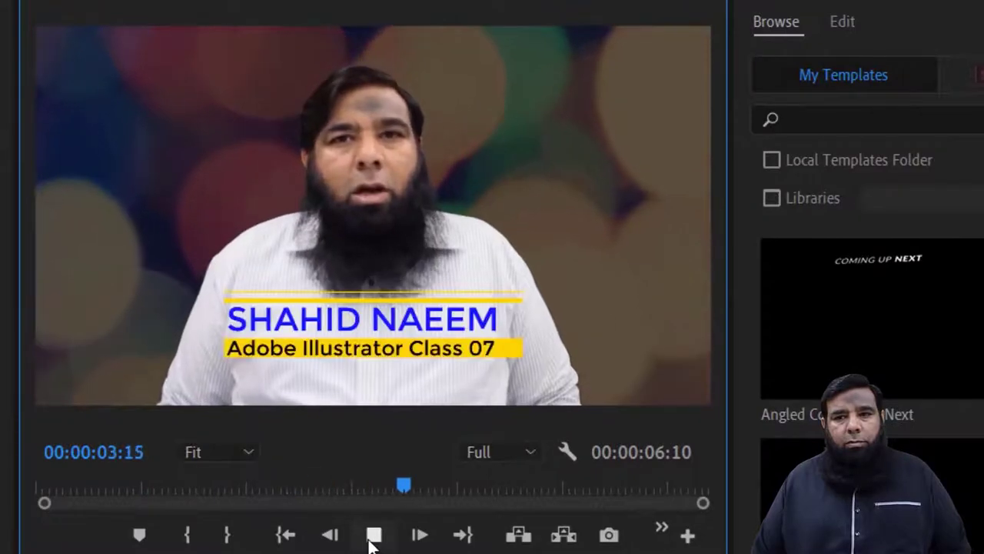
click(373, 536)
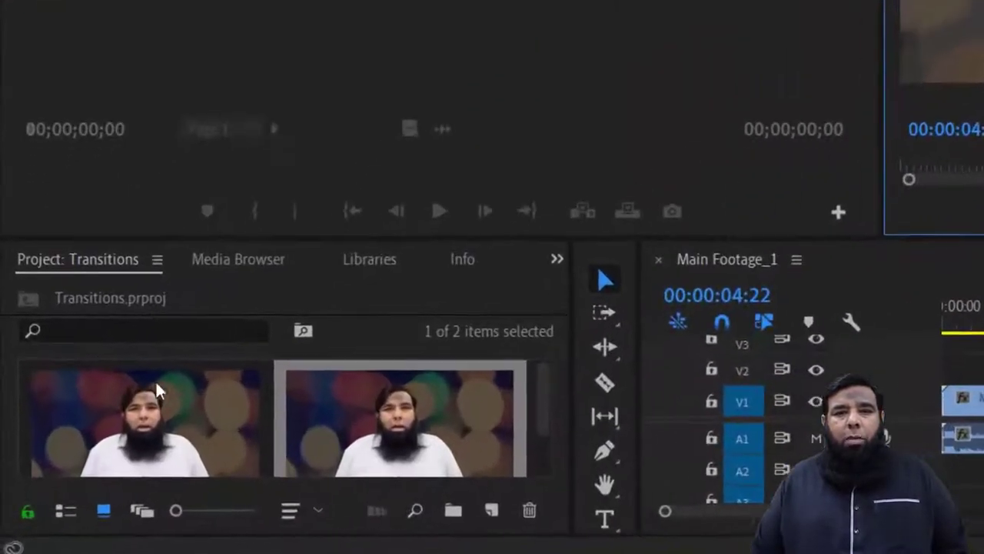
Open the Effects panel from the panel group's hidden-panel list
click(561, 257)
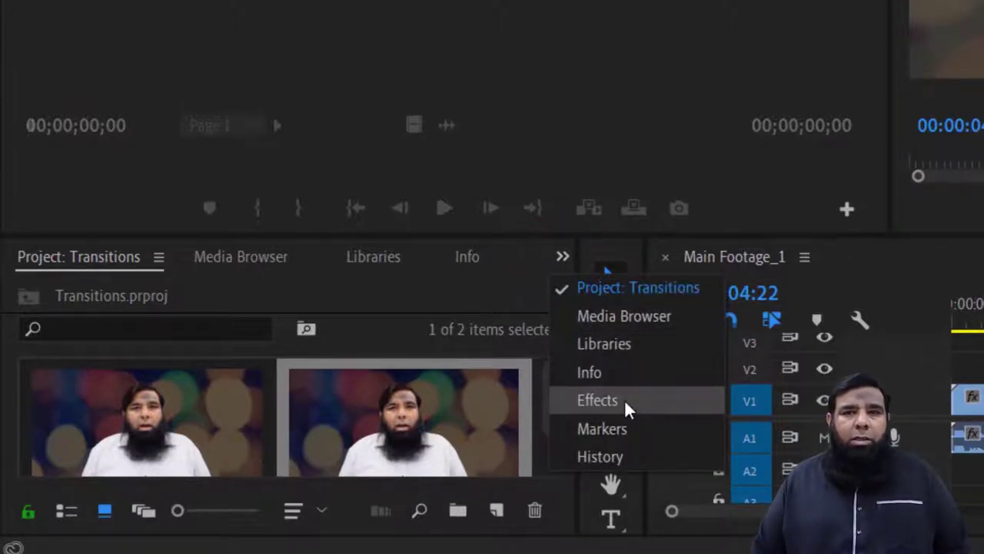
click(412, 44)
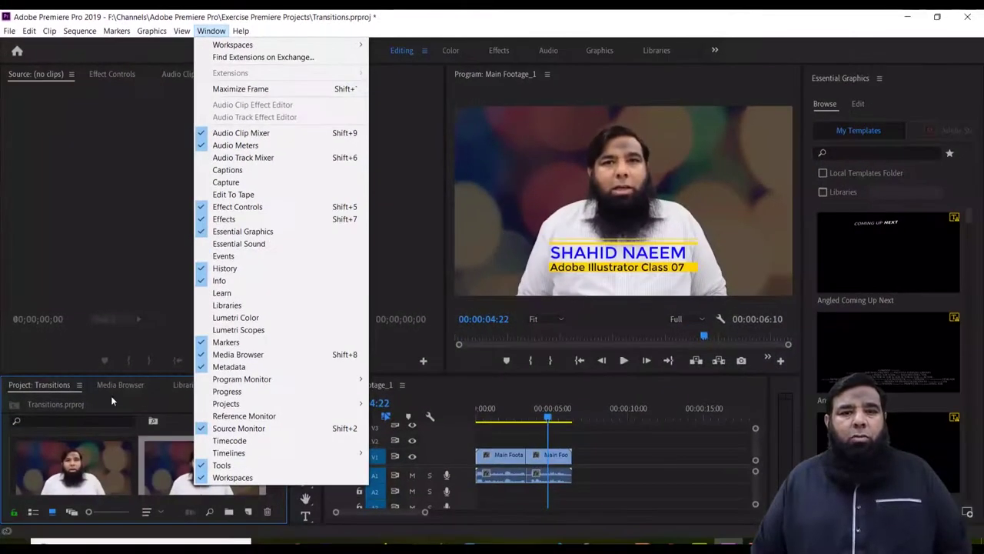
click(143, 393)
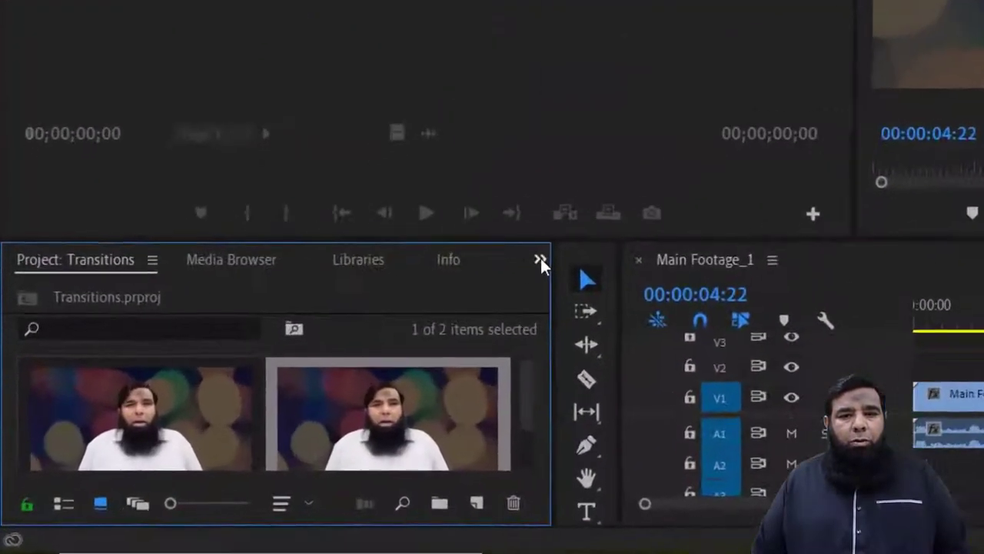
click(278, 384)
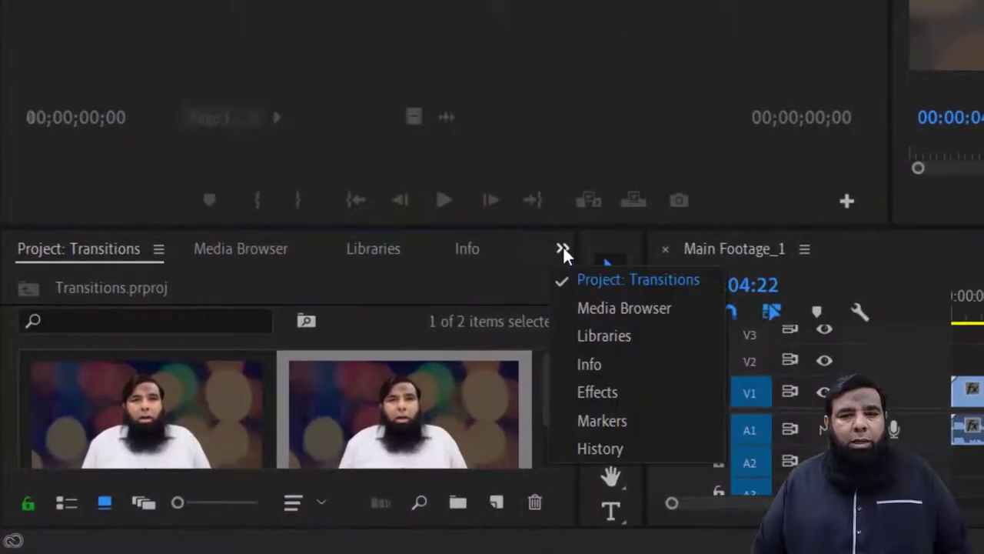
click(617, 392)
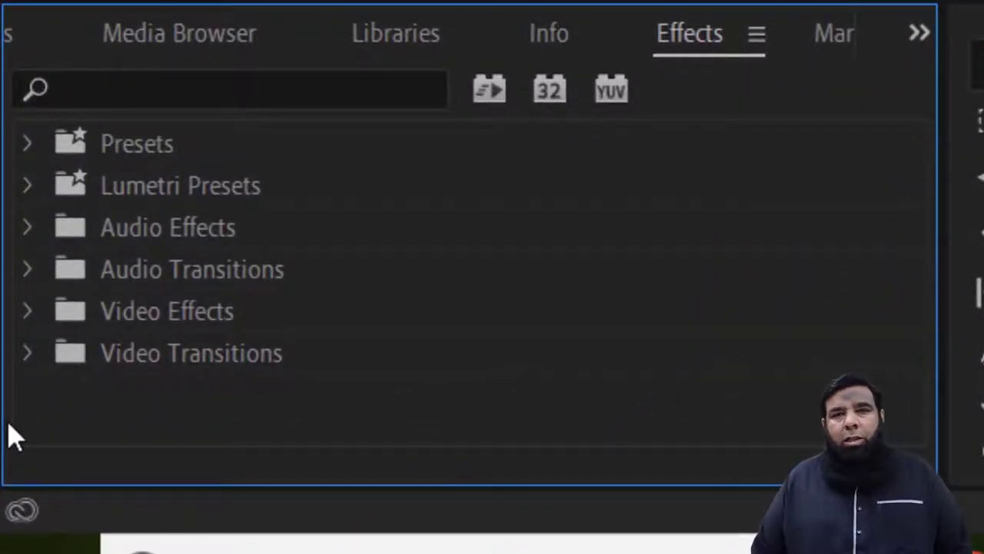
Search the effects for 'cross di' and select the Cross Dissolve transition
click(29, 354)
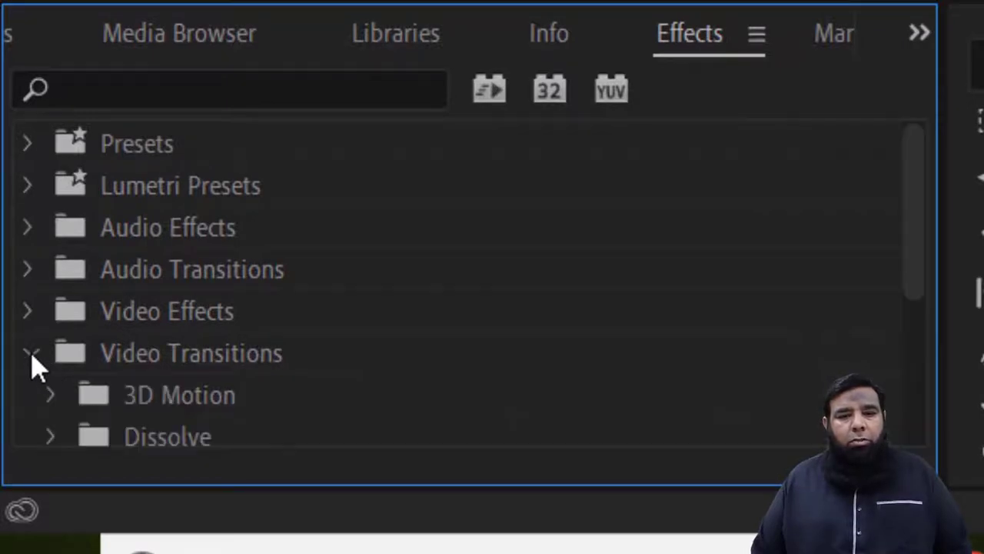
scroll(407, 342, down, 5)
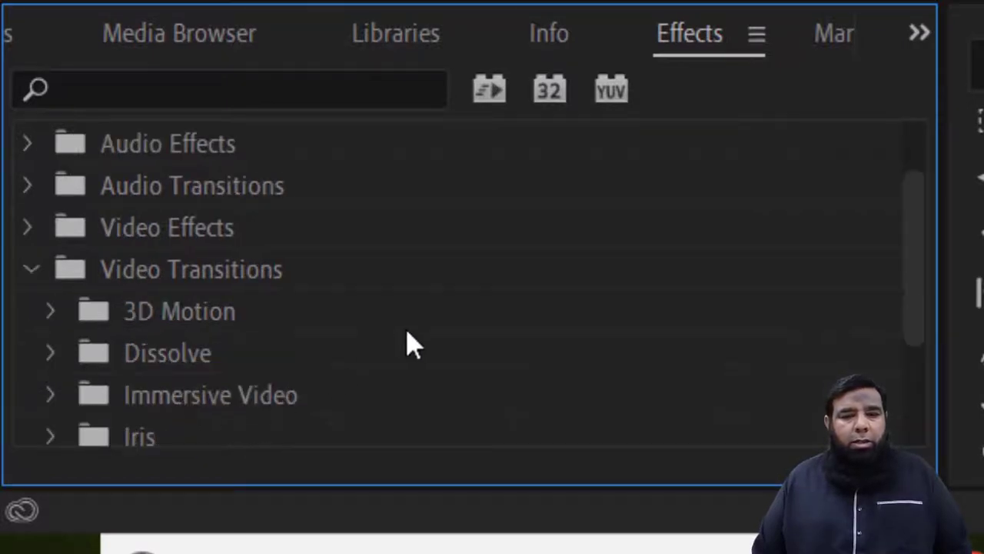
scroll(408, 342, up, 5)
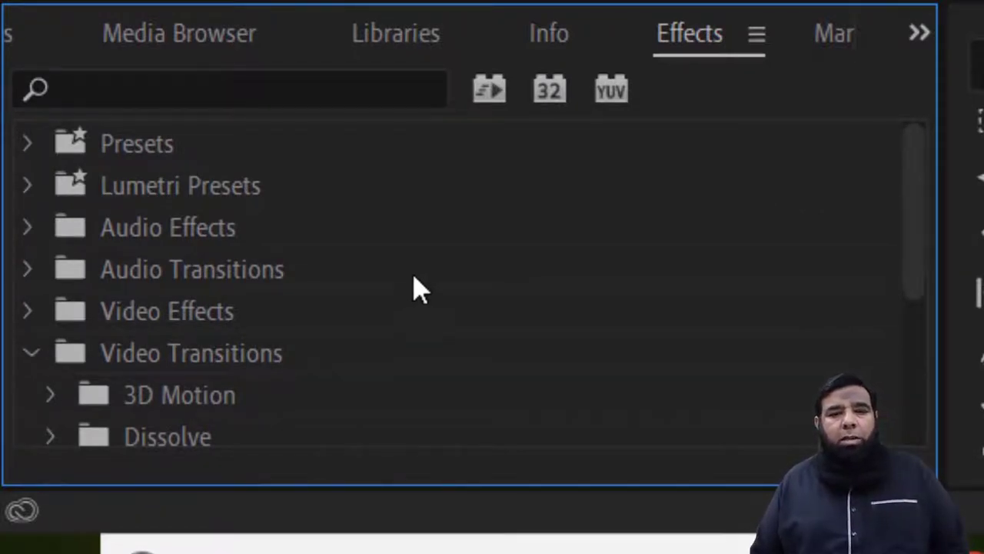
click(379, 86)
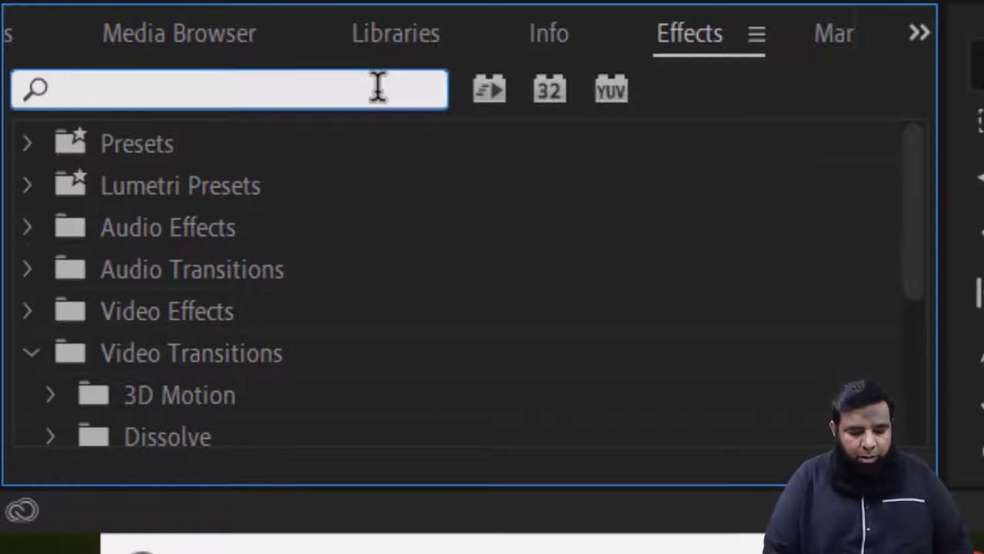
text(cross)
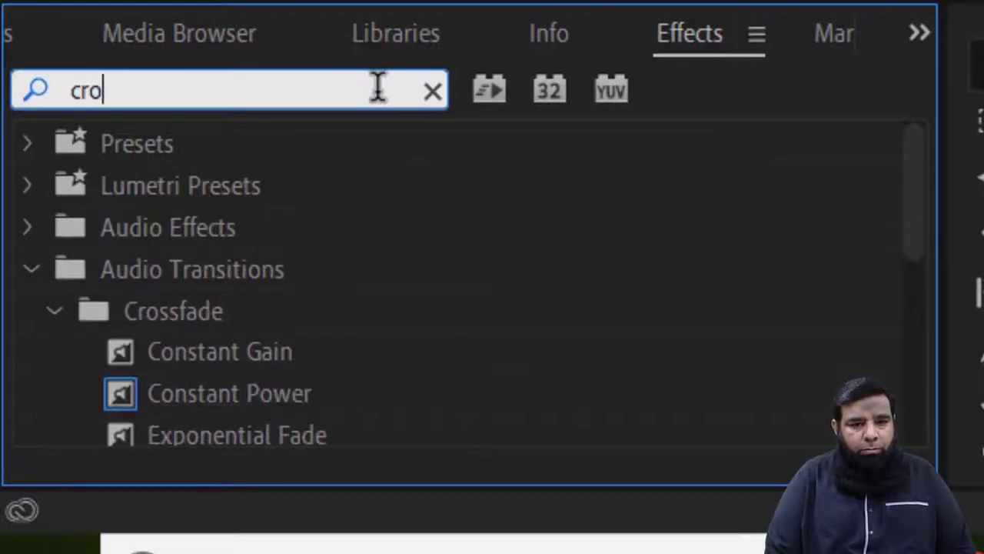
text( di)
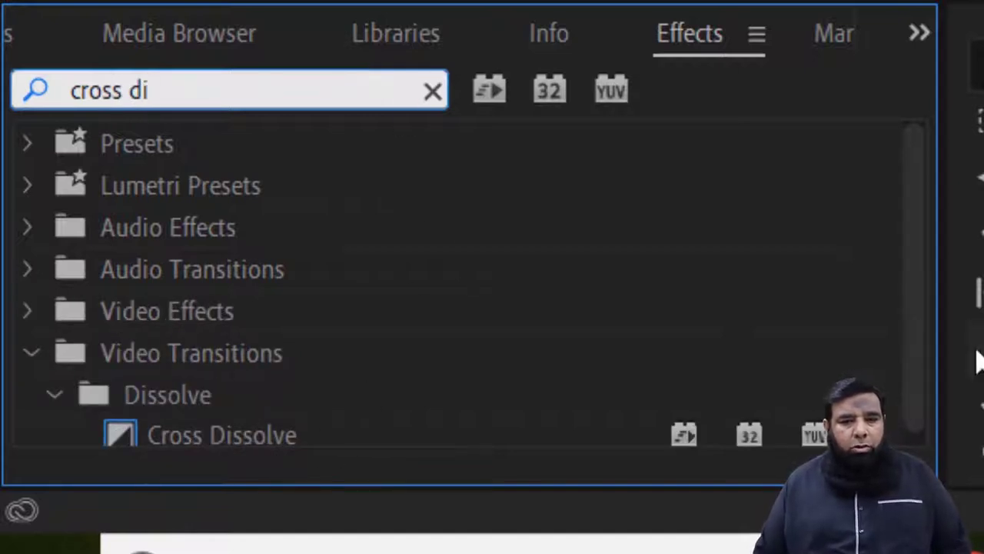
drag(925, 340, 927, 369)
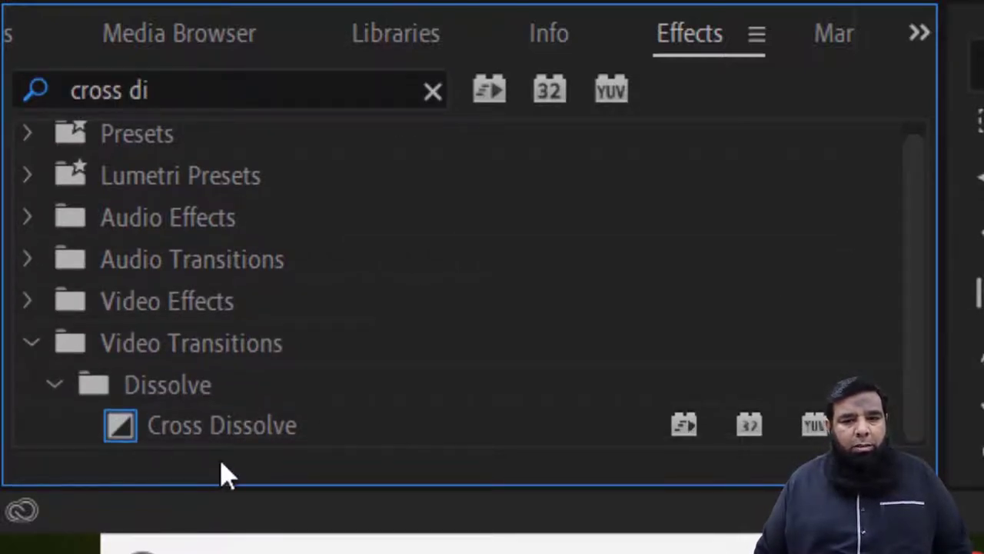
click(234, 424)
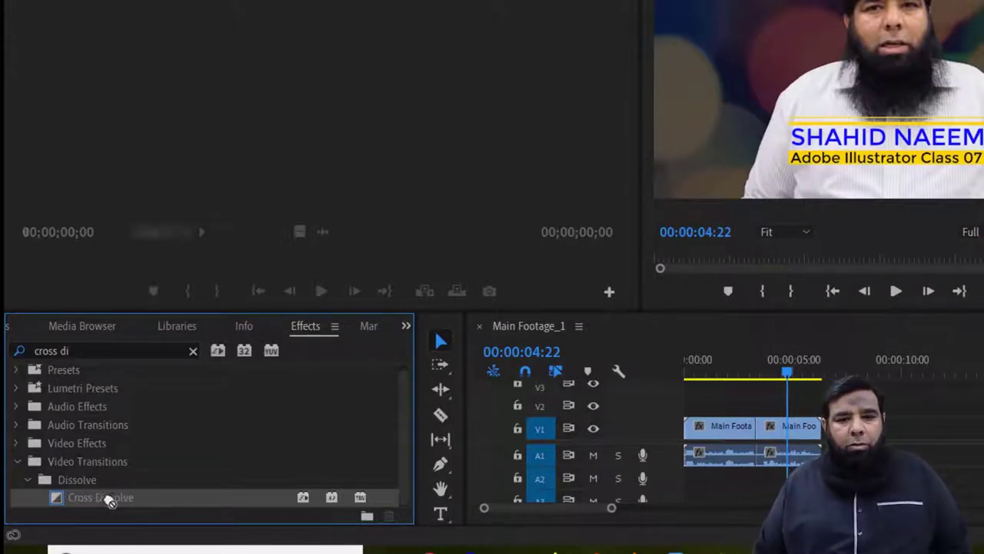
Add Cross Dissolve at the cut between the two clips and enlarge the V1 track
drag(107, 500, 706, 457)
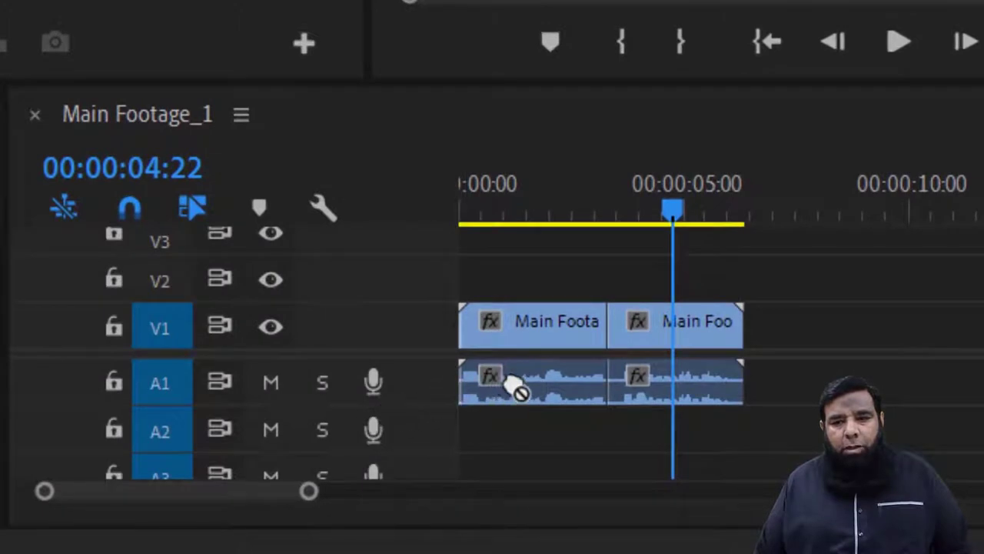
drag(513, 388, 612, 342)
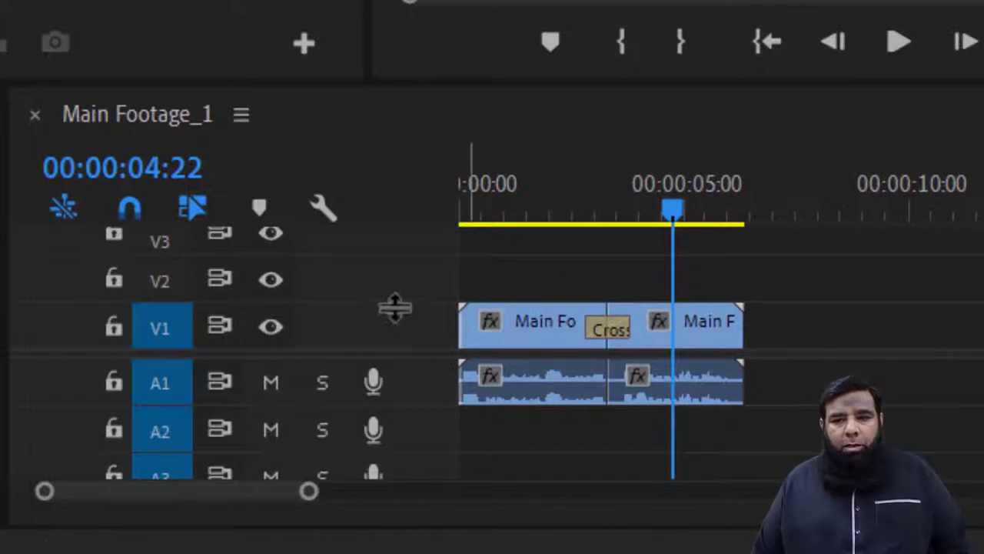
drag(395, 308, 391, 278)
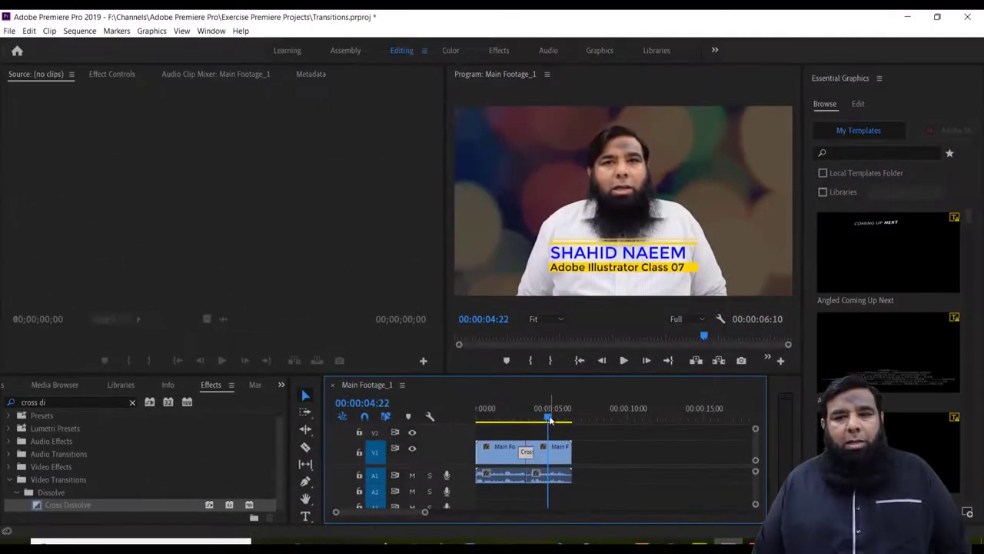
Play the sequence from 00:00:01:14 to preview the dissolve, then stop
drag(549, 419, 499, 419)
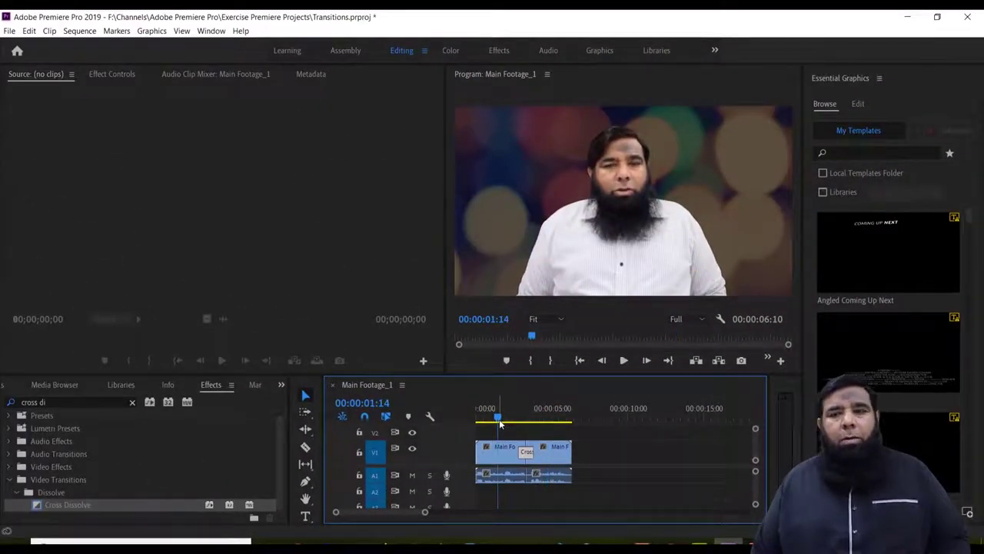
click(624, 361)
click(623, 362)
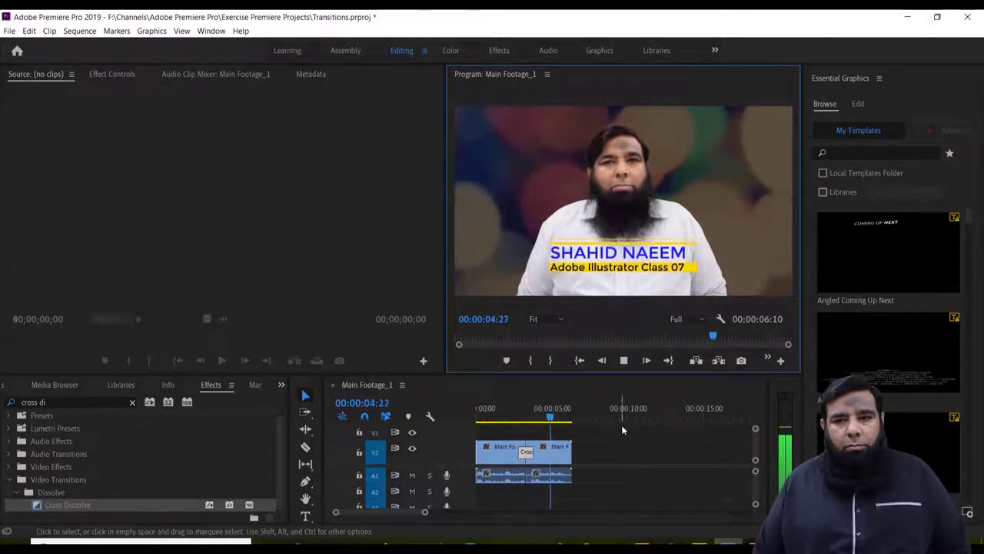
click(629, 361)
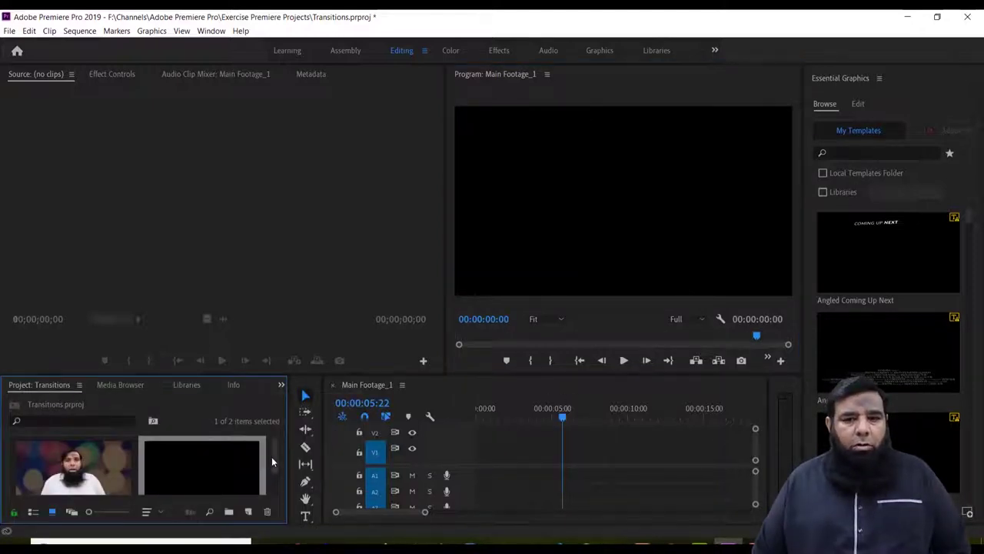
Delete both project items and bring up the Import dialog from the empty Project panel
scroll(271, 461, down, 1)
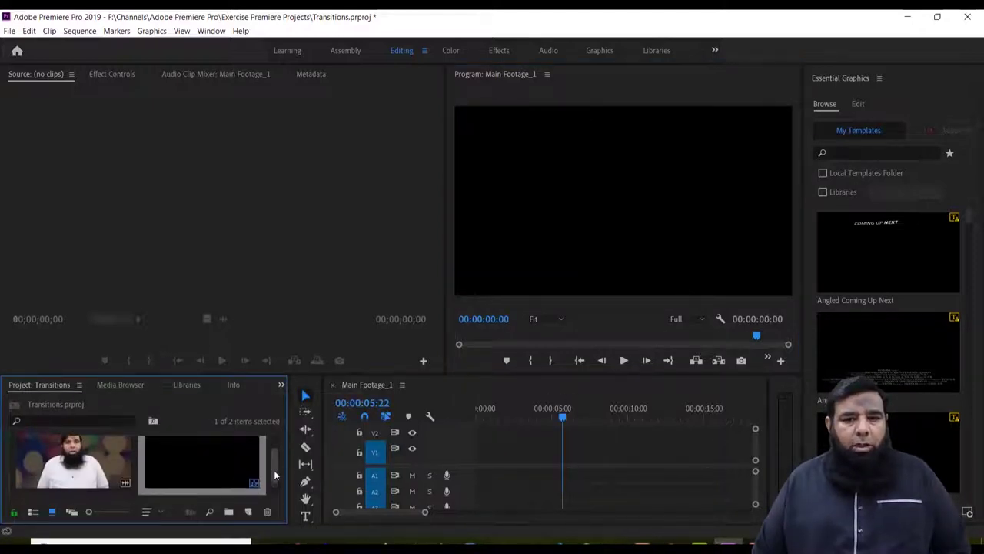
ctrl+click(111, 475)
key(Delete)
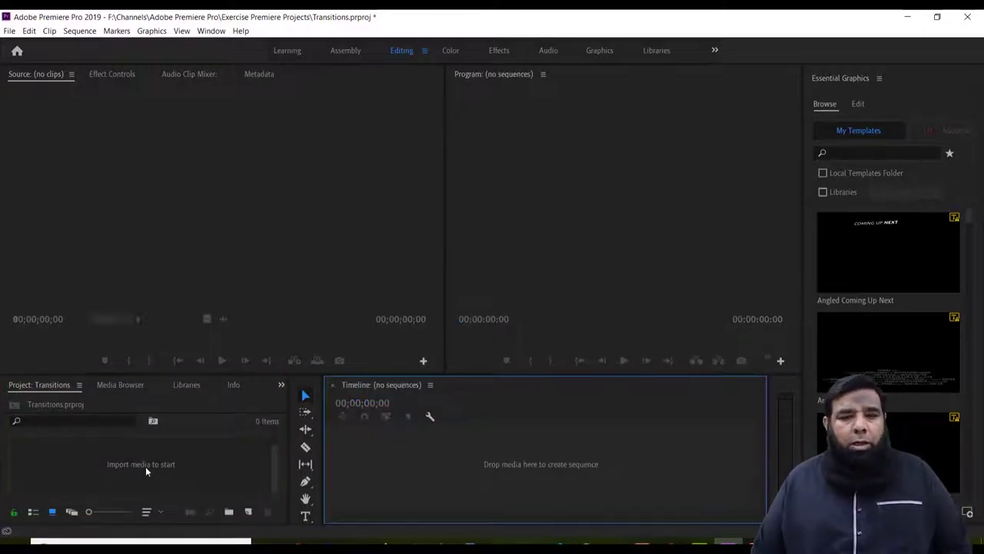
double_click(145, 465)
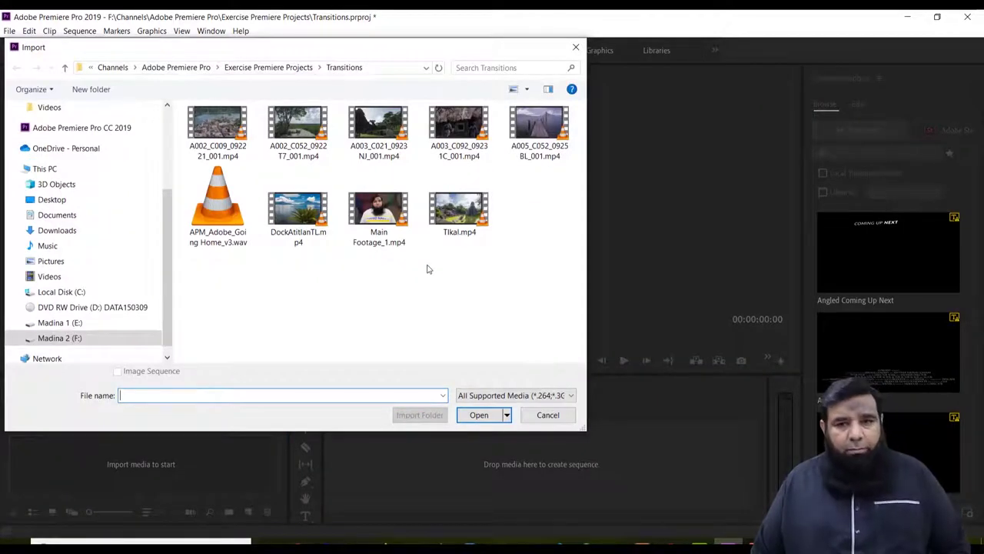
Import every Transitions folder file except Main Footage_1.mp4, then deselect the music file
click(377, 229)
key(ctrl+a)
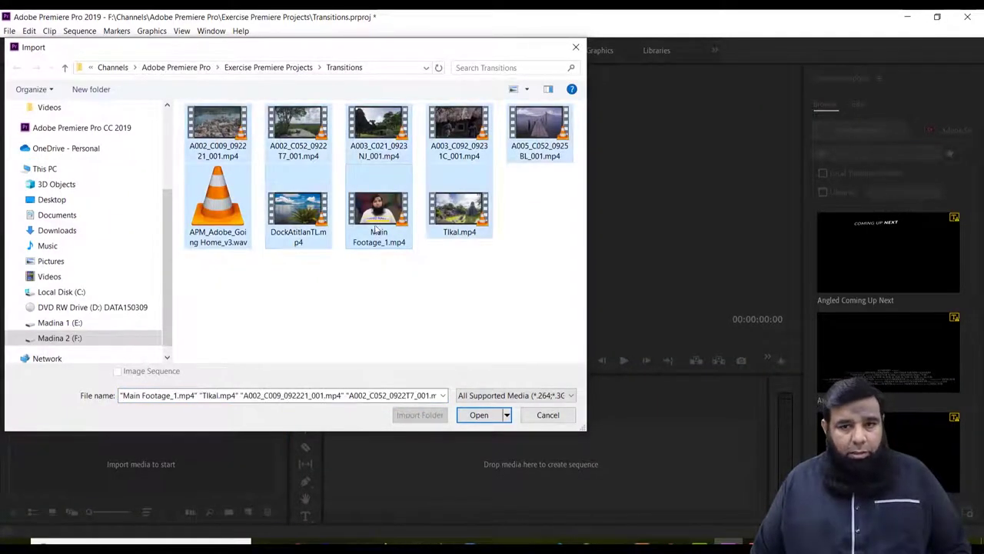
ctrl+click(377, 243)
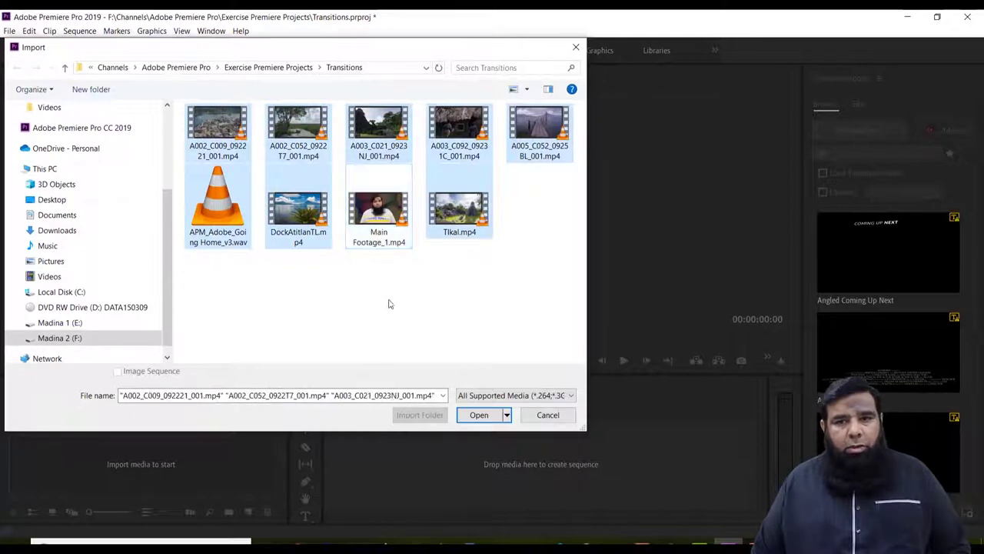
click(482, 420)
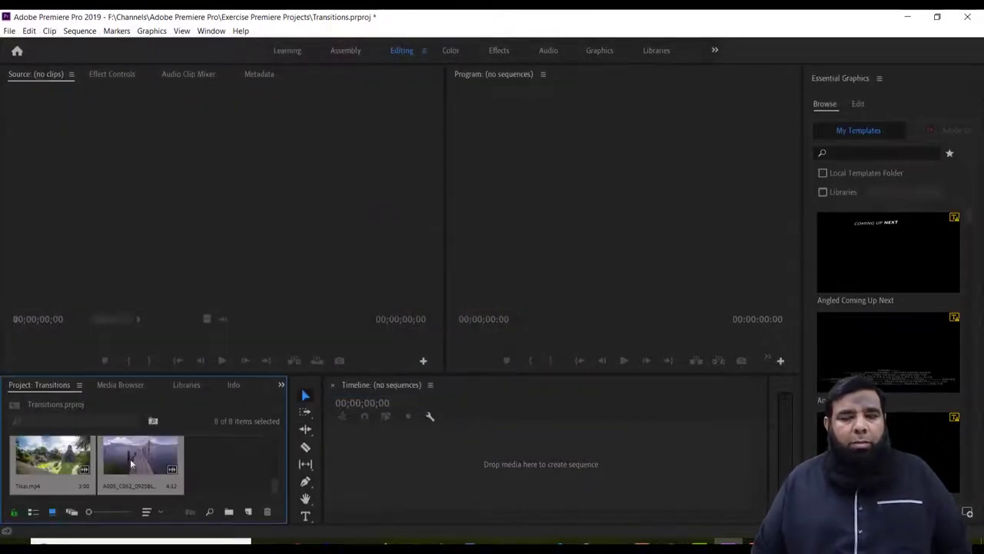
drag(275, 482, 275, 464)
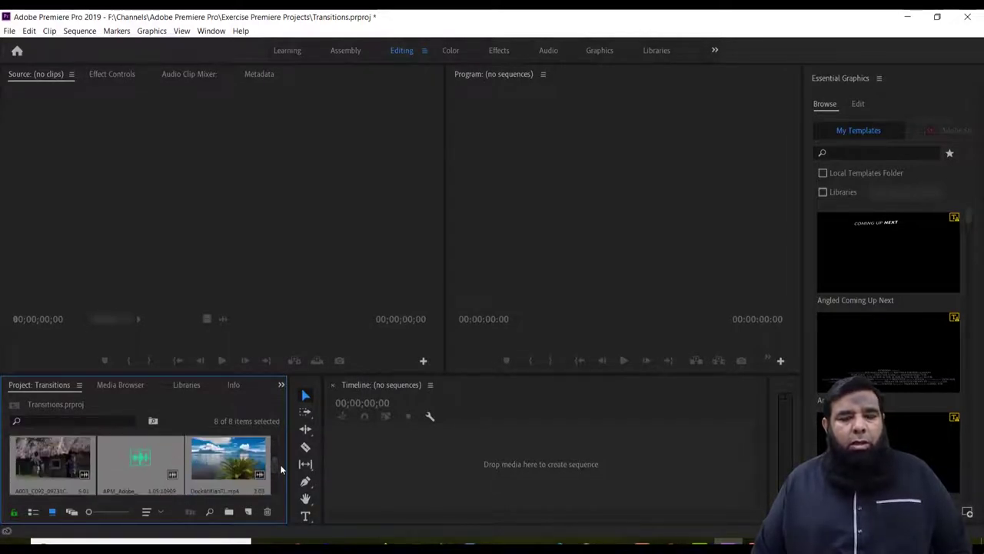
ctrl+click(160, 454)
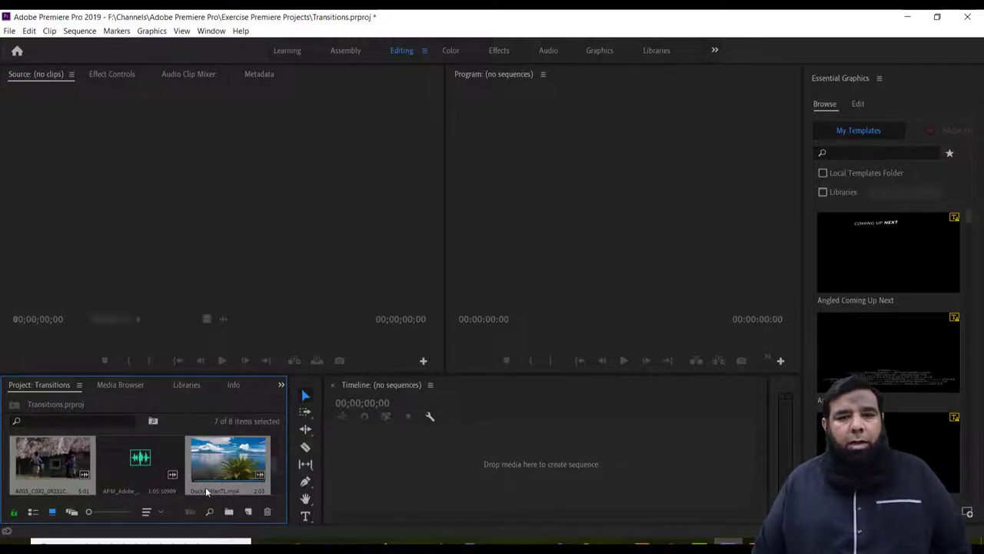
Drop the seven selected clips onto the Timeline as sequence A005_C052_0925BL_001 and zoom in
scroll(206, 491, down, 2)
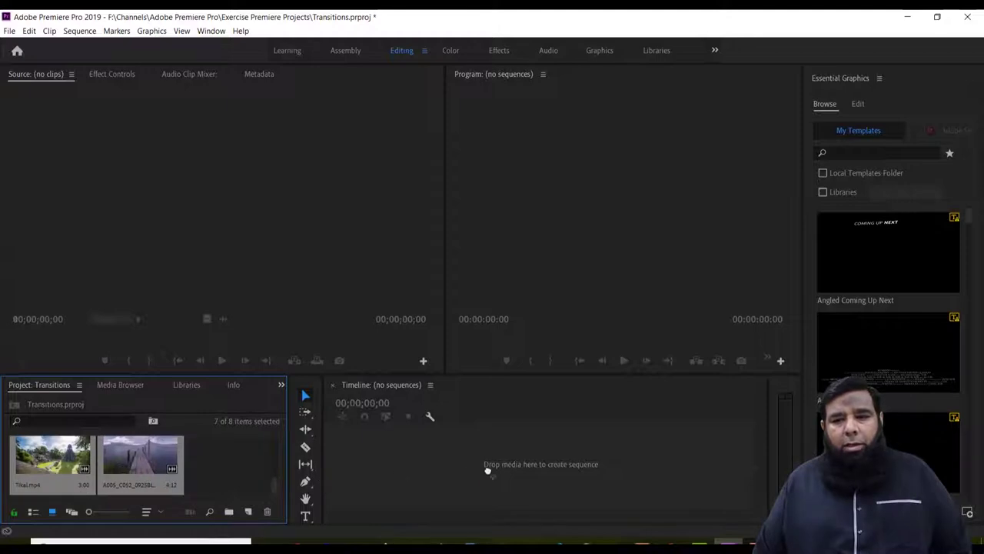
drag(492, 467, 492, 467)
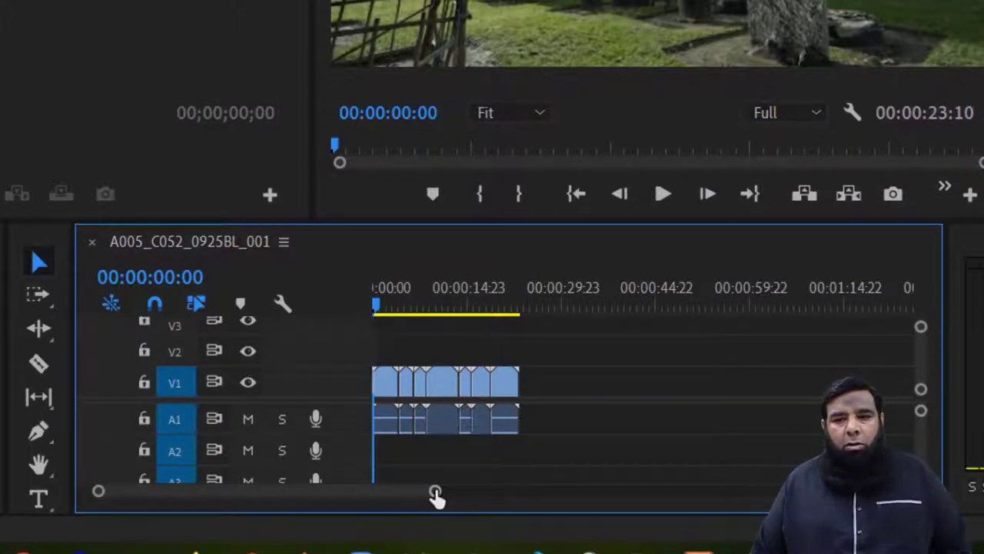
drag(436, 496, 369, 505)
scroll(351, 456, up, 2)
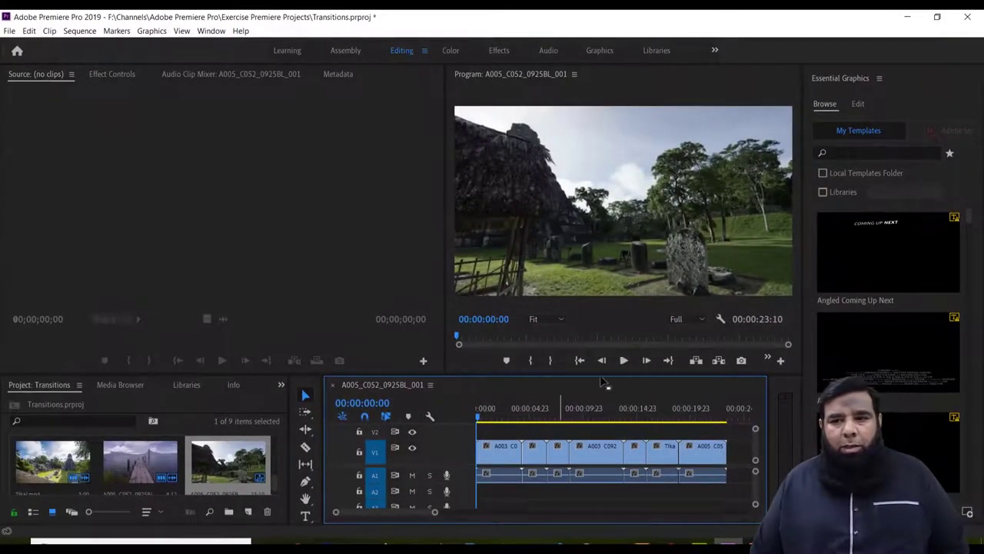
Play the A005_C052_0925BL_001 sequence, stop it, and return the playhead to the start
click(623, 362)
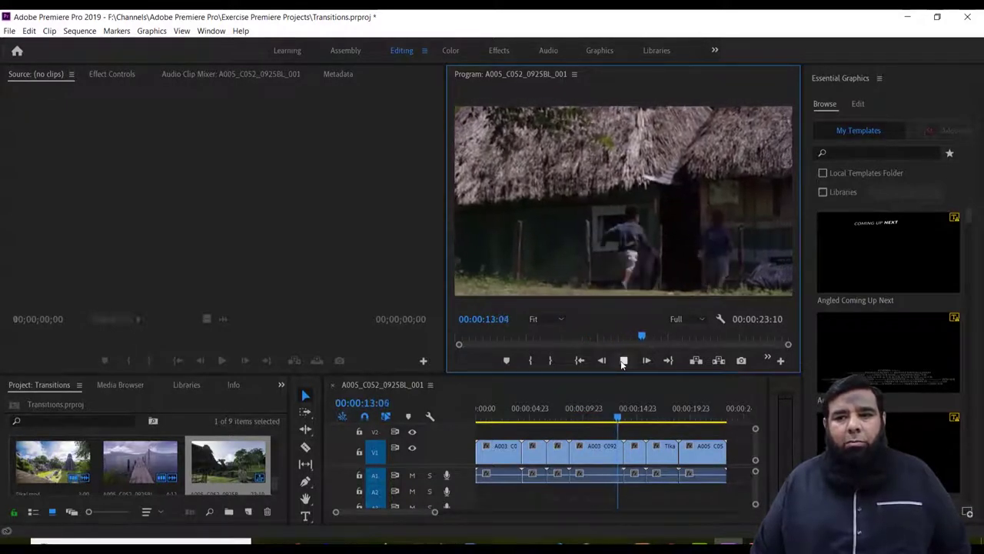
click(622, 362)
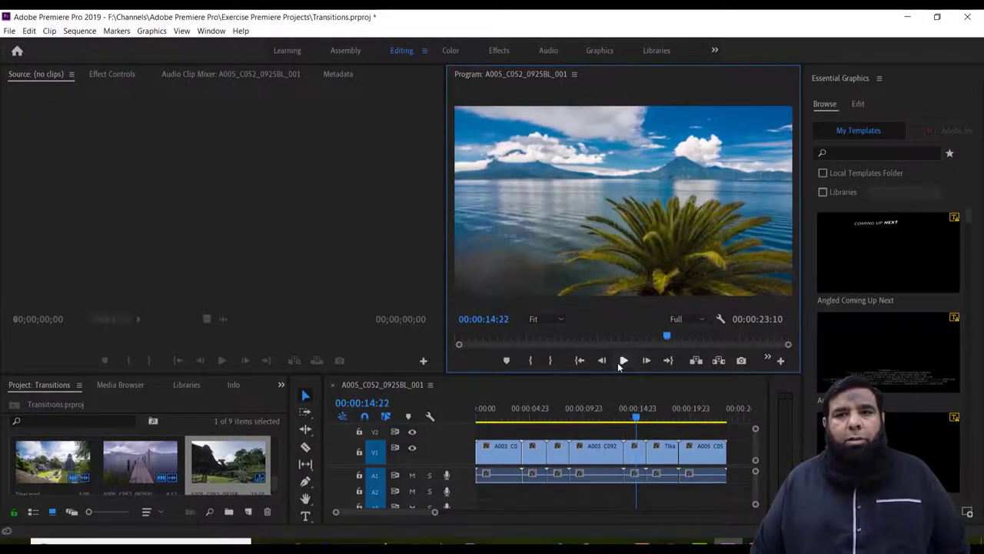
drag(638, 418, 477, 453)
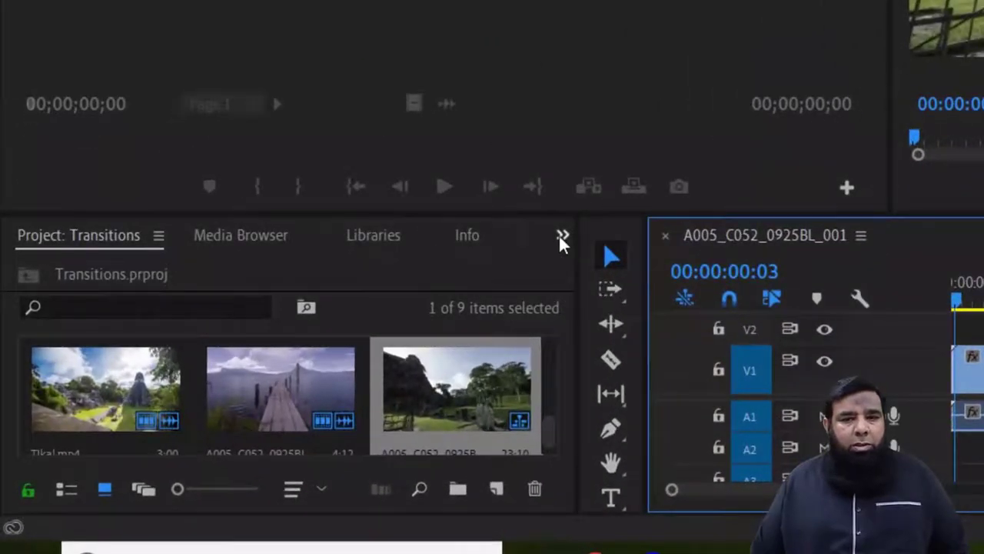
Open the Effects panel and clear its old search filter
click(559, 235)
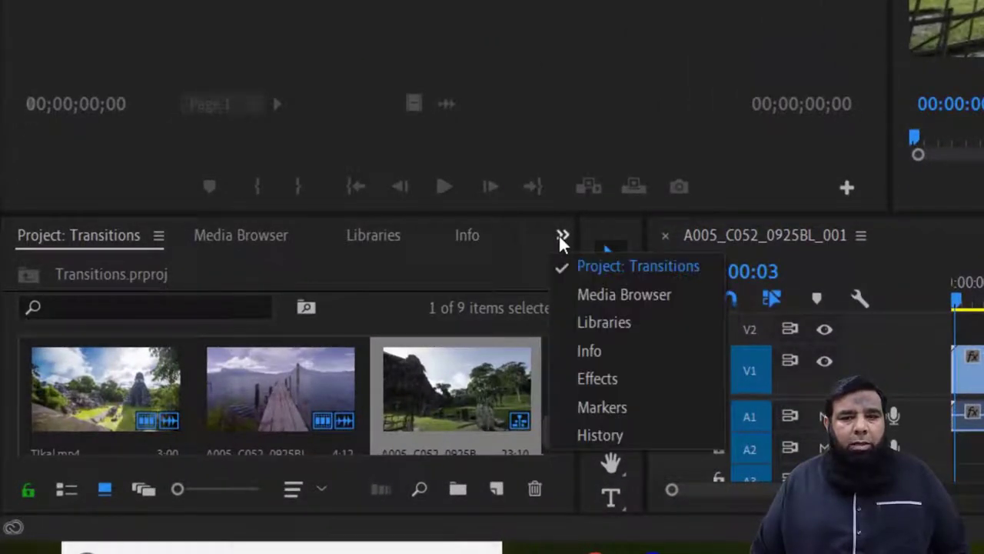
click(594, 377)
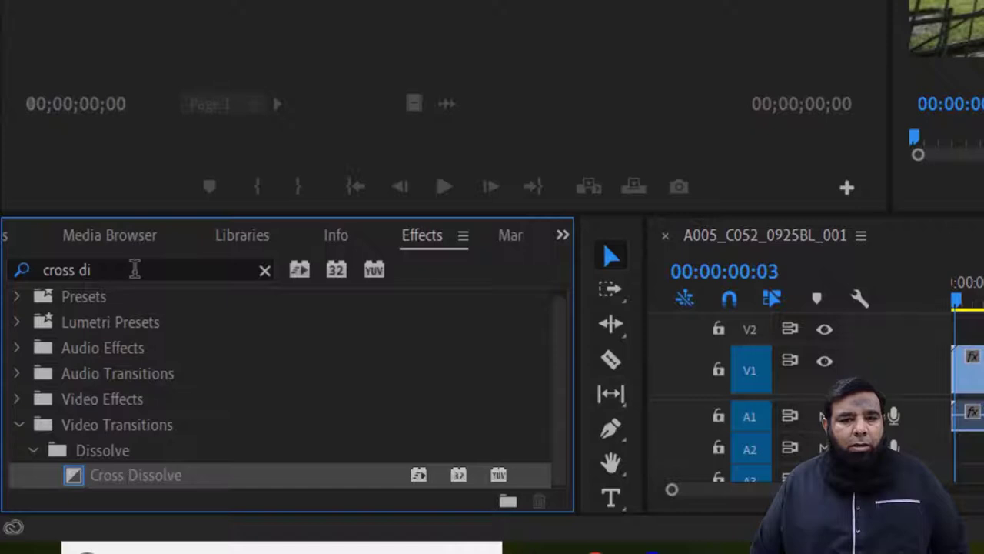
click(135, 269)
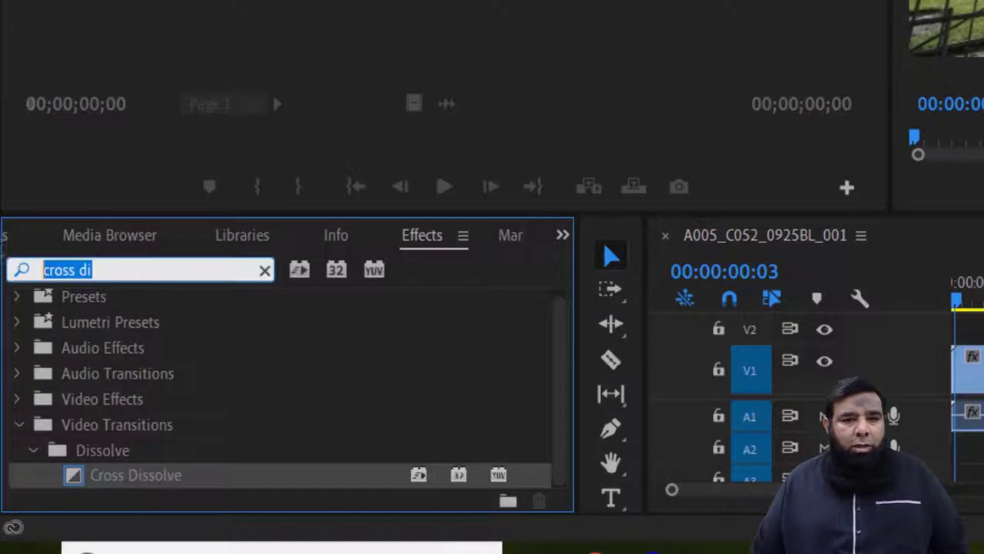
key(BackSpace)
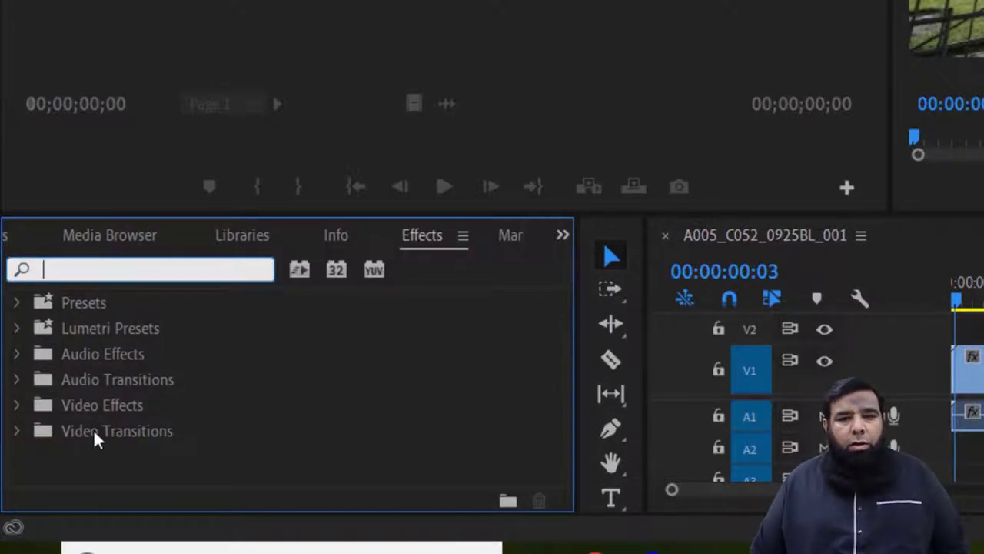
Place the Iris Cross transition on the first edit point, accepting the insufficient-media warning
click(17, 431)
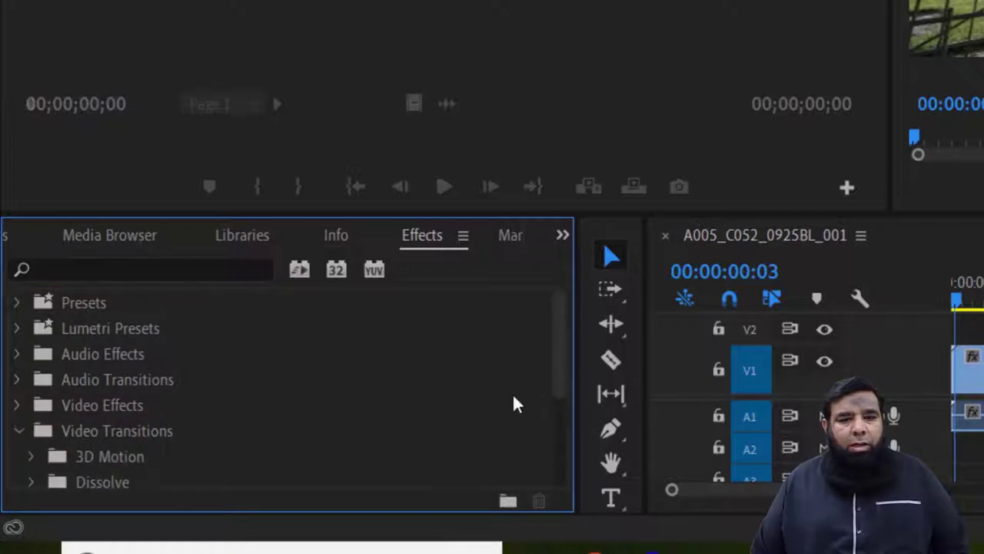
drag(557, 344, 572, 402)
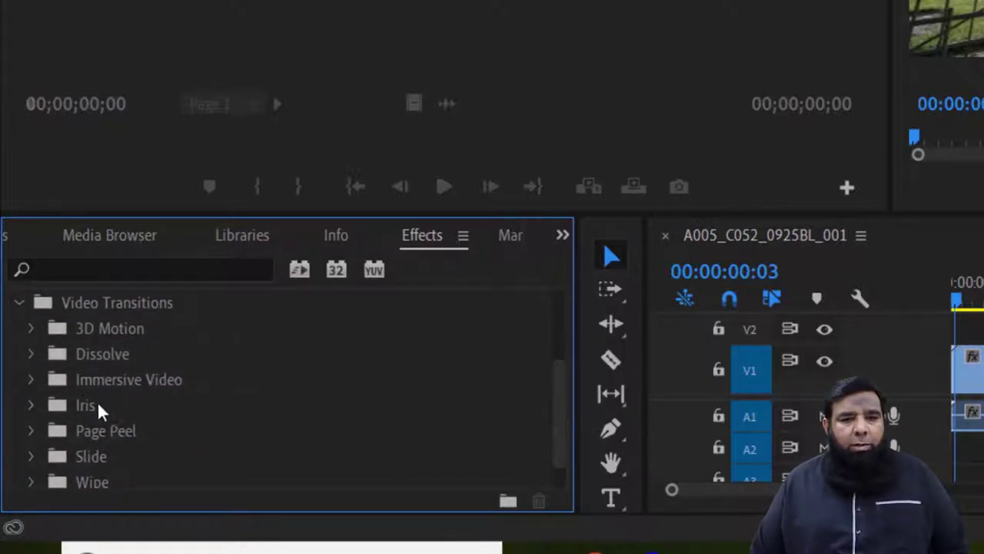
click(31, 405)
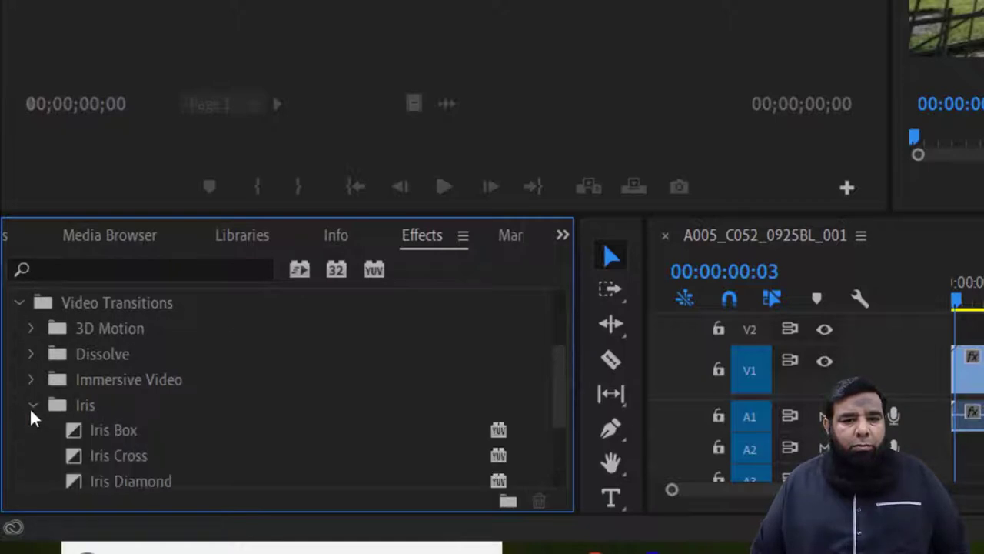
drag(123, 469, 983, 395)
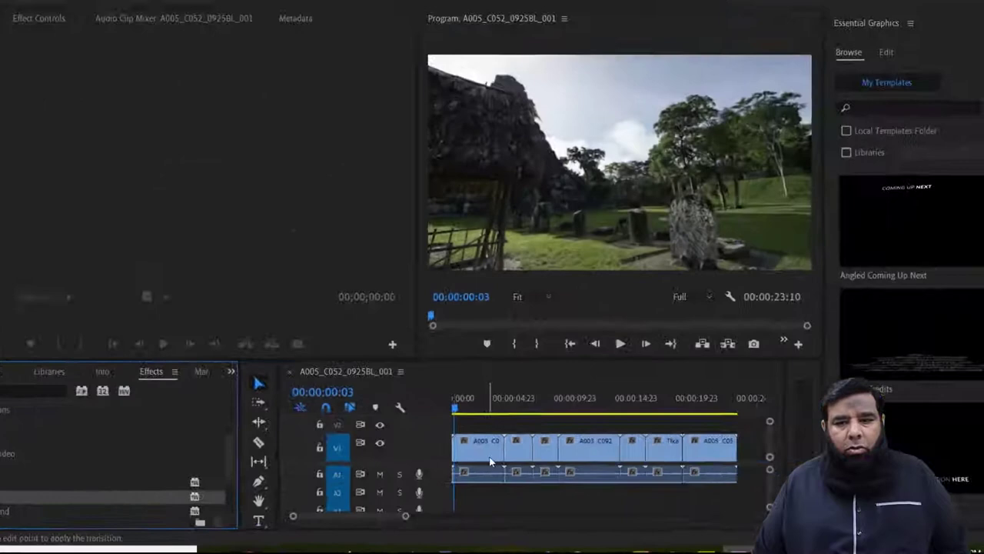
drag(489, 461, 503, 463)
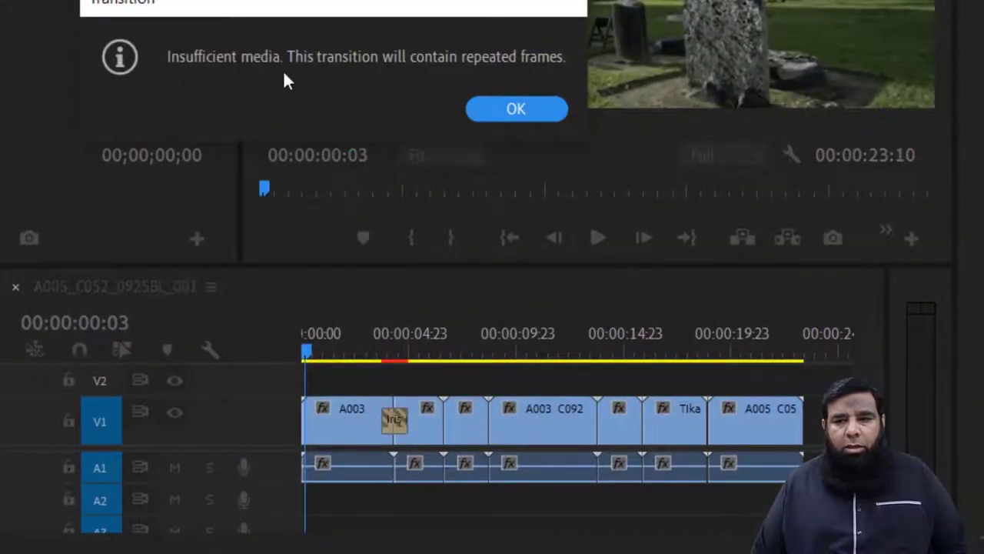
click(491, 111)
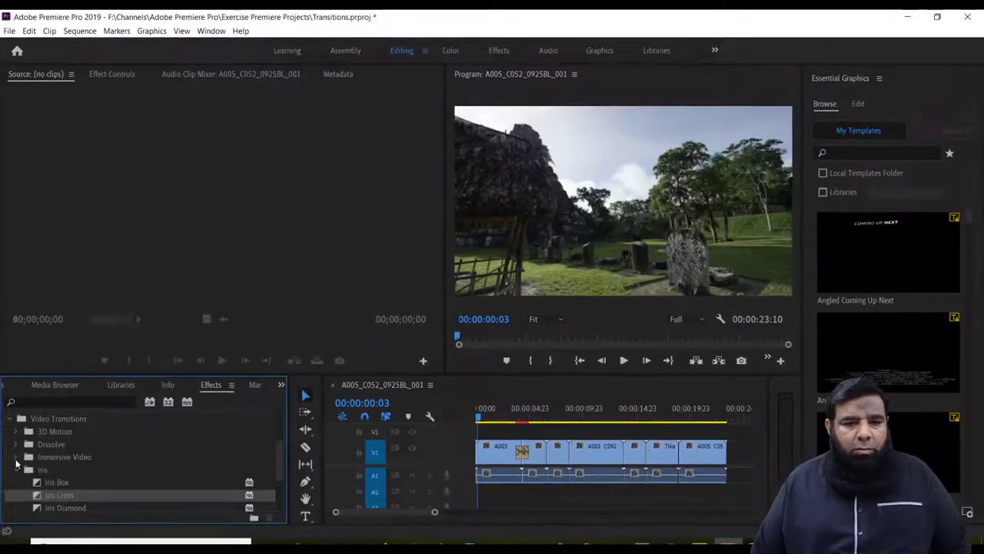
Add VR Chroma Leaks, Additive Dissolve and Page Peel transitions at the next edit points
drag(75, 472, 548, 466)
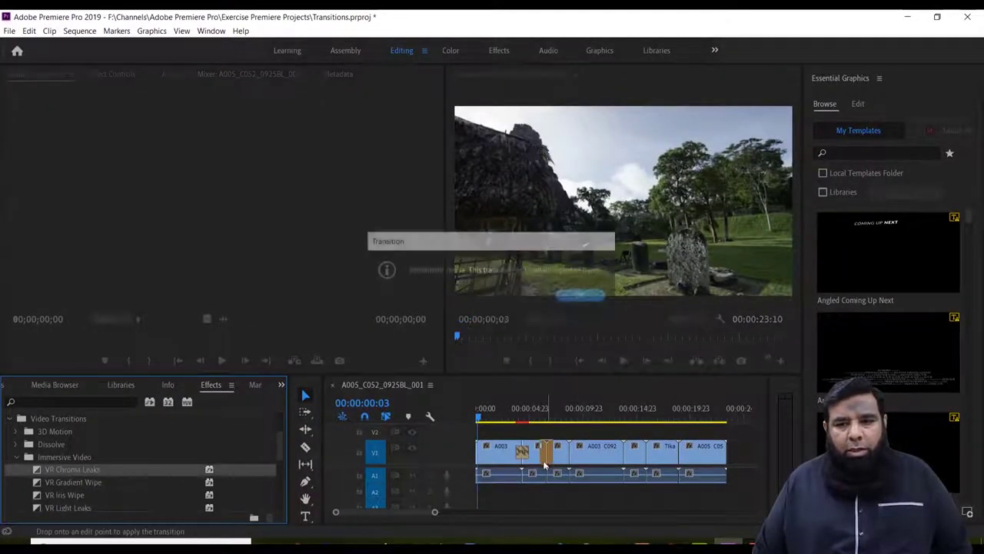
click(566, 297)
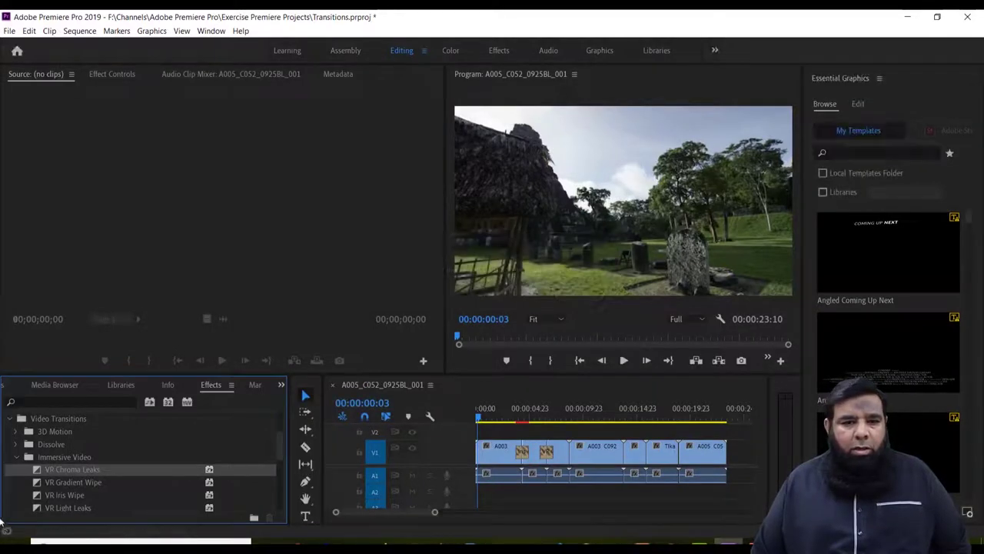
click(14, 446)
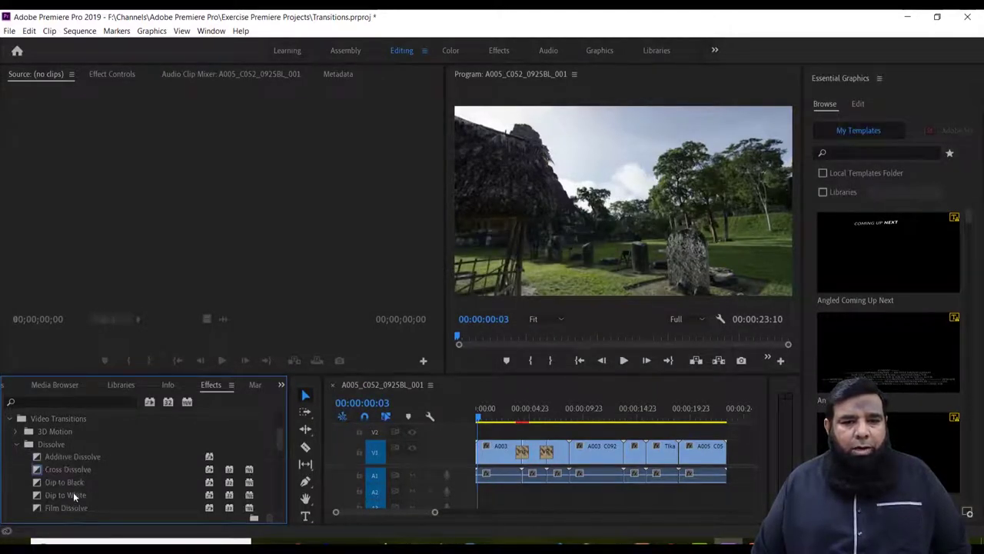
drag(77, 456, 573, 465)
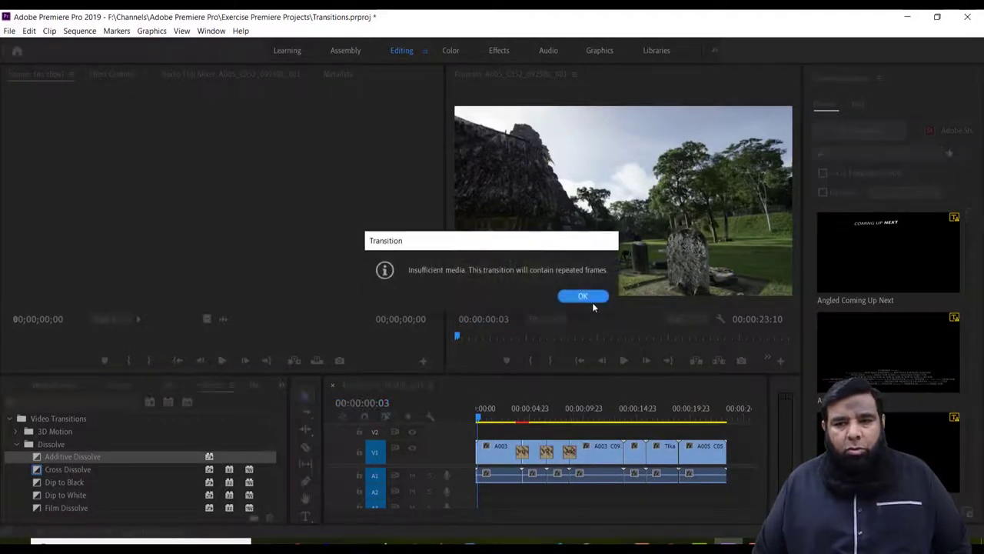
click(589, 299)
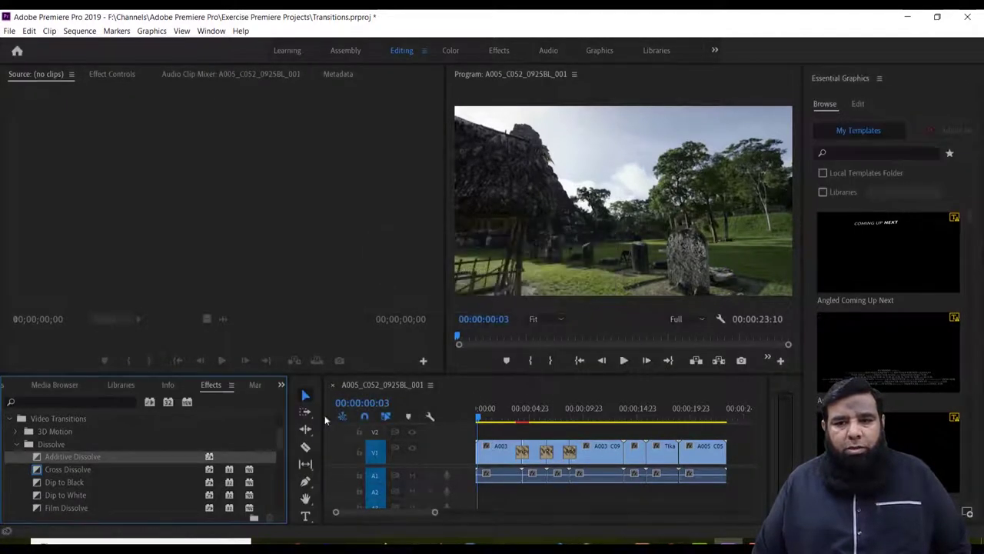
drag(281, 443, 288, 503)
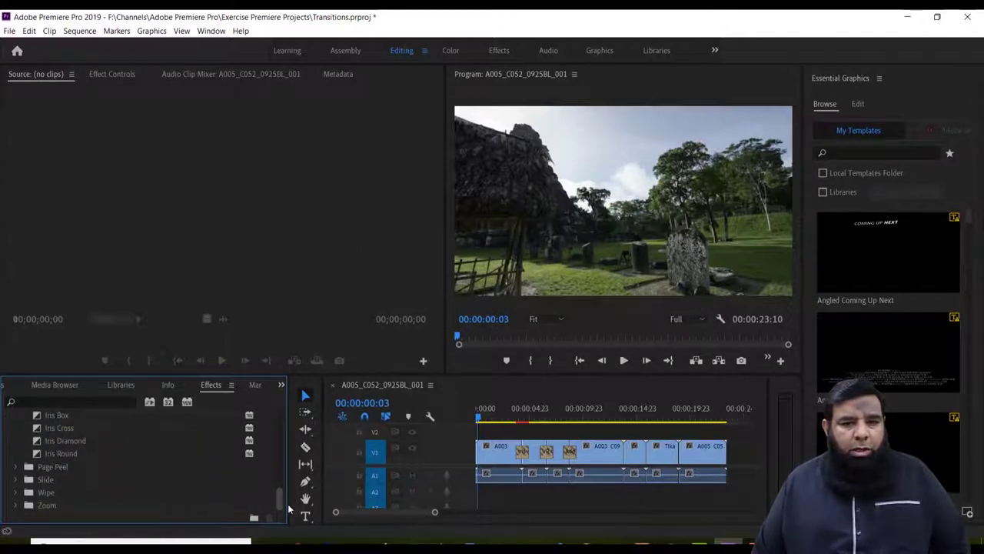
click(16, 466)
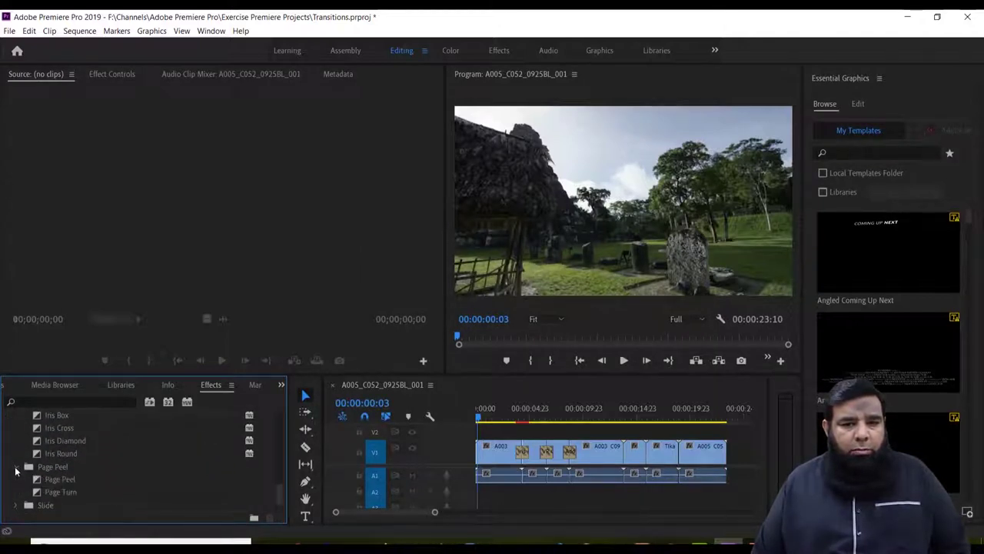
drag(55, 480, 89, 497)
drag(426, 486, 619, 466)
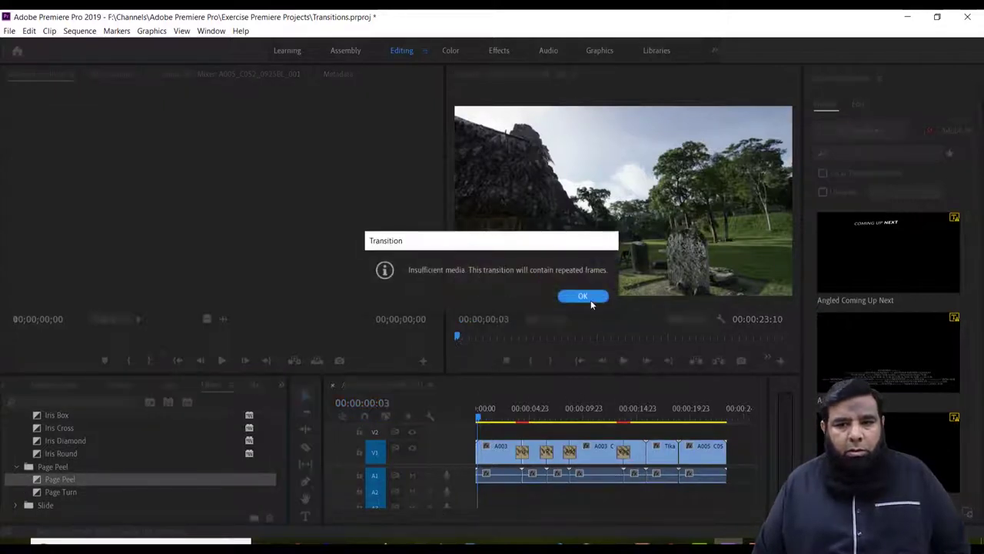
click(583, 296)
Add Center Split and Band Wipe transitions at two further edit points
click(273, 492)
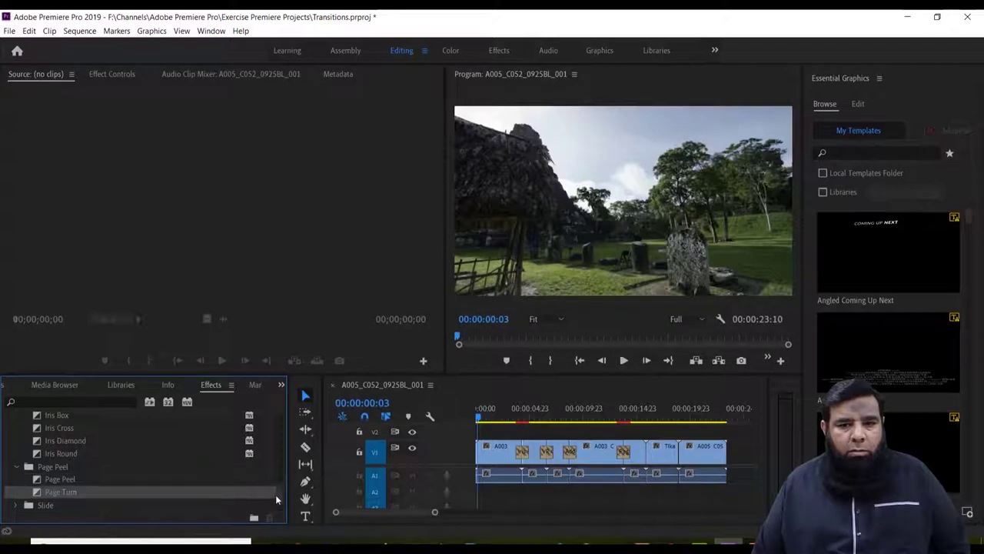
scroll(154, 484, down, 1)
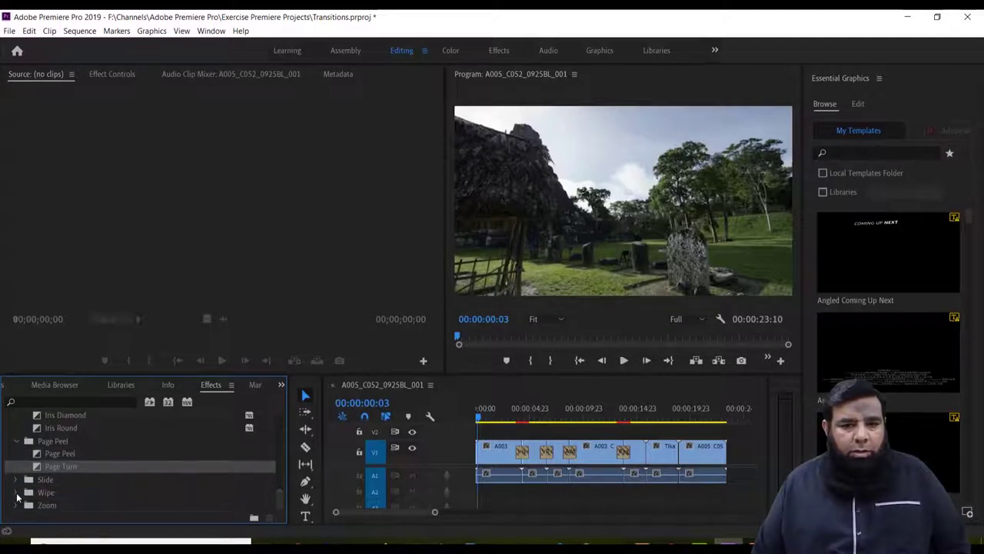
click(17, 480)
drag(50, 503, 646, 454)
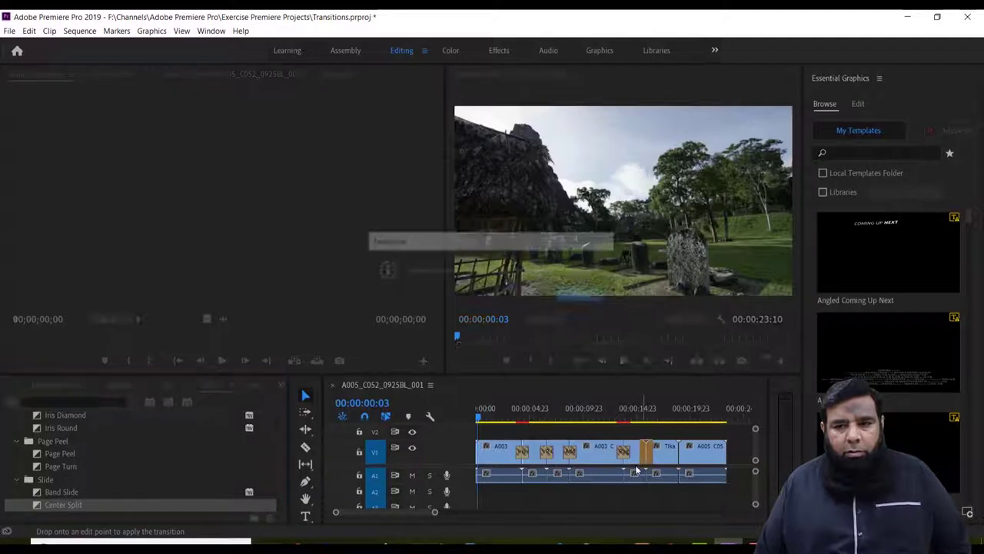
click(583, 296)
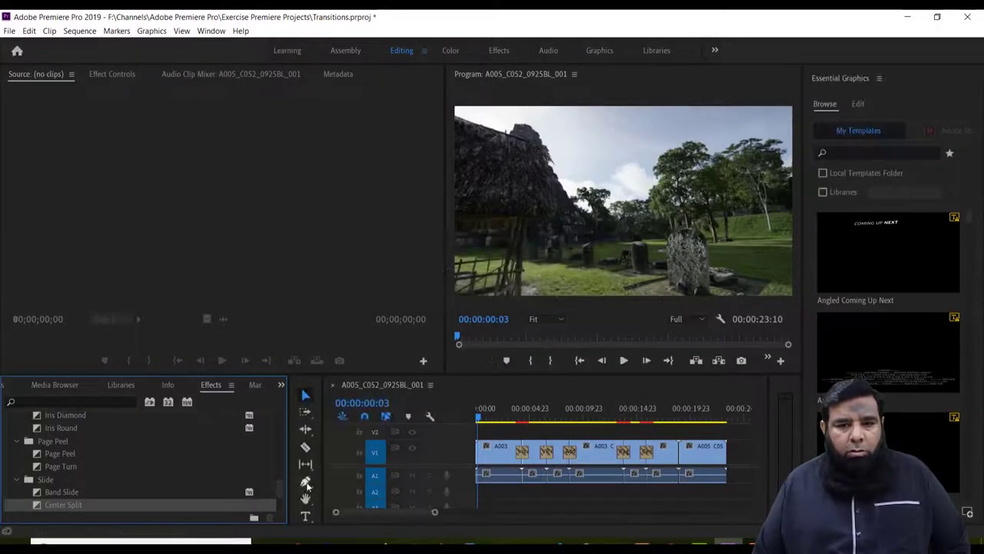
drag(281, 487, 282, 509)
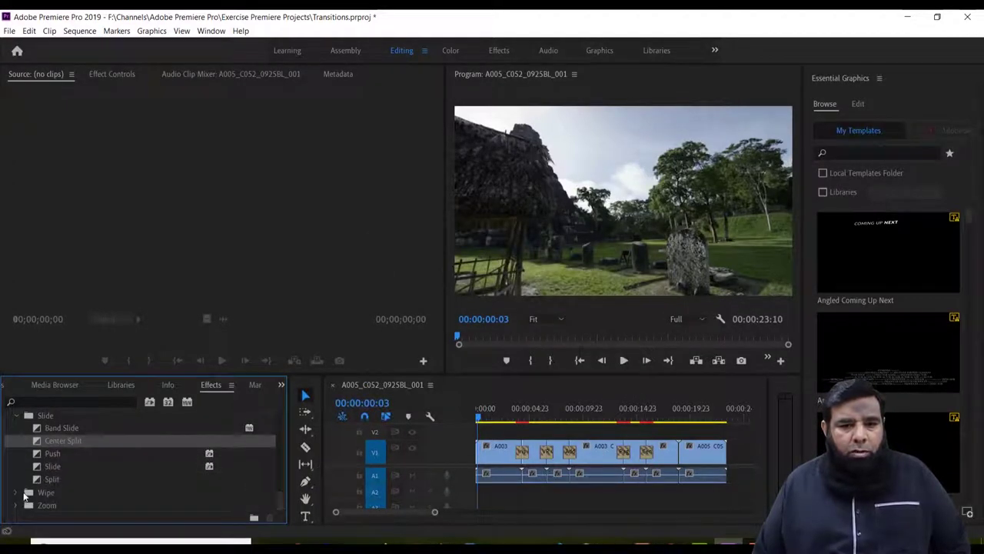
click(27, 495)
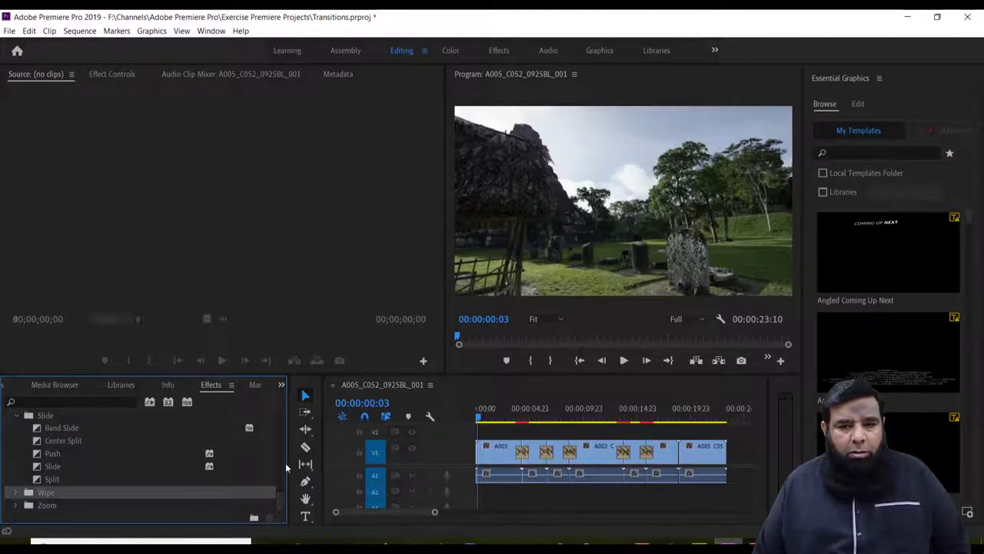
click(13, 496)
drag(60, 502, 678, 455)
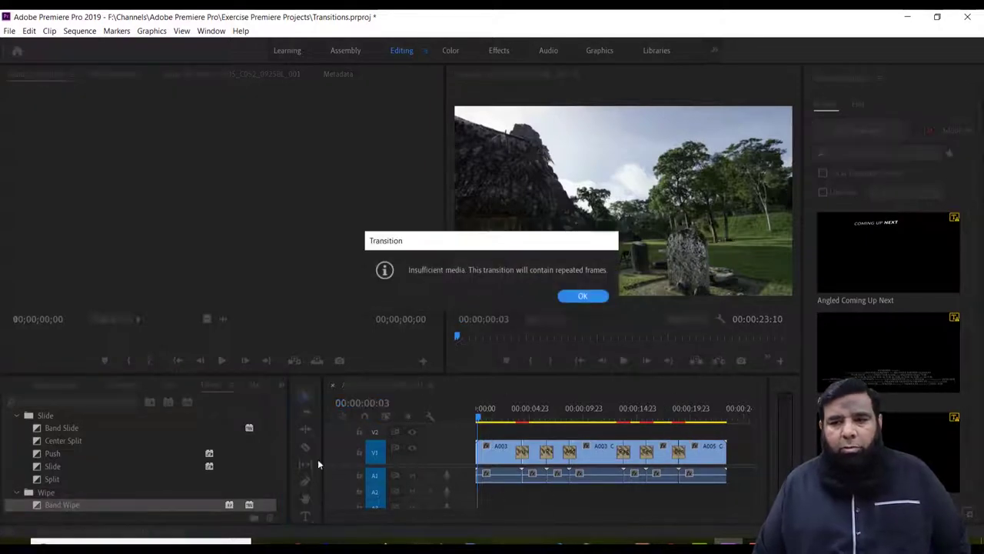
click(590, 301)
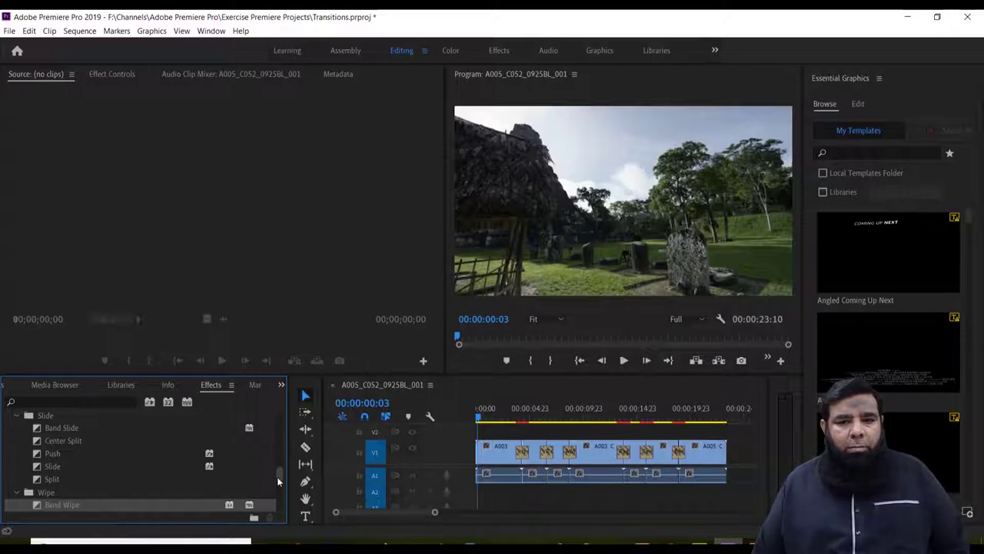
Put Clock Wipe at the first clip's start, then show Additive Dissolve's settings in Effect Controls
drag(277, 476, 282, 496)
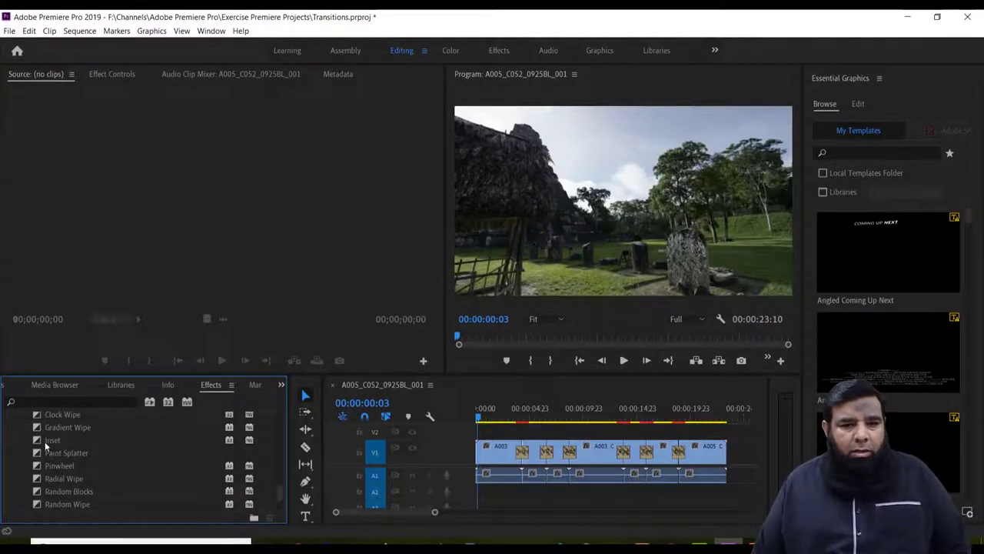
drag(47, 415, 451, 475)
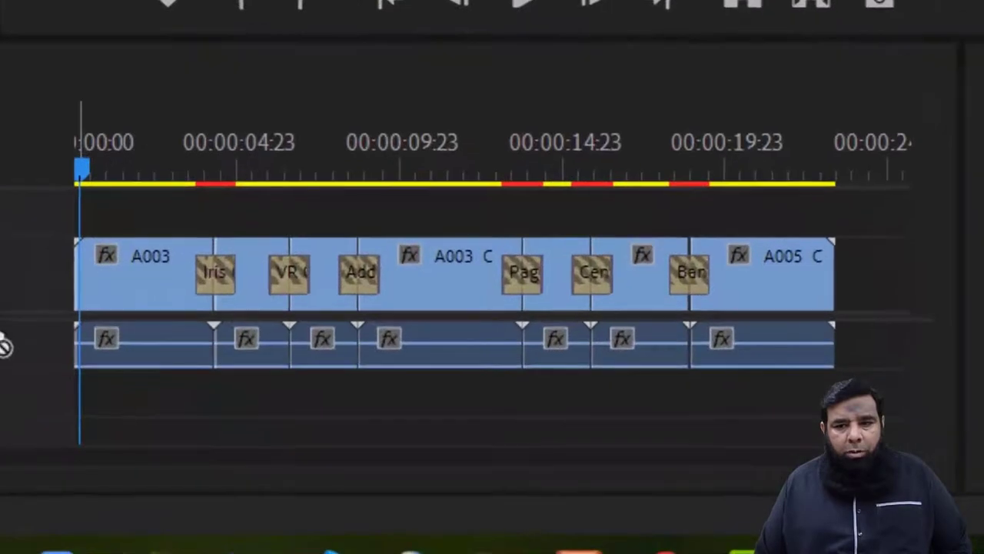
drag(5, 346, 93, 300)
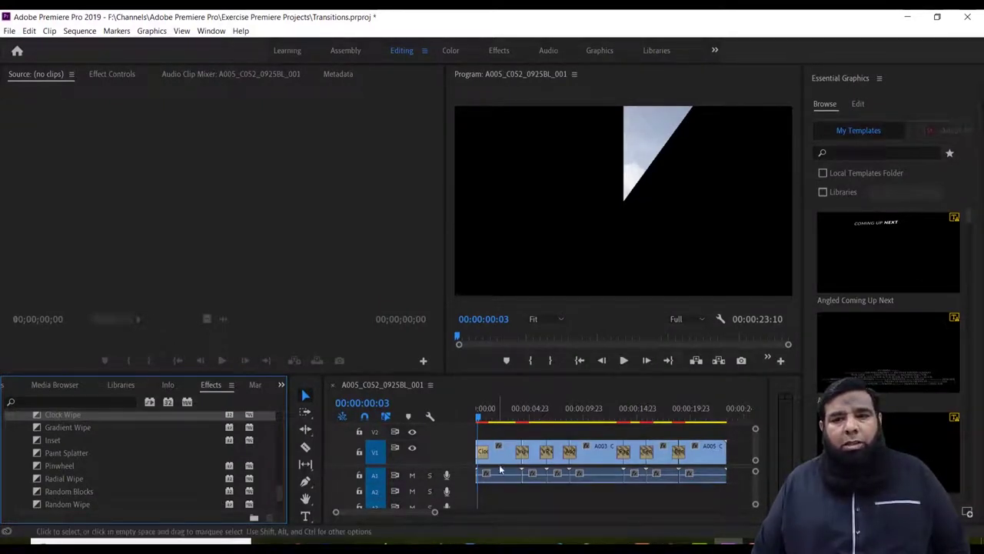
click(522, 452)
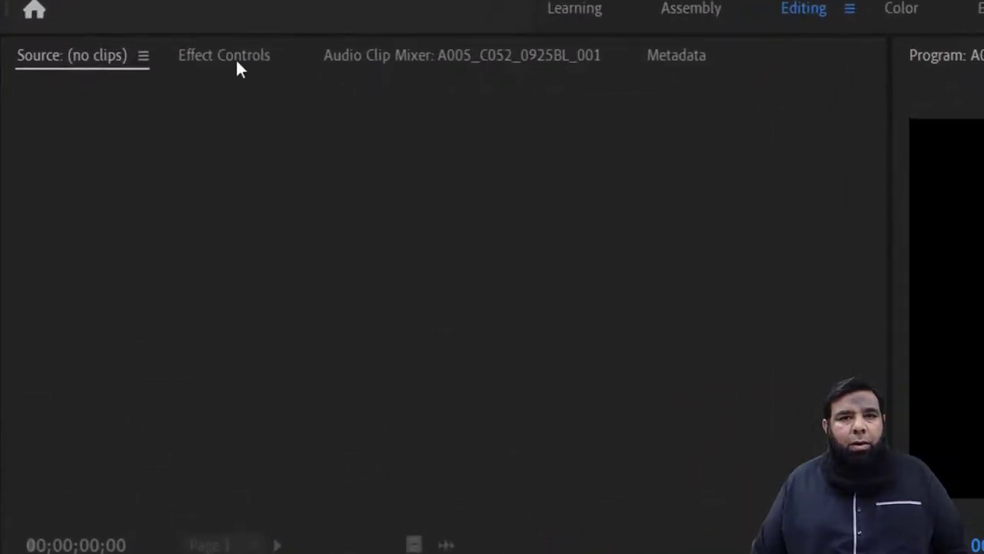
click(230, 58)
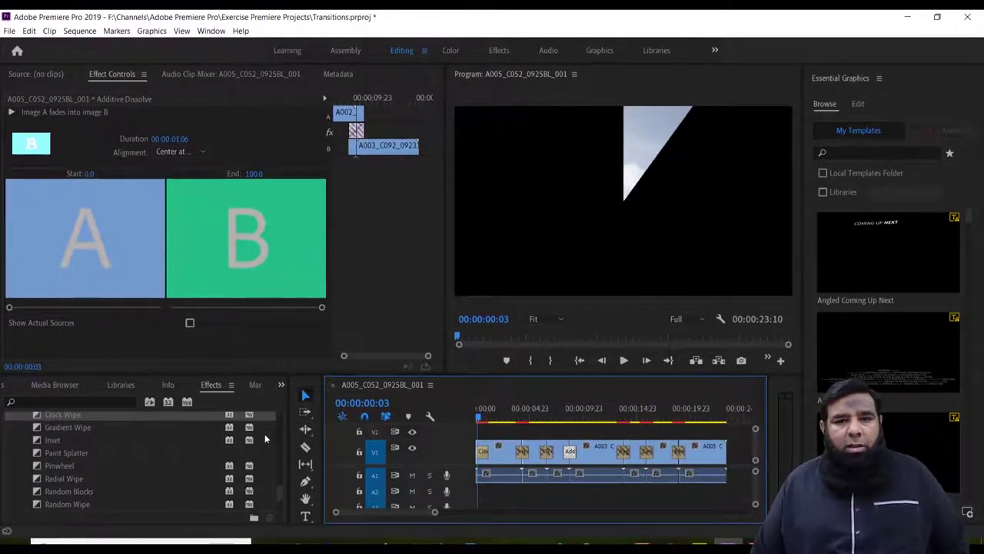
Place the APM Going Home music from the Project panel onto audio track A2
click(281, 384)
click(301, 401)
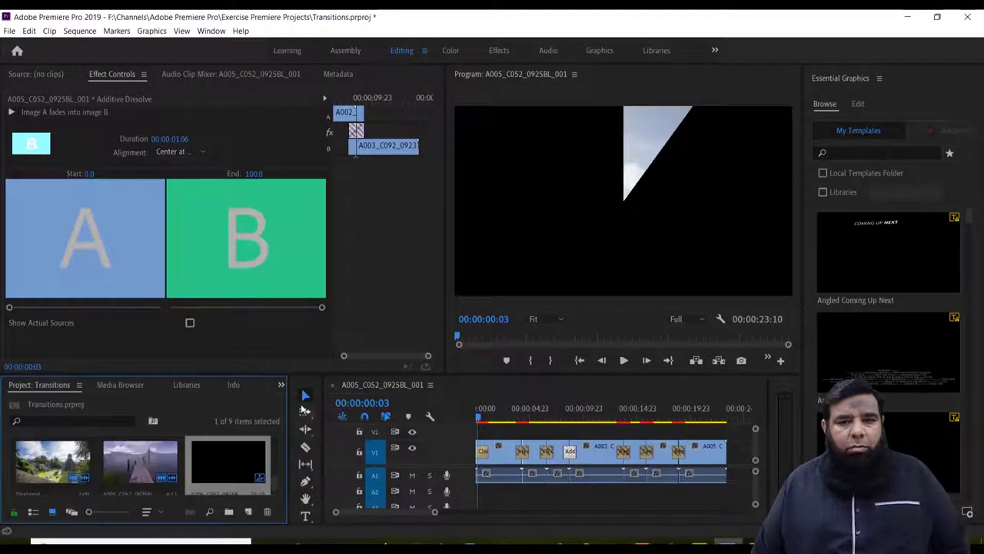
scroll(272, 482, down, 3)
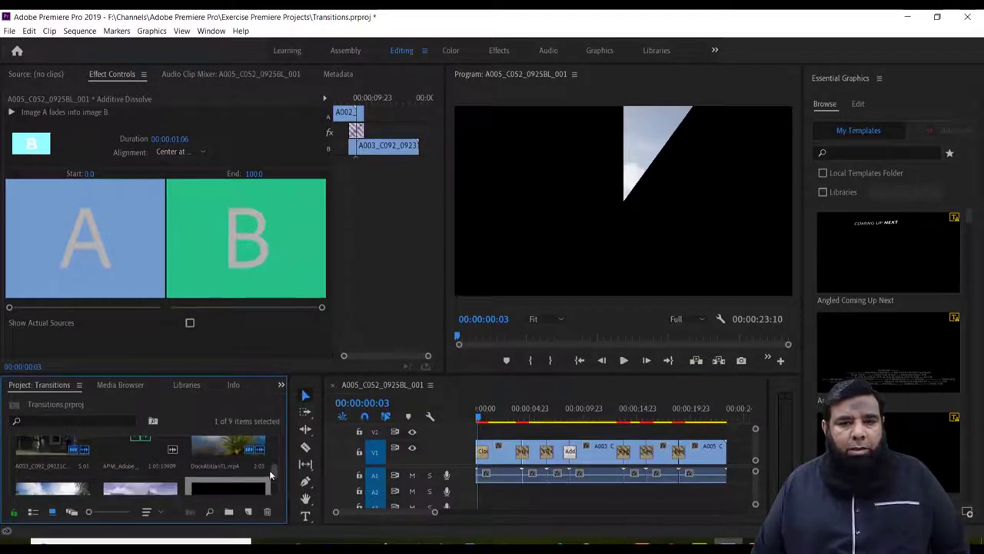
click(154, 479)
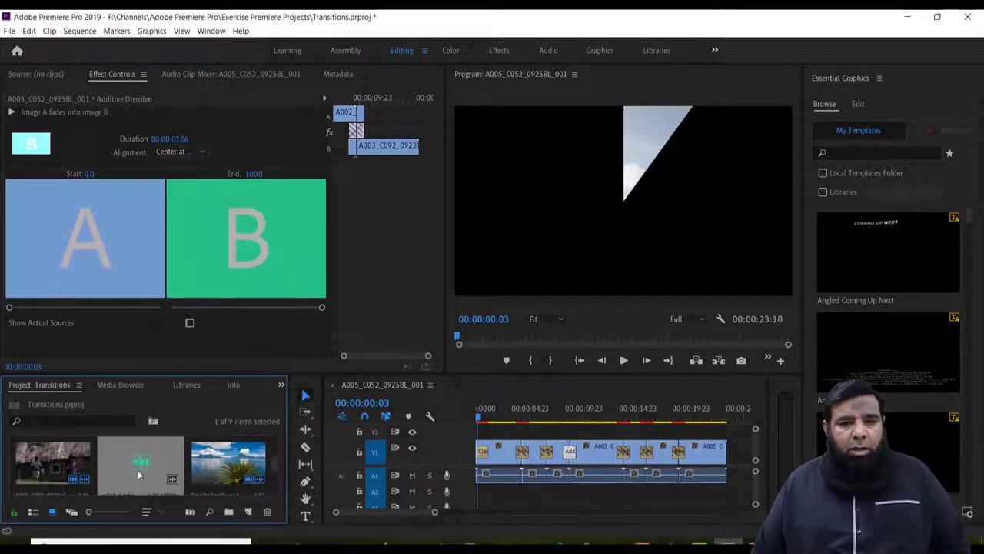
drag(459, 515, 494, 509)
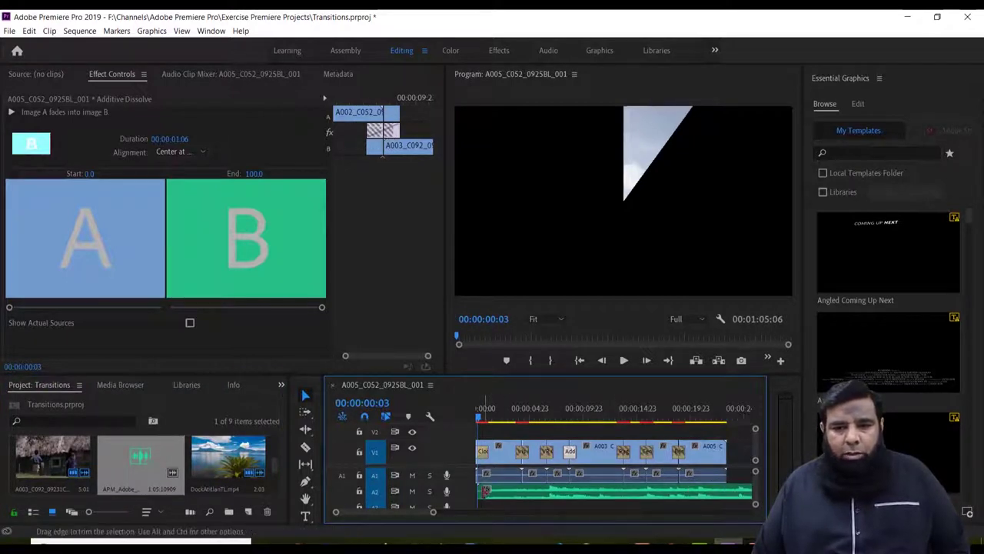
Trim the music to span the video clips and enlarge the Program monitor
drag(481, 491, 509, 499)
click(659, 498)
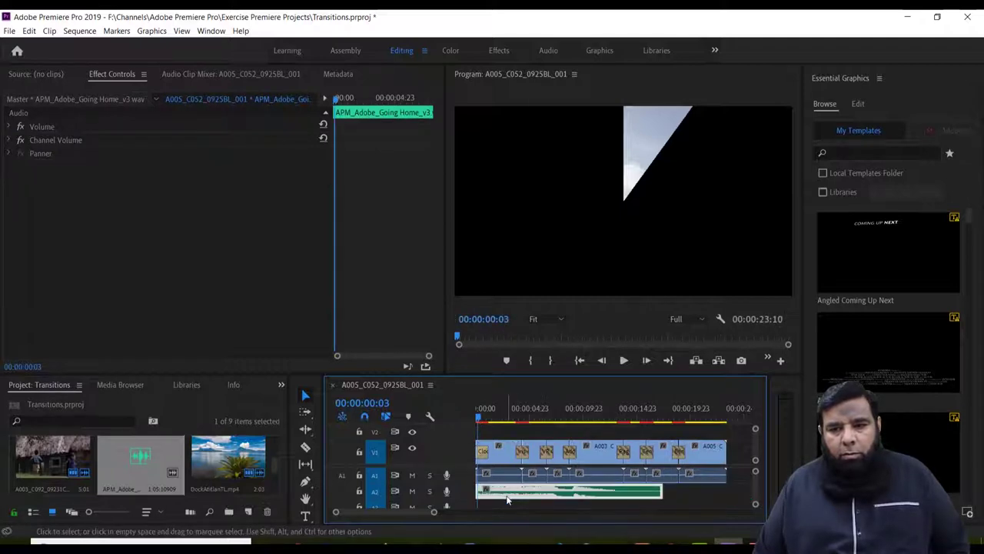
drag(661, 490, 706, 498)
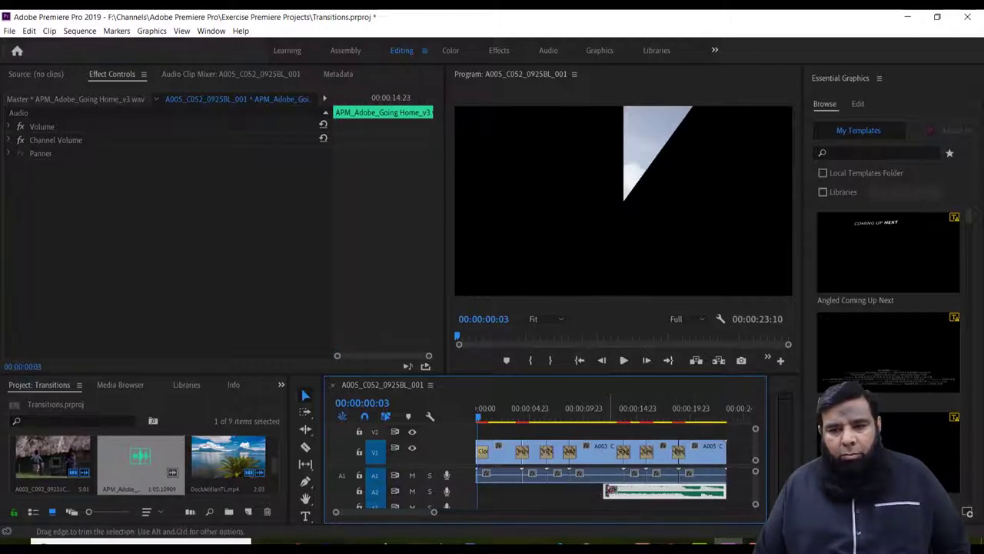
drag(603, 490, 478, 492)
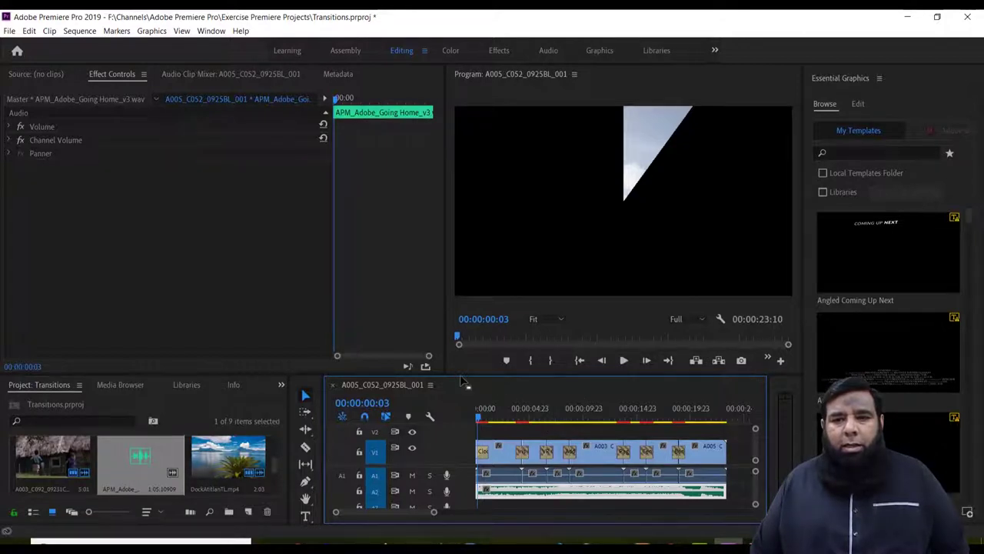
drag(461, 379, 462, 421)
drag(443, 352, 273, 358)
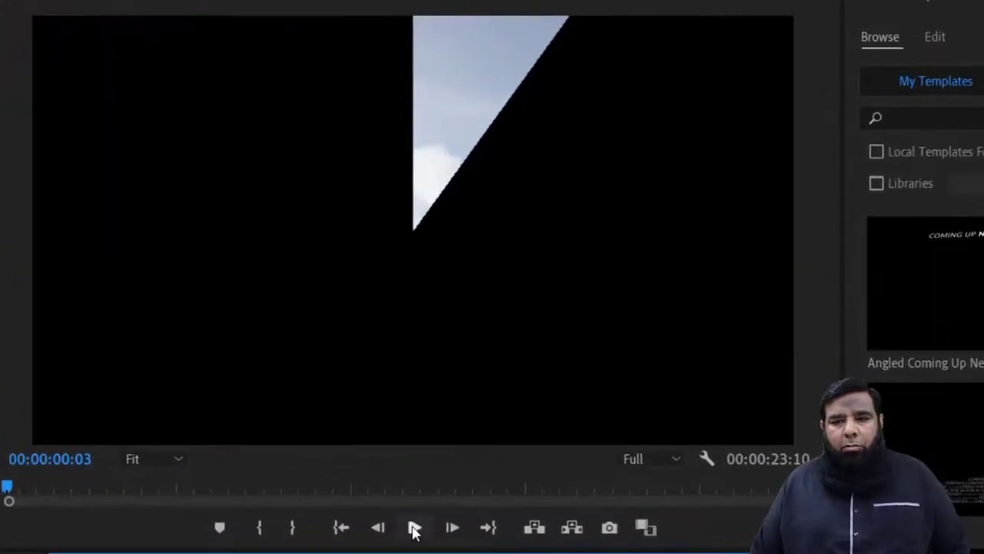
Play back the sequence from the start, beginning with the Clock Wipe reveal
click(414, 529)
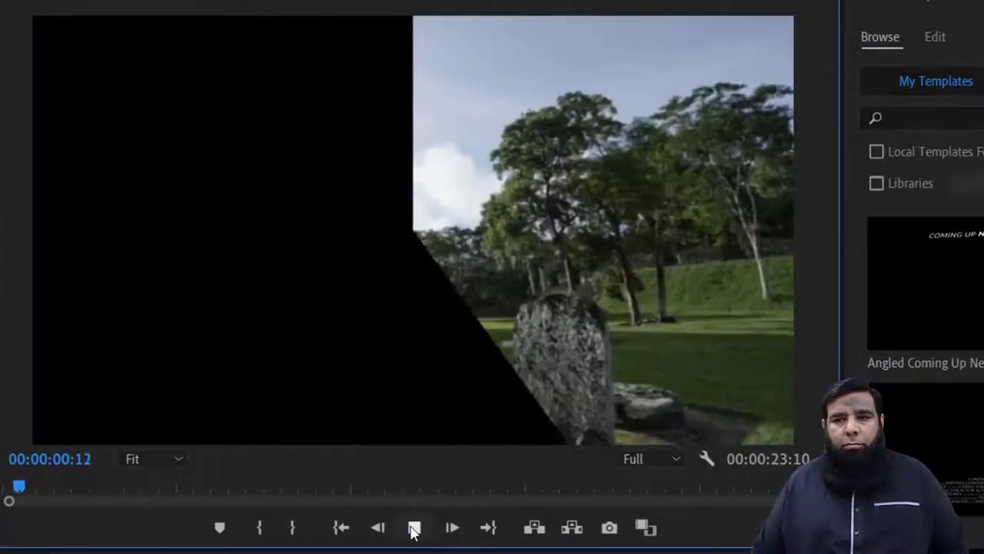
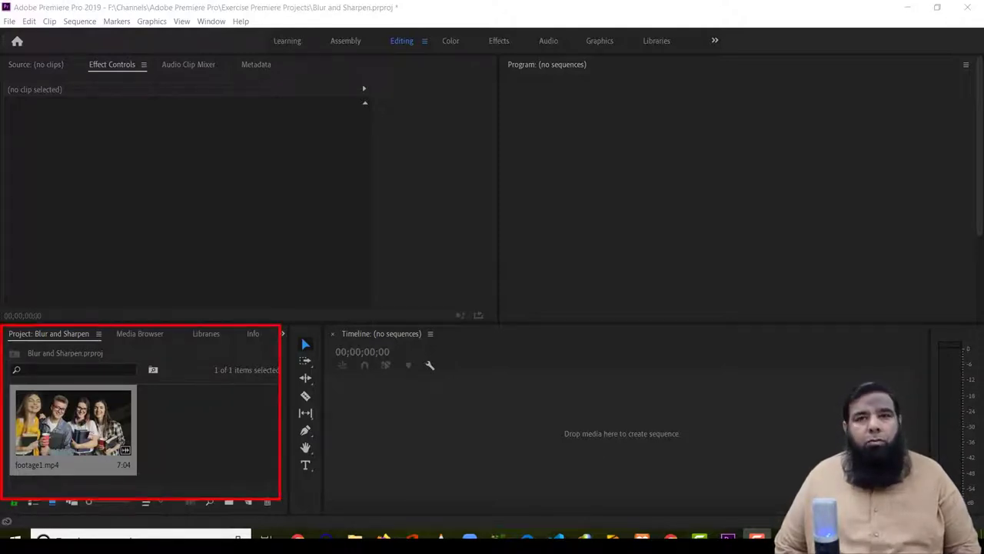
Build a footage1 sequence from footage1.mp4 and scrub the playhead back to the start
click(37, 464)
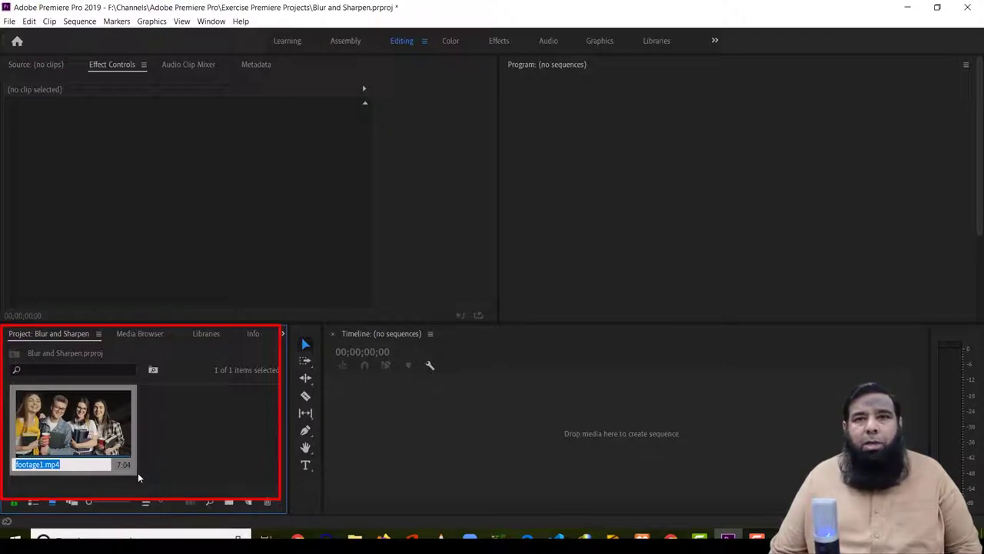
key(Return)
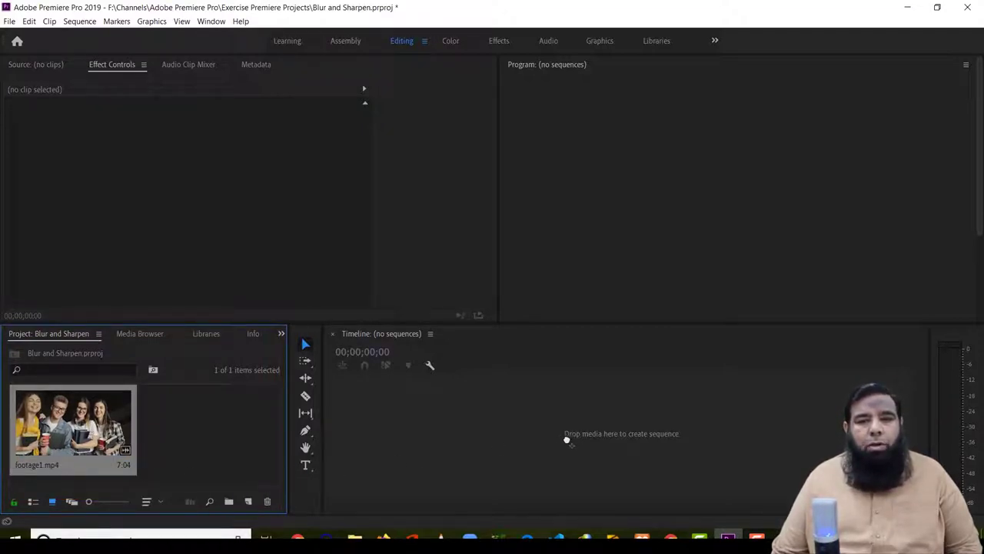
drag(582, 436, 582, 437)
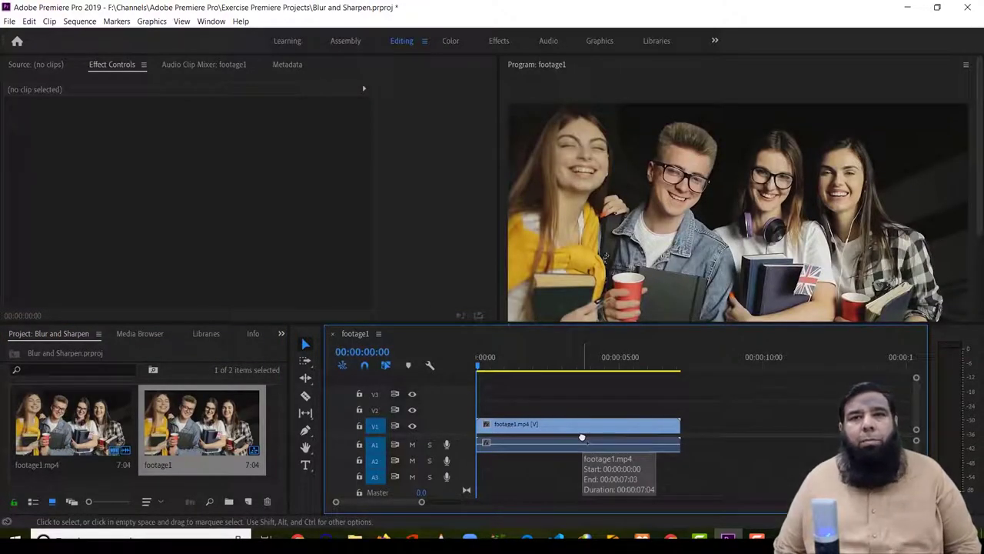
click(681, 368)
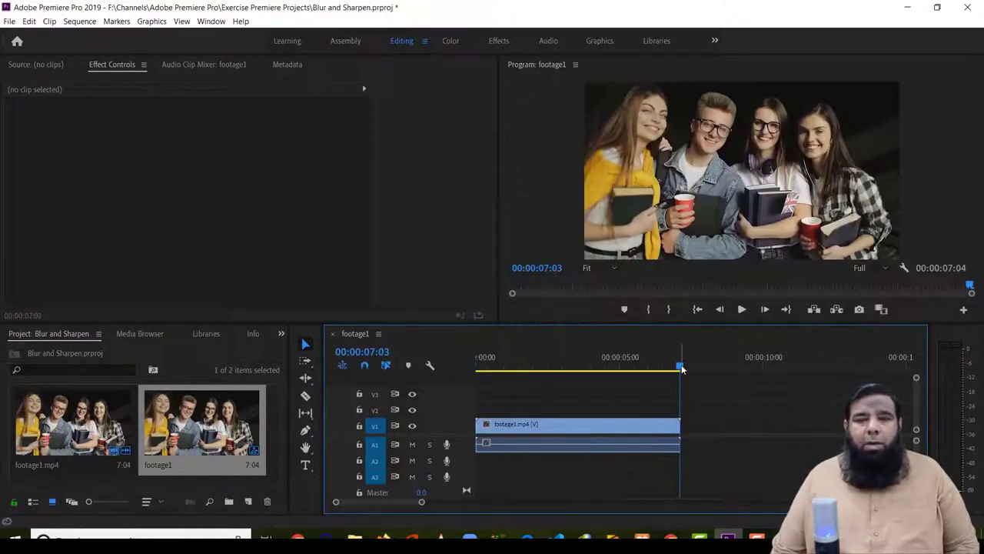
drag(681, 368, 475, 370)
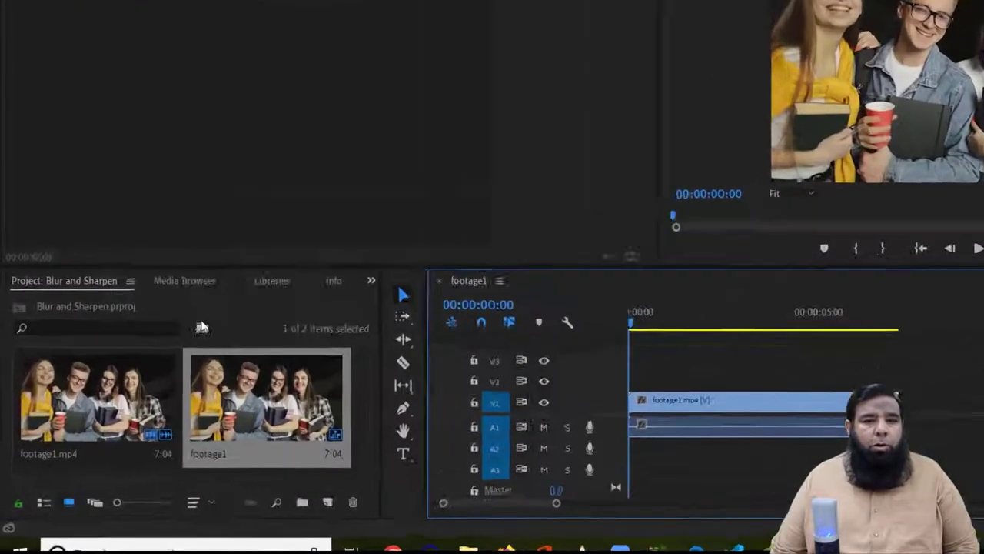
Show the Effects panel and expand Video Effects > Blur & Sharpen
click(371, 279)
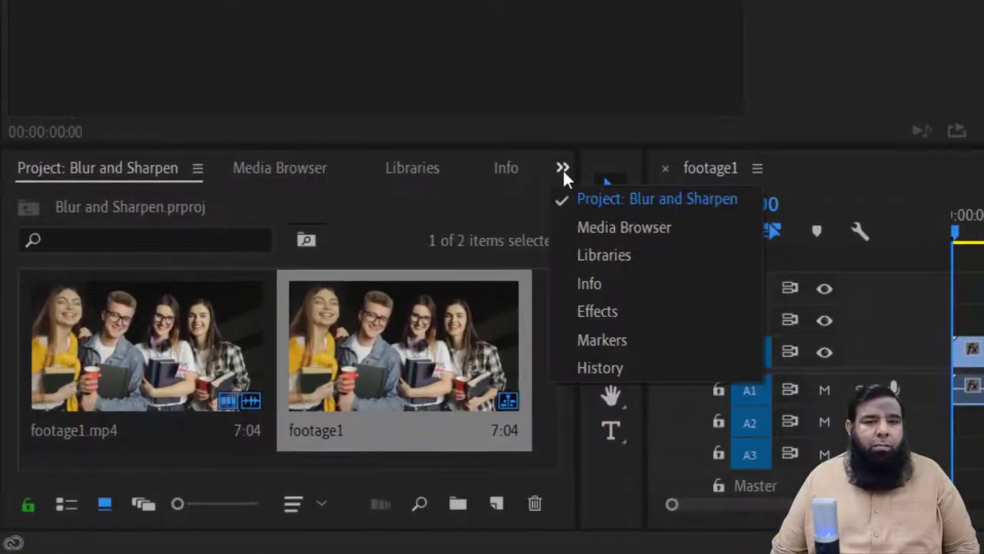
click(637, 318)
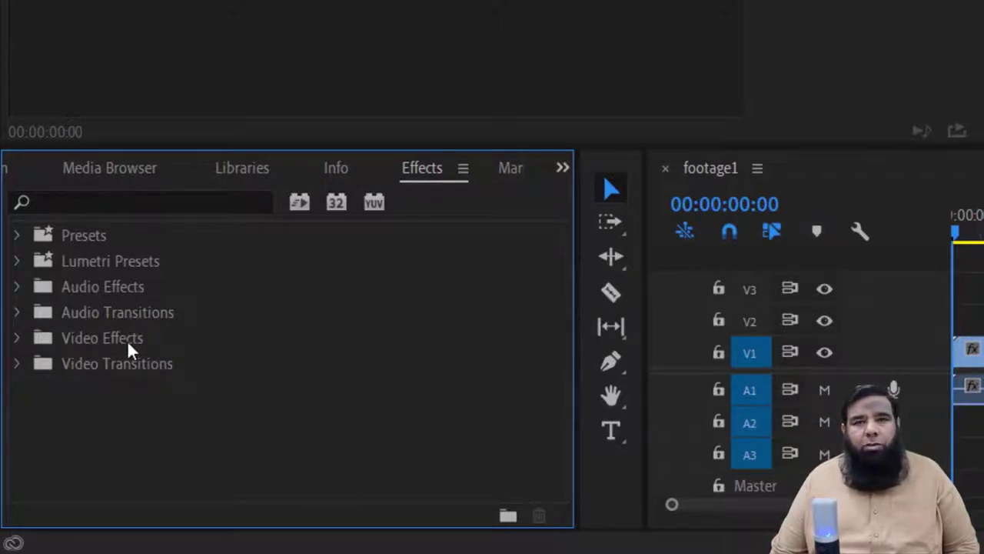
click(17, 339)
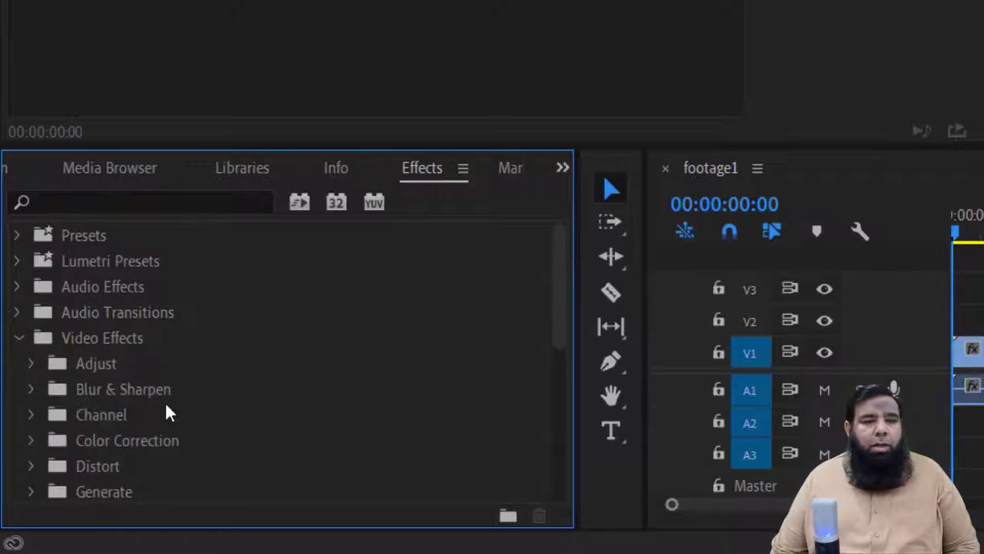
click(30, 389)
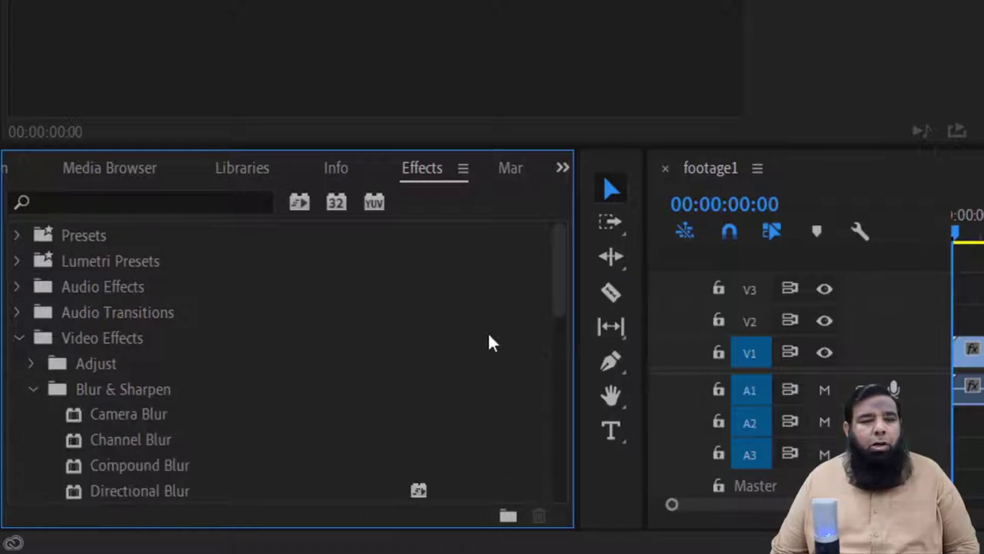
drag(561, 279, 561, 336)
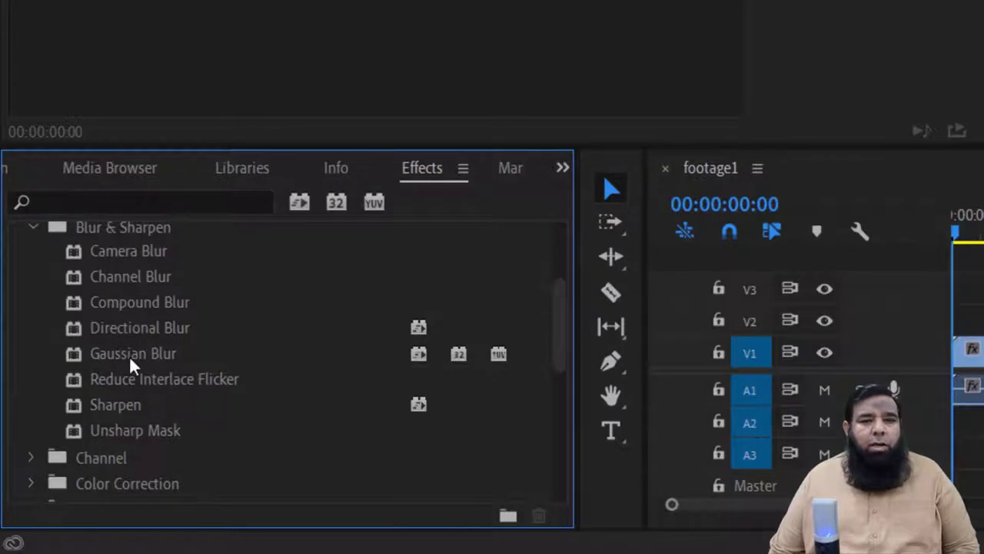
Drag Gaussian Blur onto the footage1.mp4 clip in the timeline
drag(130, 365, 555, 376)
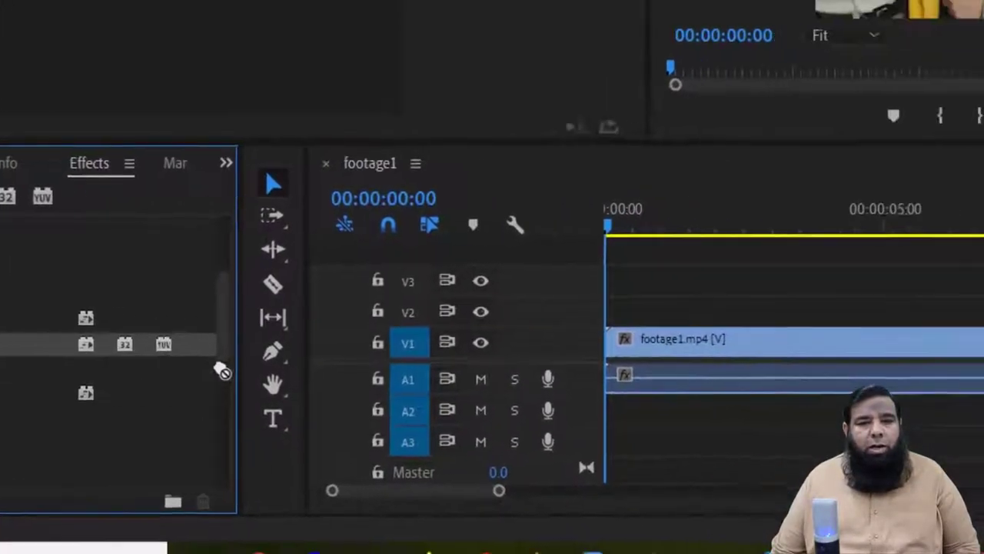
drag(222, 372, 708, 340)
drag(548, 337, 549, 337)
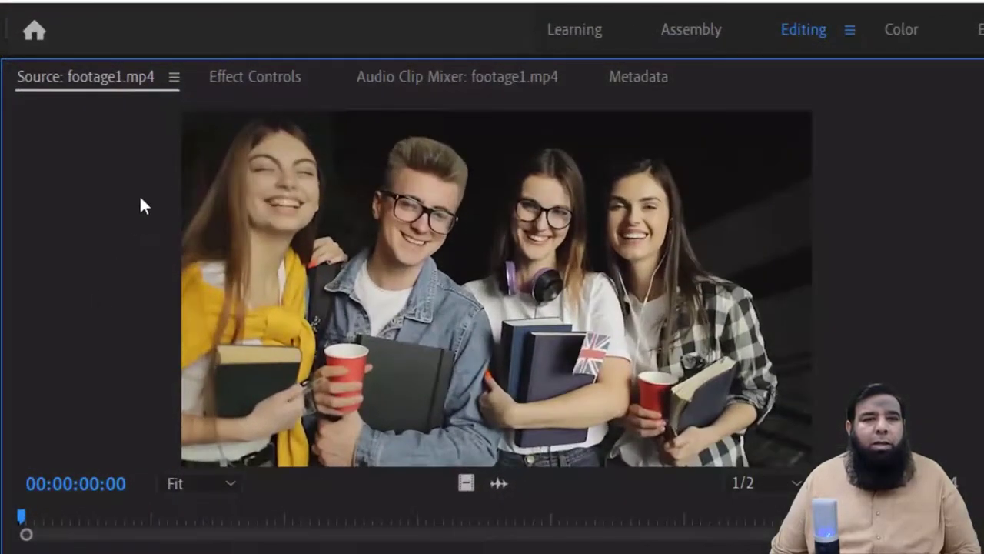
In Effect Controls, scrub Gaussian Blur's Blurriness up to 64.0
click(271, 81)
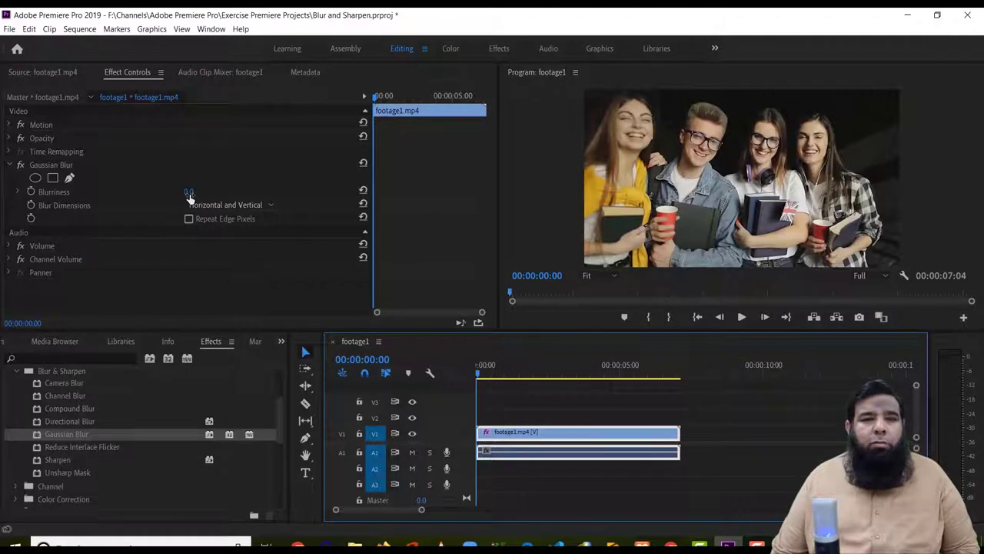
drag(189, 192, 211, 192)
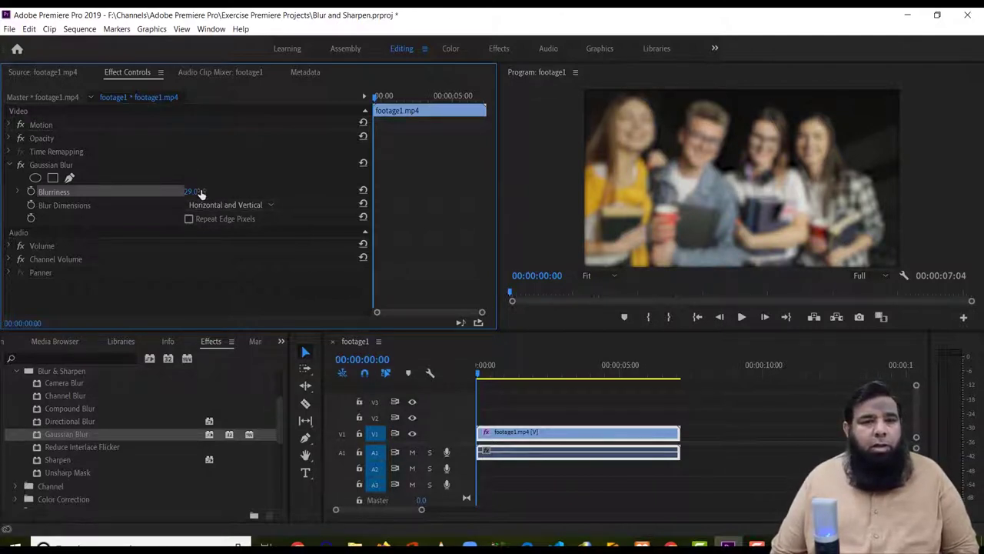
mouse_move(190, 191)
mouse_down()
mouse_move(236, 192)
mouse_move(143, 191)
mouse_move(198, 191)
mouse_up()
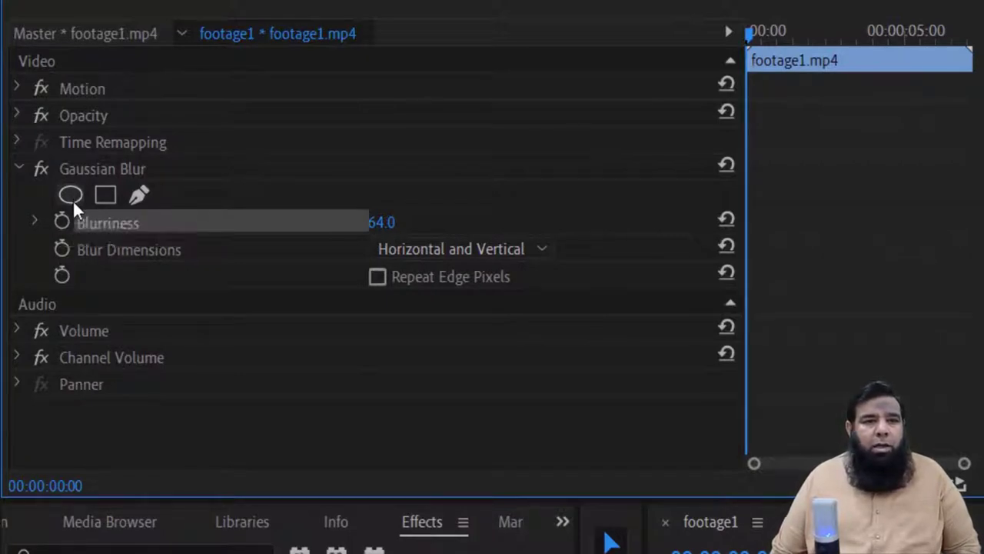
Add an ellipse mask to Gaussian Blur and set the Program panel group to Stacked Panel Group
click(70, 196)
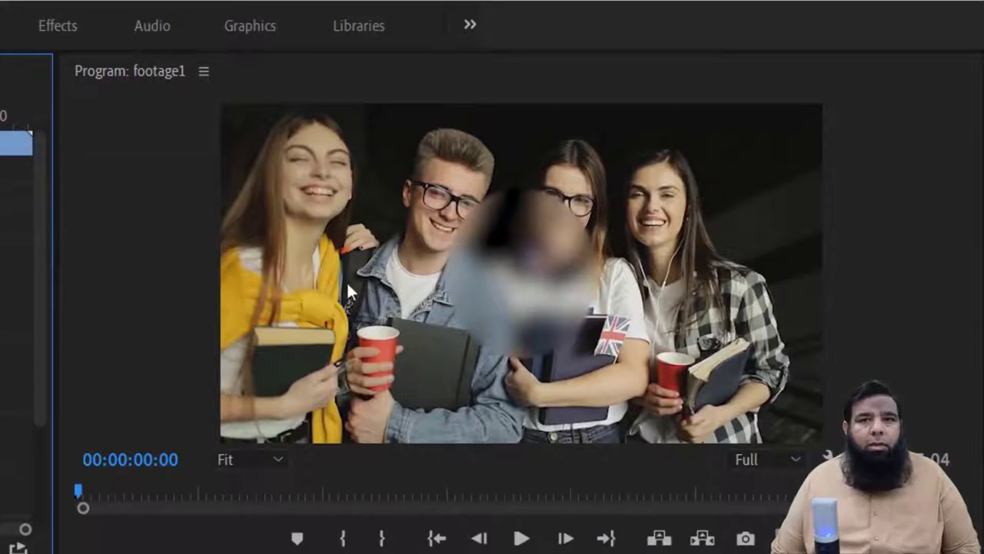
click(203, 73)
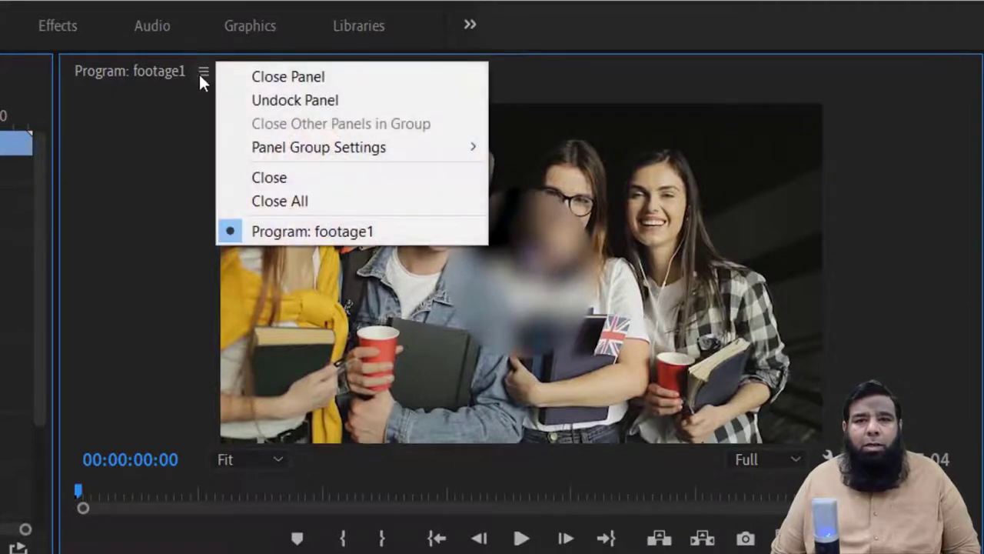
mouse_move(246, 144)
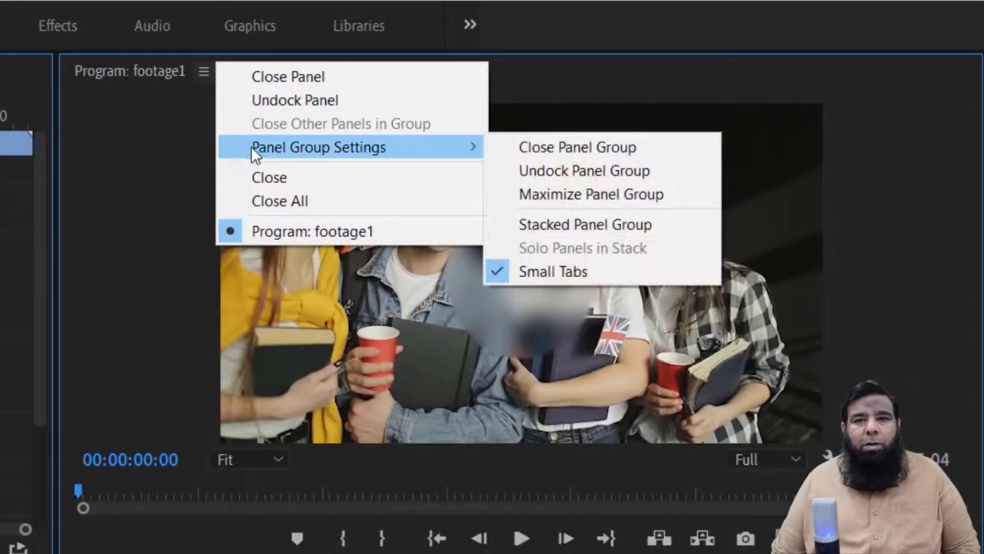
click(625, 223)
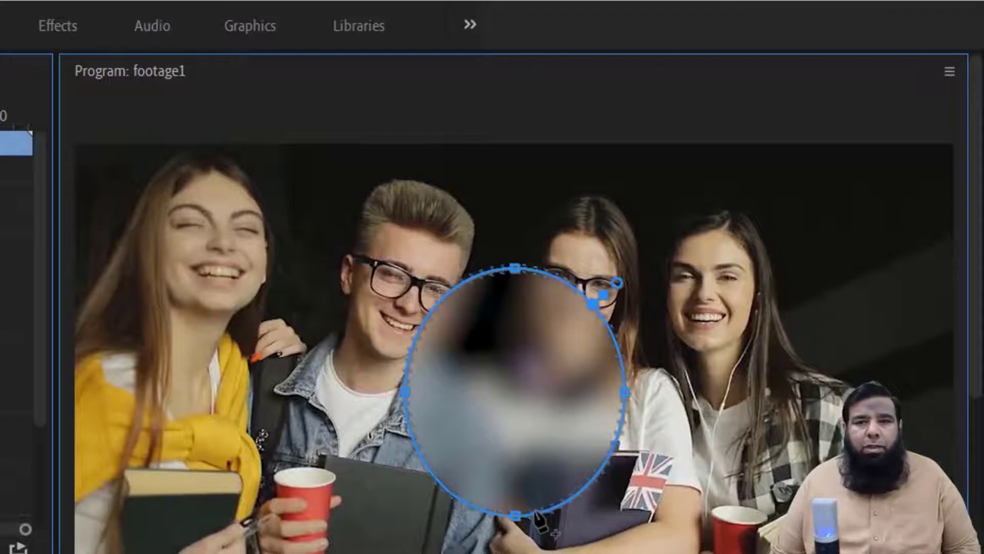
Resize, move and tilt the blur ellipse to cover only the purple-headphones girl's face
drag(515, 513, 515, 483)
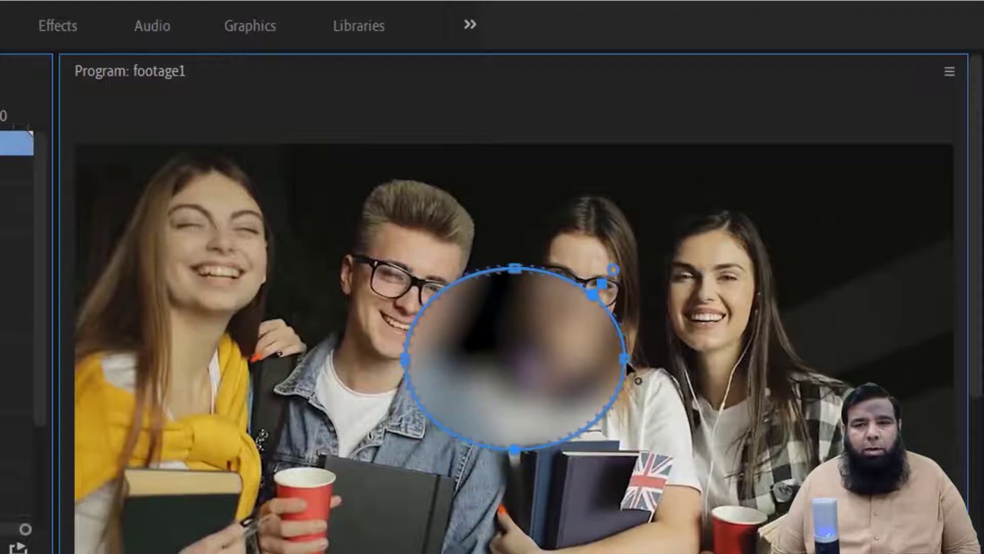
drag(625, 358, 514, 360)
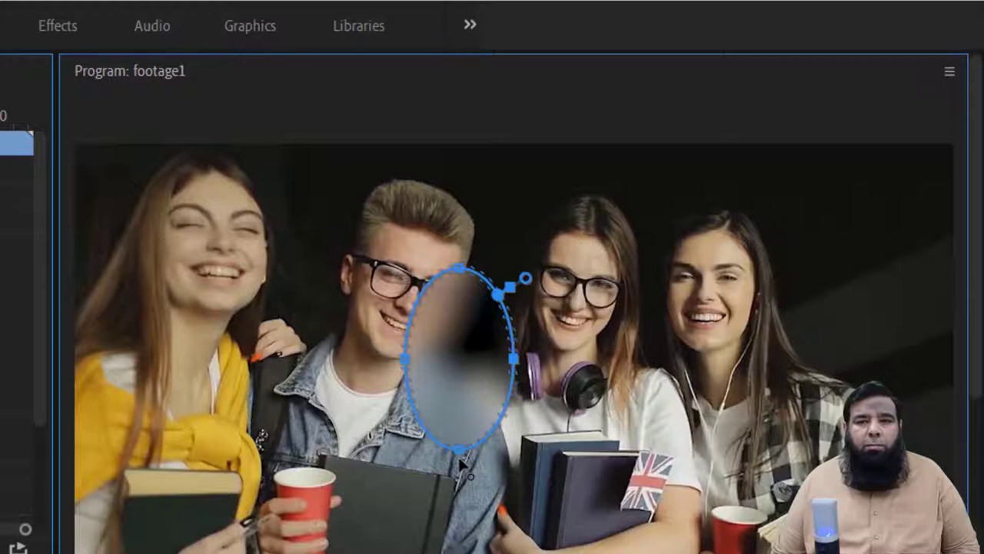
drag(458, 448, 449, 381)
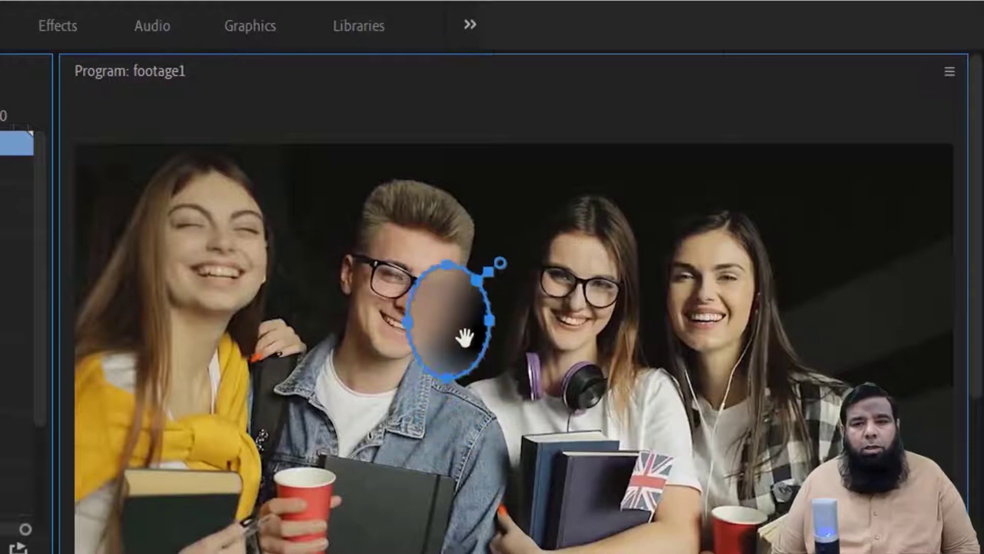
drag(466, 334, 582, 313)
drag(577, 348, 578, 362)
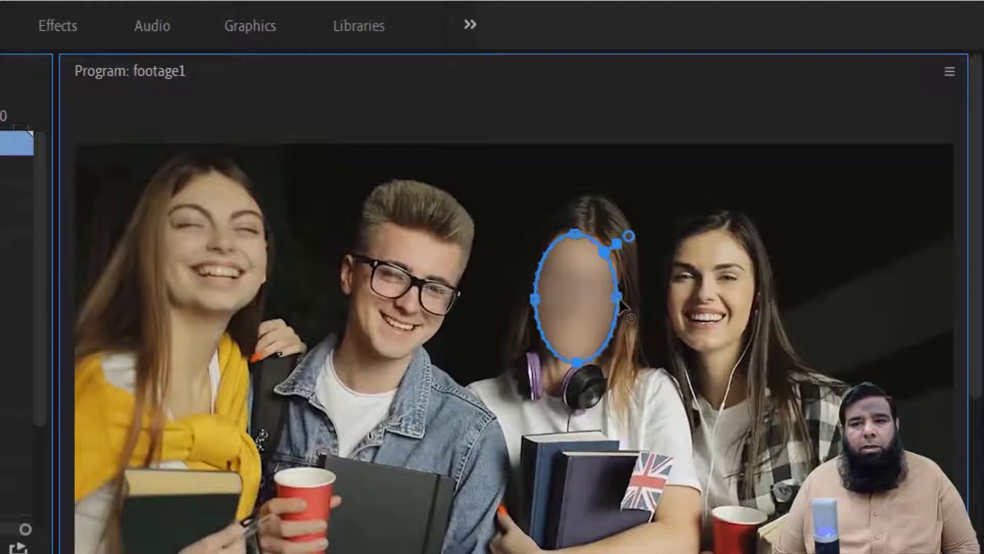
drag(618, 300, 627, 304)
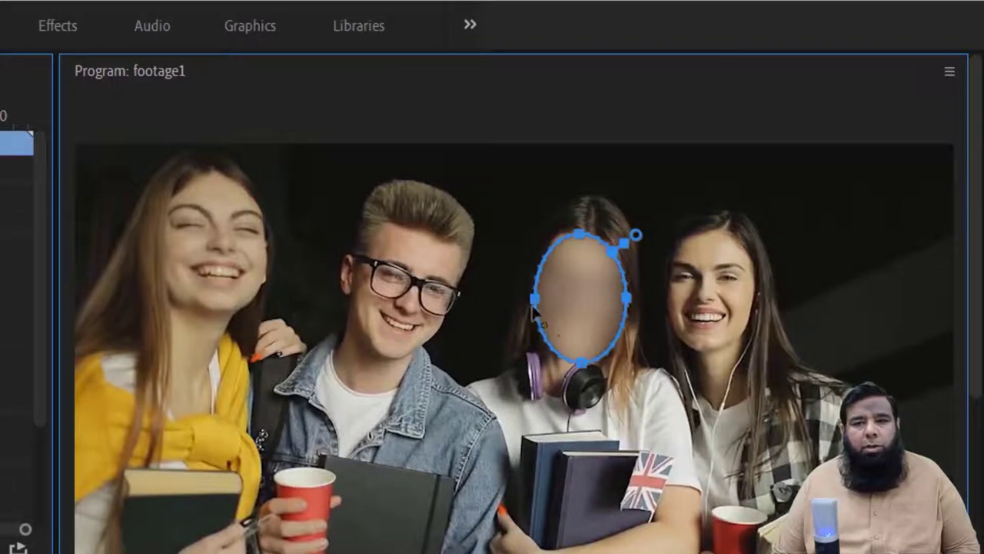
drag(535, 309, 532, 310)
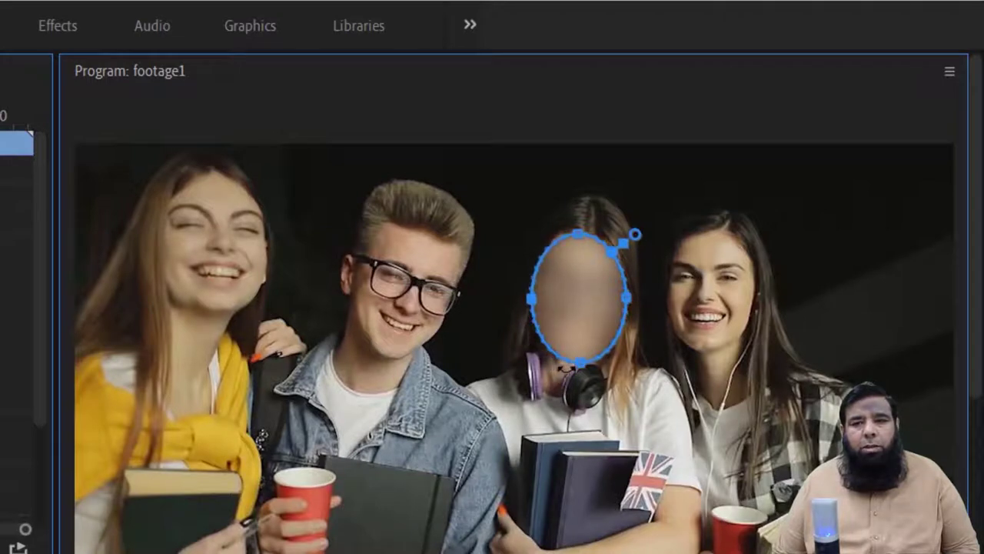
mouse_move(578, 378)
mouse_down()
mouse_move(642, 349)
mouse_move(572, 382)
mouse_up()
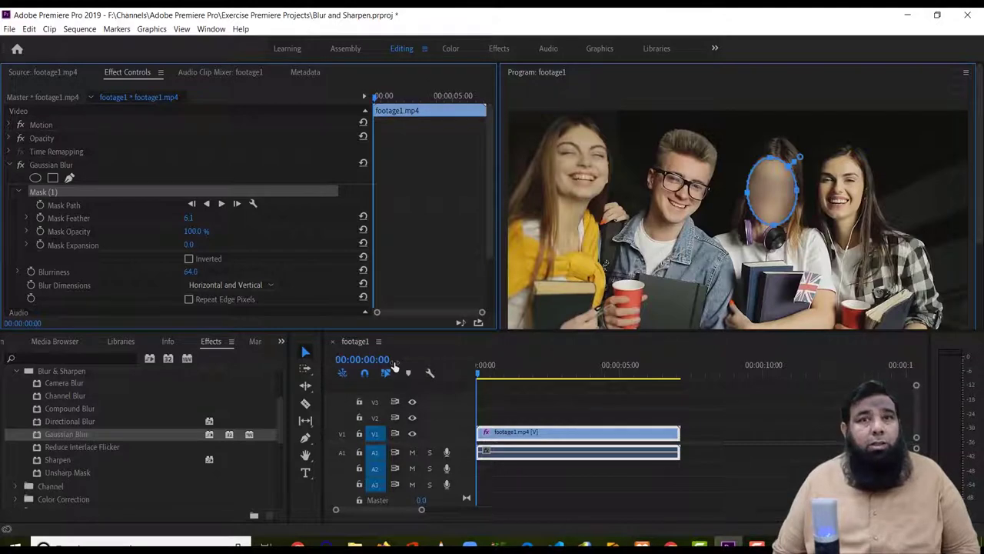
From the clip start, track the face mask forward and play back to check it
click(478, 376)
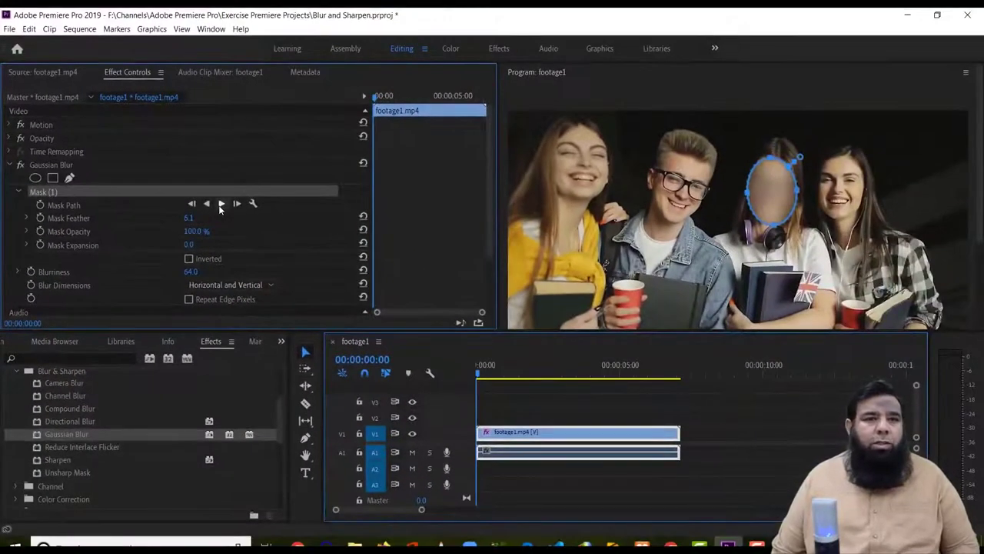
click(220, 204)
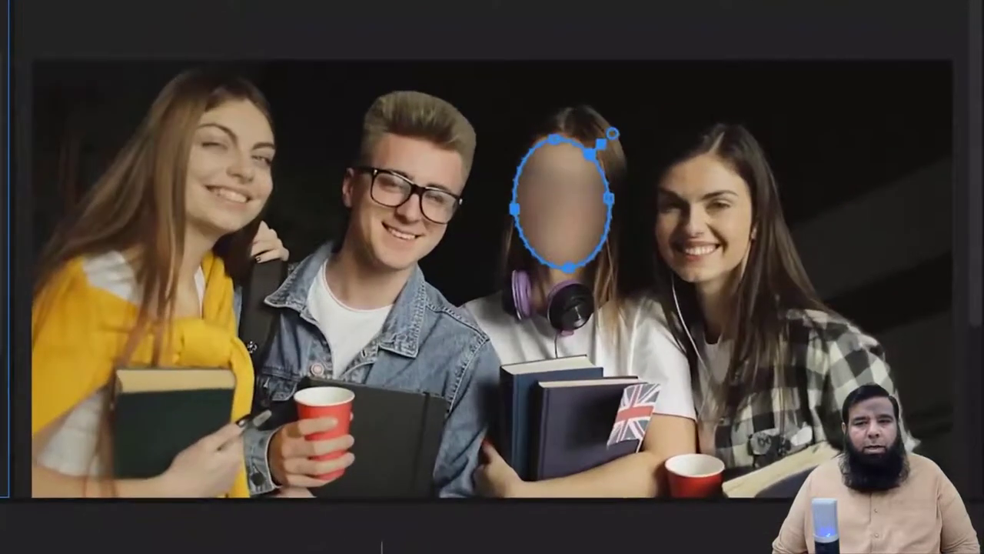
key(space)
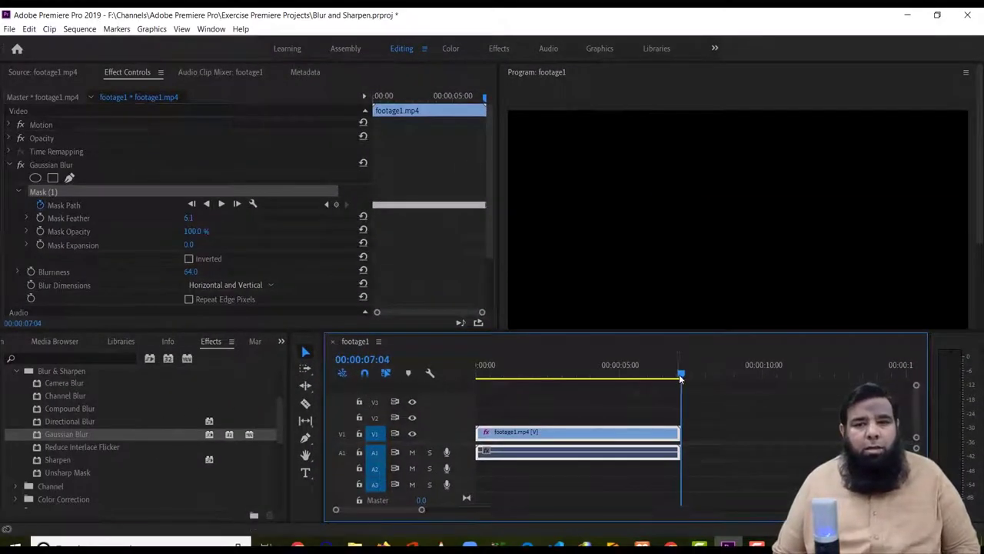
Scrub the playhead back through the blurred clip to its start
drag(681, 376, 554, 376)
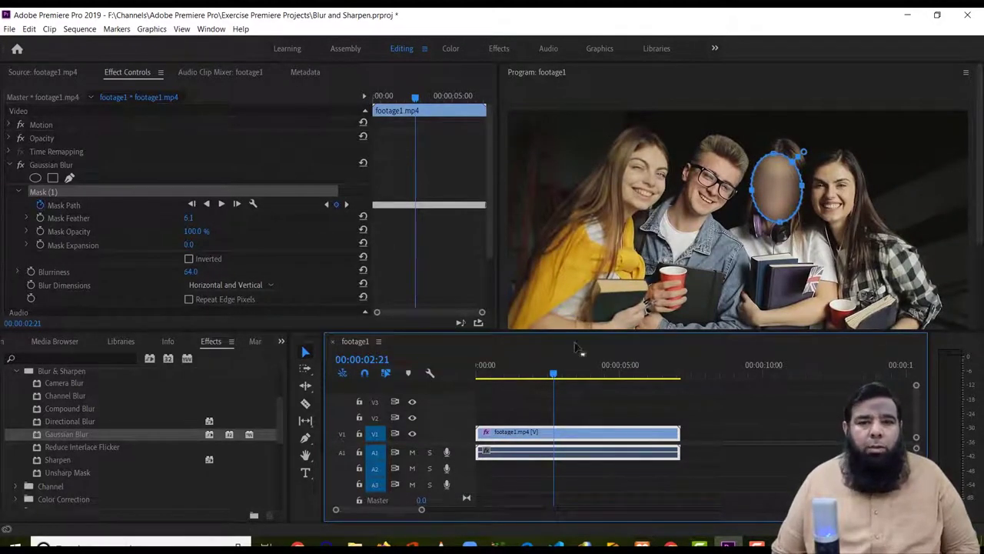
drag(551, 378, 477, 379)
click(654, 252)
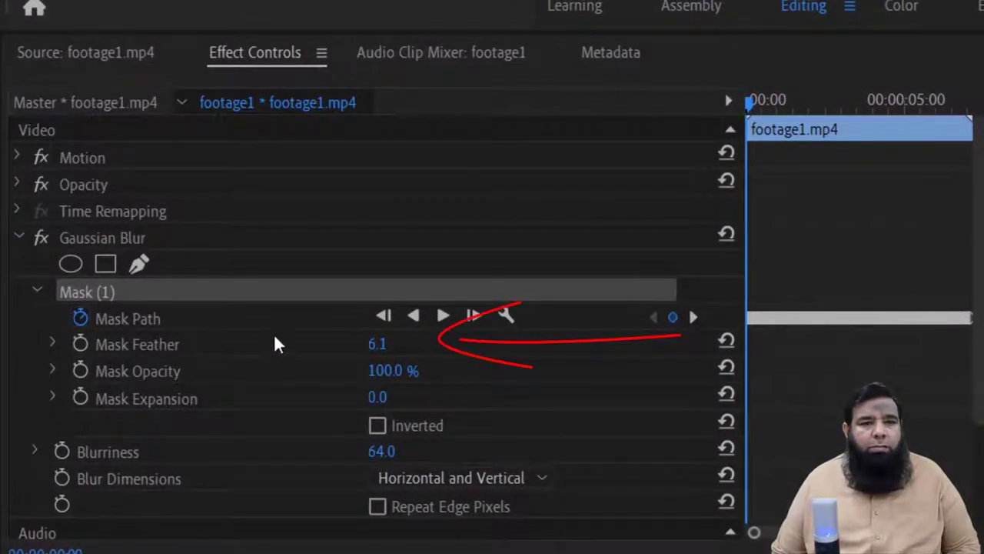
Set Mask Feather to 27.1, play it back, and return to 00:00:00:00
click(376, 343)
text(11.1)
key(Return)
drag(381, 343, 392, 343)
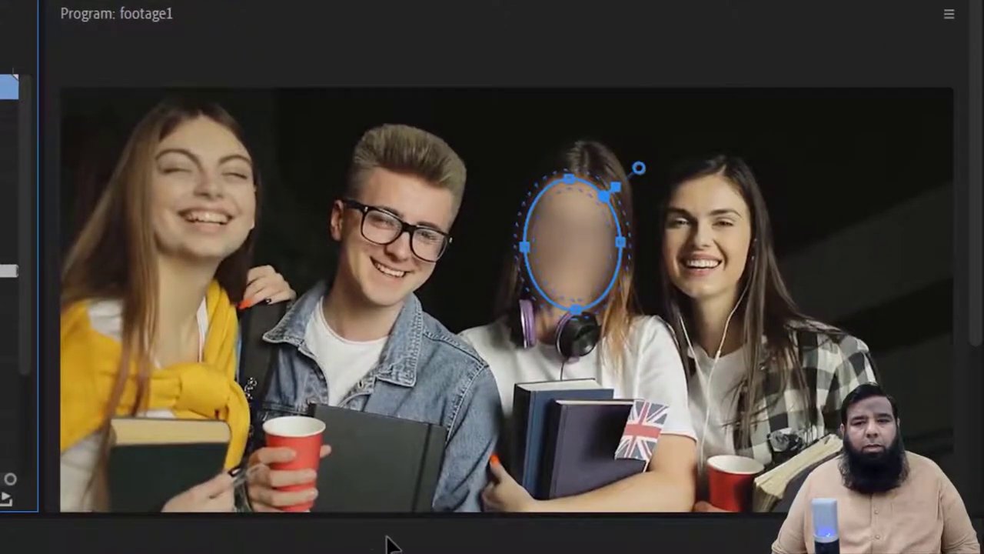
key(space)
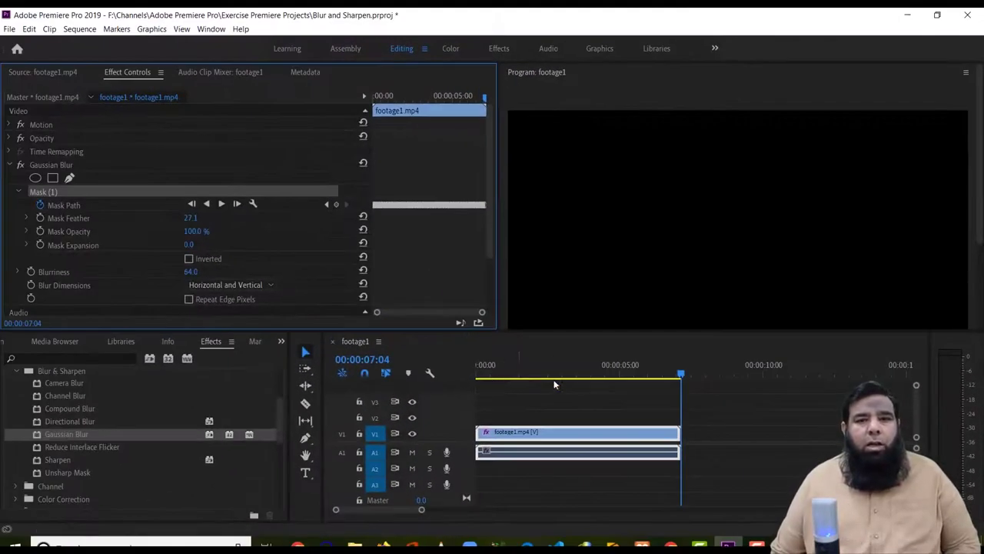
click(684, 376)
key(Home)
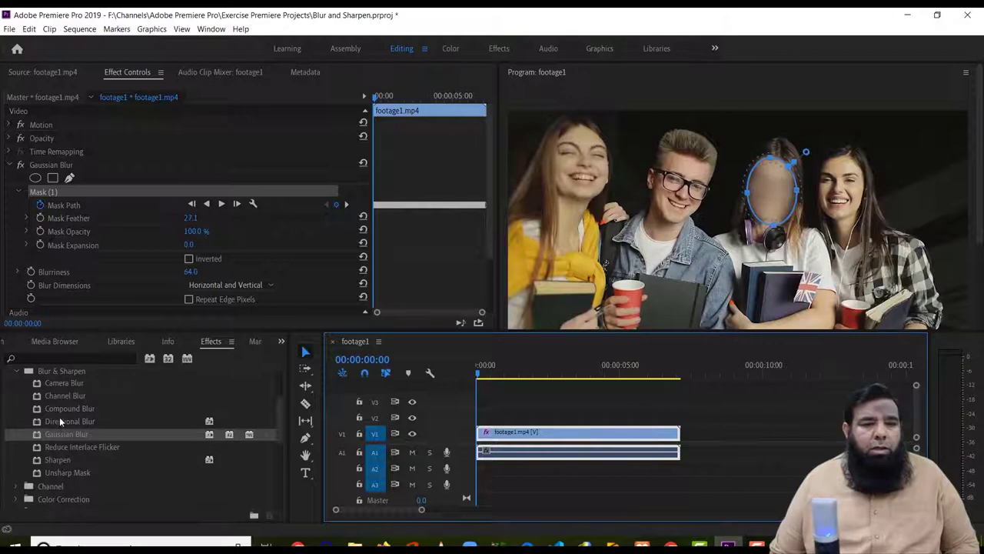
Apply Directional Blur, then delete both Directional Blur and Gaussian Blur from footage1
drag(62, 421, 496, 433)
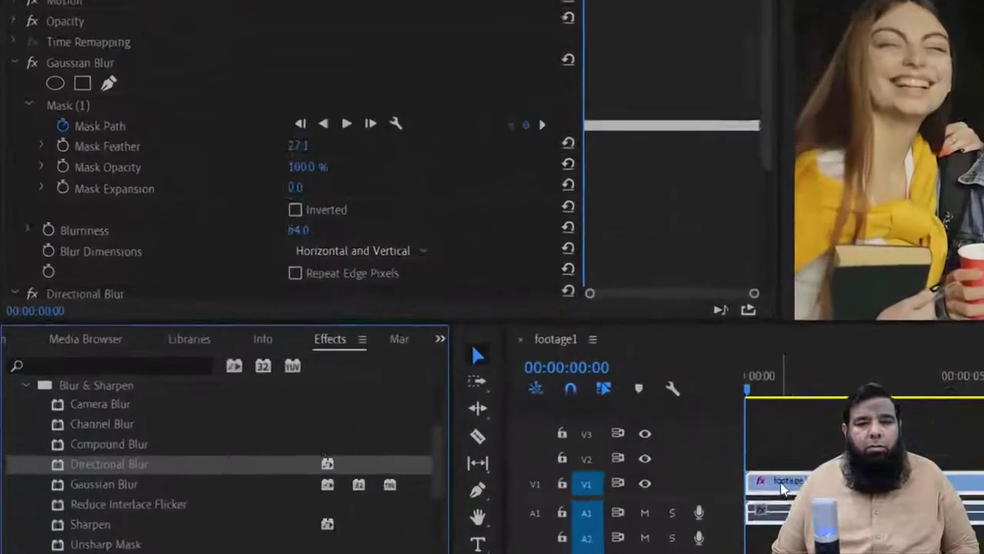
scroll(120, 223, down, 2)
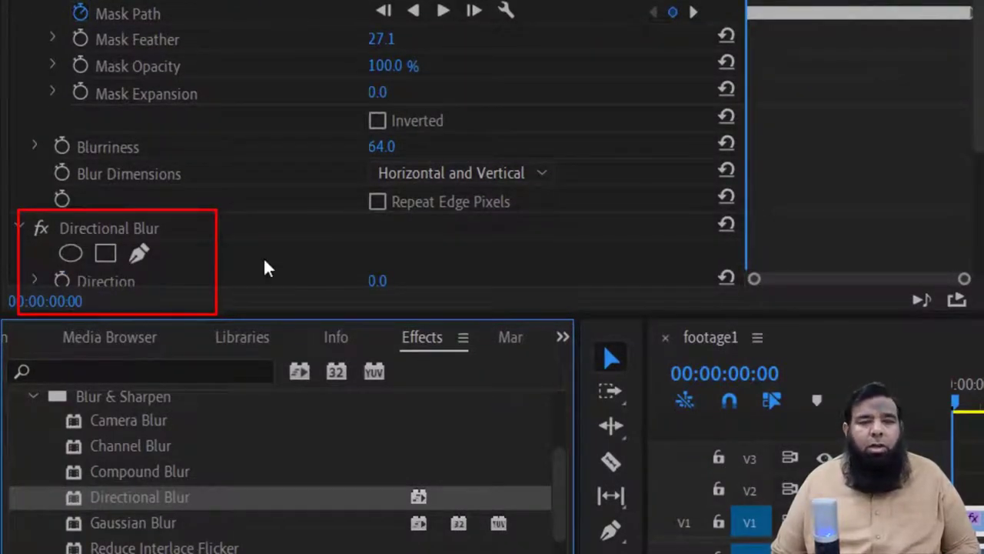
click(120, 225)
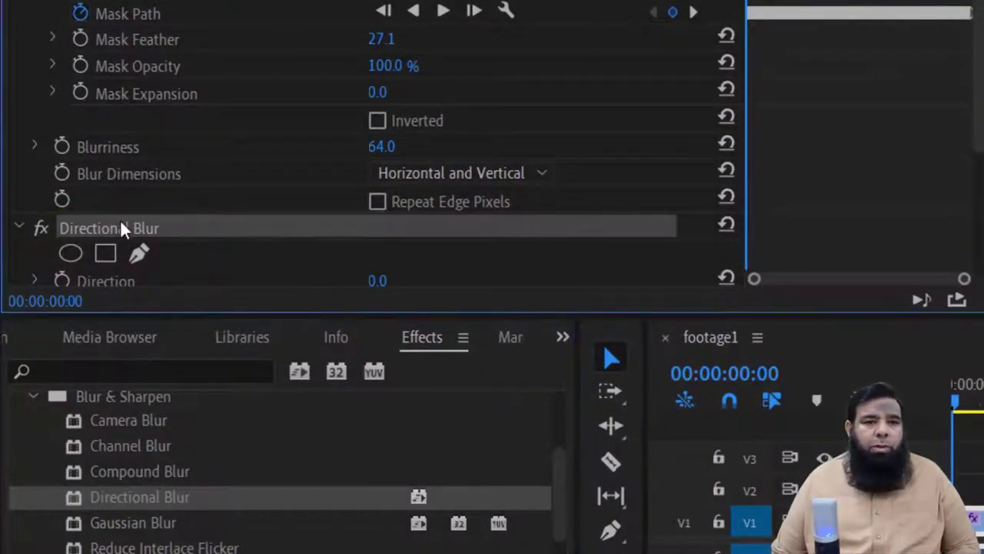
key(Delete)
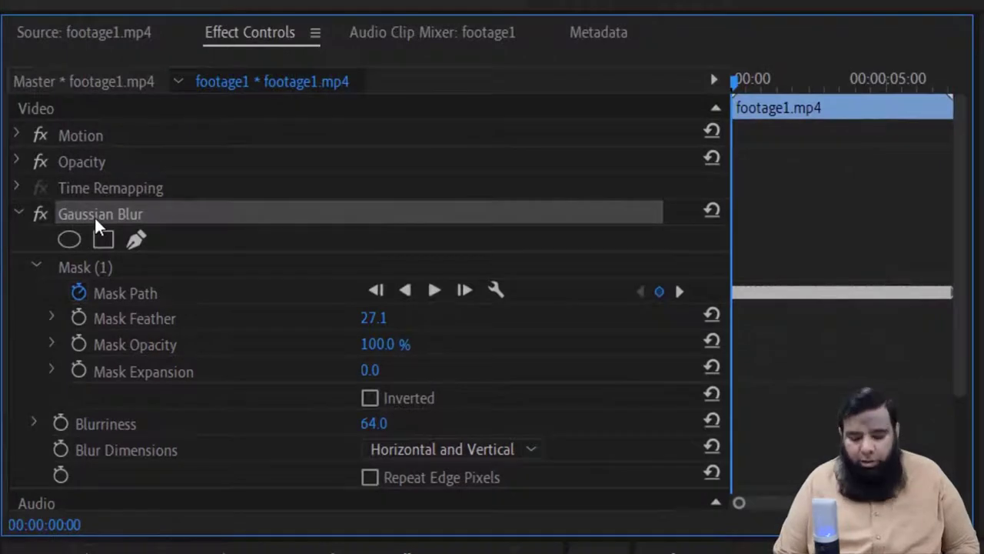
key(Delete)
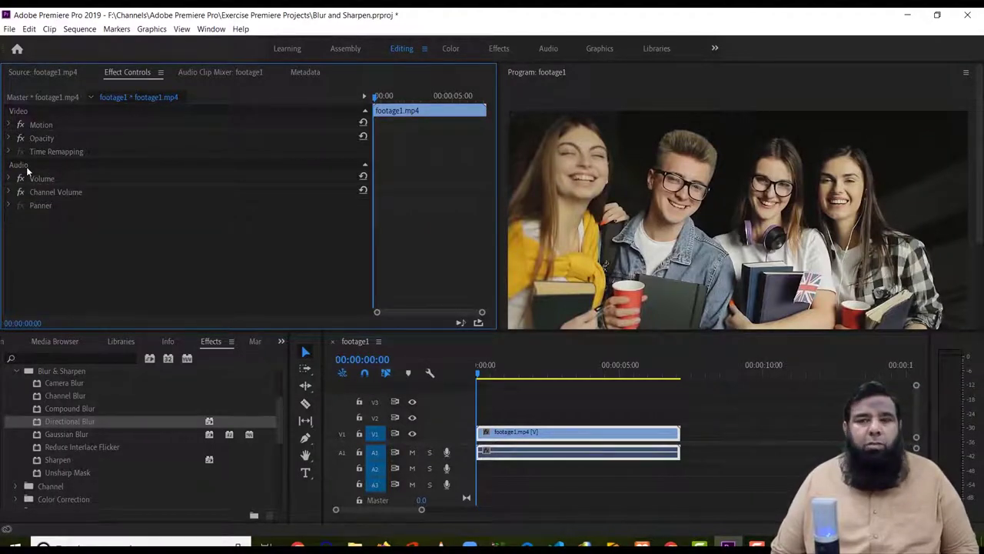
Save the project and apply the Sharpen effect to footage1.mp4
key(ctrl+s)
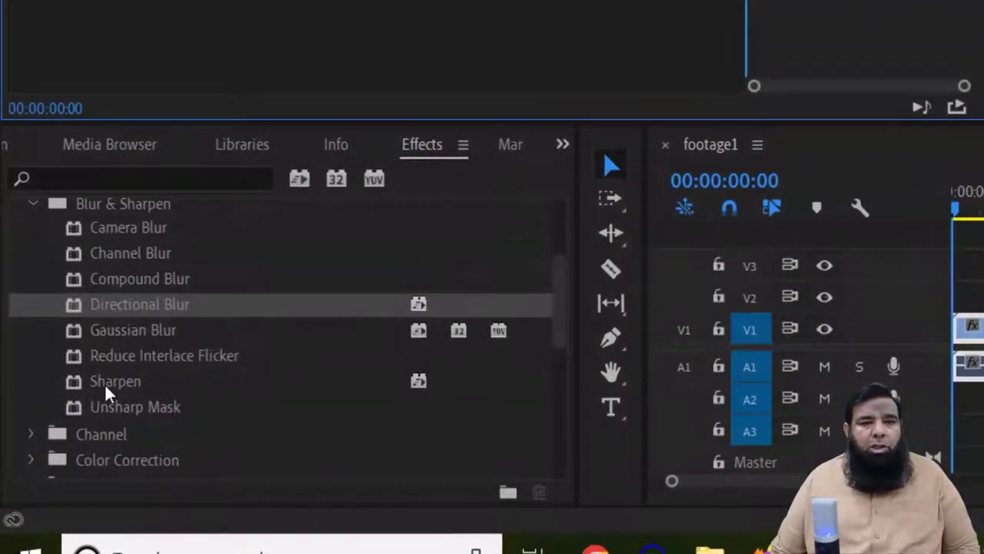
drag(106, 388, 976, 335)
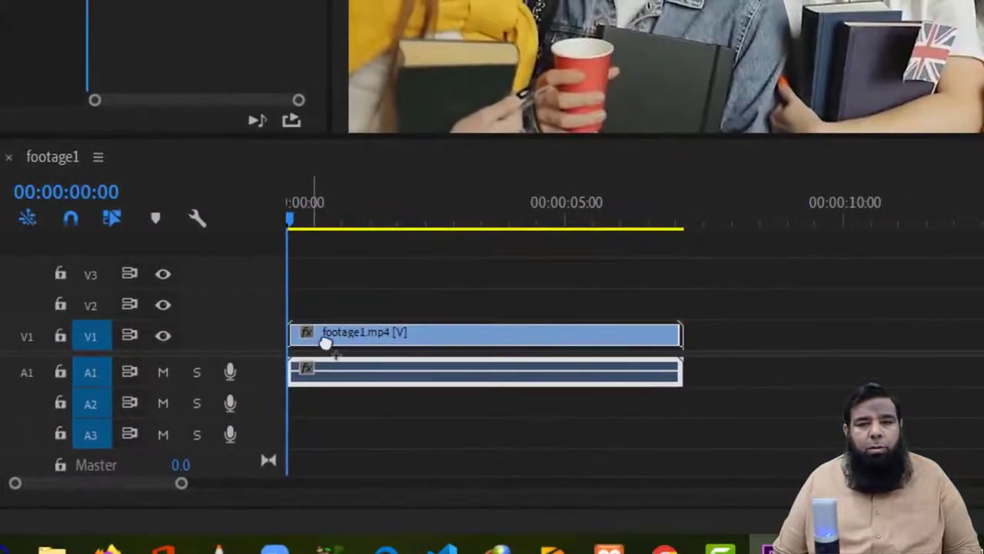
drag(326, 342, 343, 338)
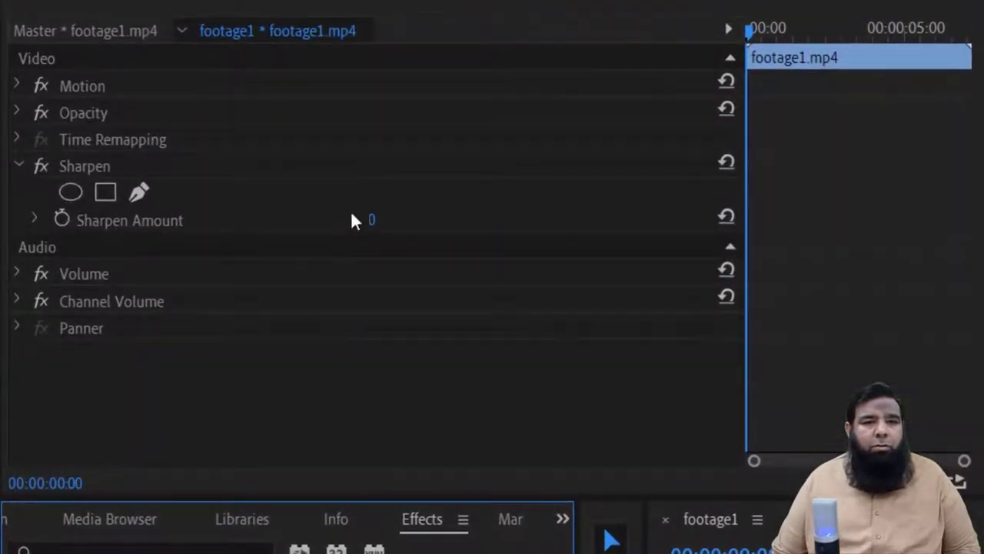
Set Sharpen Amount to 75 and return the playhead to the clip start
click(34, 220)
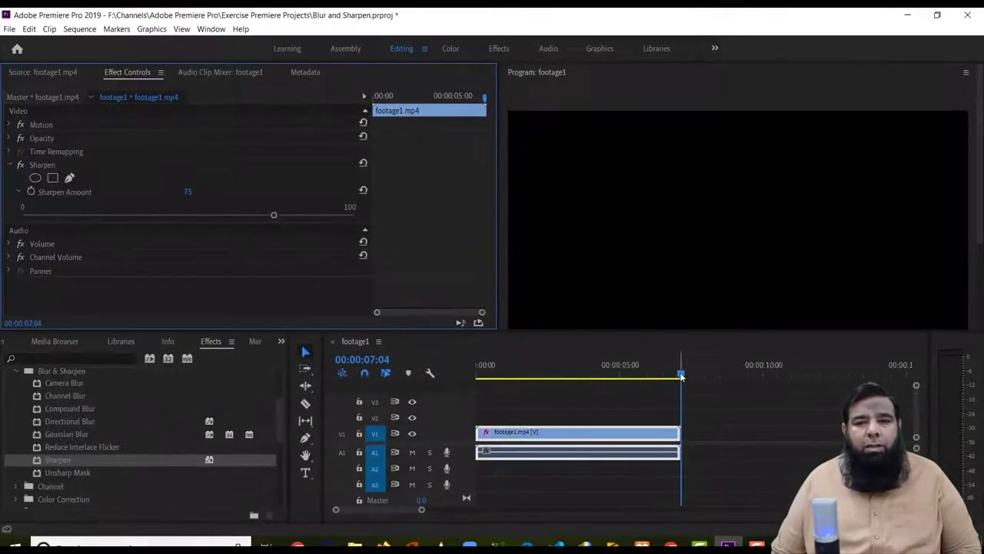
key(Left)
key(Left)
key(Left)
key(Home)
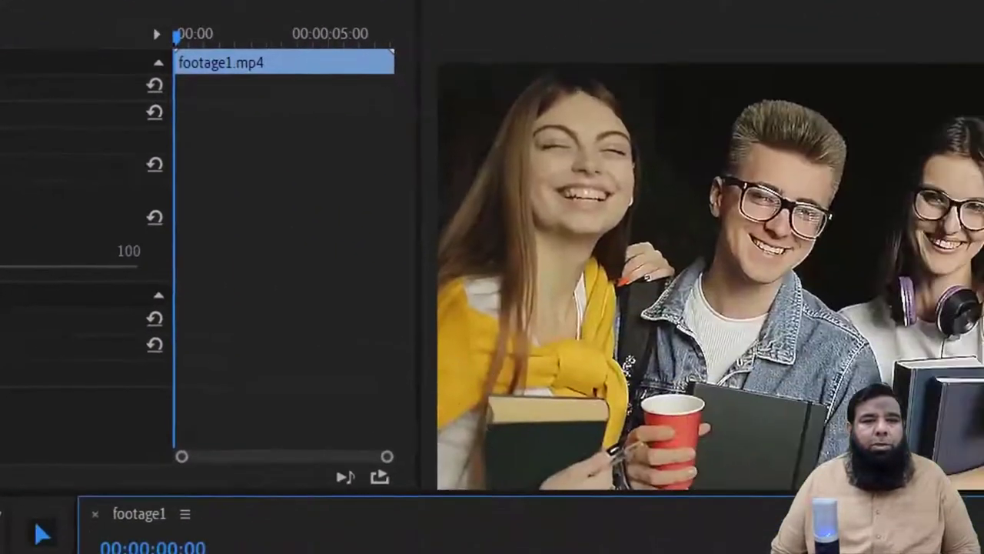
Add an ellipse mask to Sharpen and shape it into a tilted oval over the bespectacled man's face
click(4, 84)
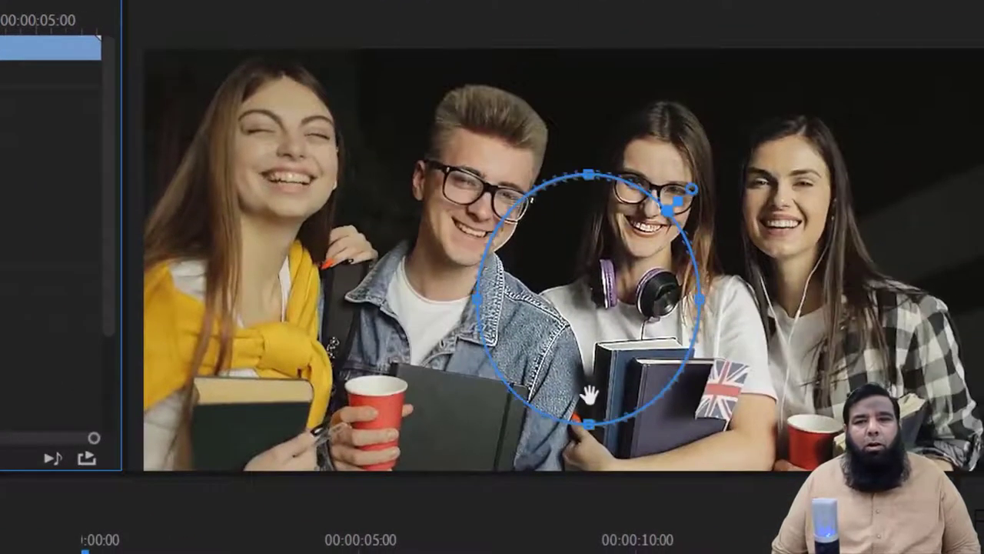
click(594, 436)
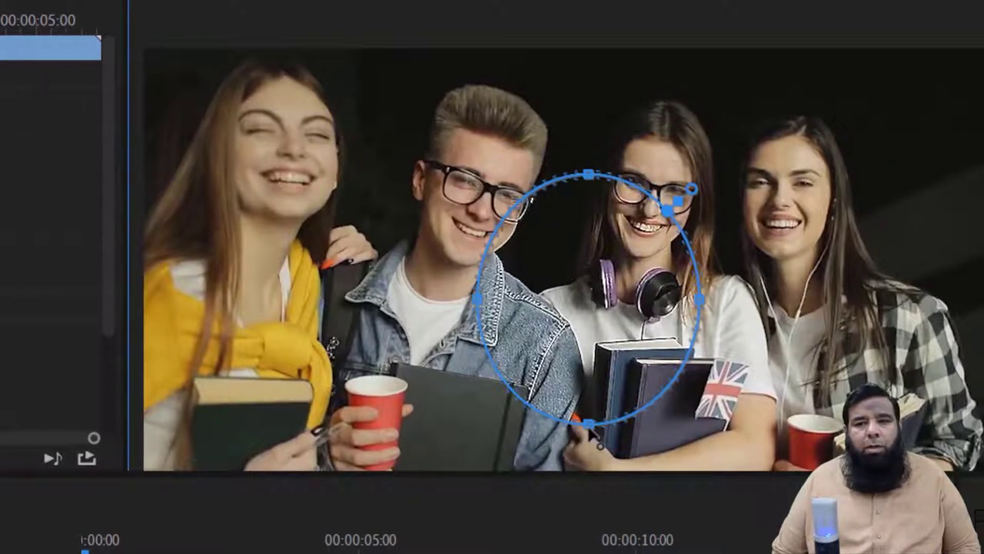
drag(593, 435, 590, 304)
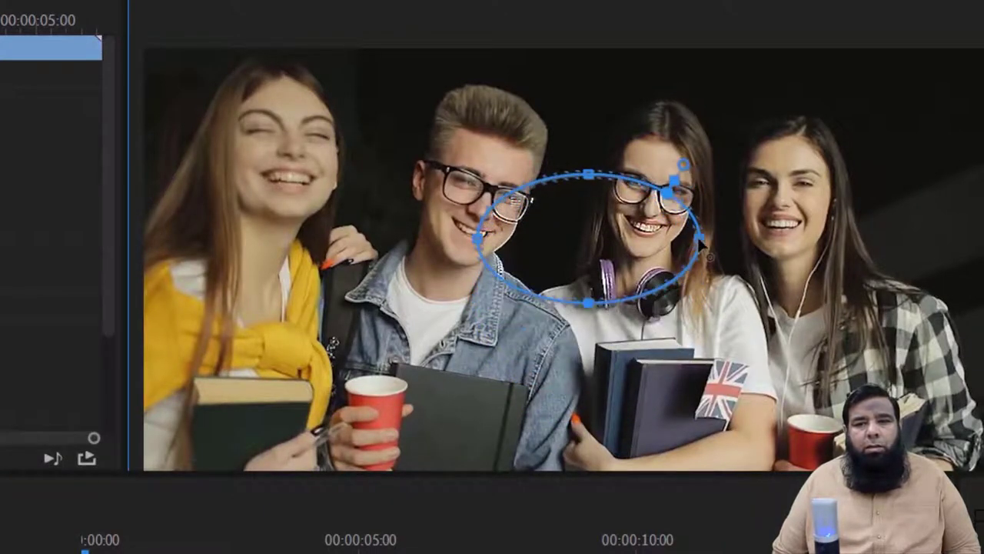
drag(701, 245, 573, 240)
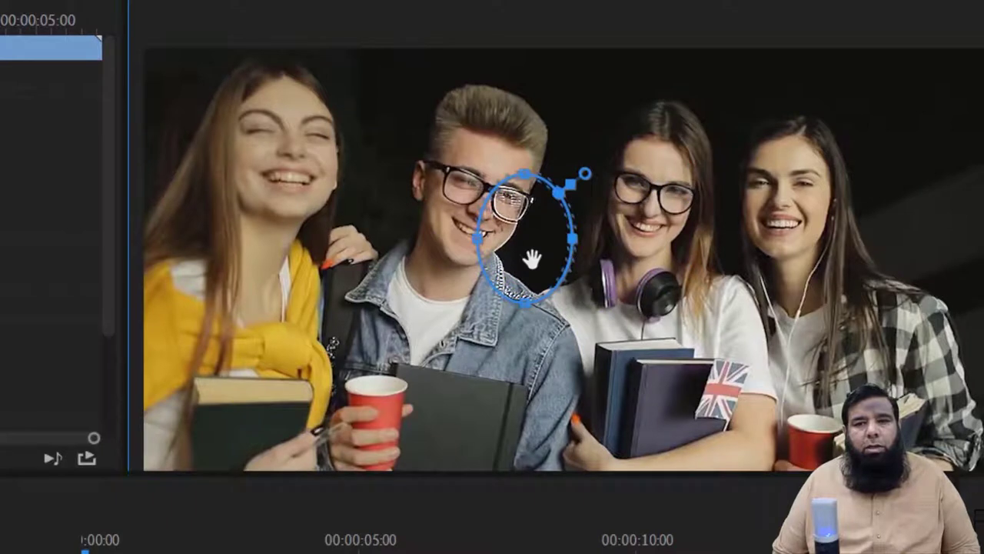
drag(520, 259, 477, 222)
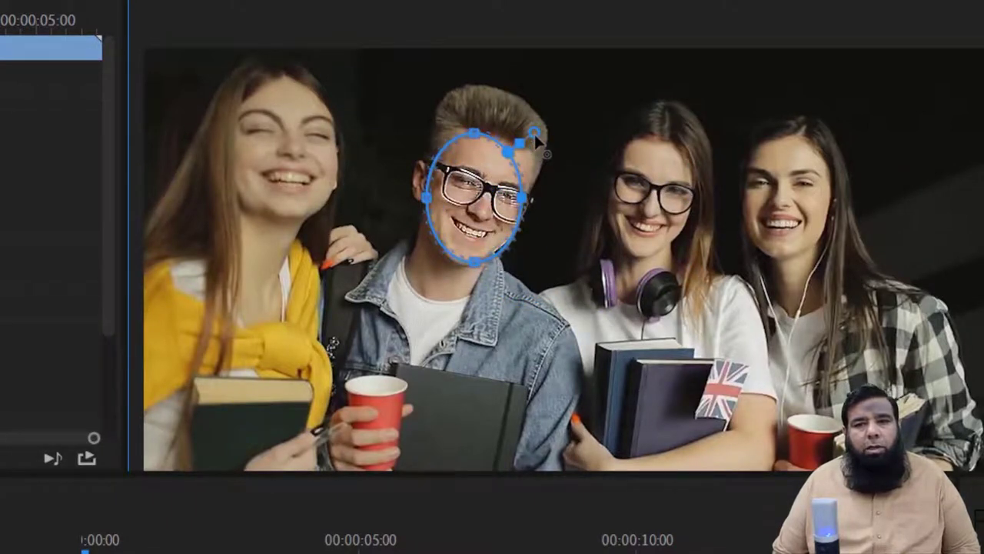
drag(533, 132, 541, 138)
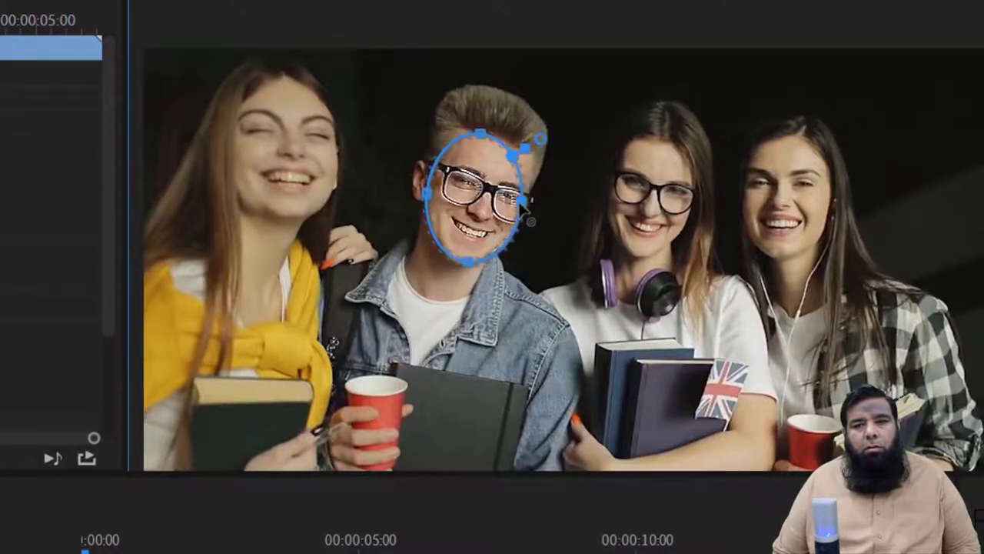
drag(522, 202, 532, 204)
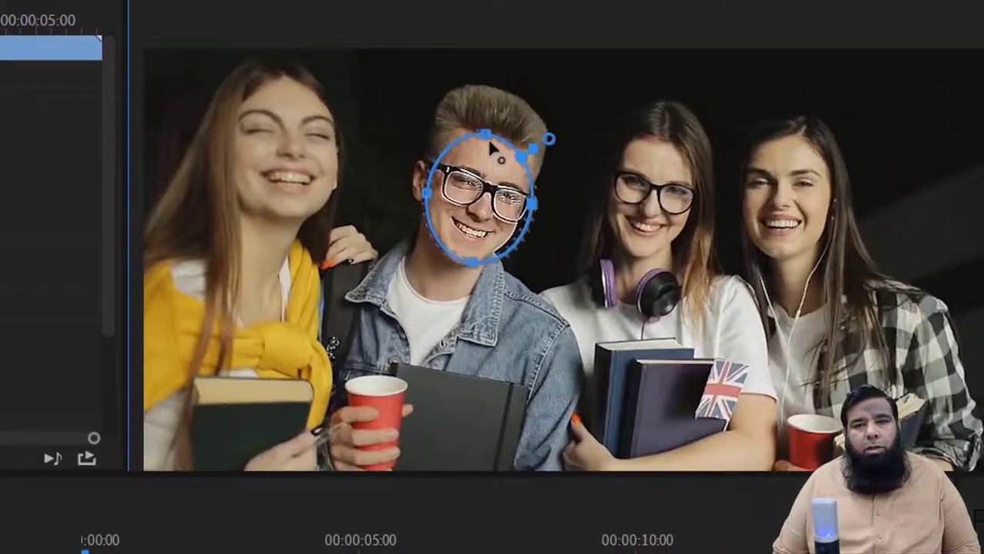
drag(485, 134, 487, 124)
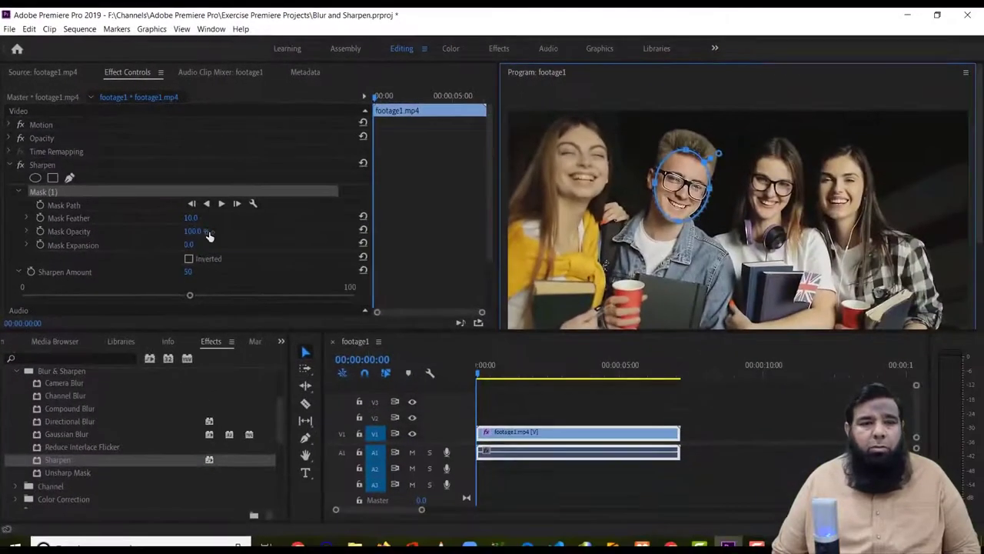
Track the Sharpen mask forward and play the clip in a maximized Program monitor
click(419, 323)
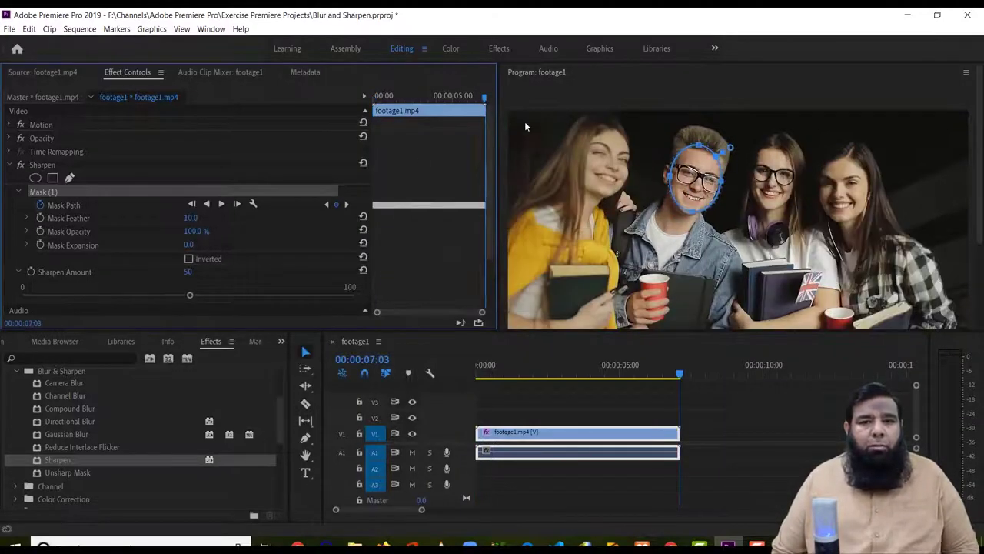
key(grave)
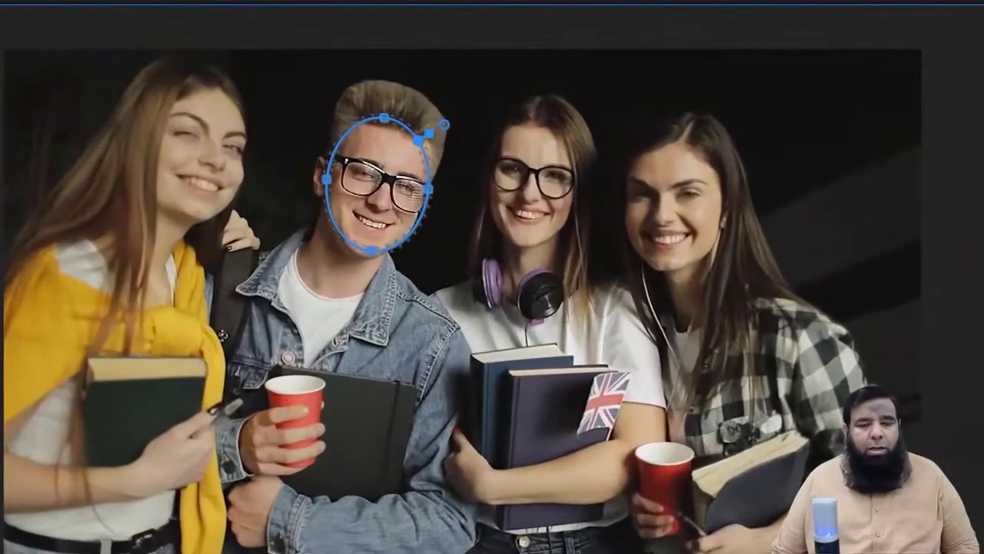
key(space)
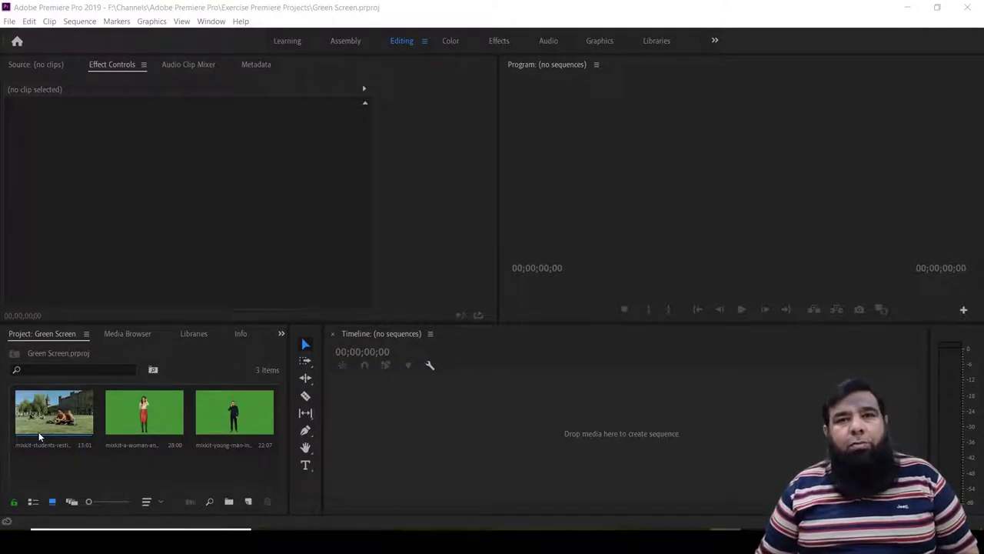
Create a sequence from the students-resting-in-a-university-garden clip, play it, and rewind
click(39, 435)
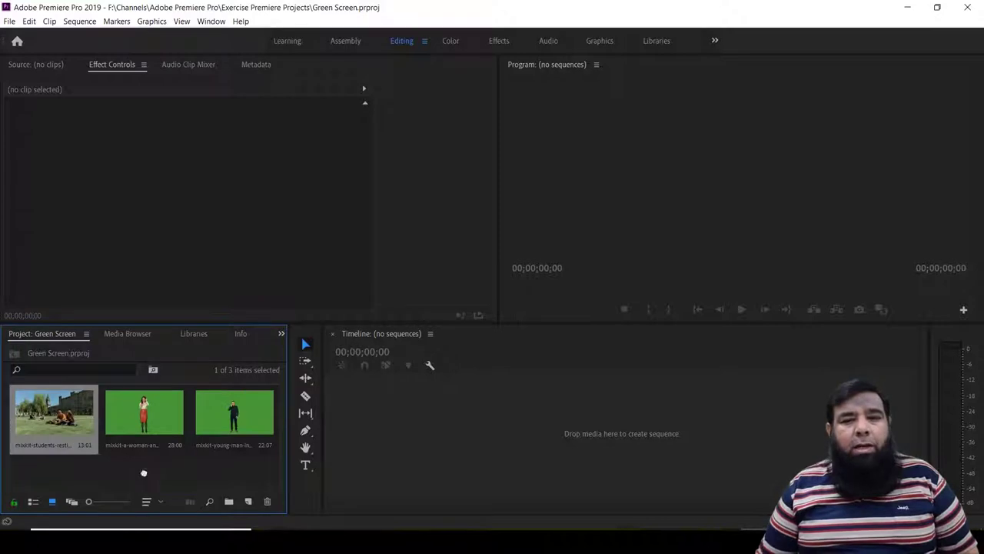
drag(143, 473, 570, 434)
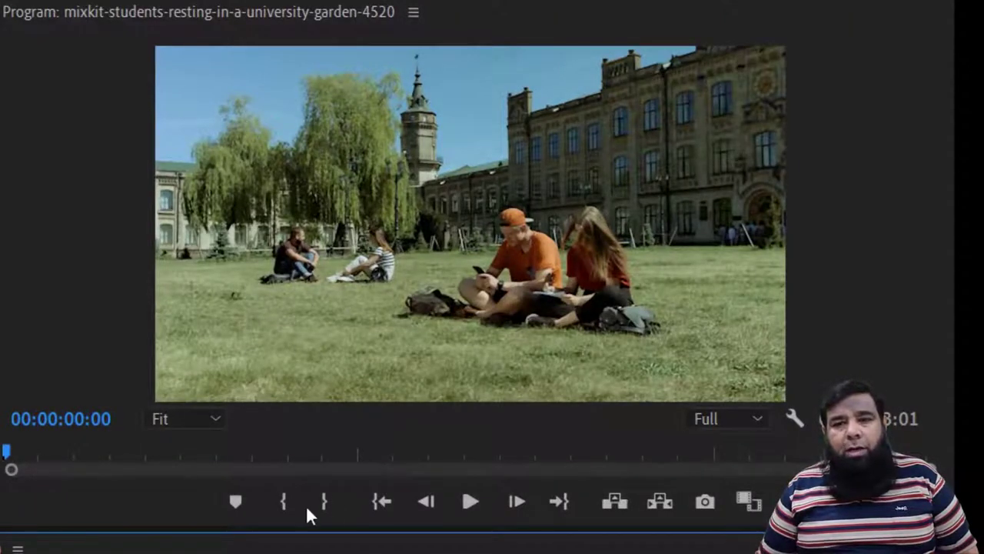
key(space)
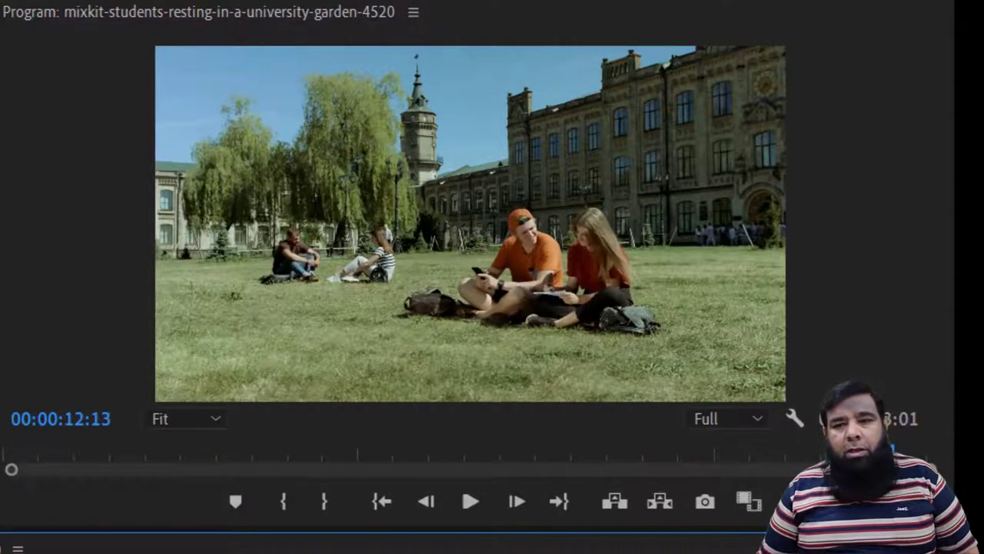
key(j)
key(j)
key(j)
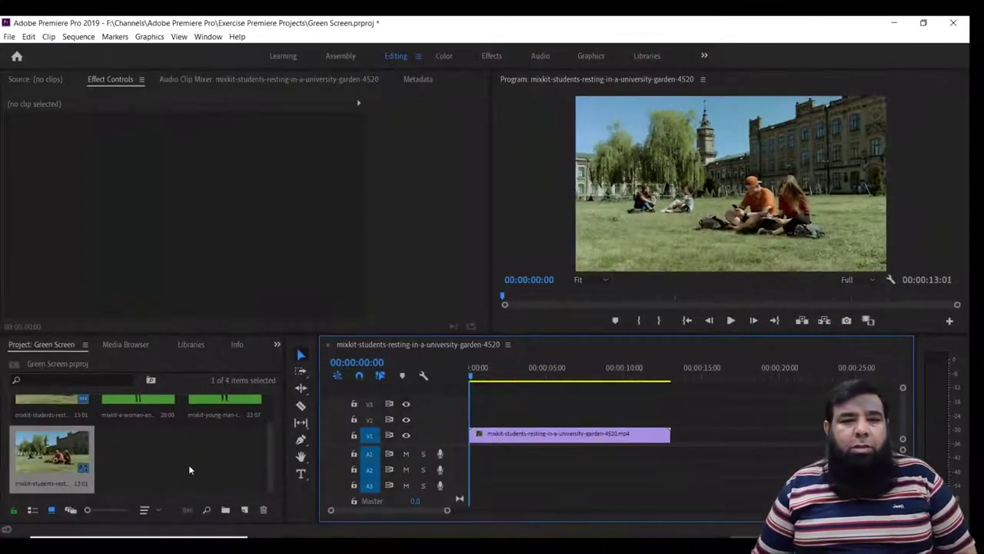
Place the young-man green-screen clip on V2 above the garden shot
scroll(190, 469, up, 2)
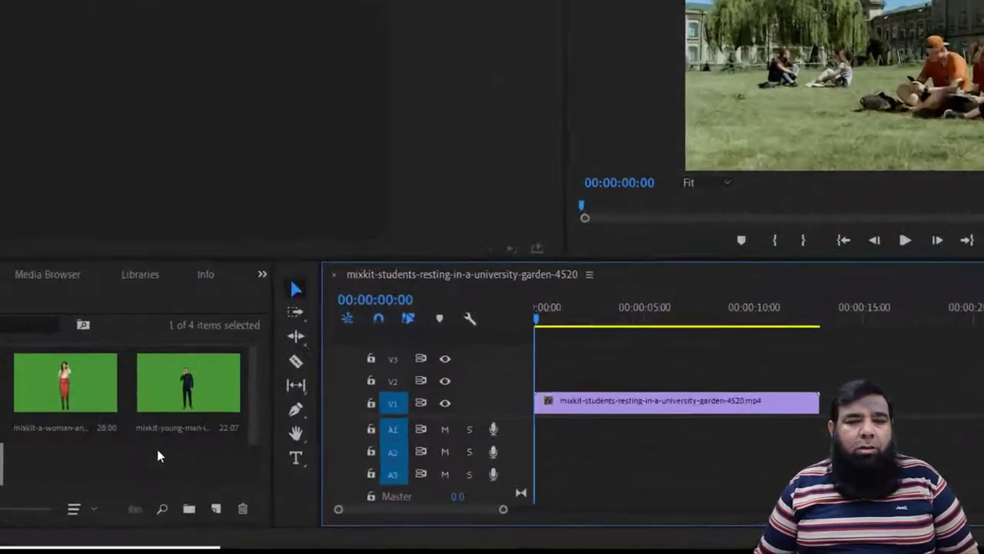
click(223, 429)
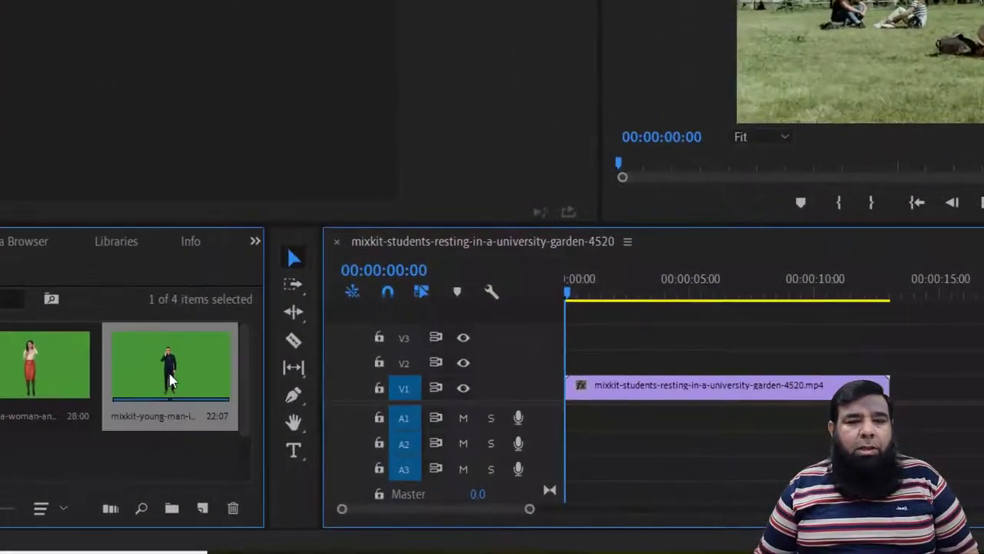
click(170, 379)
drag(175, 368, 572, 374)
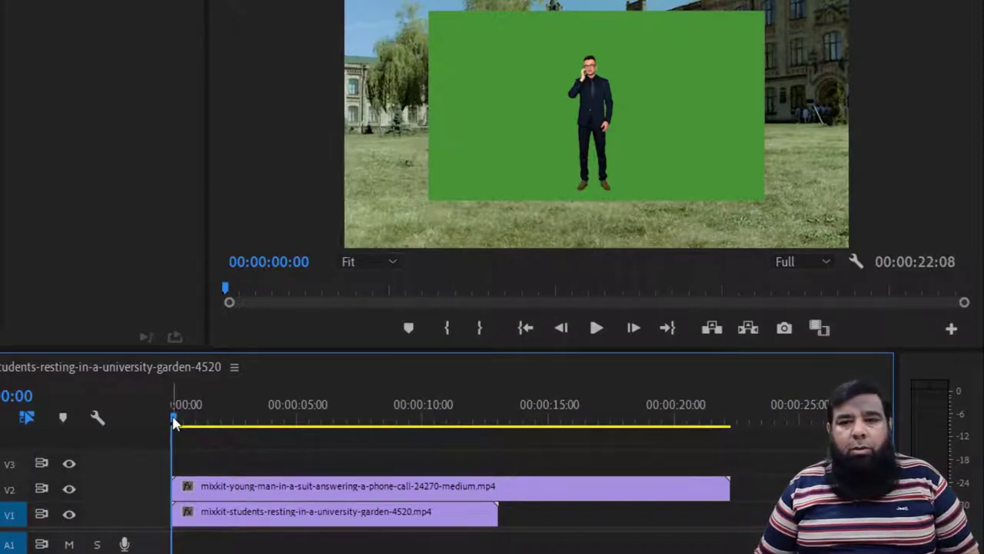
Cut the man's clip opening, align it to 00:00:00:00, and trim its end to 13:01
drag(175, 421, 265, 437)
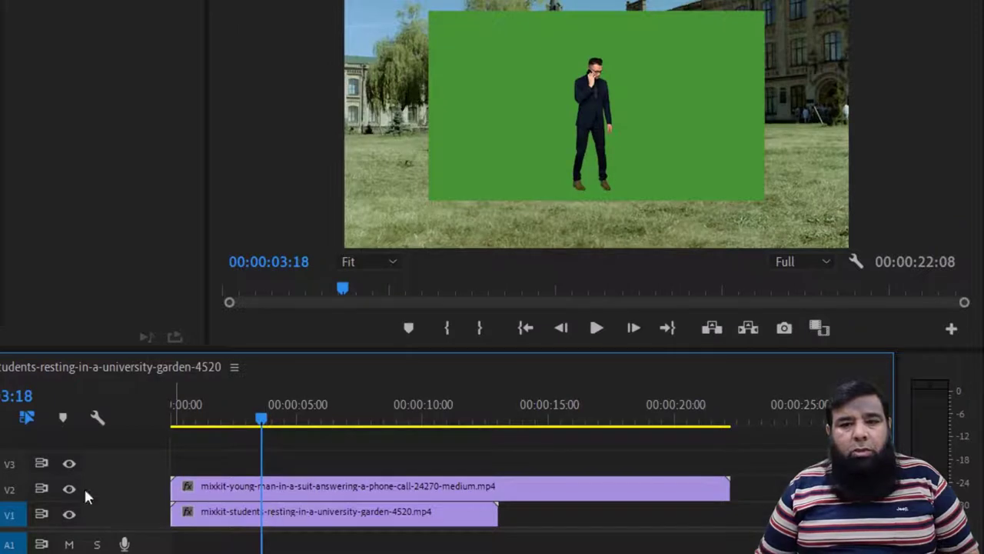
click(265, 488)
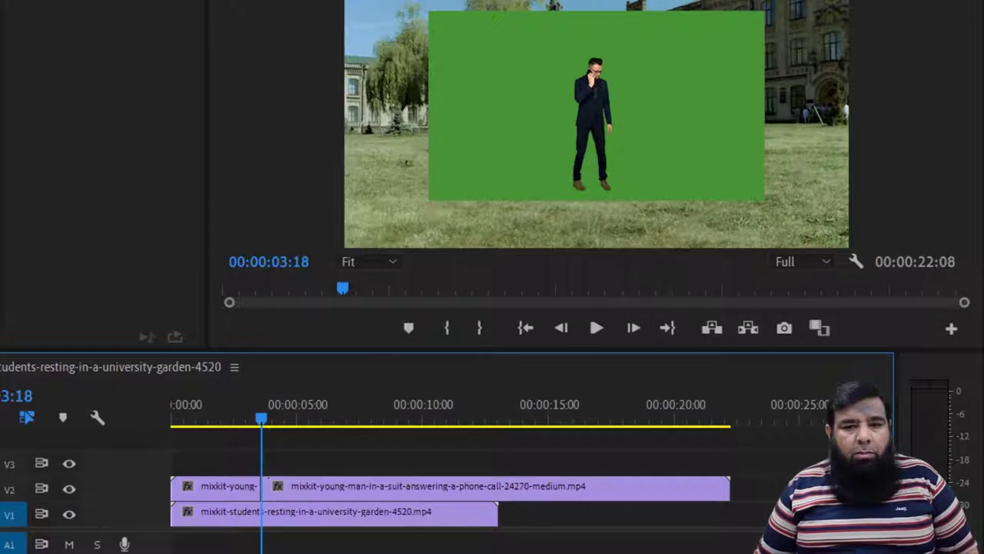
click(238, 489)
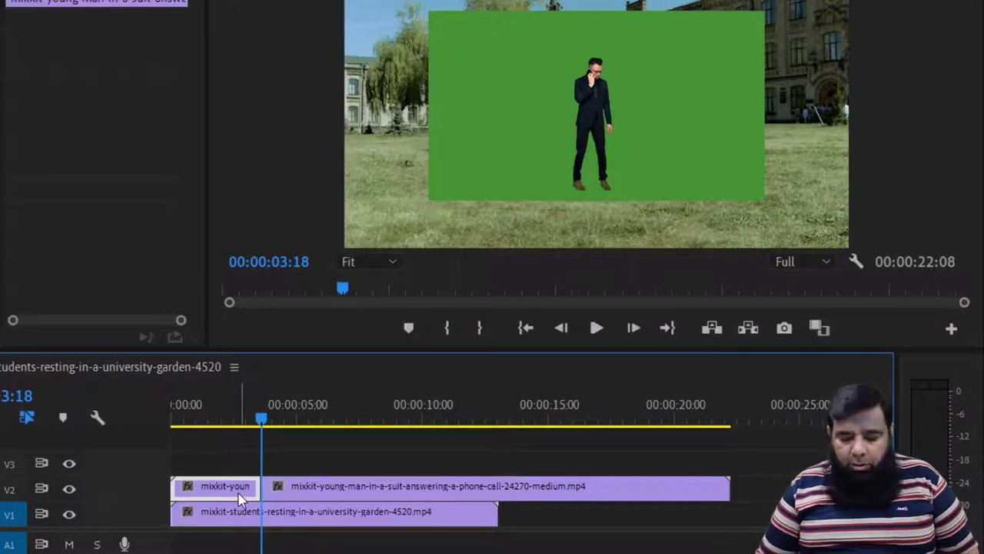
key(Delete)
drag(422, 493, 298, 498)
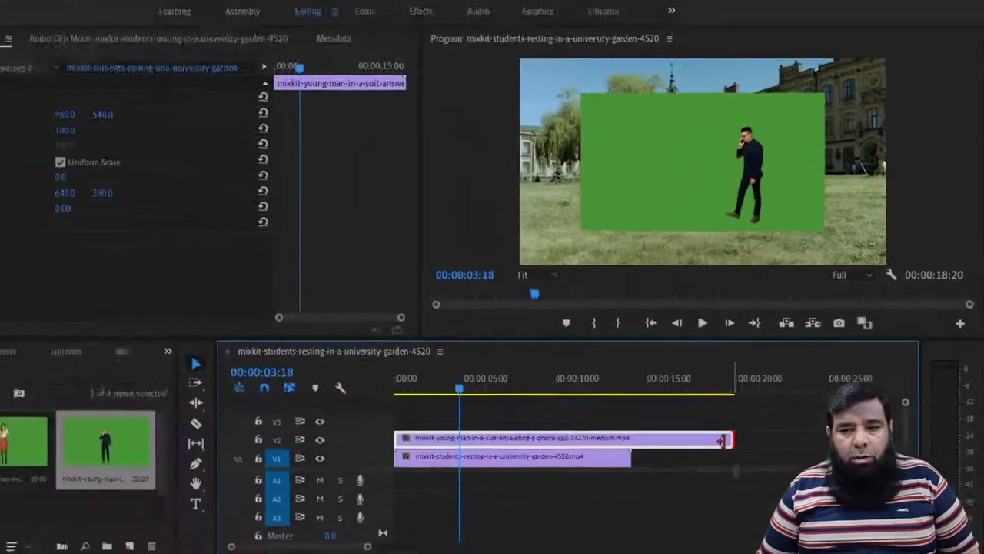
drag(638, 489, 542, 494)
drag(708, 423, 680, 424)
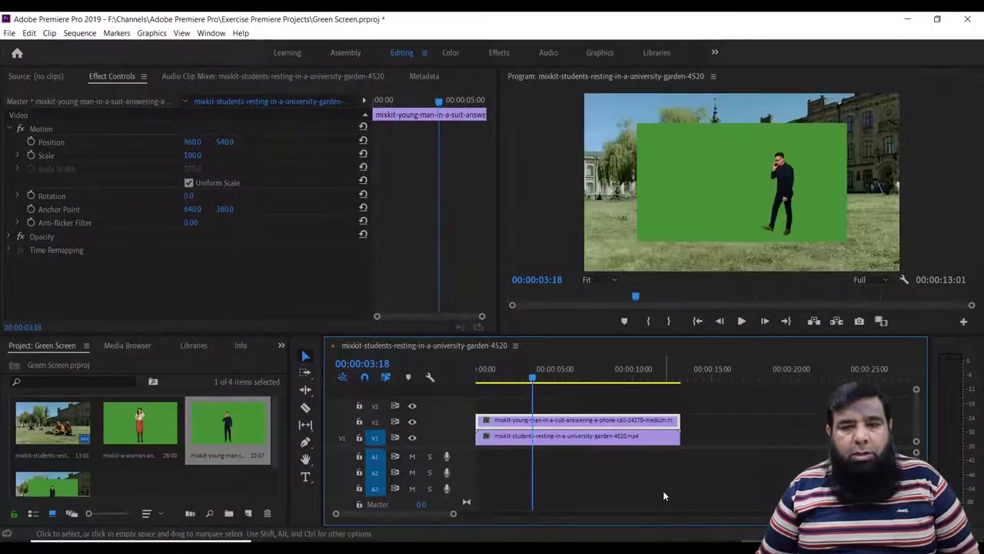
drag(532, 377, 482, 378)
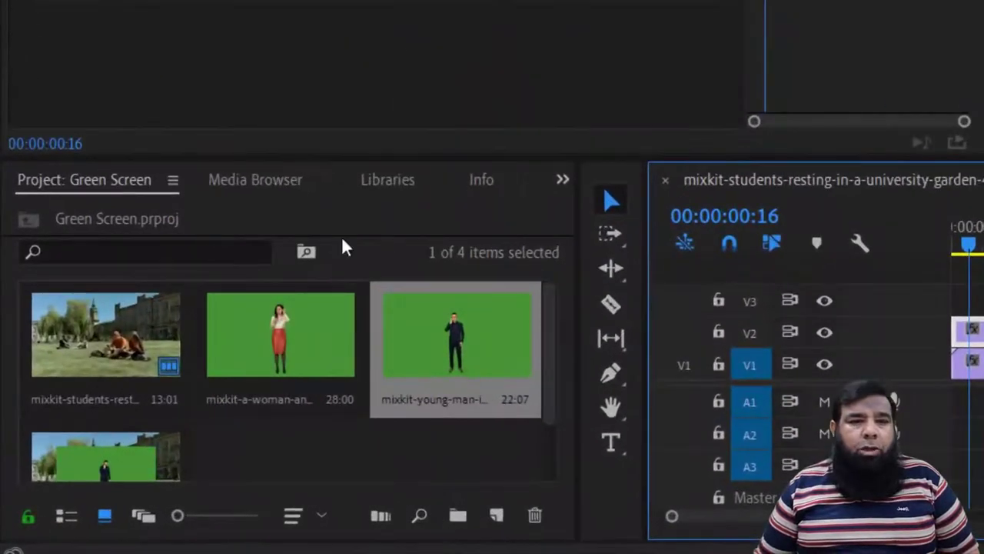
Show the Effects panel and expand Video Effects > Keying
click(562, 179)
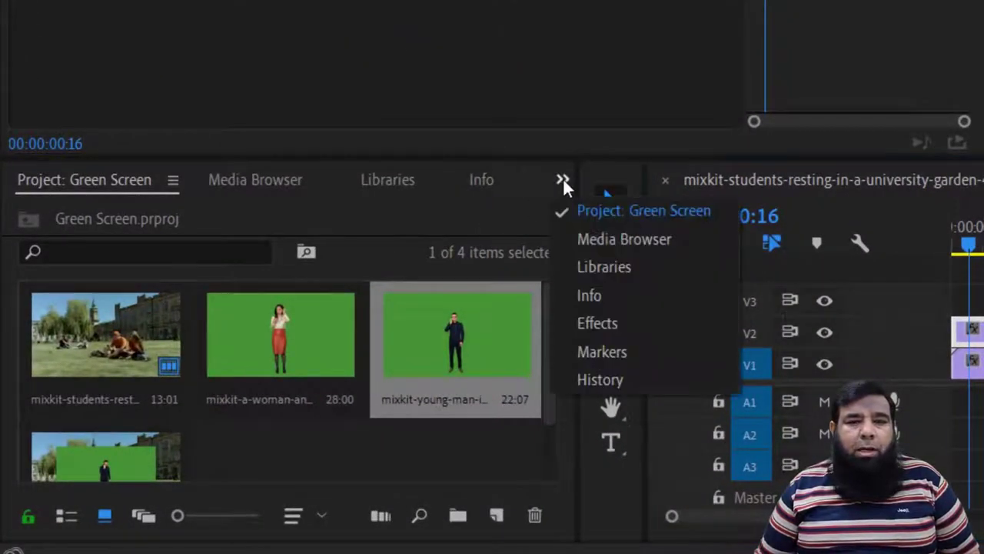
click(602, 323)
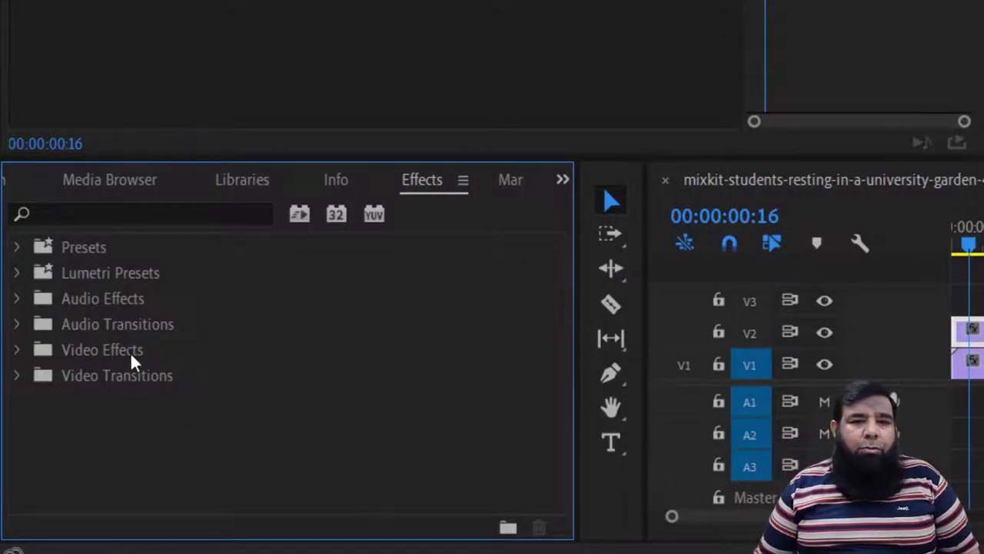
click(16, 349)
scroll(167, 438, down, 2)
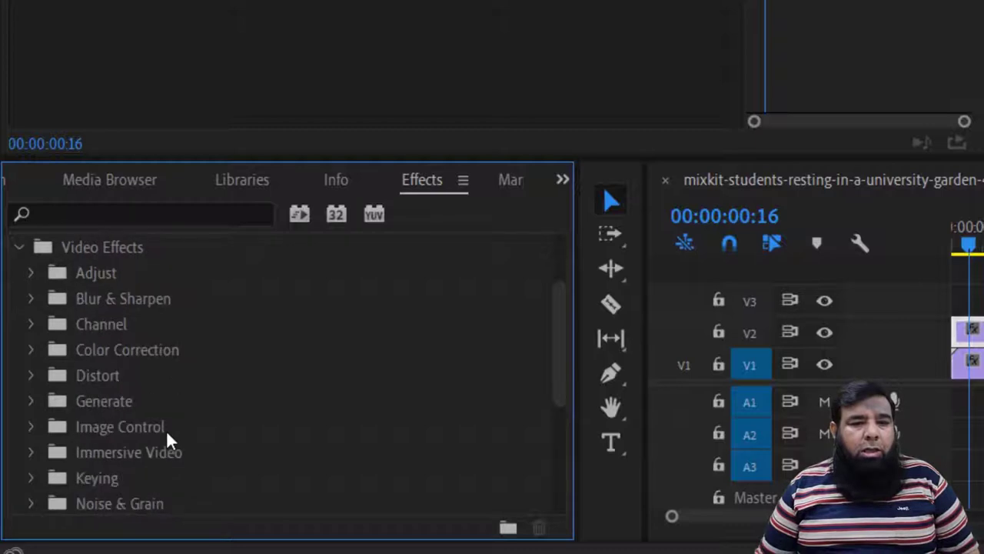
scroll(167, 439, down, 1)
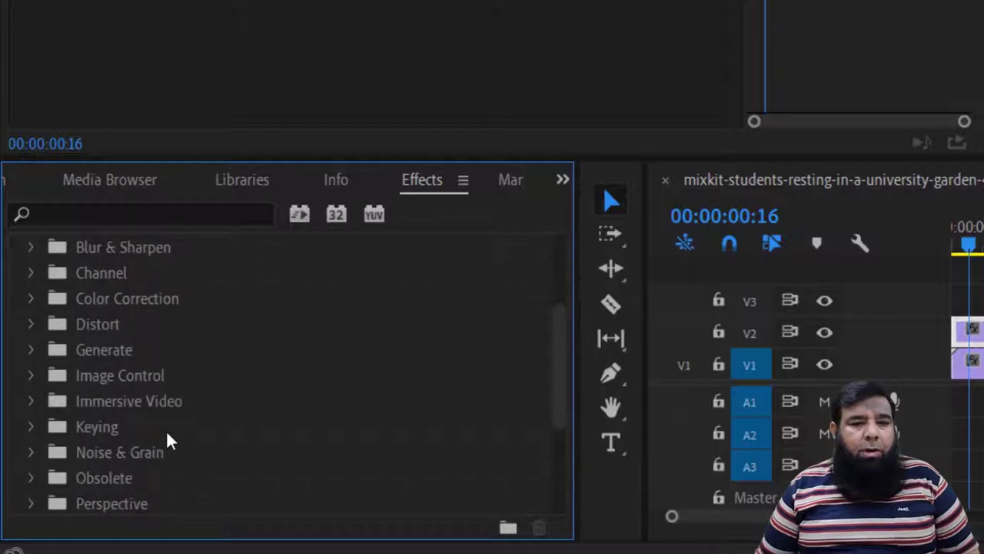
click(94, 429)
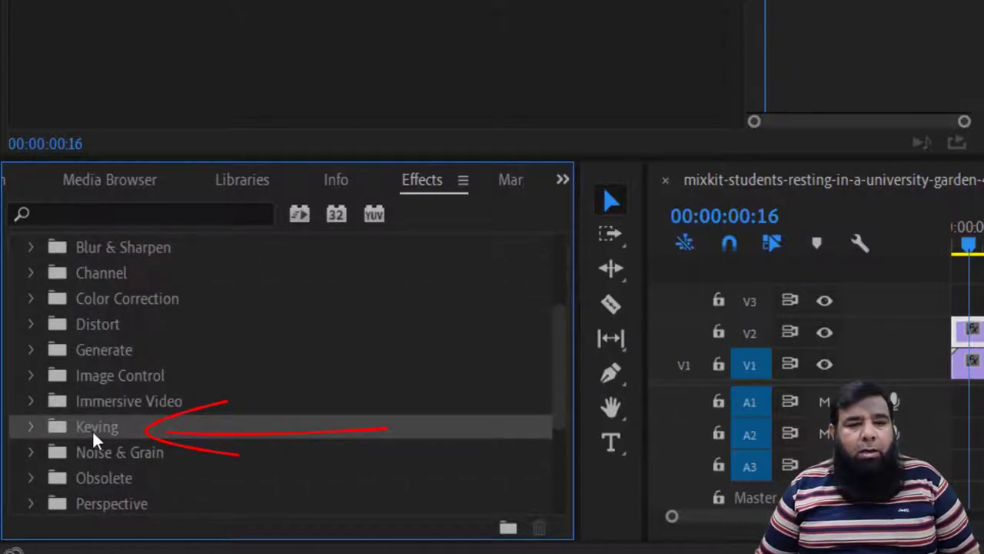
double_click(92, 430)
Apply Ultra Key to the young-man clip on V2
drag(554, 325, 567, 406)
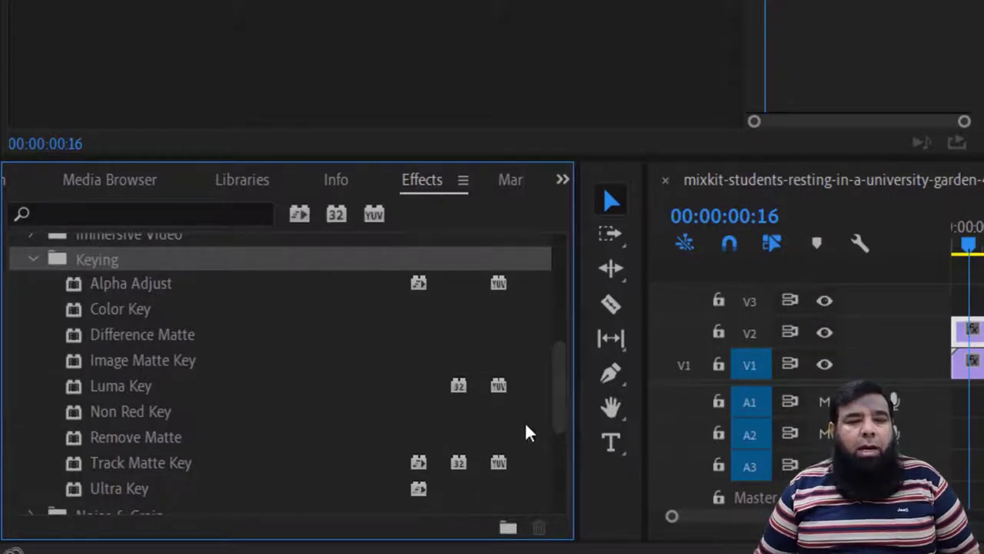
drag(565, 397, 560, 459)
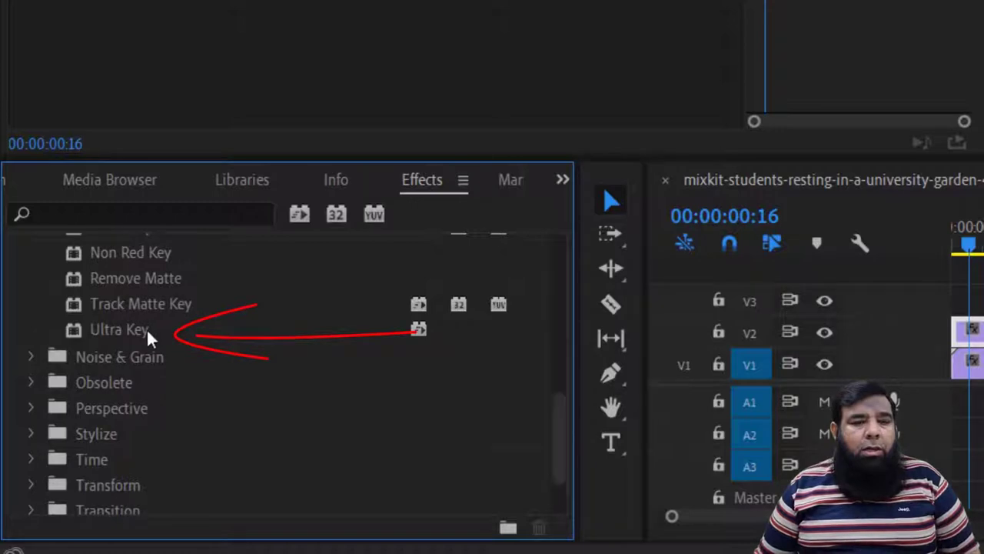
drag(149, 338, 740, 379)
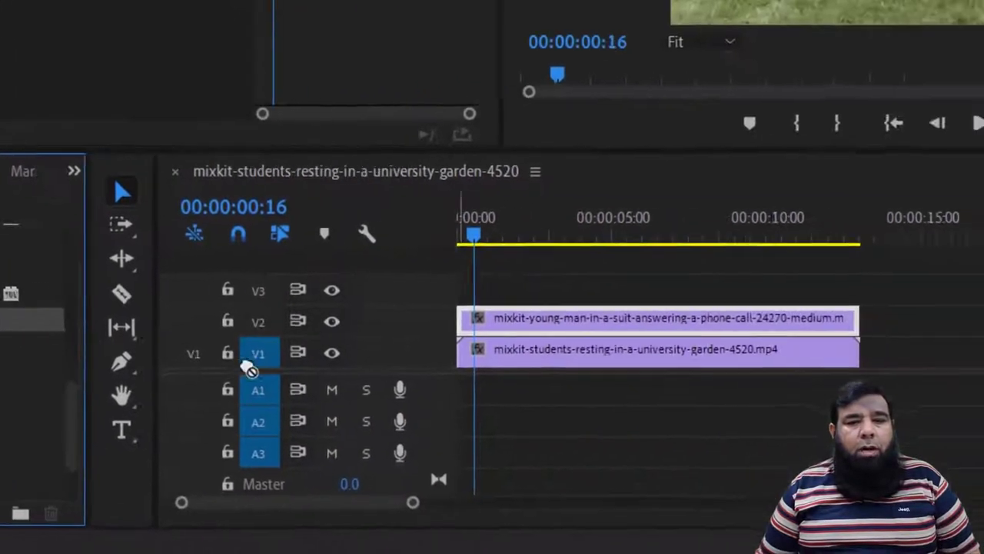
drag(250, 369, 522, 326)
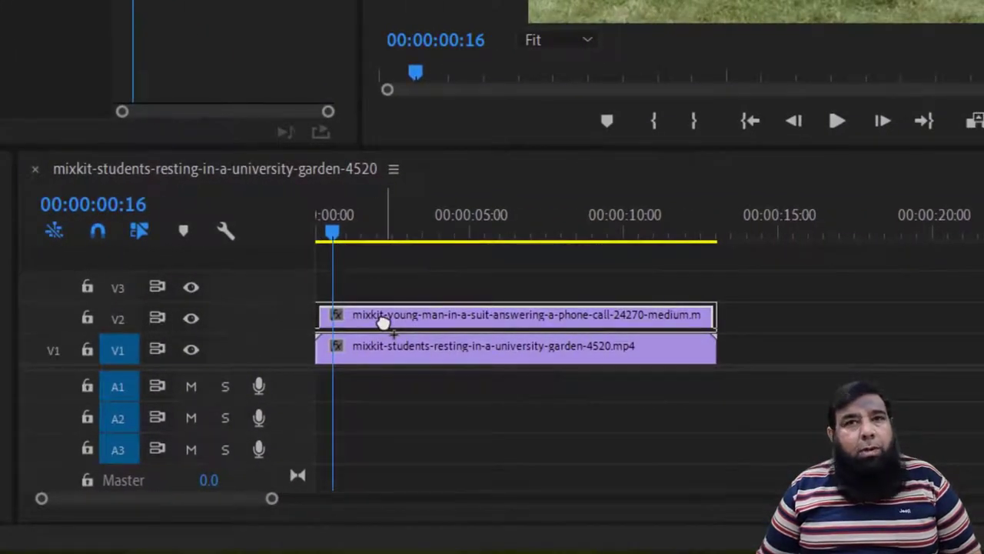
drag(382, 321, 384, 319)
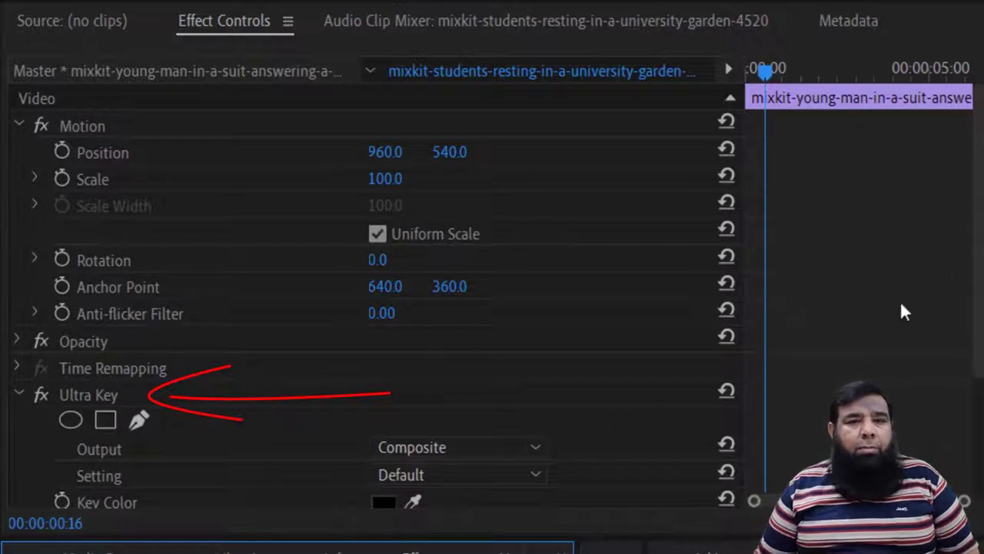
Set Ultra Key's Key Color by sampling the green backdrop in the Program monitor
scroll(977, 254, down, 2)
scroll(492, 296, down, 1)
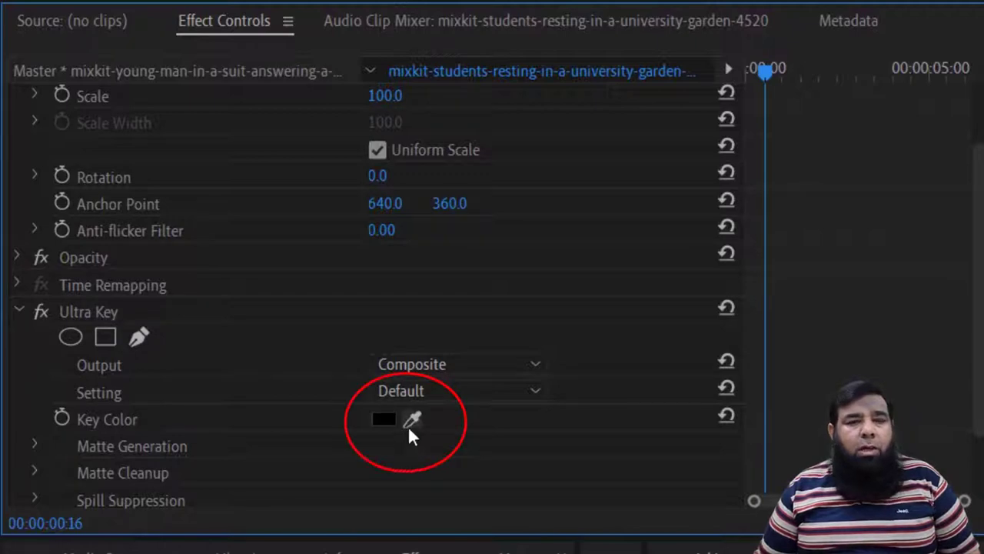
click(411, 419)
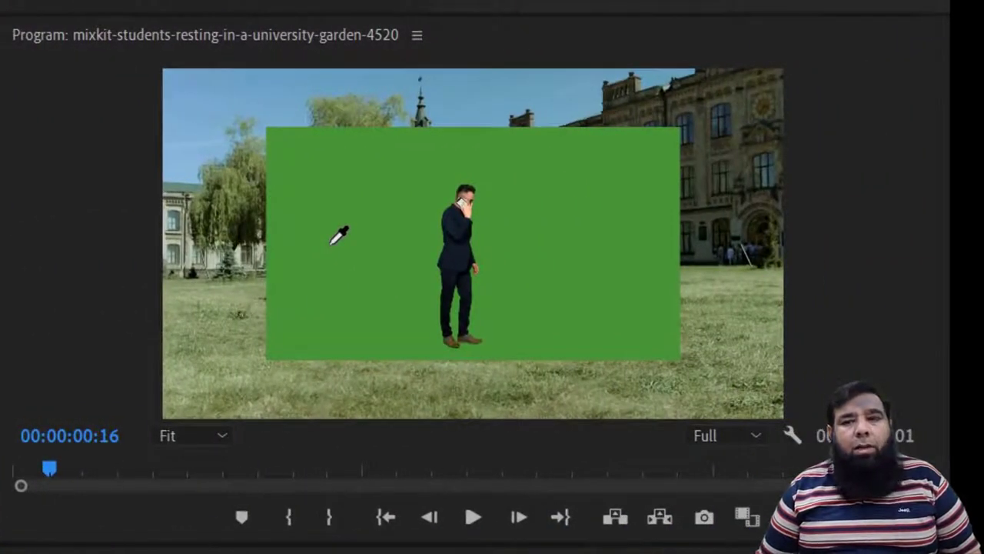
click(331, 243)
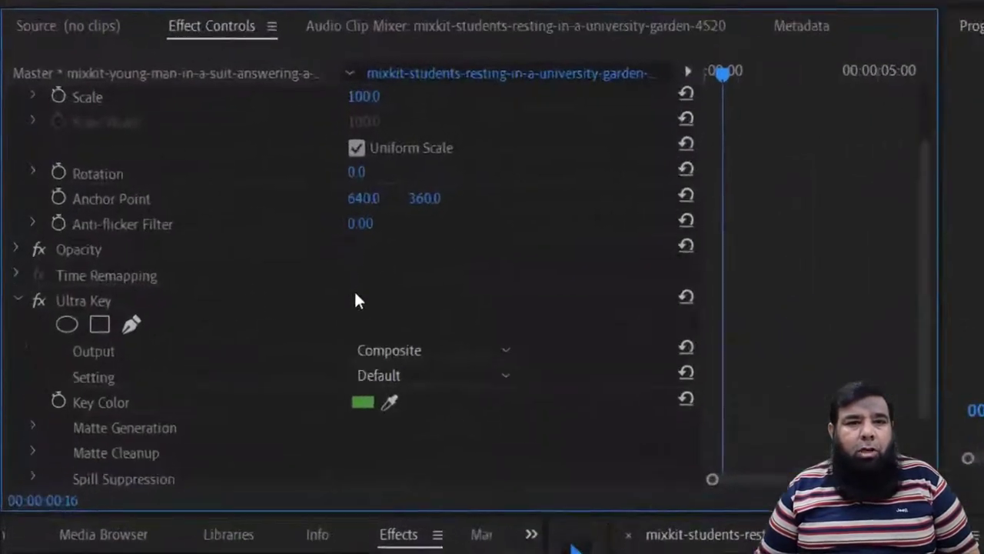
Set the man's Motion Scale to 159 and Position to 459, 487, playhead at the start
scroll(184, 228, up, 2)
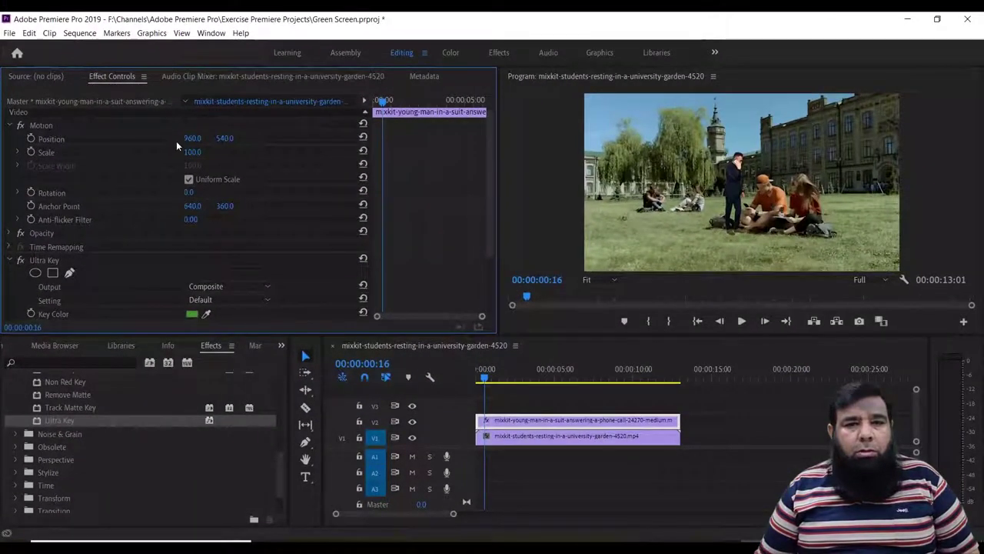
mouse_move(191, 139)
mouse_down()
mouse_move(24, 138)
mouse_move(176, 138)
mouse_move(126, 138)
mouse_up()
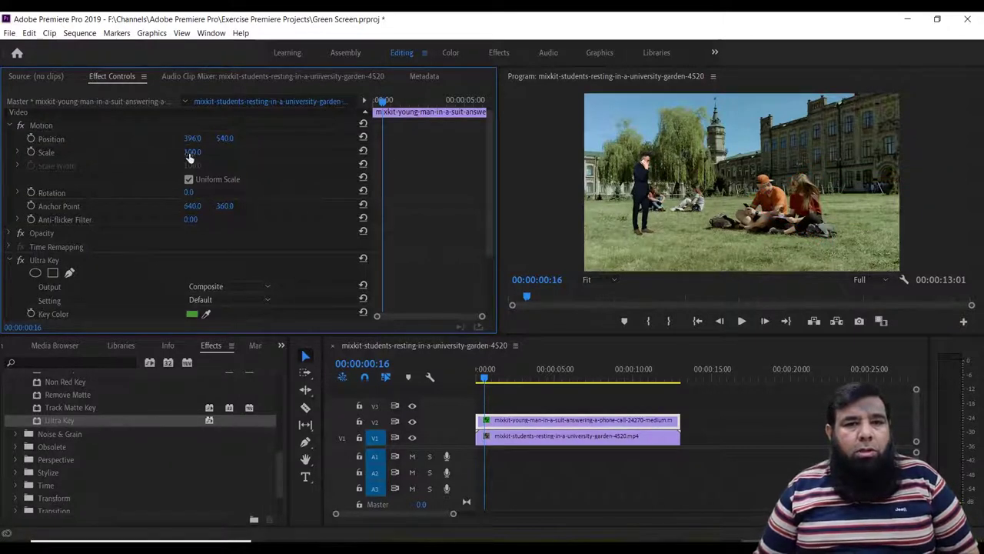
drag(190, 157, 235, 156)
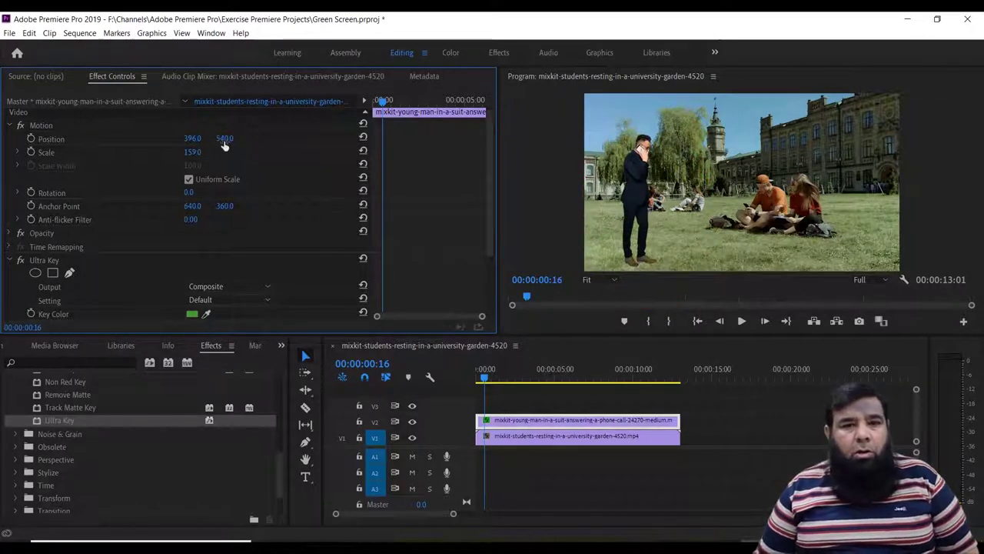
mouse_move(223, 141)
mouse_down()
mouse_move(190, 142)
mouse_move(224, 154)
mouse_up()
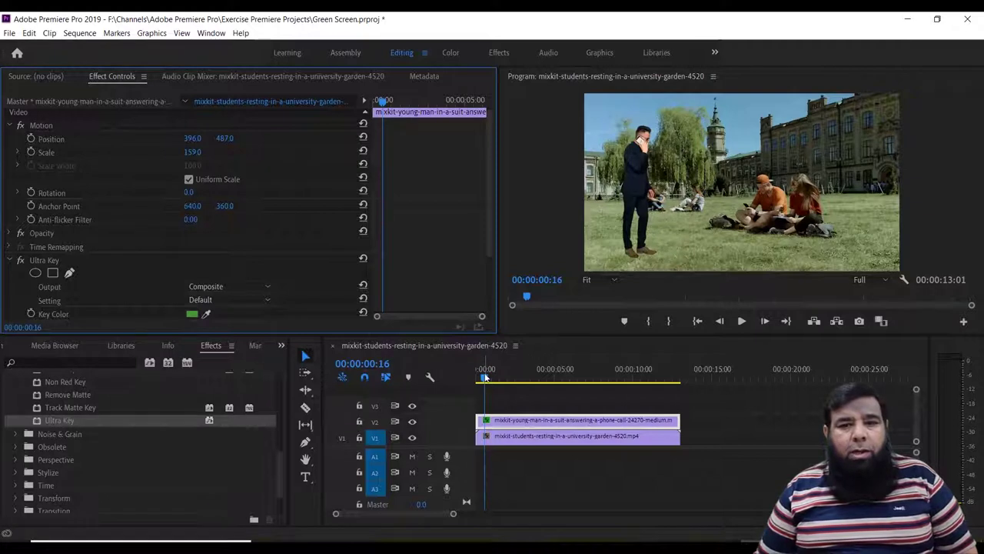
drag(485, 377, 399, 476)
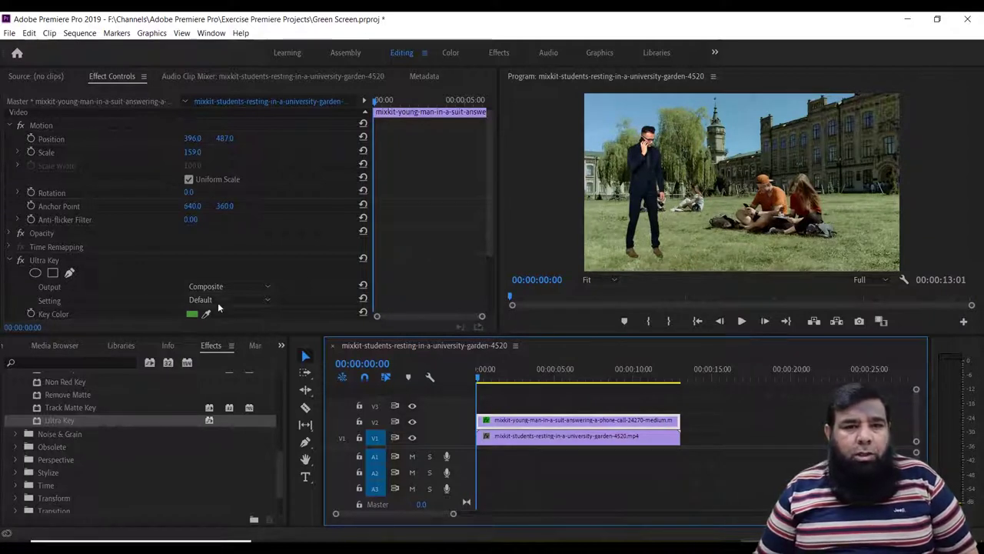
click(193, 213)
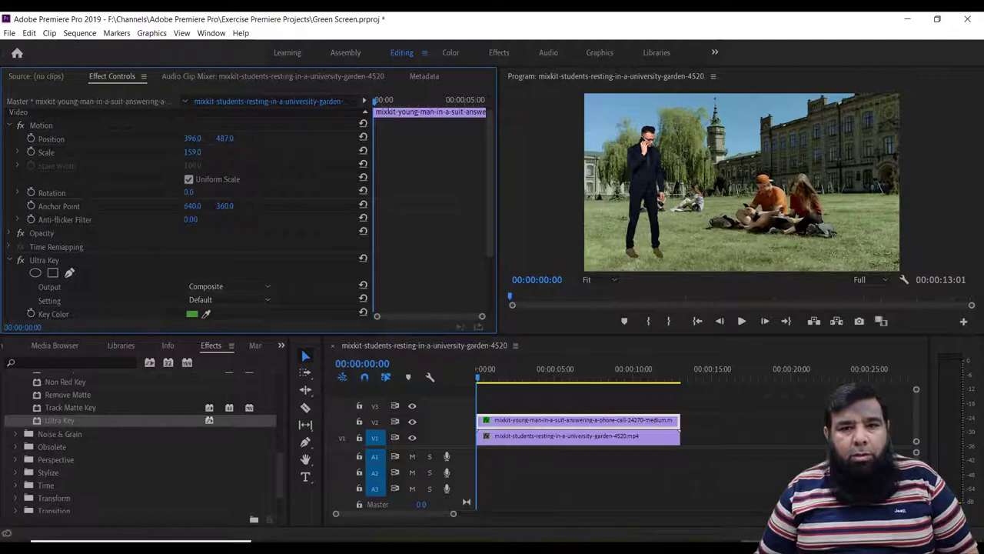
drag(193, 138, 240, 138)
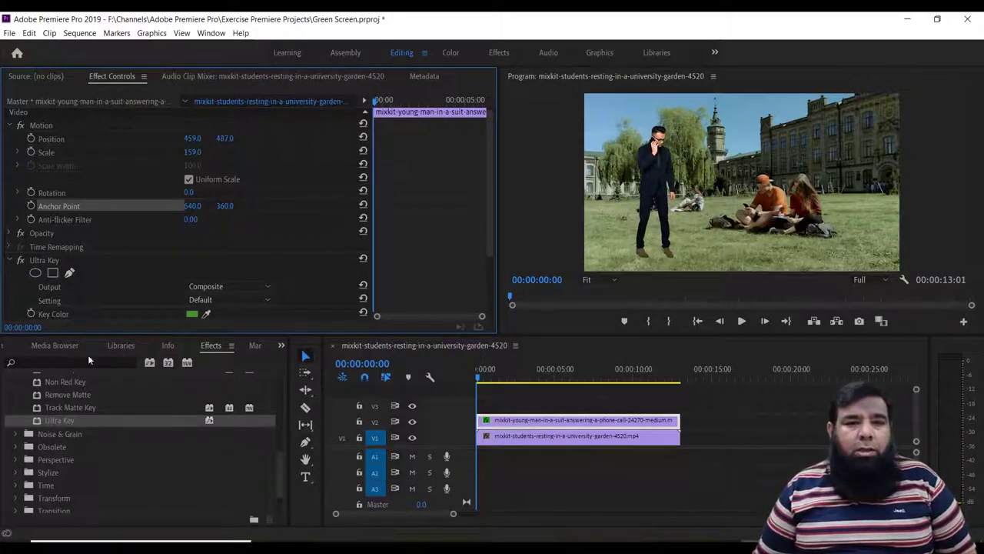
Place the woman's green-screen clip on V3 and cut it off at 13:01
click(282, 345)
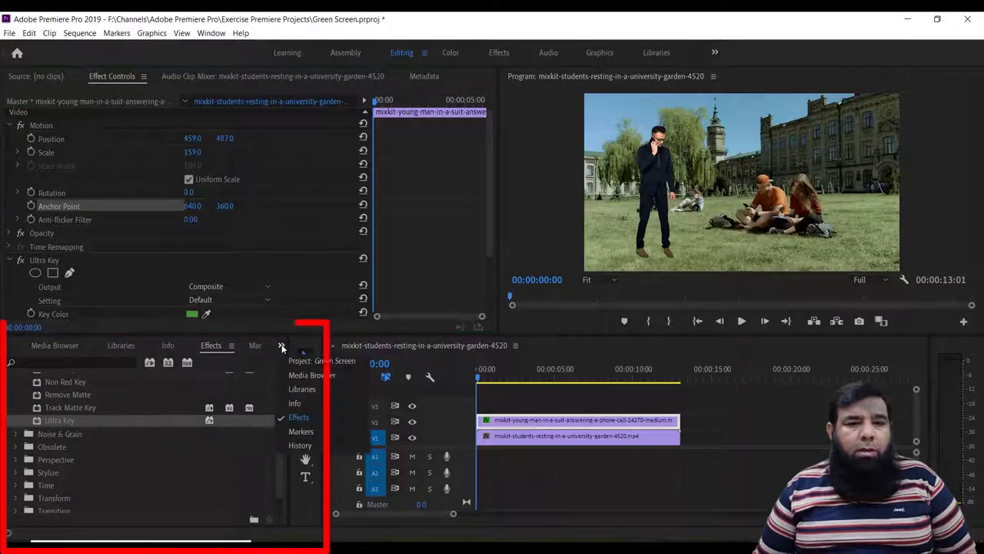
click(303, 361)
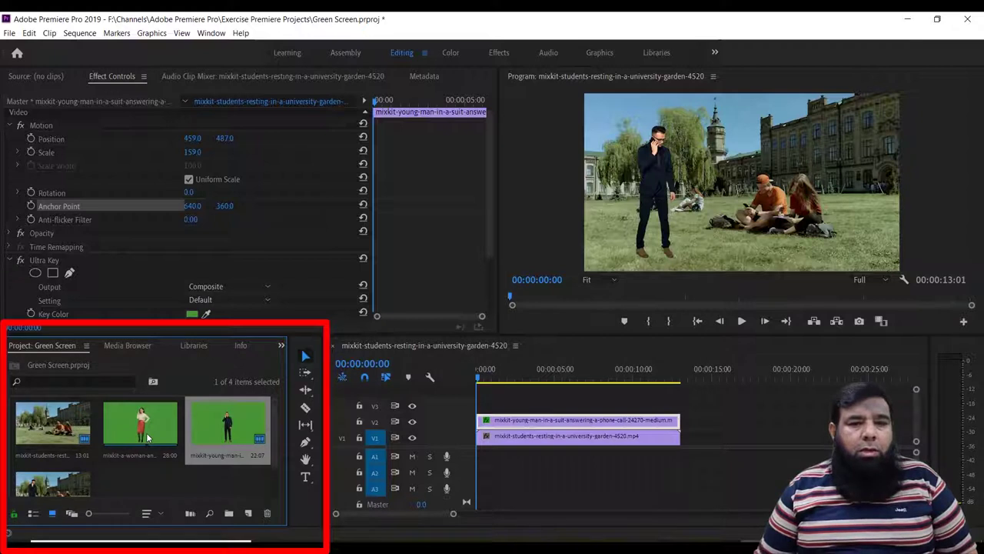
drag(163, 442, 542, 403)
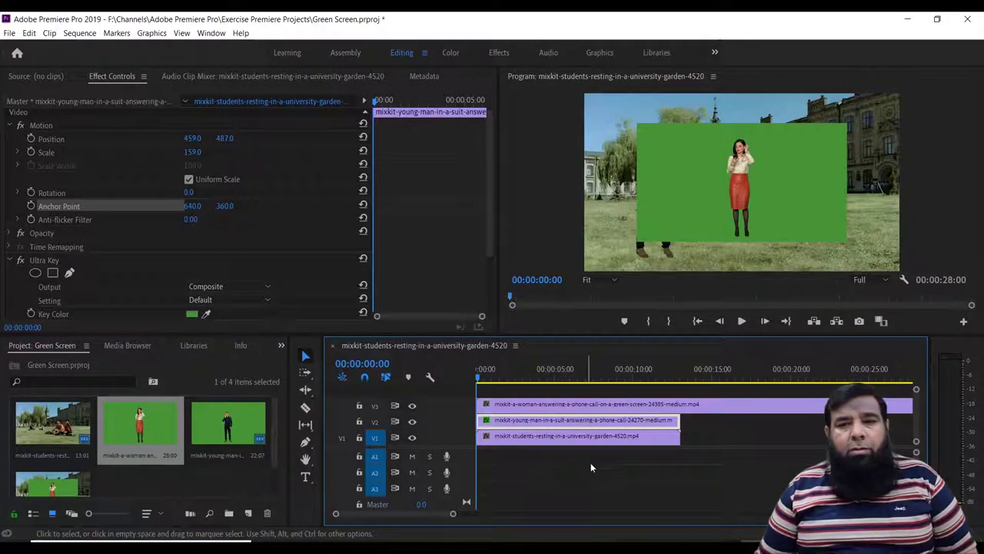
click(305, 407)
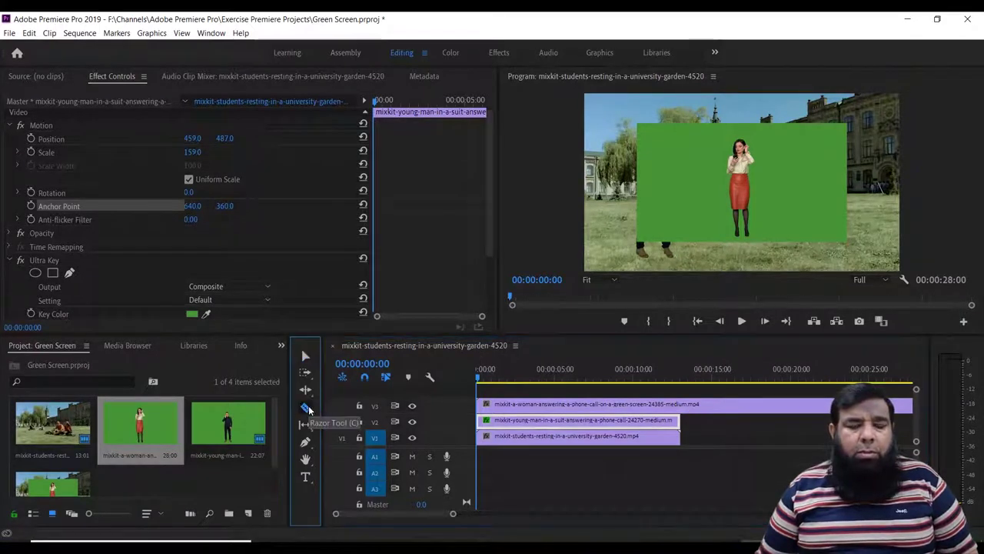
click(681, 404)
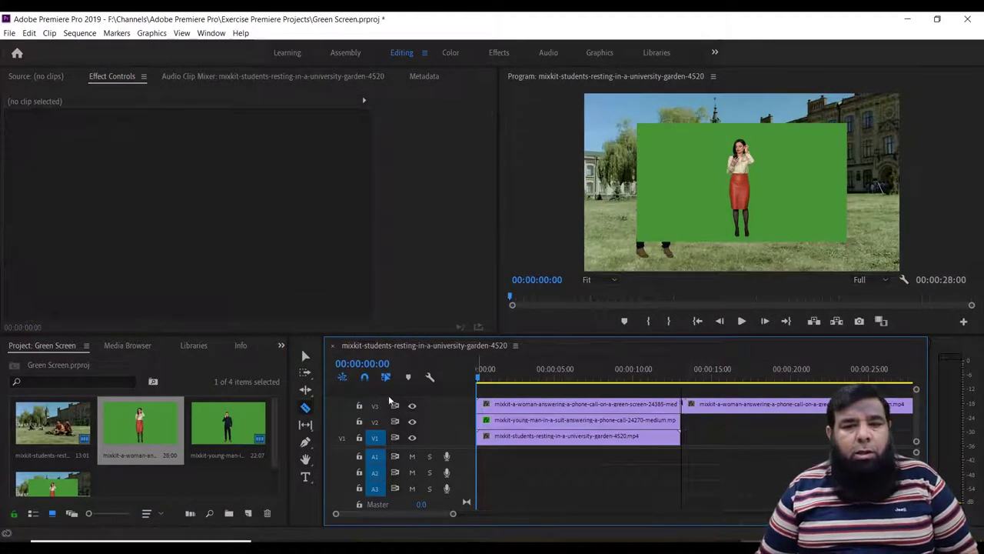
key(v)
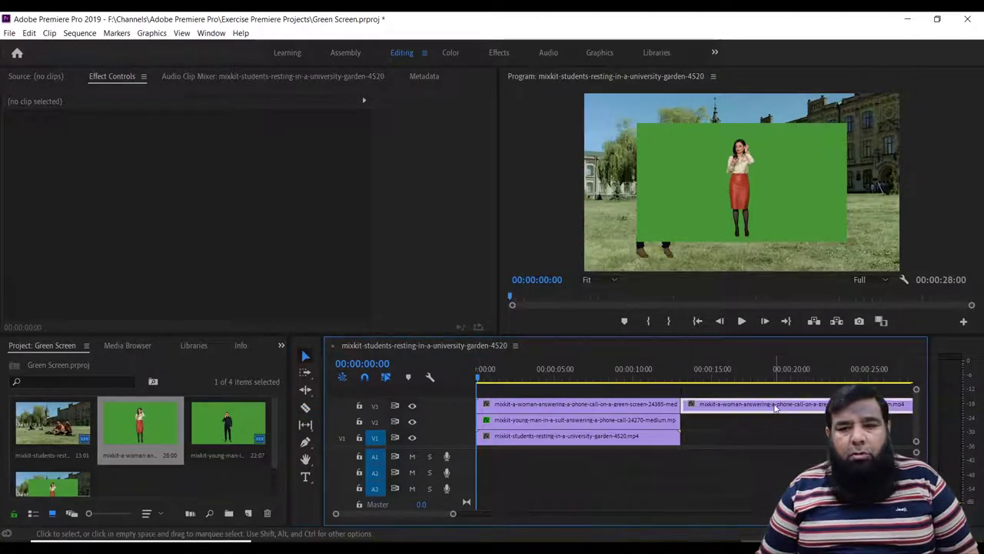
click(775, 408)
key(Delete)
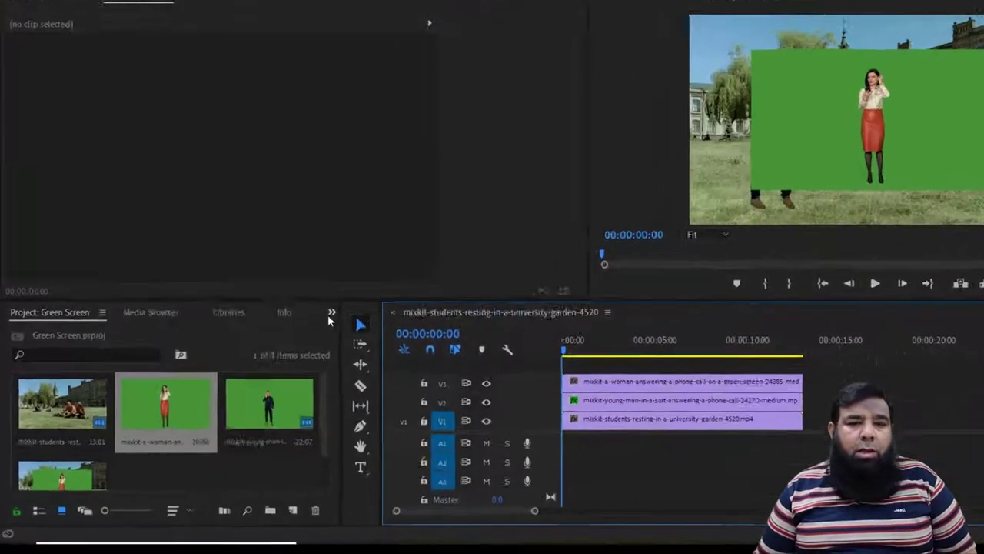
Apply Ultra Key to the woman's V3 clip
click(280, 346)
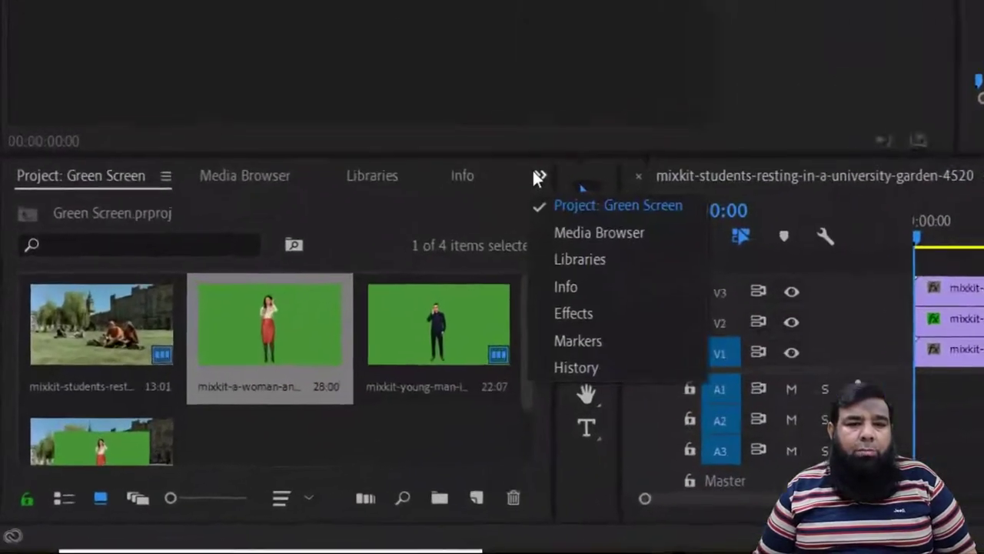
click(574, 313)
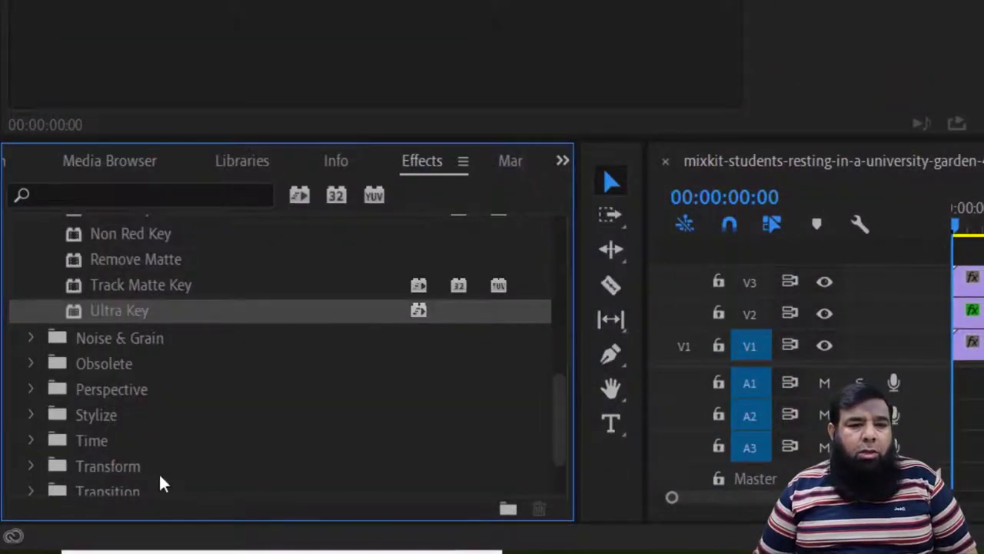
drag(124, 313, 894, 375)
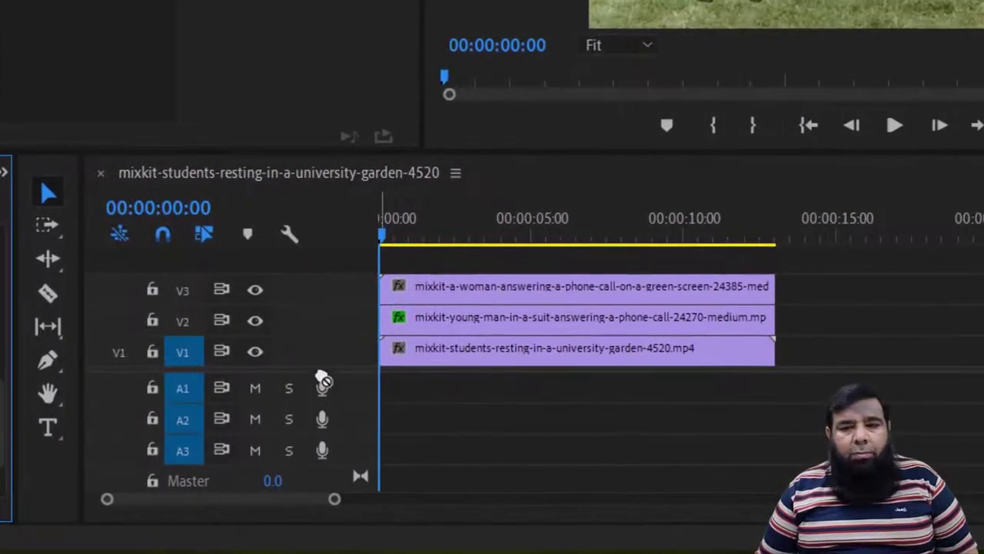
drag(323, 381, 452, 287)
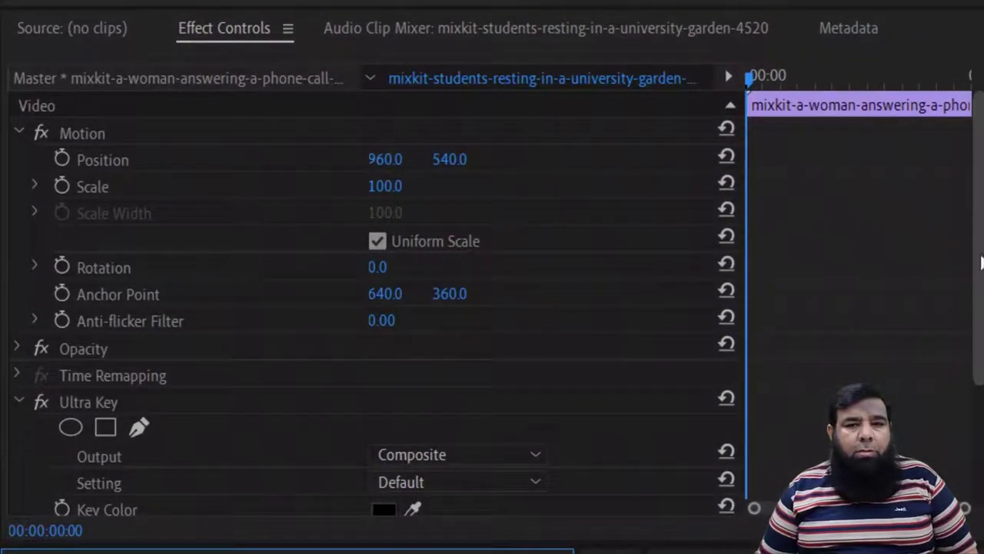
Key out the woman's green, set Position 1653, 487 and Scale 132, then play the scene
scroll(422, 380, down, 4)
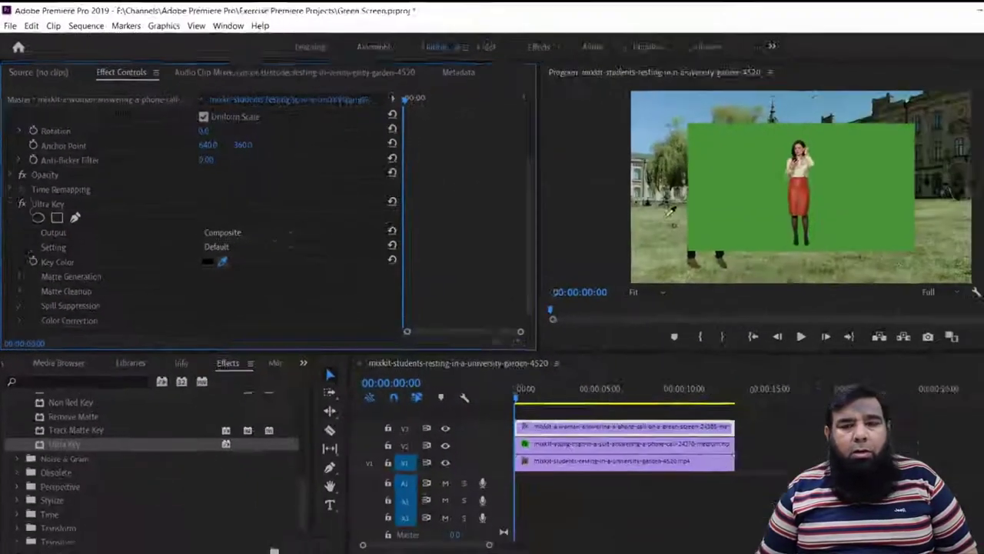
click(769, 181)
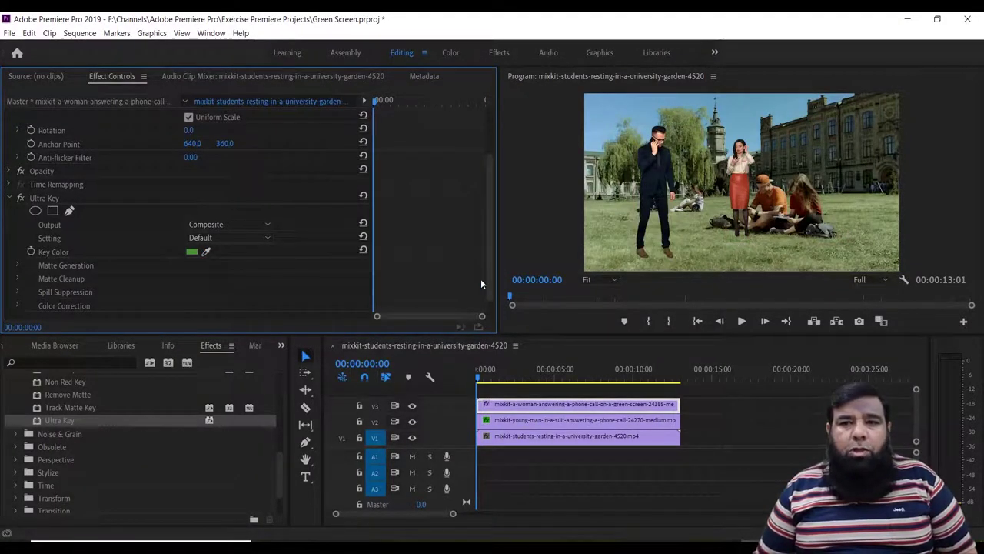
scroll(175, 228, up, 3)
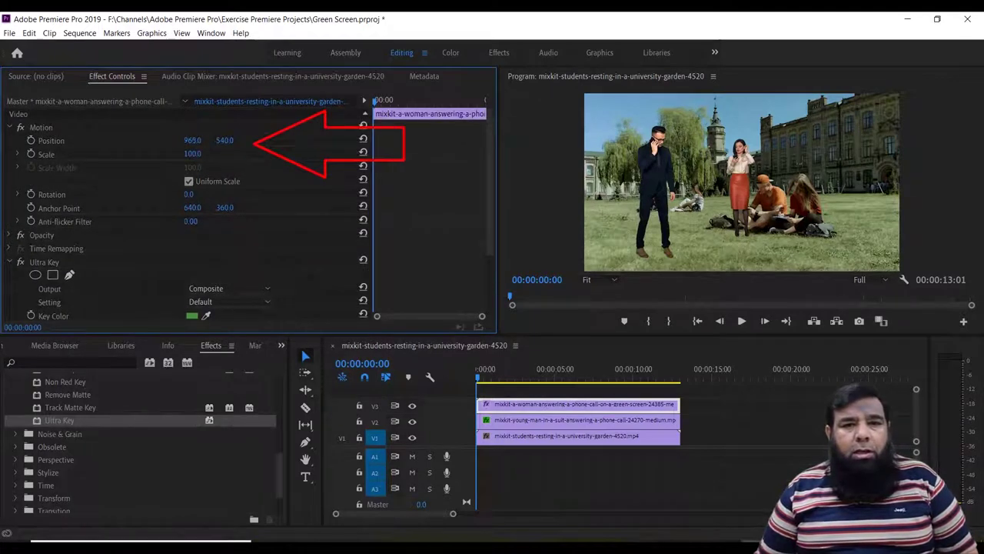
drag(196, 144, 729, 143)
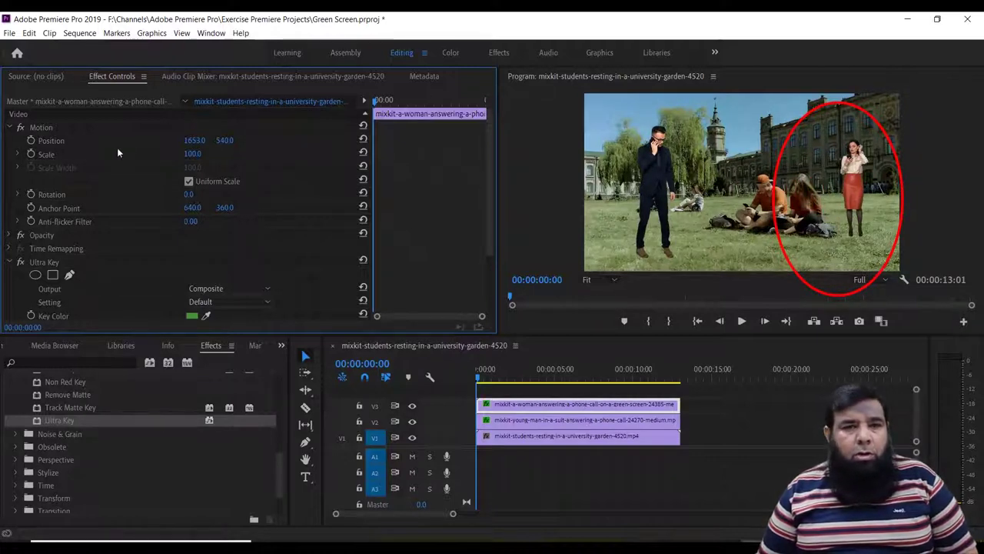
mouse_move(192, 154)
mouse_down()
mouse_move(222, 154)
mouse_move(186, 143)
mouse_up()
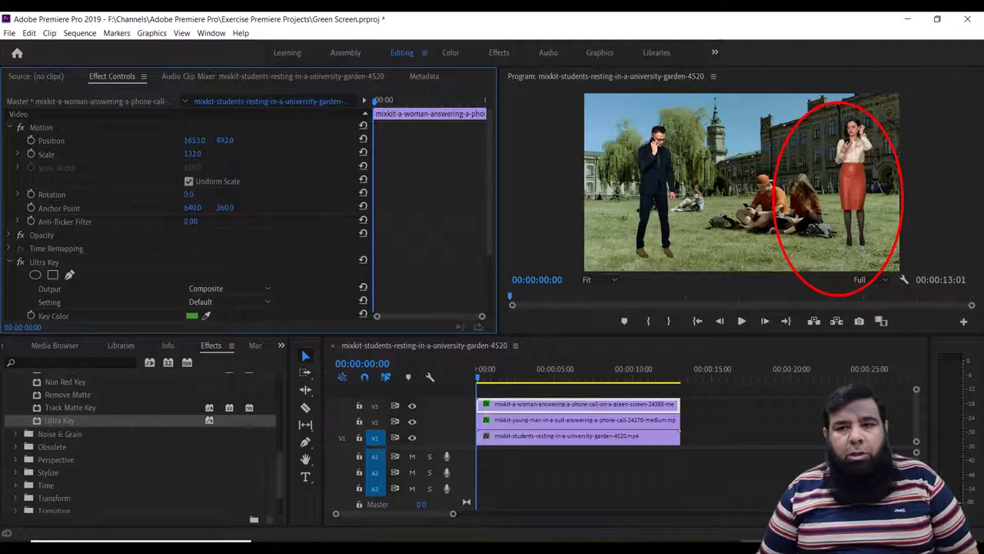
click(477, 382)
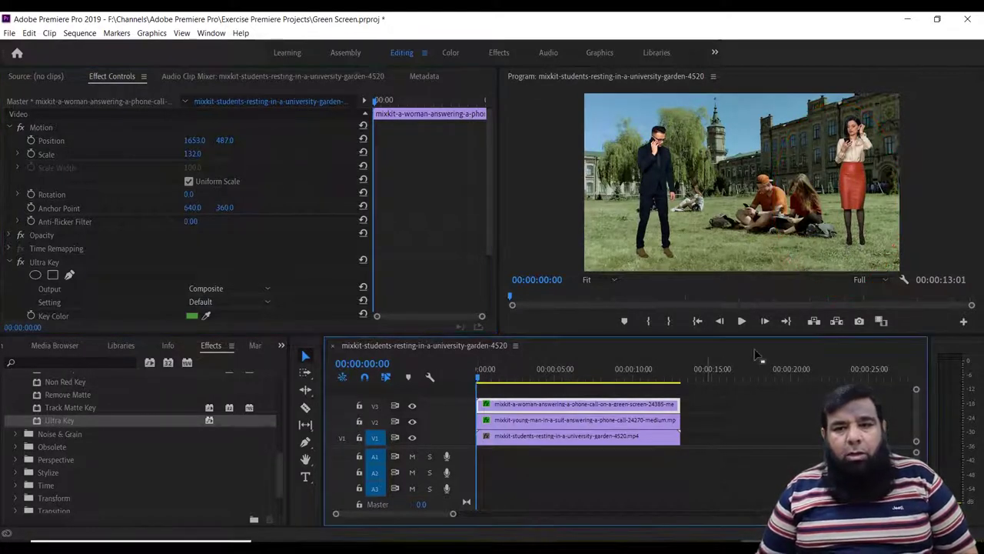
click(743, 321)
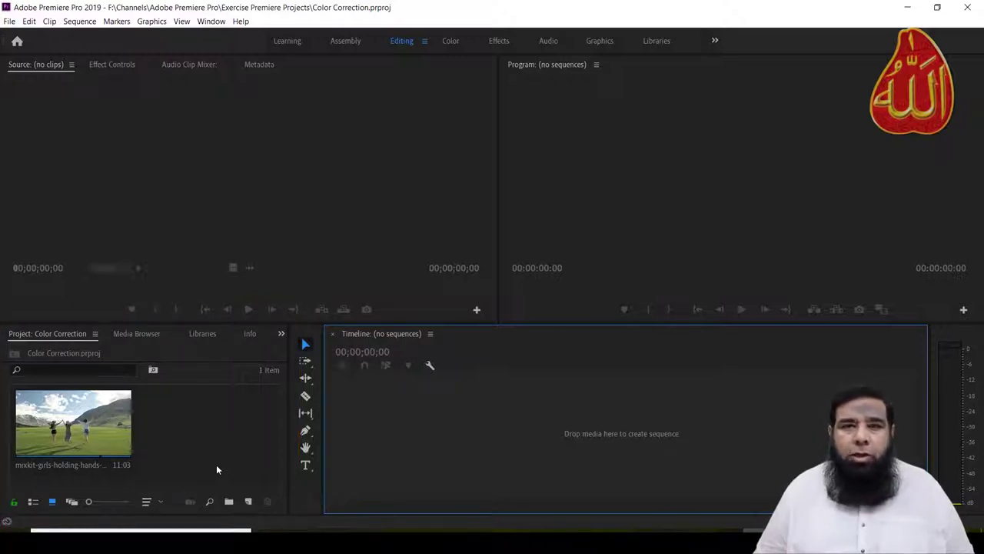
Preview the girls-holding-hands meadow clip in the Source monitor
click(53, 454)
double_click(64, 437)
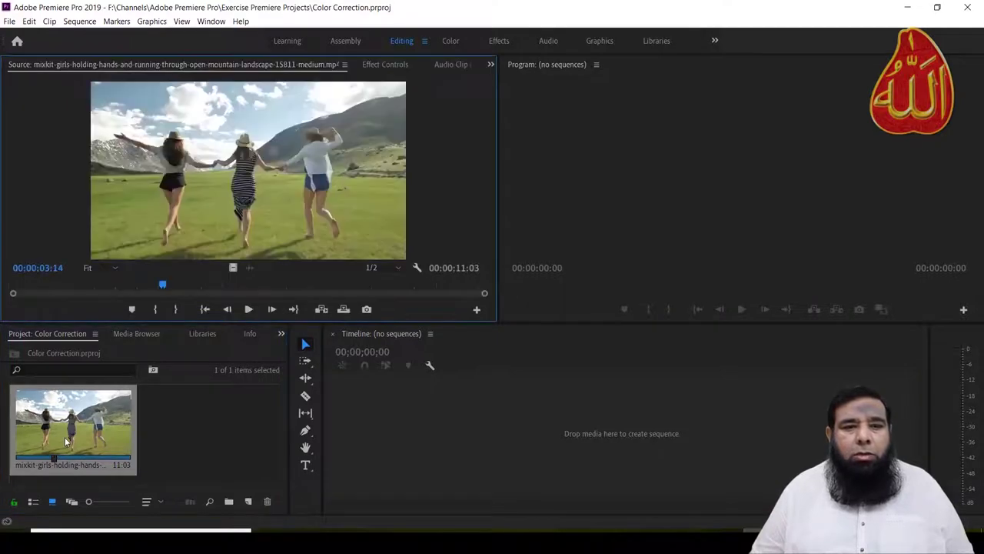
click(249, 310)
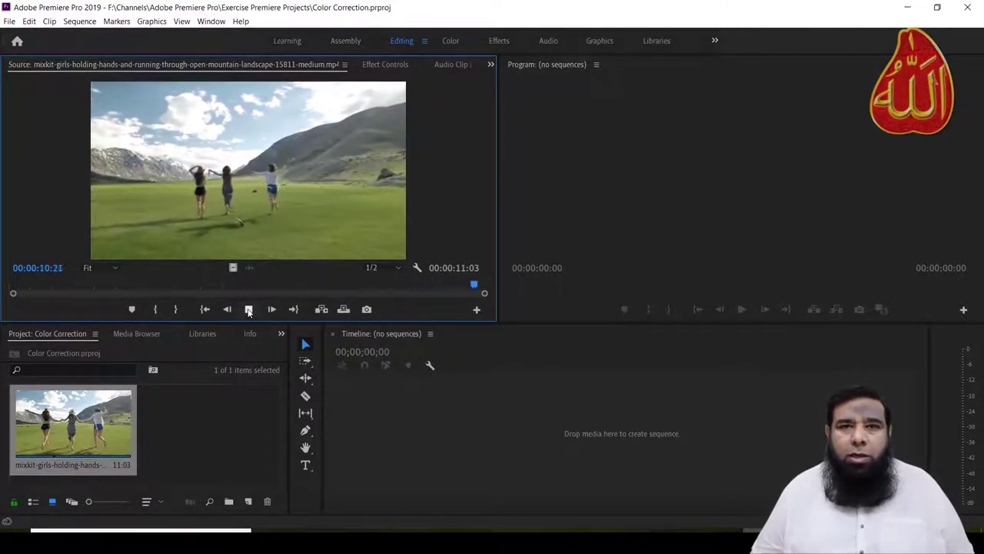
click(108, 465)
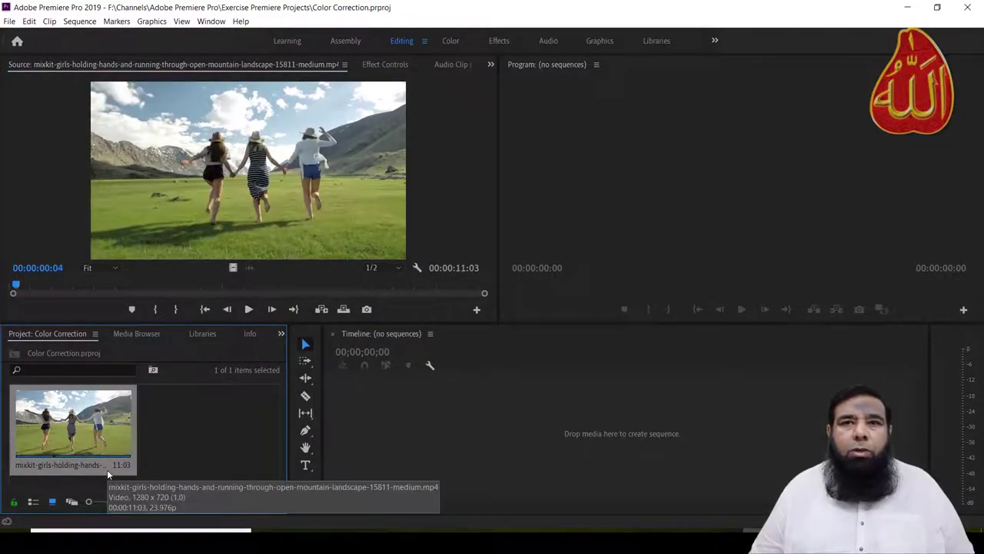
Build a new sequence from the meadow clip and reset the workspace layout
drag(107, 472, 574, 436)
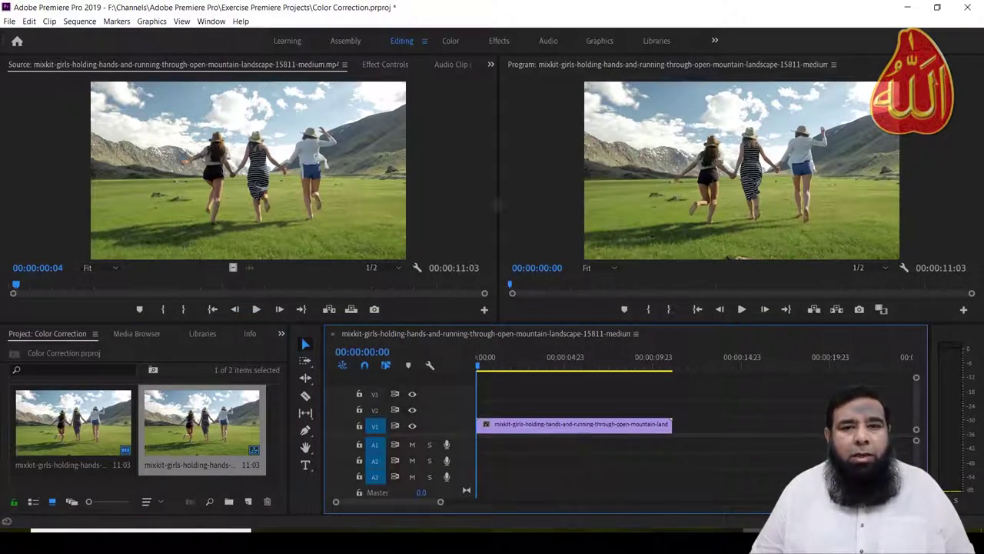
drag(498, 204, 358, 204)
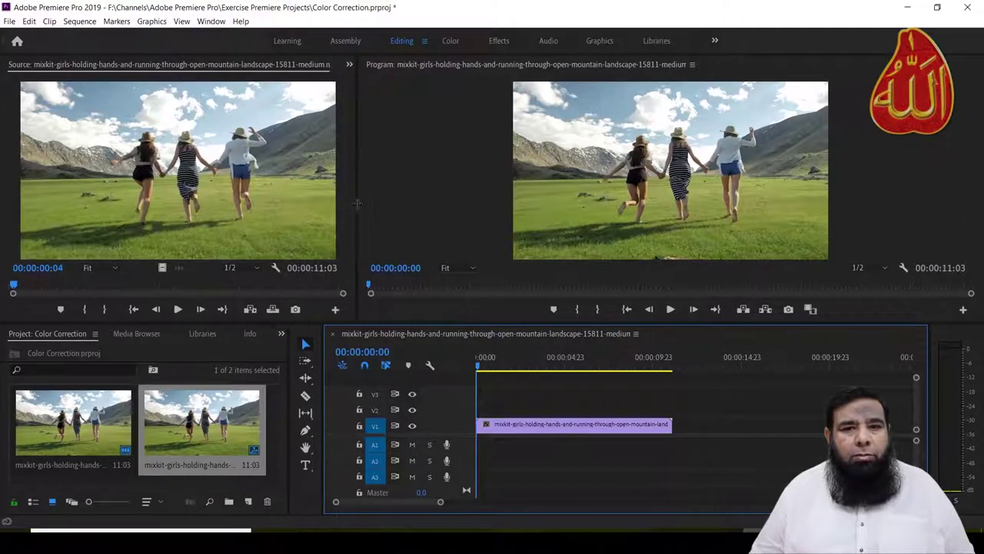
key(alt+shift+0)
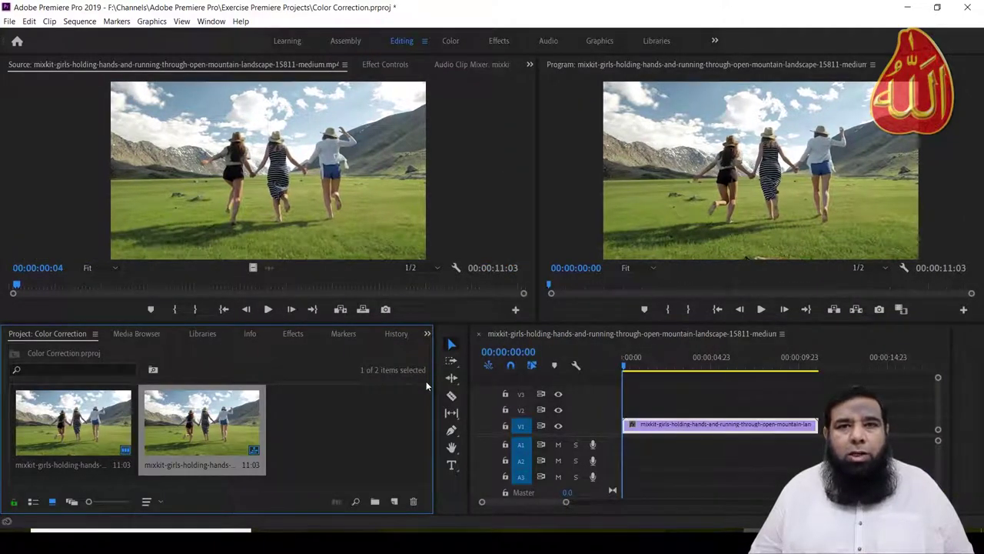
Show the Lumetri Color panel and resize the Program monitor and Project panel around it
click(212, 21)
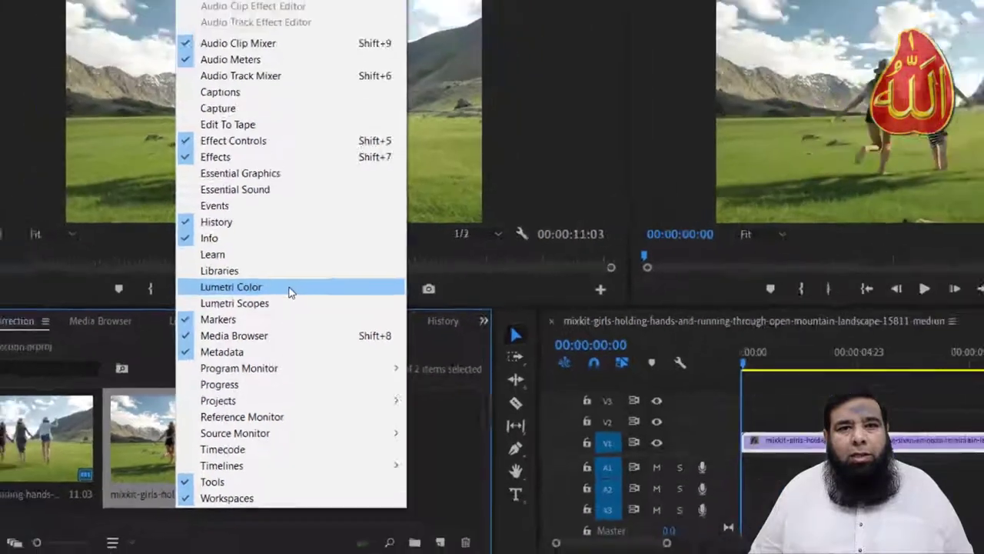
click(290, 290)
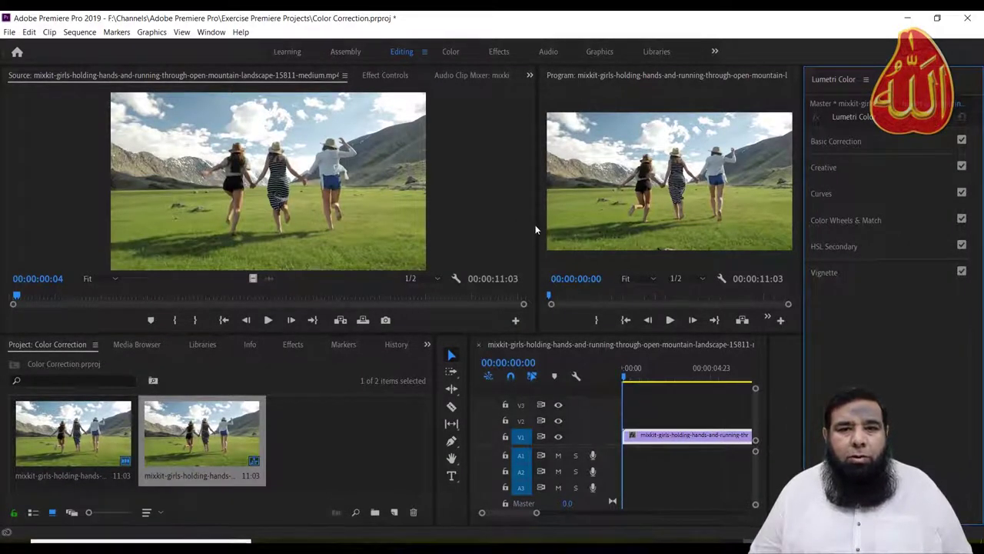
drag(535, 224, 387, 202)
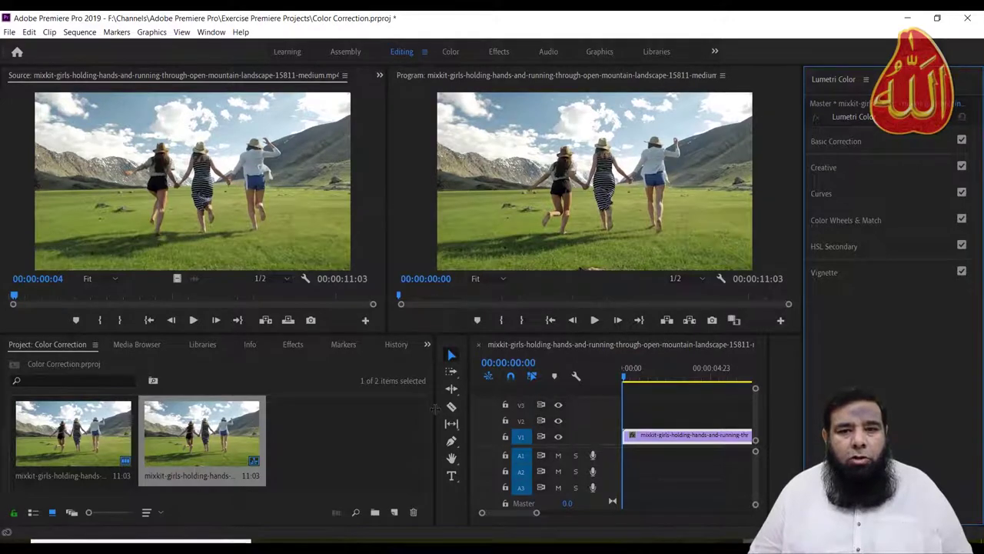
drag(435, 407, 369, 408)
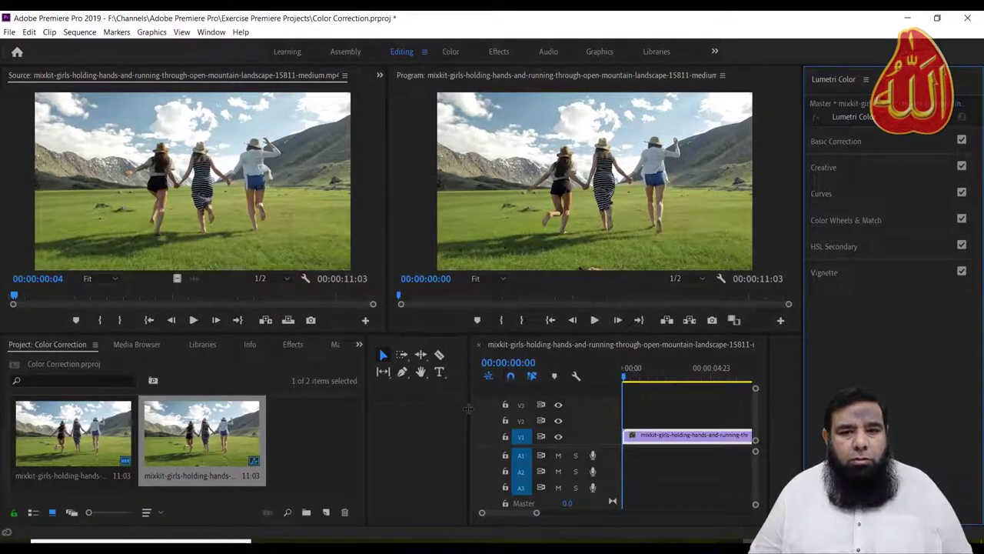
drag(469, 409, 385, 408)
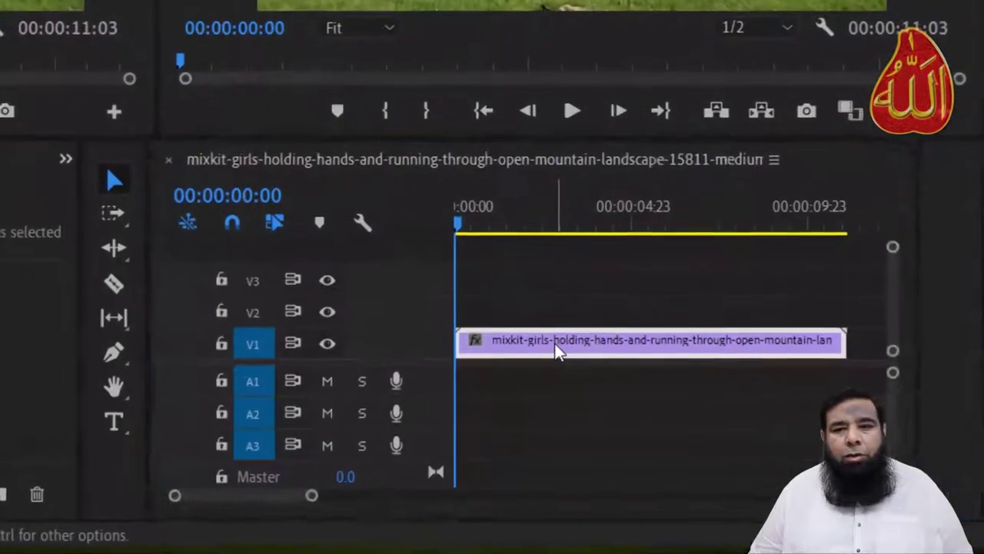
Select the meadow clip and expand Lumetri's Basic Correction section
click(555, 342)
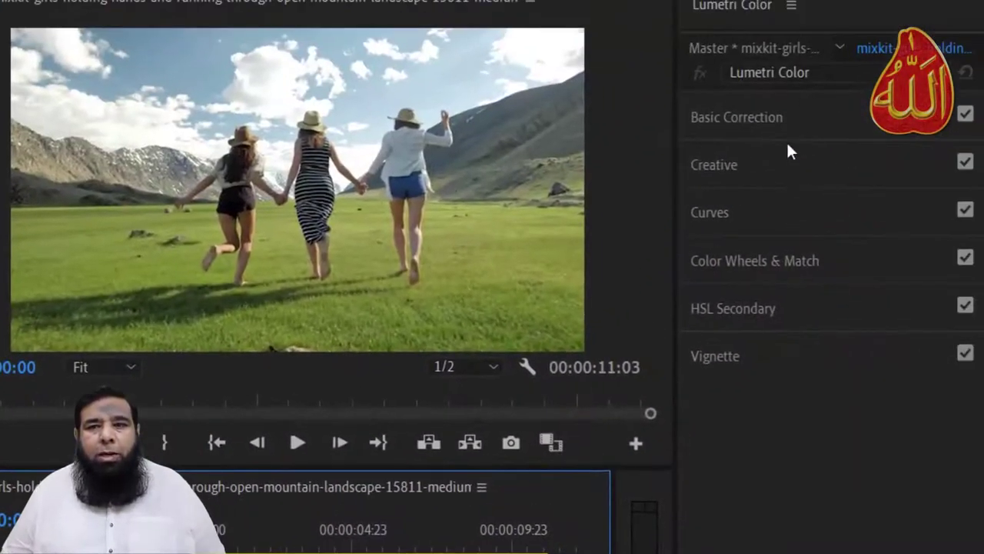
click(762, 117)
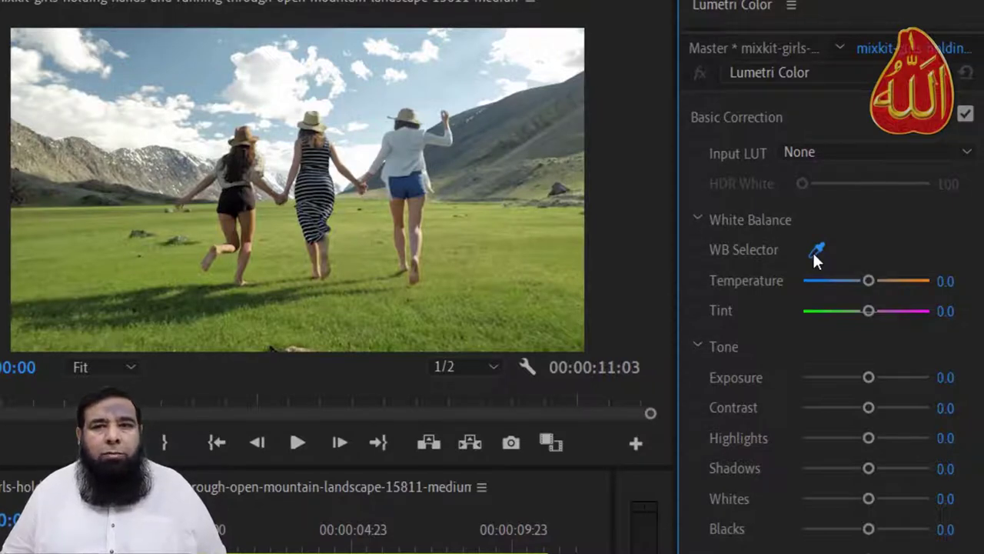
click(815, 250)
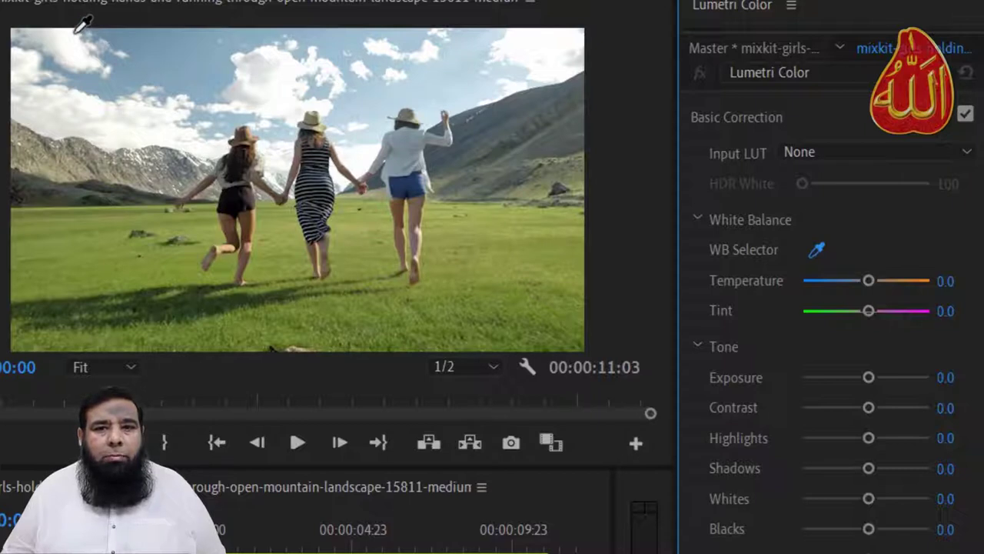
click(77, 33)
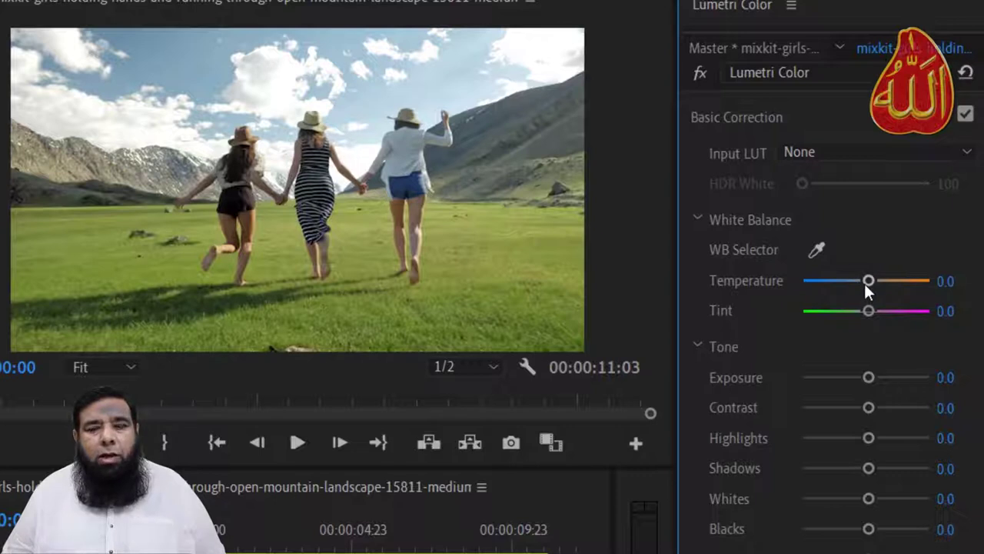
drag(862, 284, 821, 280)
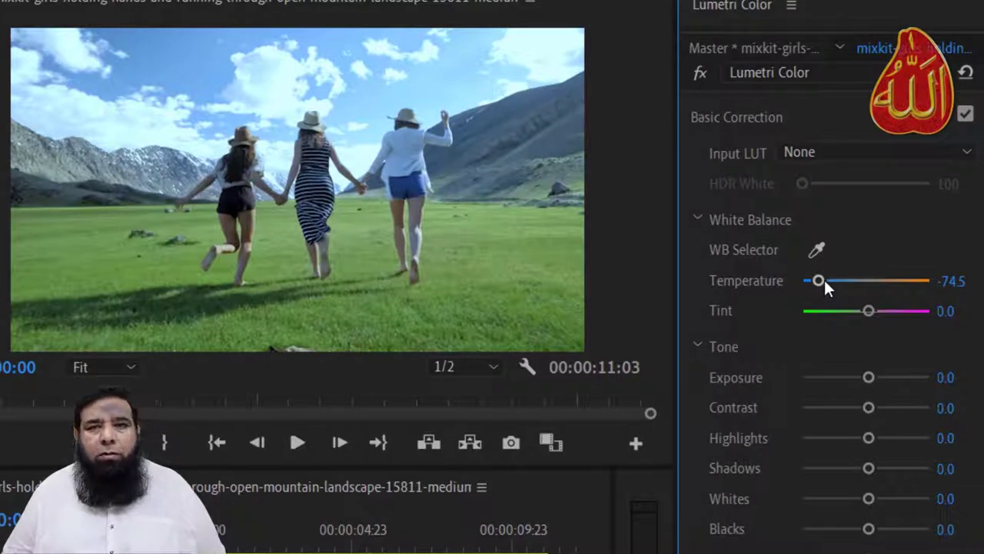
drag(819, 279, 909, 299)
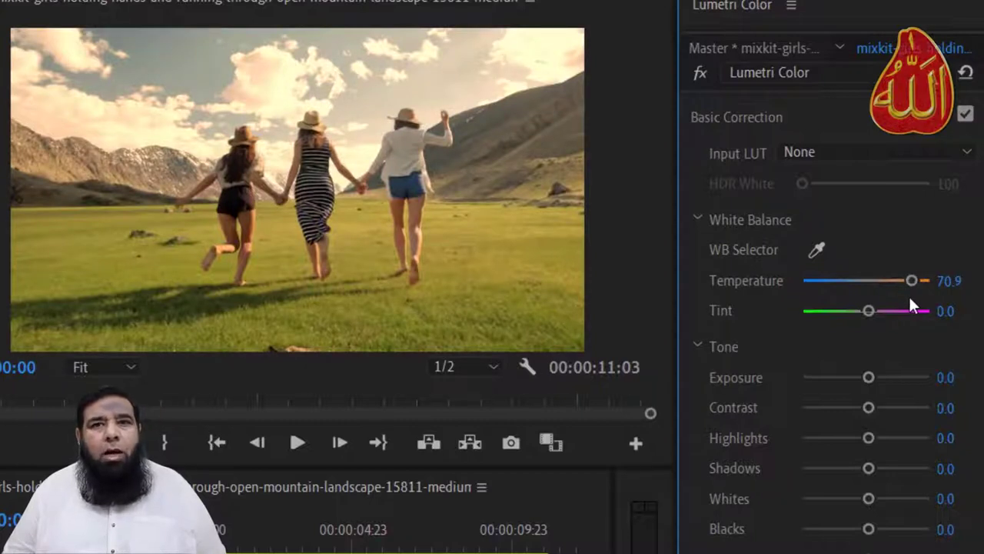
click(949, 281)
text(0)
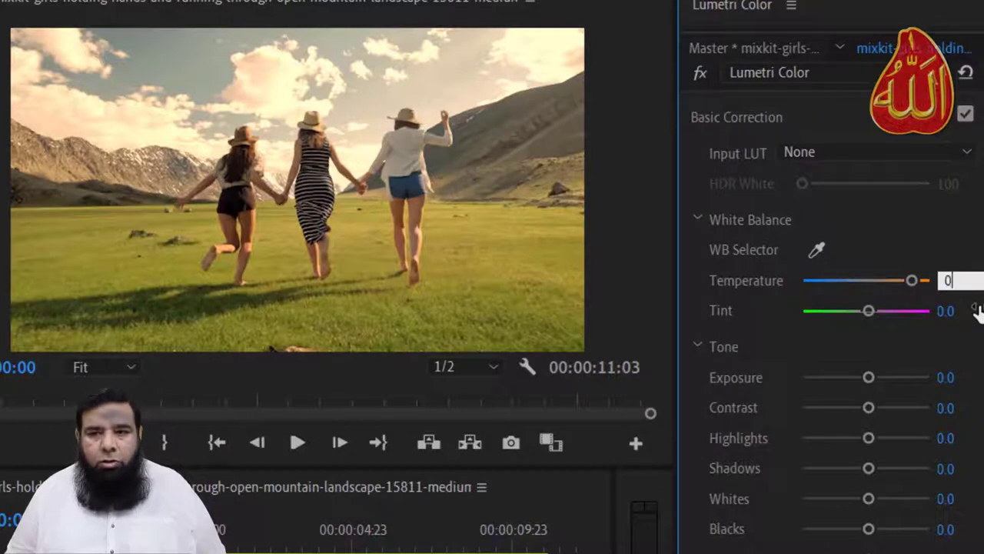
key(Return)
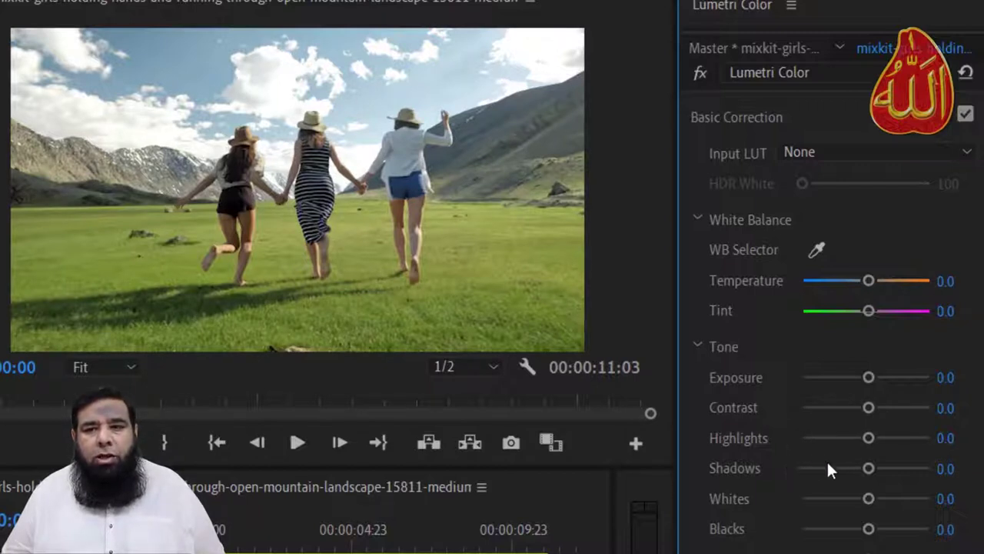
Reset the tone sliders and apply Auto tone: Exposure -0.5, Shadows -1.0, Blacks -11.0
drag(868, 408, 861, 500)
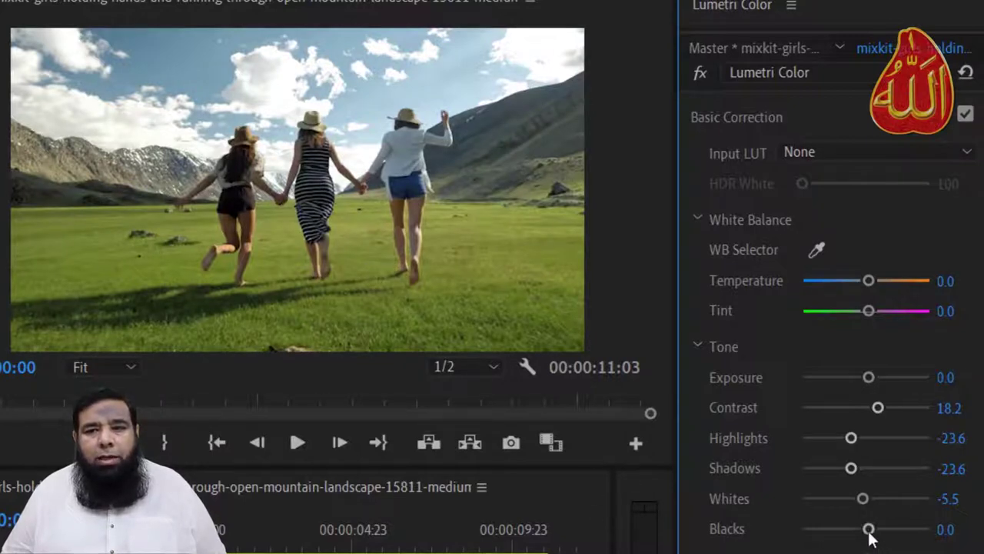
drag(869, 530, 836, 540)
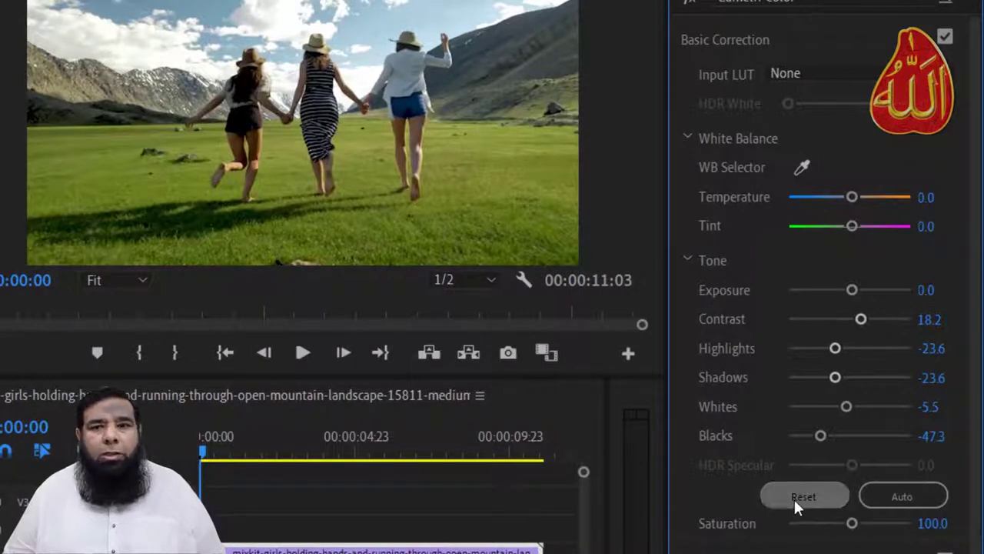
click(794, 499)
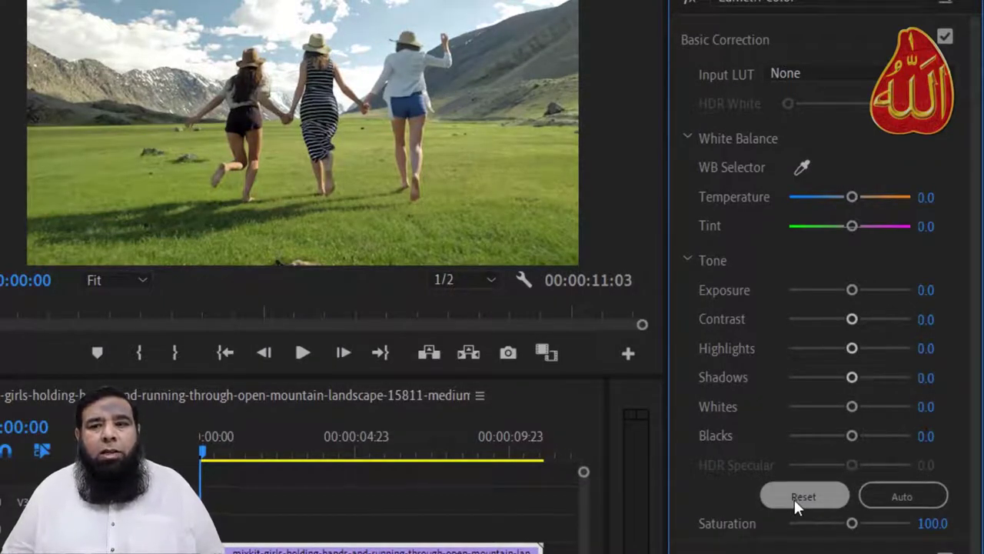
click(899, 498)
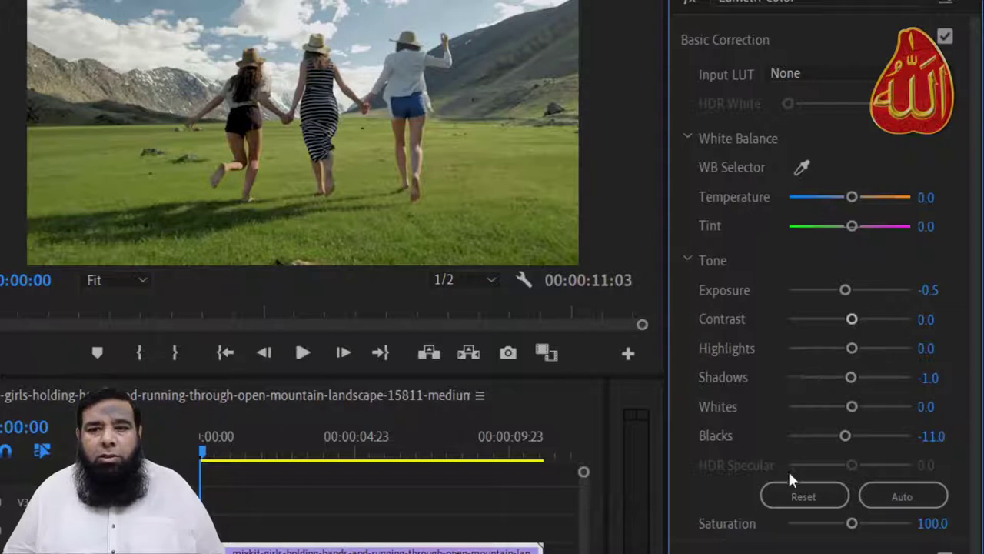
click(731, 42)
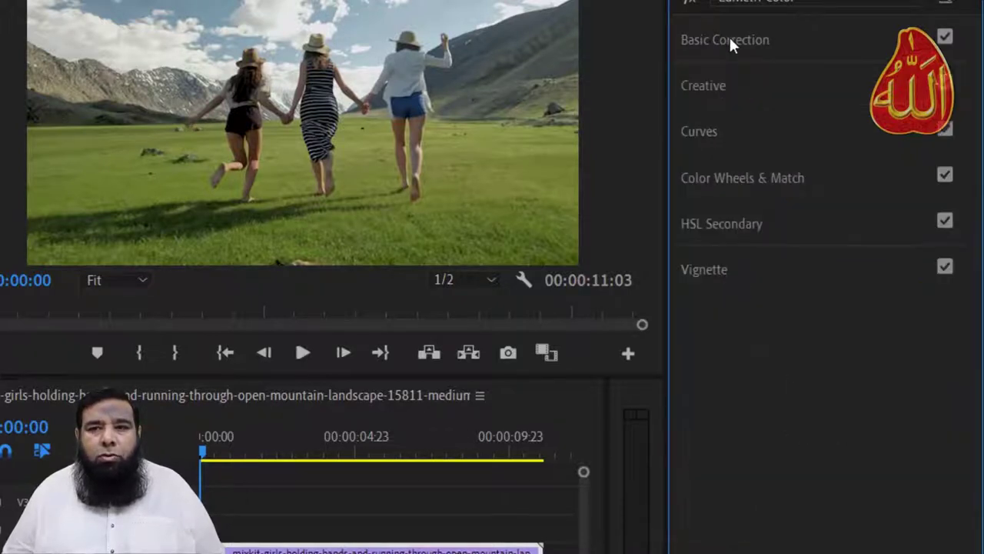
click(700, 87)
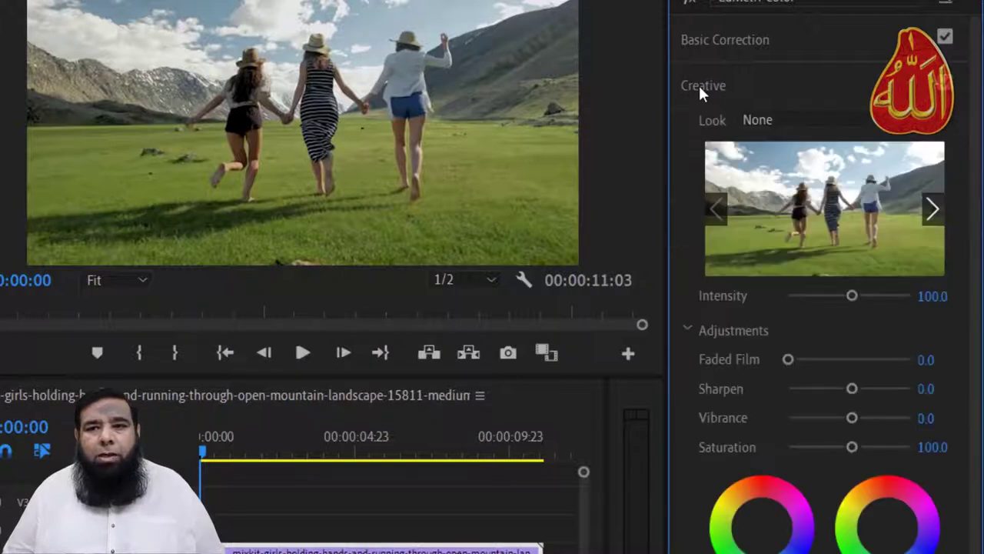
click(952, 121)
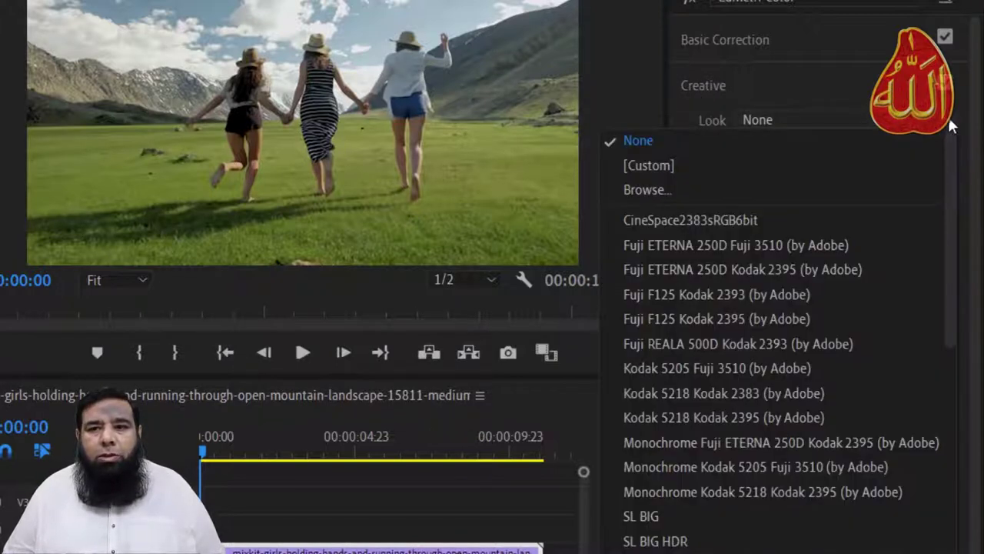
click(845, 289)
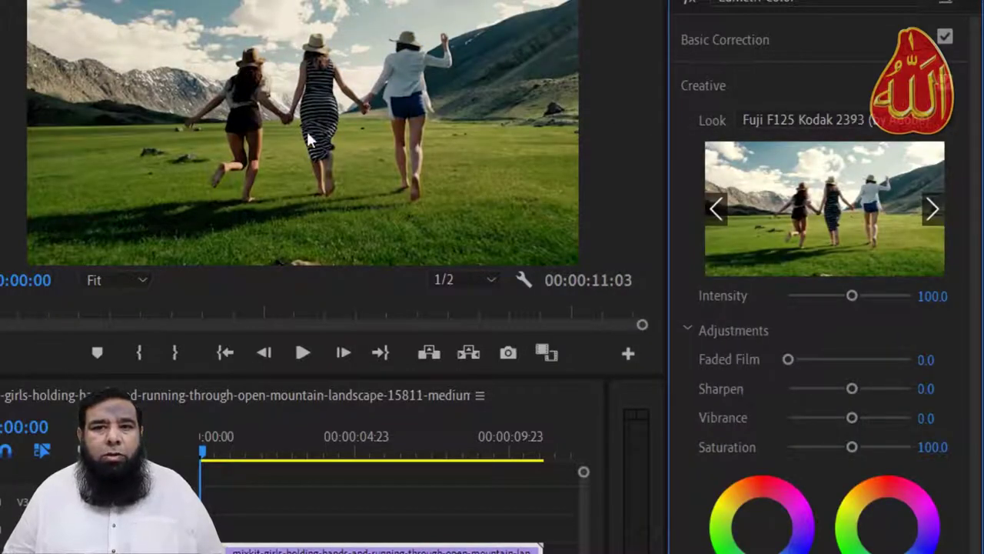
click(952, 125)
click(802, 459)
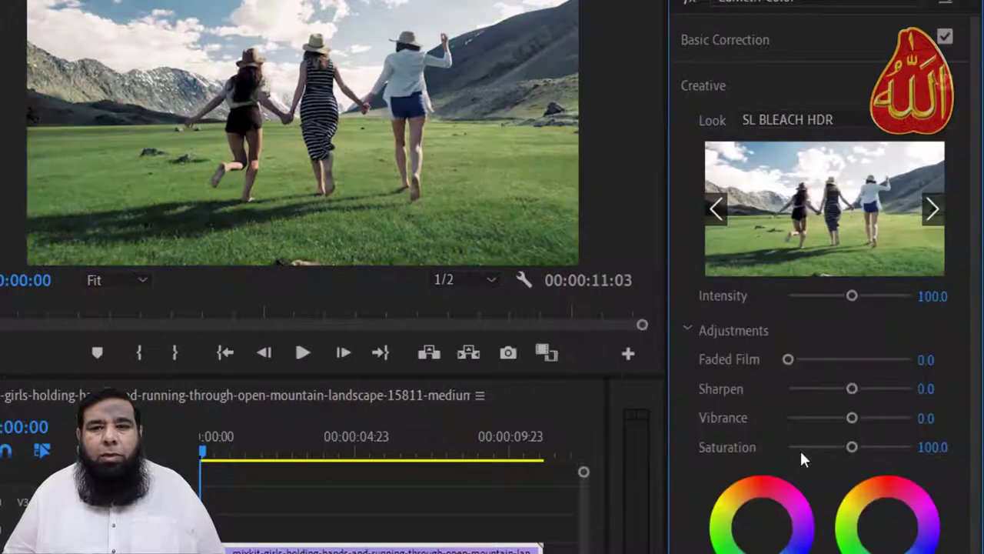
click(939, 134)
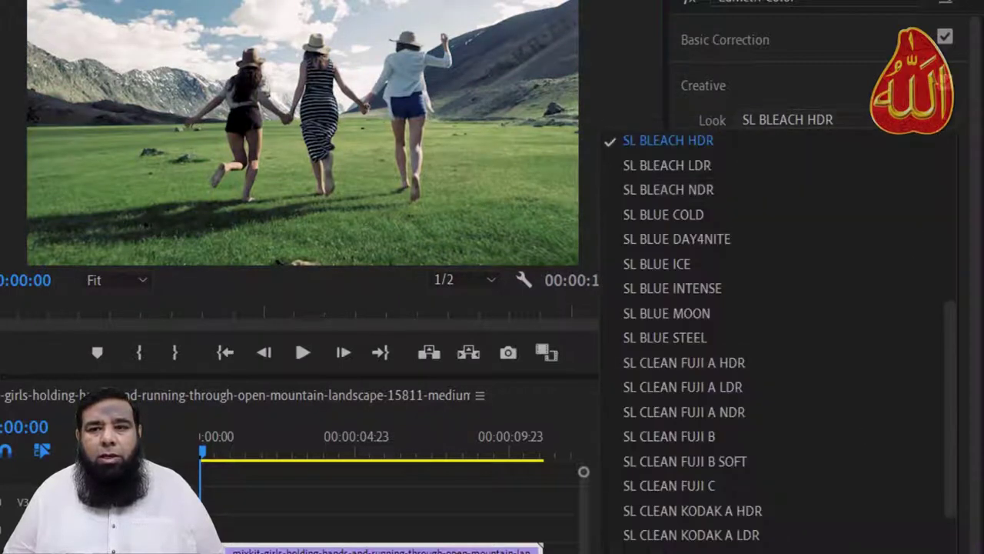
click(724, 550)
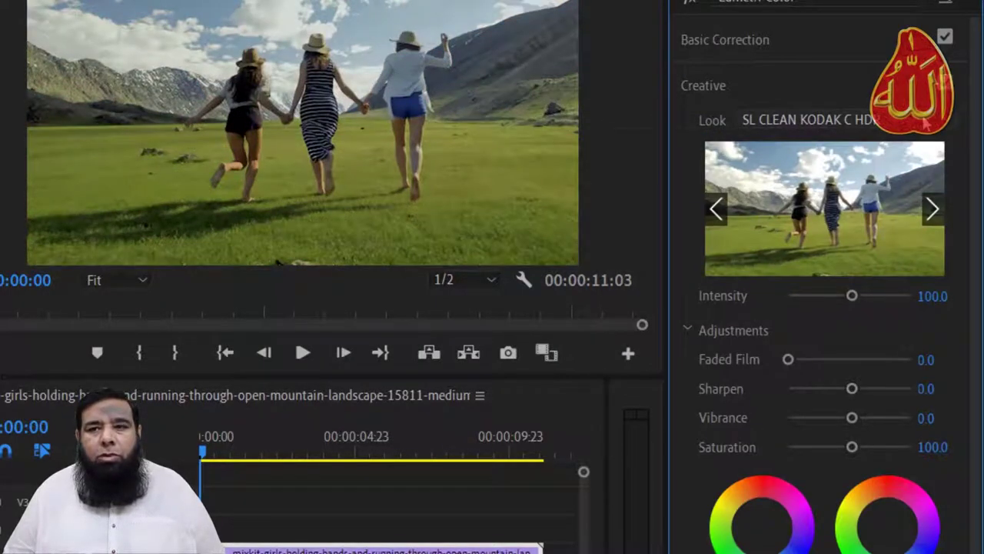
click(927, 125)
click(907, 138)
click(821, 187)
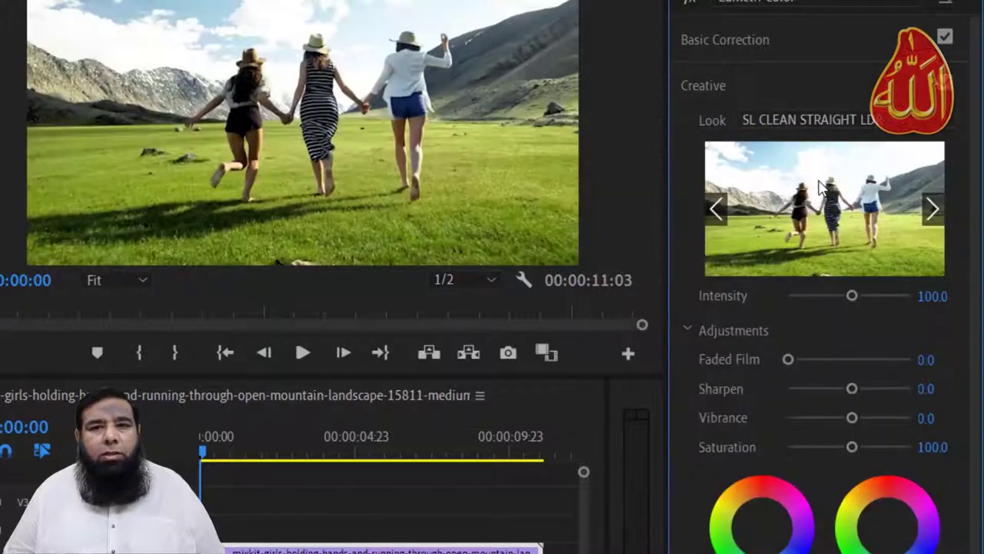
click(861, 119)
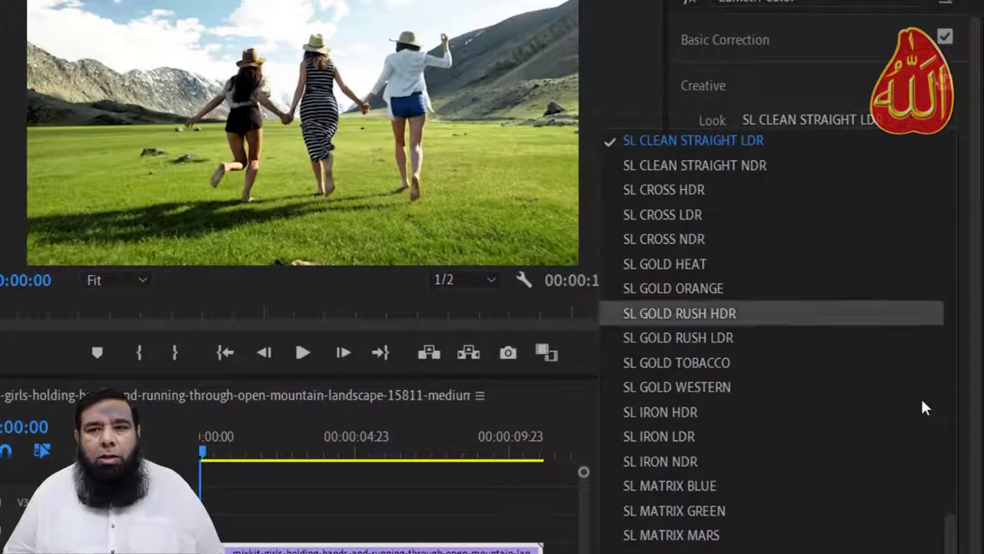
click(671, 549)
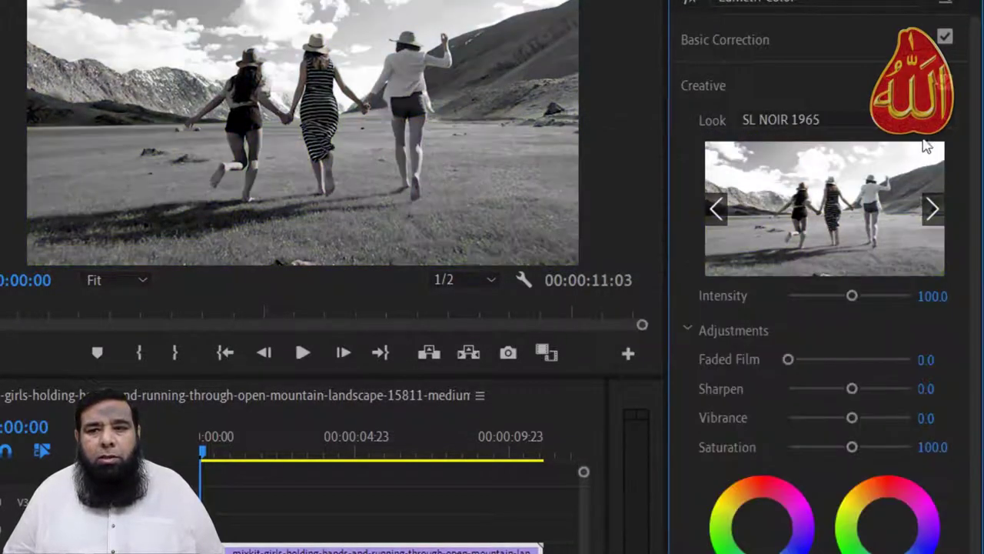
click(948, 130)
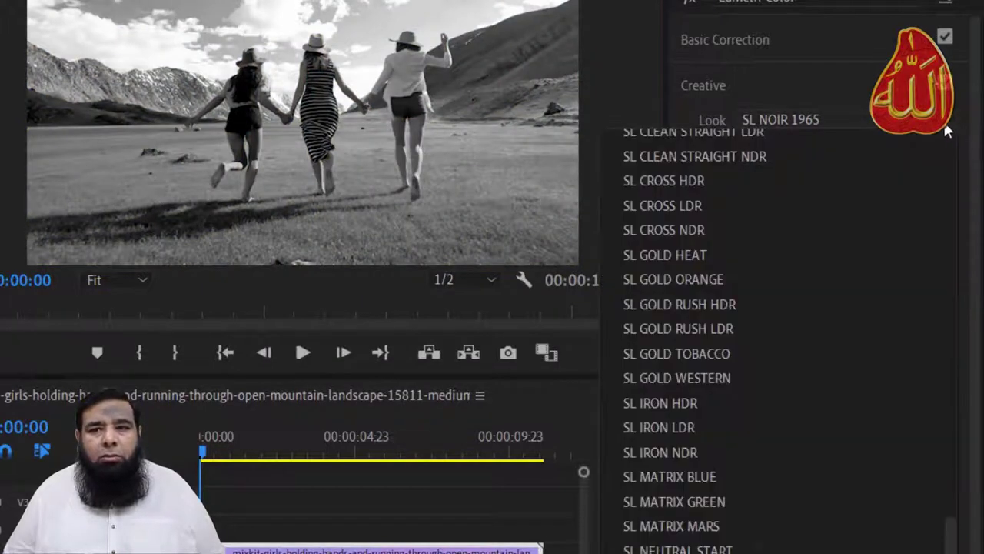
drag(951, 530, 949, 167)
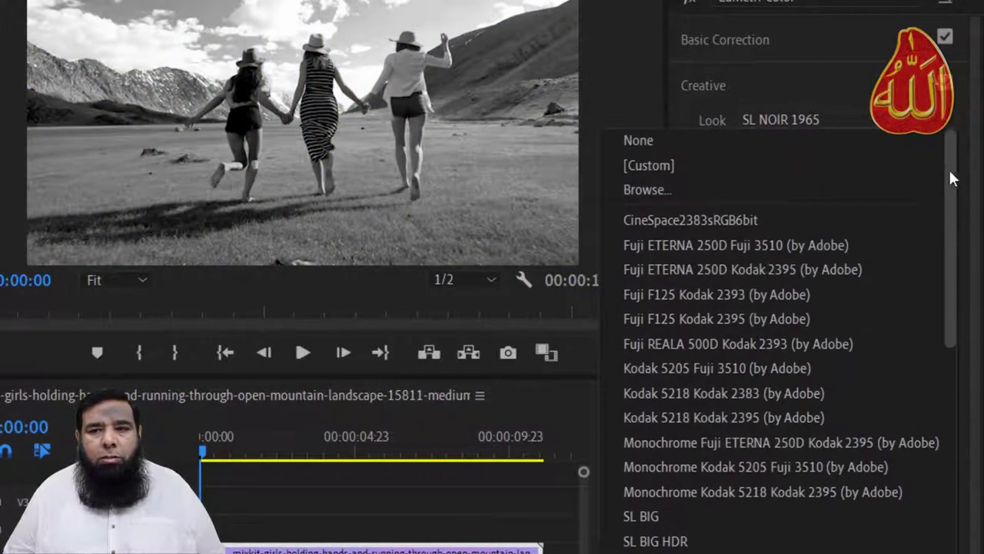
click(811, 138)
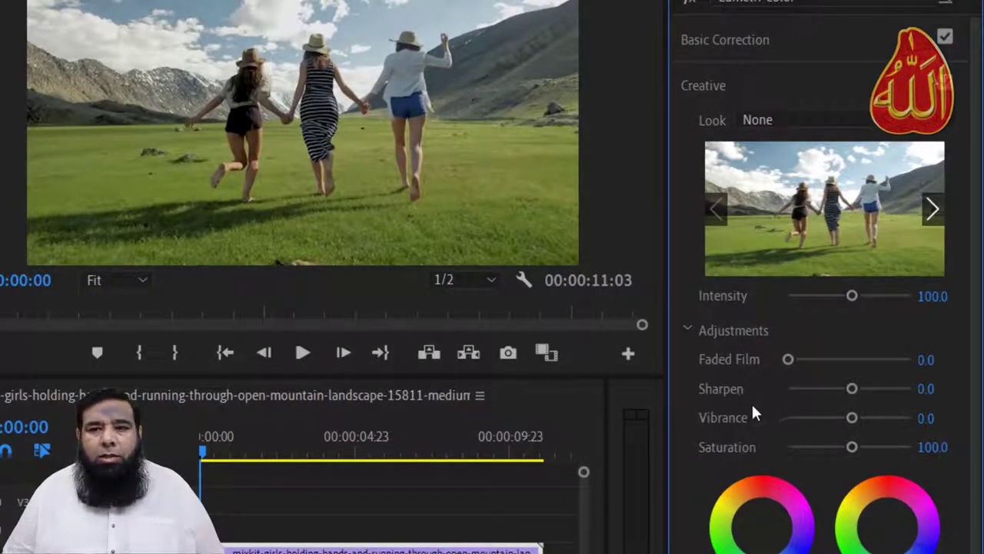
Set Creative Sharpen to 47.3, Vibrance 50.9, Saturation 149.1 and Tint Balance -16.4
drag(852, 386, 879, 389)
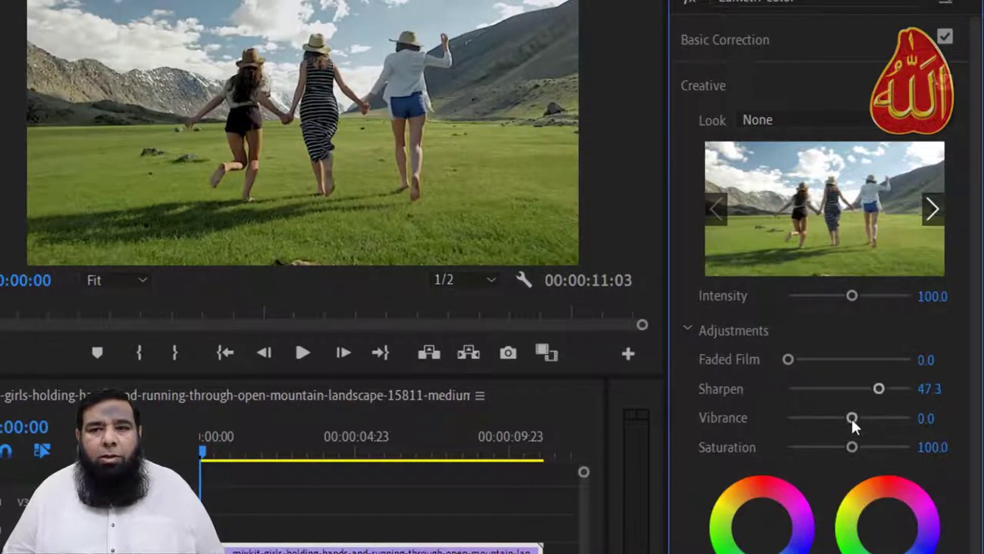
drag(852, 419, 880, 419)
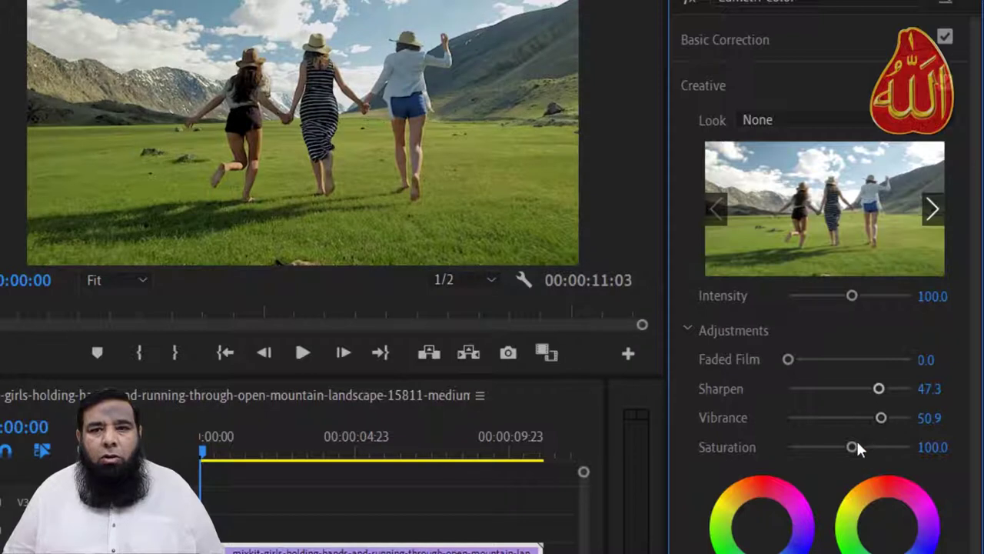
drag(855, 447, 878, 447)
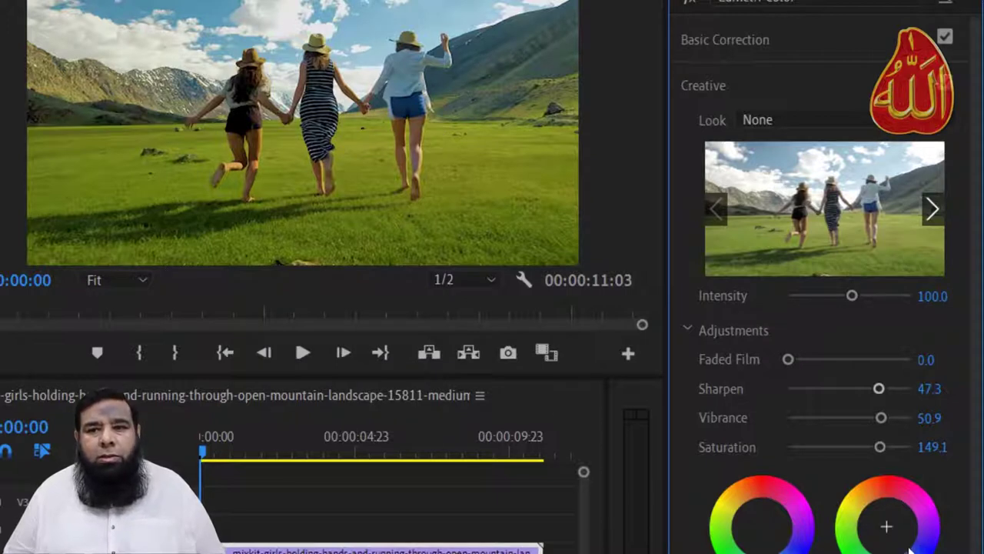
scroll(977, 407, down, 5)
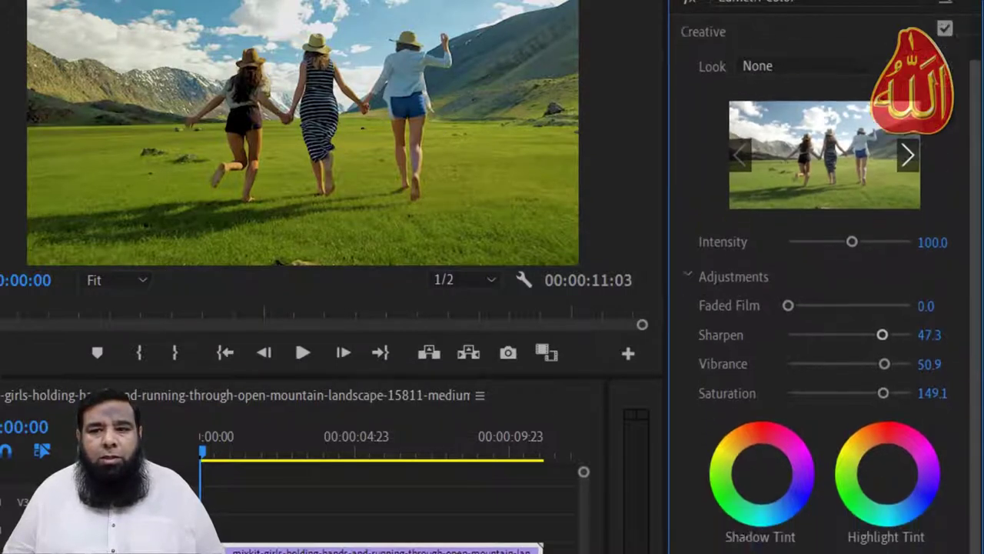
mouse_move(850, 473)
mouse_down()
mouse_move(807, 474)
mouse_move(840, 475)
mouse_up()
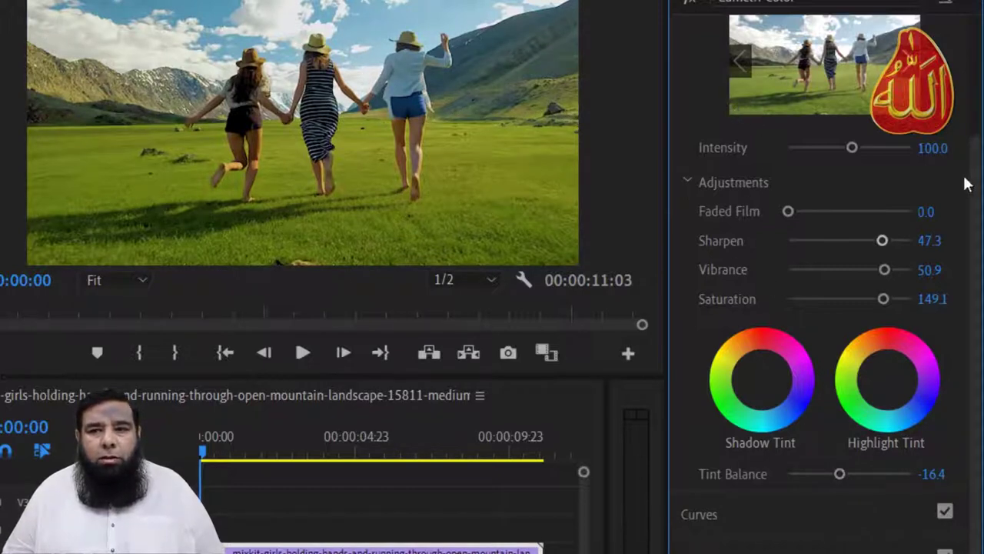
click(717, 119)
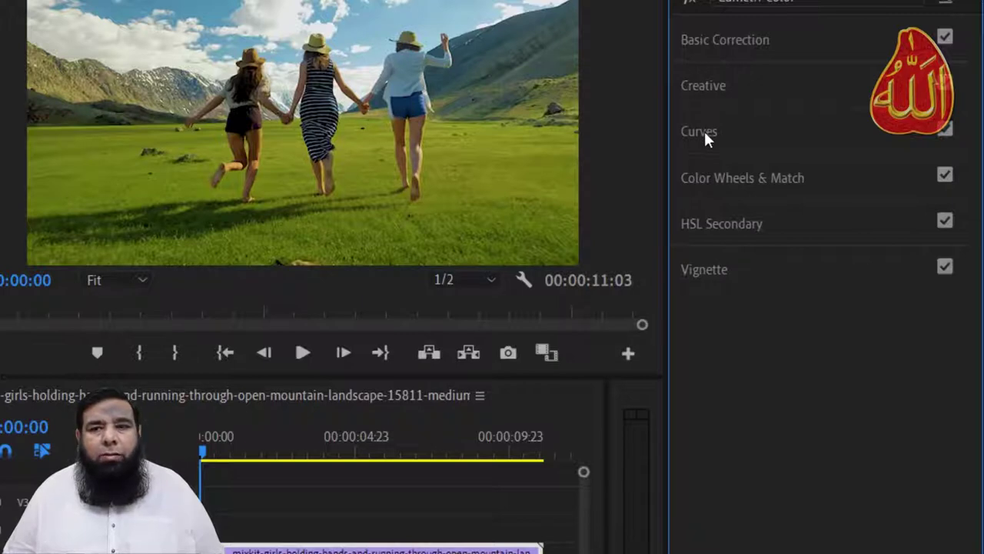
Lift the master RGB curve slightly and raise the red channel curve to warm the image
click(703, 130)
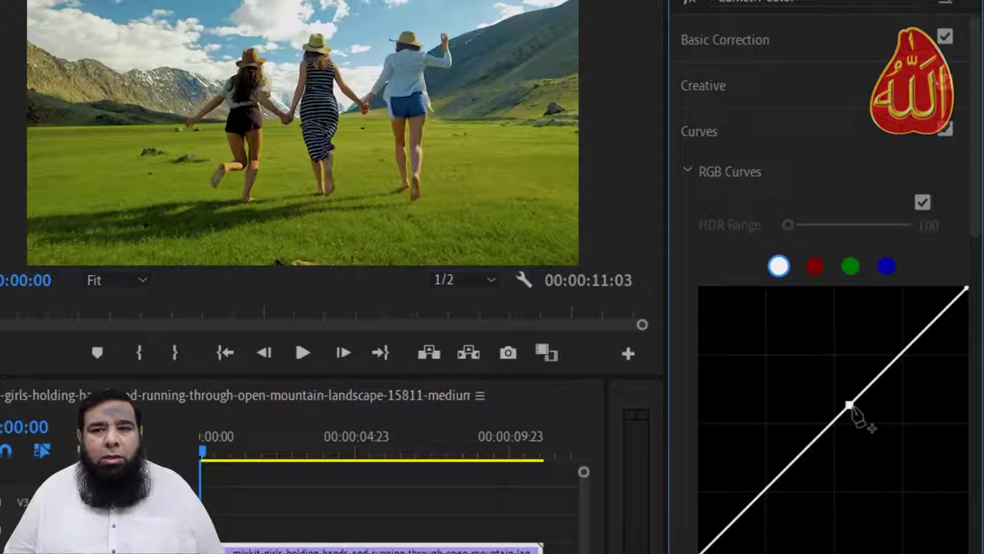
drag(850, 407, 828, 373)
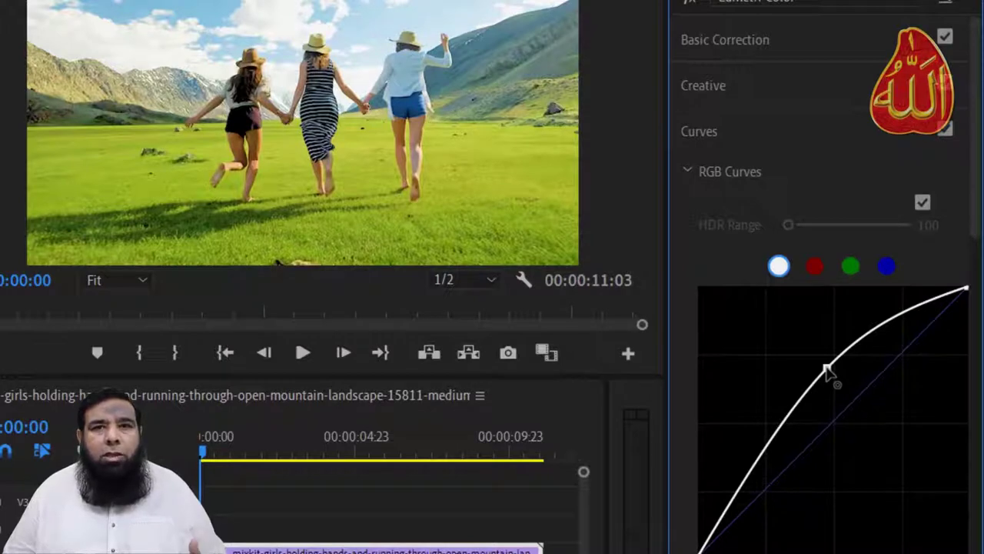
drag(826, 371, 855, 373)
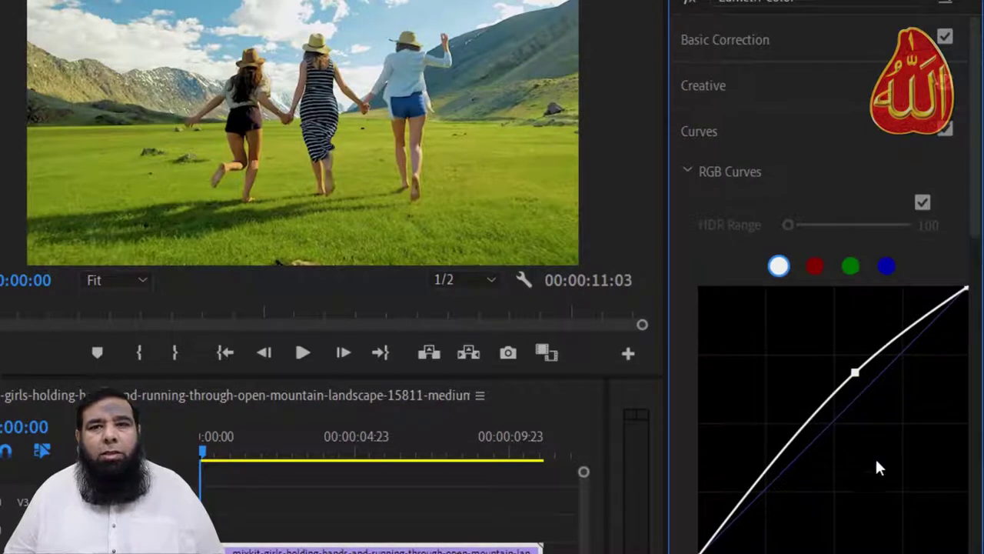
click(814, 266)
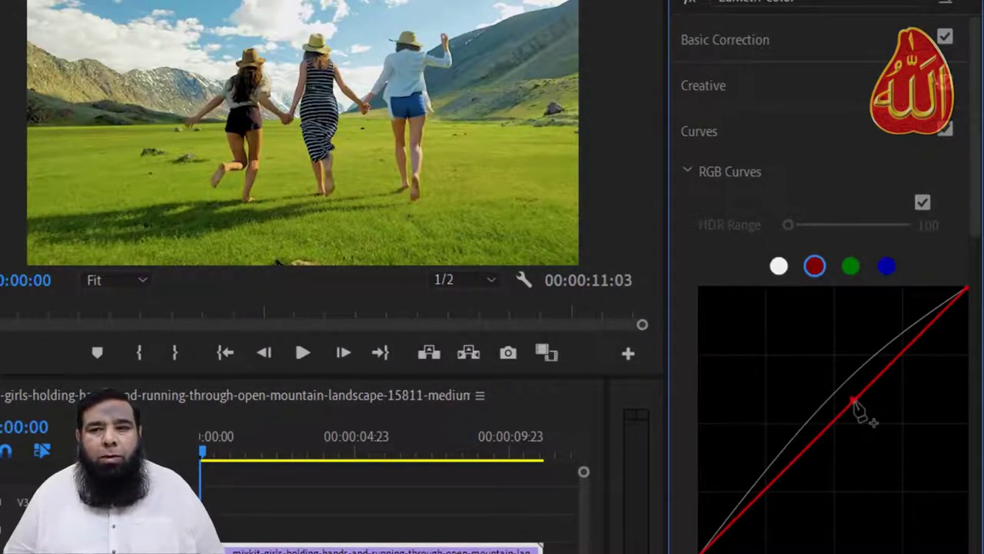
drag(854, 400, 876, 368)
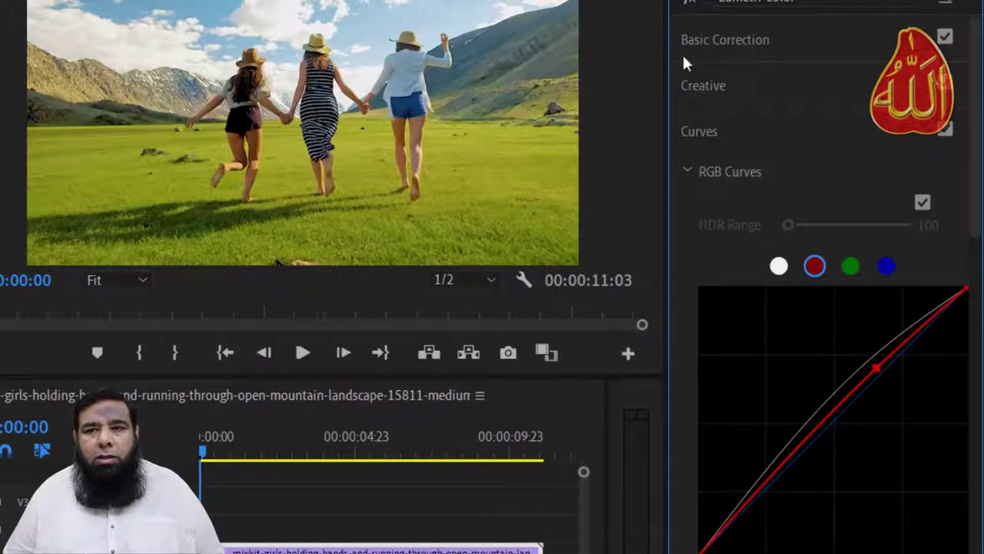
click(698, 130)
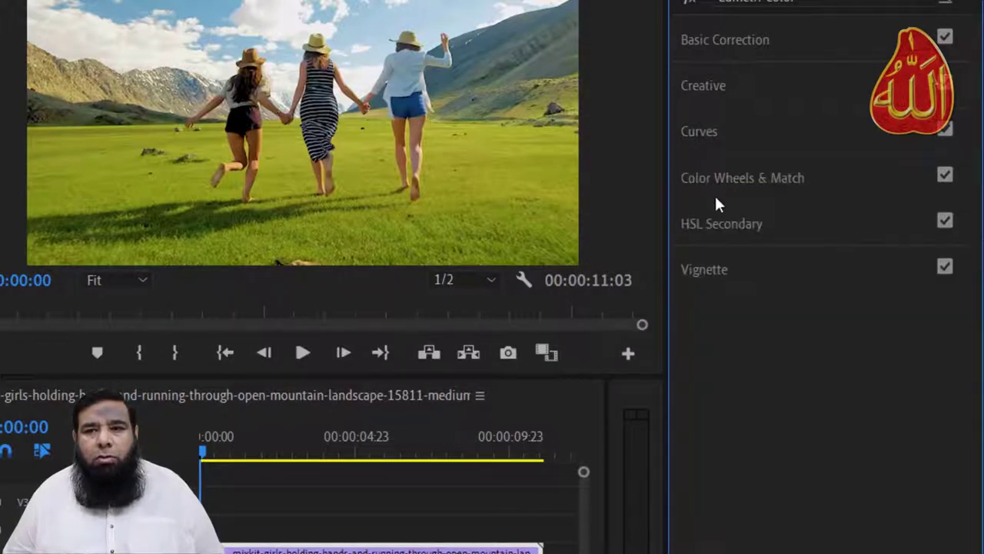
click(768, 179)
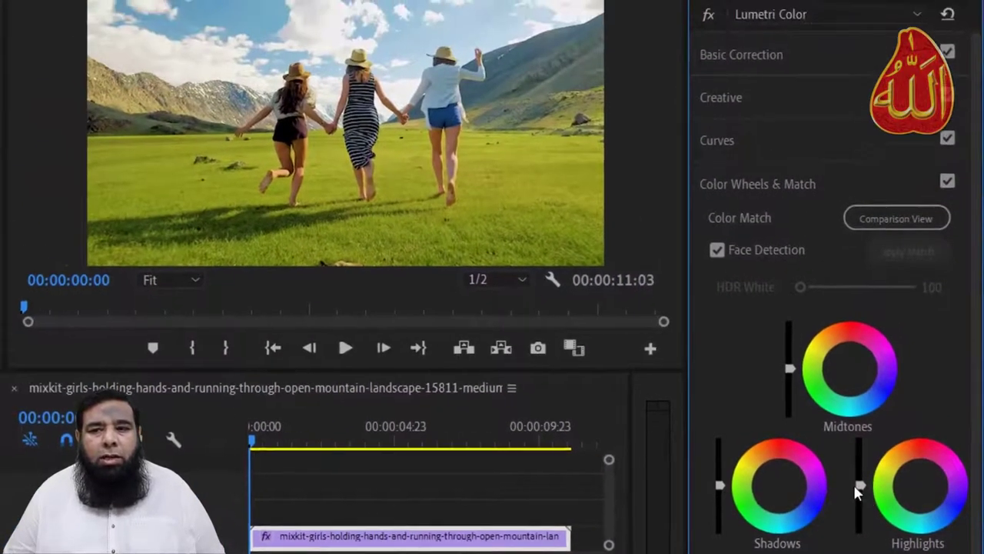
Raise the Highlights wheel's luminance to lighten the sky and lower the Shadows luminance
mouse_move(858, 485)
mouse_down()
mouse_move(859, 494)
mouse_move(859, 477)
mouse_up()
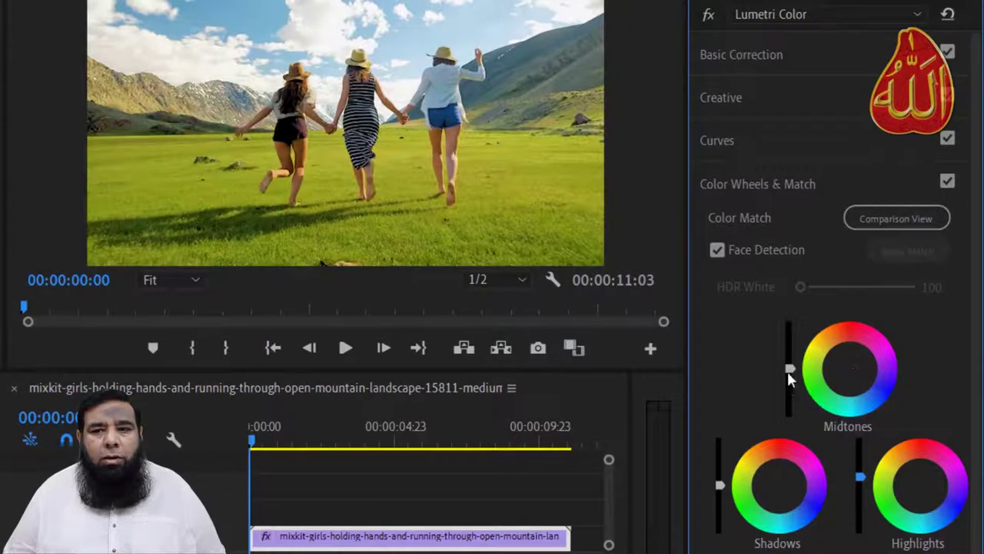
drag(787, 371, 788, 375)
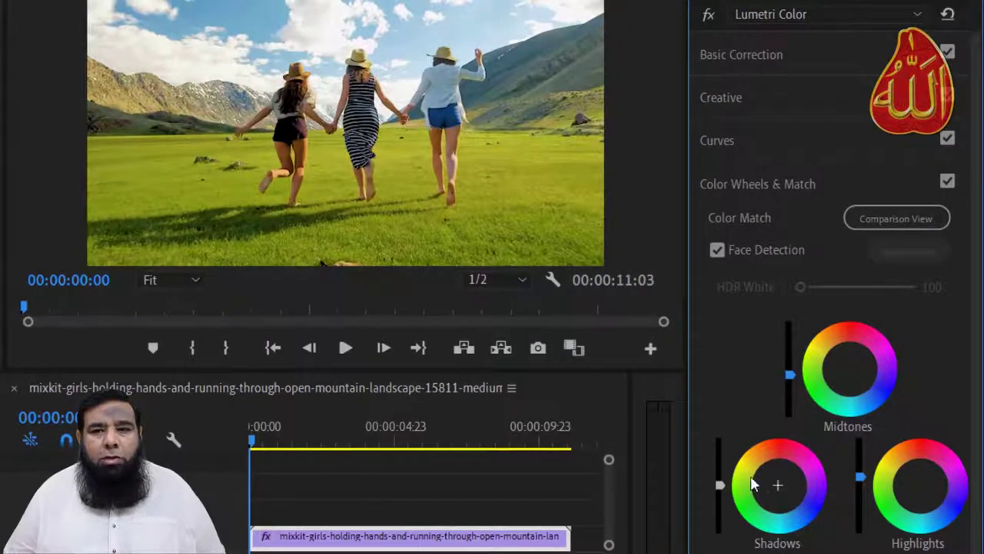
drag(720, 486, 719, 503)
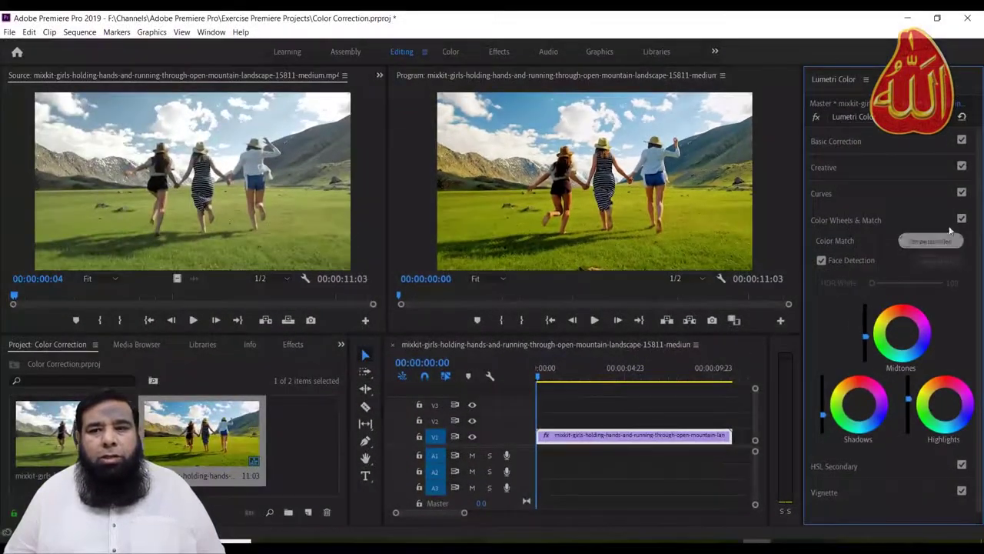
Collapse Color Wheels & Match and close the Lumetri Color panel from its panel menu
click(842, 220)
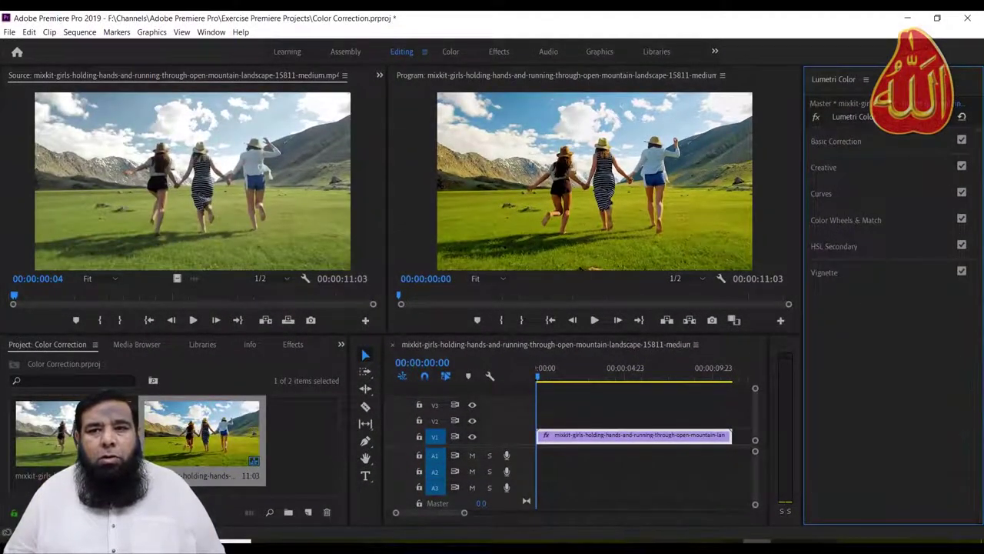
click(865, 79)
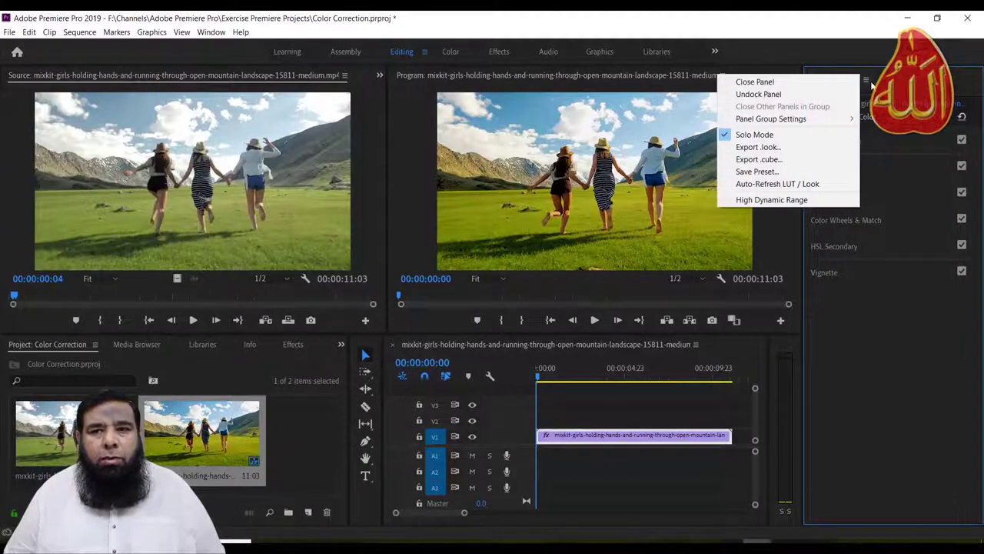
click(820, 87)
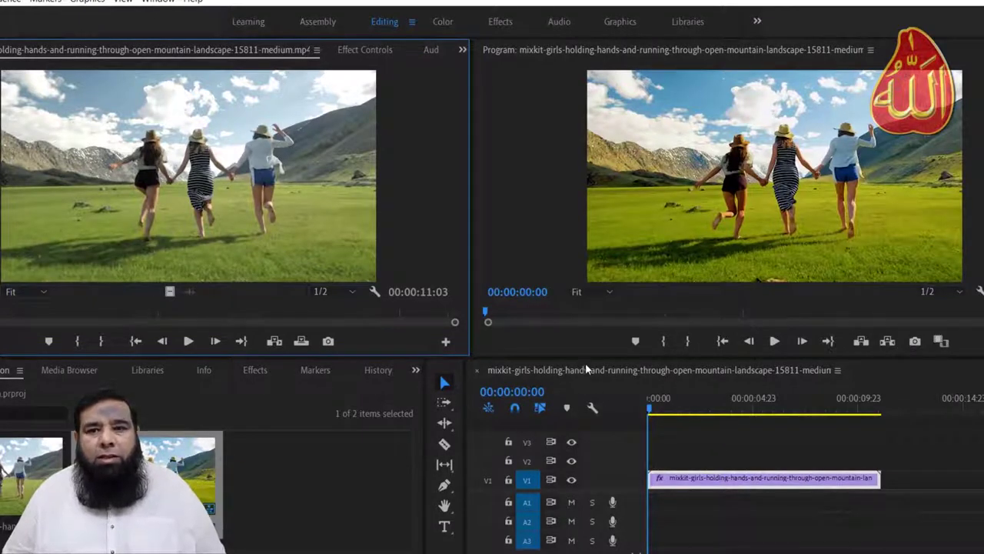
Play back the colour-corrected meadow clip in the Program monitor
click(774, 341)
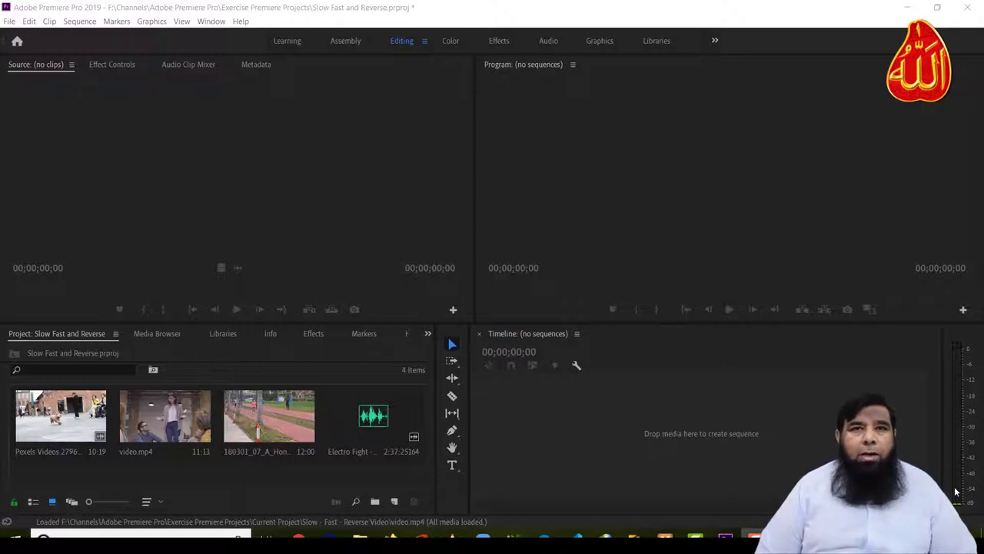
Build a sequence named video from video.mp4 and play it to 00:00:08:12
click(164, 416)
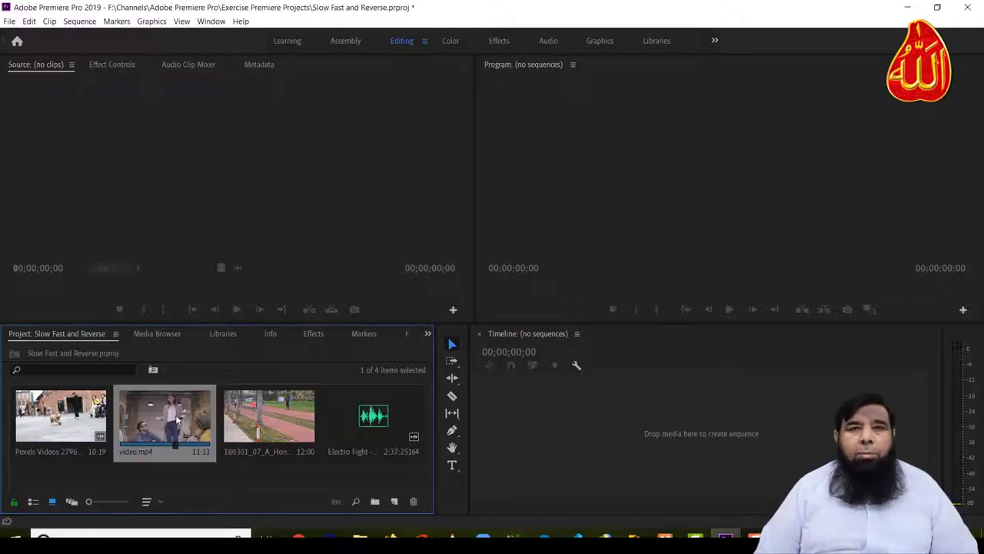
drag(364, 447, 632, 432)
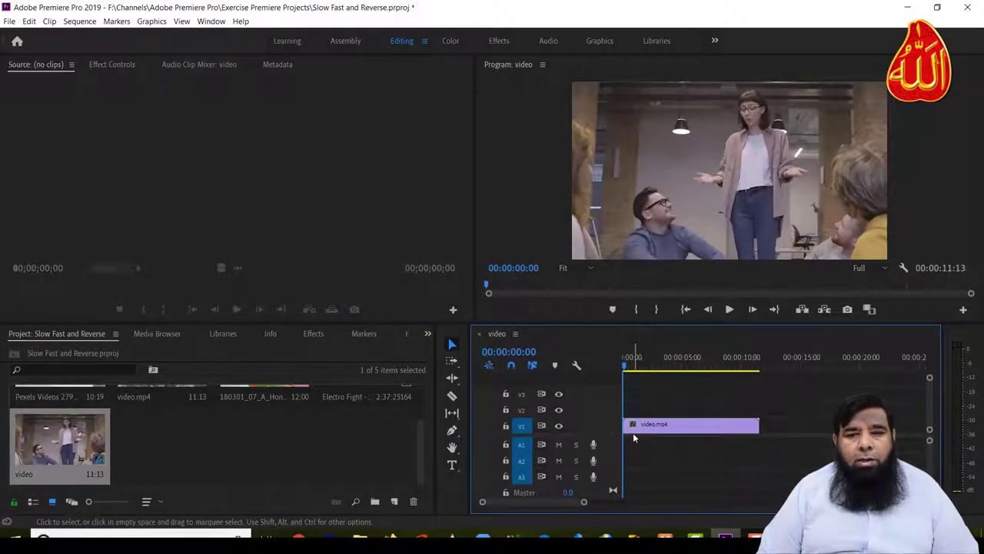
click(730, 310)
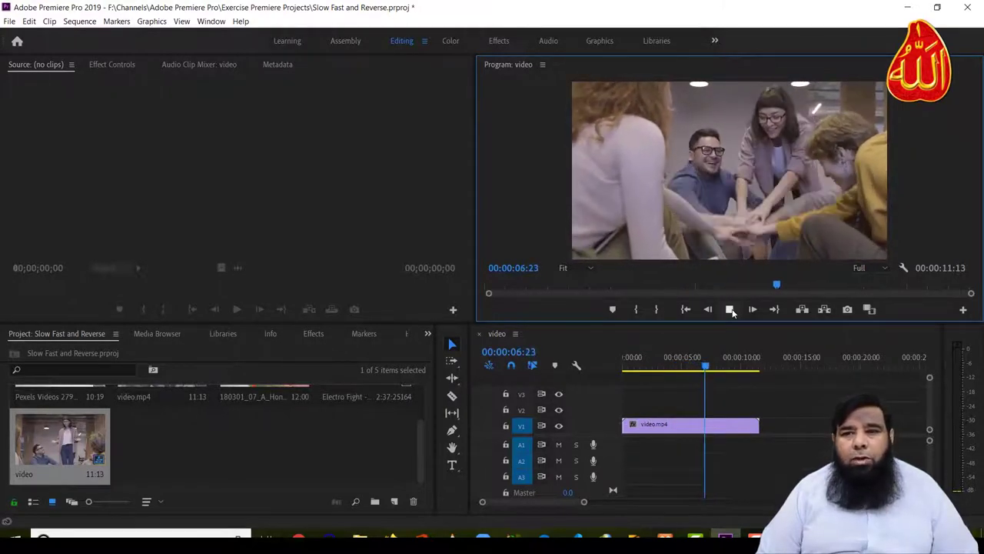
click(729, 309)
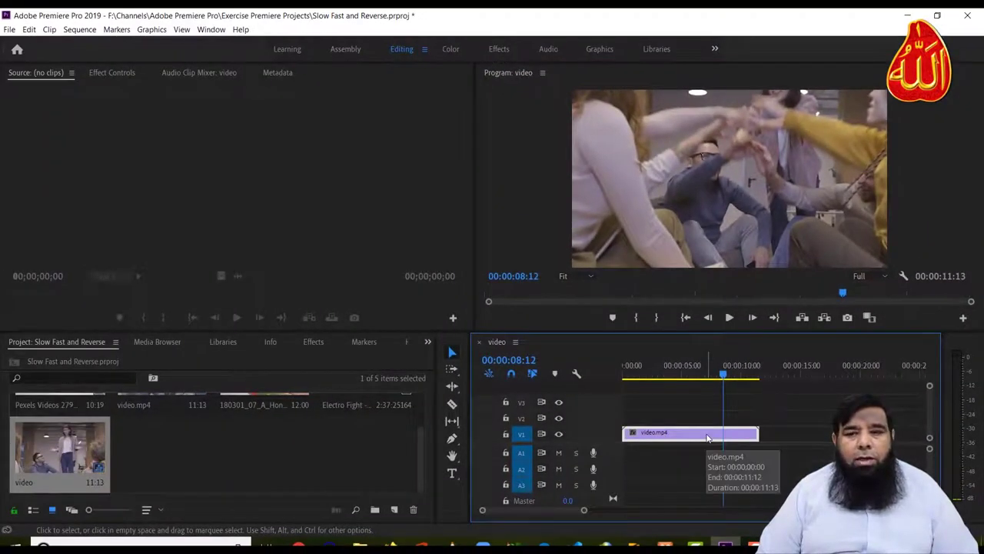
Set video.mp4 to 300% speed with Ripple Edit, shortening it to 00:00:03:21
right_click(707, 438)
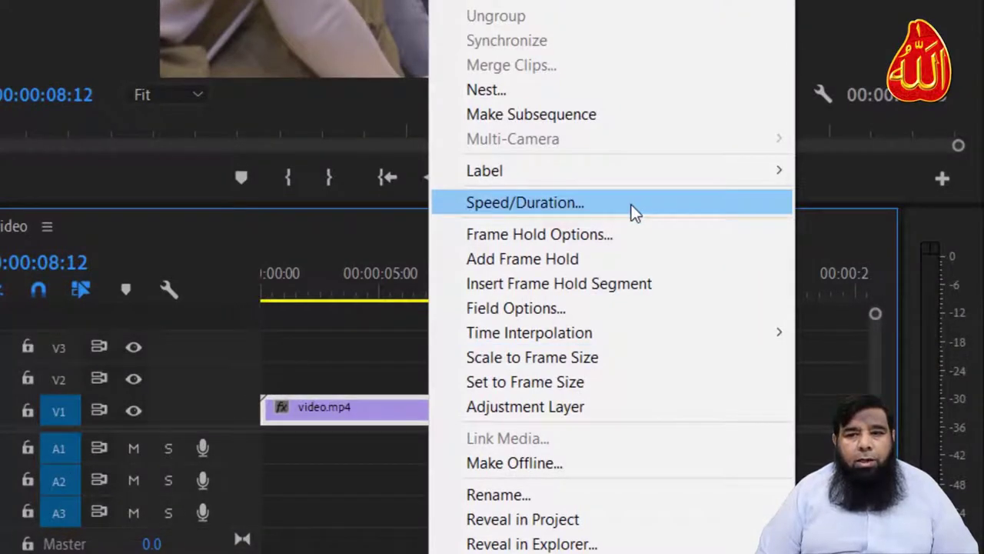
click(632, 204)
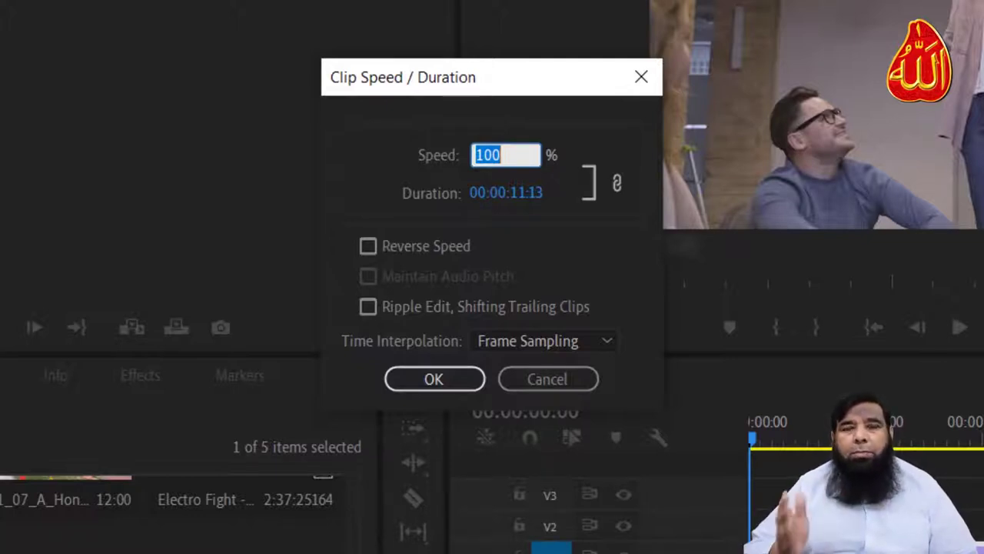
text(3)
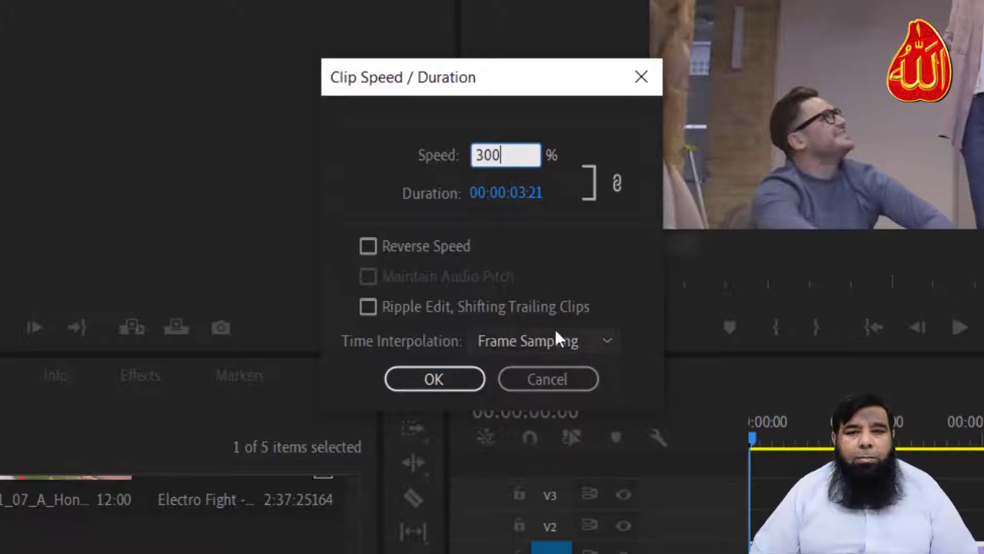
click(368, 308)
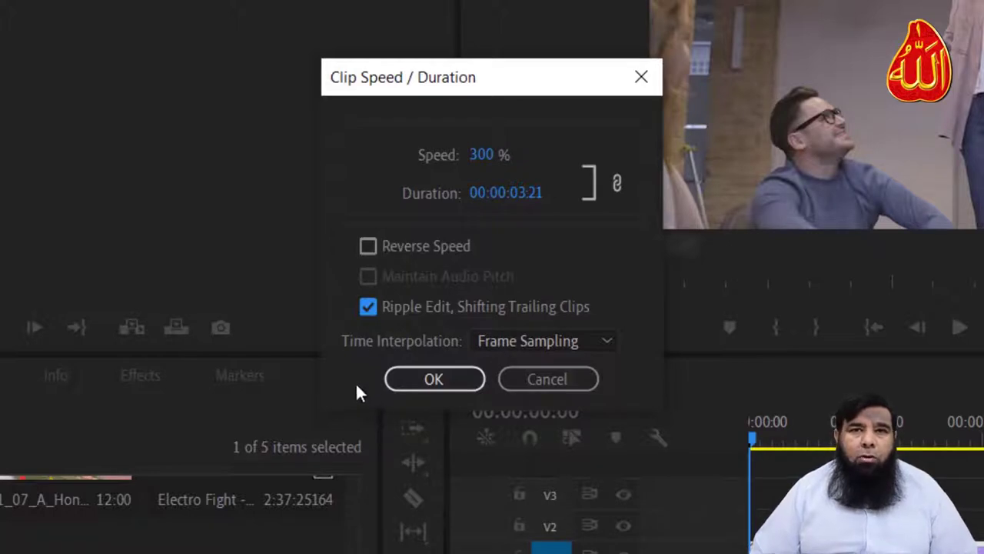
click(433, 382)
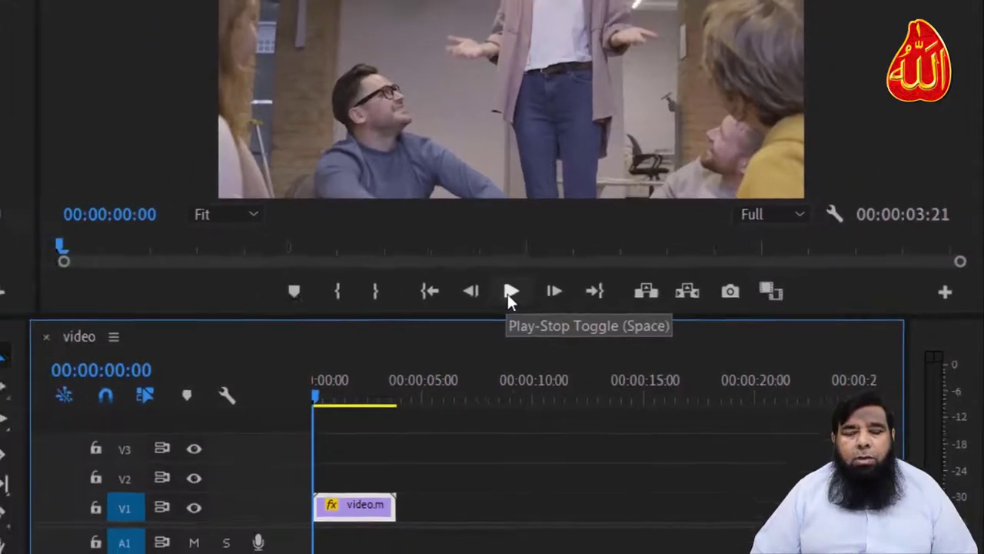
Play the sped-up clip, then delete it from the video sequence
click(474, 287)
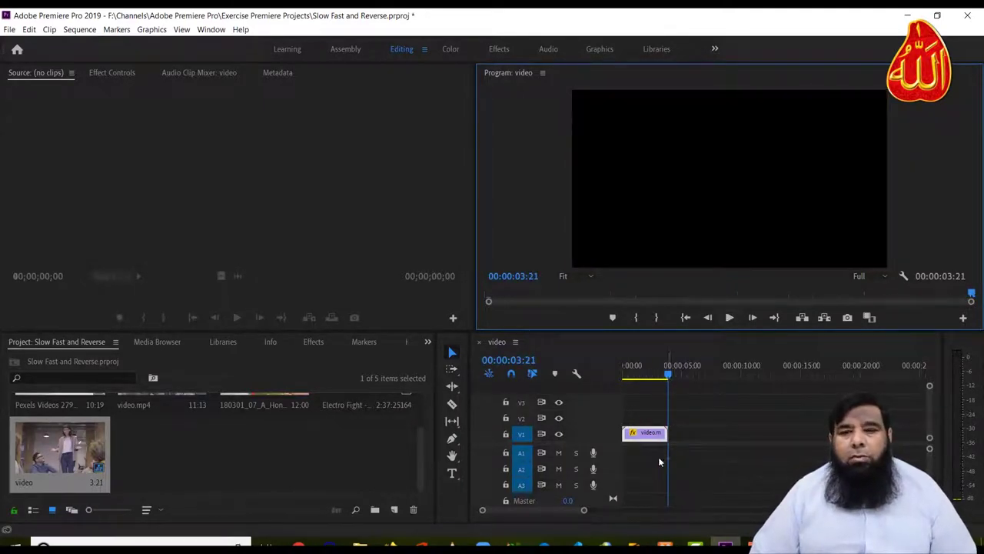
drag(663, 418, 639, 446)
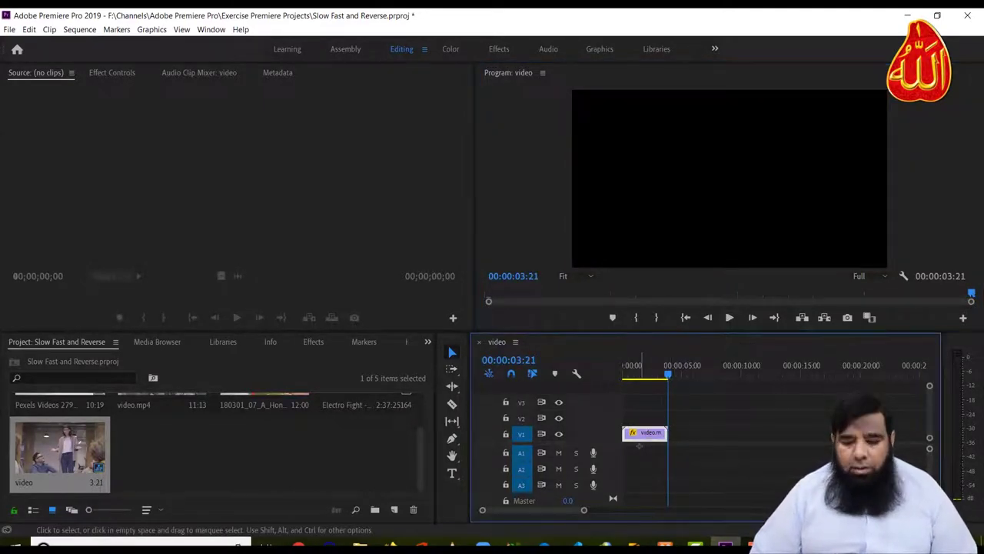
key(Delete)
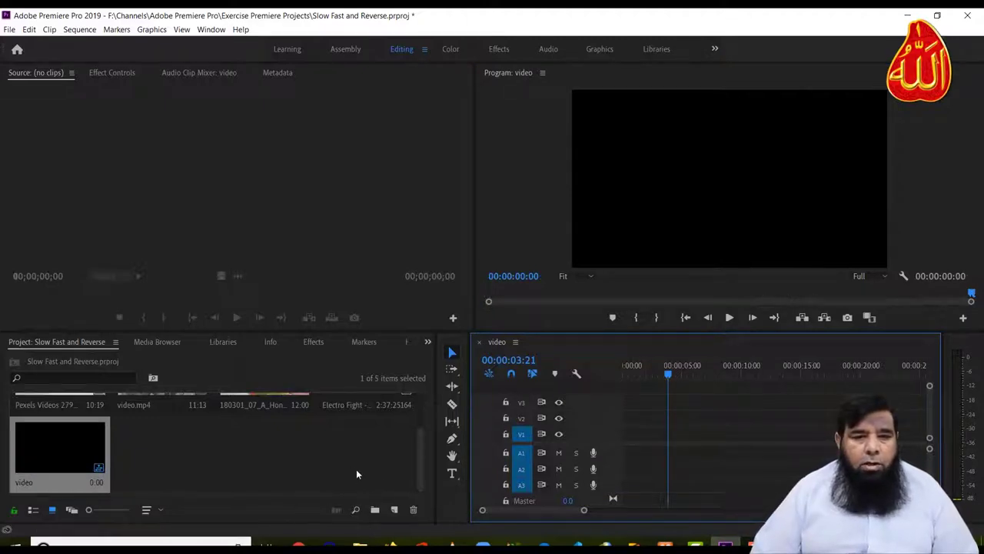
Add the Pexels Videos 2796077.mp4 dog clip to the sequence and play it to 00:00:07:21
drag(421, 456, 431, 419)
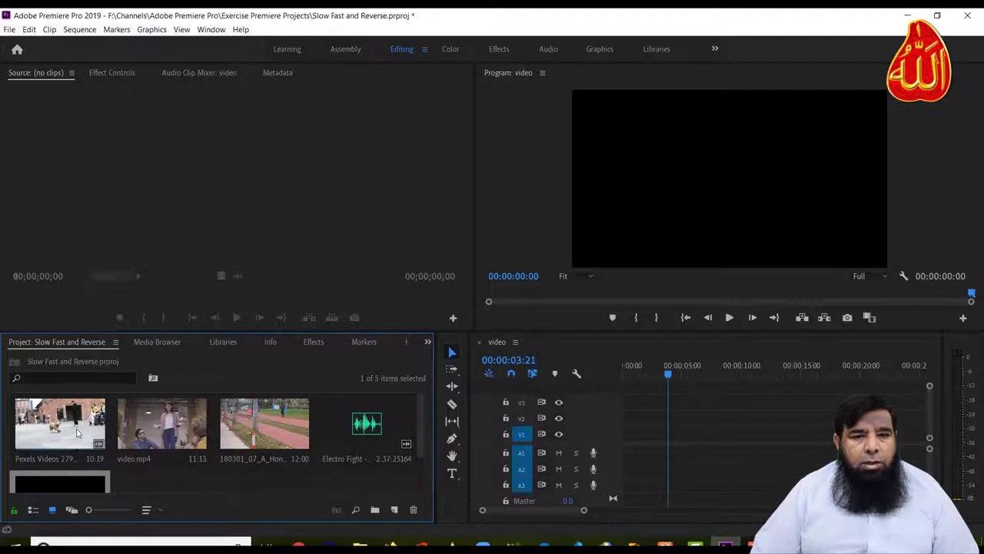
drag(77, 432, 624, 448)
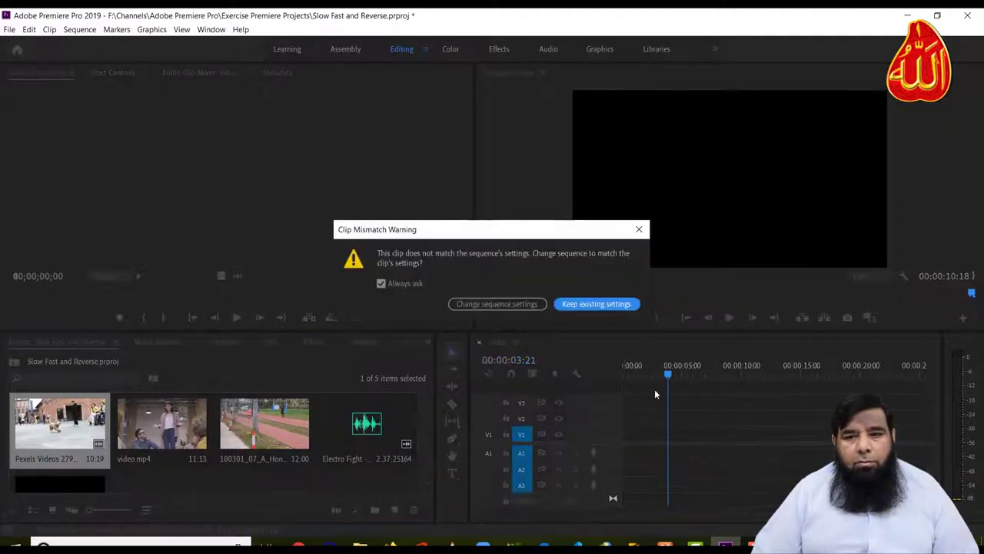
click(517, 305)
drag(664, 378, 622, 380)
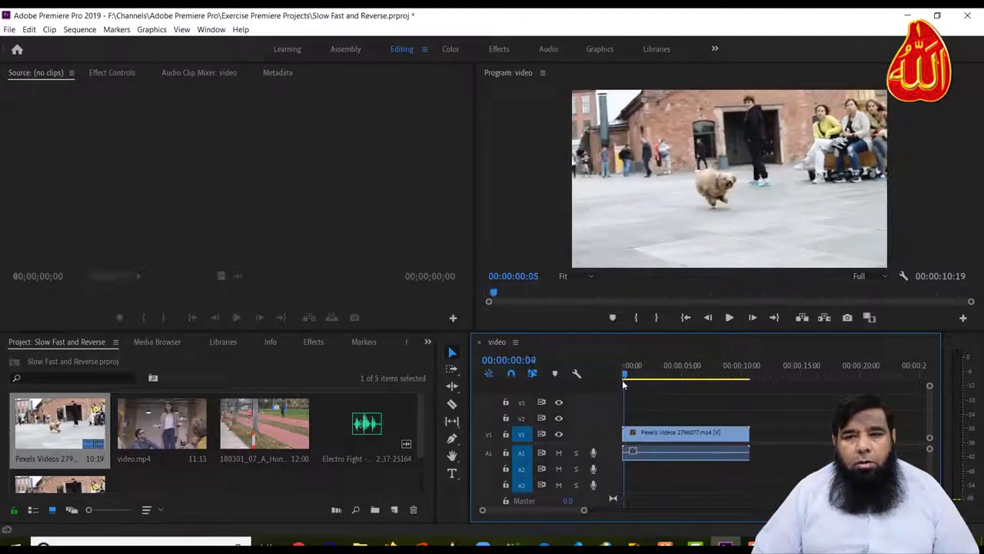
click(726, 319)
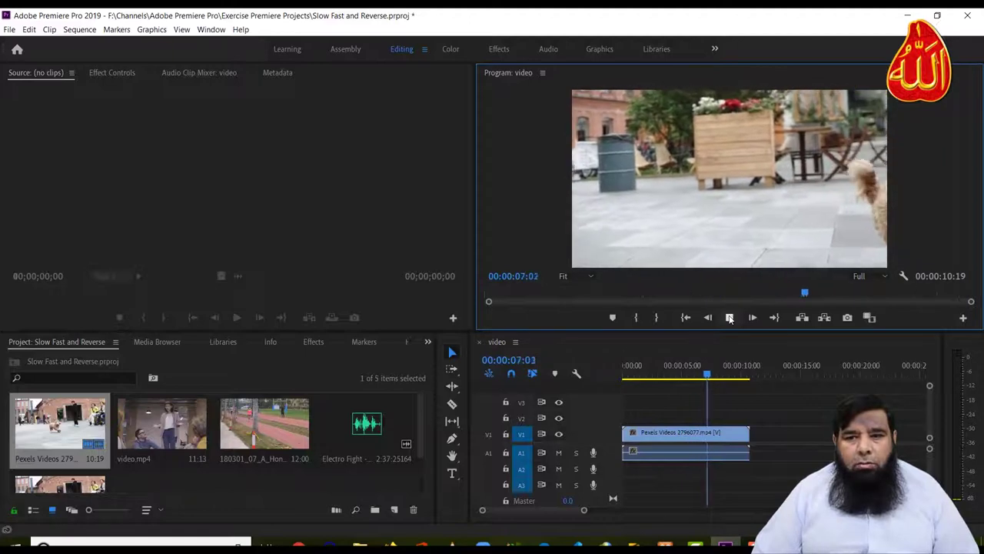
click(729, 318)
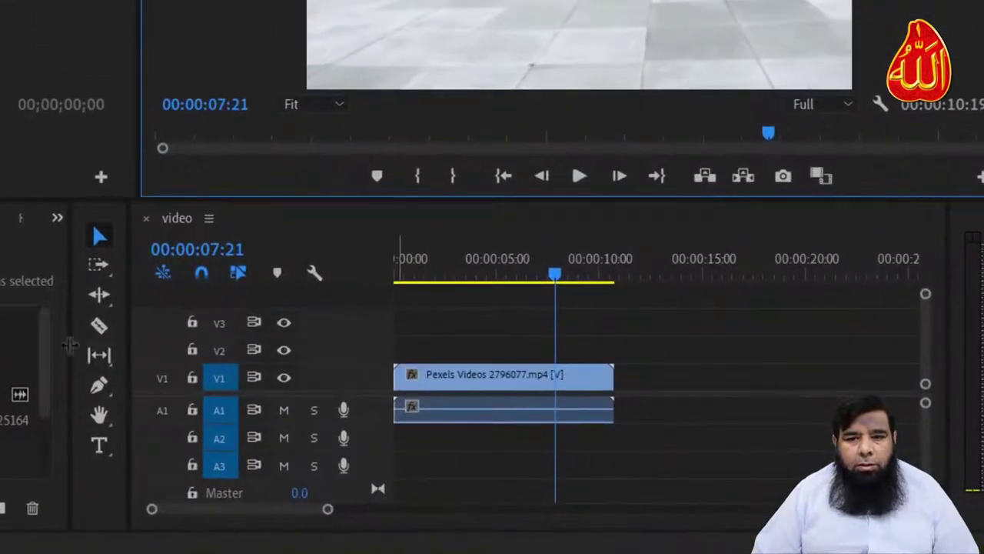
Razor-cut the dog clip at 00:00:07:21 and delete the piece after the cut
click(98, 325)
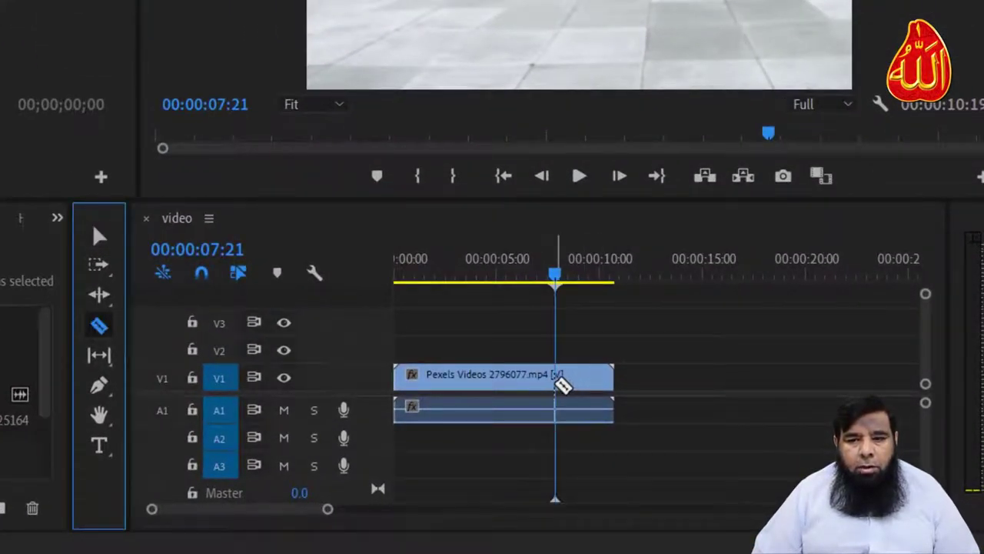
click(558, 378)
click(96, 238)
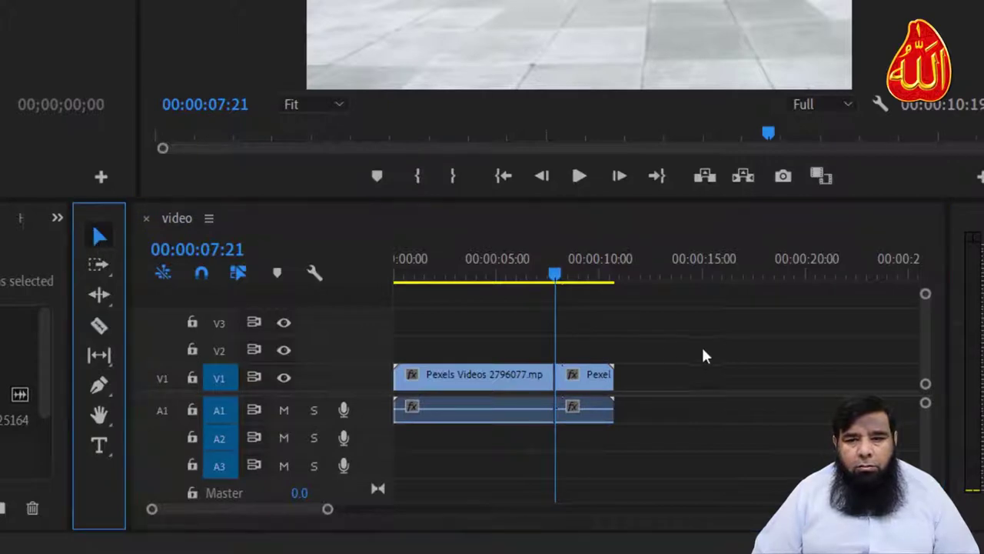
click(589, 377)
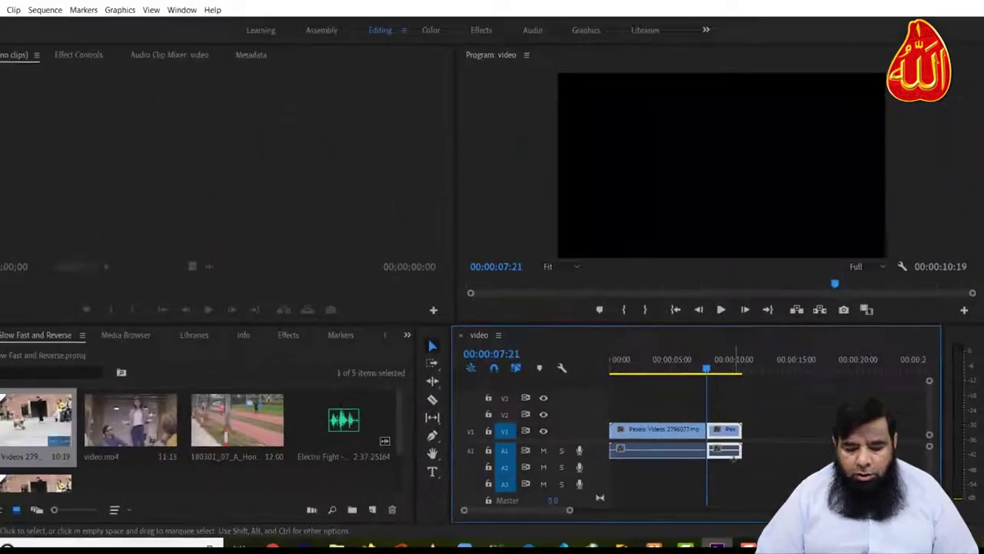
key(Delete)
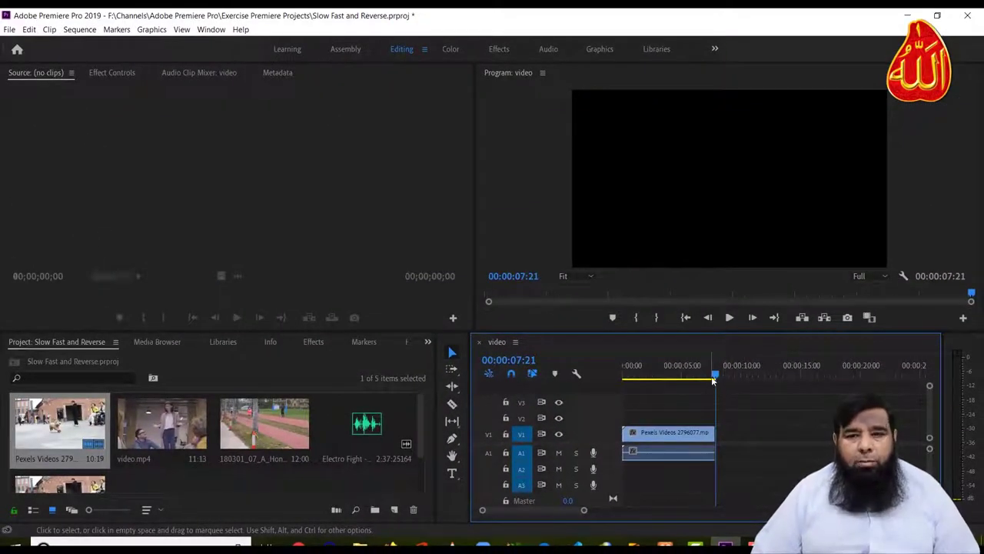
Set the Pexels Videos 2796077.mp4 dog clip's speed to 60% via Speed/Duration
click(681, 432)
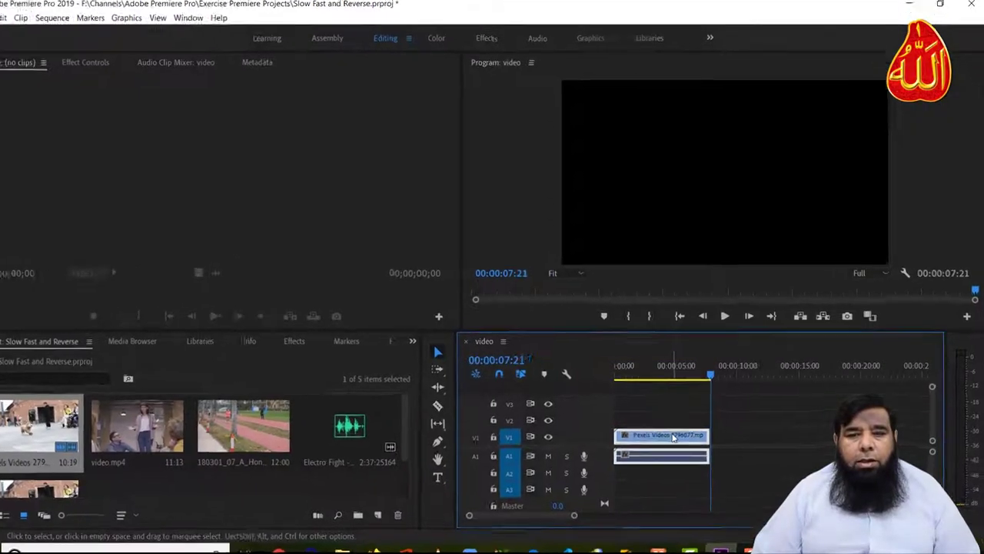
right_click(674, 436)
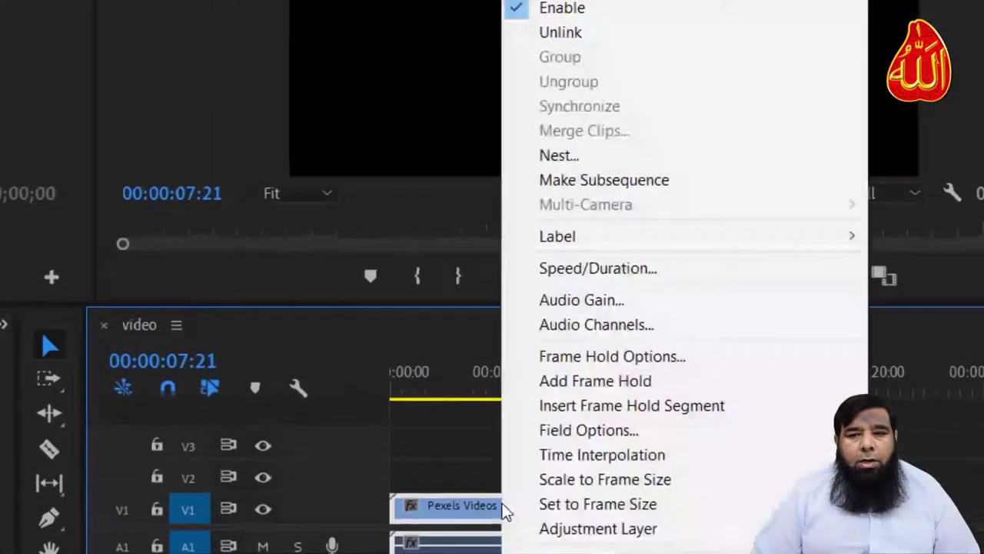
click(564, 277)
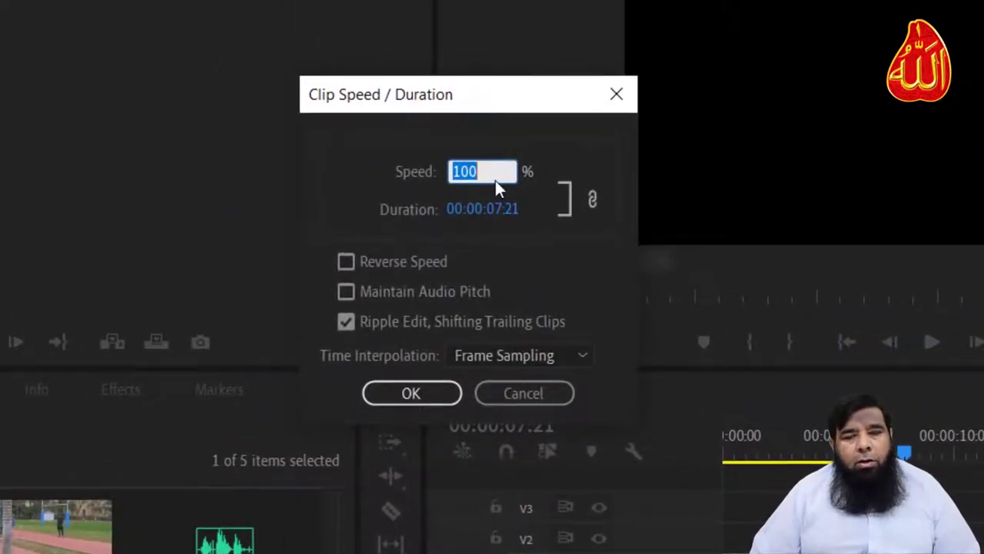
text(60)
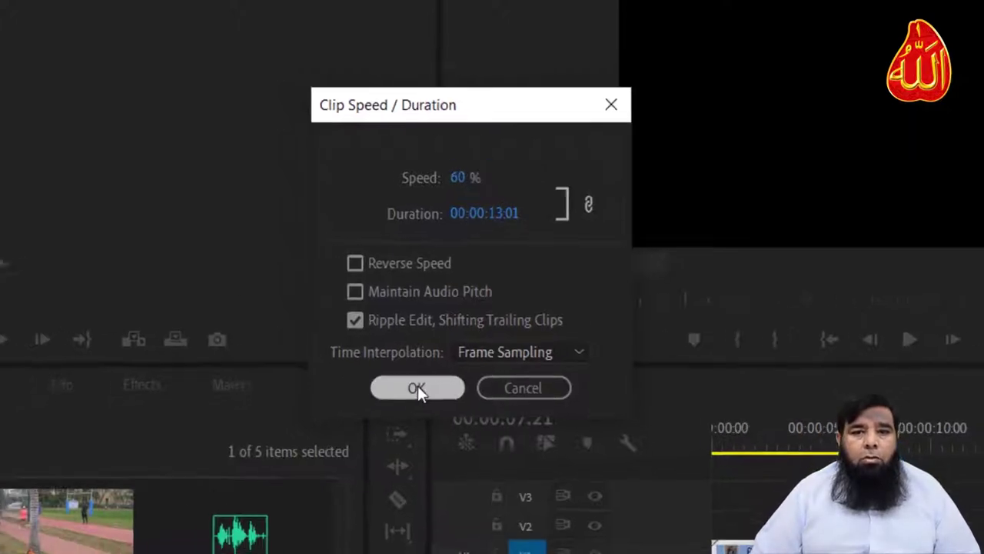
click(412, 393)
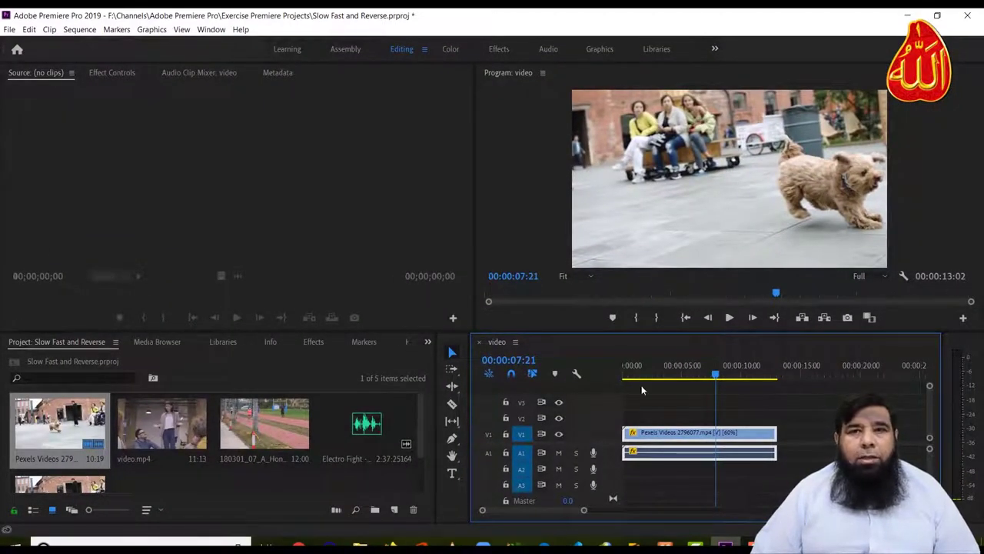
Return the playhead to 00:00:00:00 and make the Program monitor active
drag(715, 374, 608, 386)
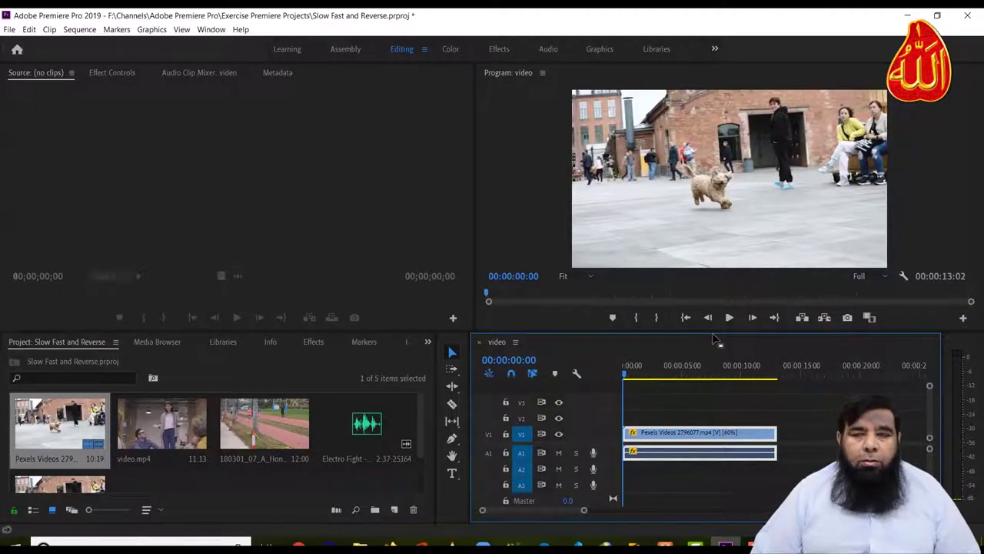
click(522, 213)
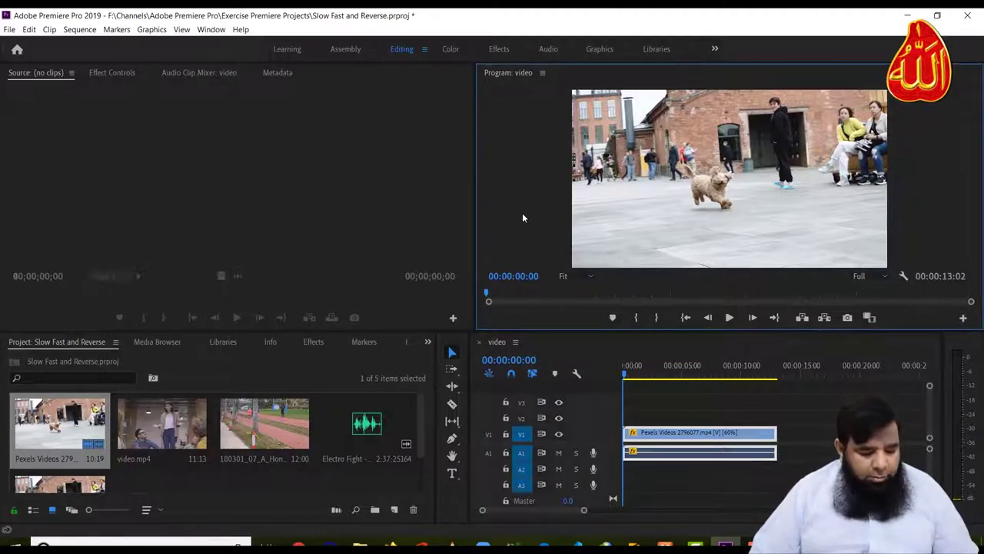
Maximize the Program monitor and play the 60%-slowed dog clip from its start
key(grave)
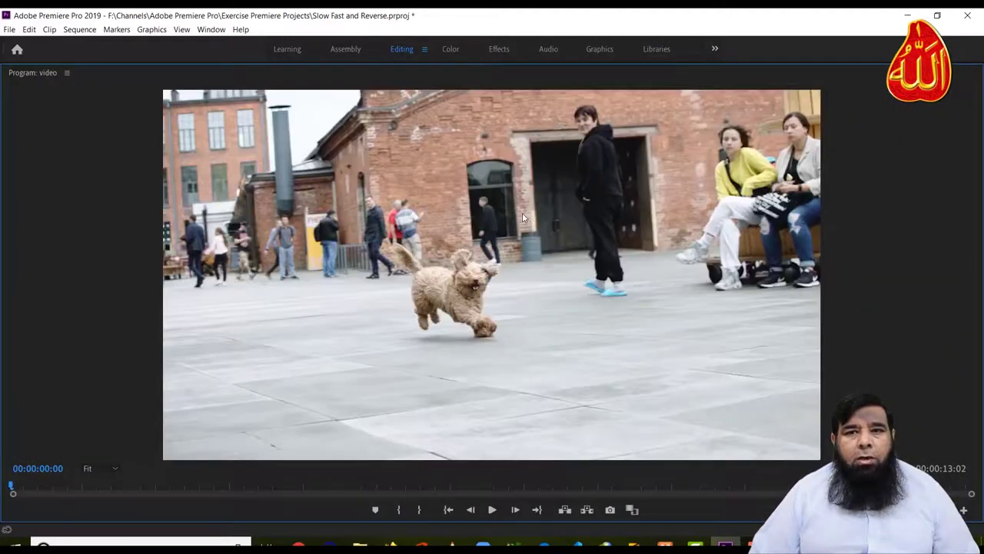
click(493, 510)
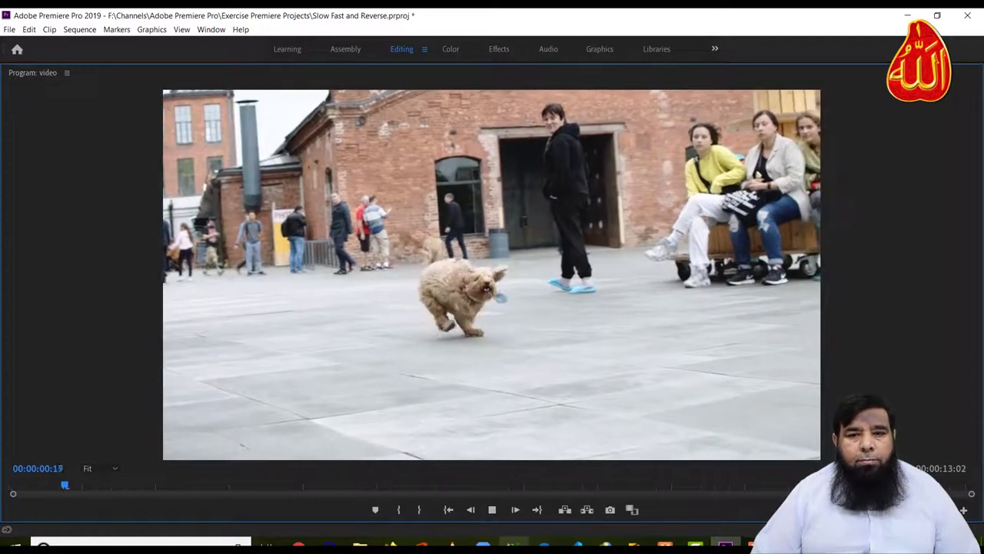
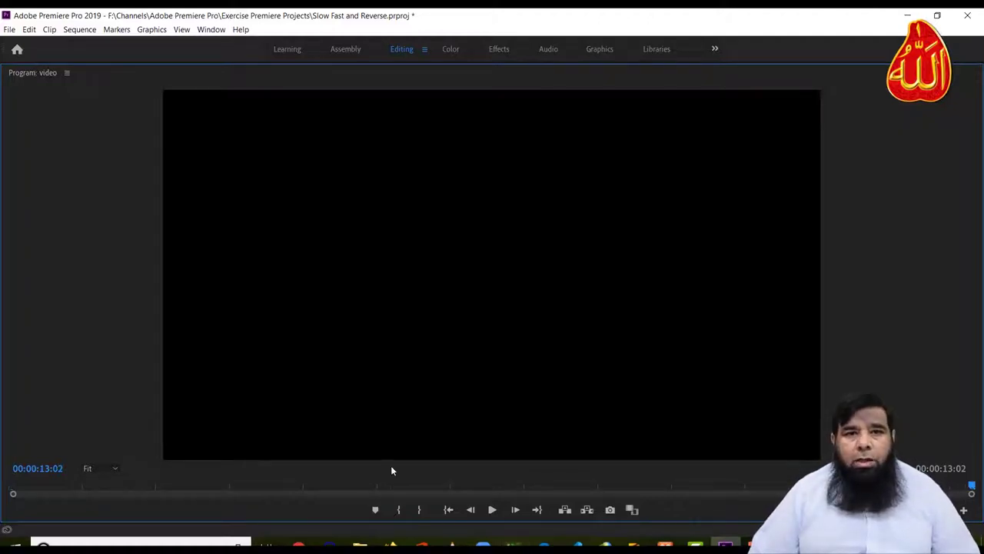
Restore the full editing layout and delete the existing clips from the timeline
key(grave)
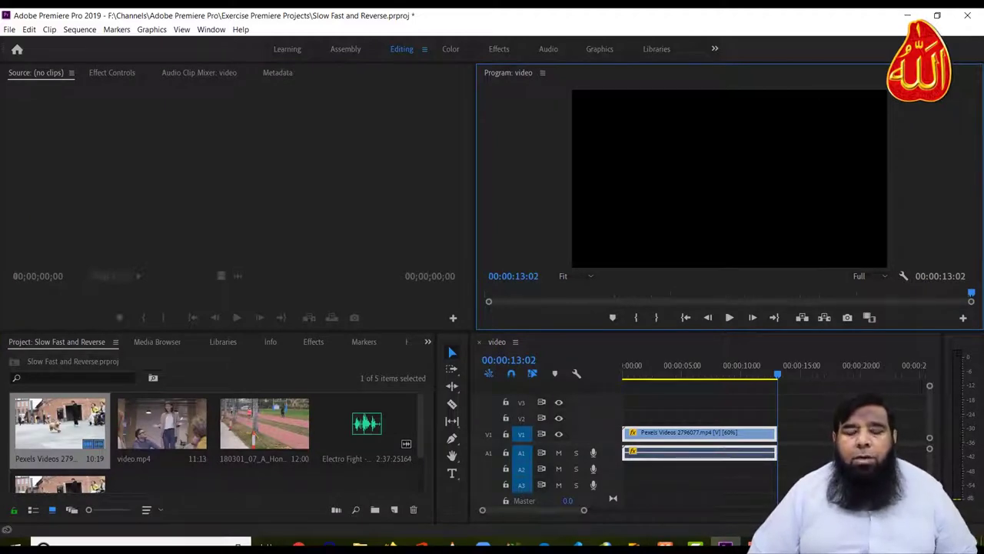
drag(715, 413, 689, 482)
key(Delete)
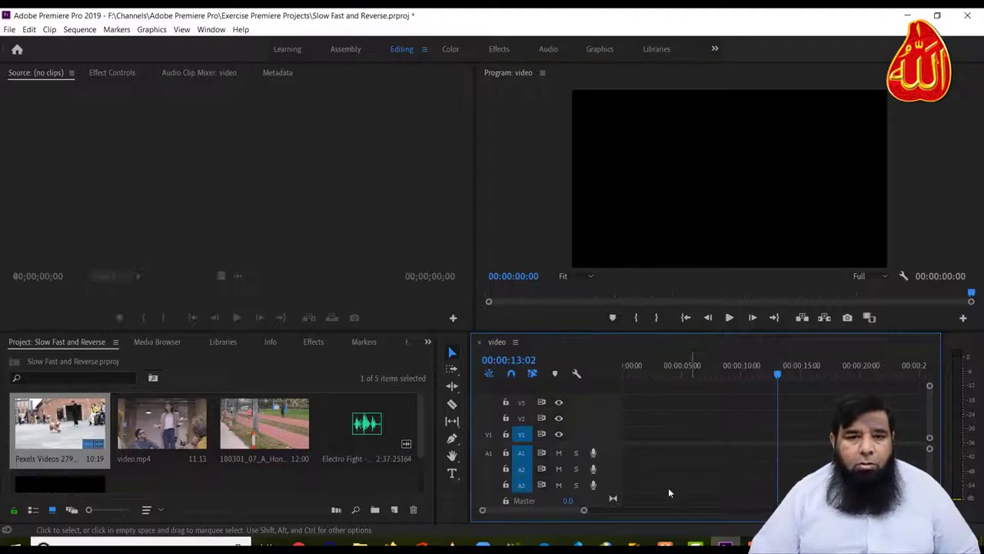
Place 180301_07_A_HongKongIsland_17.mp4 on V1 and match the sequence settings to it
click(264, 429)
drag(262, 425, 630, 451)
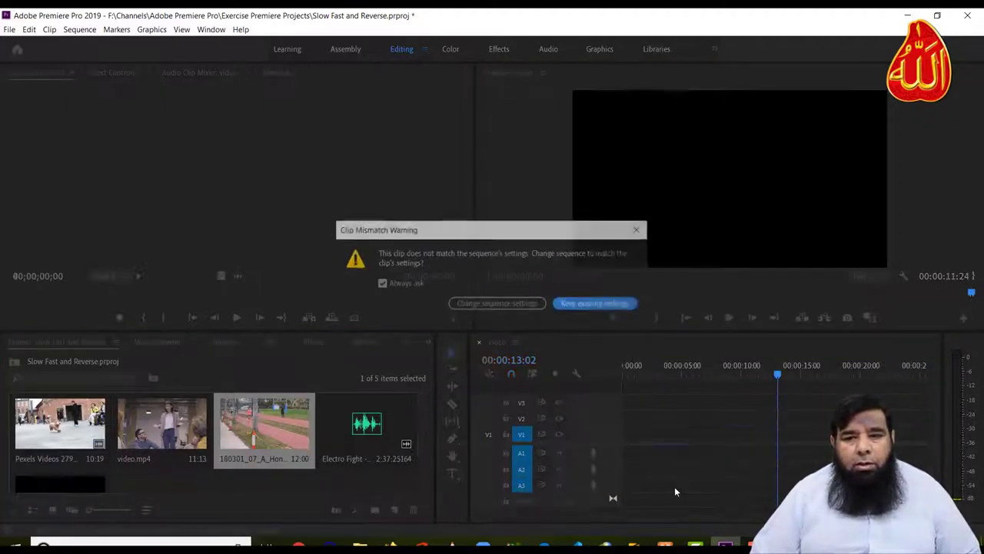
click(482, 304)
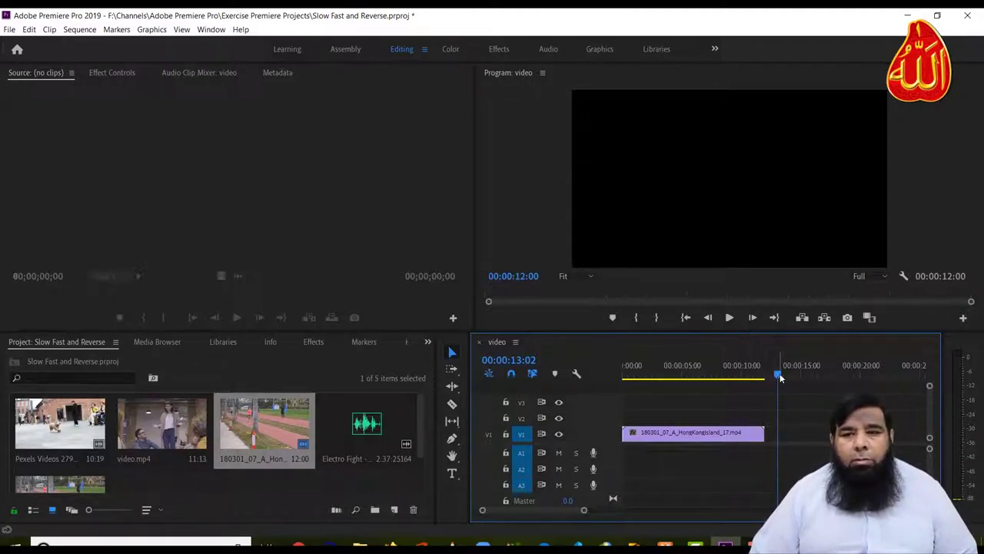
Razor-cut the clip at 00:00:09:09 and delete the tail piece
drag(779, 373, 732, 427)
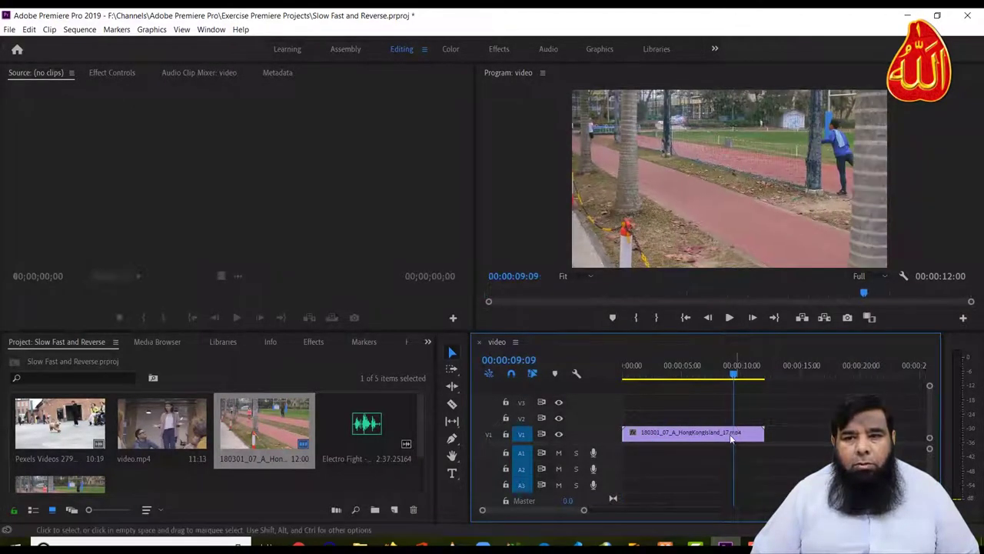
click(452, 403)
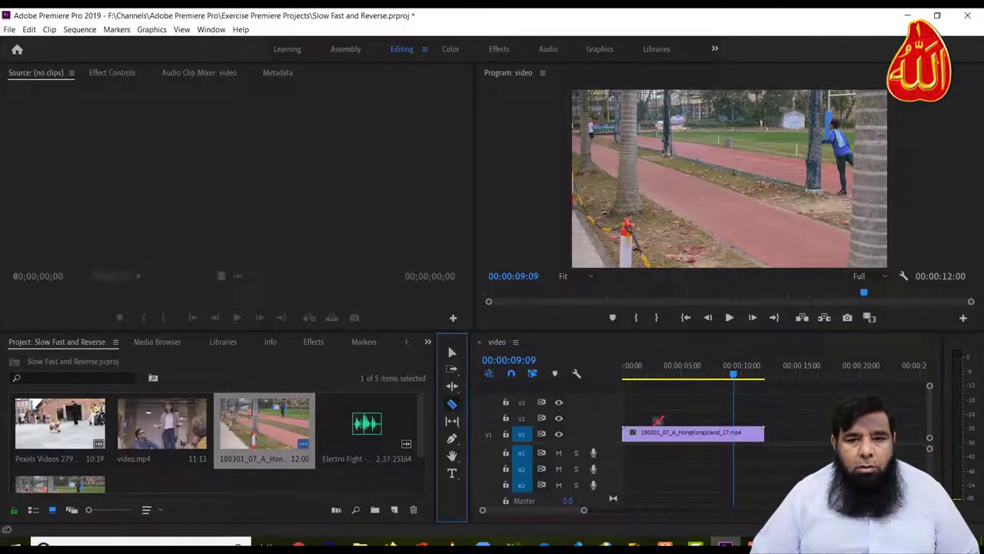
click(735, 435)
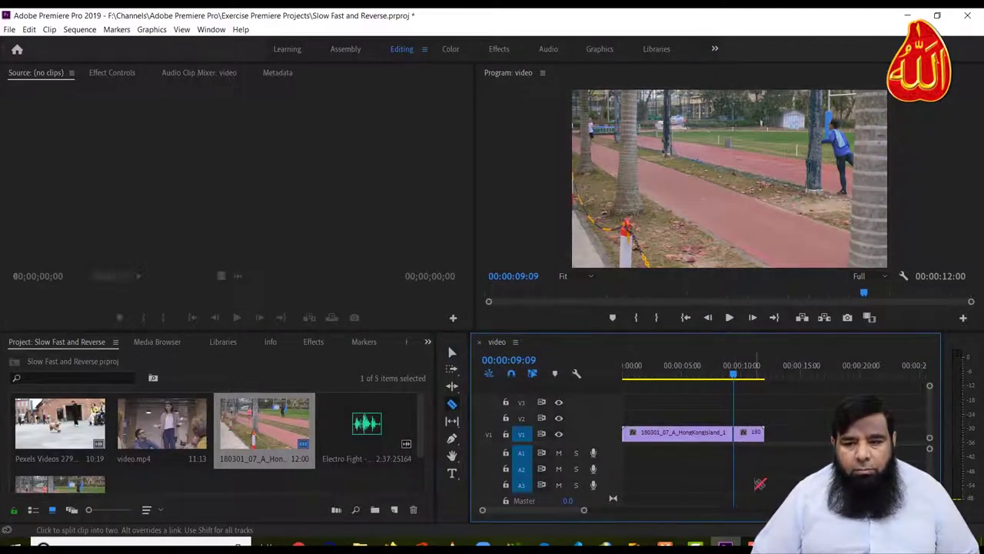
click(452, 351)
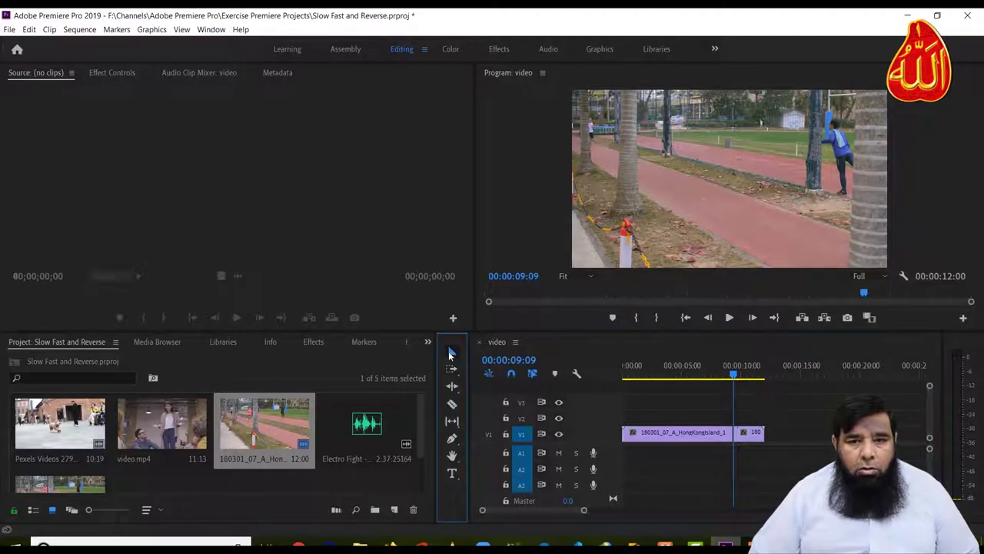
click(757, 434)
key(Delete)
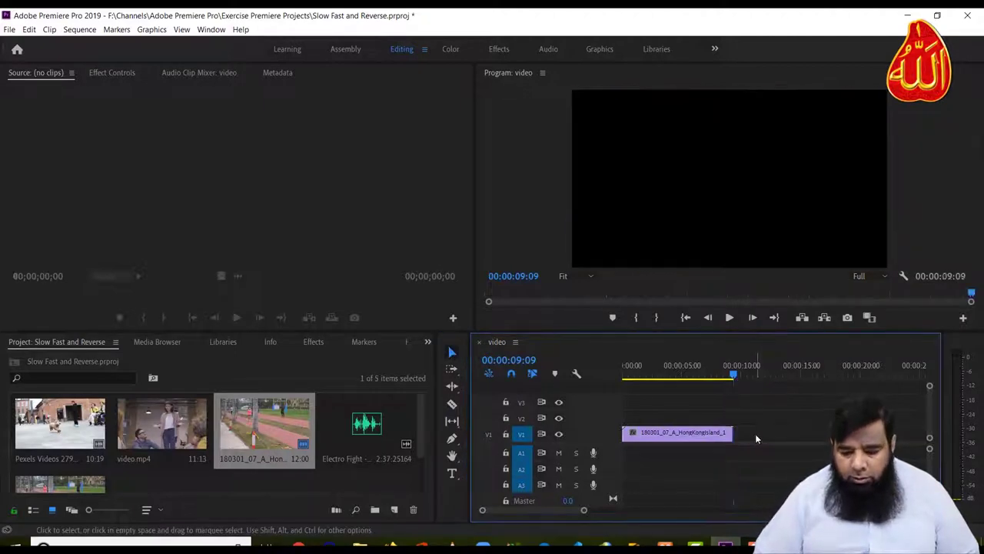
Play back the trimmed clip and scrub through it for the next cut point
click(703, 435)
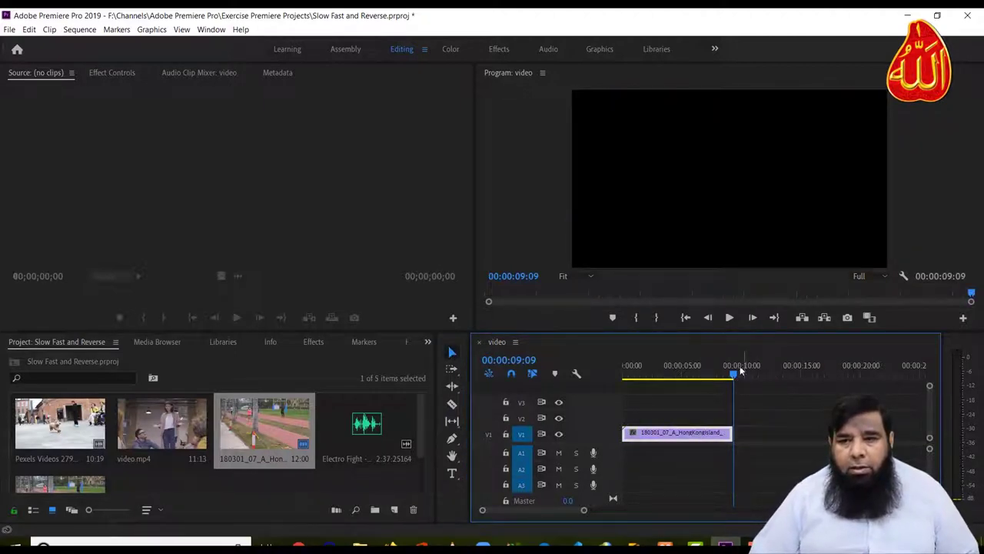
drag(734, 375, 631, 387)
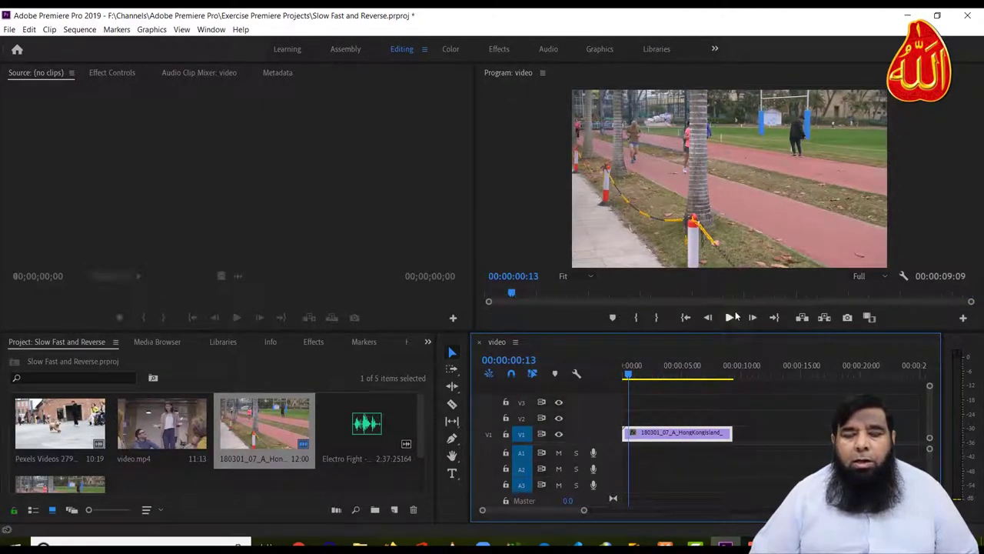
click(731, 317)
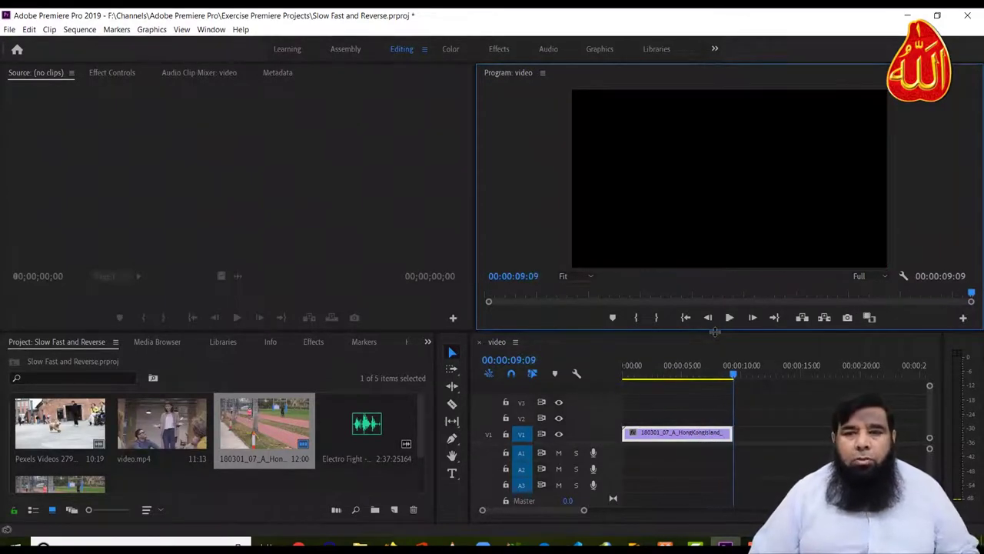
drag(730, 374, 657, 389)
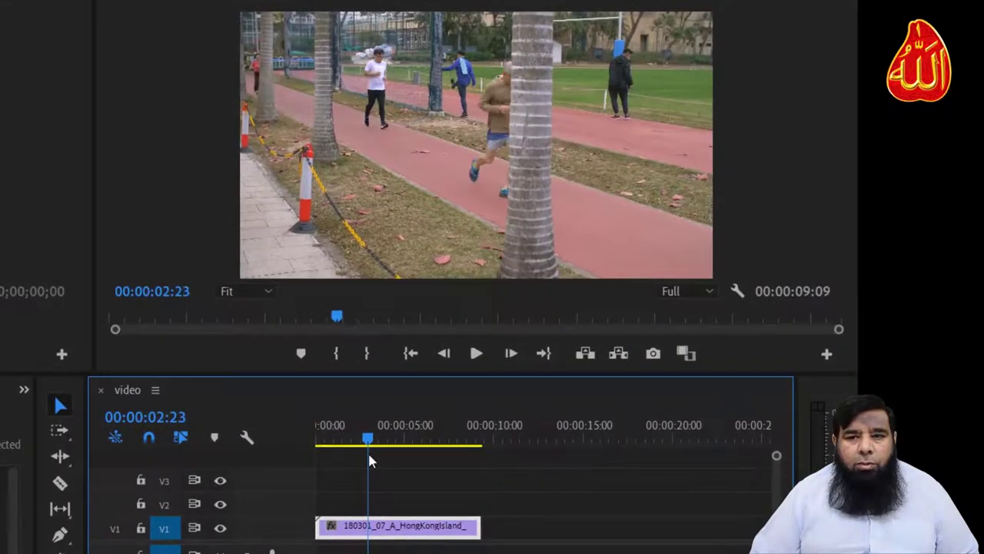
Razor-cut the clip at 00:00:02:23
click(59, 484)
click(372, 528)
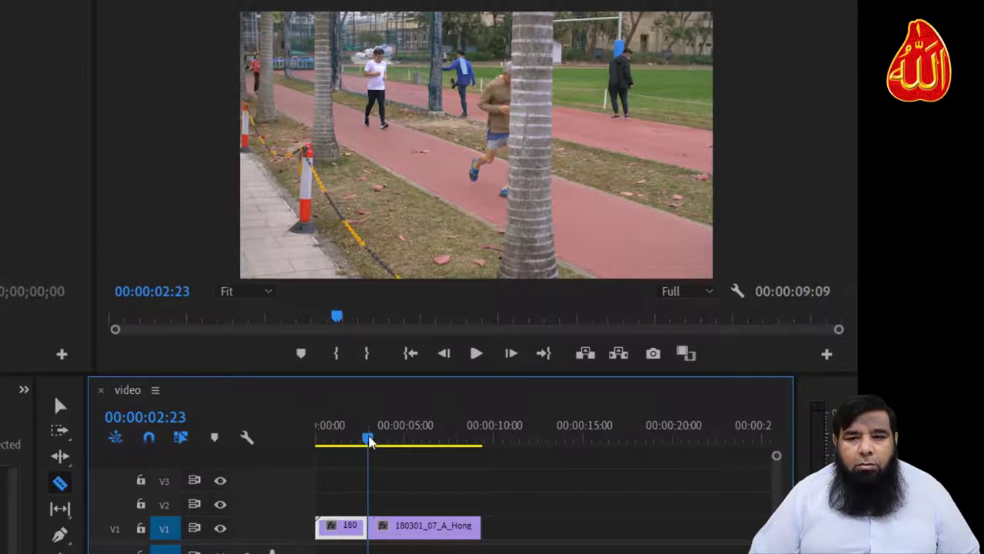
drag(369, 446, 472, 475)
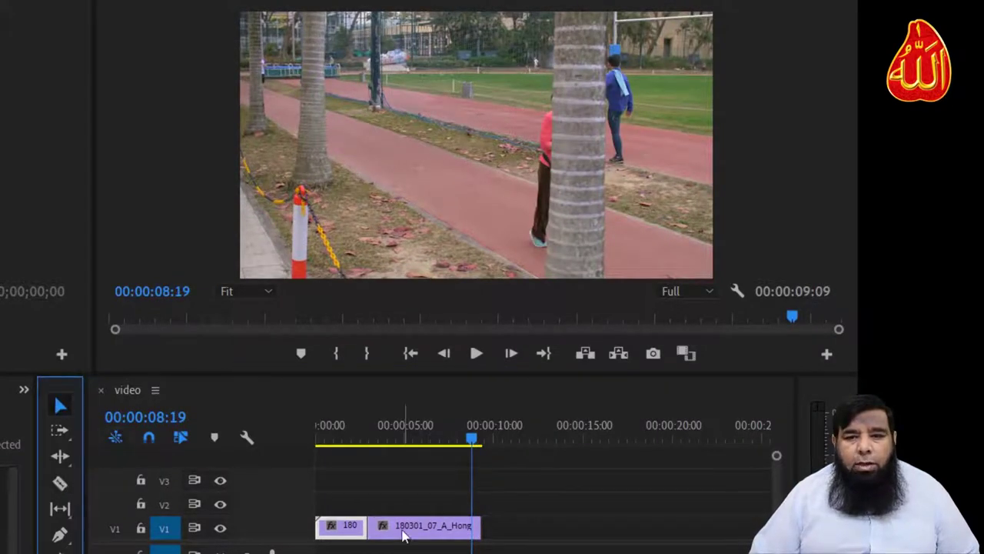
Slow the second piece to 60% speed and play the sequence from the start
click(403, 536)
right_click(402, 535)
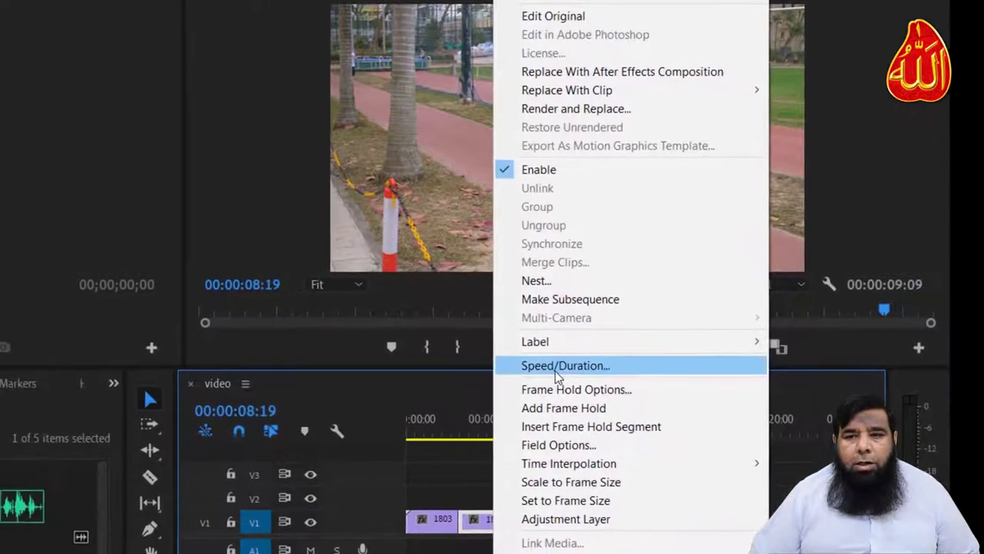
click(555, 366)
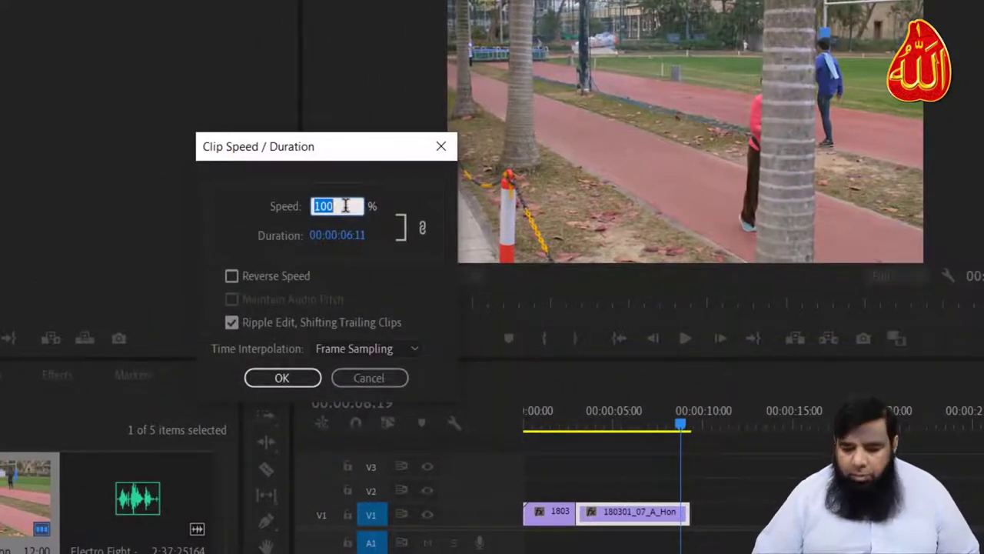
text(60)
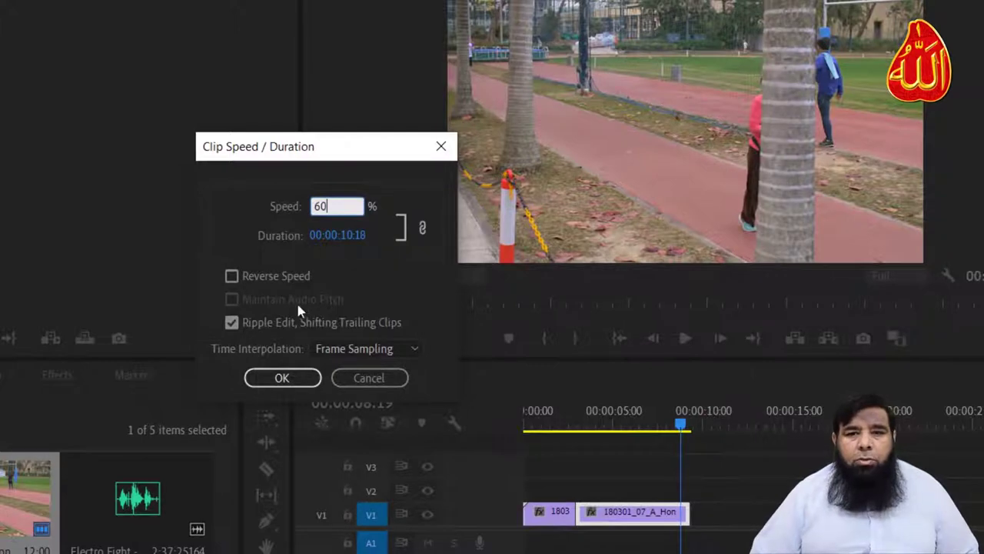
click(283, 377)
click(693, 428)
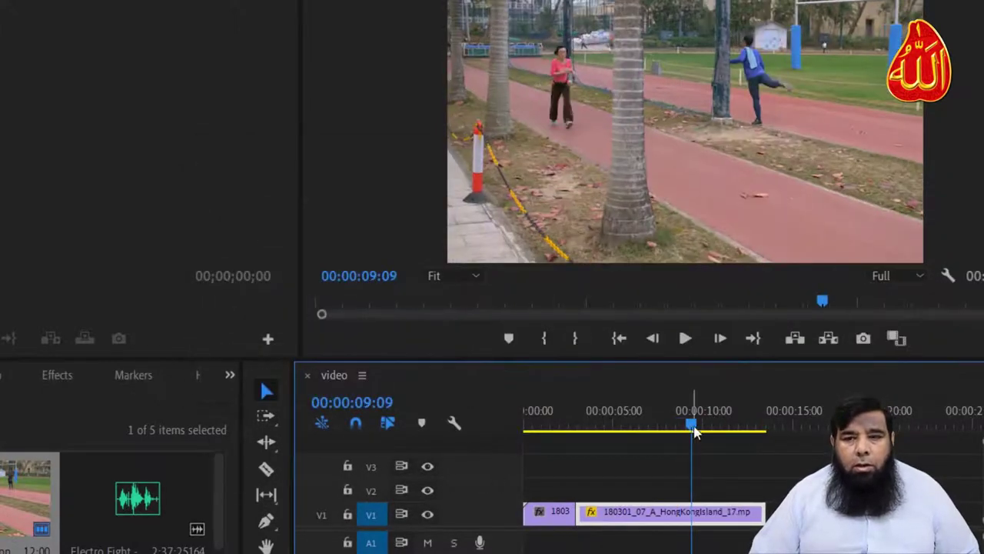
drag(691, 428, 525, 446)
click(684, 339)
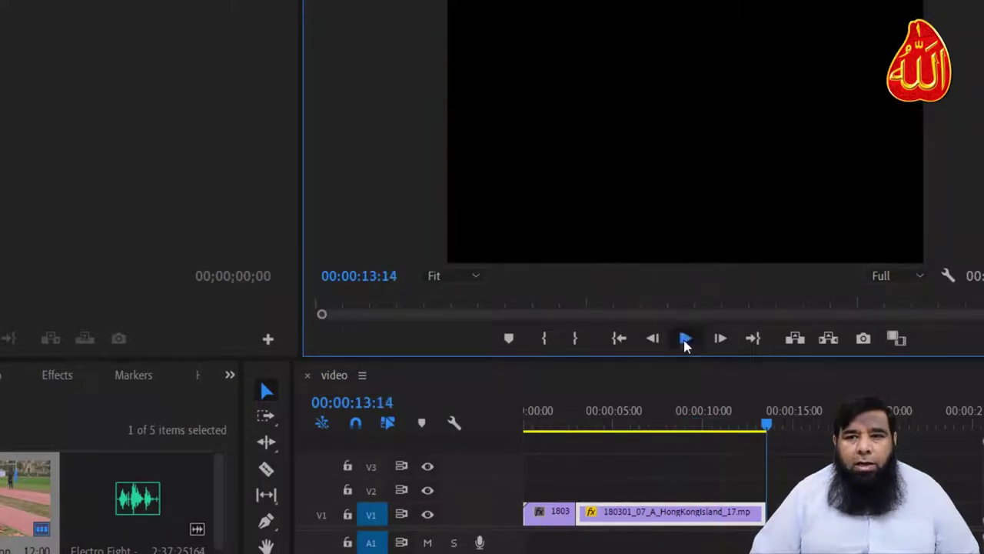
Replay the sequence and split the slowed clip at 00:00:10:04
click(686, 340)
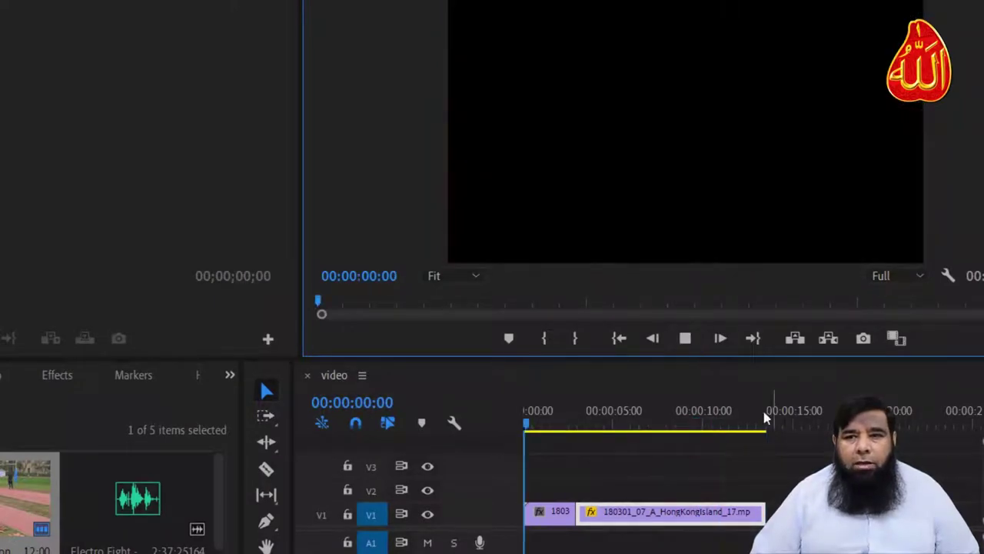
key(space)
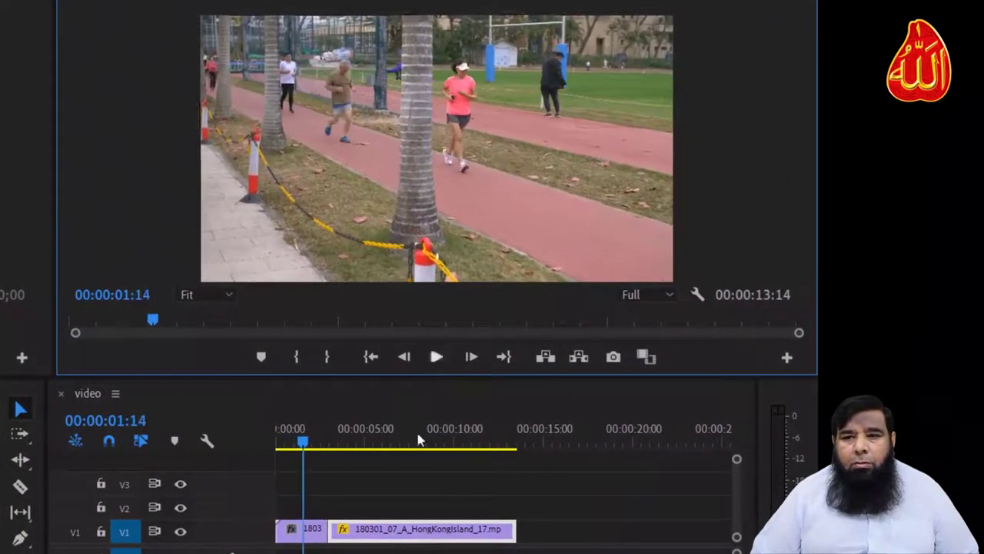
drag(315, 439, 459, 481)
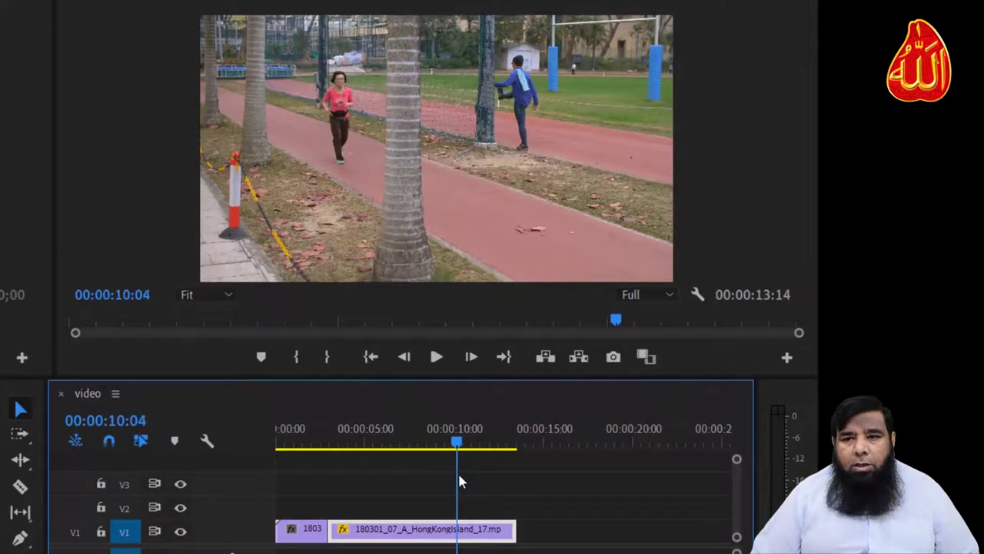
click(21, 487)
click(456, 529)
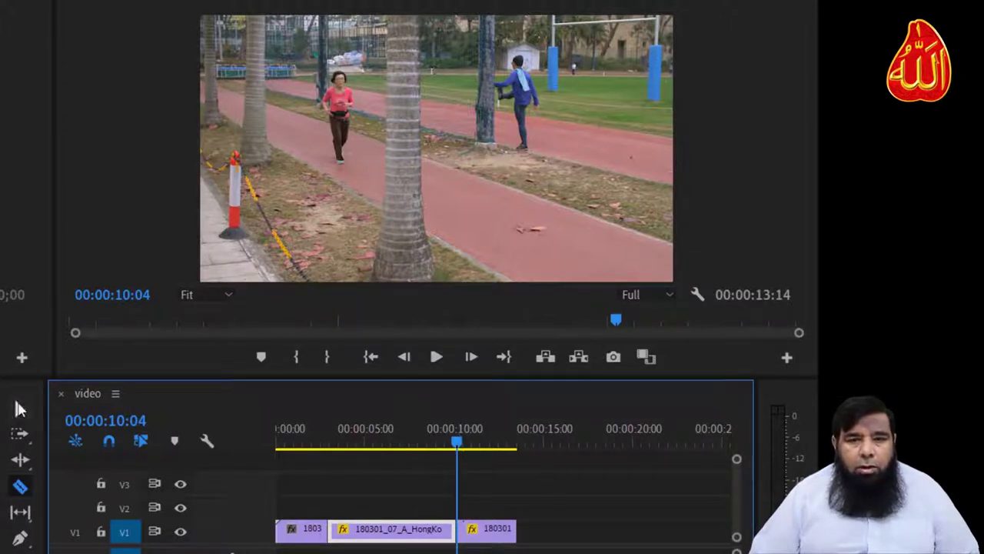
Paste a copy of the last piece at the end of V1, extending it to 00:00:16:23
click(21, 409)
click(495, 541)
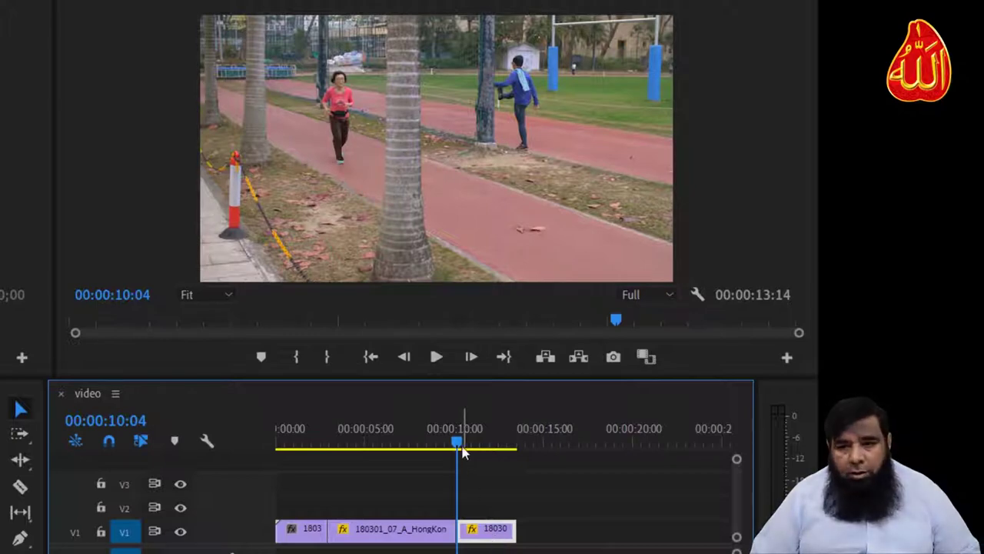
drag(462, 448, 523, 479)
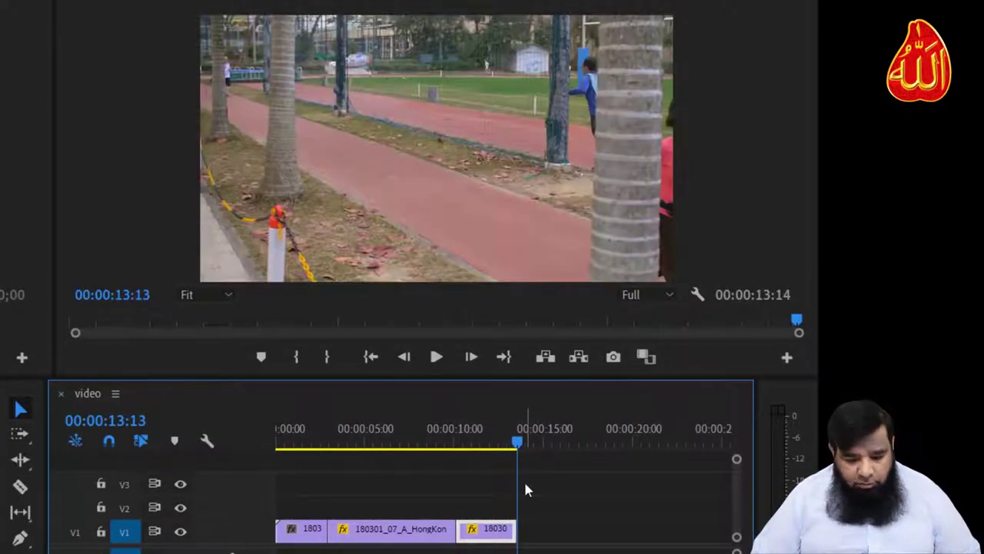
key(ctrl+v)
drag(561, 544, 542, 542)
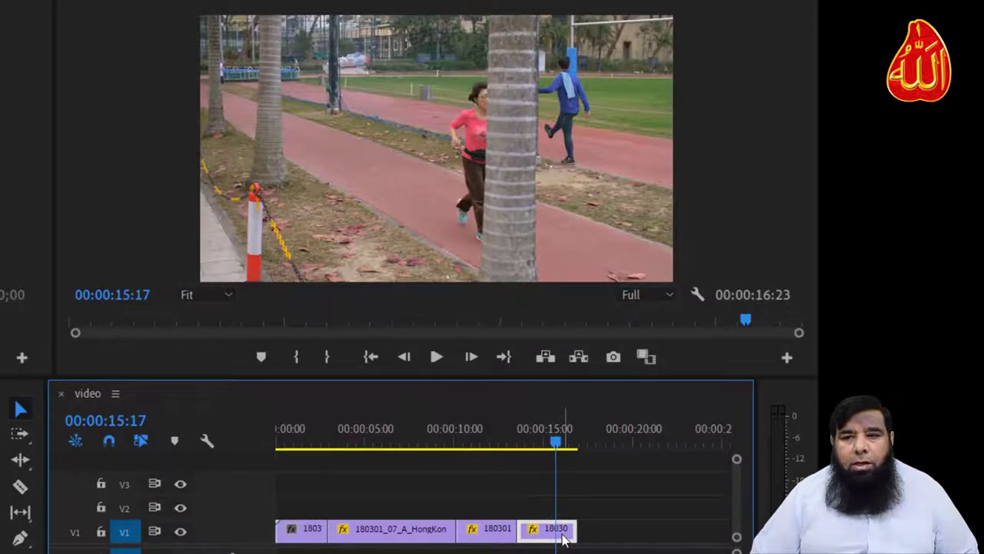
Set the pasted copy's speed to 100% and review the shortened ending
right_click(564, 538)
click(637, 374)
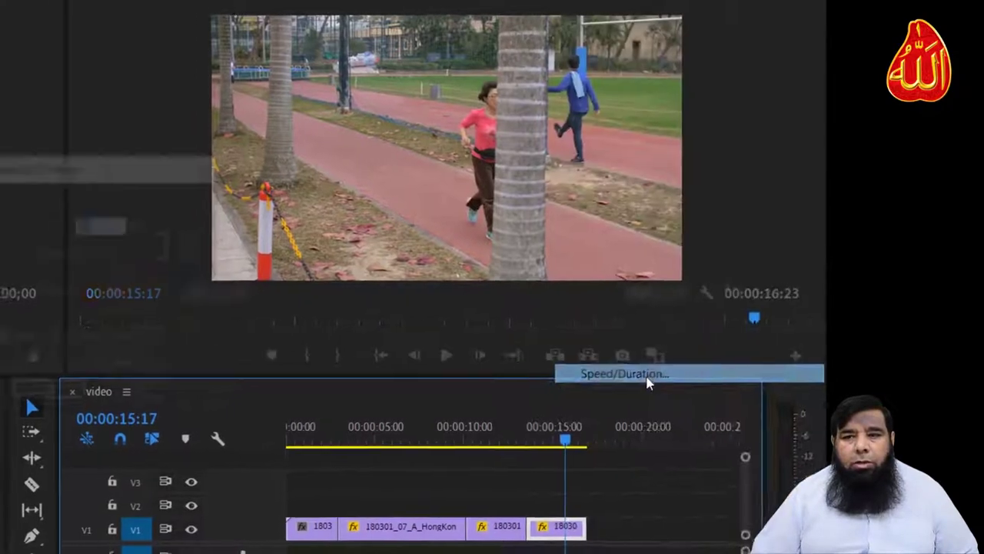
text(10)
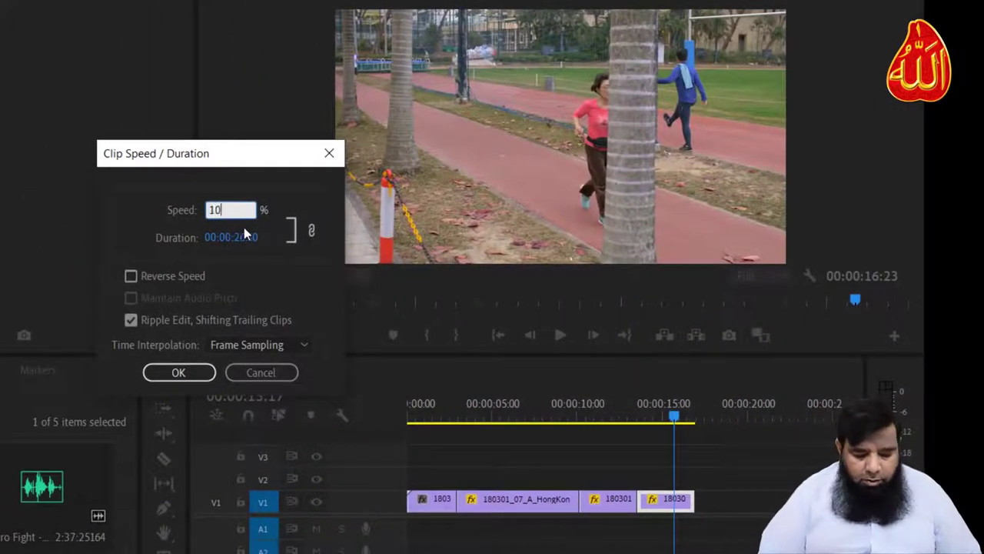
text(0)
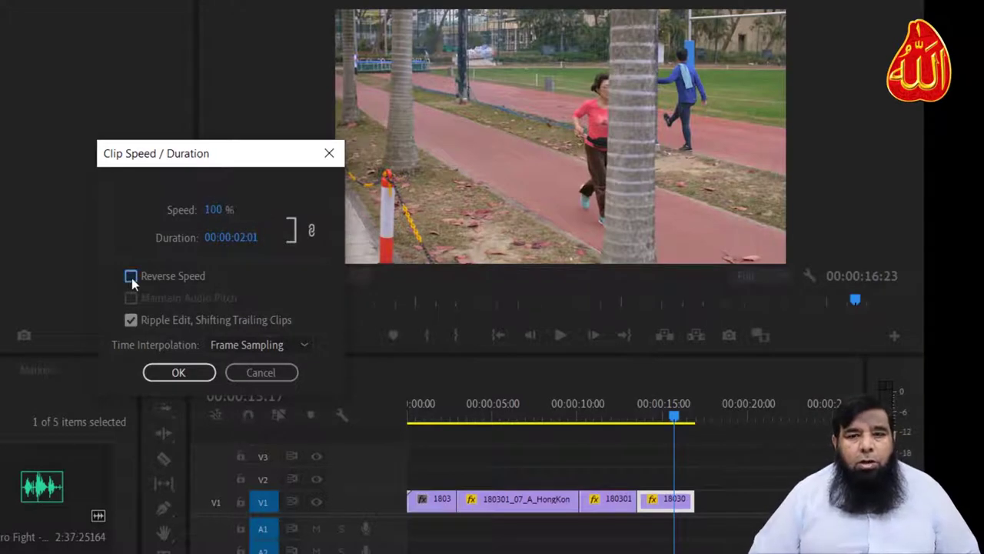
click(176, 374)
drag(670, 421, 624, 421)
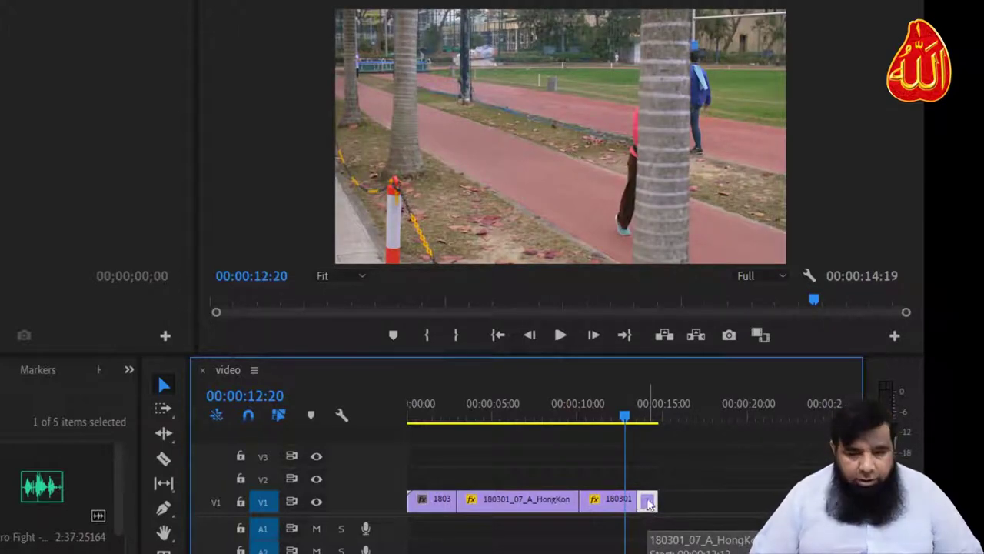
Save, paste a short clip at the end of V1, and turn off its Reverse Speed
key(ctrl+s)
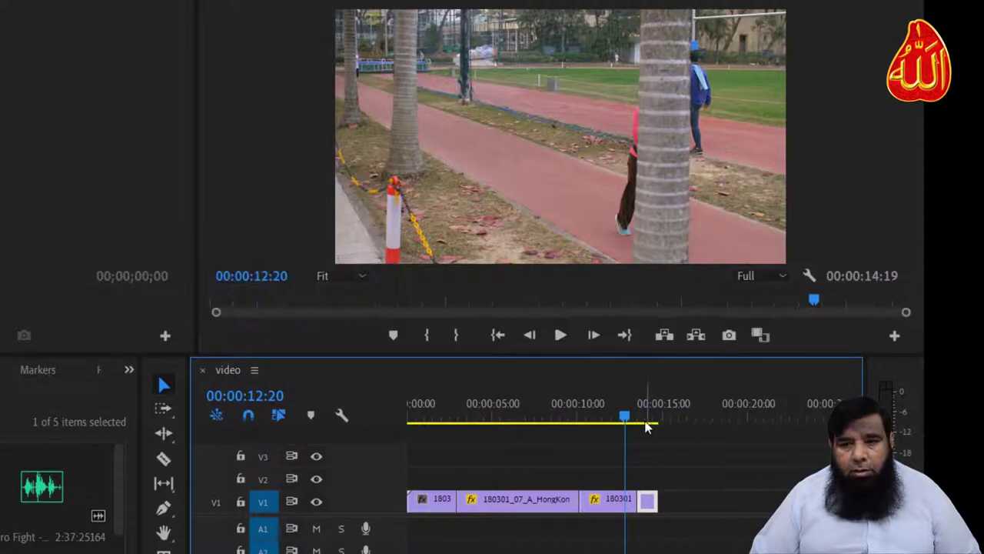
drag(626, 418, 658, 446)
key(ctrl+v)
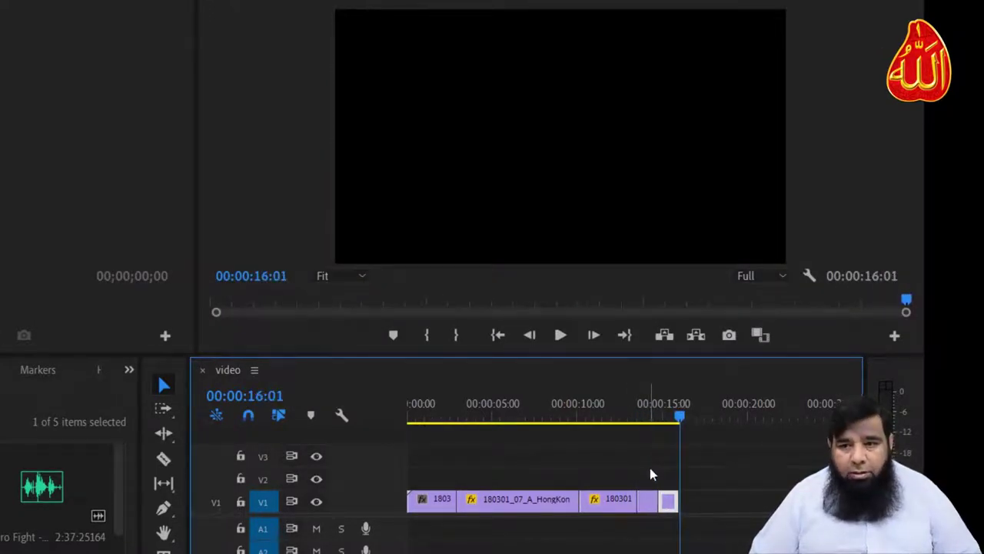
drag(678, 417, 646, 421)
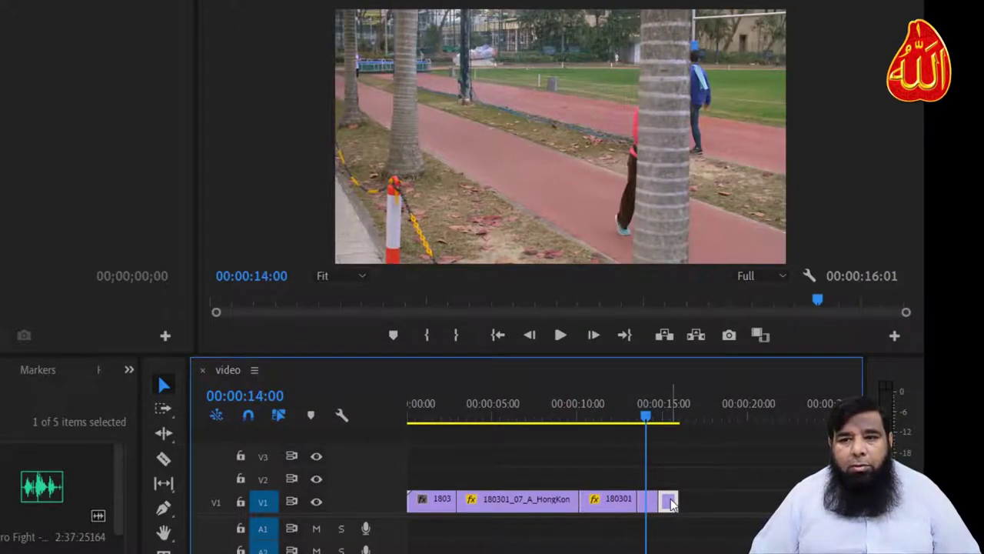
right_click(670, 503)
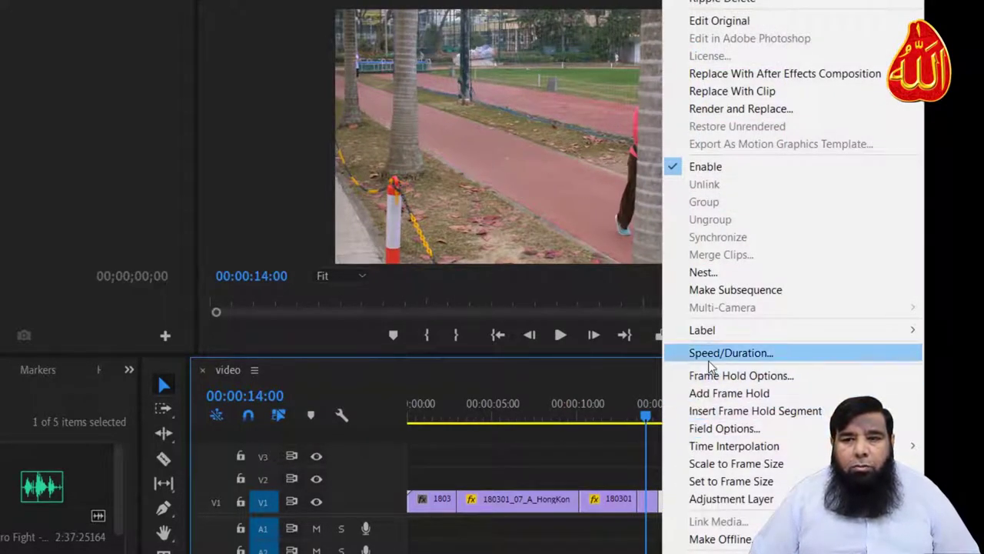
click(708, 356)
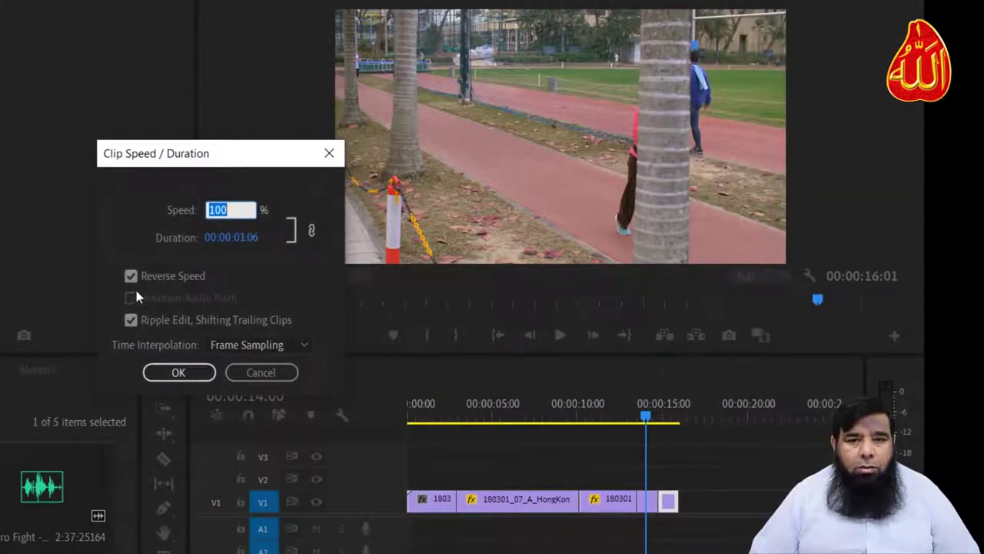
click(131, 276)
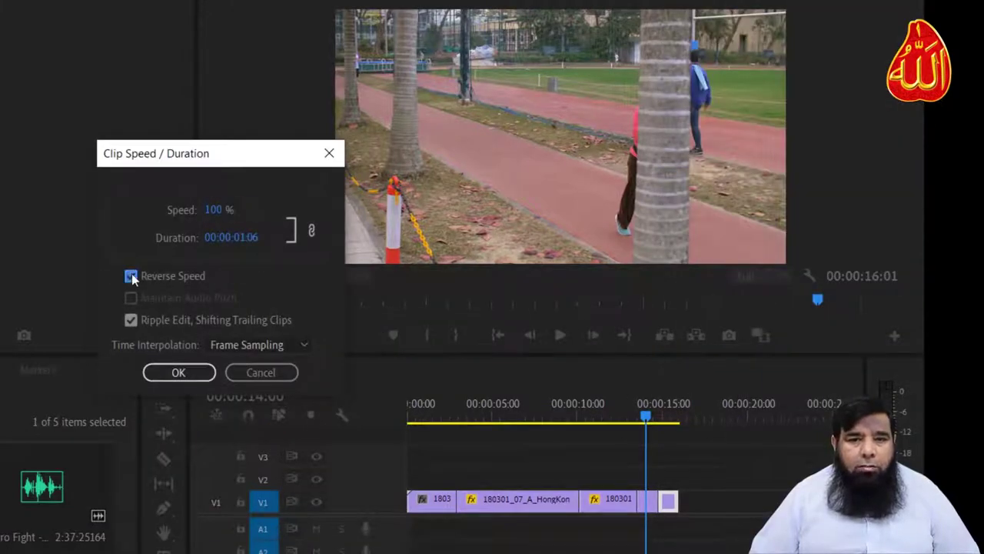
click(187, 375)
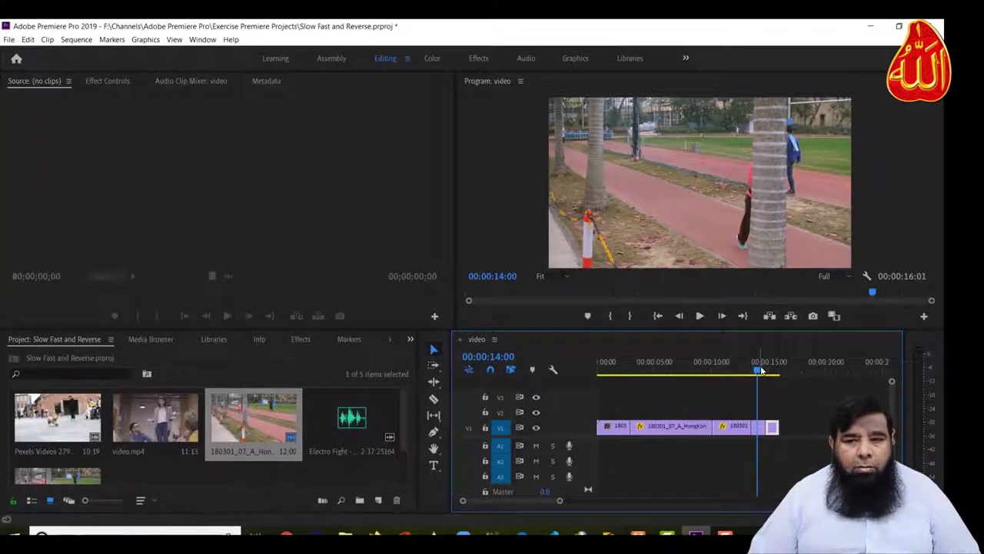
Put Electro Fight on A1 and trim its end to 00:00:16:01 to match the video
drag(761, 371, 590, 398)
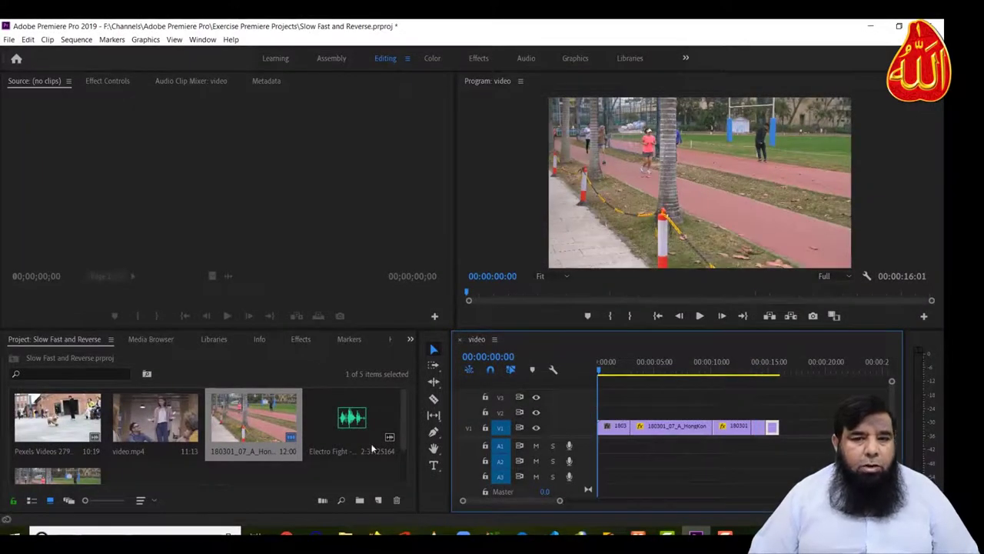
click(349, 428)
drag(449, 462, 611, 453)
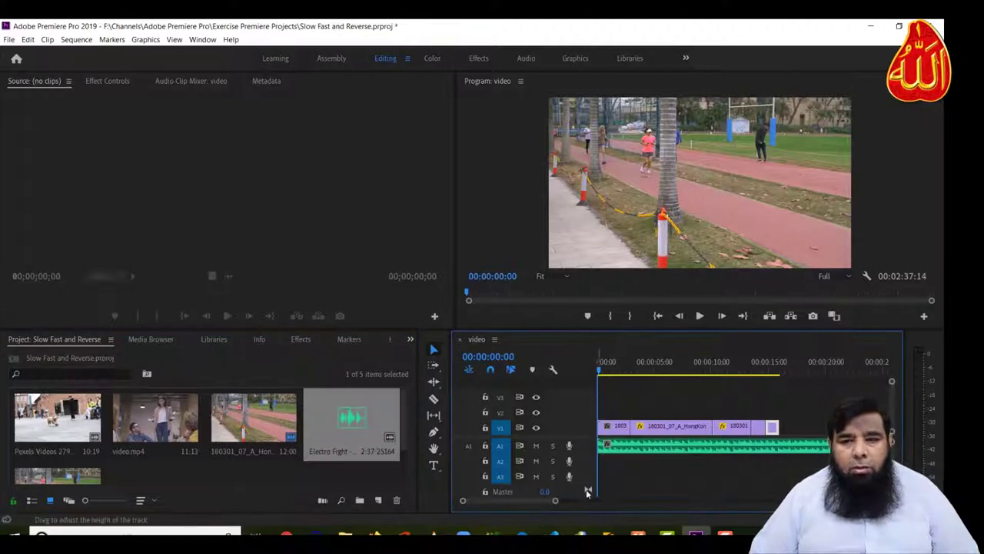
drag(554, 502, 693, 517)
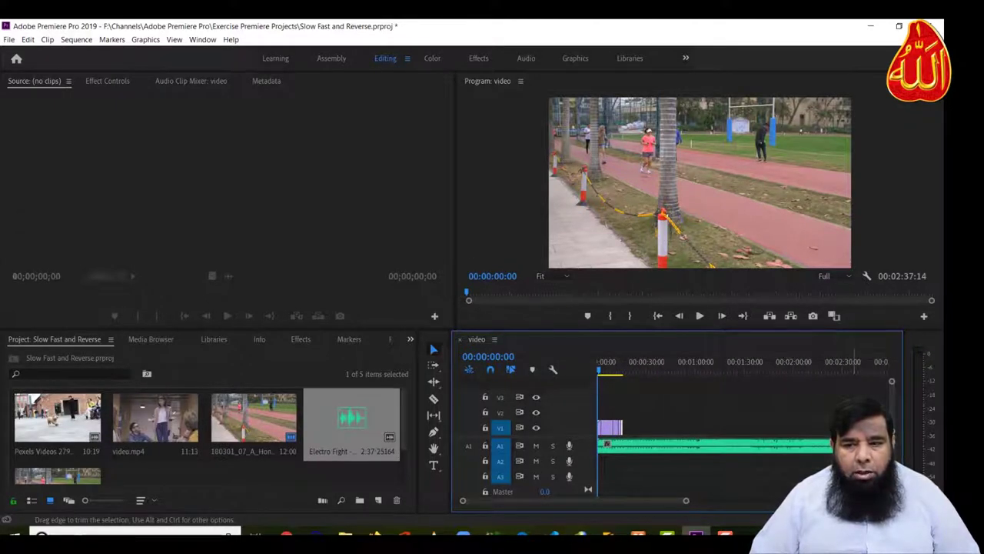
drag(831, 444, 622, 444)
drag(685, 502, 621, 507)
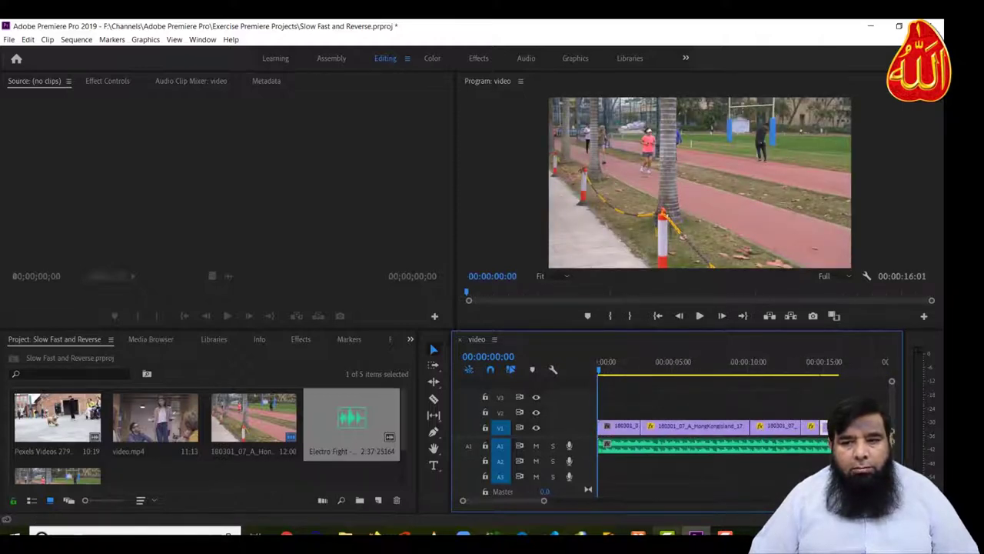
click(496, 244)
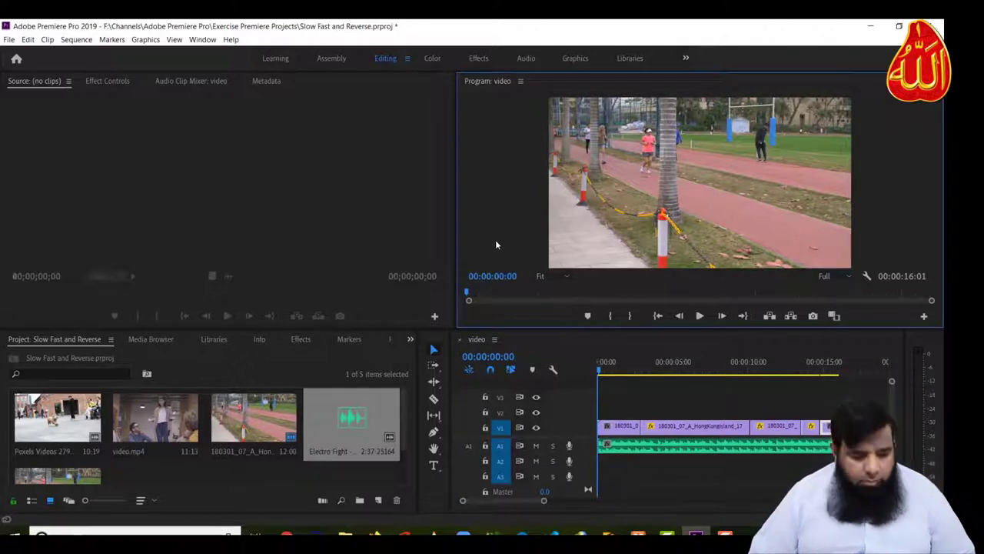
key(grave)
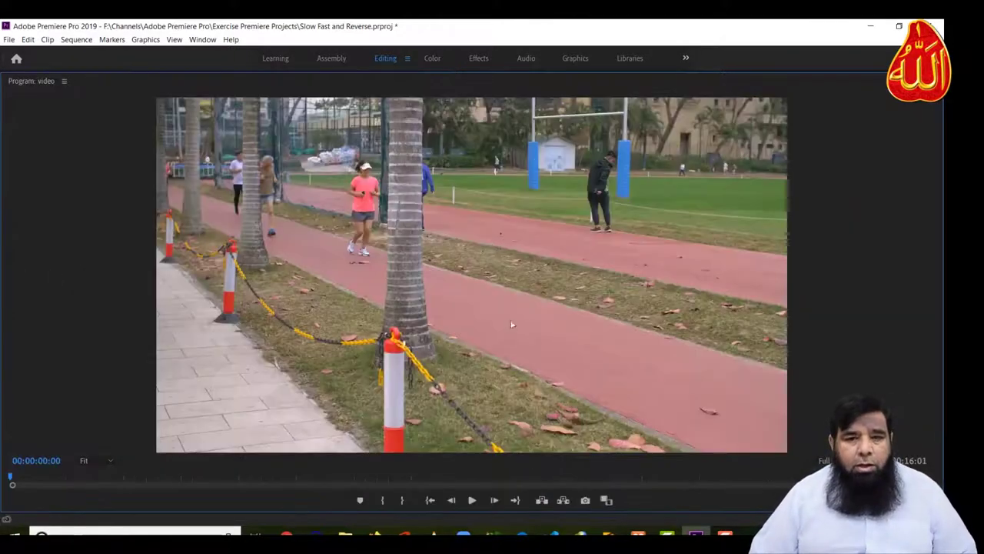
click(472, 501)
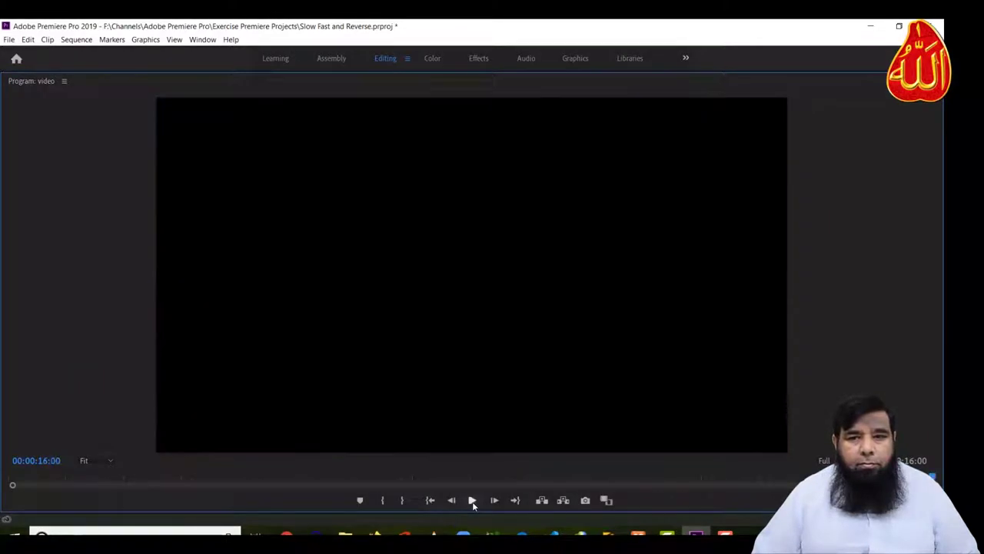
key(grave)
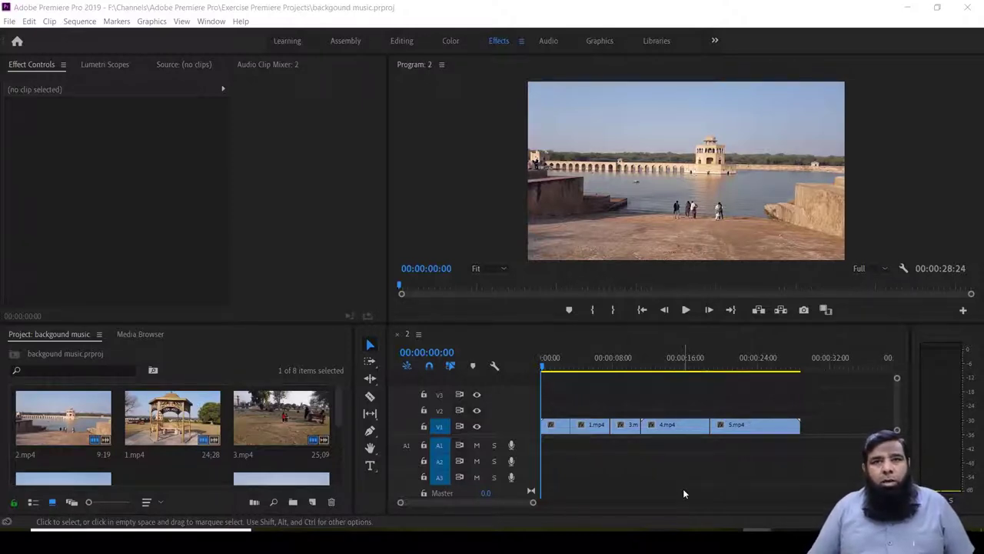
Briefly play the backgound music sequence, then return the playhead near its start
click(686, 311)
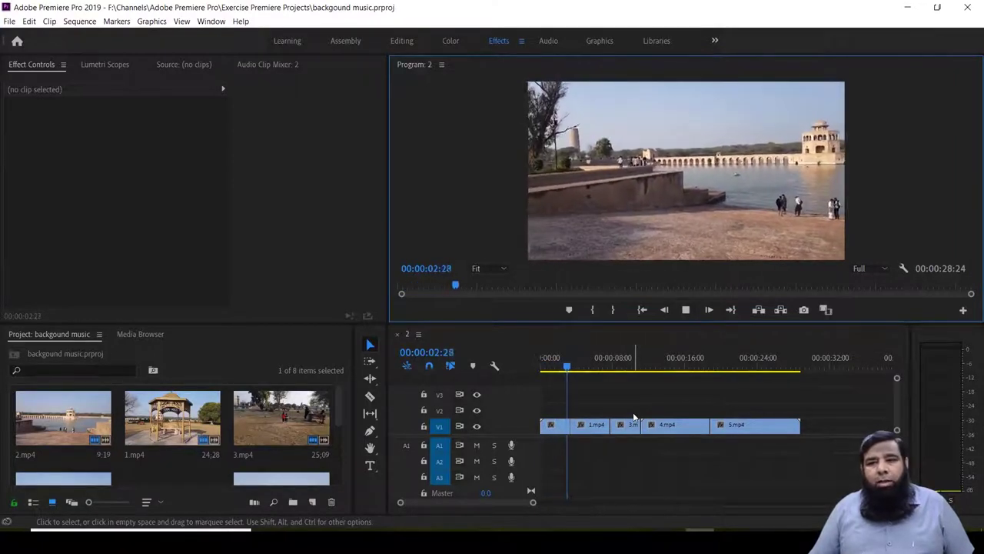
click(686, 310)
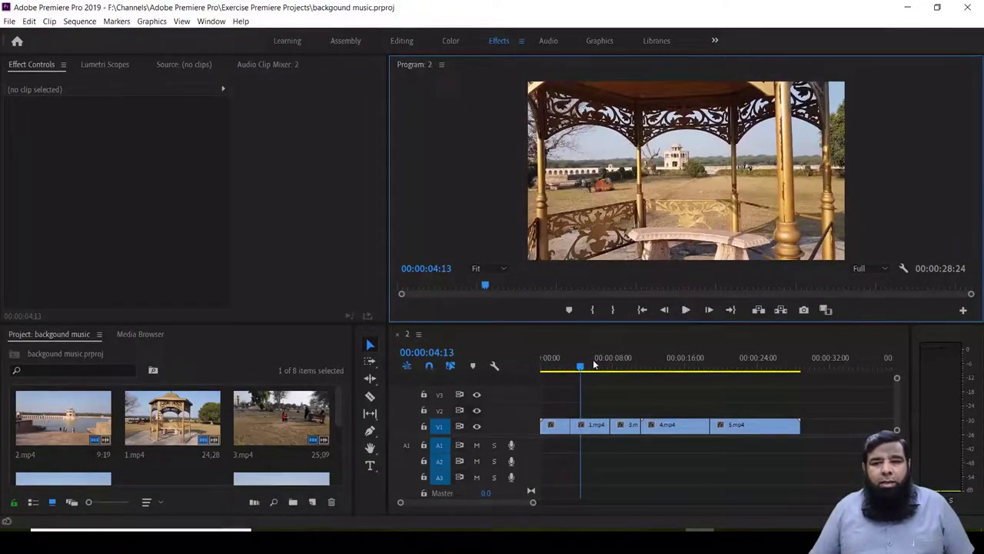
drag(581, 366, 542, 366)
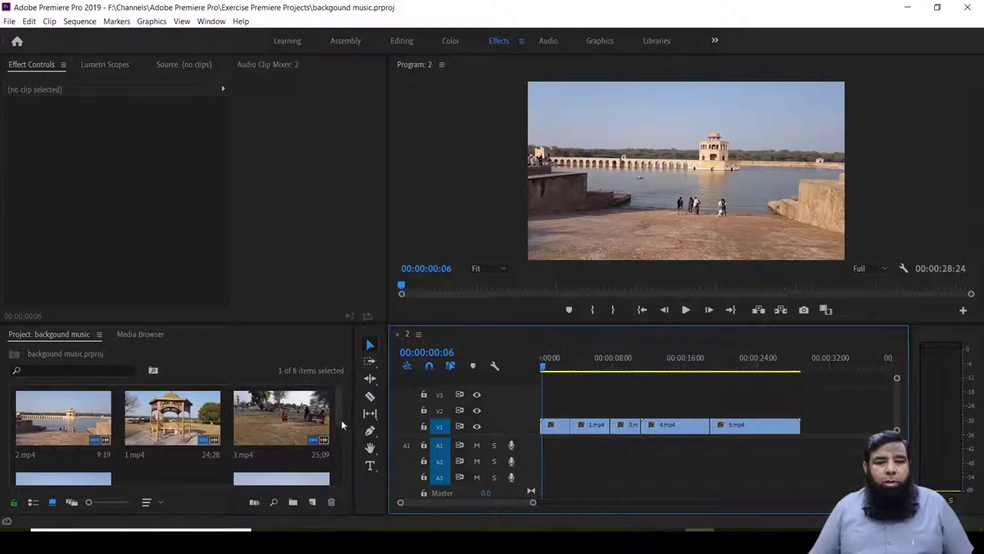
drag(342, 411, 341, 453)
Place My voice New.mp3 on A1 under the video from 0:00
click(174, 448)
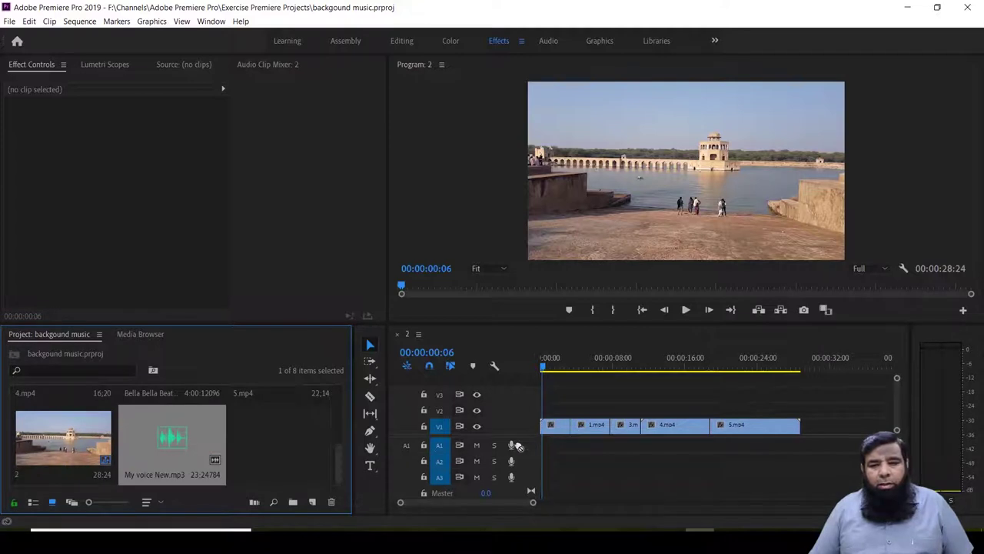
drag(517, 446, 584, 450)
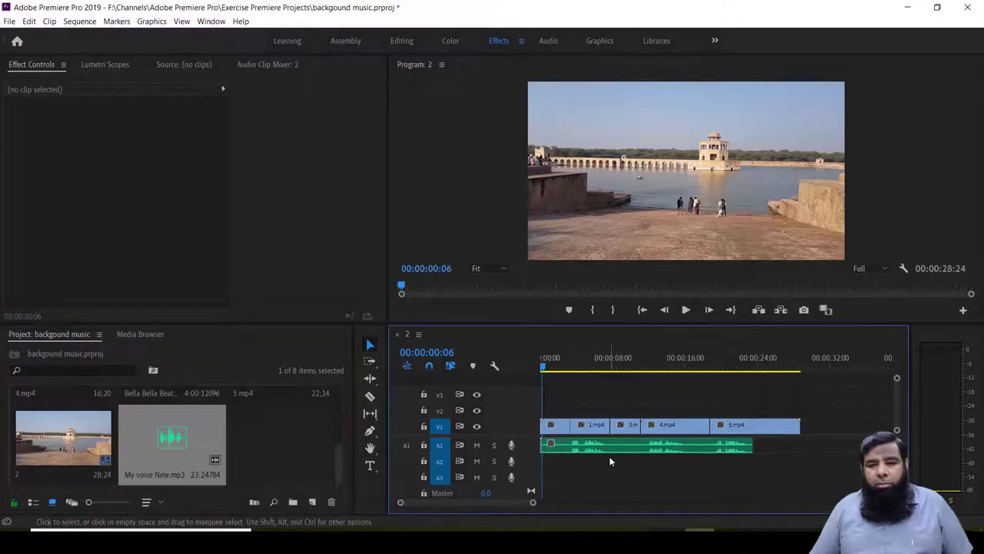
click(563, 371)
click(567, 371)
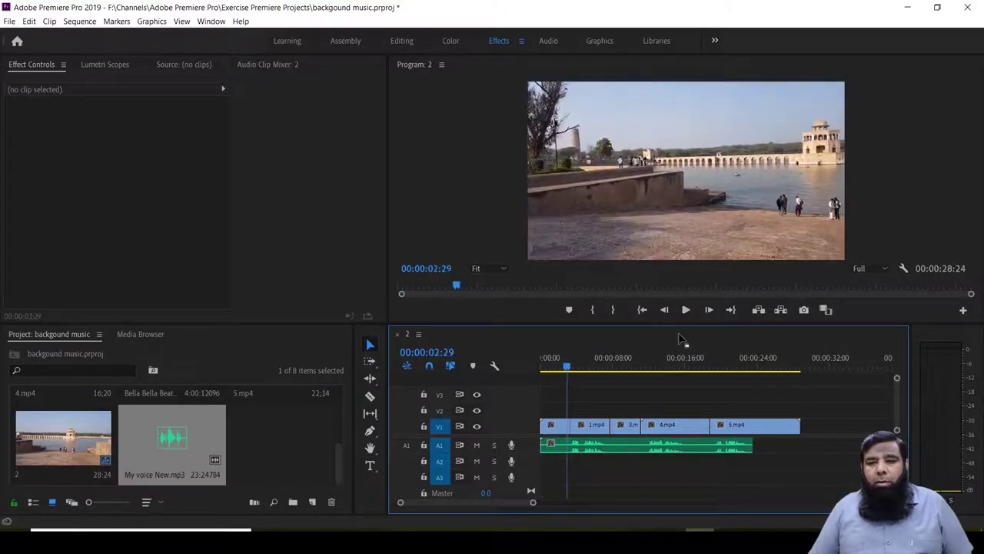
Play the sequence to check the voice, then make the A1 track taller
click(685, 309)
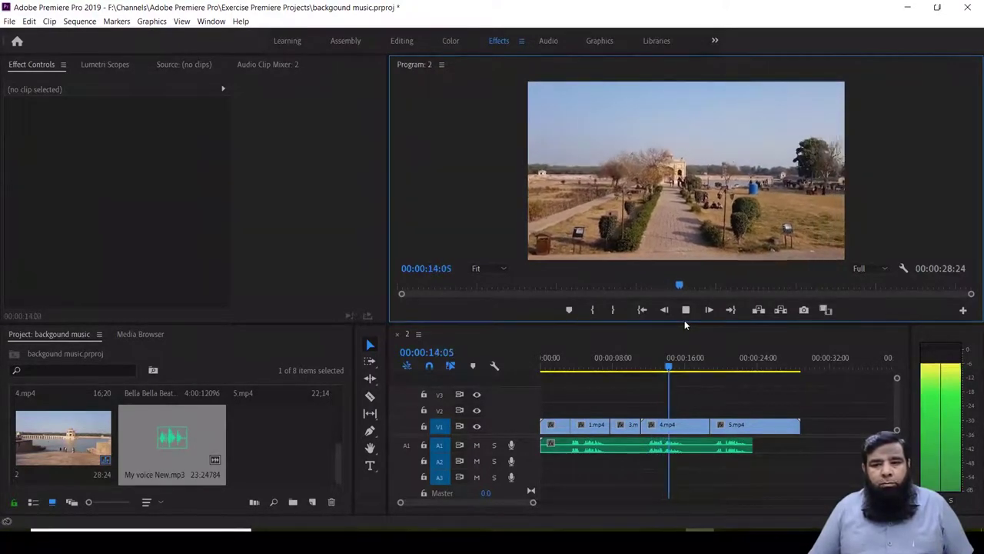
click(687, 310)
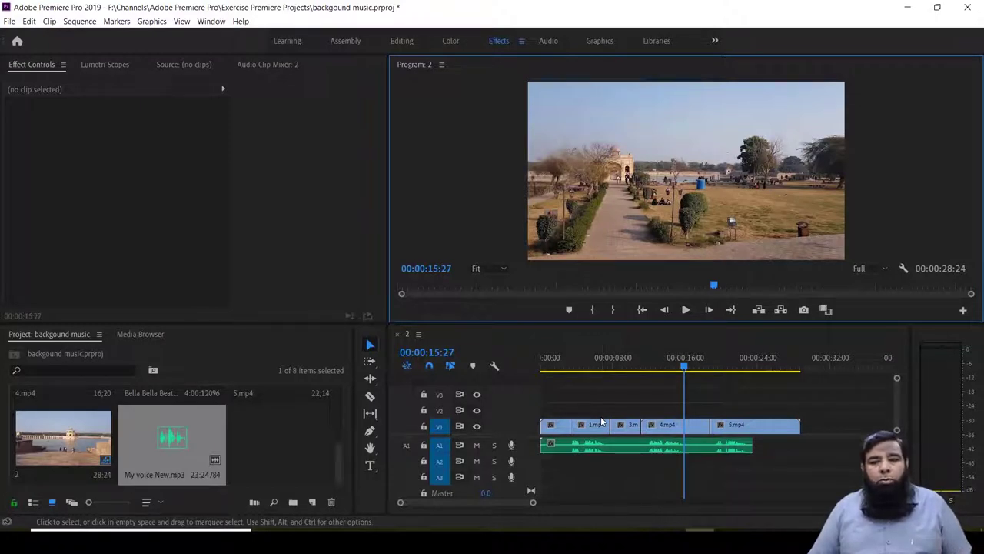
click(522, 452)
drag(522, 453, 522, 474)
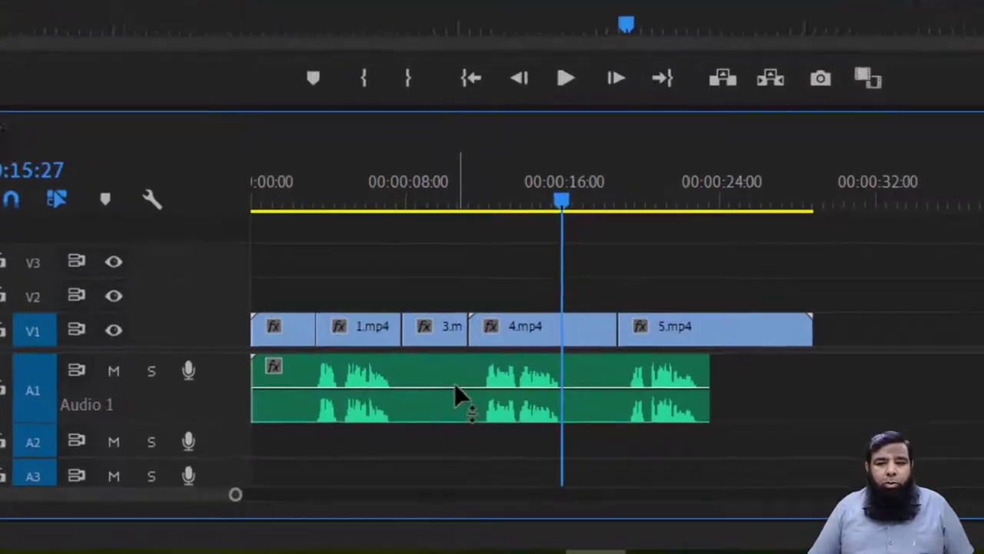
Lower the A1 voice clip's volume to -11.28 dB and preview it from about 11 seconds
mouse_move(465, 395)
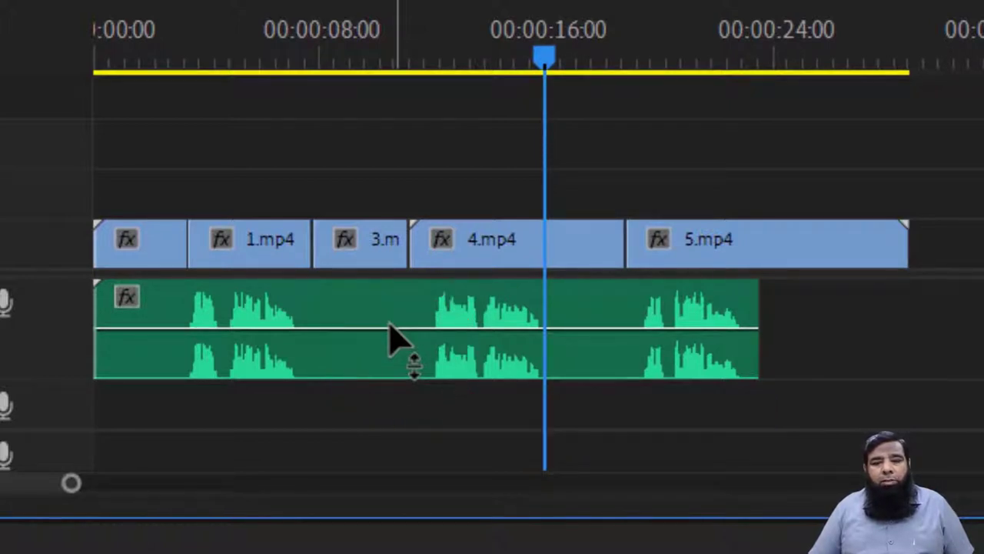
click(390, 325)
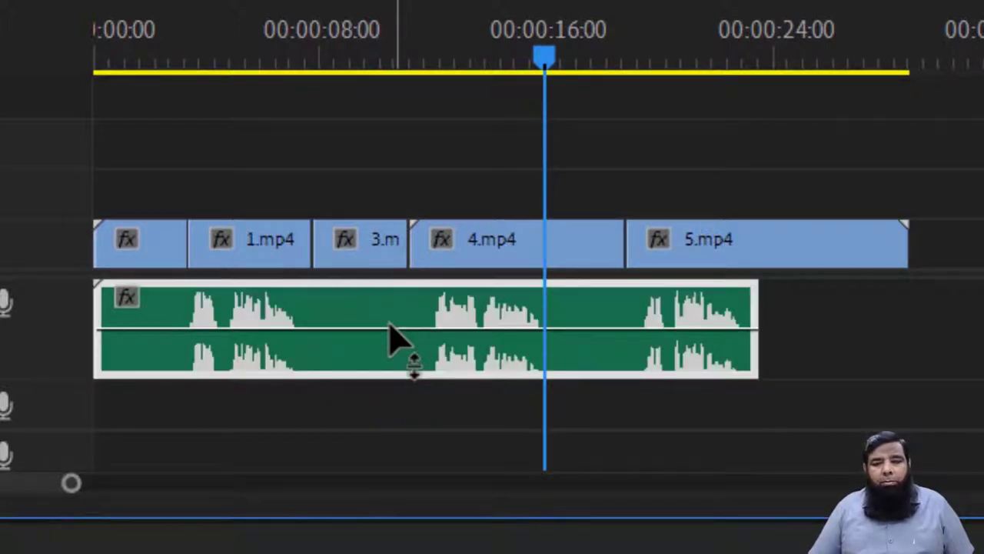
drag(390, 327, 391, 352)
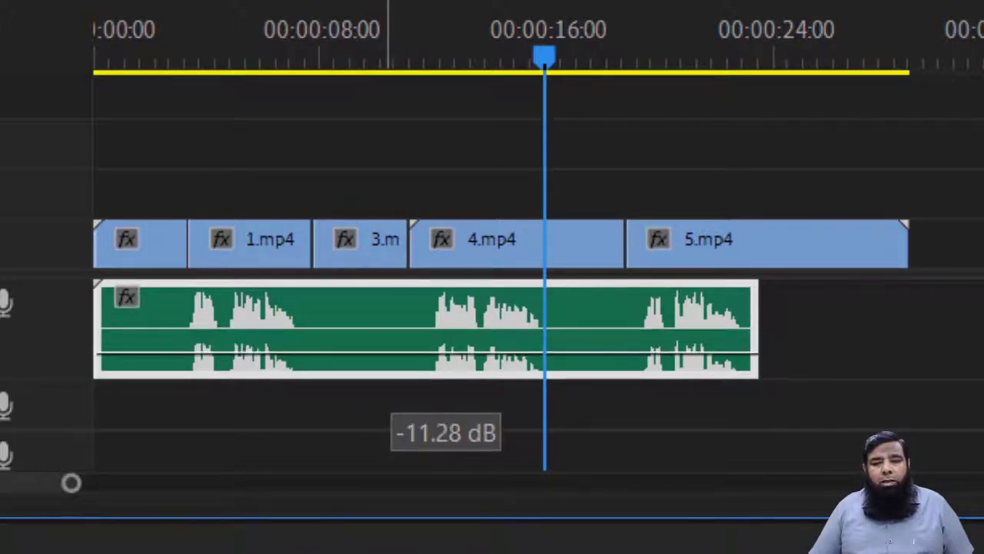
drag(391, 352, 388, 355)
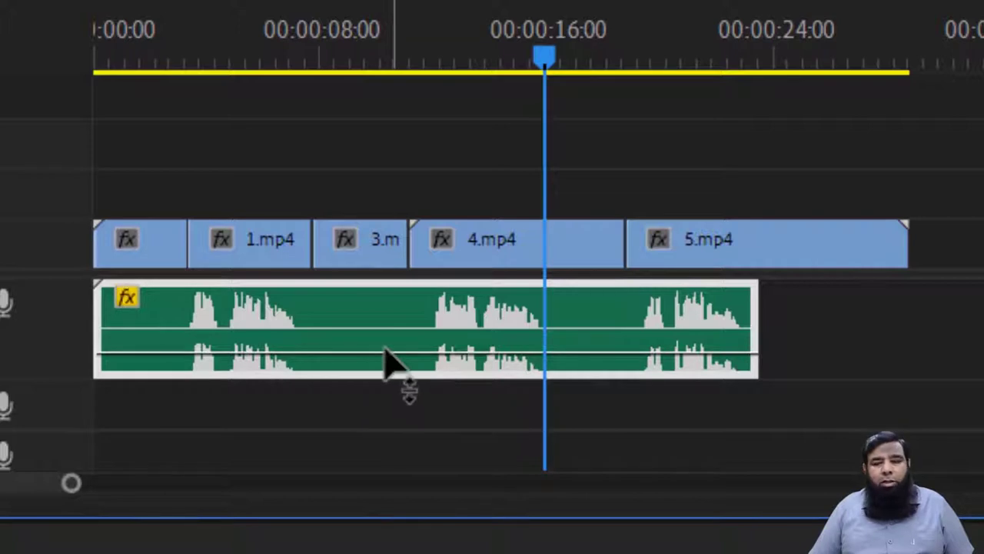
drag(549, 55, 432, 77)
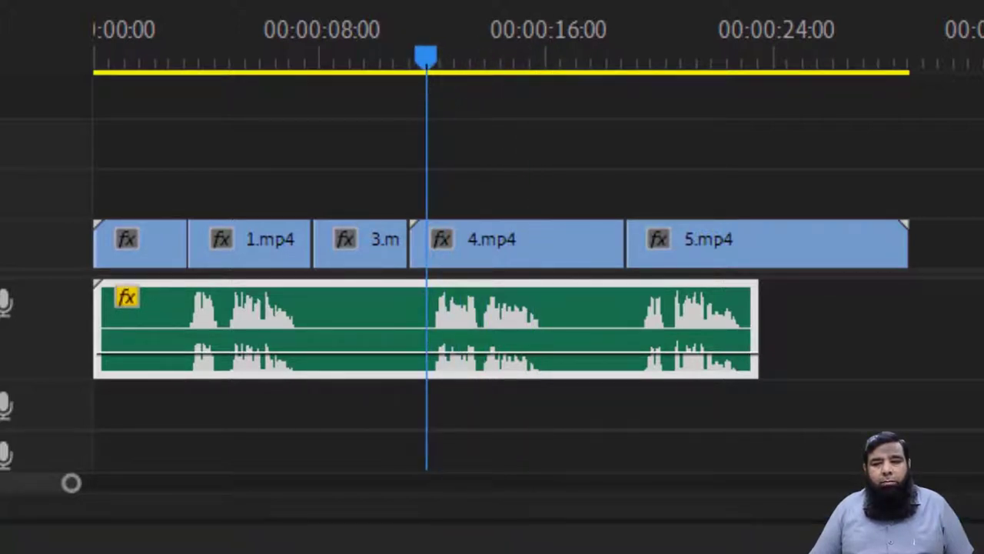
key(space)
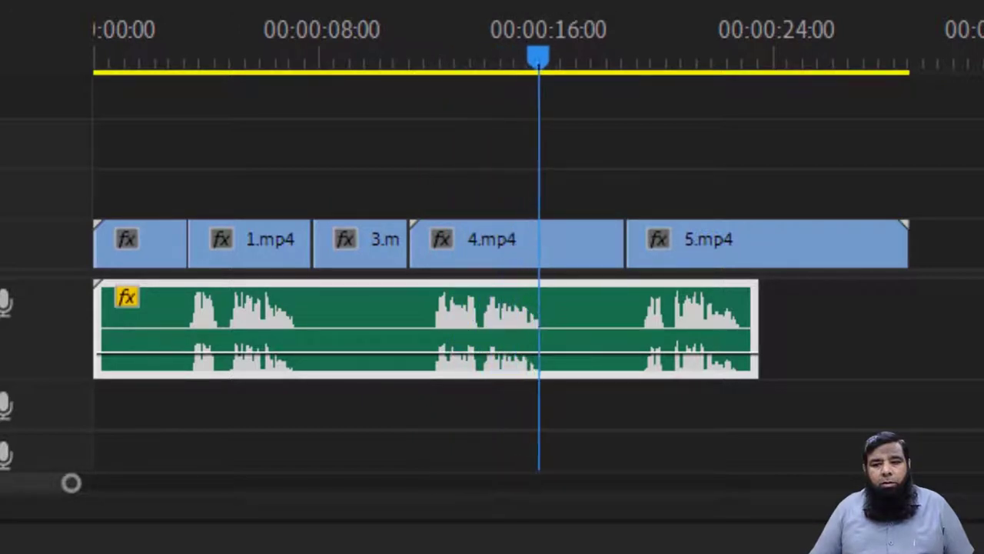
key(space)
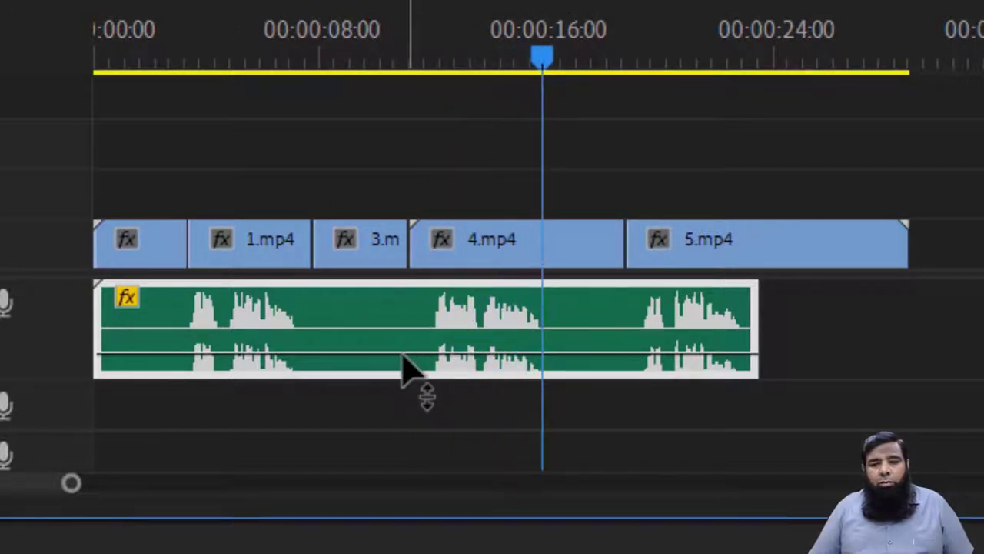
Raise the A1 clip's volume to about +3 dB and play from roughly 10 seconds
drag(402, 354, 398, 294)
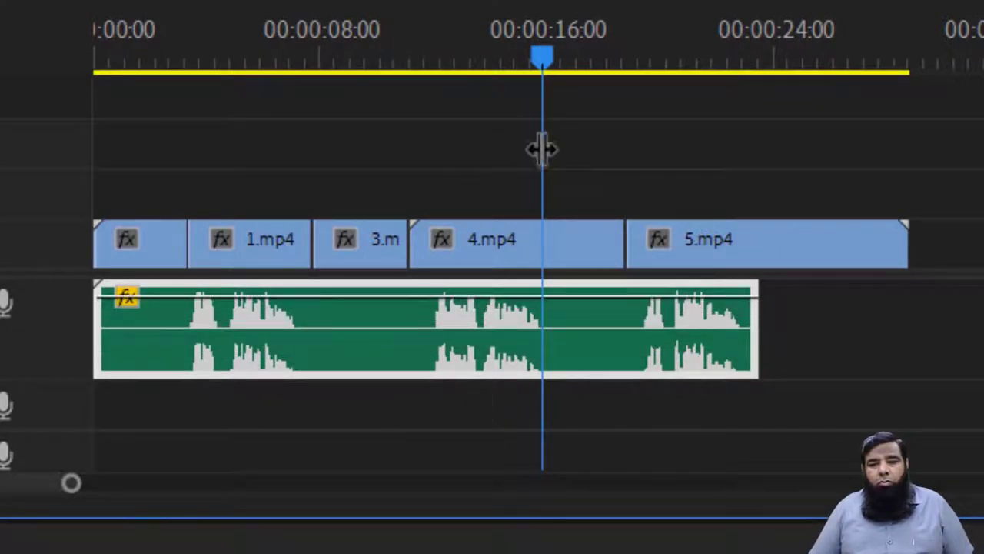
drag(543, 58, 406, 87)
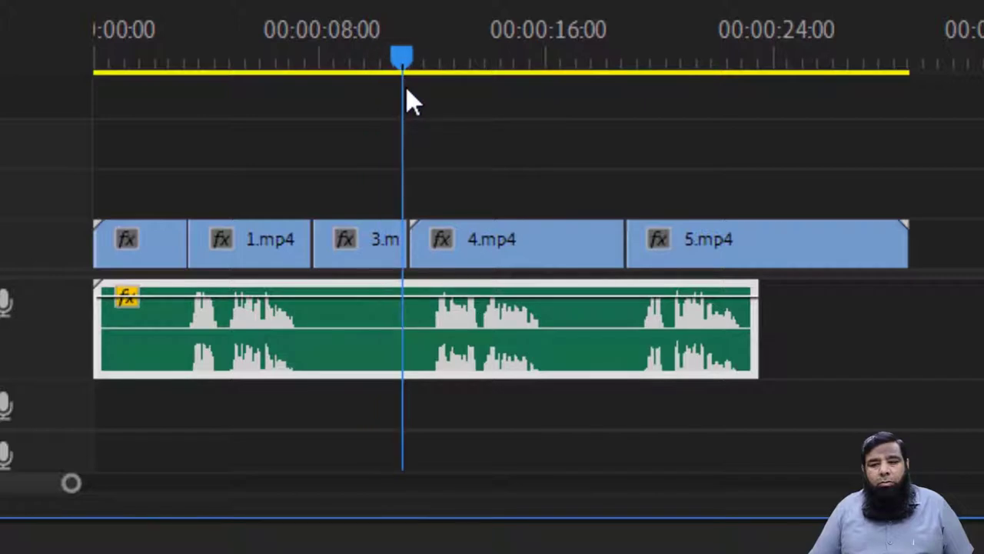
key(space)
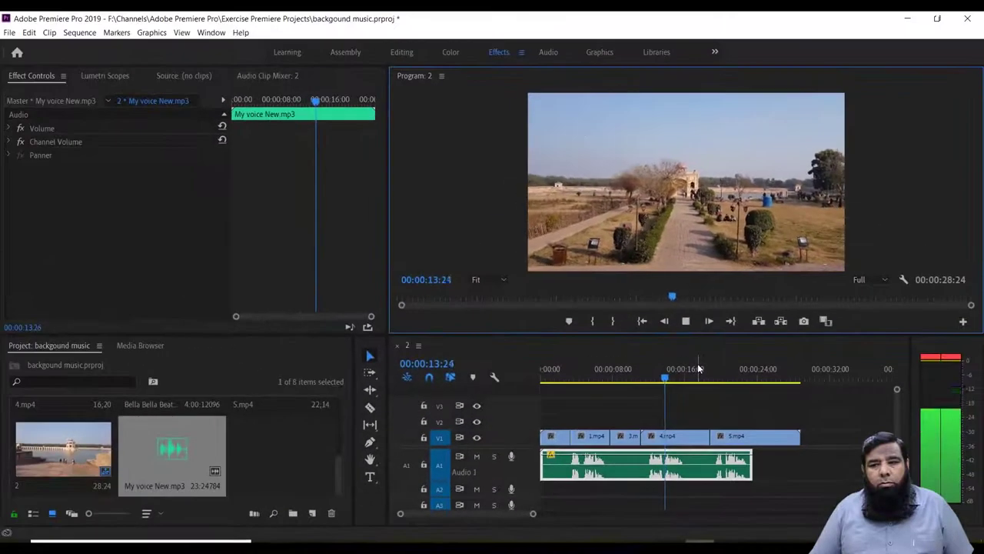
Stop playback and pull the A1 voice clip's volume down to about -10 dB
key(space)
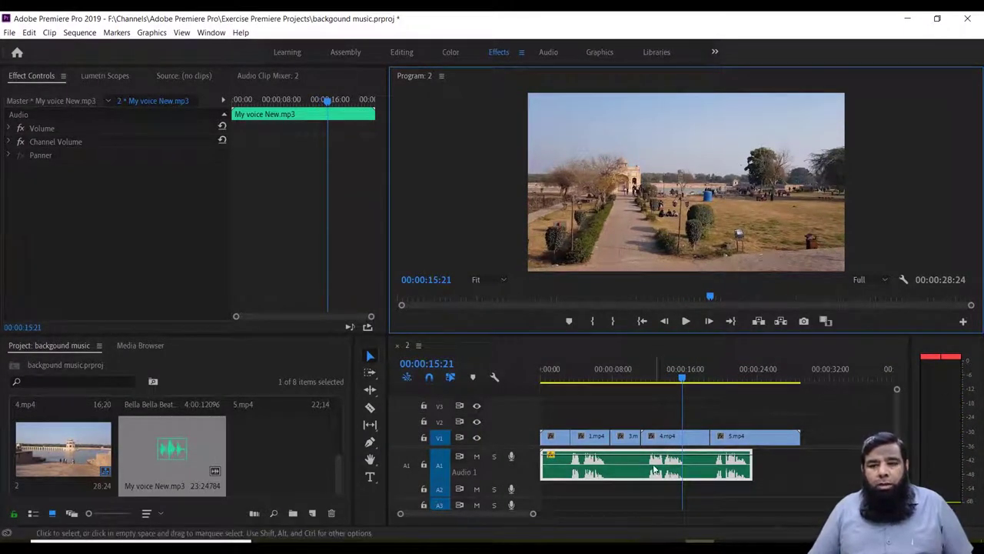
drag(650, 459, 656, 474)
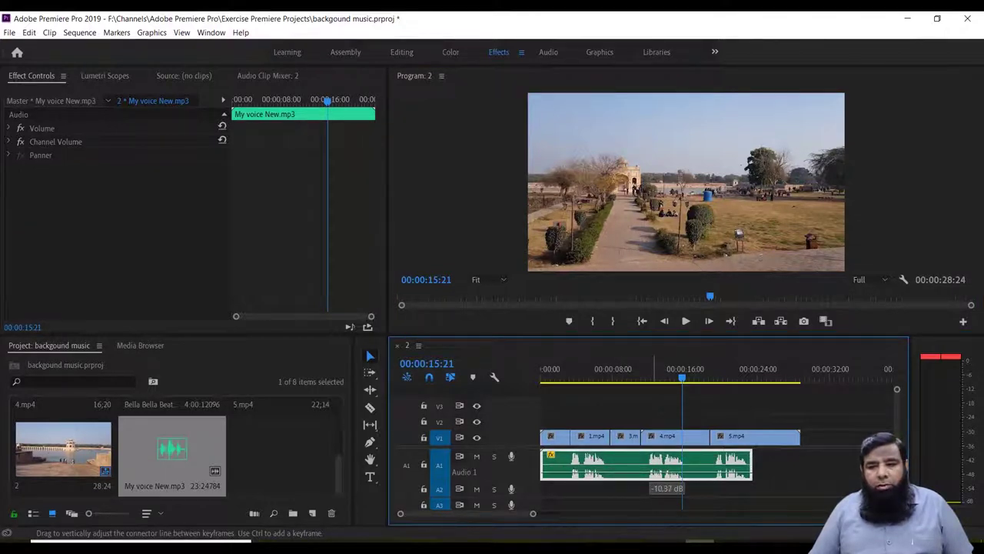
drag(657, 474, 658, 472)
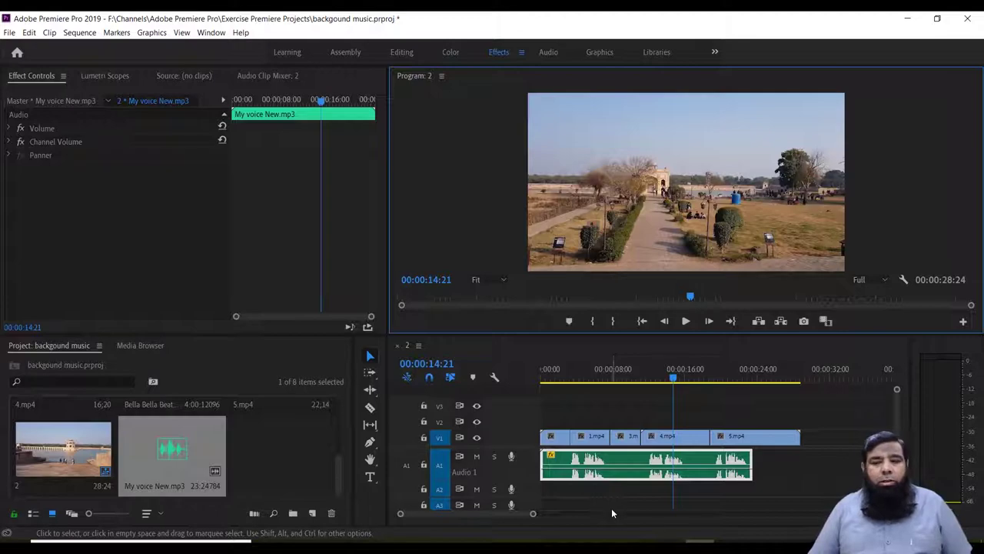
Remap the A1 voice clip's channels so the left and right source channels each feed their own side
click(635, 468)
right_click(634, 468)
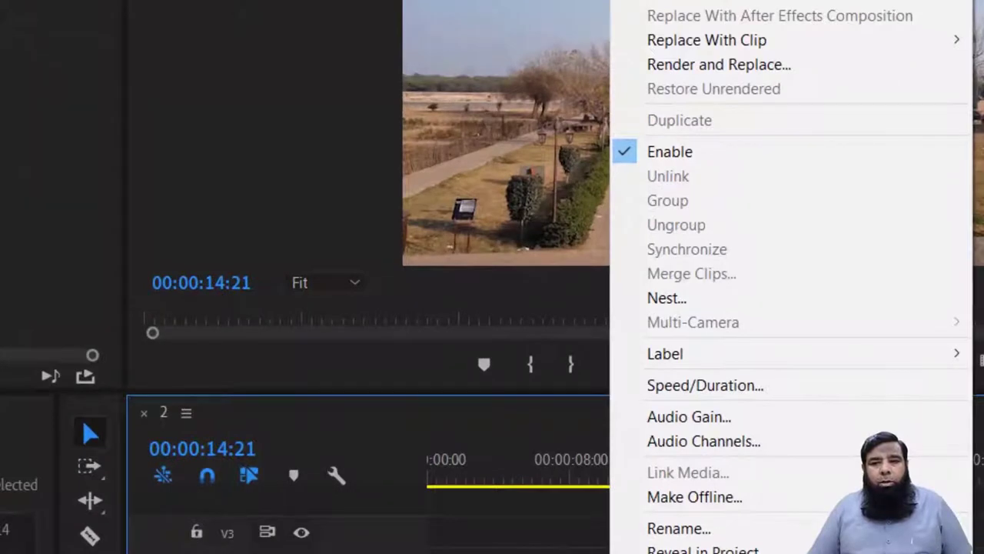
click(734, 442)
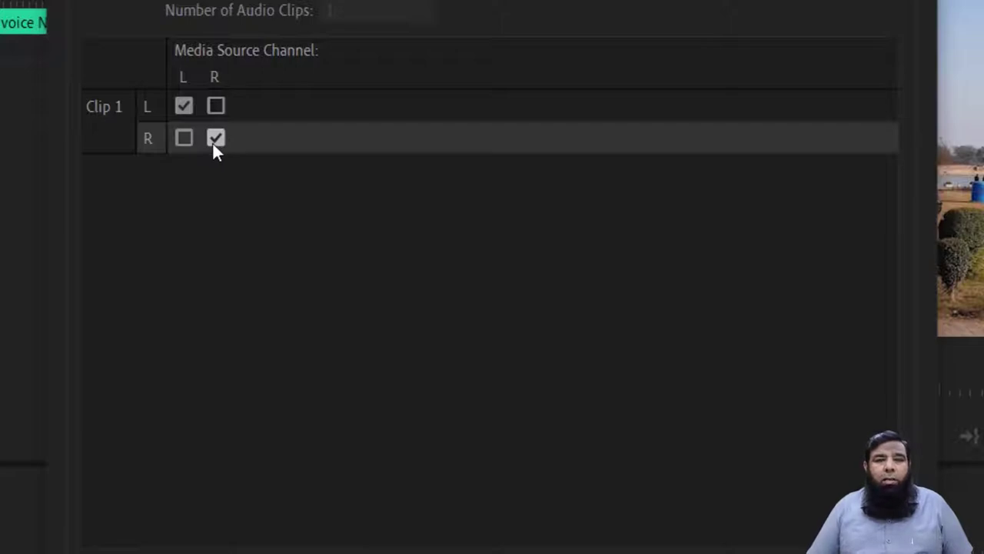
click(184, 139)
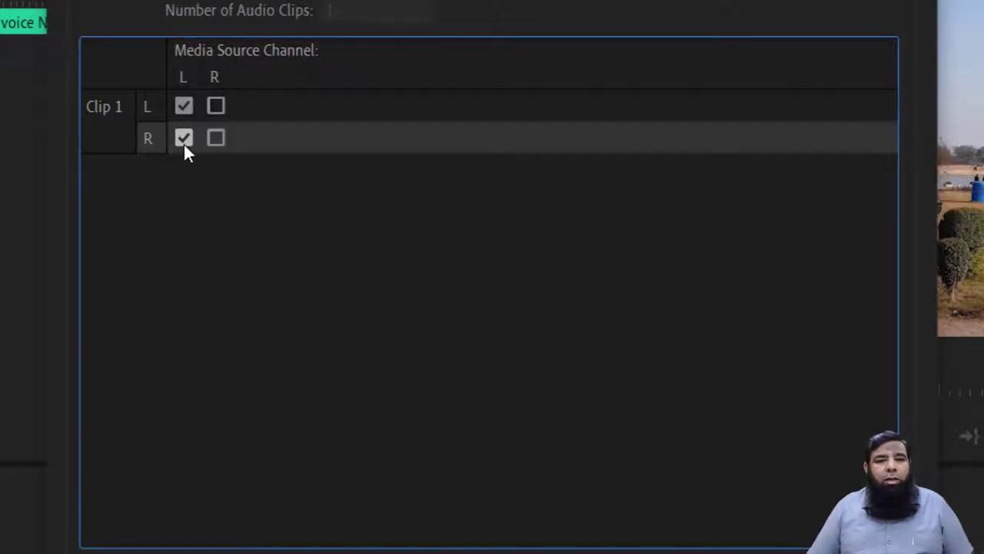
click(183, 141)
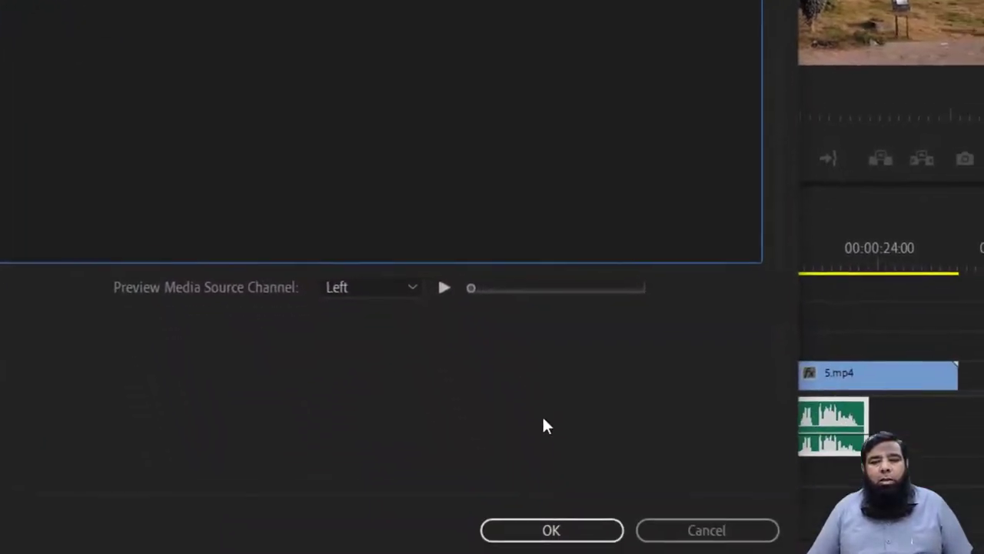
click(560, 513)
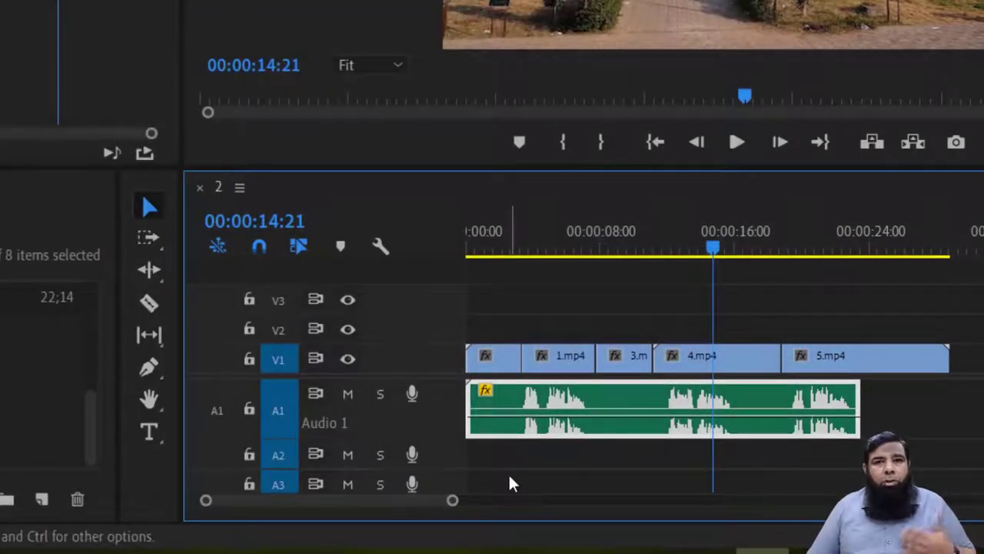
Raise the A1 voice clip's audio gain by +3 dB and preview the sequence
right_click(639, 433)
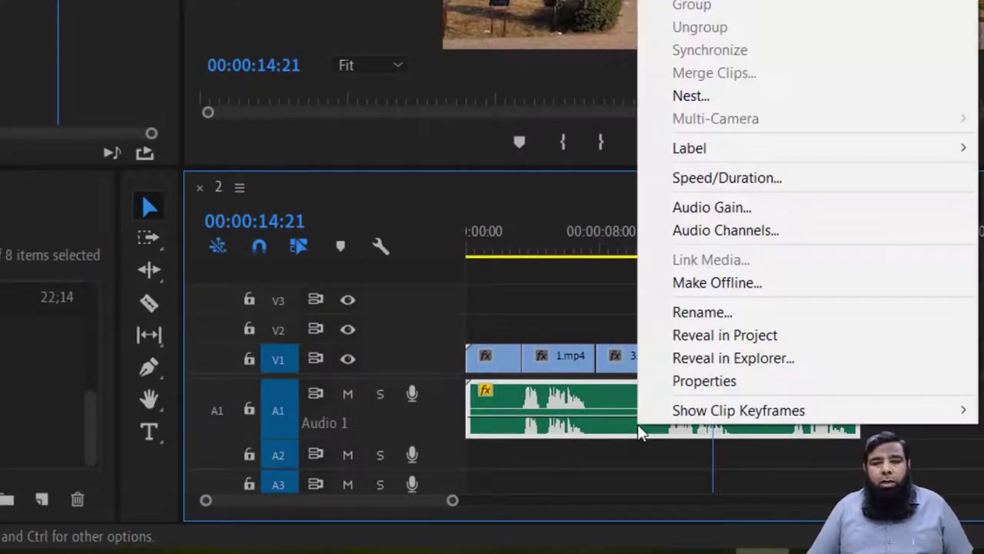
click(786, 212)
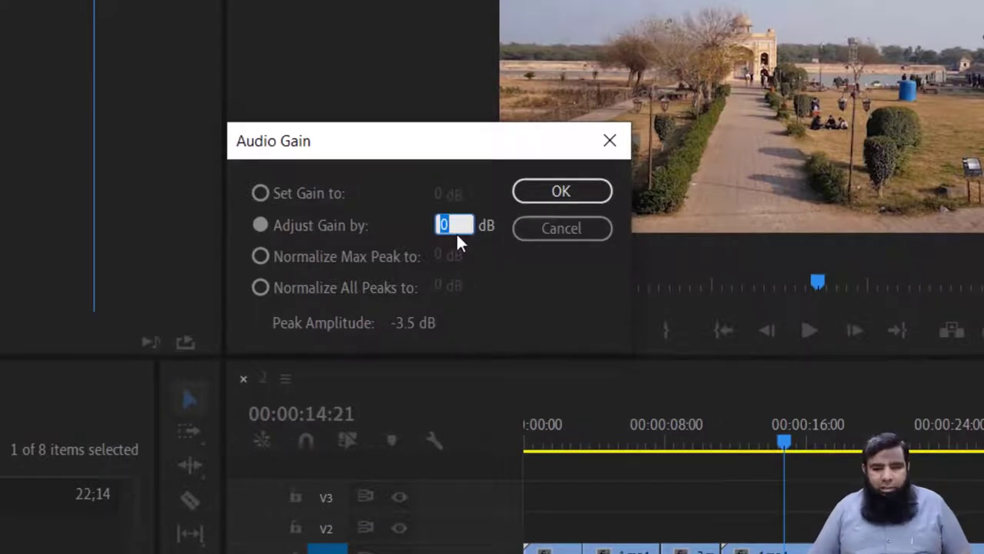
text(3)
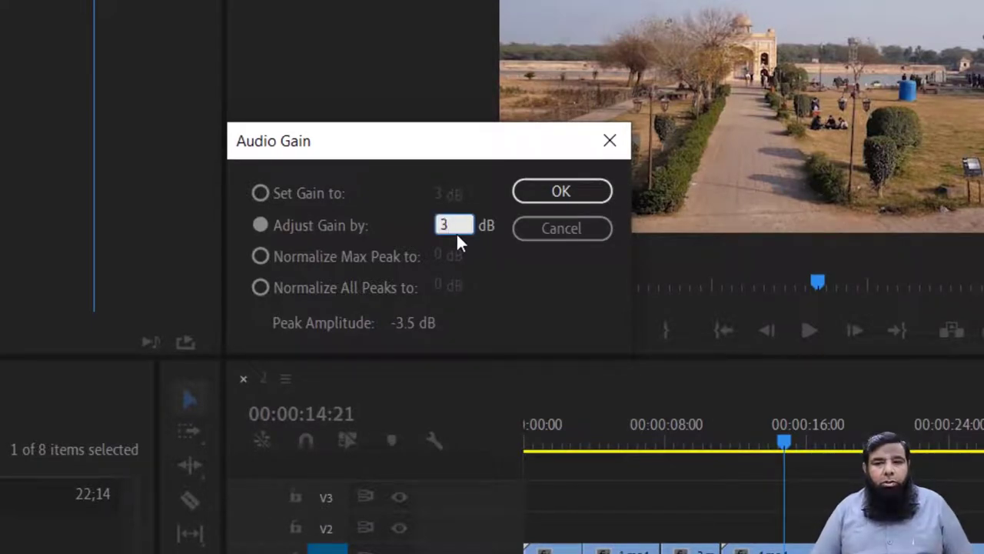
click(539, 191)
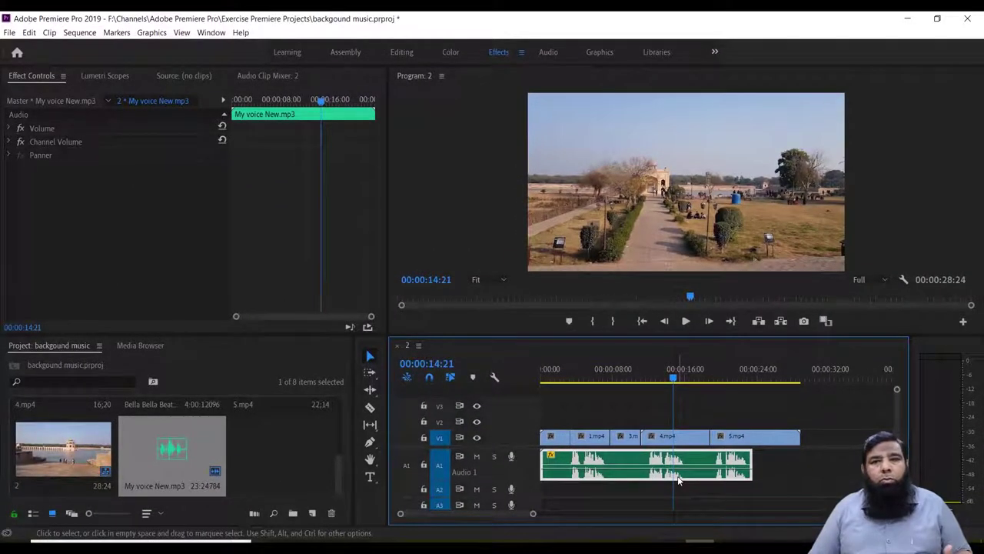
click(685, 321)
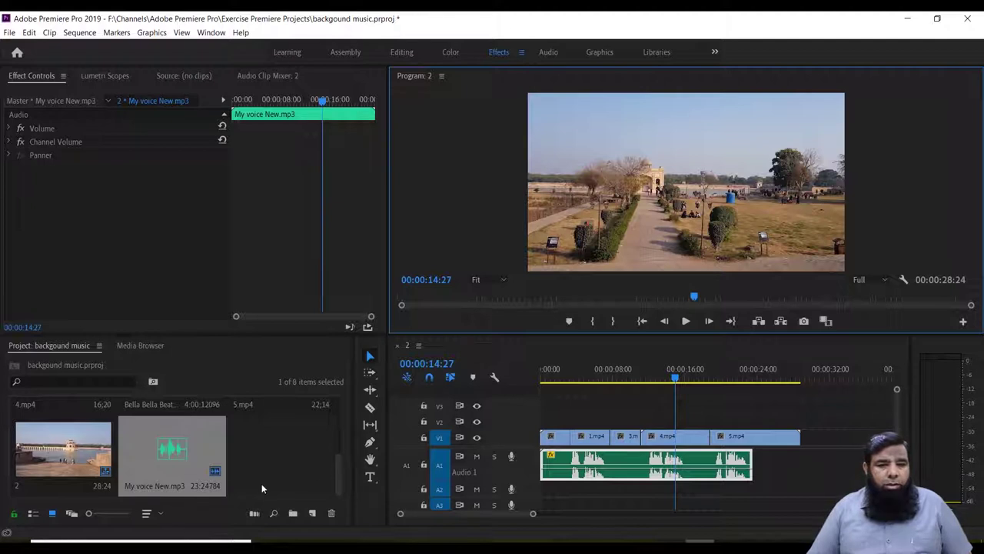
Place the Bella Bella Beat music on track A2
drag(341, 483, 338, 456)
drag(170, 434, 544, 492)
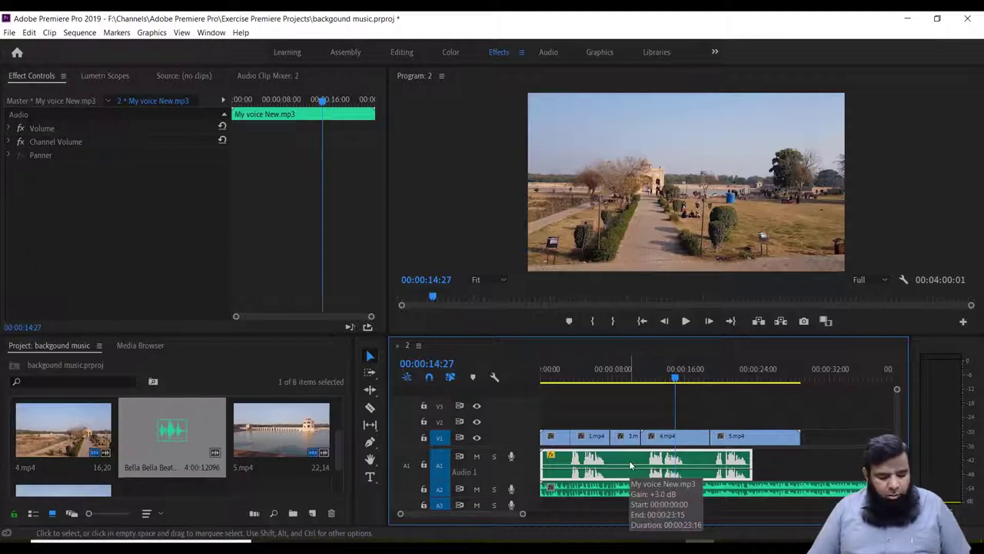
key(ctrl+minus)
key(alt+equal)
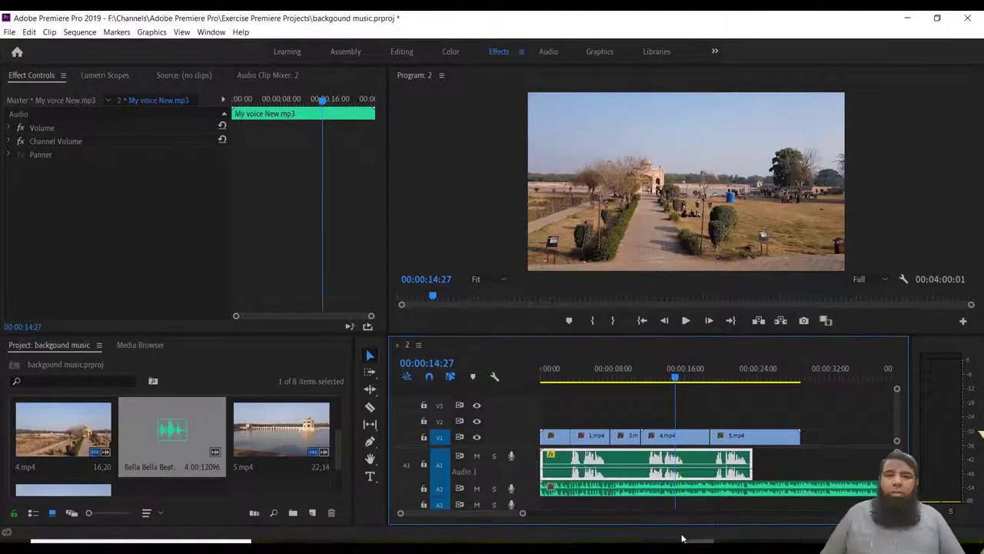
Cut the music where the video ends and delete the leftover tail
click(370, 408)
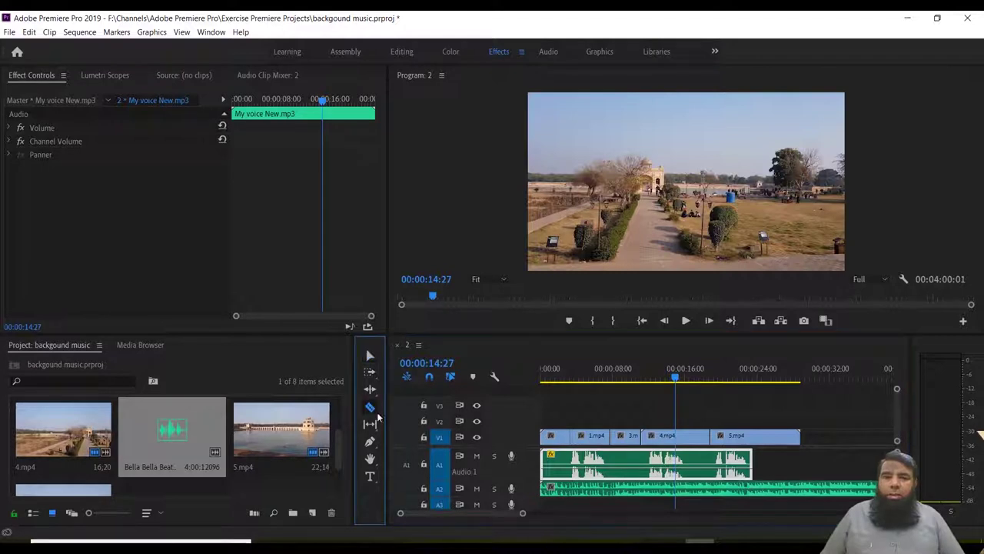
click(808, 489)
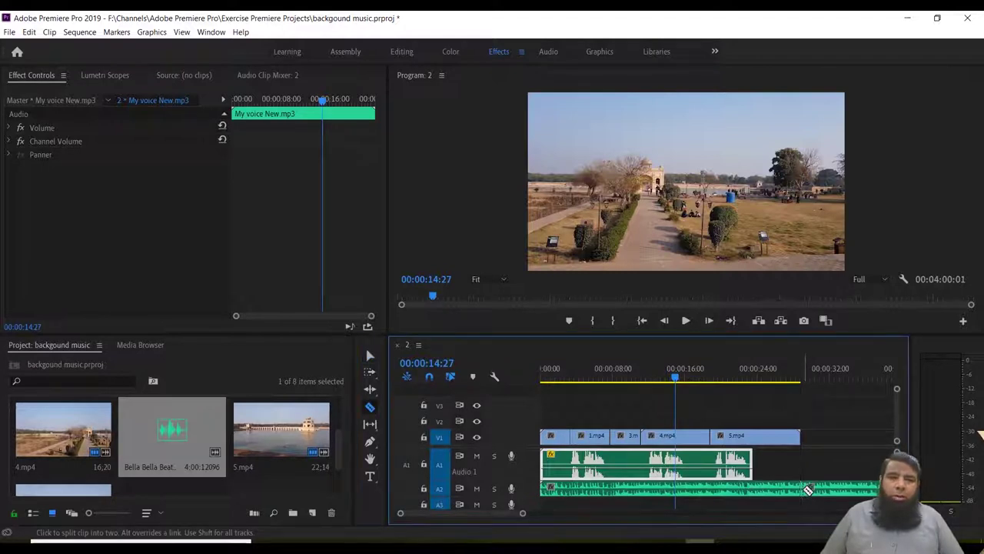
click(370, 356)
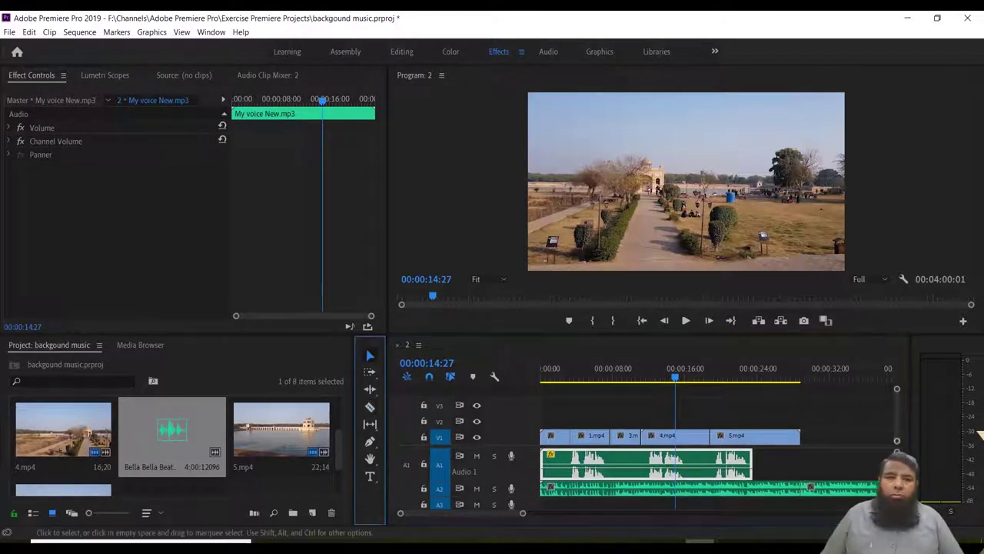
click(864, 490)
key(Delete)
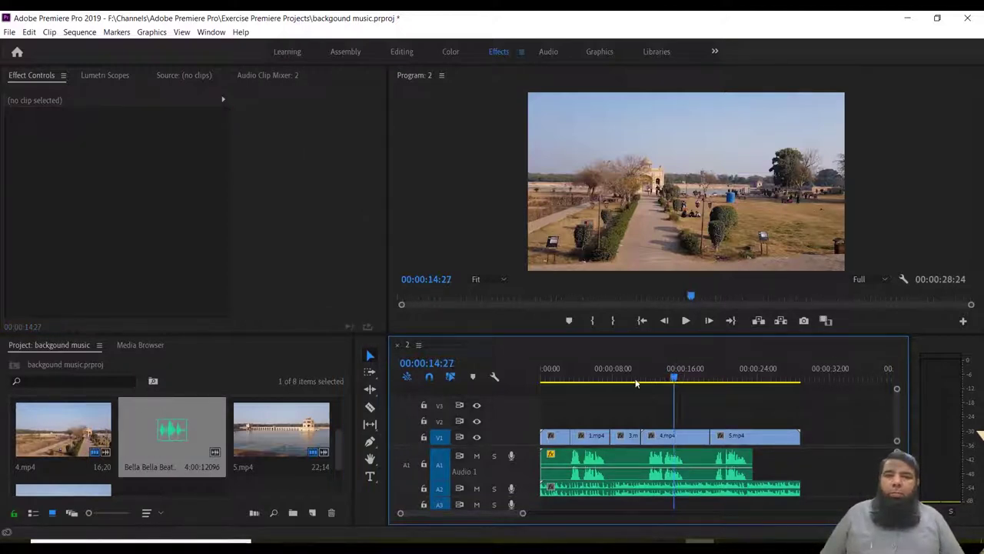
click(569, 379)
click(561, 378)
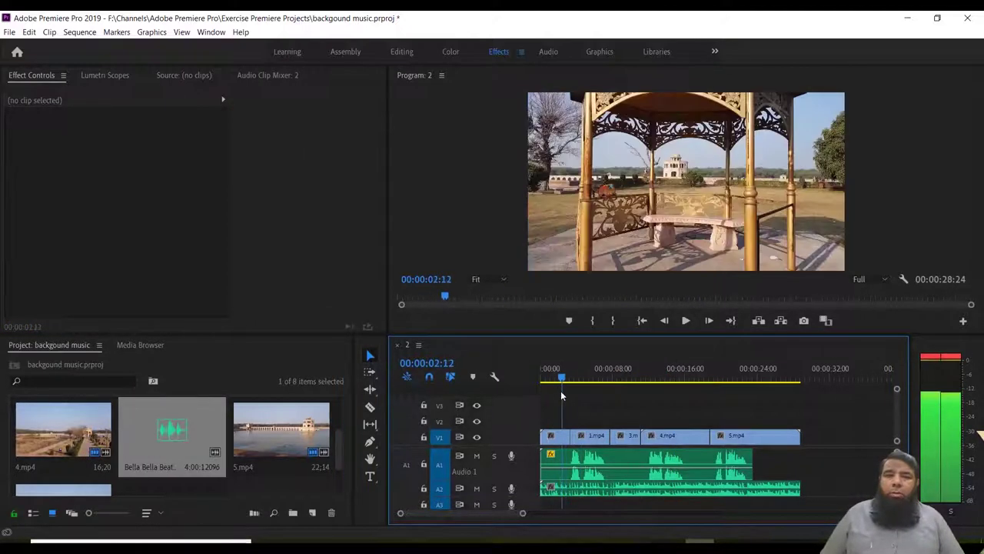
click(686, 321)
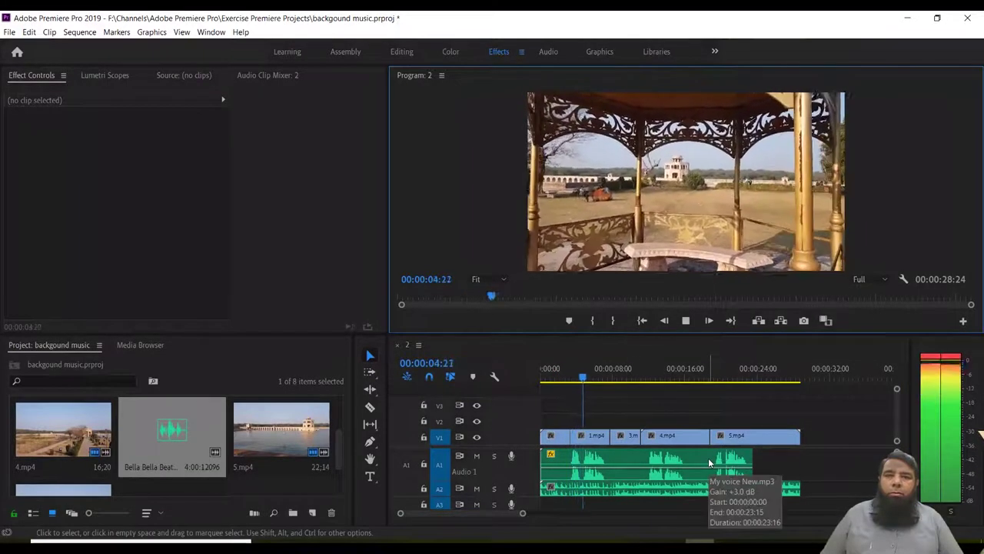
click(682, 325)
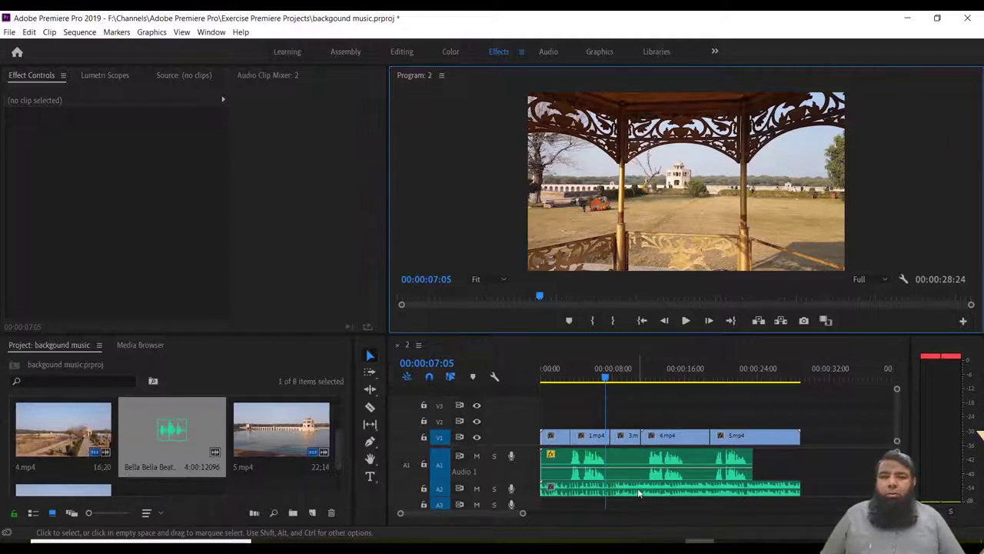
Lower the Bella Bella Beat music to about -21 dB, then play from 00:00:05:03
click(637, 490)
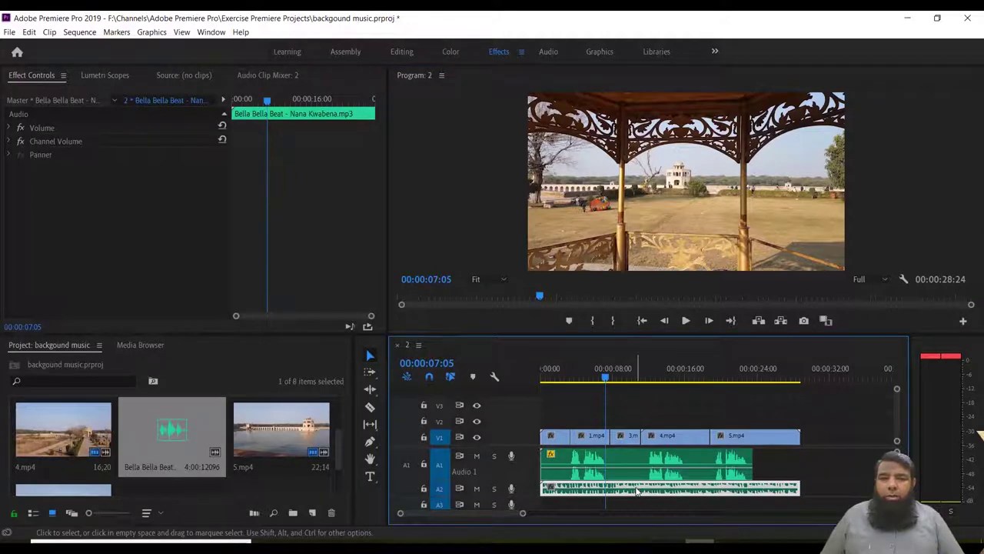
scroll(637, 492, up, 3)
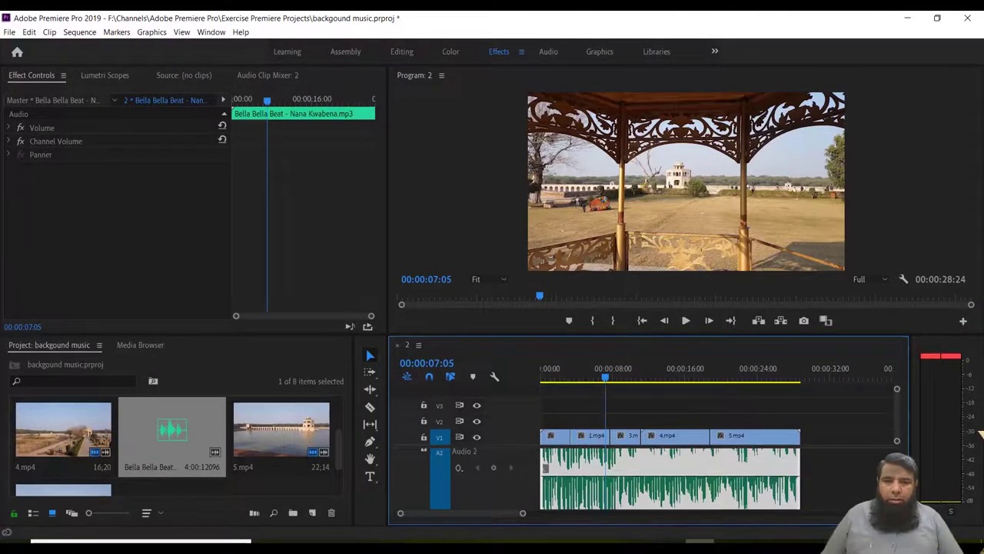
scroll(774, 492, up, 1)
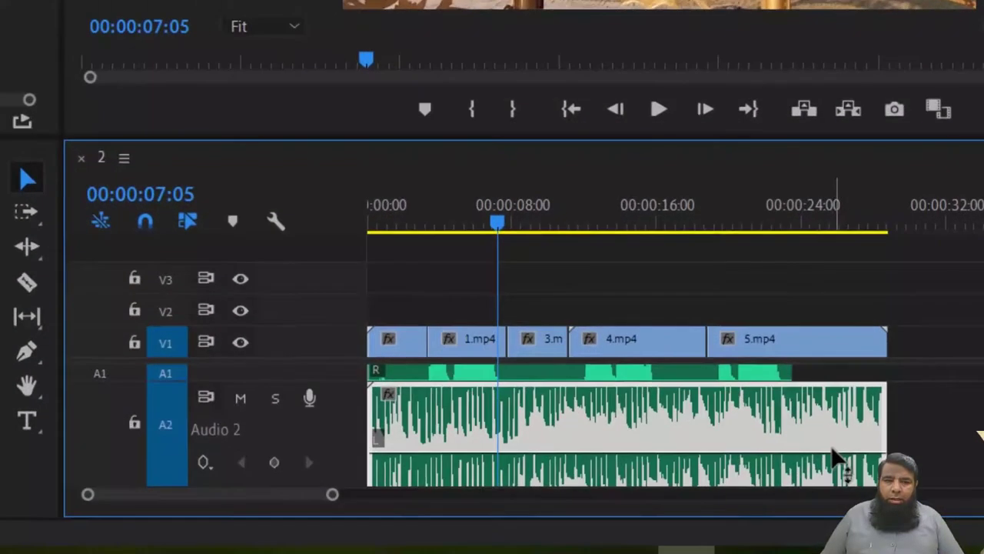
drag(834, 454, 841, 483)
scroll(305, 411, down, 2)
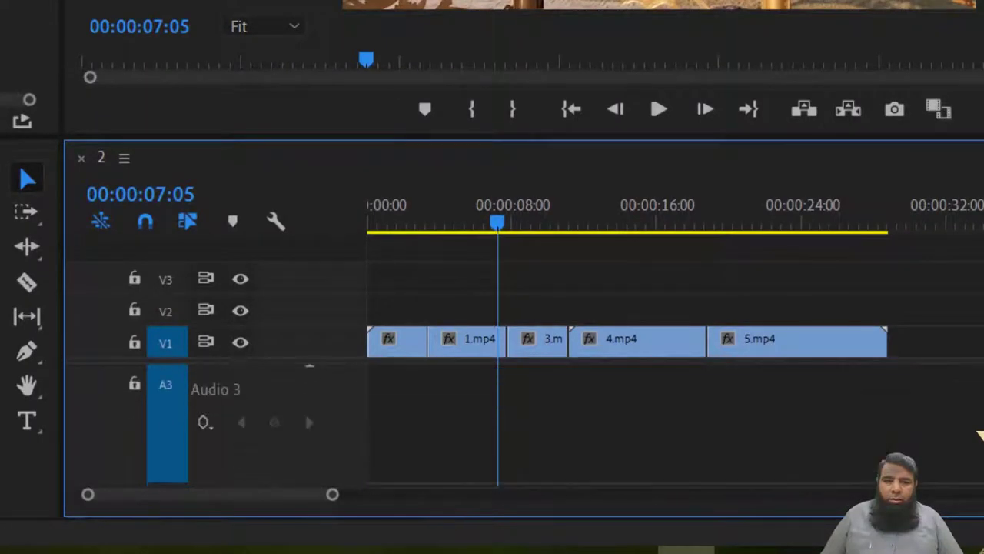
scroll(304, 402, up, 2)
scroll(304, 400, up, 1)
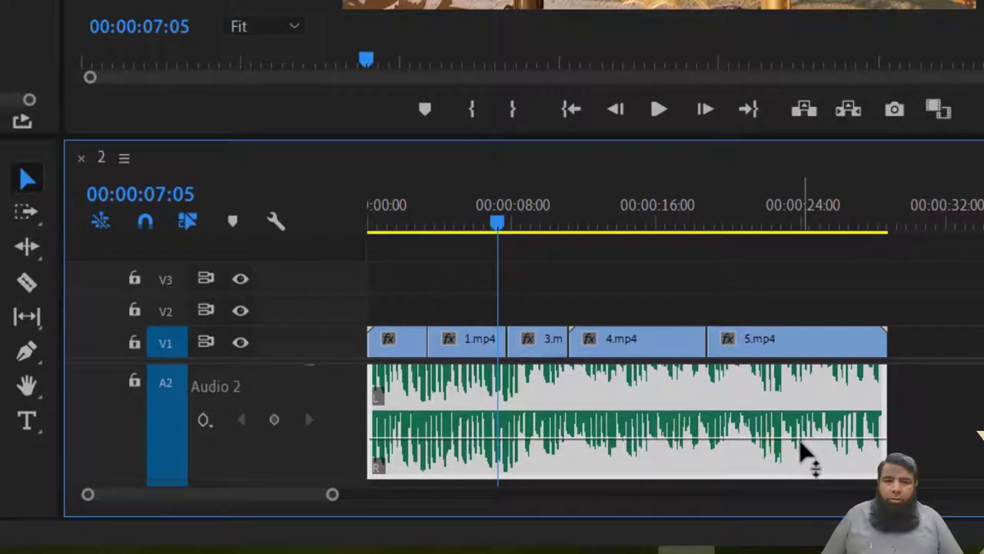
drag(800, 444, 799, 464)
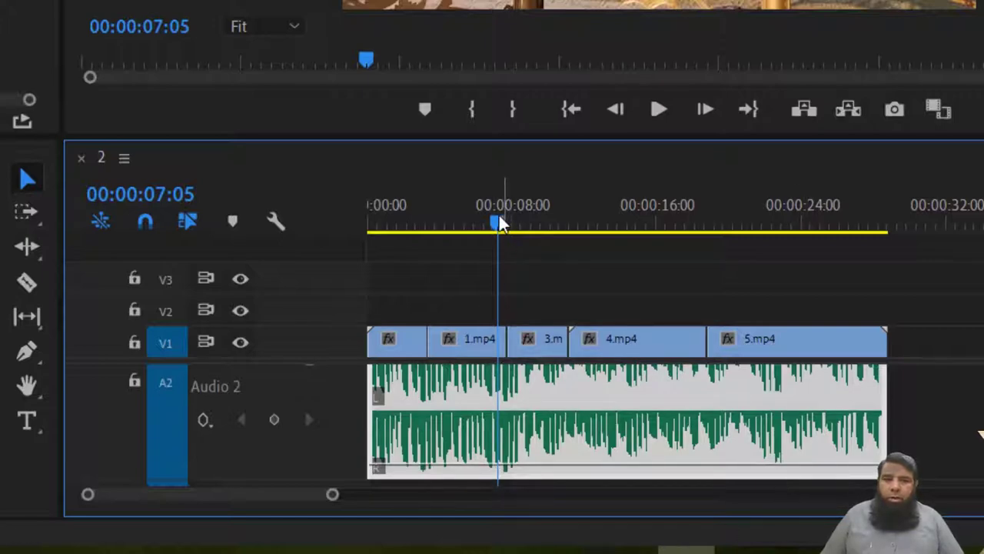
drag(499, 221, 454, 221)
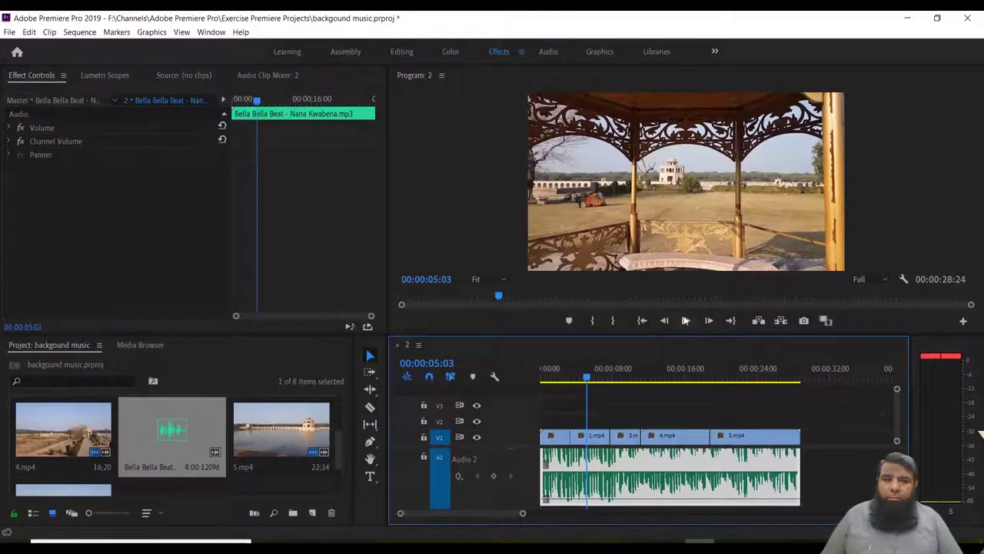
click(685, 320)
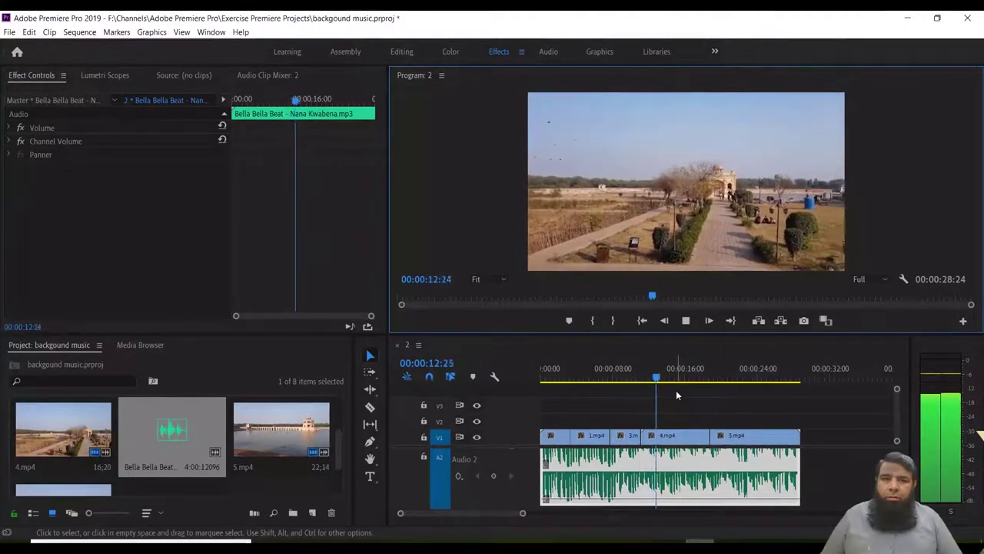
Stop playback near 15 seconds and scroll the A2 music clip fully into view
click(686, 320)
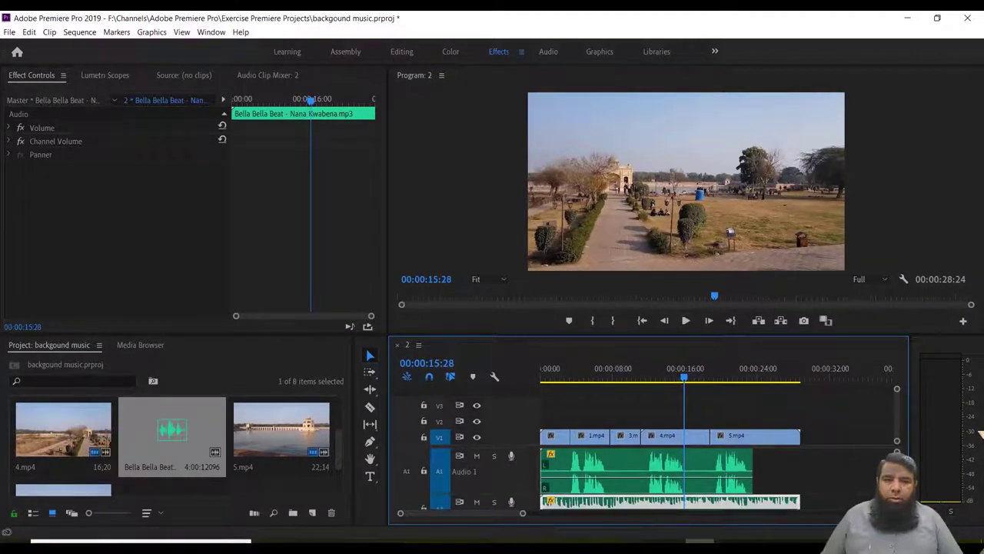
scroll(669, 476, down, 1)
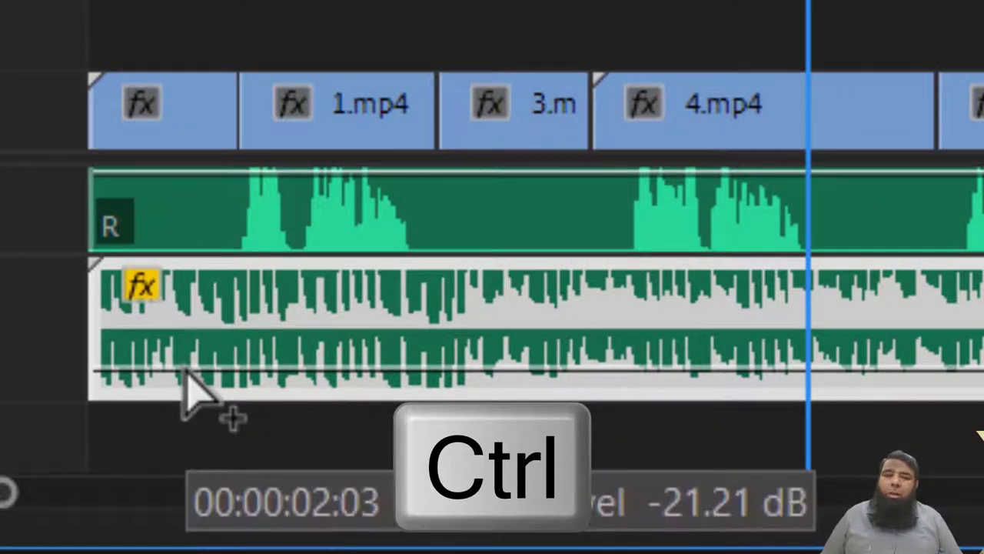
Keyframe the music to fade in from silence, rise to -3.83 dB, then drop low
ctrl+click(96, 372)
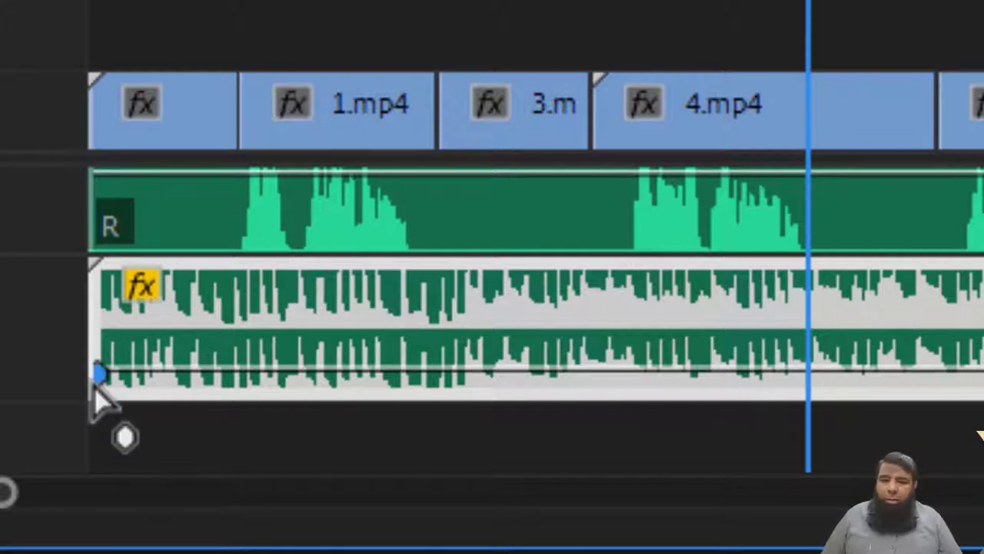
mouse_move(100, 376)
drag(100, 377, 103, 389)
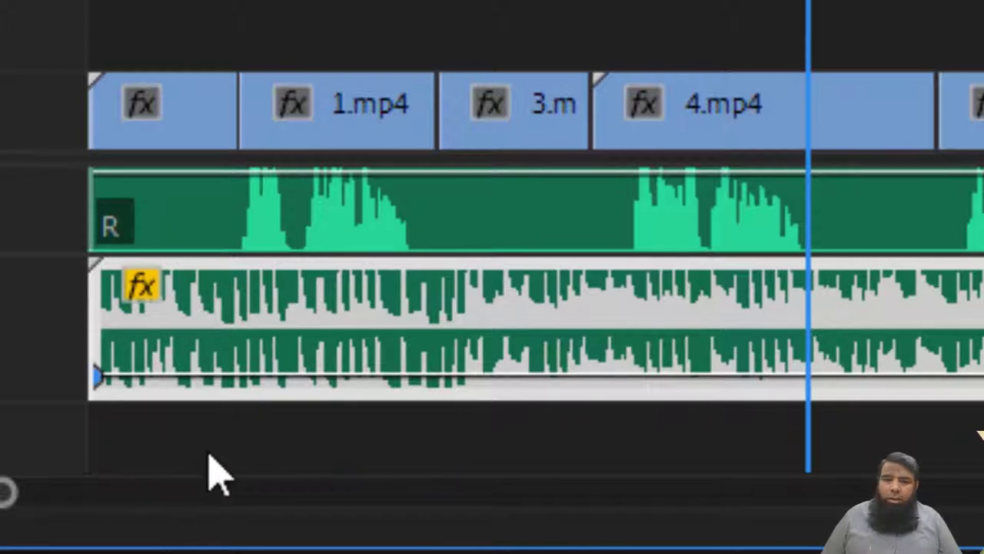
click(215, 394)
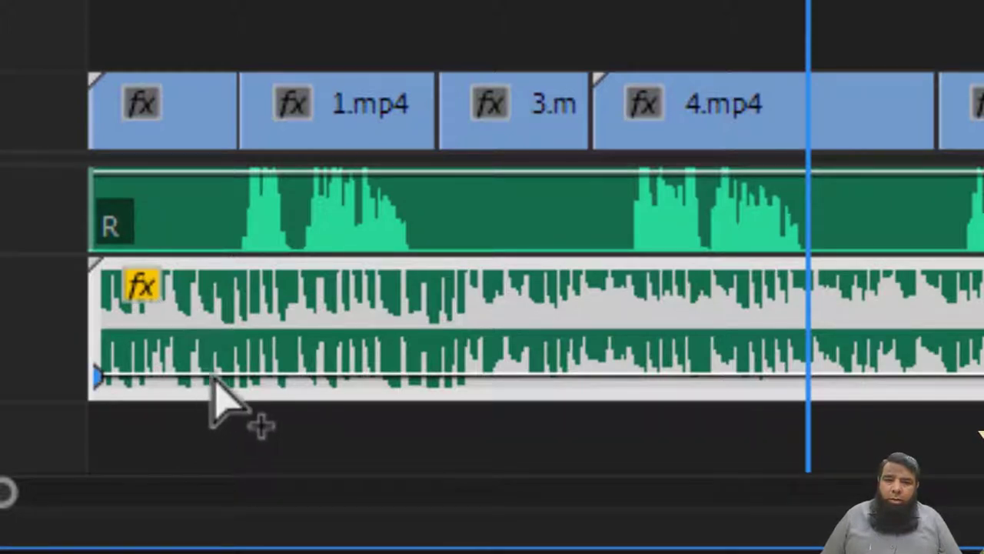
drag(231, 377, 224, 347)
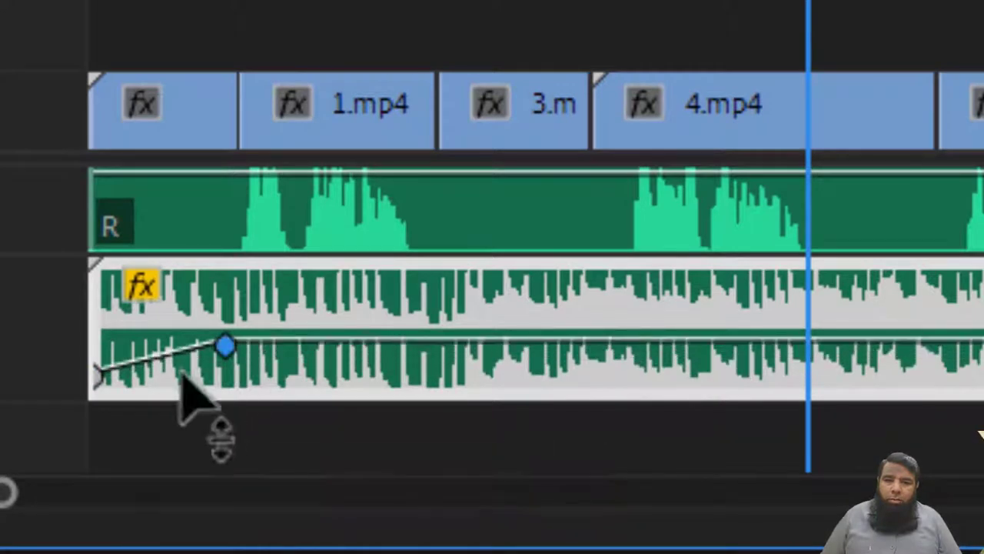
ctrl+click(258, 344)
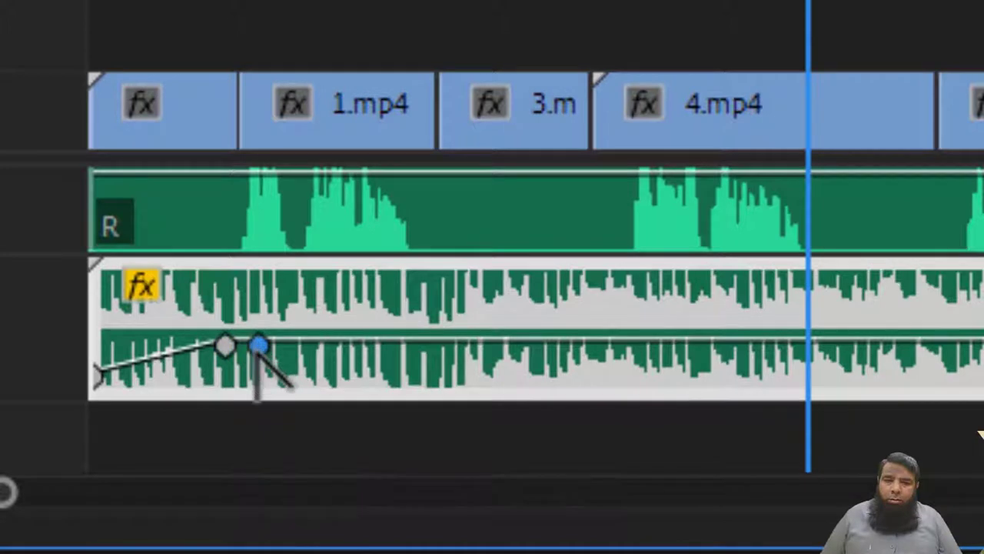
drag(260, 343, 261, 376)
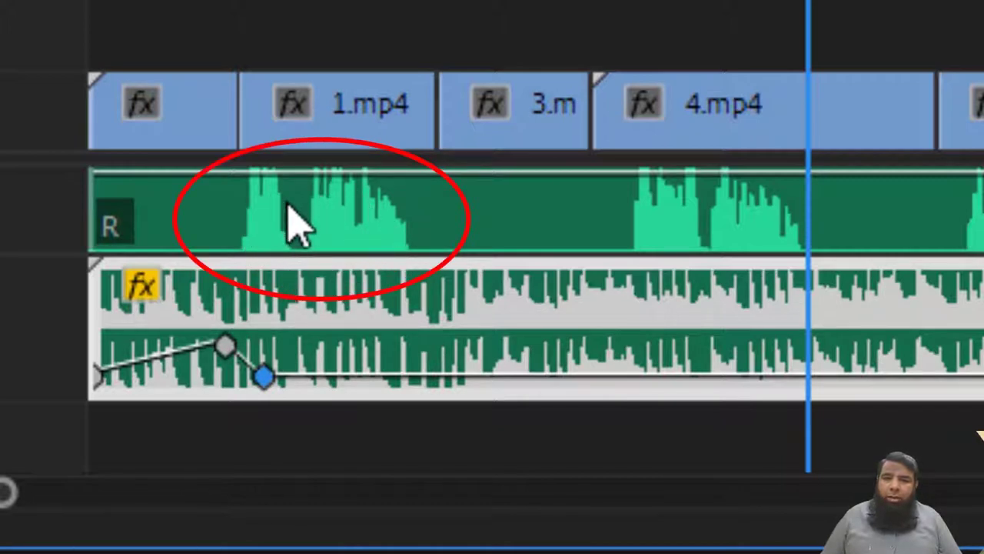
Add keyframes raising the music to 6.02 dB, then lowering the last to about -2.09 dB
ctrl+click(422, 376)
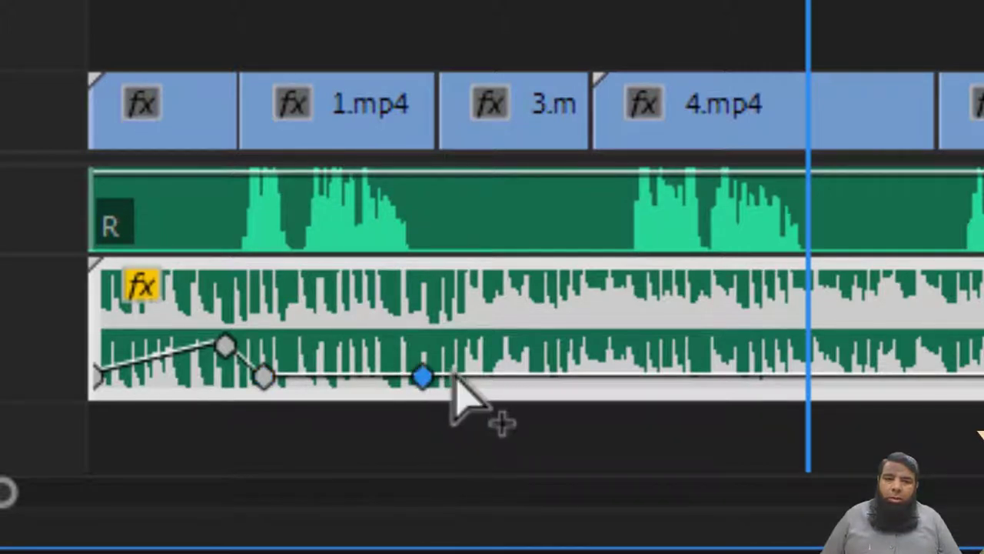
ctrl+click(461, 376)
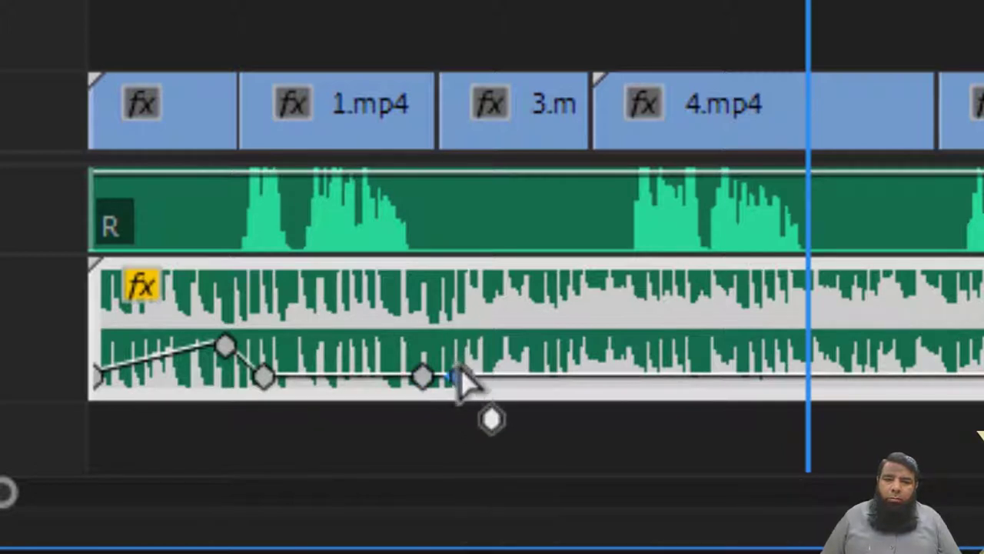
drag(459, 375, 442, 286)
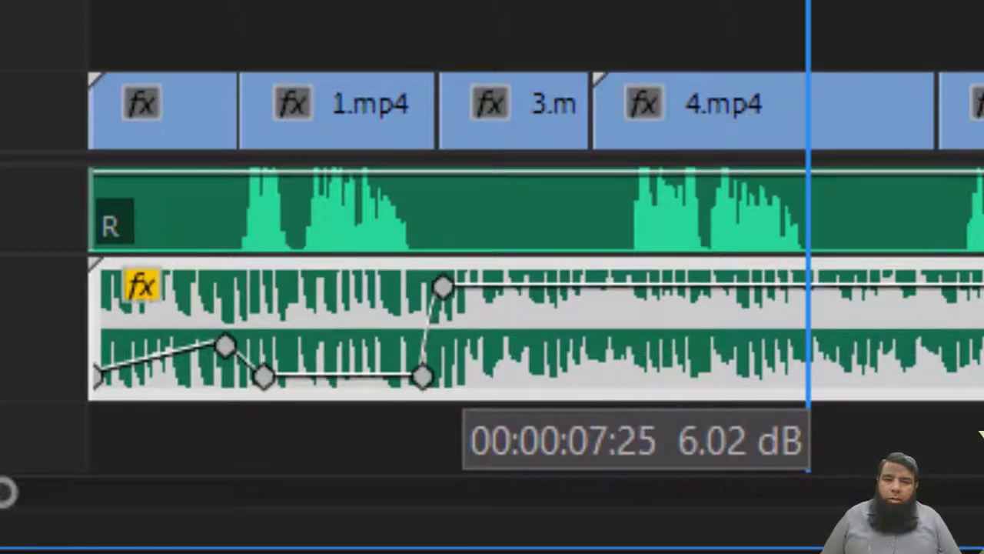
click(629, 290)
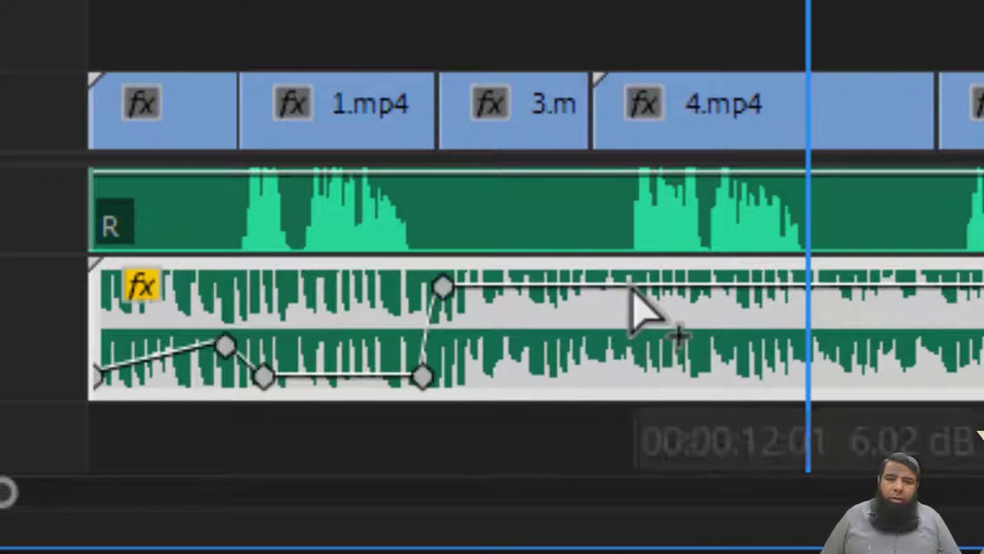
ctrl+click(632, 286)
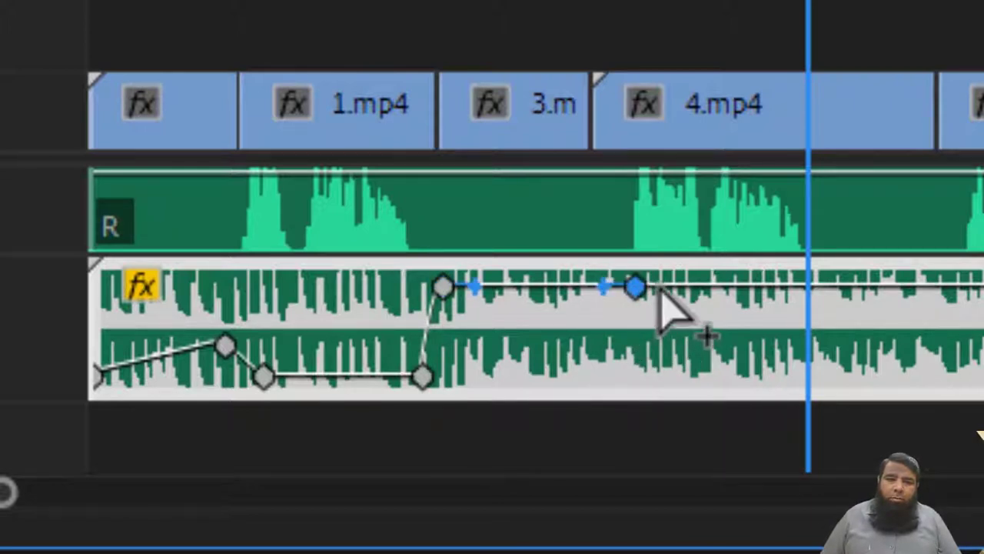
ctrl+click(658, 286)
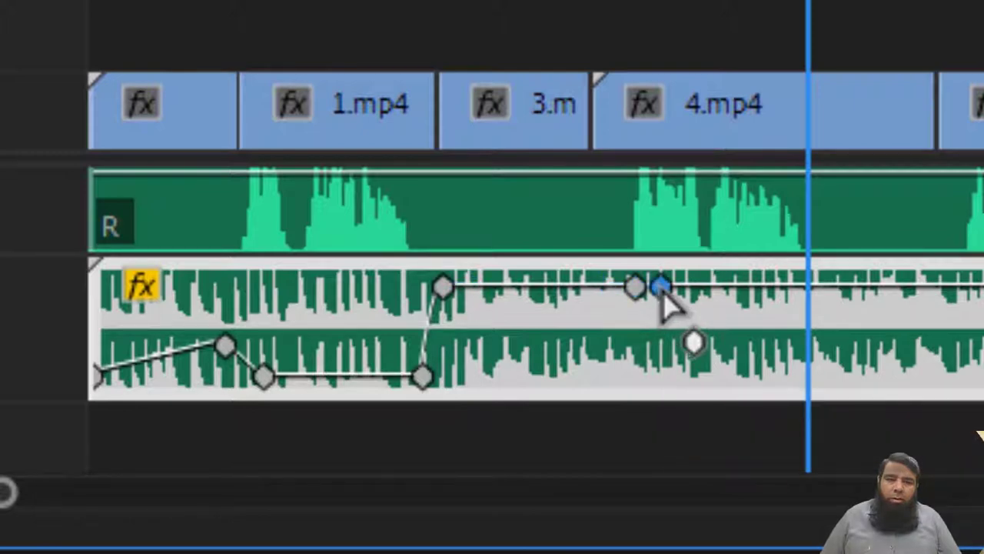
drag(659, 286, 541, 398)
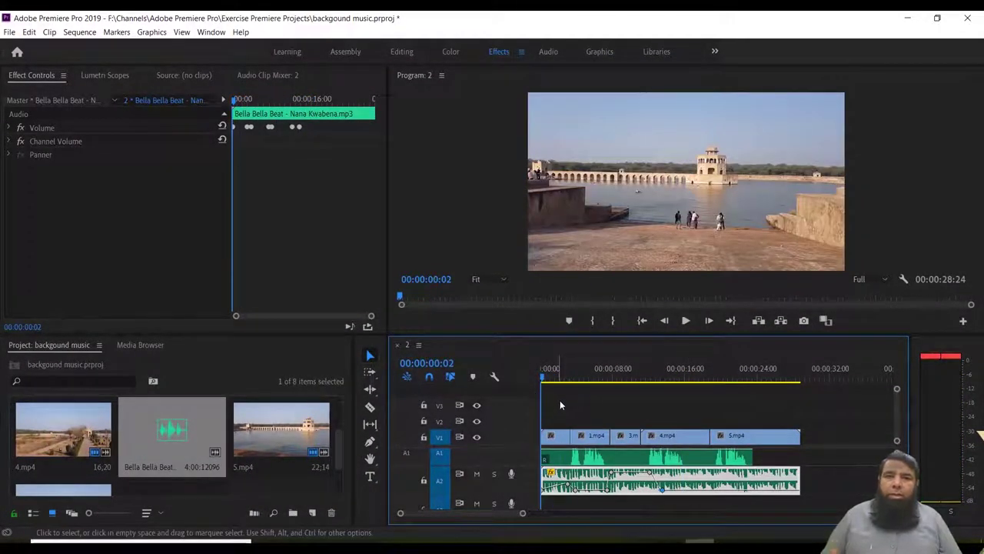
Play the whole sequence to audition the keyframed music volume, then refocus the timeline
click(686, 321)
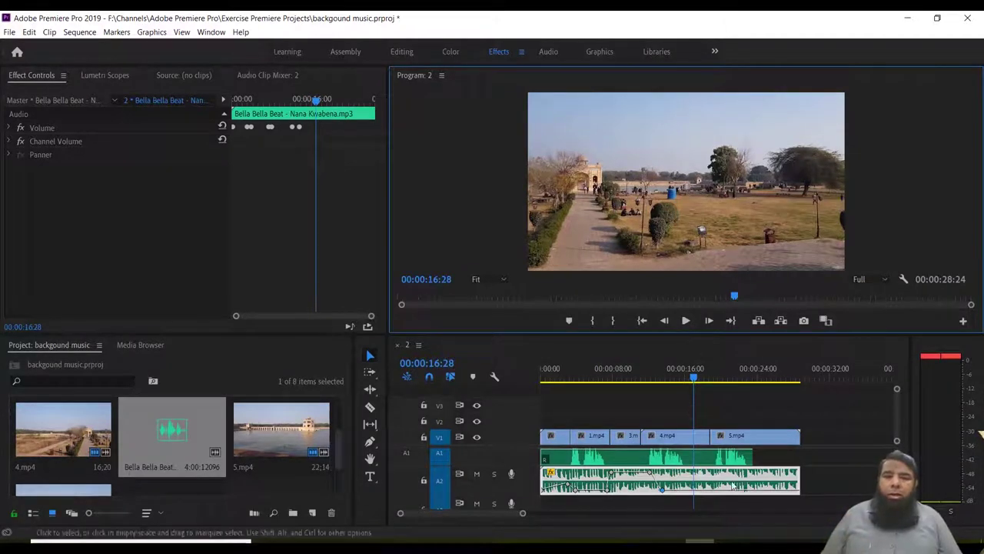
mouse_move(729, 542)
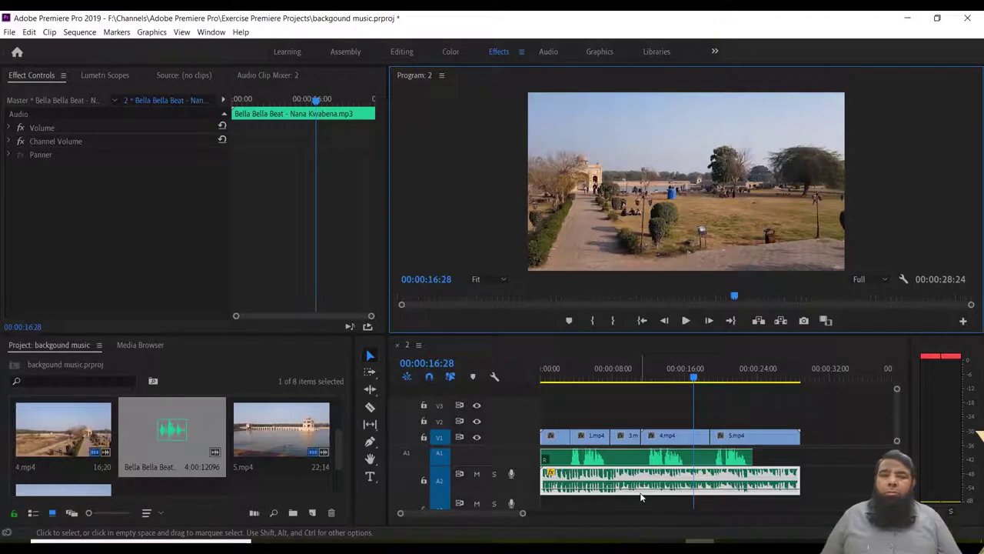
click(645, 509)
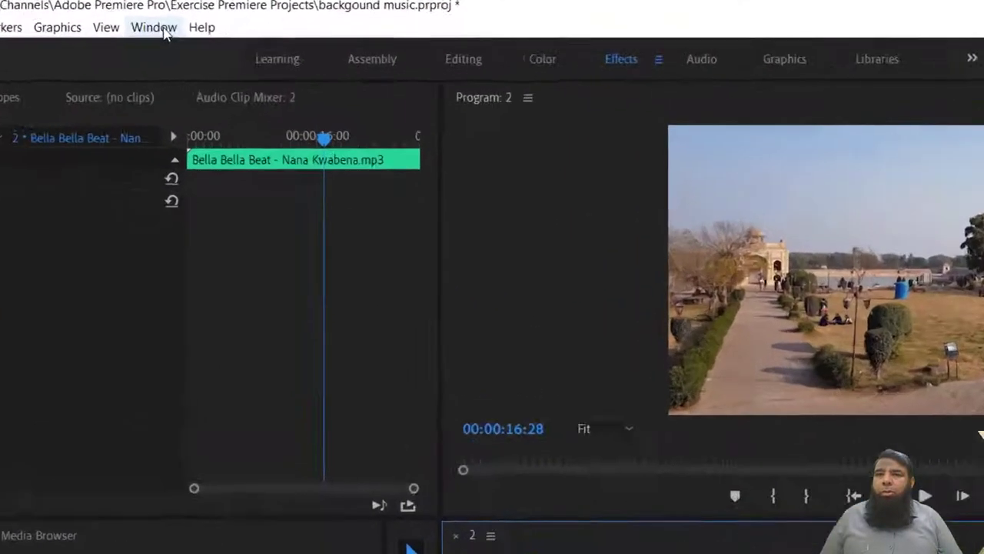
Show Essential Sound from the Window menu and mark the A1 My voice New.mp3 clip as Dialogue
click(215, 31)
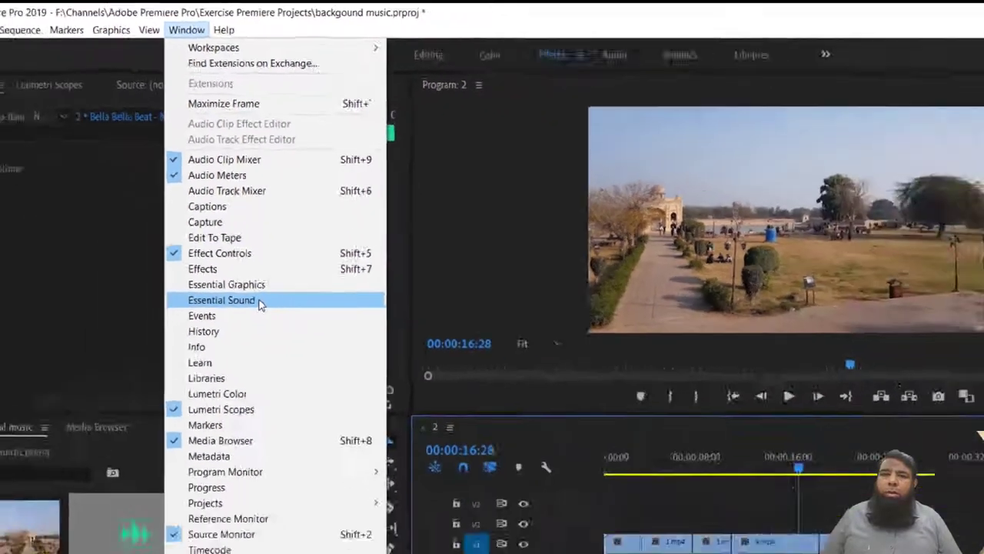
click(233, 450)
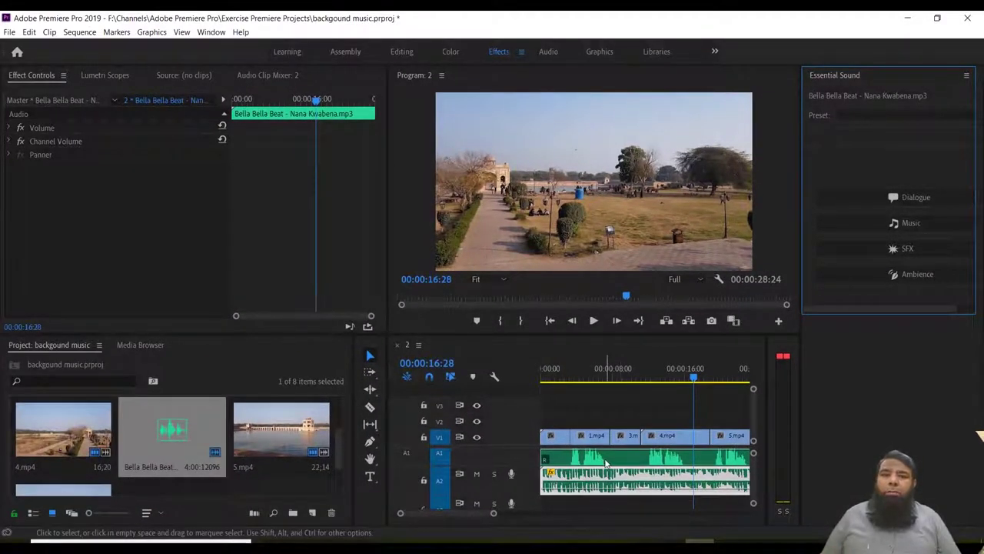
click(606, 462)
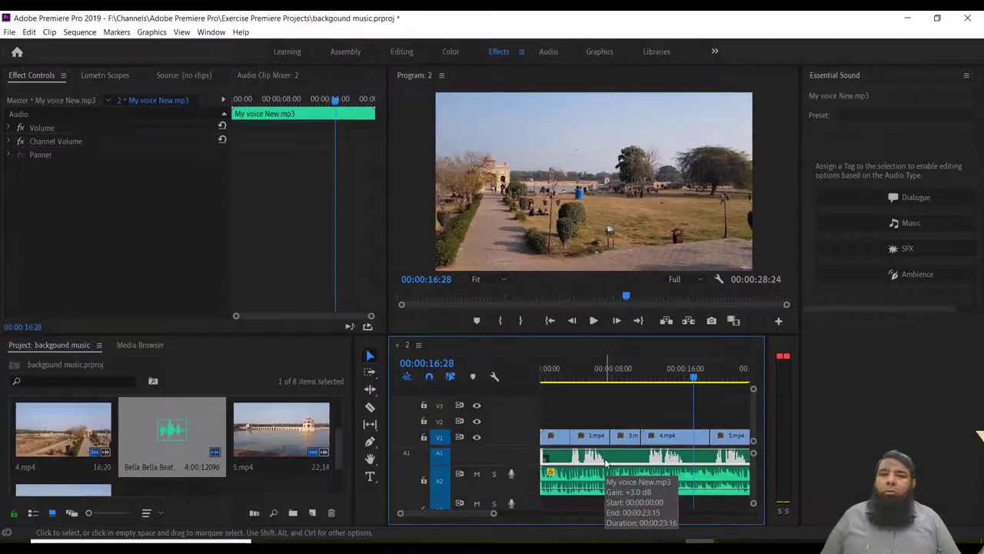
click(917, 200)
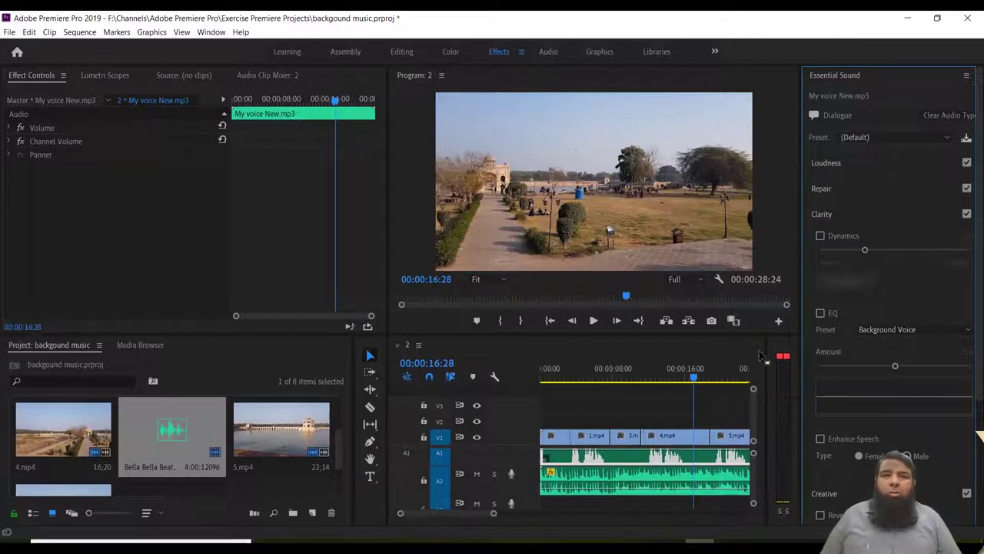
Tag Bella Bella Beat as Music, enable ducking against Dialogue, and generate the ducking keyframes
click(646, 483)
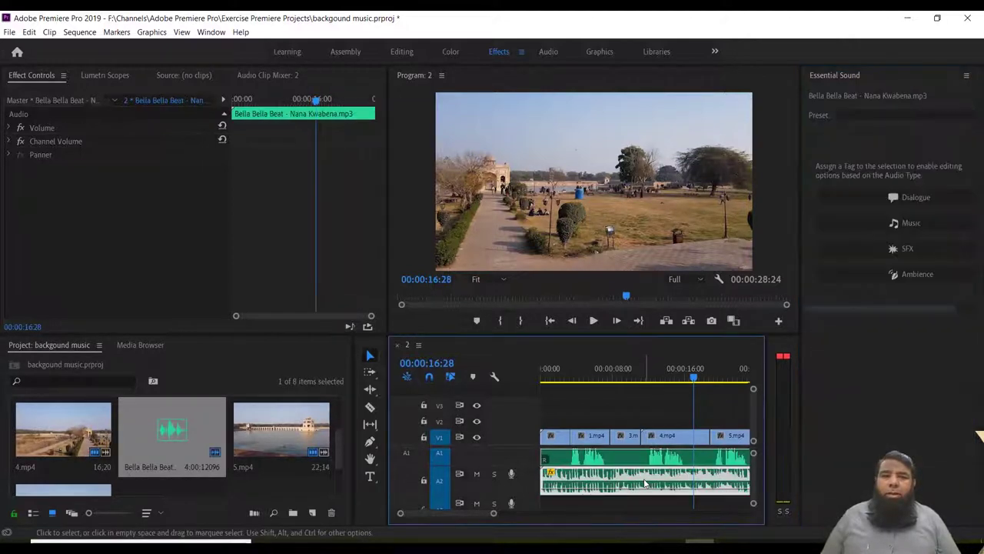
click(902, 224)
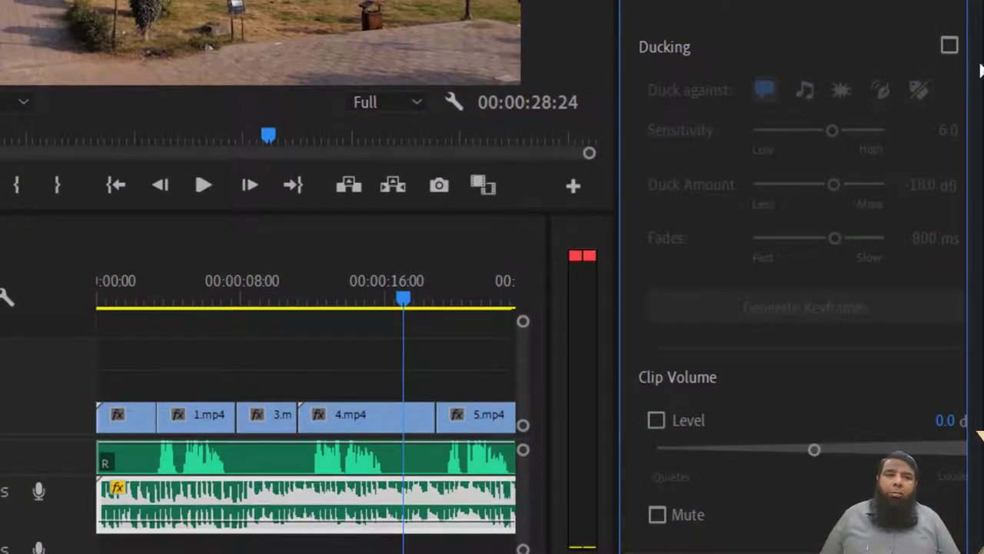
click(950, 47)
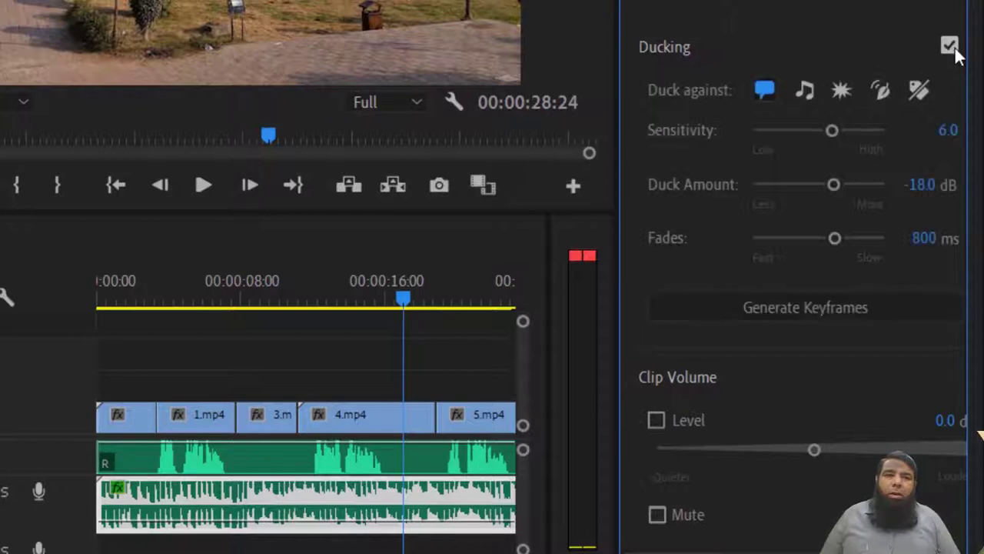
click(765, 90)
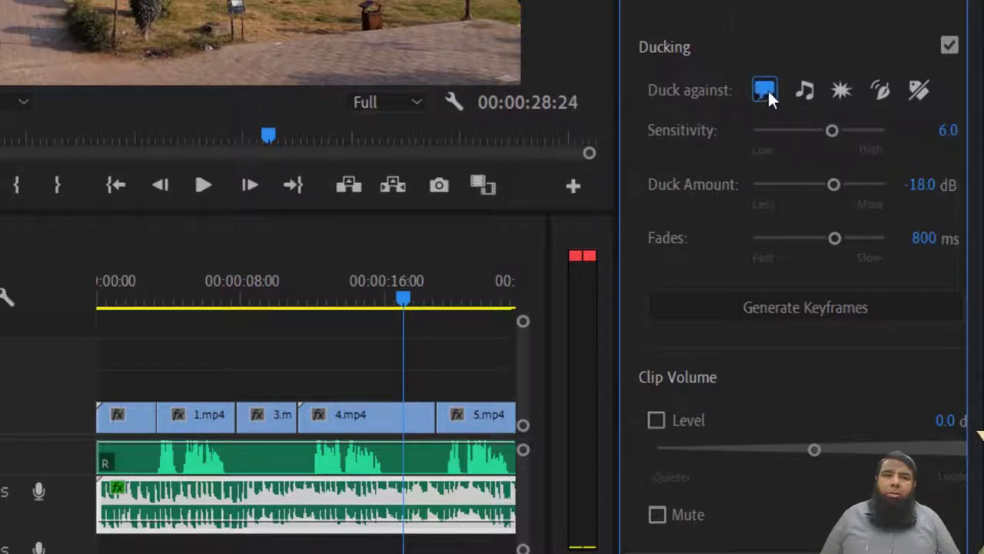
click(782, 308)
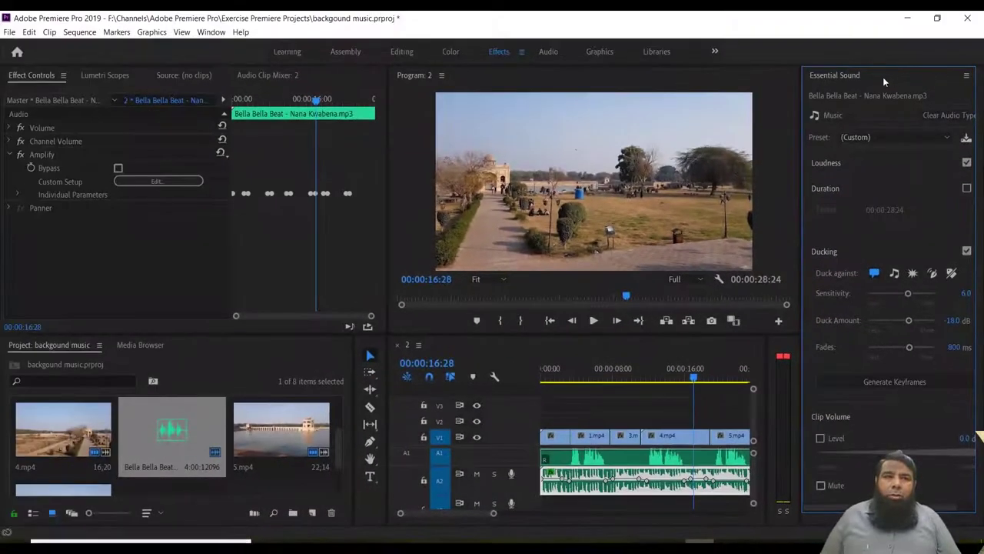
Close the Essential Sound panel from its panel menu
click(966, 75)
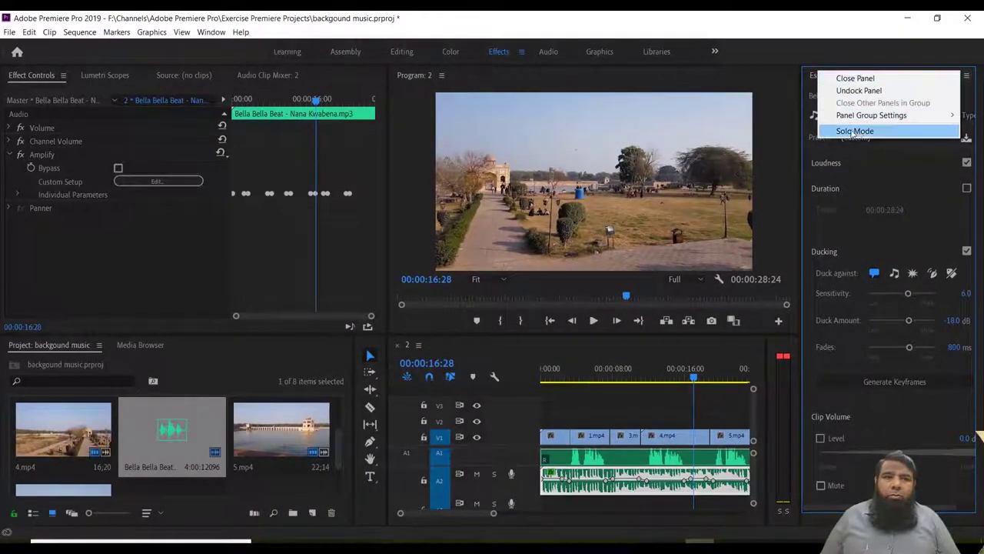
click(854, 78)
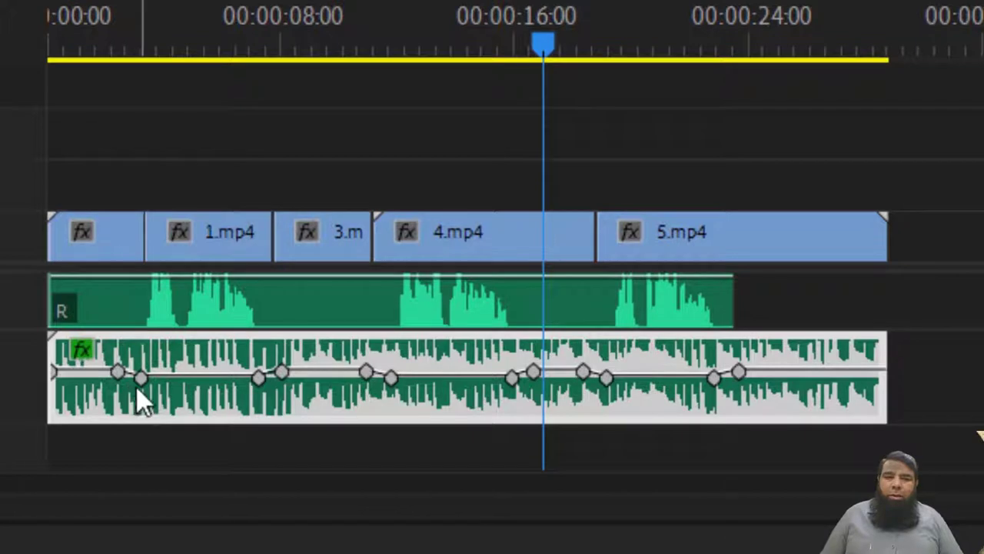
Drag the six music volume keyframes, including 12:06, 15:22 and 23:04, down to -96 dB
drag(137, 380, 141, 402)
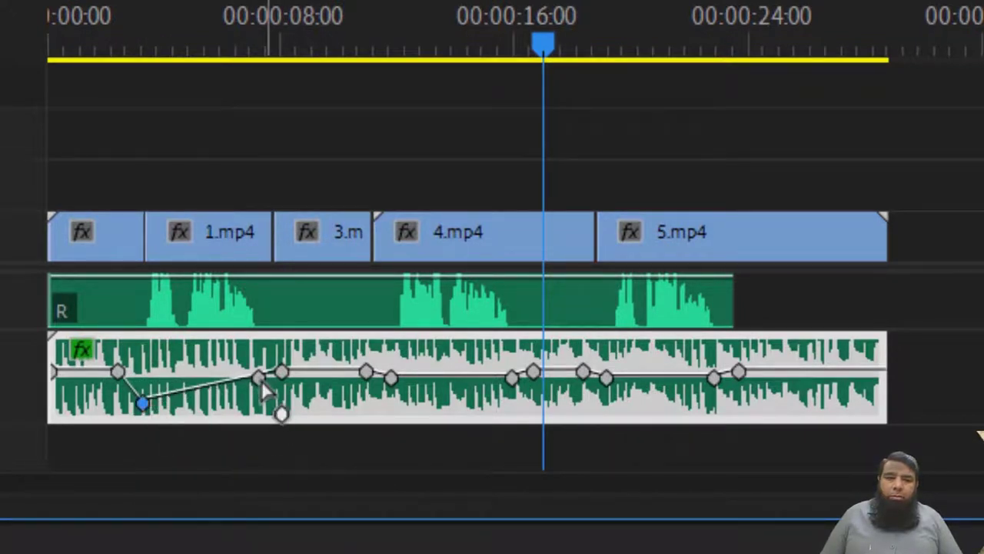
drag(258, 377, 268, 403)
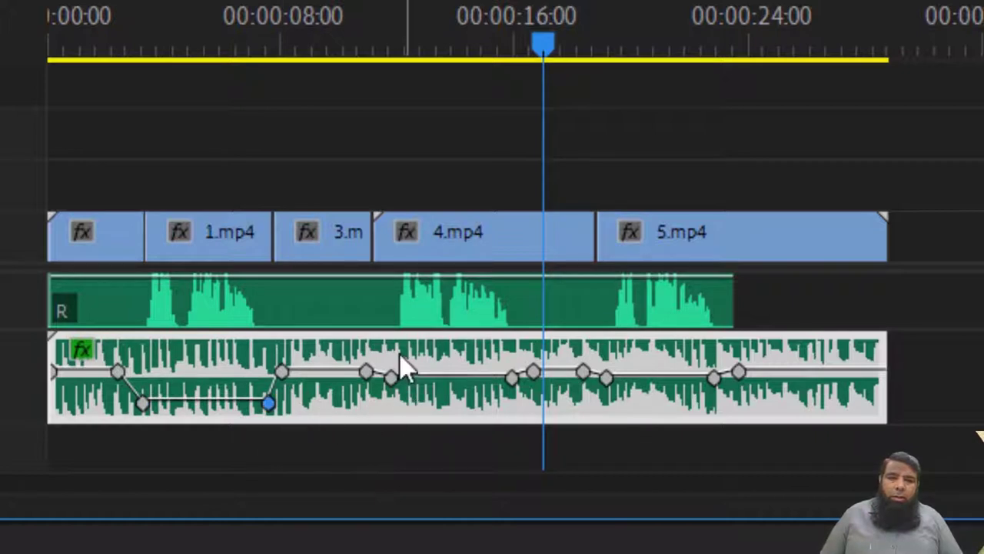
drag(391, 378, 406, 408)
drag(511, 377, 520, 423)
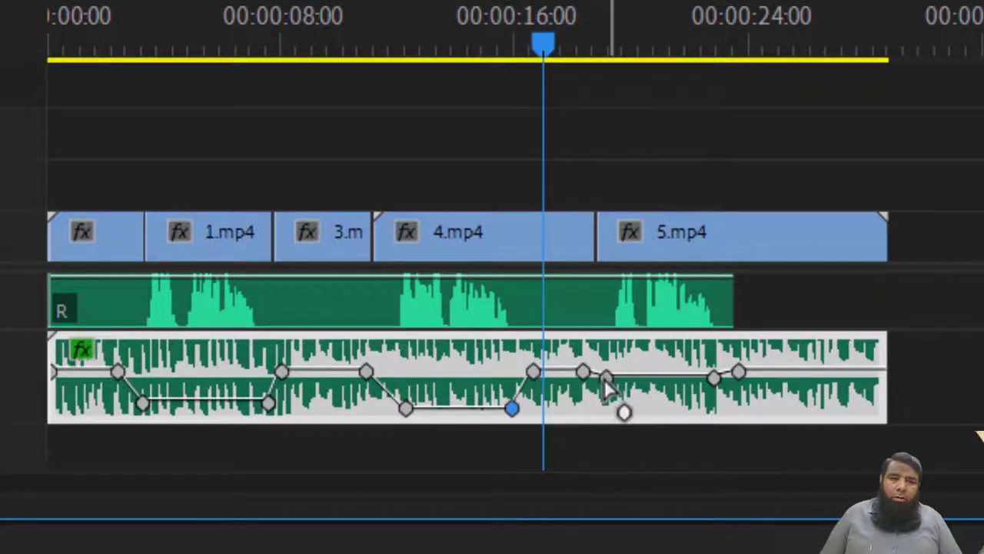
drag(607, 379, 616, 408)
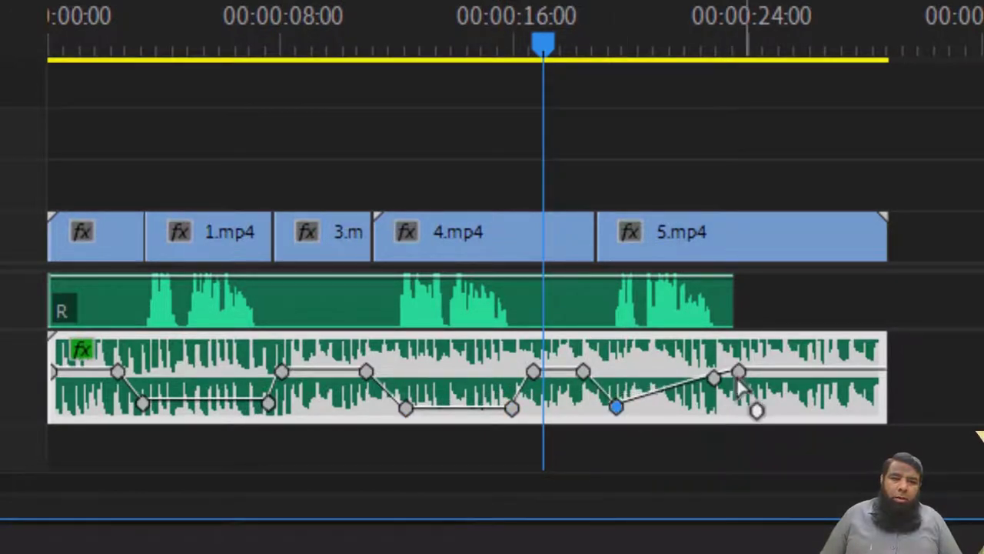
drag(714, 379, 724, 408)
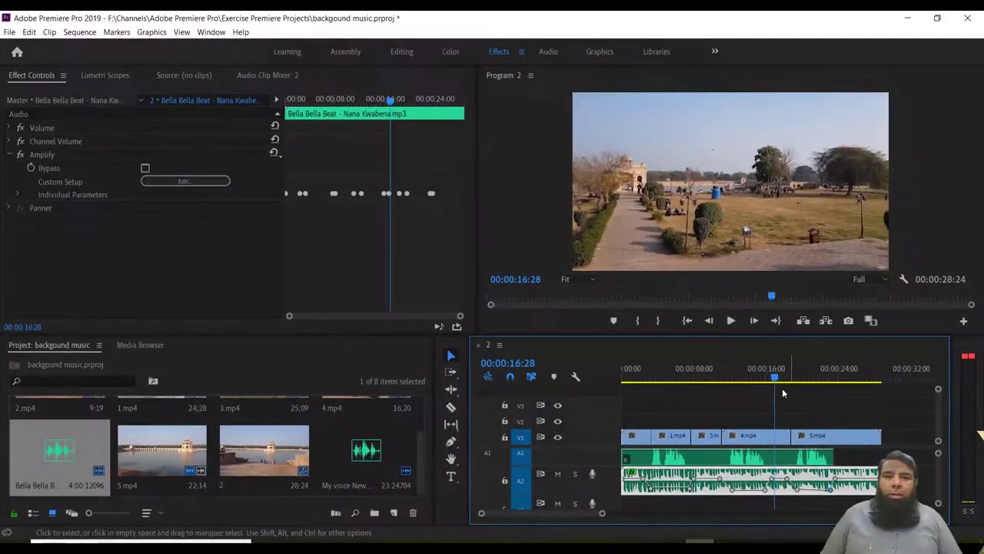
Play the sequence from the start to hear the music drop-outs, then stop
key(Home)
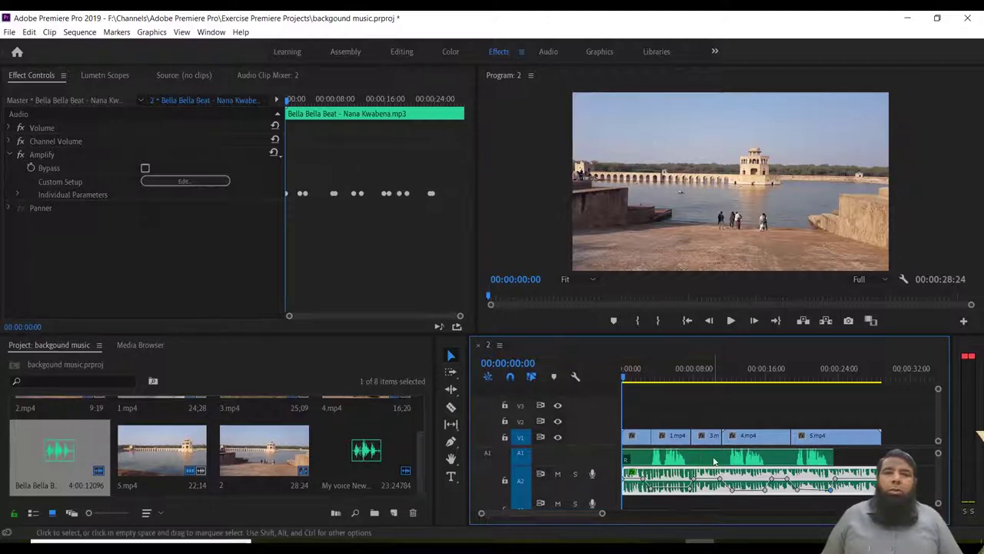
click(731, 321)
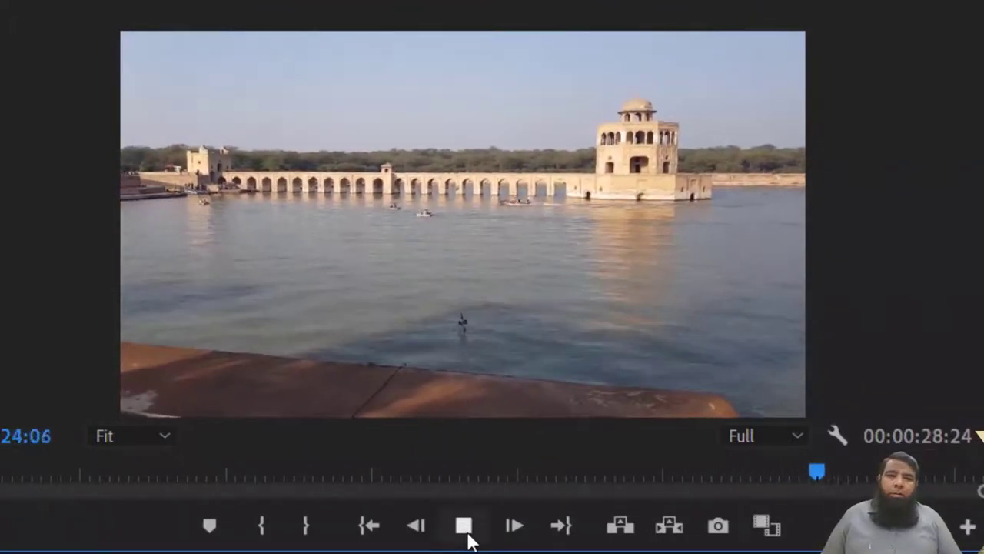
click(466, 530)
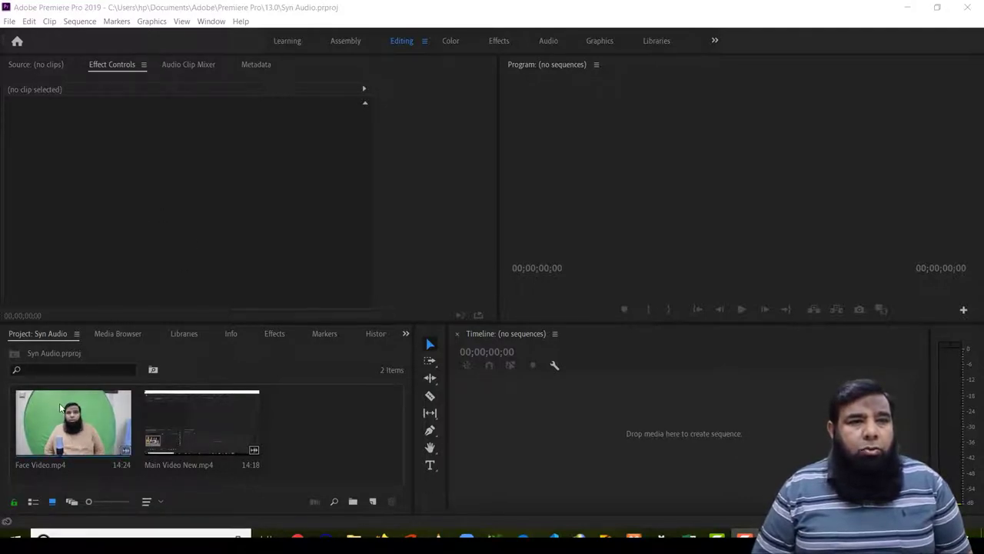
Preview the Face Video and Main Video New clips in the Source monitor
double_click(71, 410)
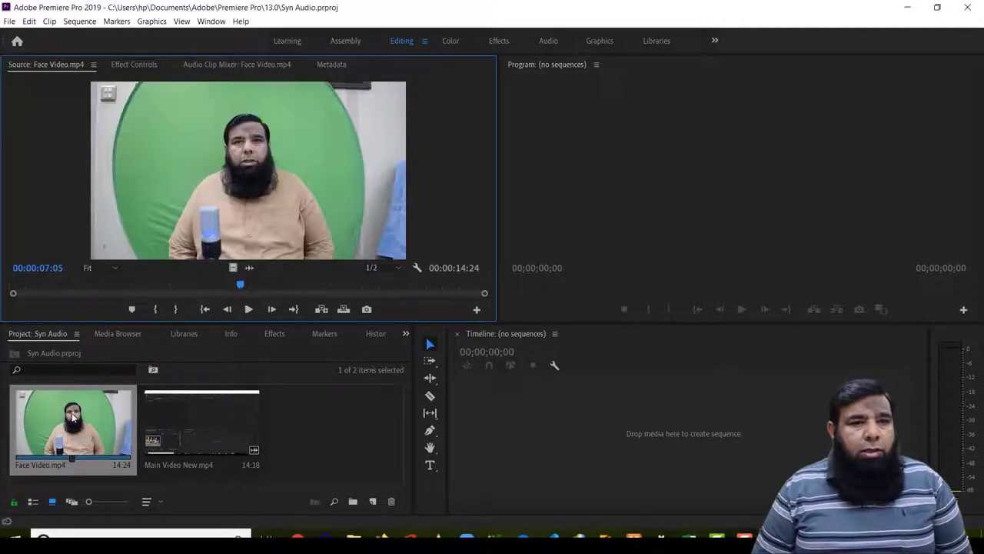
click(248, 309)
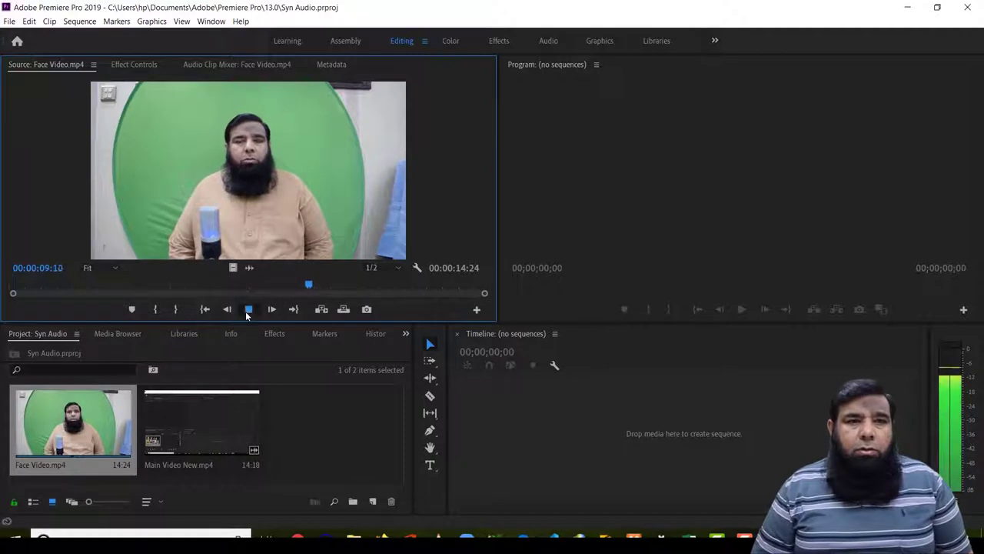
click(246, 311)
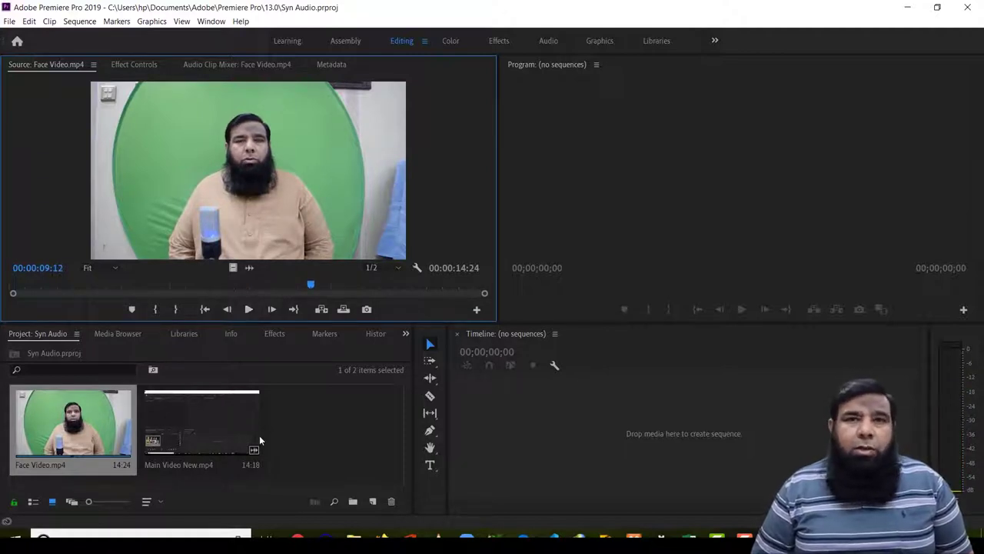
double_click(201, 418)
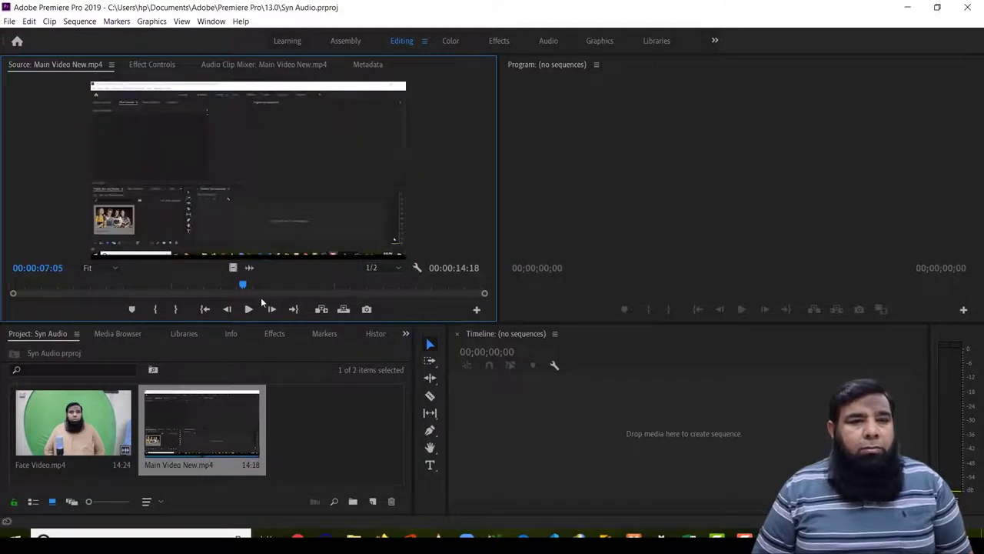
click(248, 309)
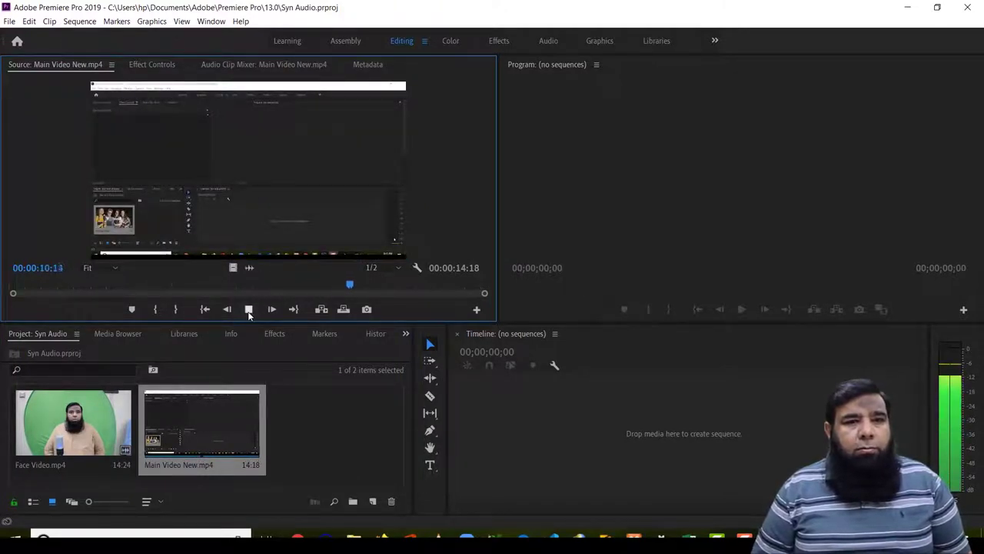
click(249, 309)
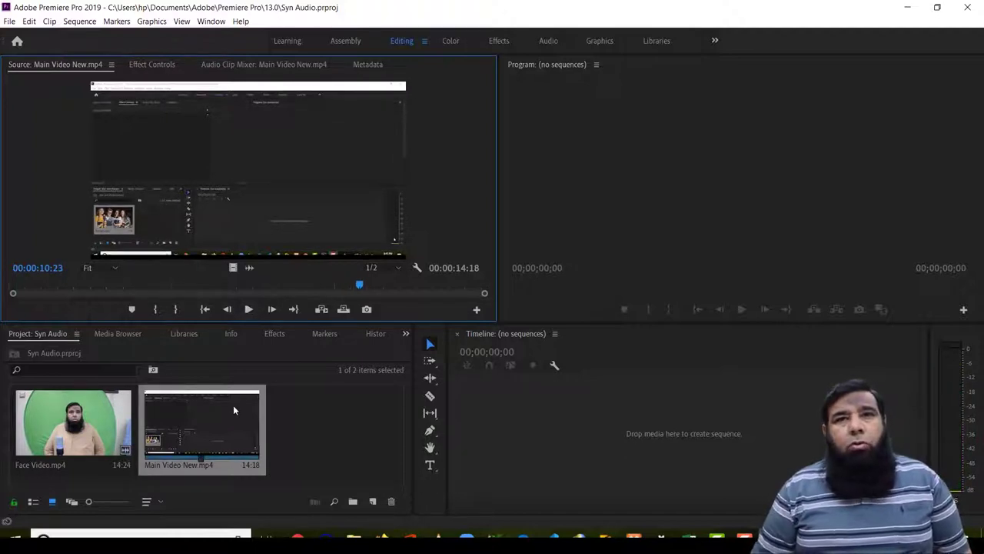
Create a Main Video New sequence from the Main Video New.mp4 clip
click(179, 432)
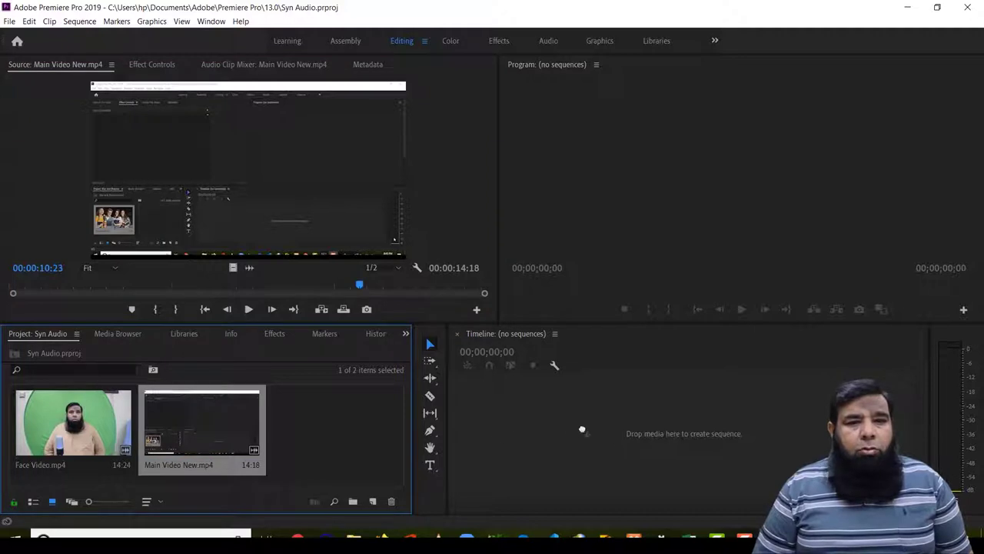
drag(652, 433, 652, 433)
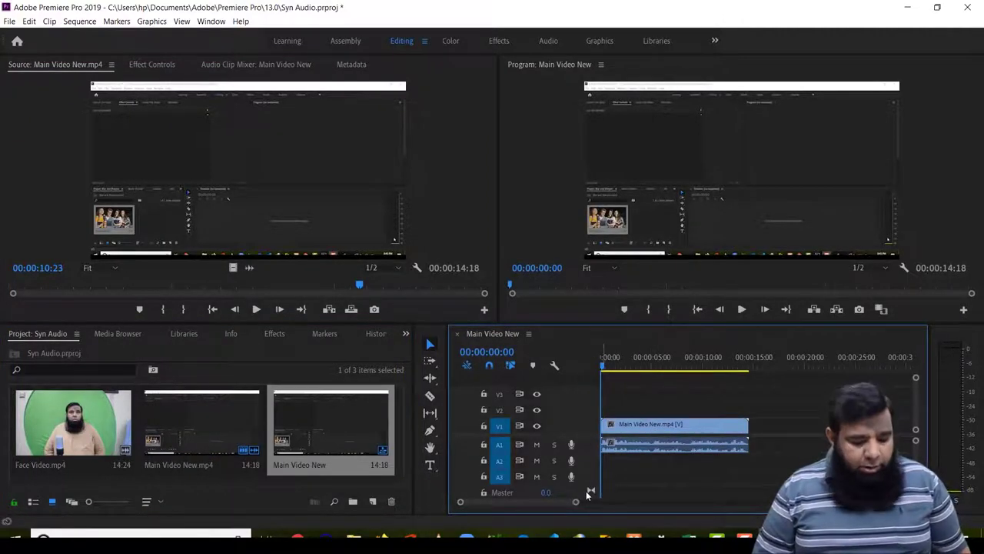
drag(587, 492, 586, 495)
alt+scroll(622, 466, up, 2)
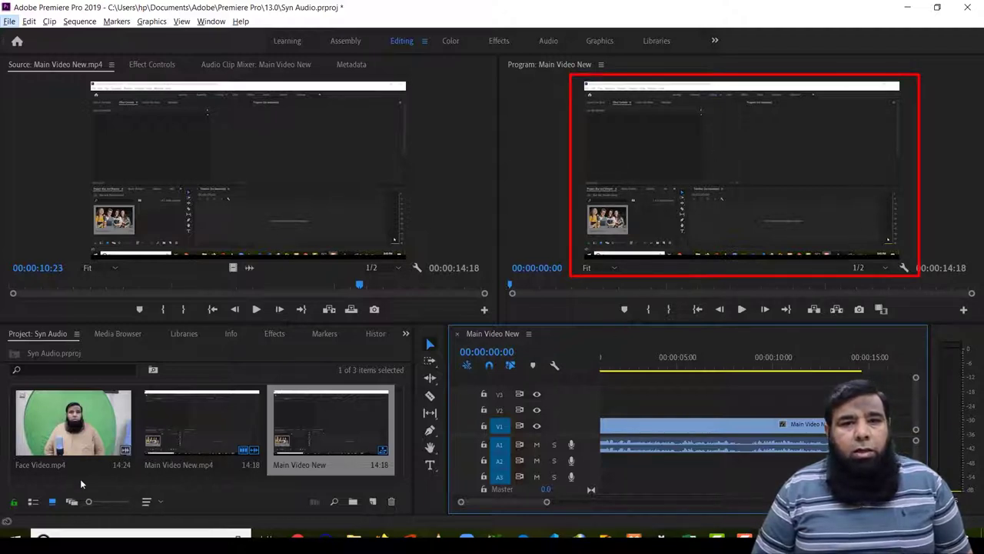
Place Face Video.mp4 on V2 at 00:00:00:00 and play to check it
drag(81, 435, 615, 410)
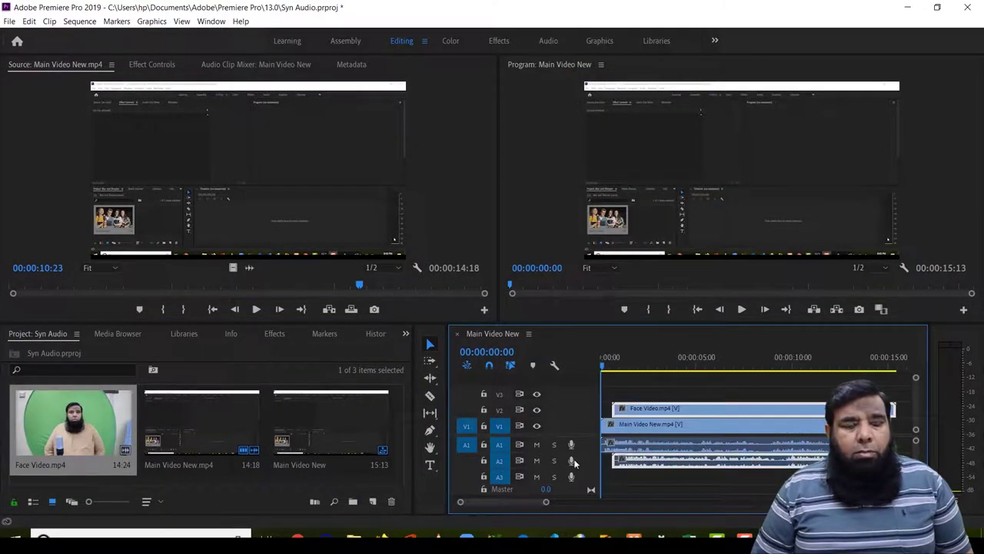
drag(654, 412, 642, 411)
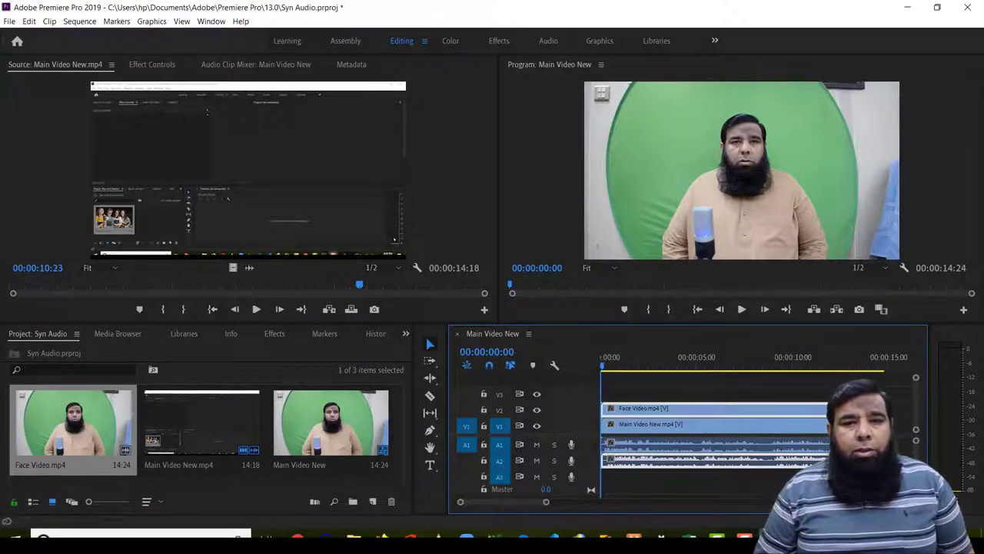
click(742, 310)
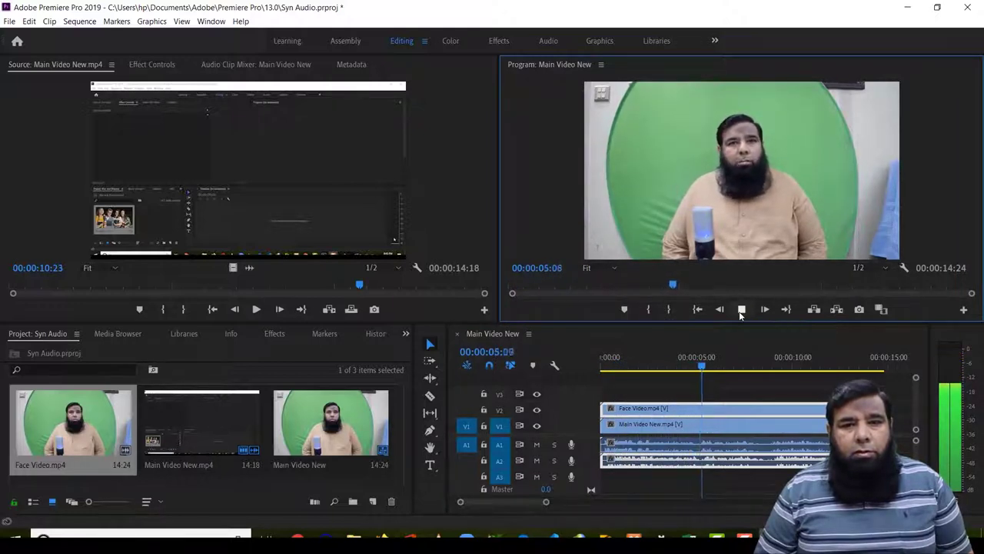
click(741, 311)
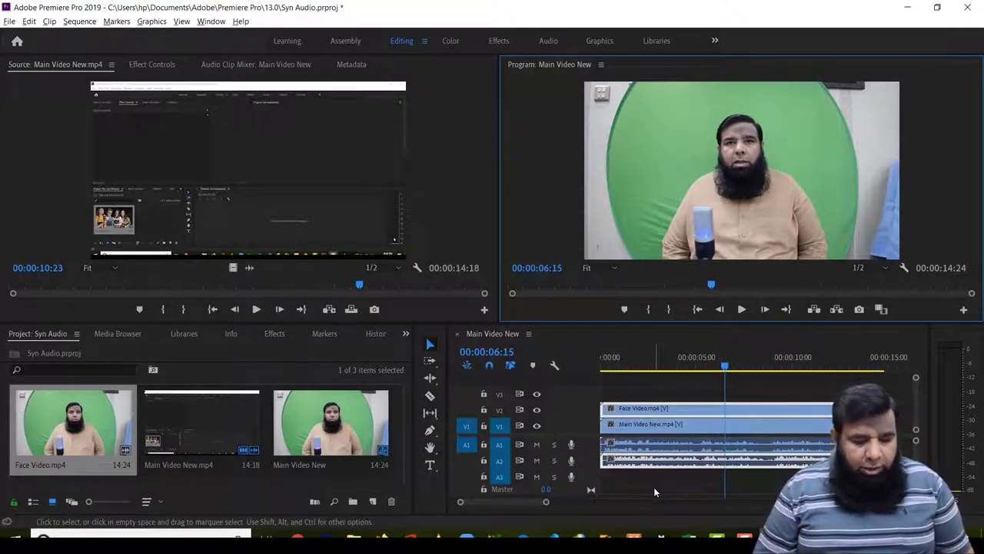
Select both the Face Video and Main Video New clips in the Timeline
scroll(273, 431, up, 5)
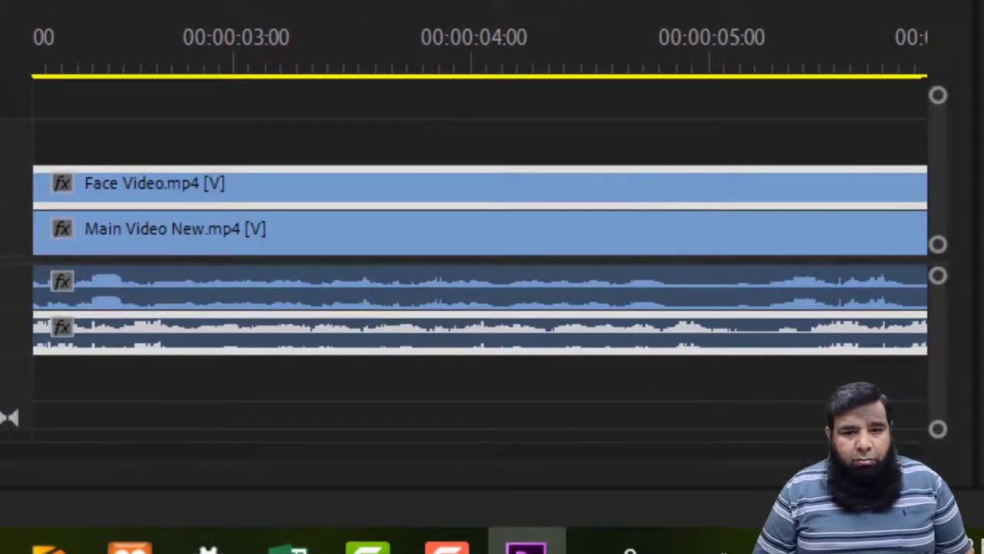
scroll(480, 262, up, 3)
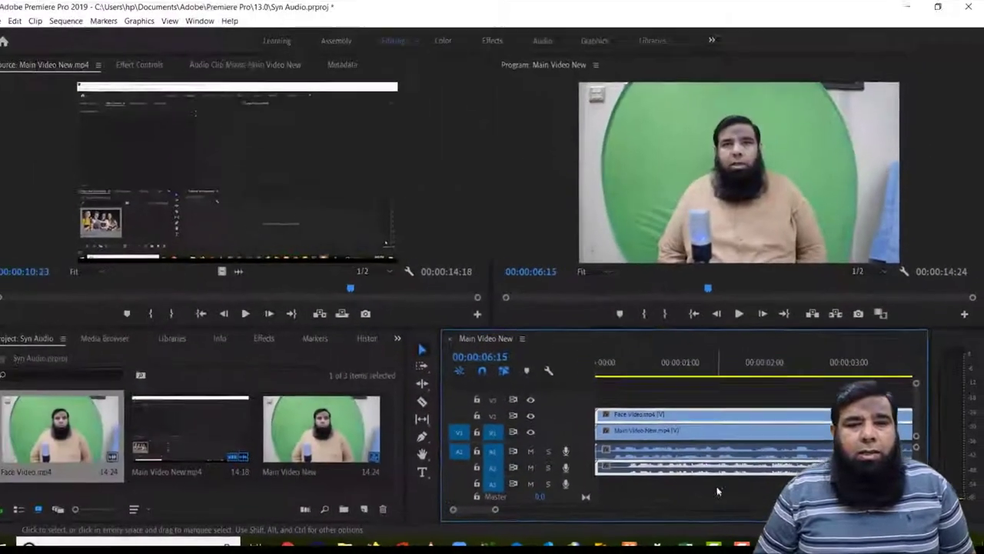
drag(795, 394, 763, 497)
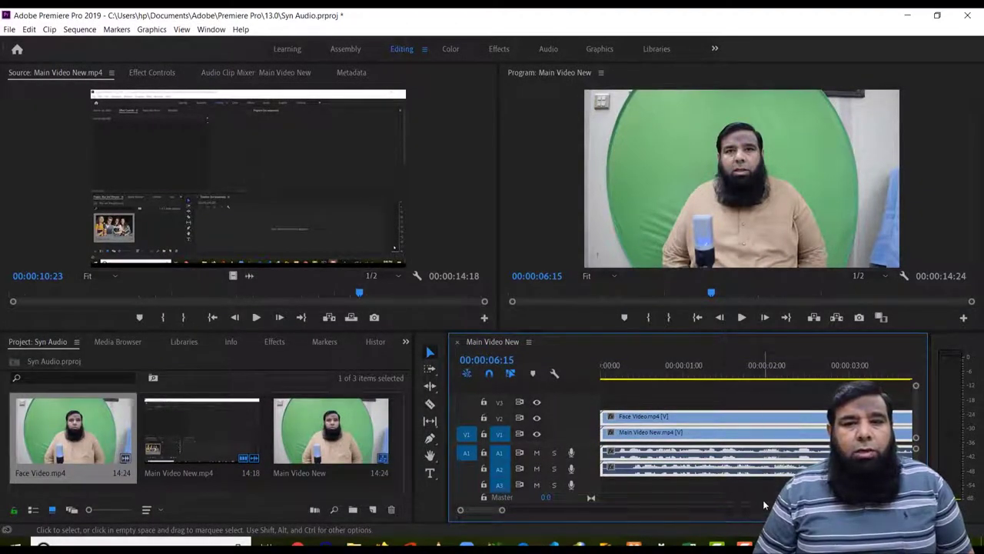
Synchronize the two selected clips by Audio using Track Channel 1
right_click(763, 437)
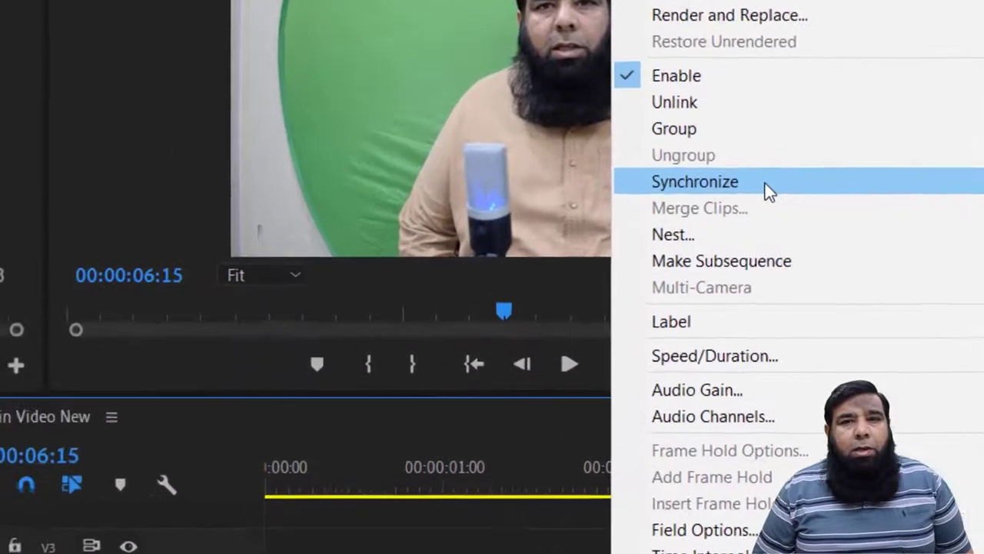
click(629, 196)
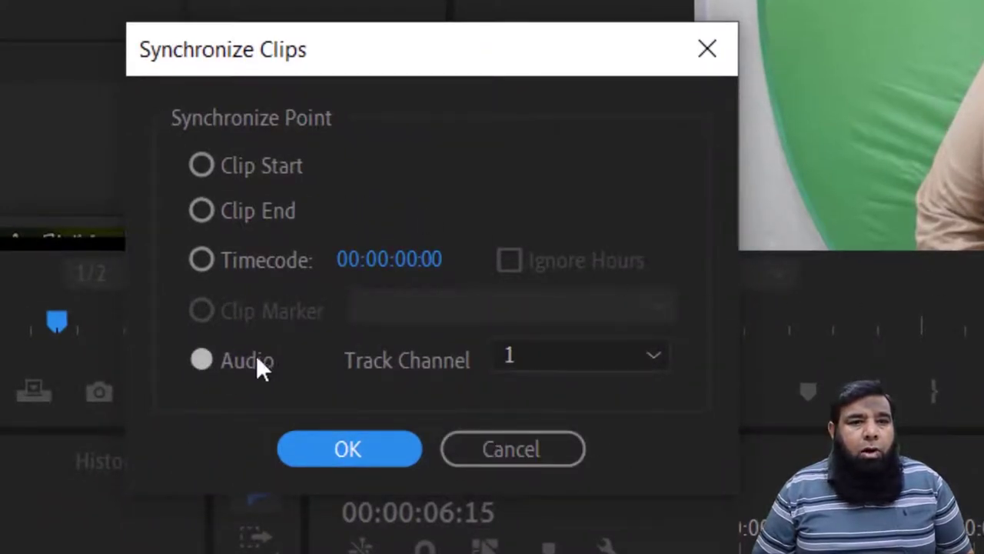
click(581, 355)
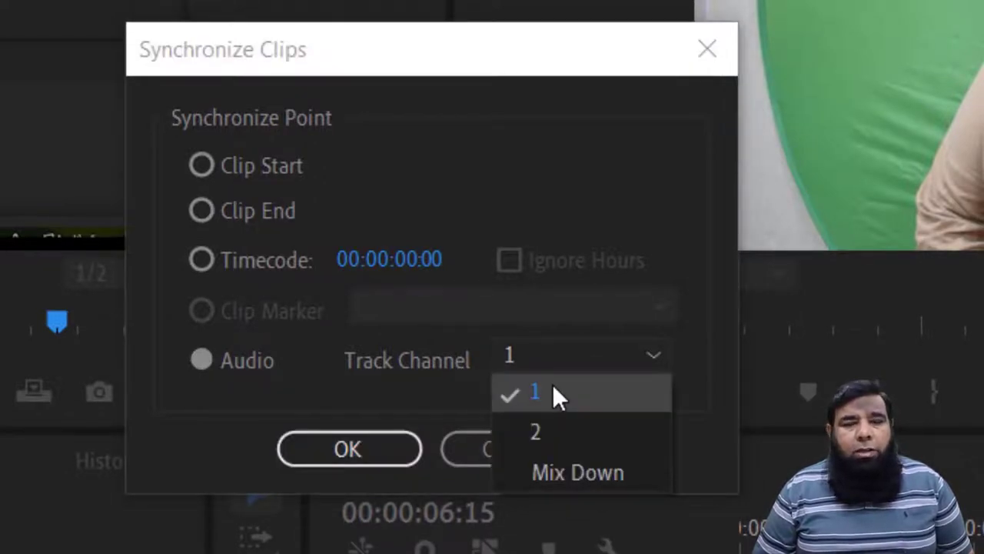
click(201, 440)
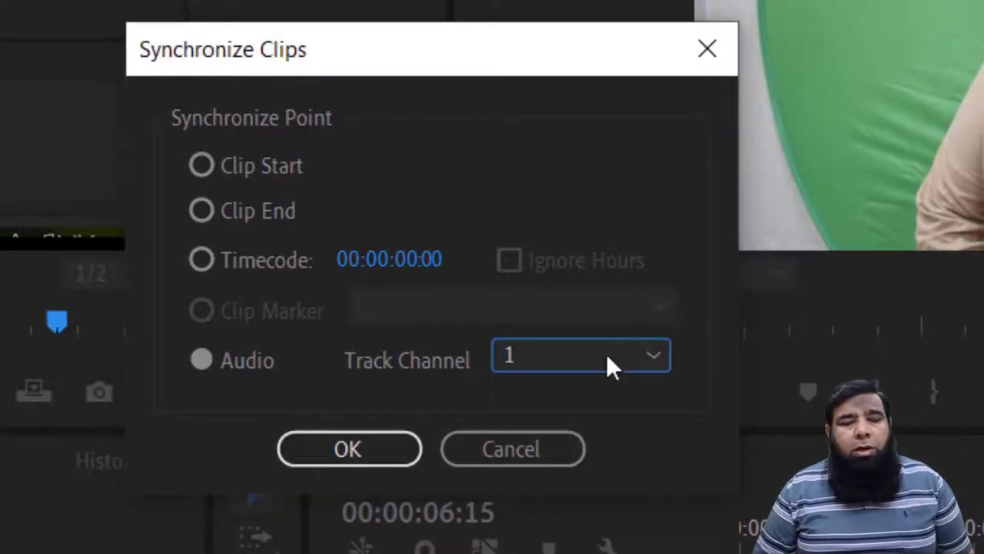
click(358, 446)
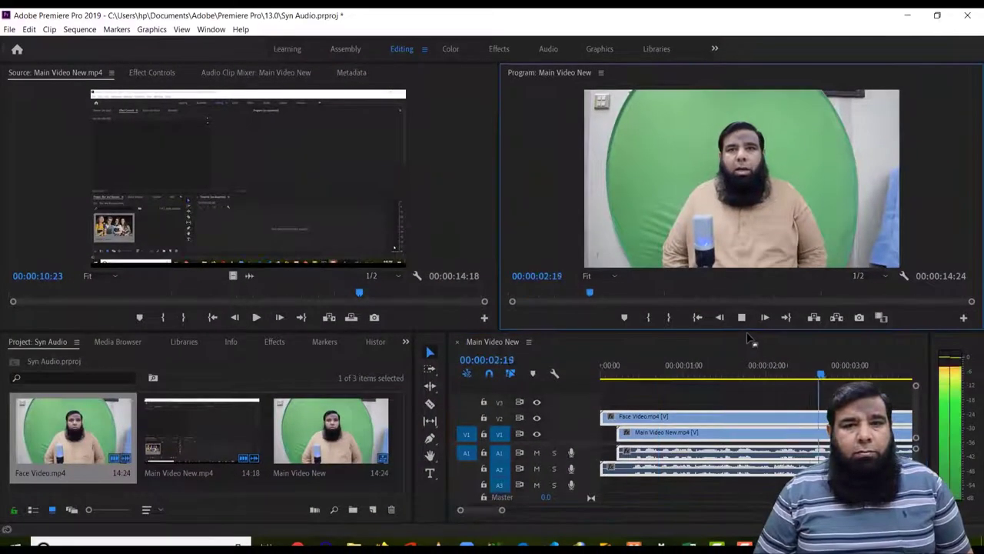
Check the synced clips, then razor-cut all four clips at the playhead
click(742, 319)
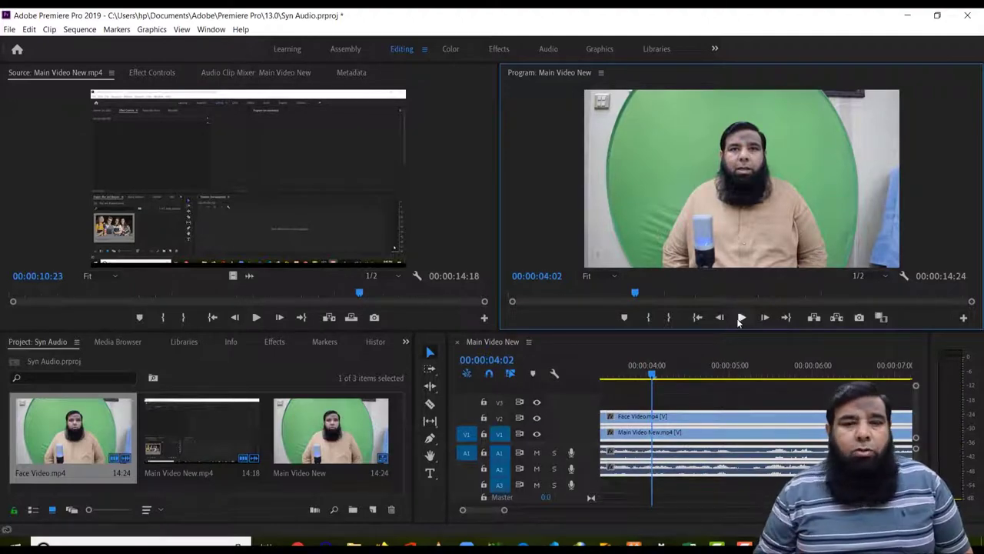
drag(500, 509, 484, 511)
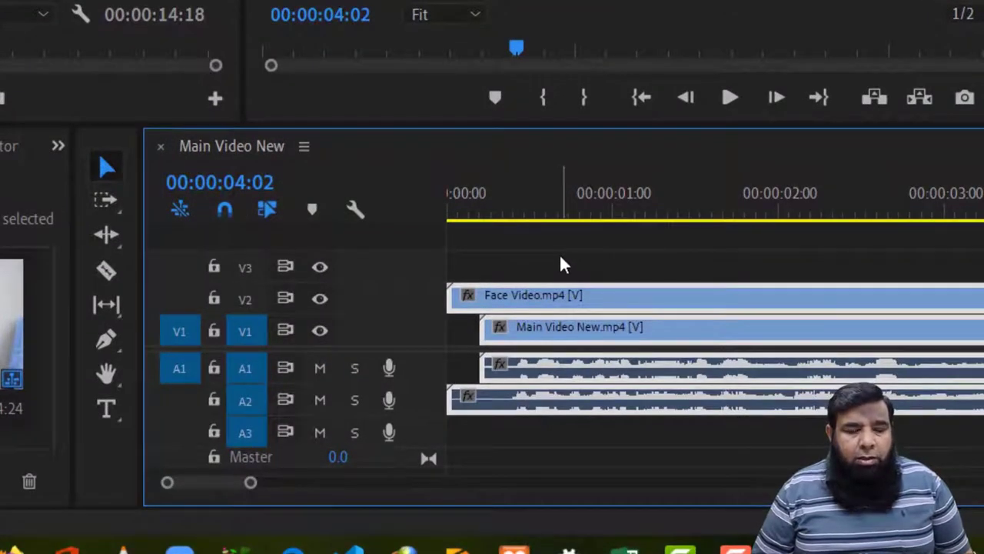
key(c)
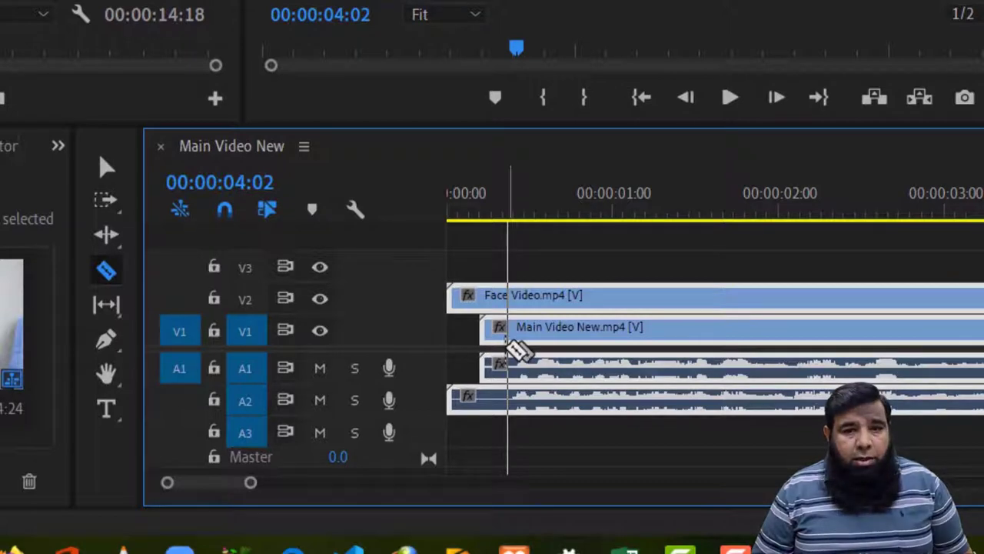
shift+click(509, 359)
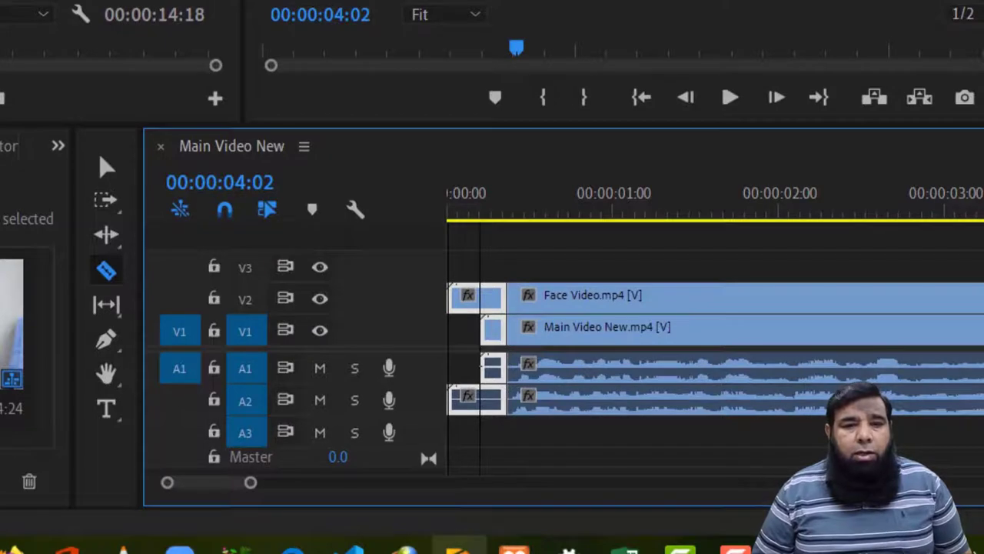
Delete the leading clip pieces and the V2 gap so both clips start at 0:00
click(106, 166)
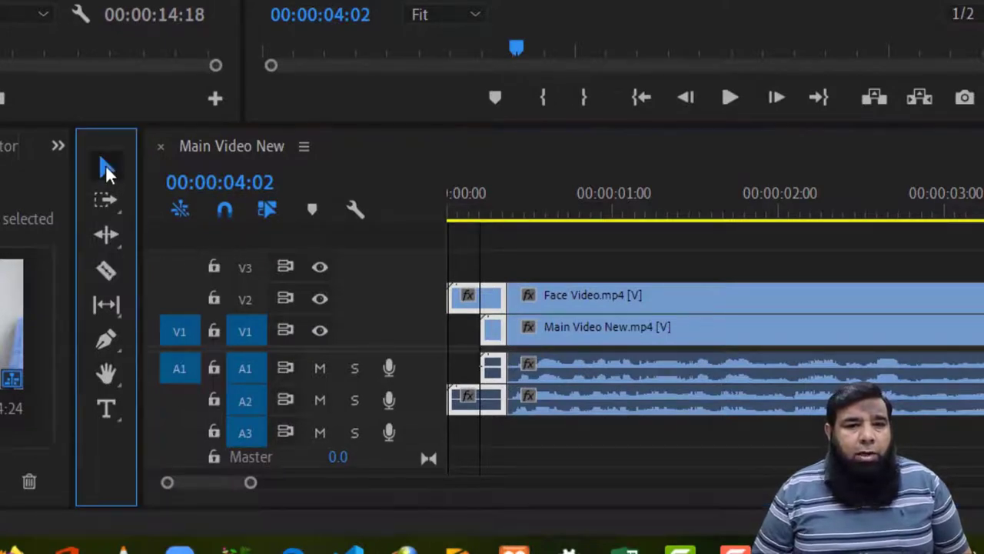
drag(460, 267, 498, 461)
key(Delete)
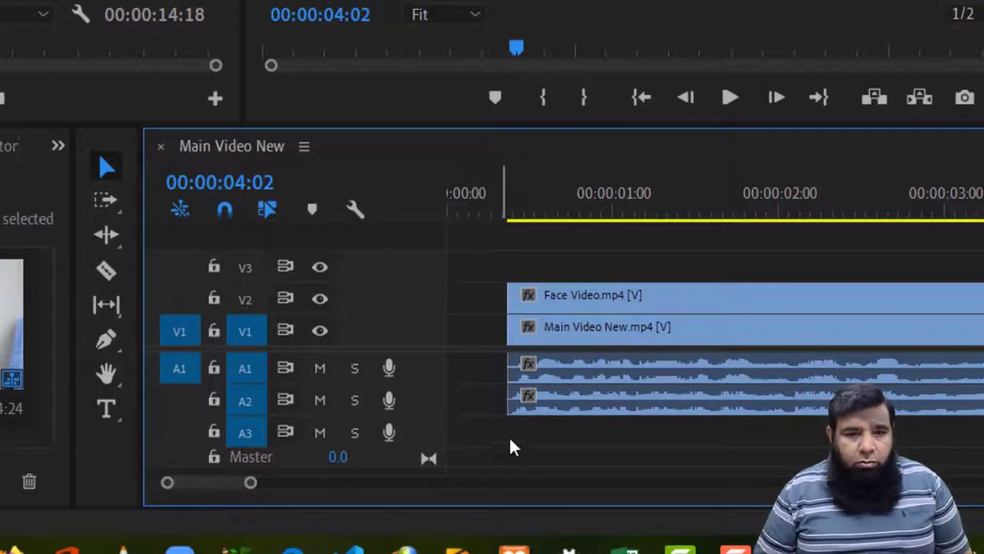
click(471, 296)
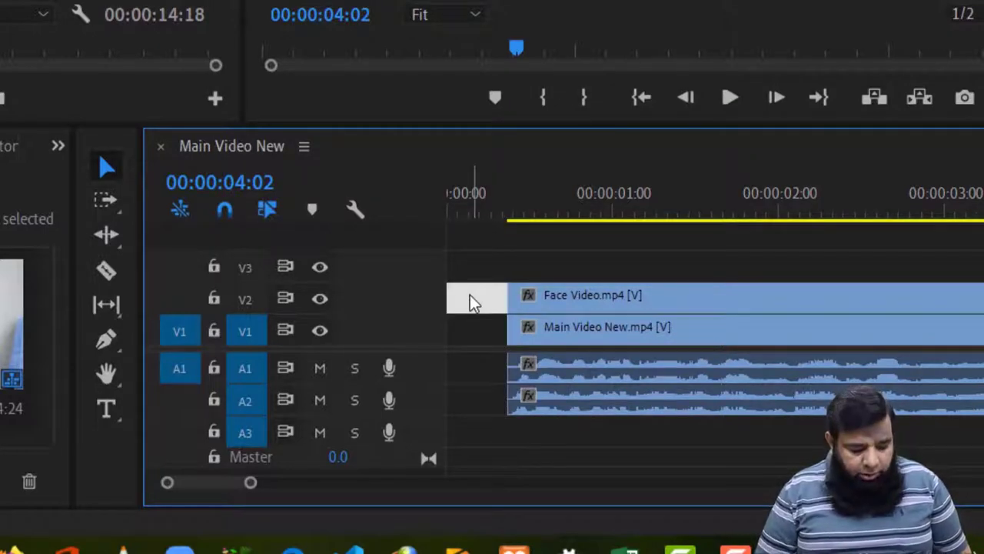
key(Delete)
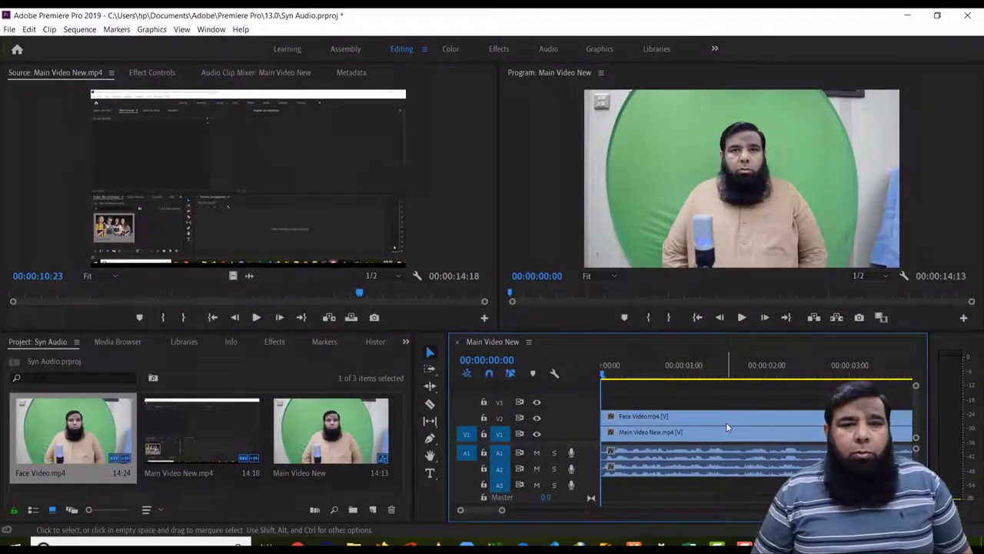
Set Face Video's Motion Scale to 30 and Position to about 1616, 895 for a lower-right inset
click(725, 422)
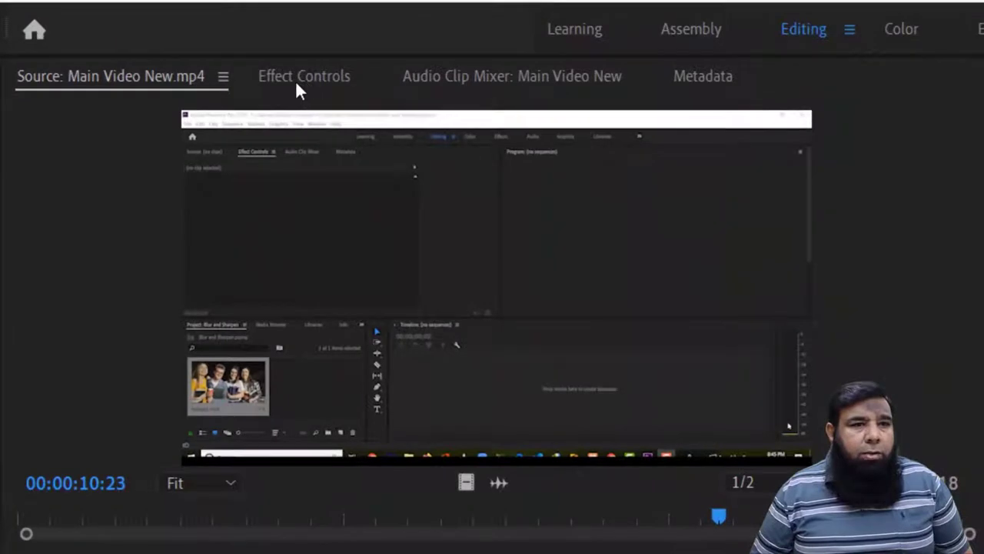
click(290, 80)
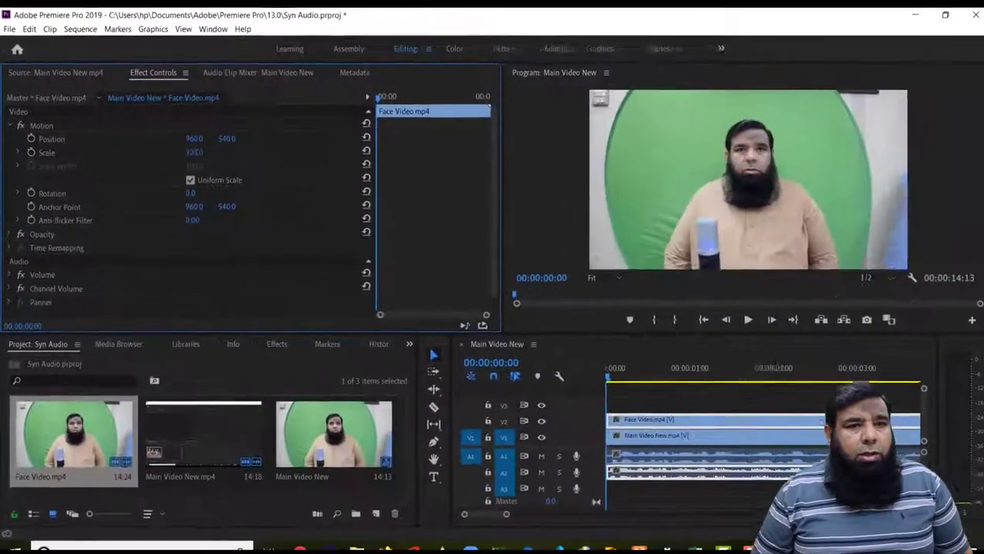
drag(384, 234, 297, 234)
drag(198, 151, 191, 152)
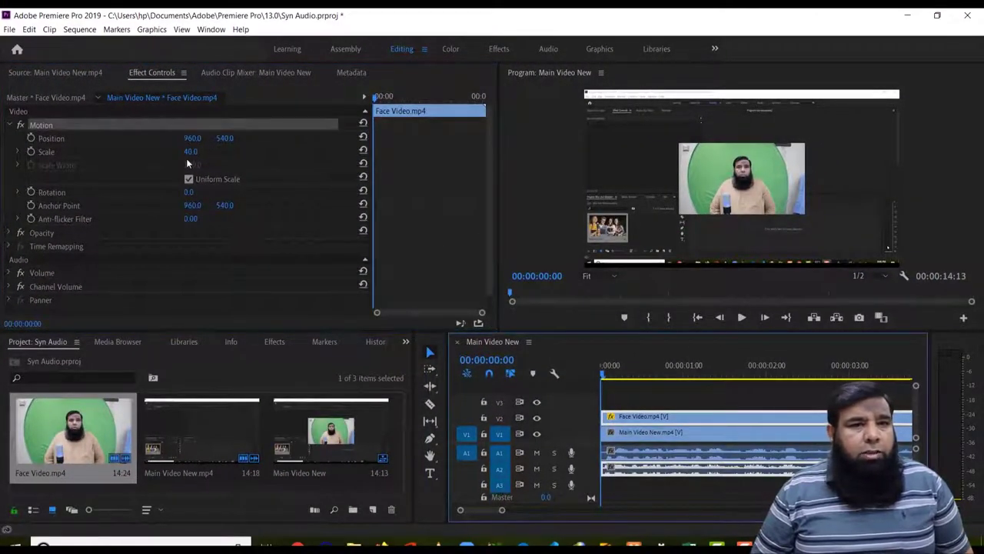
drag(190, 139, 223, 140)
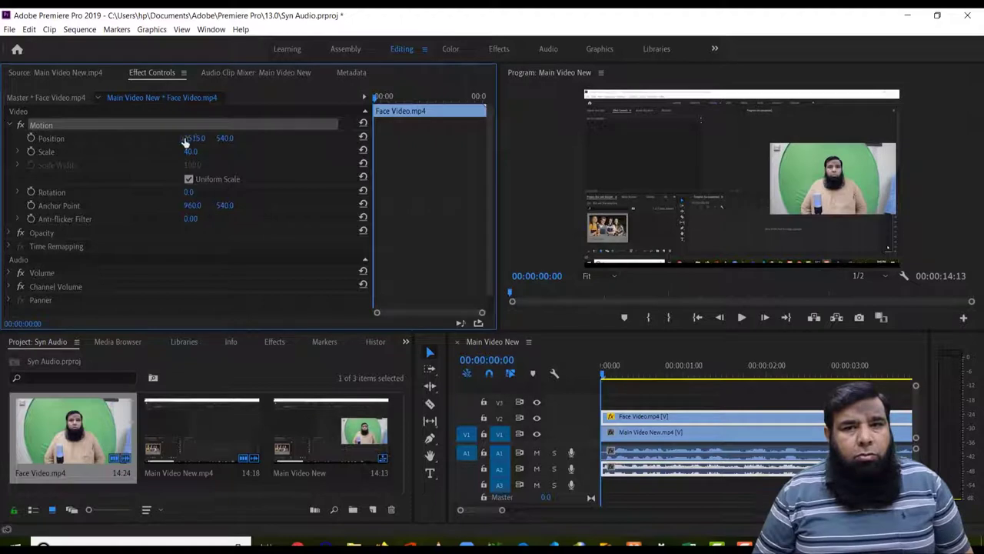
drag(228, 138, 461, 139)
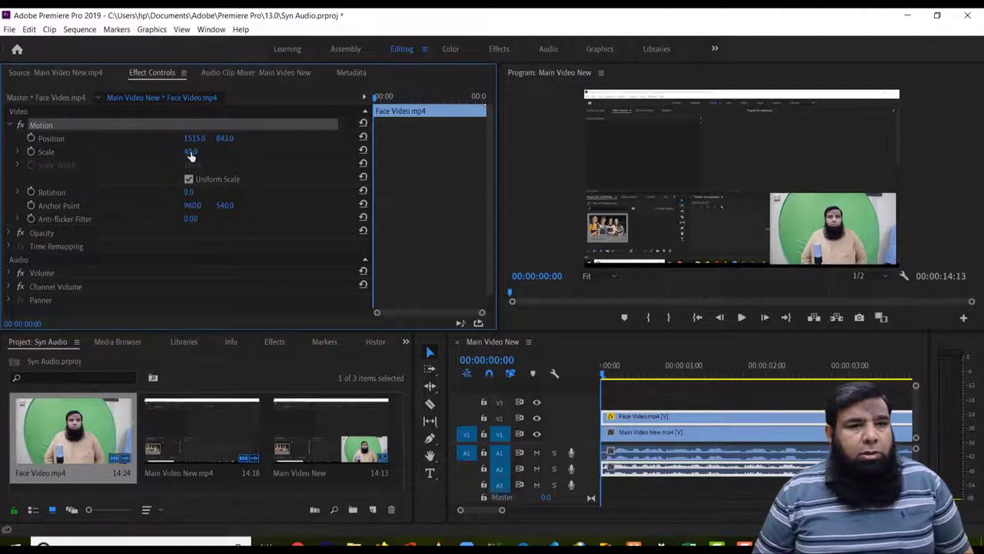
drag(190, 152, 171, 151)
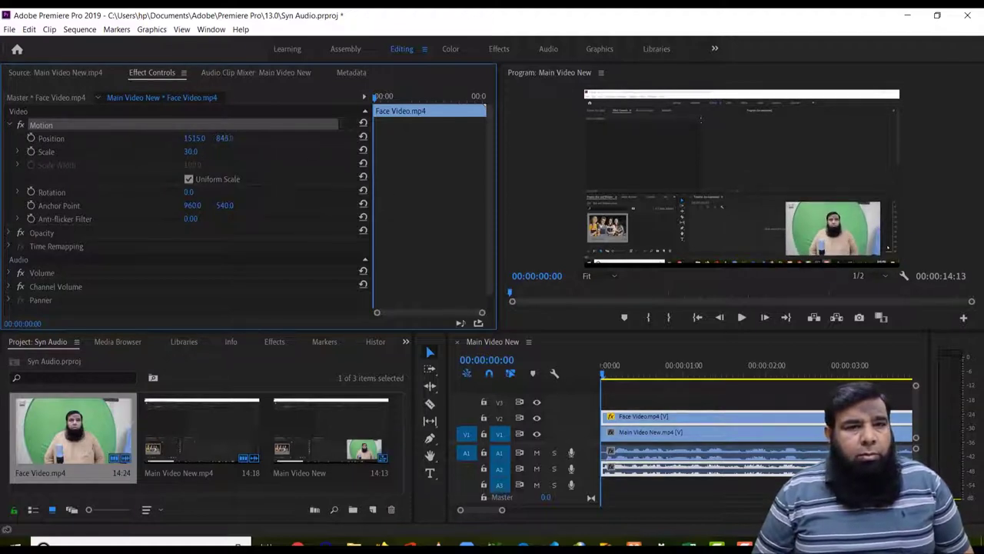
mouse_move(225, 138)
mouse_down()
mouse_move(244, 138)
mouse_move(212, 137)
mouse_move(223, 138)
mouse_up()
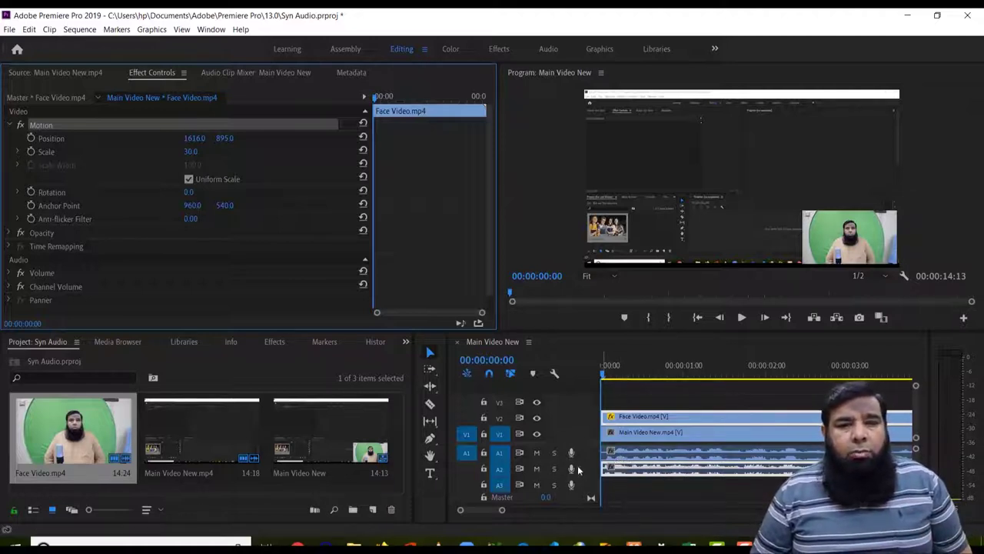
click(679, 486)
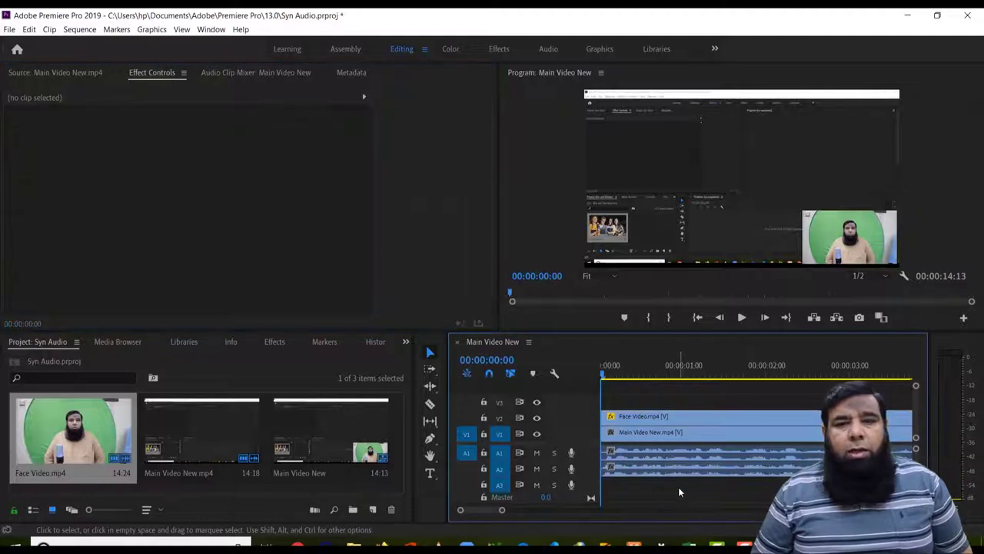
Mute track A1 and play back the picture-in-picture sequence
click(536, 452)
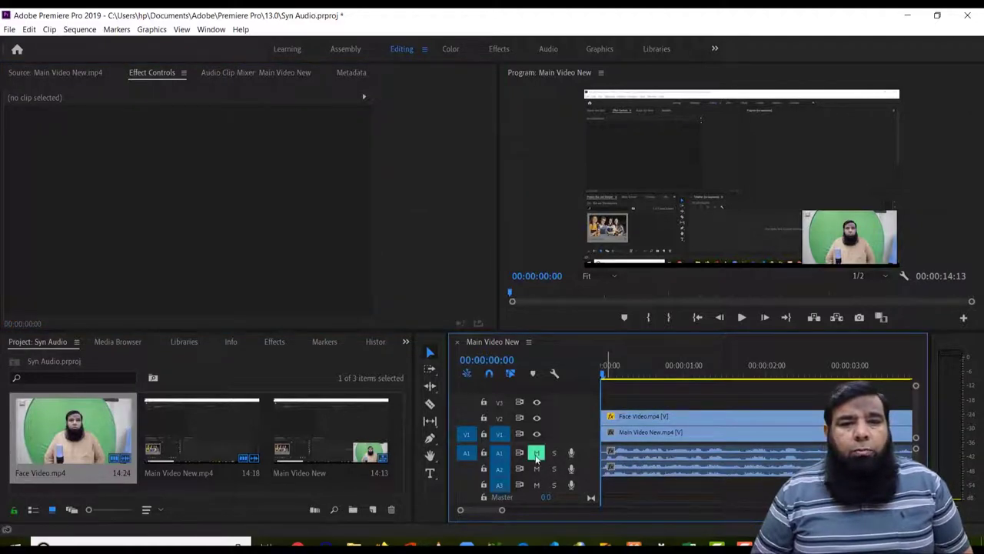
key(space)
key(space)
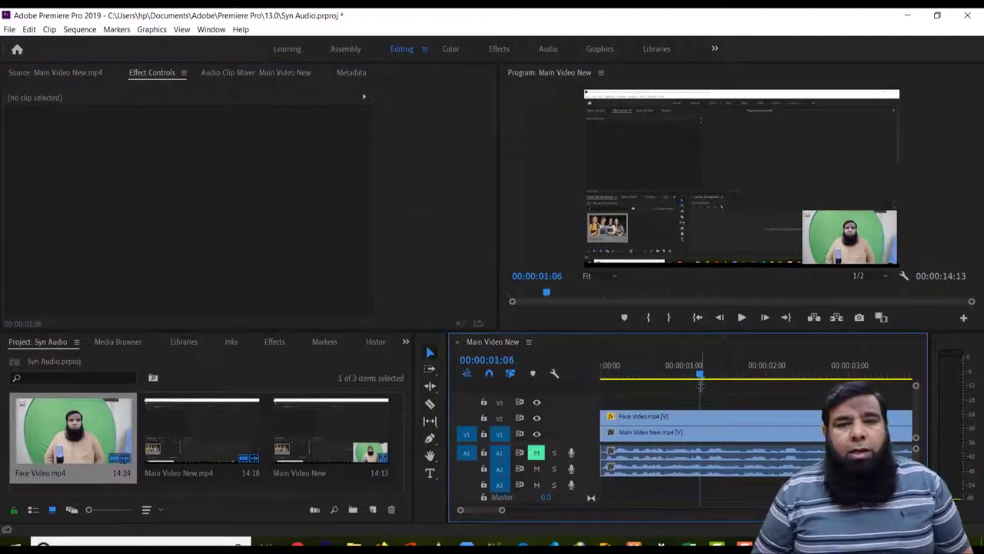
click(742, 318)
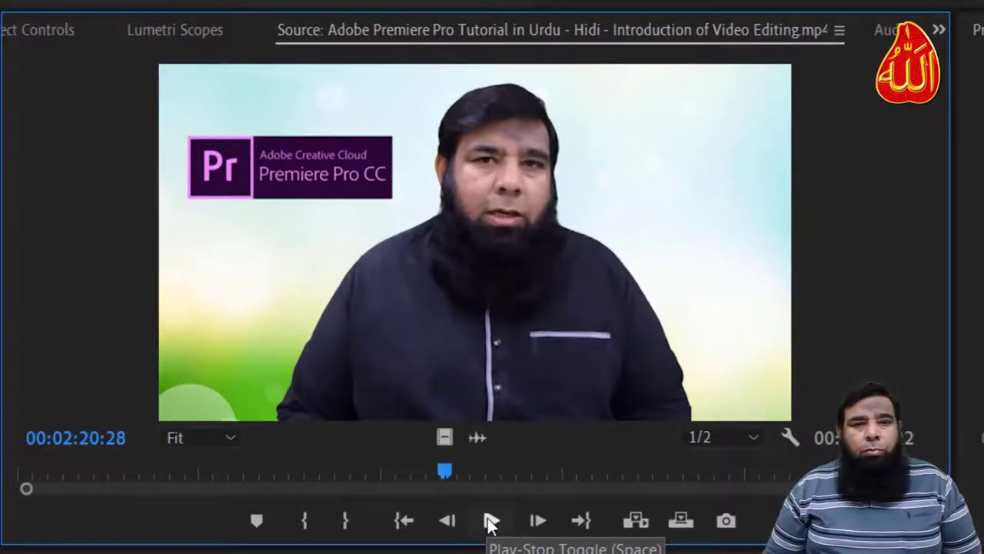
Preview the tutorial clip, then set In at 00:02:06:25 and Out at 00:02:45:22
click(490, 521)
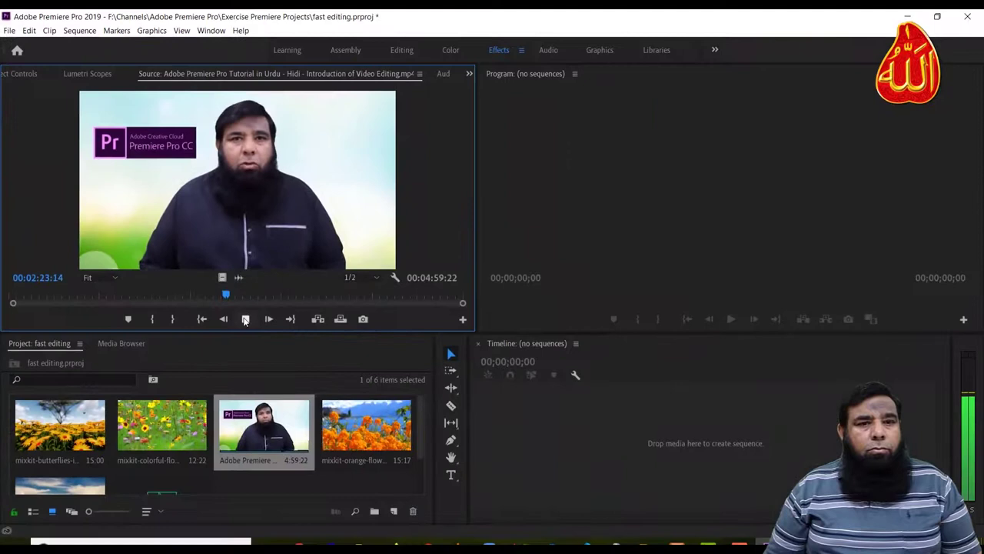
click(367, 419)
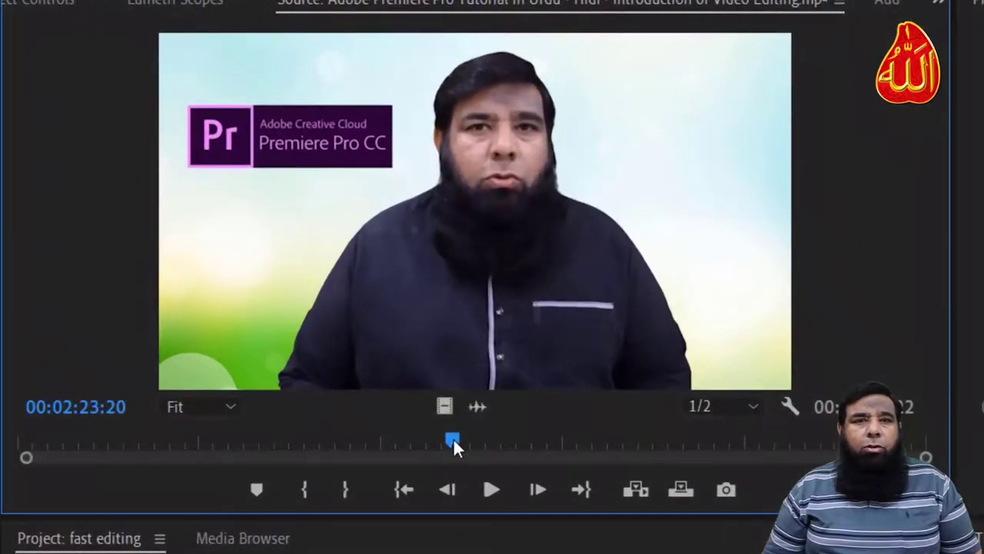
drag(452, 437, 403, 440)
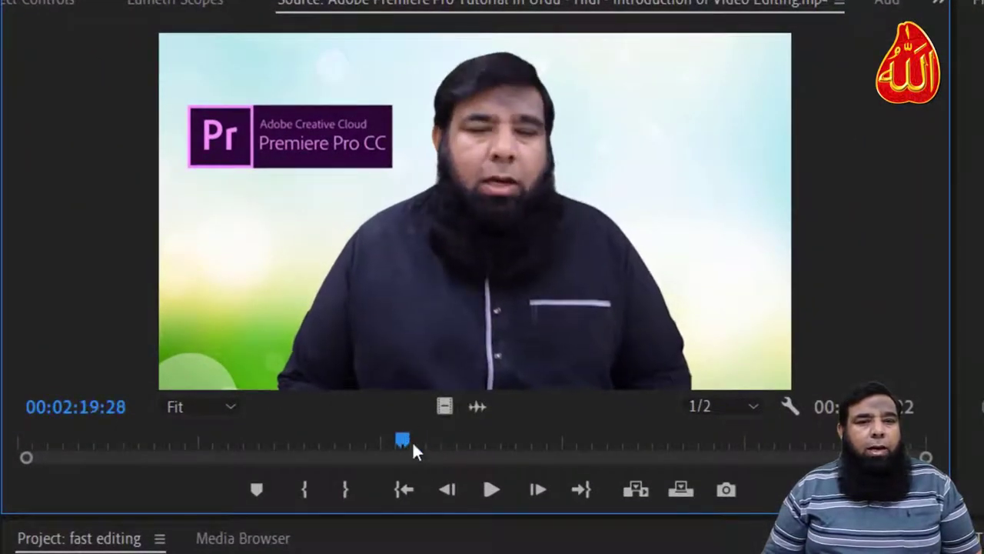
click(303, 490)
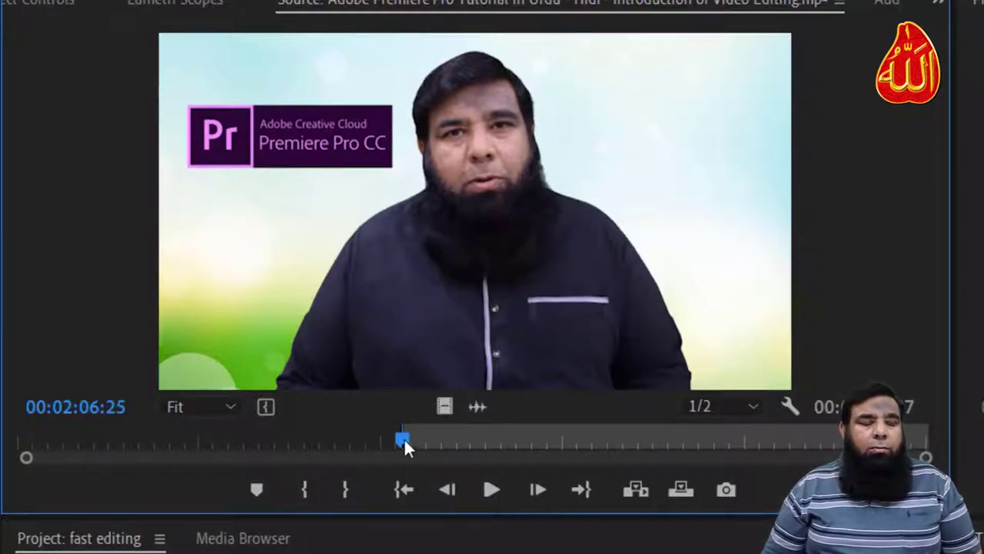
drag(404, 443, 523, 458)
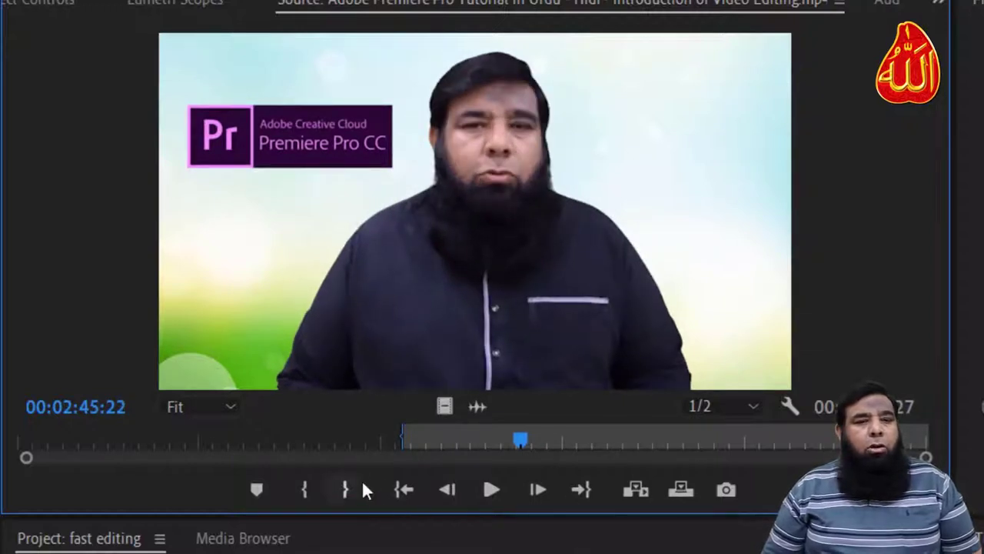
click(345, 490)
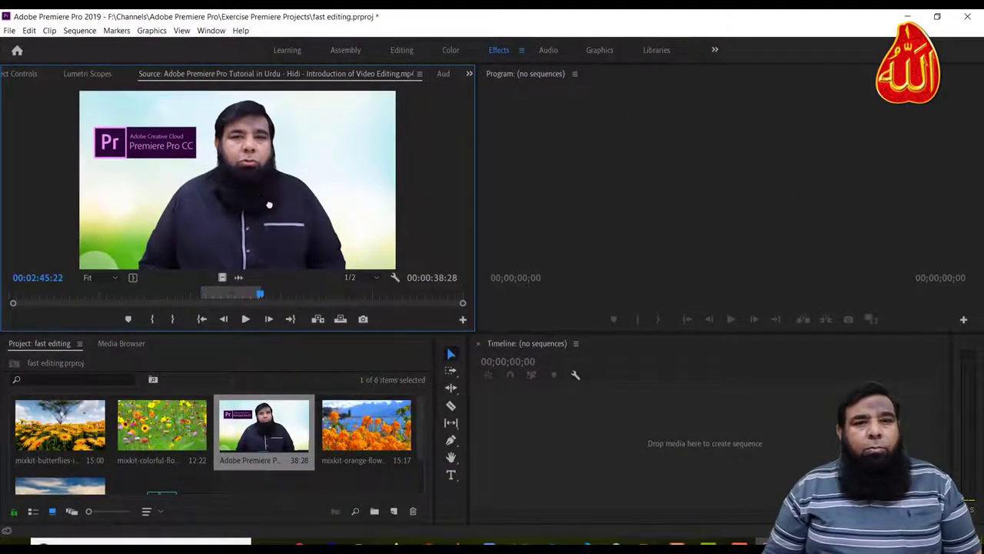
Create a sequence from the marked tutorial clip, play it, then delete its clips
drag(576, 450, 588, 452)
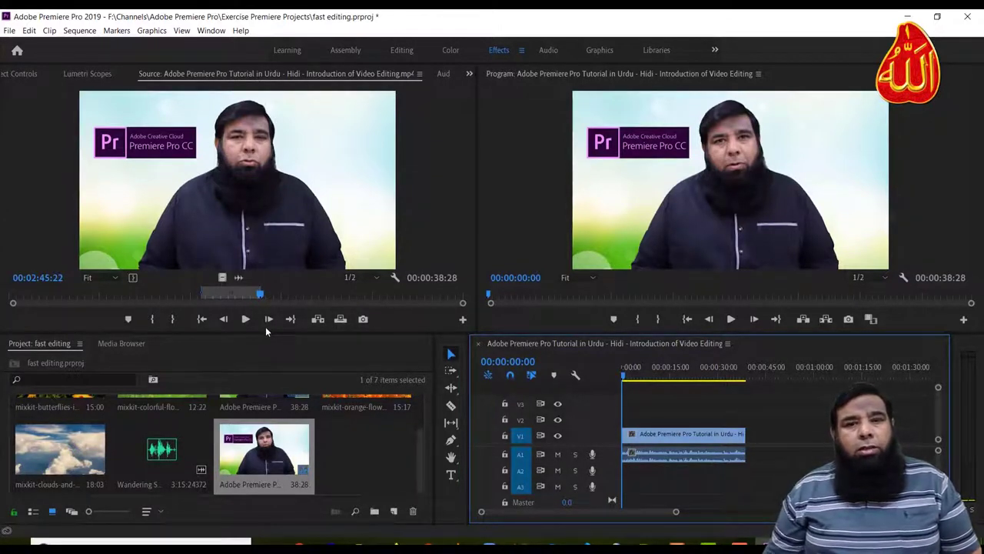
click(731, 318)
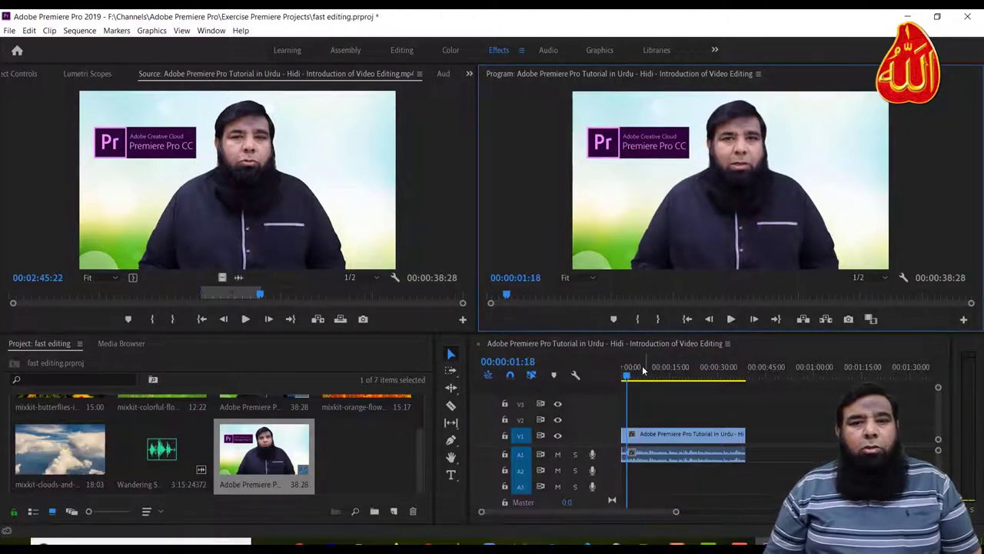
click(612, 375)
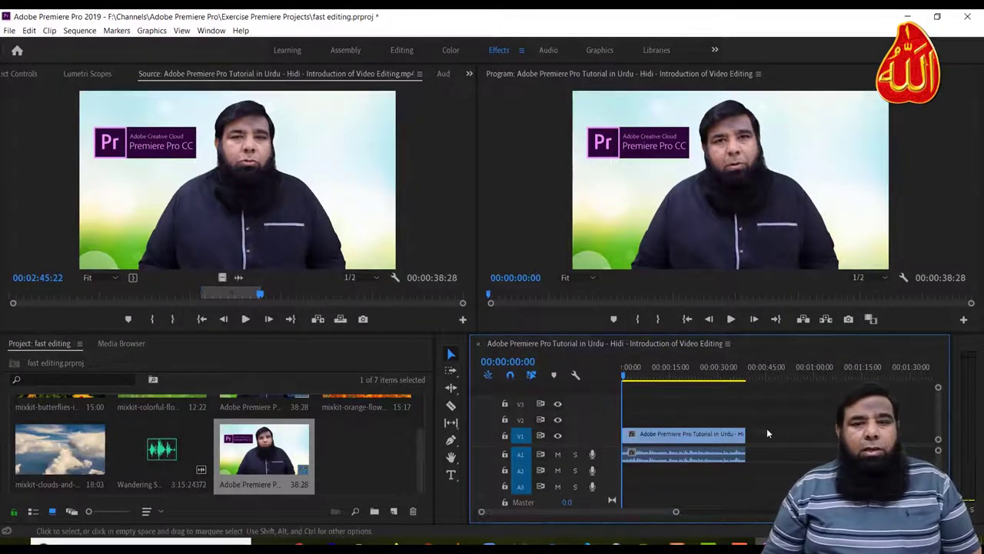
drag(759, 419, 677, 470)
key(Delete)
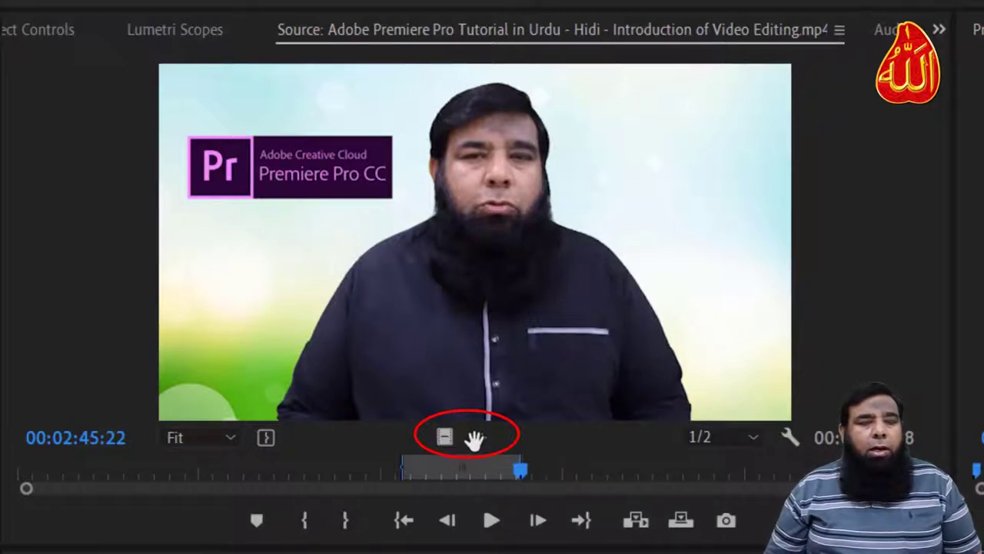
Add only the marked video portion to V1, preview it, then delete it
click(475, 440)
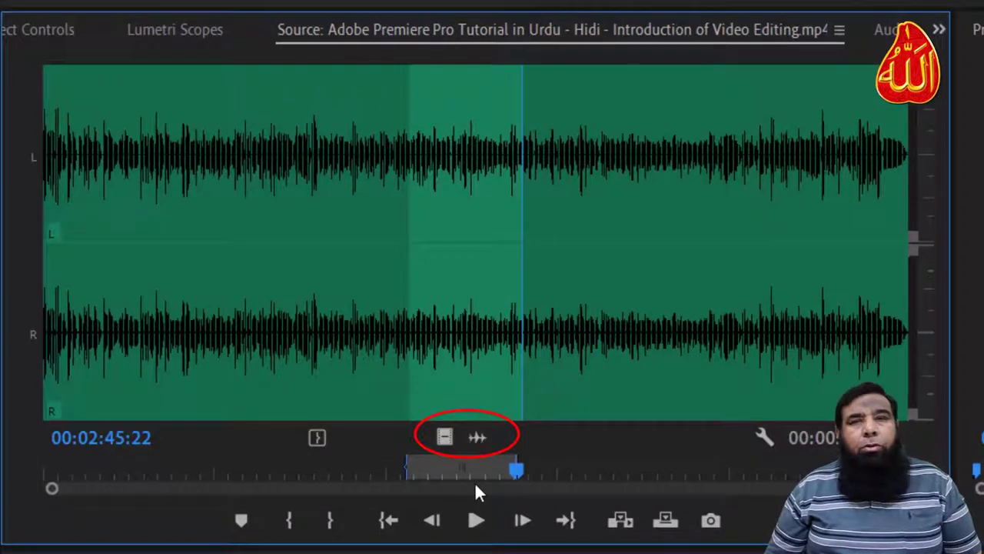
click(445, 436)
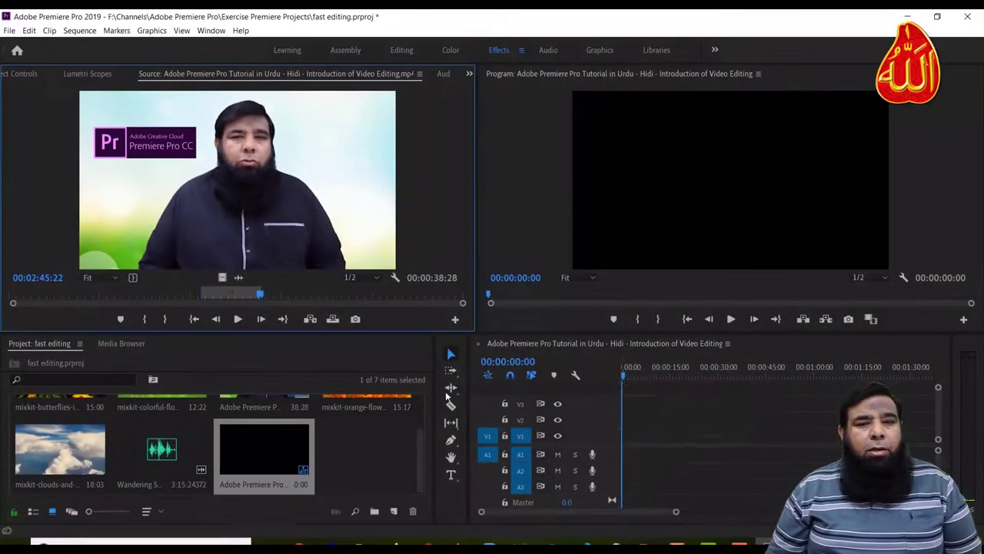
drag(447, 395, 599, 450)
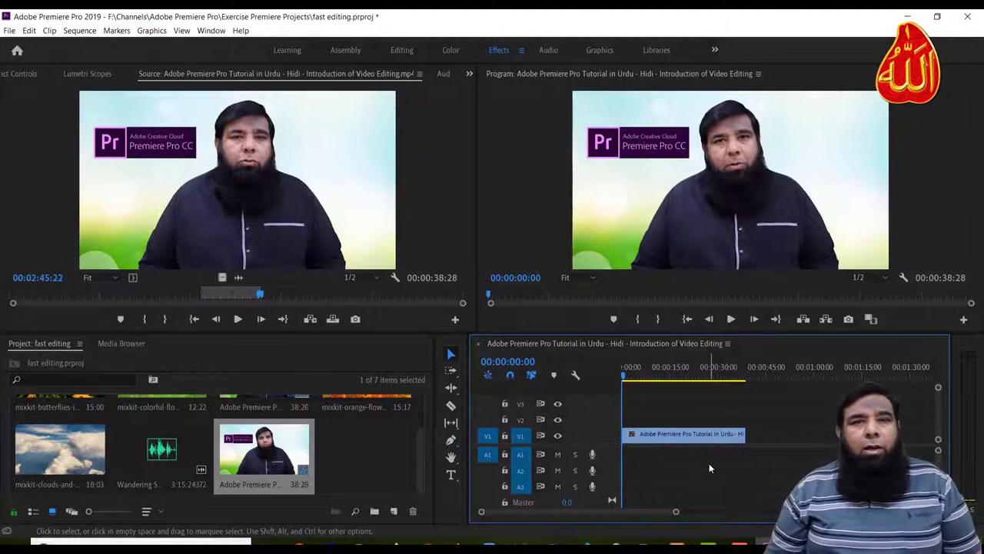
click(731, 321)
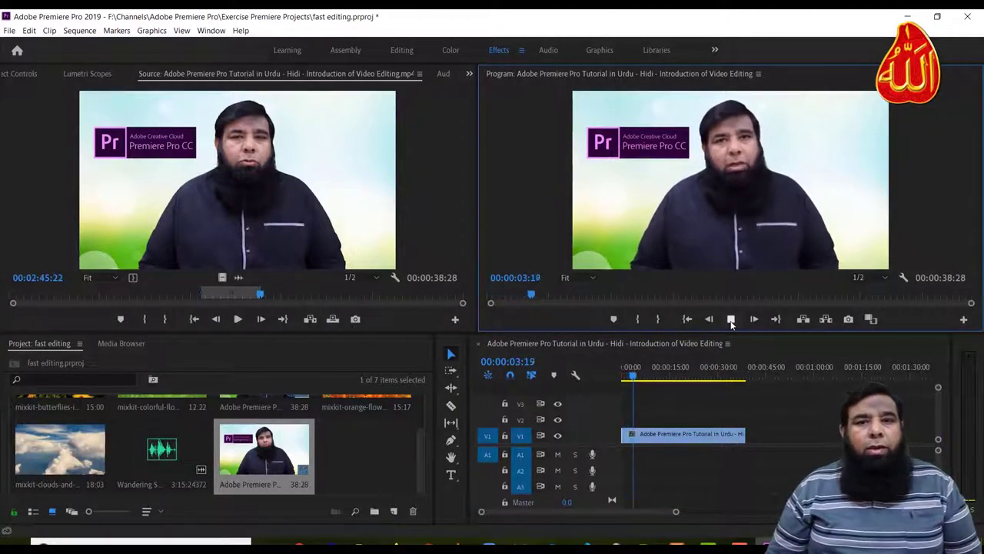
click(731, 319)
drag(726, 419, 679, 458)
key(Delete)
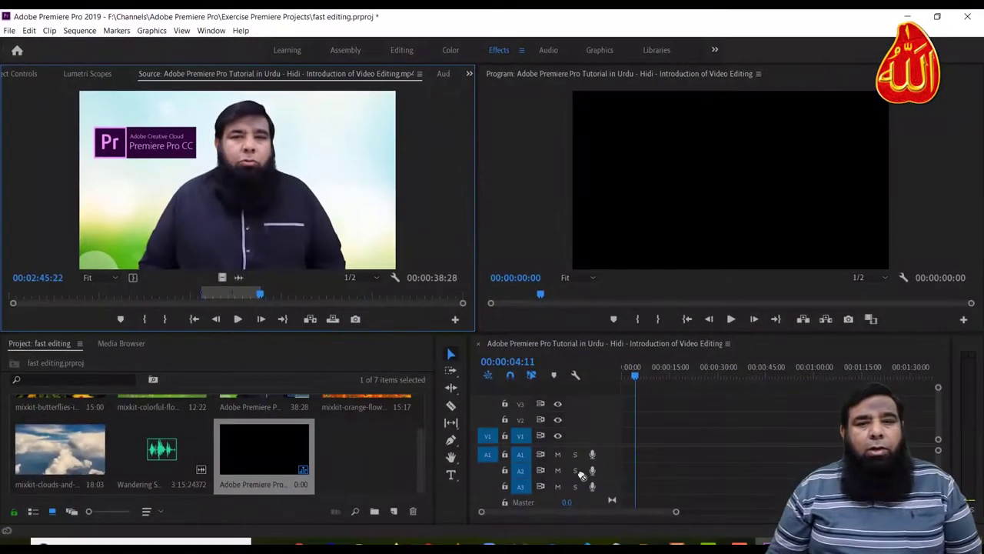
Place the Wandering music clip on A1 at the start and play it back
drag(582, 475, 630, 455)
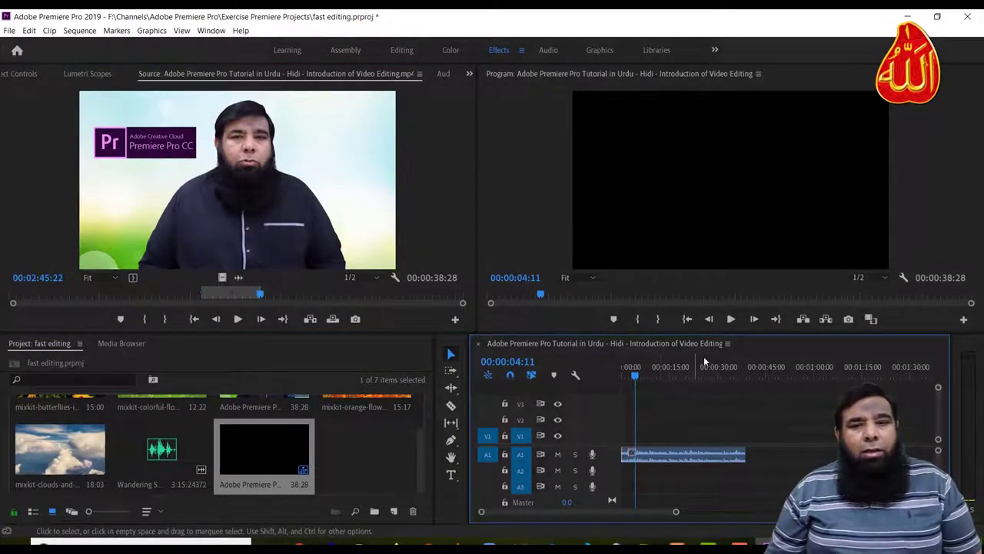
click(730, 318)
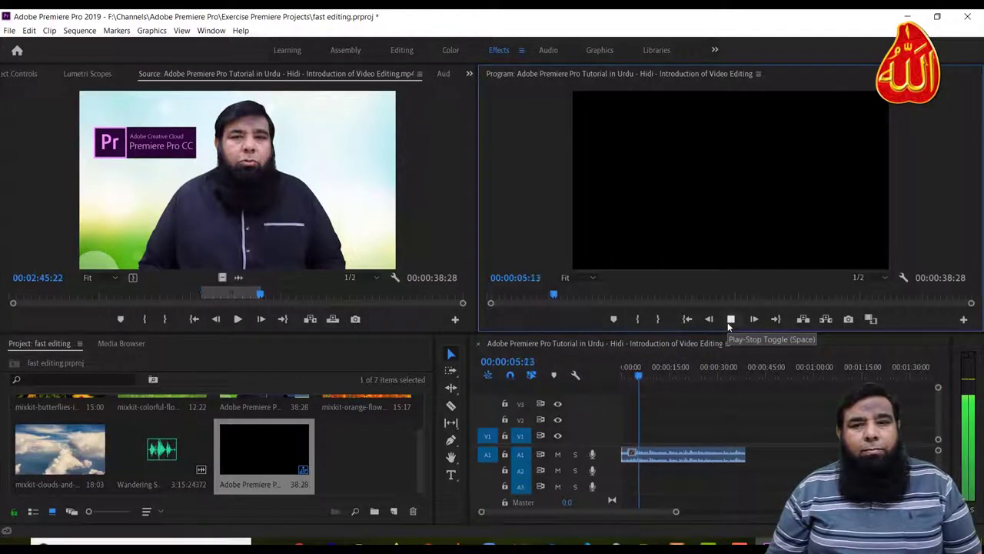
click(731, 319)
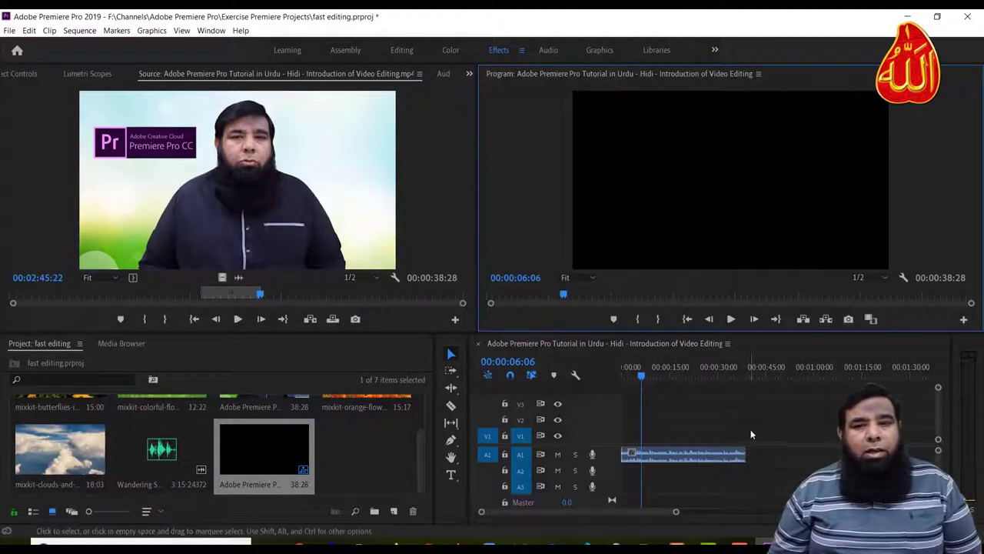
click(739, 455)
Delete the music clip from A1 and clear the In and Out marks on the tutorial source clip
key(Delete)
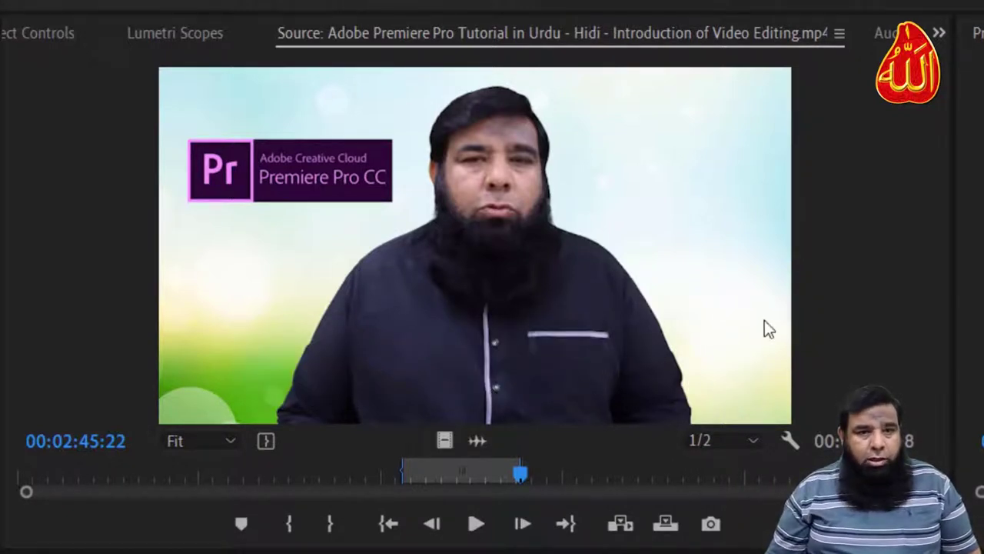
click(861, 304)
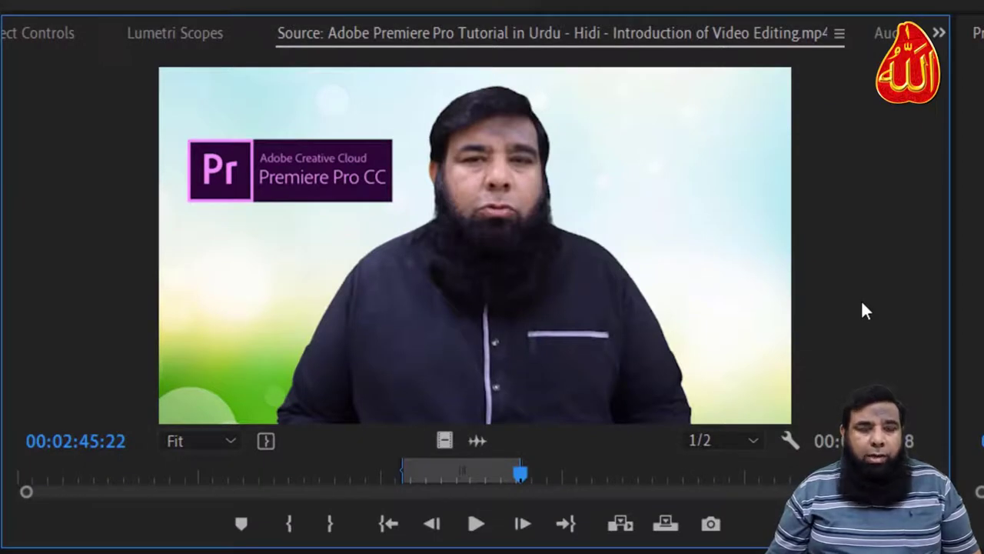
key(ctrl+shift+i)
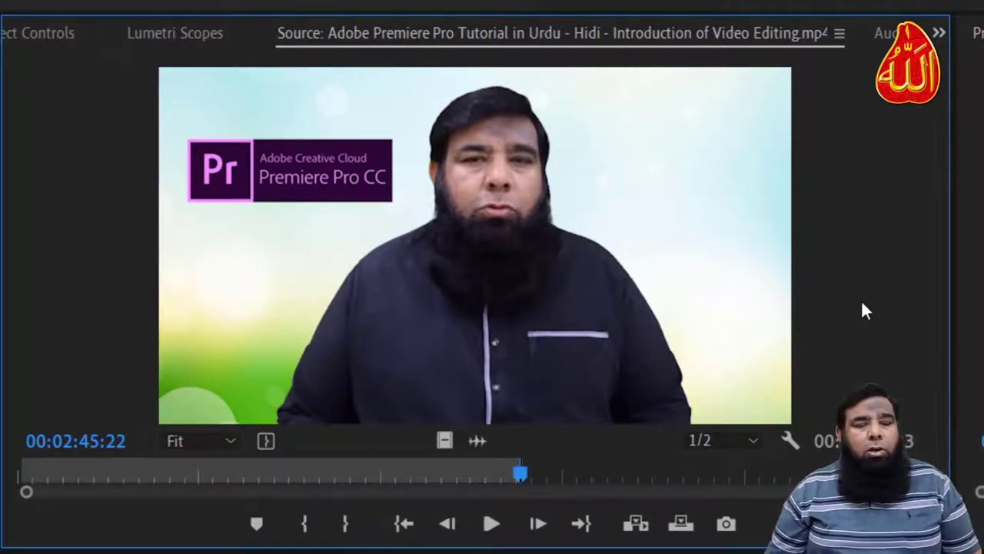
key(ctrl+shift+o)
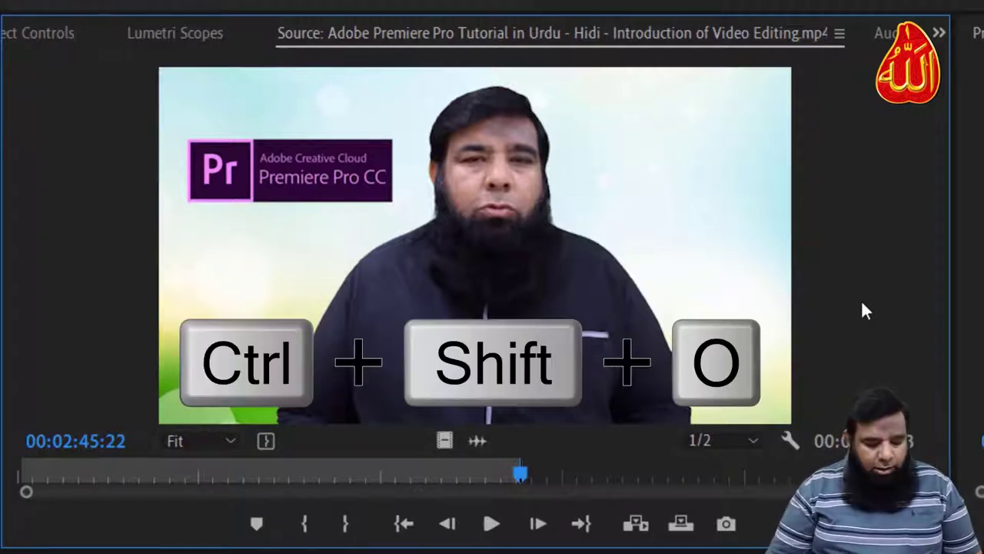
key(ctrl+shift+o)
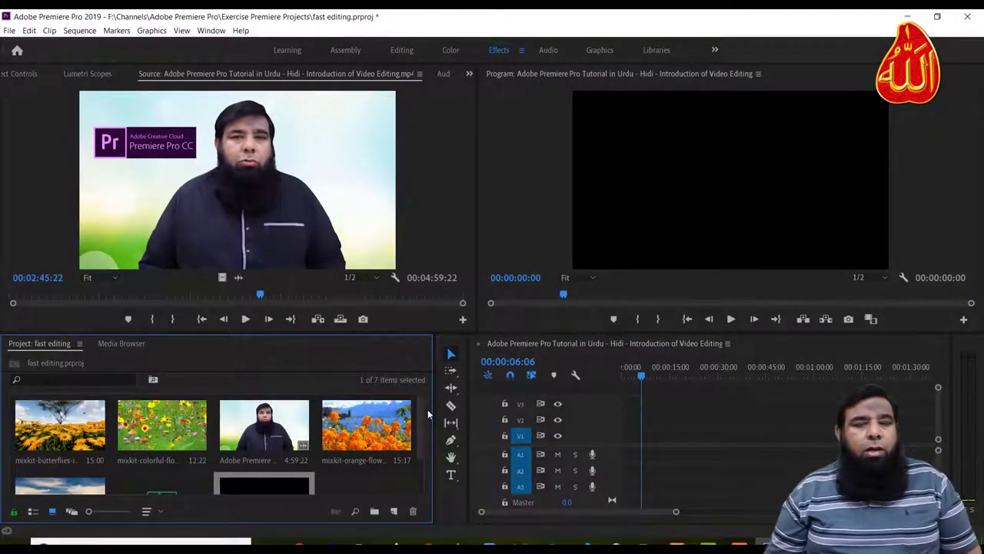
Mark a 00:00:01:04 slice of the butterflies sunflower-field clip and drop it at 00:00 on V1
double_click(67, 432)
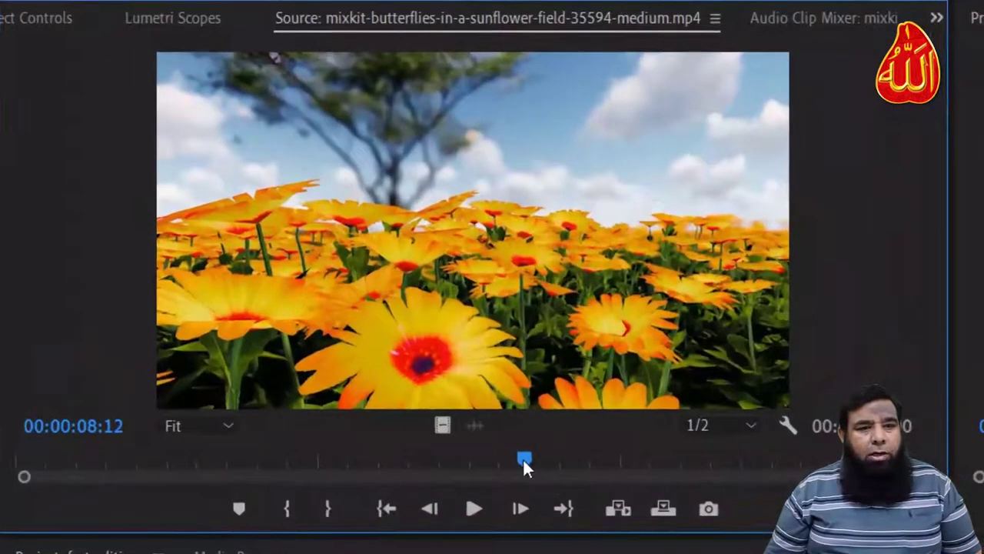
drag(264, 297, 206, 301)
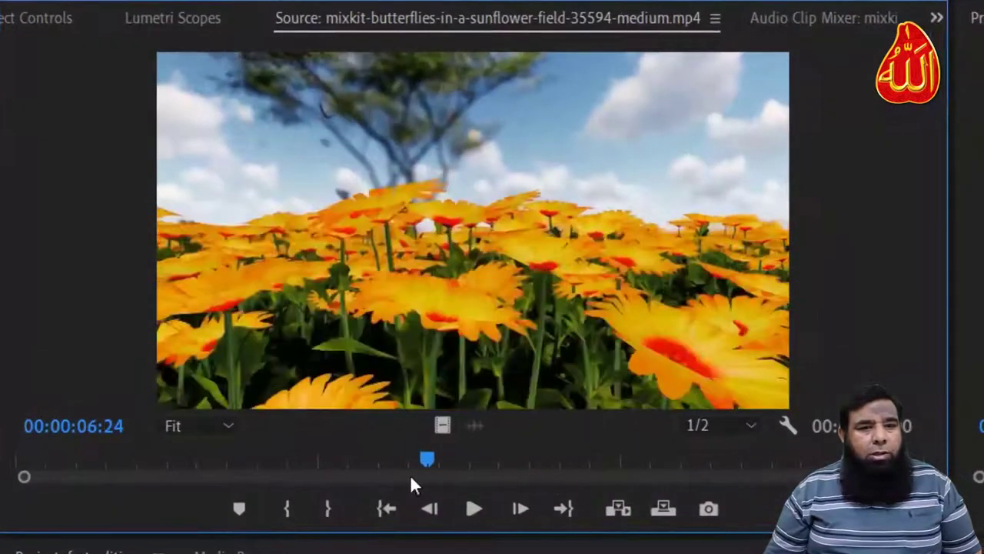
drag(410, 473, 391, 461)
click(289, 510)
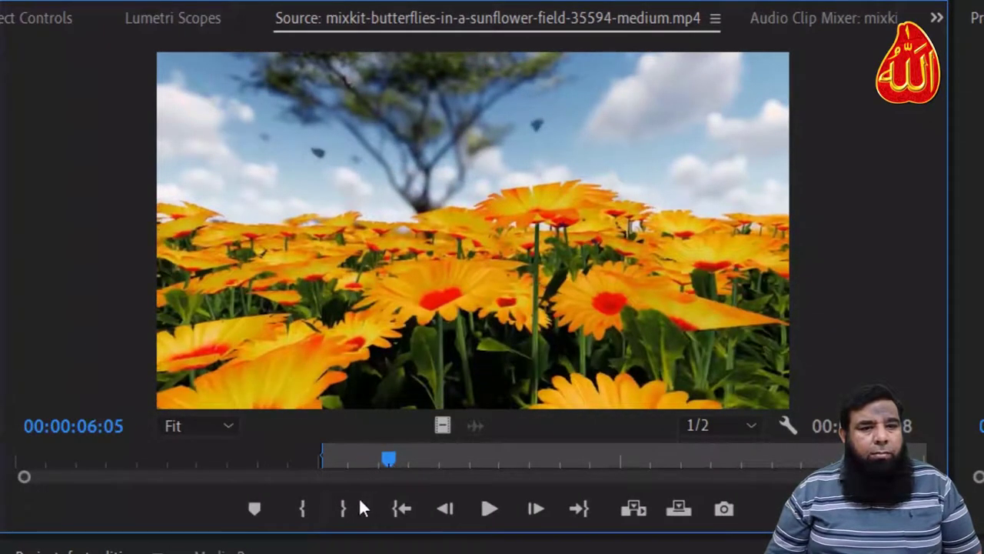
click(344, 510)
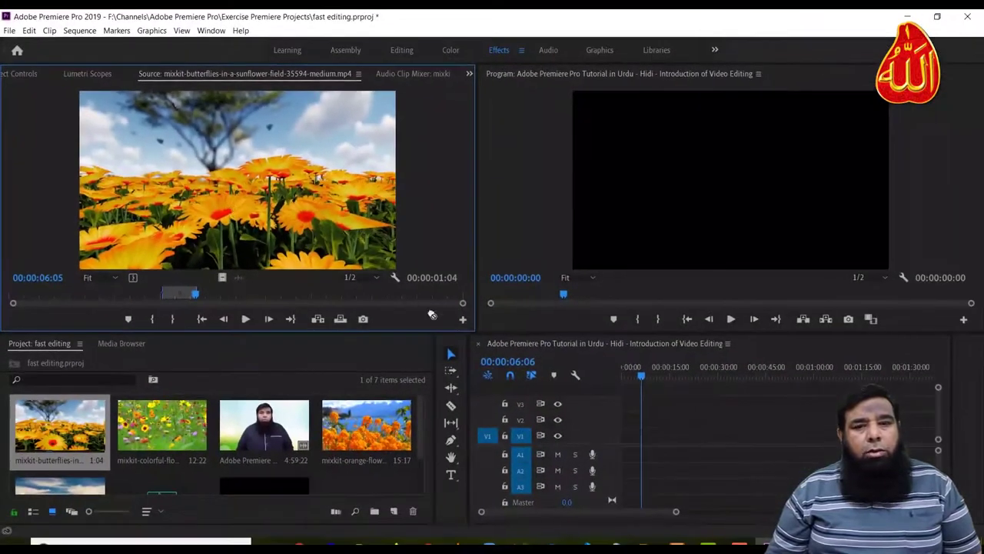
drag(432, 316, 682, 444)
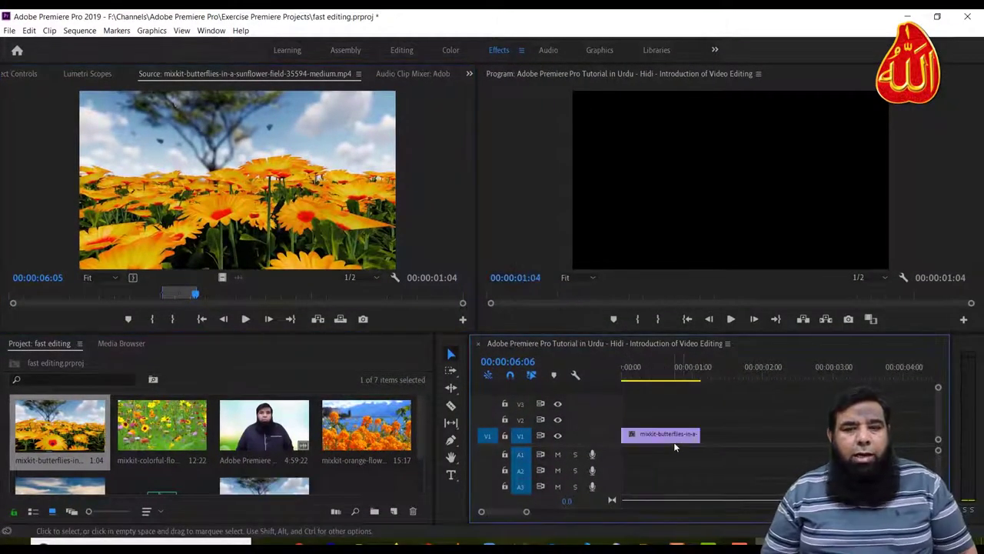
key(minus)
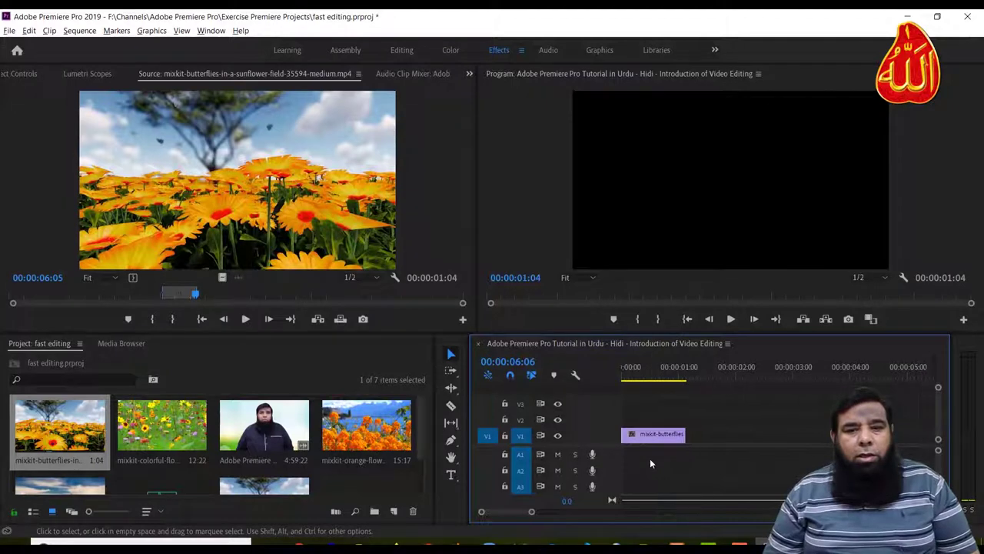
key(alt)
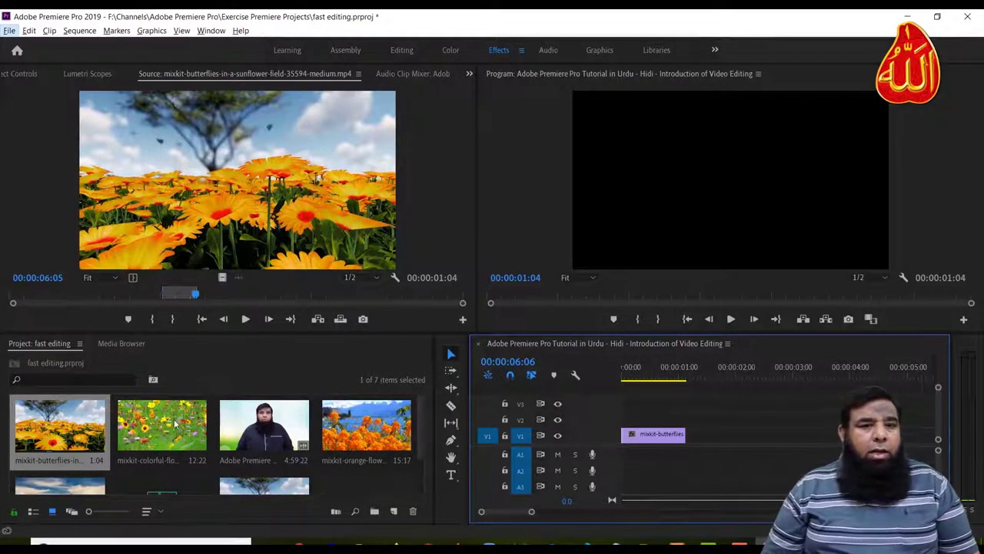
Mark a short slice of the colorful flower field clip and add it after the butterflies clip
double_click(175, 425)
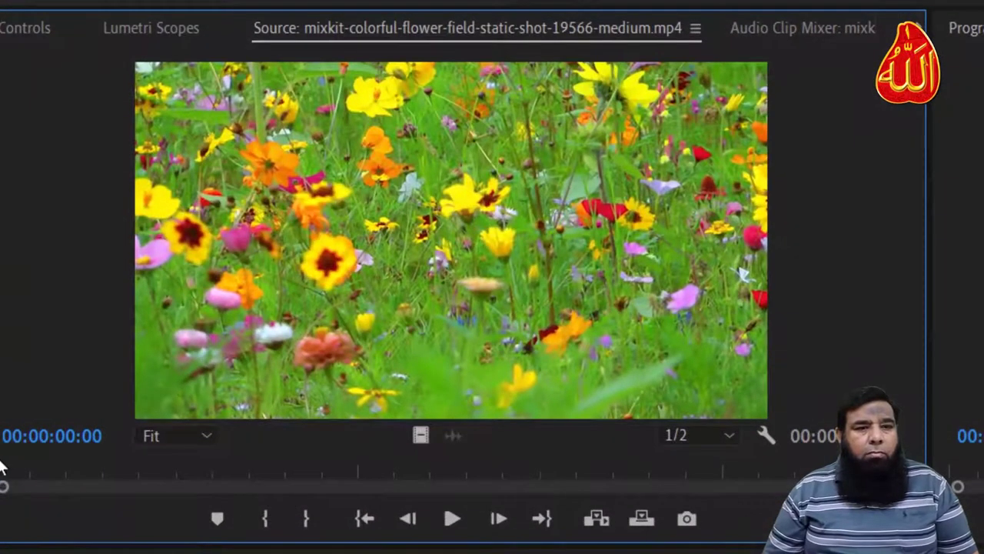
drag(3, 466, 393, 467)
click(268, 519)
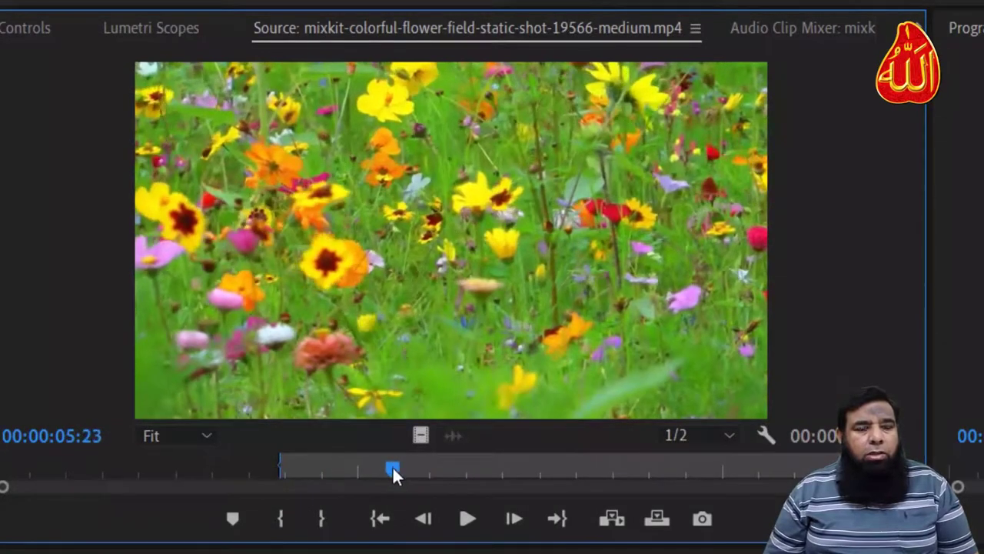
click(322, 520)
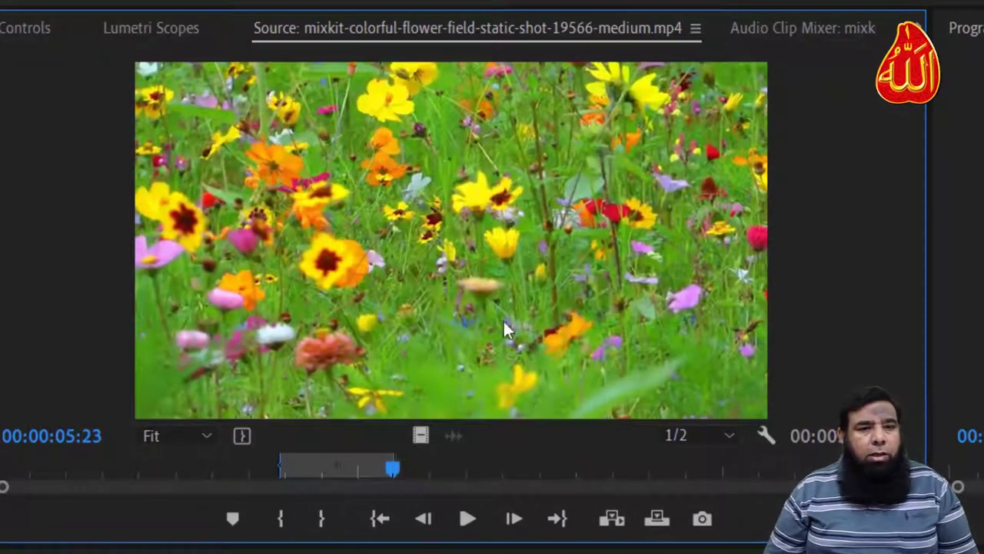
drag(433, 265, 692, 433)
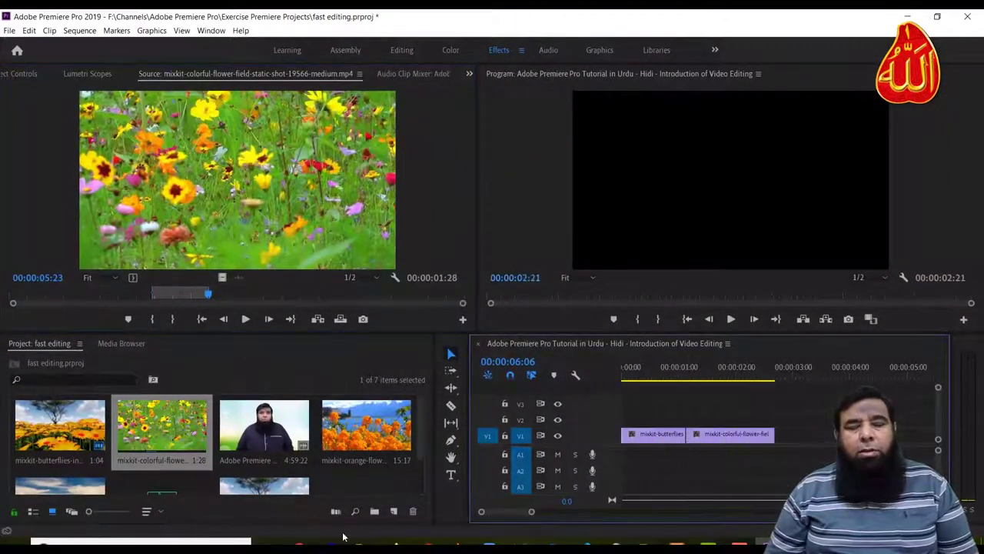
Add a 00:00:01:07 orange-flowers slice after the colorful flower clip on V1
double_click(366, 445)
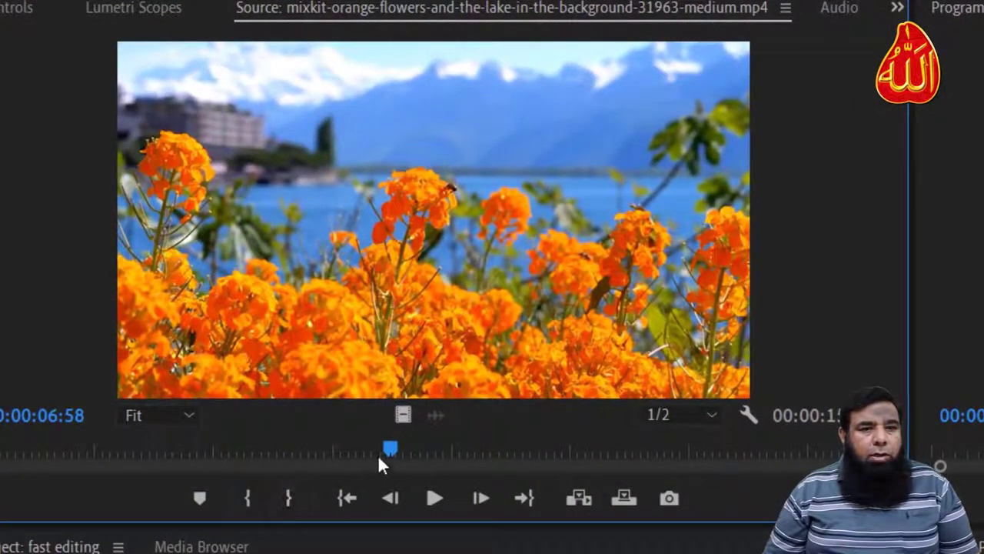
click(249, 498)
drag(389, 449, 455, 455)
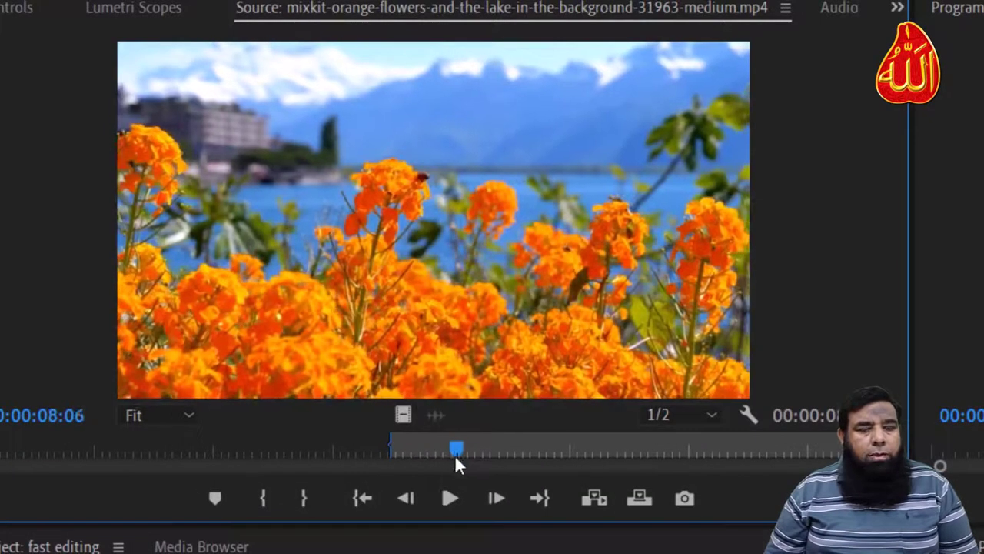
click(305, 499)
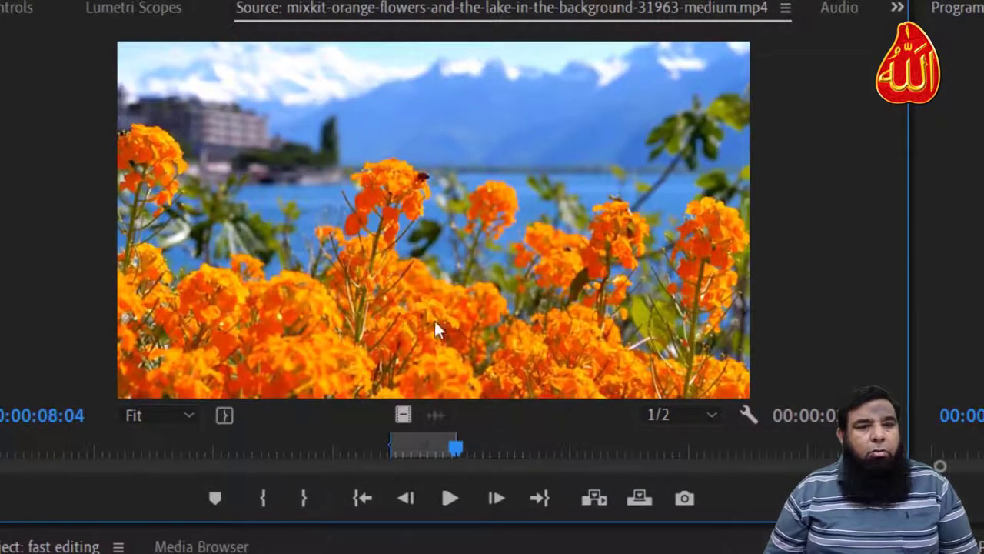
drag(593, 358, 983, 553)
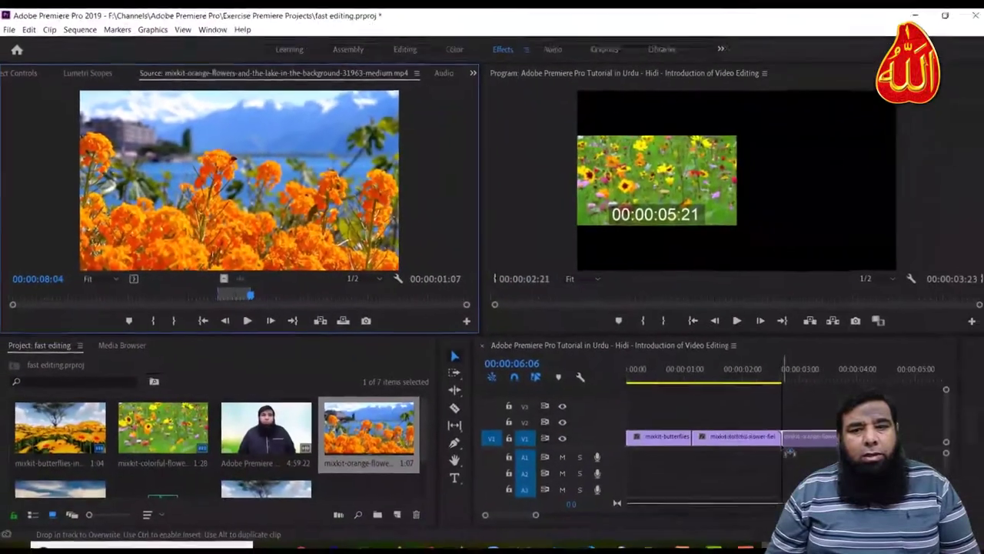
drag(790, 453, 788, 454)
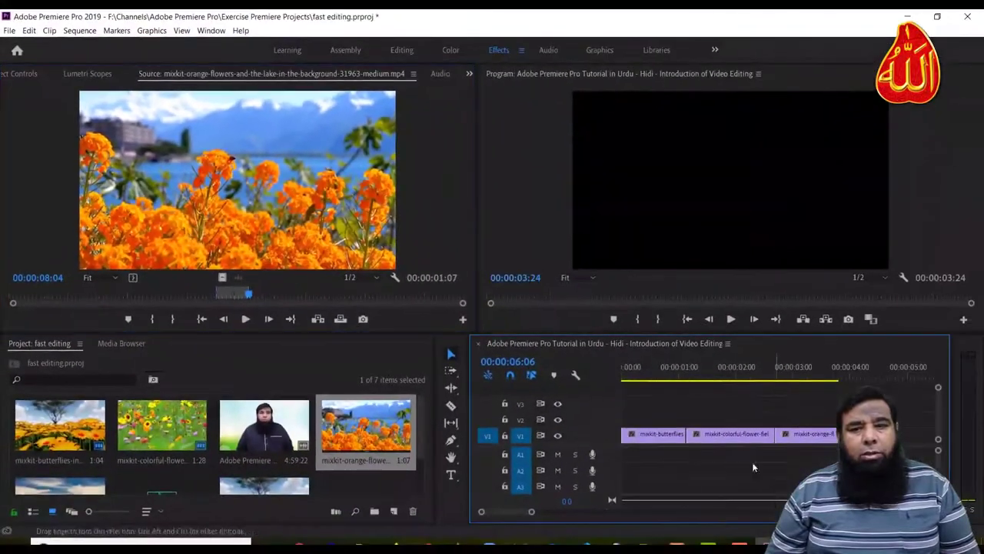
scroll(85, 428, down, 2)
click(78, 442)
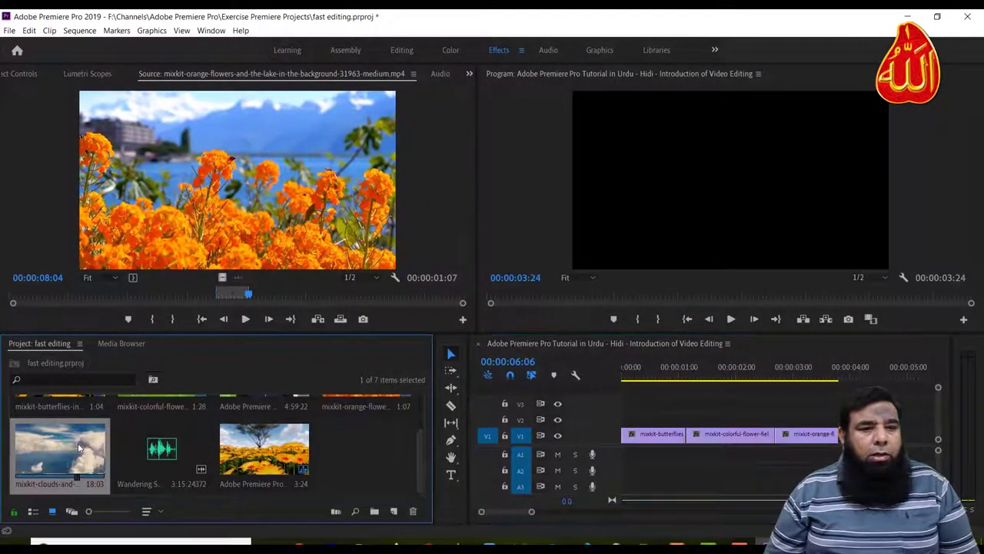
Mark a roughly six-to-eight-second slice of the clouds-and-blue-sky clip and add it to the end of V1
double_click(78, 448)
click(177, 297)
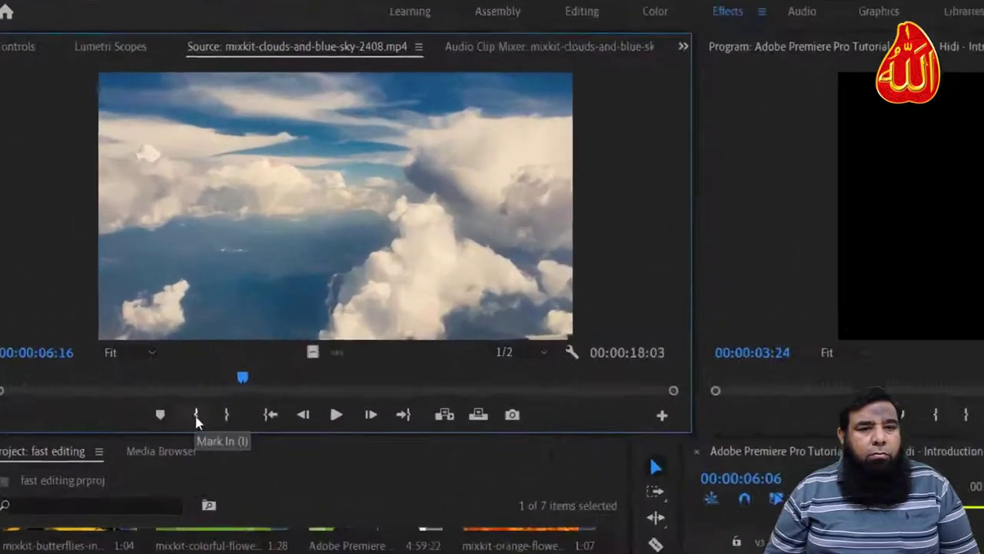
click(144, 319)
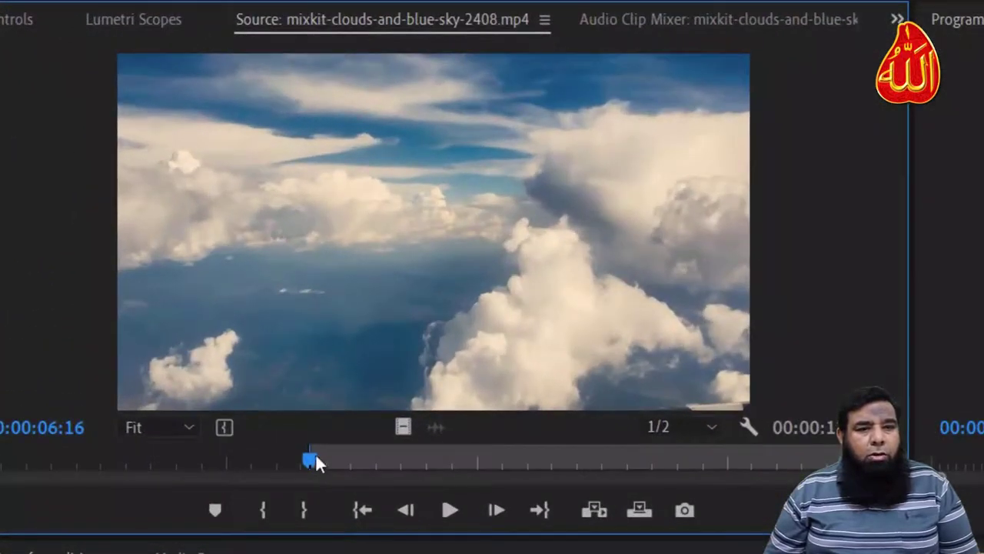
mouse_move(324, 461)
mouse_down()
mouse_move(413, 461)
mouse_move(403, 460)
mouse_up()
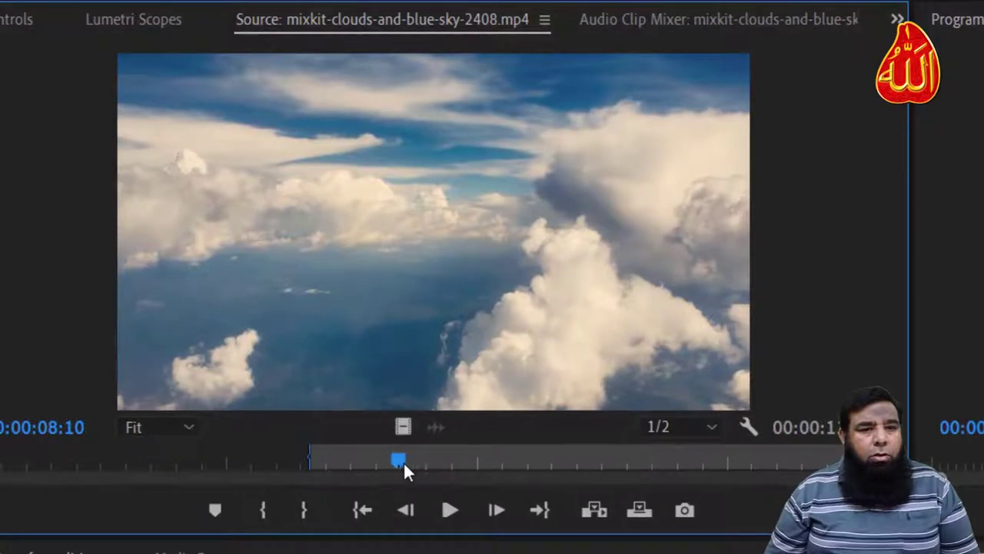
click(303, 509)
drag(409, 246, 794, 430)
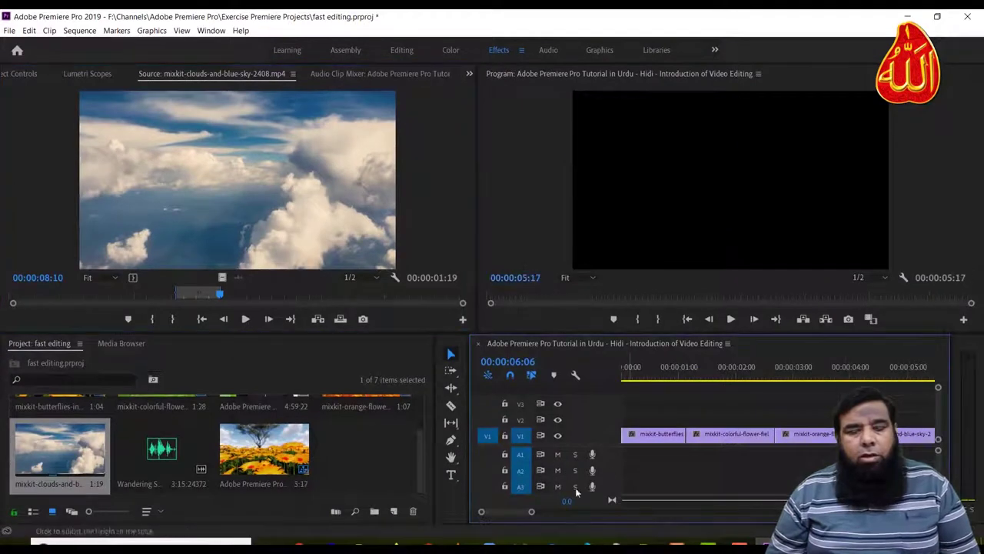
Play the four-clip sequence from its first frame through to 00:00:05:17
click(629, 374)
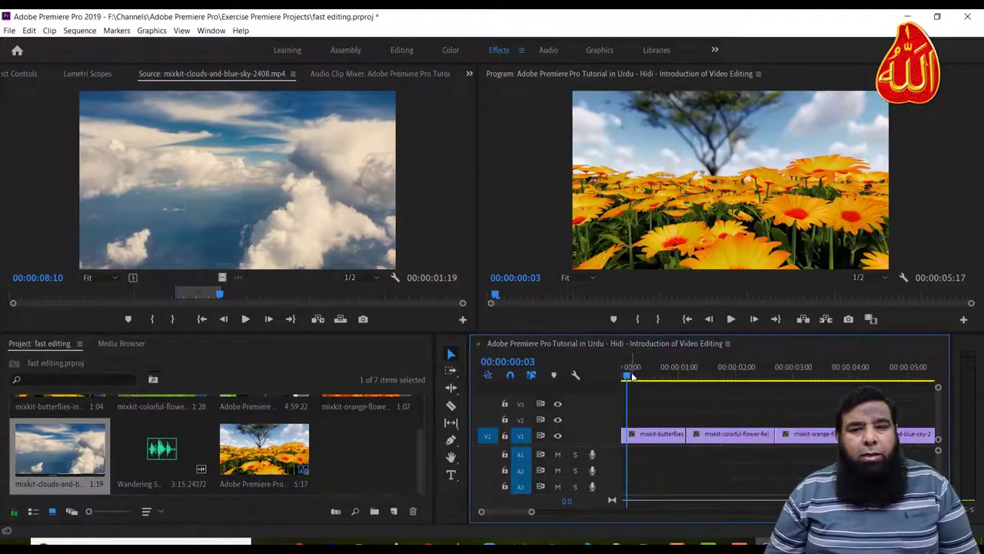
click(623, 374)
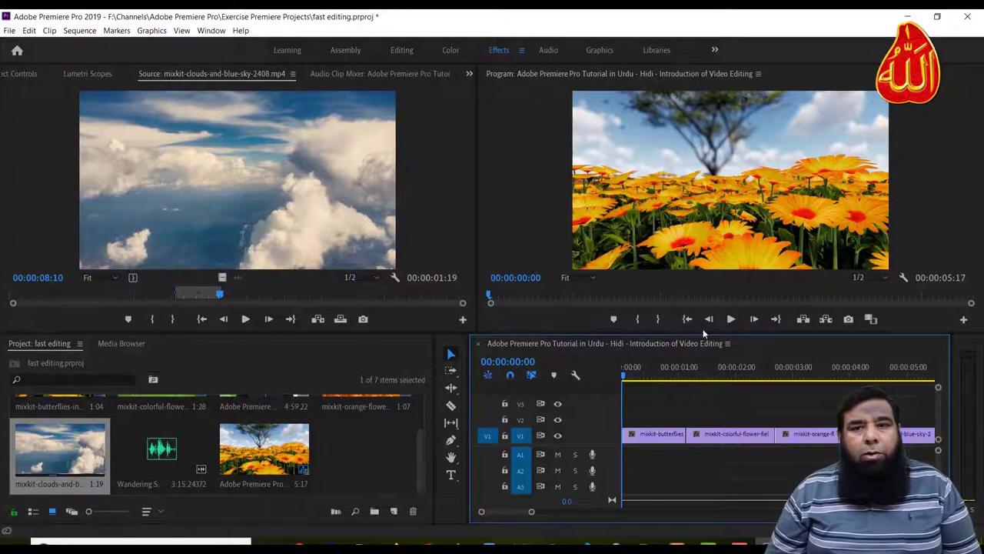
click(728, 320)
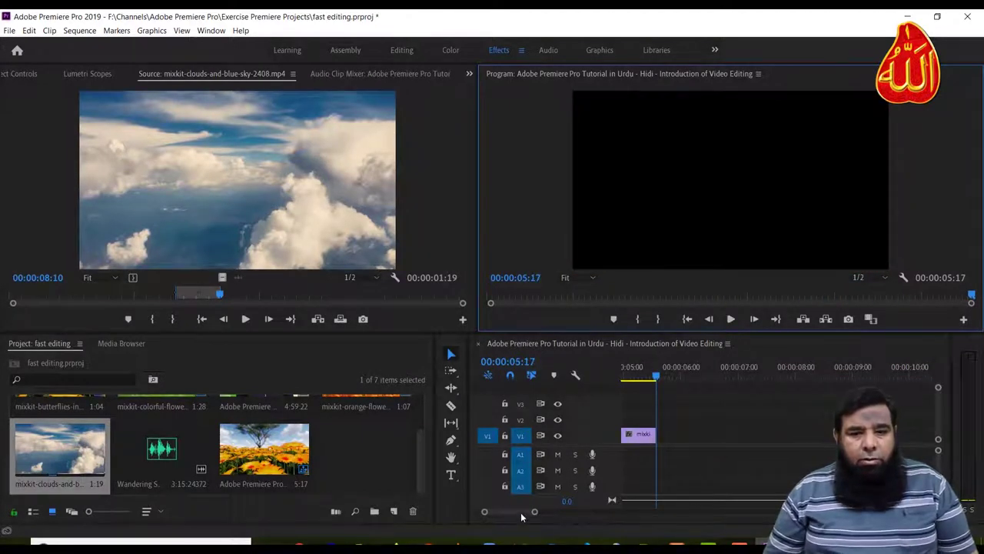
click(521, 512)
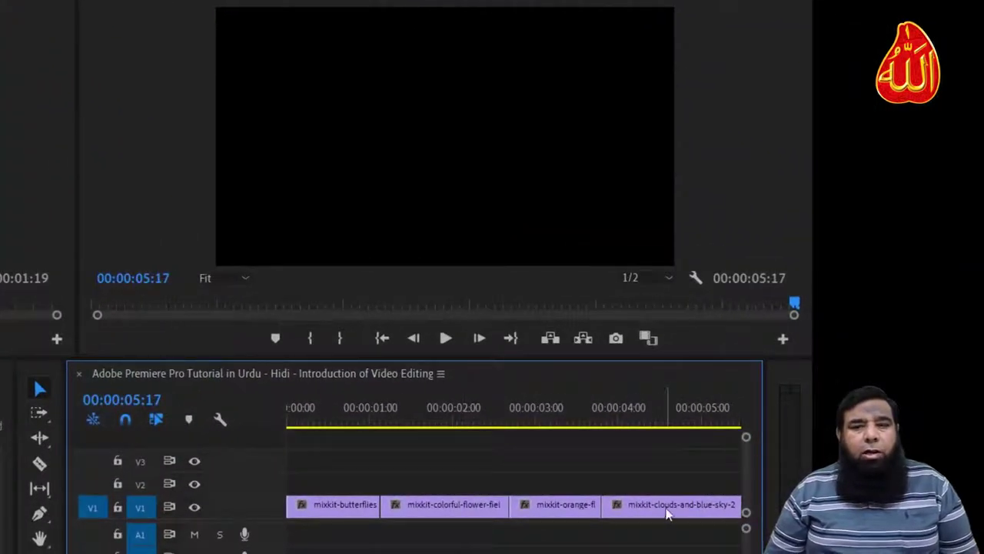
Move the clouds clip to follow the butterflies clip, then play and scrub to check the cut near 00:00:01:00
click(669, 512)
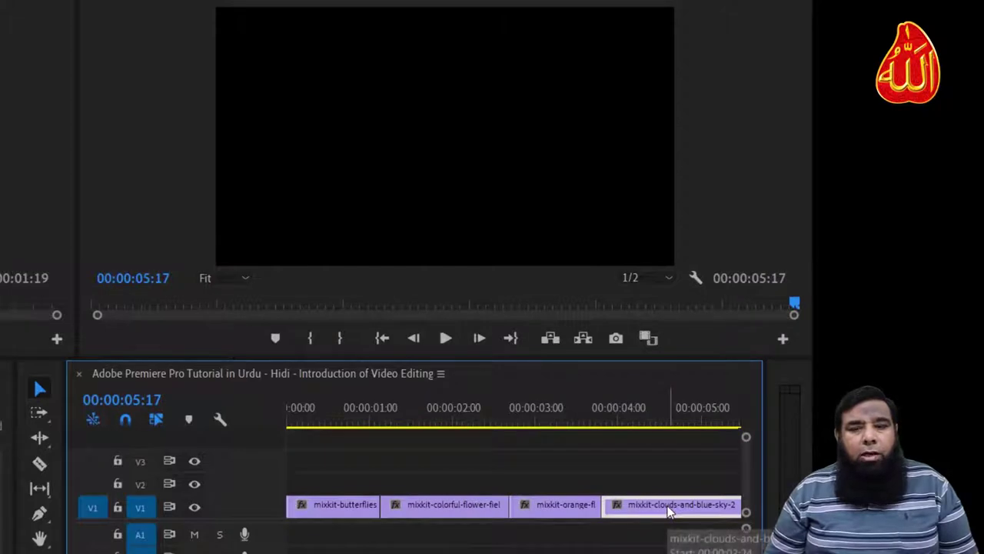
drag(668, 512, 453, 513)
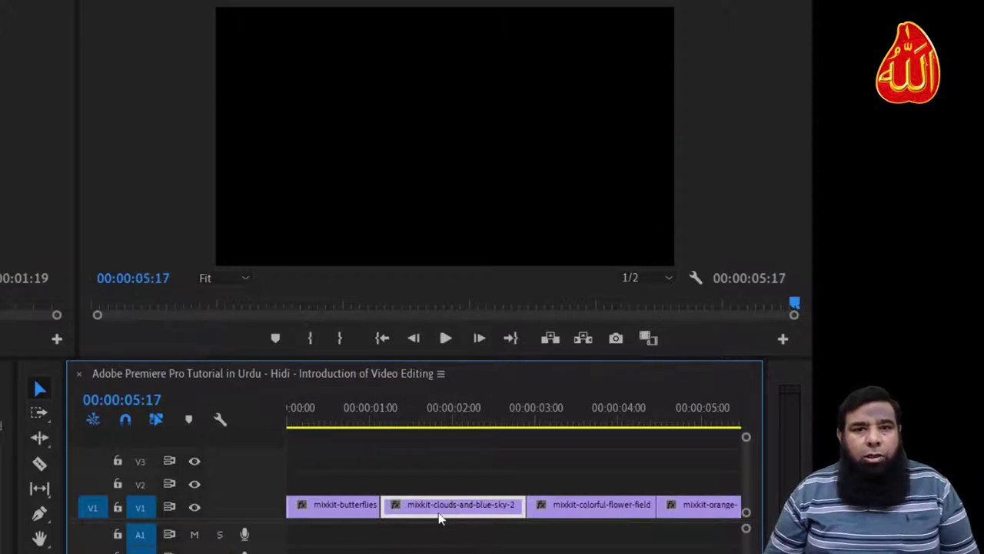
click(446, 342)
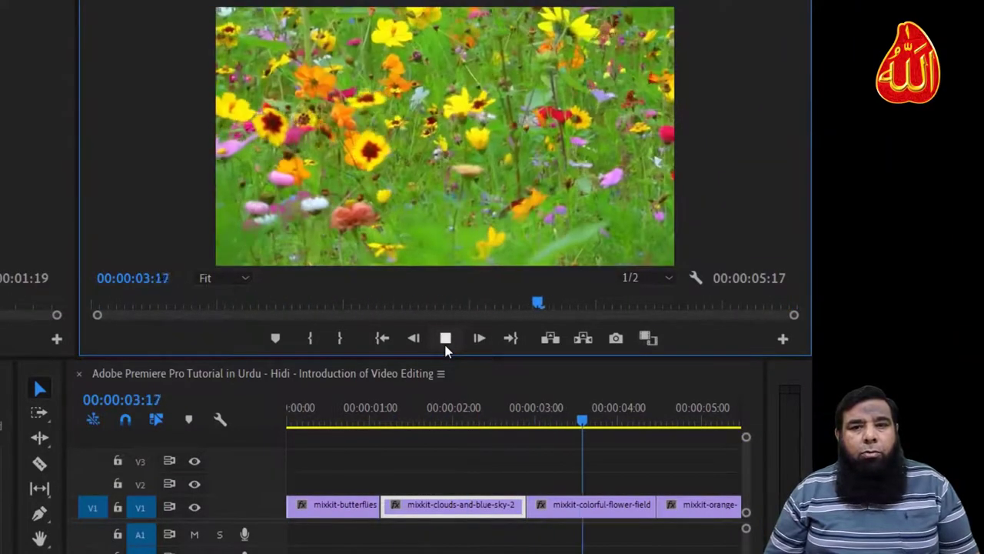
click(445, 344)
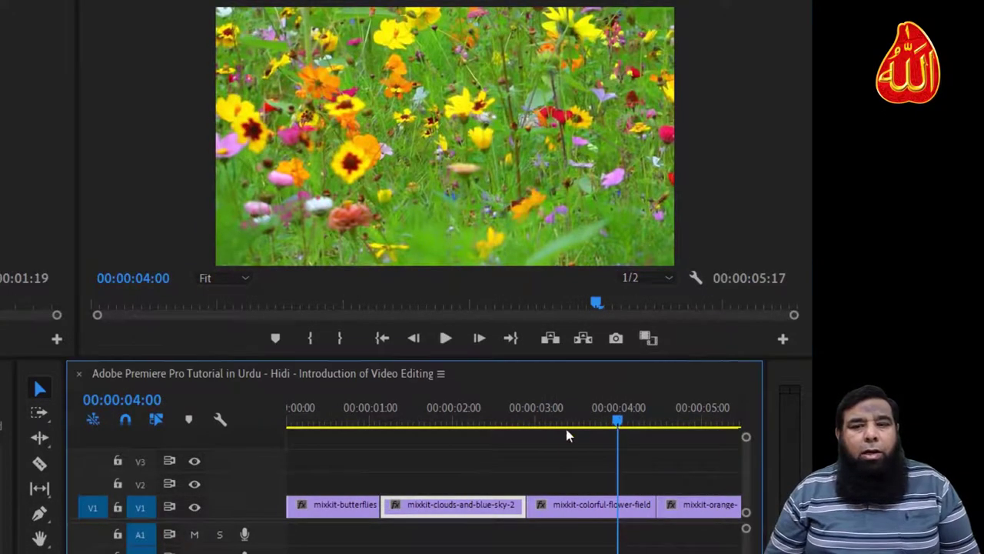
drag(567, 421, 272, 420)
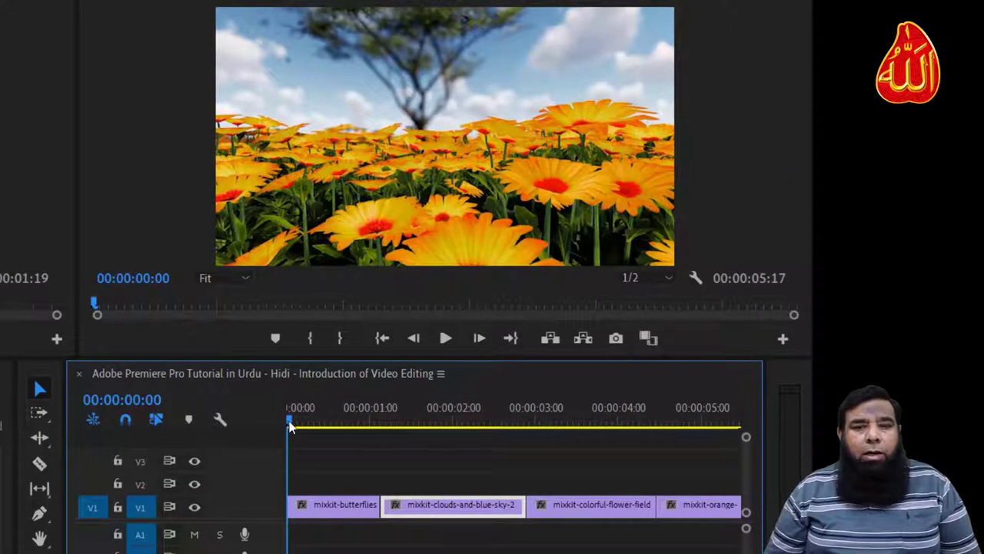
drag(291, 427, 362, 445)
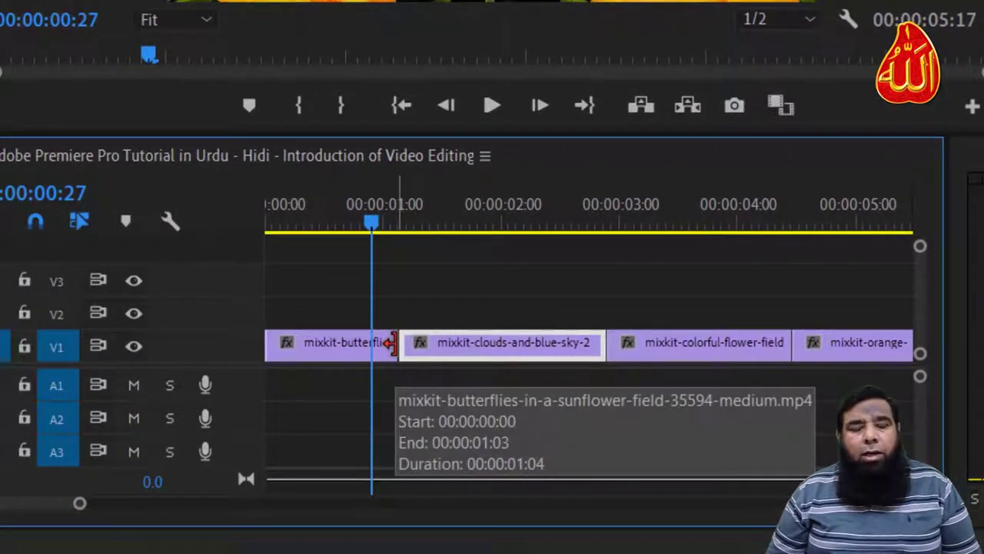
Apply default Cross Dissolves at the butterflies/clouds, clouds/flower-field and colorful/orange cuts, then select the first
right_click(391, 344)
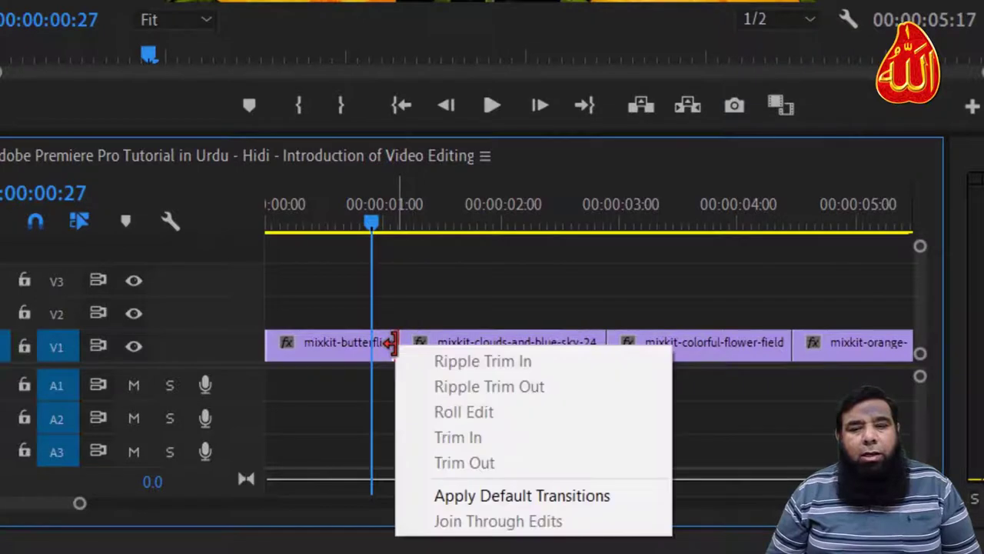
click(475, 496)
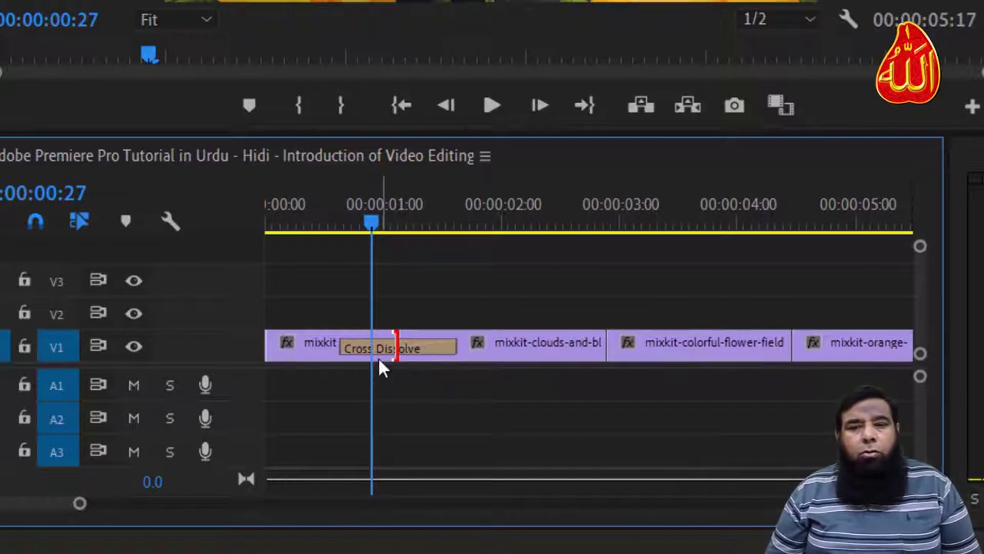
right_click(602, 350)
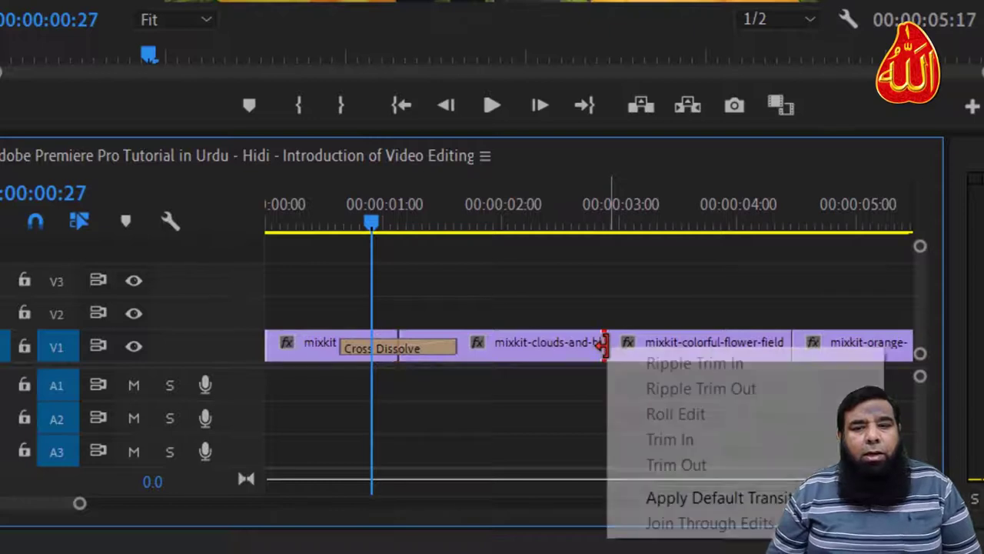
click(670, 498)
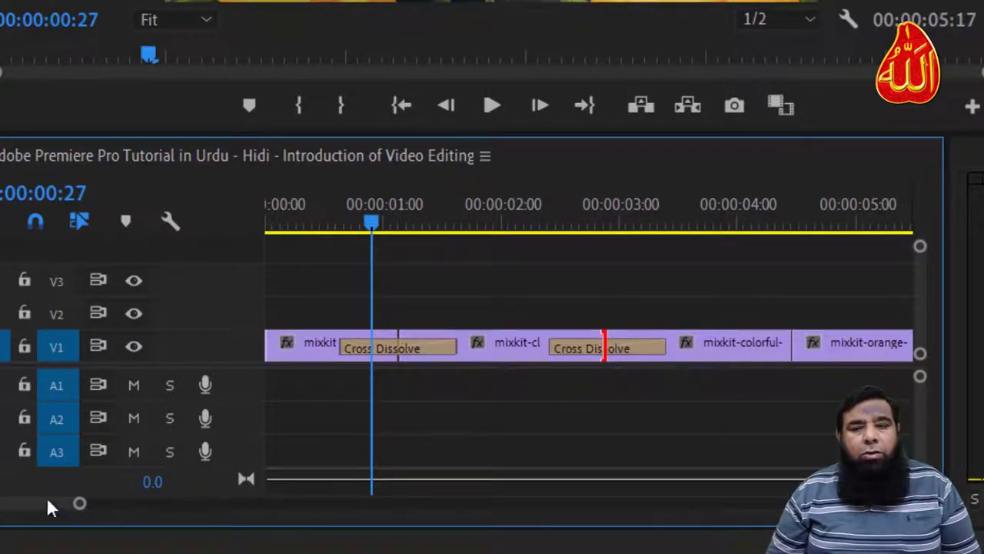
mouse_move(46, 509)
mouse_down()
mouse_move(69, 517)
mouse_move(49, 512)
mouse_up()
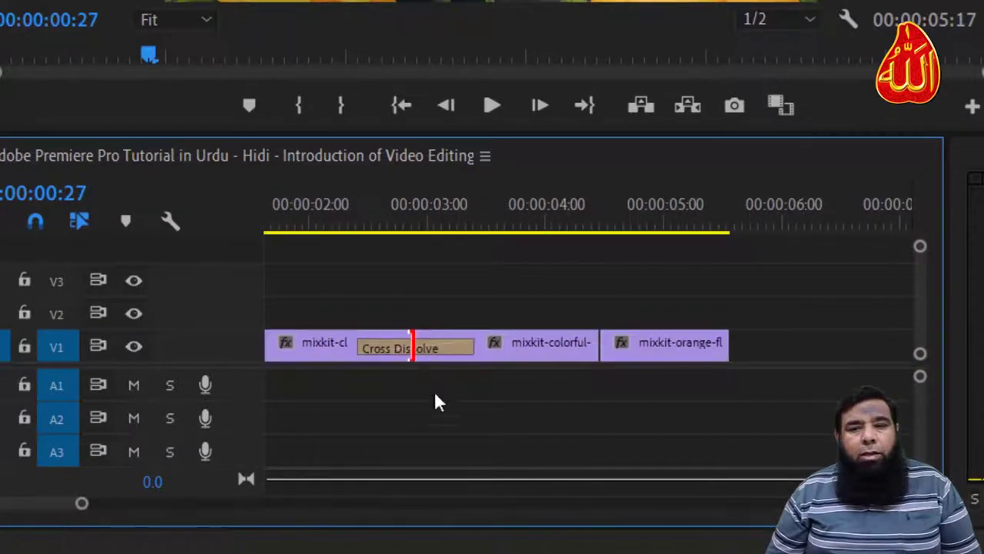
right_click(598, 348)
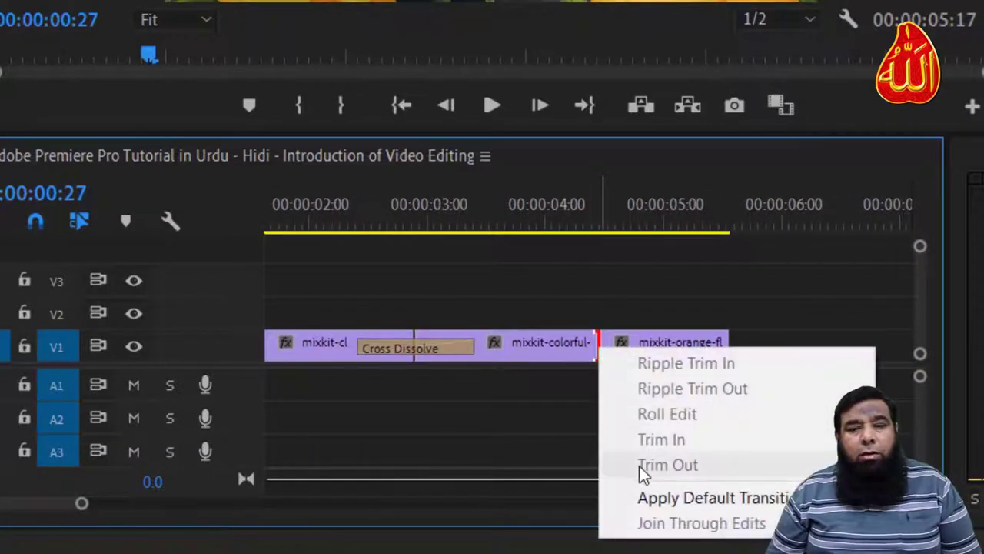
click(649, 494)
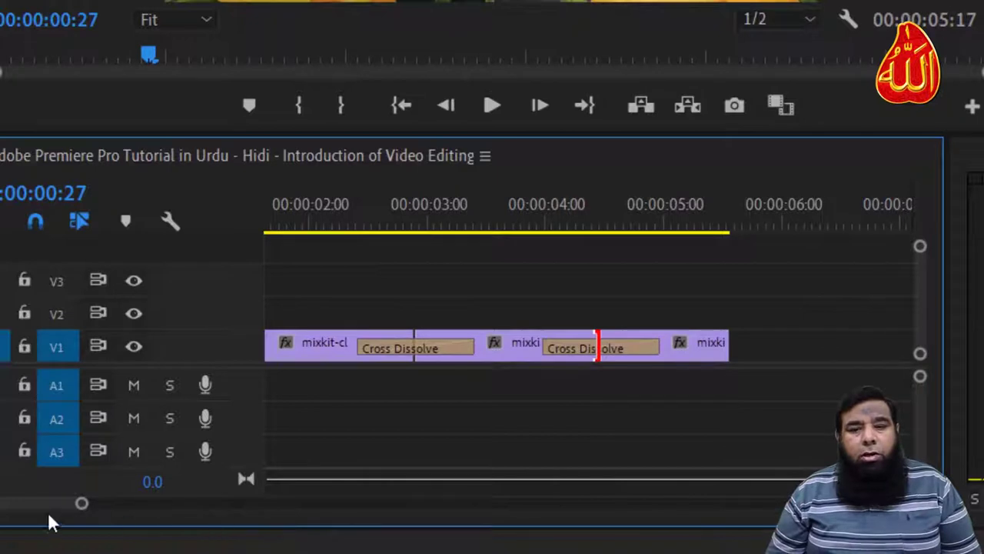
drag(47, 509, 16, 508)
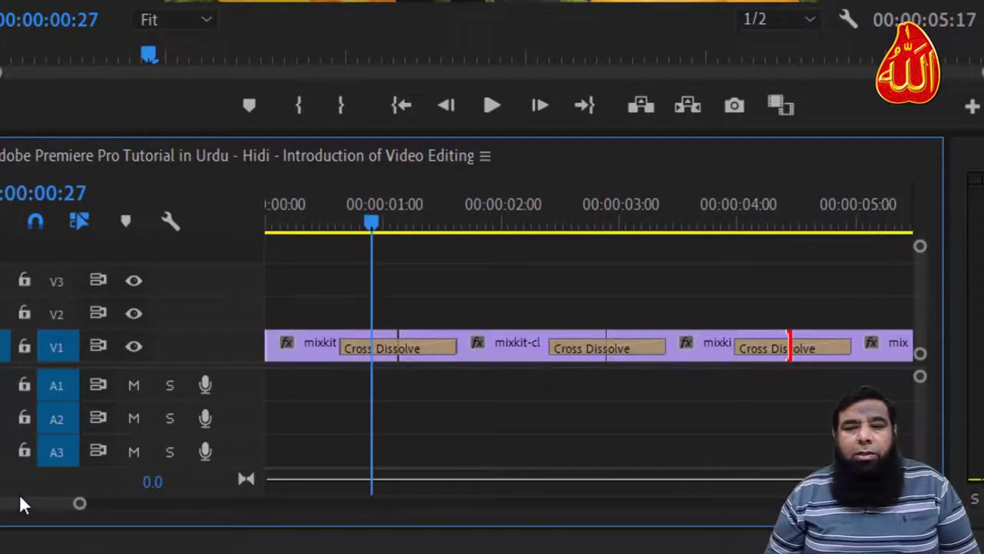
click(423, 349)
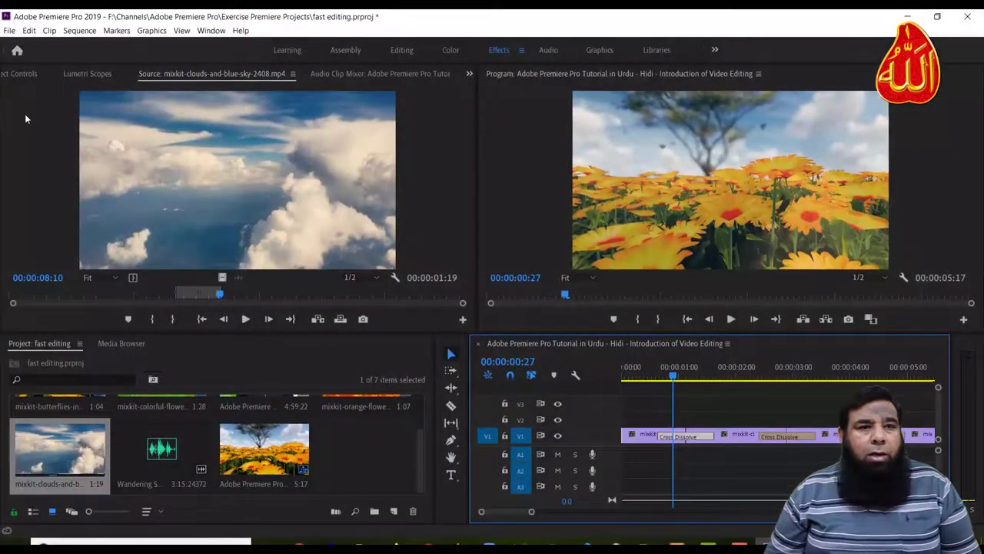
In Effect Controls, try Start at Cut alignment for the first Cross Dissolve, then return it to Center at Cut
click(23, 74)
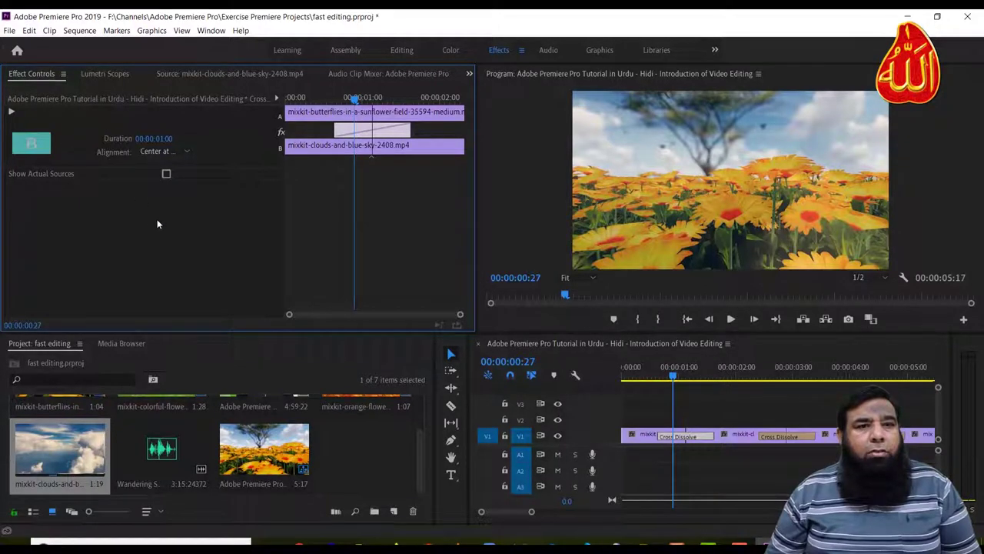
click(176, 151)
click(171, 171)
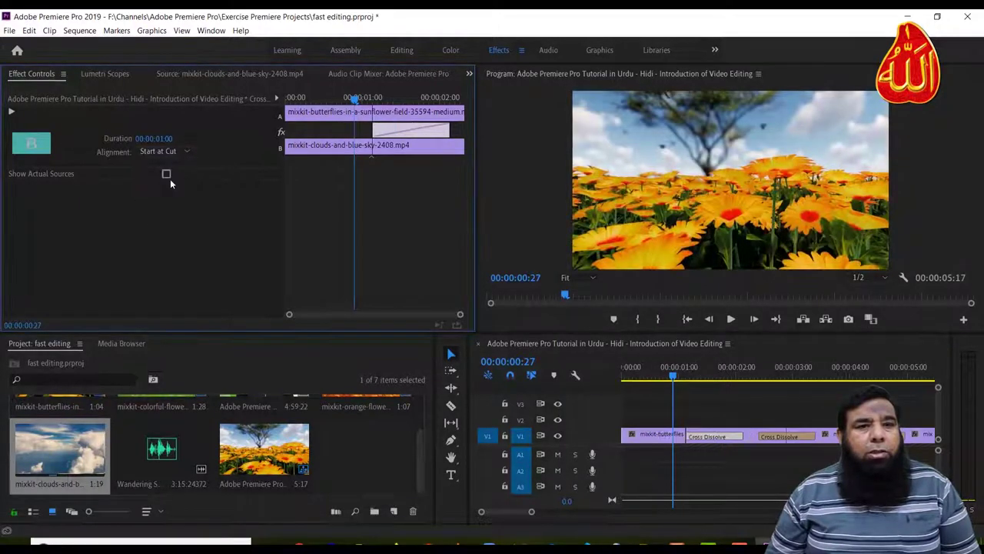
click(176, 151)
click(170, 164)
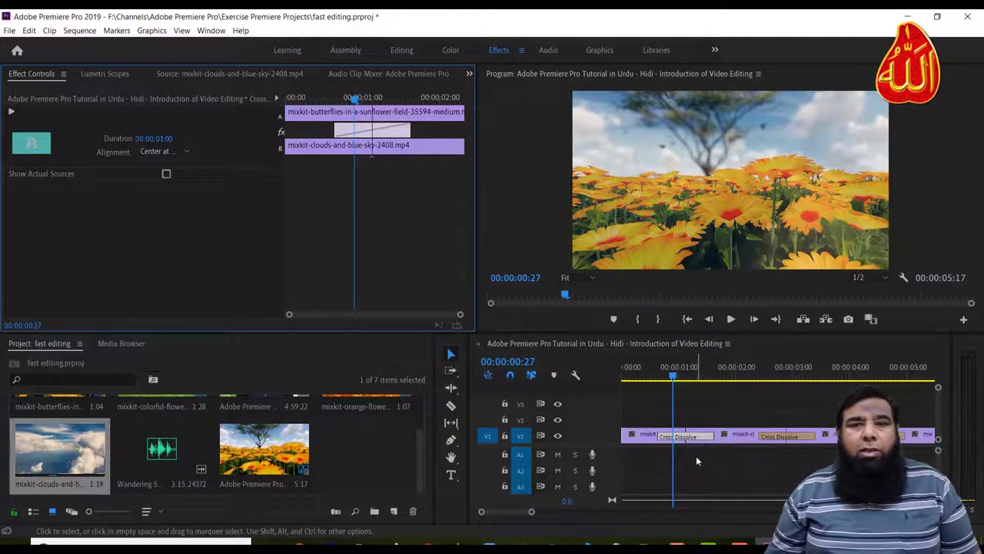
Stack orange-flowers on V2, colorful-flower-field on V3 and butterflies on V4 at 00:00, playhead at 00:00:00:13
scroll(231, 446, up, 2)
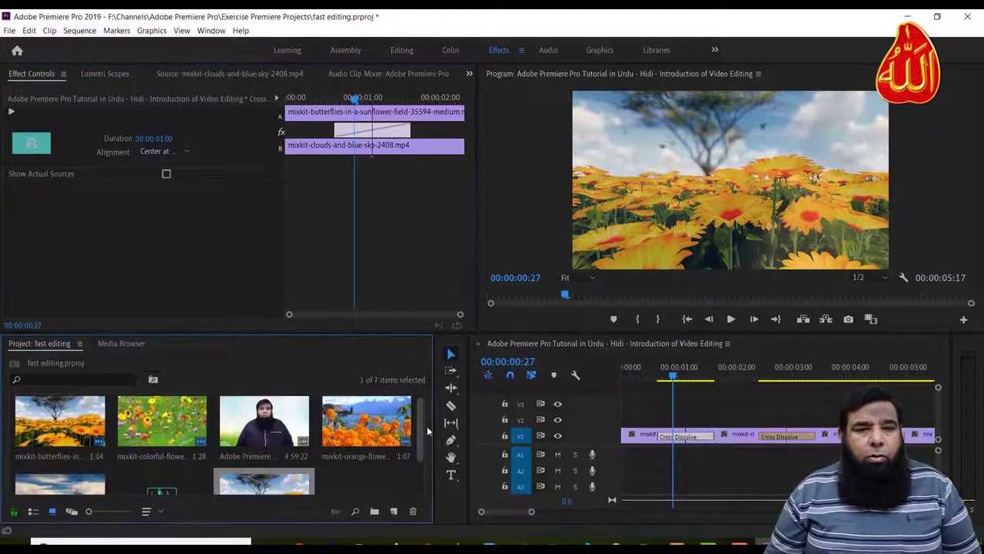
mouse_move(629, 435)
mouse_down()
mouse_move(626, 406)
mouse_move(625, 419)
mouse_up()
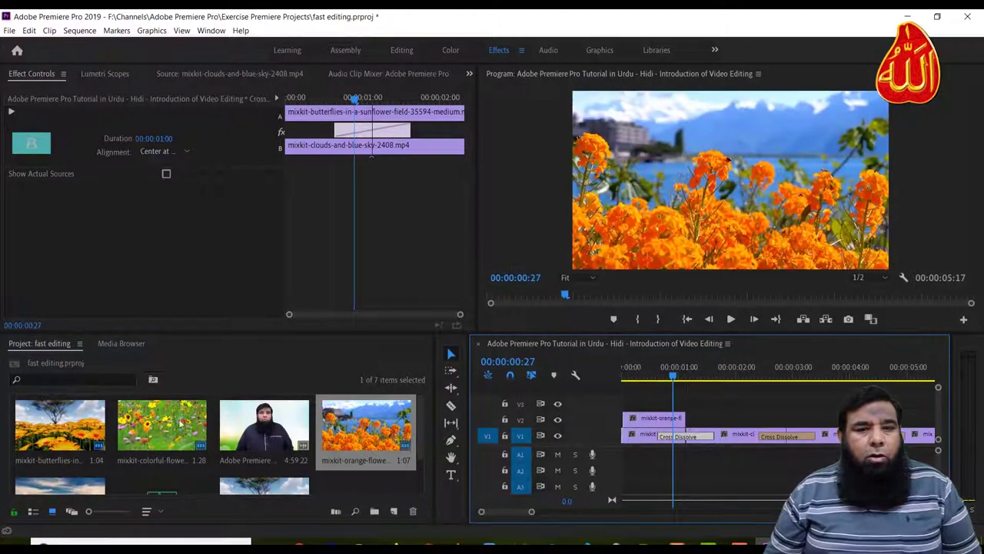
drag(146, 426, 541, 404)
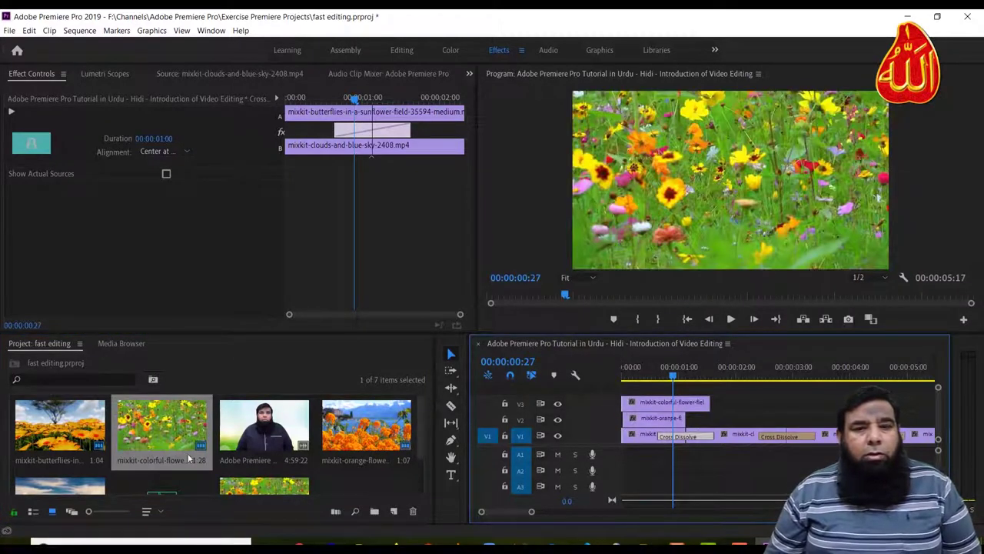
drag(85, 435, 651, 386)
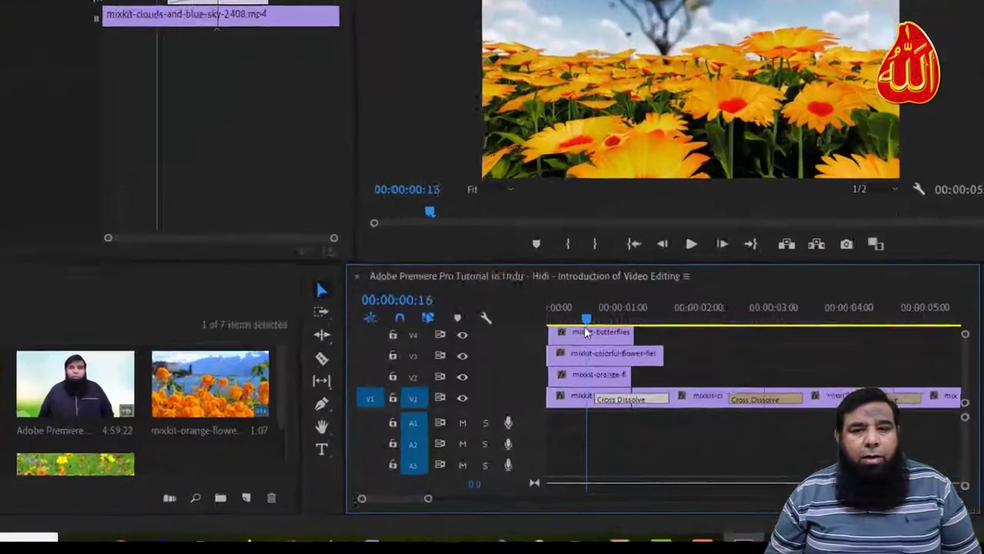
drag(586, 330, 579, 334)
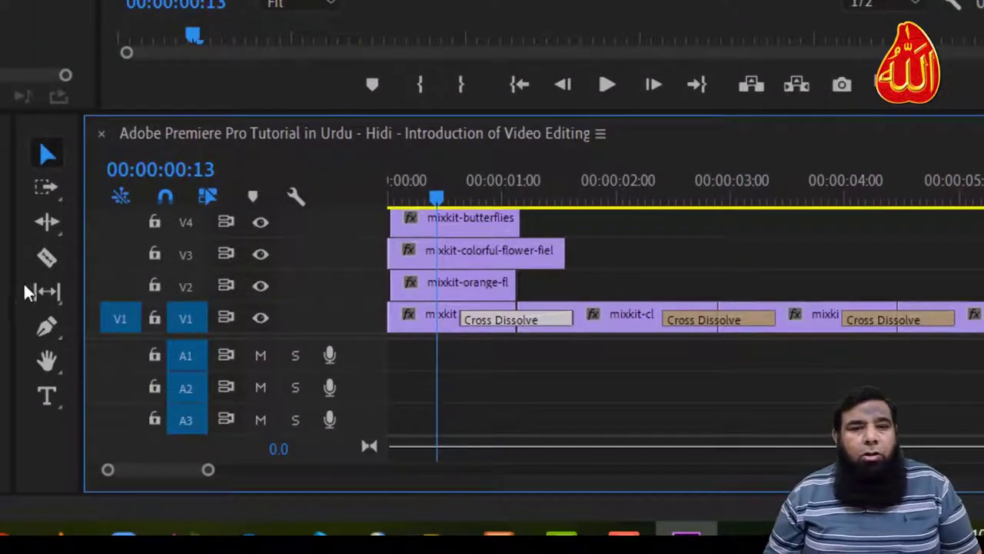
Trial-split the V2 orange-flower clip at the playhead and shift a piece, then undo it
click(45, 260)
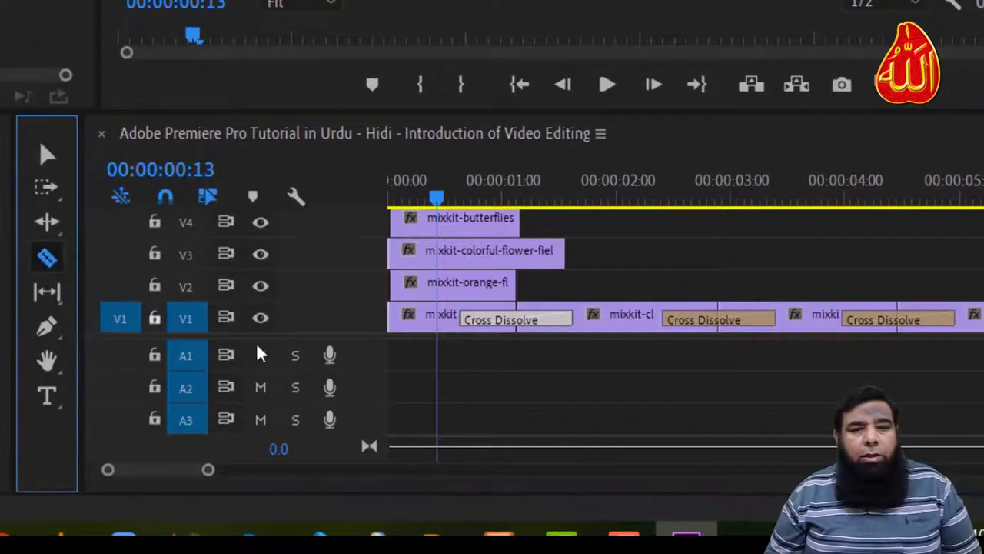
click(440, 288)
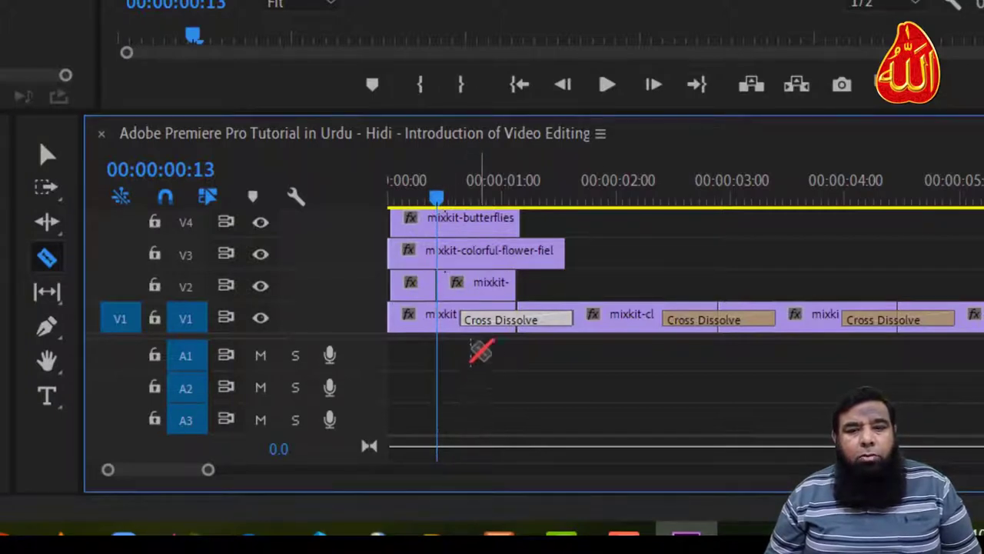
click(437, 316)
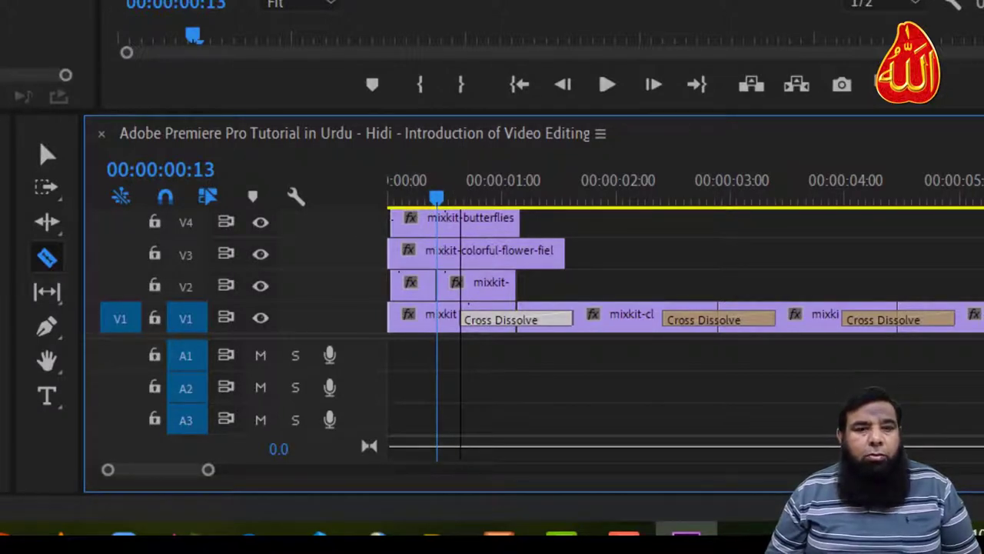
click(48, 155)
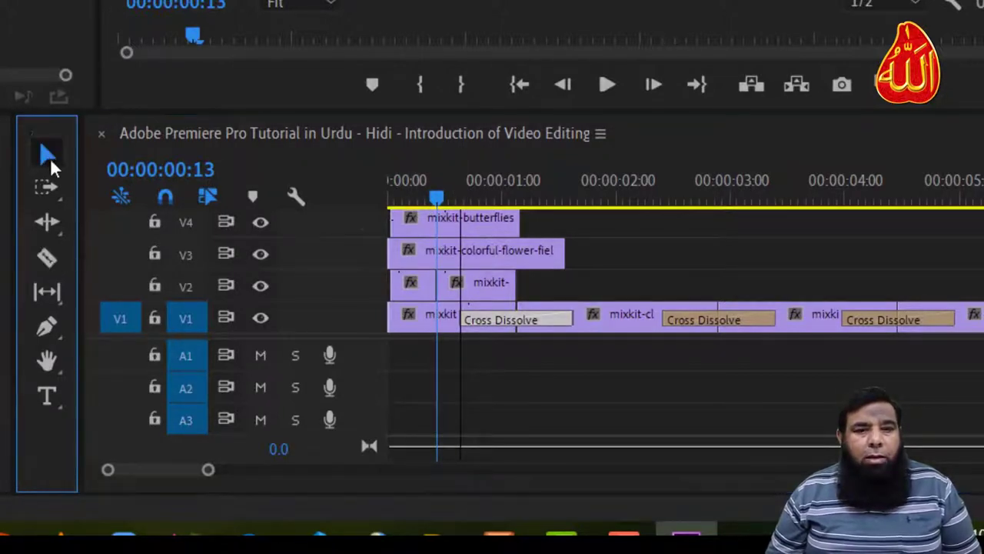
click(493, 294)
drag(486, 290, 509, 290)
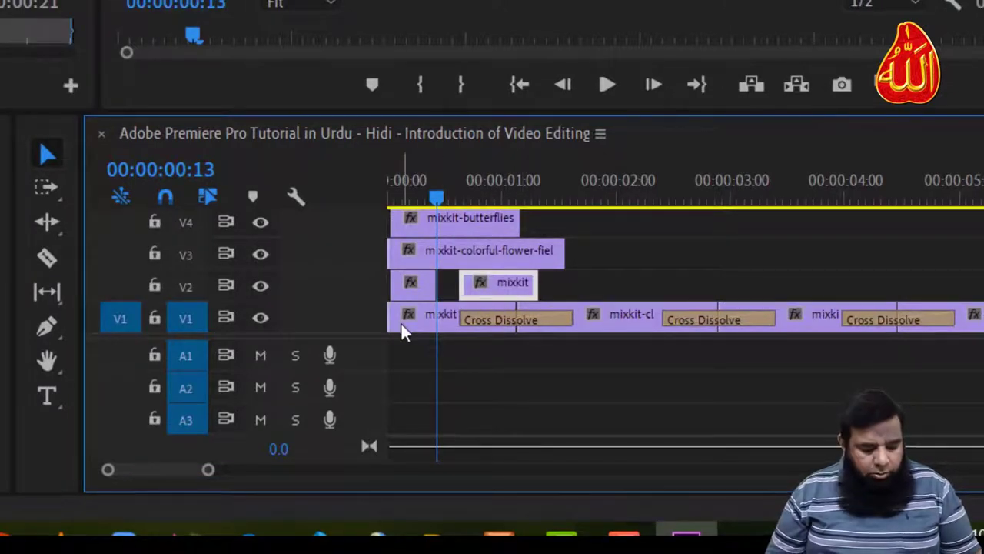
key(ctrl+z)
key(ctrl+z)
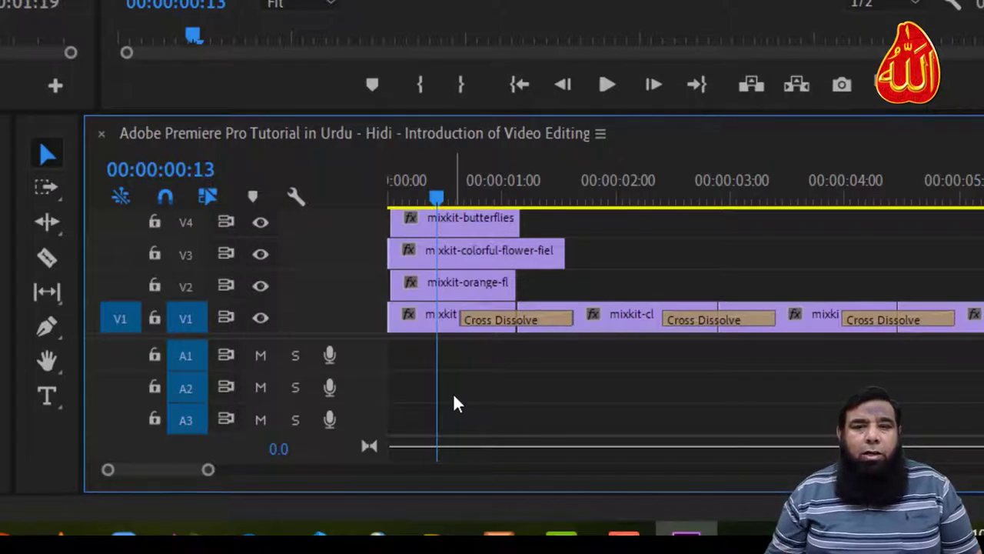
Razor all video tracks at 00:00:00:13 and ripple delete the opening pieces on V1–V4
click(46, 258)
key(shift)
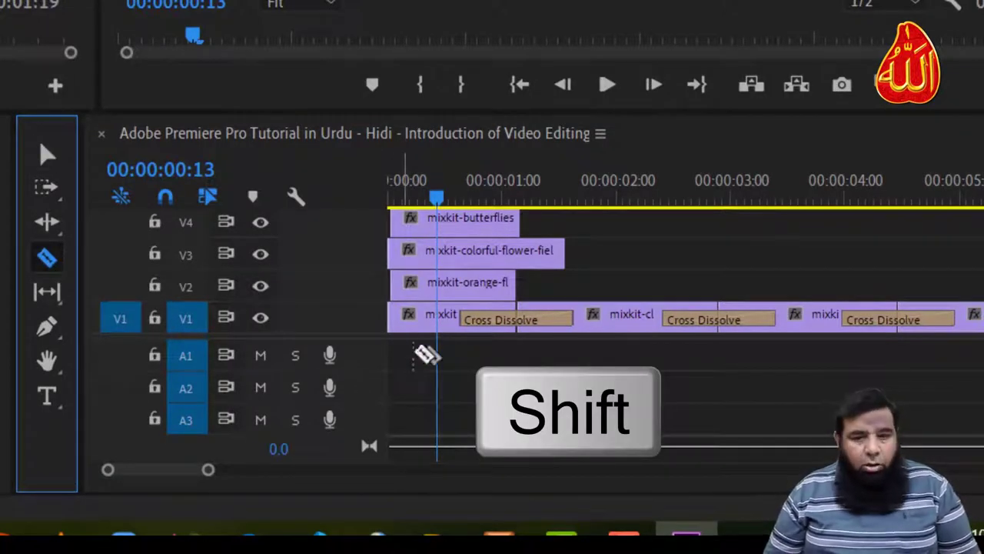
shift+click(452, 255)
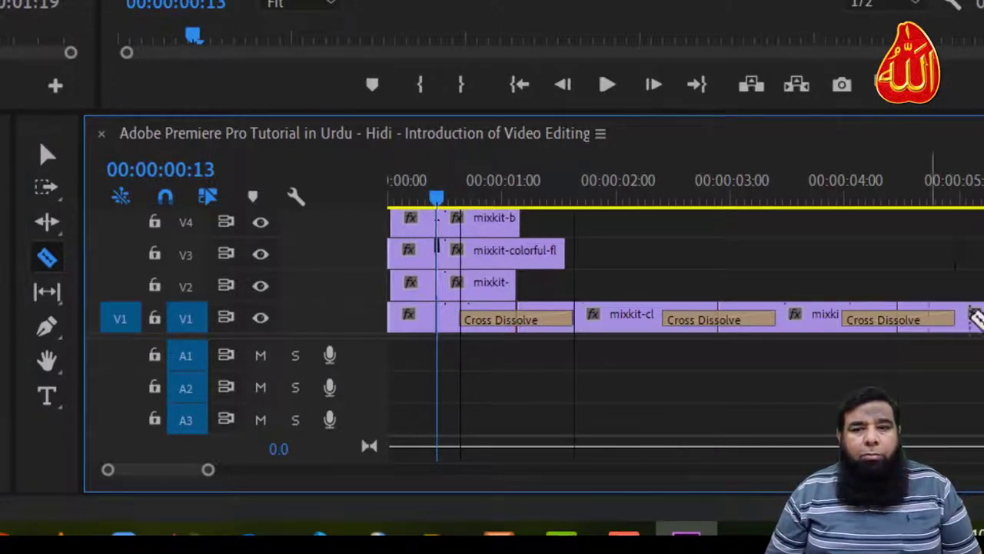
shift+click(578, 343)
shift+click(517, 323)
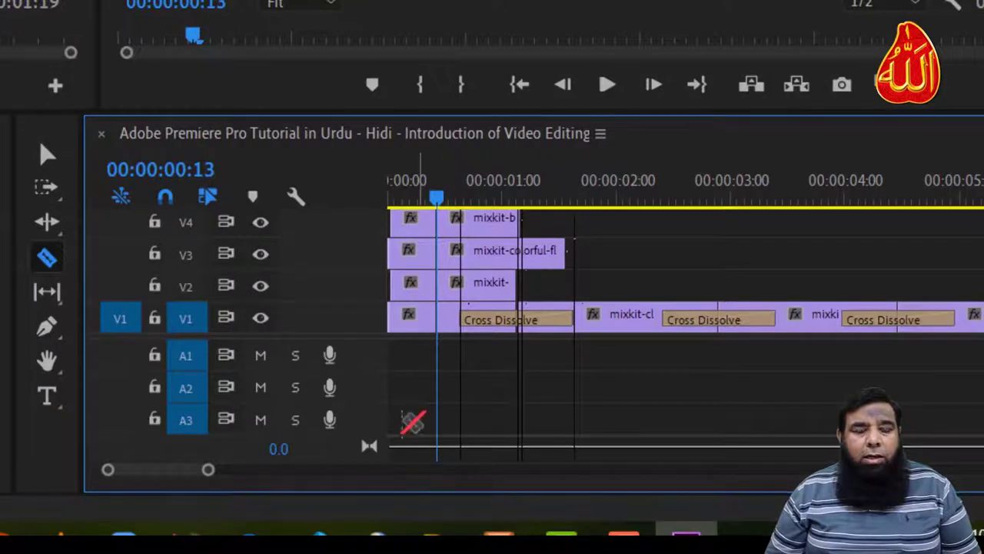
click(43, 155)
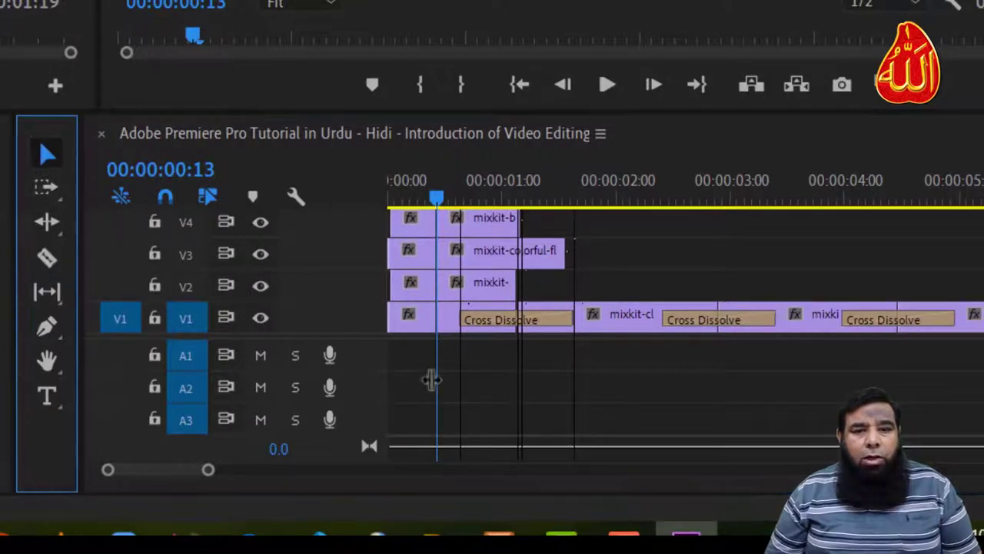
drag(408, 374, 397, 220)
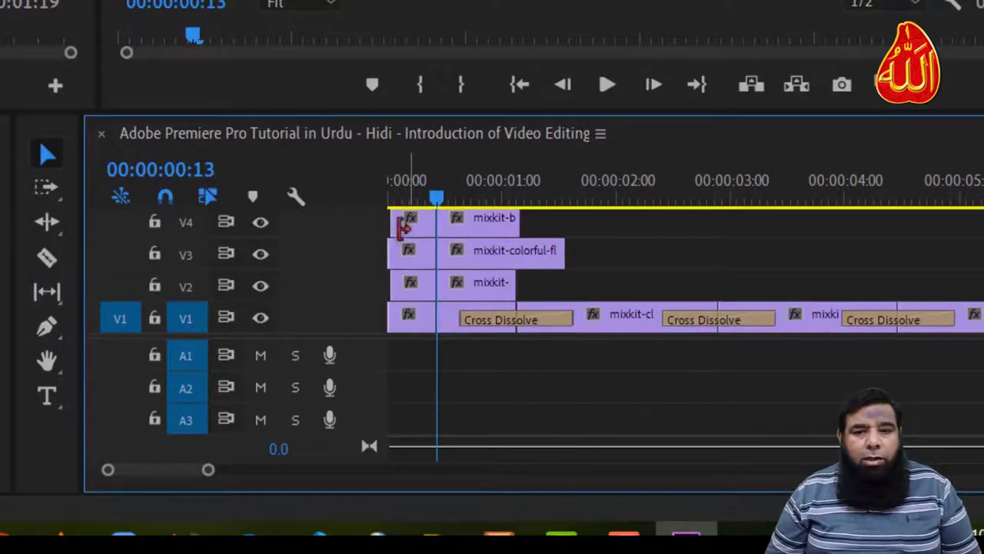
drag(417, 358, 400, 211)
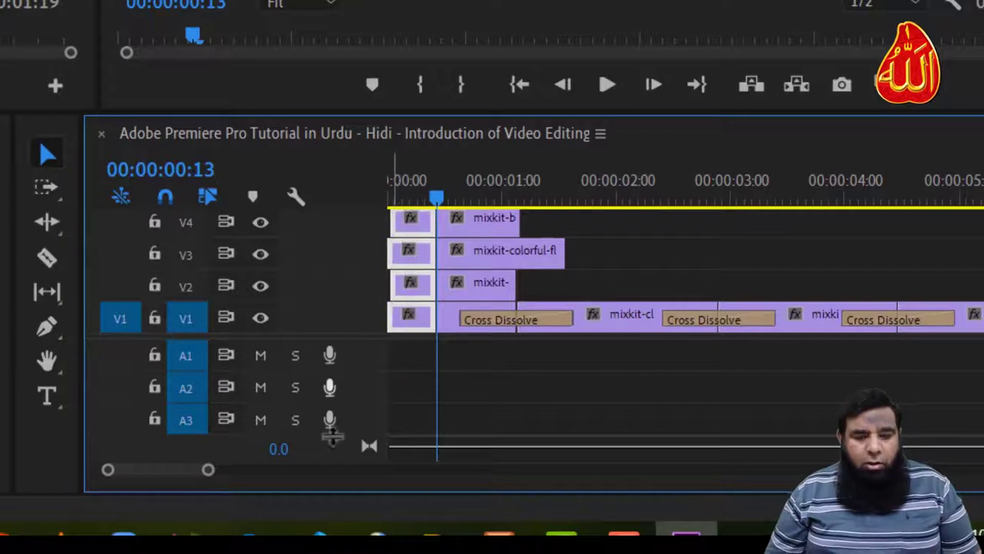
key(shift+Delete)
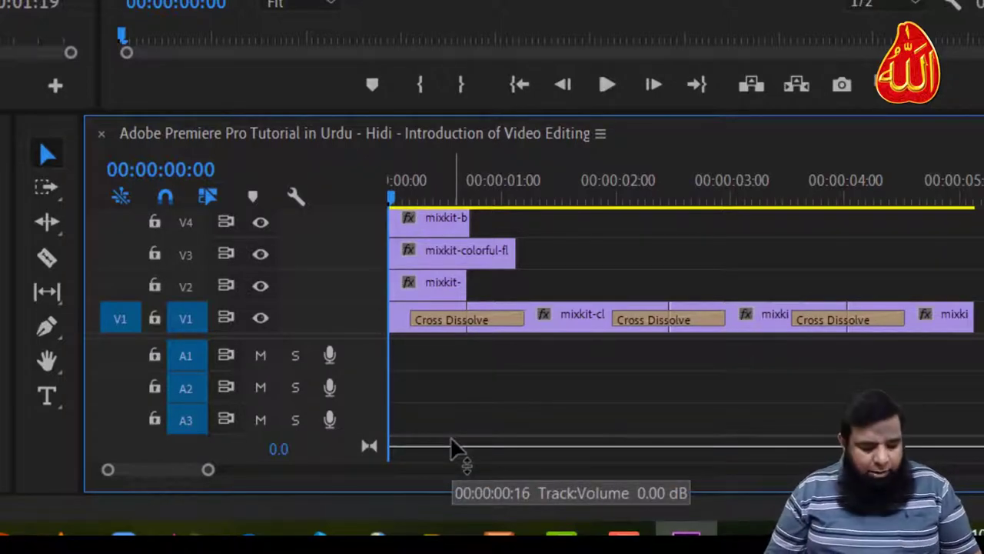
Compare deleting the opening pieces then the gap, and finally ripple delete them so clips start at zero
key(ctrl+z)
drag(420, 393, 391, 211)
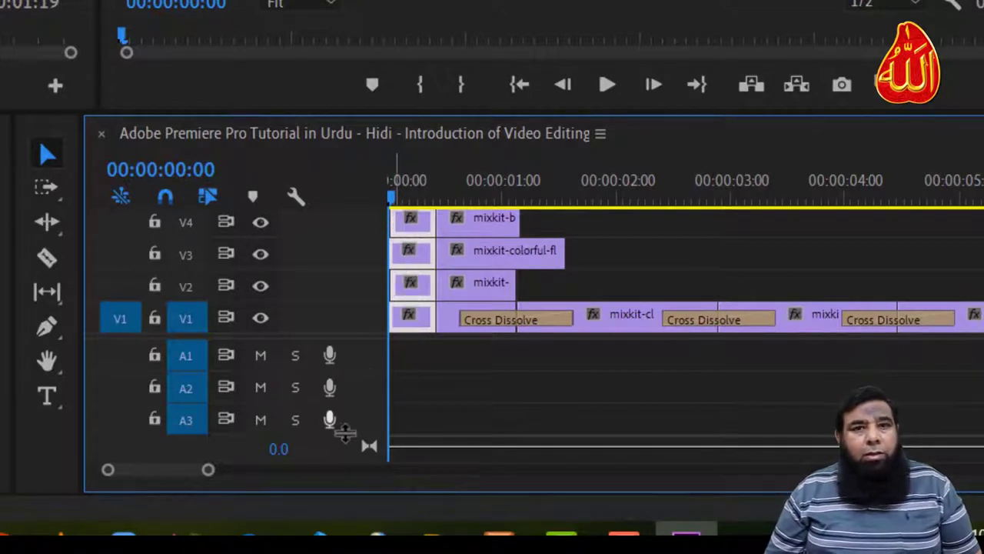
key(Delete)
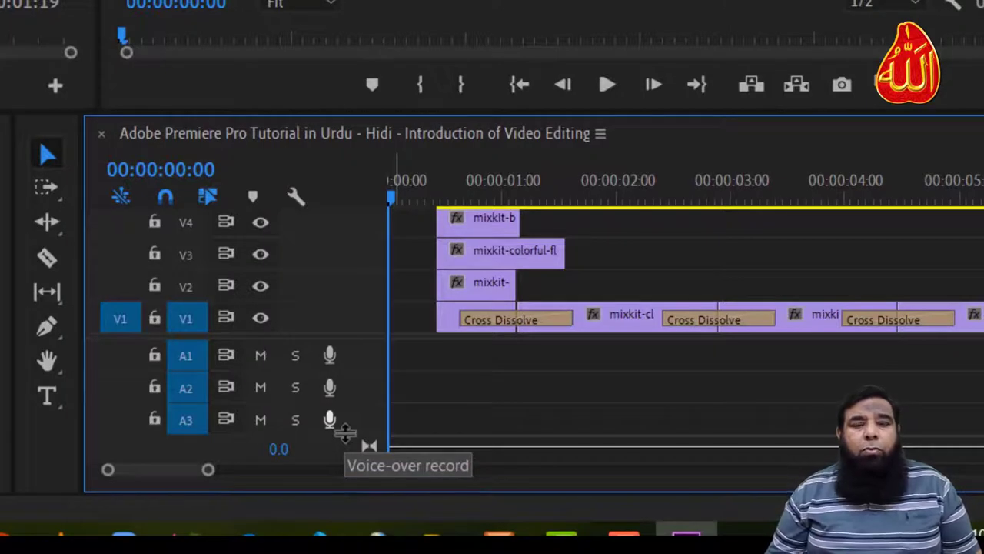
click(411, 224)
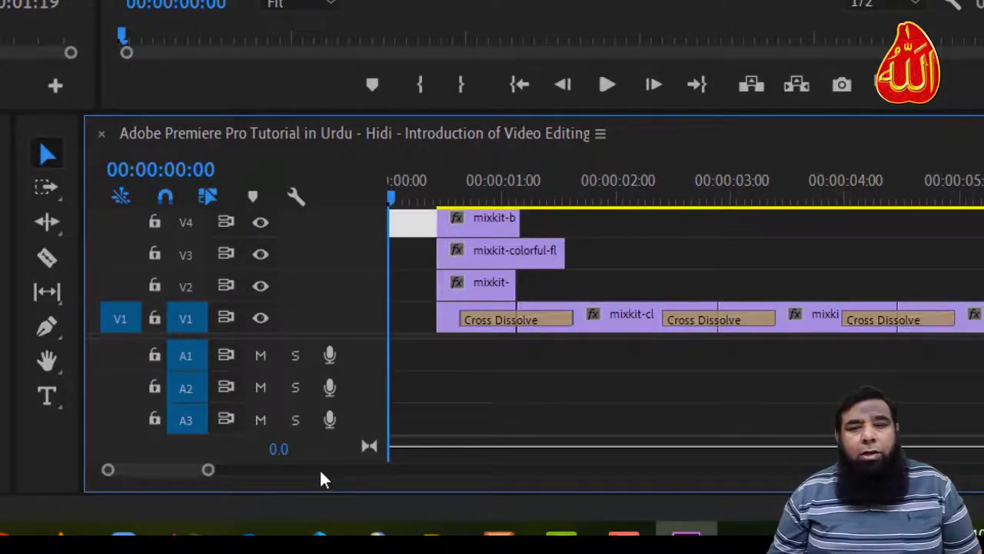
key(Delete)
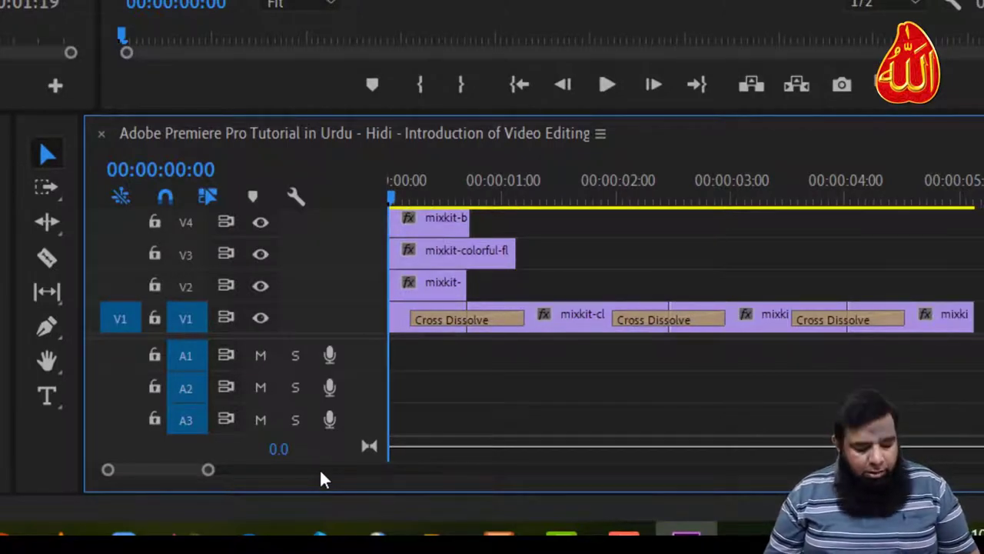
key(ctrl+z)
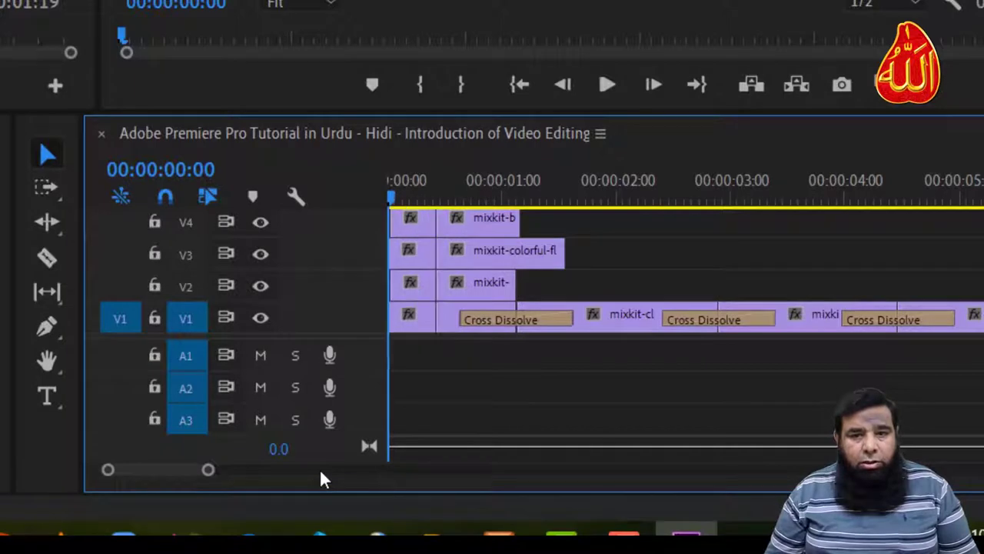
drag(422, 364, 397, 214)
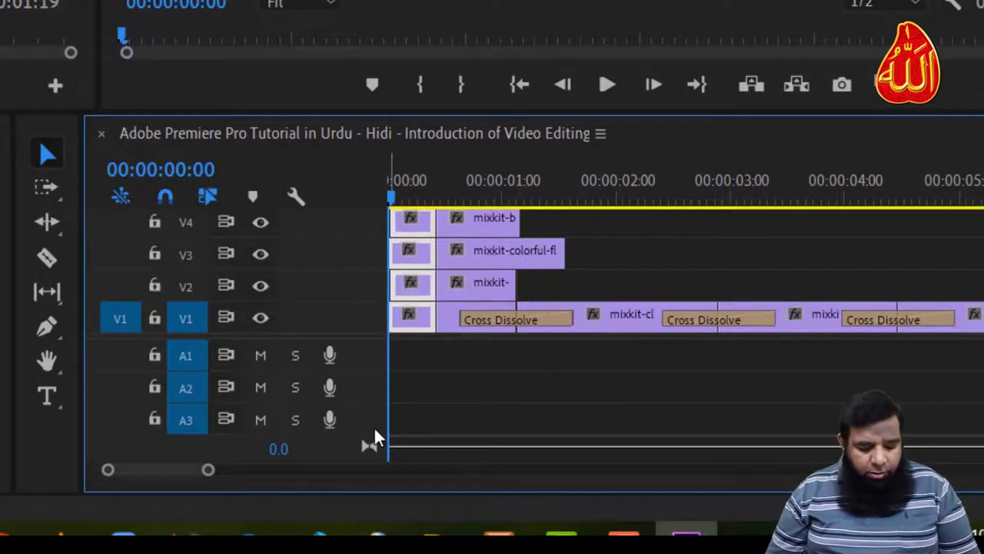
key(shift+Delete)
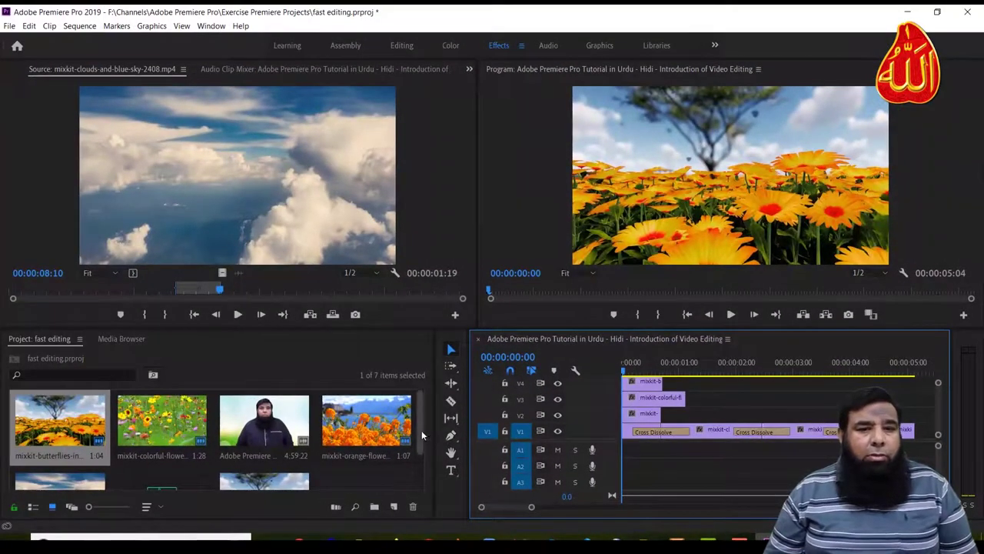
Add the Wandering music to A1 and split it at about one second
drag(421, 430, 338, 462)
drag(151, 455, 698, 471)
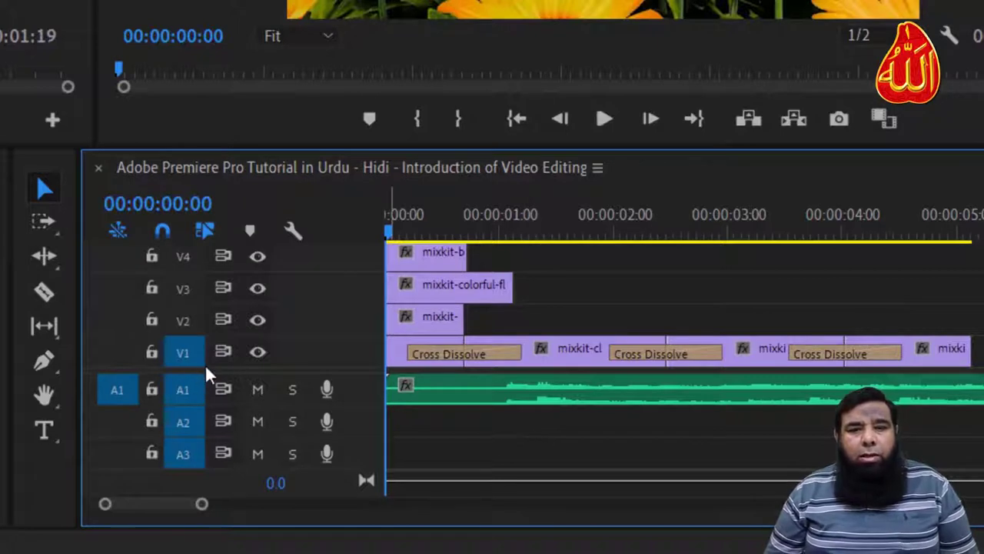
click(43, 291)
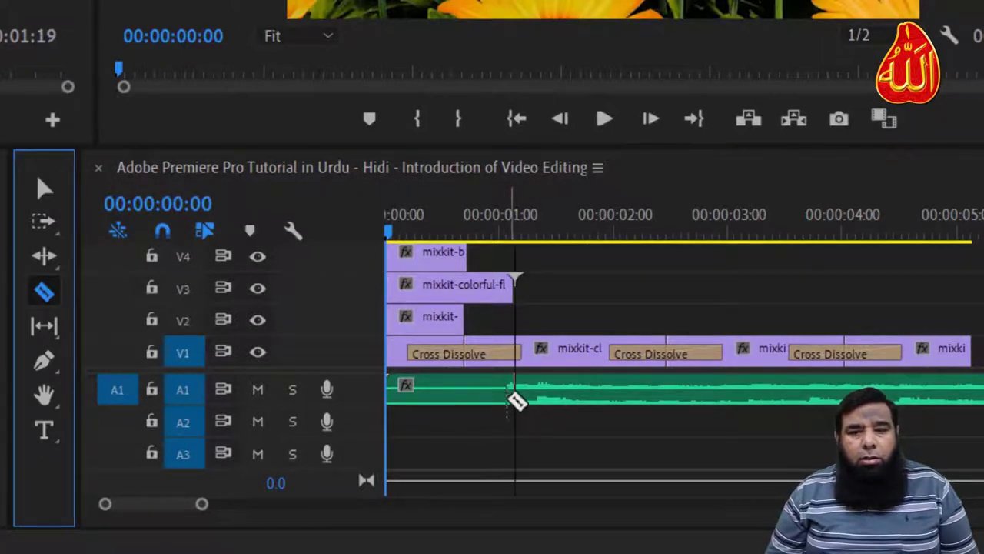
click(514, 394)
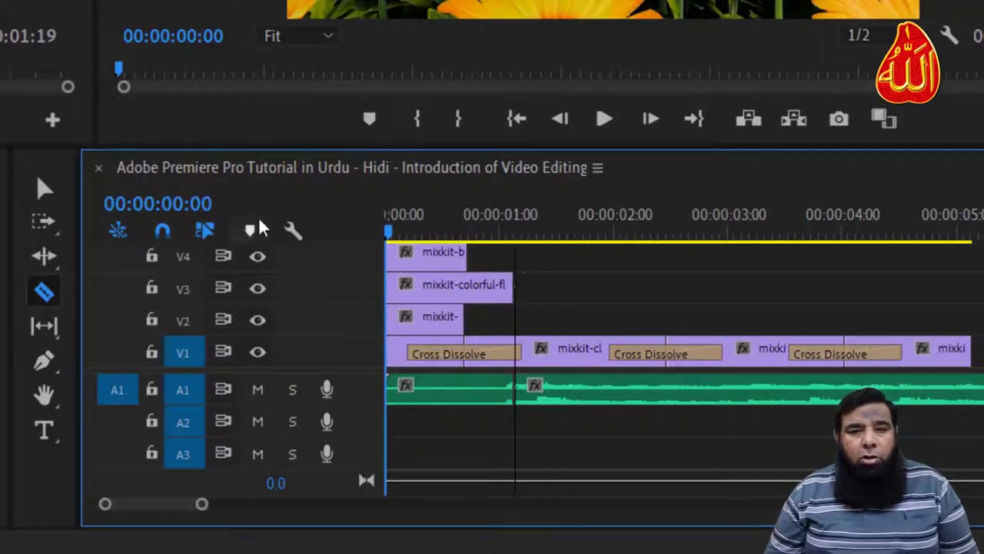
click(46, 188)
Delete the music's first second, move it to the sequence start and trim it to end at 00:00:05:04
click(456, 396)
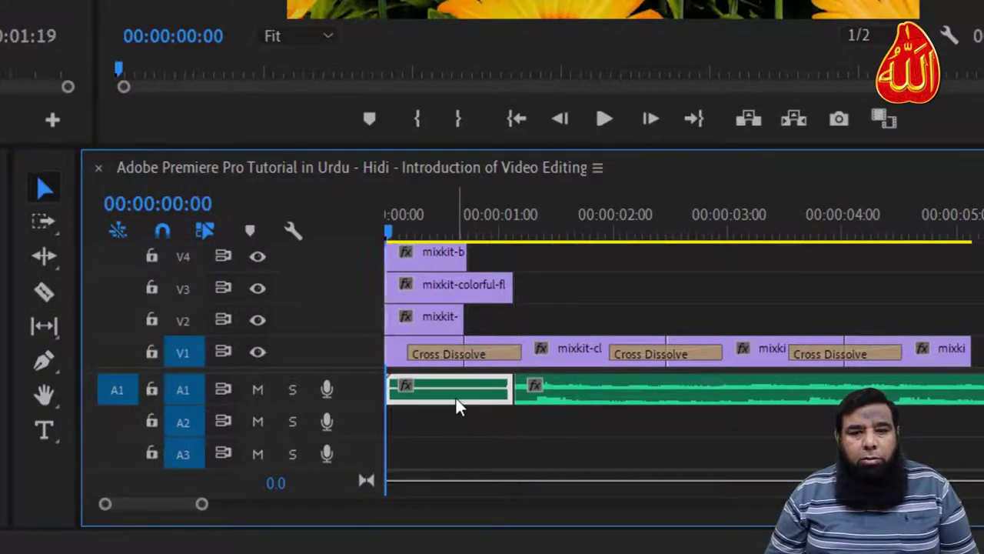
key(Delete)
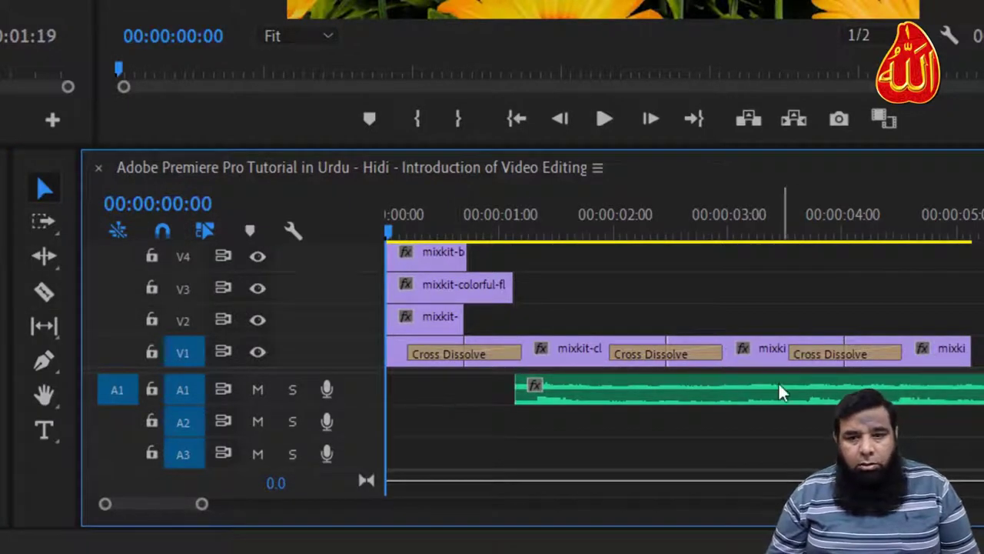
drag(780, 391, 644, 415)
click(43, 295)
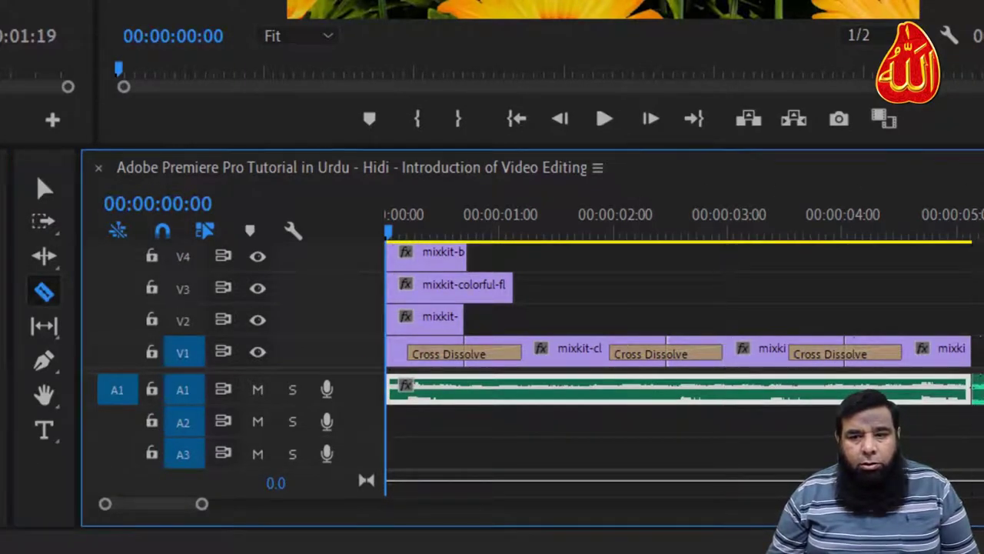
key(v)
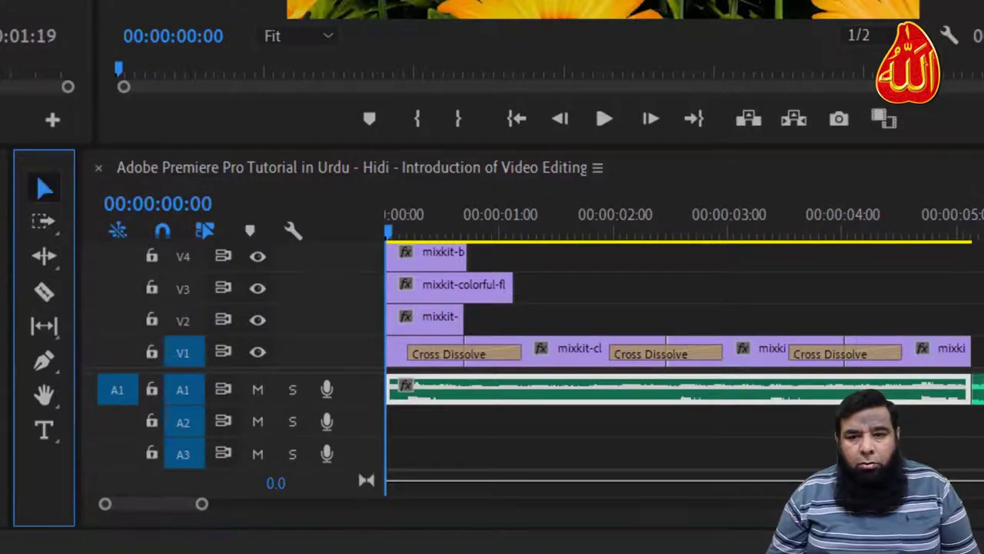
click(974, 389)
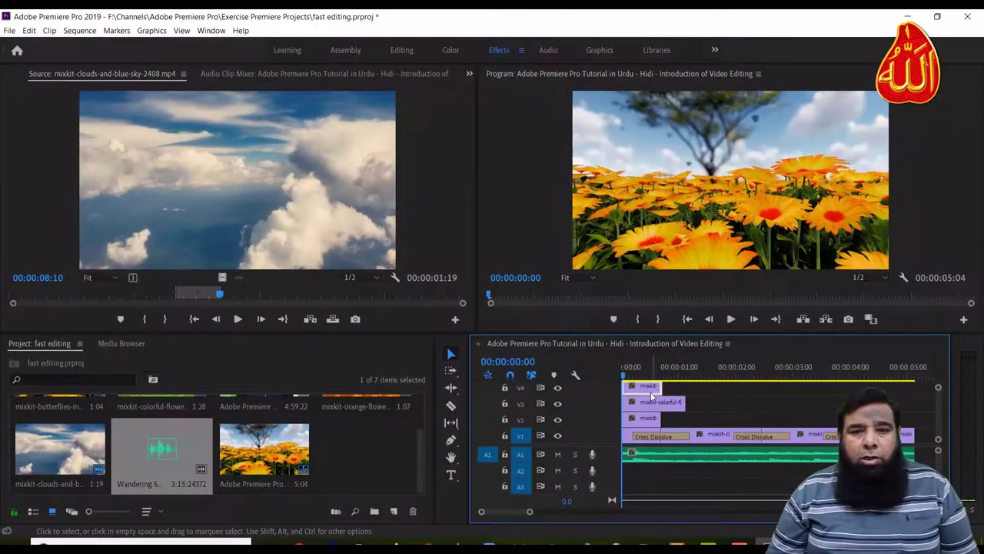
Delete the stacked intro clips on V4, V3 and V2, then play the sequence in the Program monitor
key(Delete)
click(649, 407)
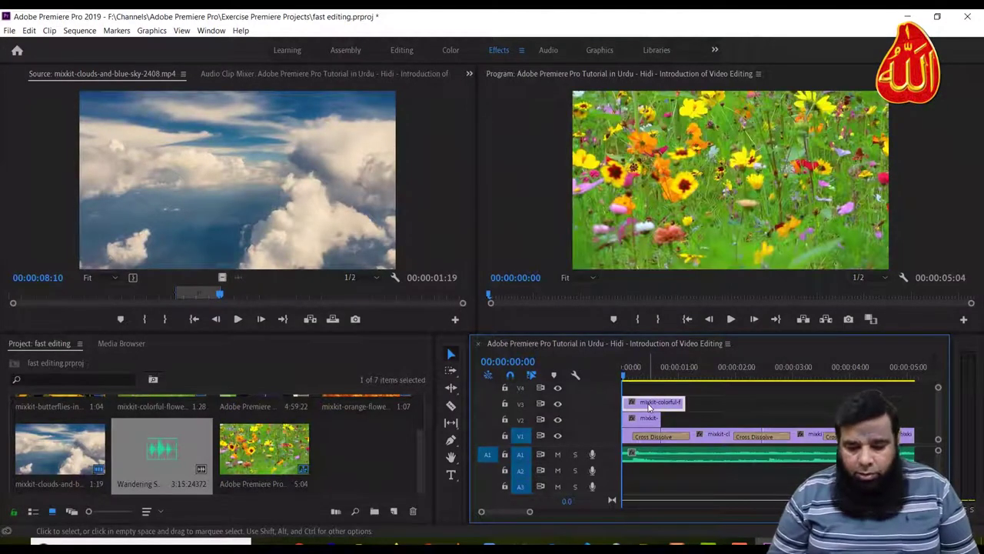
key(Delete)
click(646, 420)
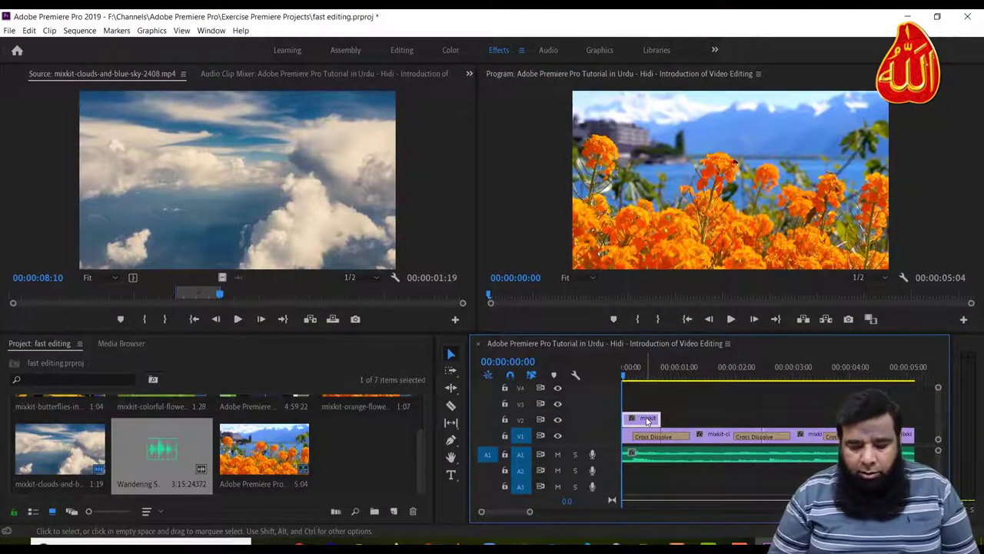
key(Delete)
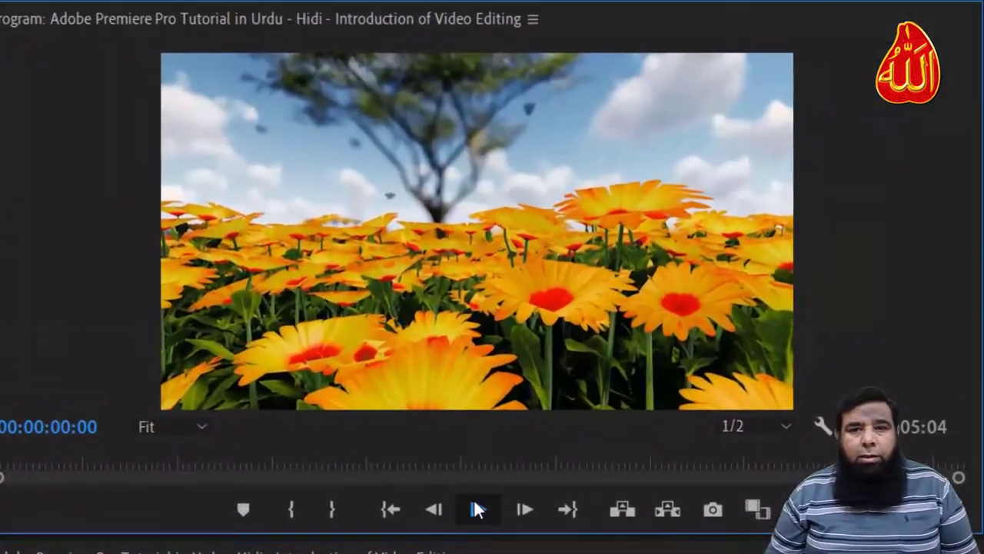
click(730, 318)
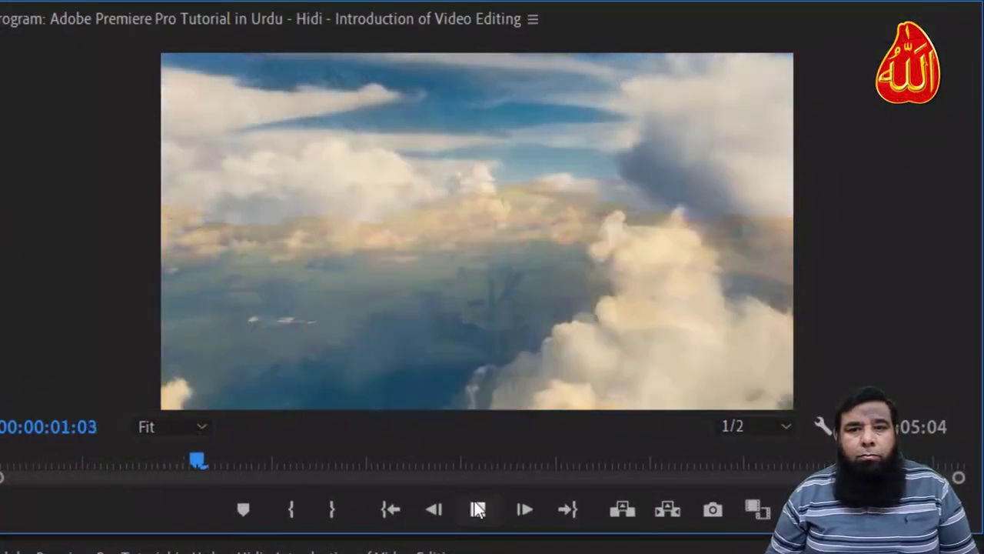
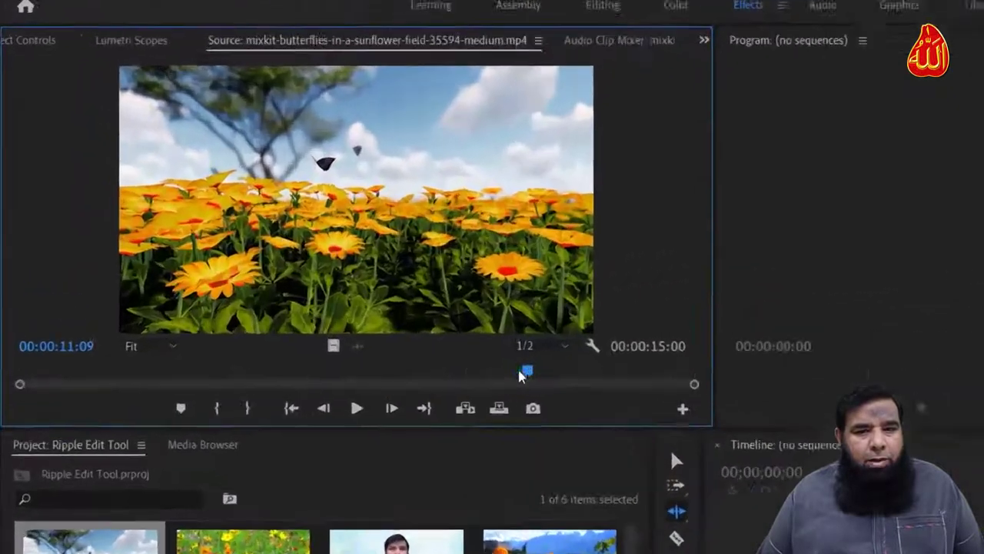
Mark a short butterflies excerpt around 6 seconds and place it in a new sequence
drag(356, 287, 191, 293)
drag(384, 470, 476, 461)
click(288, 508)
click(345, 507)
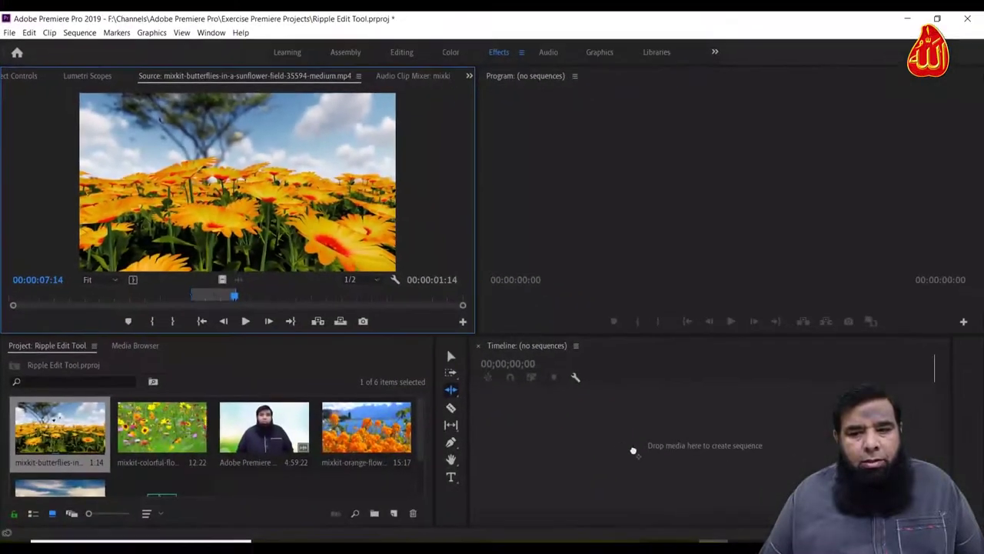
drag(633, 451, 633, 450)
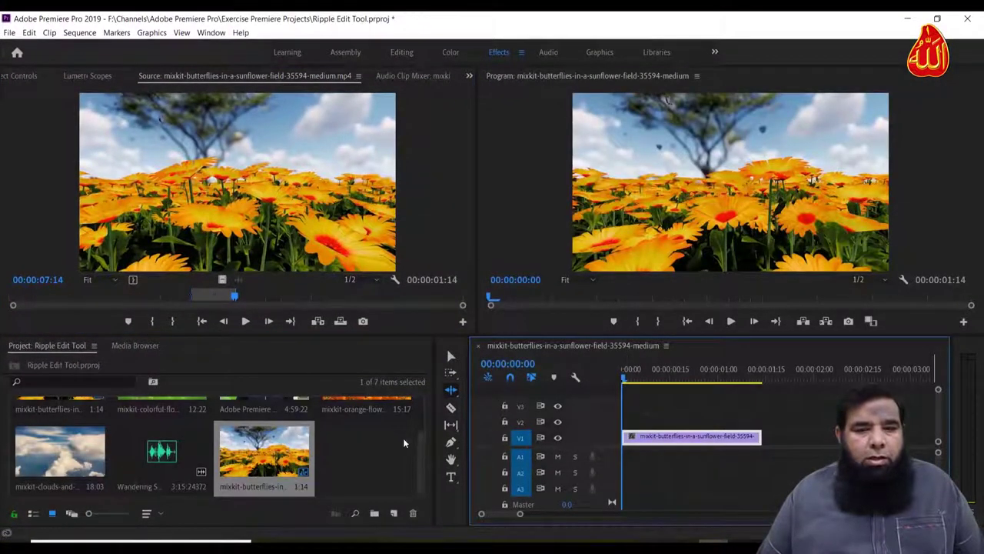
drag(419, 461, 424, 421)
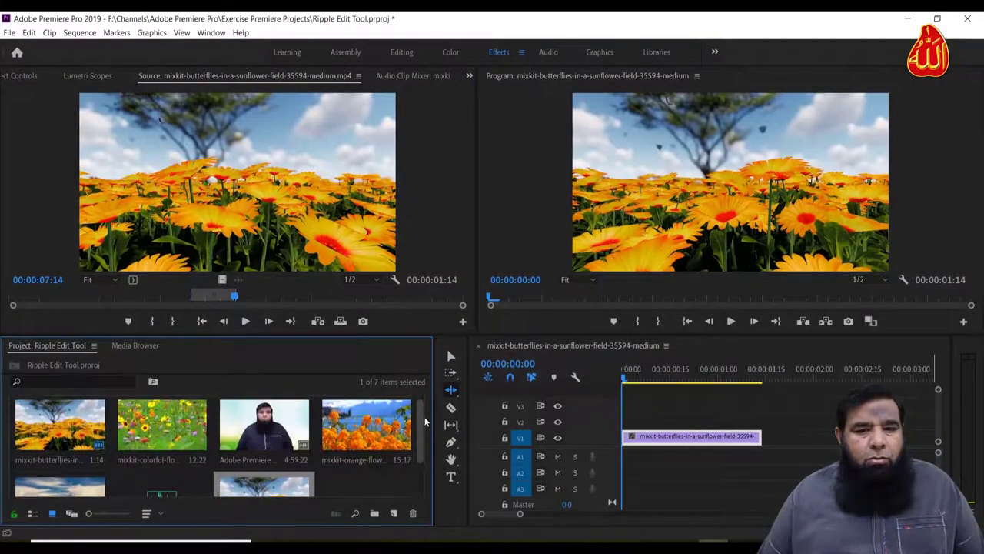
Mark the flower clip from 04:48 to 06:03 and add it after the butterflies clip
double_click(161, 424)
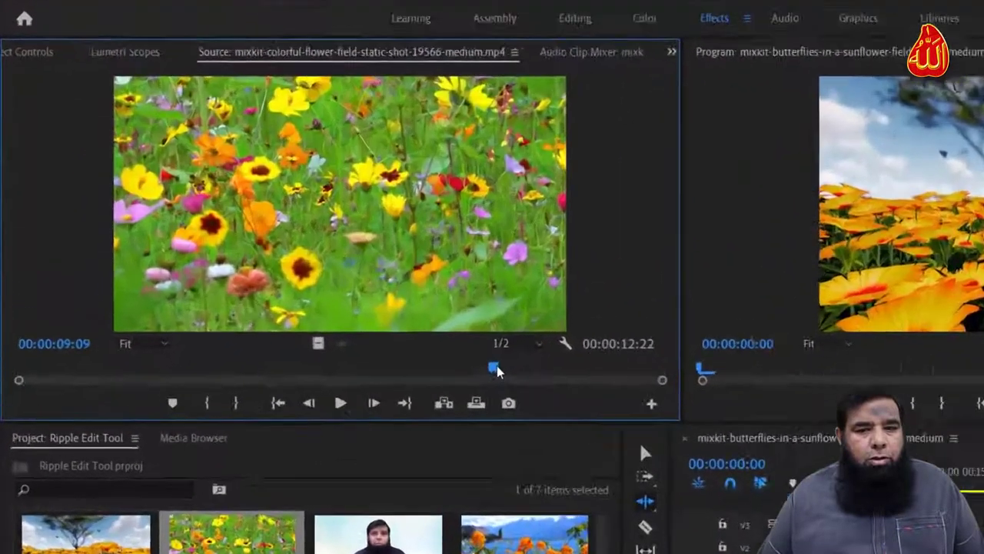
drag(345, 300, 200, 316)
drag(398, 489, 383, 488)
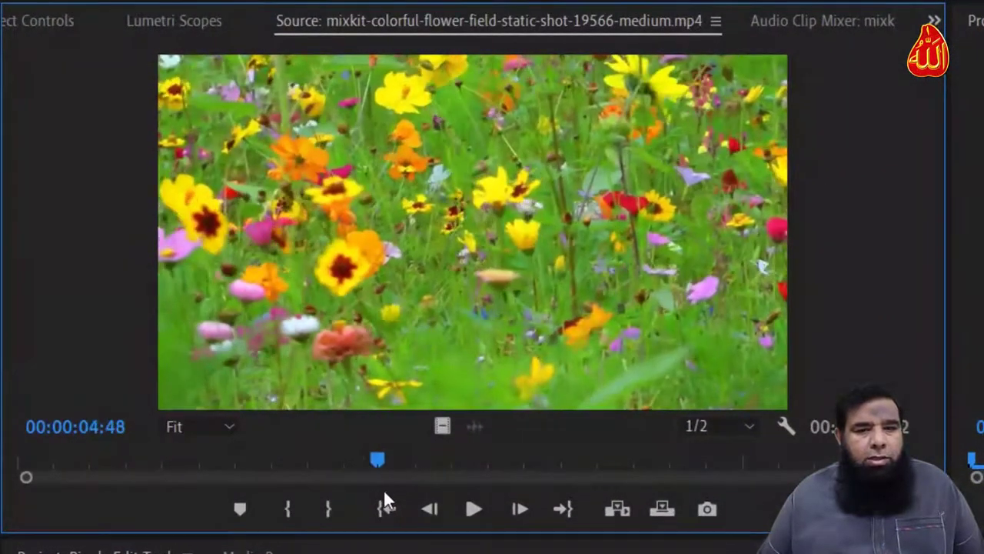
click(297, 518)
drag(379, 460, 459, 462)
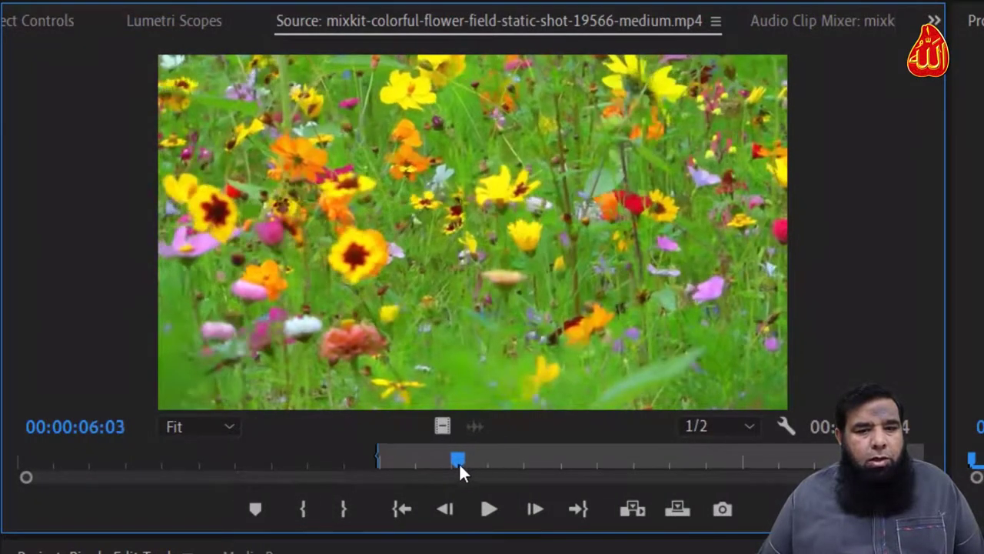
click(344, 510)
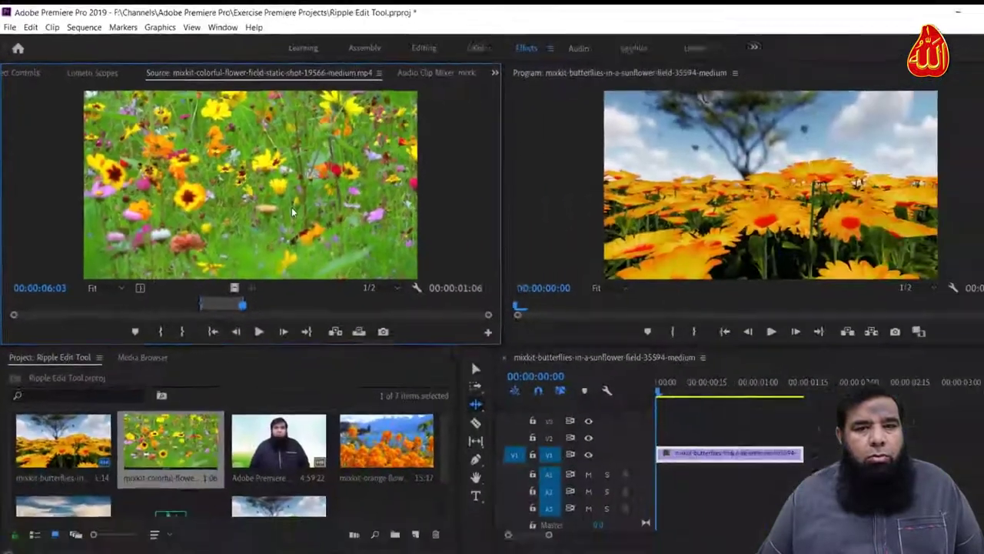
drag(491, 259, 778, 440)
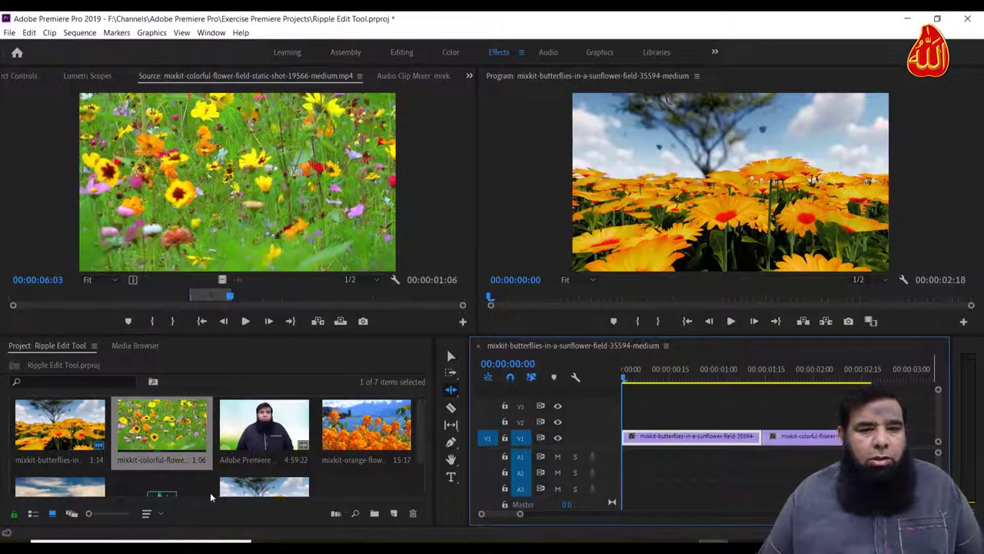
scroll(330, 444, down, 2)
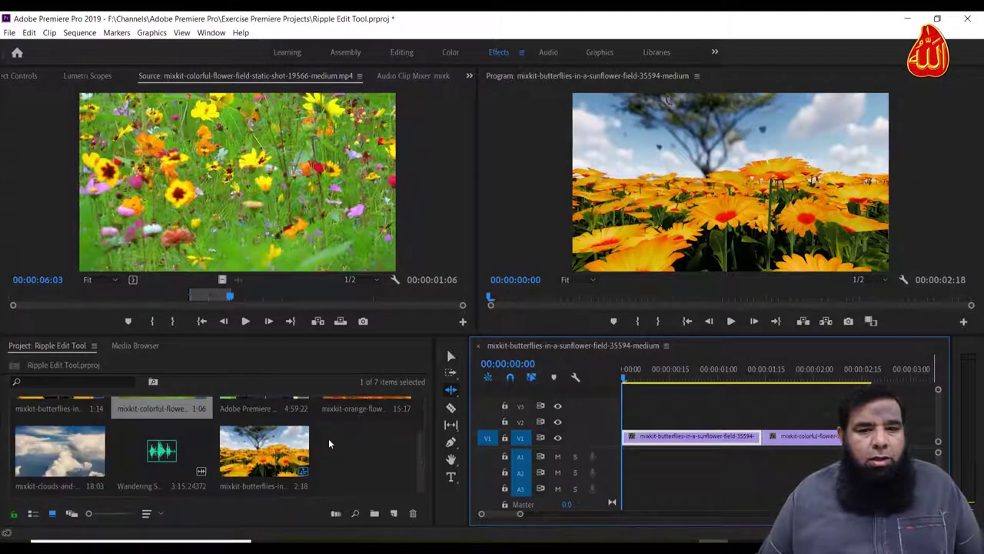
Append a clouds excerpt starting at 07:04 after the flower clip, then zoom the timeline to fit
double_click(77, 464)
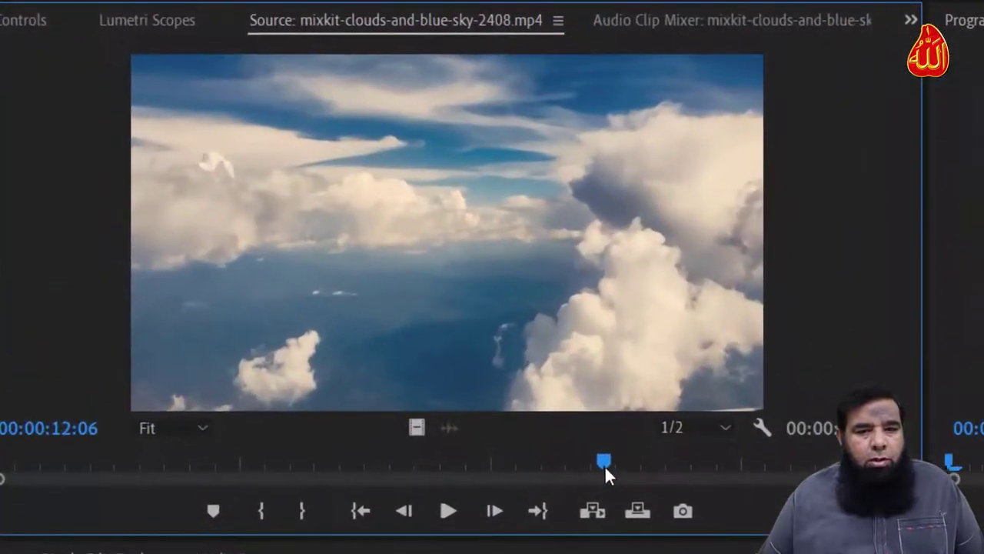
drag(316, 299, 194, 305)
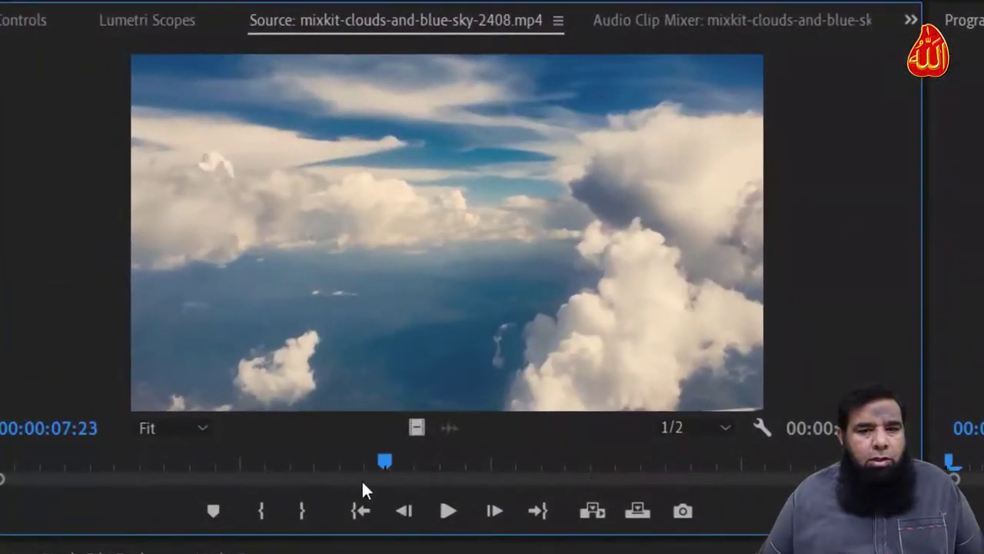
drag(362, 490, 330, 520)
click(261, 510)
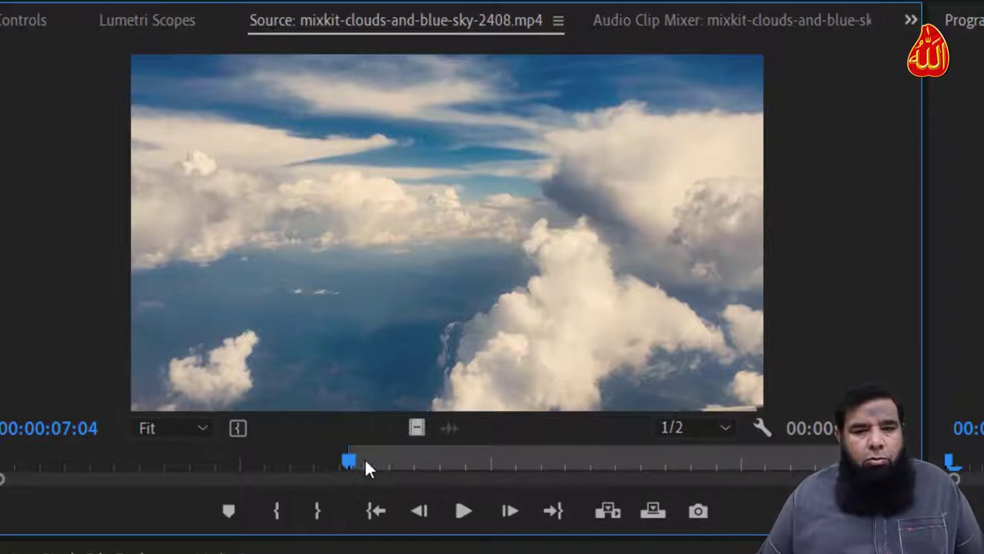
drag(364, 457, 432, 461)
key(o)
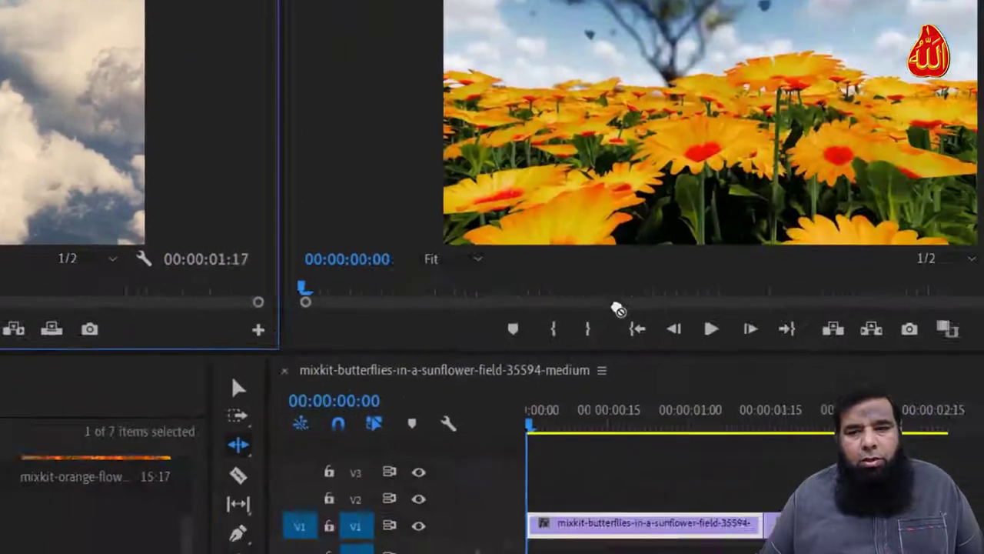
drag(619, 310, 946, 524)
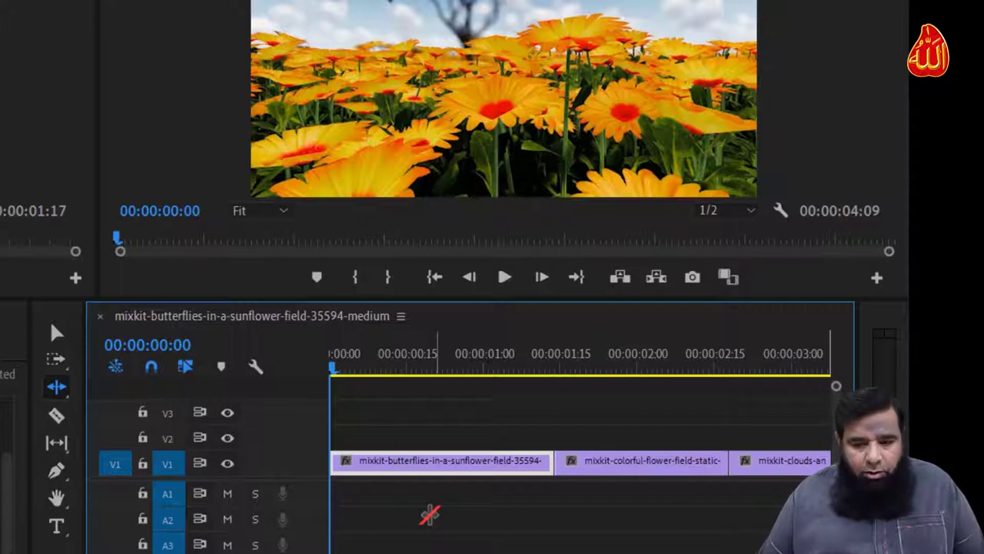
key(minus)
key(minus)
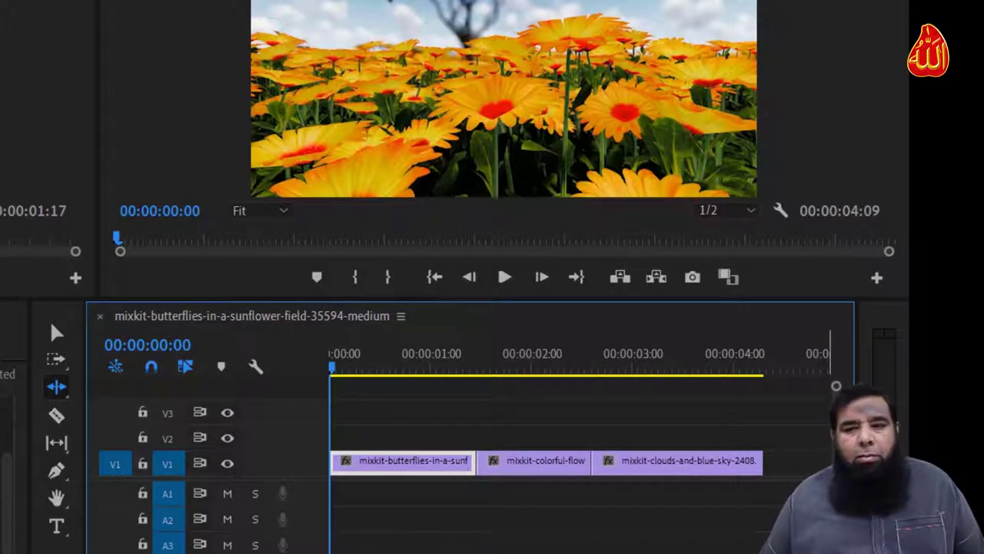
click(57, 332)
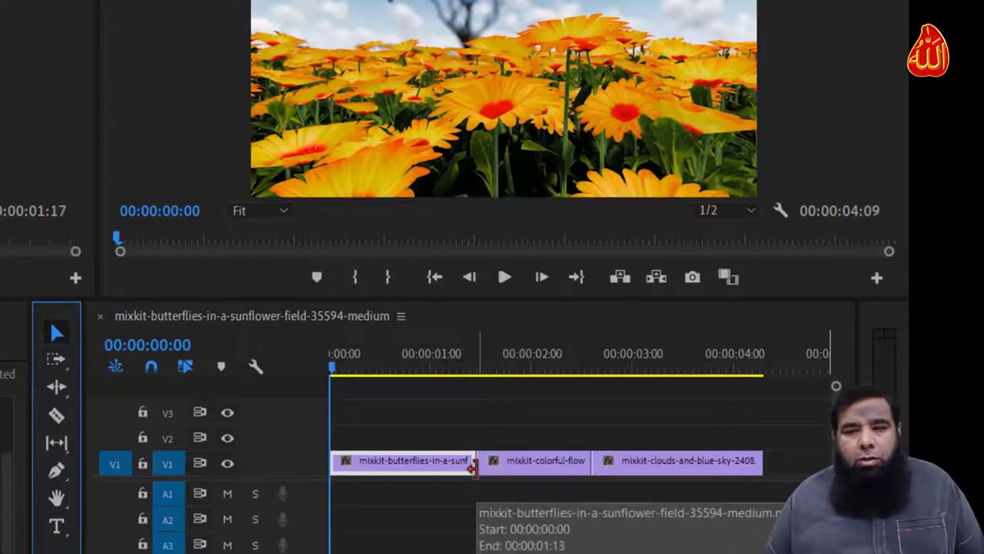
click(473, 467)
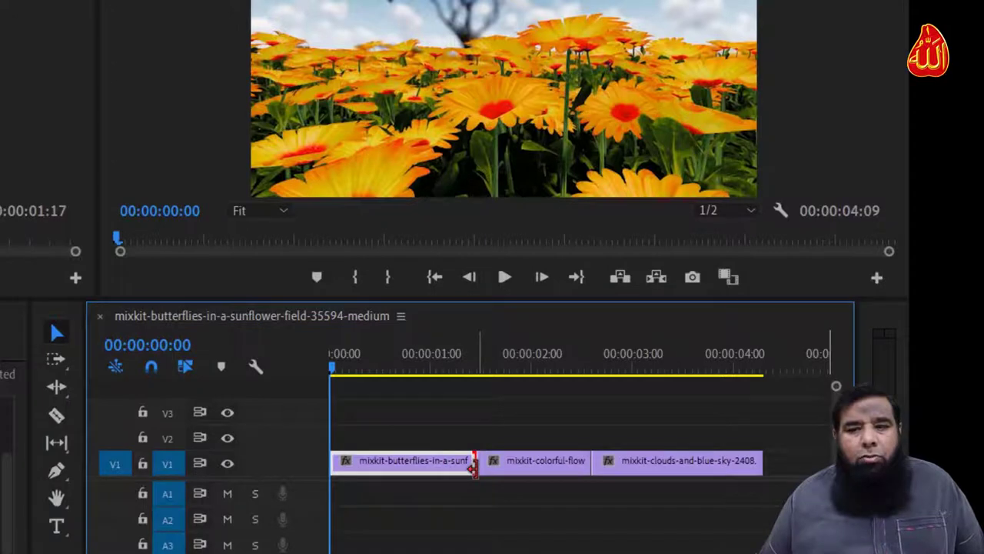
drag(474, 468, 417, 468)
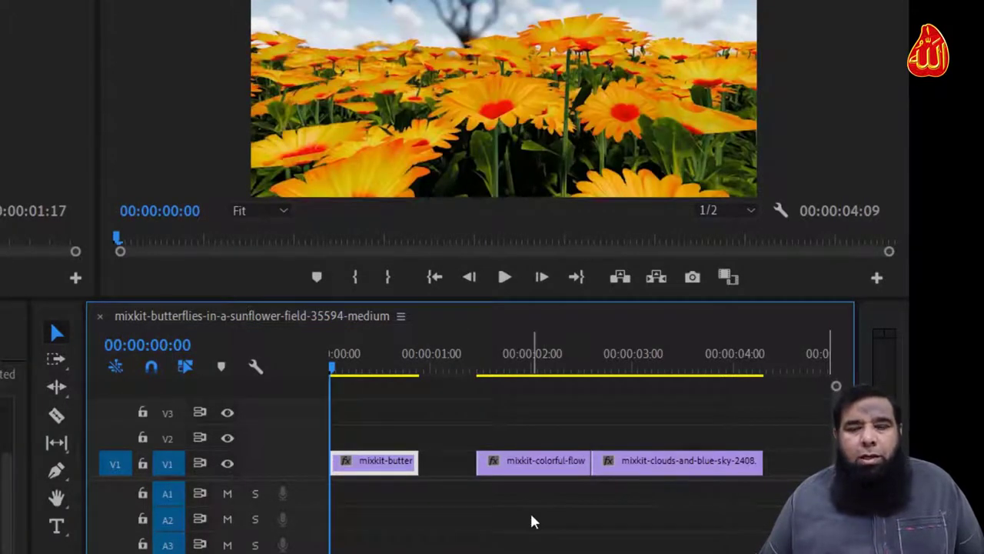
drag(465, 432, 592, 467)
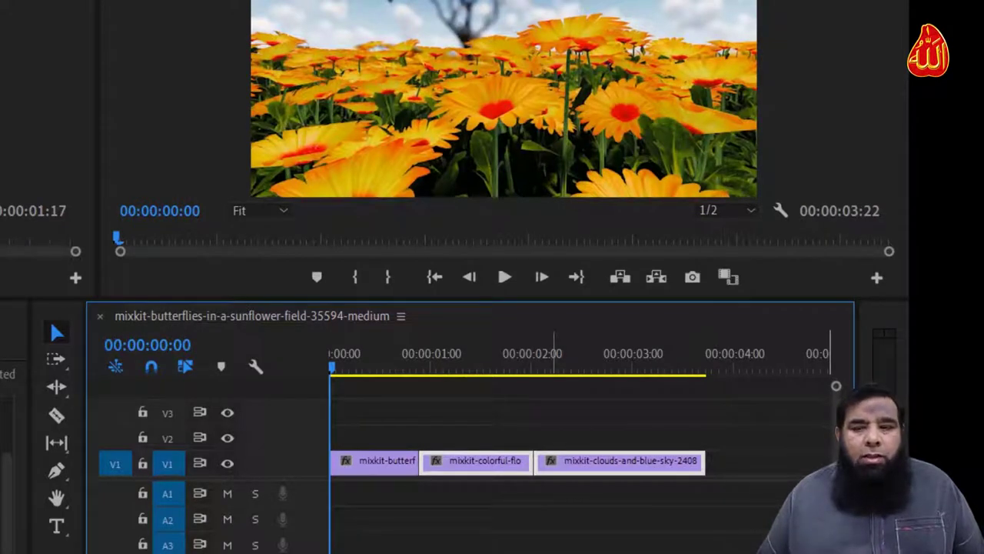
key(ctrl+z)
key(ctrl+z)
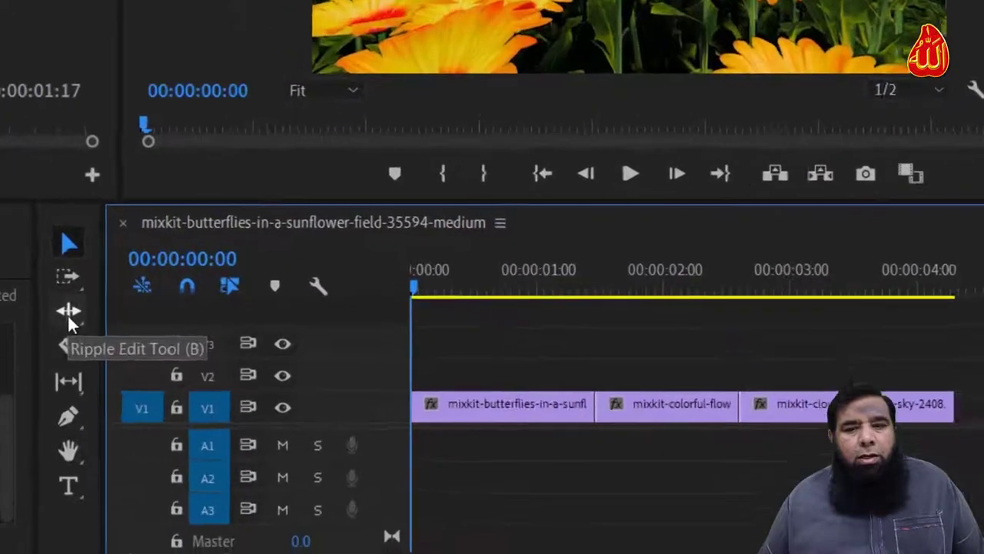
Choose the Ripple Edit tool and test a ripple trim on the butterflies clip's end, then undo it
click(57, 387)
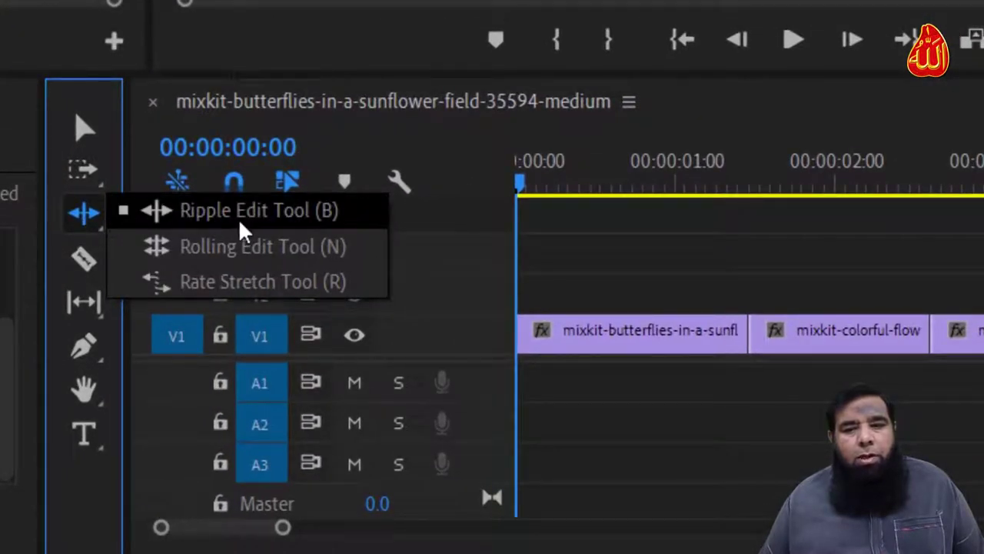
click(292, 219)
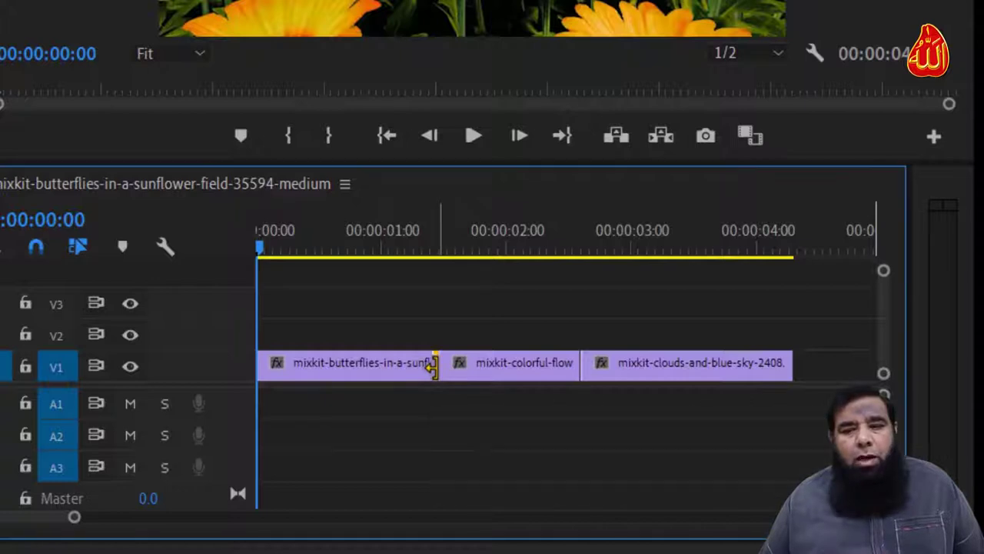
drag(432, 368, 376, 374)
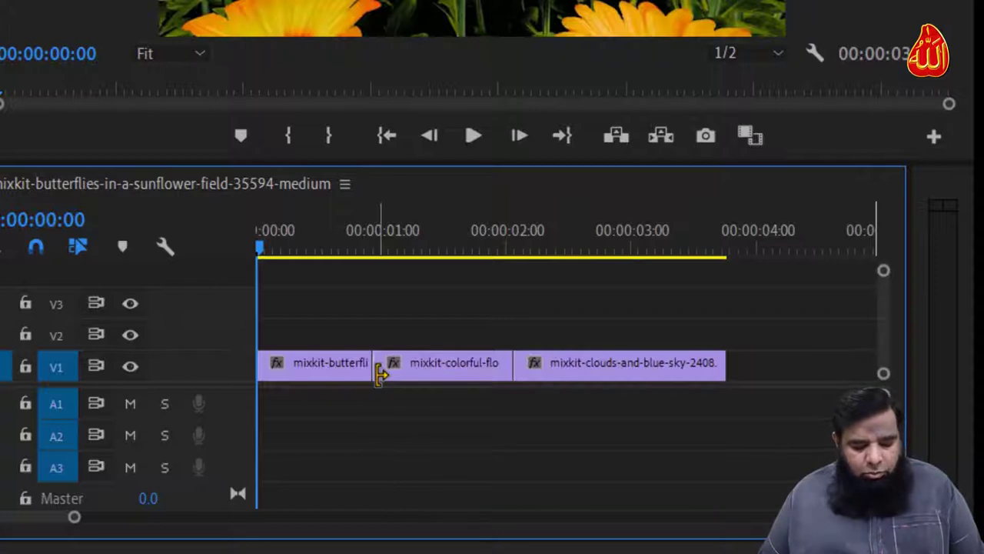
key(ctrl+z)
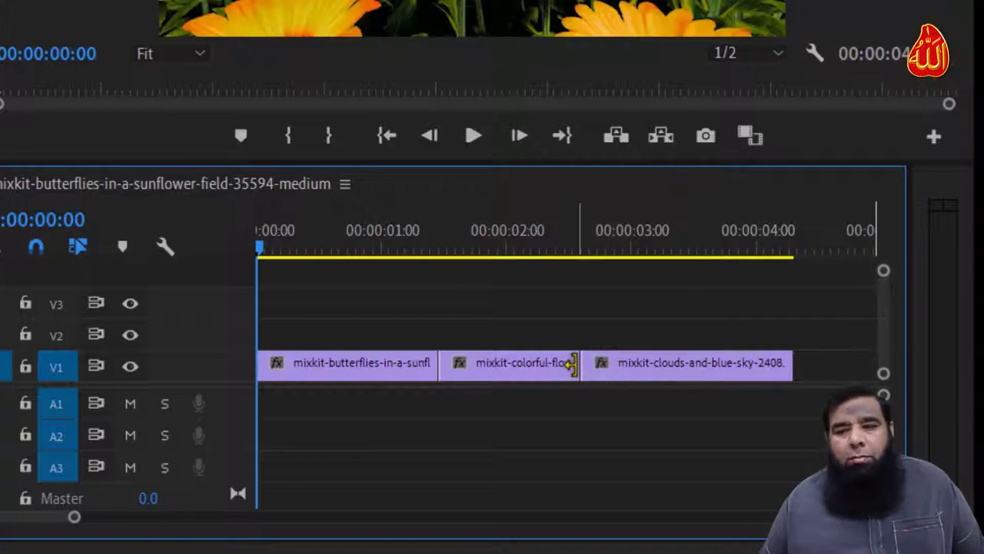
Test and undo a ripple trim on the flower clip, then ripple-shorten the butterflies clip's end again
drag(572, 364, 516, 376)
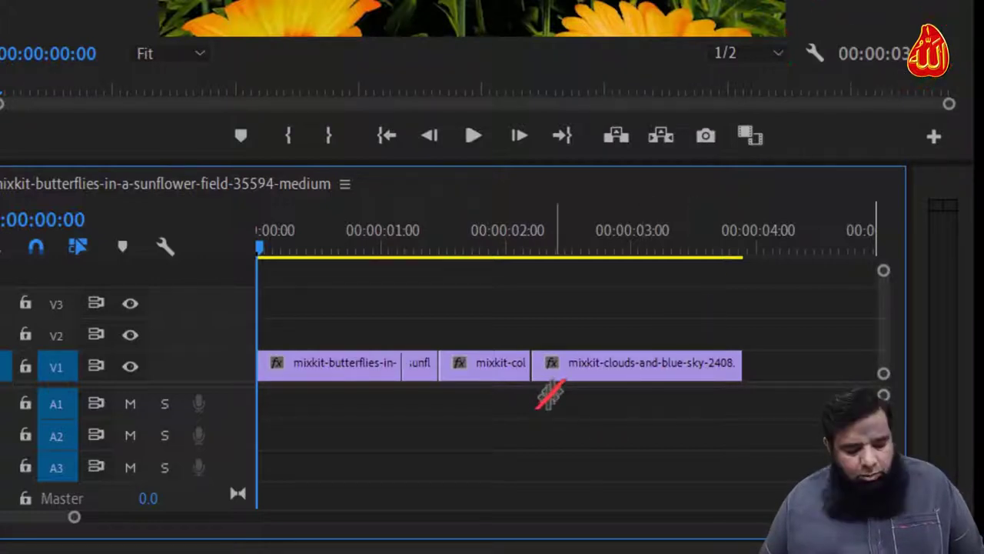
key(ctrl+z)
key(b)
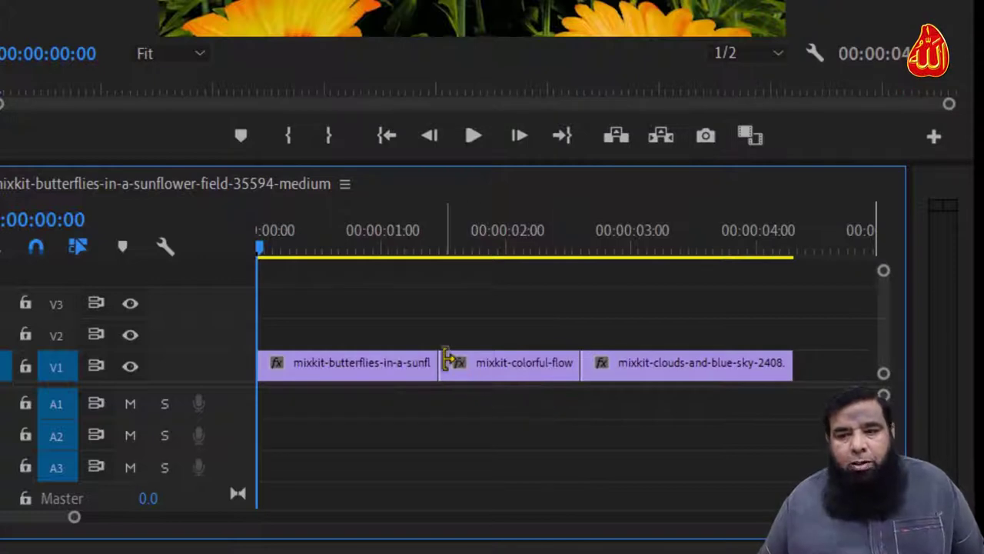
drag(444, 364, 400, 365)
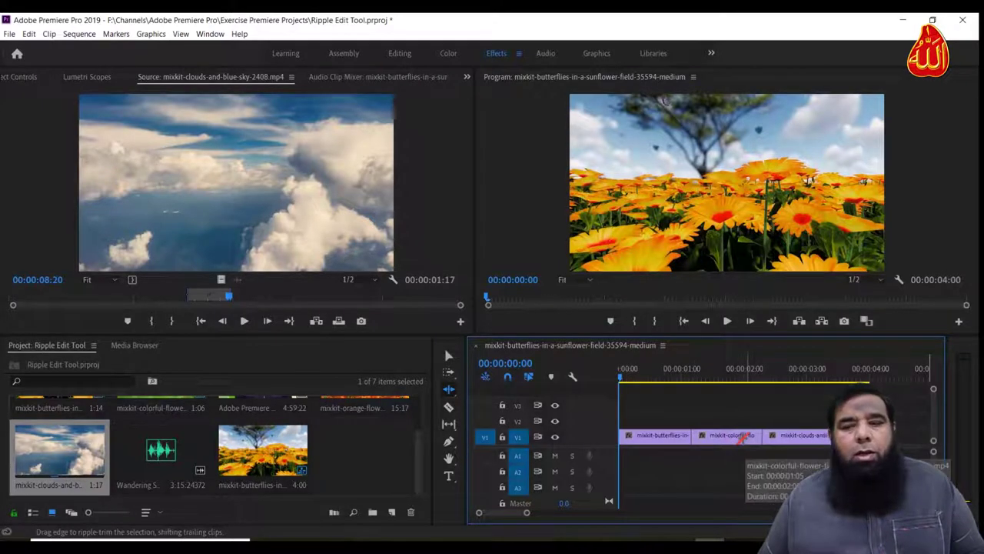
Switch to the Rolling Edit tool and roll the first cut earlier to 16 frames
click(449, 389)
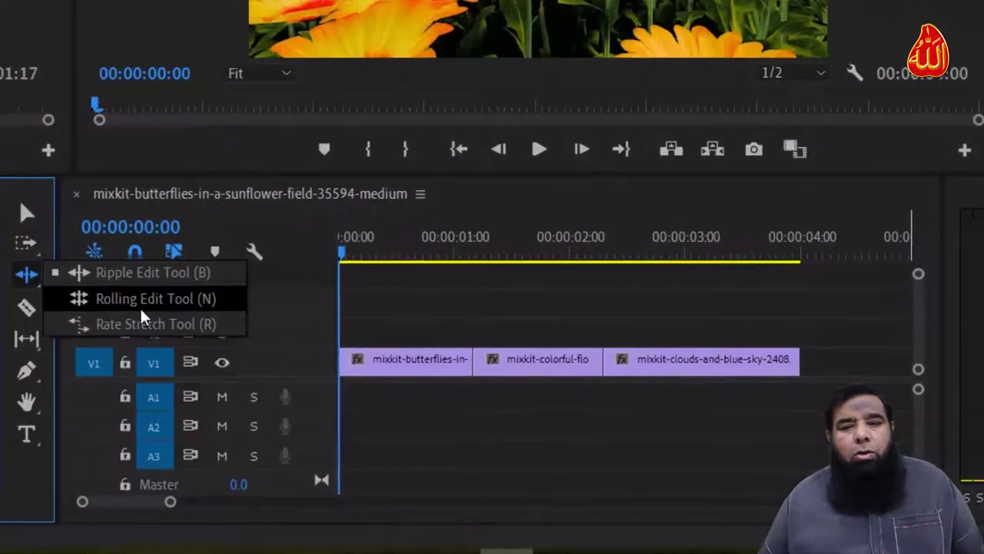
click(141, 312)
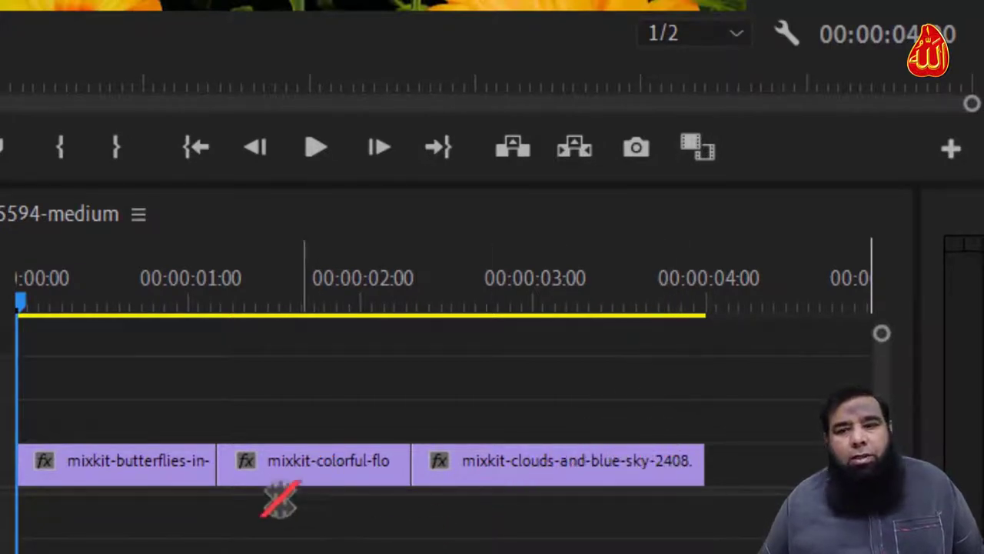
drag(225, 464, 190, 464)
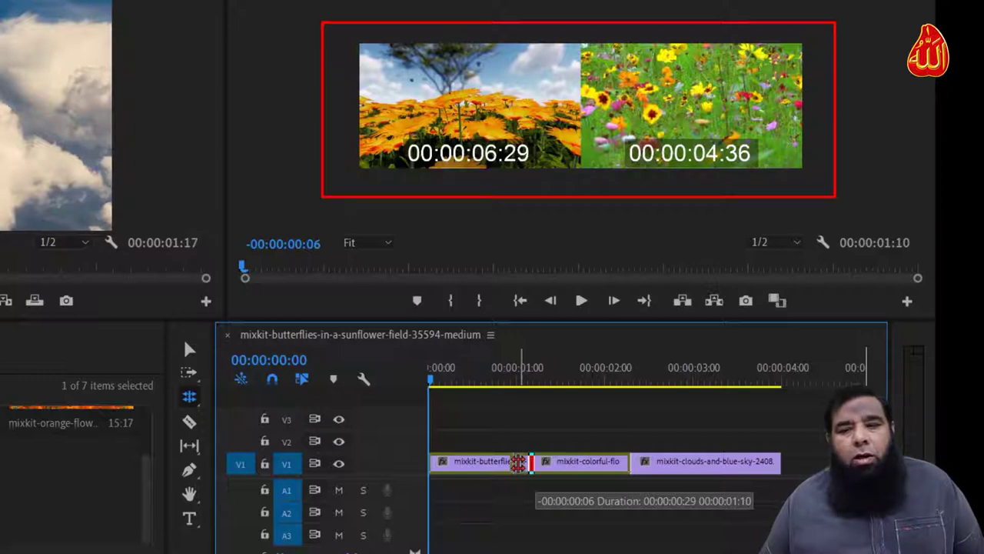
drag(517, 461, 482, 466)
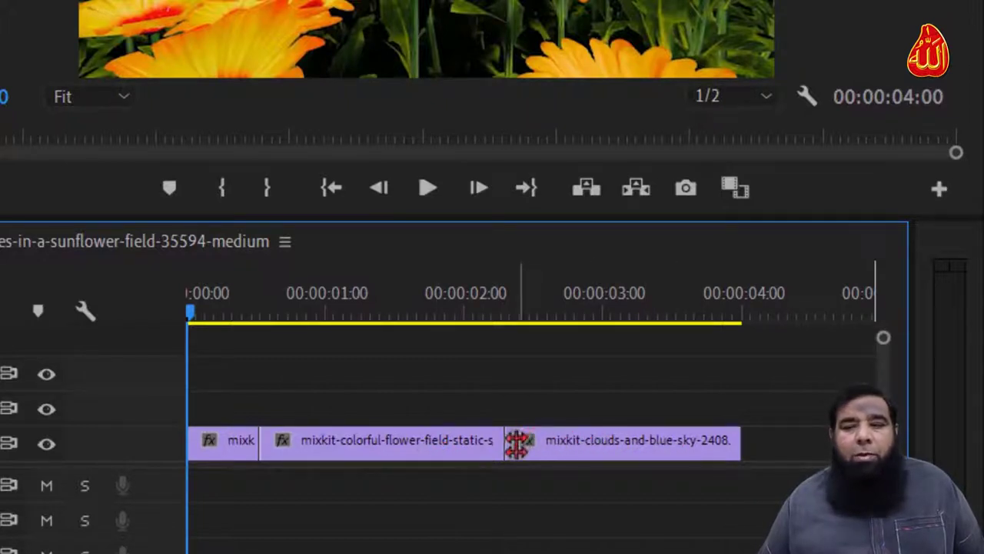
Roll the flower-to-clouds cut earlier, then roll the first cut later again
drag(516, 443, 380, 439)
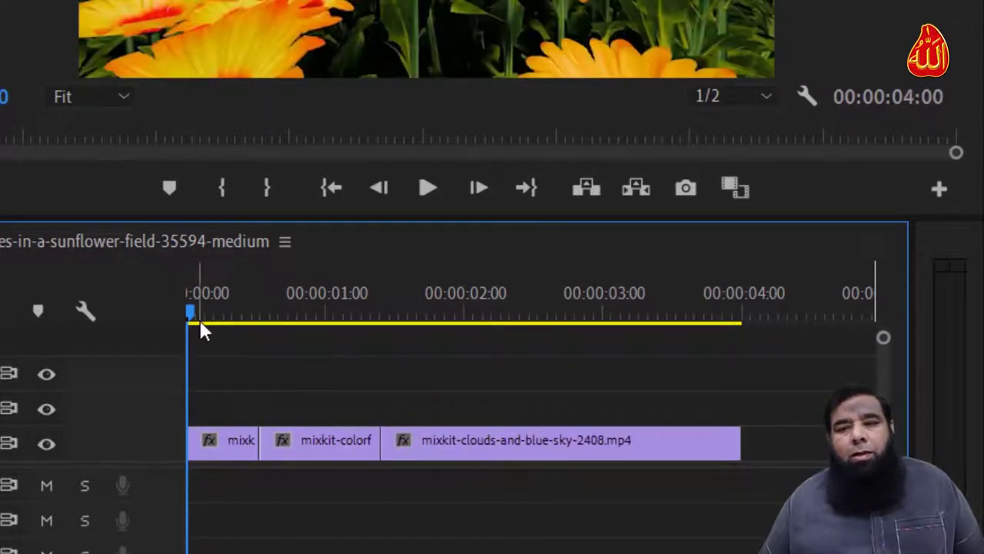
drag(192, 313, 240, 330)
key(n)
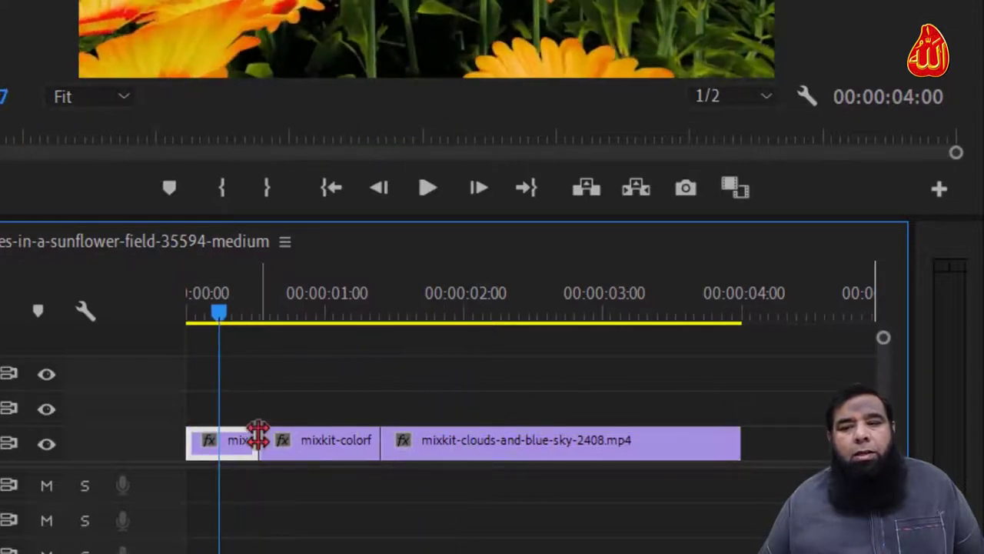
drag(259, 439, 517, 443)
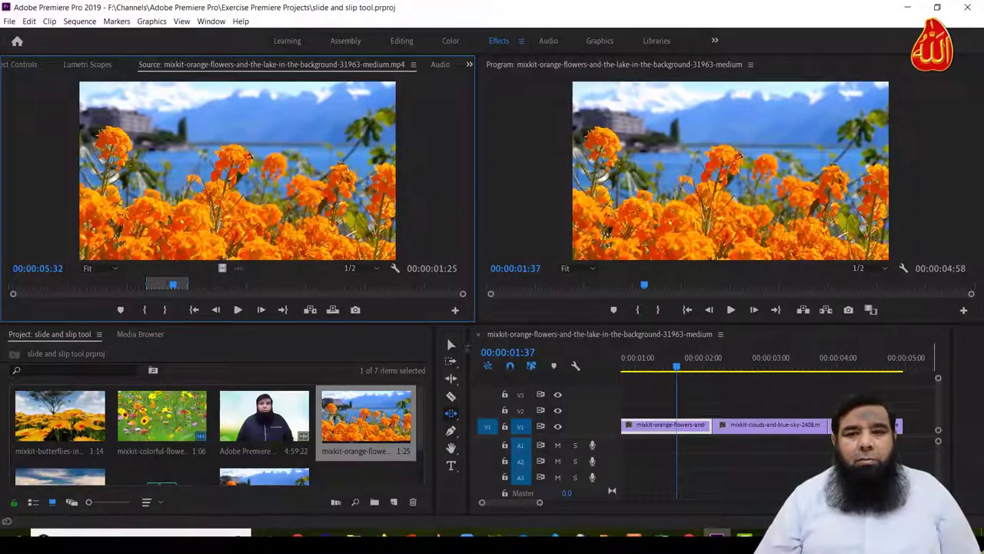
key(v)
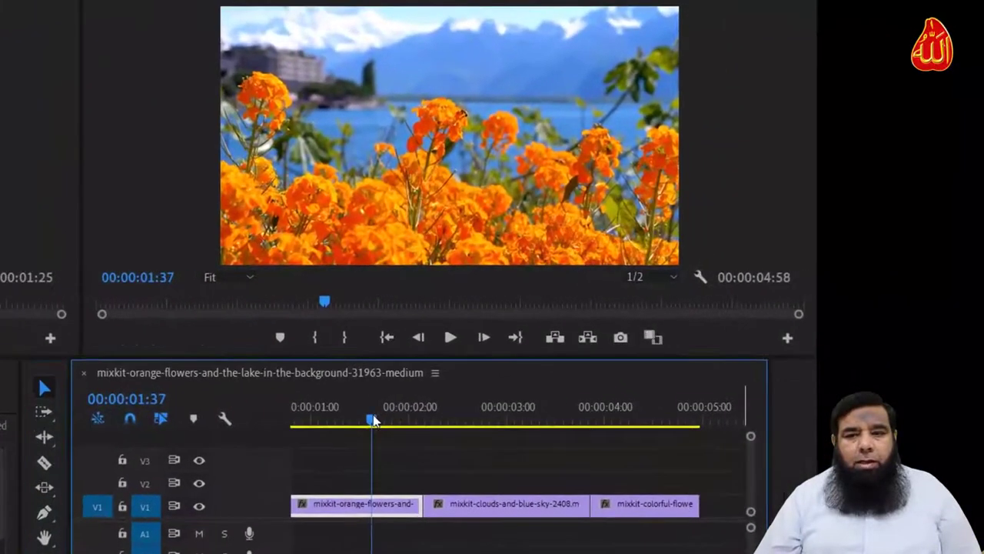
drag(673, 366, 592, 363)
drag(282, 414, 671, 415)
key(minus)
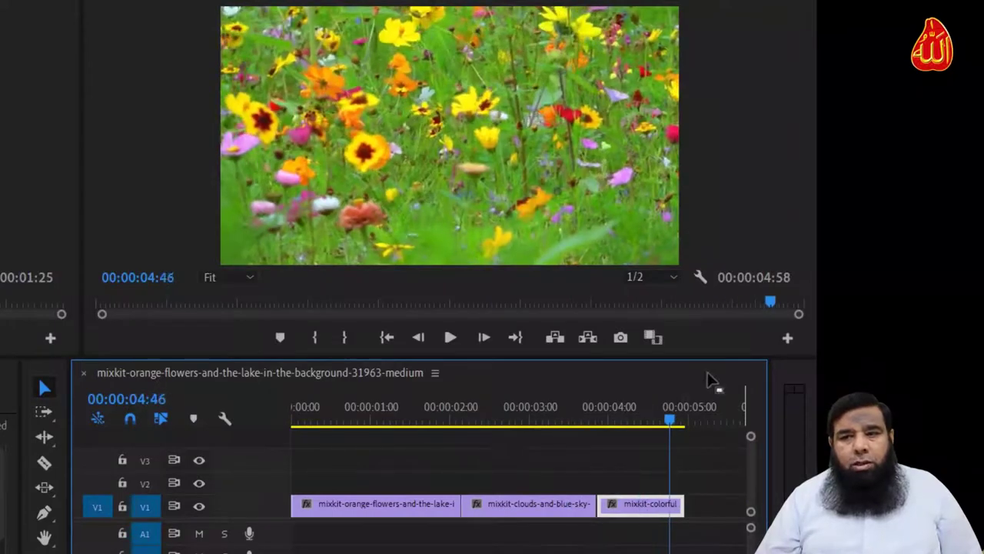
click(682, 428)
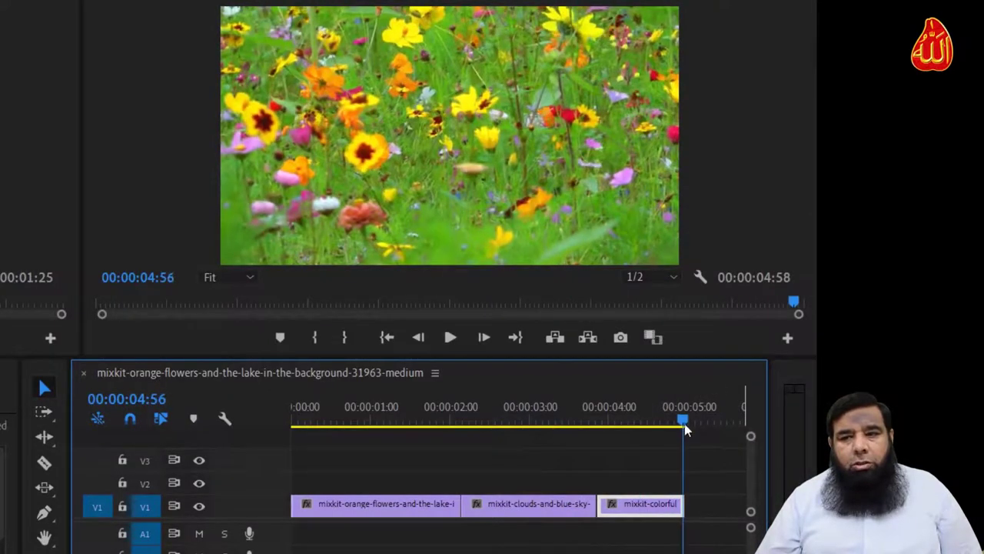
click(613, 425)
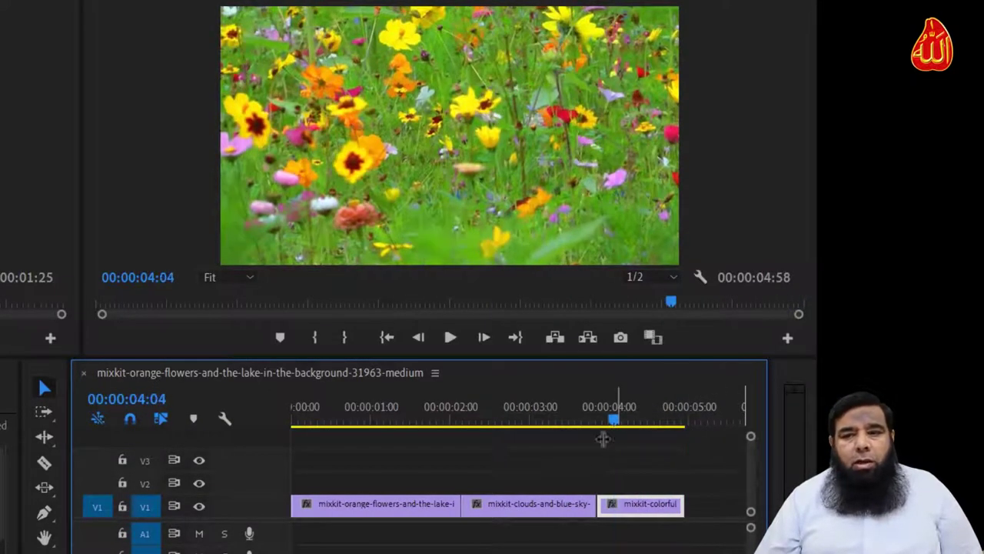
click(524, 502)
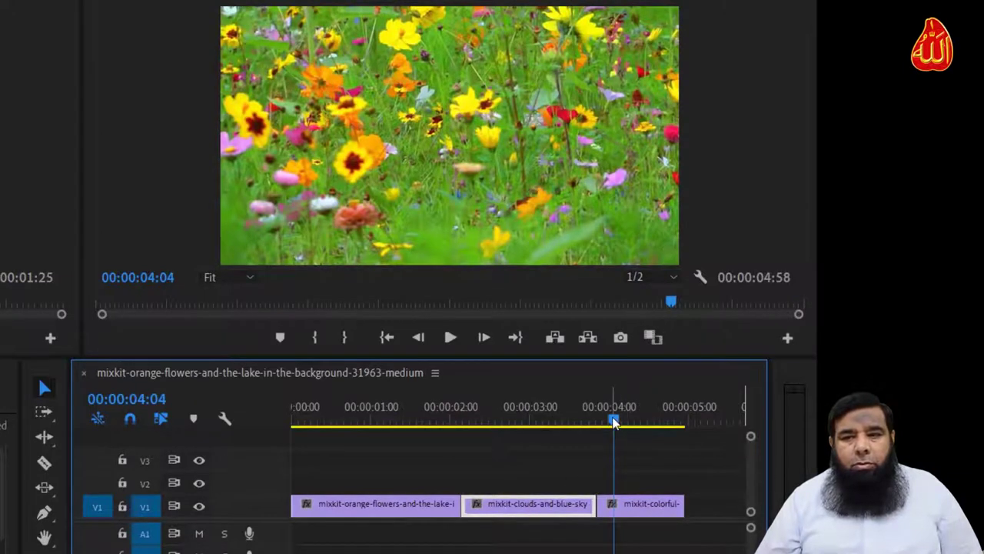
drag(614, 421, 552, 429)
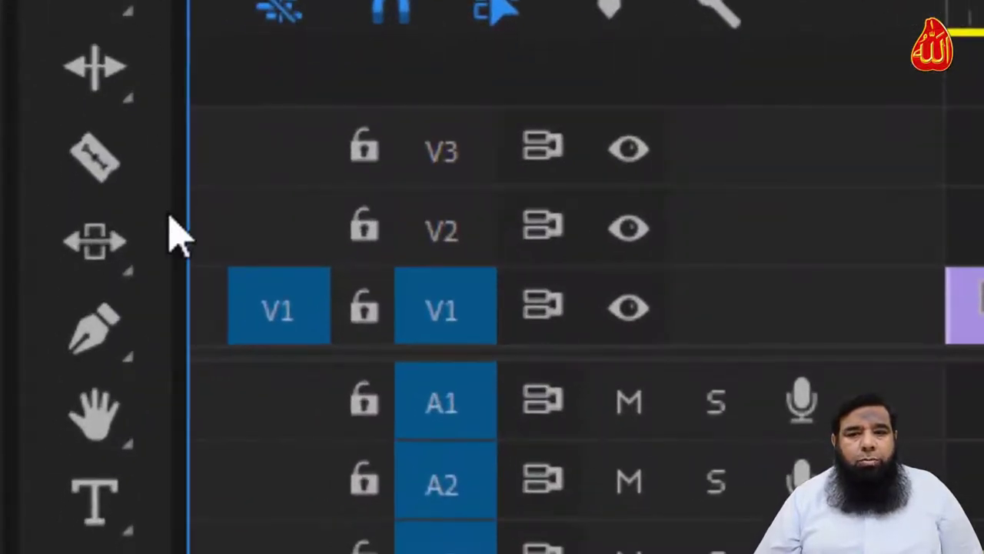
Choose the Slip Tool (Y) from the Slide Tool flyout
click(121, 254)
click(121, 256)
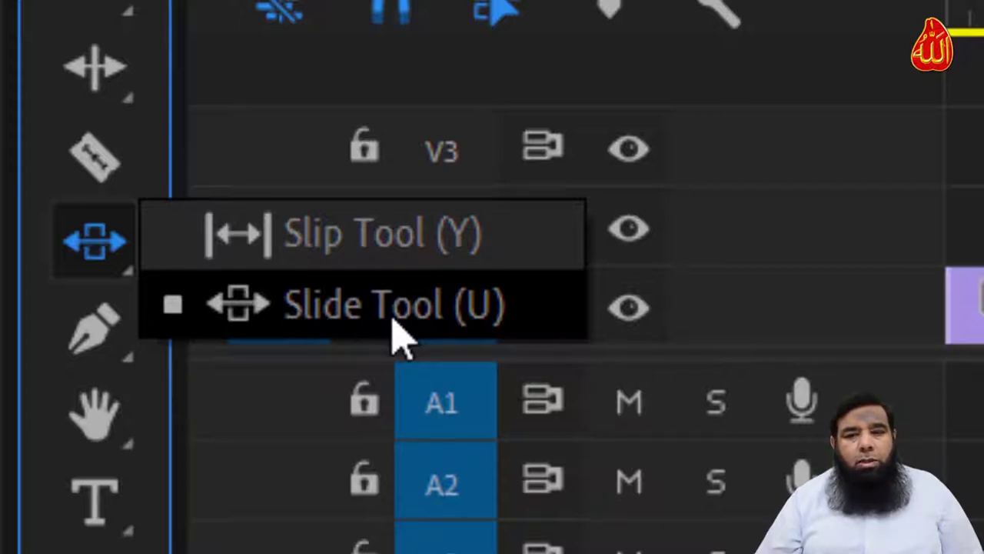
click(362, 263)
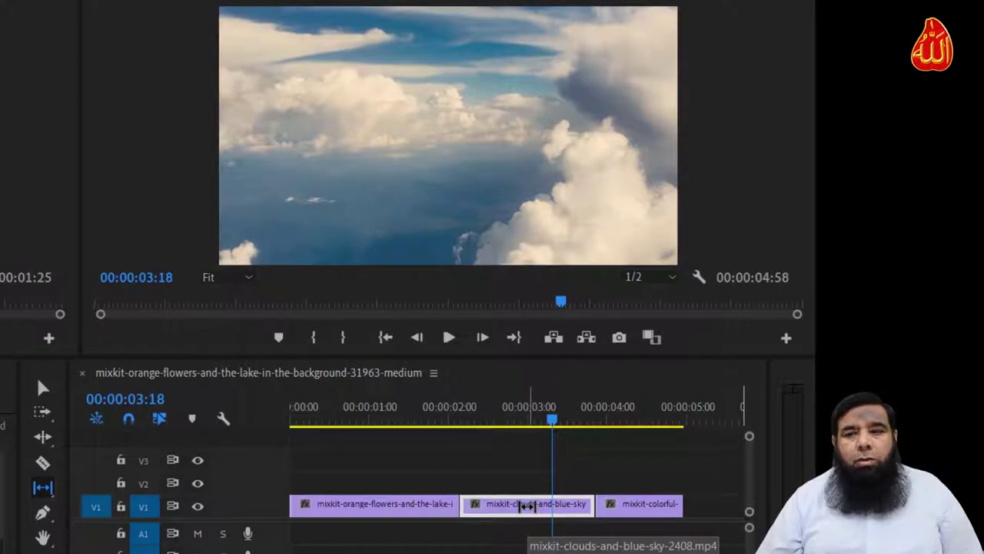
Slip the clouds clip's footage until the offset reads about +00:00:01:12
click(527, 506)
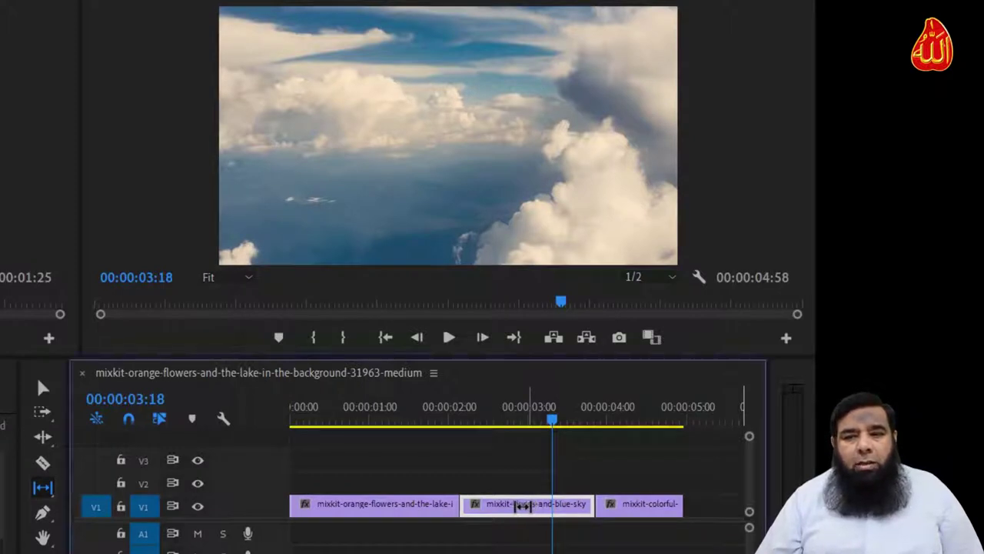
drag(523, 504, 382, 512)
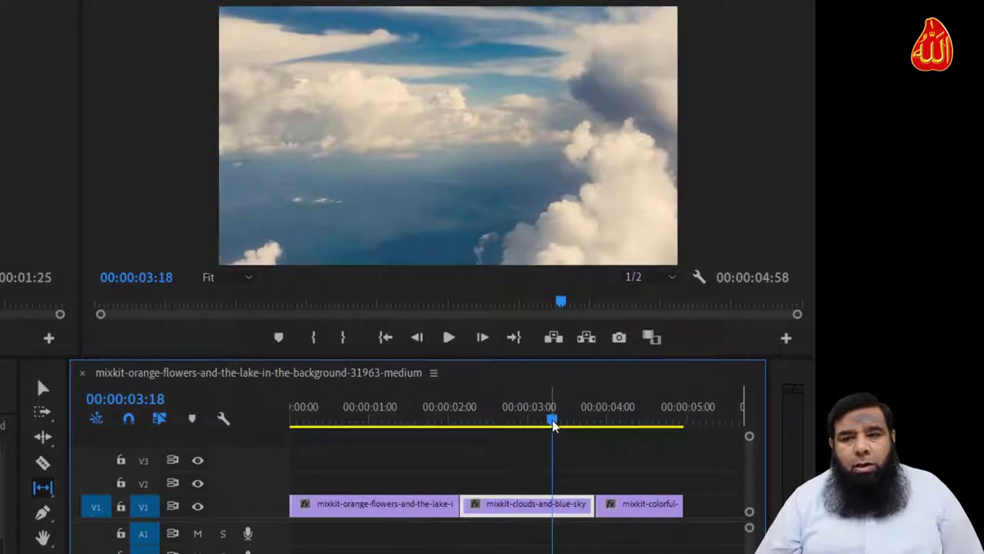
drag(553, 426, 520, 440)
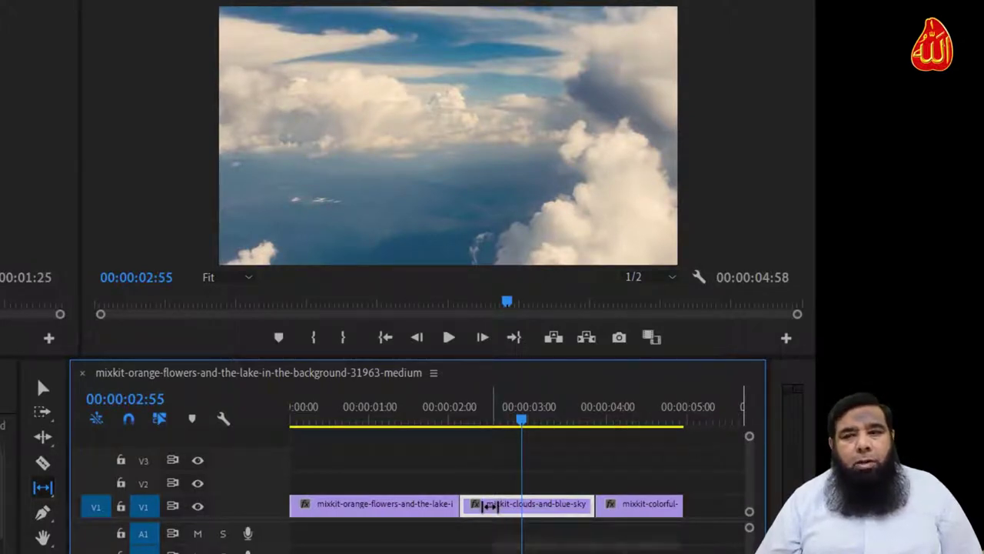
drag(492, 505, 511, 507)
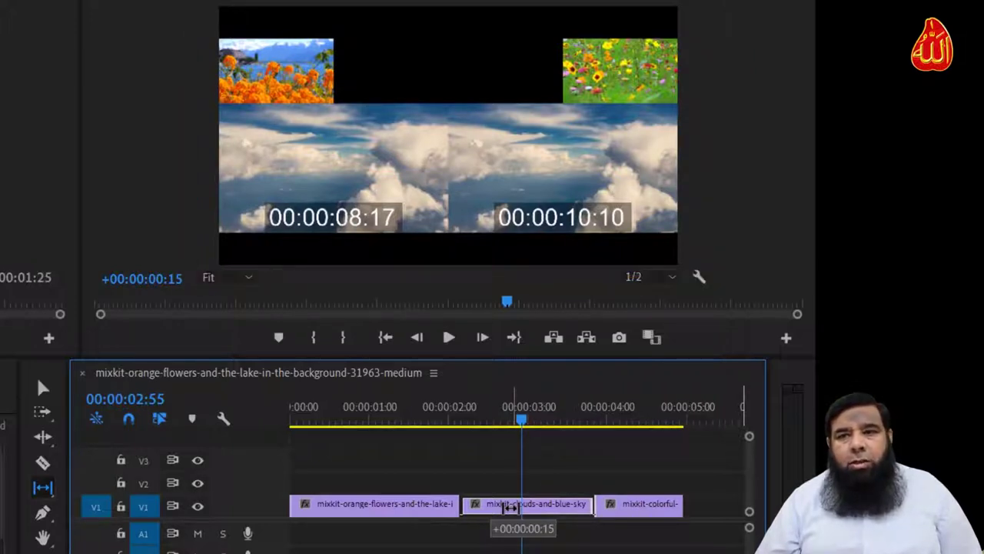
drag(509, 508, 511, 508)
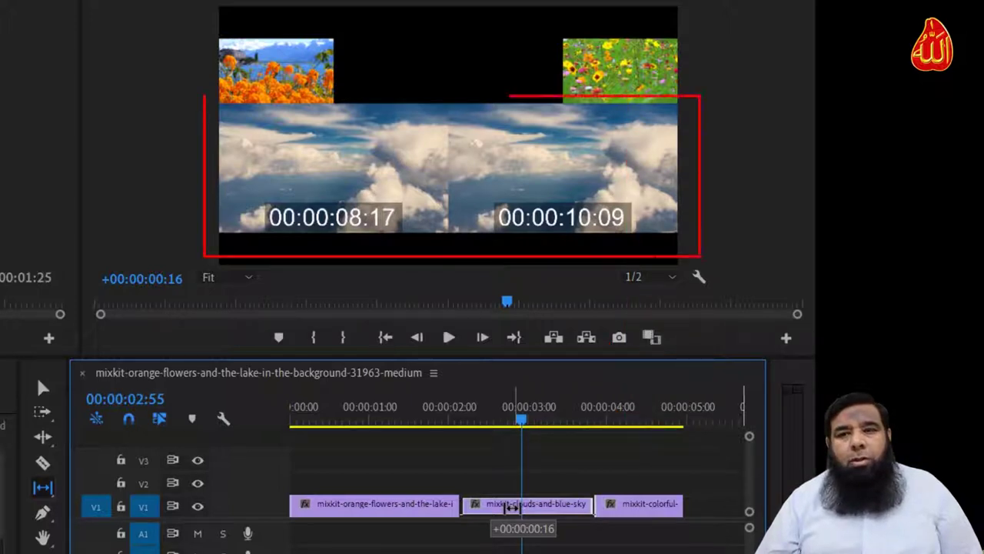
drag(511, 506, 736, 505)
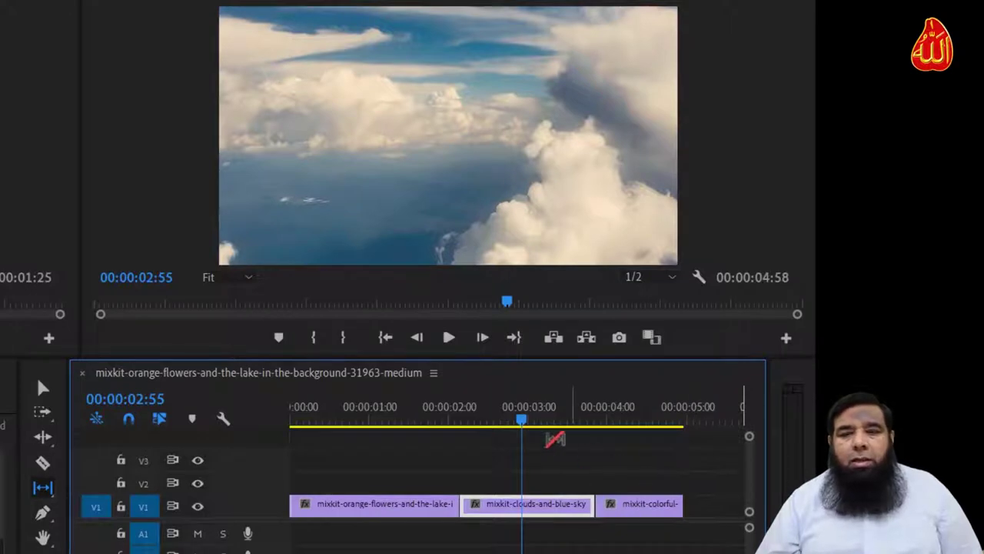
drag(522, 423, 581, 442)
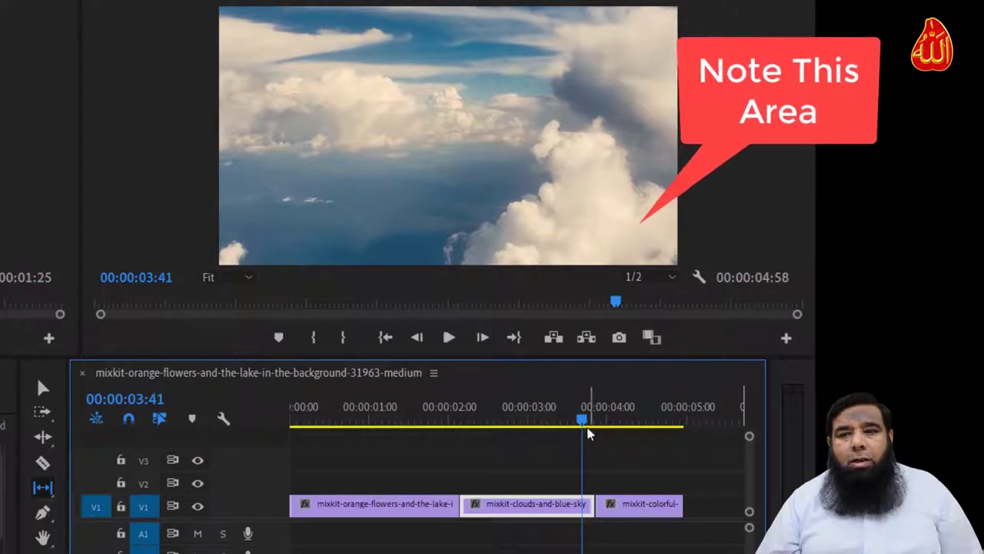
mouse_move(582, 422)
mouse_down()
mouse_move(522, 435)
mouse_move(604, 444)
mouse_move(577, 426)
mouse_up()
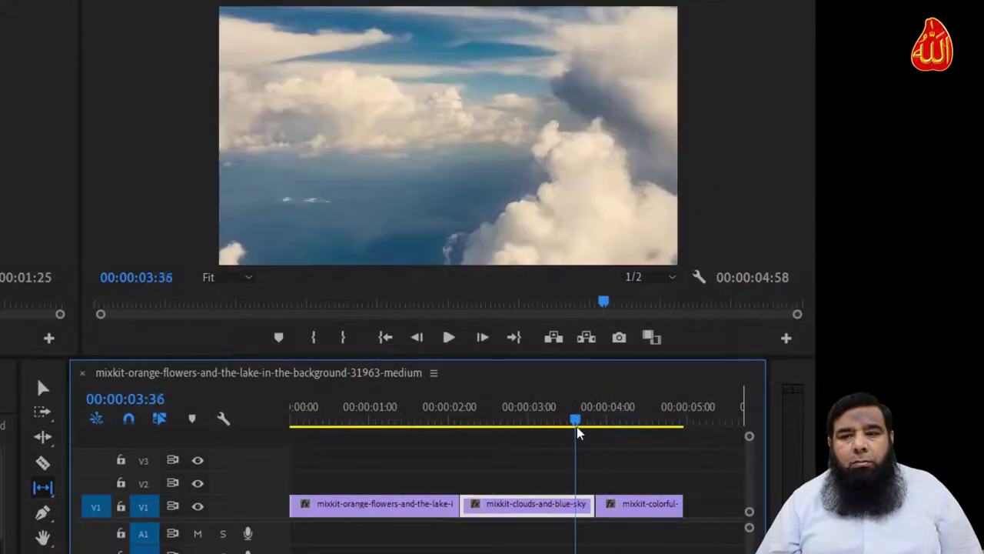
drag(592, 505, 292, 503)
drag(560, 504, 301, 510)
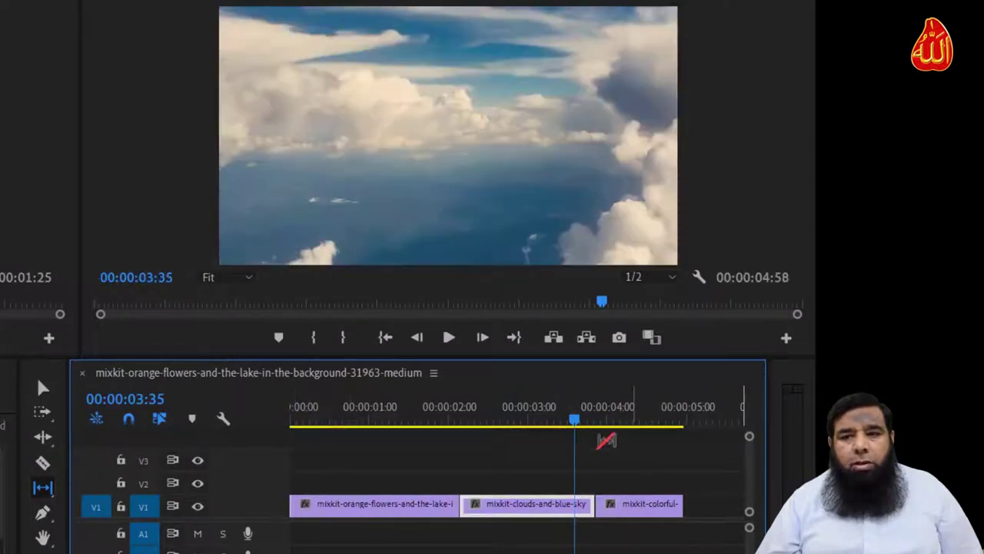
drag(575, 418, 522, 435)
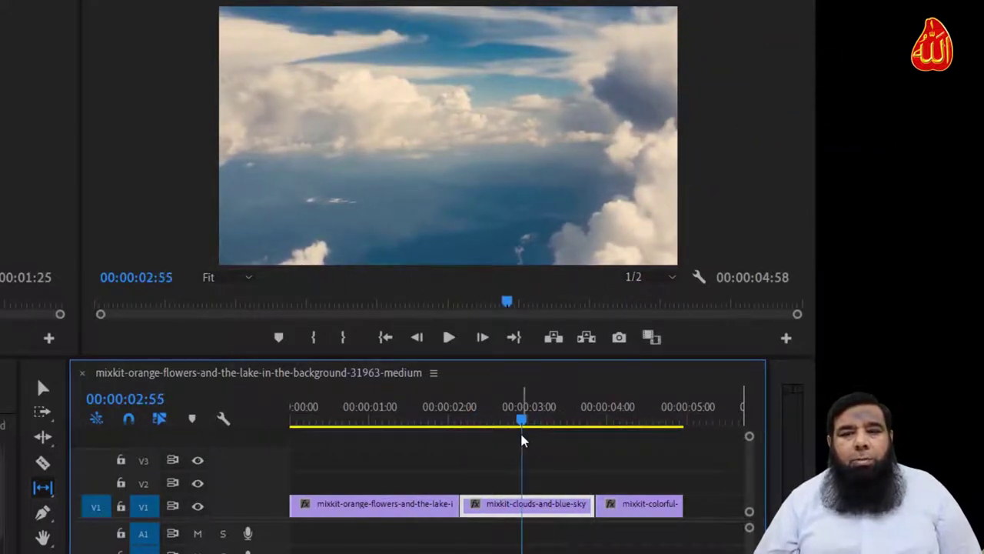
click(44, 488)
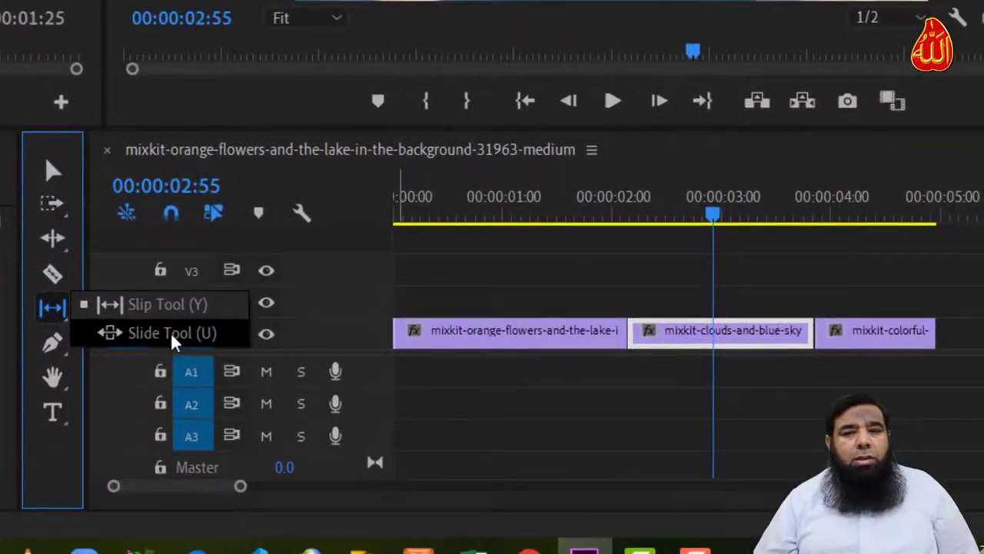
Switch to the Slide Tool and slide the clouds clip left to about -00:00:00:20
click(173, 336)
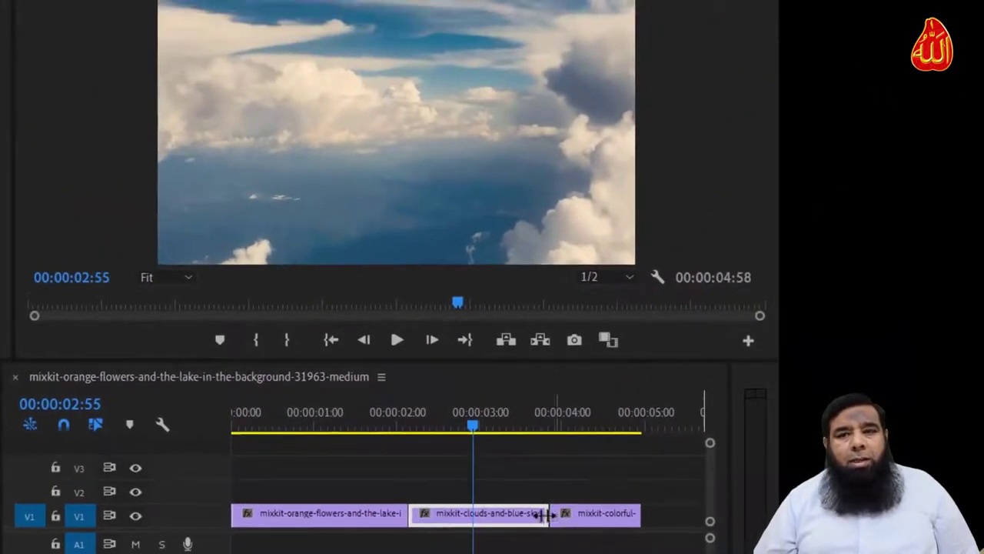
click(453, 518)
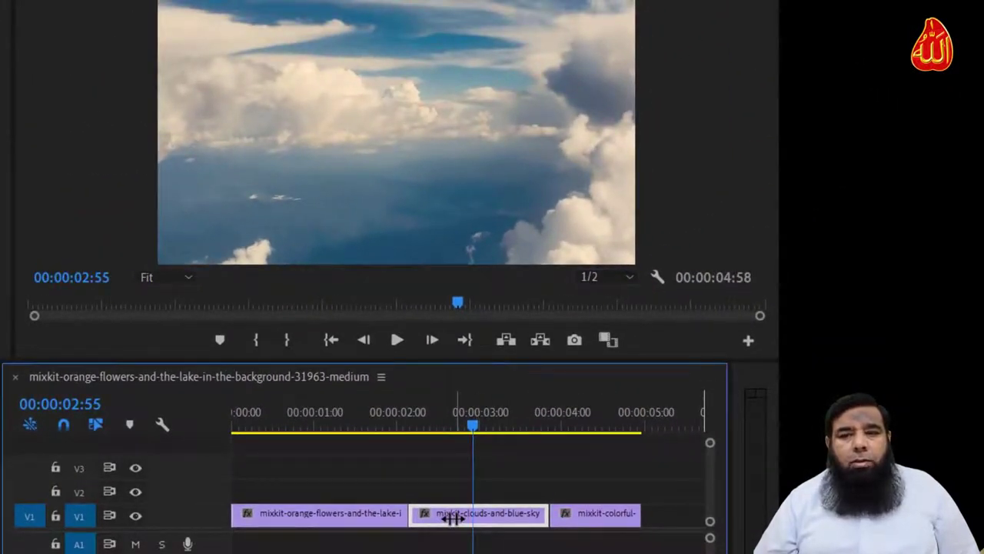
drag(453, 518, 436, 519)
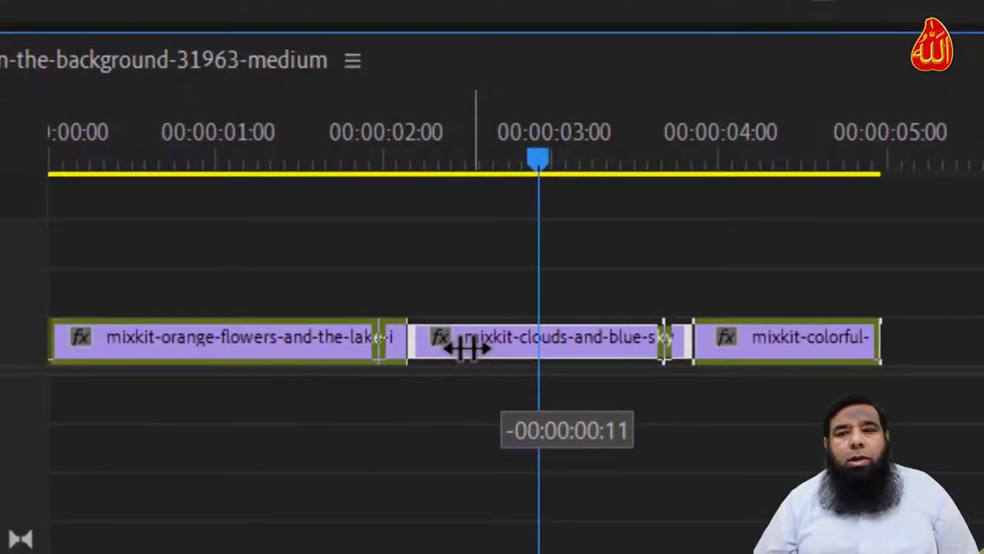
drag(466, 348, 441, 348)
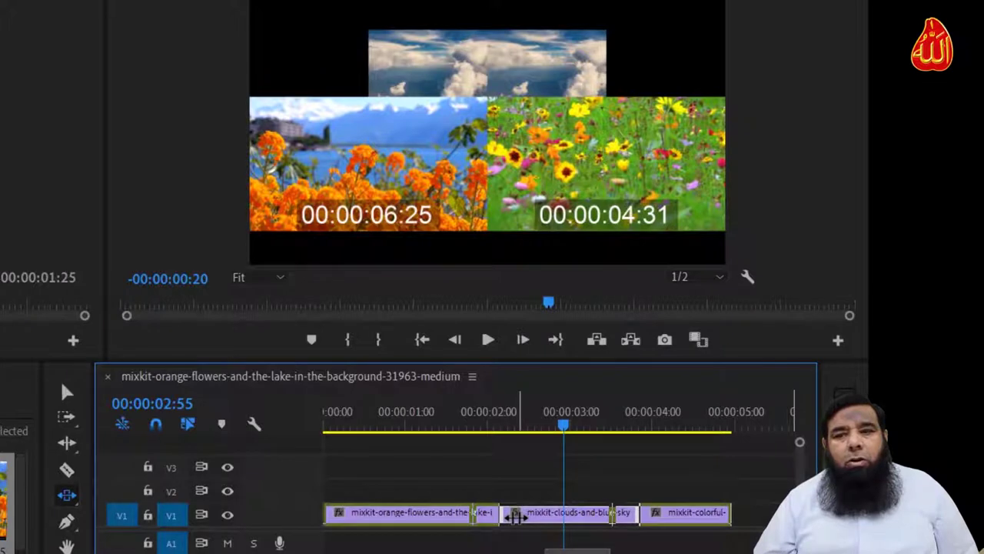
drag(515, 516, 436, 517)
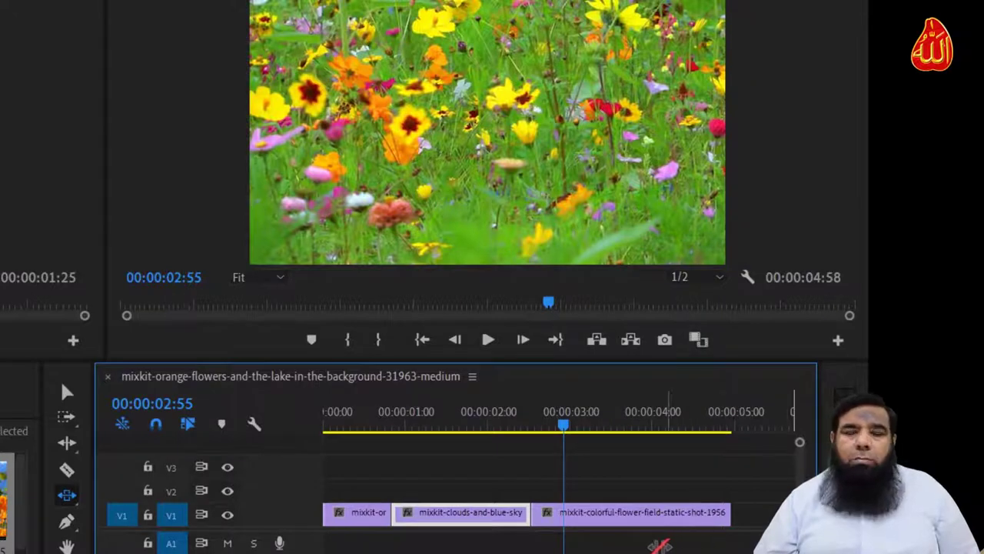
drag(565, 427, 325, 467)
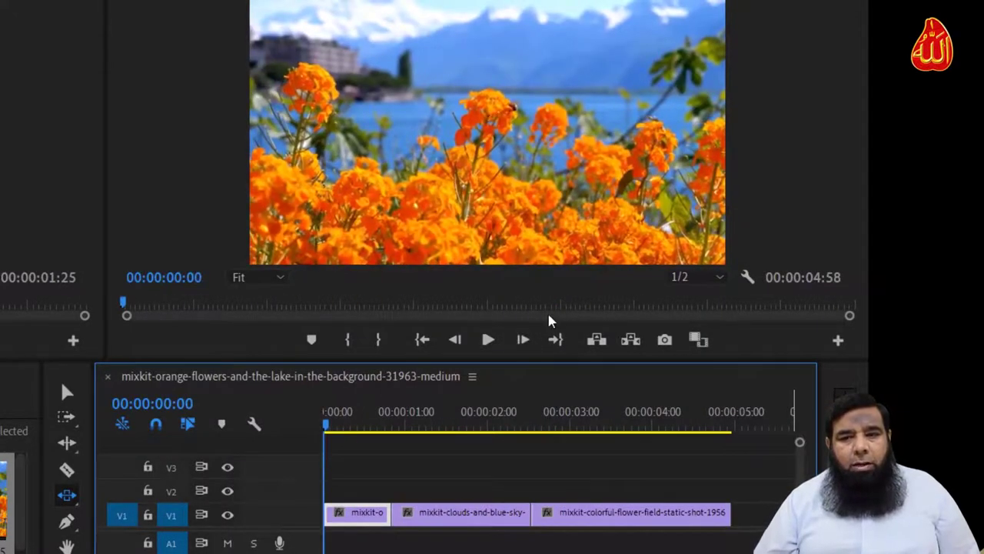
click(492, 345)
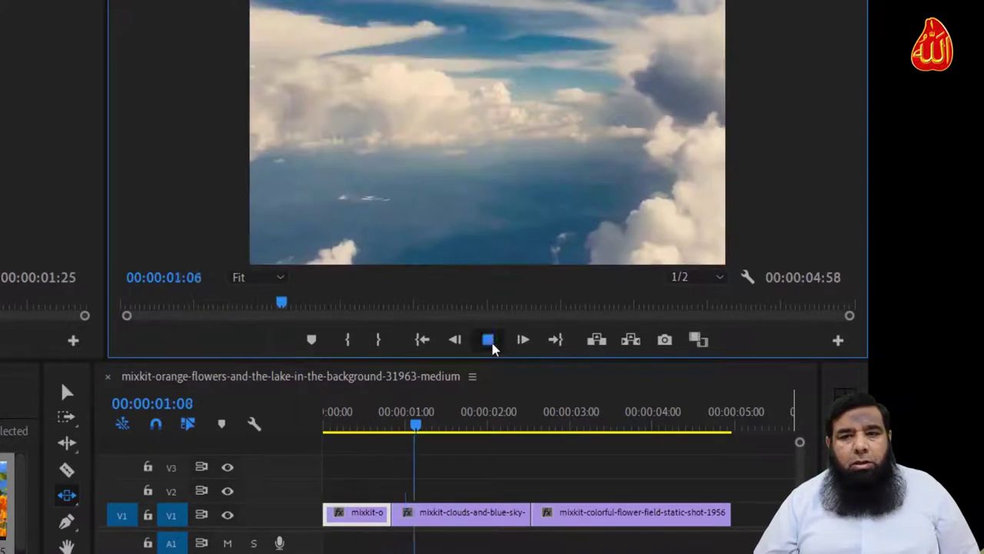
click(492, 346)
drag(423, 425, 388, 439)
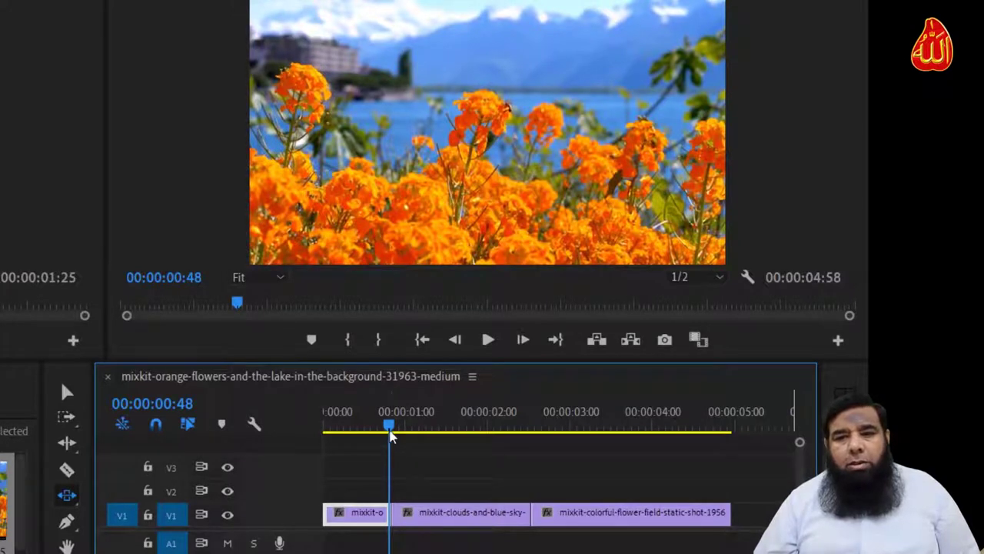
drag(392, 435, 536, 471)
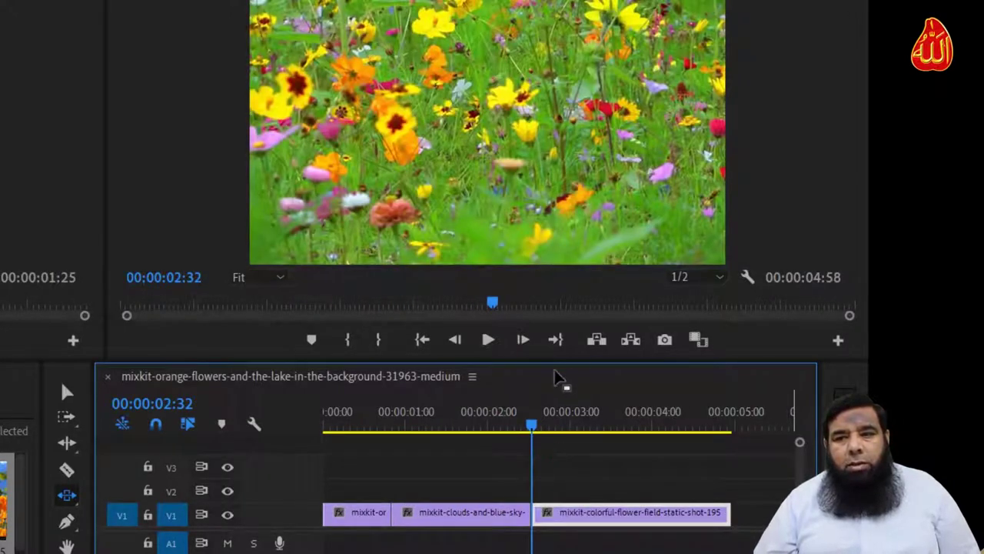
drag(536, 432, 391, 455)
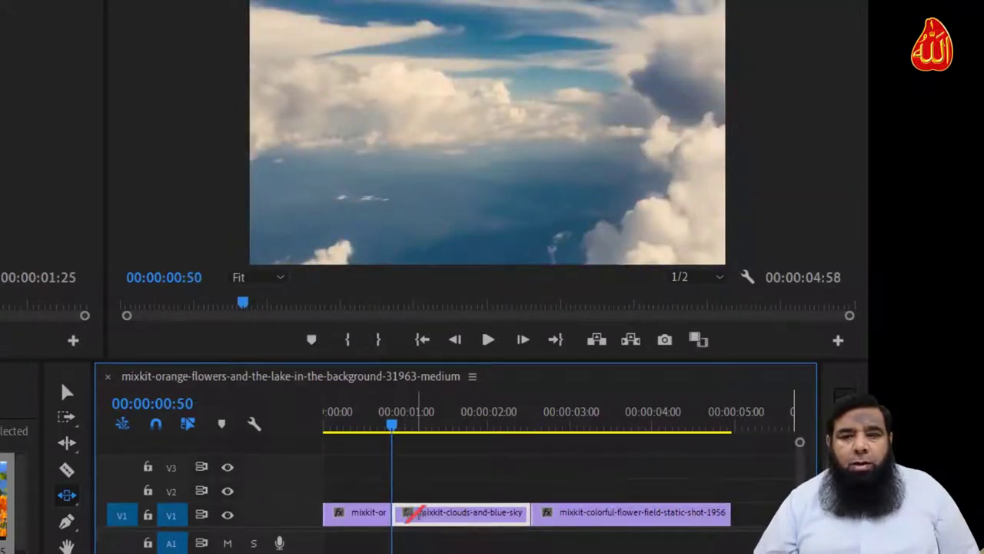
Choose the Slide tool, slide the clouds clip later, and scrub near the sequence start to check
click(69, 498)
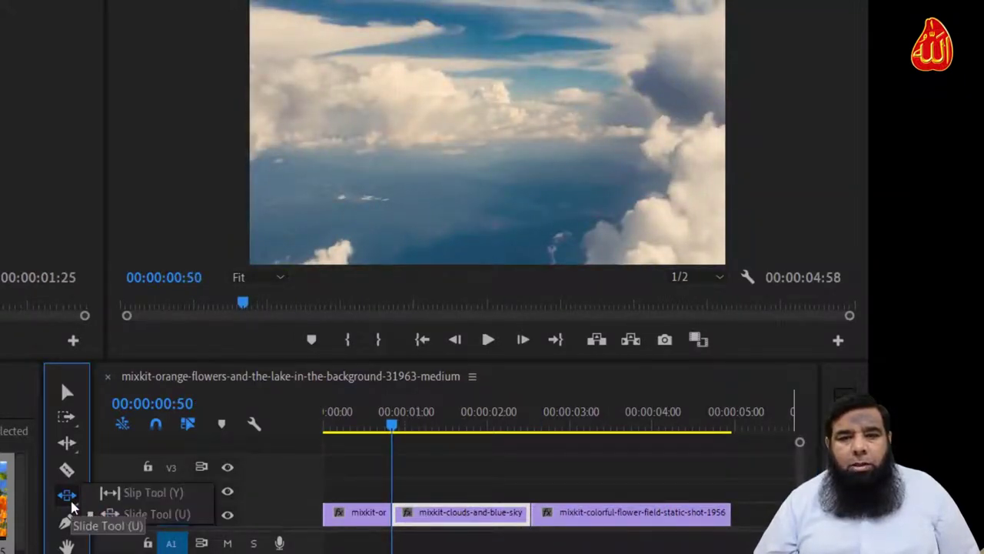
click(175, 516)
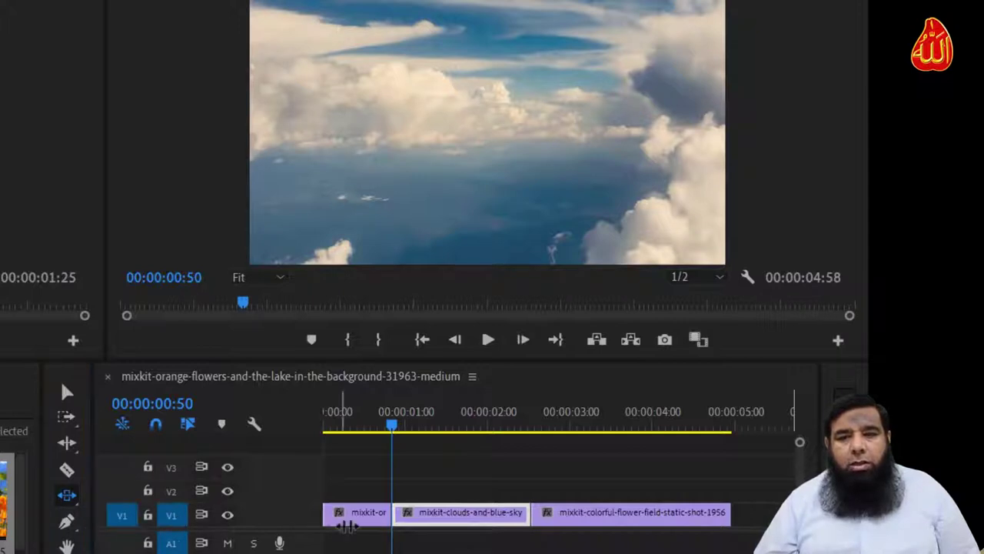
drag(473, 522, 619, 538)
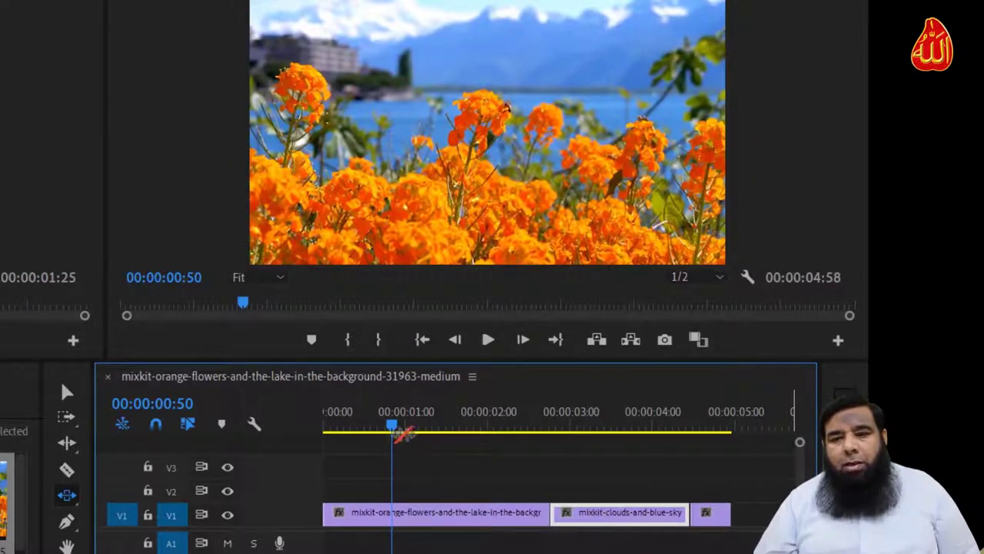
drag(395, 431, 511, 503)
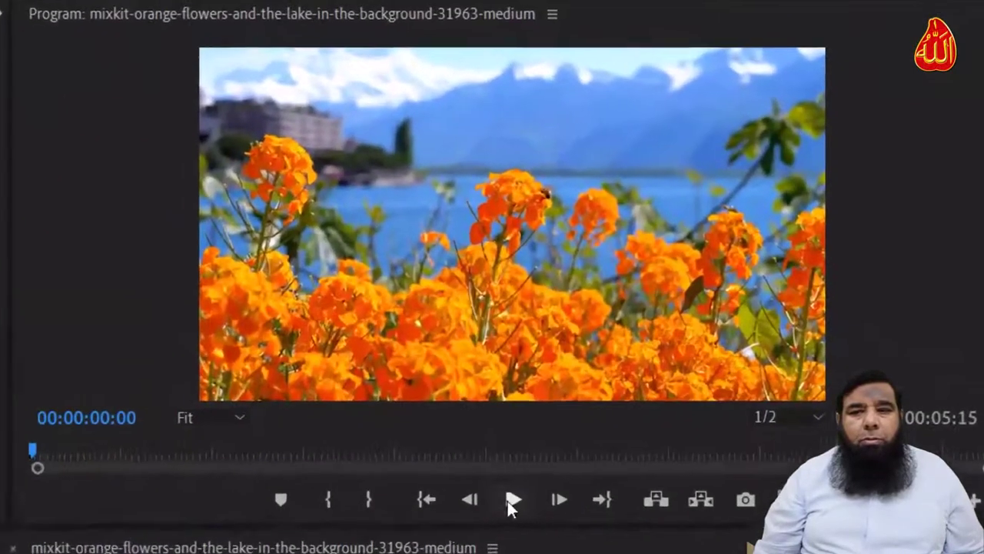
Play the sequence, return the playhead to the start, and enlarge the Audio 1 track
click(509, 499)
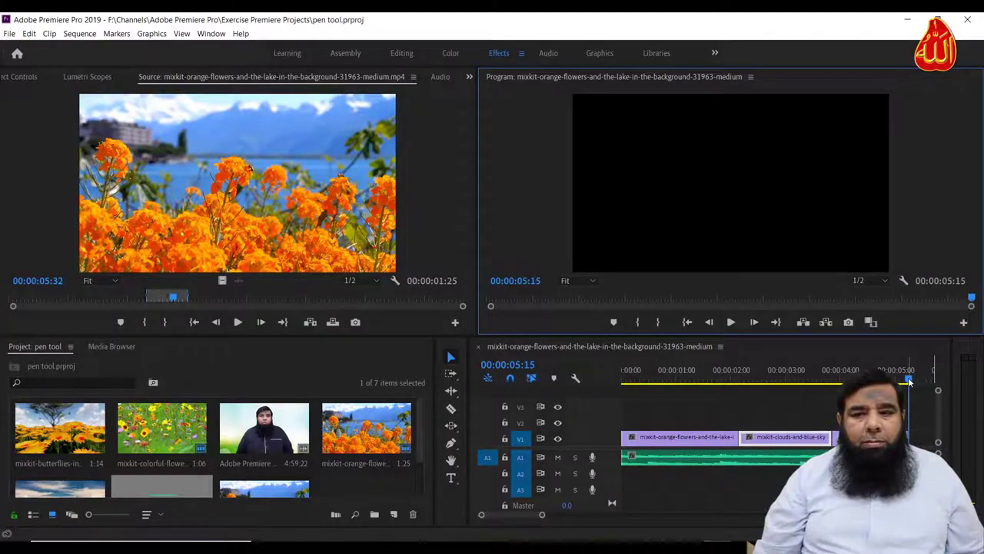
drag(908, 382, 621, 397)
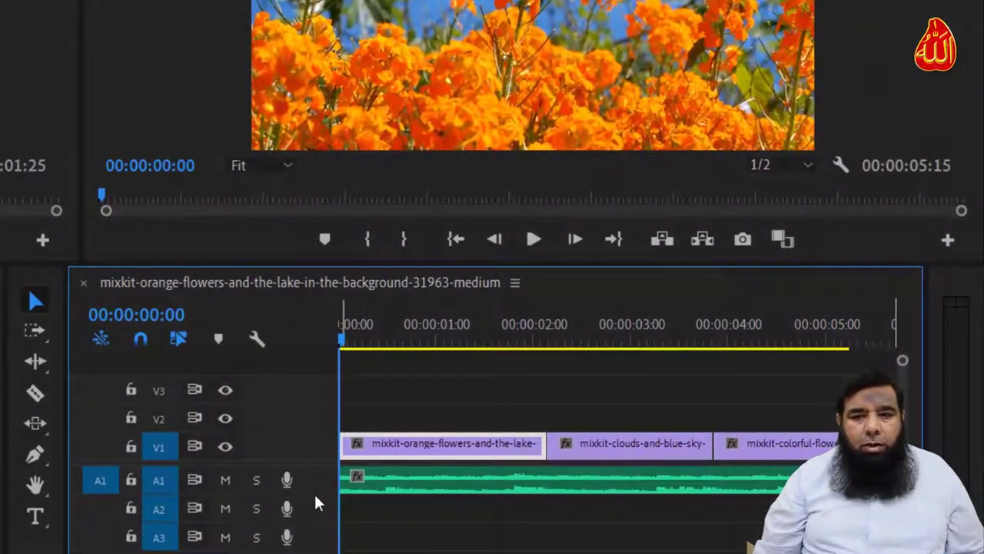
drag(321, 494, 321, 531)
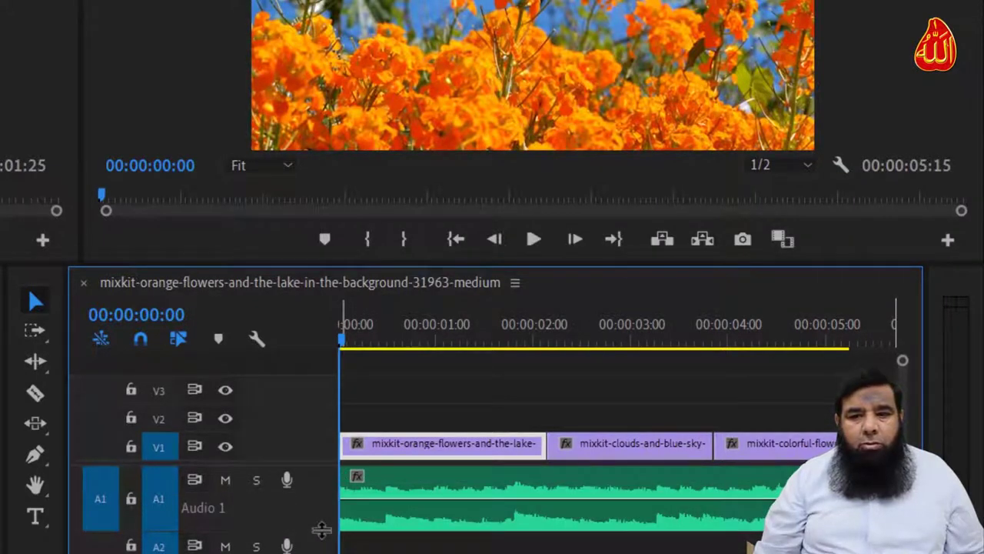
Add a volume keyframe near one second on the A1 clip at -12.04 dB, then play to check
click(36, 455)
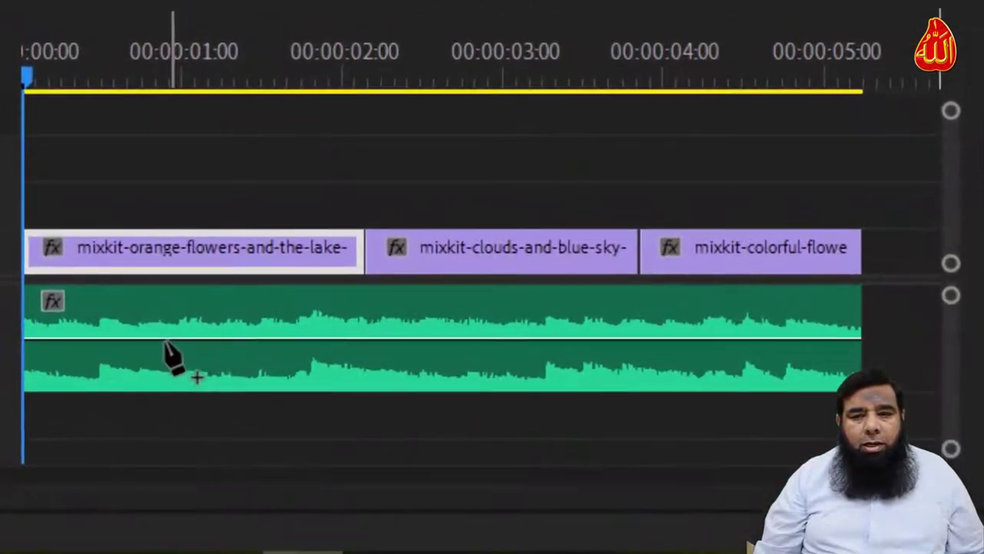
drag(164, 338, 161, 377)
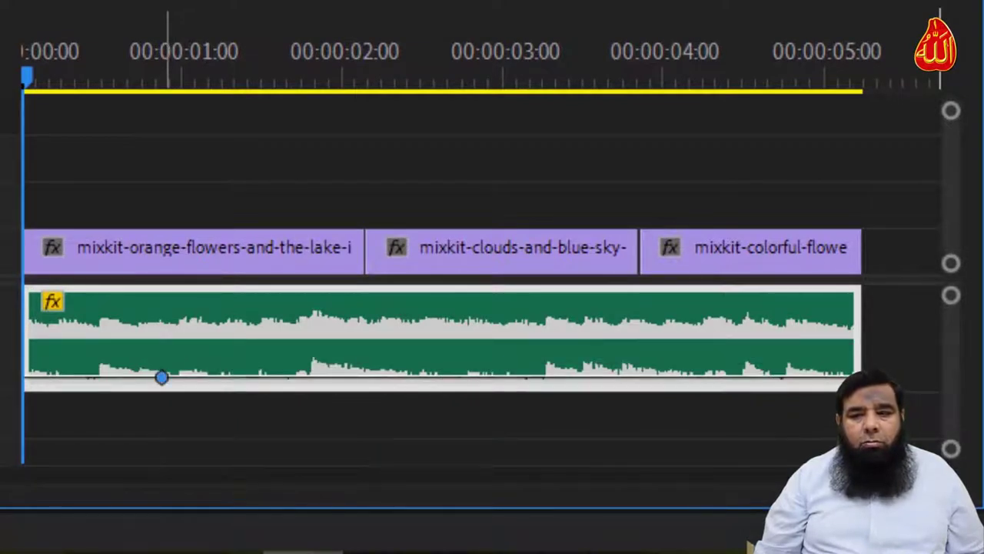
mouse_move(161, 378)
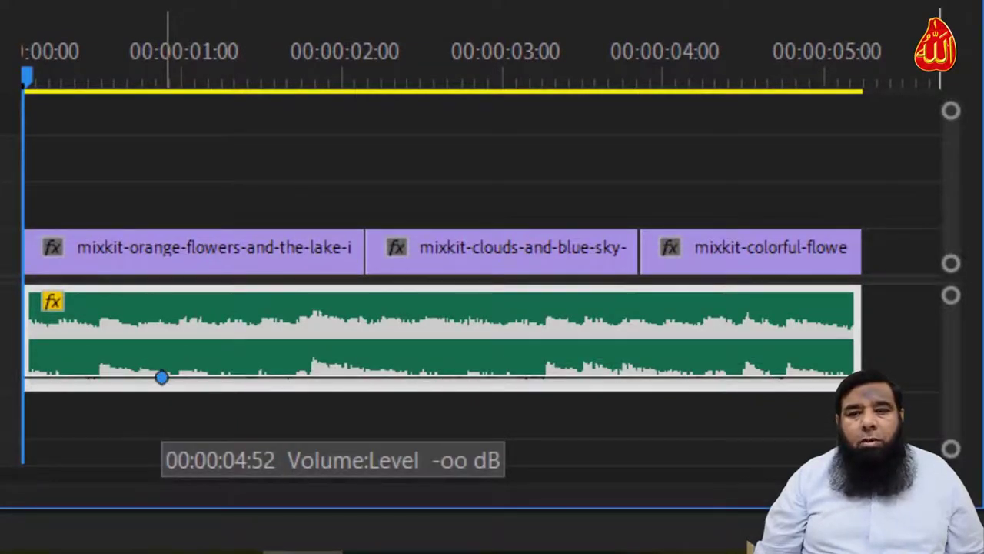
drag(161, 377, 160, 368)
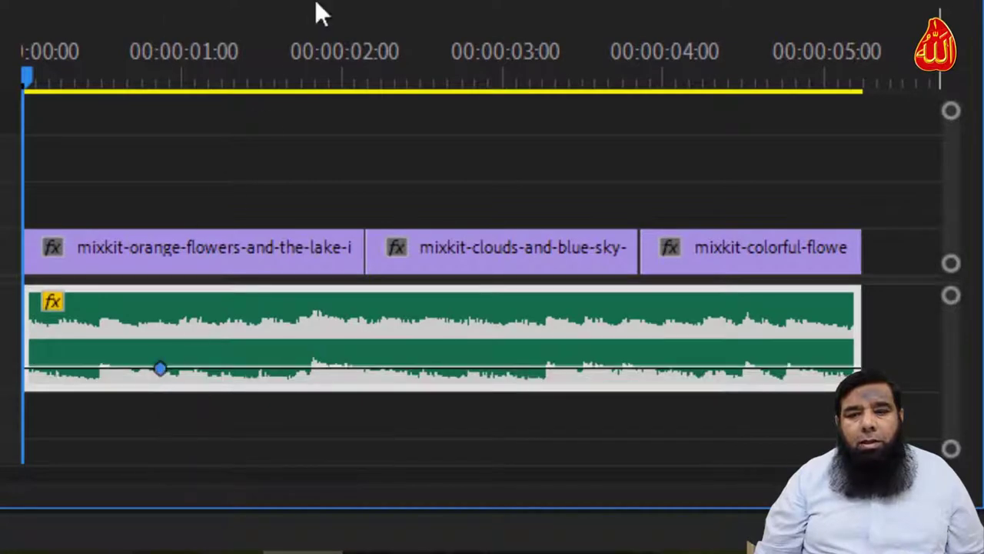
key(space)
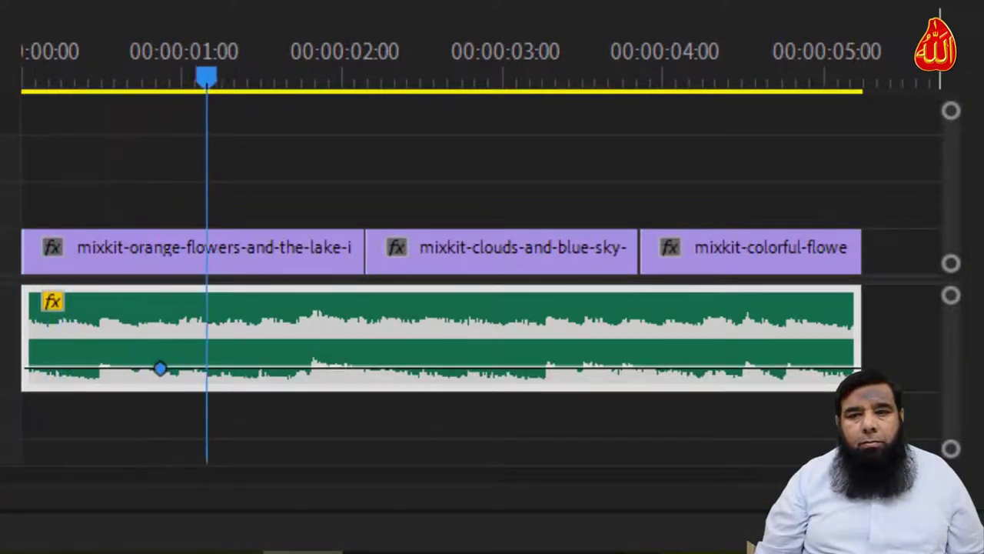
key(space)
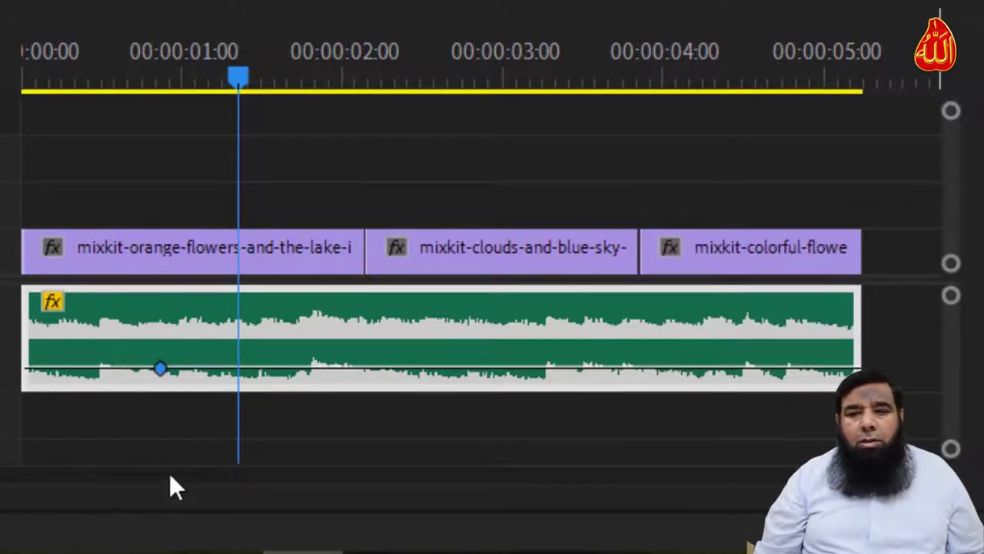
With the Pen tool, add A1 volume keyframes near 1.5, 4 and 4.5 seconds
key(p)
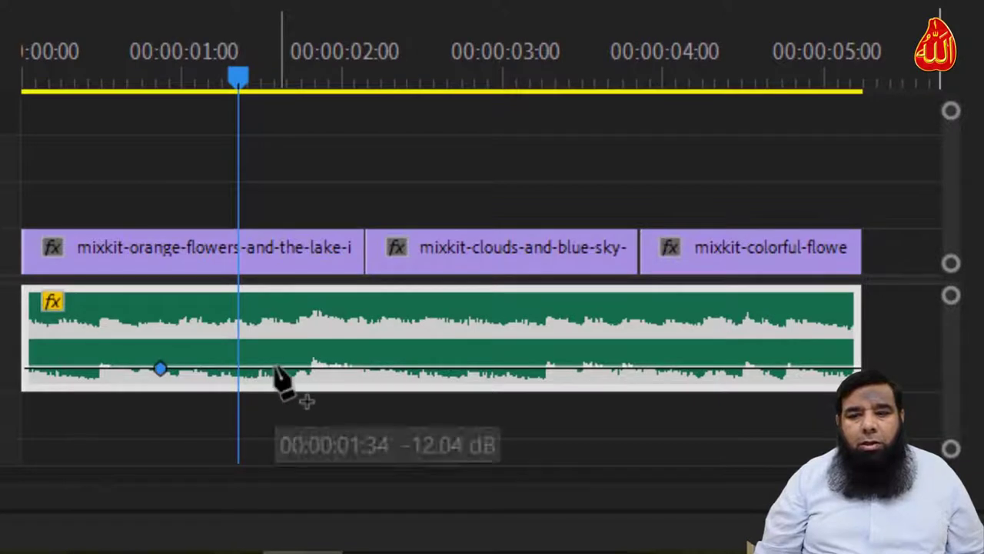
click(278, 369)
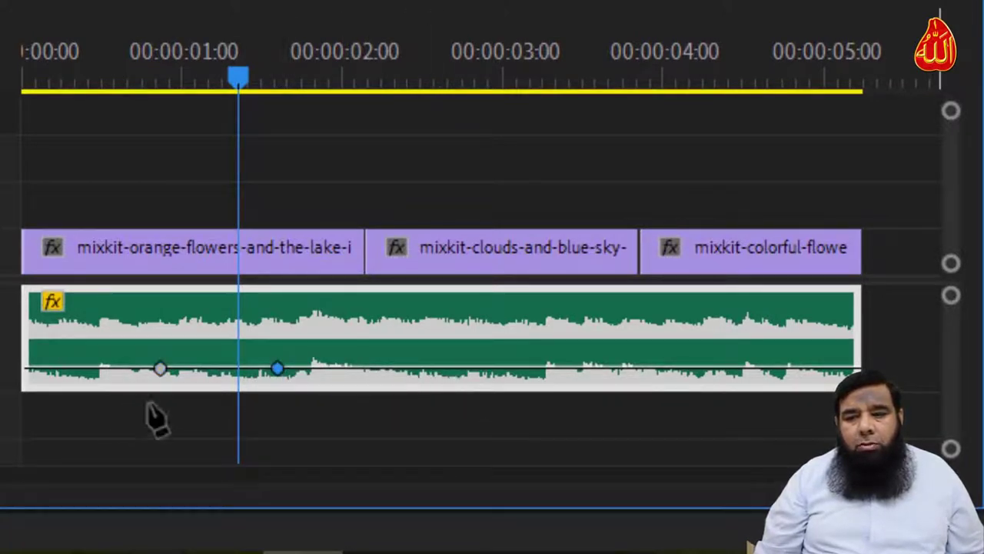
click(645, 369)
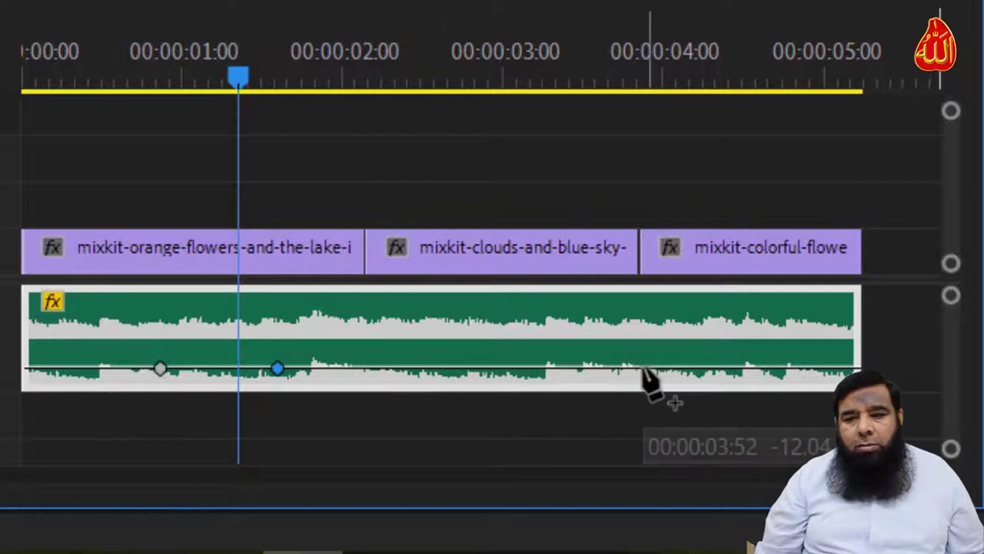
click(708, 369)
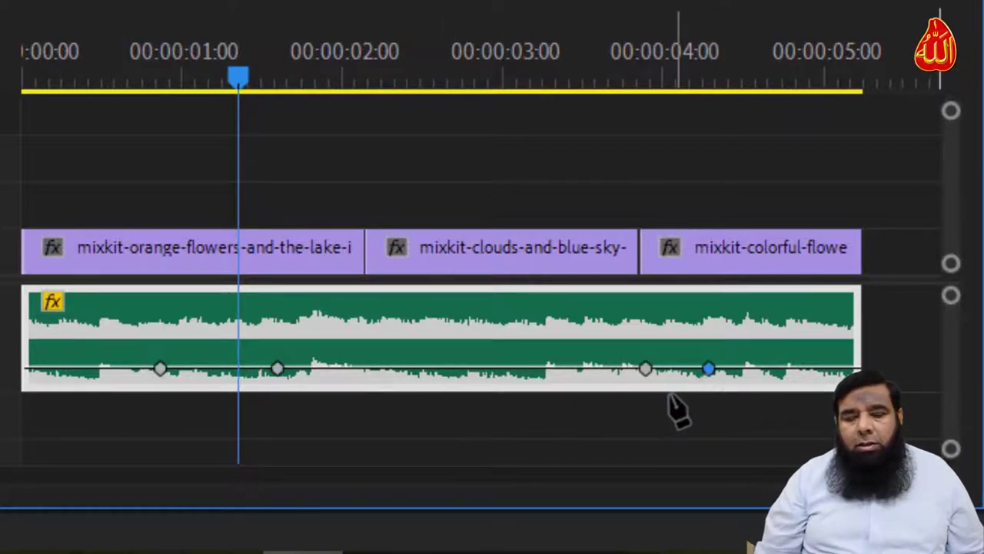
Drag the volume keyframes so the level rises around two seconds, holds, then drops after four seconds
click(159, 368)
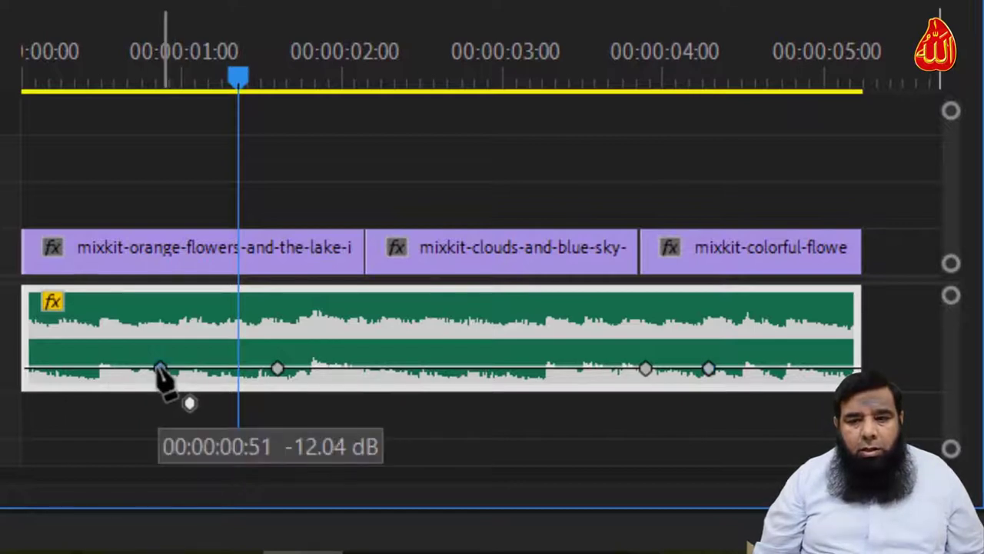
drag(159, 368, 169, 332)
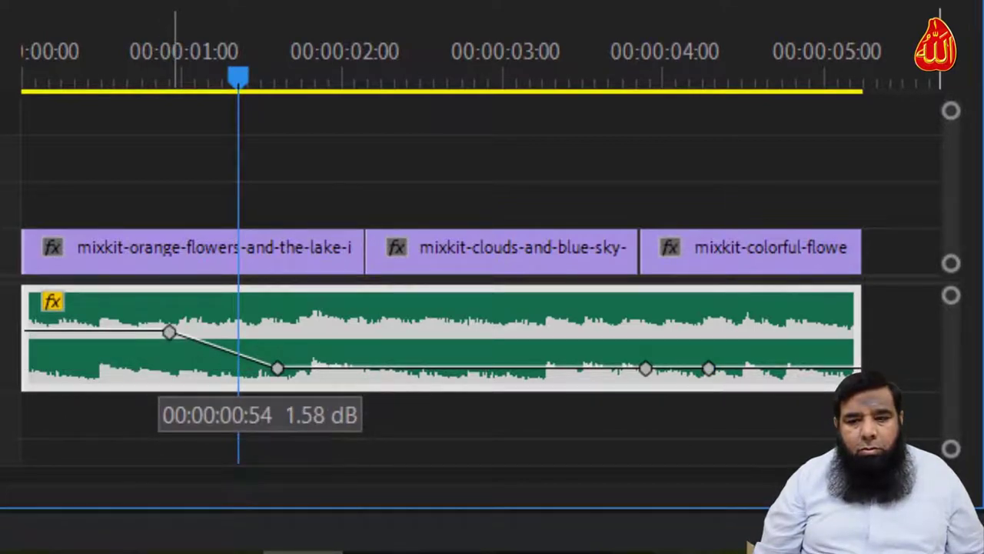
drag(278, 369, 210, 376)
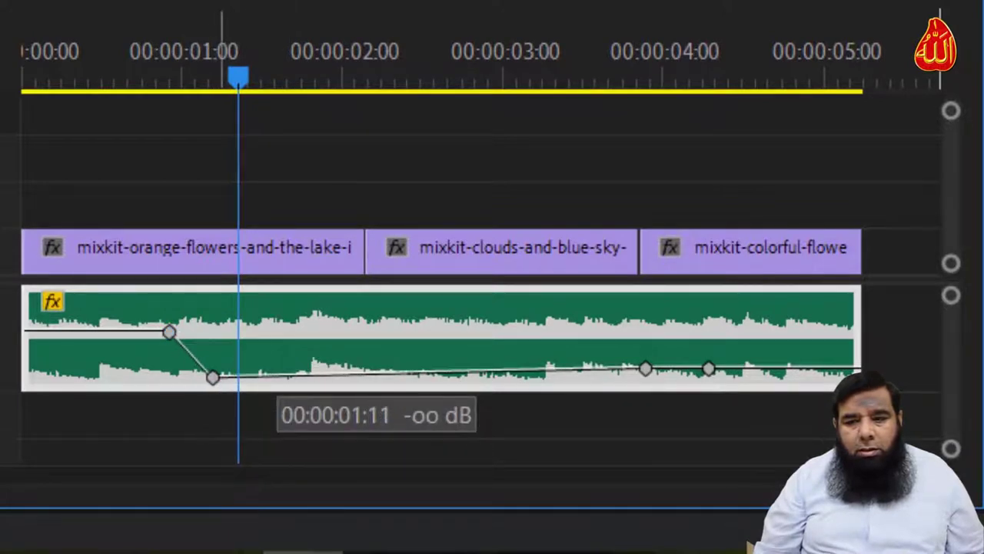
click(170, 332)
drag(169, 332, 363, 347)
drag(209, 376, 295, 376)
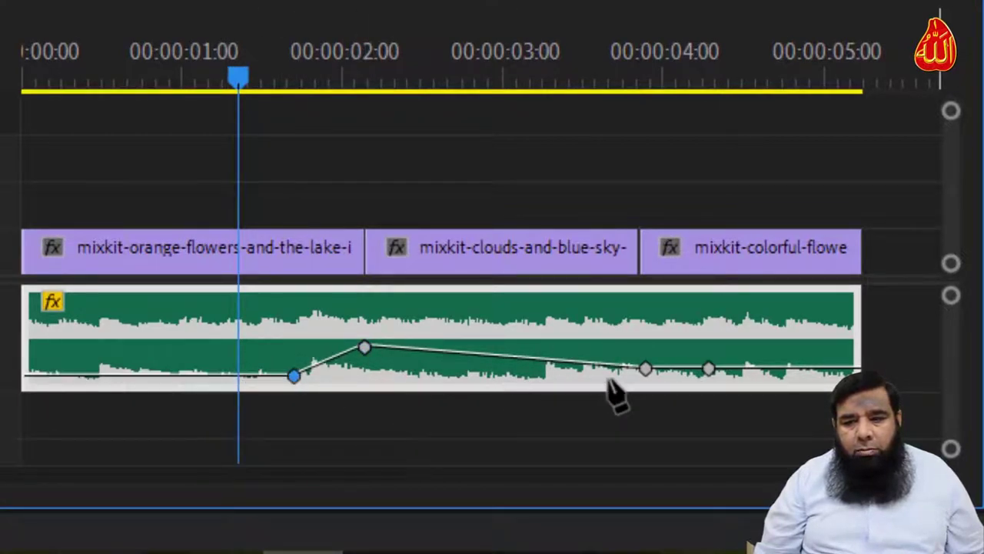
drag(644, 371, 648, 346)
drag(708, 368, 752, 377)
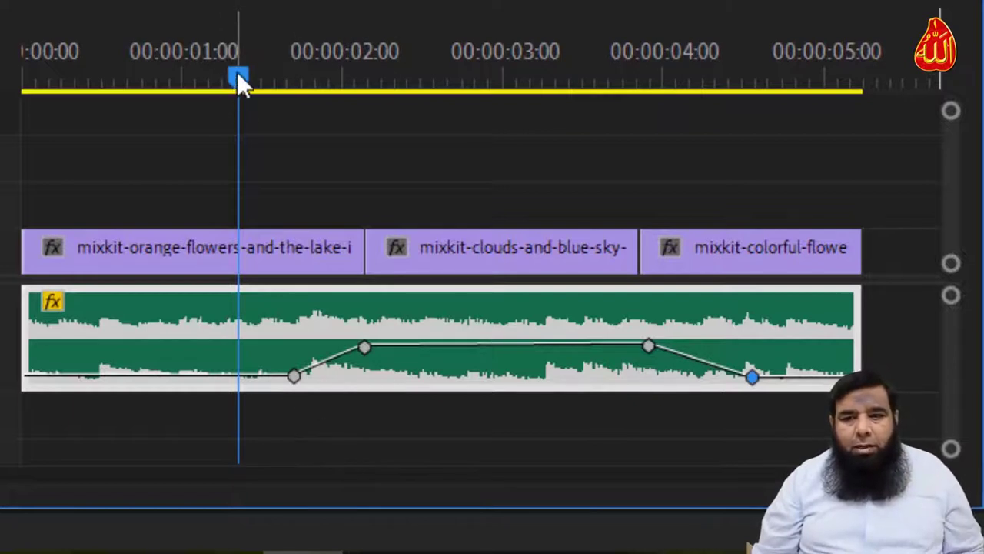
Play the sequence from about one second to hear the volume fades
drag(238, 77, 26, 107)
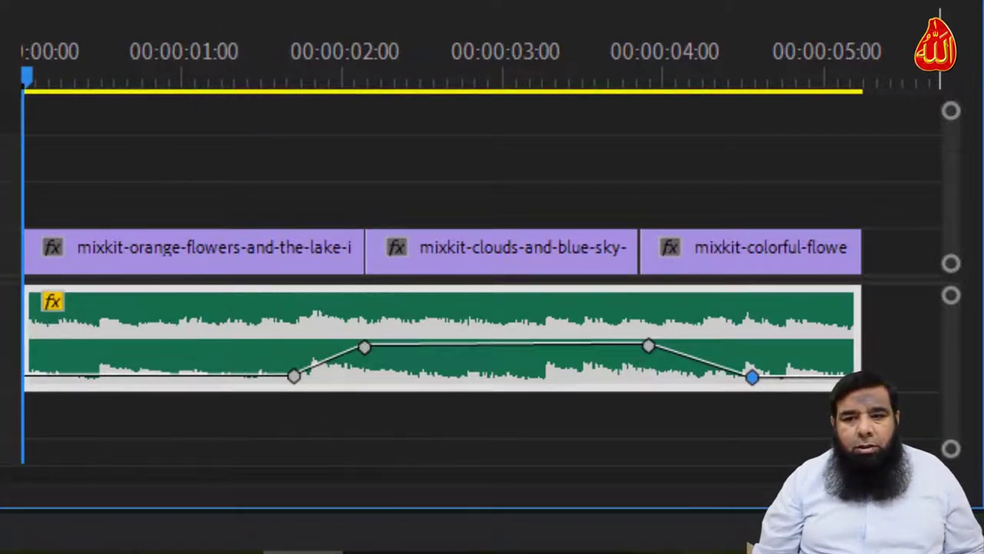
key(space)
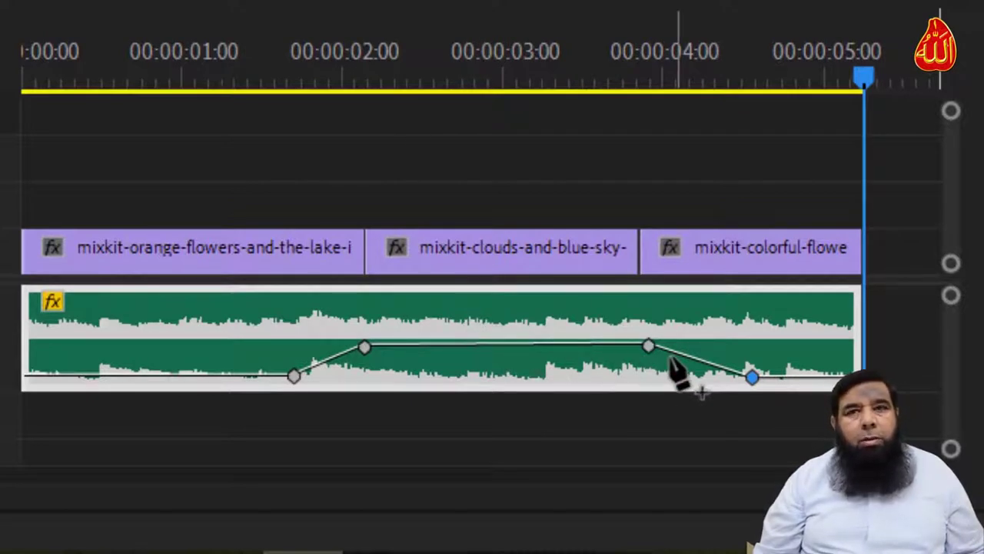
drag(865, 78, 543, 107)
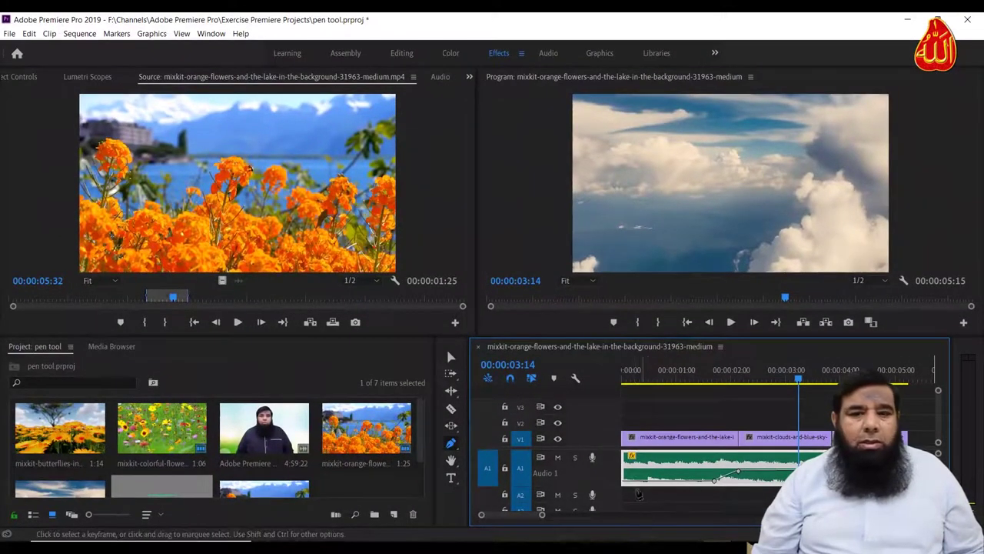
Mark a 00:00:50:12 excerpt of the Introduction of Video Editing tutorial and drop it onto V2
click(451, 357)
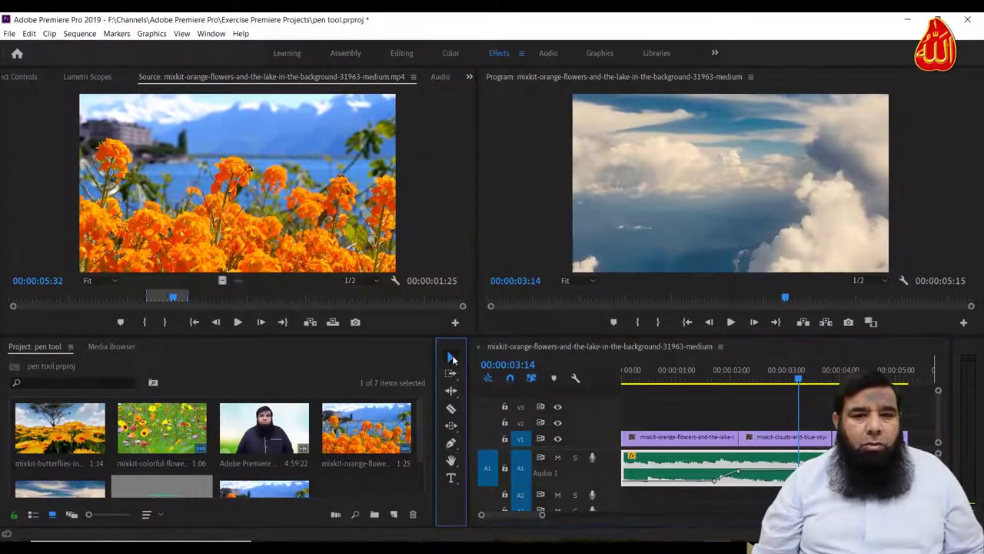
click(256, 445)
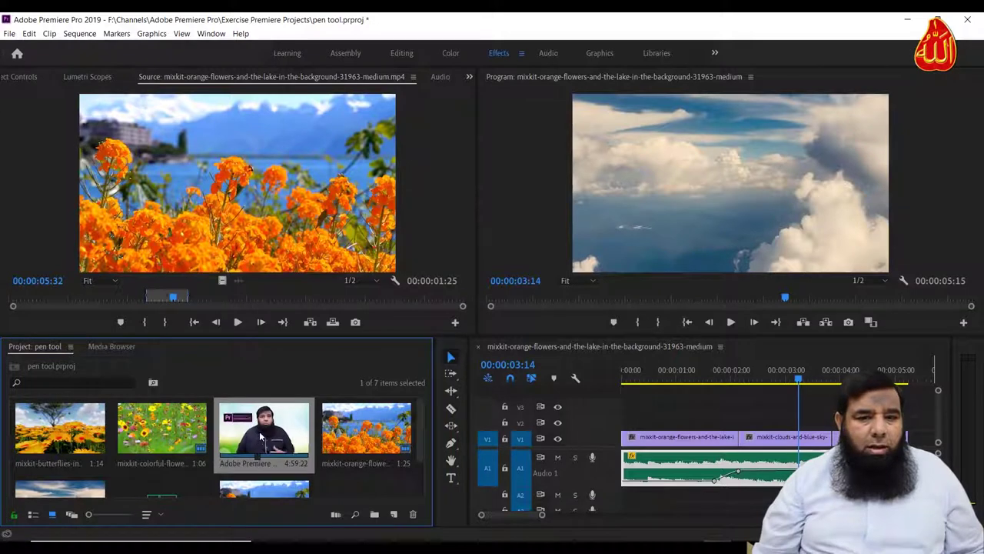
double_click(258, 446)
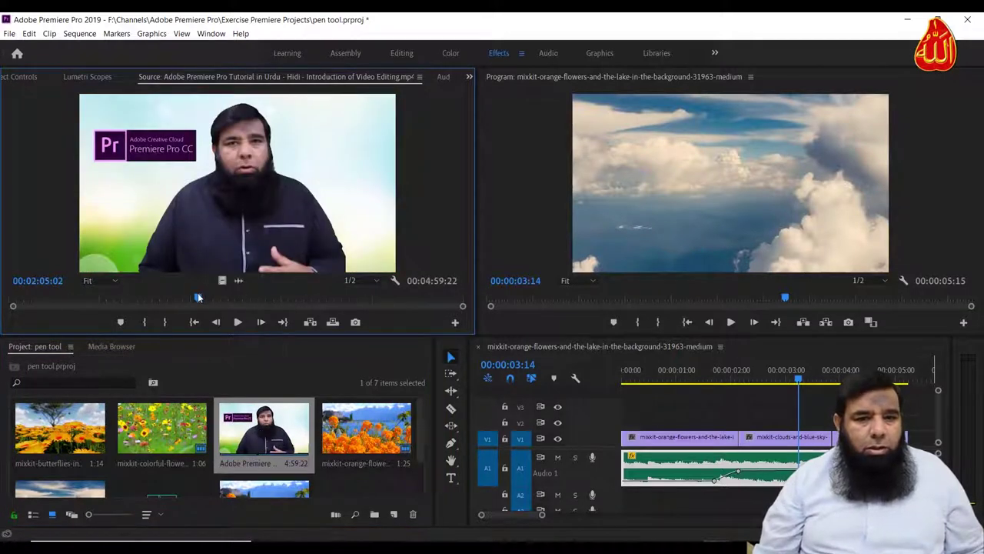
click(145, 323)
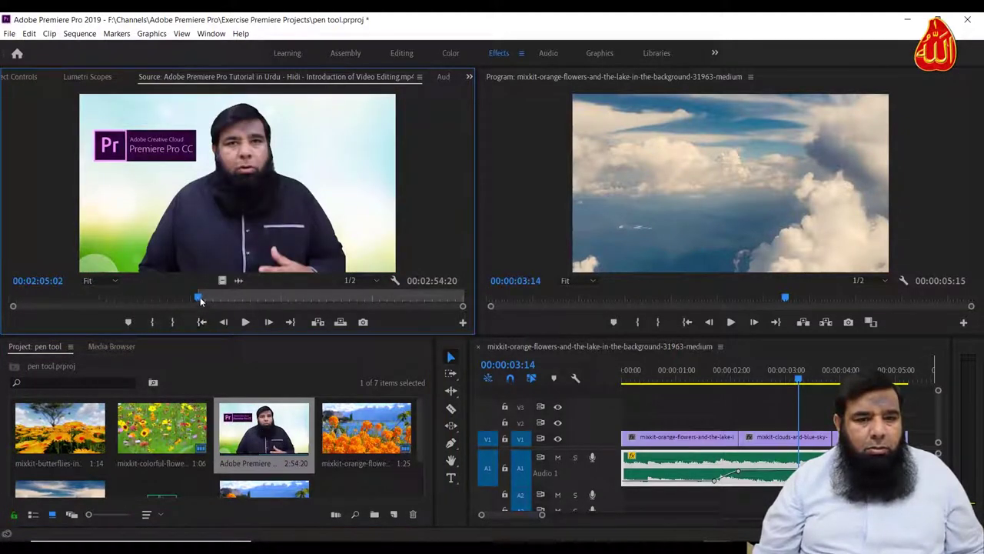
drag(200, 301, 276, 300)
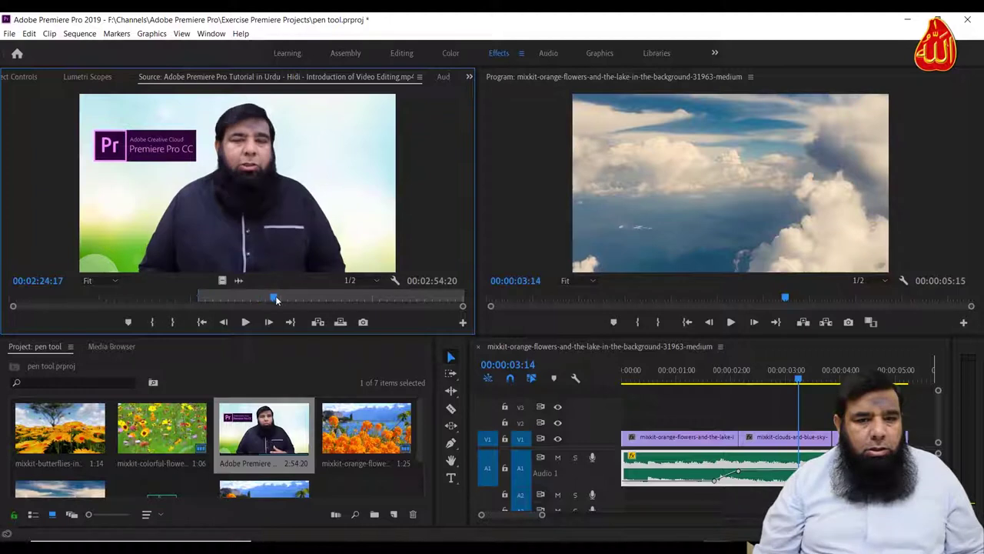
click(174, 324)
drag(249, 226, 619, 424)
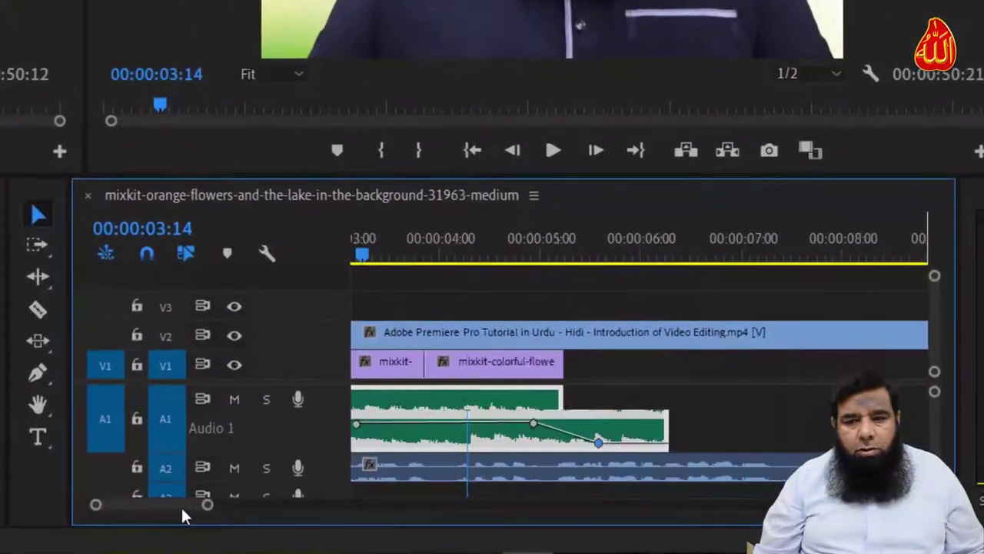
scroll(489, 519, down, 10)
scroll(489, 520, up, 15)
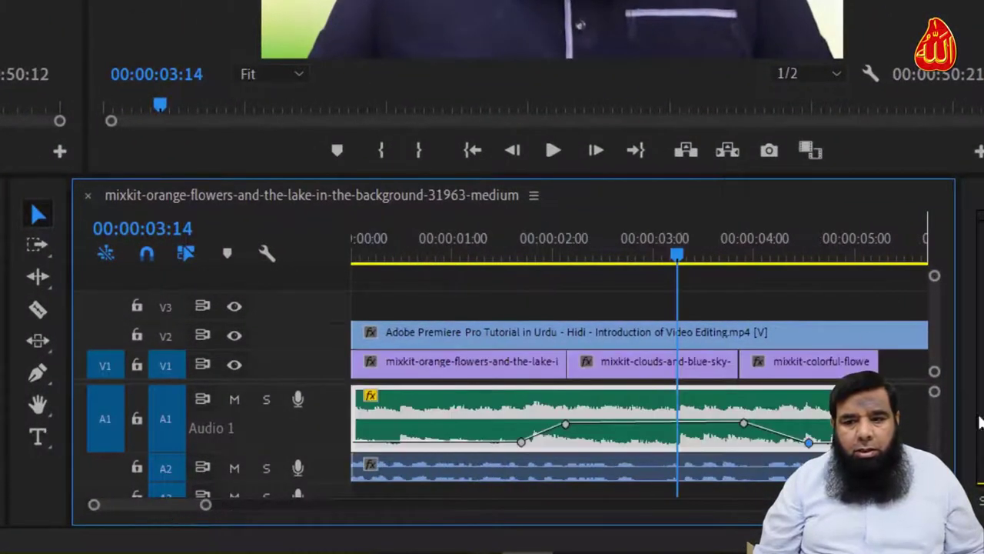
Cut the tutorial clip near its right end and delete the leftover piece on V2
click(38, 309)
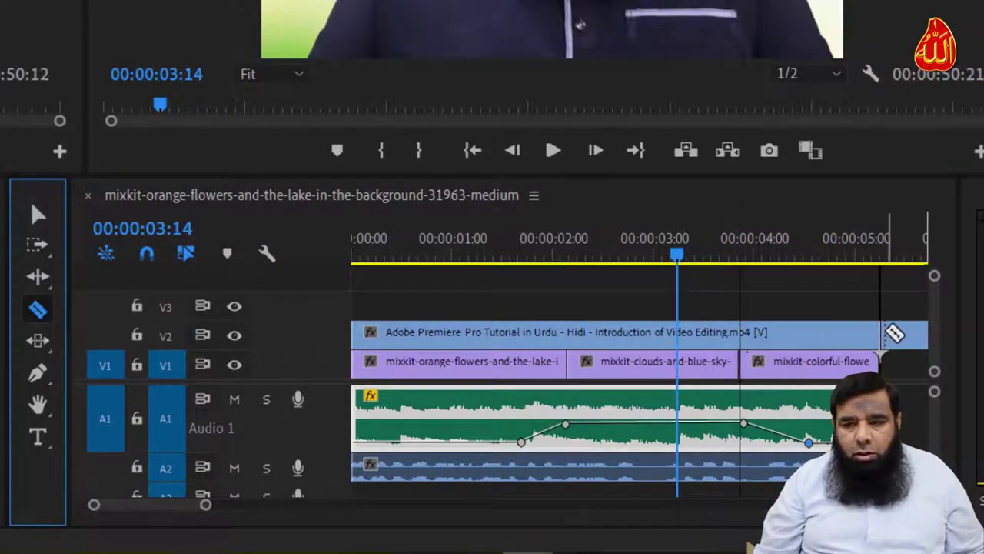
click(880, 332)
click(37, 213)
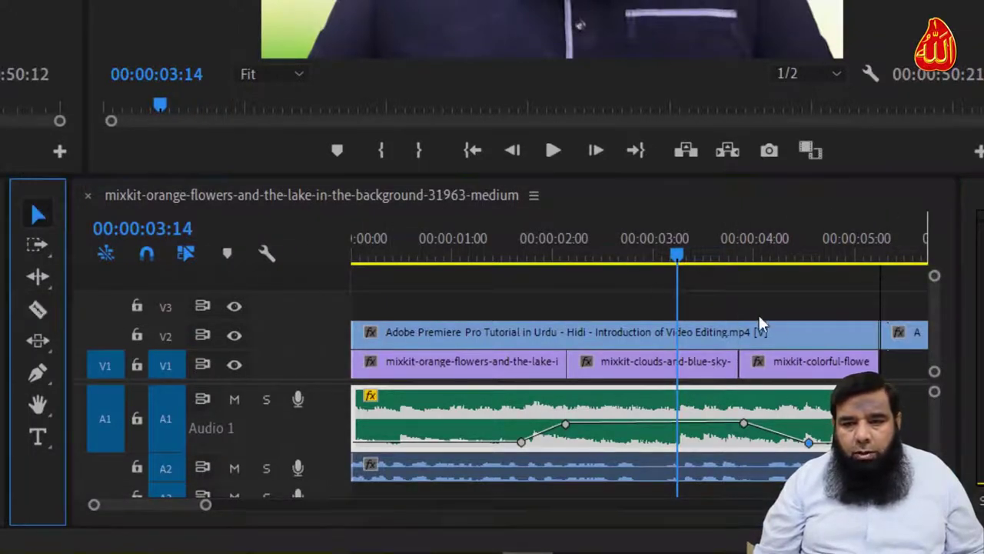
click(915, 342)
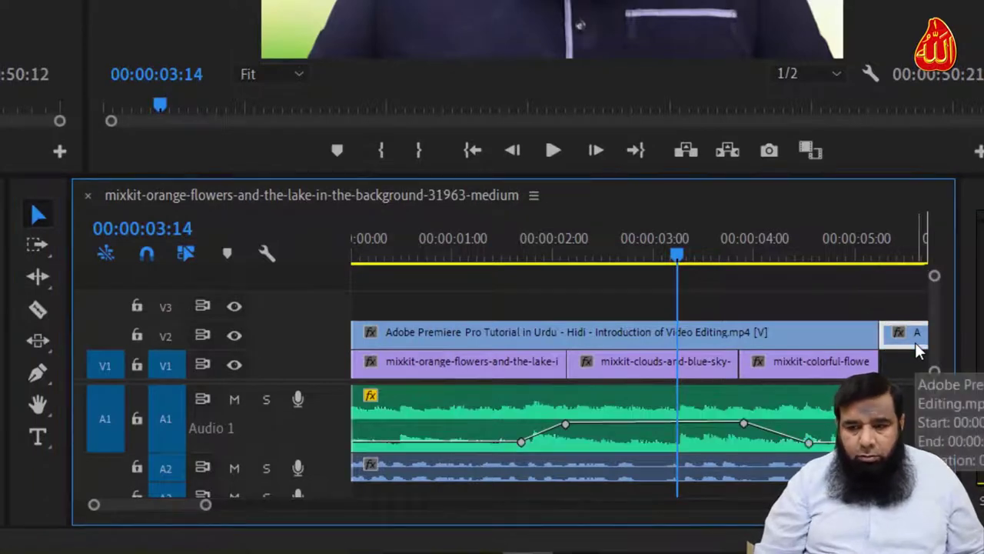
key(Delete)
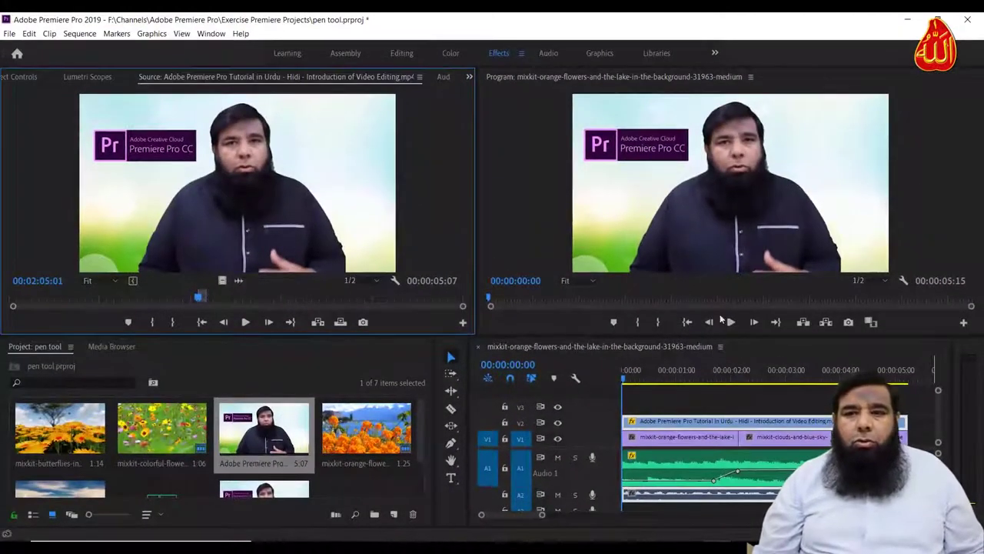
Preview the sequence, return to the start, and mute the A2 audio track
click(731, 322)
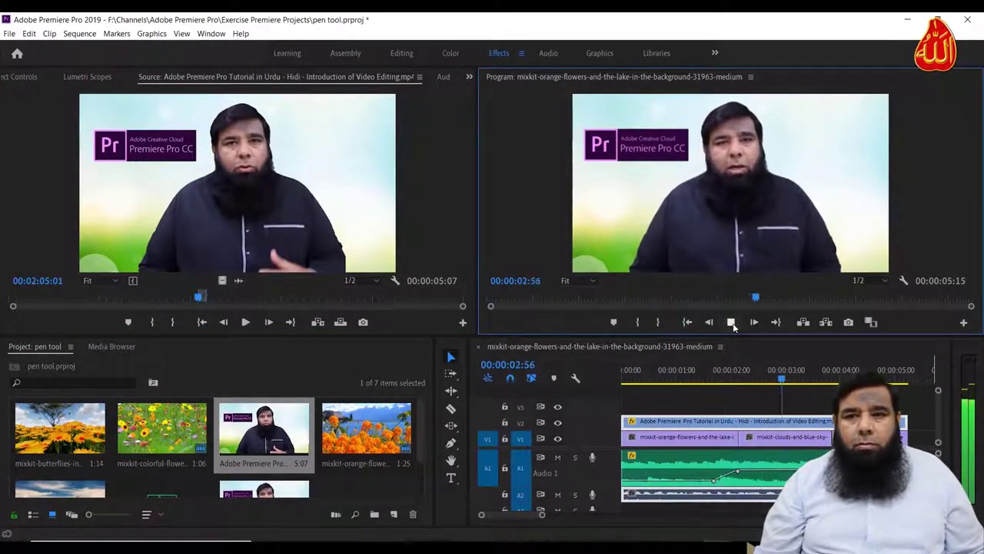
click(731, 322)
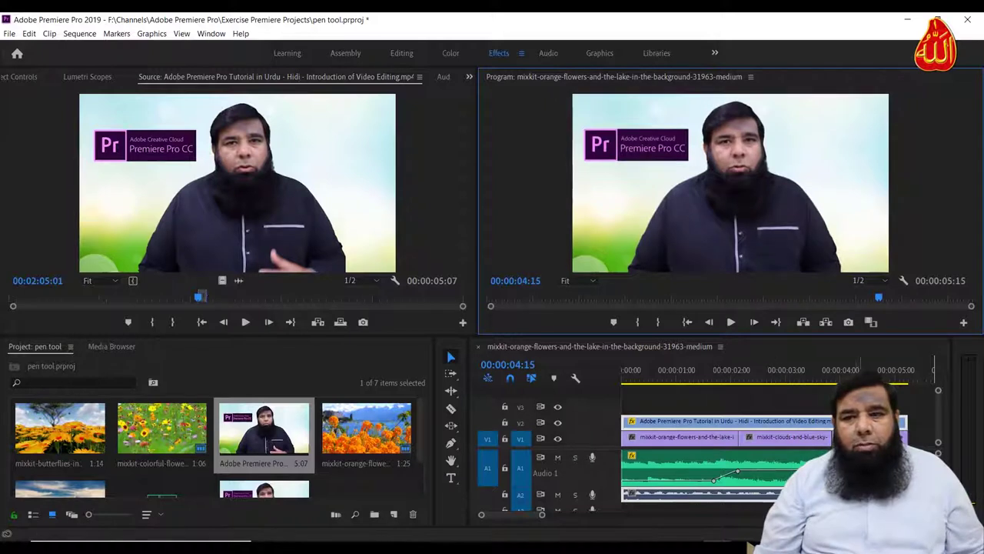
click(625, 371)
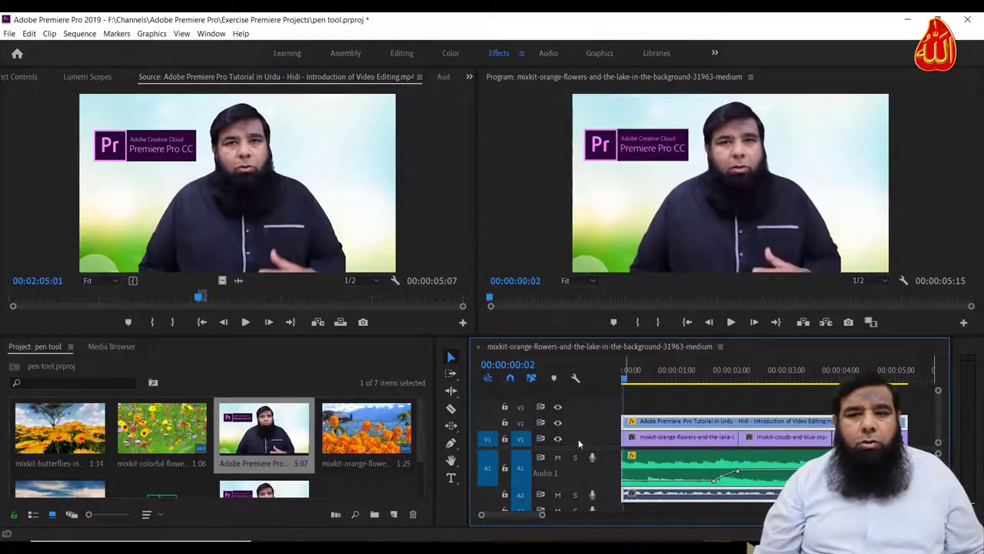
click(557, 494)
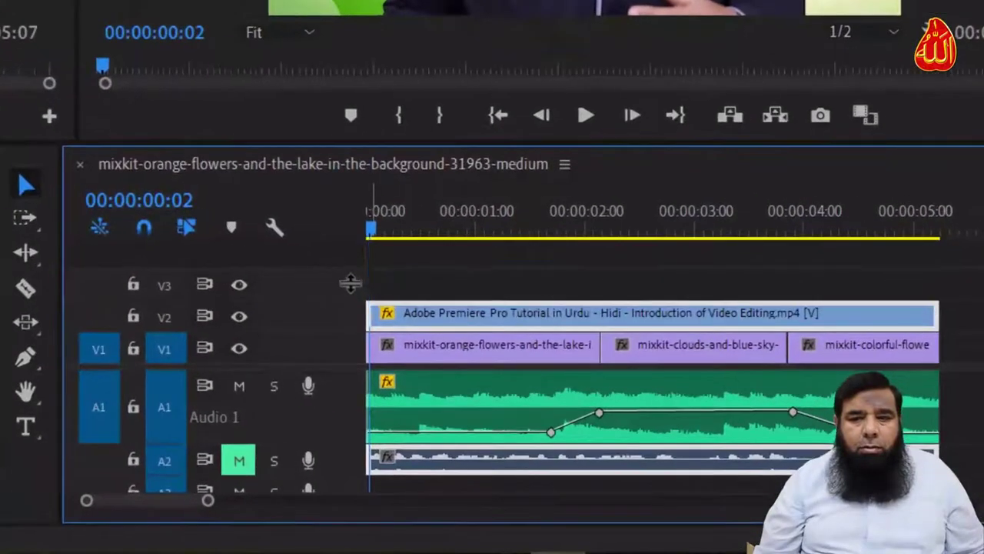
Enlarge the V2 track to show its thumbnail and enable Show Video Keyframes
drag(349, 260, 413, 353)
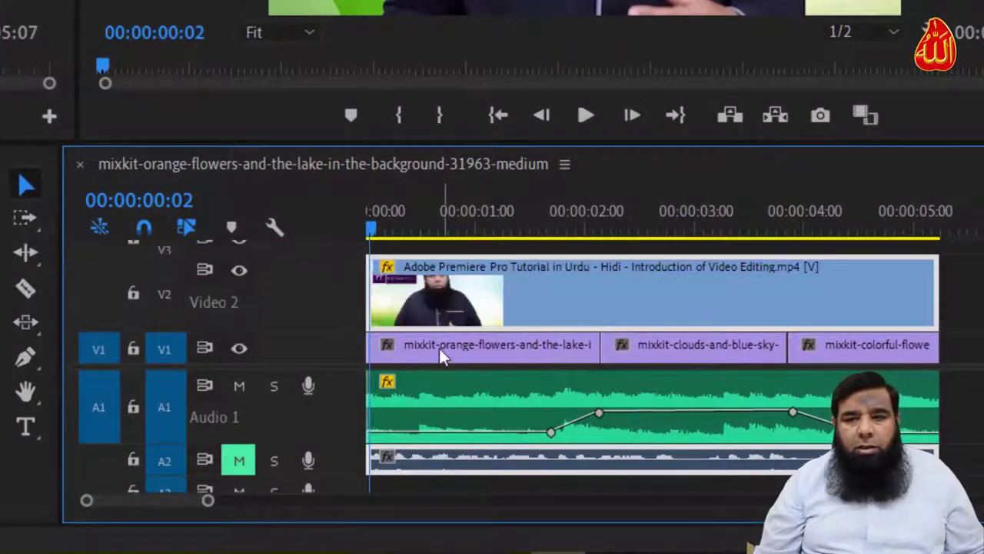
drag(344, 338, 343, 353)
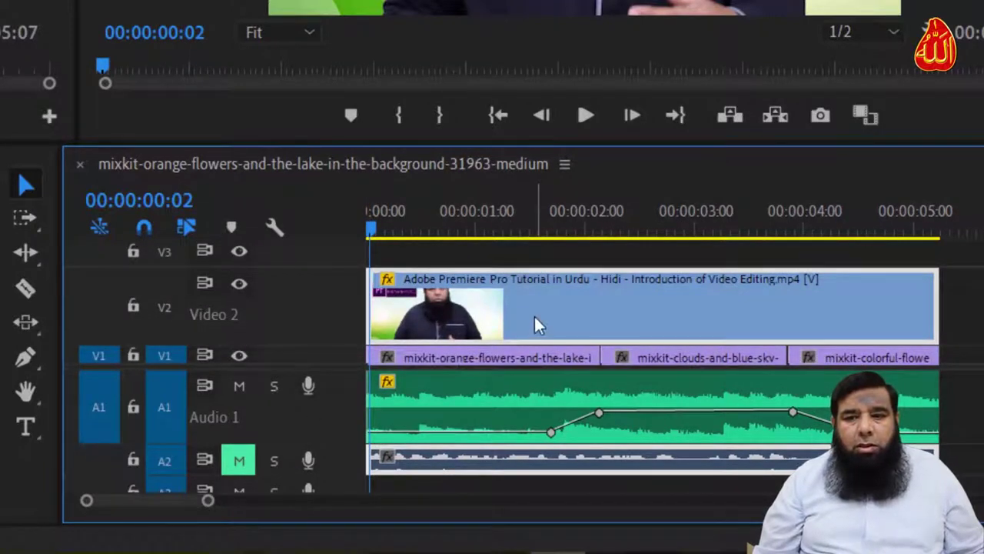
click(275, 232)
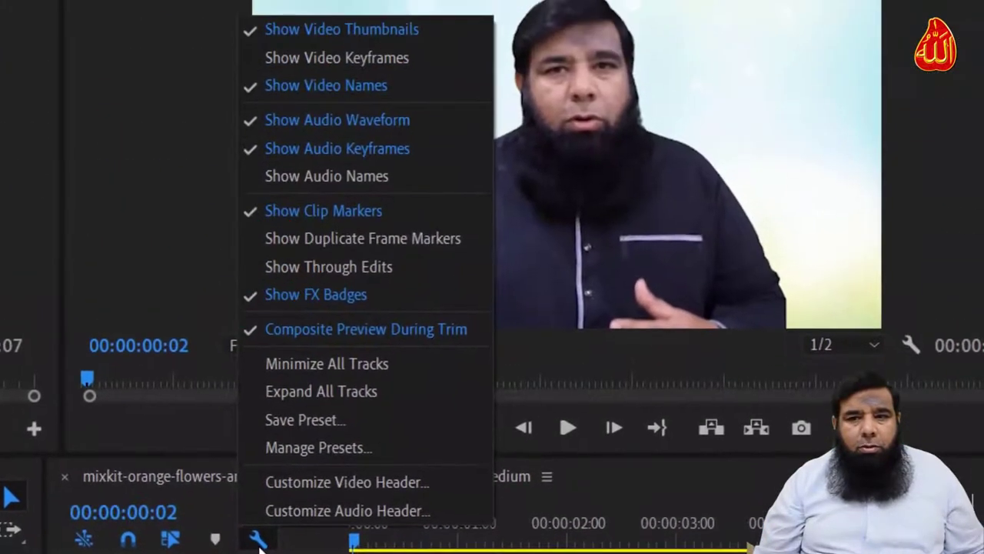
click(403, 62)
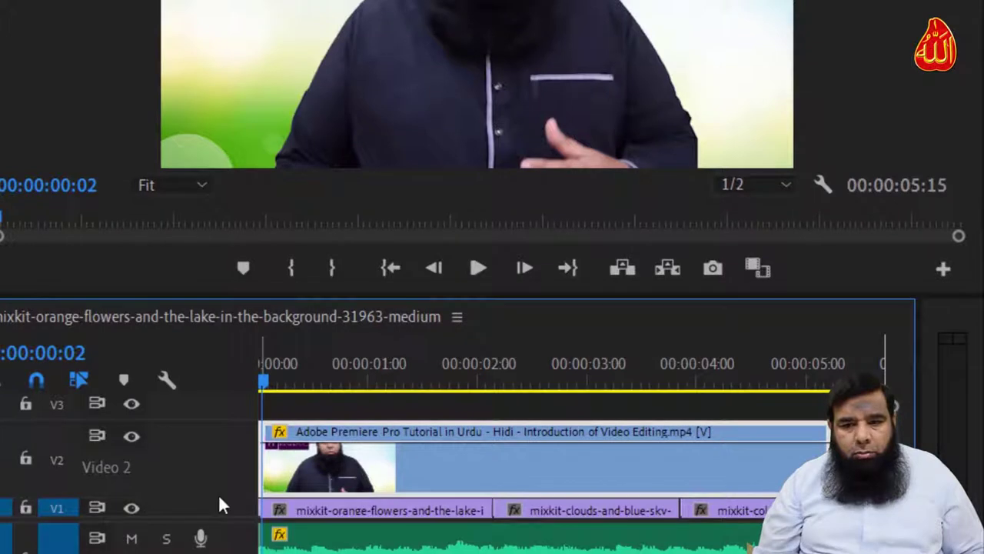
Drag the V2 tutorial clip's opacity line to about 83% and play the blend
drag(215, 420, 223, 393)
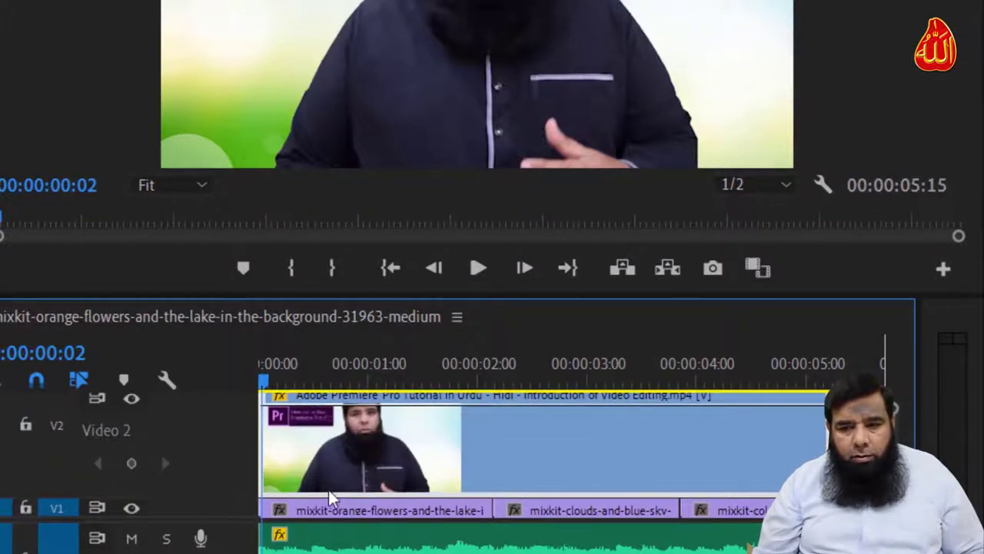
drag(435, 406, 435, 432)
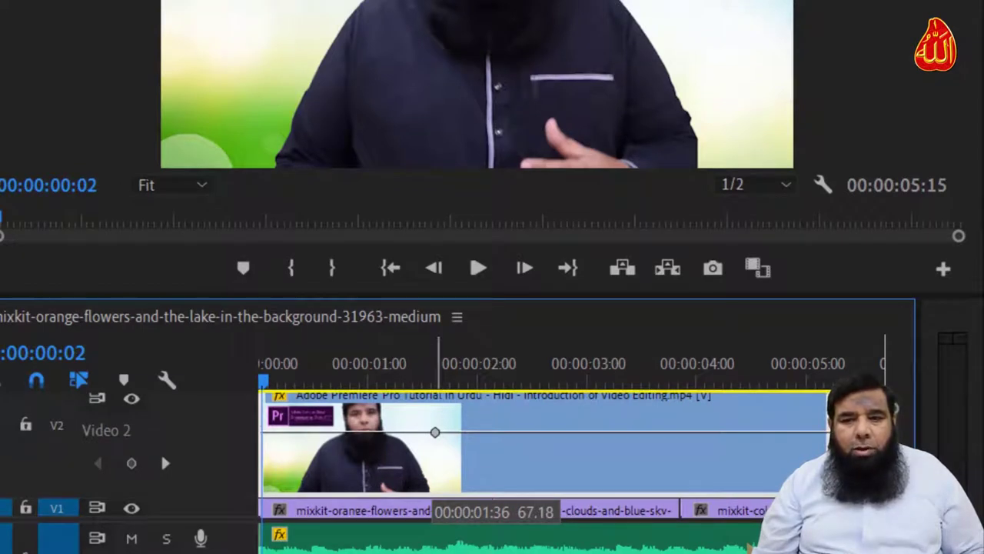
drag(435, 432, 431, 406)
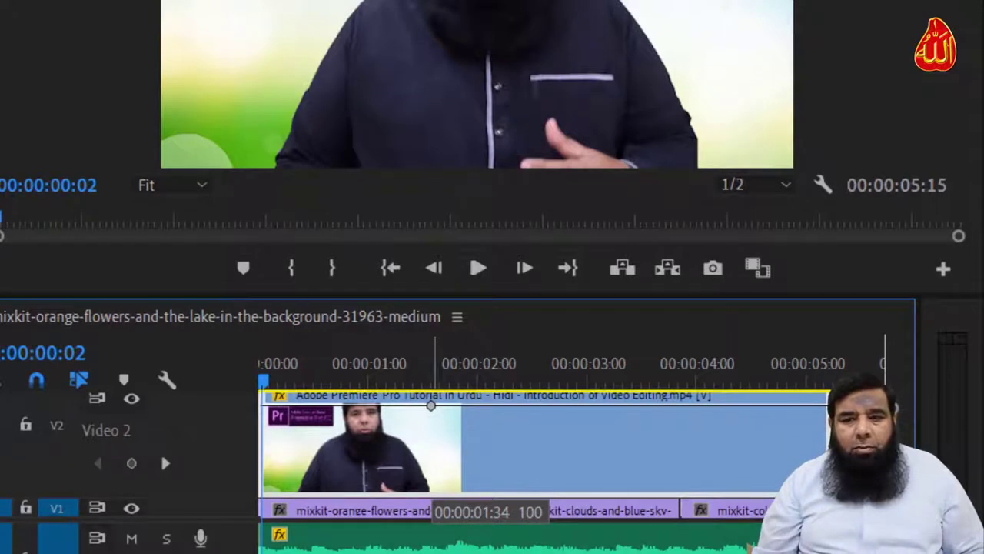
drag(432, 405, 440, 470)
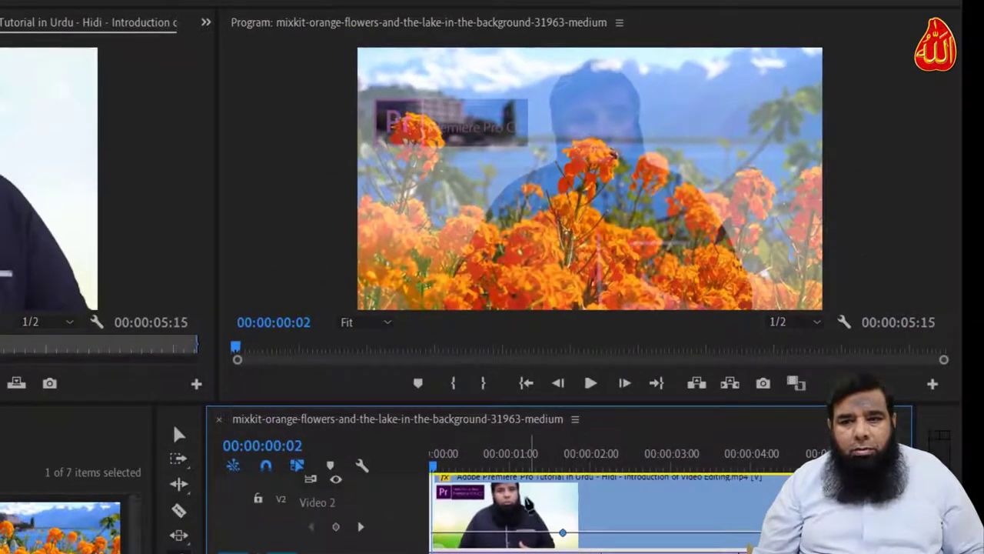
drag(562, 529, 563, 493)
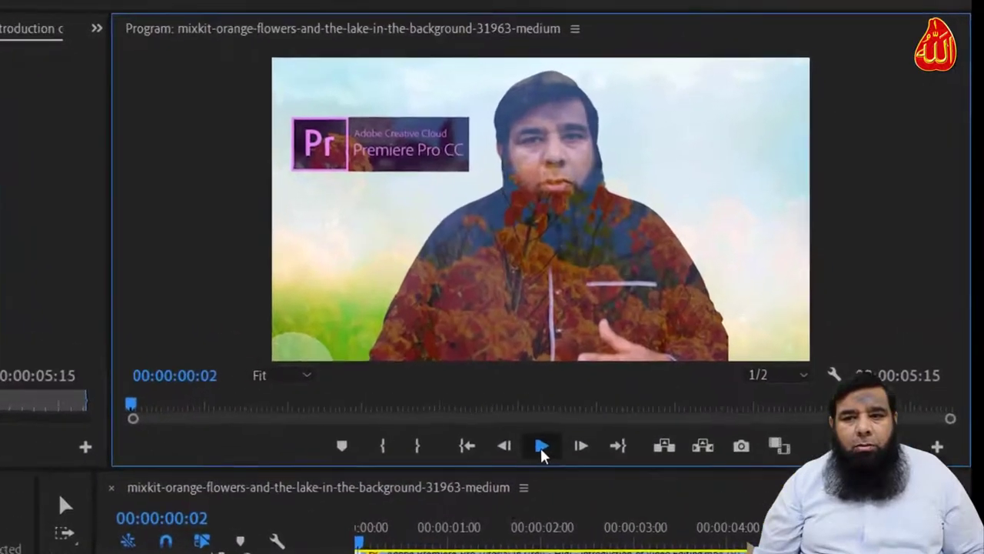
click(590, 386)
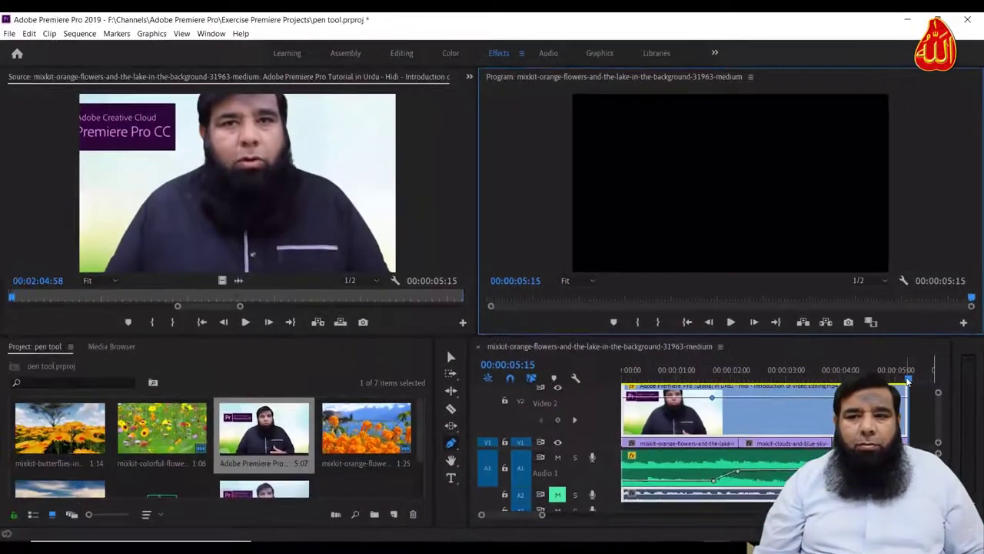
Play the sequence and raise the V2 clip's opacity back to 100
key(space)
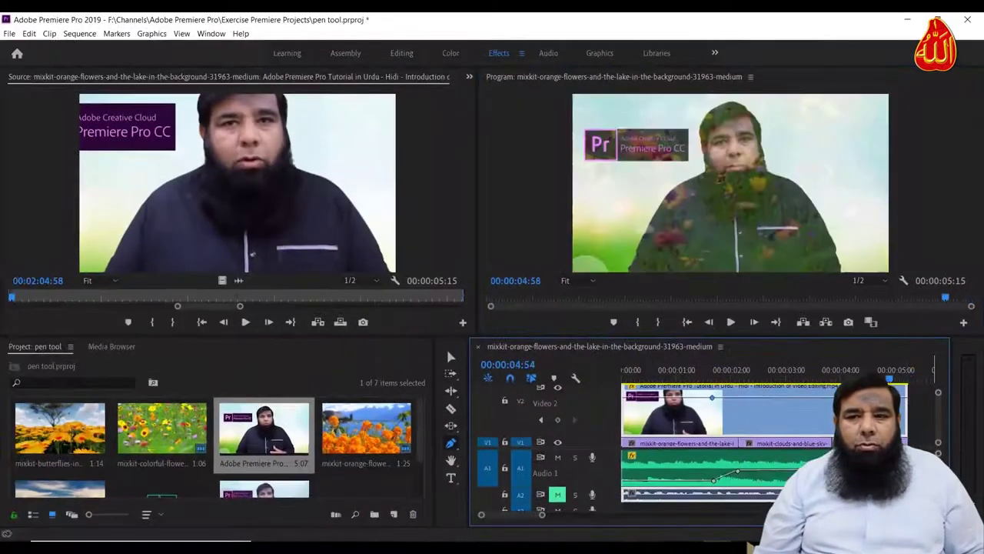
click(610, 412)
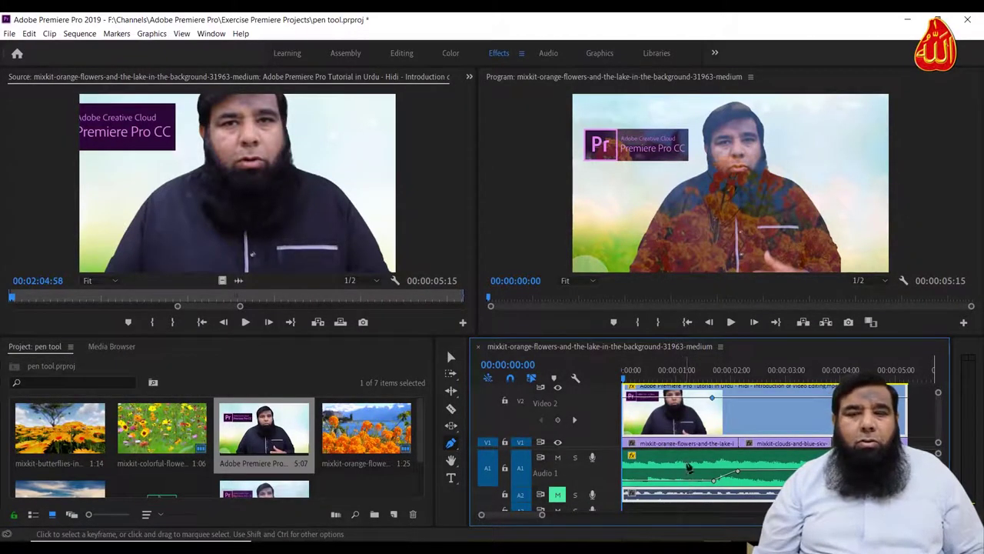
drag(712, 398, 717, 391)
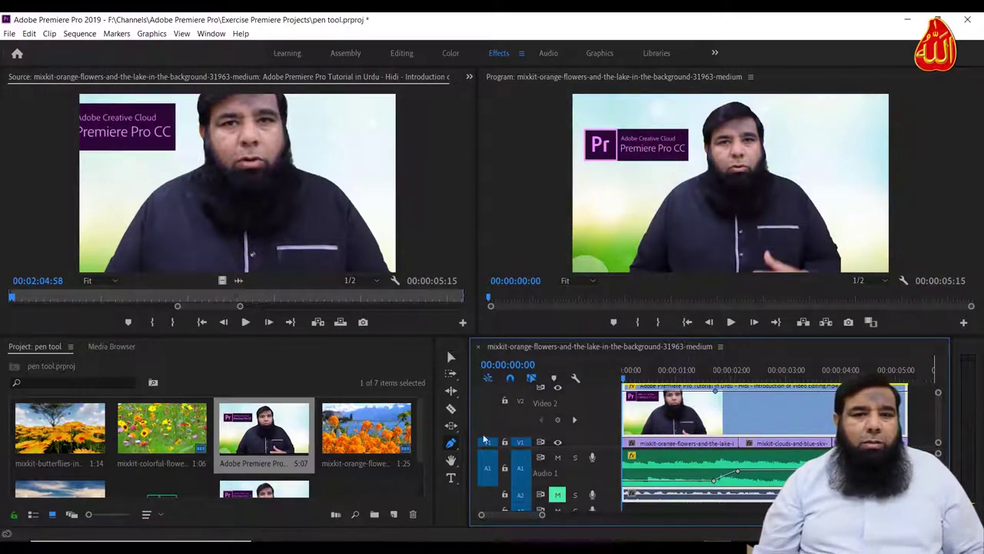
Draw a grey rectangle across the lower middle of the video with the Rectangle Tool
click(457, 449)
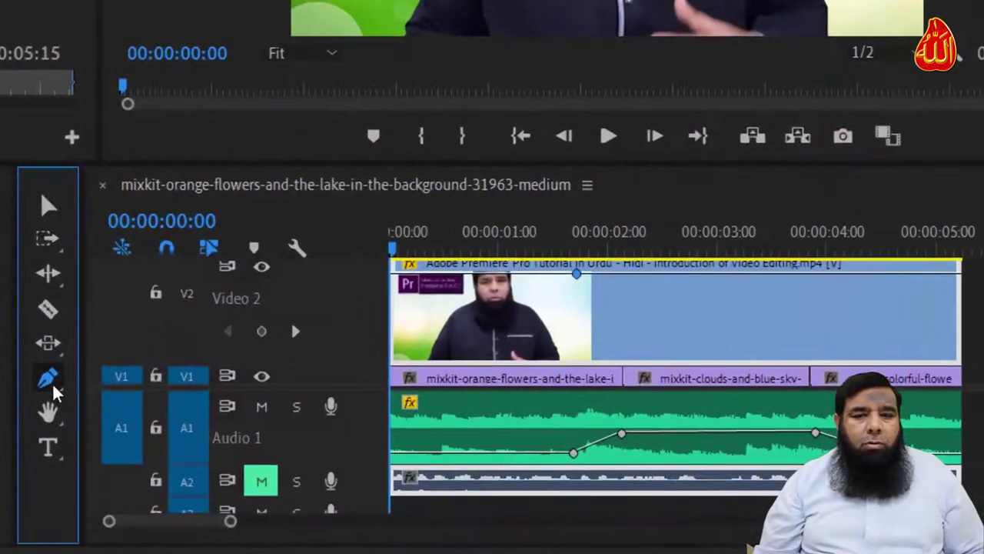
click(51, 384)
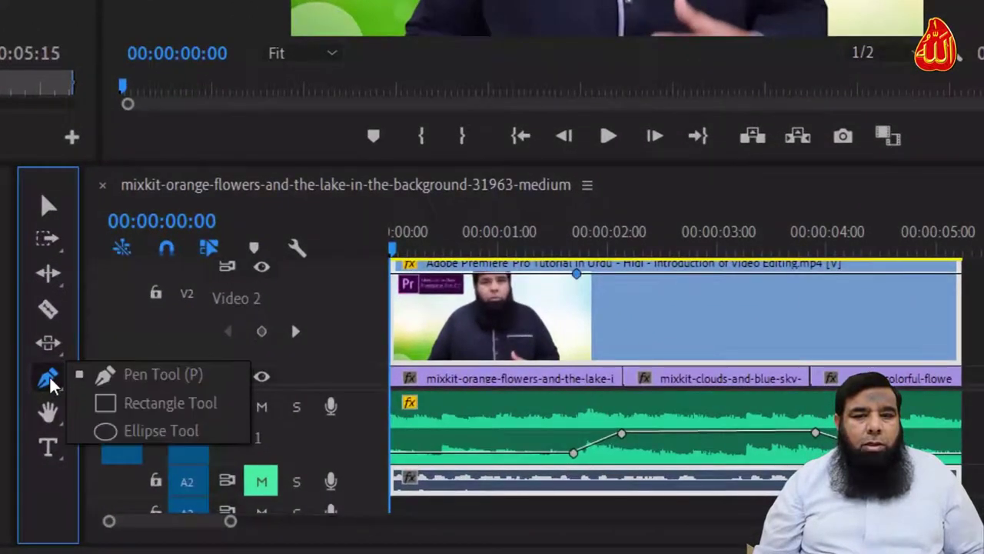
click(90, 415)
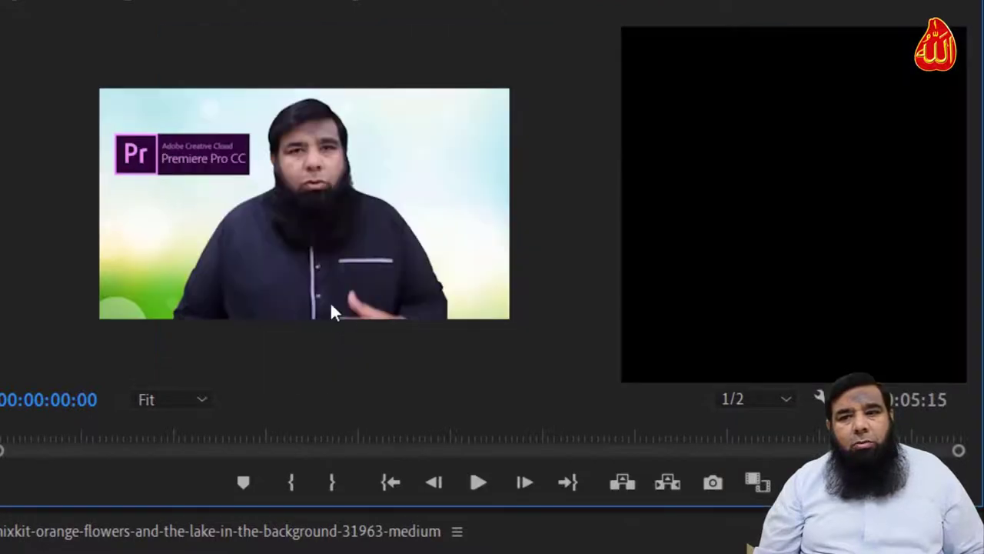
drag(315, 277, 669, 345)
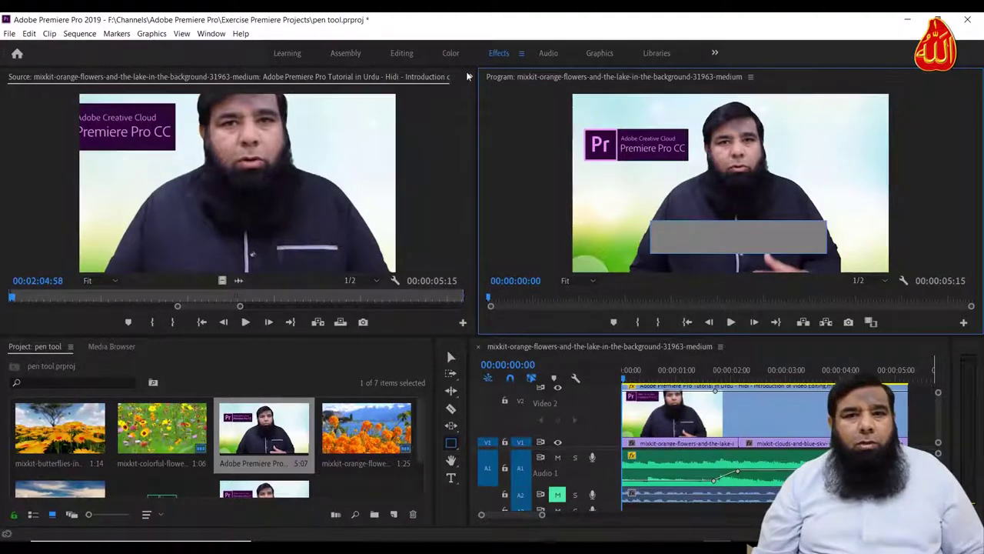
Show Effect Controls, extend the V3 Graphic clip across the sequence, and expand Shape 01
click(469, 77)
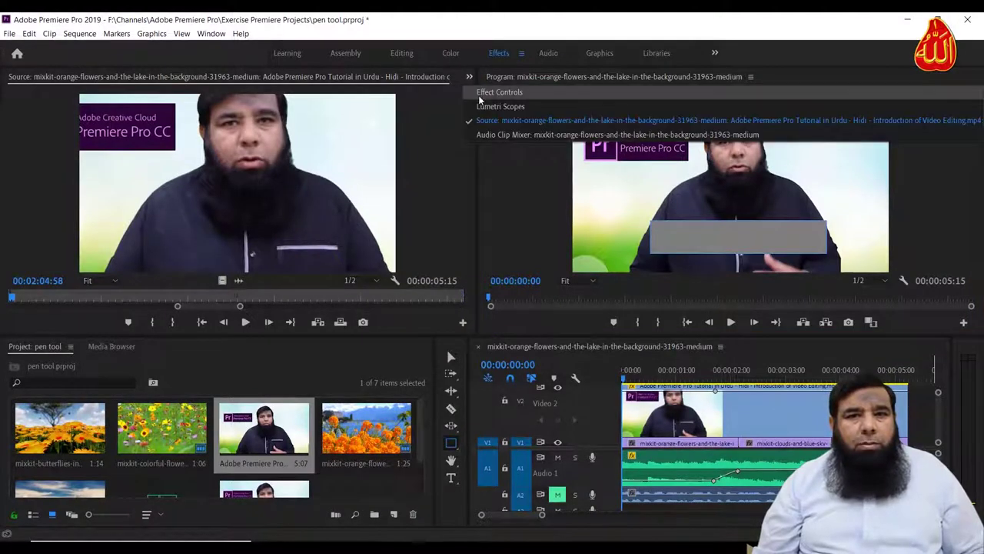
click(499, 92)
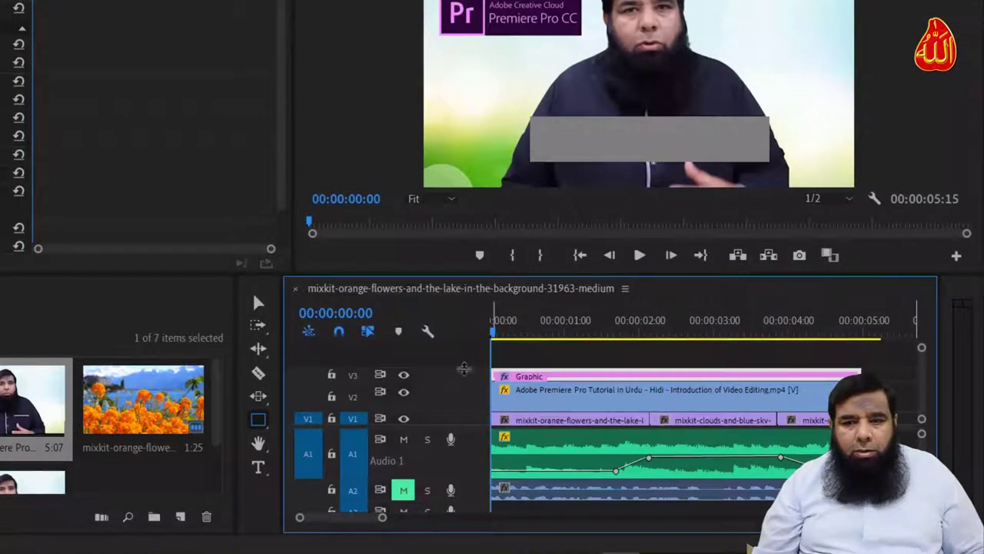
drag(464, 369, 464, 350)
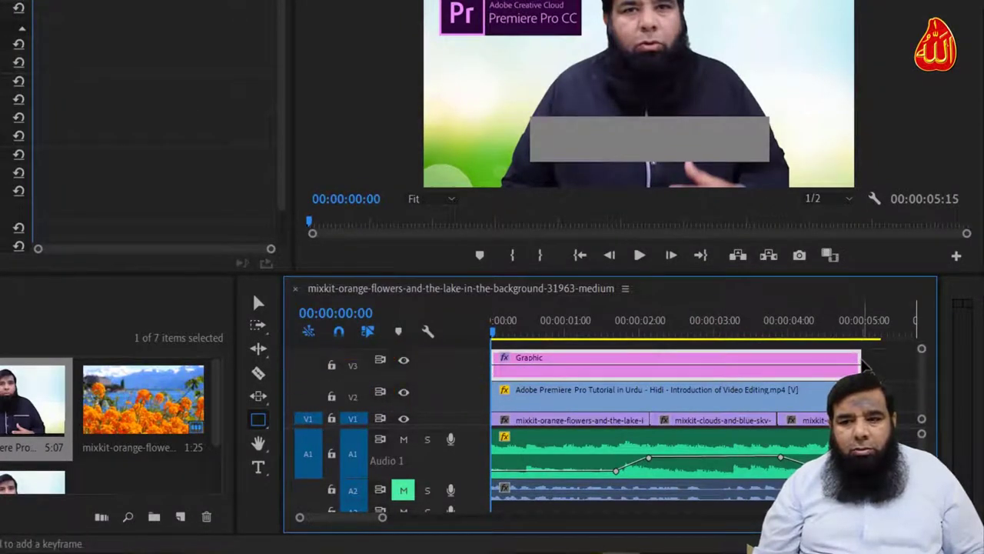
drag(860, 368, 879, 368)
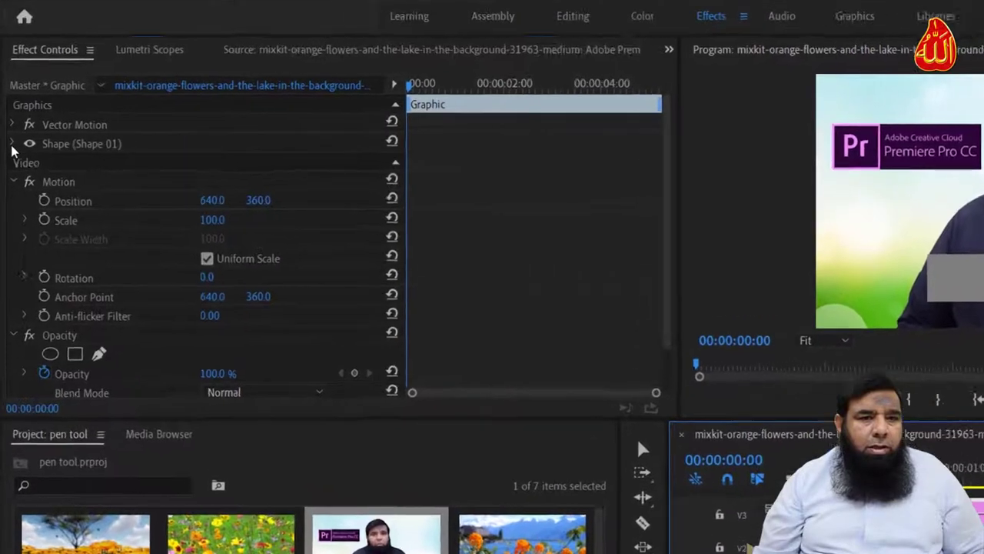
click(11, 142)
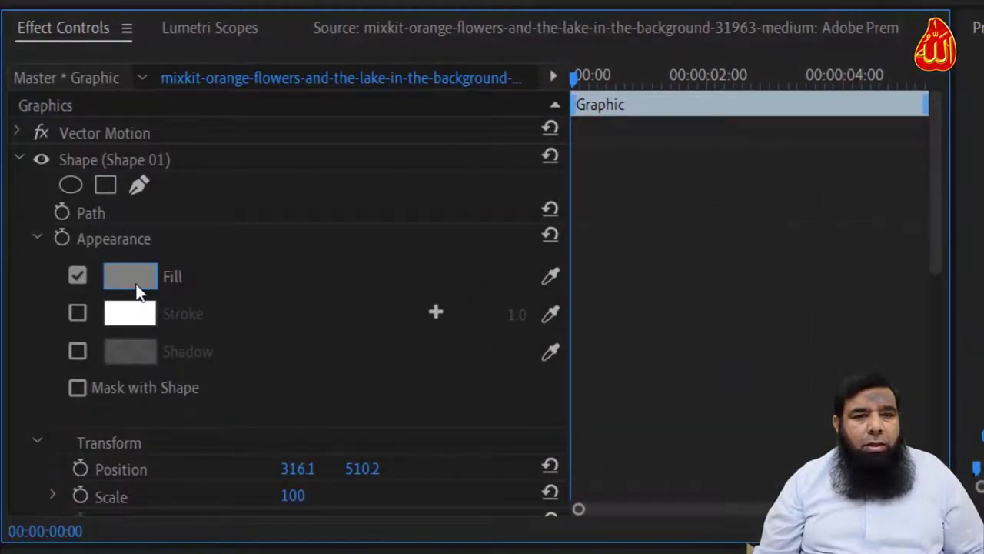
Set the rectangle's fill to purple using the colour picker's eyedropper
click(131, 277)
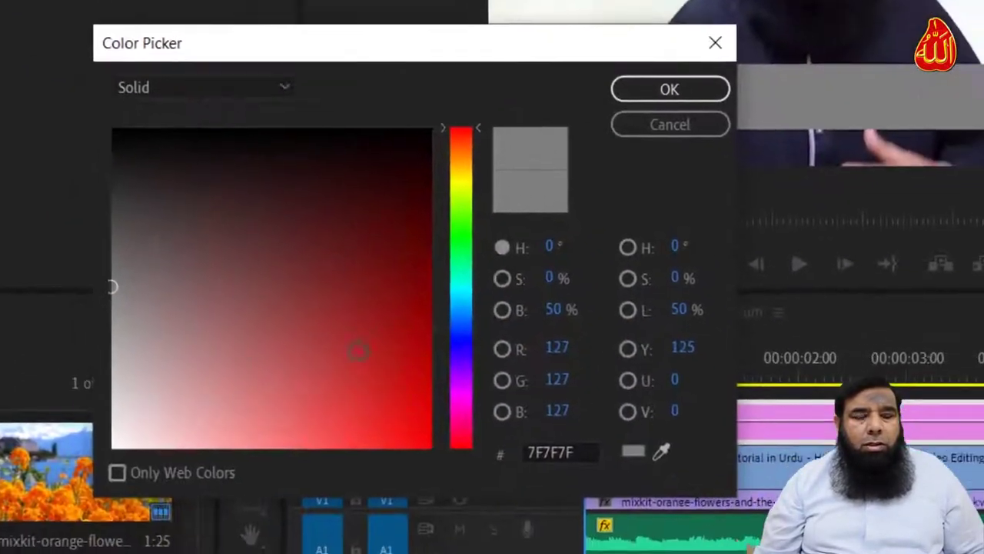
drag(445, 166, 438, 356)
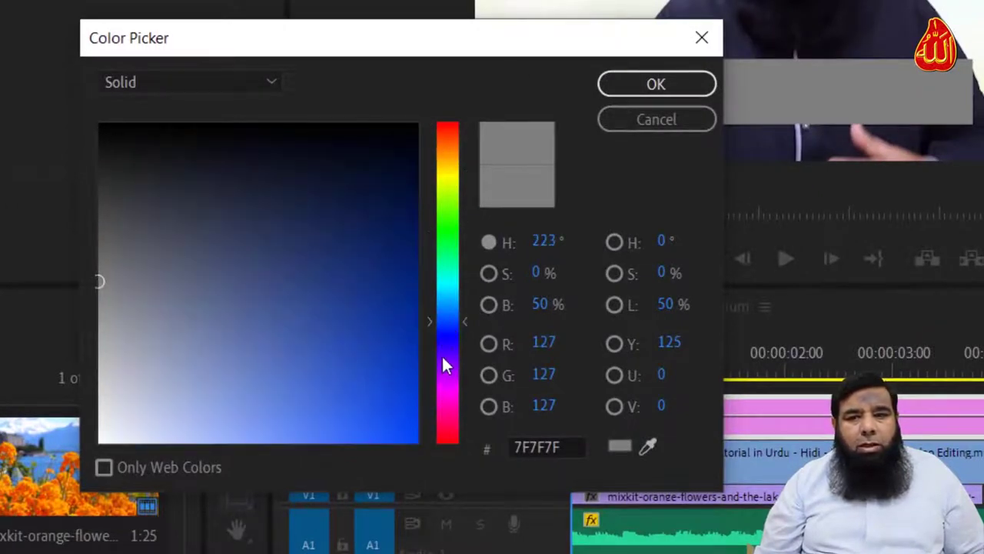
click(451, 139)
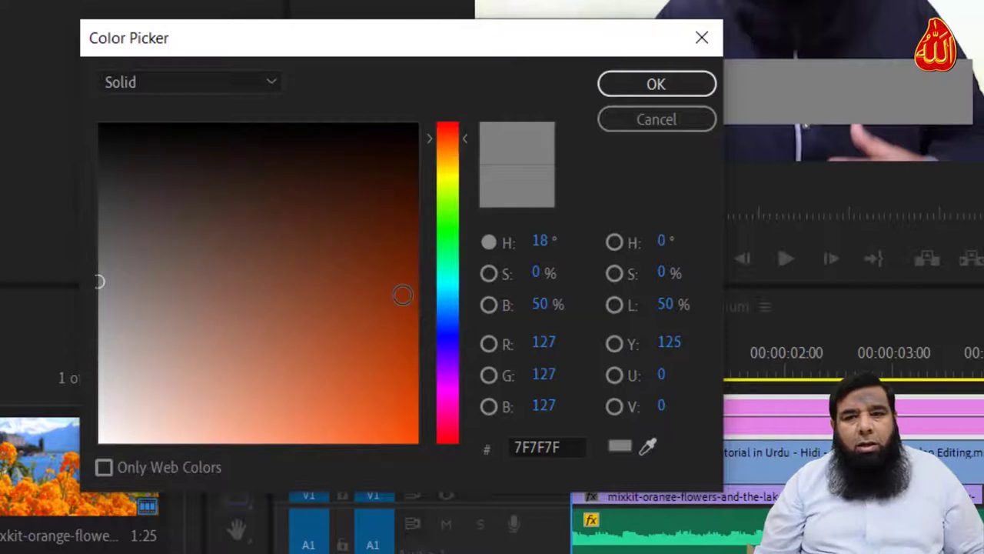
click(409, 303)
click(648, 446)
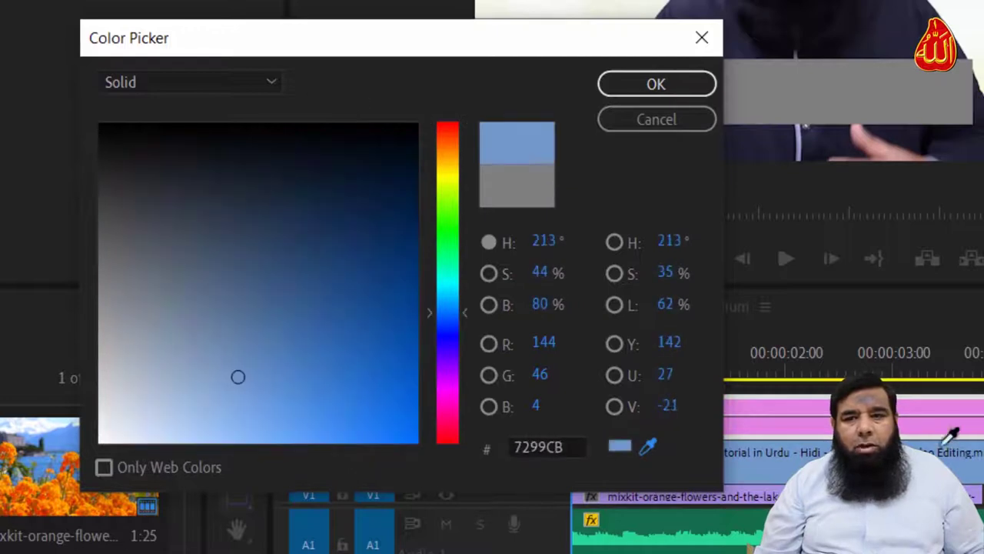
click(395, 337)
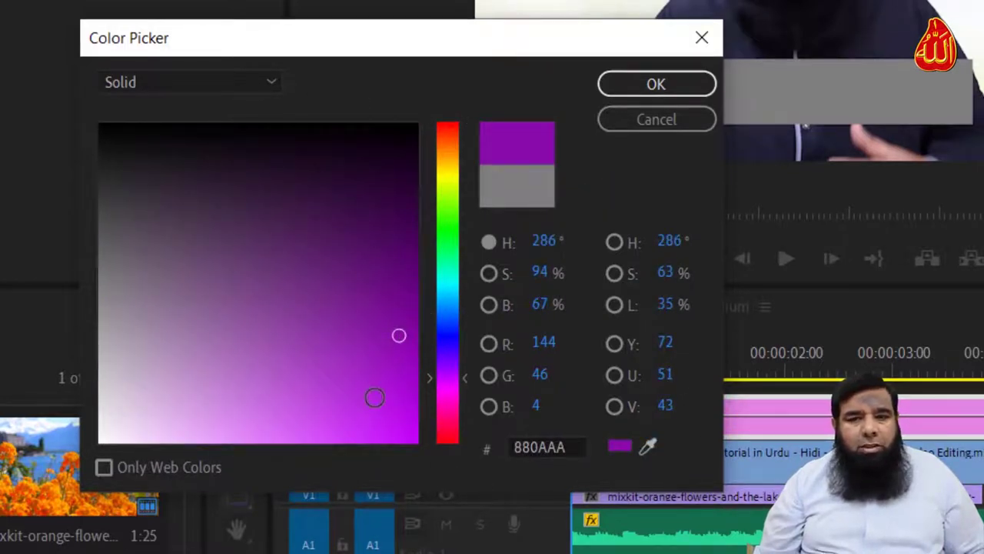
click(654, 84)
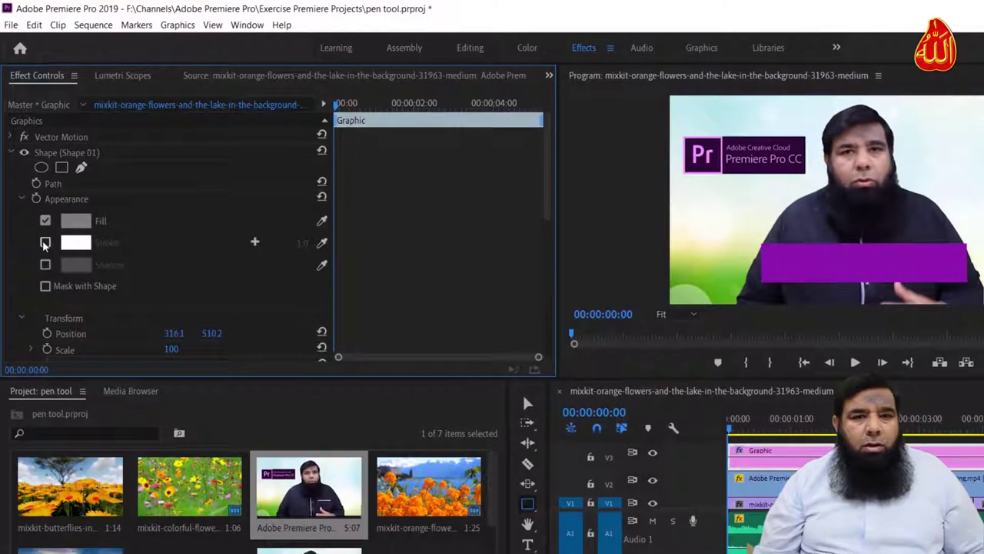
Give the bar a white 2.0 stroke and a white drop shadow
click(45, 243)
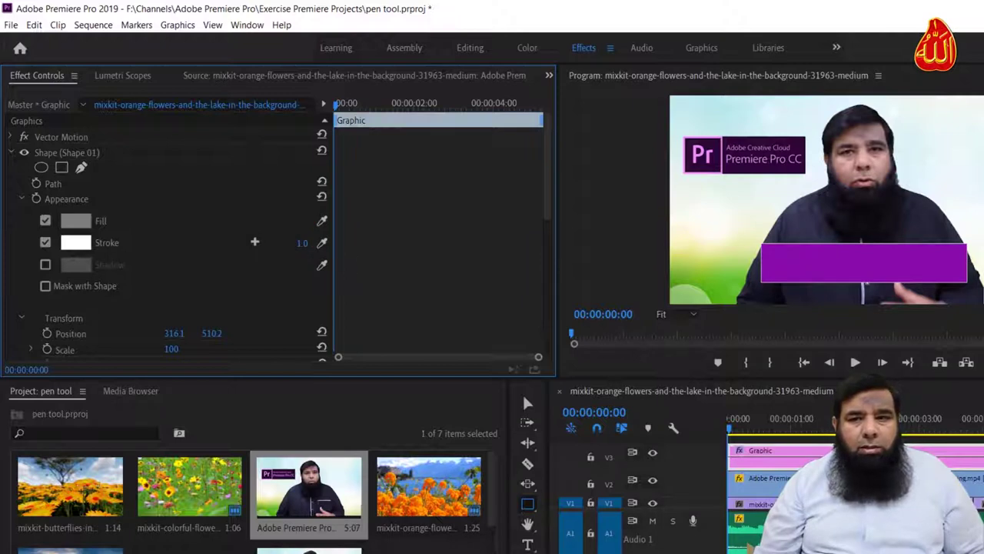
mouse_move(301, 242)
mouse_down()
mouse_move(322, 242)
mouse_move(303, 242)
mouse_up()
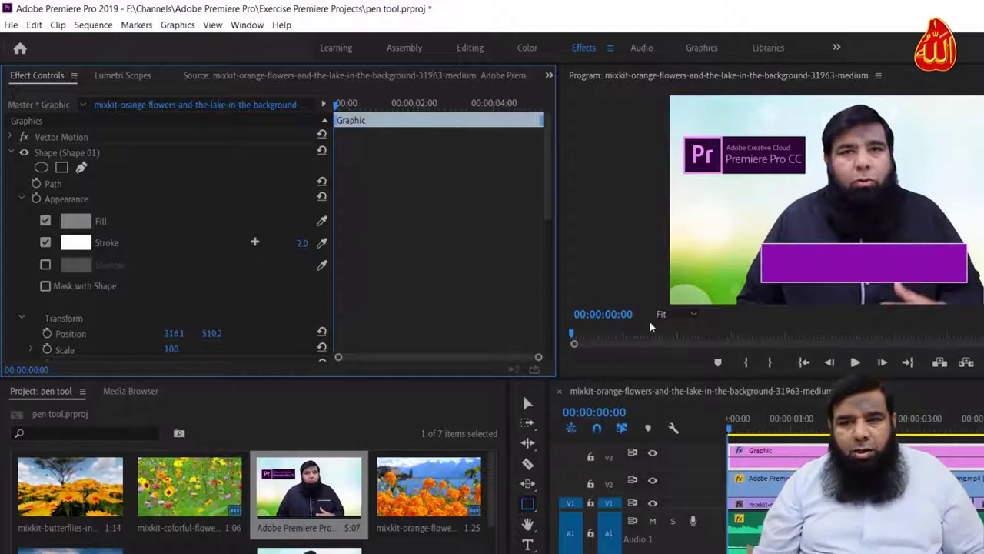
click(45, 264)
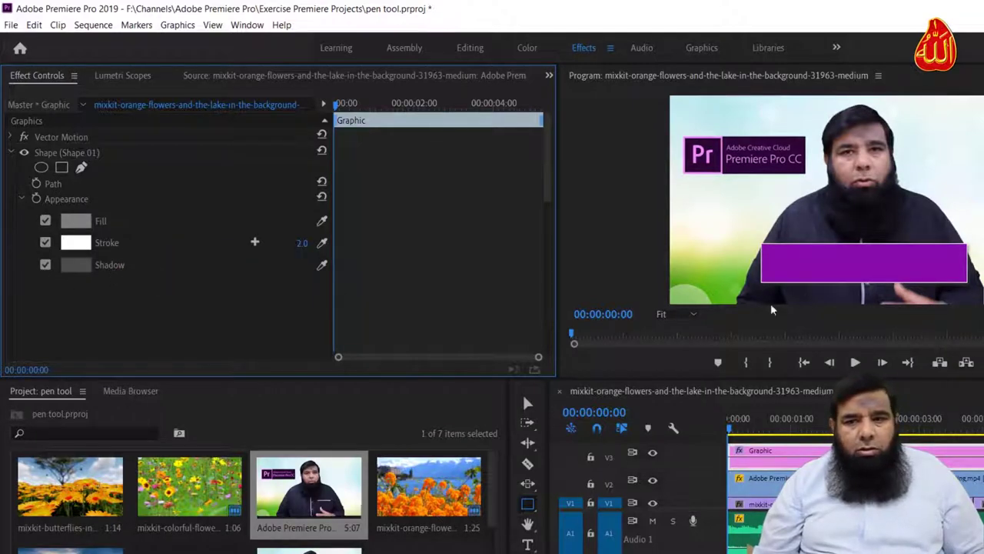
click(75, 265)
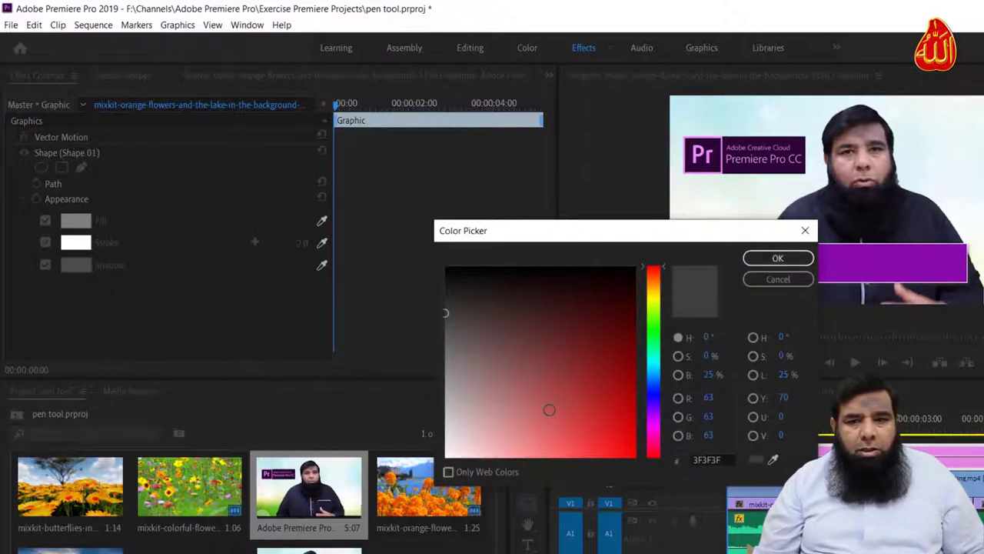
click(501, 439)
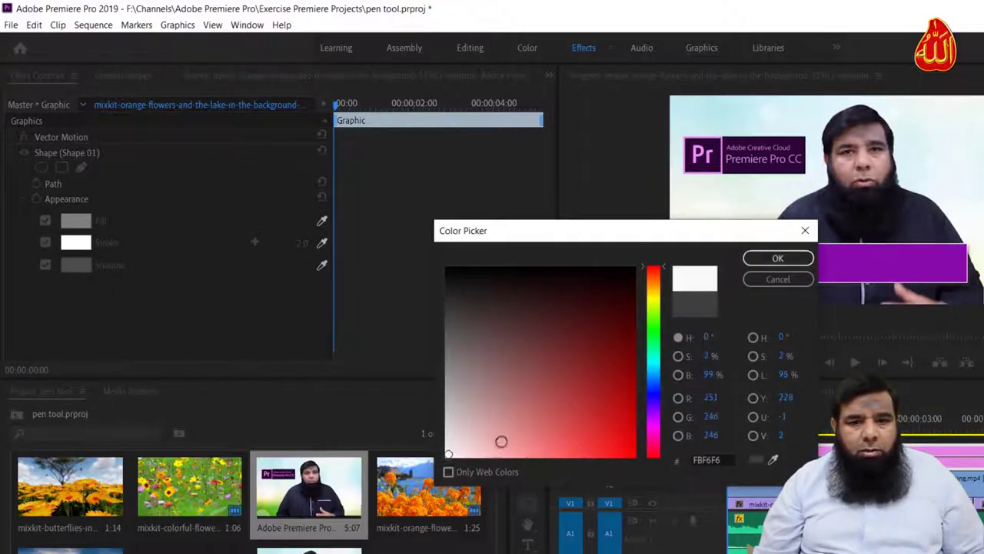
click(778, 258)
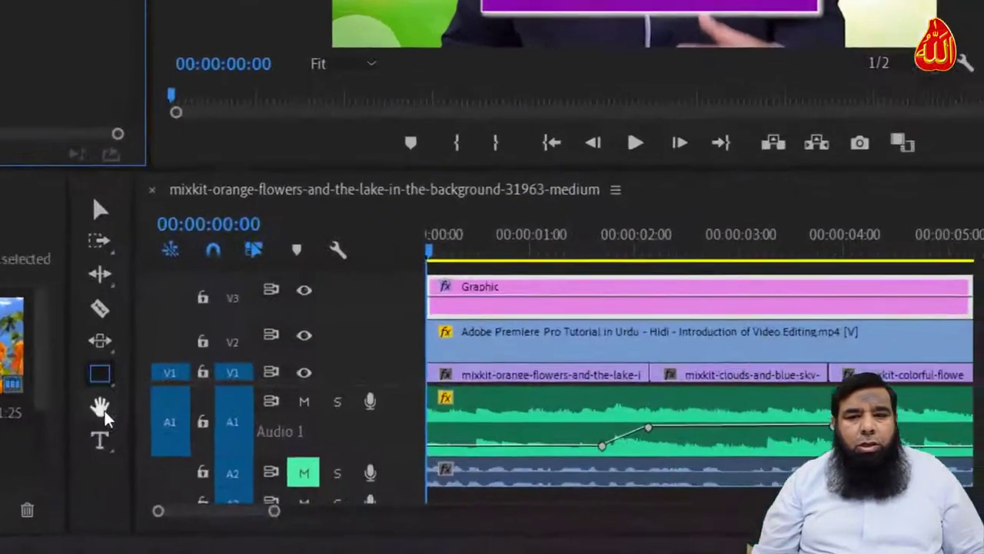
Type the presenter's full name in a new text box on the purple bar
click(100, 440)
click(138, 429)
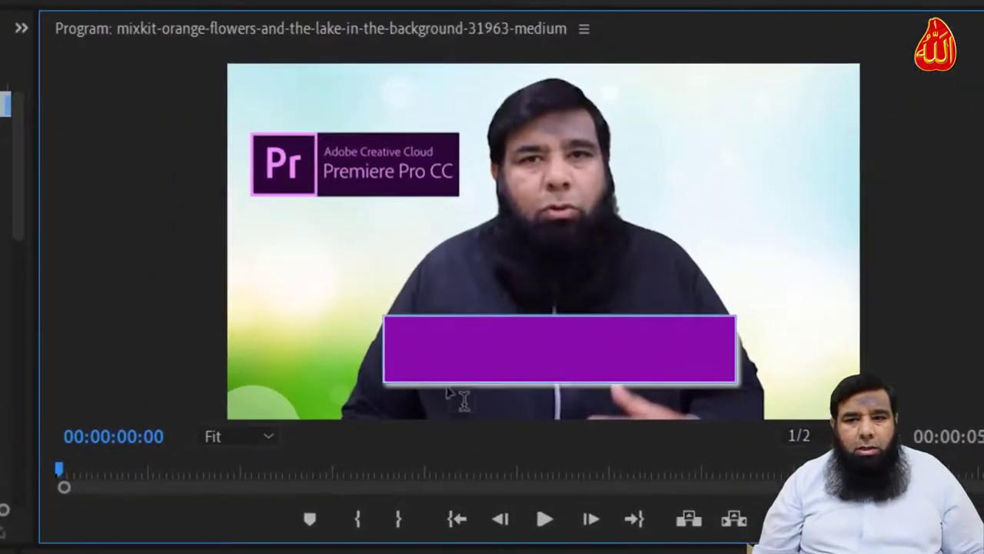
click(419, 361)
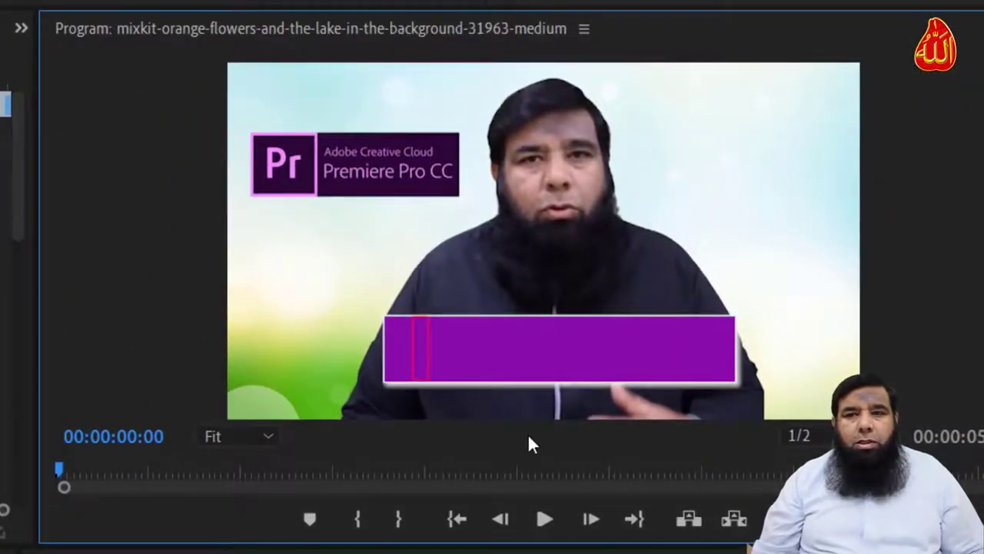
text(Shahid)
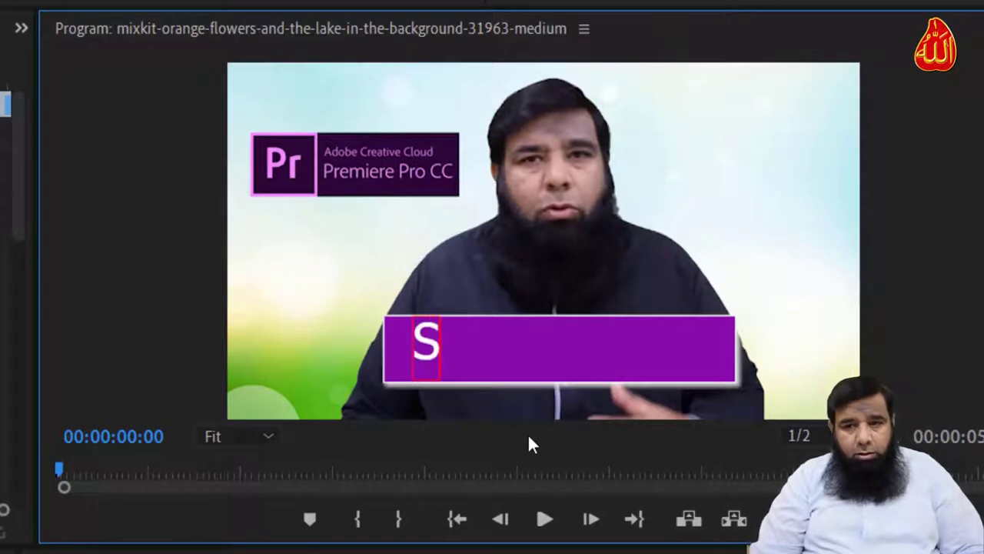
text( Naeem)
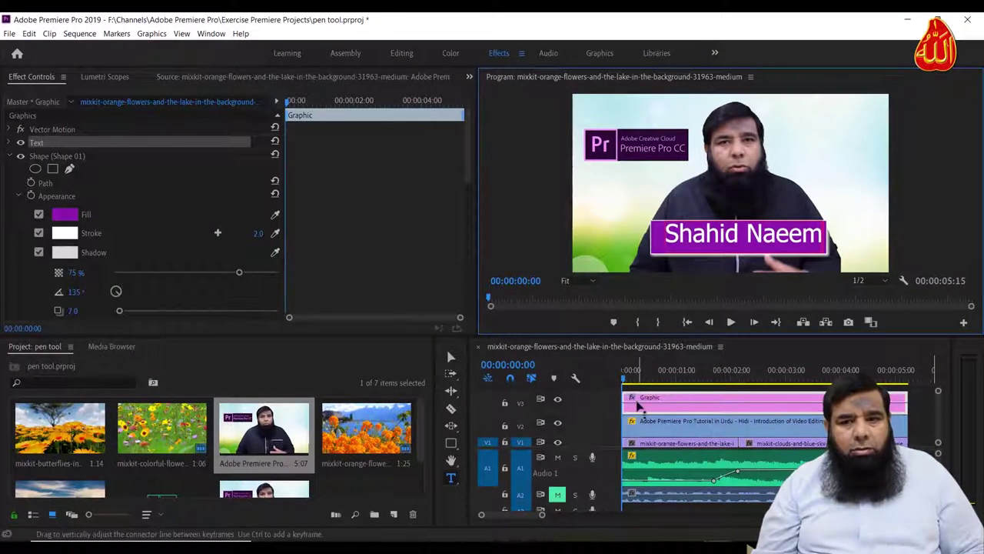
Enlarge the name text's font size and right-align it
click(558, 382)
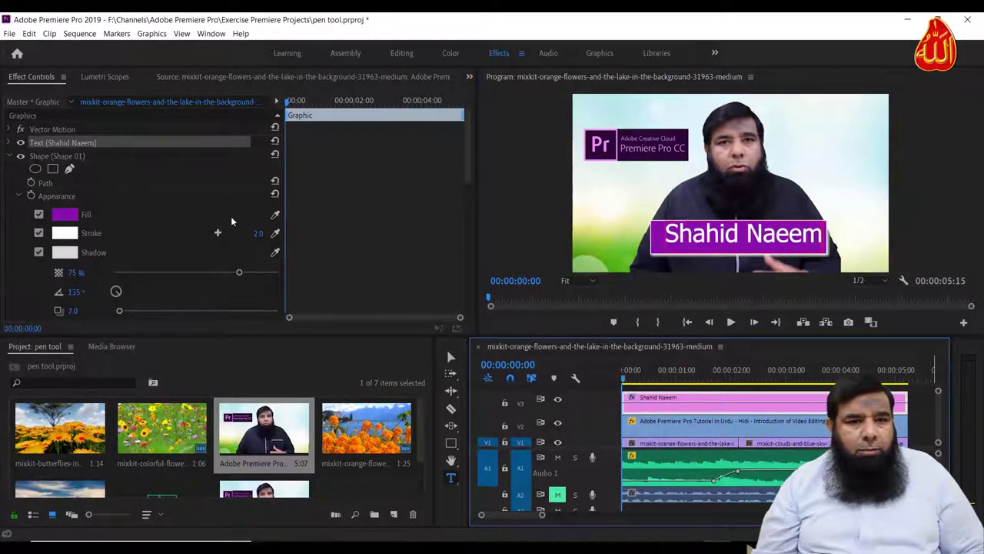
click(9, 154)
click(9, 131)
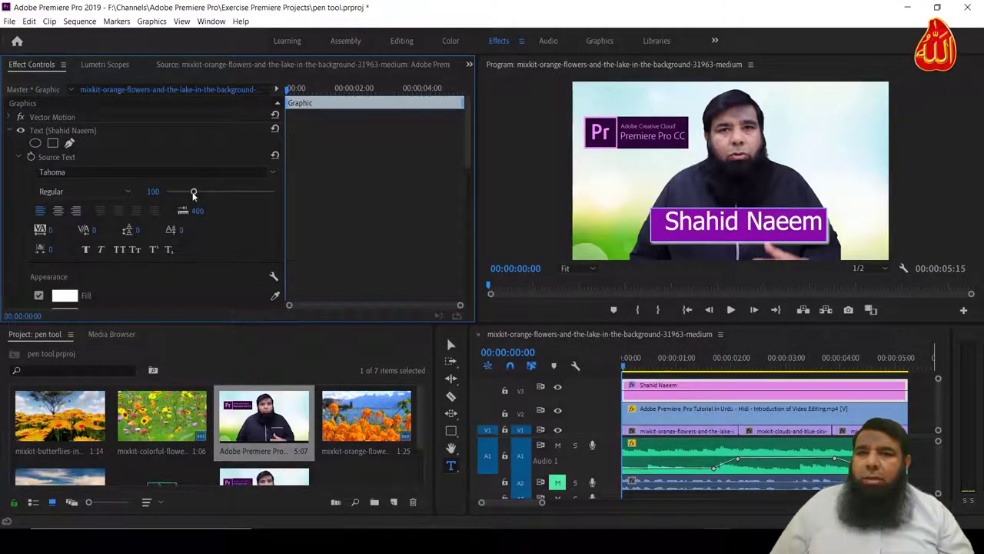
drag(204, 195, 231, 192)
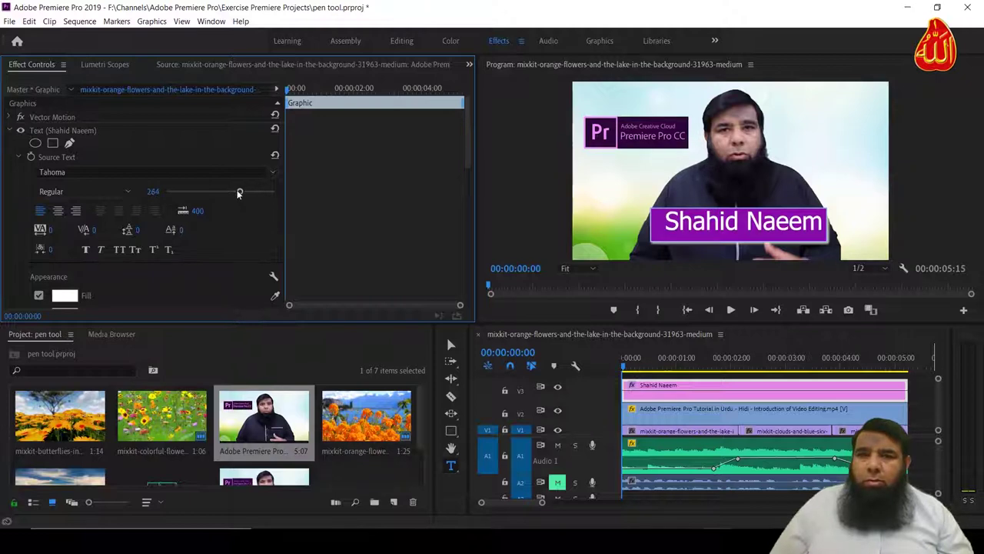
click(76, 211)
click(77, 212)
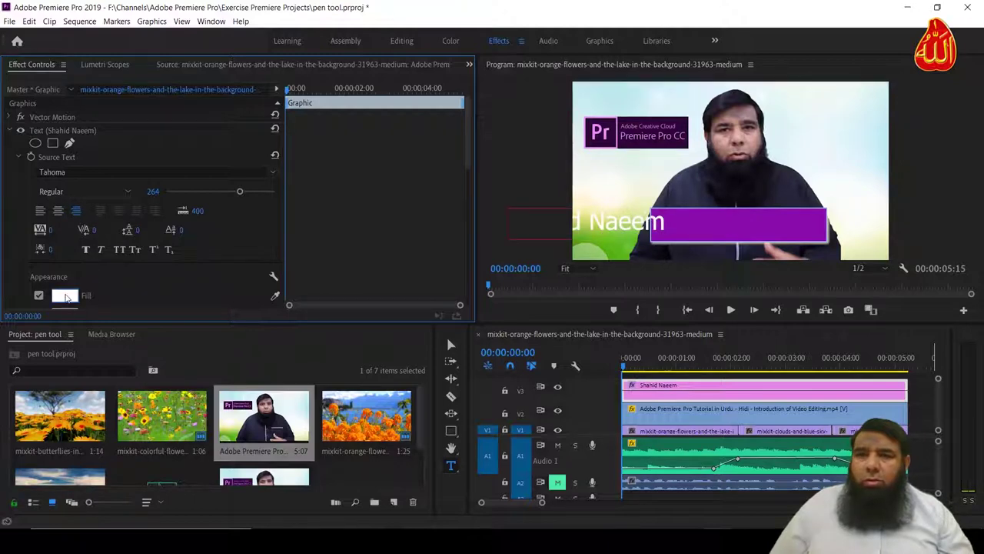
Change the name text's fill colour to bright yellow
click(66, 295)
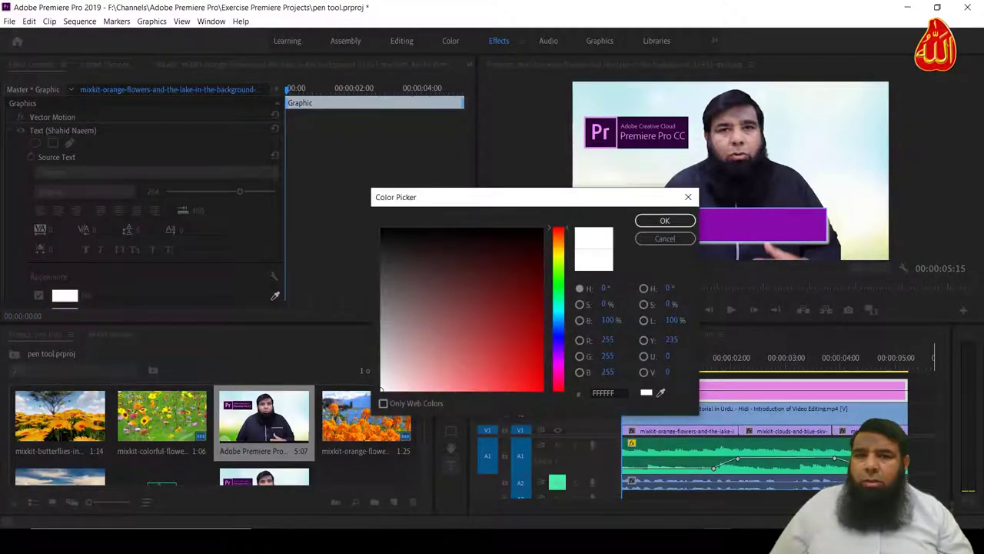
click(561, 254)
drag(519, 361, 534, 373)
click(664, 222)
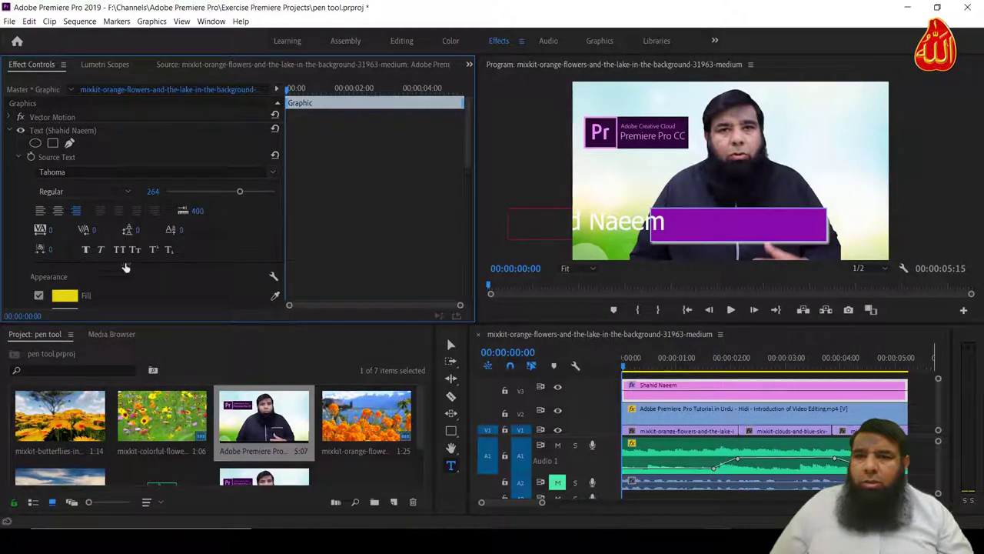
Reposition the name text to 999.0, 613.0 so it sits on the bar
scroll(125, 269, down, 1)
scroll(126, 273, down, 1)
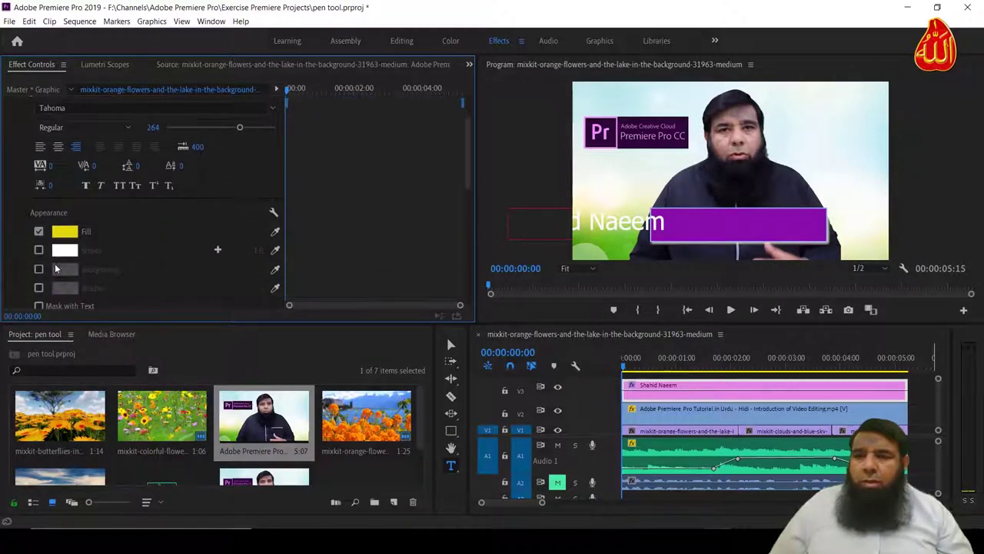
scroll(55, 268, down, 1)
scroll(59, 263, down, 2)
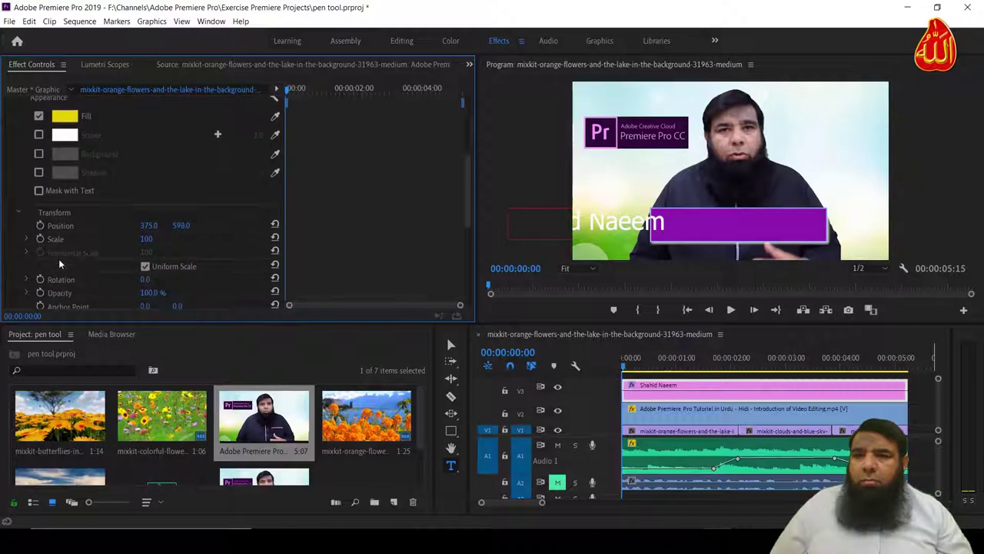
drag(181, 225, 651, 225)
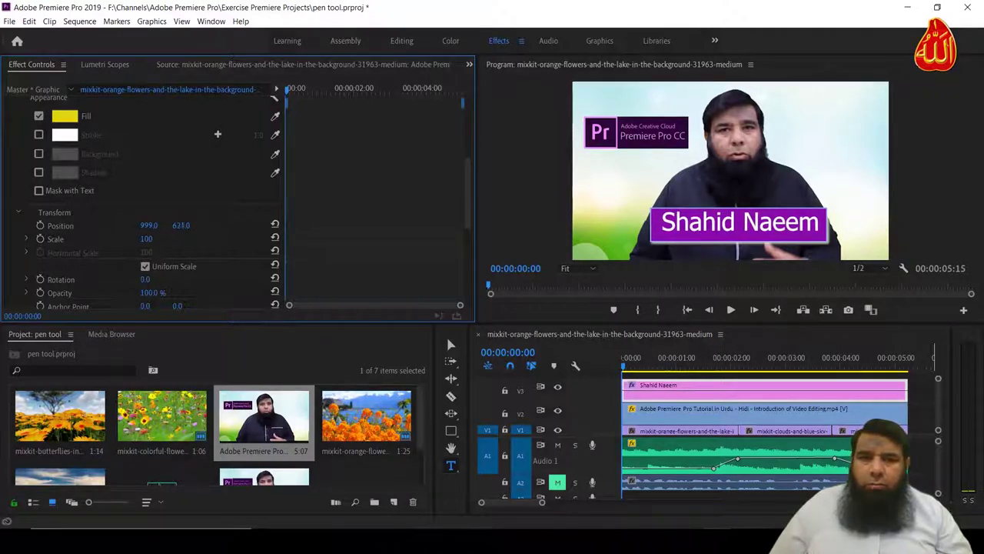
drag(181, 225, 175, 225)
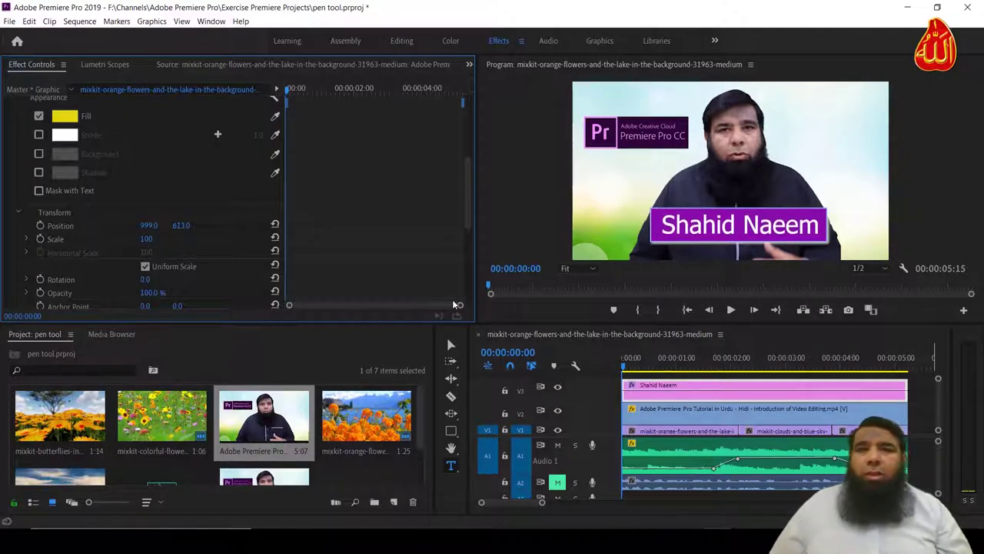
Draw a circle in the top-right of the frame with the Ellipse tool
click(455, 436)
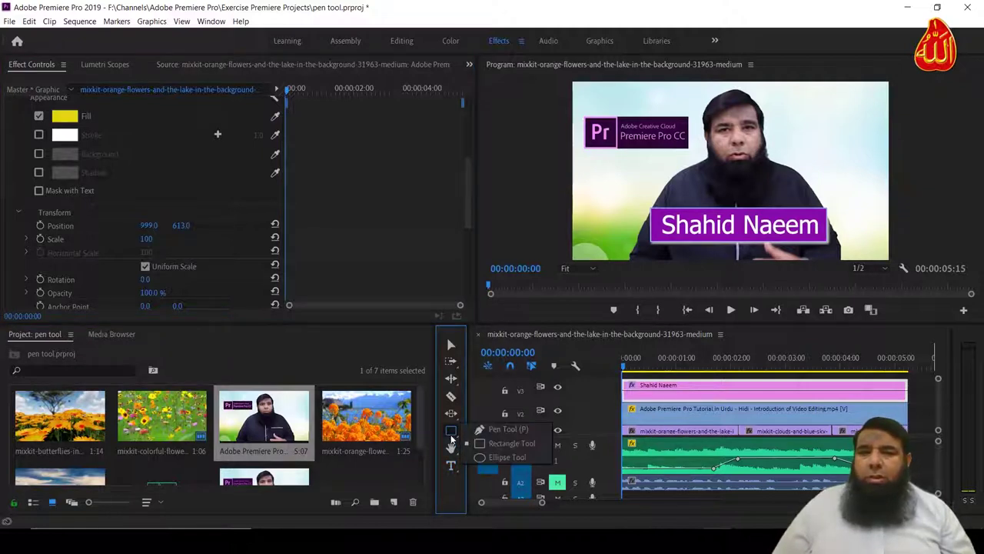
click(498, 458)
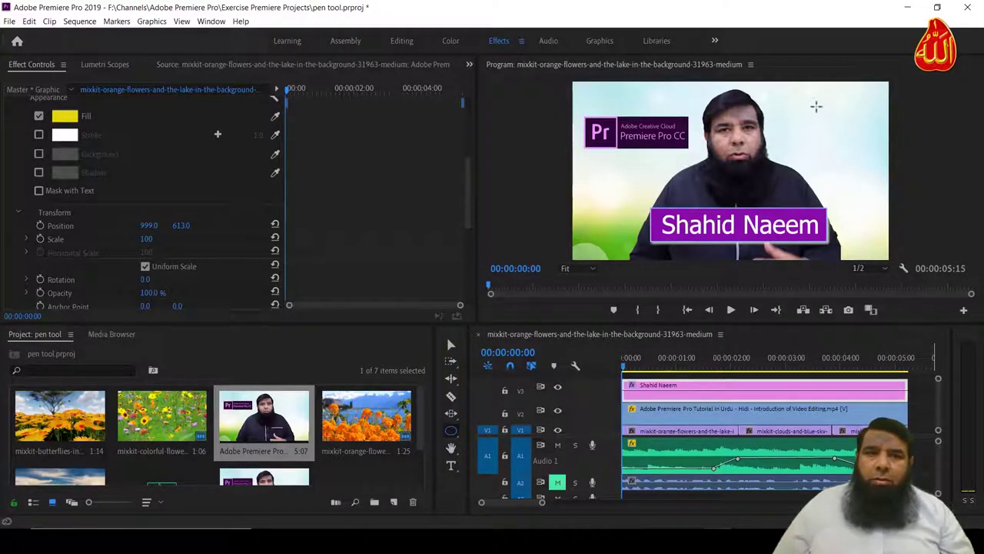
drag(813, 101, 863, 151)
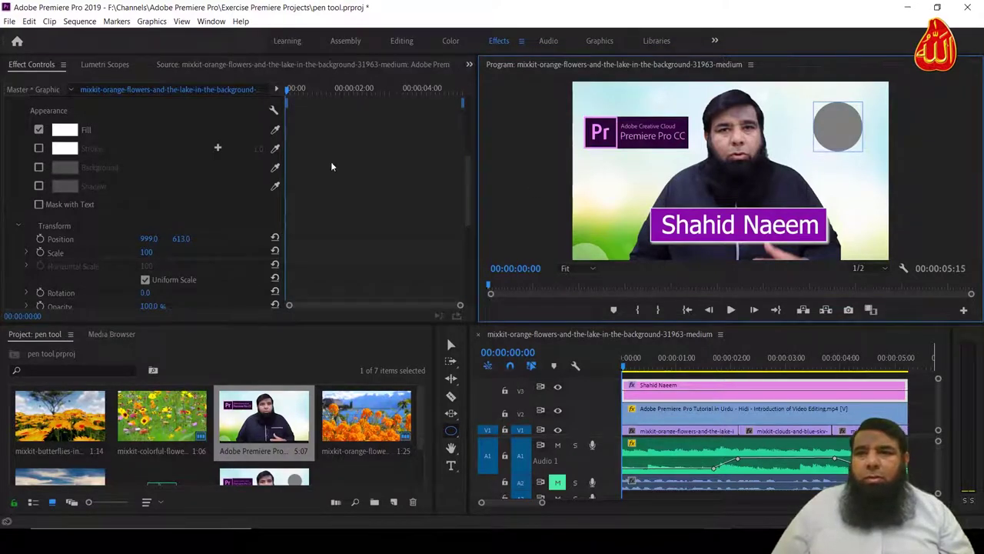
drag(468, 165, 465, 96)
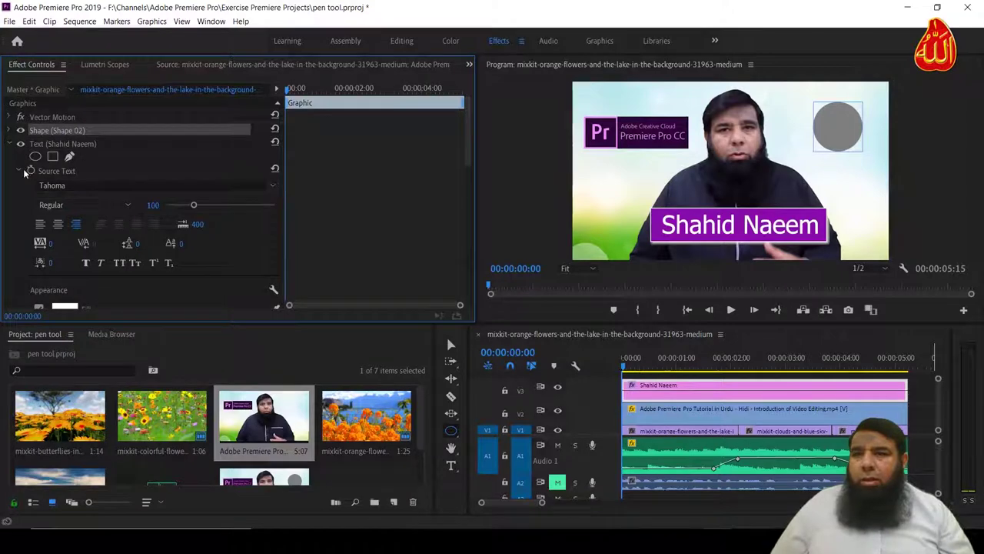
Give the circle a red fill
click(10, 130)
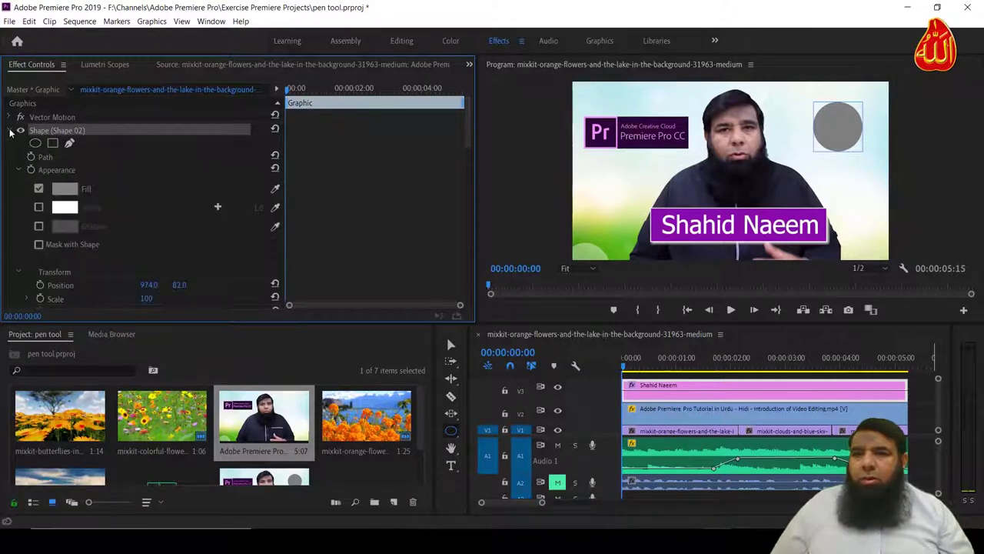
click(65, 188)
click(536, 389)
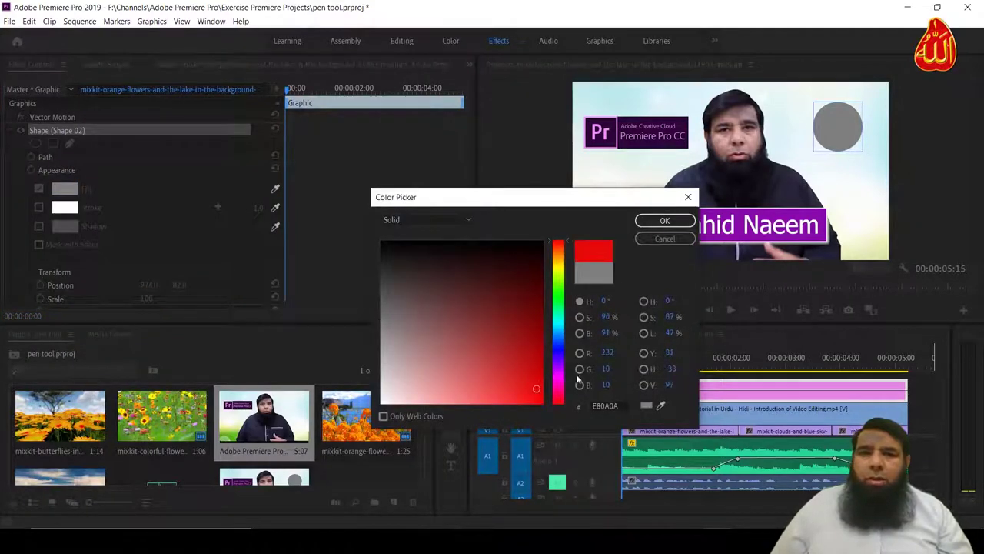
click(664, 220)
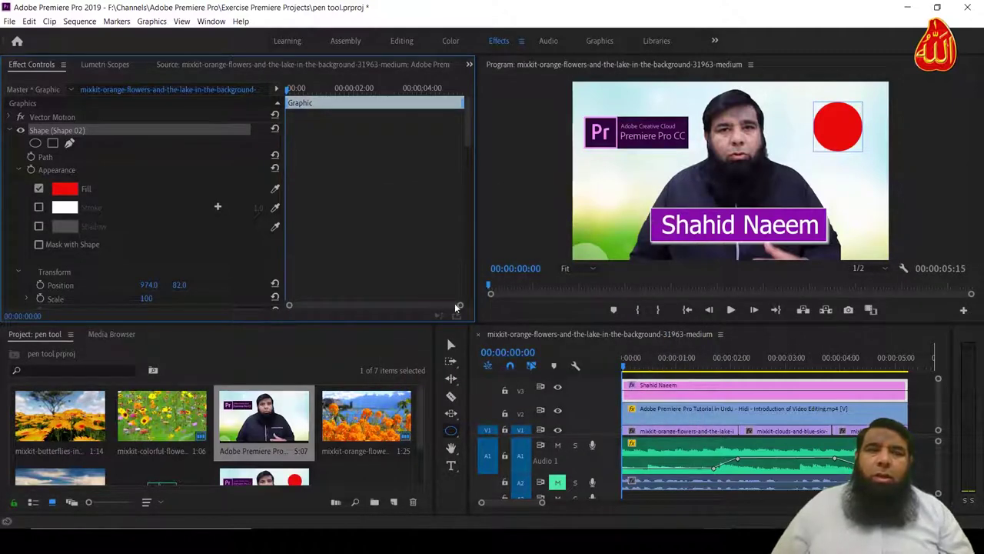
Turn on a stroke for the circle and colour it bright cyan
click(38, 208)
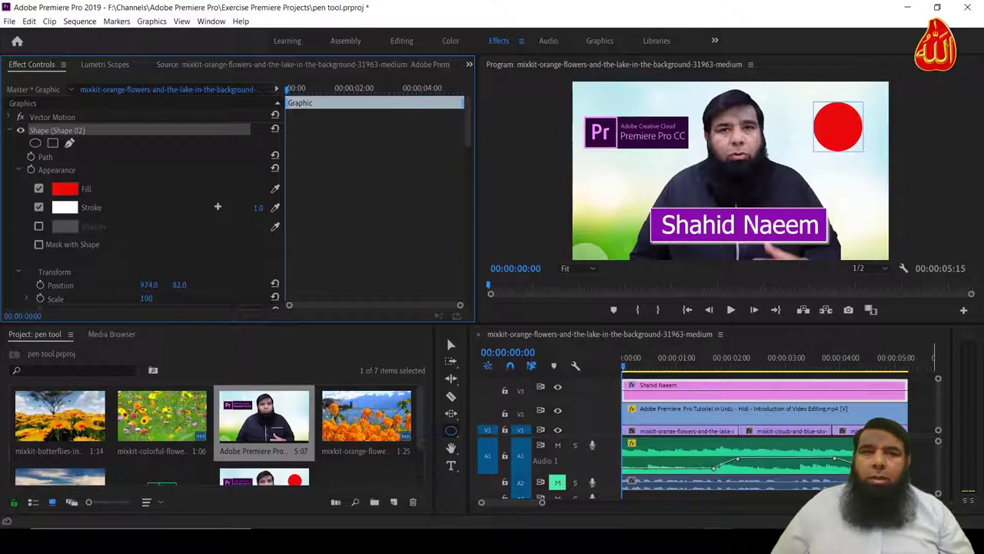
drag(256, 207, 281, 207)
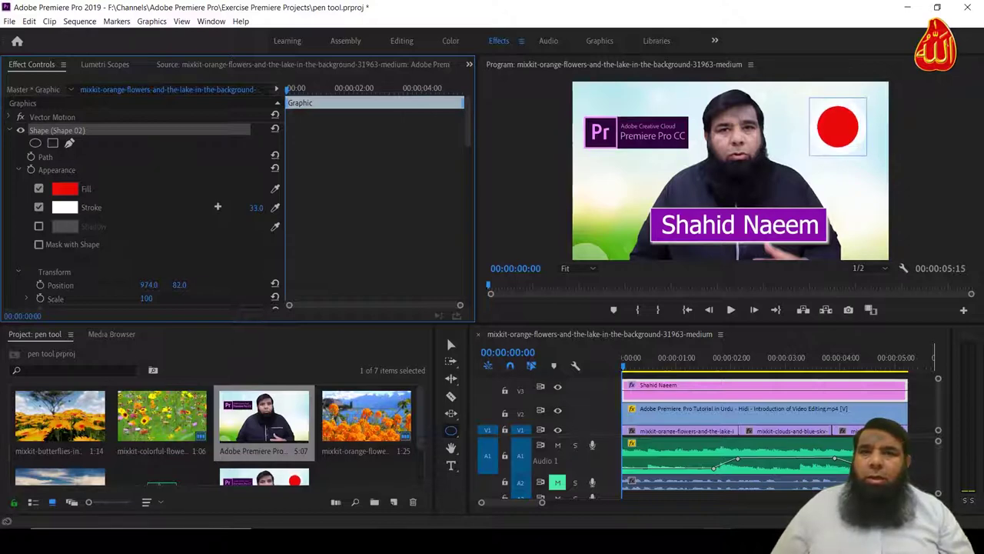
click(74, 206)
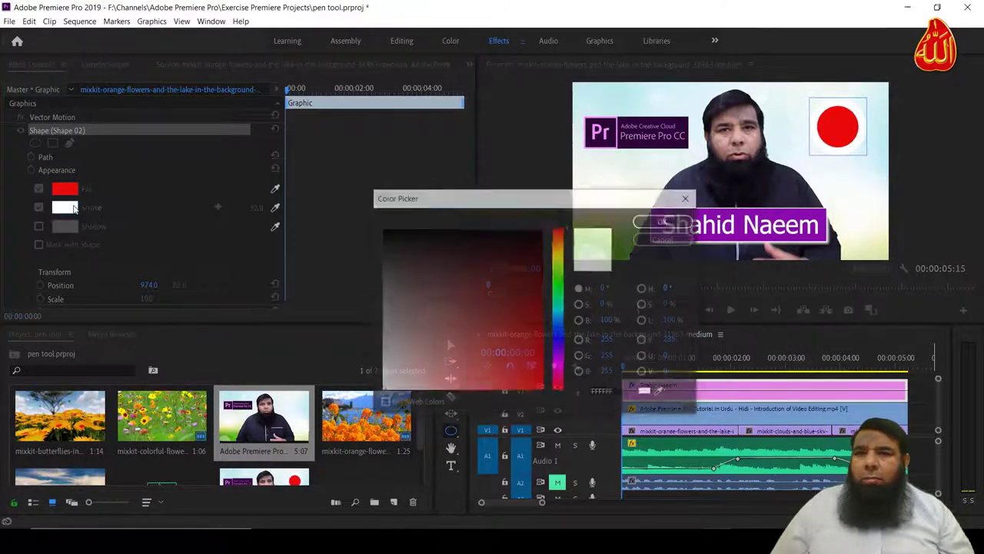
click(559, 315)
drag(525, 360, 530, 373)
click(643, 222)
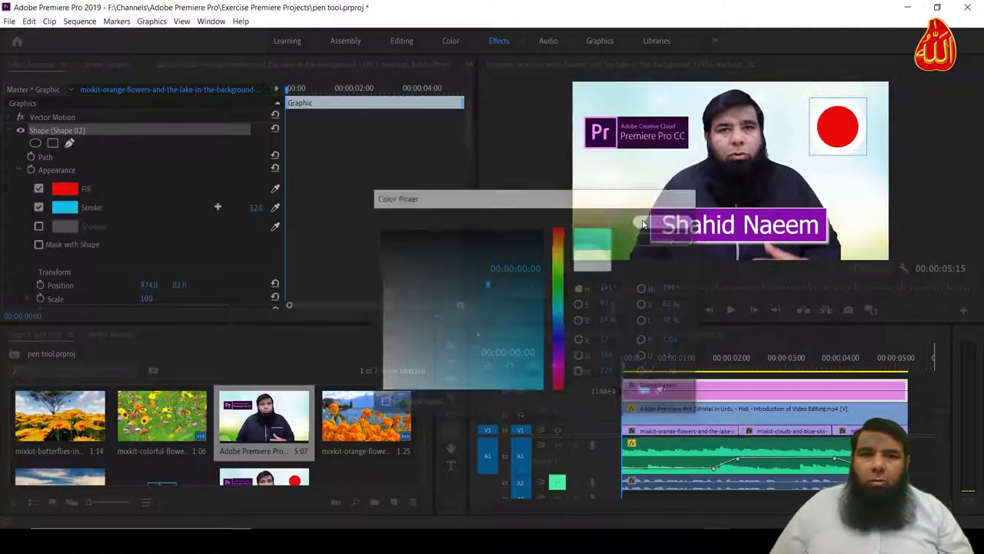
Set the cyan stroke width to 17 and return to the Selection tool
click(254, 209)
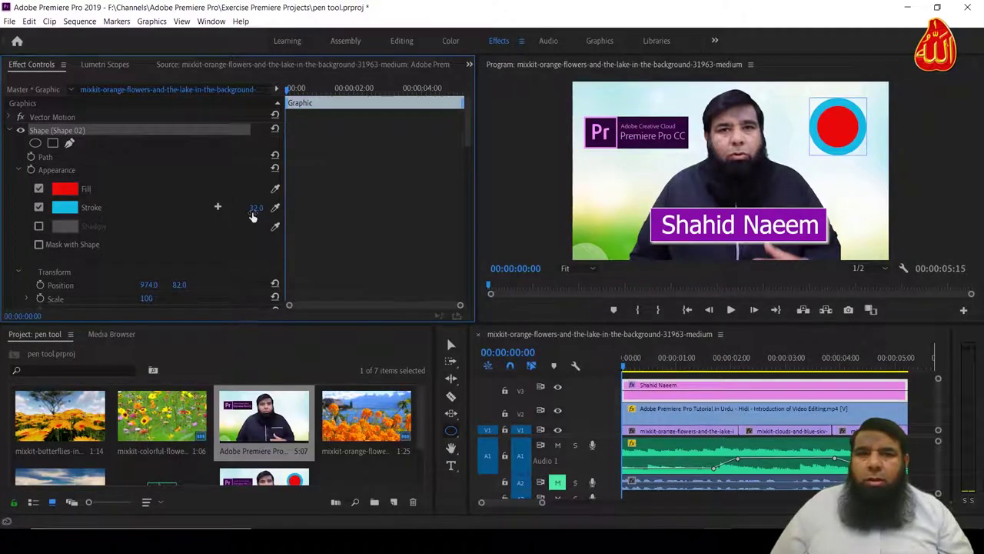
text(1)
key(Return)
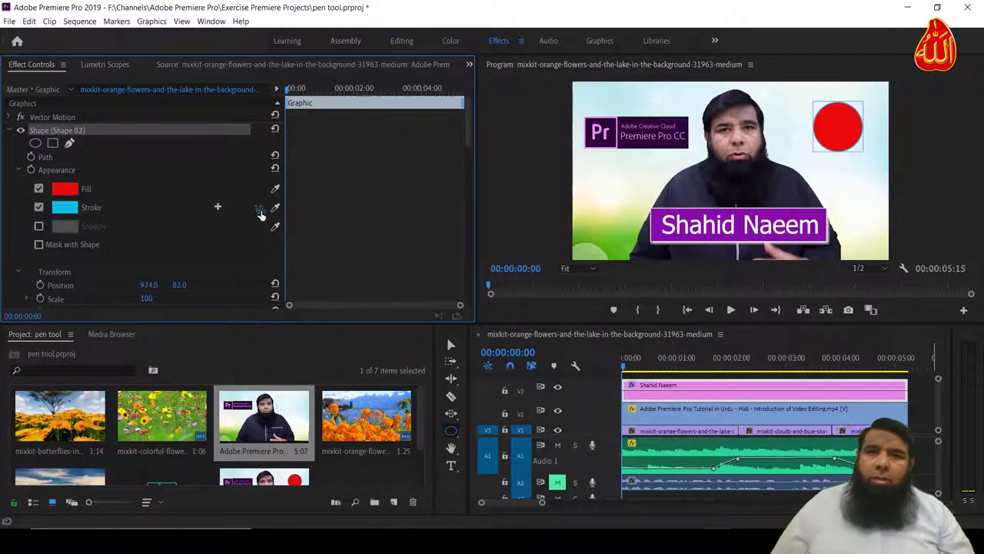
drag(259, 209, 275, 209)
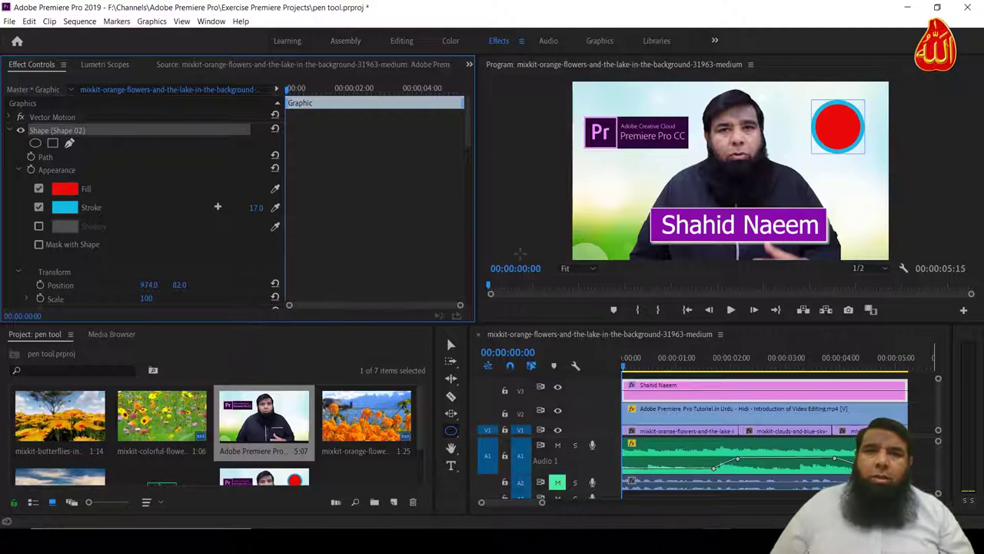
click(449, 344)
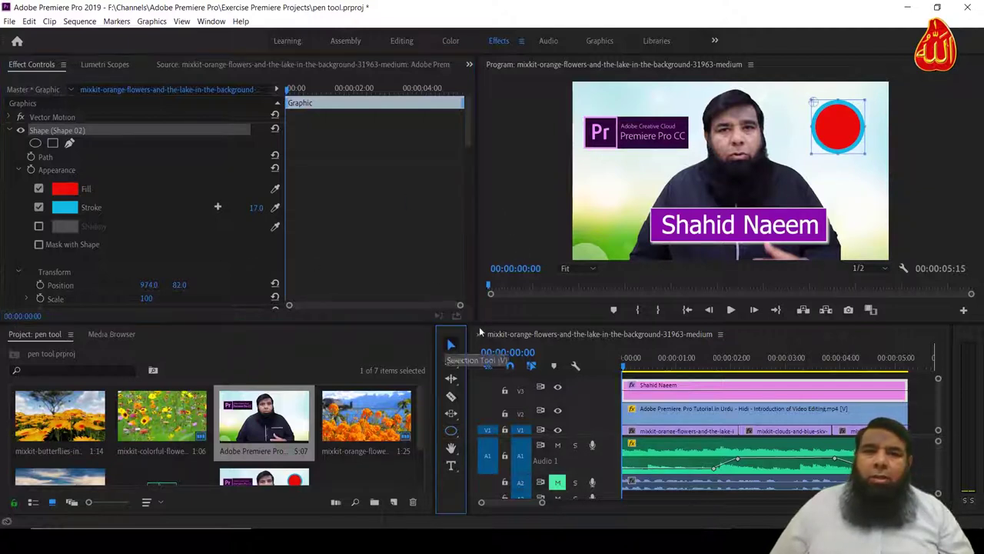
Deselect the circle graphic in the Program Monitor
click(502, 237)
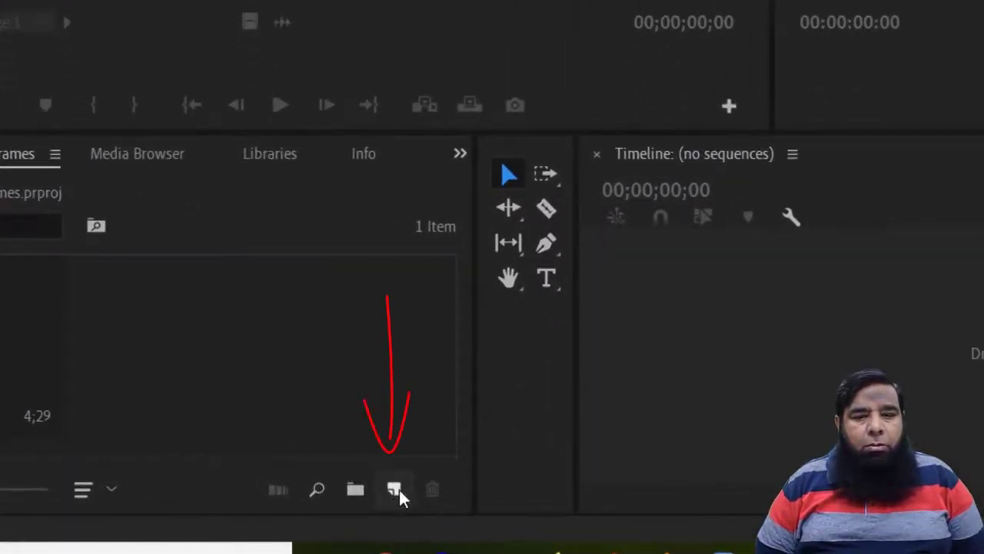
Create a 1920×1080 white Color Matte named 'My Background'
click(396, 490)
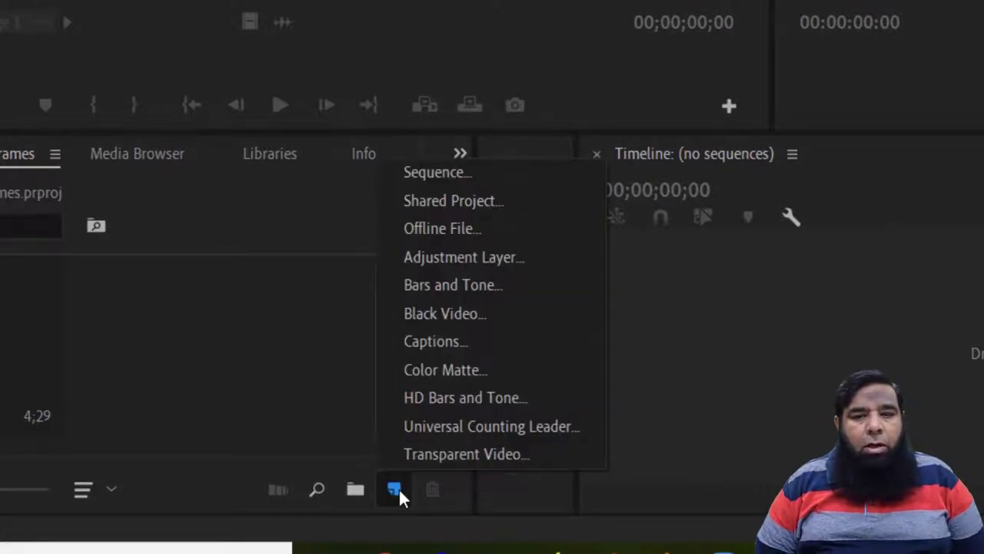
click(516, 372)
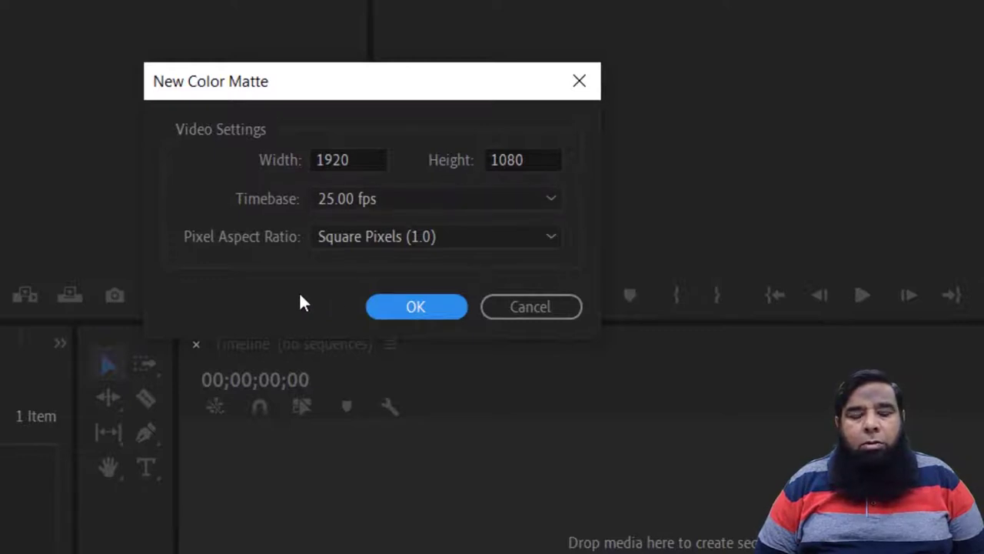
click(402, 310)
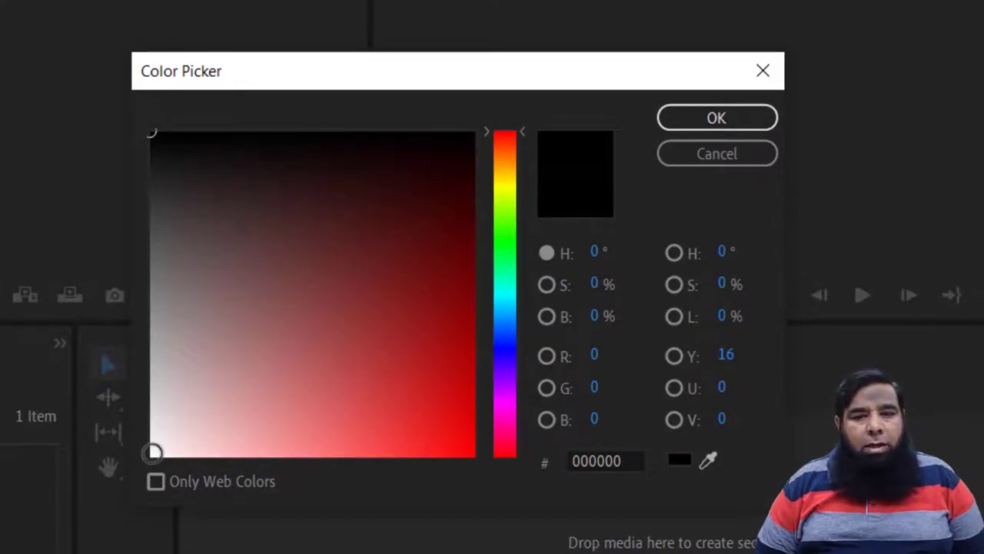
click(153, 453)
click(751, 116)
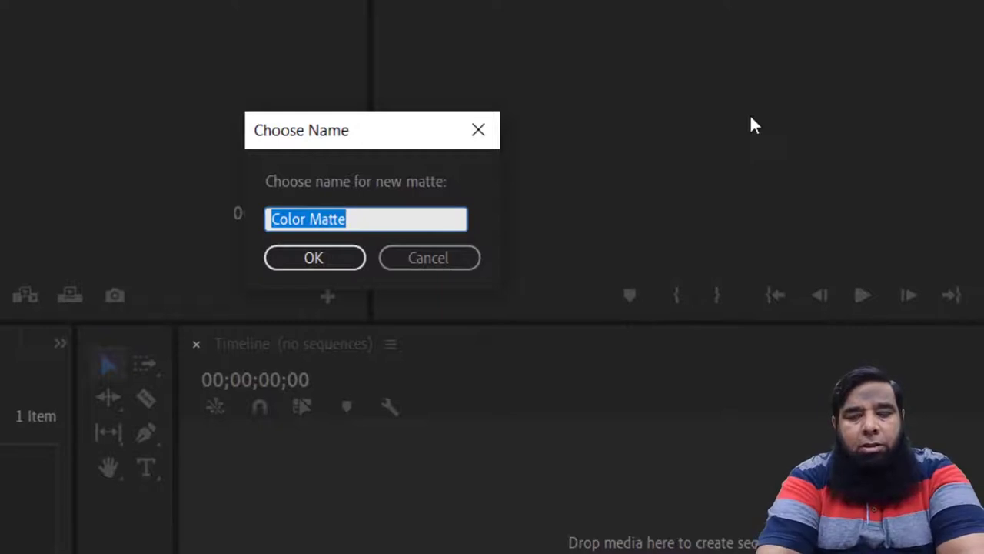
text(My B)
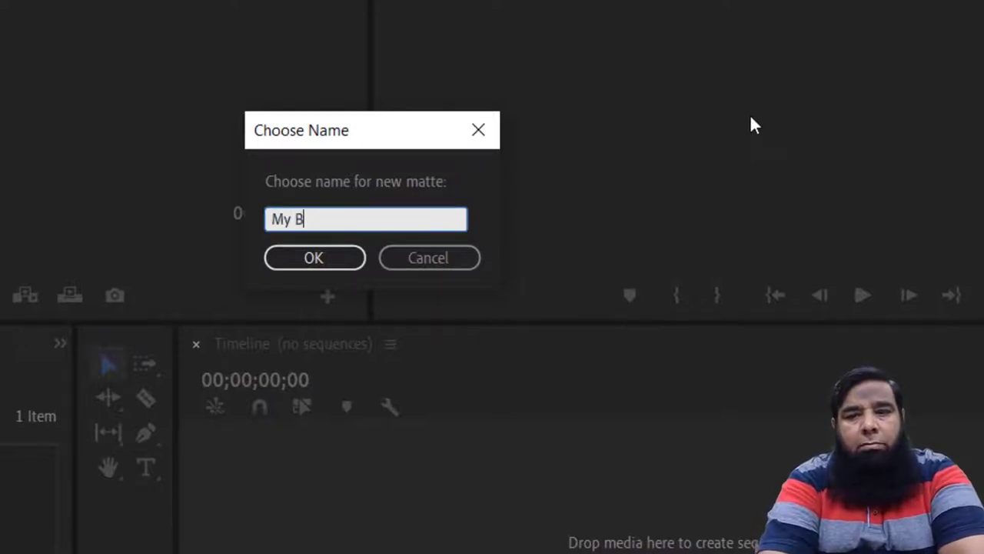
text(ackground)
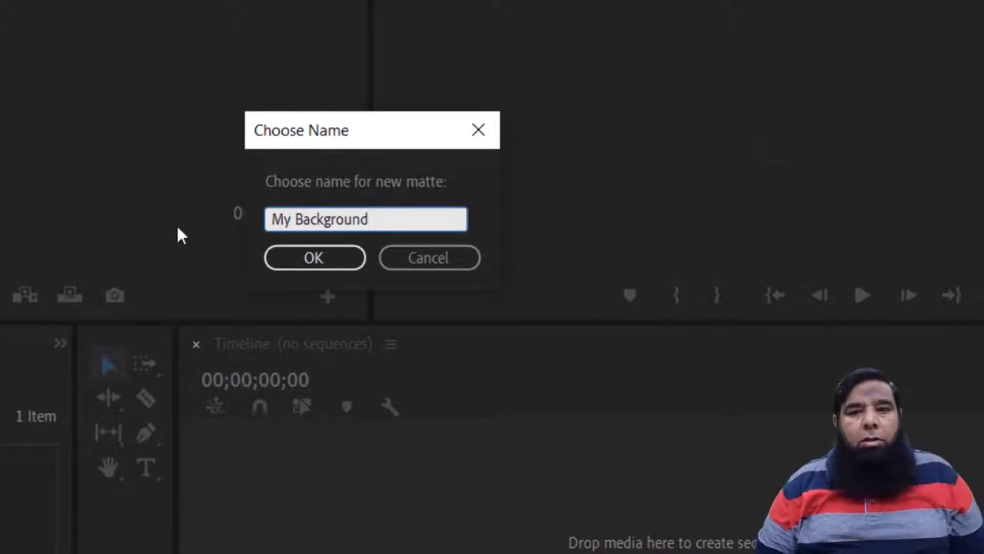
click(334, 262)
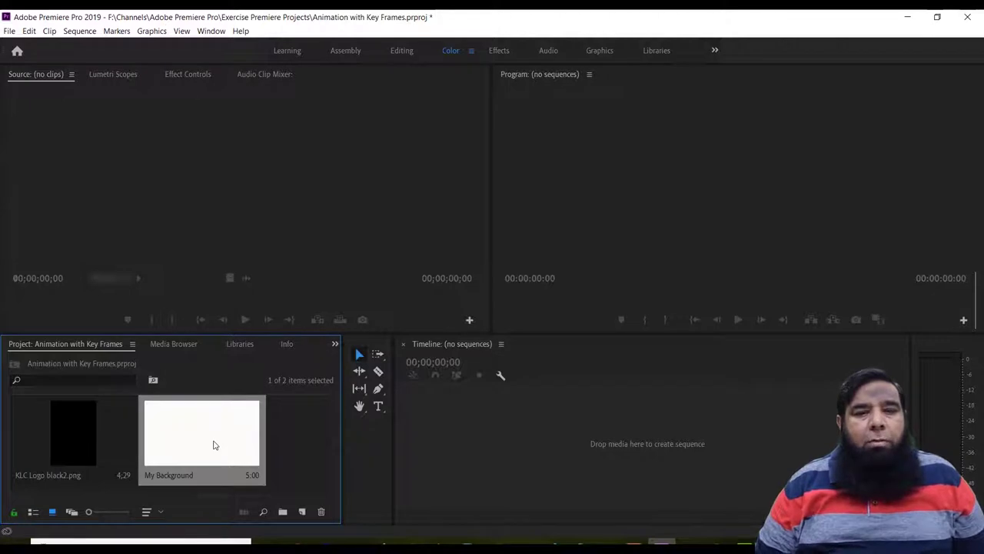
Make a sequence from My Background, then place KLC Logo black2.png on V3 above it
drag(214, 445, 598, 448)
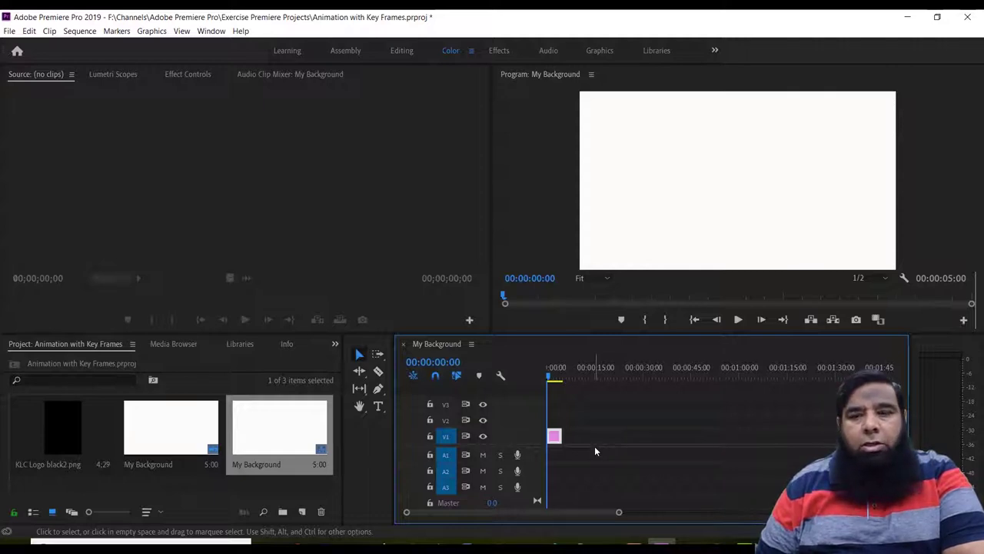
key(=)
key(=)
key(=)
key(=)
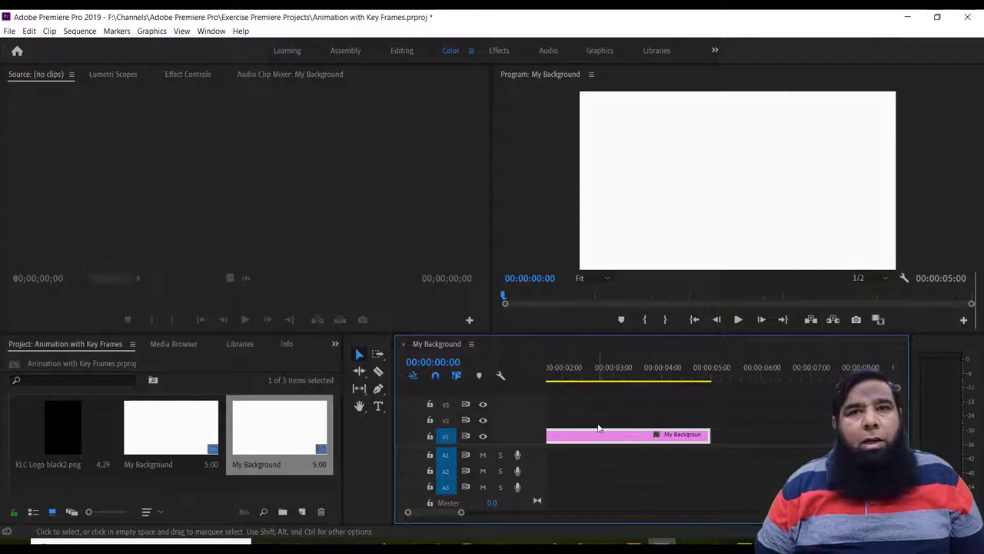
drag(76, 434, 553, 402)
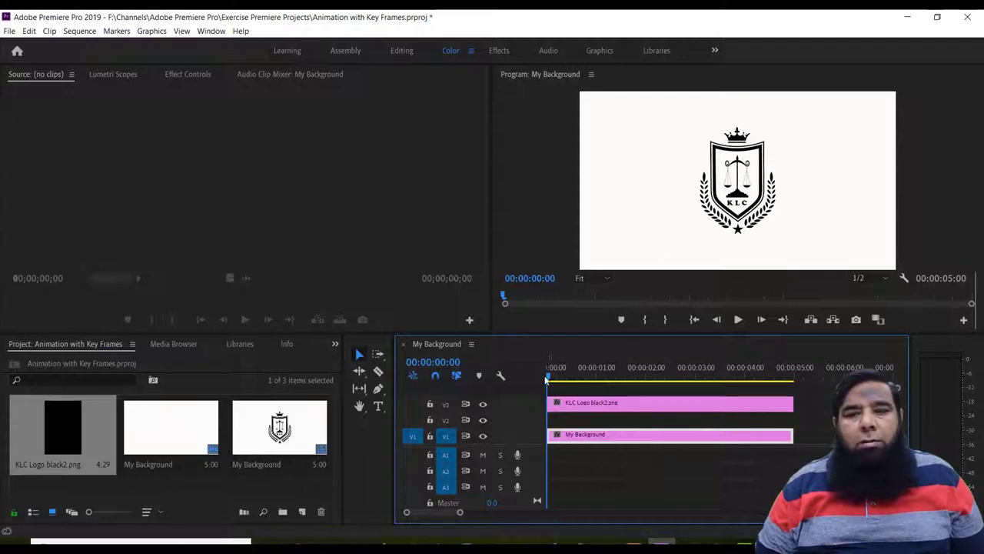
Select the KLC Logo black2.png clip and show its Effect Controls
mouse_move(550, 378)
mouse_down()
mouse_move(788, 380)
mouse_move(624, 392)
mouse_move(548, 384)
mouse_up()
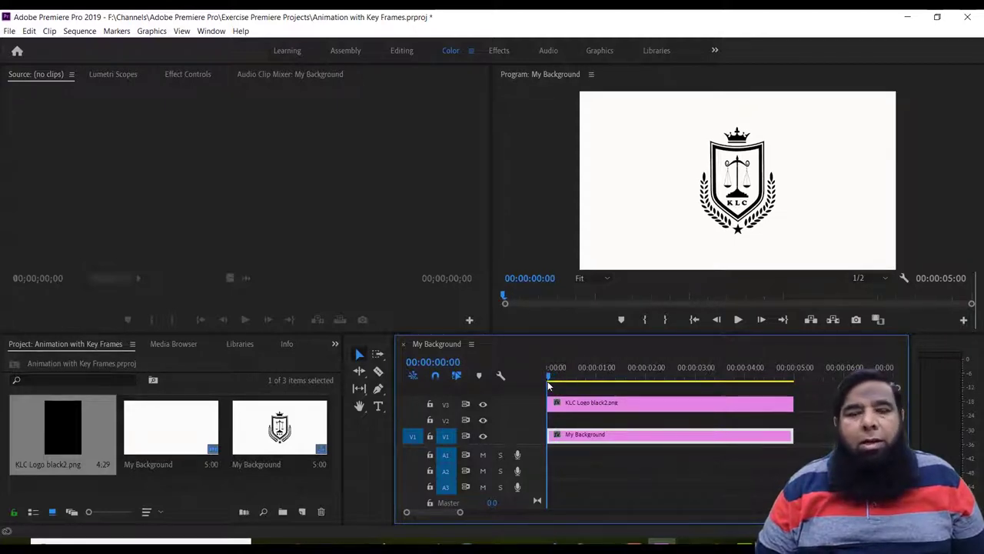
click(625, 407)
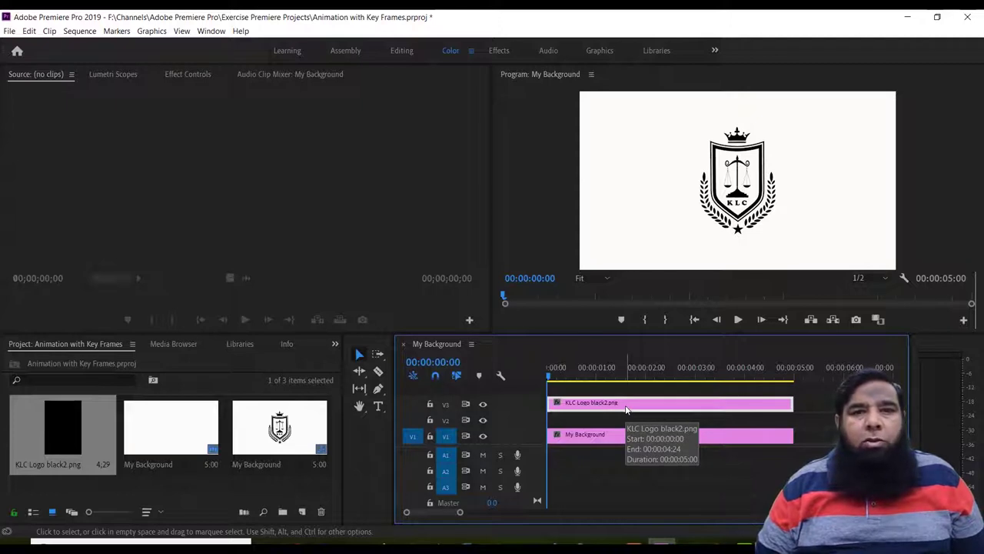
click(197, 75)
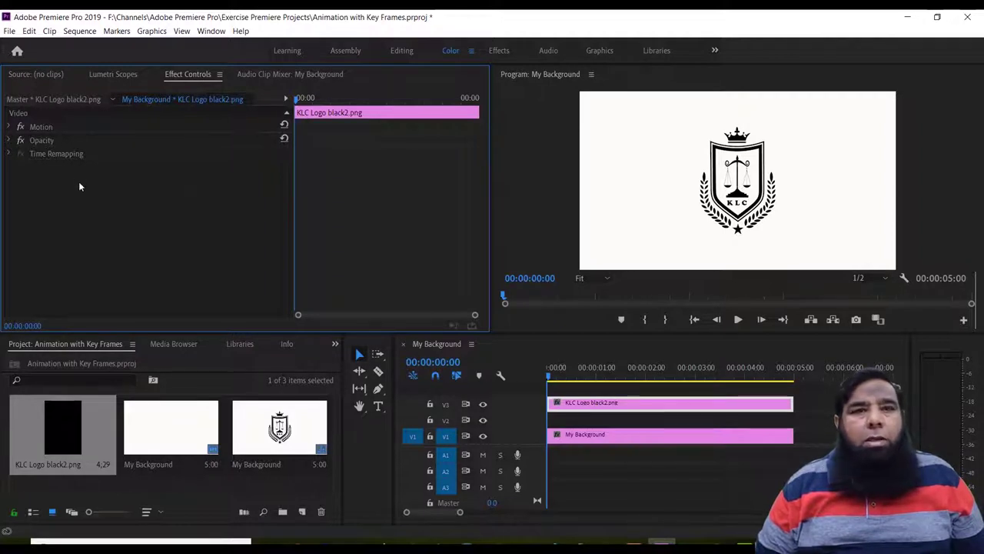
Expand Motion, test Position, then reset Scale to 100 and Position to 960, 540
click(11, 127)
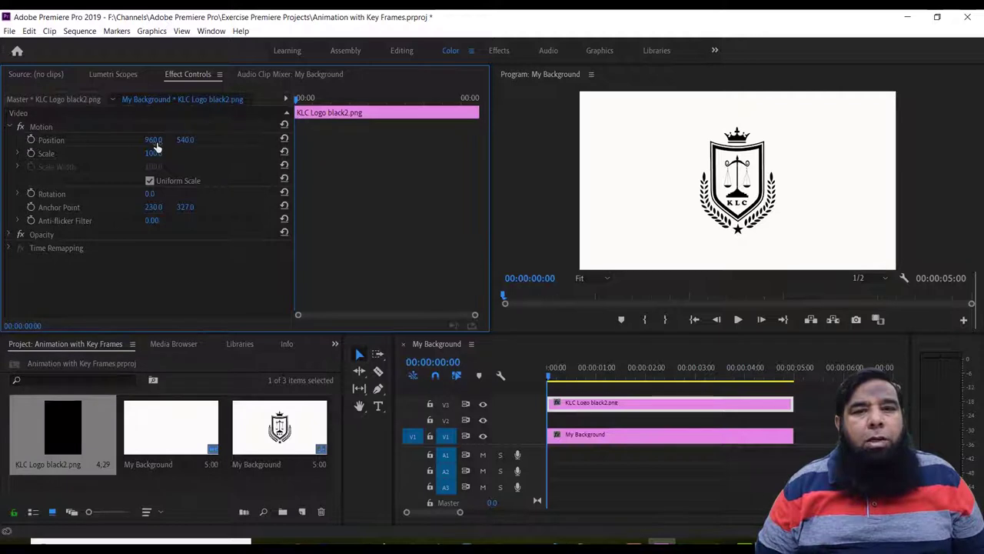
mouse_move(156, 146)
mouse_down()
mouse_move(77, 146)
mouse_move(177, 140)
mouse_move(169, 153)
mouse_move(108, 153)
mouse_move(177, 153)
mouse_move(151, 153)
mouse_move(173, 153)
mouse_move(164, 155)
mouse_up()
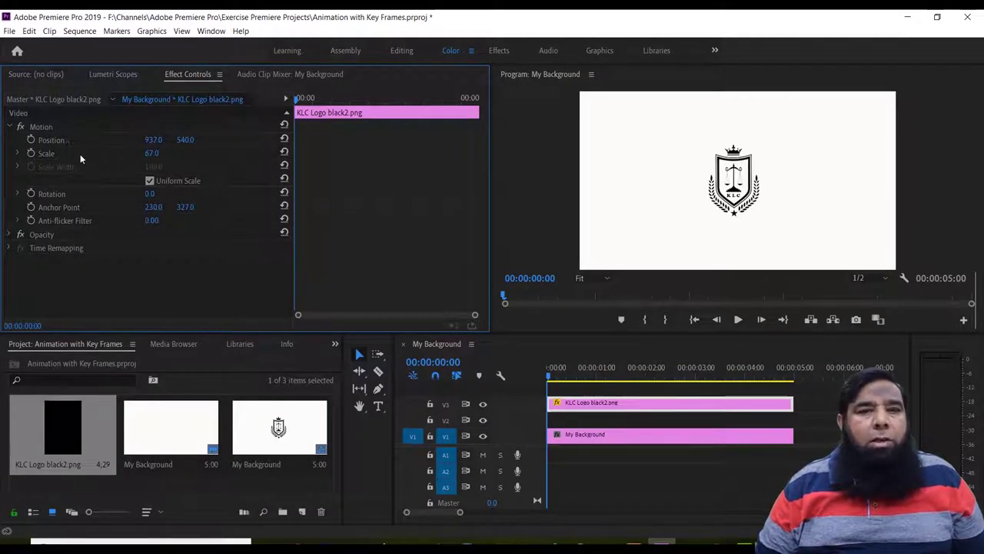
click(284, 153)
click(285, 139)
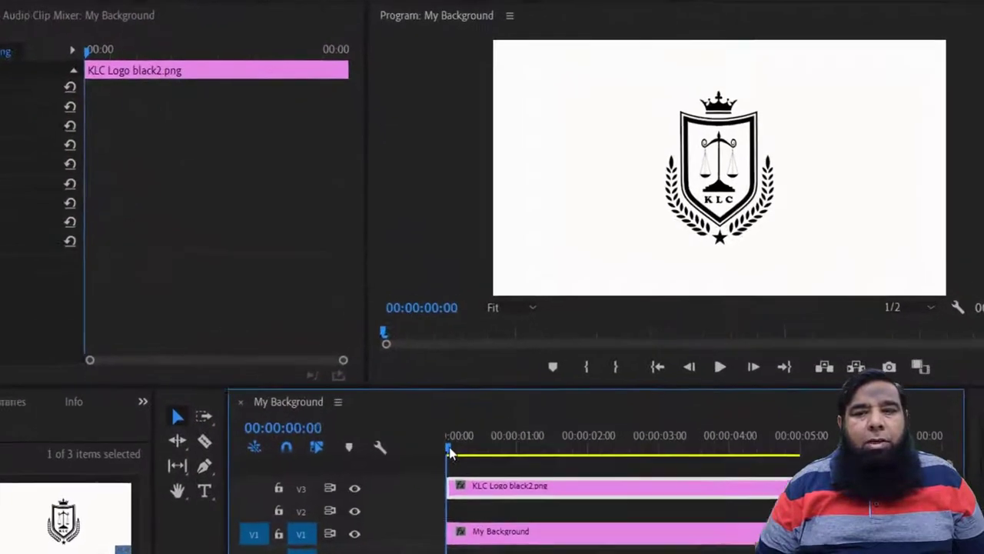
Enable Scale keyframing at 100, then add and undo a second Scale keyframe
drag(450, 454, 415, 453)
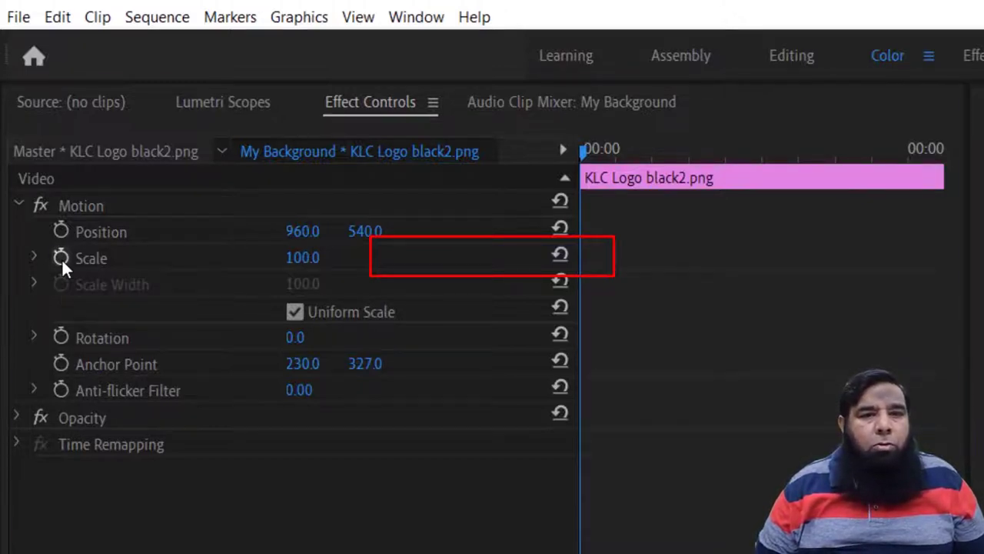
click(62, 258)
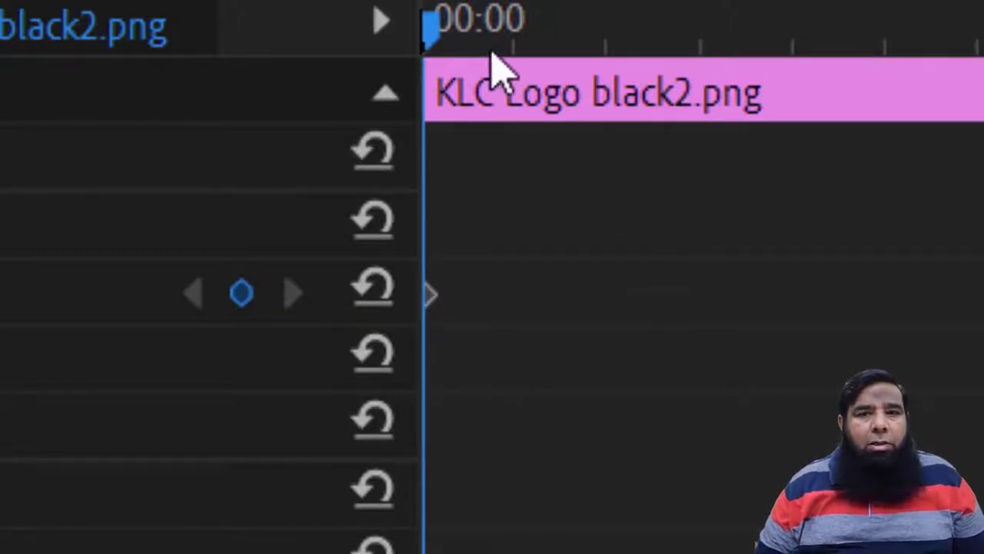
drag(435, 35, 610, 66)
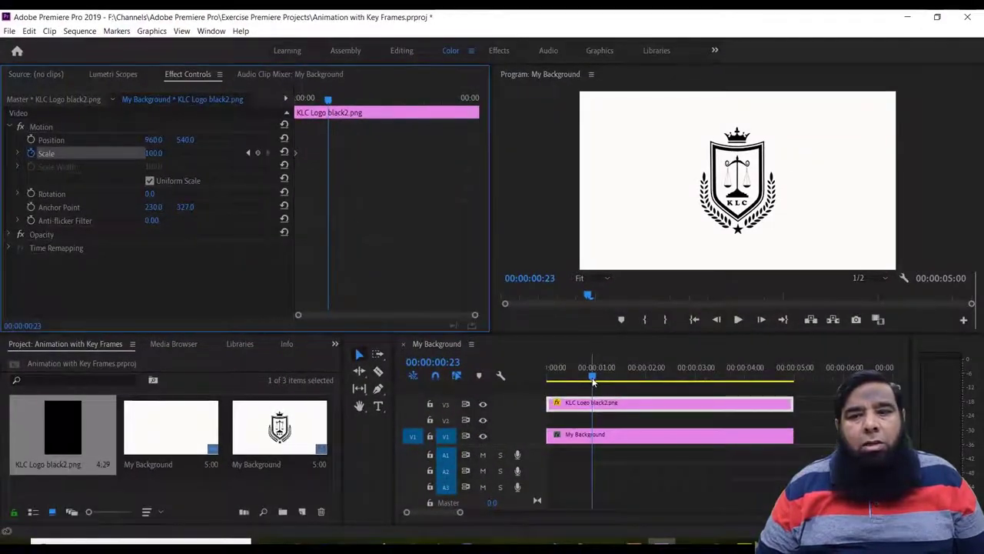
drag(592, 377, 607, 384)
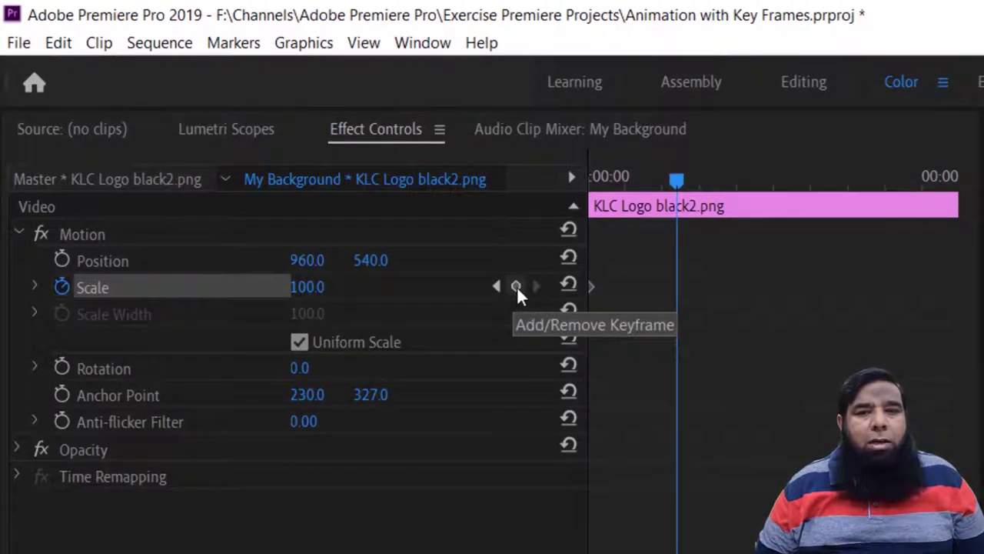
click(516, 286)
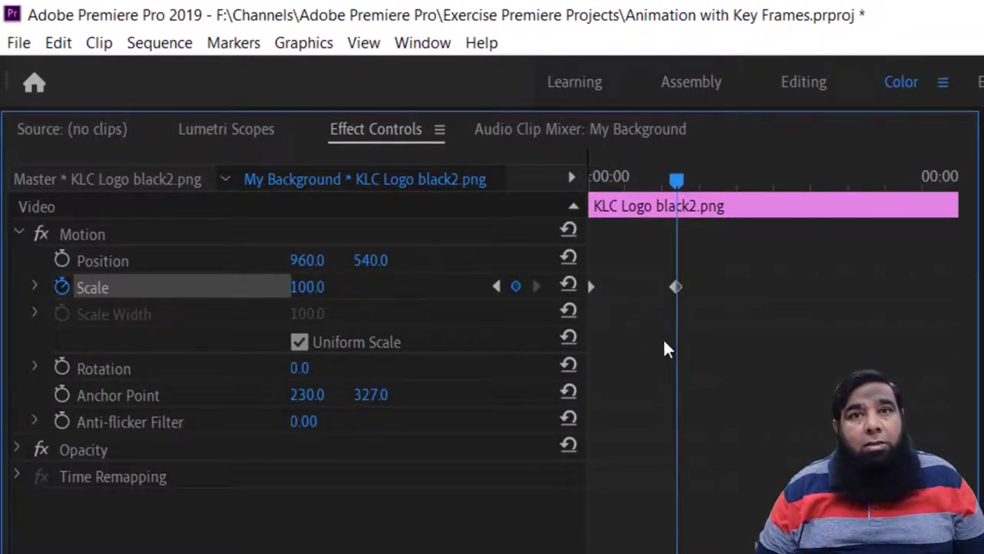
key(ctrl+z)
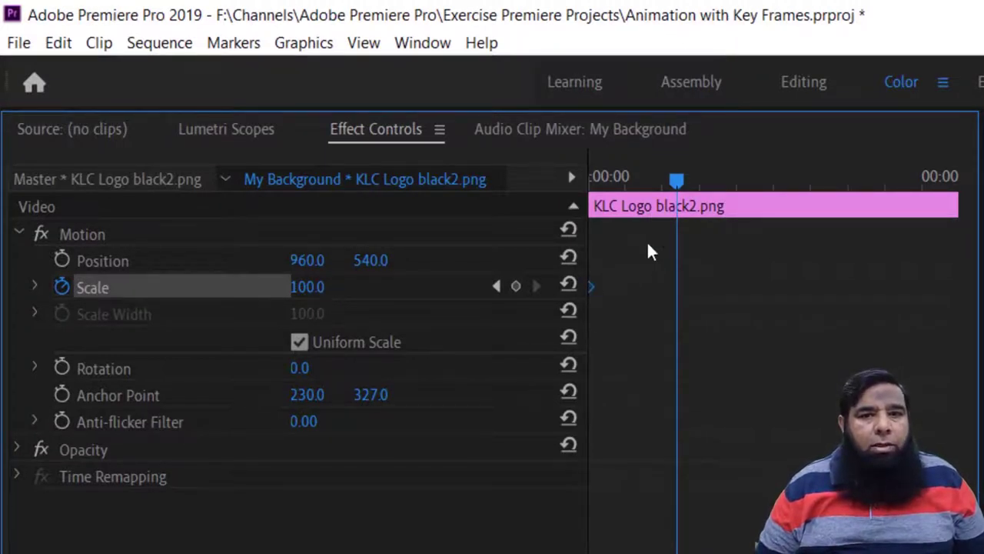
Keyframe the logo's Scale at 1 at the clip start and 100 at 00:00:01:06
click(665, 178)
drag(666, 177, 591, 163)
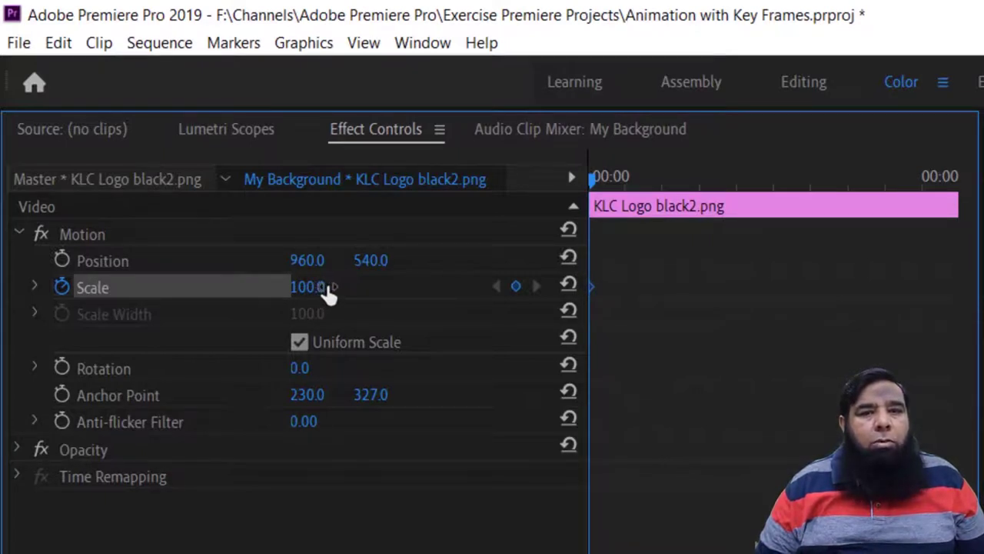
click(312, 287)
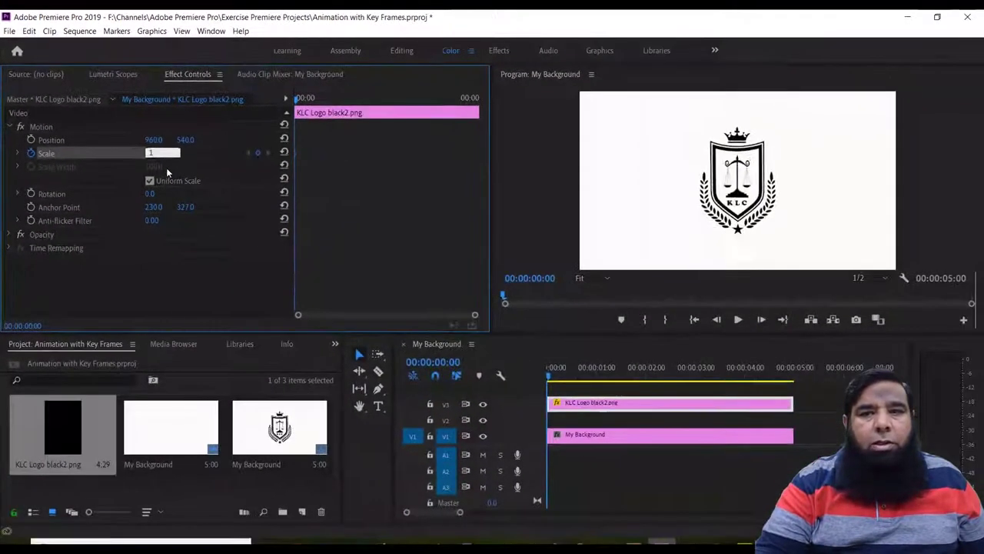
text(1)
key(Return)
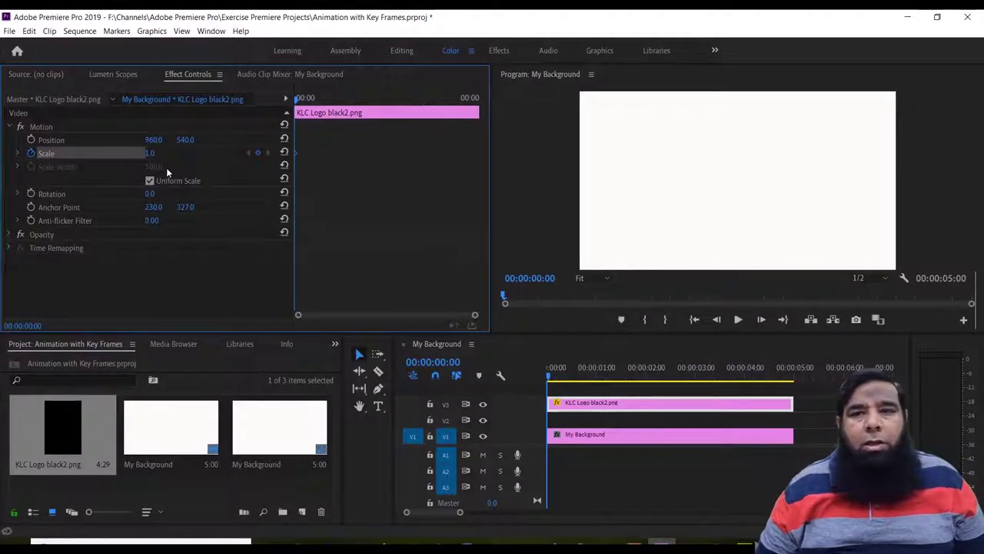
drag(298, 102, 339, 110)
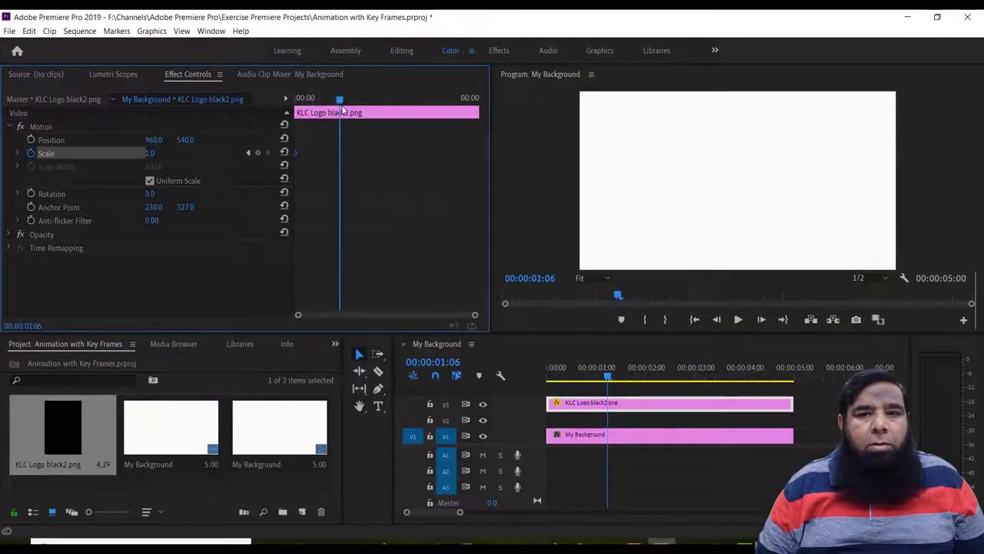
click(153, 153)
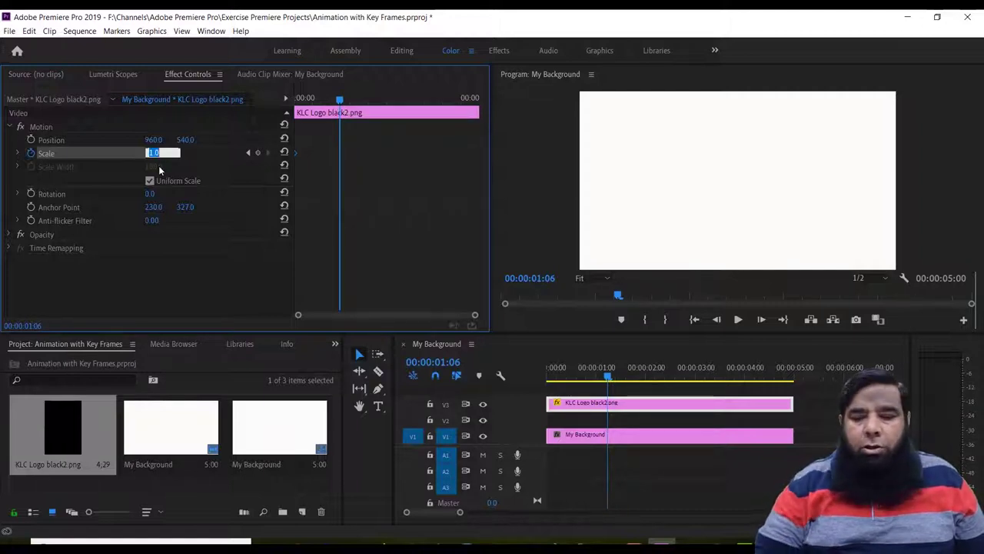
text(10)
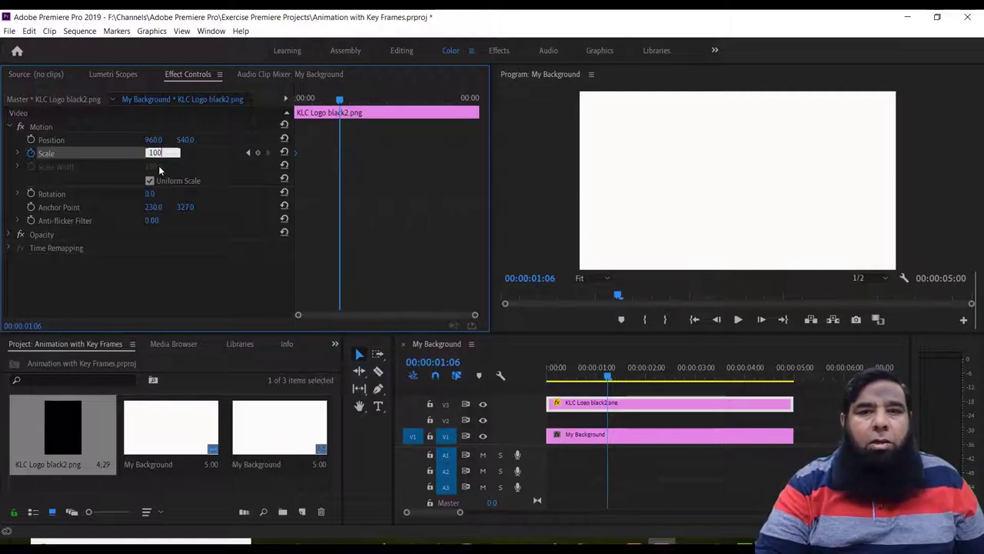
key(Return)
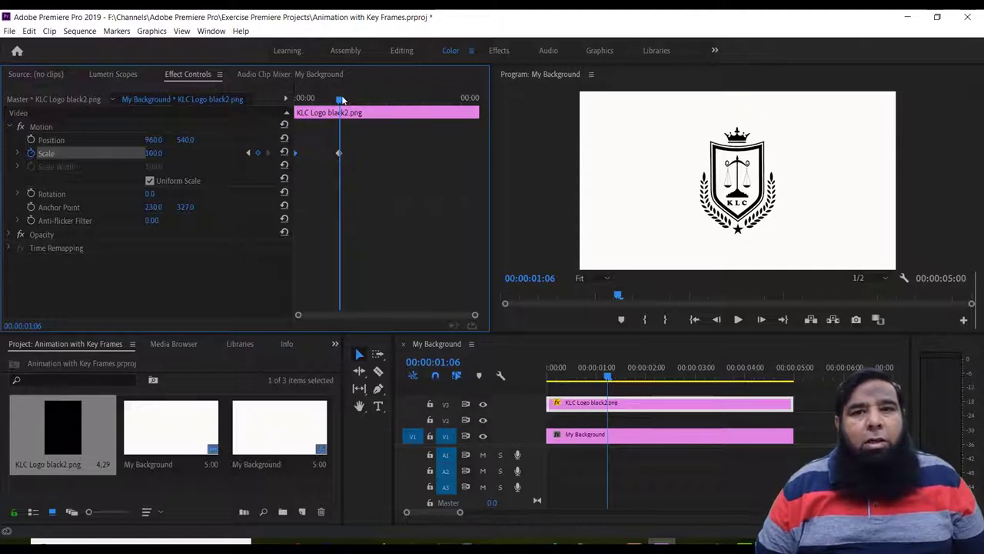
Add a Scale keyframe holding the logo at 100 around 00:00:03:16
mouse_move(341, 100)
mouse_down()
mouse_move(306, 100)
mouse_move(339, 100)
mouse_move(298, 110)
mouse_move(338, 100)
mouse_up()
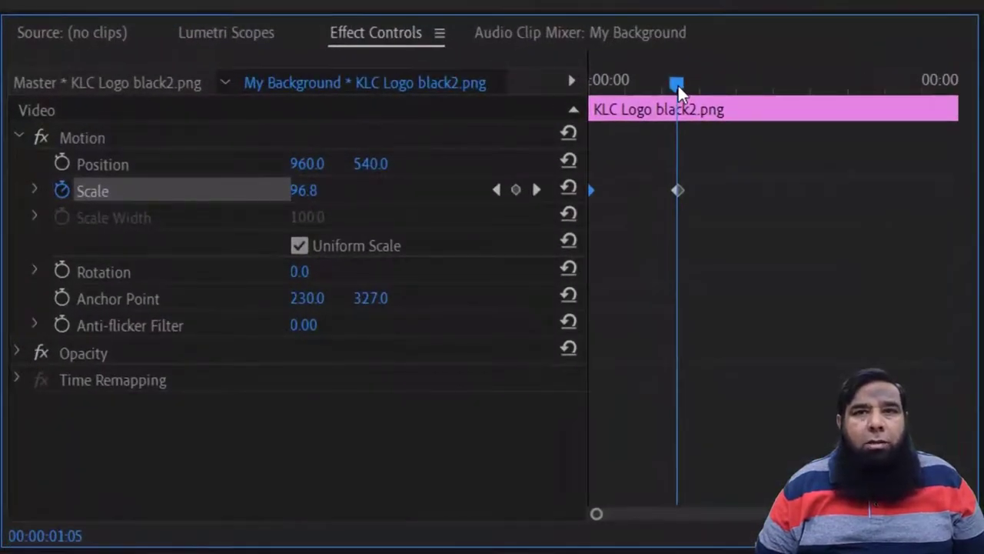
drag(677, 84, 857, 105)
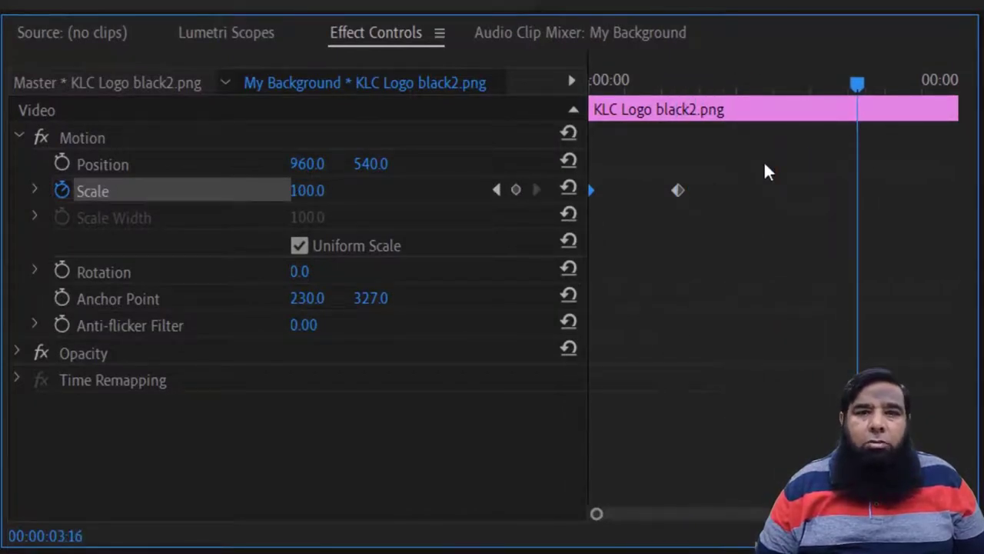
click(518, 189)
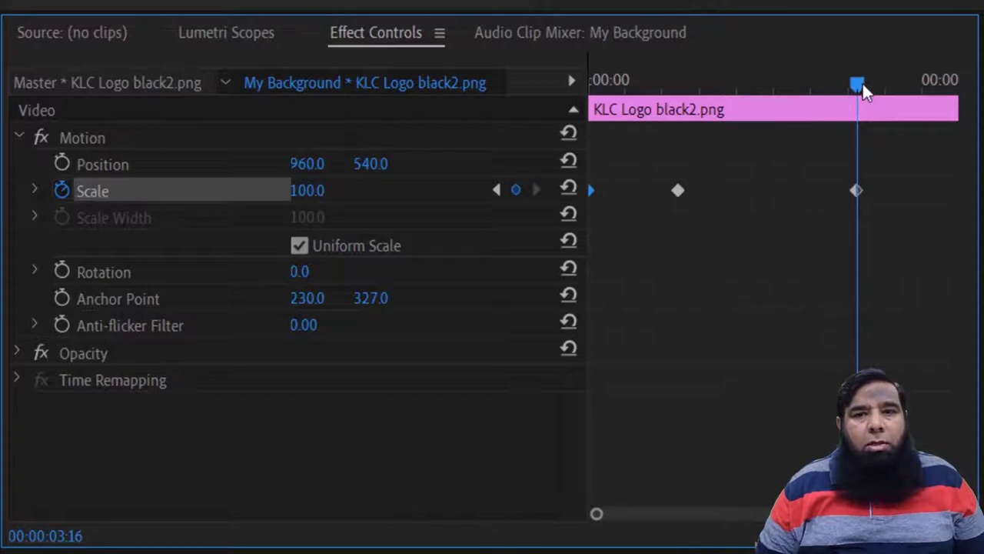
Set Scale to 1 at the clip's end and play the animation back
drag(861, 87, 956, 106)
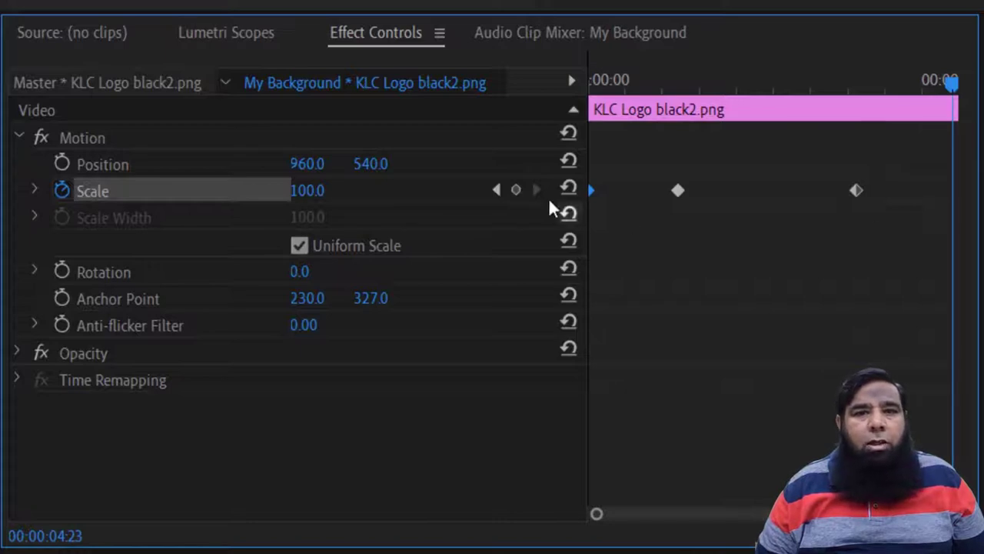
click(302, 190)
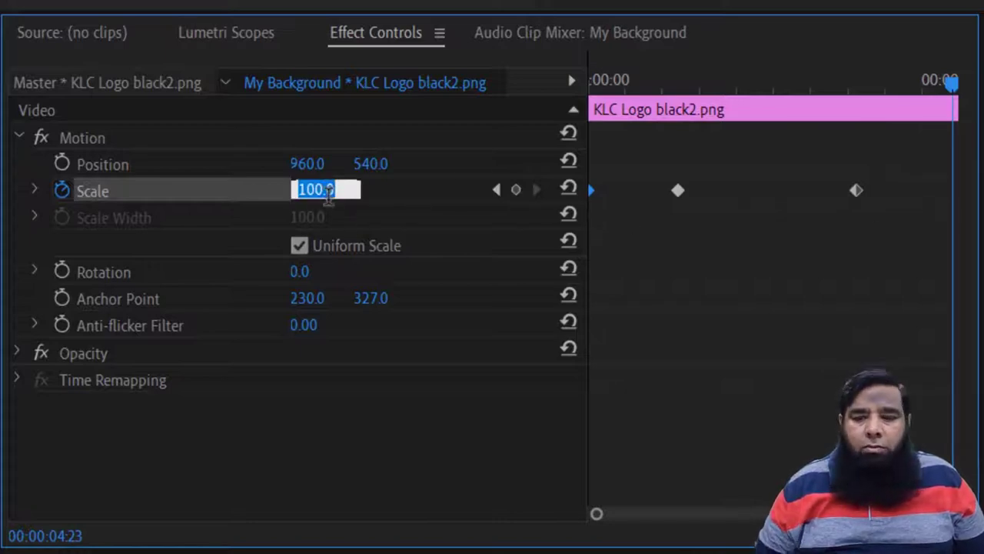
text(1)
key(Return)
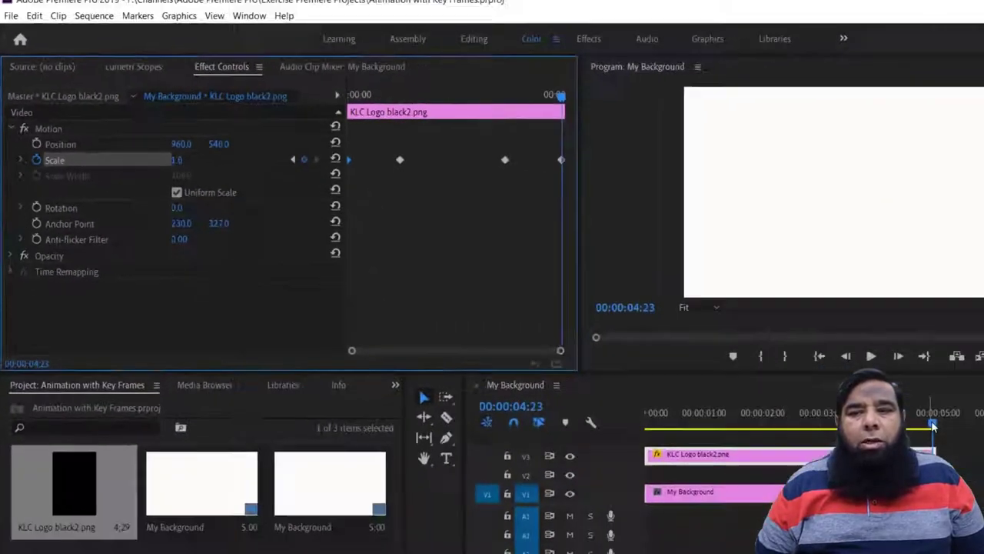
click(663, 380)
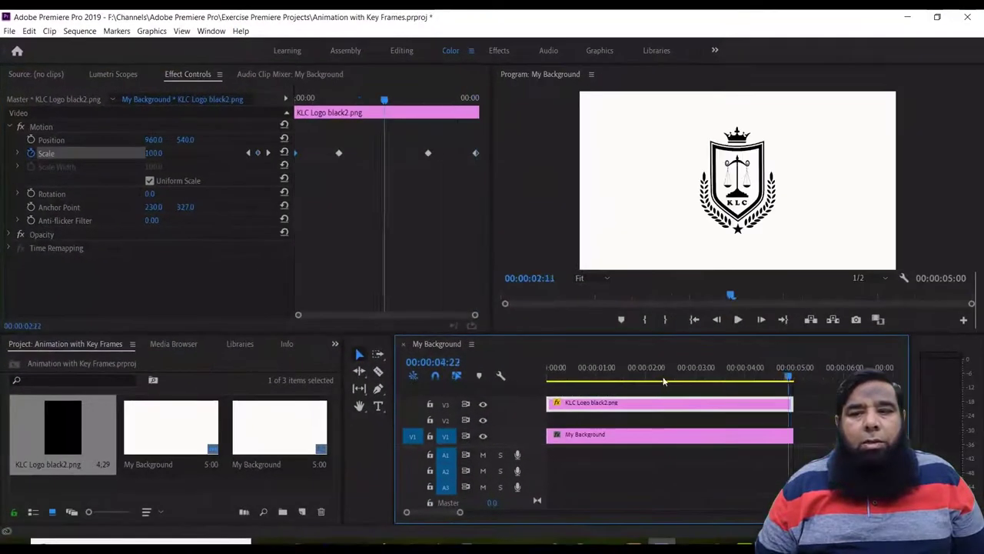
drag(664, 380, 547, 381)
click(738, 319)
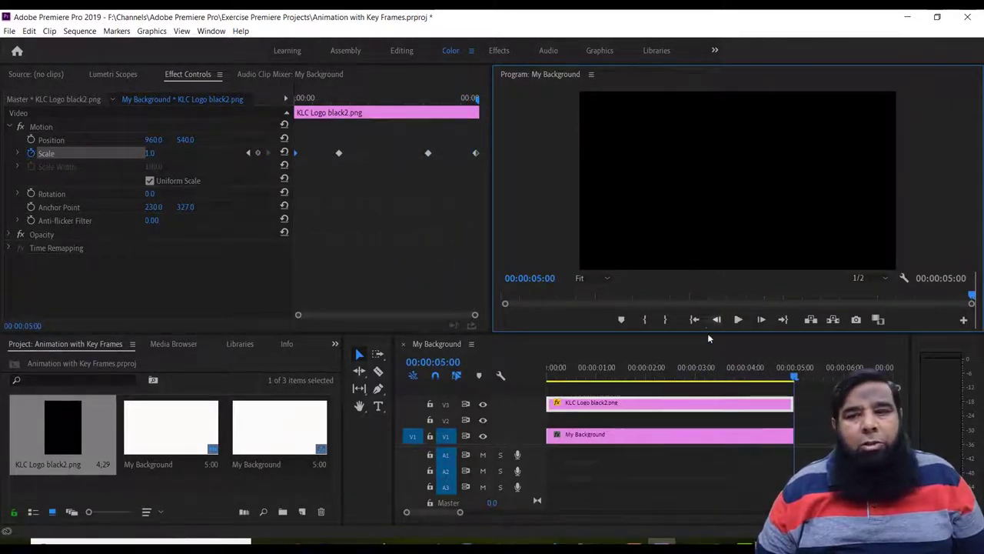
Start Rotation keyframing at 0° just after the clip start
click(700, 377)
drag(700, 377, 547, 376)
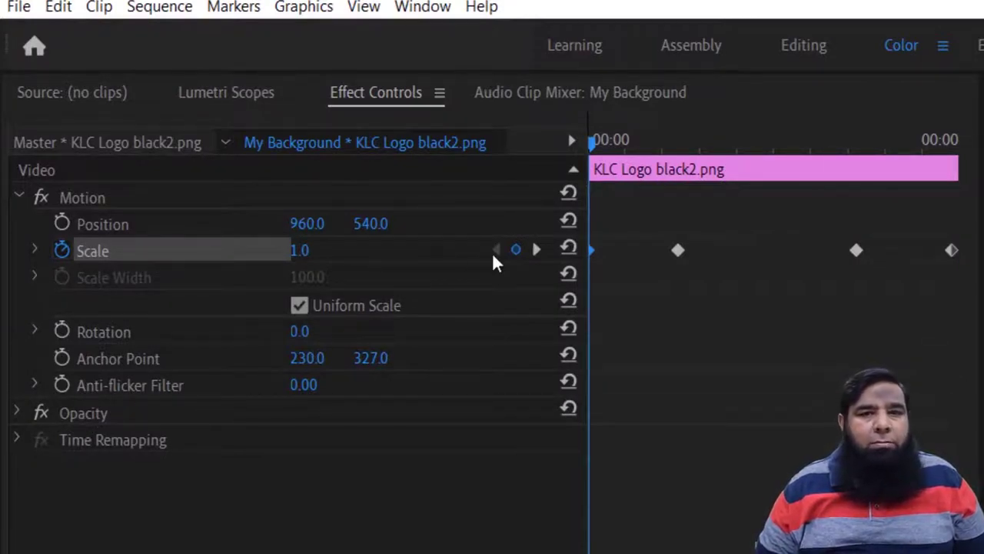
drag(591, 139, 612, 146)
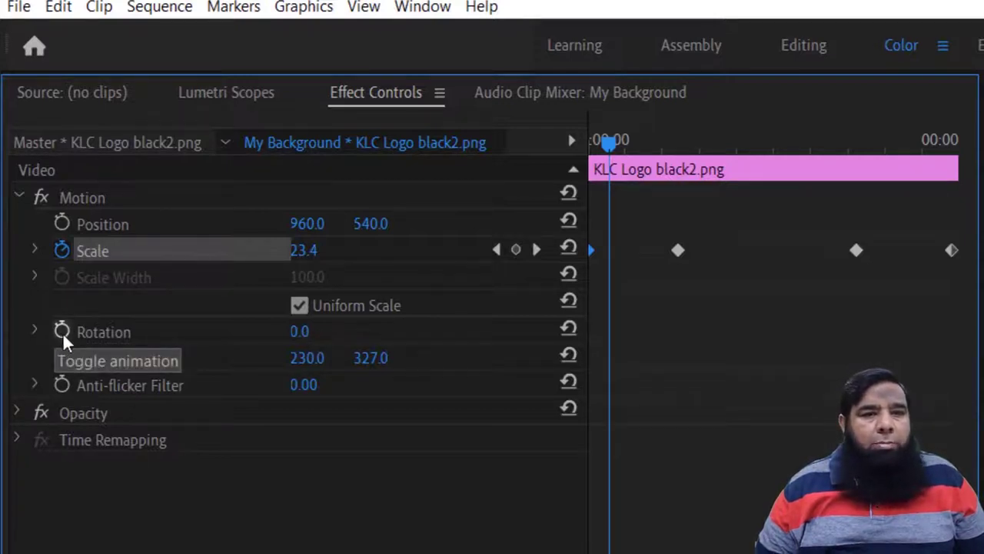
click(62, 335)
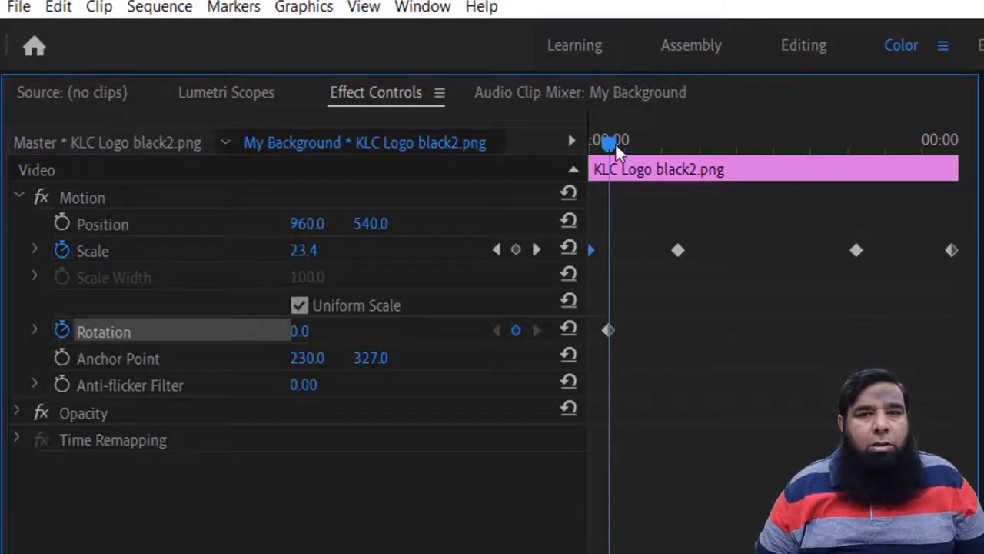
Set Rotation to 359° at 00:00:01:06
drag(614, 145, 682, 172)
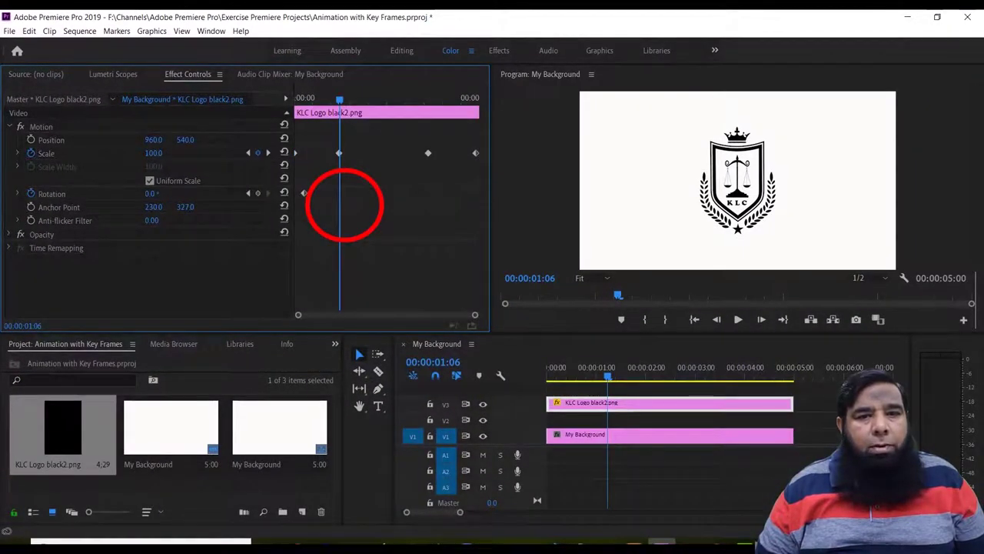
text(14)
key(Return)
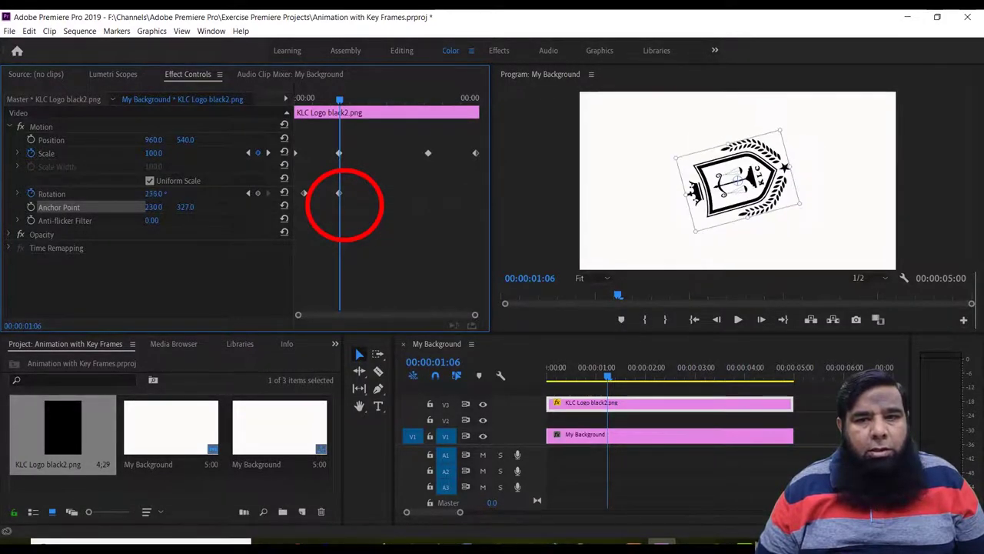
drag(153, 193, 237, 193)
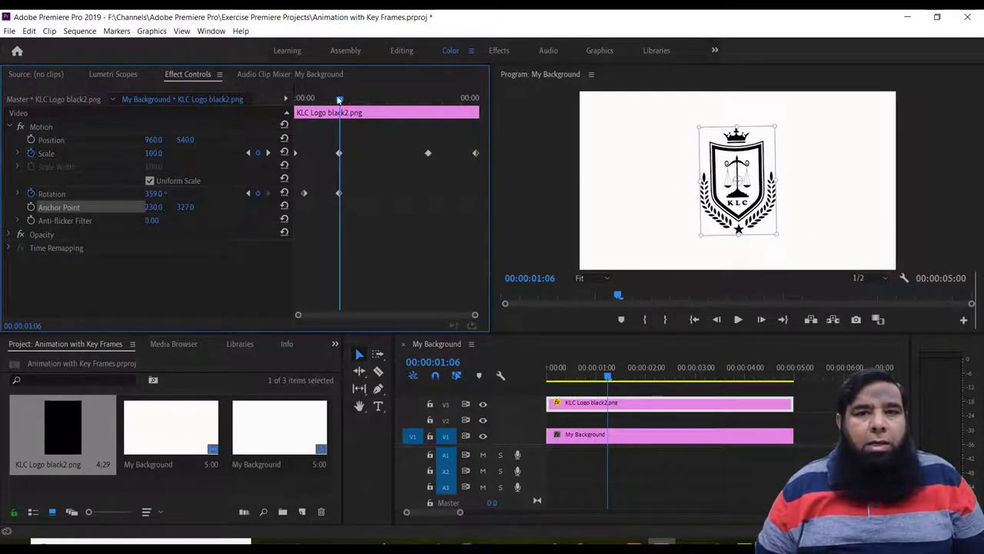
Preview the spin and scale animation, then return to the sequence start
drag(342, 101, 315, 99)
click(738, 319)
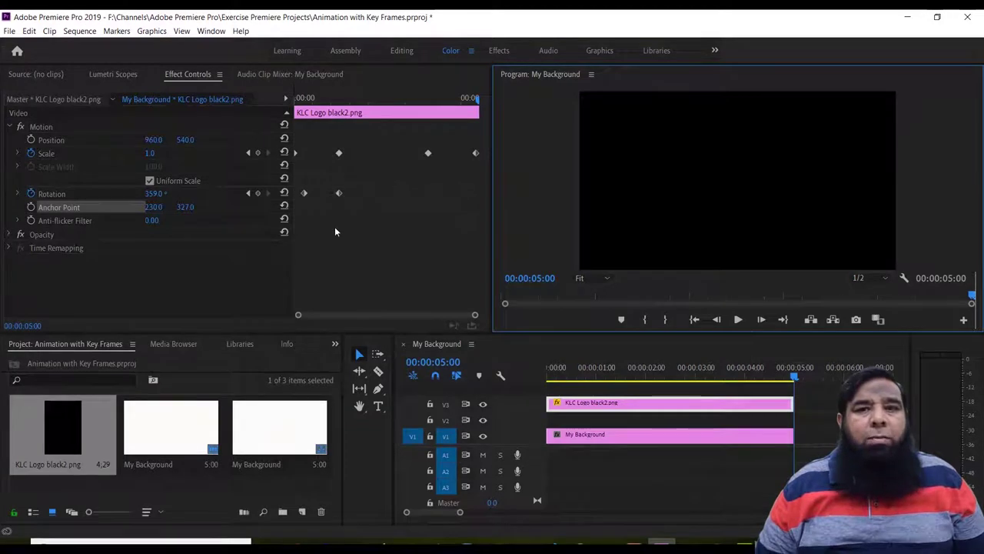
key(Home)
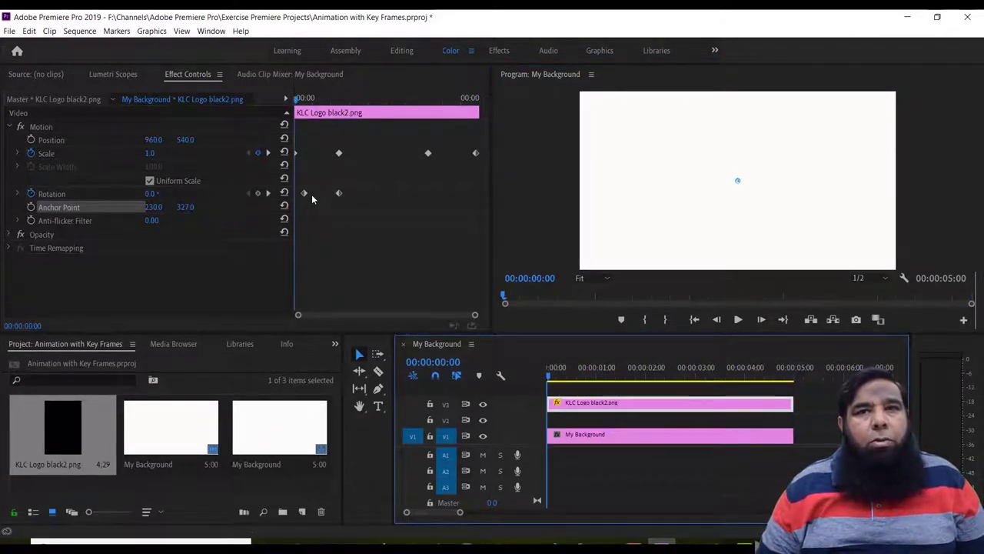
Drag the 359° Rotation end keyframe later in the timeline and preview the retimed spin
click(339, 193)
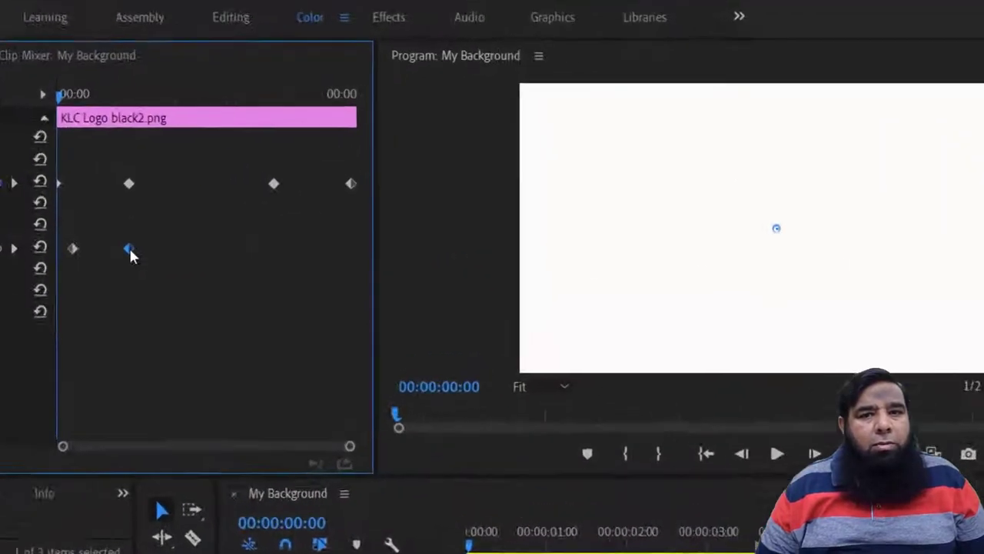
drag(83, 262, 286, 262)
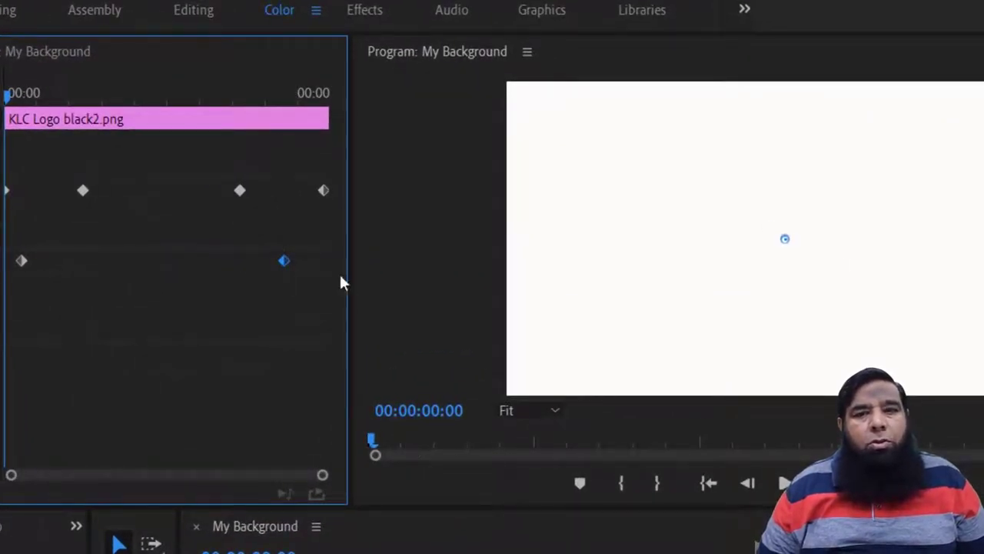
drag(285, 262, 225, 262)
click(784, 483)
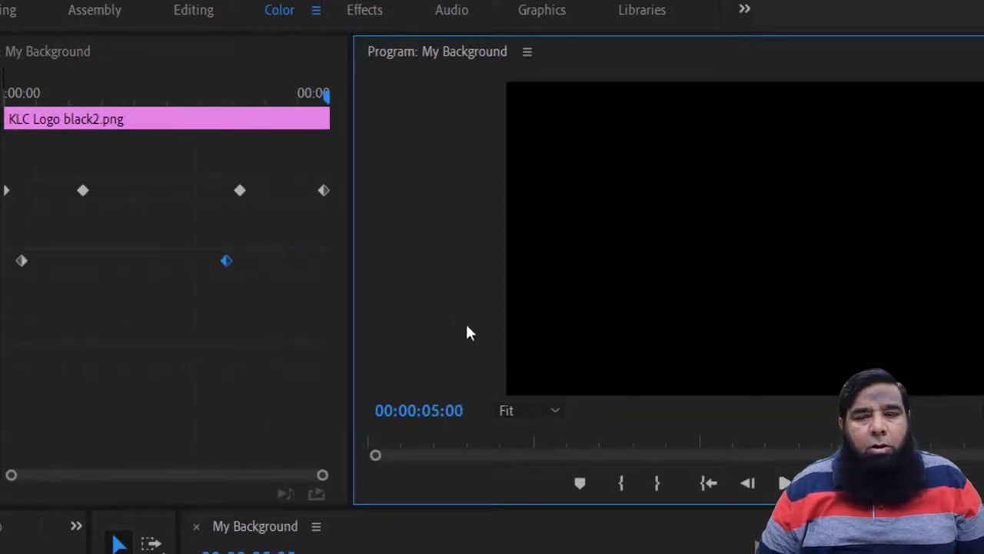
Settle the 359° Rotation keyframe at about 01:11 and play the finished logo animation
drag(226, 260, 48, 267)
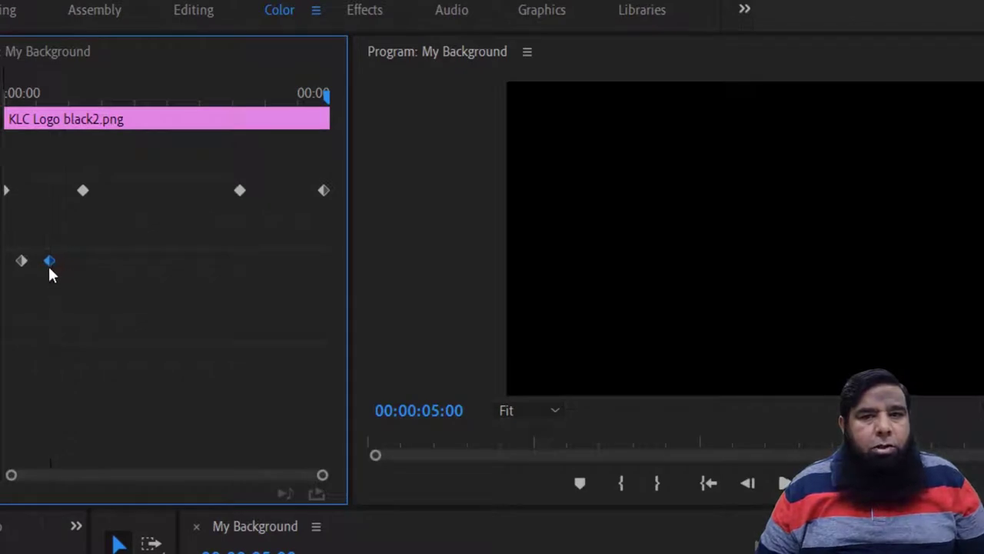
key(space)
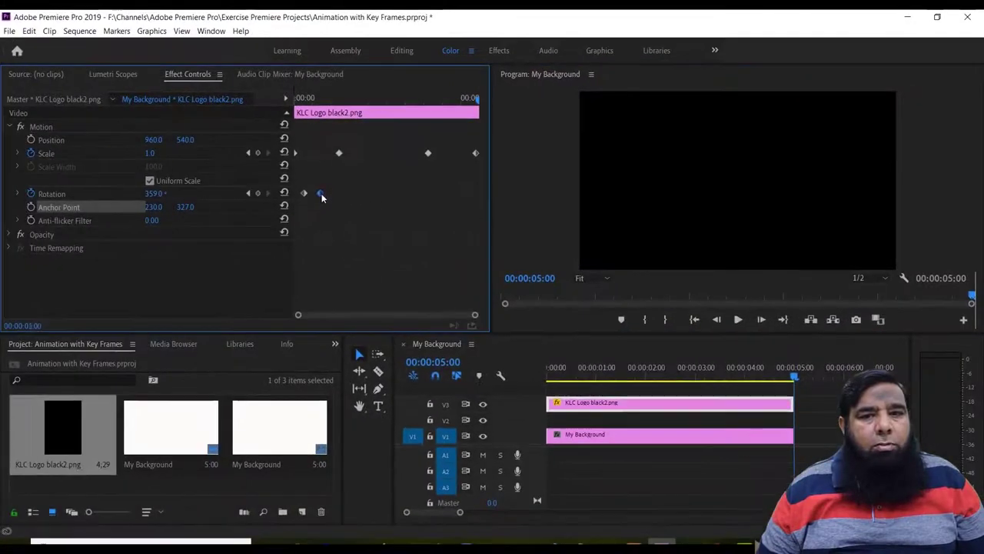
drag(343, 194, 347, 199)
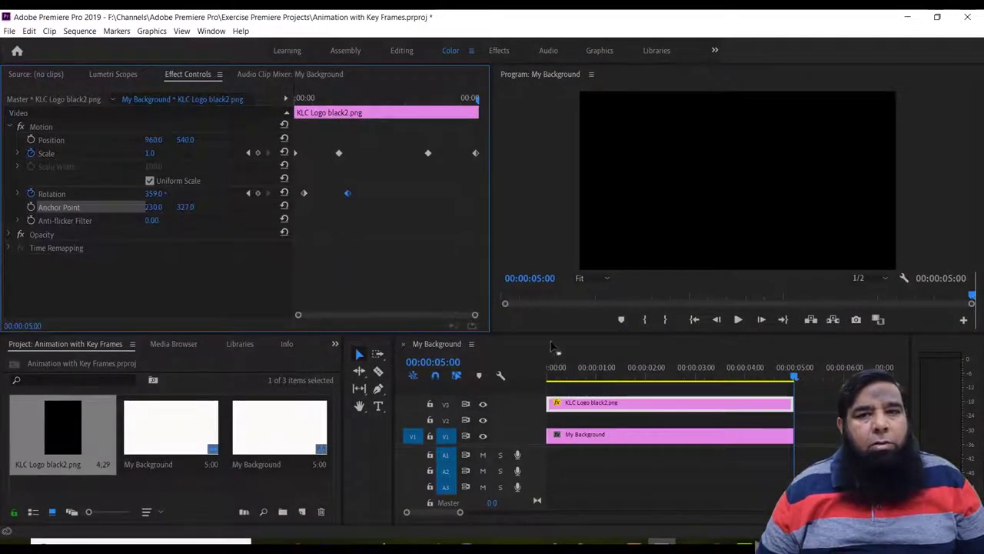
click(738, 319)
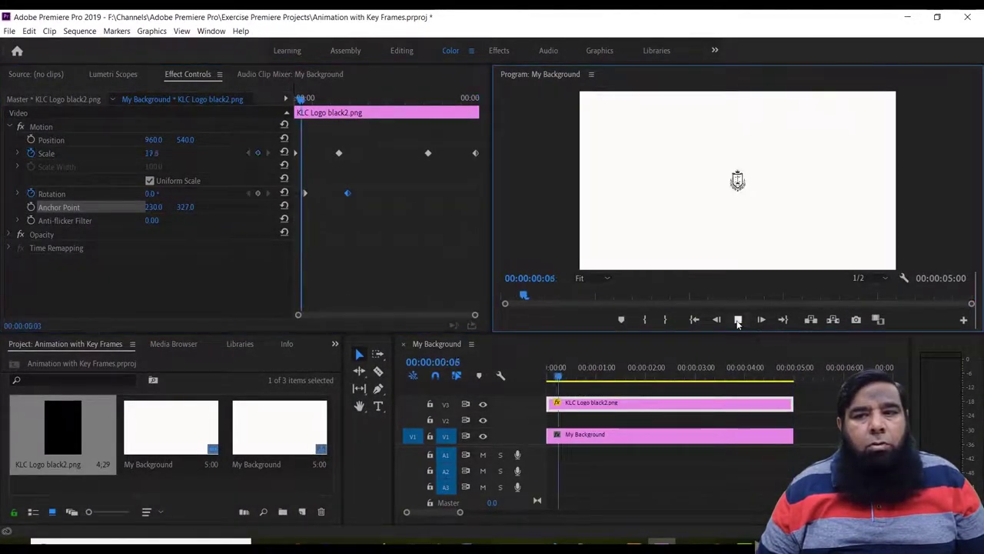
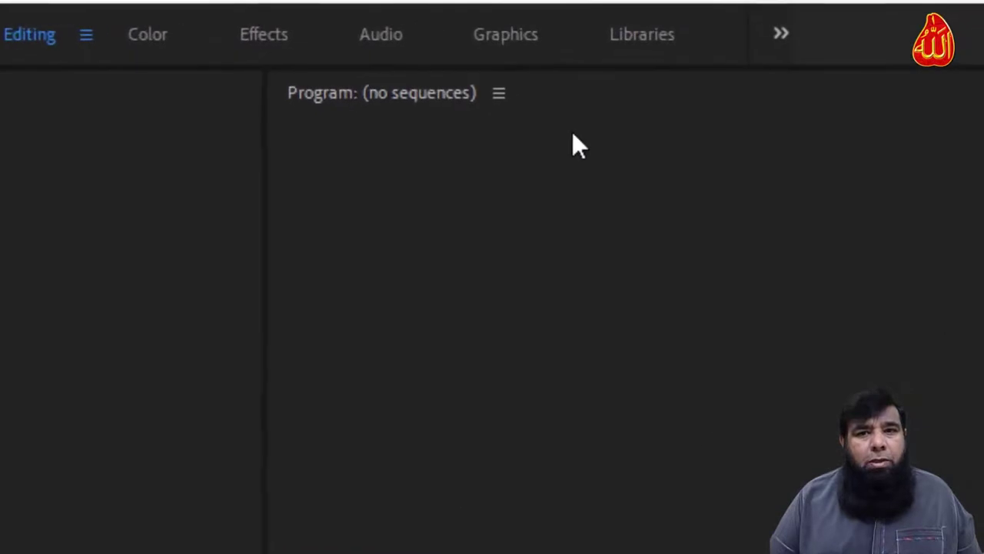
Switch to the Graphics workspace, then check Window > Workspaces without changing anything
click(518, 44)
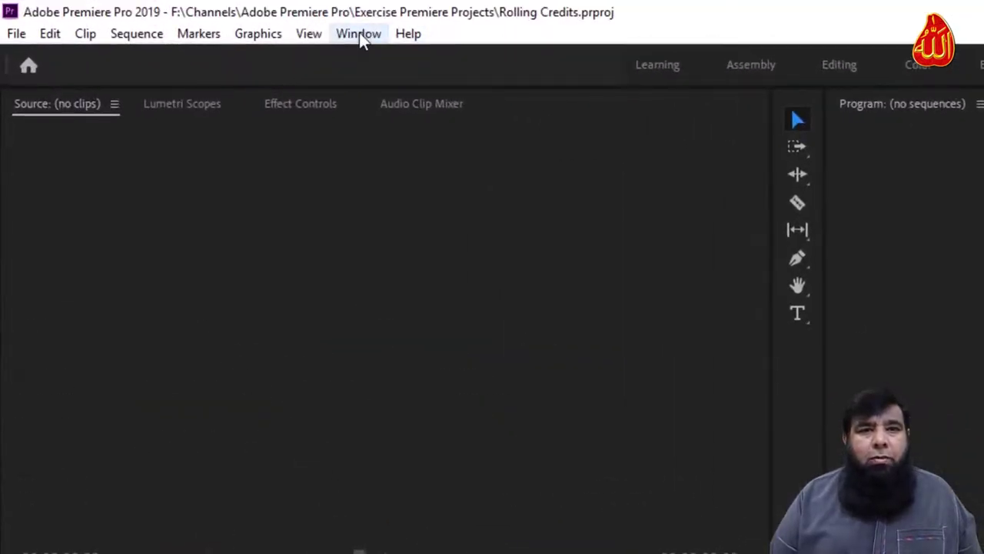
click(350, 34)
mouse_move(370, 58)
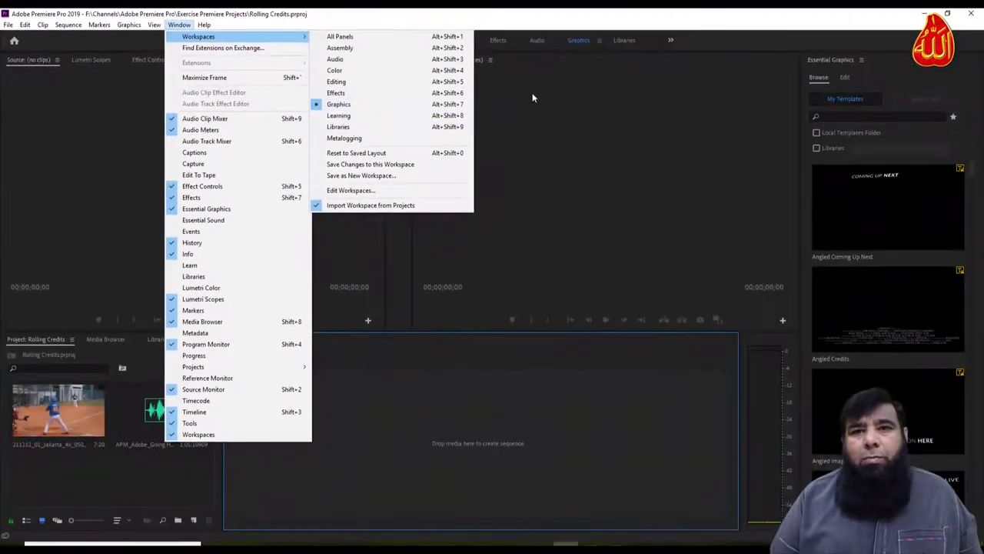
click(543, 25)
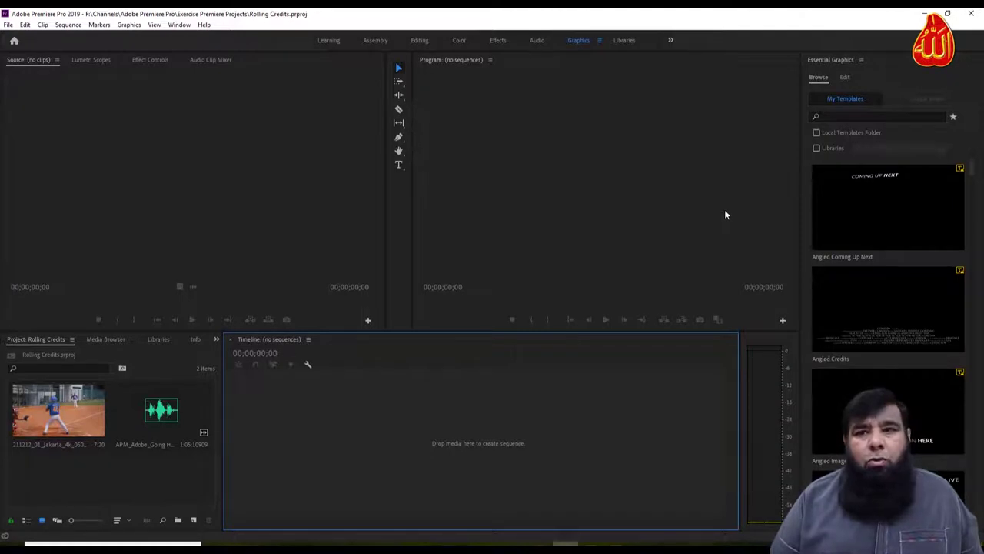
Build sequence 211212_01_Jakarta_4k_050 from the baseball clip and drop the music onto A1
click(59, 416)
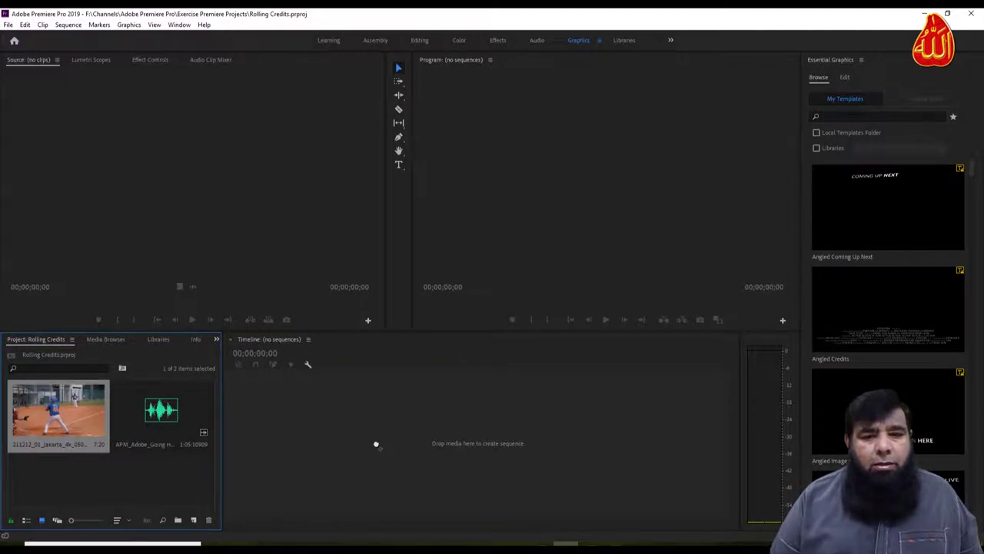
drag(376, 444, 375, 444)
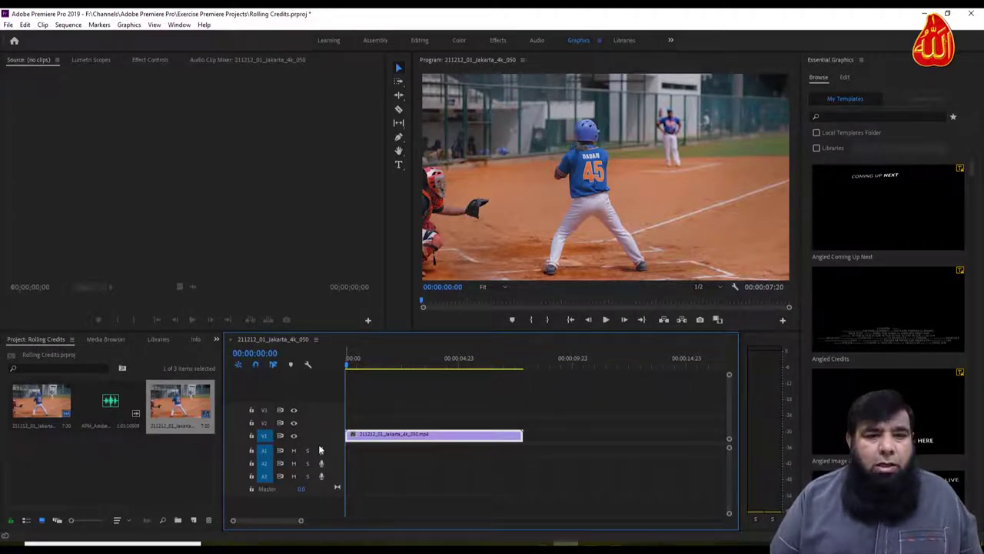
drag(109, 400, 355, 460)
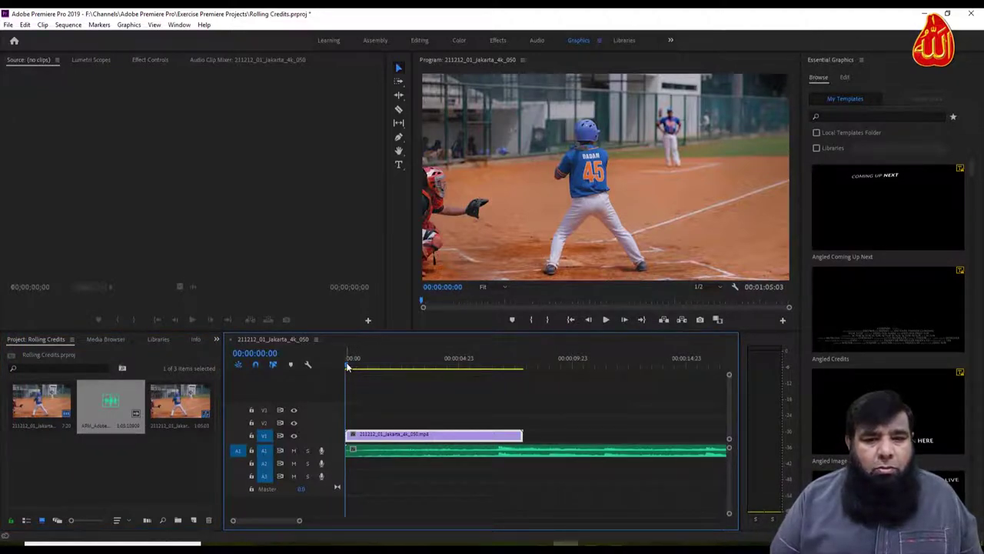
Cut away the music's short leading piece and slide the music to start with the video
drag(348, 367, 366, 367)
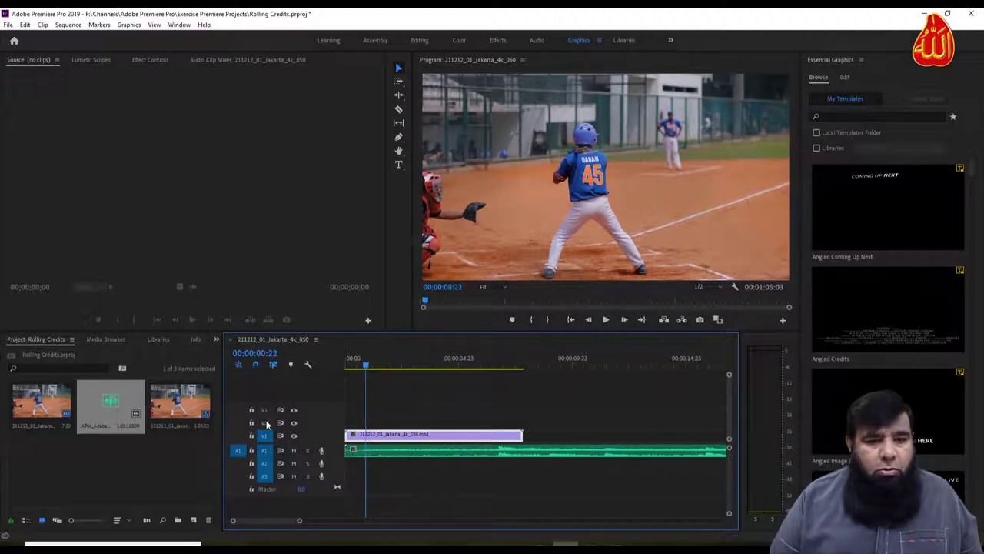
click(400, 110)
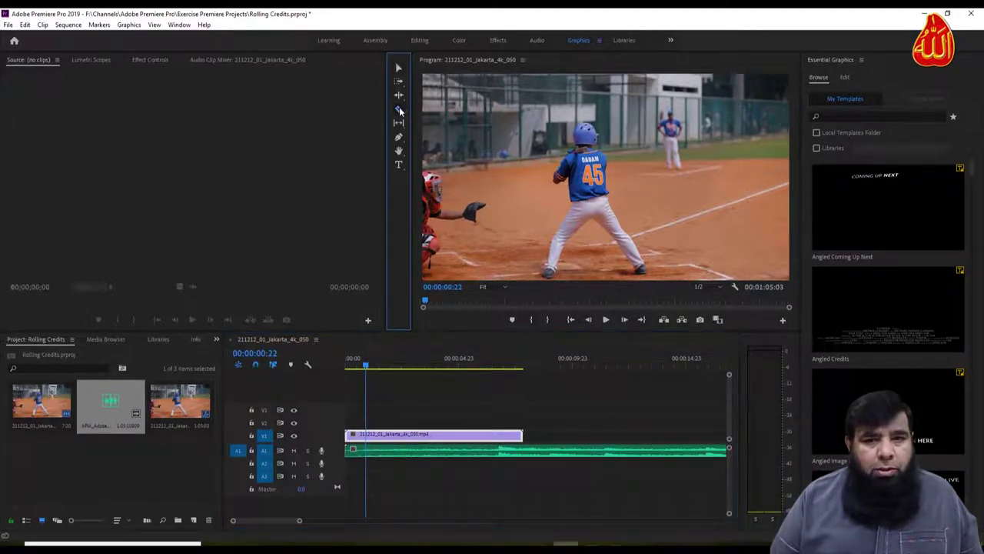
click(370, 451)
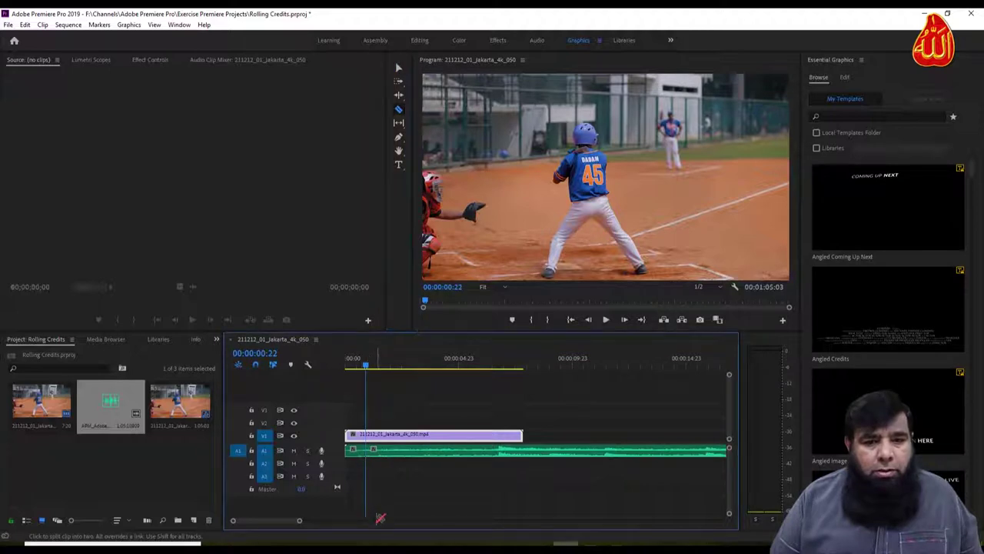
key(v)
click(361, 454)
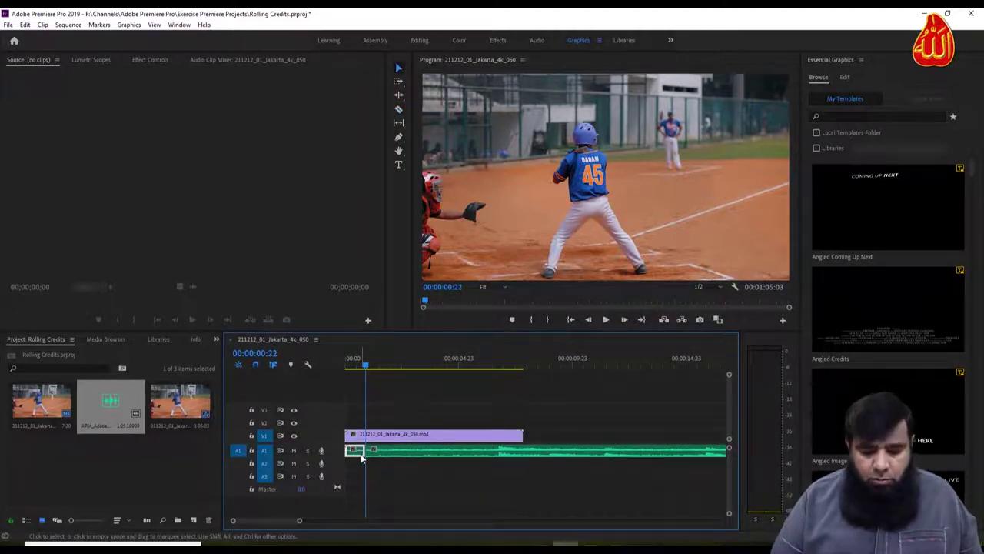
key(Delete)
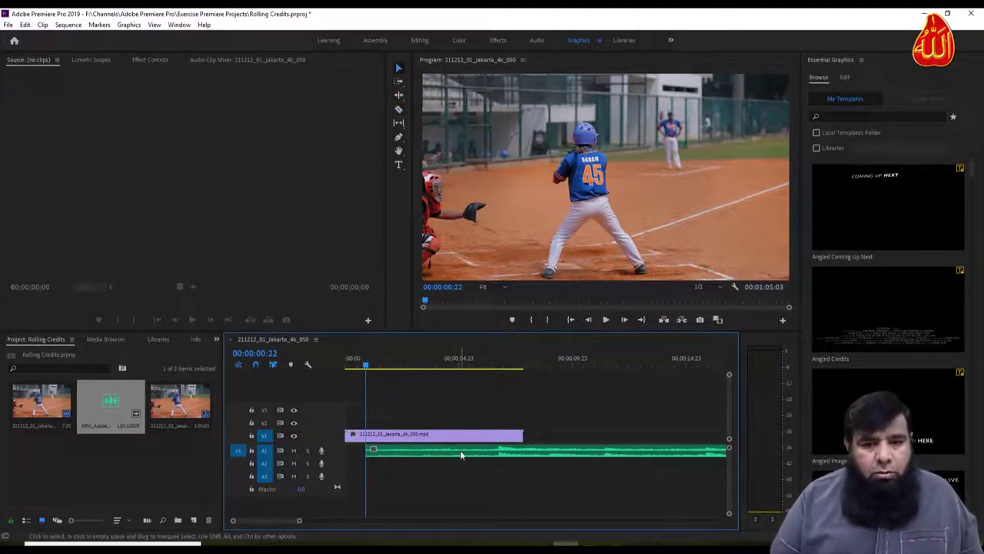
drag(449, 462, 428, 460)
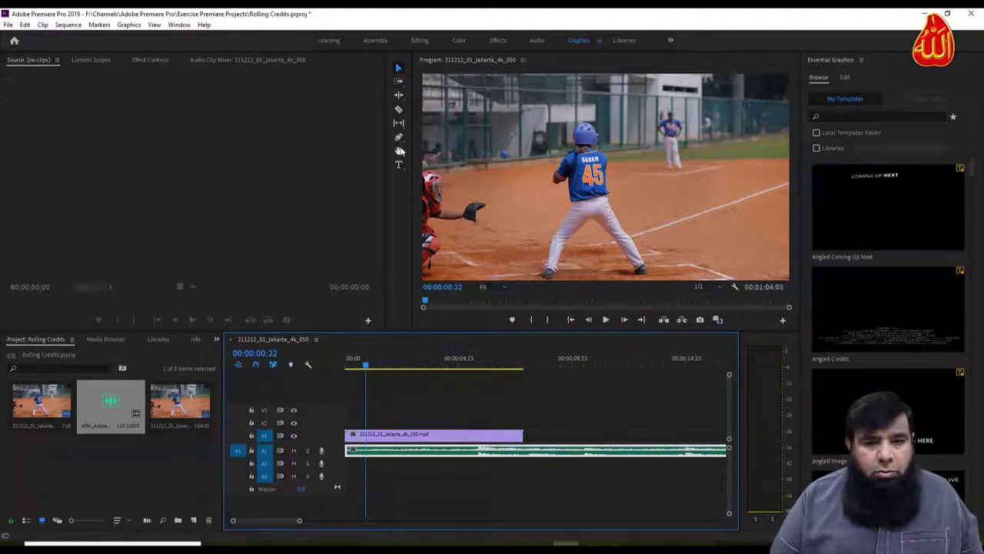
Split the music near eight seconds, delete the tail, extend it to about 15 seconds, and preview
click(399, 109)
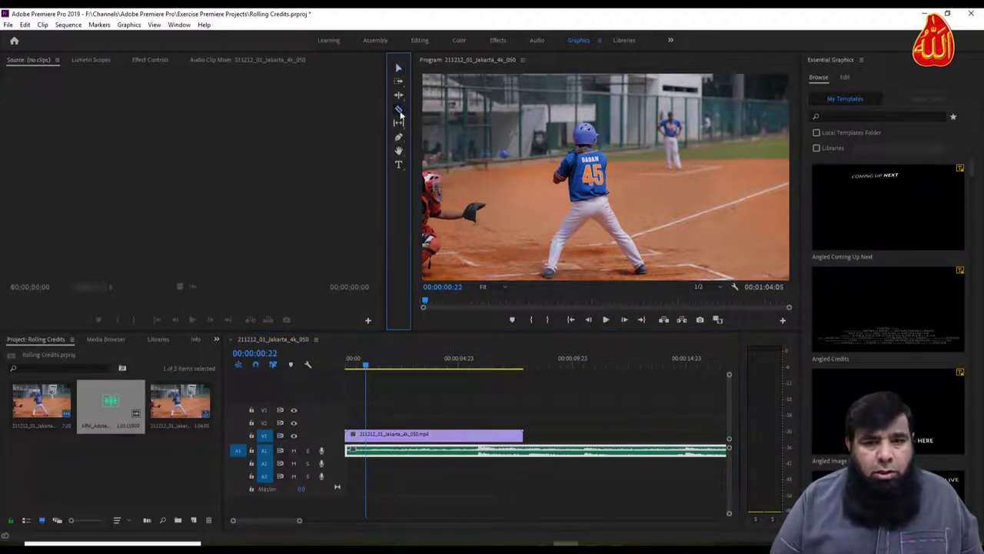
click(536, 451)
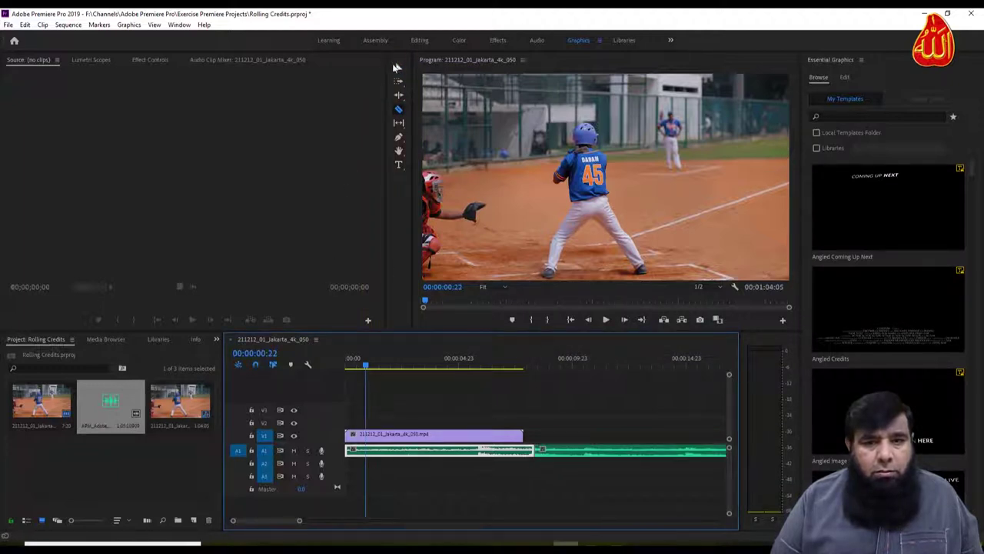
click(397, 68)
click(612, 459)
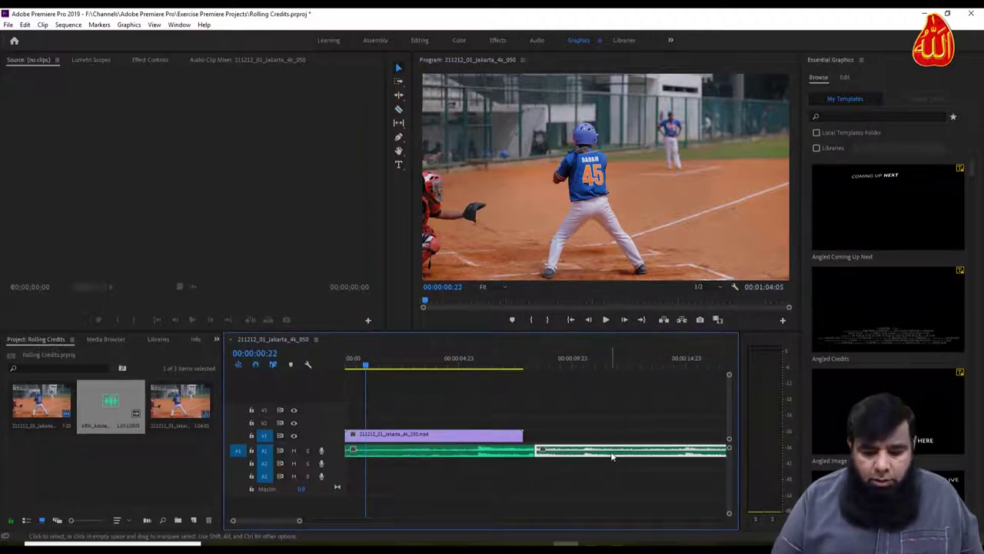
key(Delete)
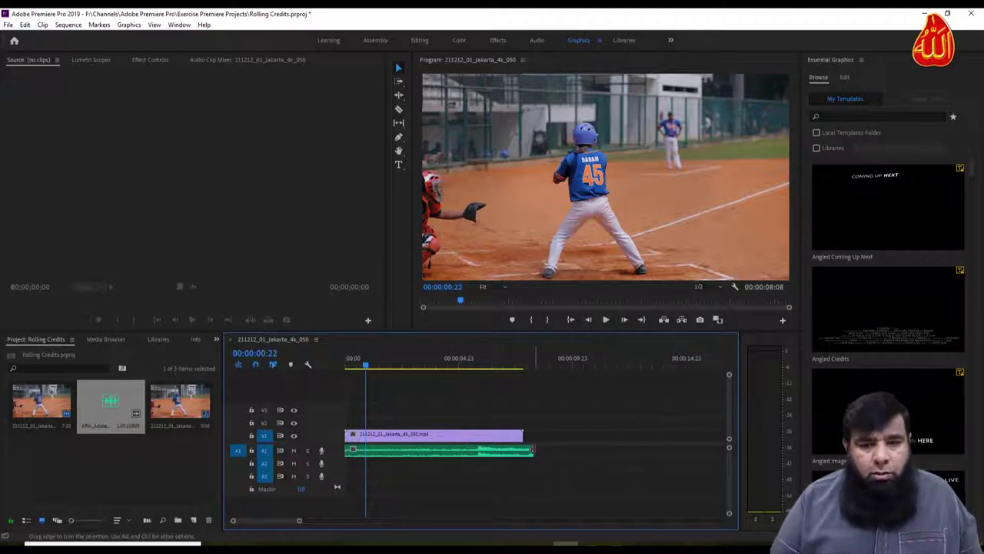
drag(534, 450, 697, 451)
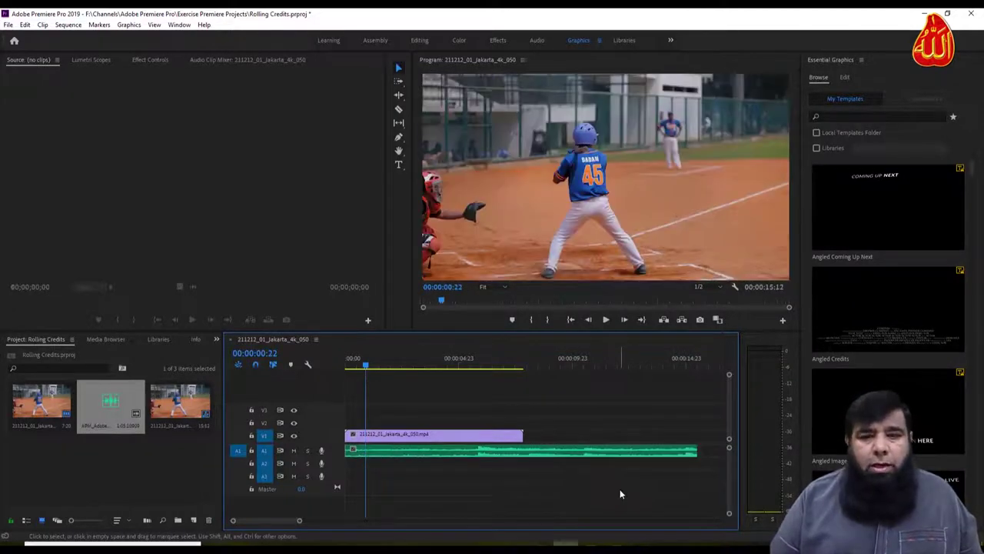
drag(366, 361, 336, 359)
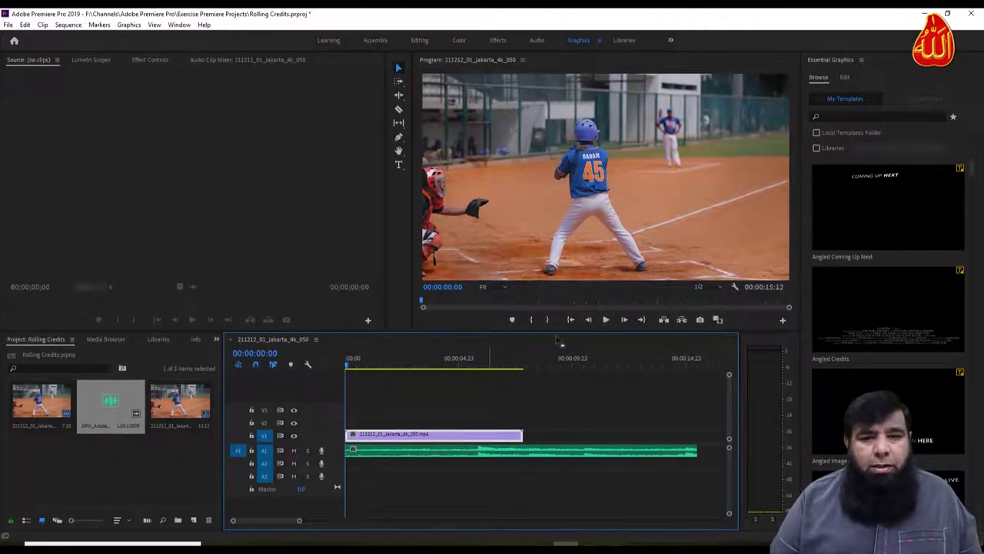
click(607, 319)
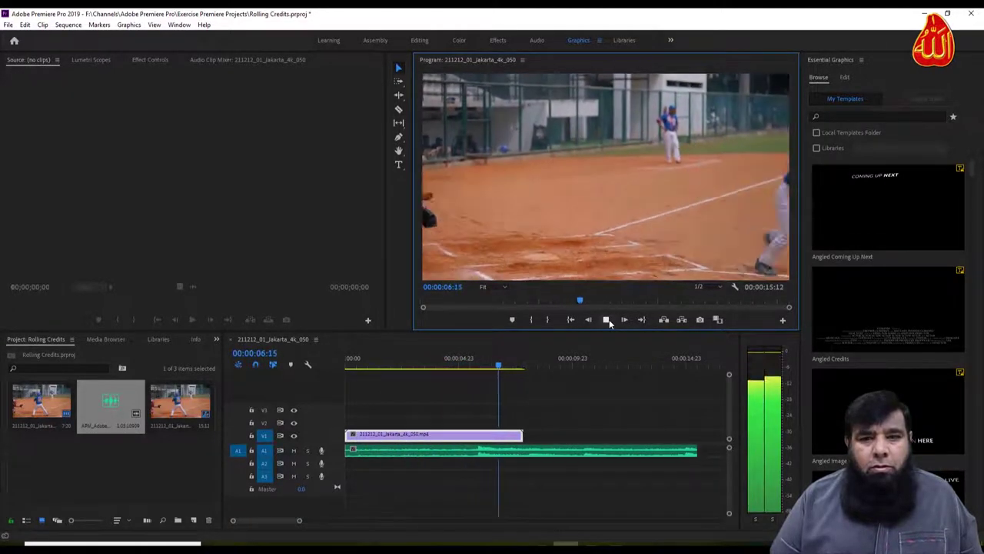
Stop playback and start an empty text box near the frame's top-left at 00:00:08:17
click(606, 319)
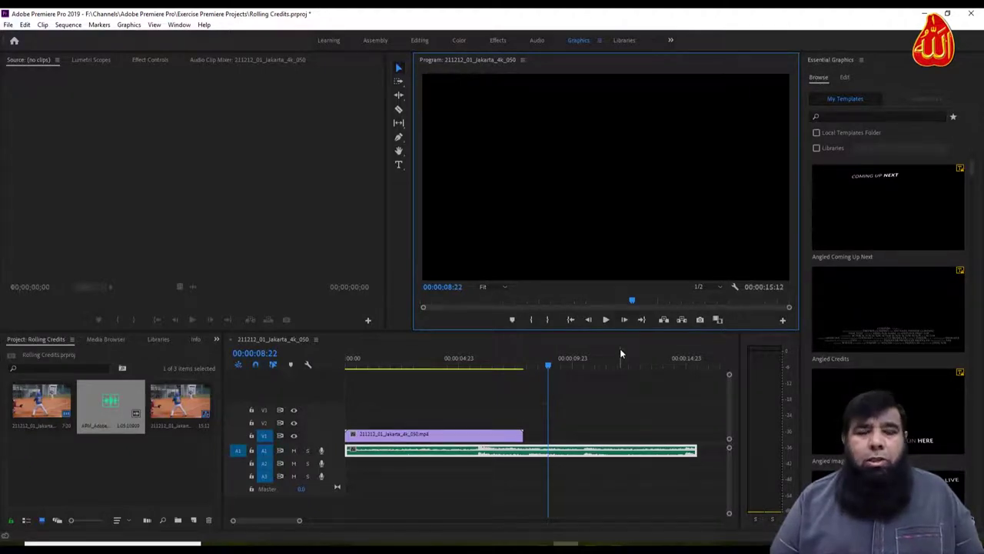
click(544, 367)
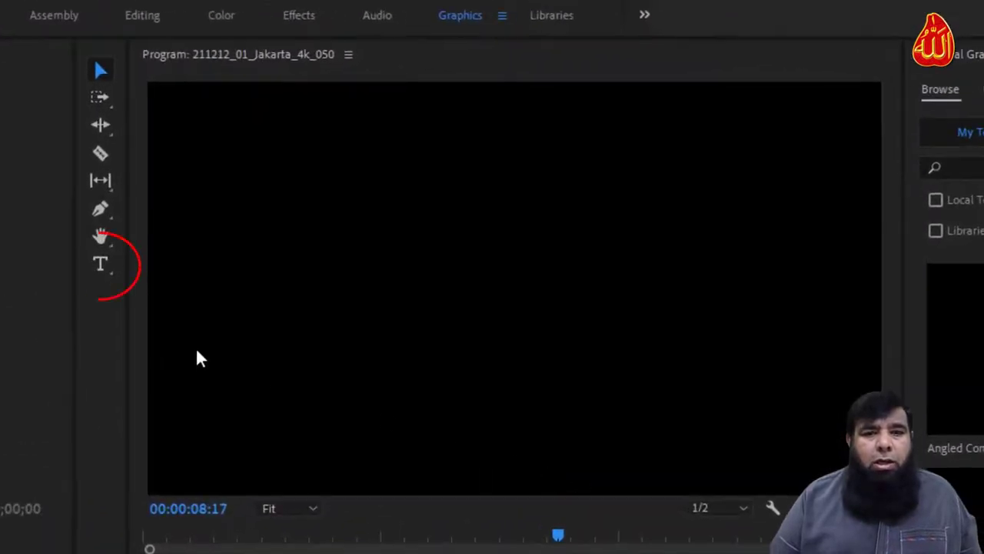
click(102, 267)
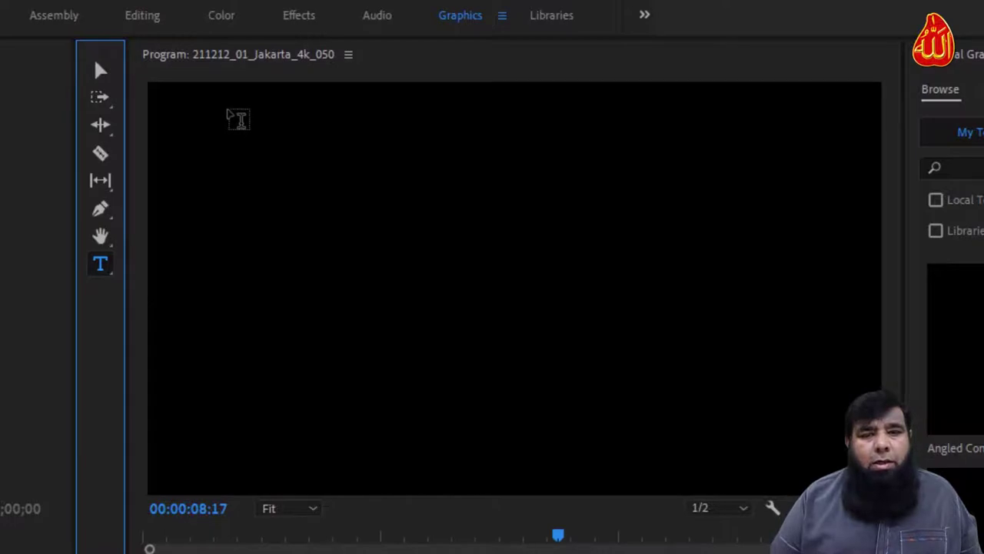
click(238, 119)
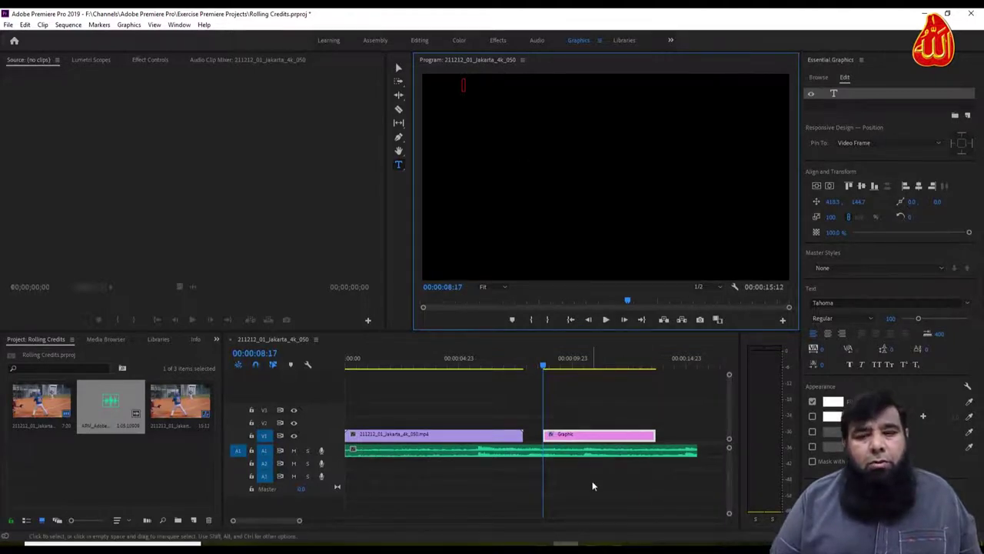
Select all 25 names in Dummy Names.txt in Notepad, then minimise Notepad
key(alt+Tab)
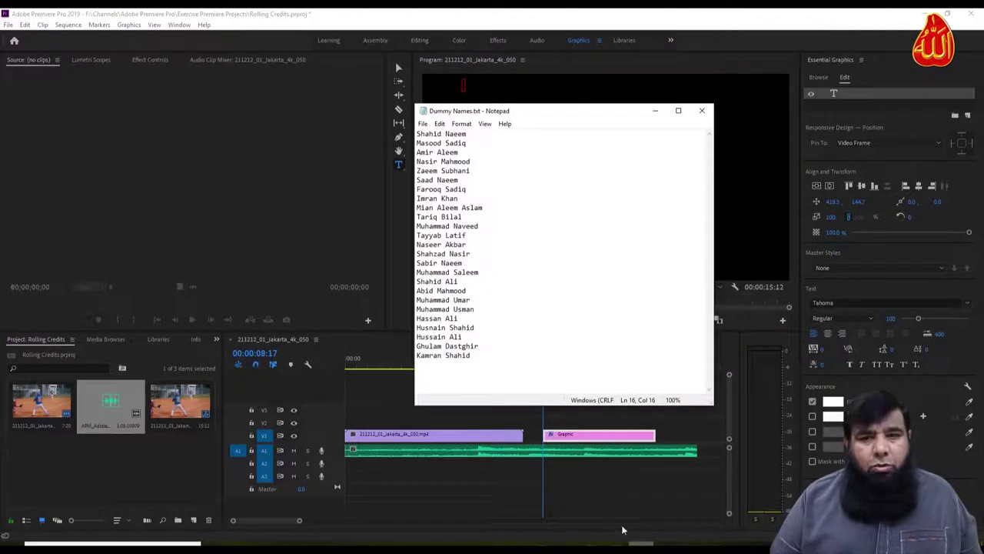
click(476, 236)
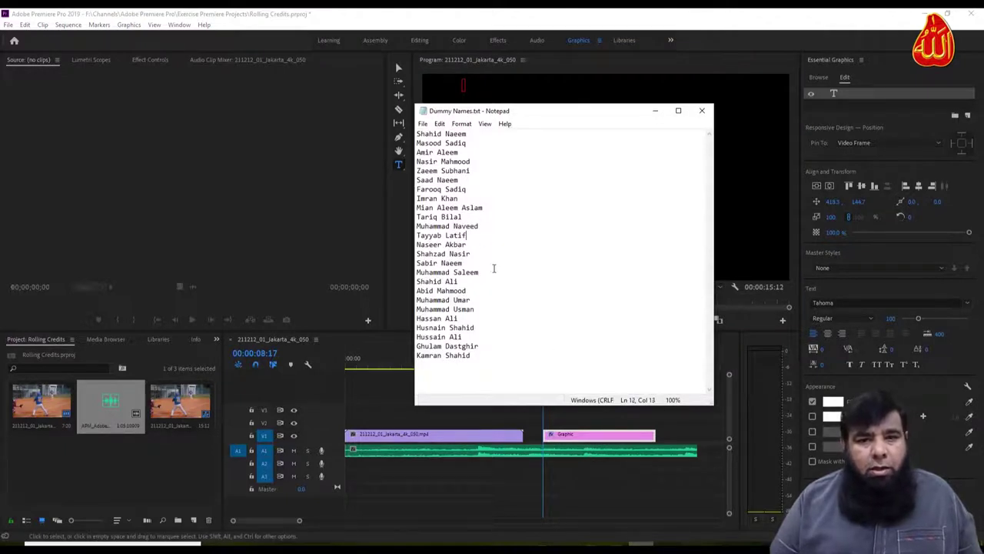
key(ctrl+a)
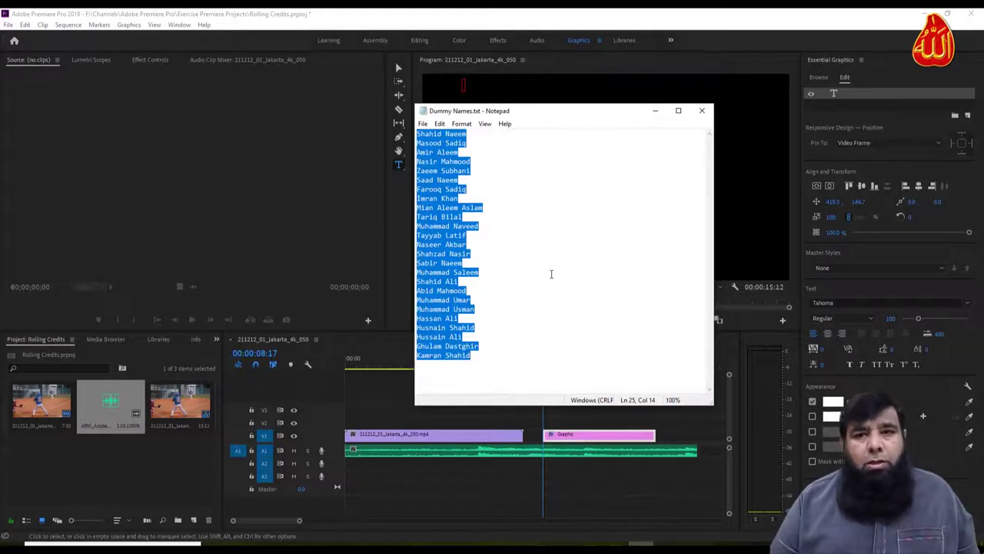
click(652, 112)
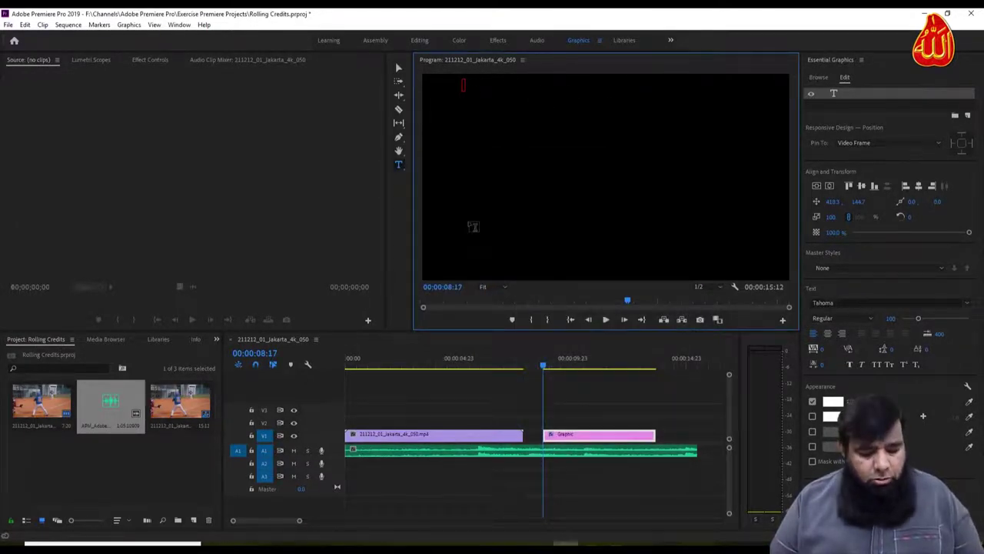
Paste the names into the text box and set them in FritzQuadrata Bold at size 128
key(ctrl+v)
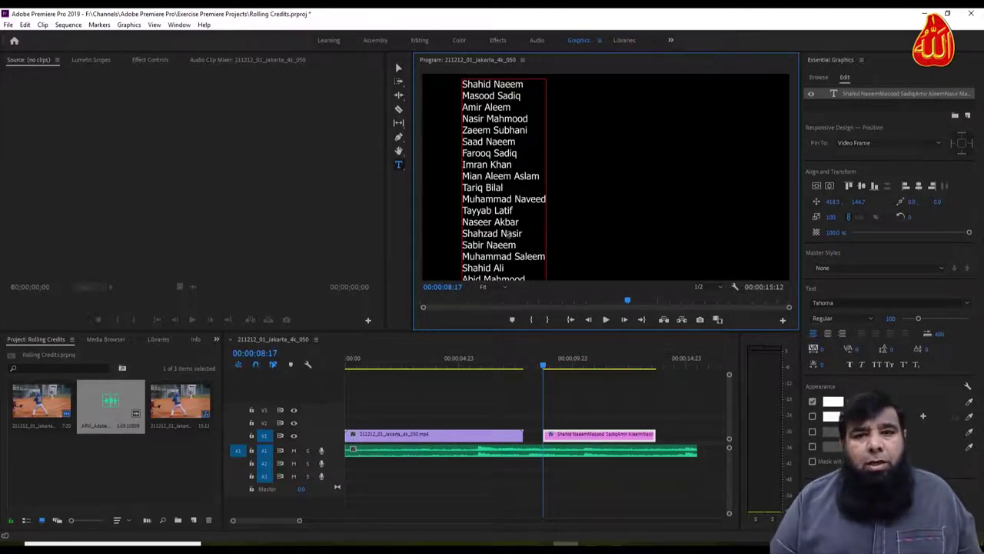
click(398, 67)
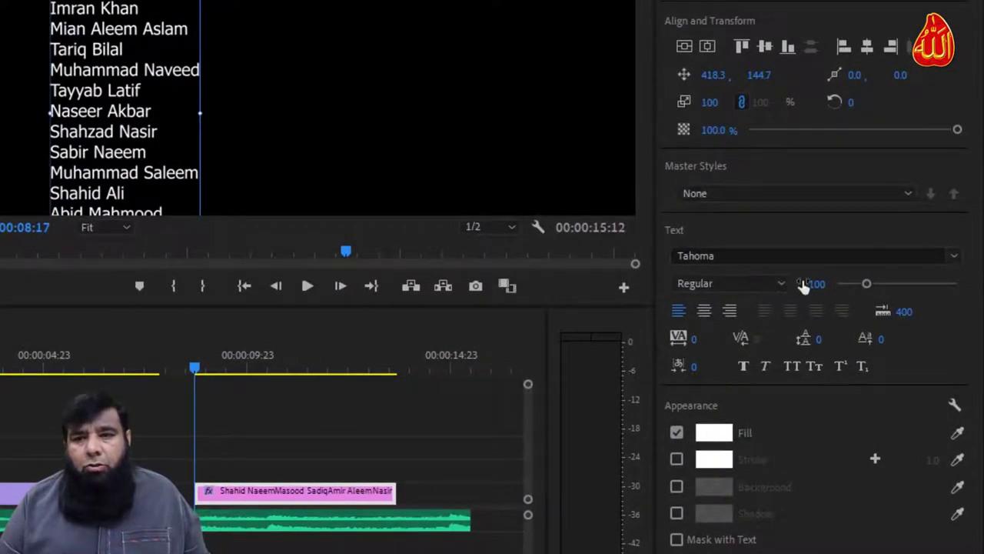
click(955, 259)
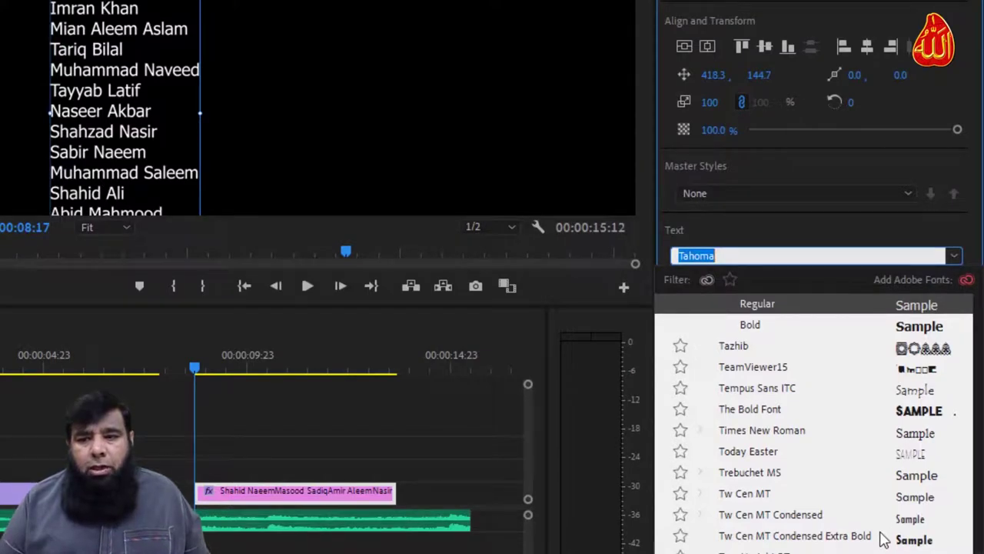
click(887, 535)
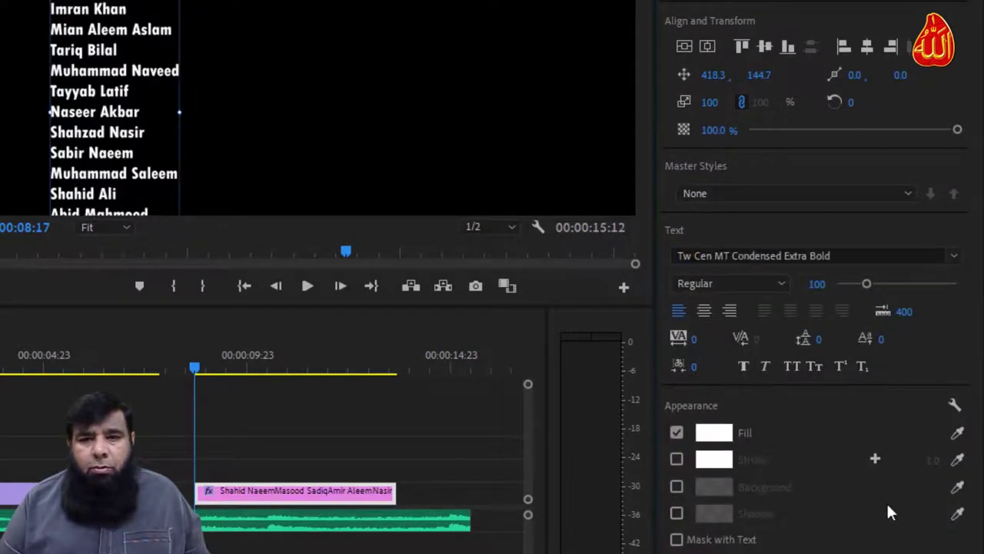
text(FritzQuadrata)
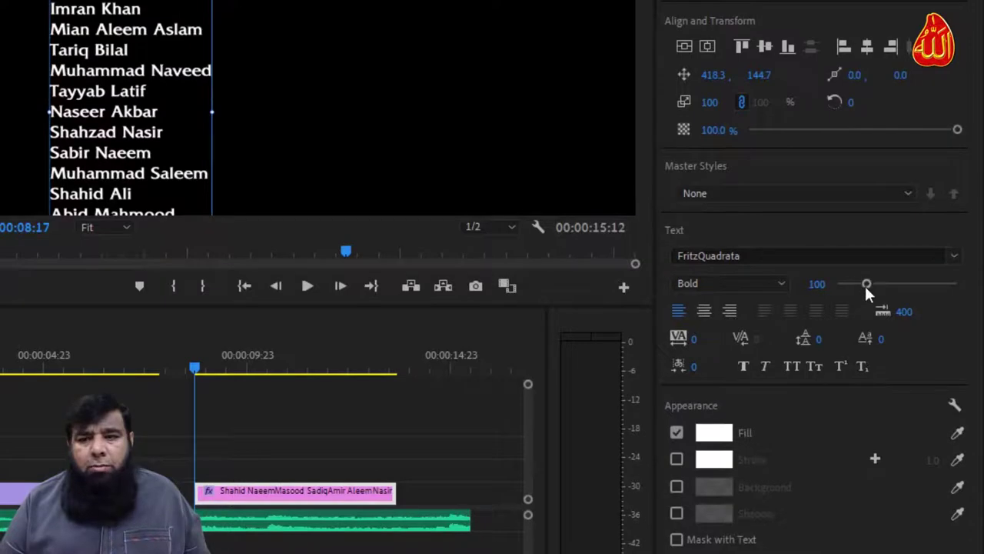
mouse_move(866, 284)
mouse_down()
mouse_move(886, 288)
mouse_move(873, 286)
mouse_up()
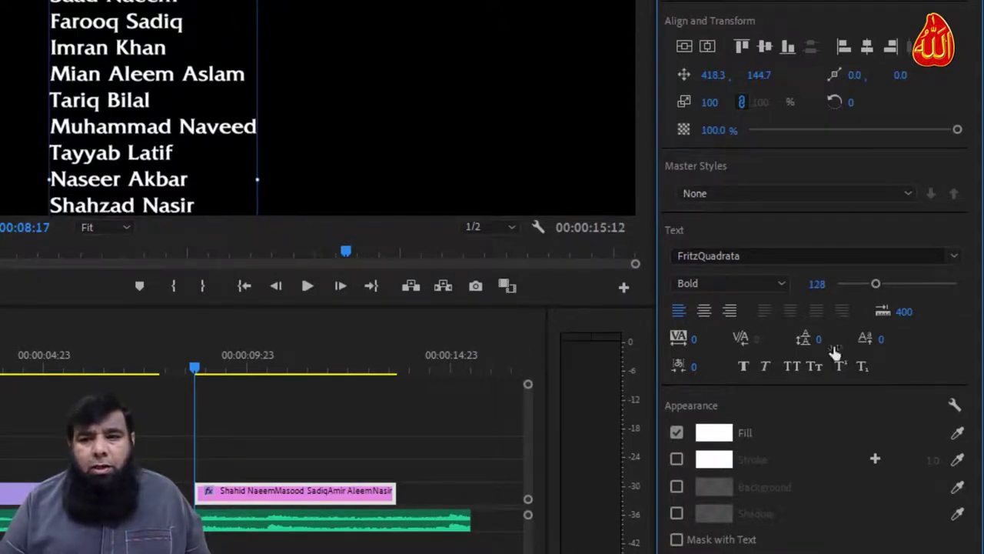
Centre-align each line of names and centre the block horizontally at X 1920.3
click(708, 48)
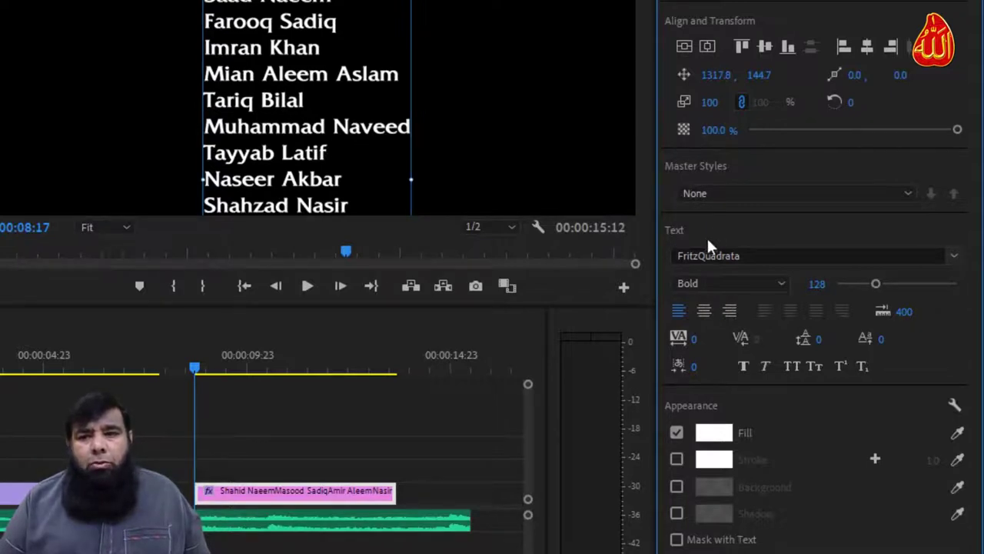
click(703, 309)
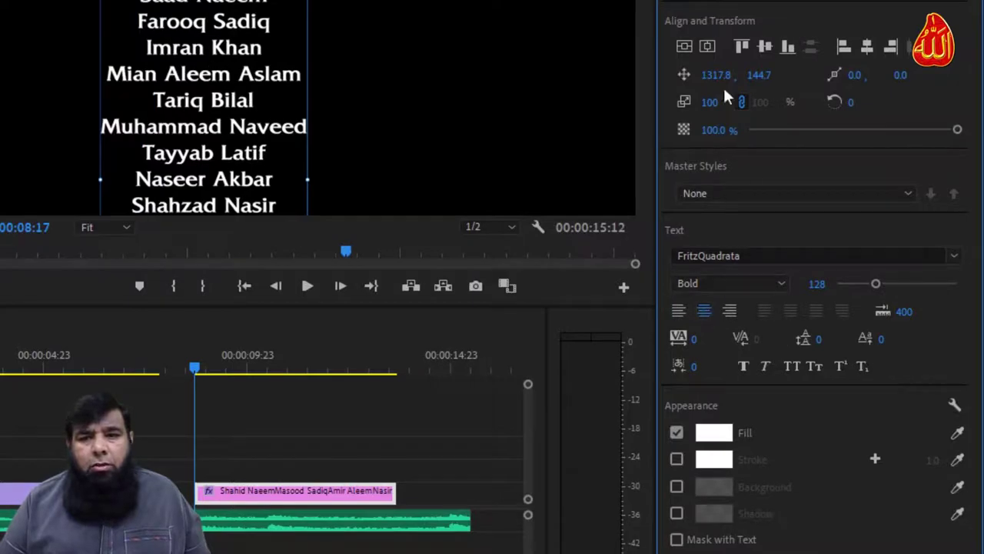
click(708, 47)
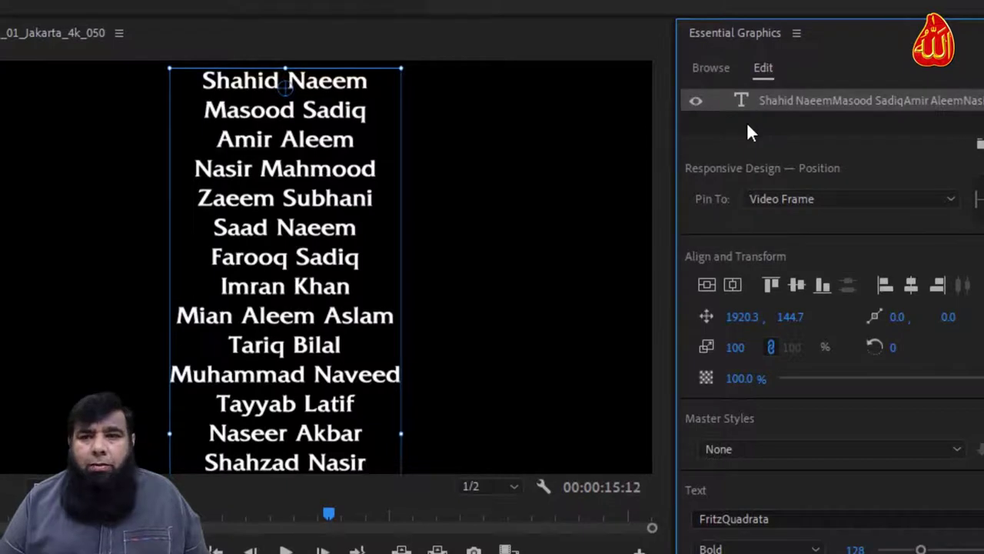
Turn on Roll for the credits, with Start Offscreen and End Offscreen
click(747, 123)
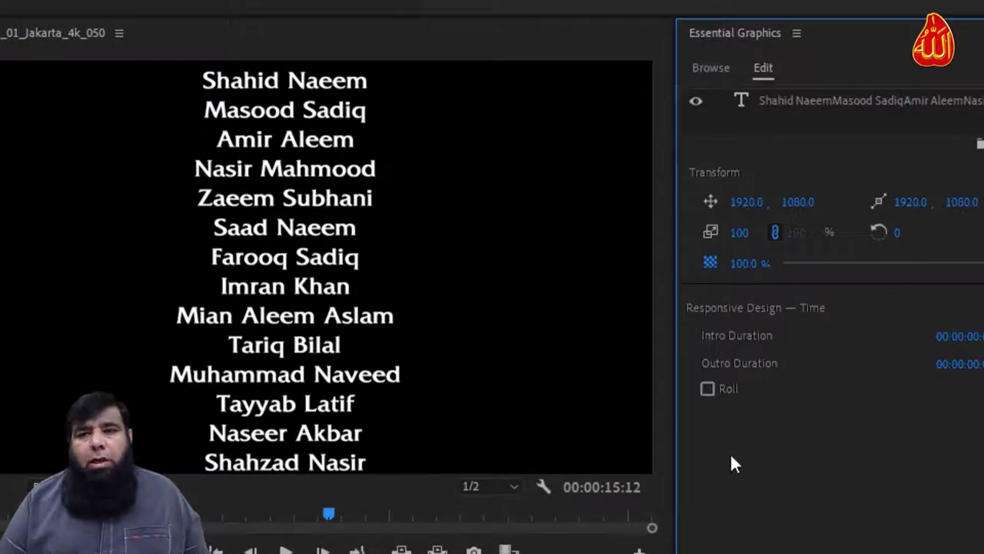
click(707, 389)
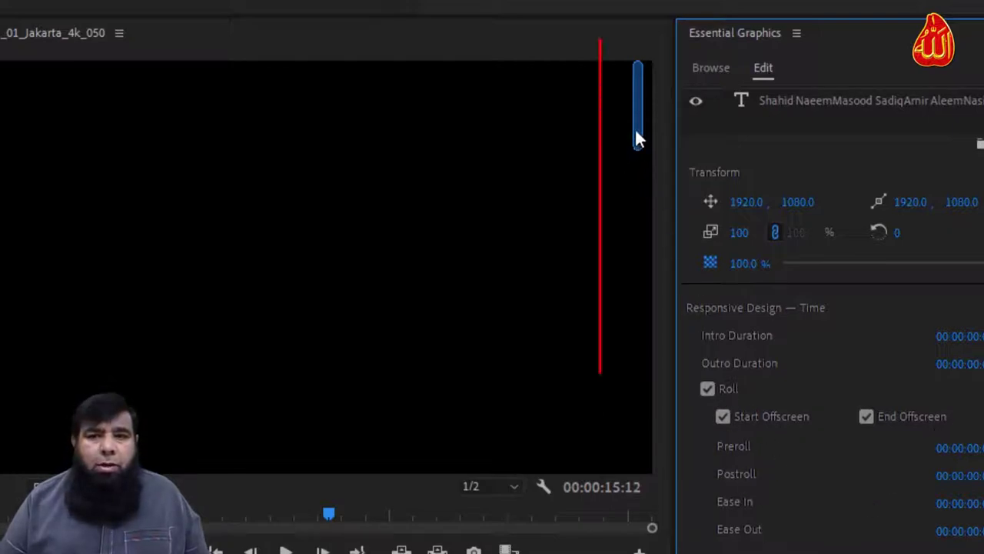
mouse_move(636, 108)
mouse_down()
mouse_move(675, 285)
mouse_move(692, 455)
mouse_move(674, 432)
mouse_move(671, 144)
mouse_move(655, 83)
mouse_up()
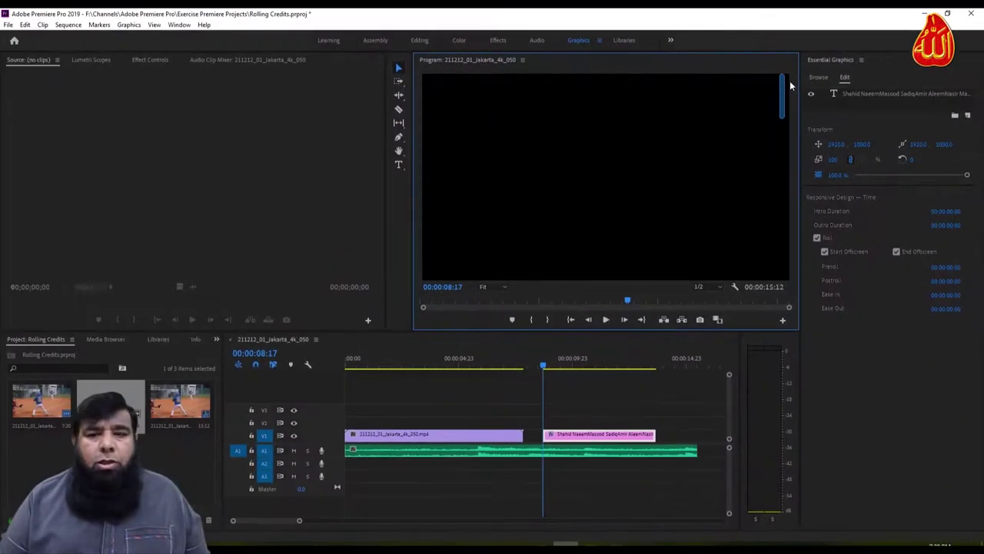
Slide the title clip left against the baseball clip and move the playhead before the credits
click(576, 435)
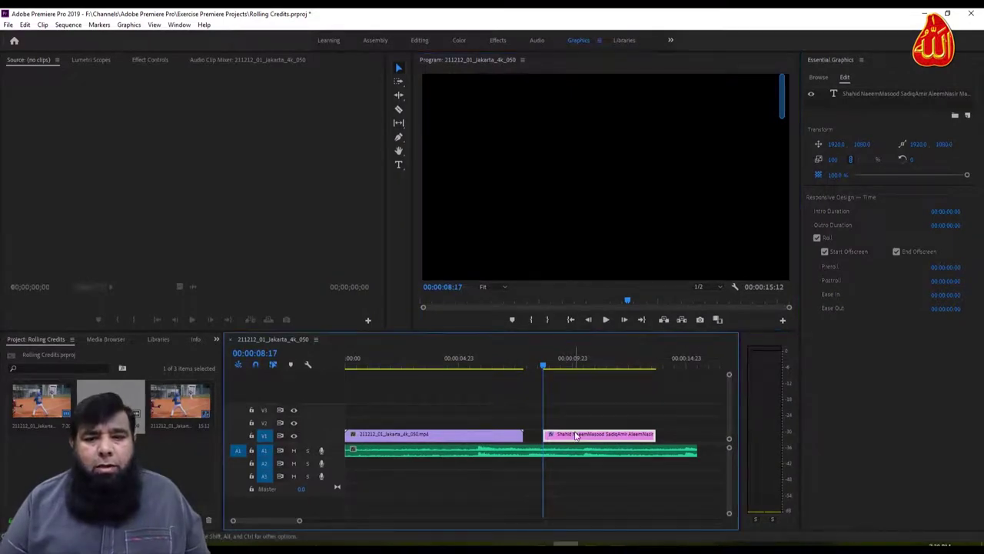
drag(575, 435, 555, 435)
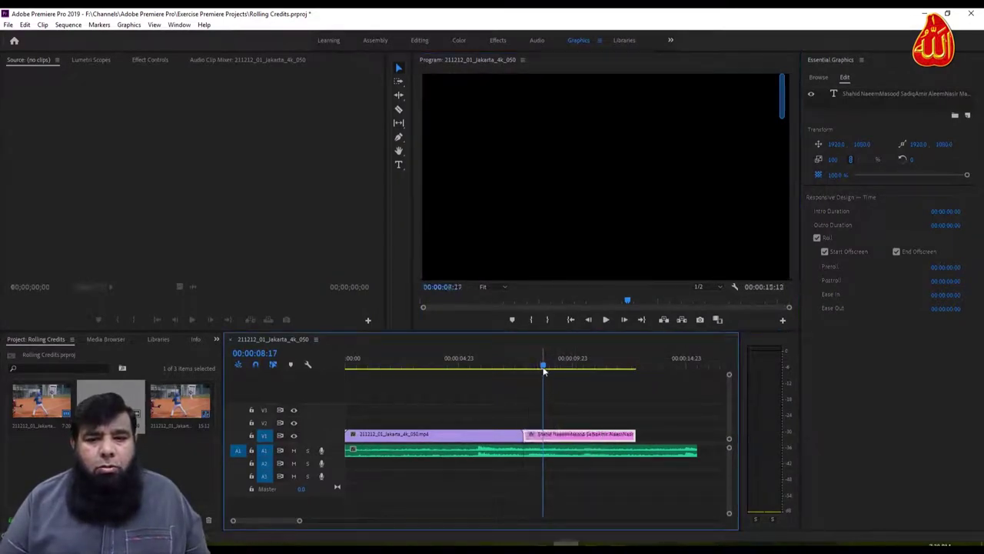
drag(544, 371, 503, 373)
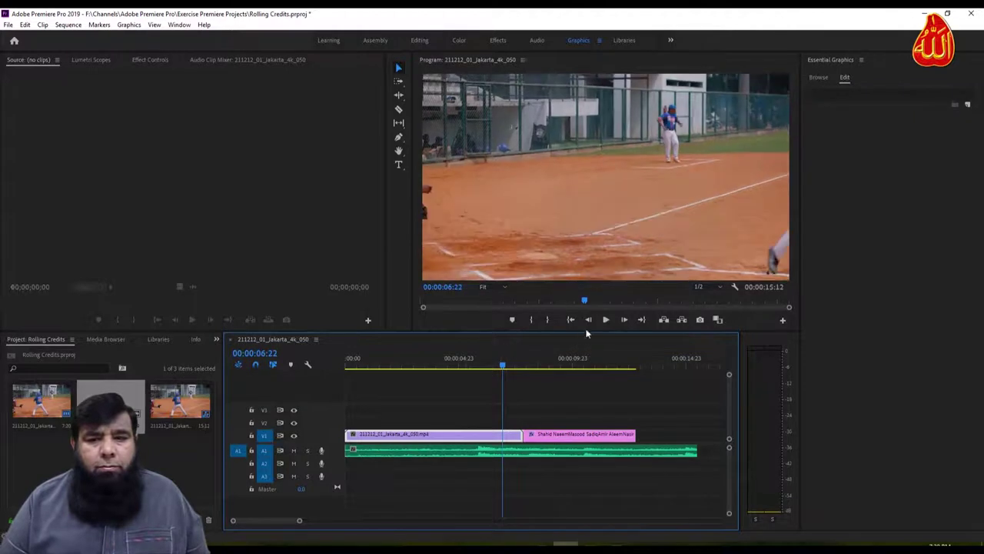
Preview the rolling credits, then close the Essential Graphics panel
click(606, 319)
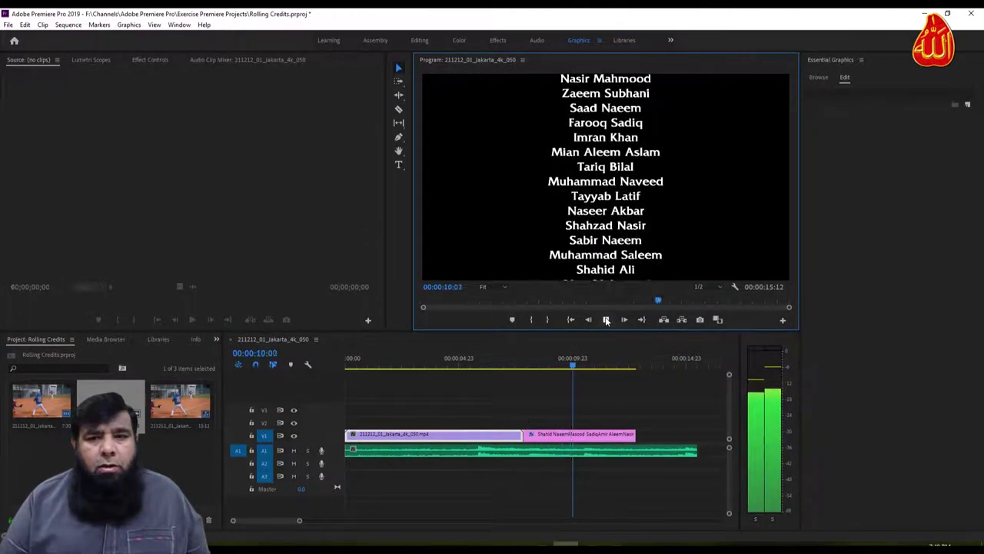
click(606, 320)
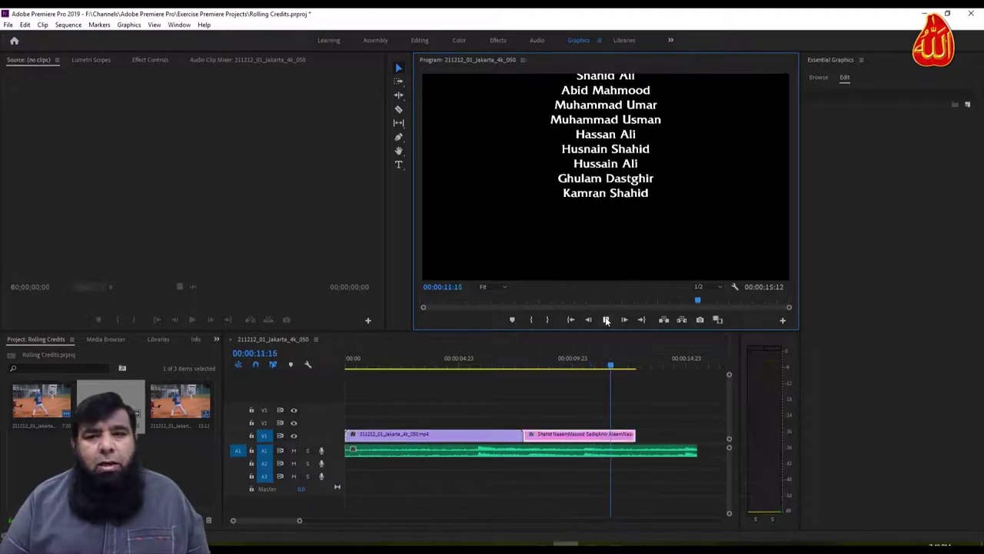
click(862, 60)
click(772, 62)
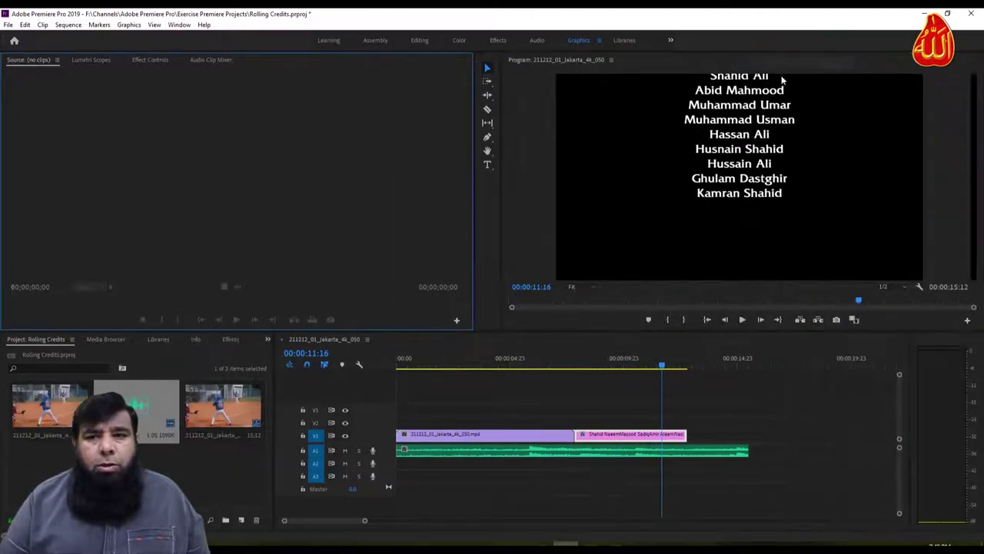
Lengthen the credits clip and the A1 music so both end together at 00:00:21:07
click(681, 436)
drag(683, 434, 878, 418)
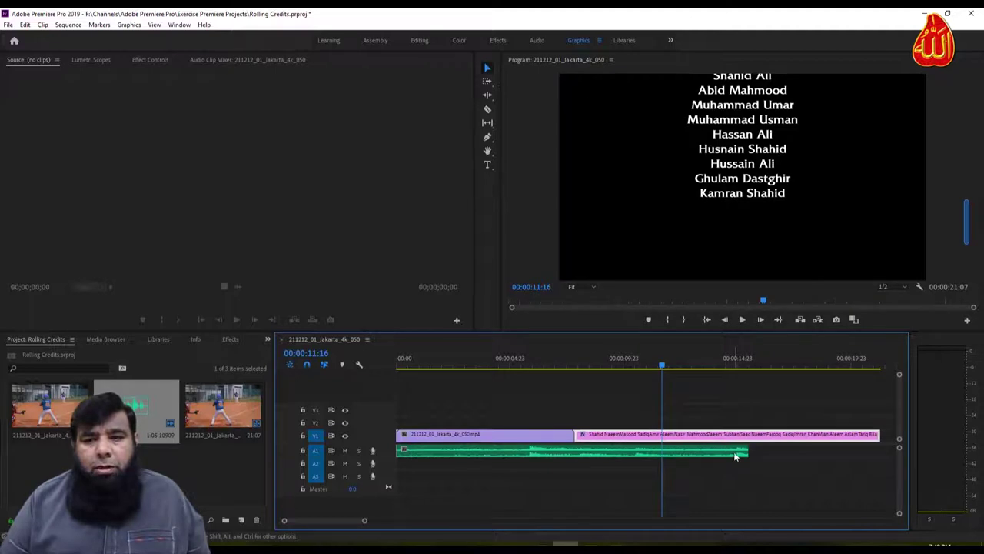
drag(747, 449, 879, 449)
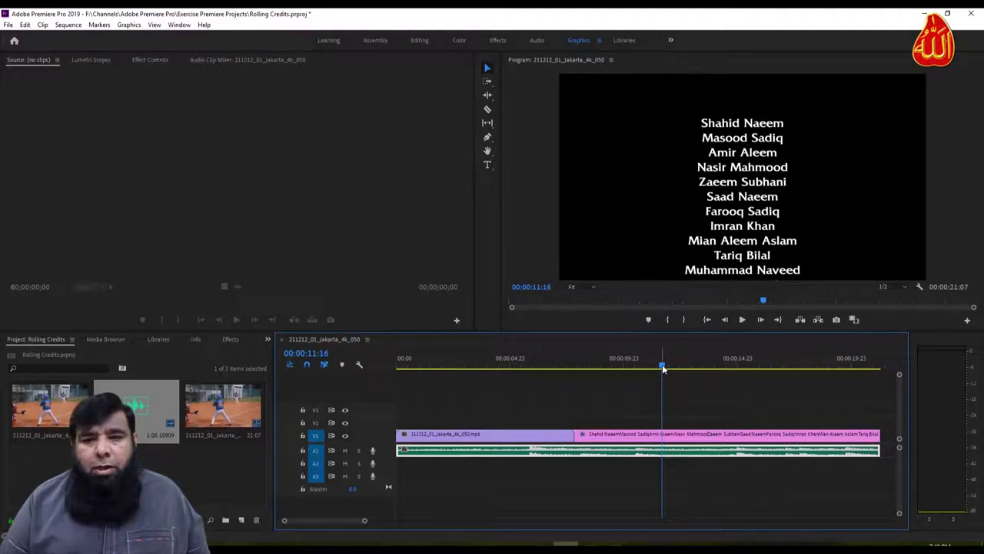
drag(663, 367, 539, 392)
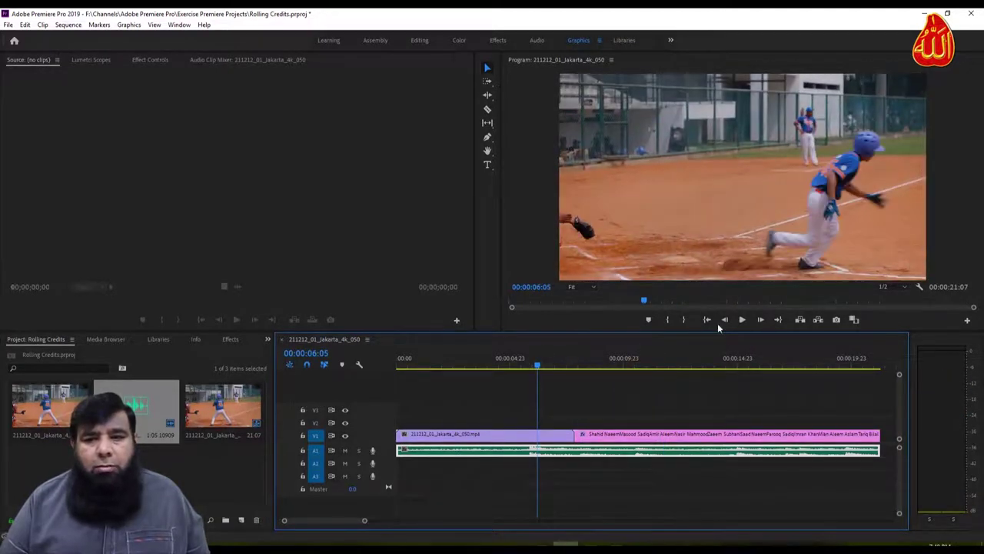
Play back the slower rolling credits from just before they start
click(742, 319)
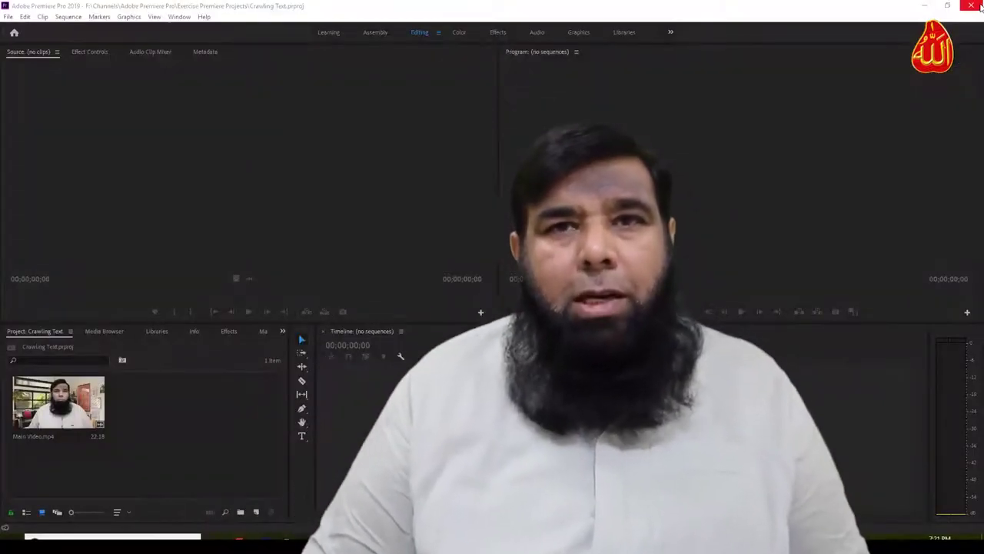
Mark In and Out around the speech in Main Video.mp4 (17:21) and make a Main Video sequence from it
double_click(55, 403)
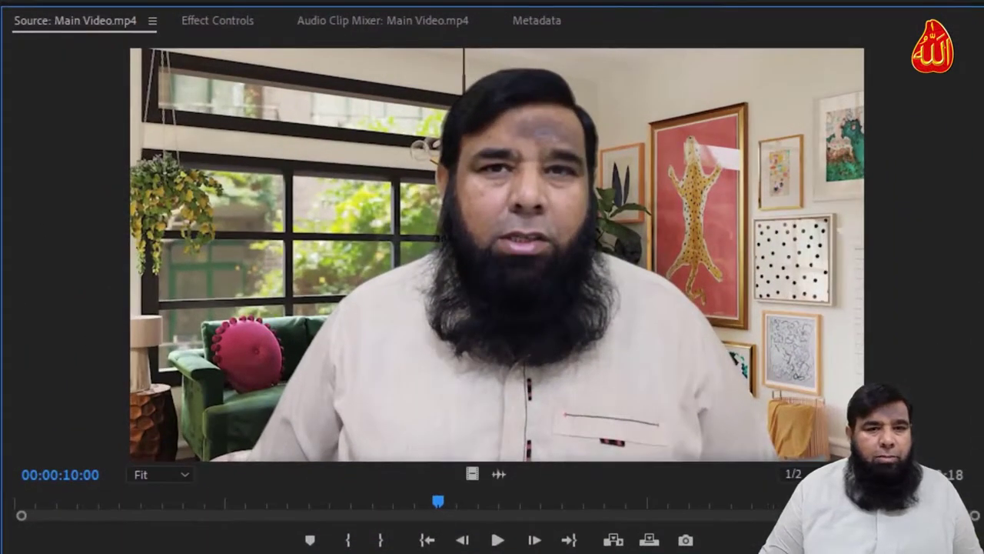
click(436, 500)
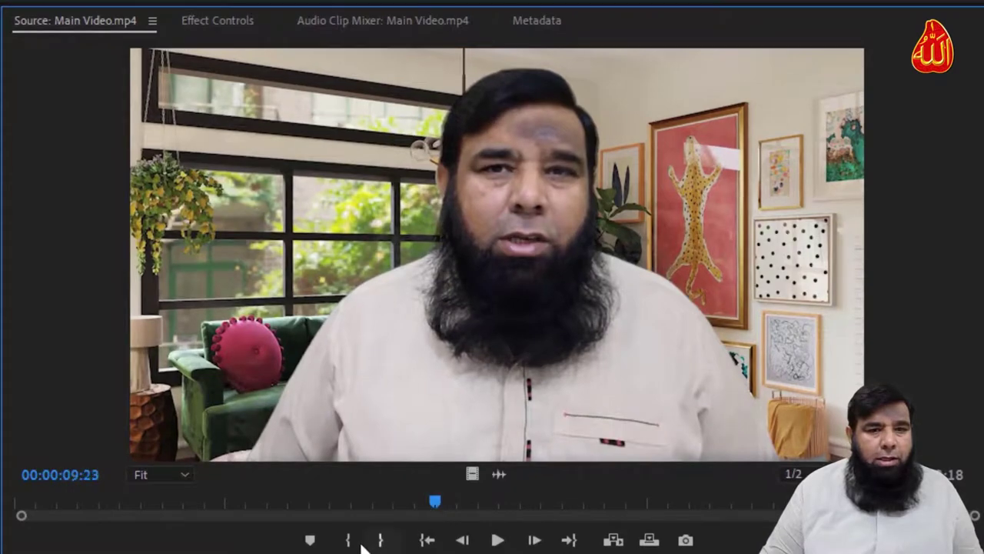
click(499, 474)
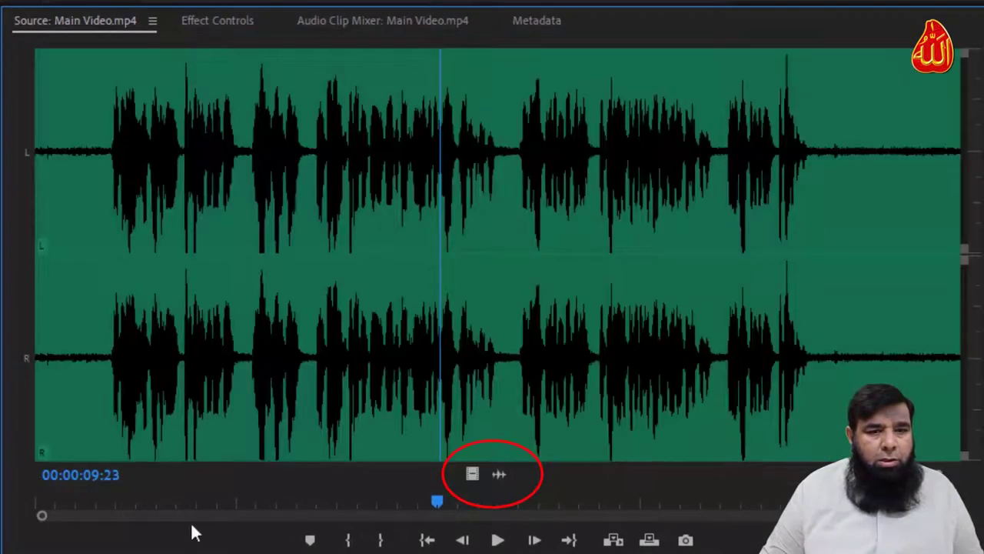
drag(437, 501, 92, 498)
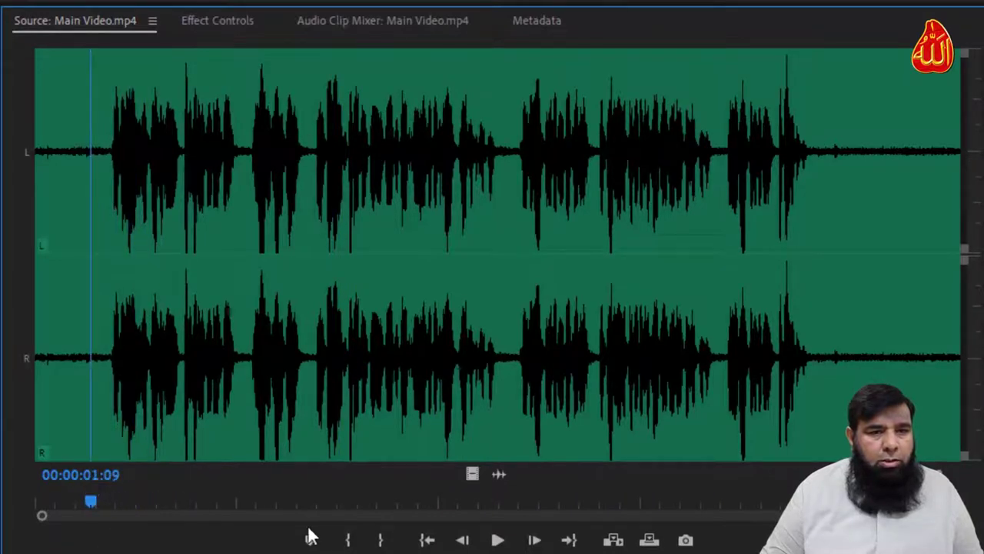
click(349, 541)
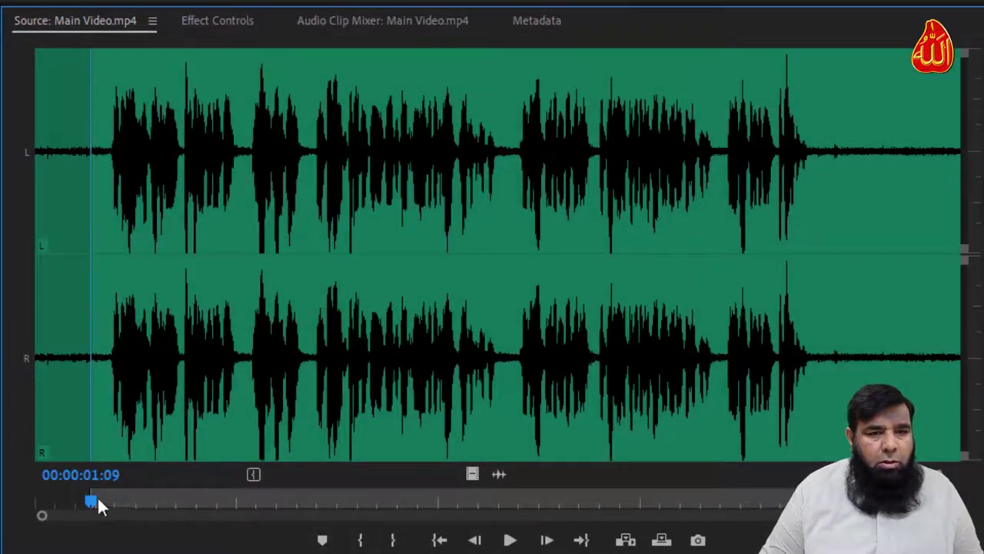
drag(96, 501, 819, 492)
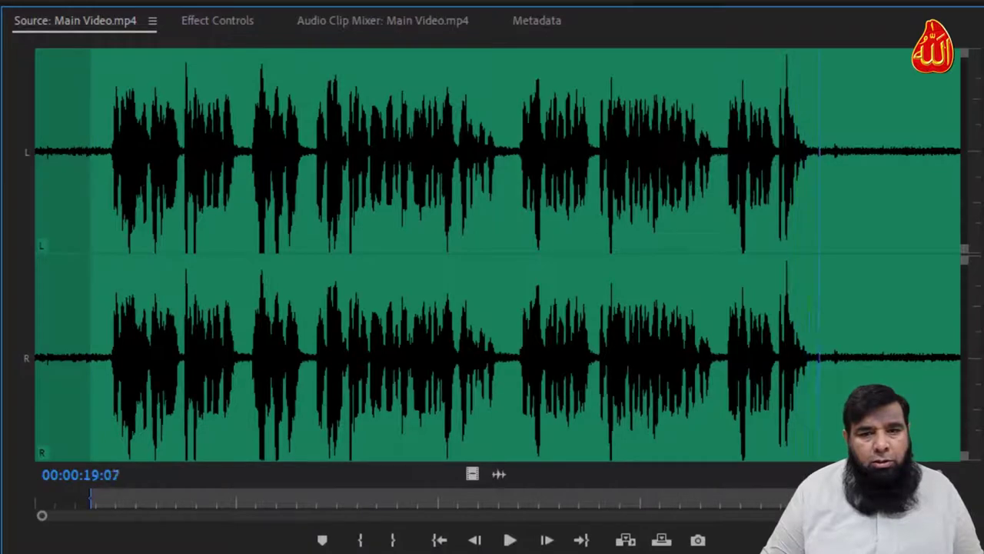
click(391, 542)
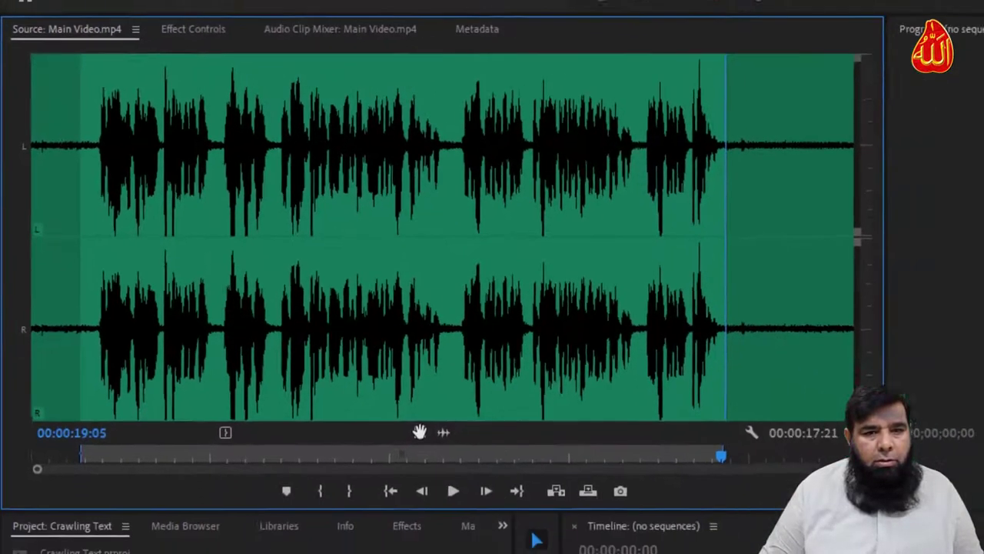
click(473, 473)
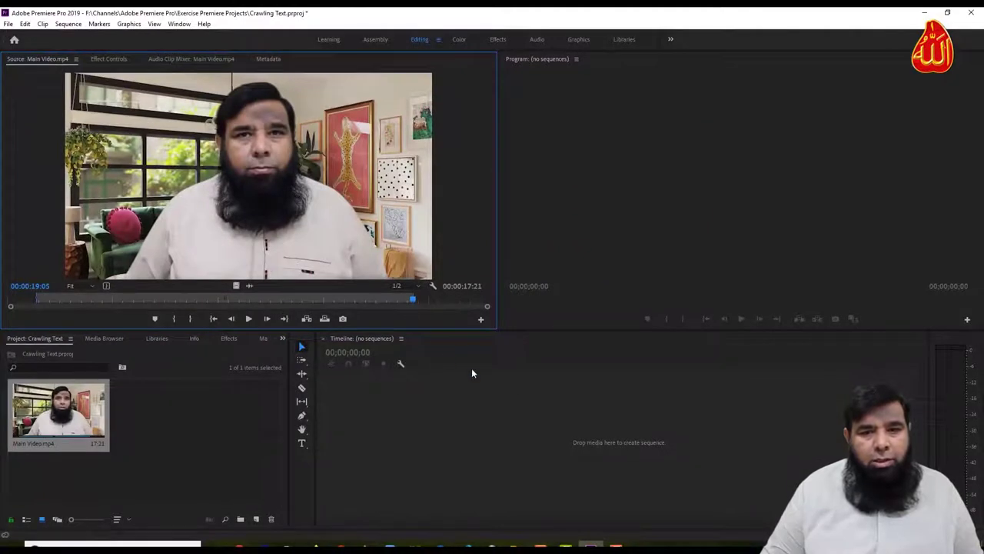
drag(584, 444, 584, 444)
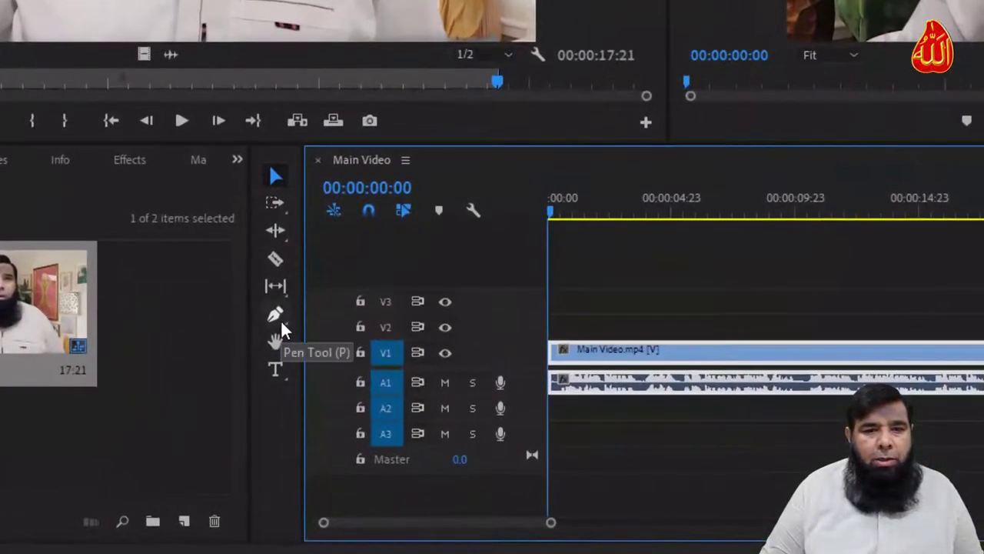
Draw a rectangle mask shape and widen it into a grey bar across the lower frame
click(302, 416)
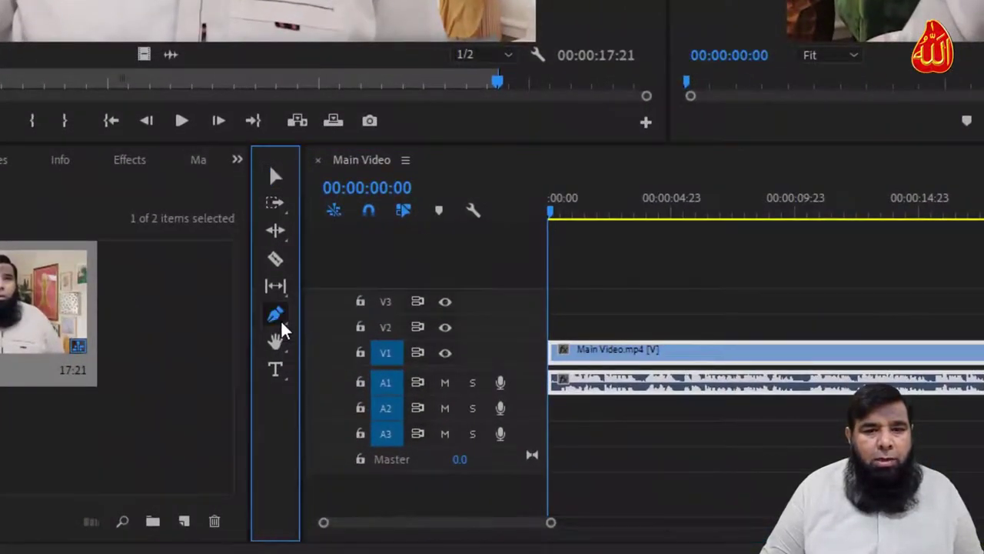
click(280, 319)
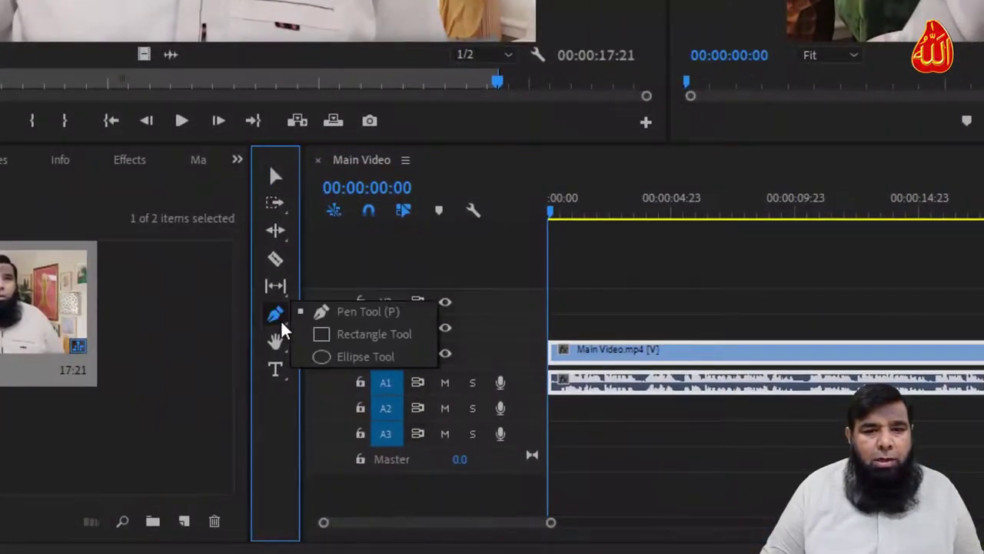
click(336, 335)
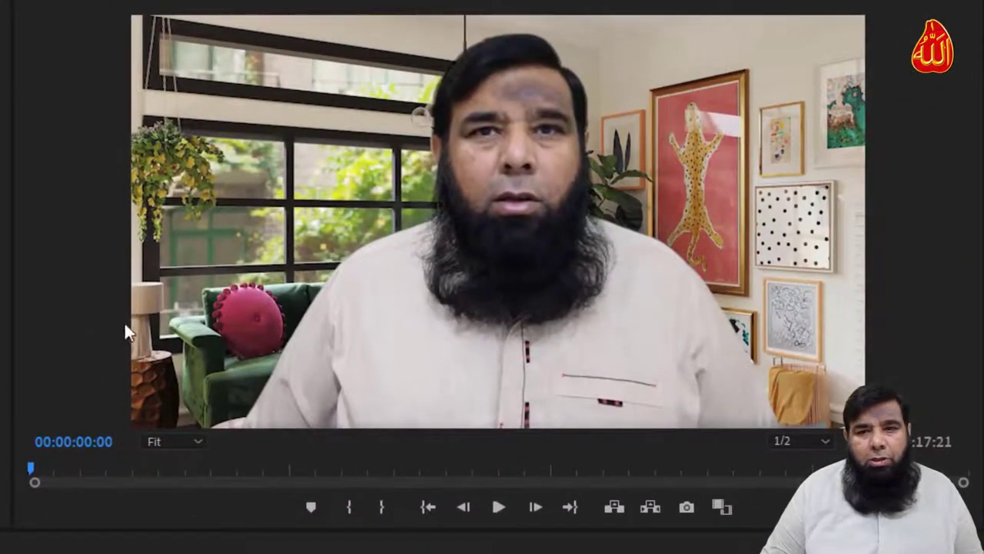
mouse_move(132, 317)
mouse_down()
mouse_move(150, 361)
mouse_move(196, 395)
mouse_move(623, 386)
mouse_move(743, 411)
mouse_move(880, 397)
mouse_up()
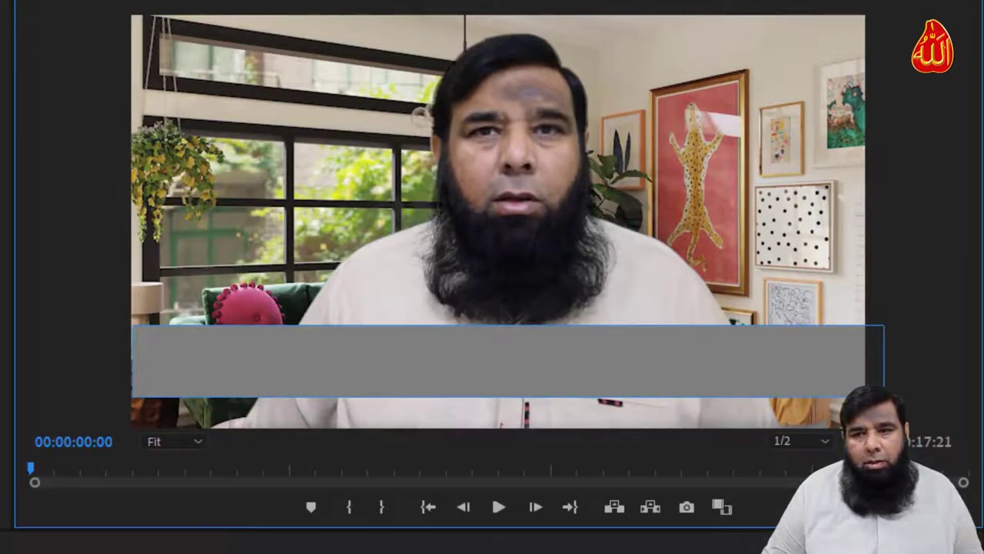
drag(880, 396, 885, 399)
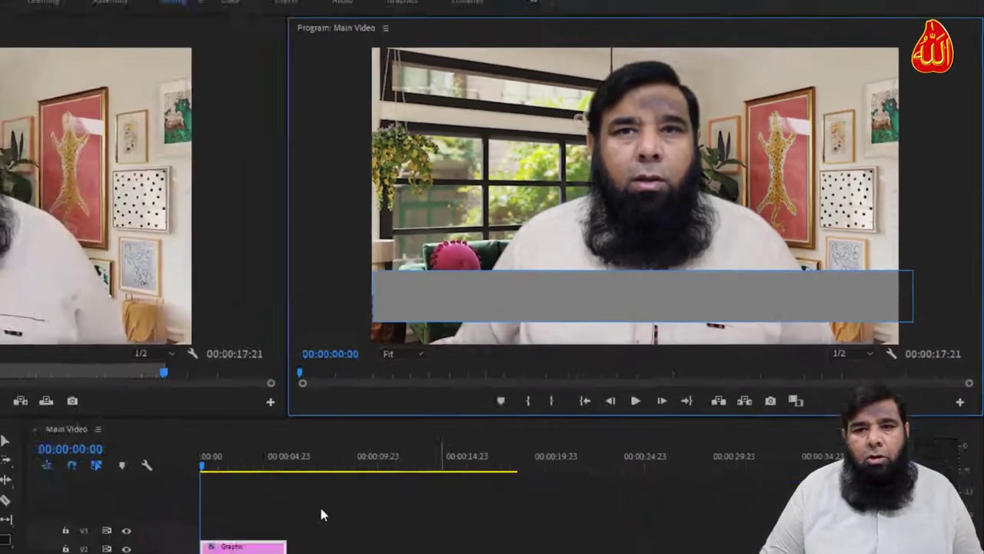
Extend the Graphic clip on V2 to the video's full 00:00:17:21 length
click(303, 346)
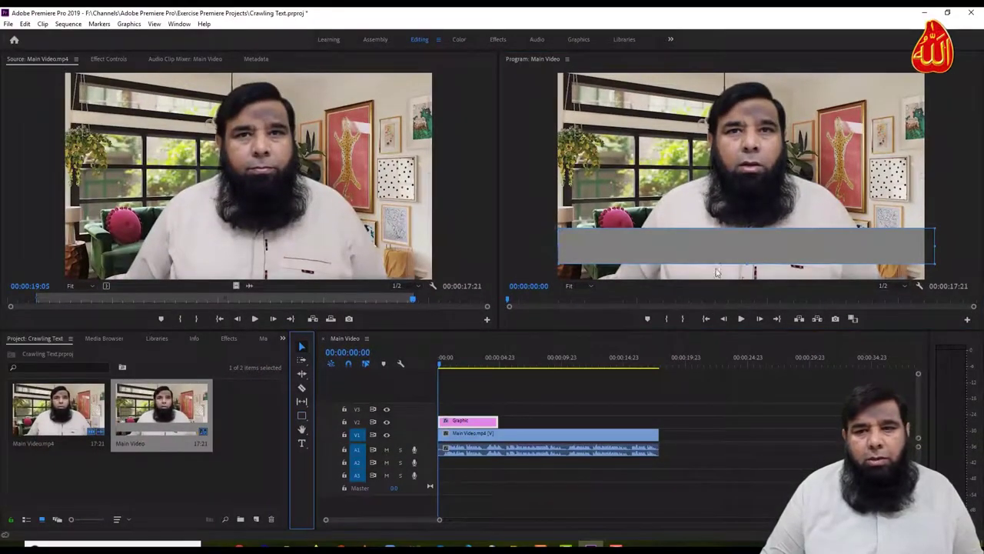
click(737, 249)
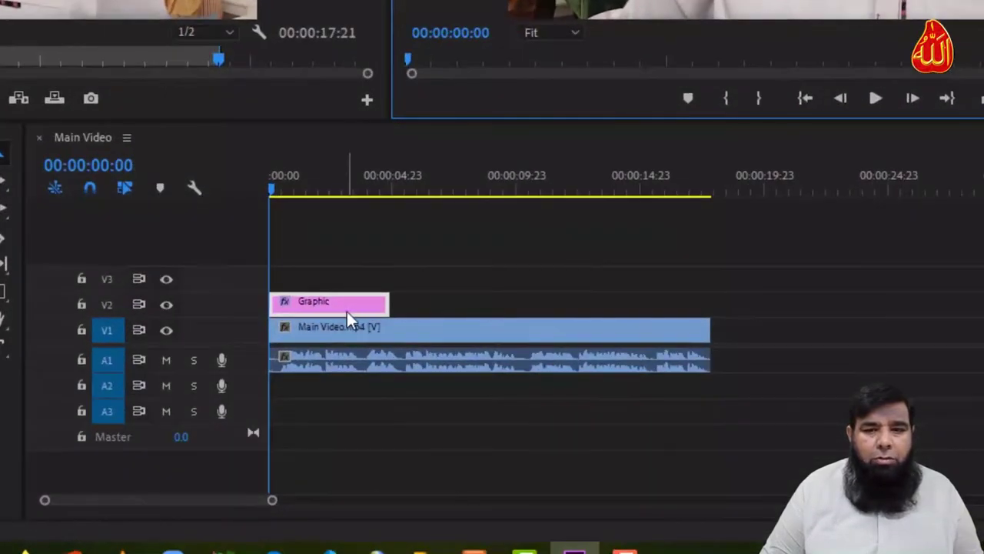
drag(386, 303, 708, 292)
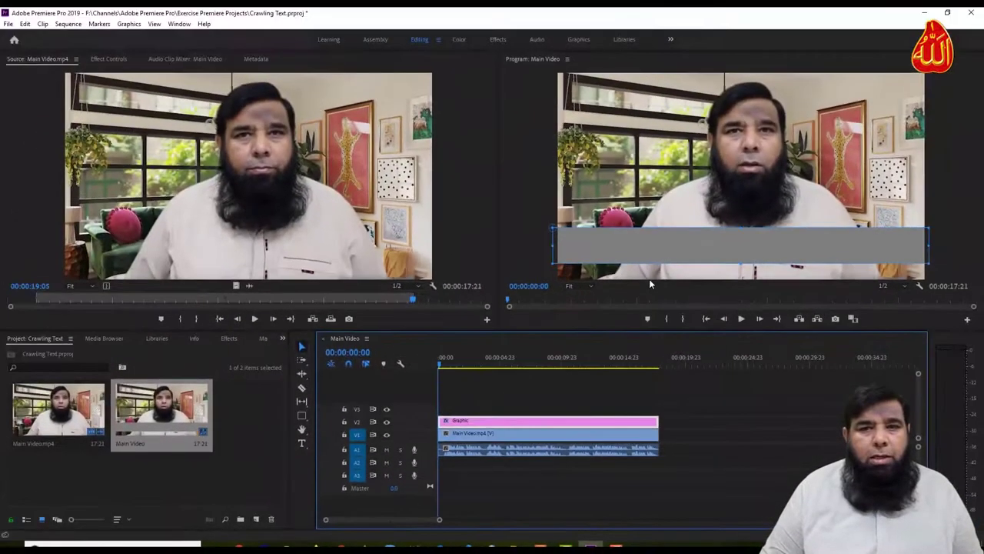
Give the grey bar graphic's shape a dark blue fill
click(652, 250)
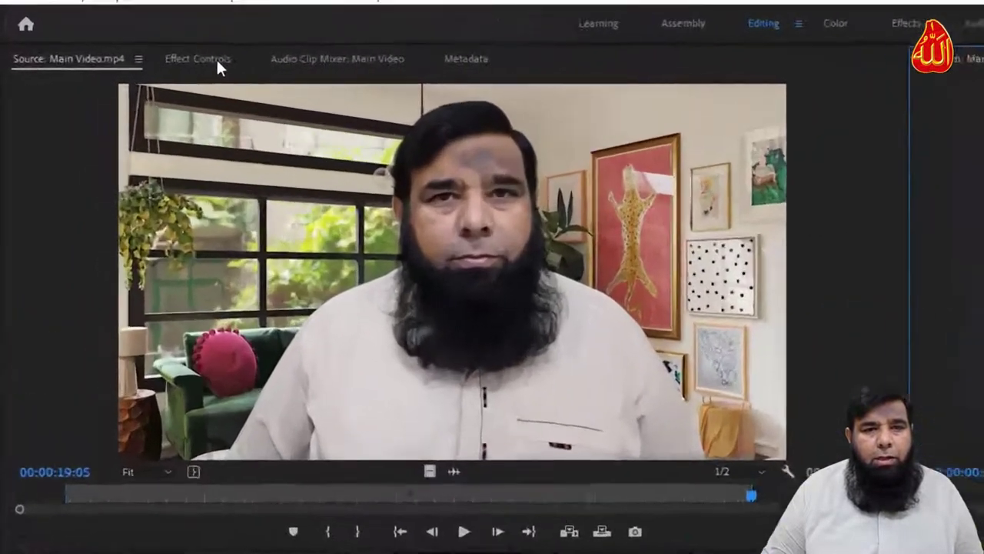
click(115, 59)
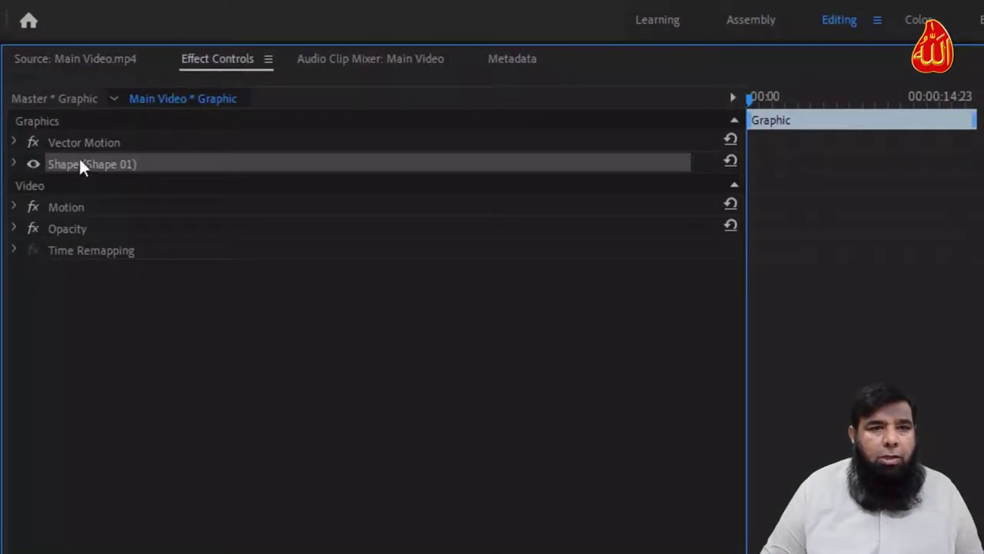
click(15, 164)
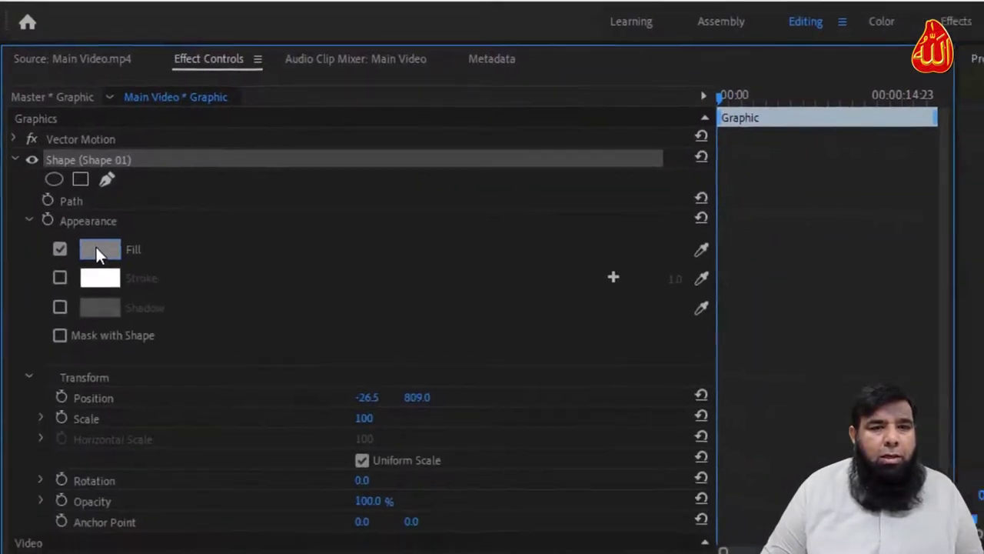
click(100, 258)
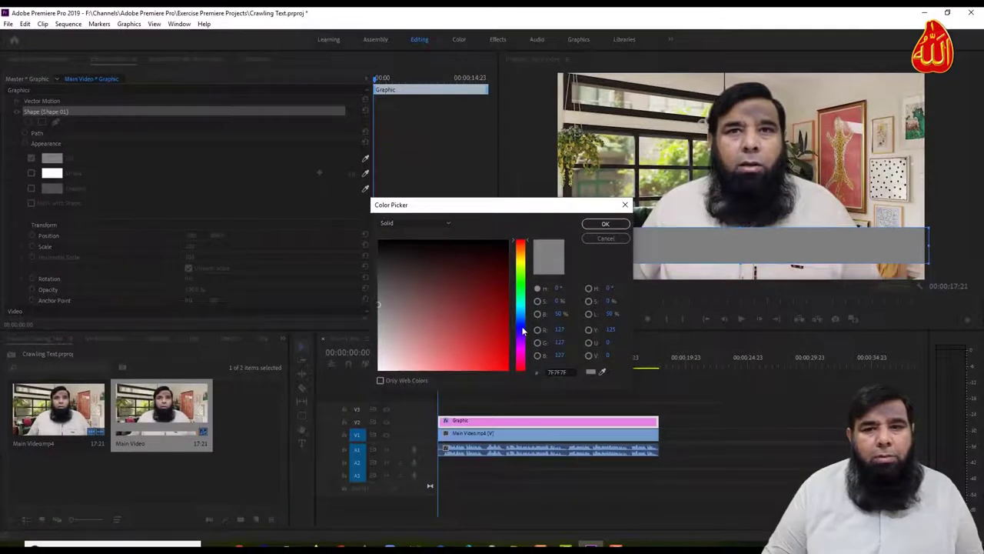
click(523, 329)
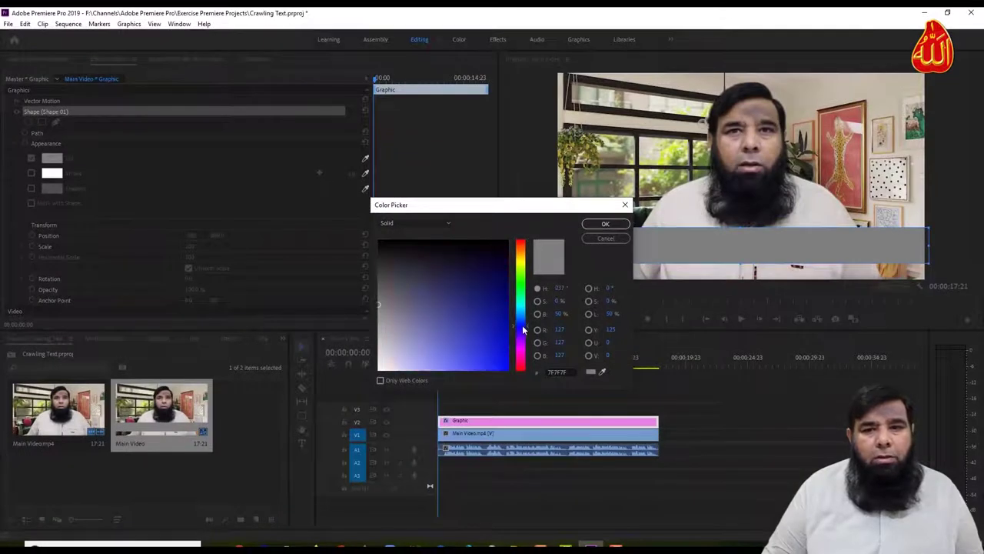
click(505, 308)
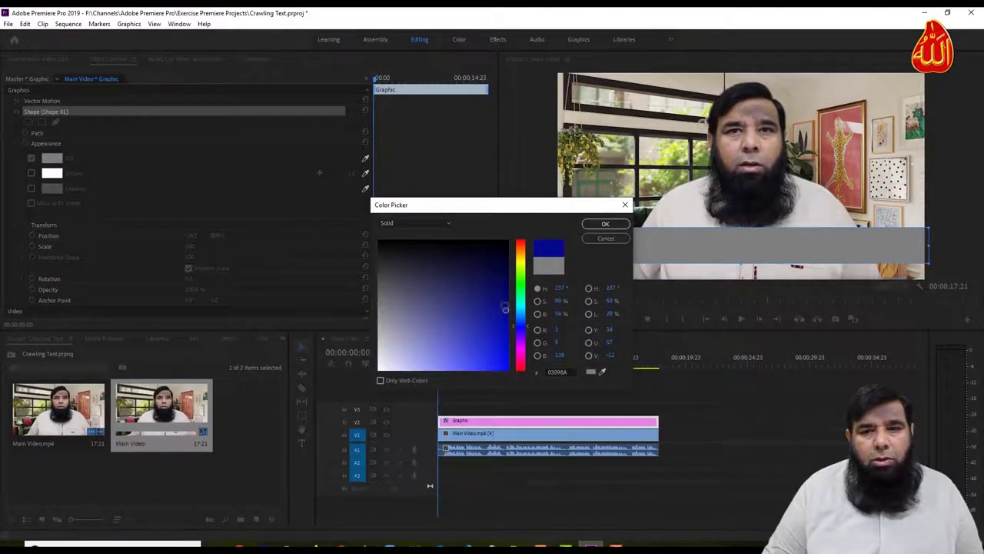
click(605, 224)
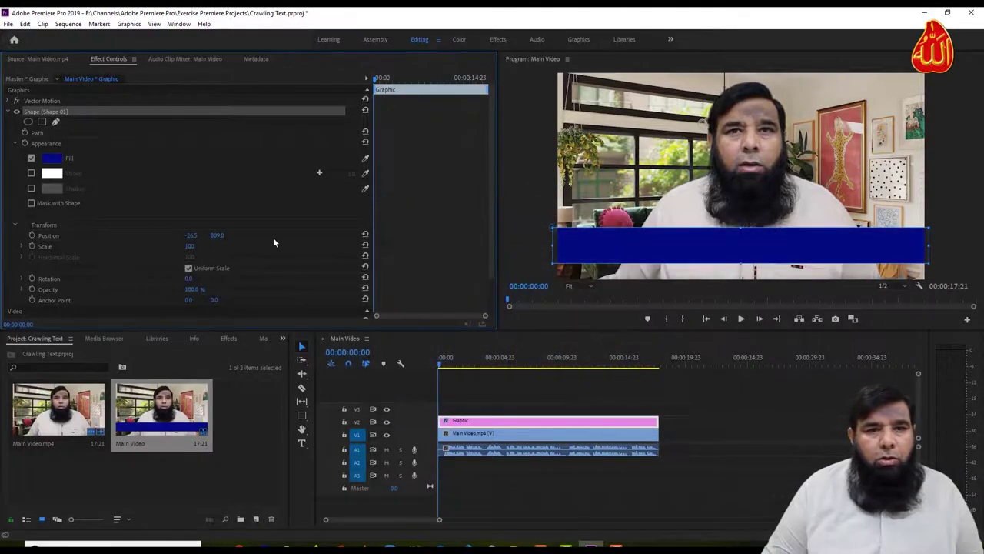
Add a white stroke of width 7 around the bar
click(31, 174)
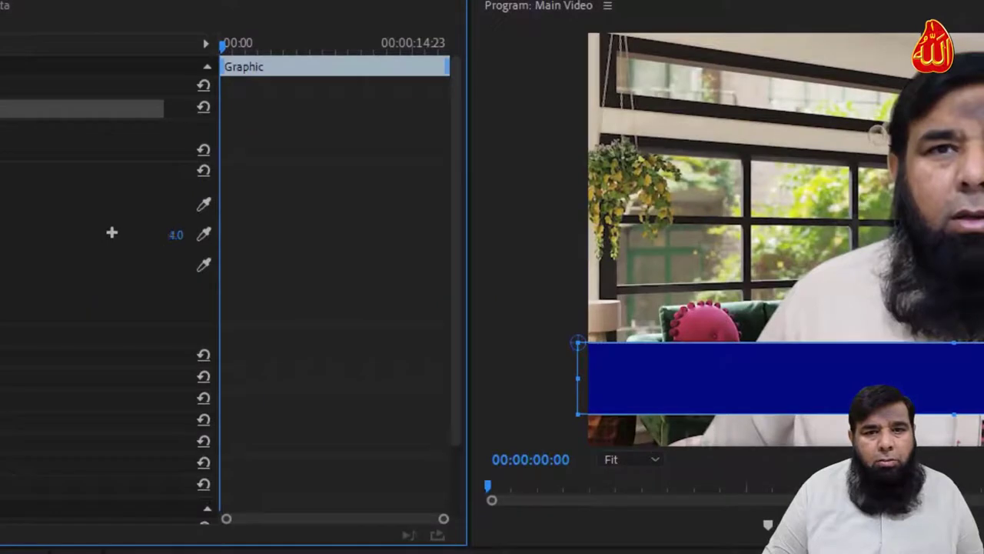
drag(175, 234, 184, 233)
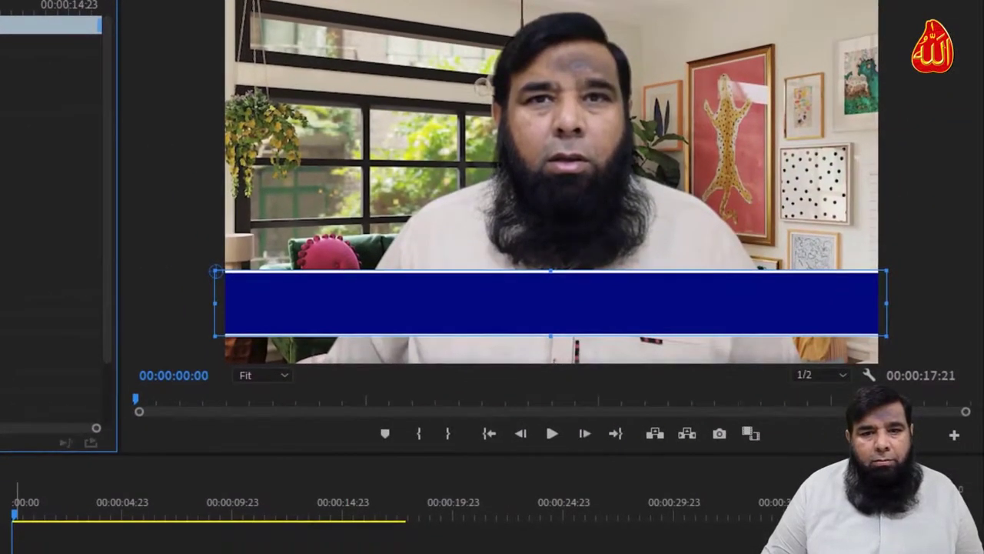
click(178, 344)
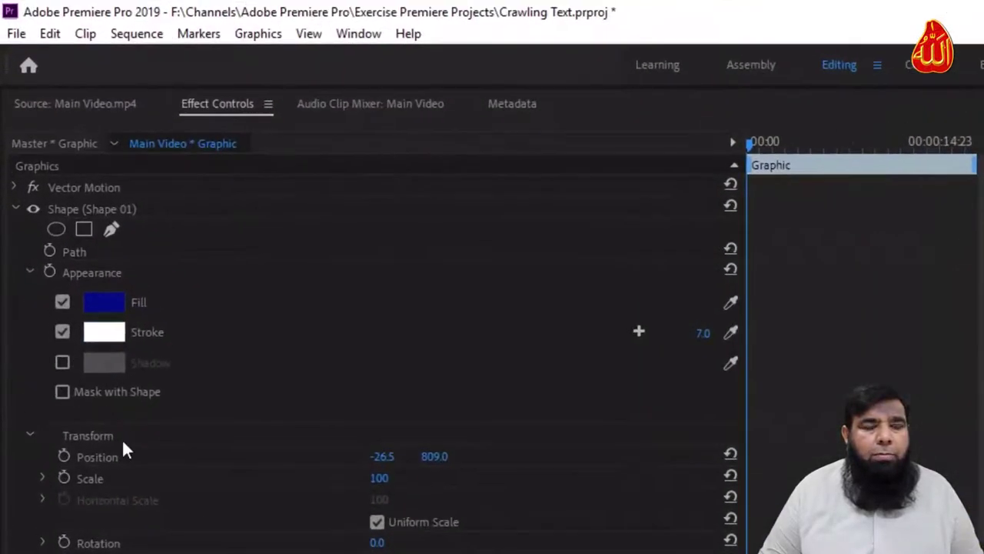
Create a new legacy title via File > New, keeping the default name Title 02
click(14, 35)
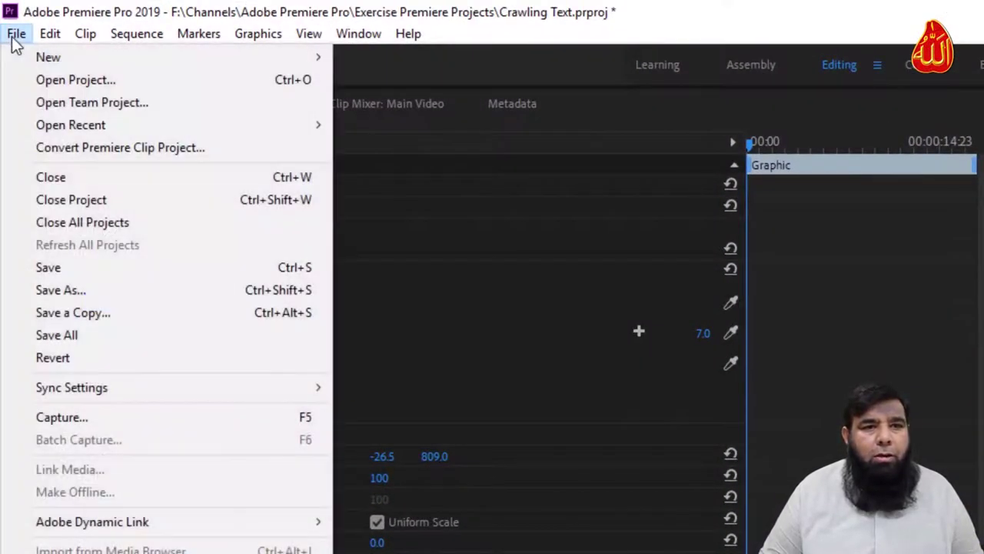
mouse_move(27, 61)
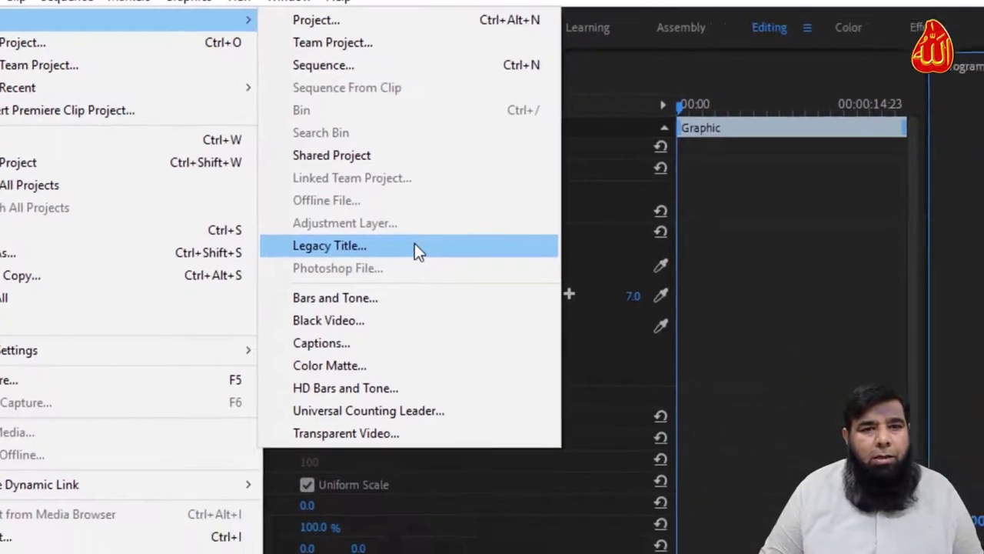
click(484, 289)
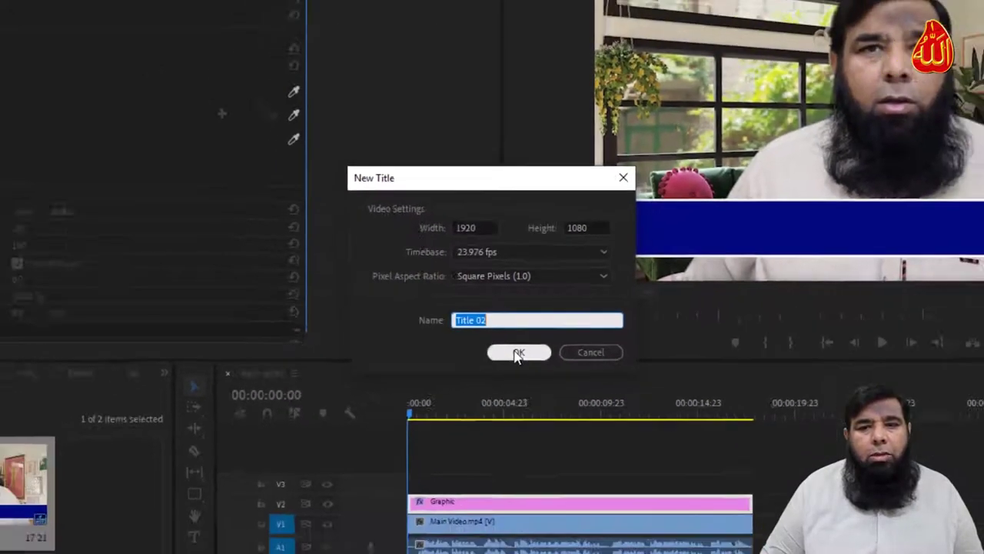
click(515, 377)
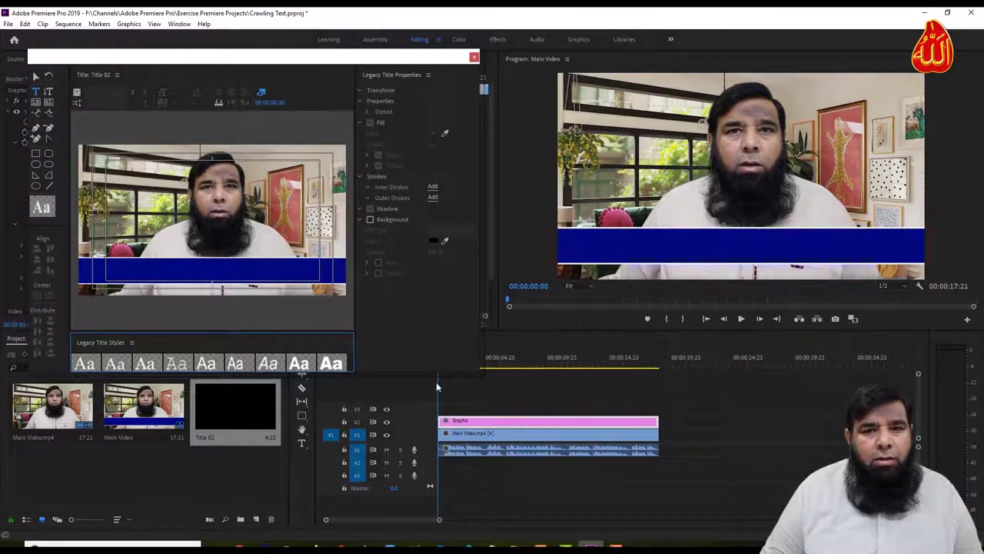
Paste the 'Please Like, Comment and Share Video' line from Notepad onto the blue bar and nudge it into place
drag(483, 375, 574, 461)
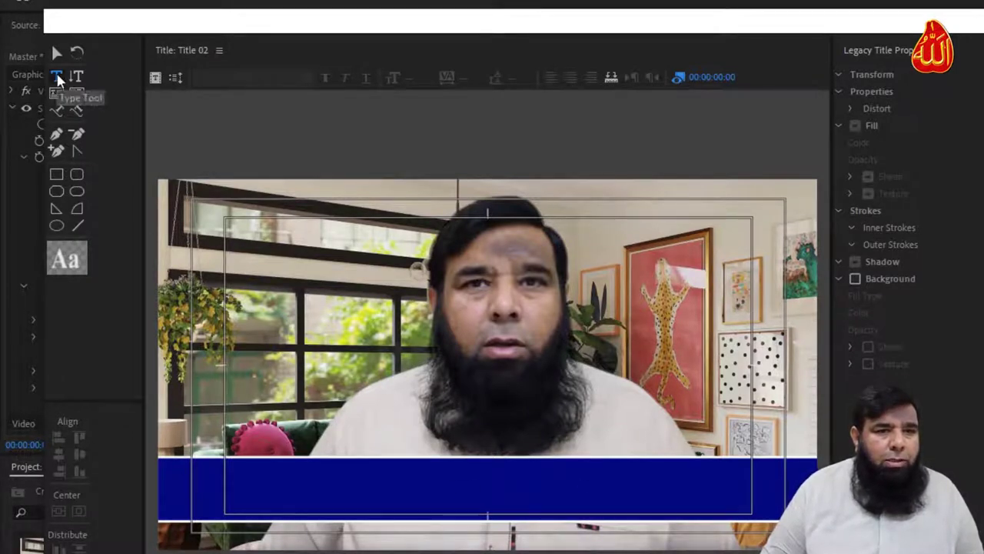
click(56, 74)
click(235, 485)
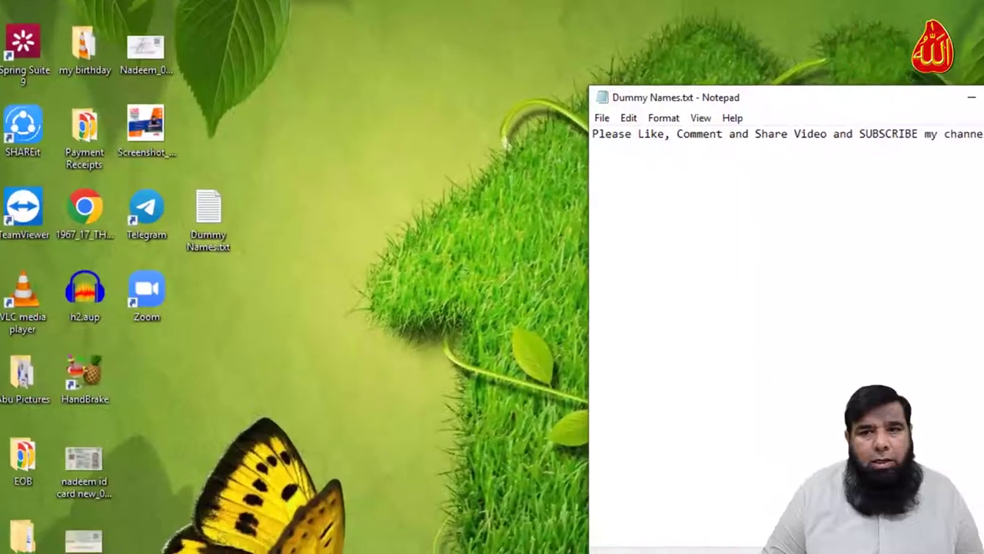
drag(659, 90, 177, 106)
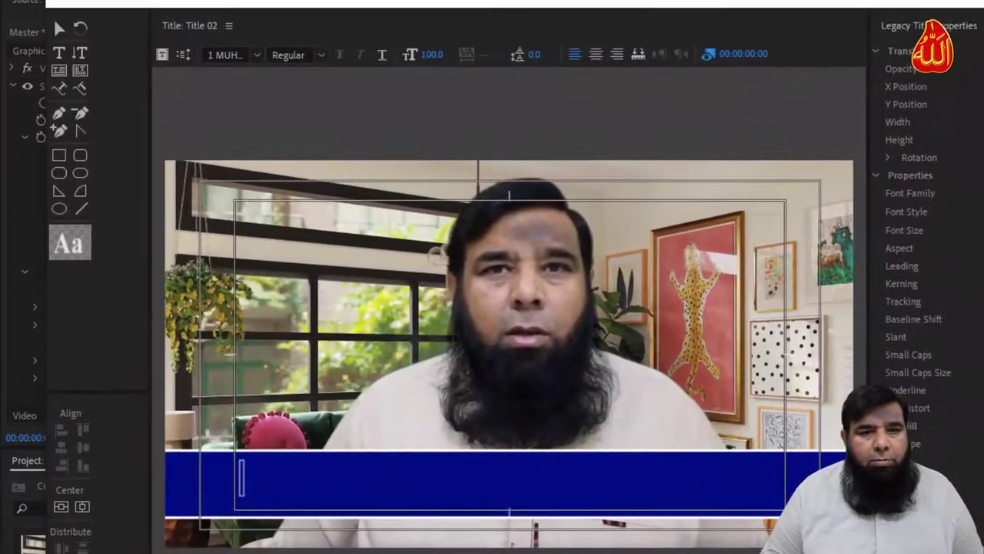
key(ctrl+v)
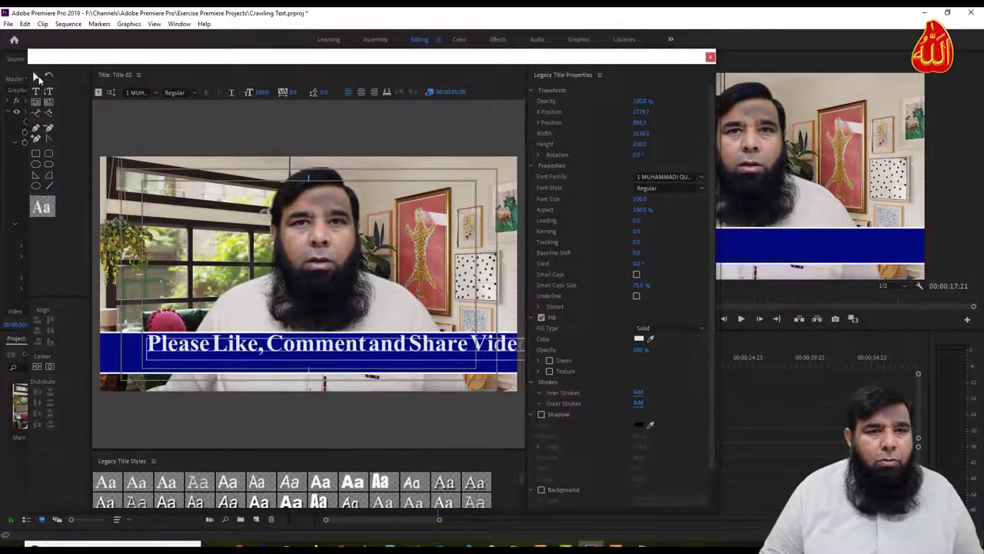
click(35, 76)
drag(249, 350, 247, 358)
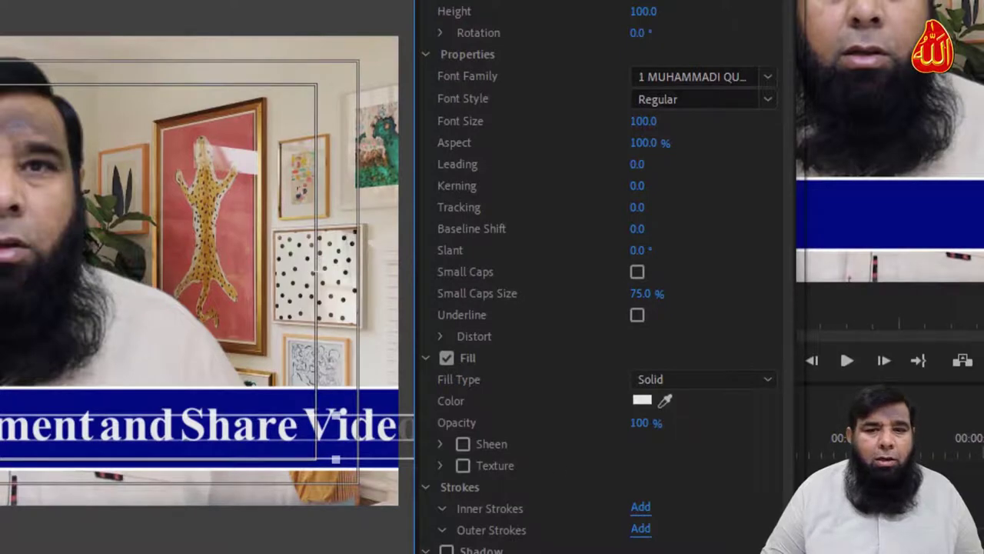
Try several title styles and a red text colour, then set the text back to white
scroll(811, 438, down, 2)
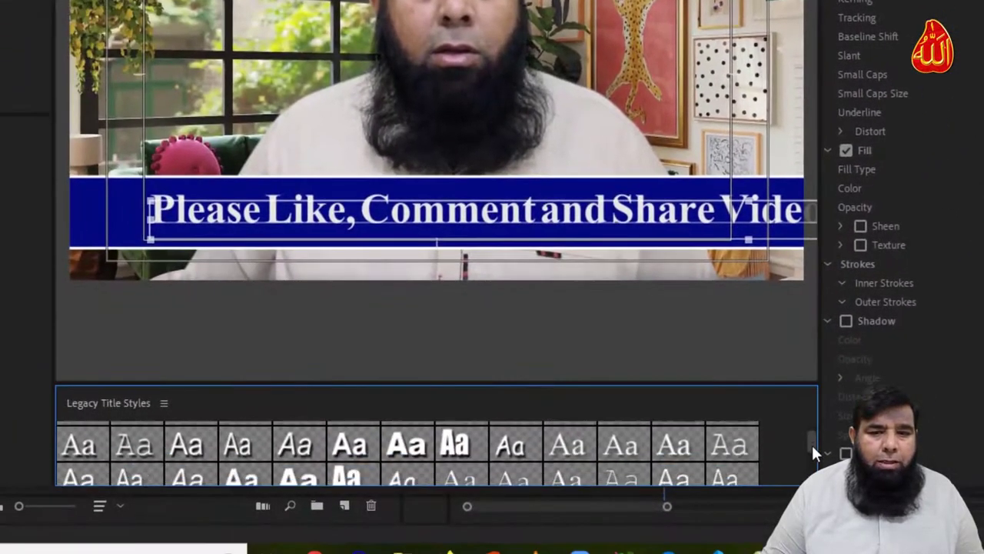
click(455, 458)
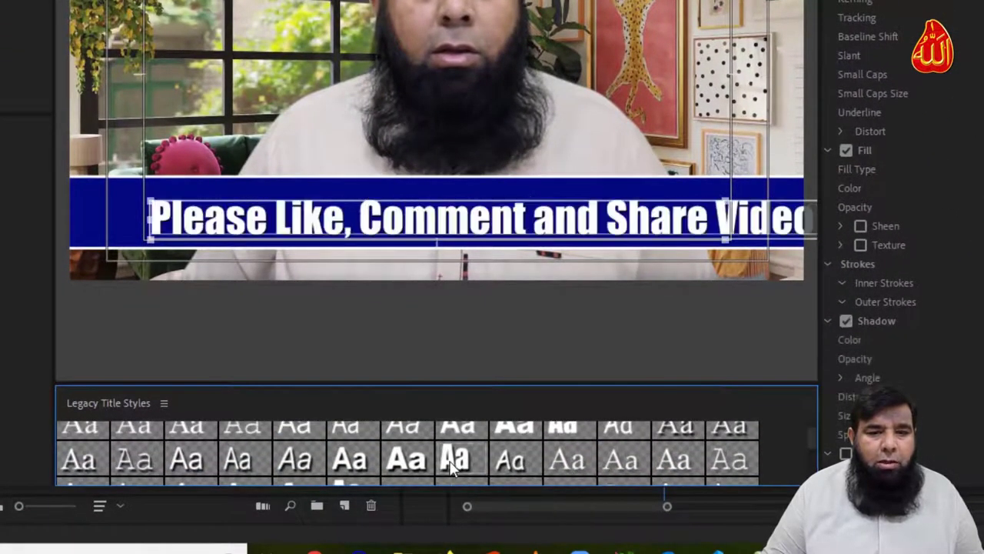
click(350, 461)
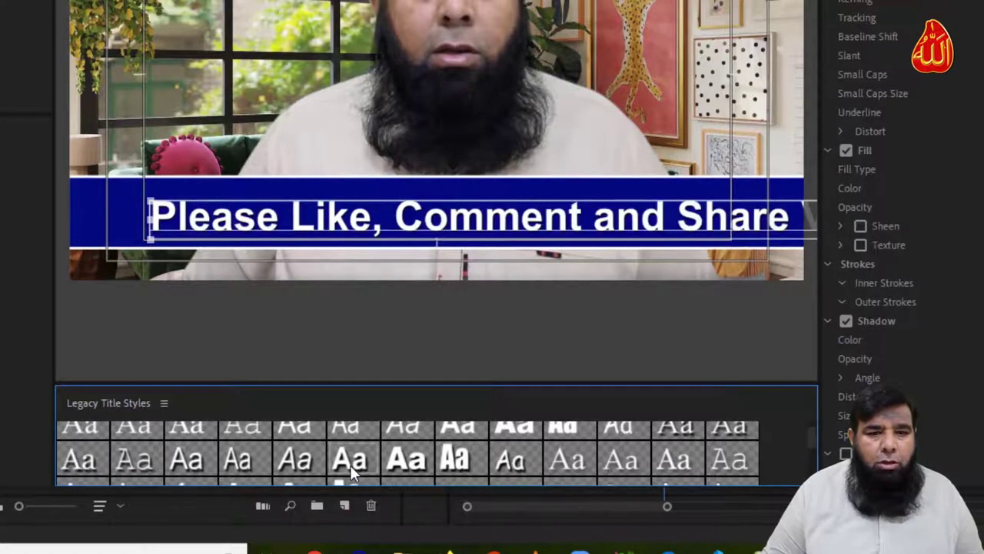
click(248, 464)
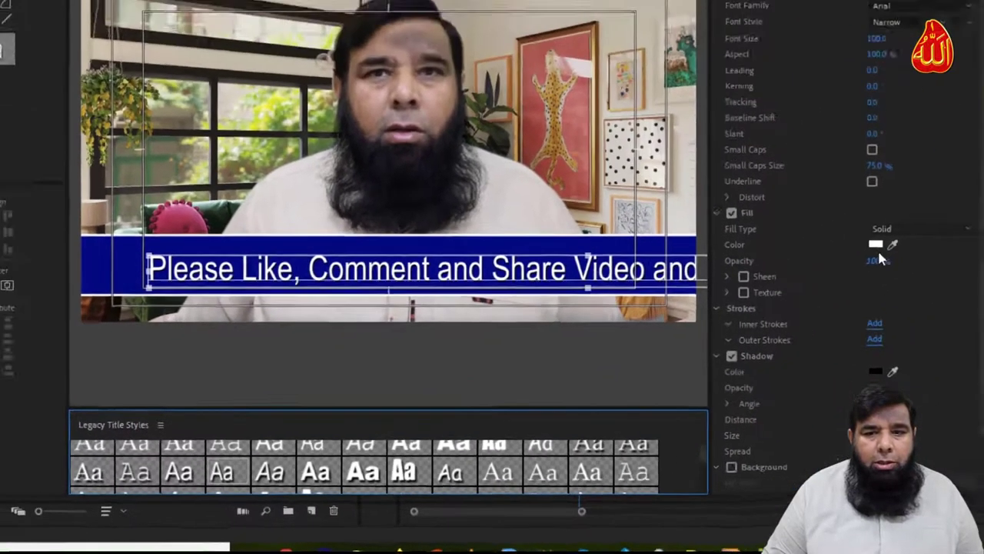
click(876, 244)
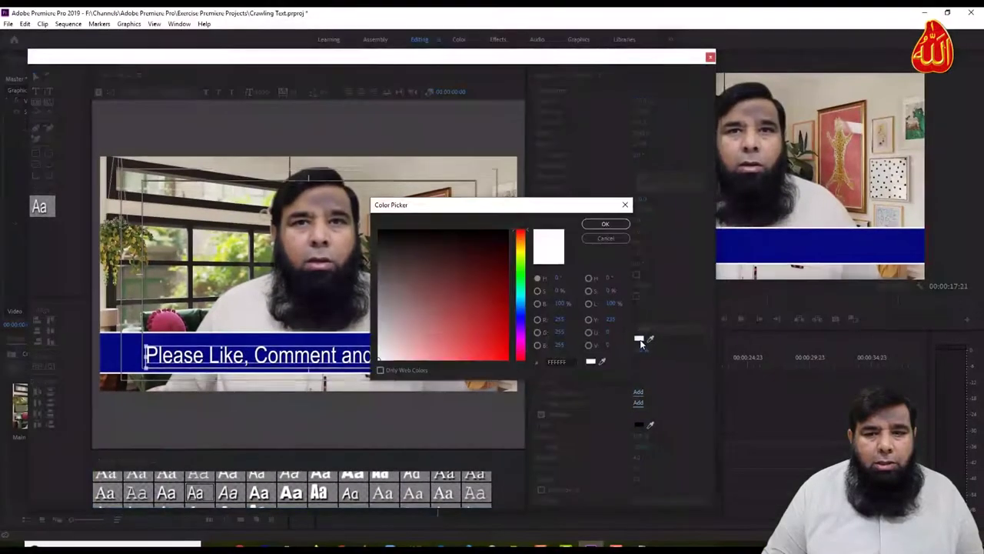
click(494, 332)
click(605, 224)
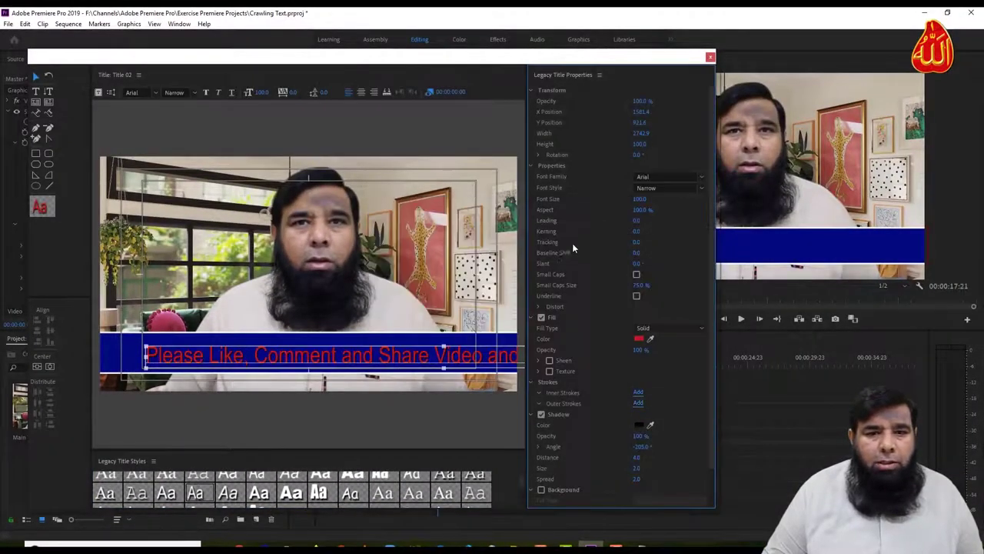
click(638, 339)
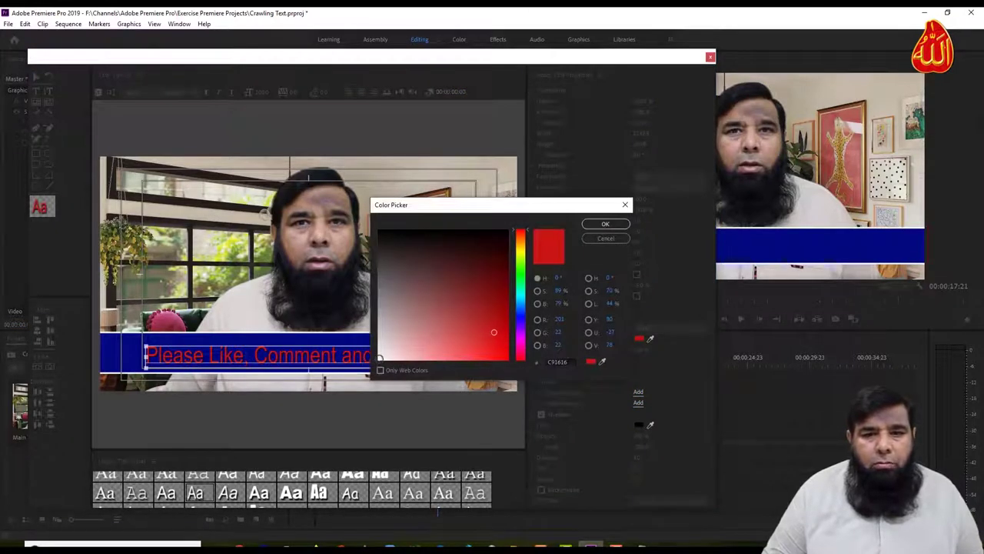
click(379, 231)
click(605, 224)
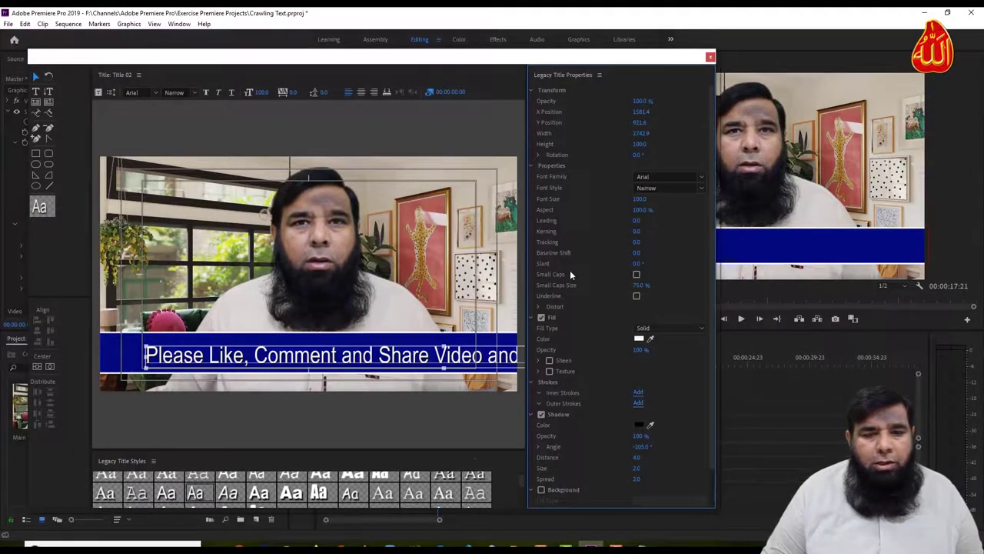
Apply the Palatino Linotype Regular style and nudge the text slightly left and up
click(519, 482)
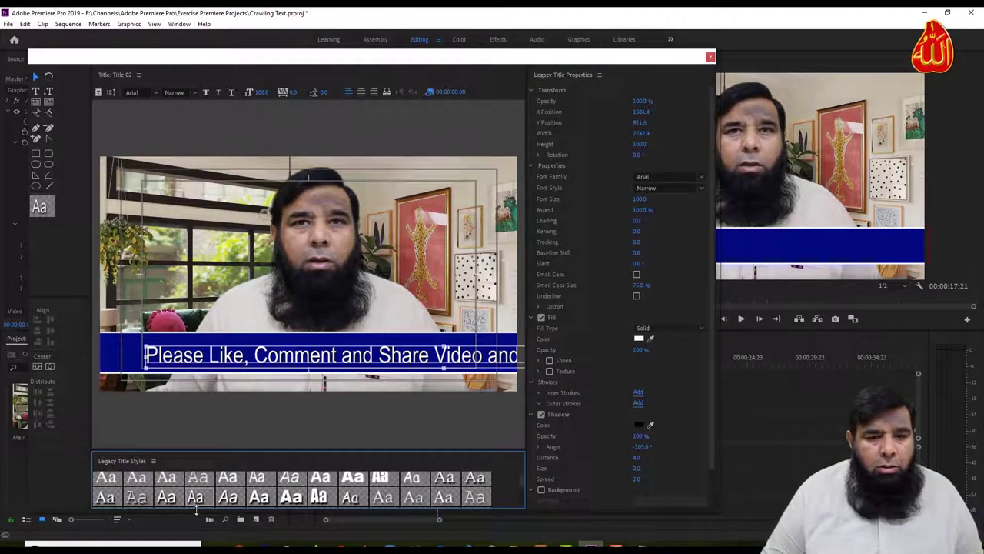
click(475, 478)
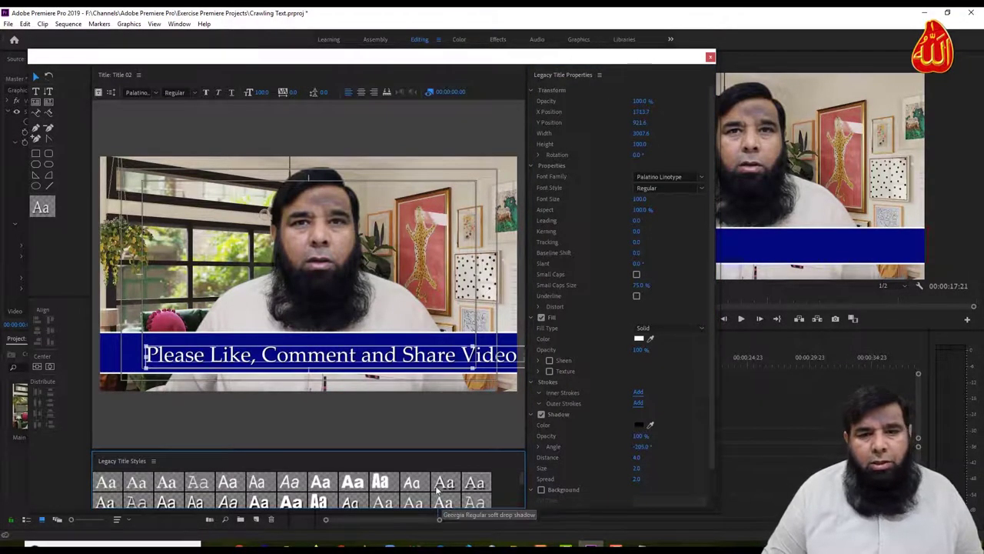
drag(402, 346, 395, 348)
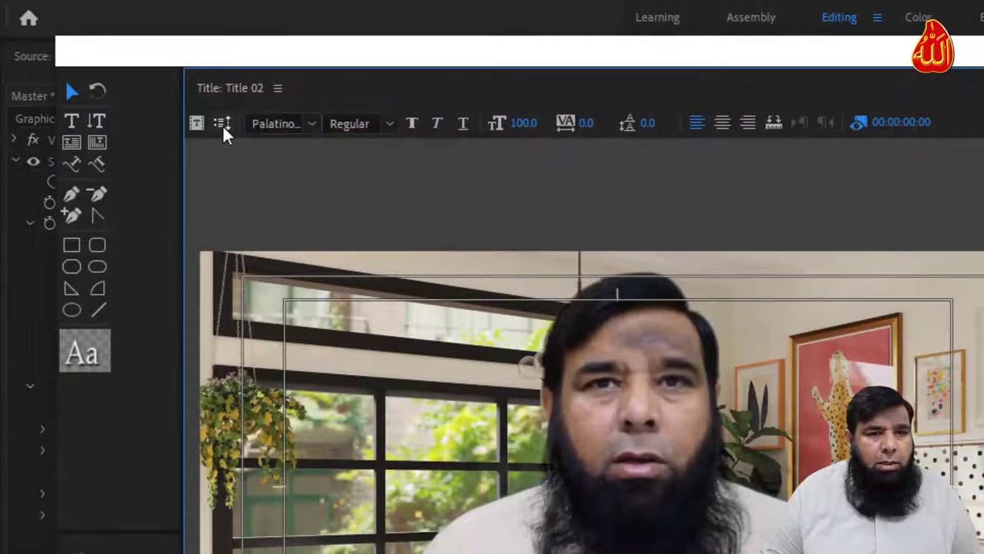
Set the title to Crawl Left with Start Off Screen and End Off Screen enabled
click(222, 125)
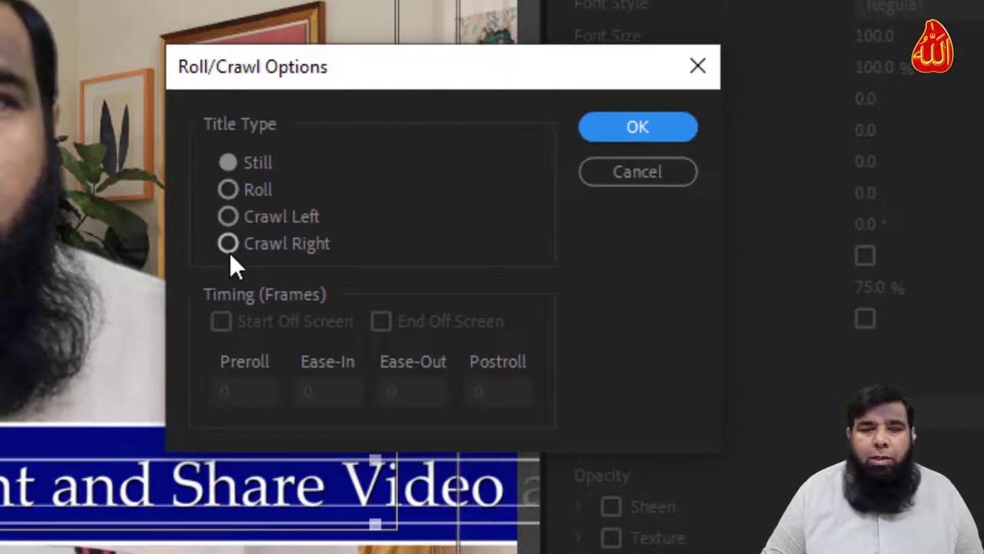
click(265, 217)
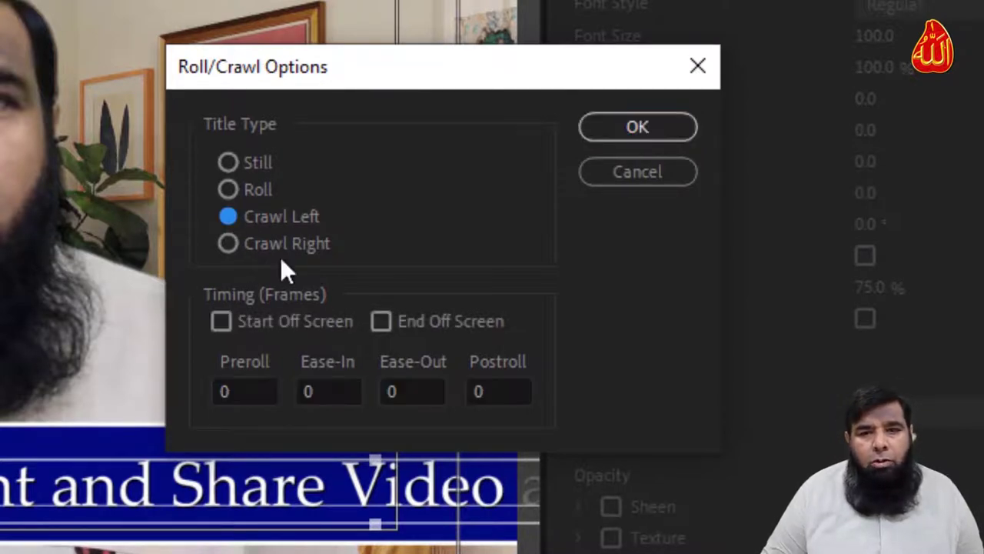
click(222, 325)
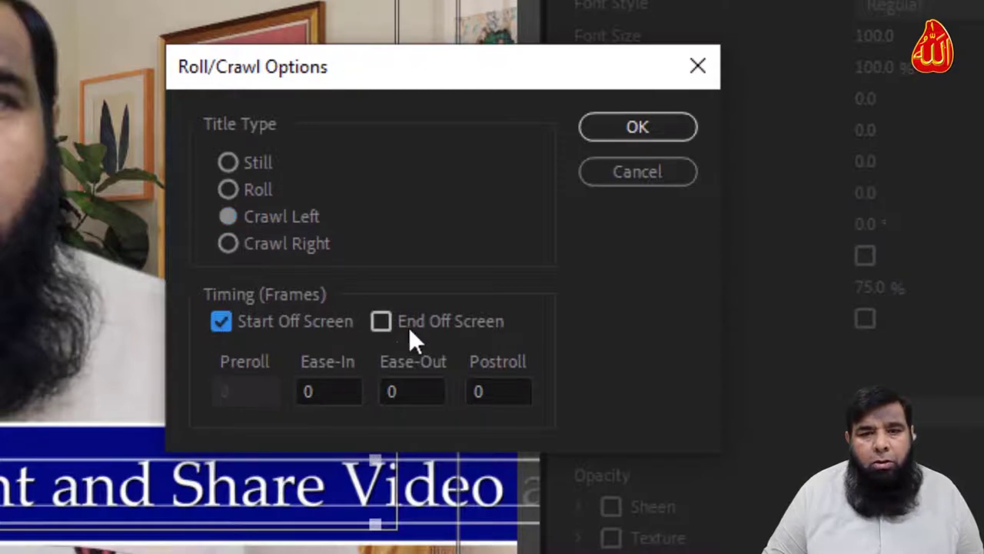
click(381, 322)
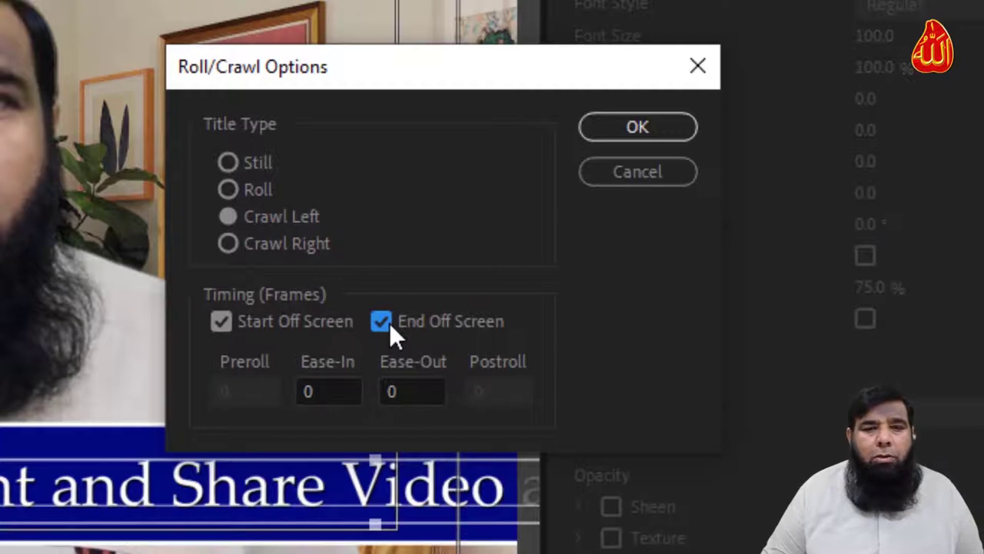
click(638, 127)
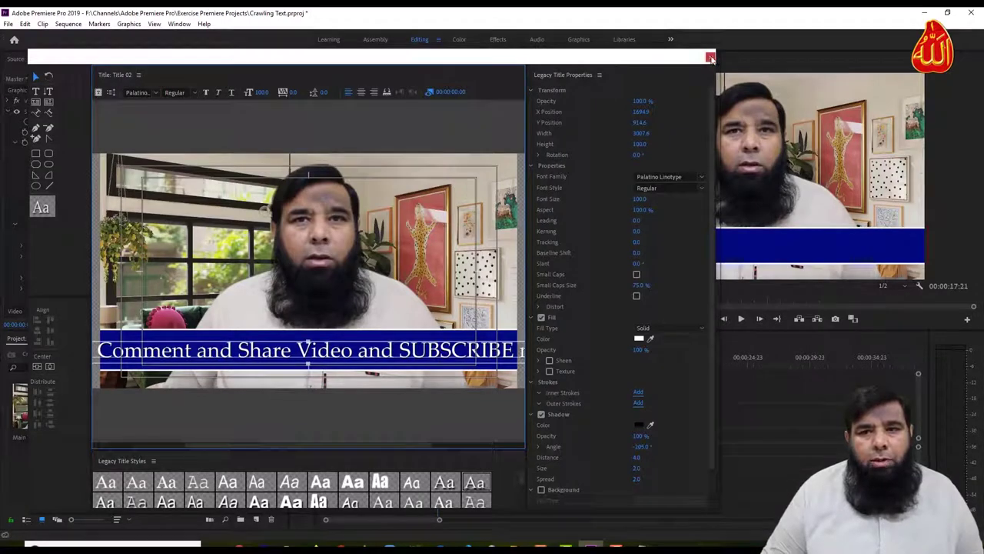
Place Title 02 on V3 above the blue bar, extend it to the video's end, and preview
click(710, 58)
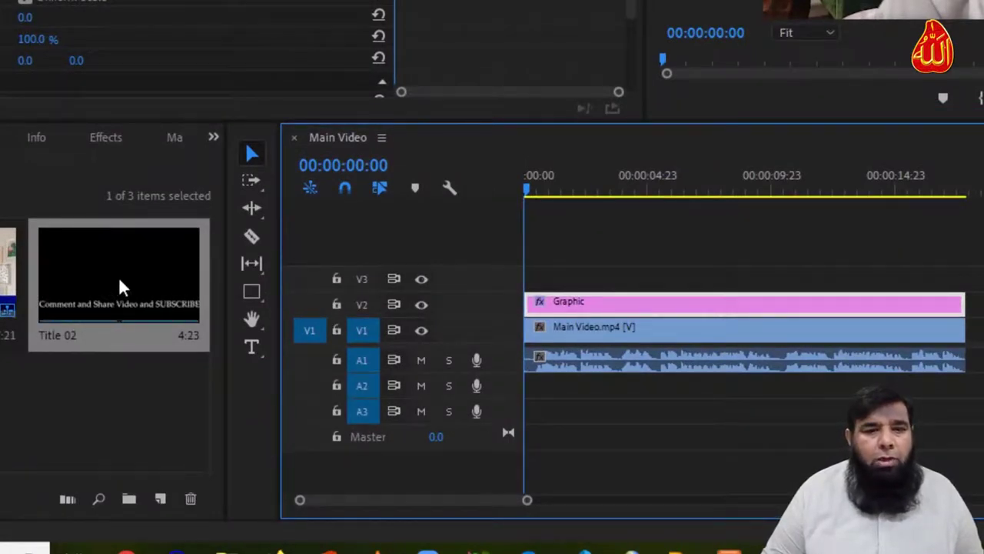
drag(118, 276, 538, 285)
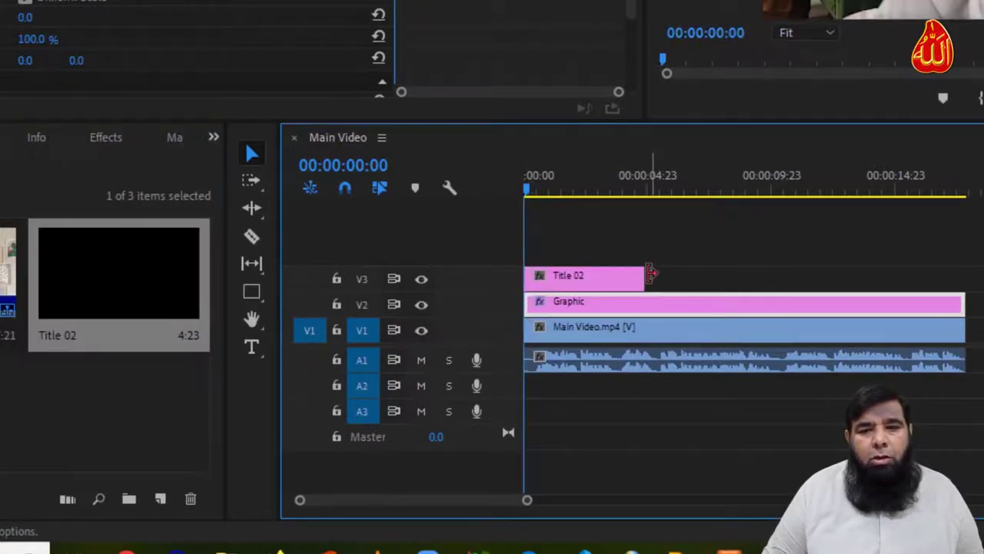
drag(650, 275, 964, 263)
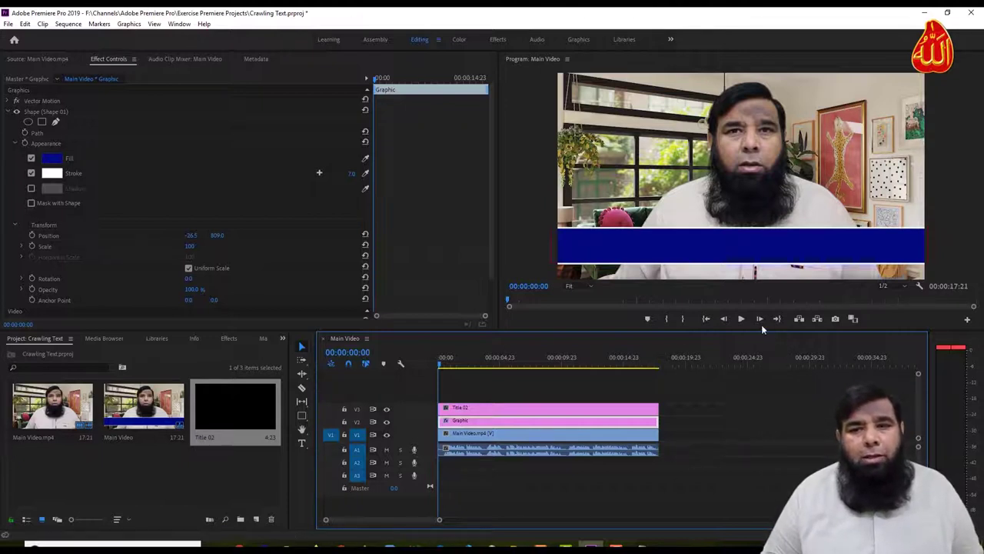
click(741, 319)
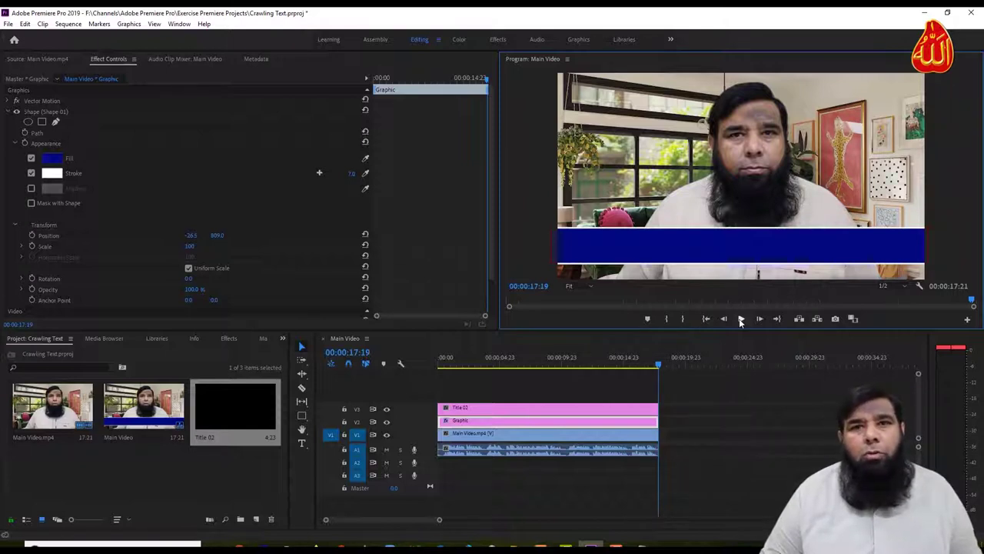
click(623, 410)
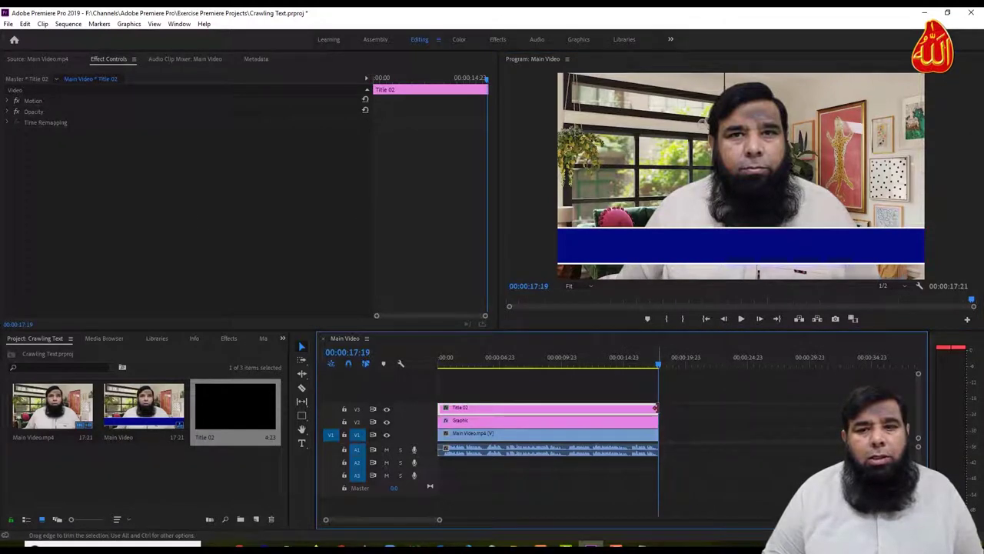
Shorten the Title 02 clip and play the crawl from the start
drag(655, 408, 537, 407)
click(444, 366)
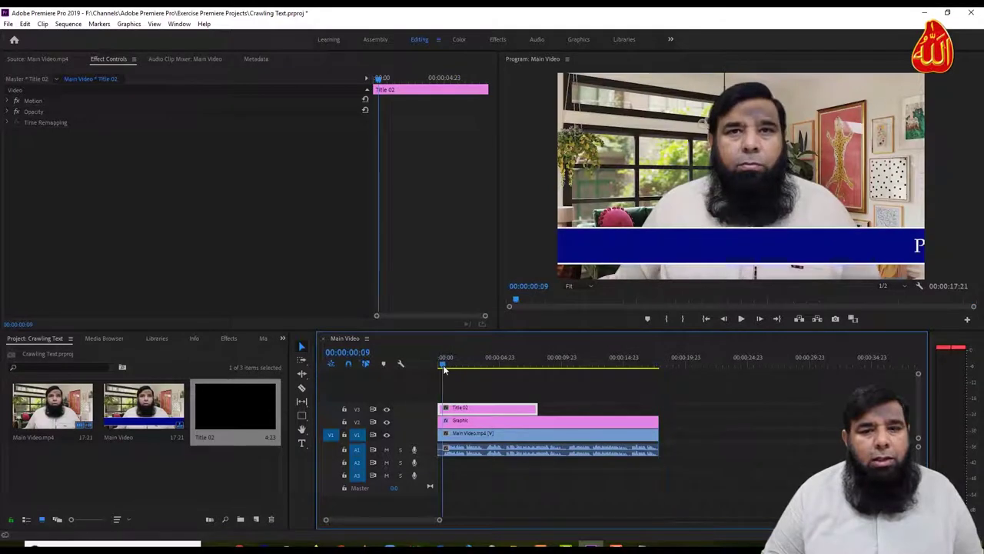
drag(444, 365, 439, 366)
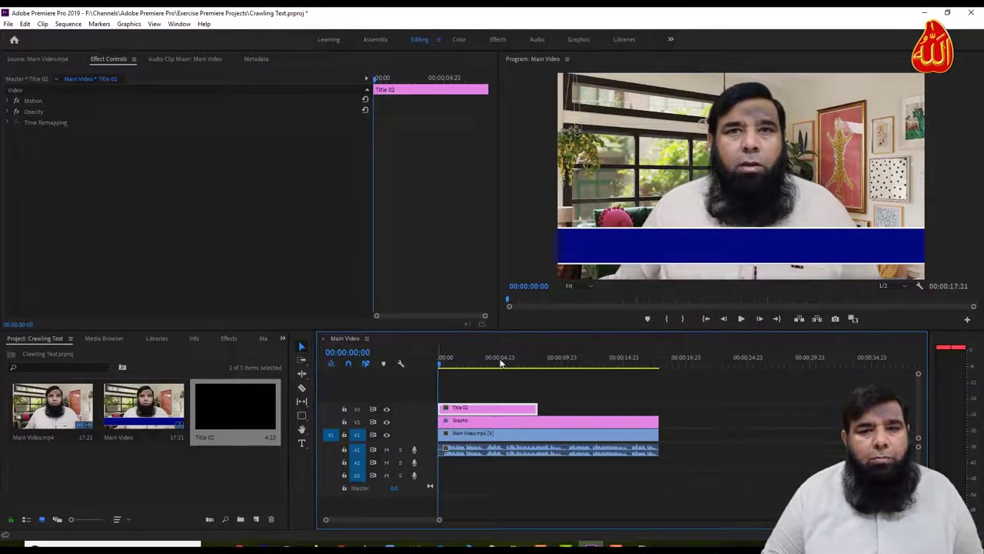
click(740, 318)
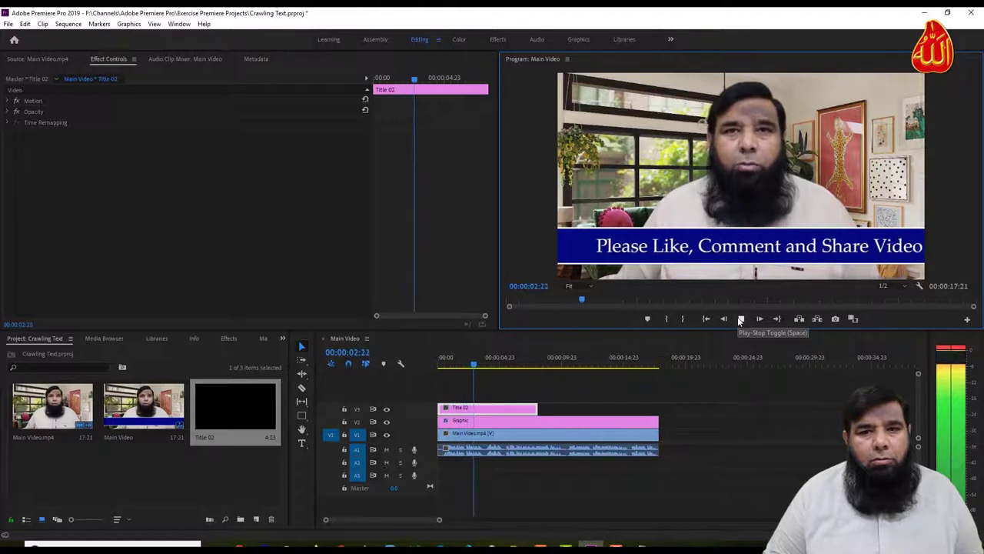
click(741, 318)
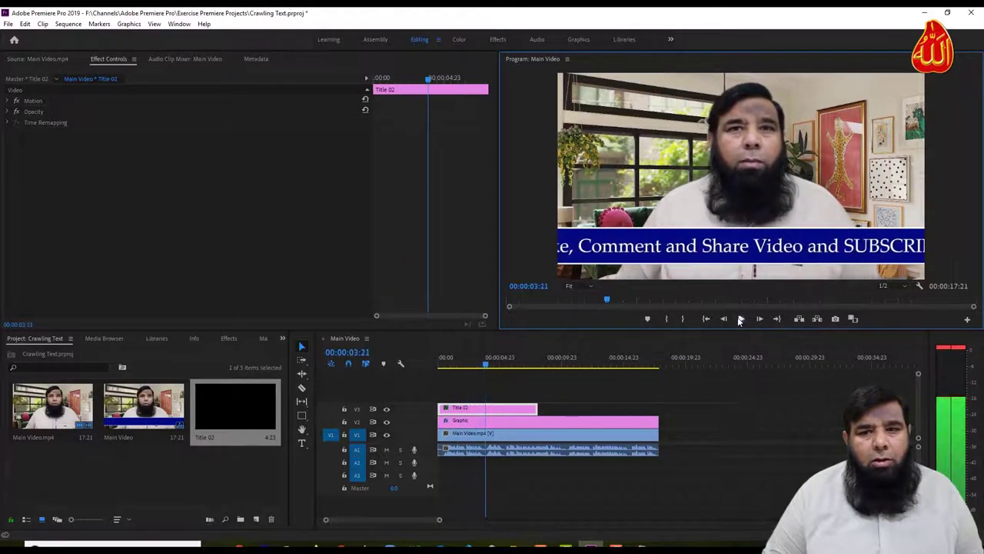
Extend Title 02 to about 30 seconds, preview the slower crawl, then trim its end back slightly
click(530, 407)
drag(532, 407, 809, 409)
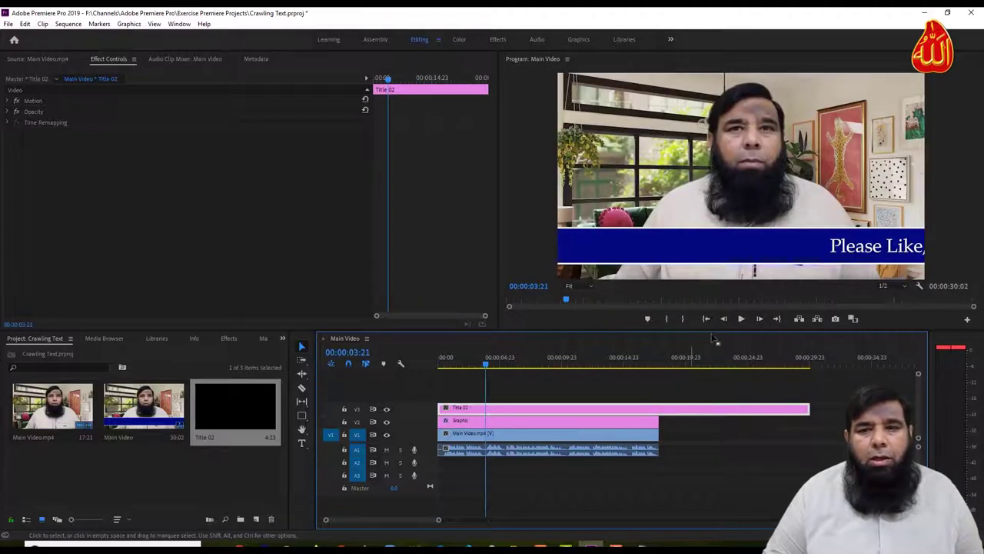
click(741, 320)
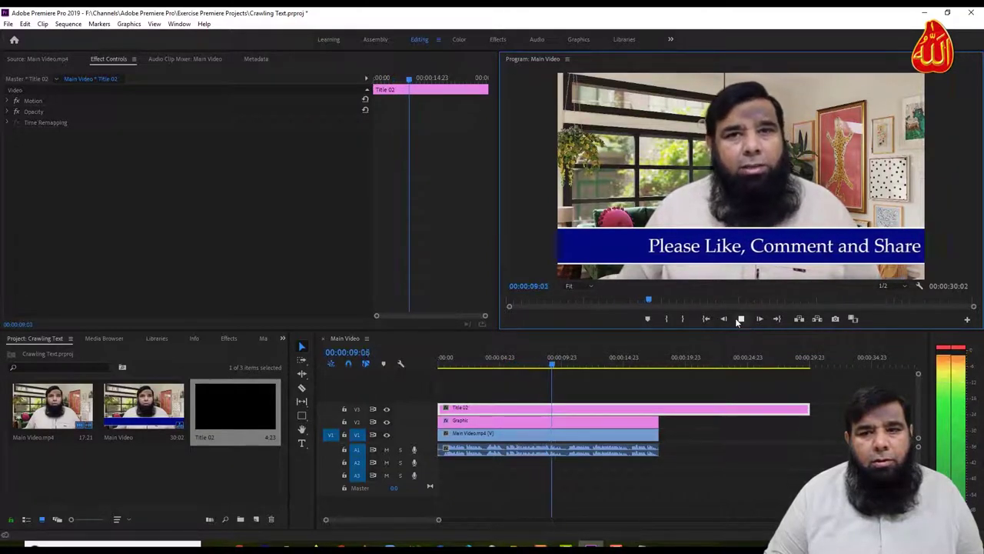
click(737, 318)
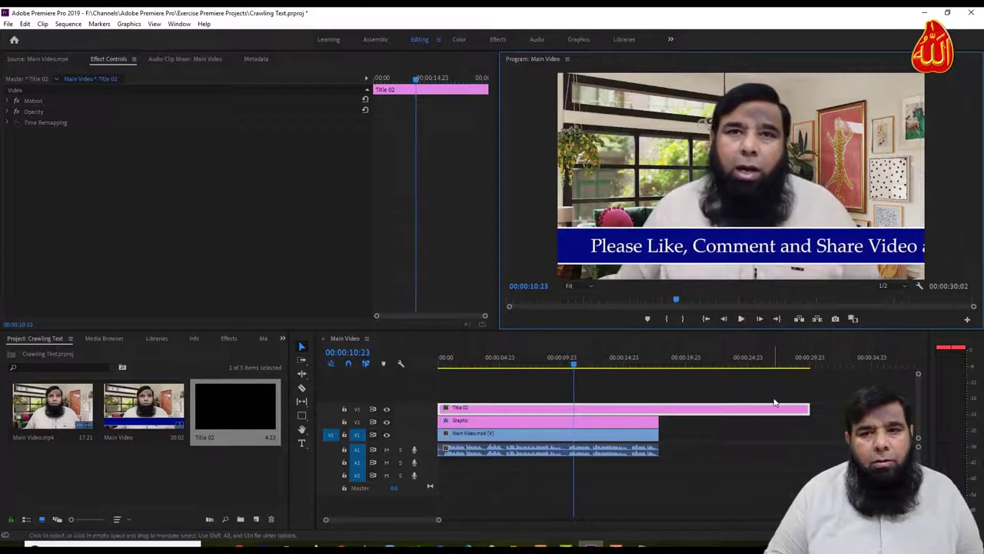
drag(805, 409, 659, 411)
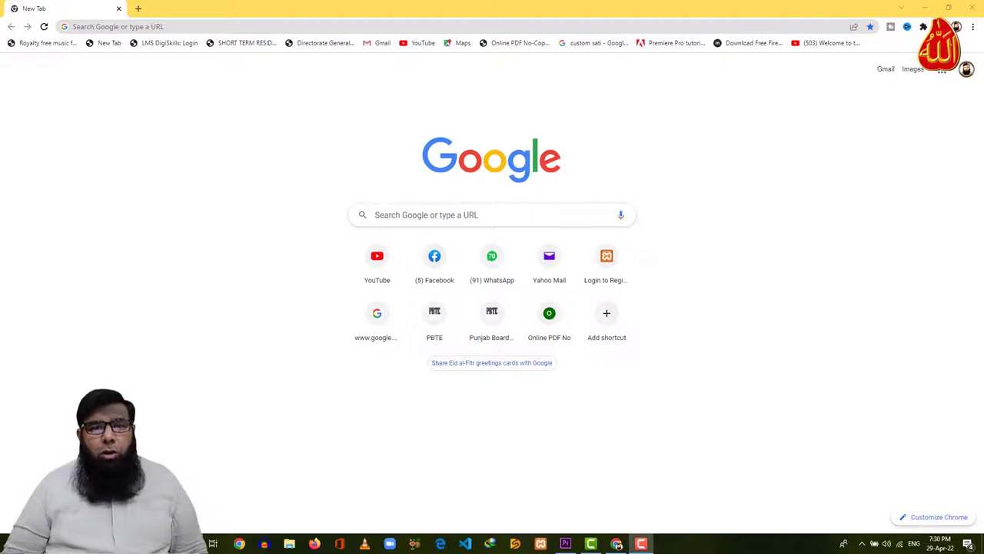
Search Google for 'pak urdu installer' and open the mbilalm.com page down to its download links
click(530, 220)
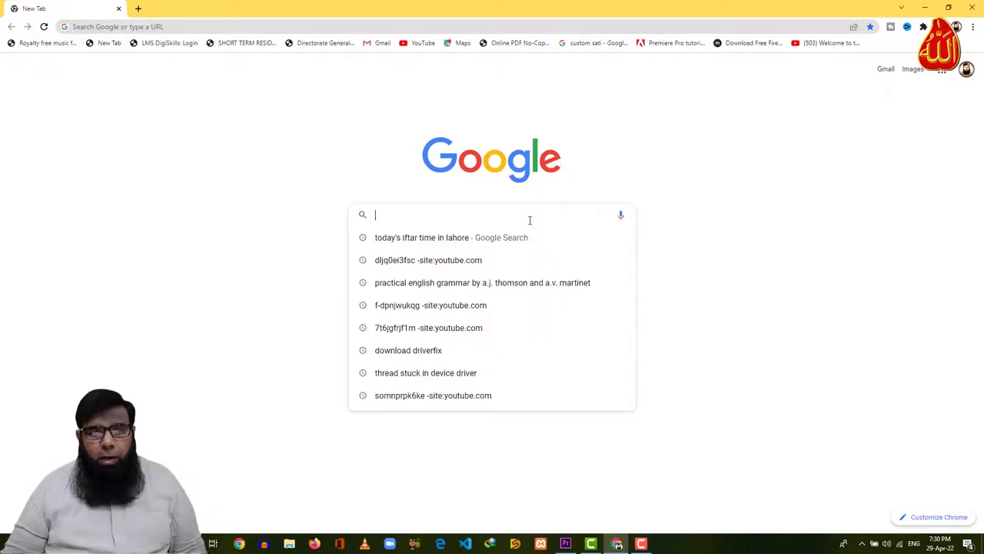
text(pak urdu installer)
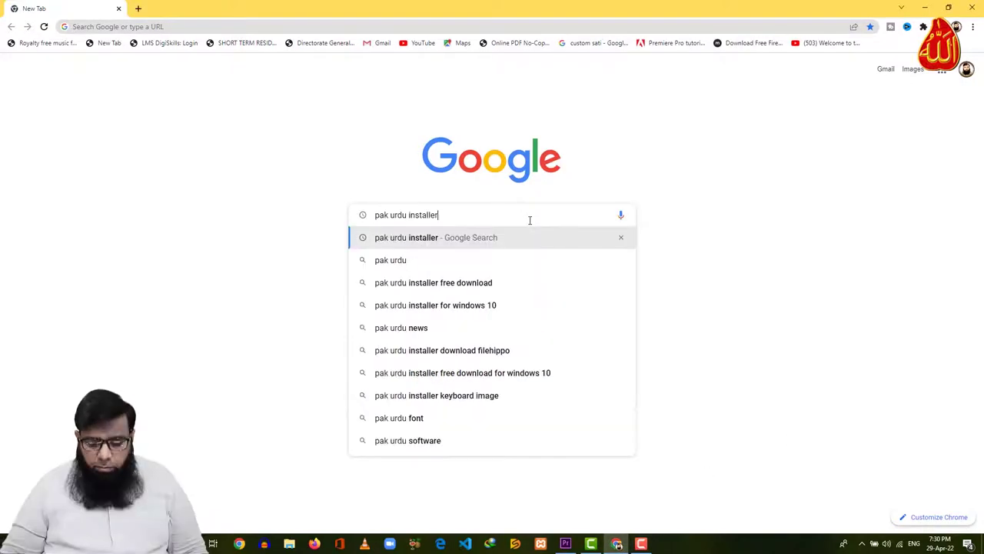
key(Return)
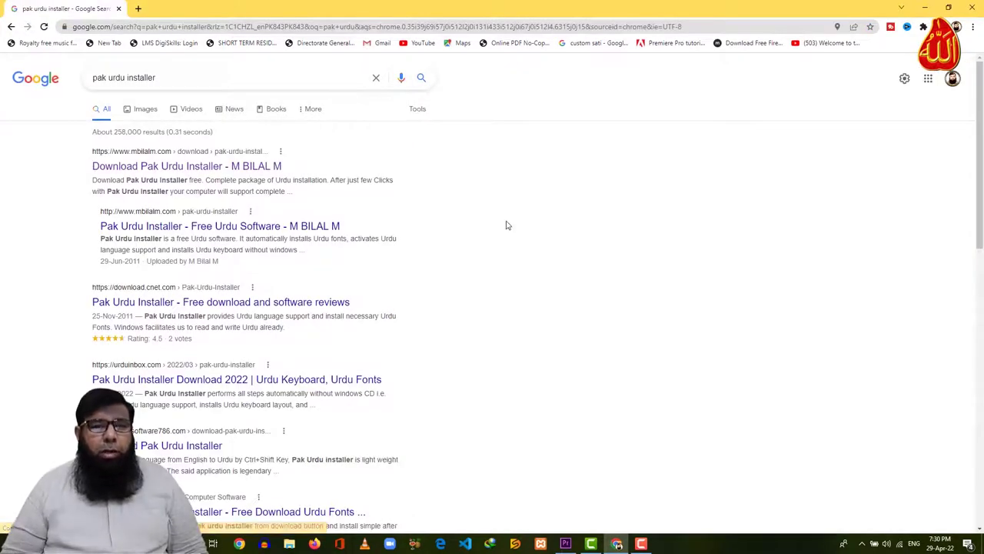
click(190, 167)
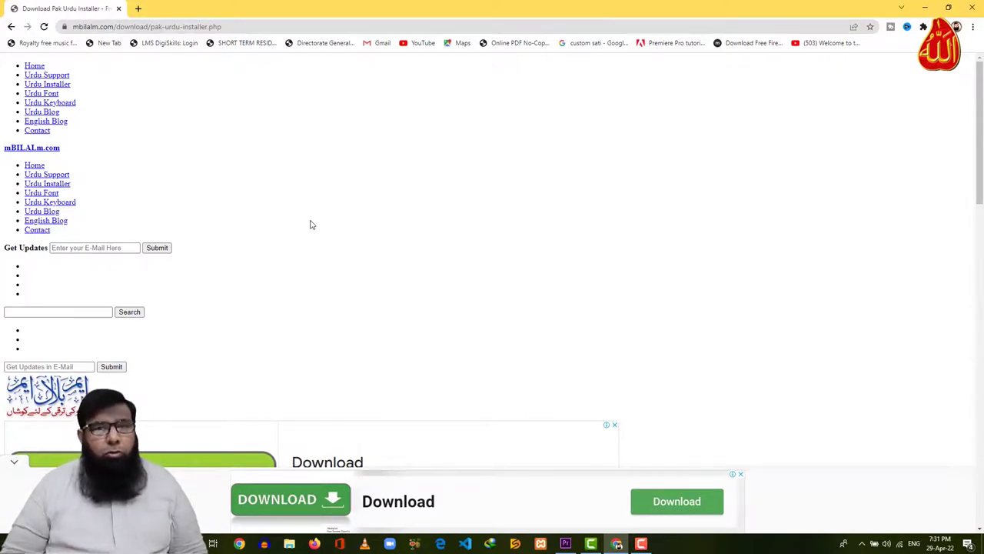
scroll(311, 224, down, 4)
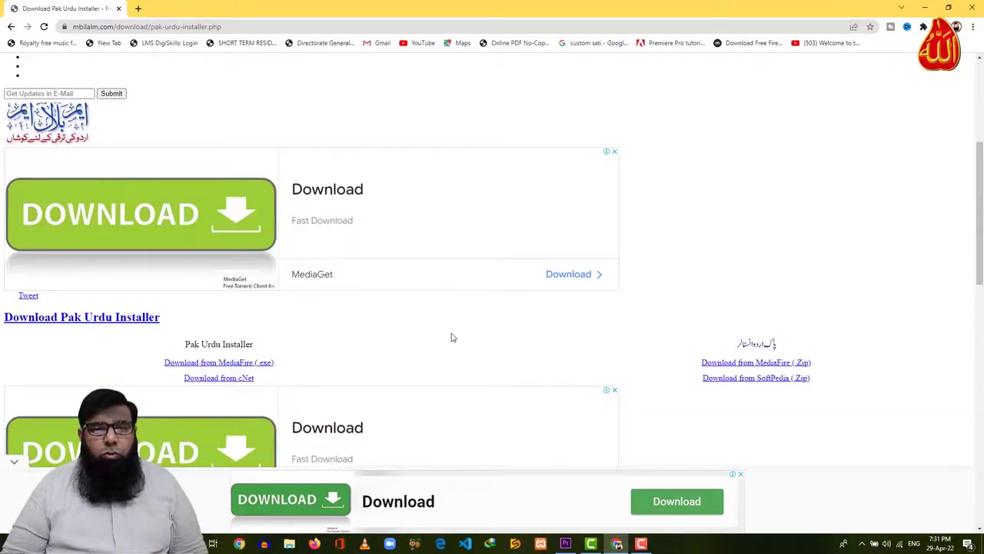
scroll(452, 337, down, 2)
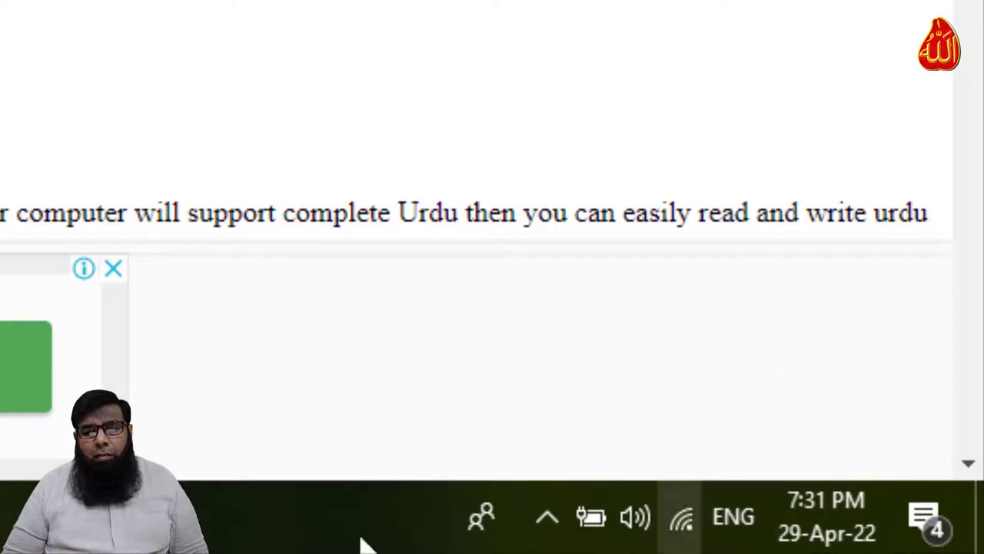
click(735, 533)
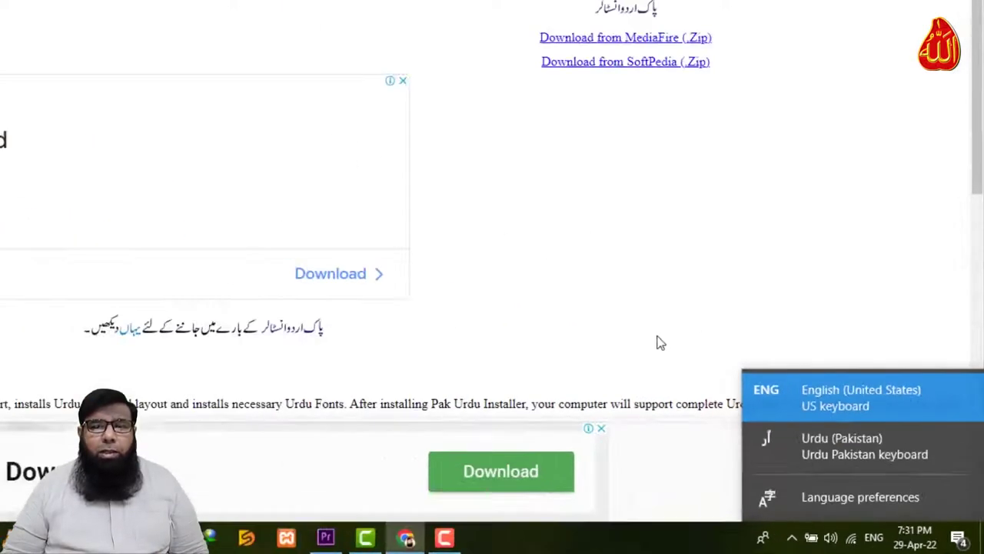
click(250, 71)
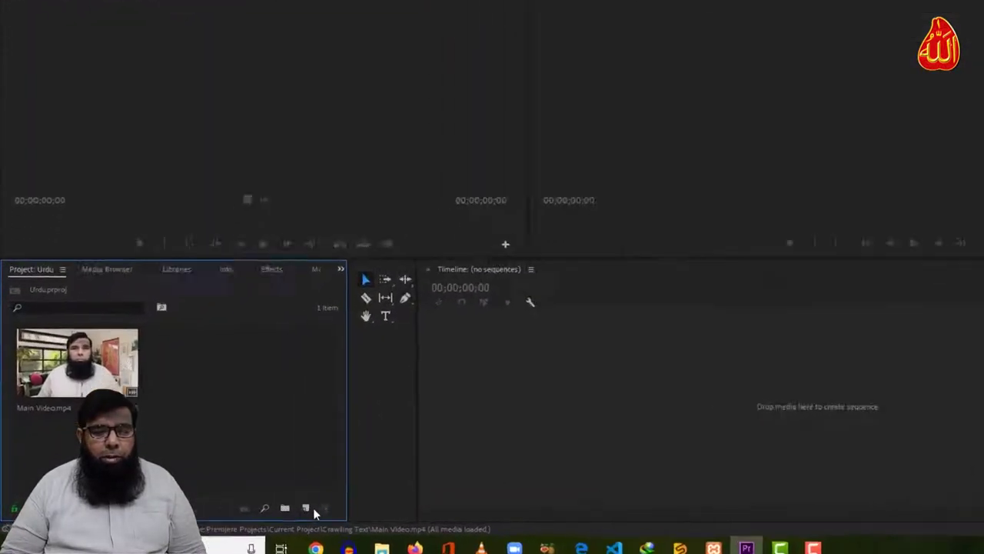
Make a black 1980×1020 Color Matte at 25.00 fps with D1/DV PAL (1.0940) pixels, named Color Matte
click(231, 511)
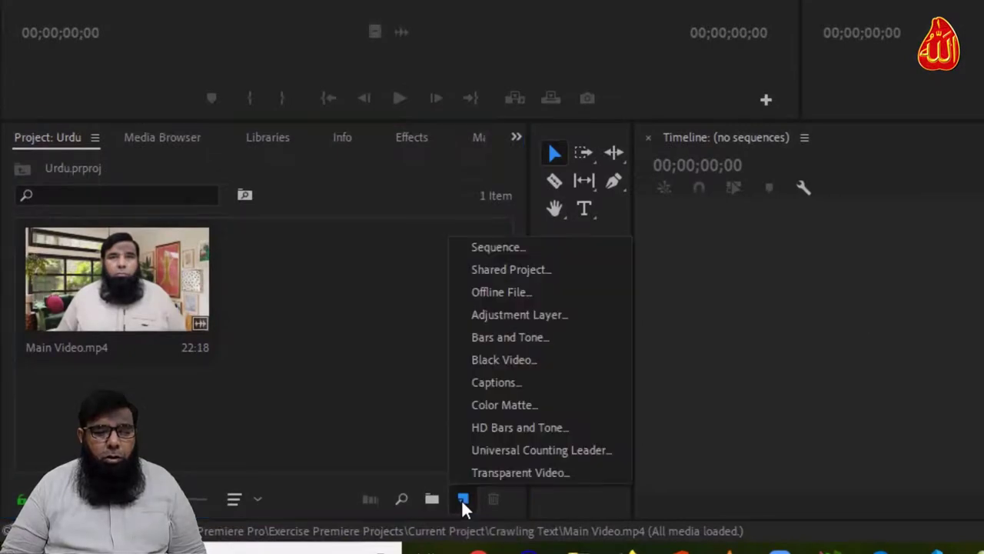
click(512, 404)
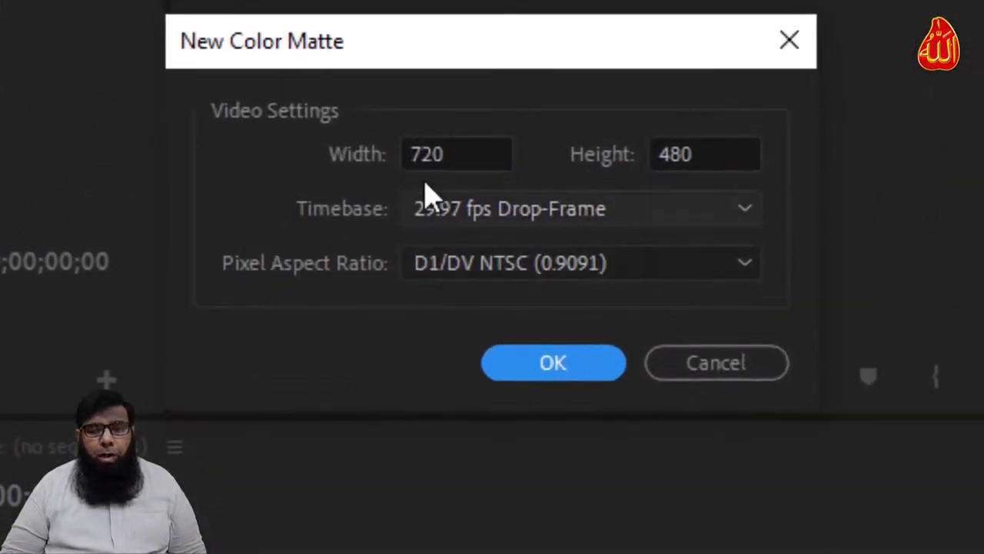
click(498, 156)
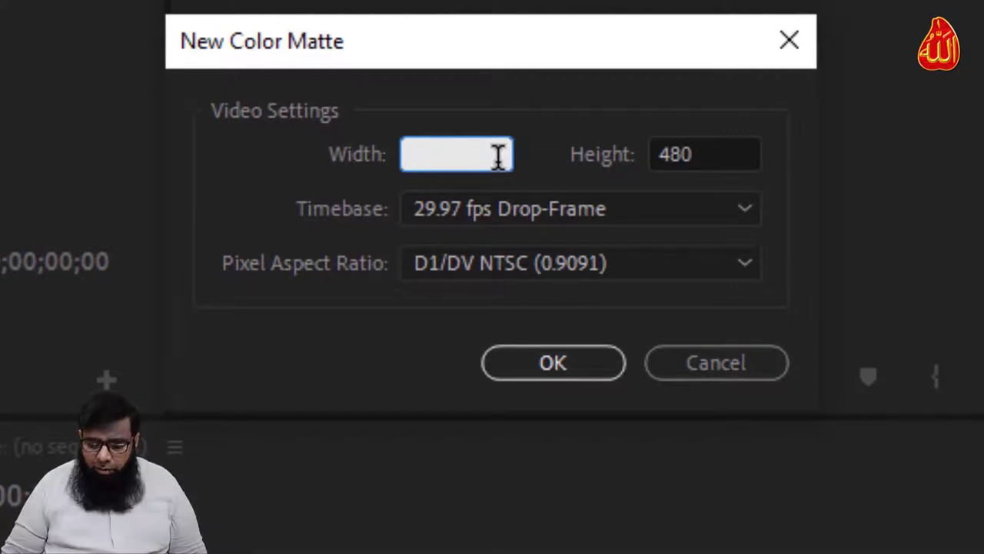
text(1980)
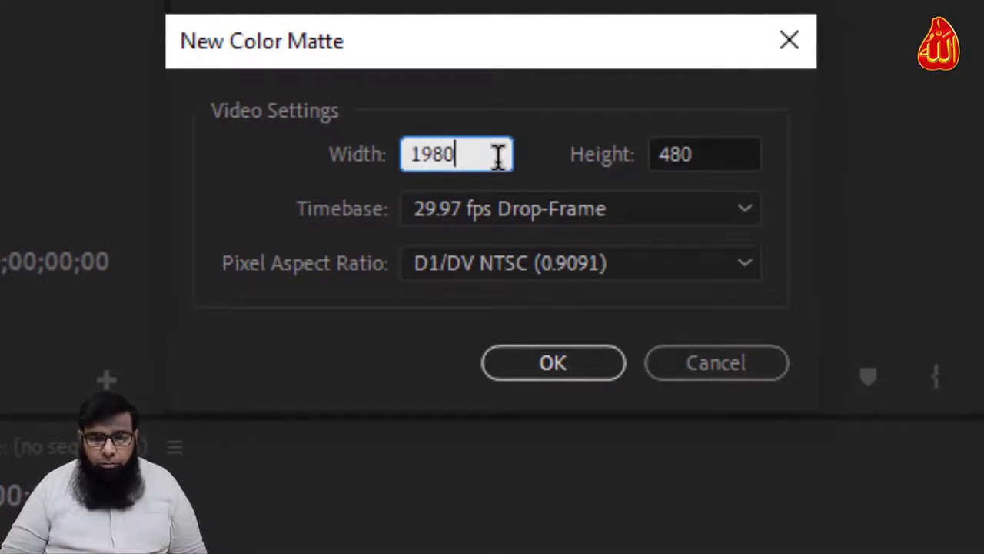
key(Tab)
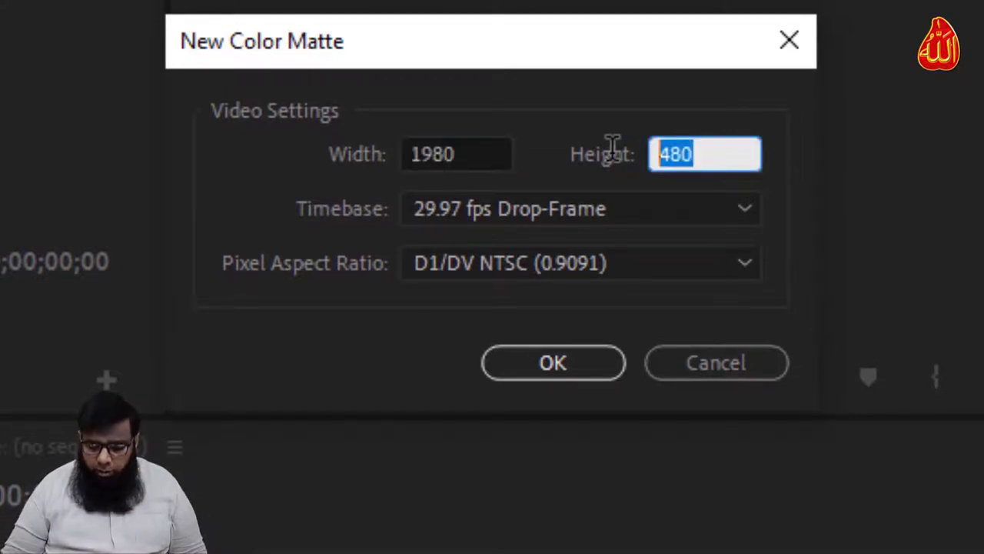
text(1020)
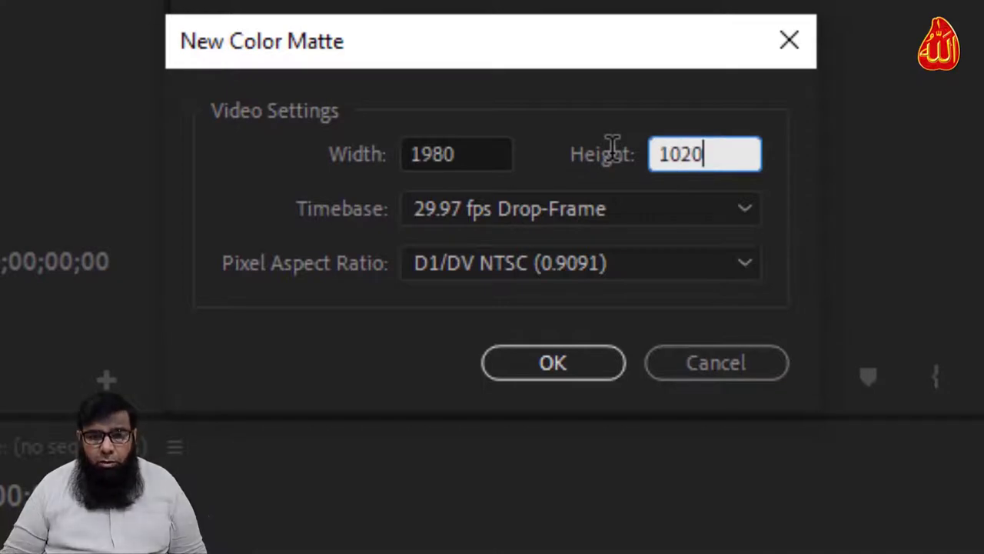
click(626, 219)
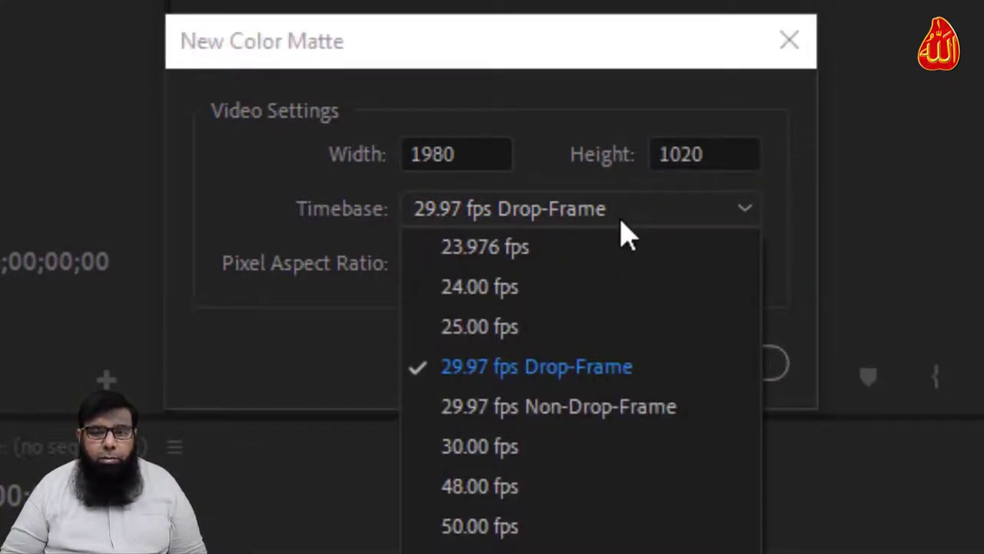
click(538, 326)
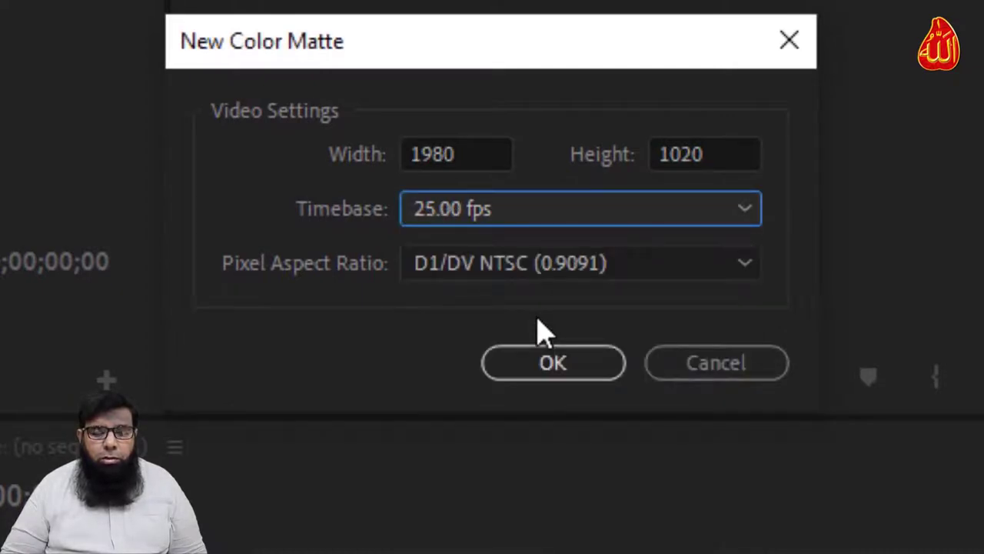
click(583, 277)
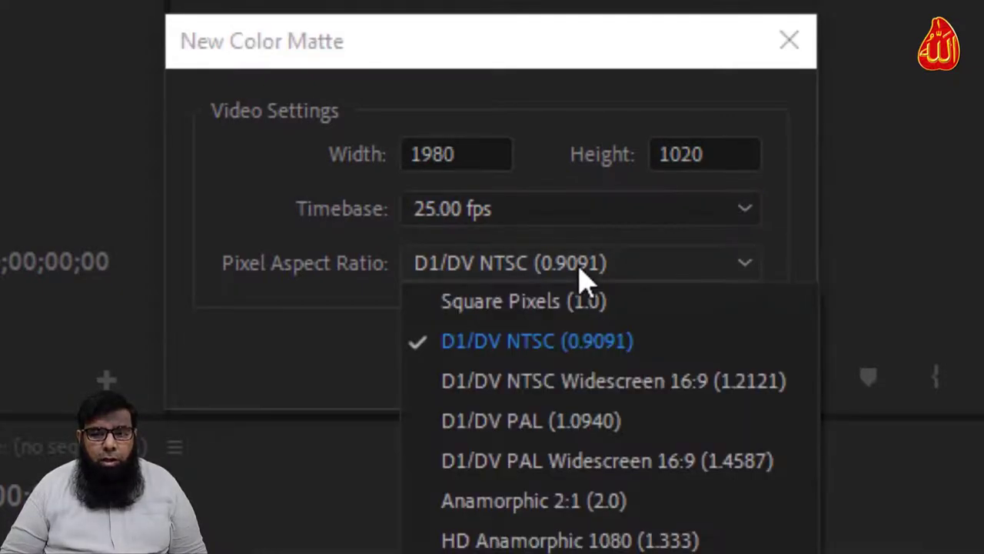
click(627, 444)
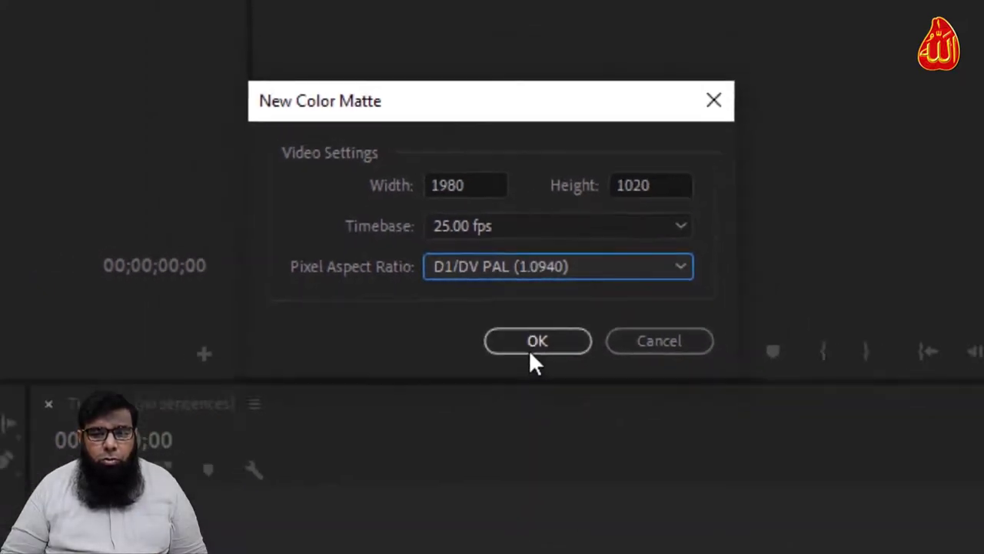
click(547, 362)
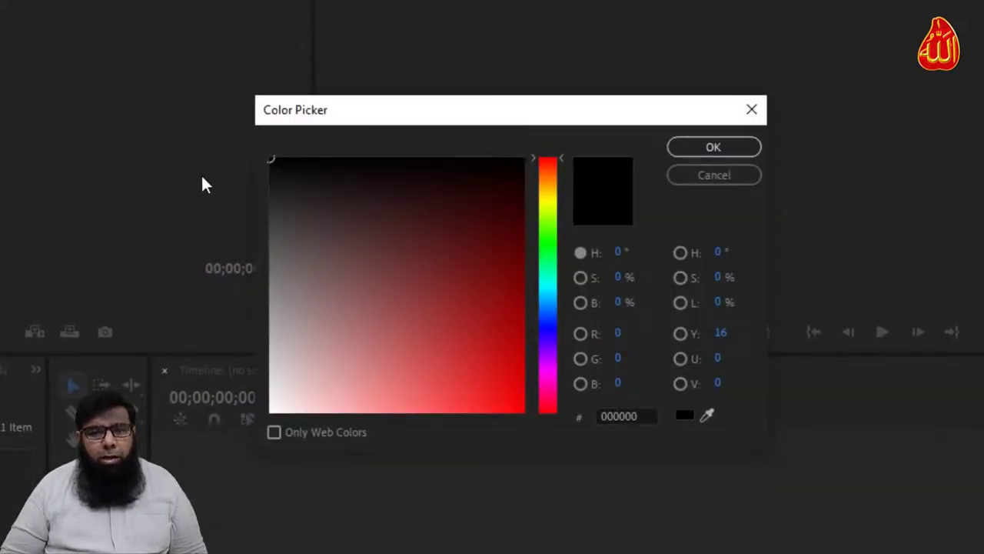
click(706, 151)
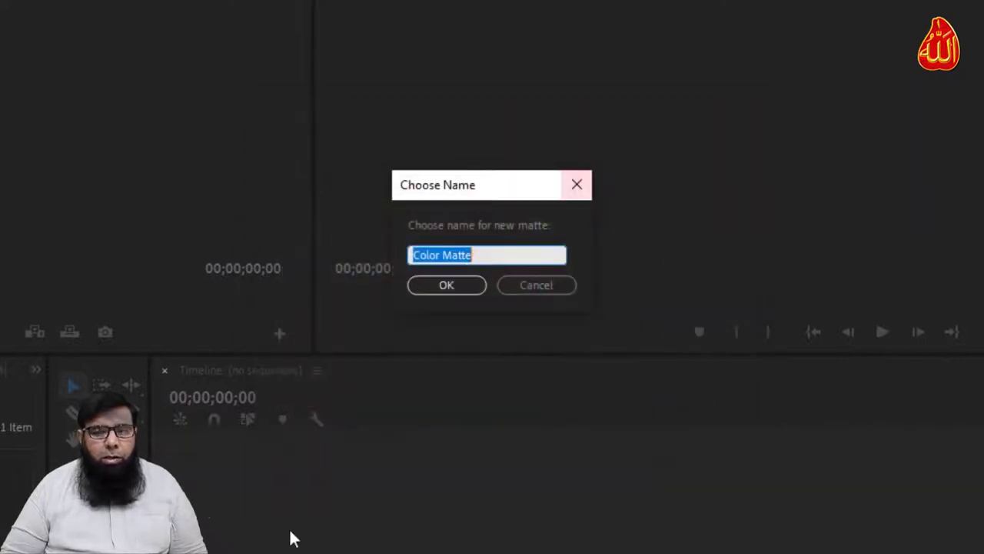
click(451, 289)
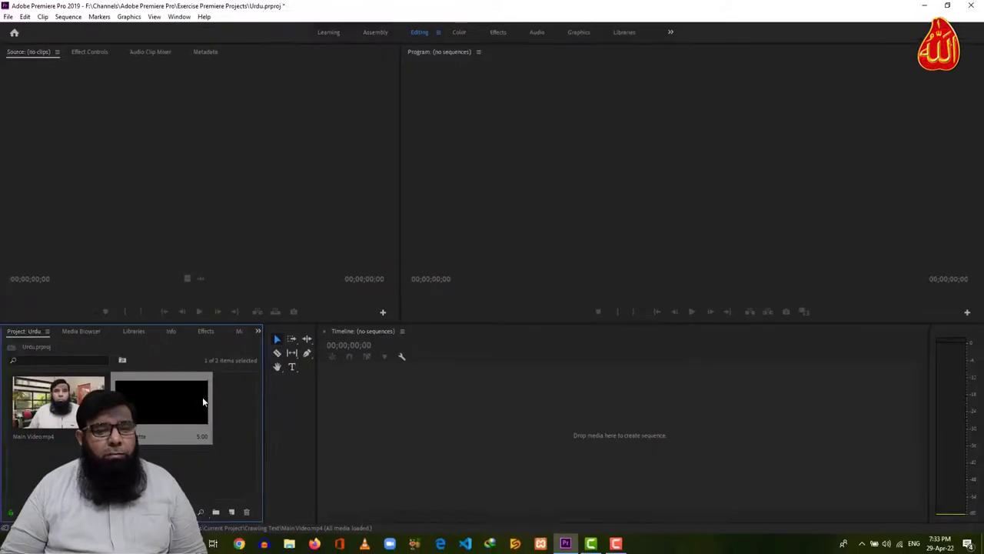
Create a Color Matte sequence with the black matte on V1 and switch keyboard input to Urdu (Pakistan)
drag(184, 400, 579, 438)
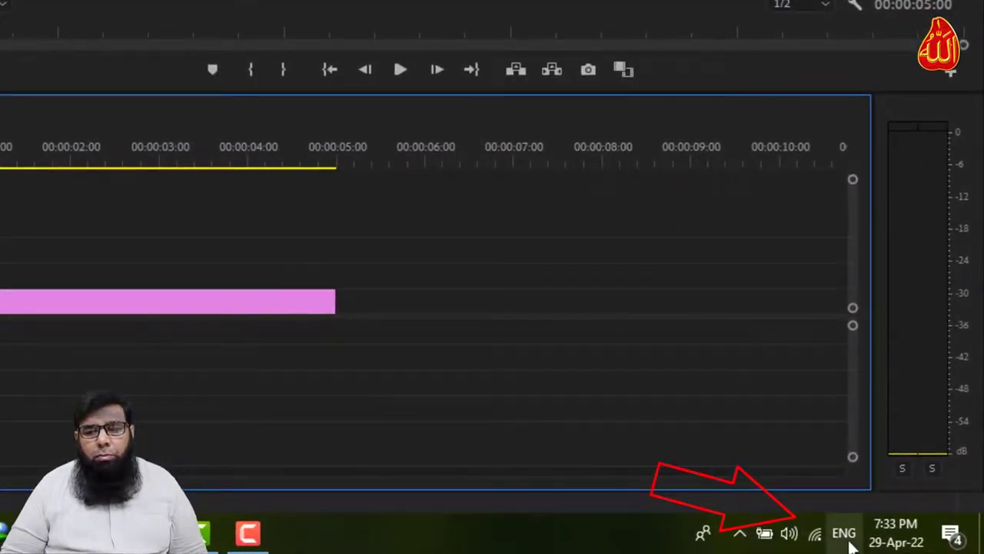
click(844, 545)
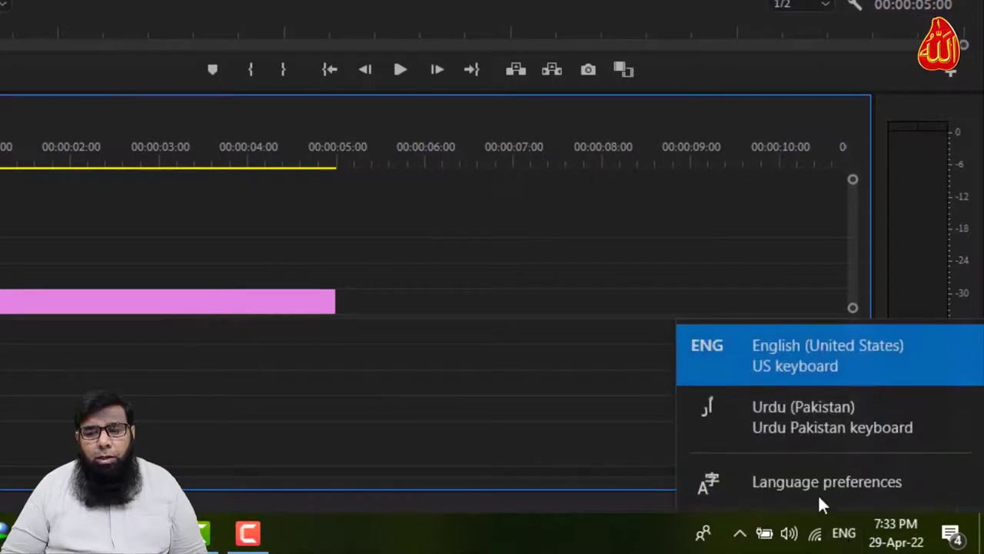
click(781, 422)
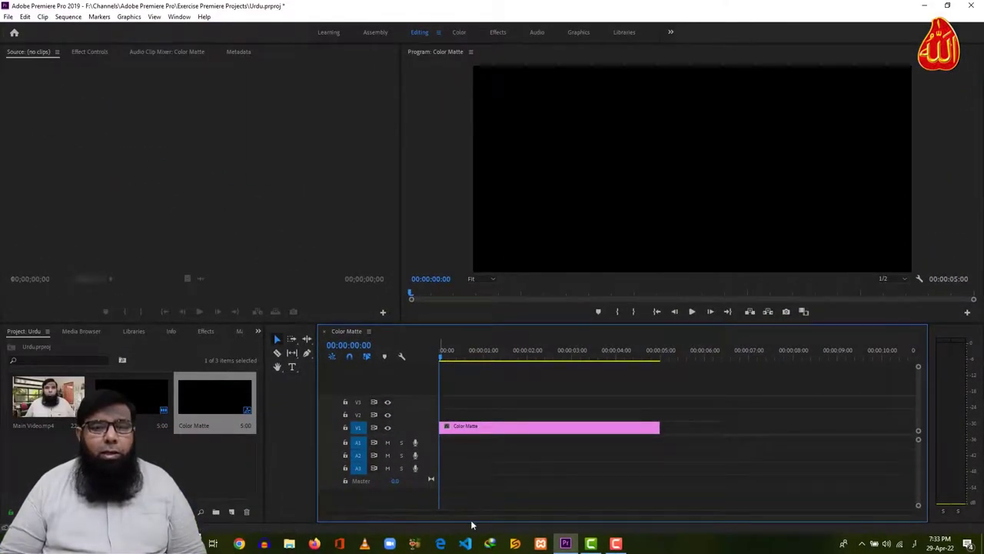
Add a horizontal text layer reading پاکستان over the black matte
click(292, 367)
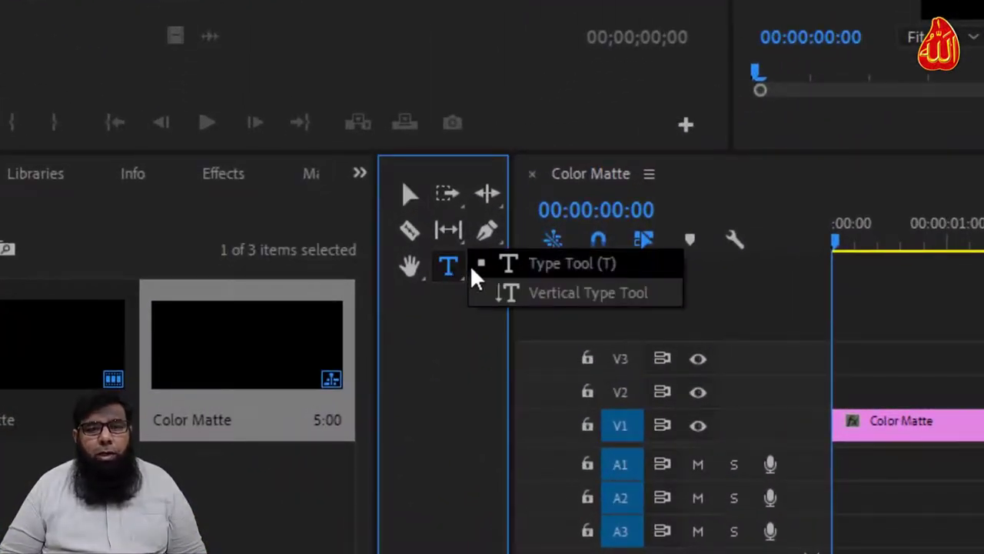
click(492, 267)
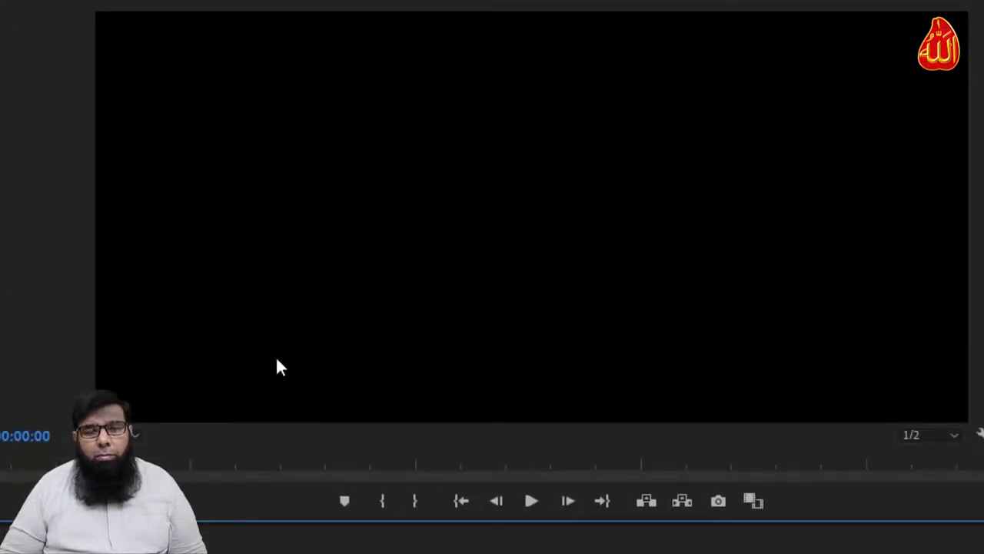
click(262, 223)
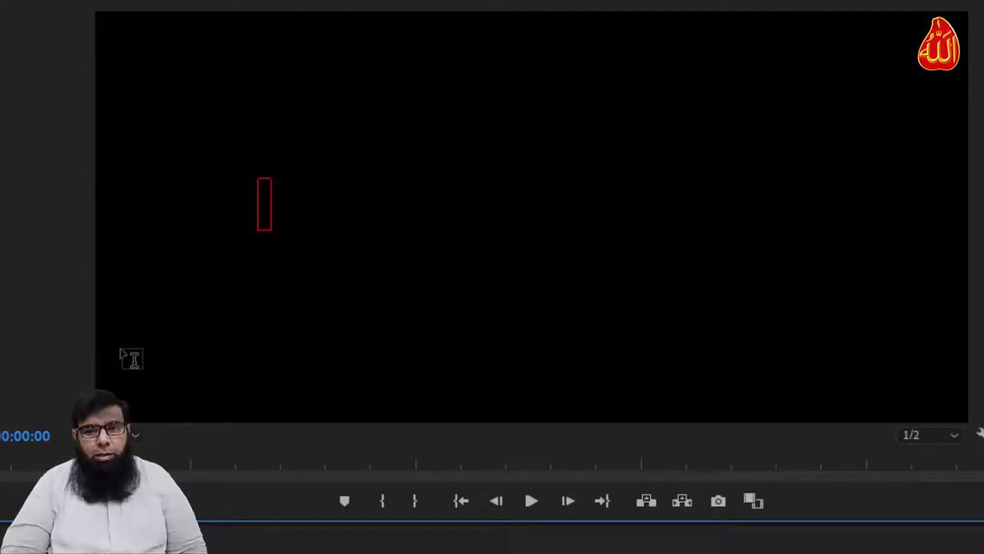
text(پاکستان)
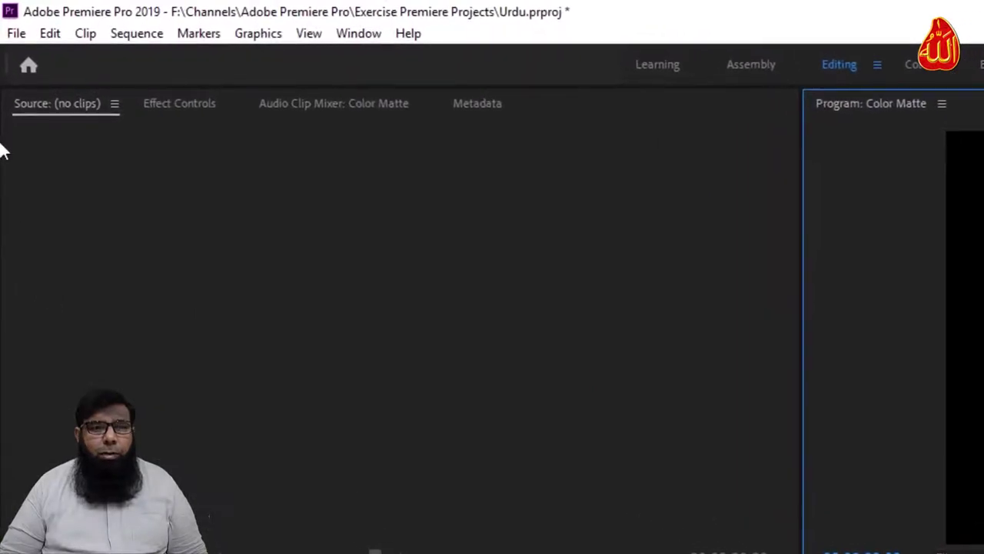
In Graphics preferences, select the South Asian and Middle Eastern text engine with Right to Left paragraph direction
click(43, 30)
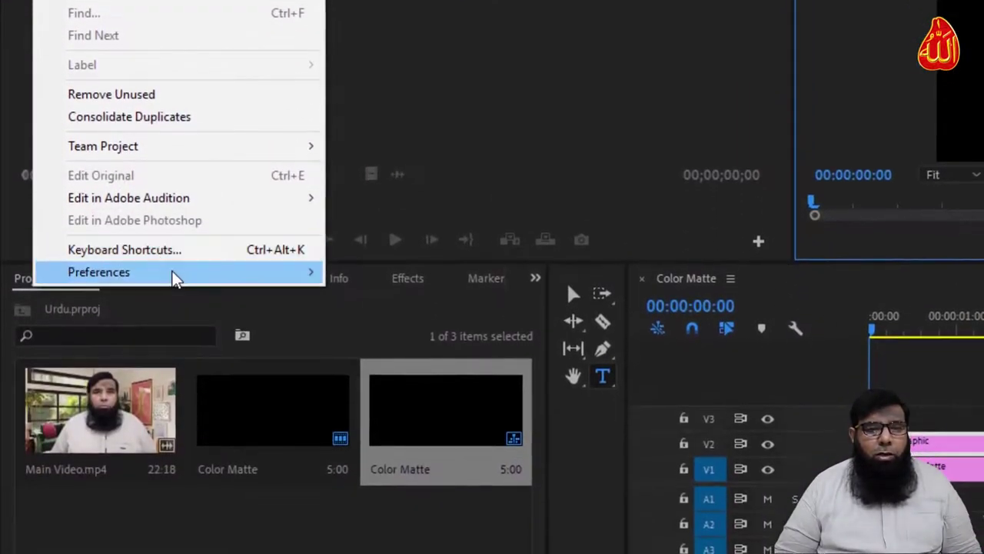
mouse_move(174, 298)
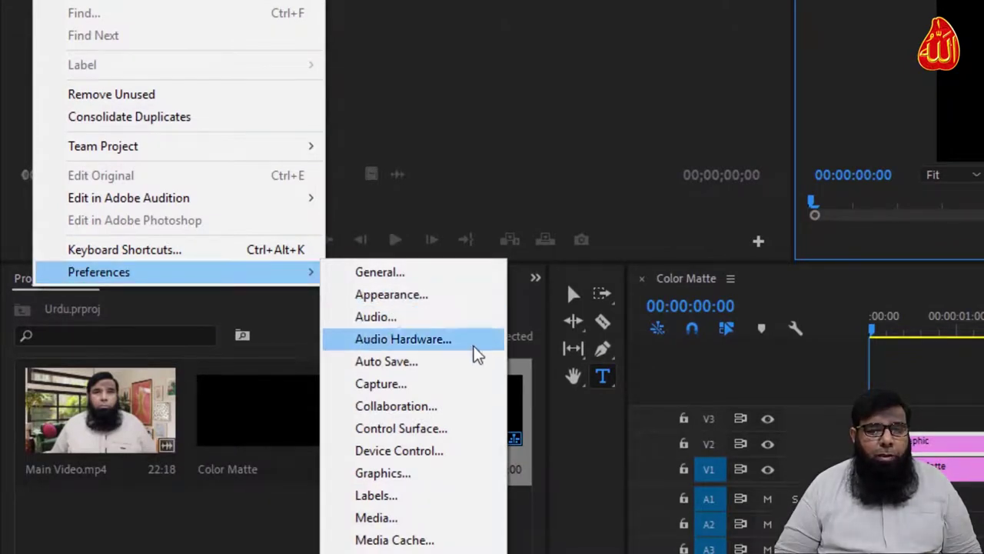
click(427, 473)
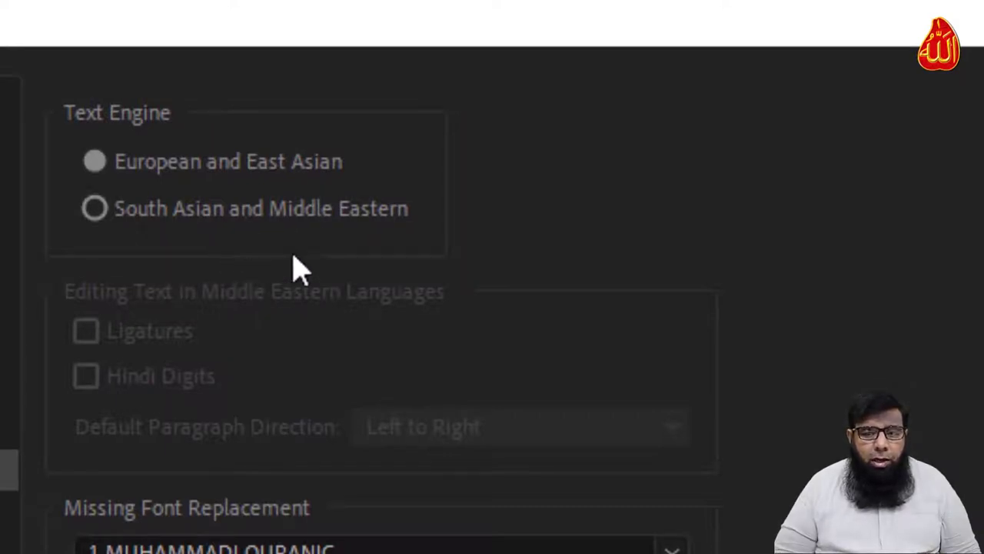
click(96, 210)
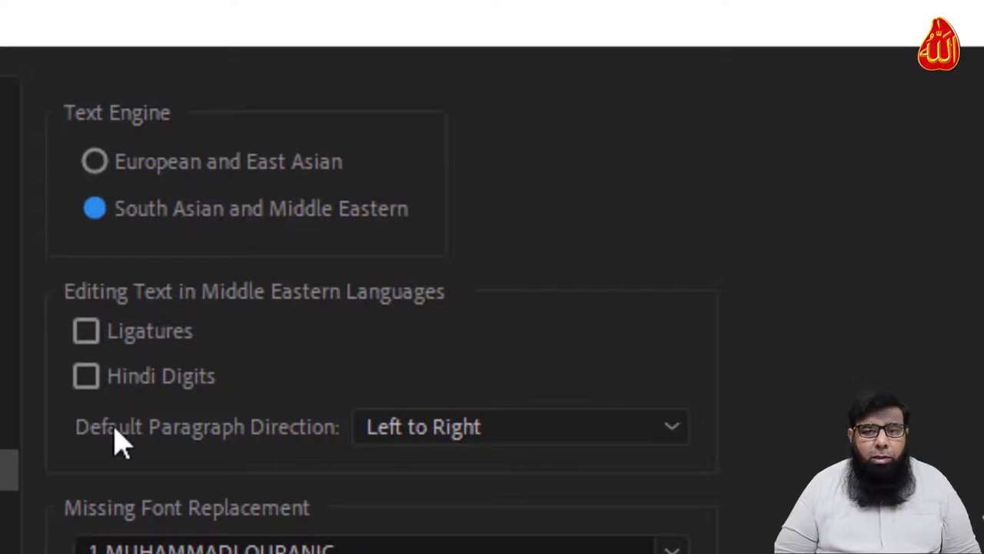
click(492, 442)
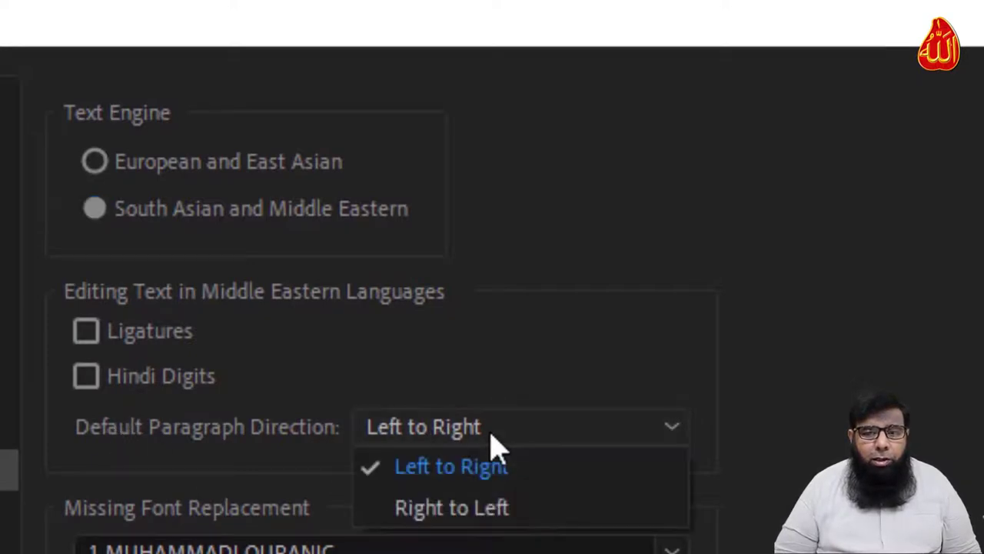
click(467, 517)
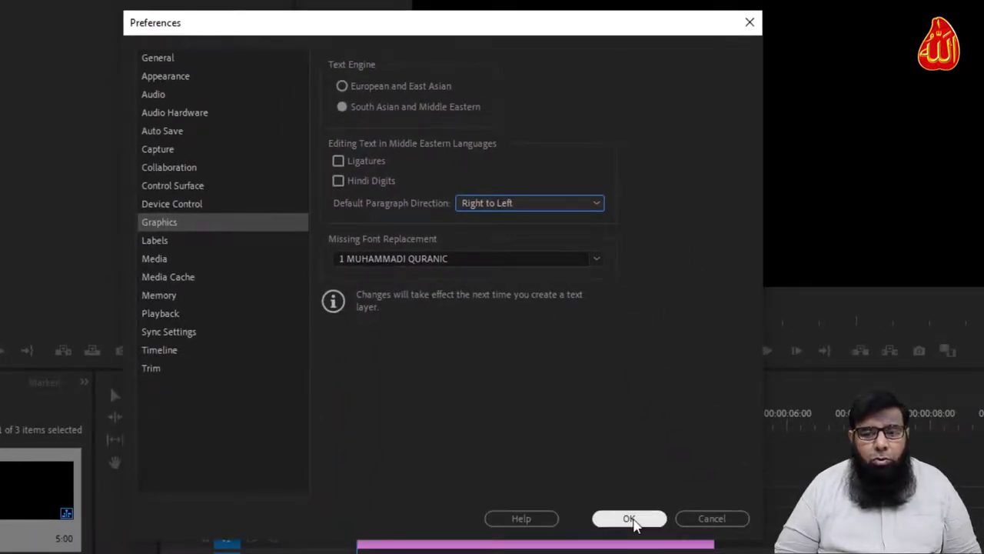
click(629, 518)
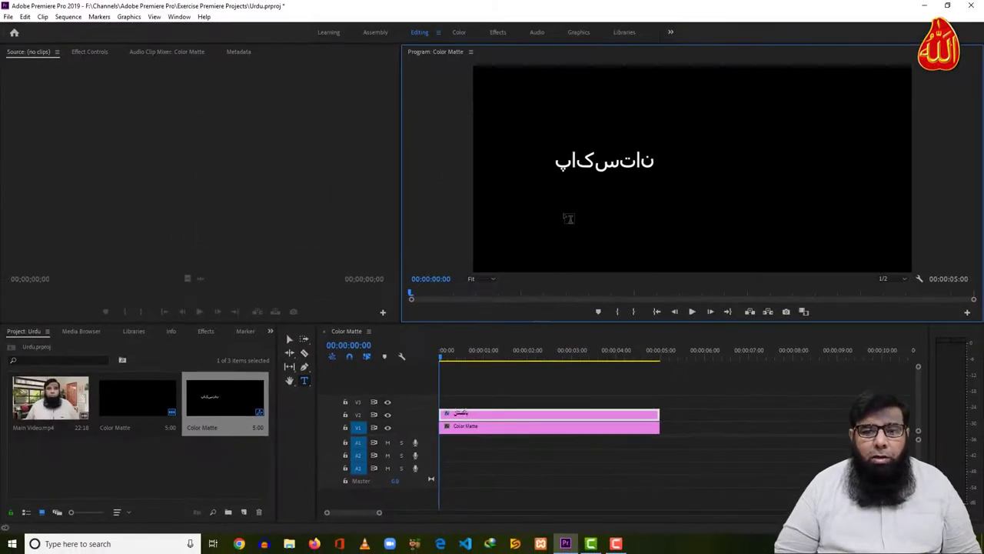
Delete the badly rendered Urdu text clip and type a new title 'پاکستان ہمارا'
click(289, 338)
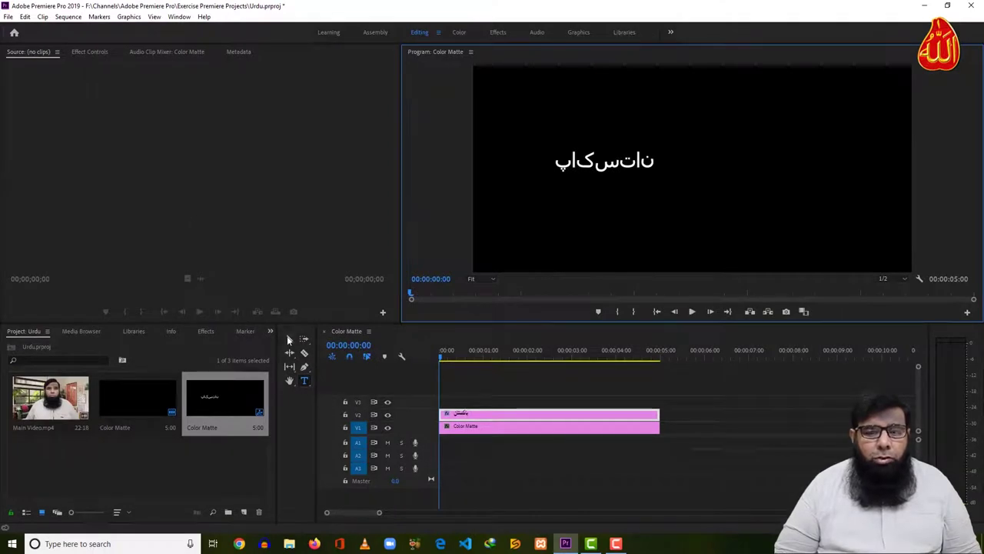
click(520, 416)
key(Delete)
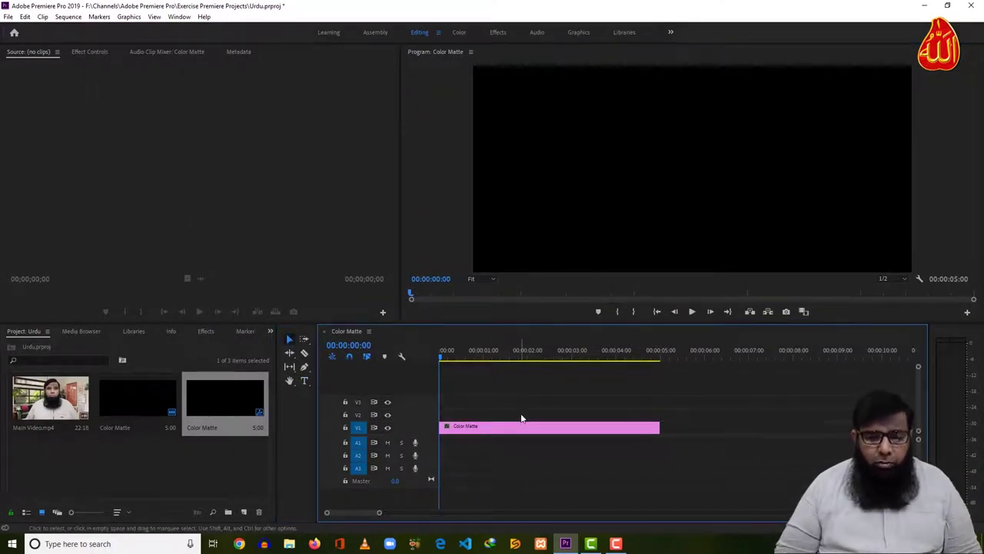
click(306, 381)
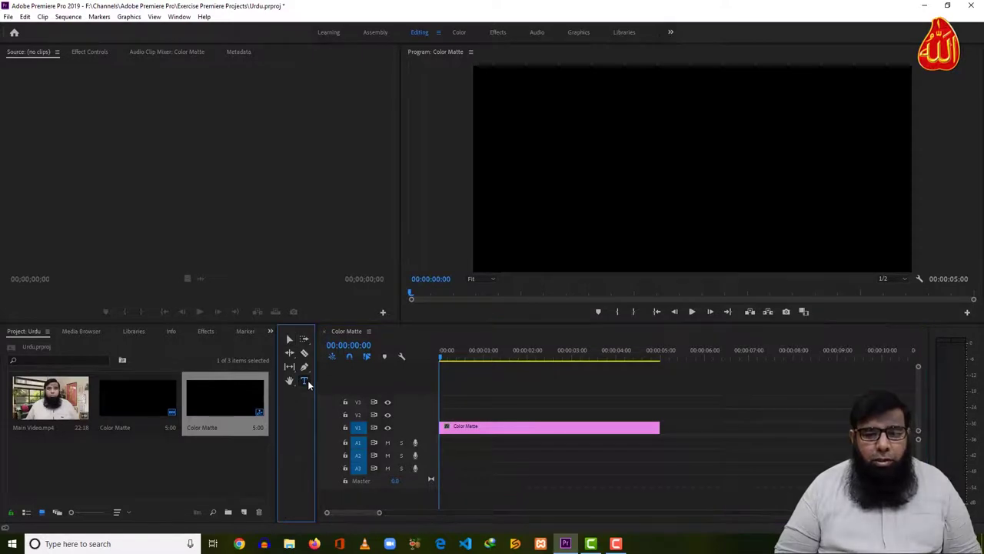
click(604, 164)
text(پاک)
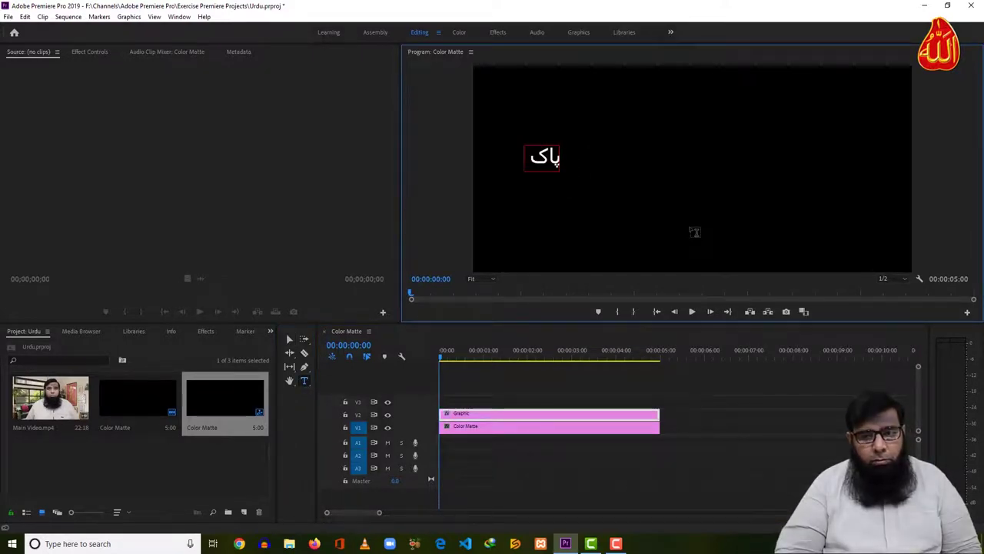
text(ستان ہمارا)
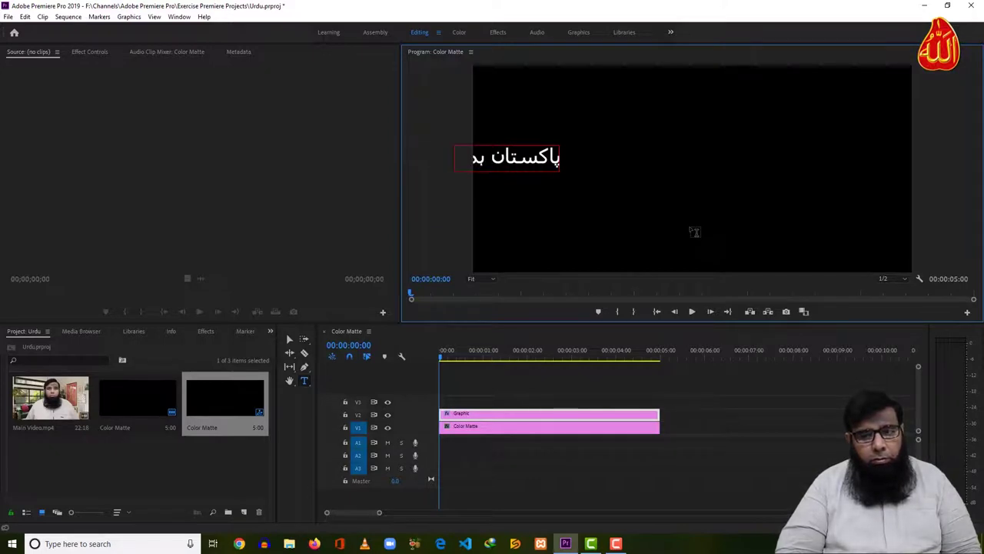
Drag the Urdu title from the left edge to the centre of the frame
click(291, 339)
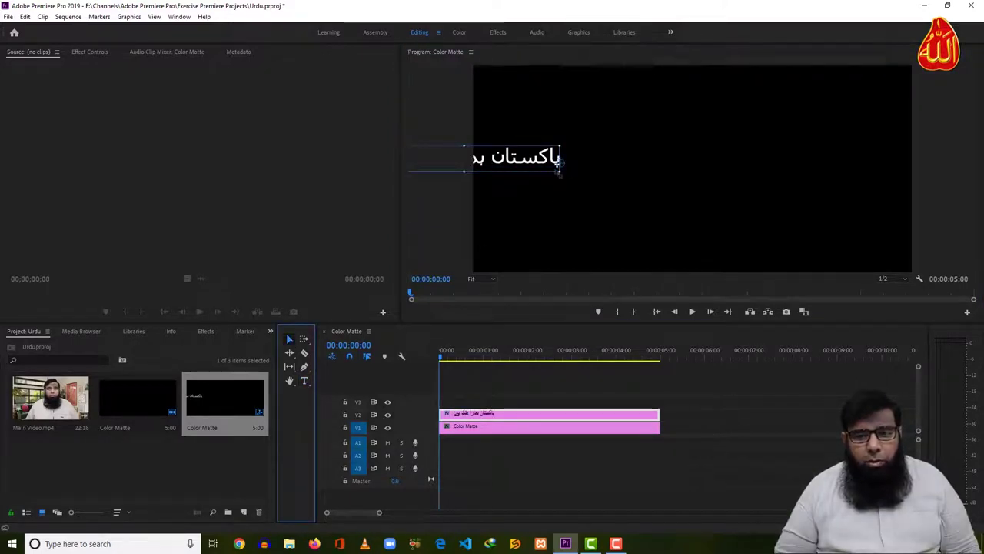
click(543, 152)
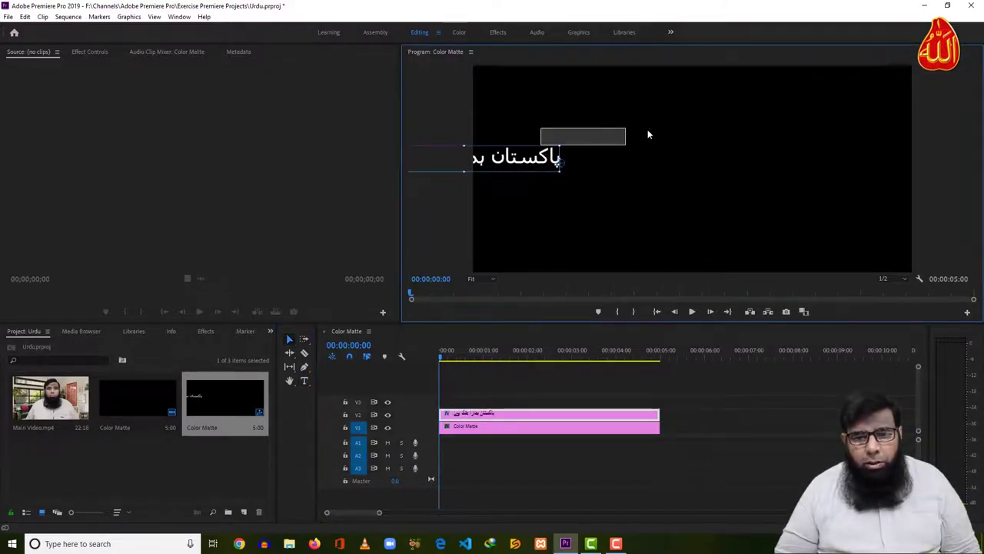
click(553, 158)
drag(554, 161, 787, 170)
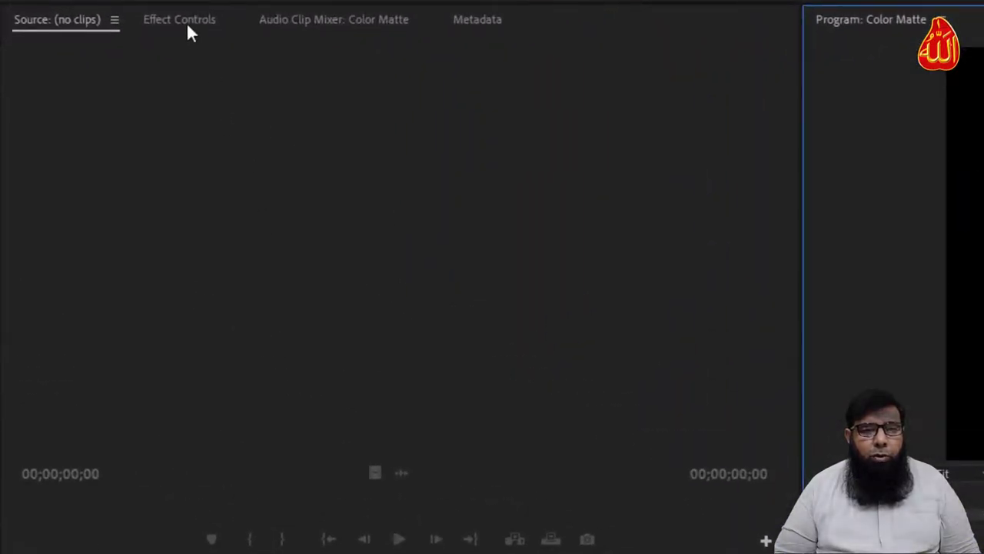
Expand the title's text properties, apply the Jaben Unicode font and adjust its size
click(189, 27)
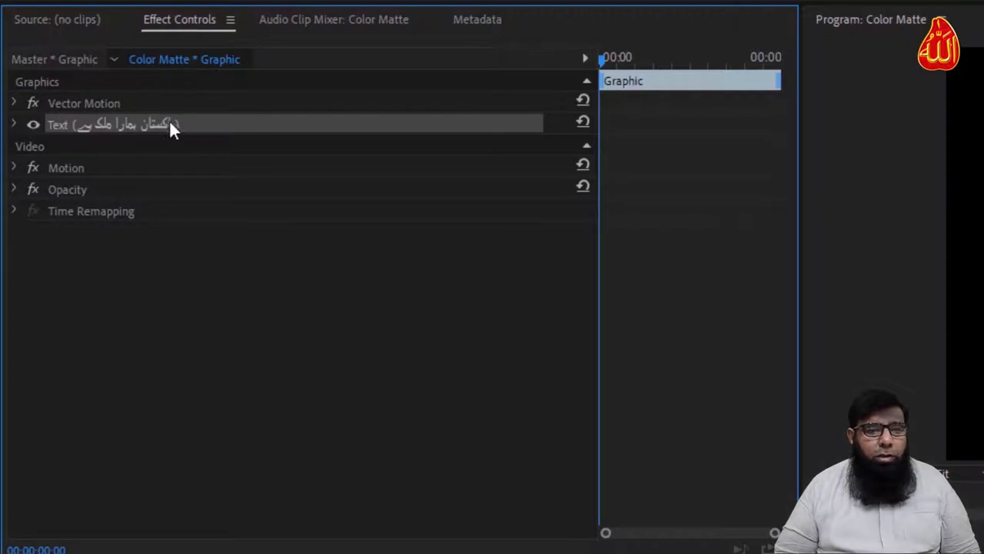
click(13, 125)
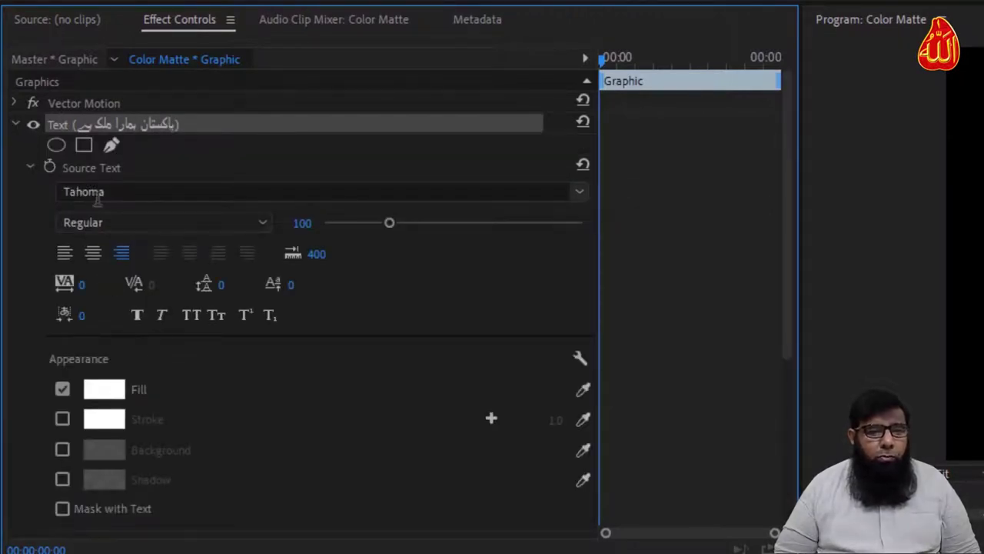
click(579, 193)
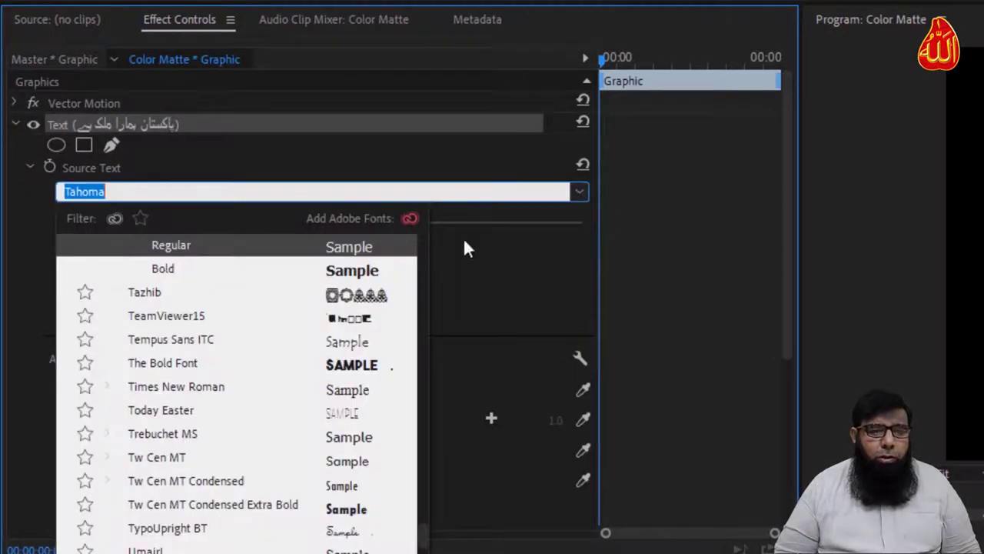
scroll(253, 383, down, 20)
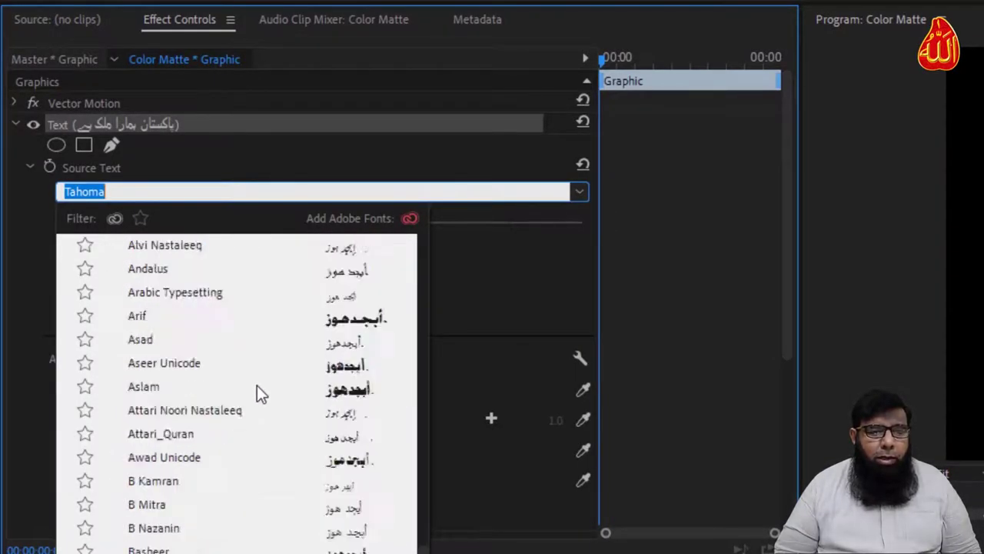
scroll(258, 386, down, 5)
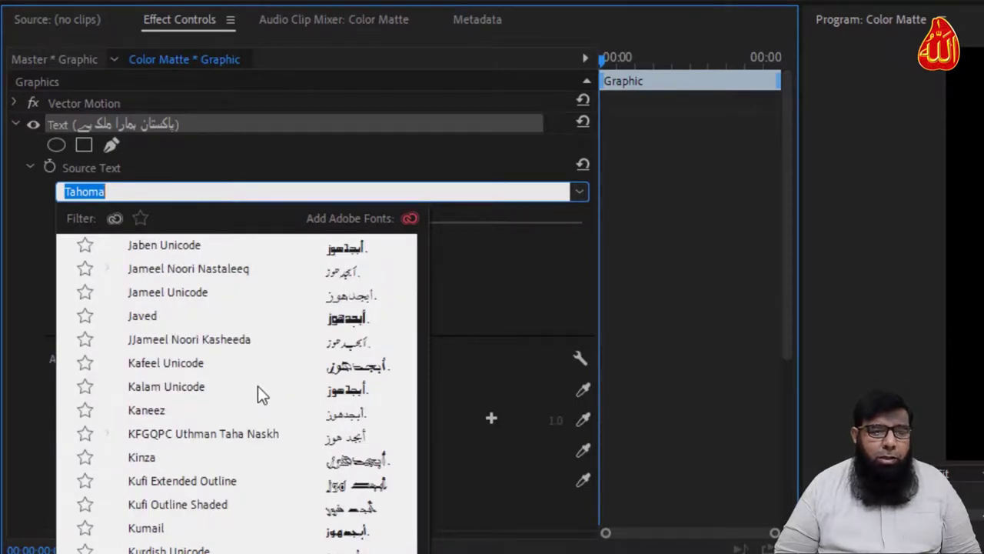
scroll(257, 386, up, 3)
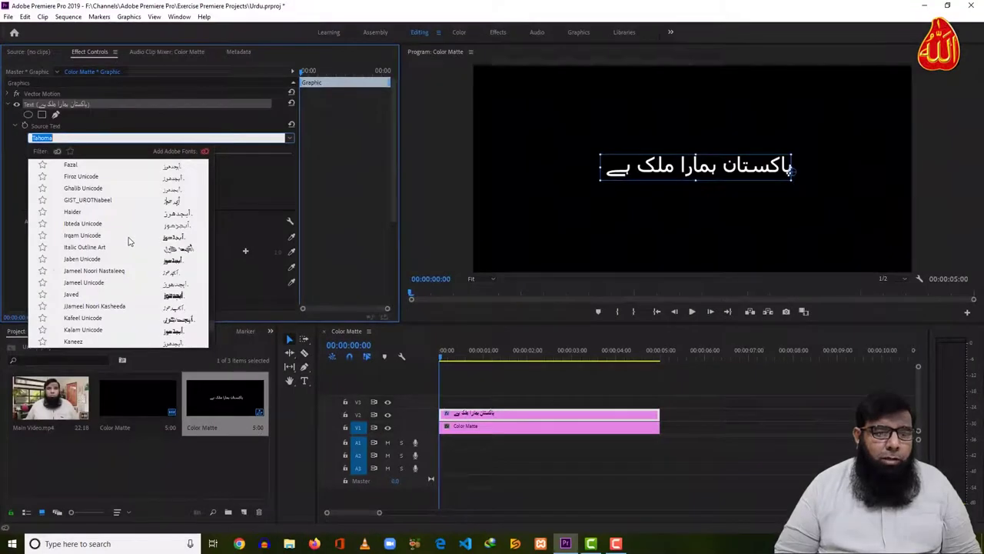
click(163, 260)
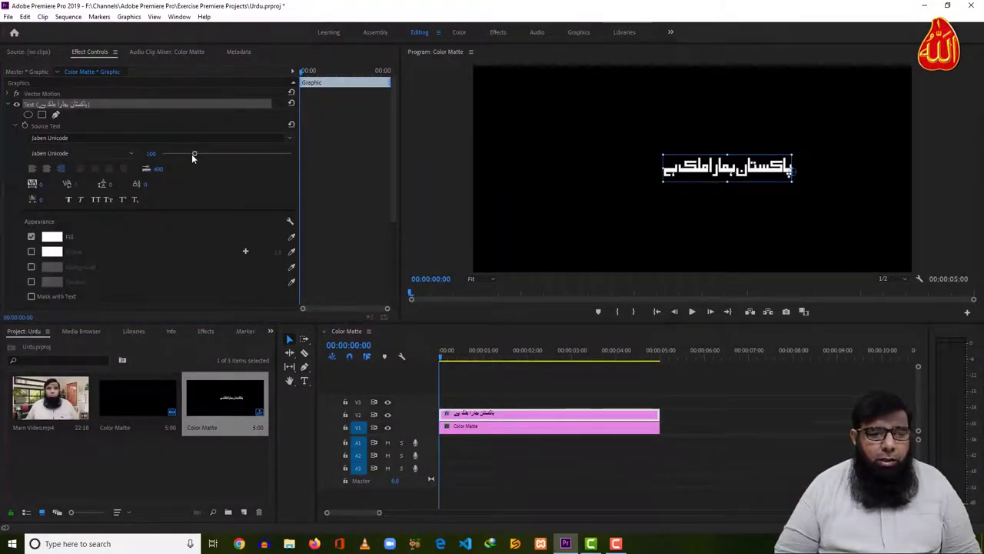
drag(192, 153, 230, 156)
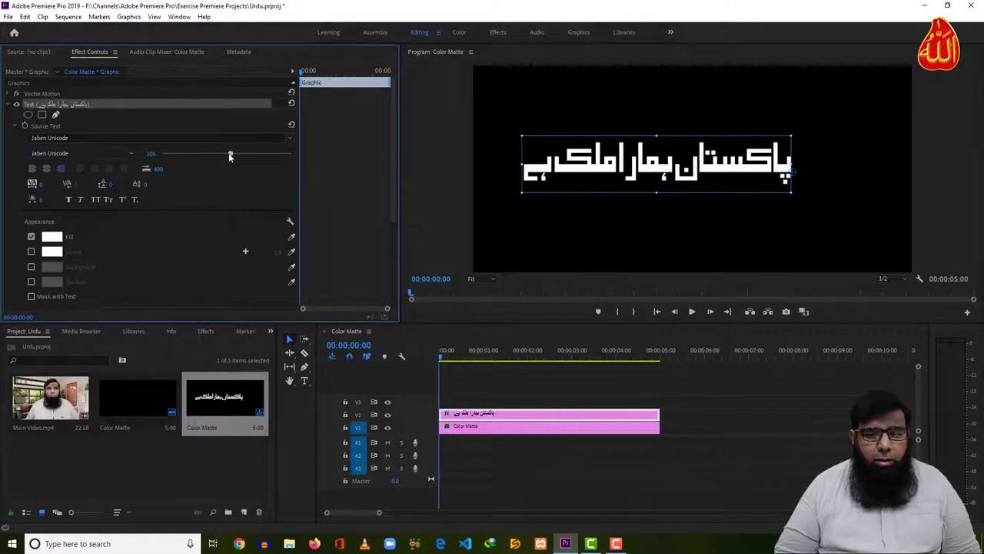
Try Kalam and Labeb Unicode, then settle on Attari Noori Nastaleeq at size 220
click(289, 140)
click(180, 233)
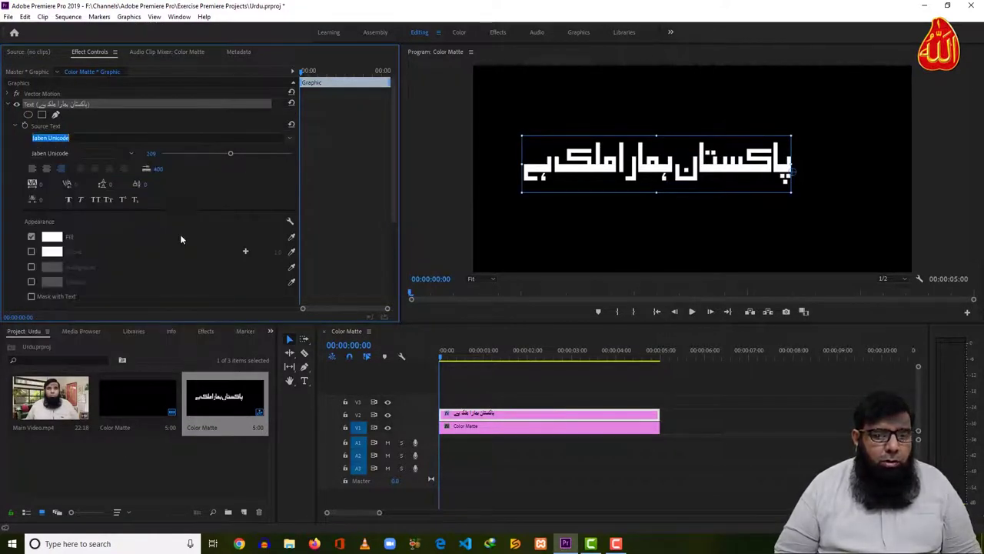
click(285, 139)
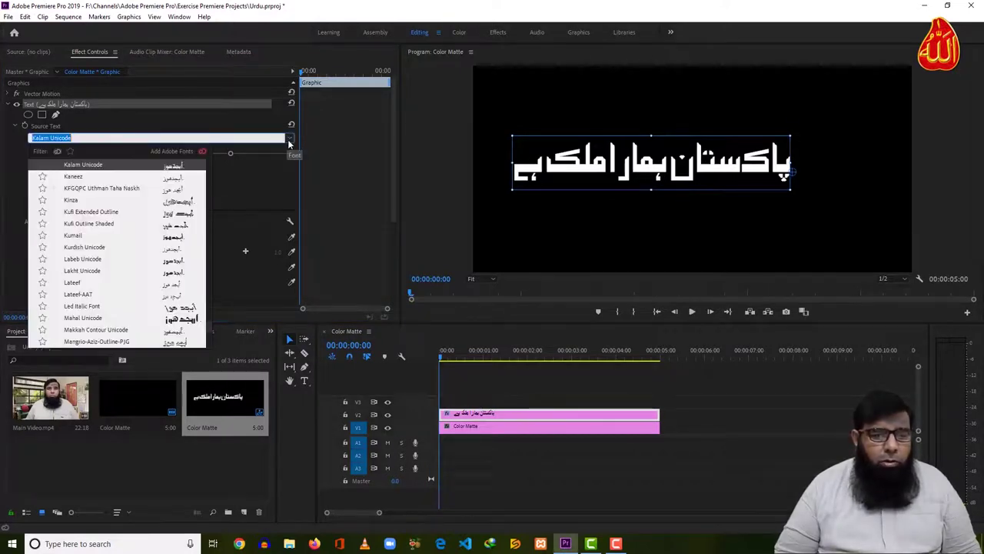
click(177, 259)
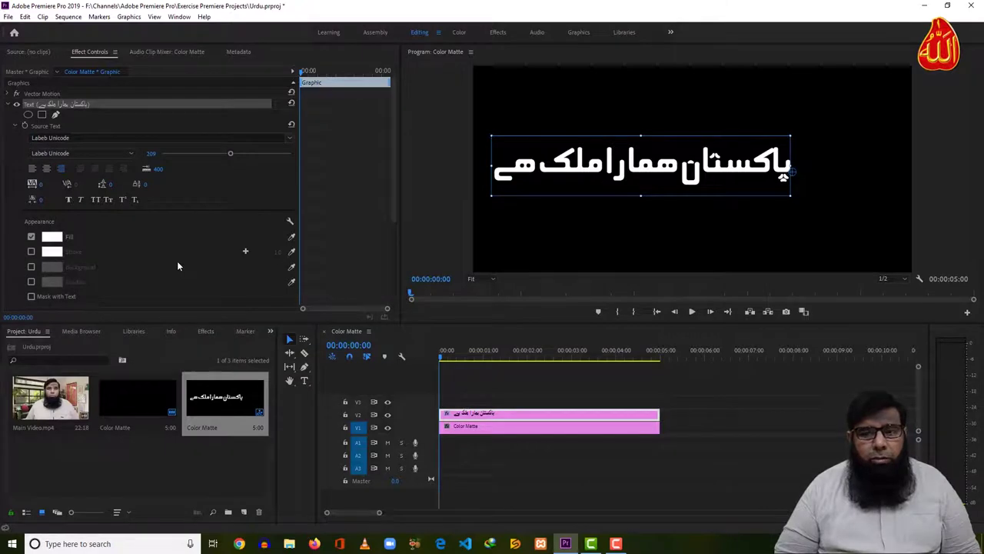
click(292, 139)
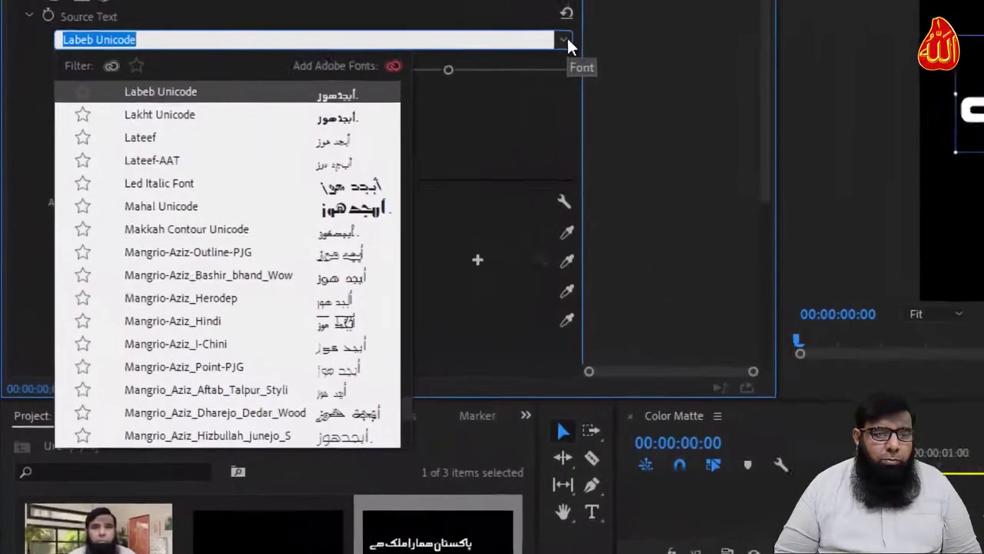
scroll(206, 254, up, 15)
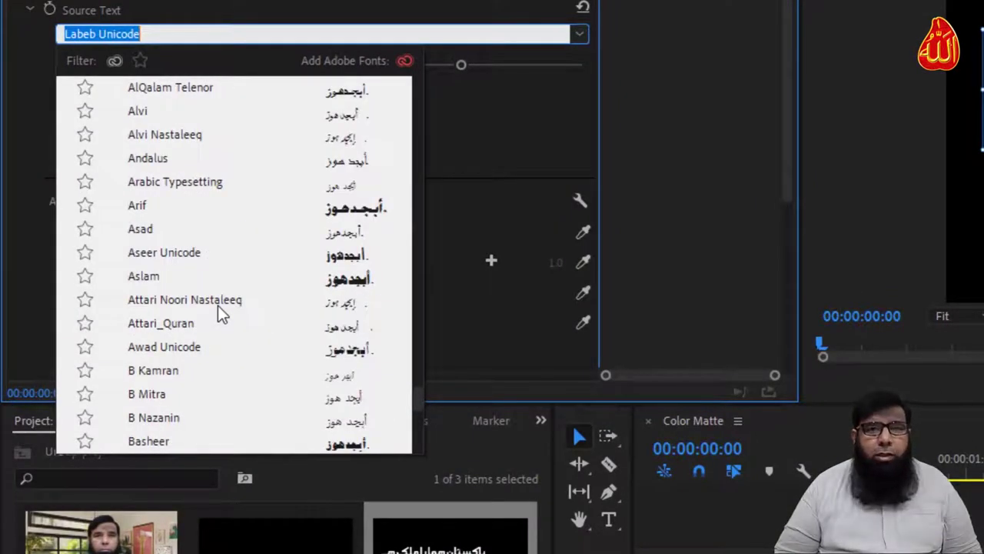
click(215, 306)
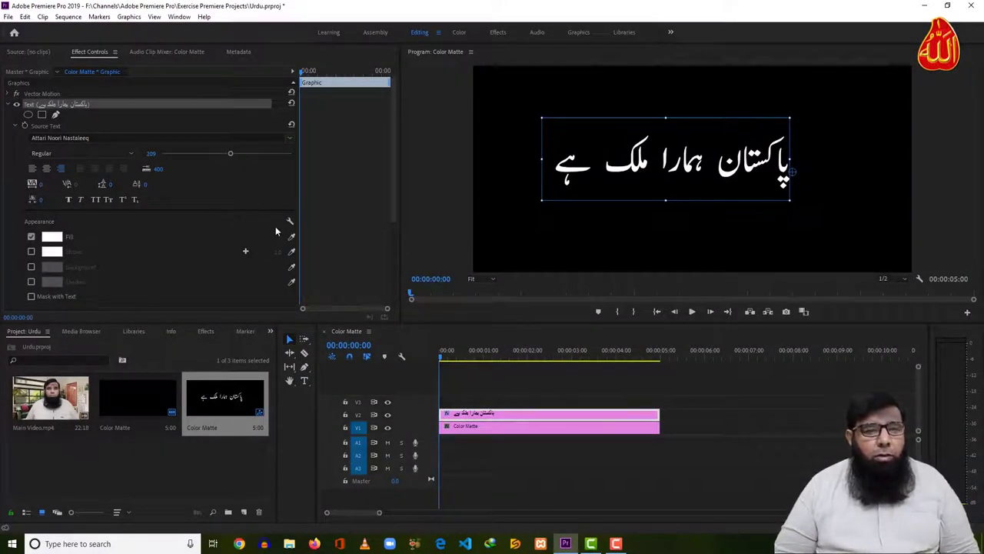
mouse_move(230, 154)
mouse_down()
mouse_move(211, 154)
mouse_move(232, 157)
mouse_up()
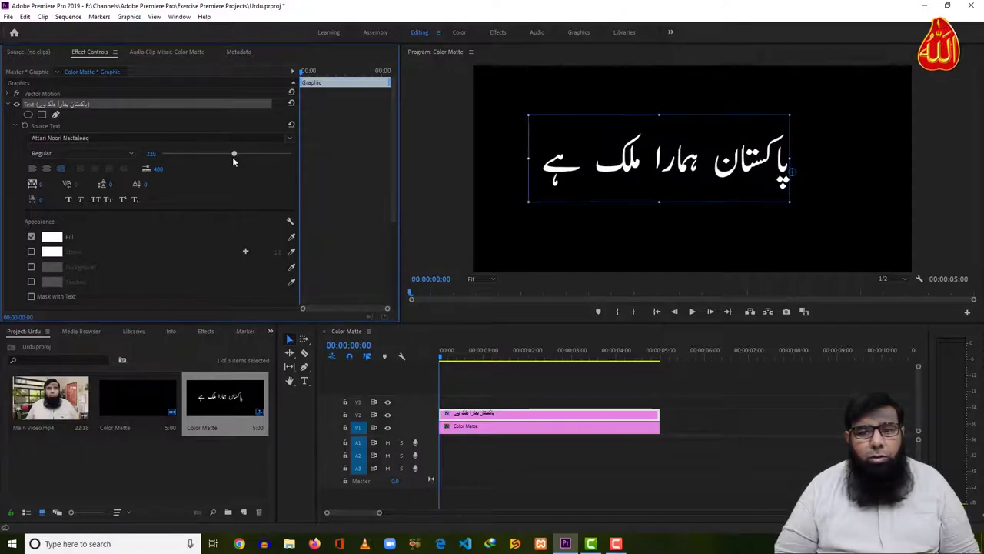
Make the title's fill red and nudge the text slightly right
click(51, 239)
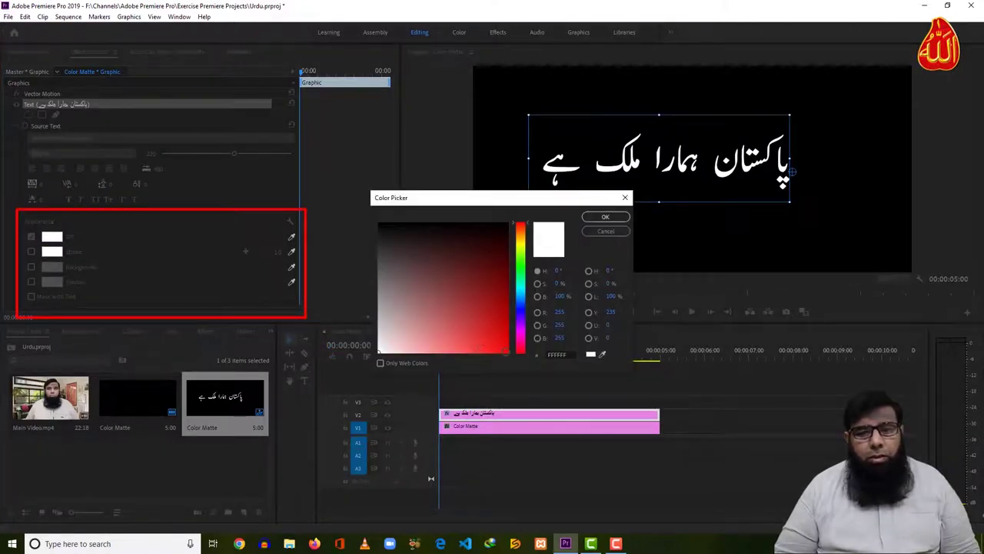
click(506, 224)
click(605, 217)
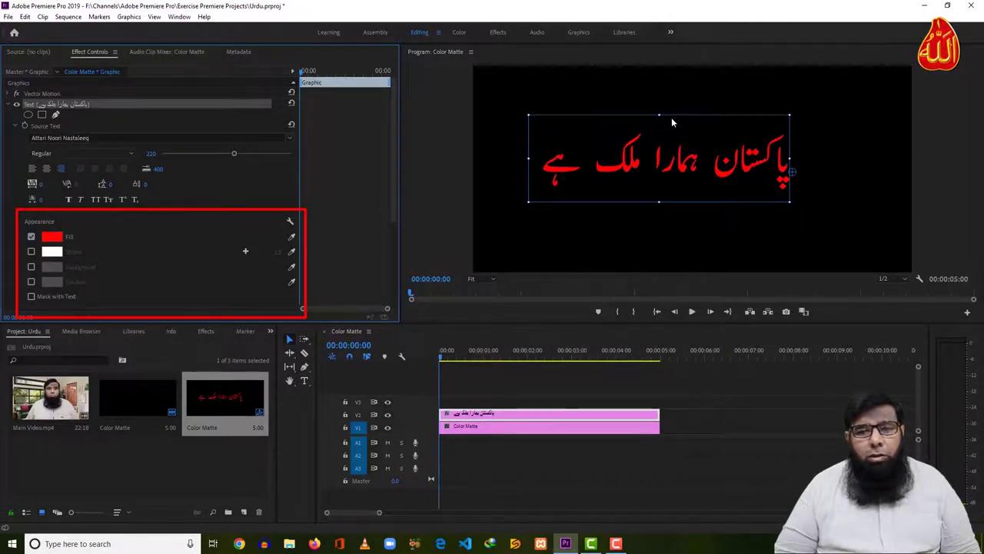
drag(672, 114, 712, 122)
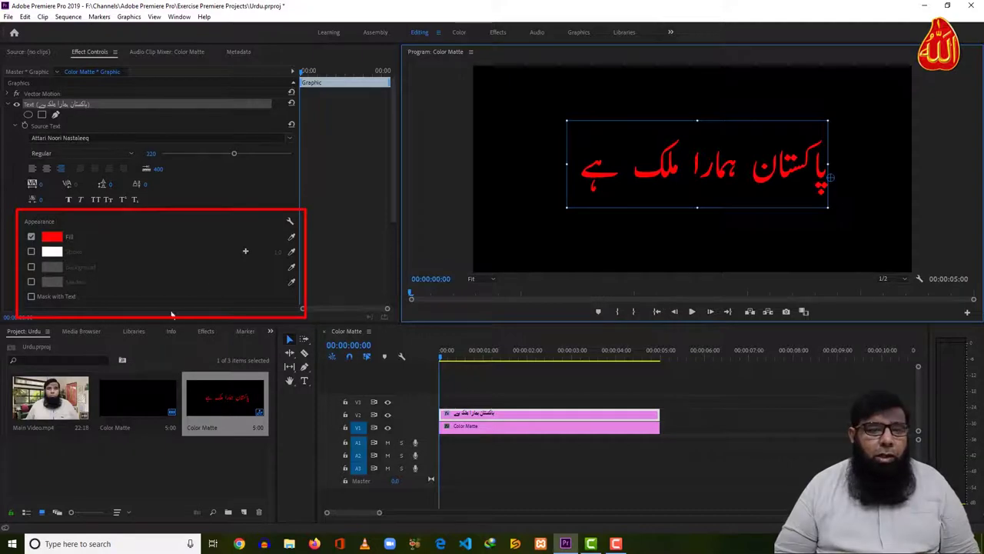
Enable a thick stroke and set its colour to near-white, after trying yellow-green
click(30, 252)
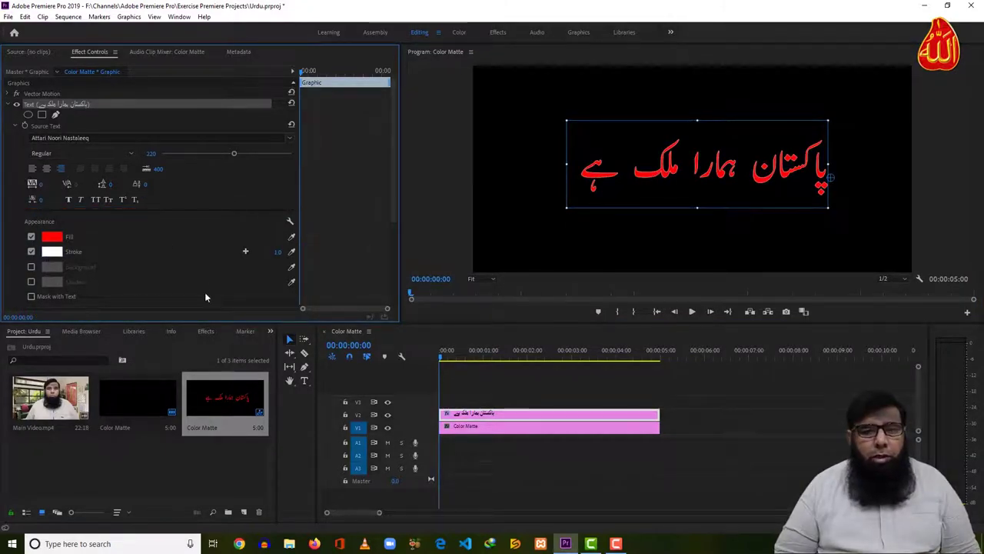
drag(280, 258, 315, 258)
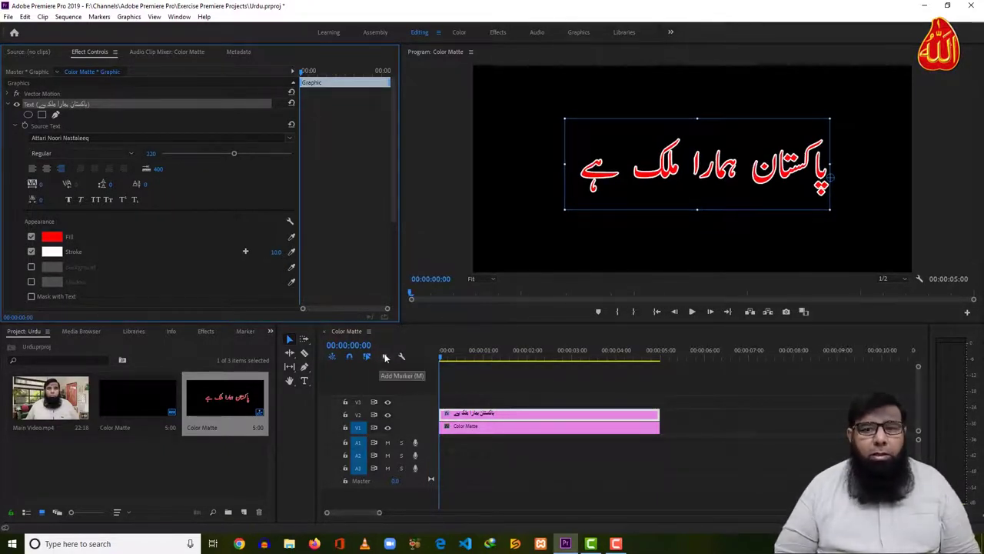
click(52, 251)
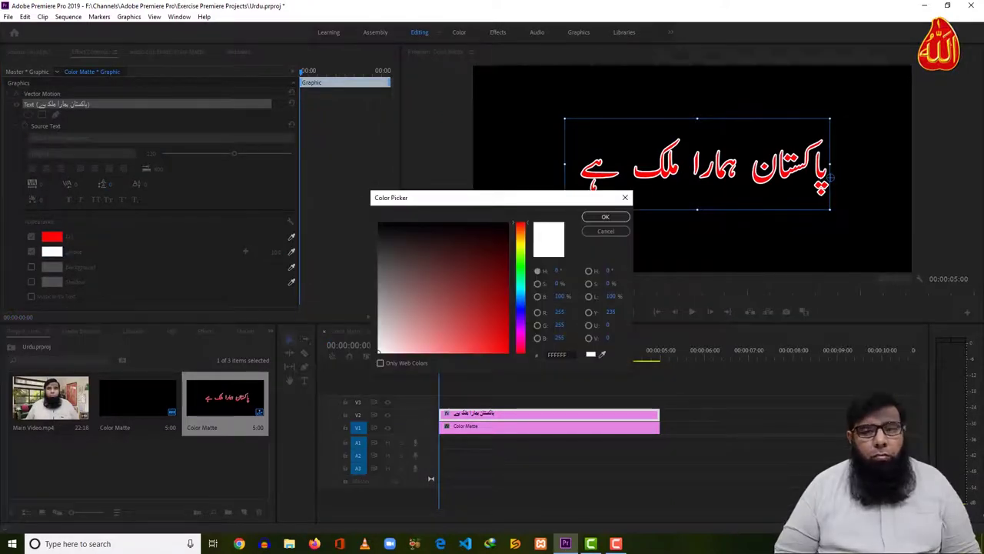
click(522, 252)
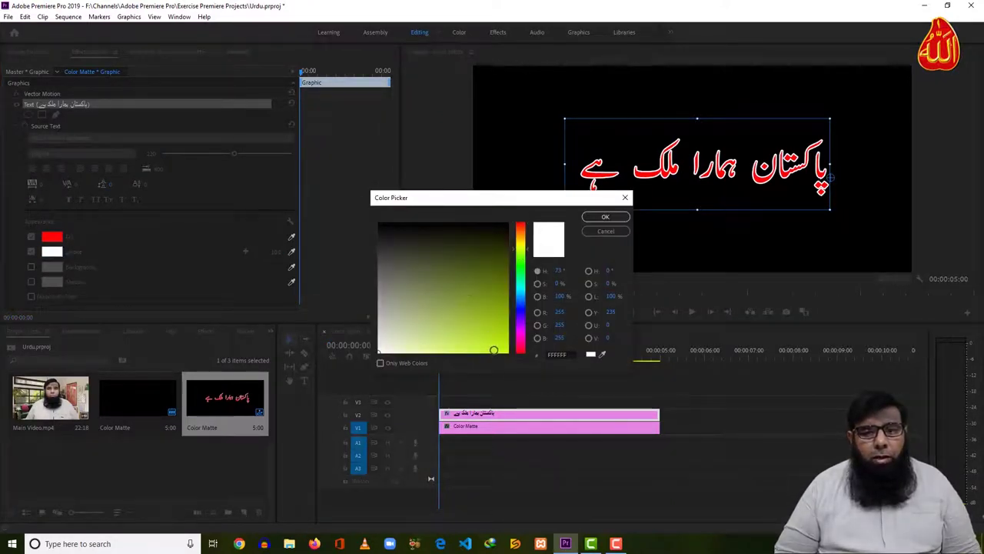
drag(453, 345, 484, 335)
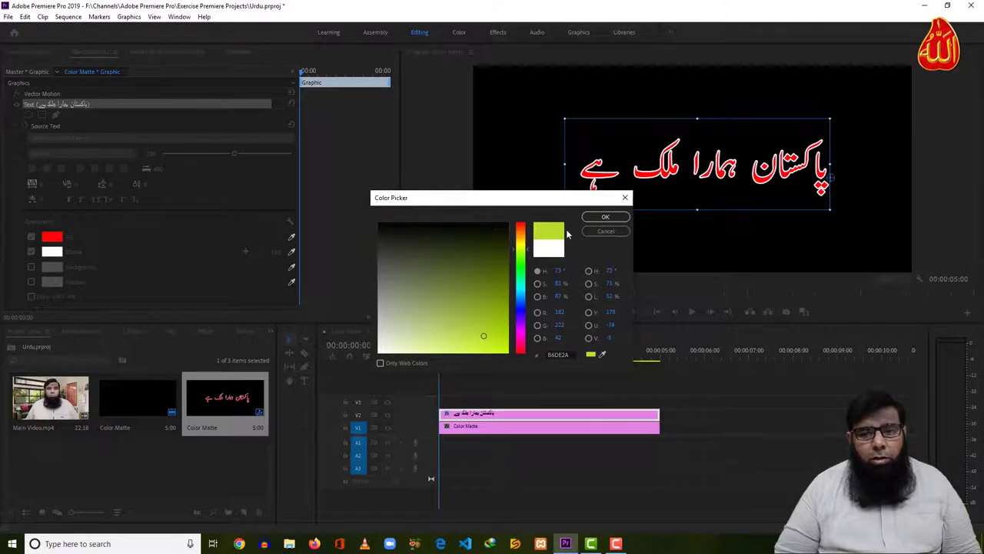
click(605, 217)
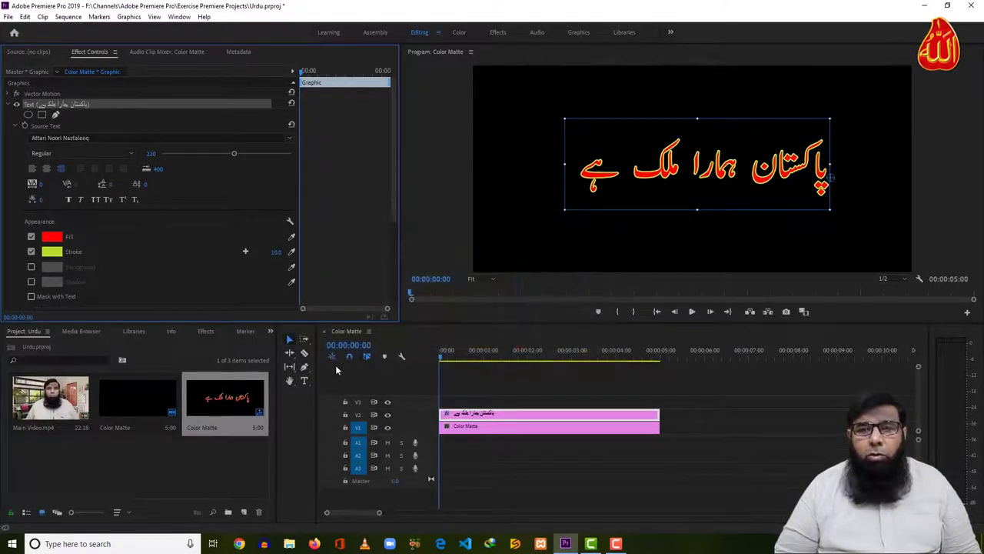
click(53, 253)
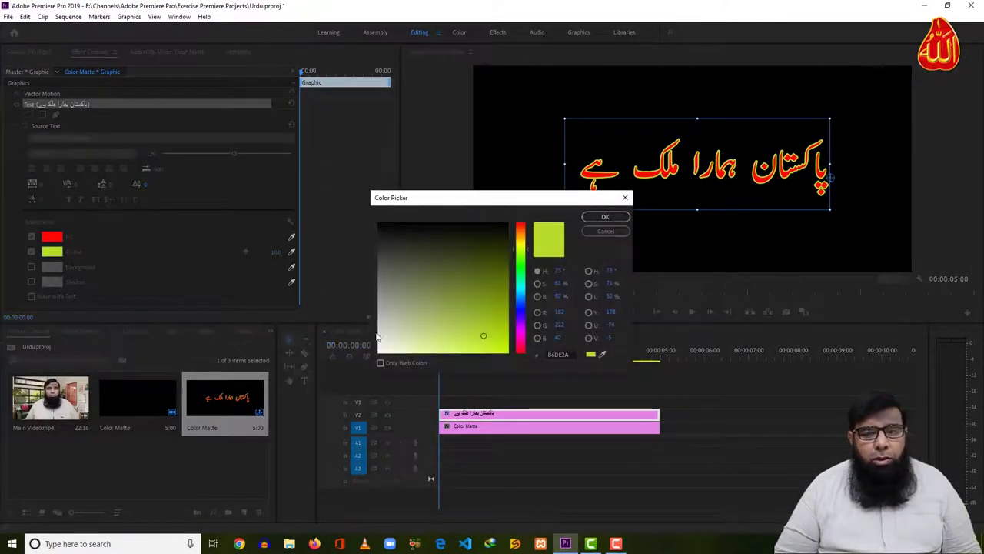
click(378, 351)
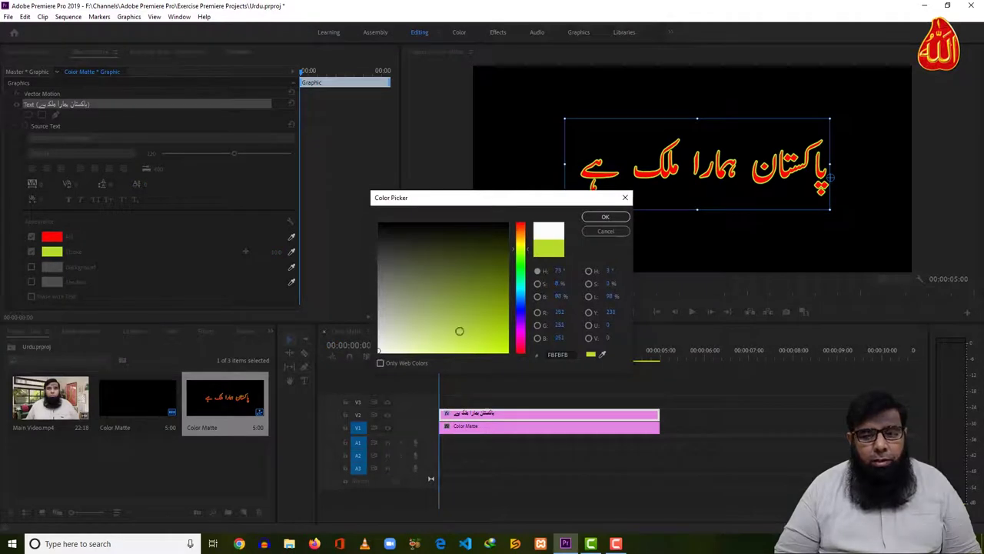
click(605, 216)
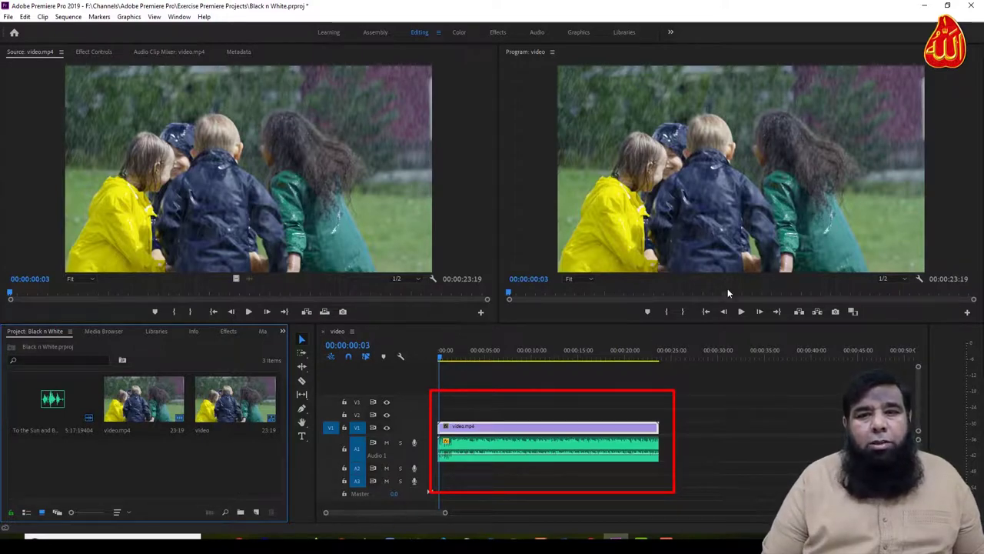
Play the rain video sequence, stop it, and return the playhead to the start
click(741, 311)
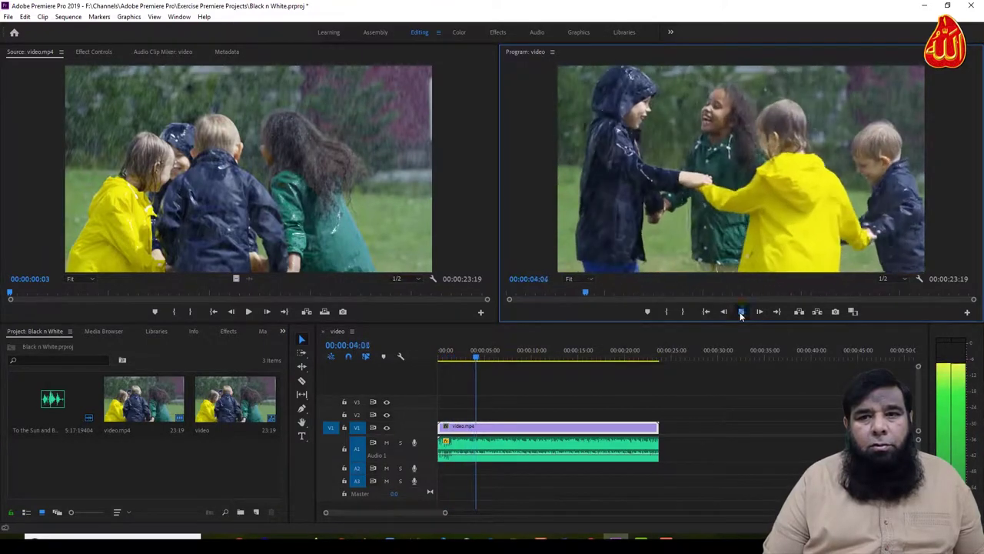
click(741, 311)
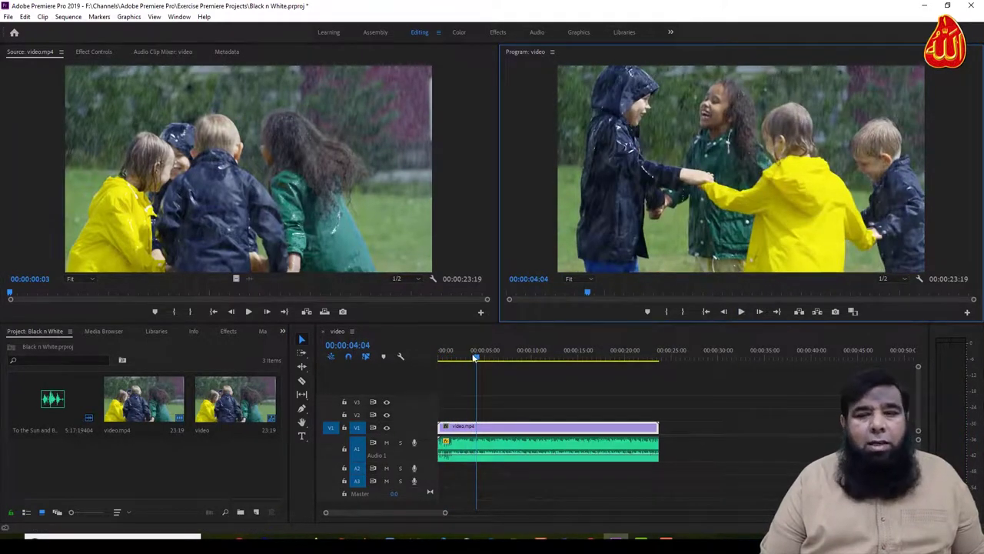
drag(476, 358, 422, 360)
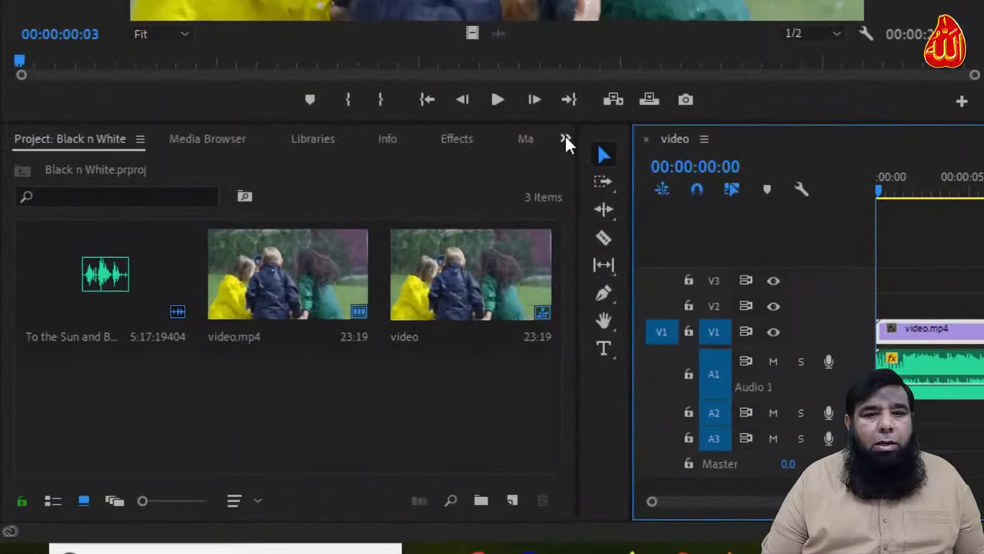
Search Effects for 'whi' and apply Black & White to the video.mp4 clip
click(490, 190)
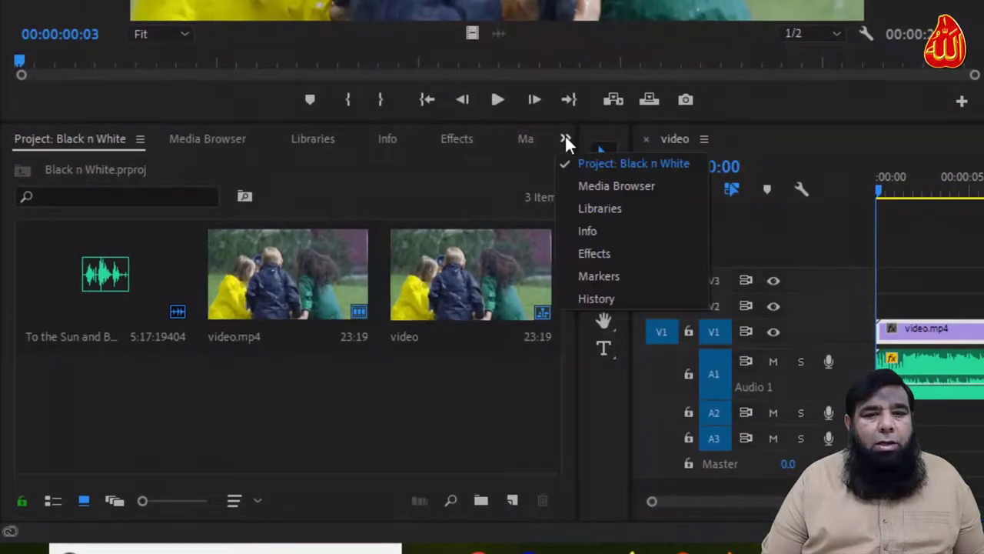
click(619, 255)
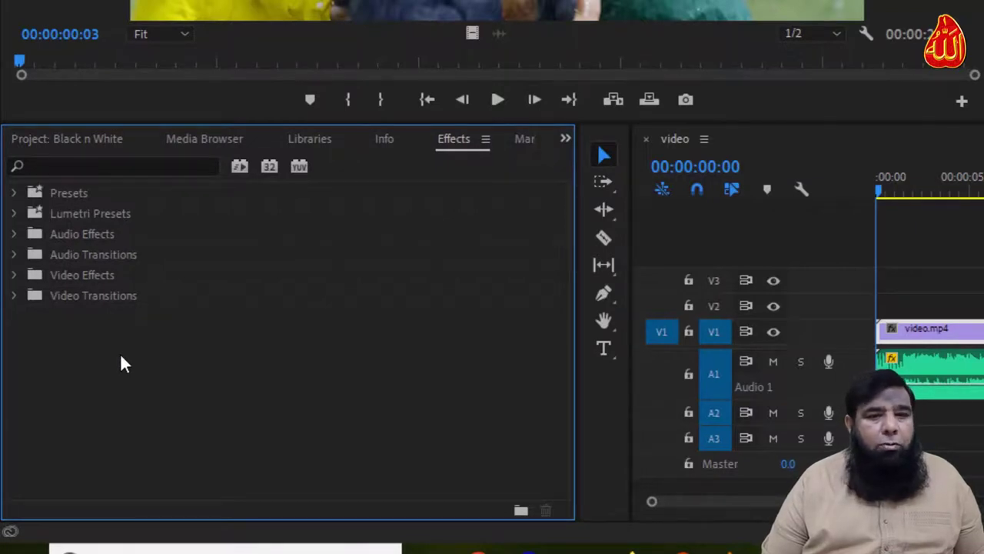
click(149, 165)
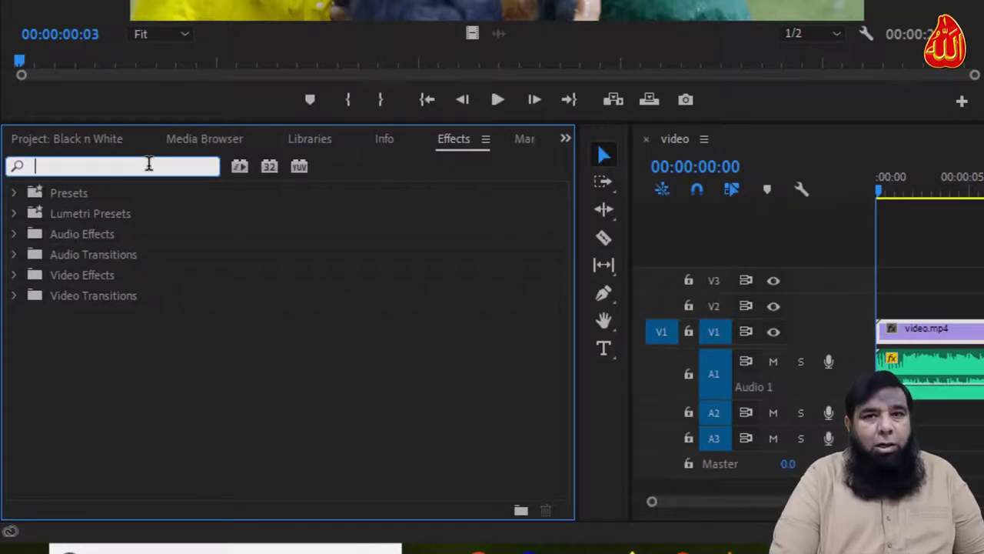
text(whi)
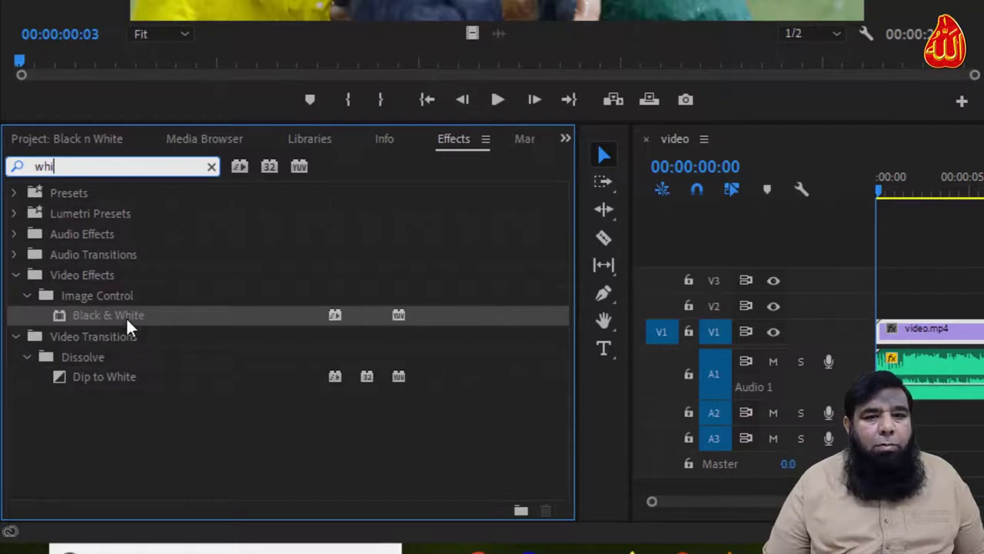
drag(116, 318, 910, 403)
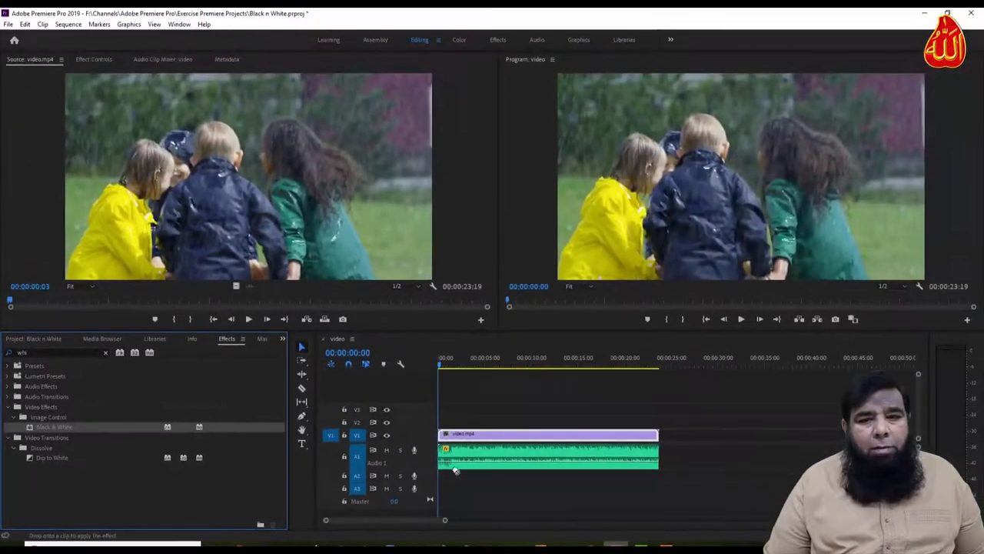
drag(455, 471, 478, 436)
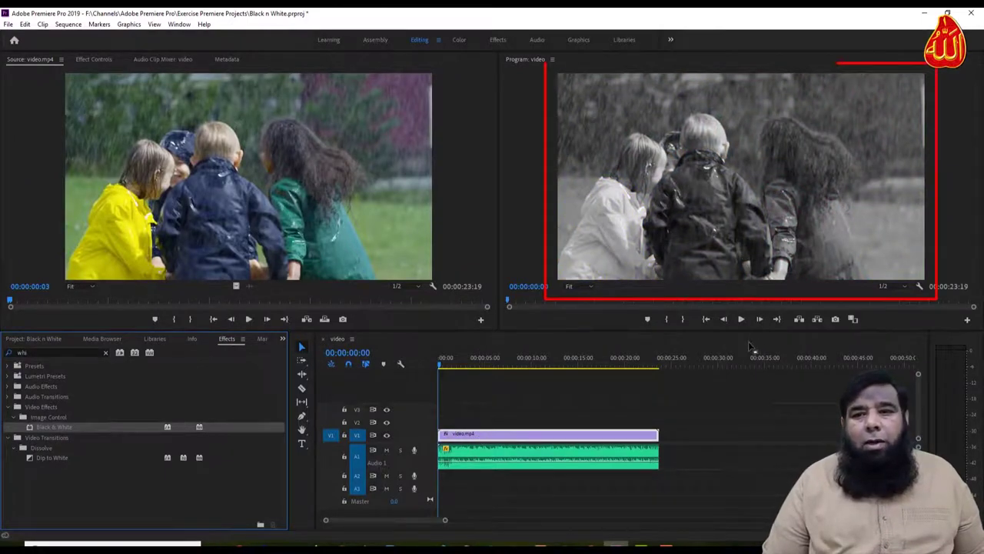
Play the sequence to preview the grayscale result, then select video.mp4
click(741, 319)
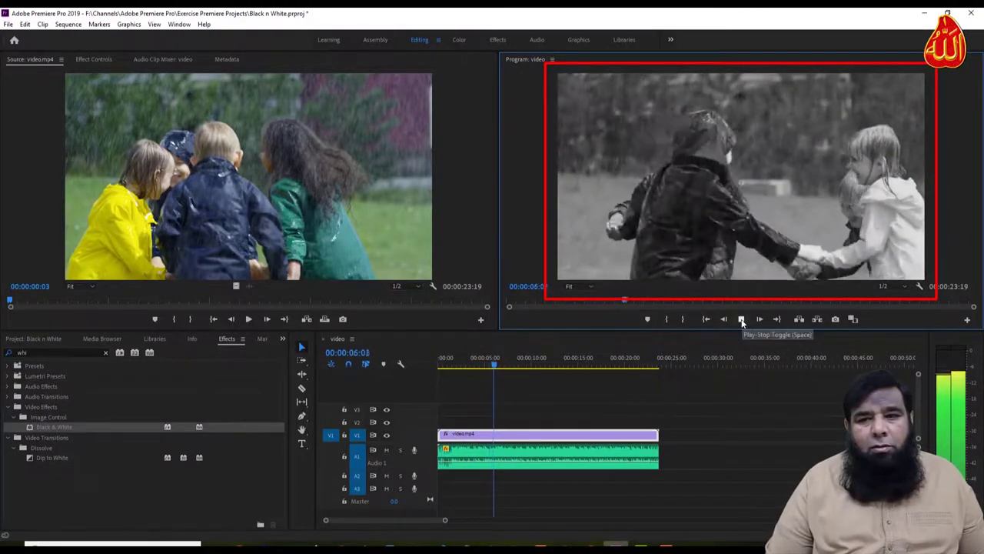
click(741, 319)
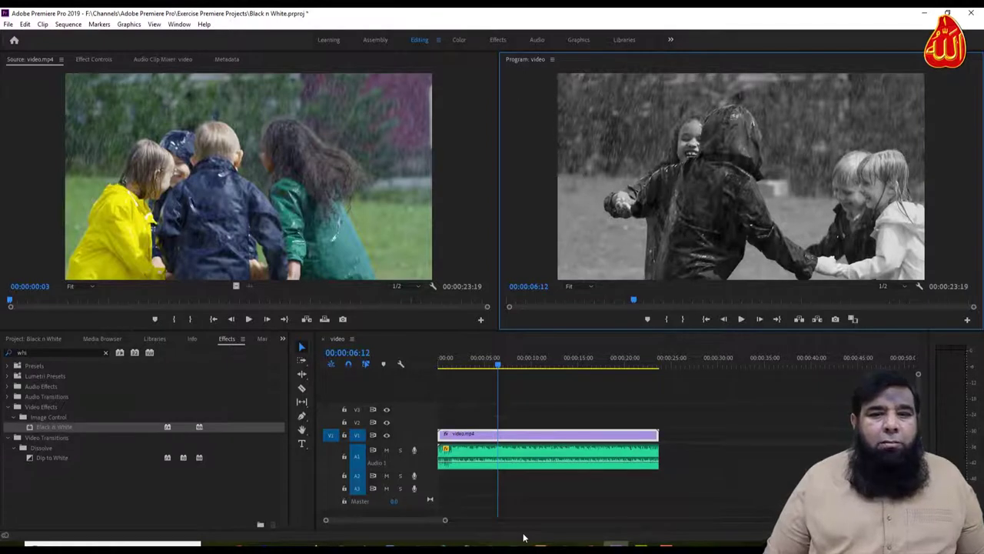
click(569, 439)
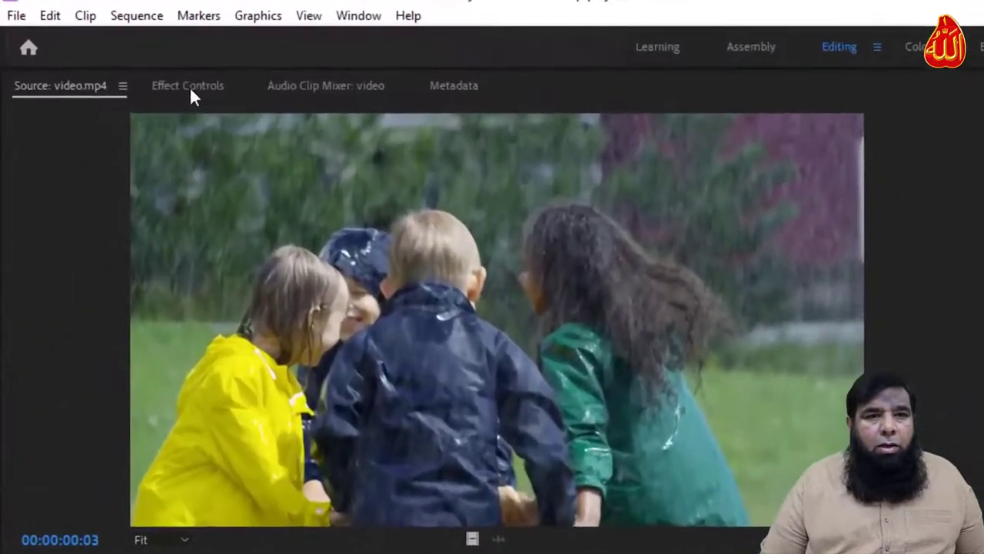
Delete the Black & White effect from video.mp4 in Effect Controls
click(95, 60)
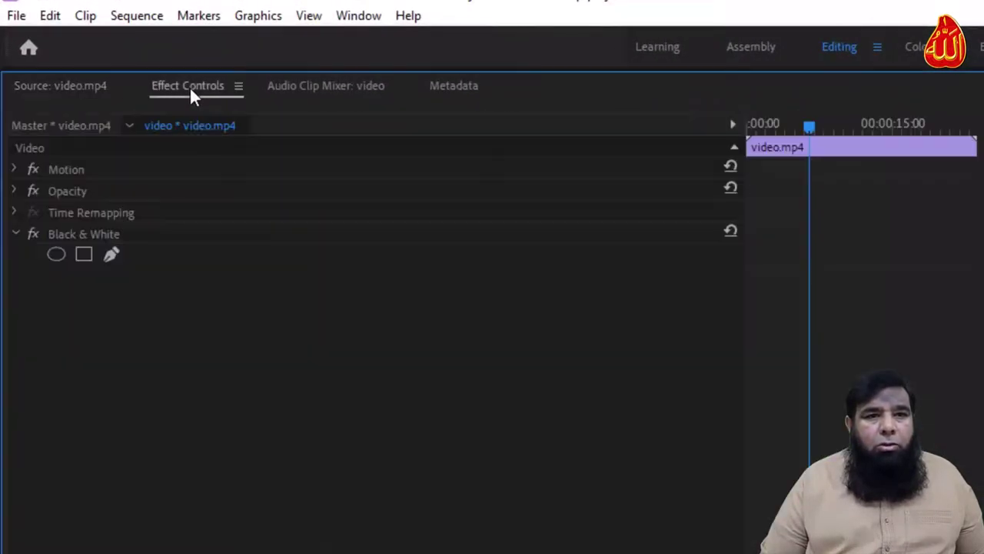
click(93, 238)
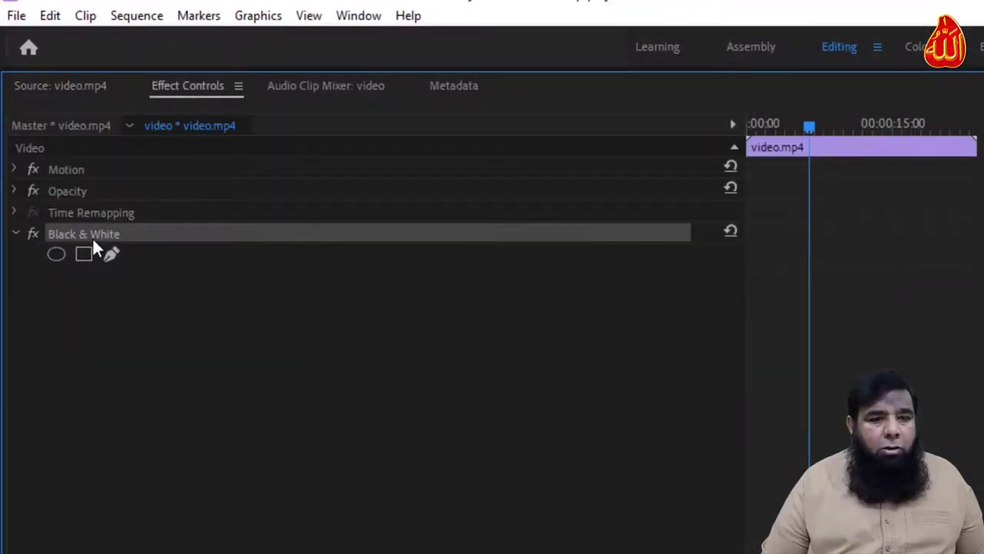
key(Delete)
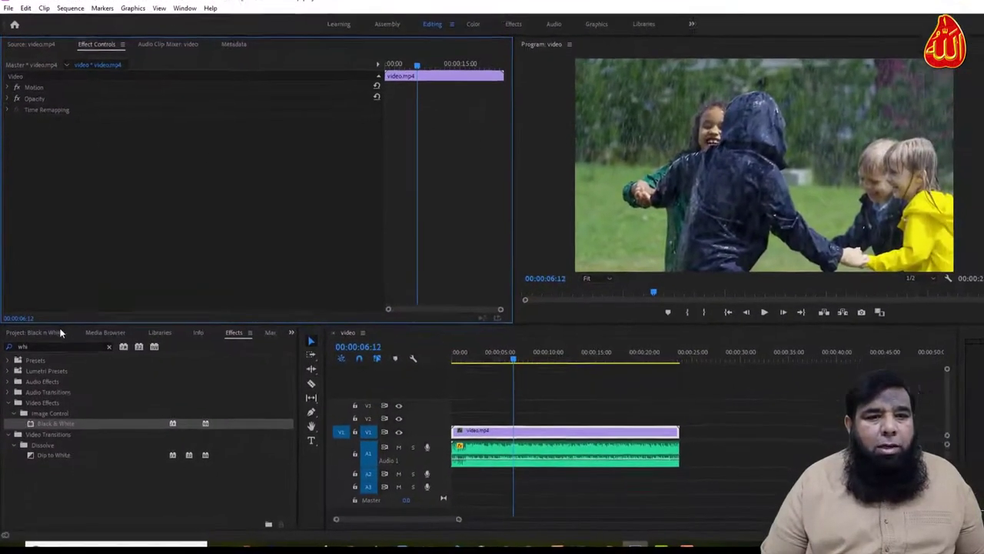
Create a new 1920×1080 Adjustment Layer in the Project panel
click(90, 510)
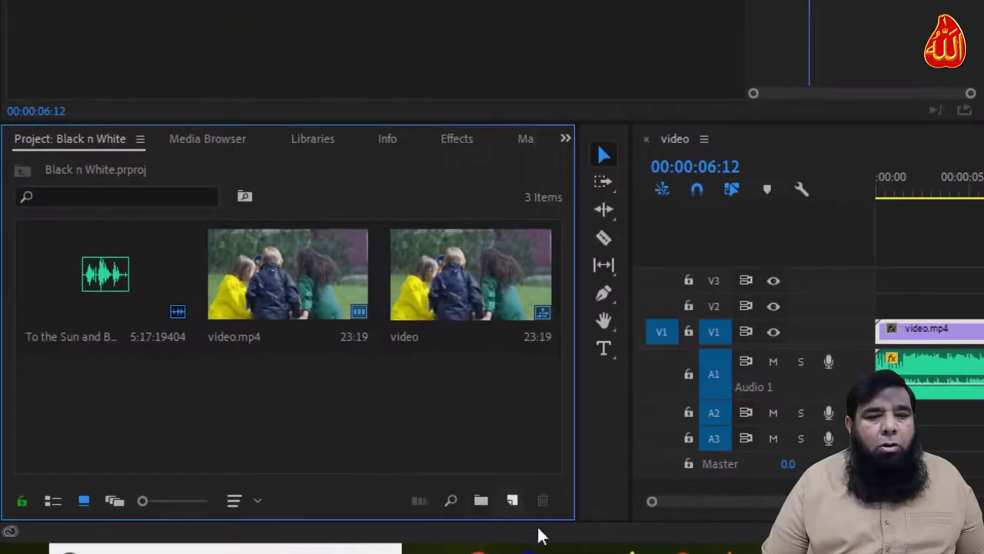
click(512, 501)
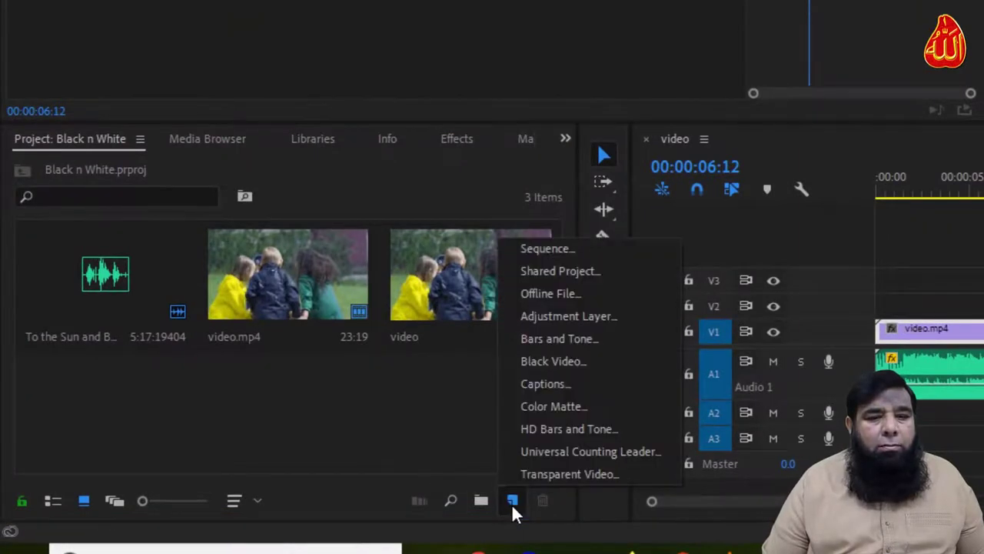
click(613, 315)
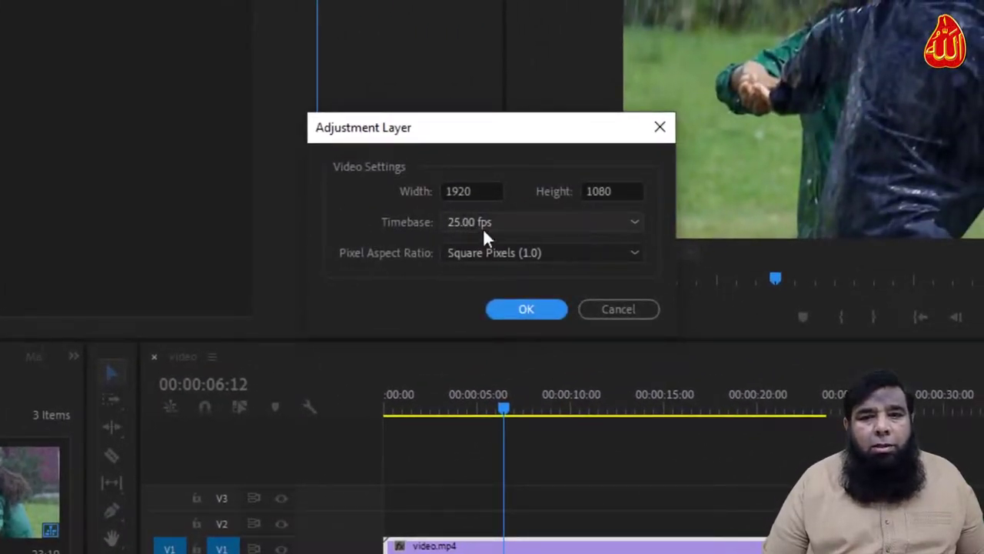
click(548, 308)
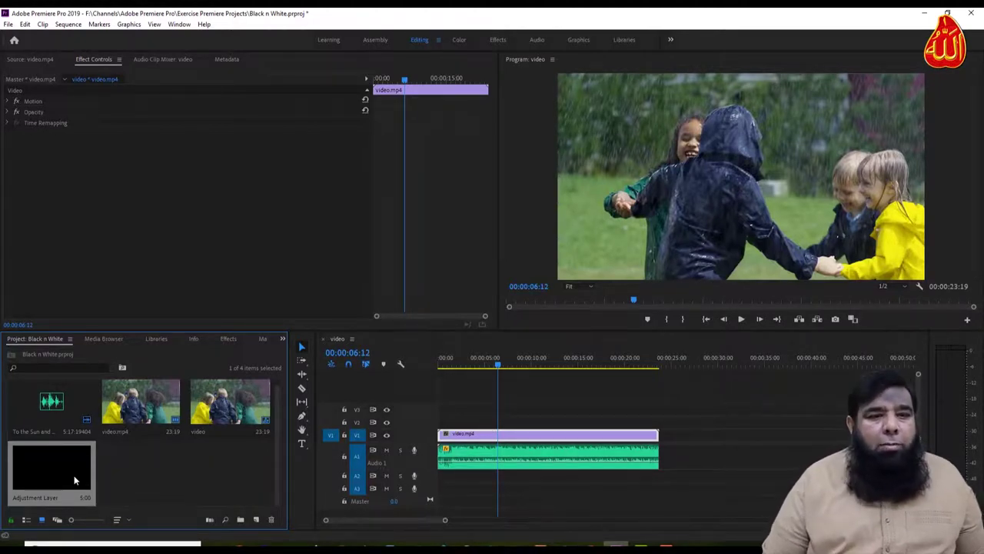
Place the Adjustment Layer on V2 at the start, lengthen it, and apply Black & White
drag(139, 477, 460, 421)
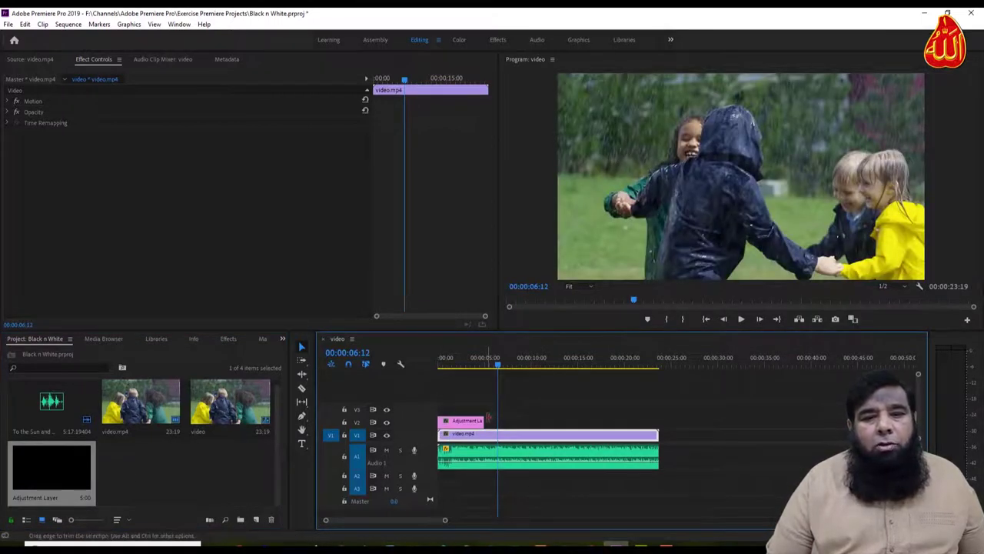
drag(481, 421, 508, 420)
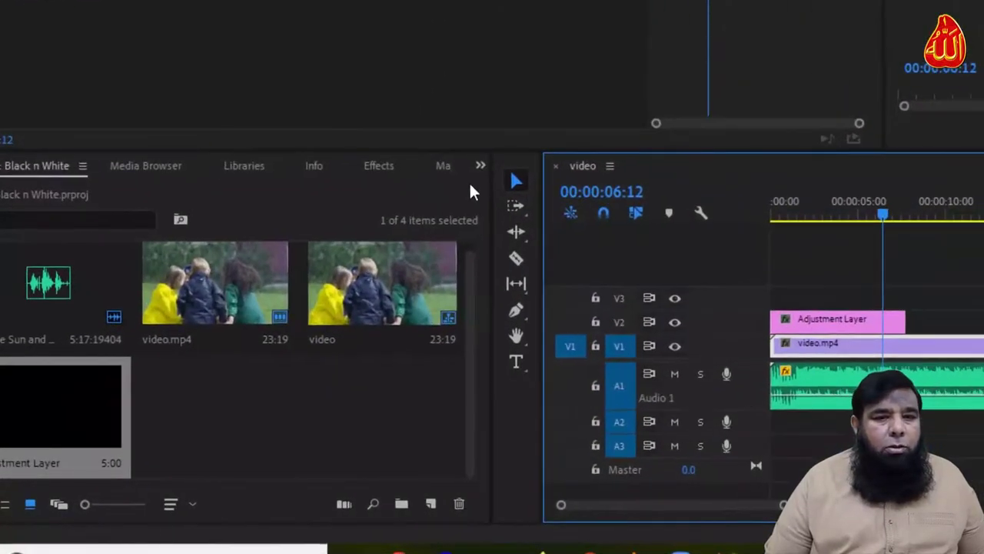
click(478, 168)
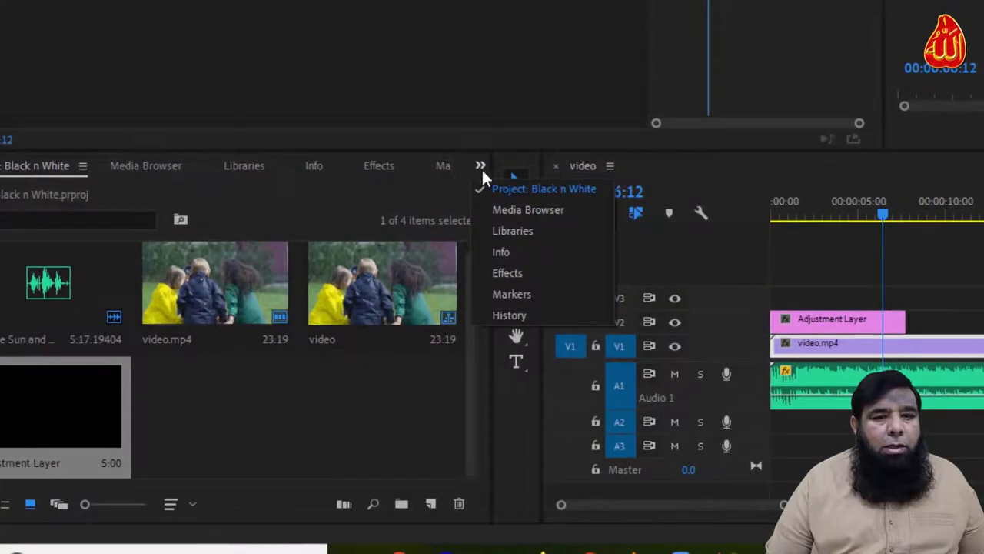
click(509, 269)
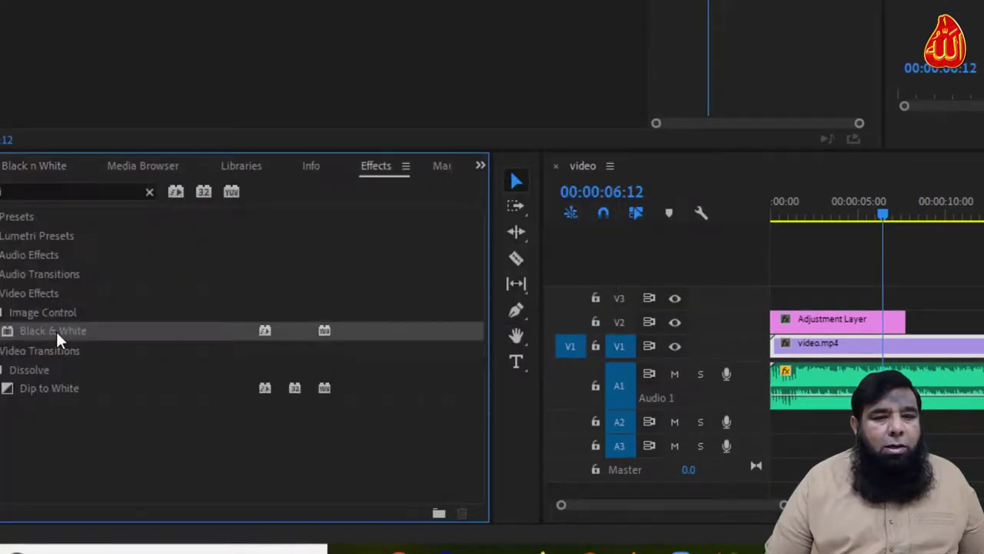
drag(55, 329, 799, 322)
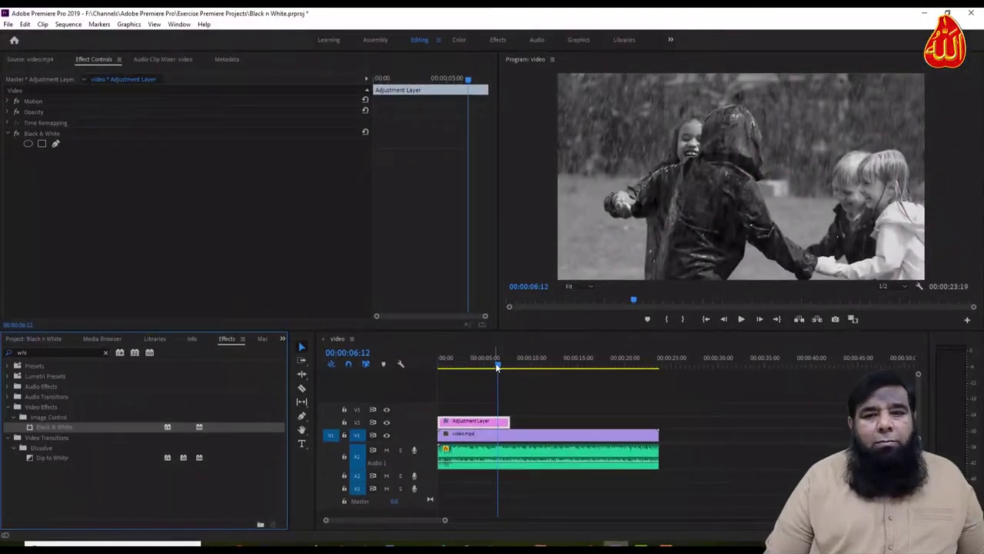
Play the sequence from the start to test the effect, stopping at 00:00:09:14
drag(496, 371, 440, 372)
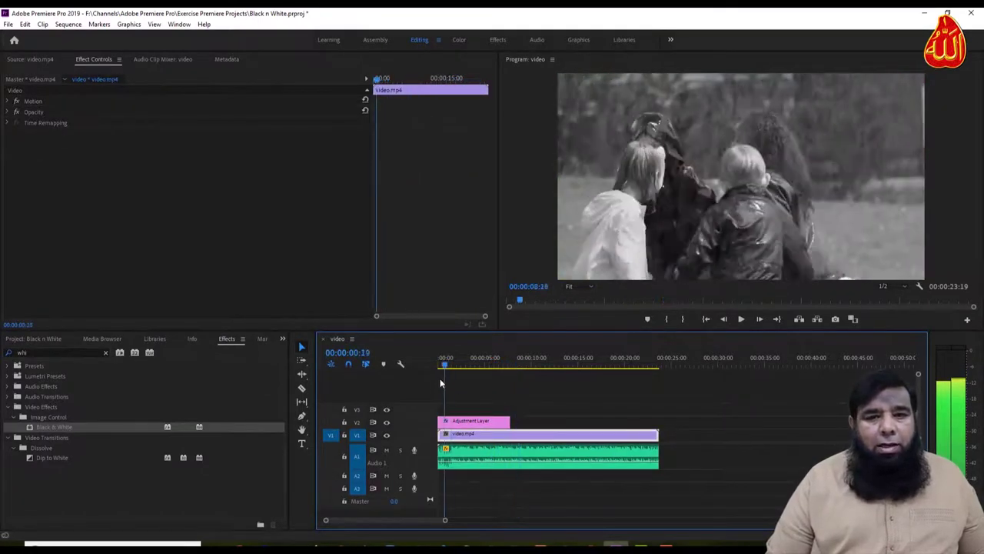
click(740, 318)
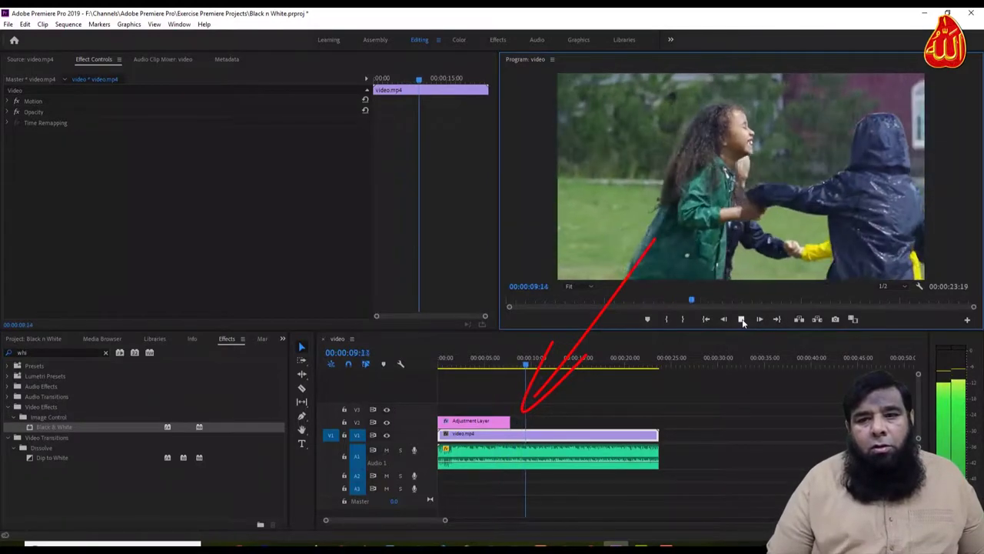
click(741, 319)
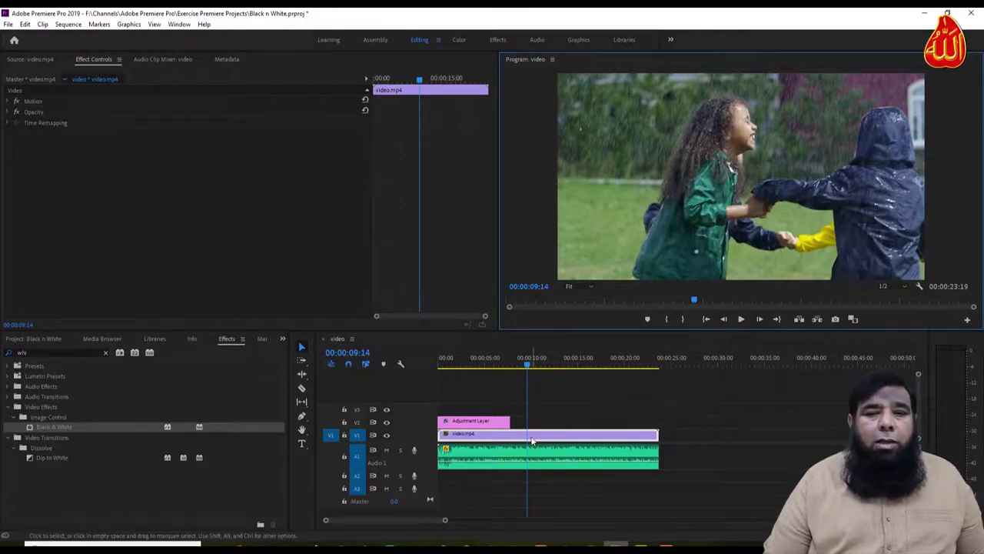
Slide the Adjustment Layer later, preview it, then move it back to the start
mouse_move(501, 423)
mouse_down()
mouse_move(565, 435)
mouse_move(642, 429)
mouse_move(617, 428)
mouse_up()
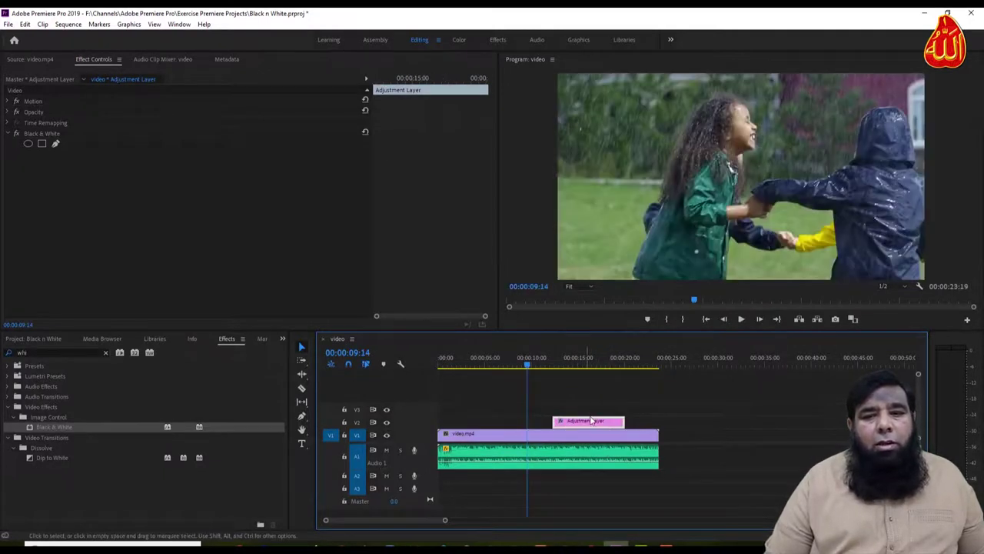
click(741, 319)
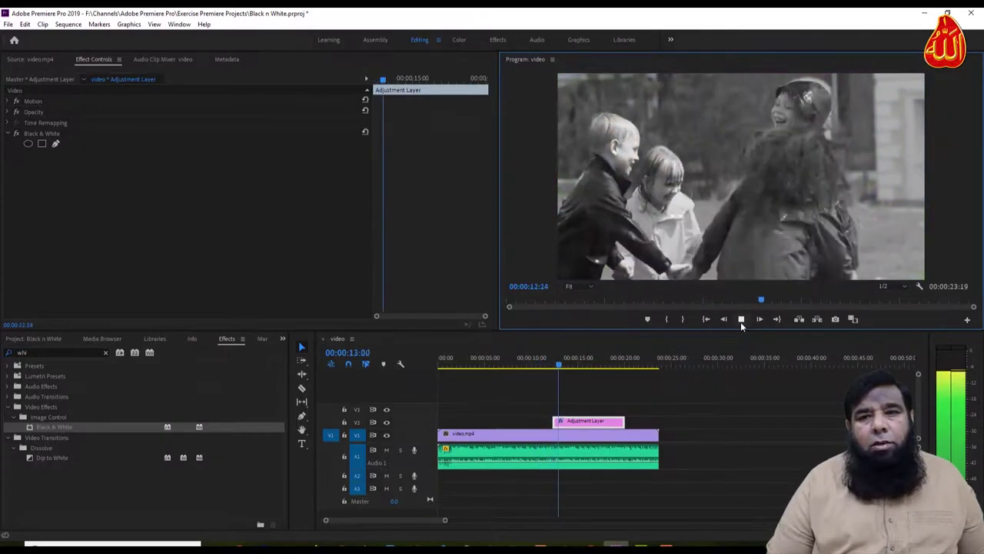
click(741, 319)
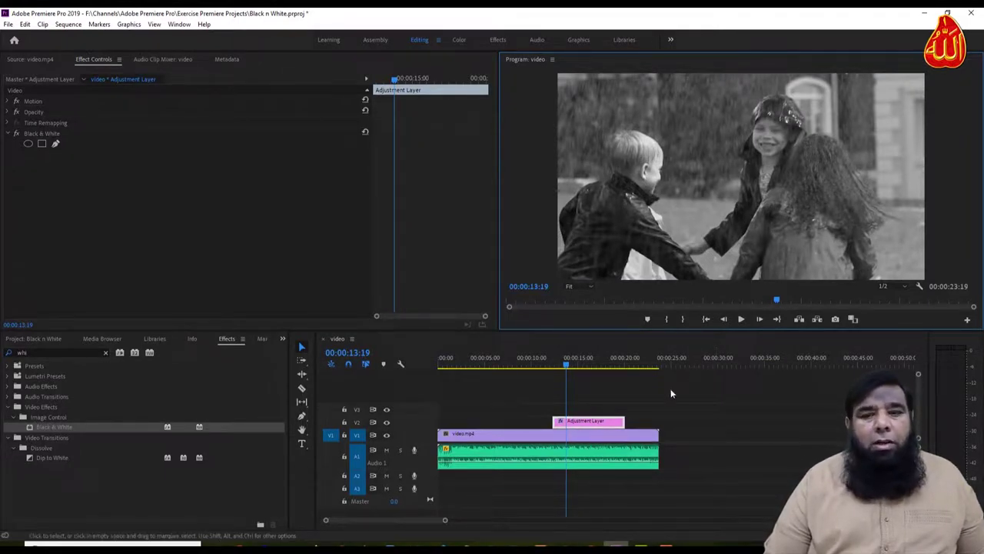
click(603, 427)
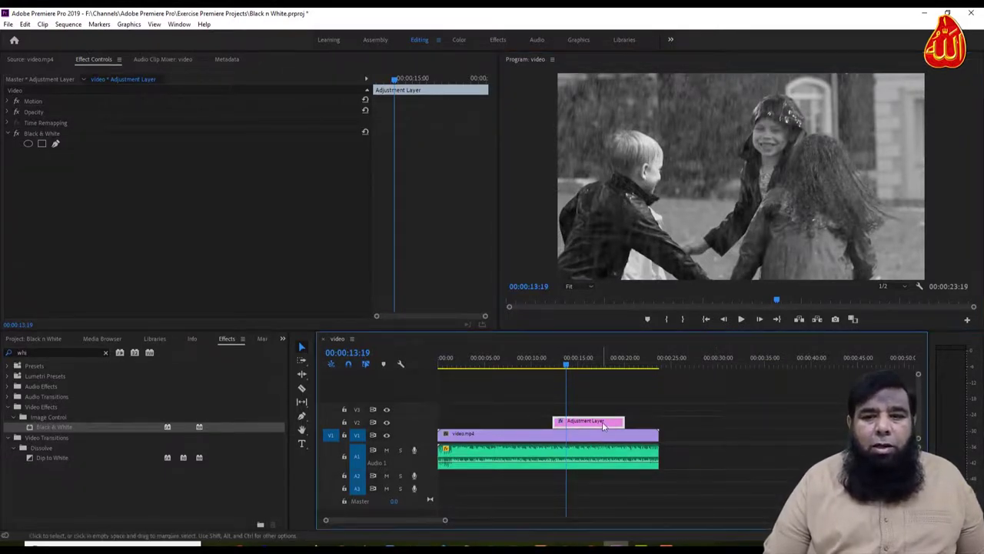
drag(603, 425, 658, 437)
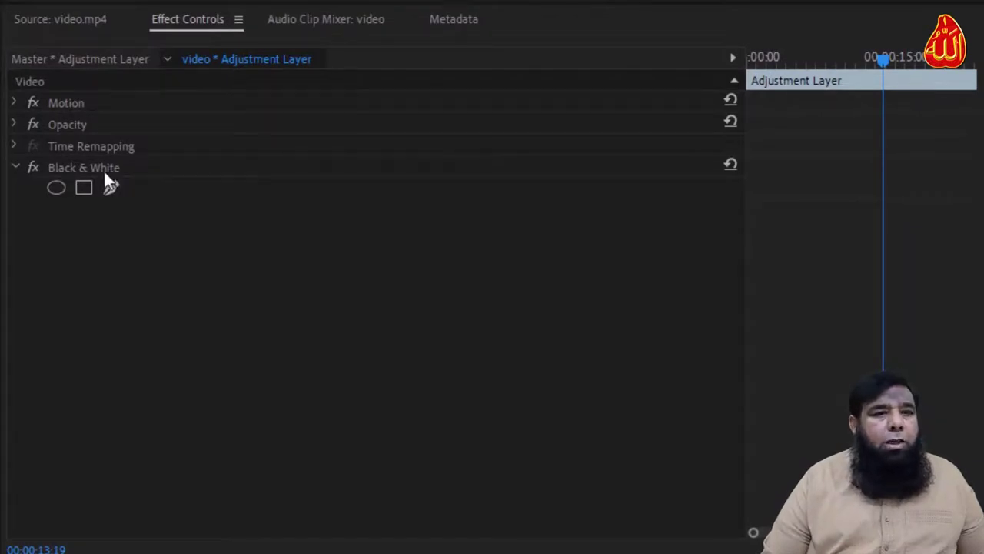
Add an ellipse mask to Black & White, widen it both ways and raise its top slightly
click(54, 197)
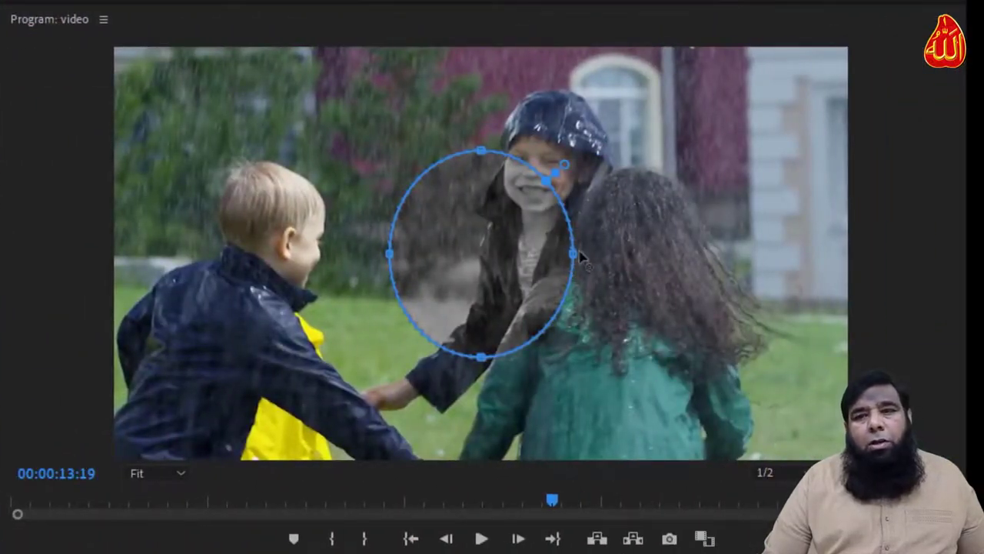
drag(573, 254, 666, 254)
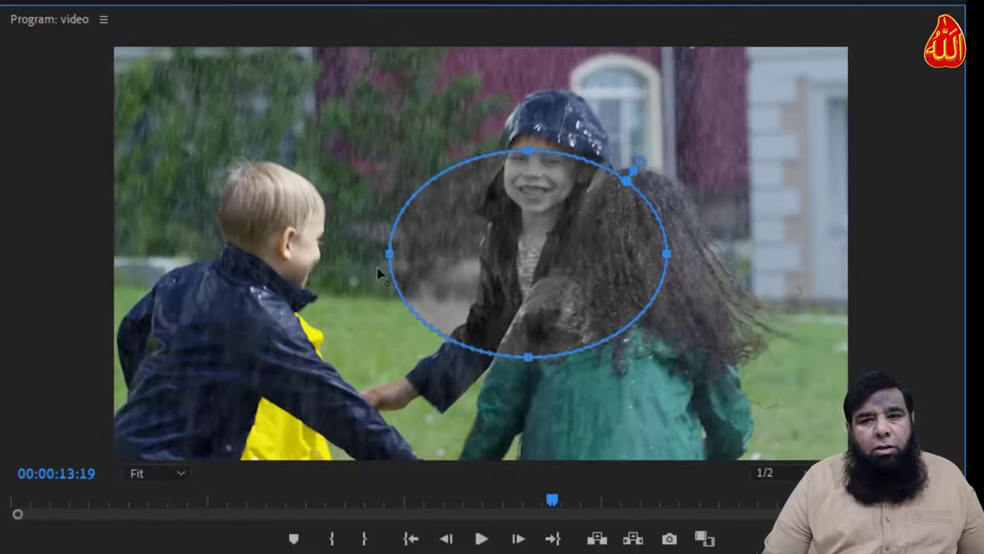
drag(378, 270, 293, 292)
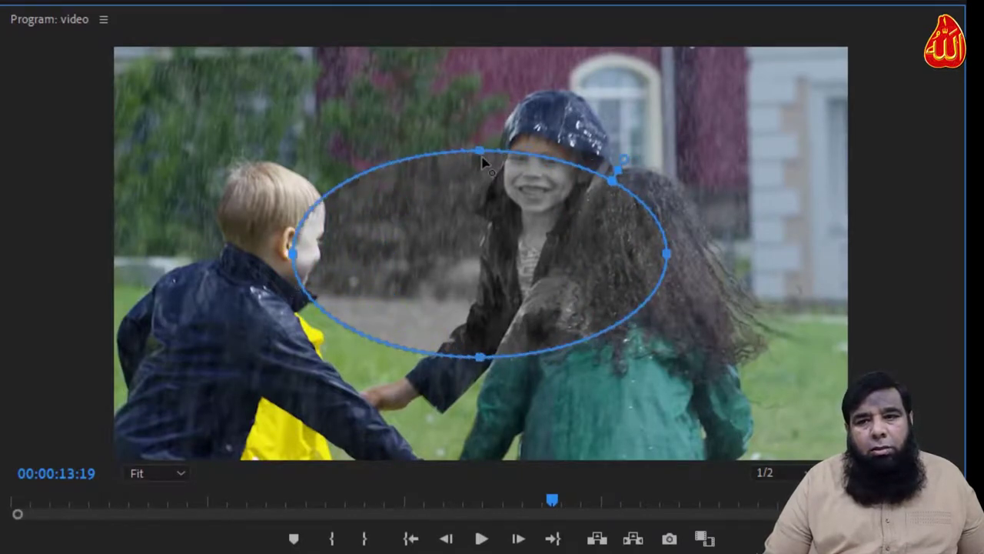
drag(482, 160, 480, 152)
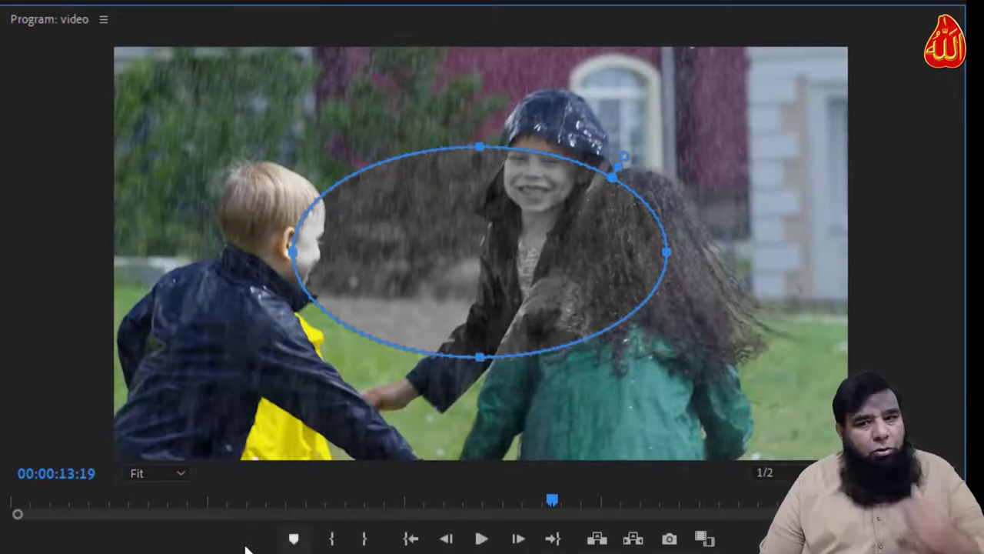
Replay the rain clip from the start to review the oval mask
key(Home)
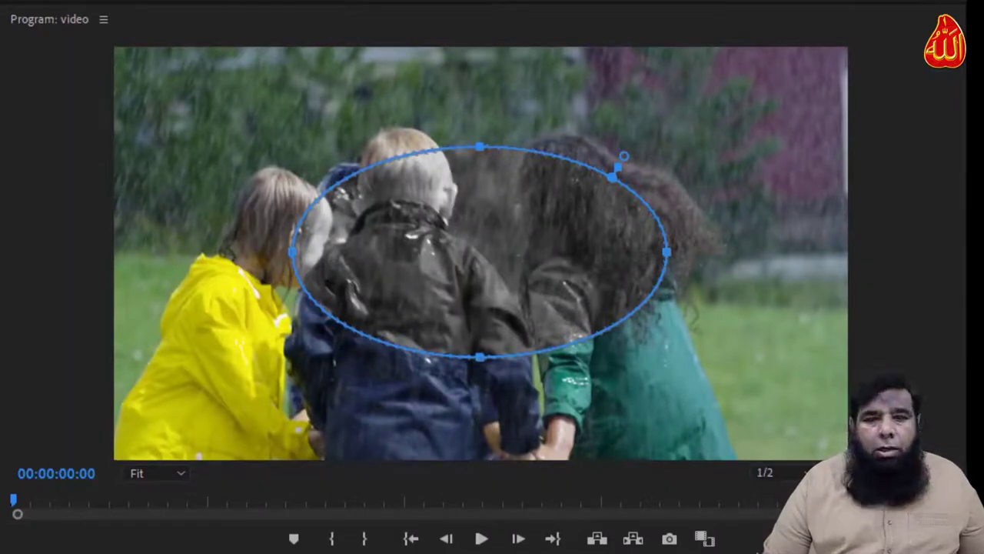
click(482, 537)
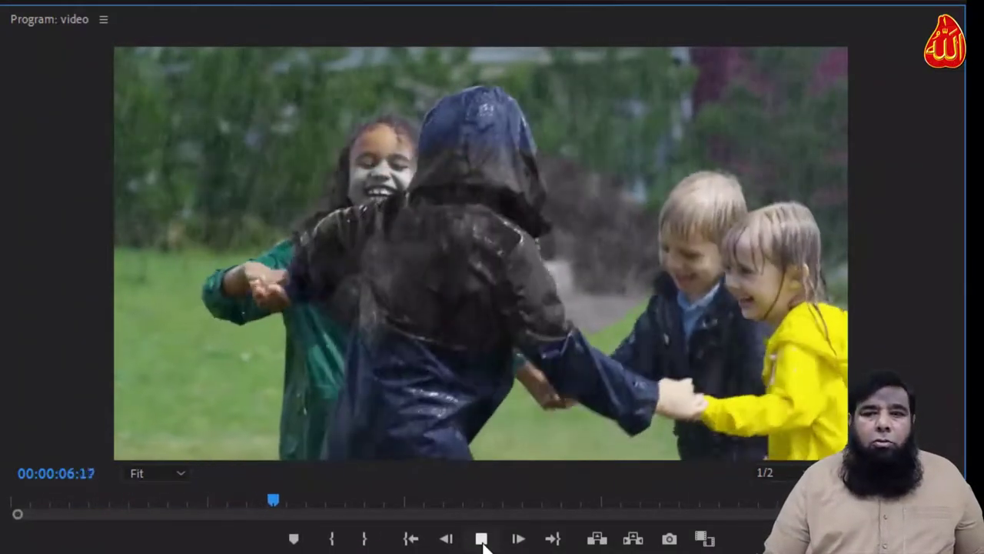
click(482, 538)
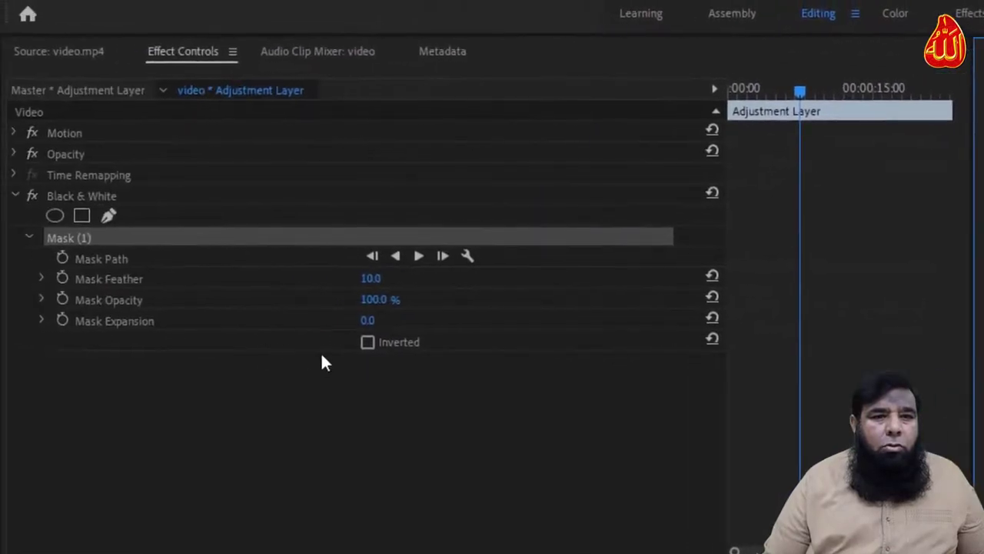
Invert Mask (1) so only the oval stays in colour, then preview playback
click(365, 344)
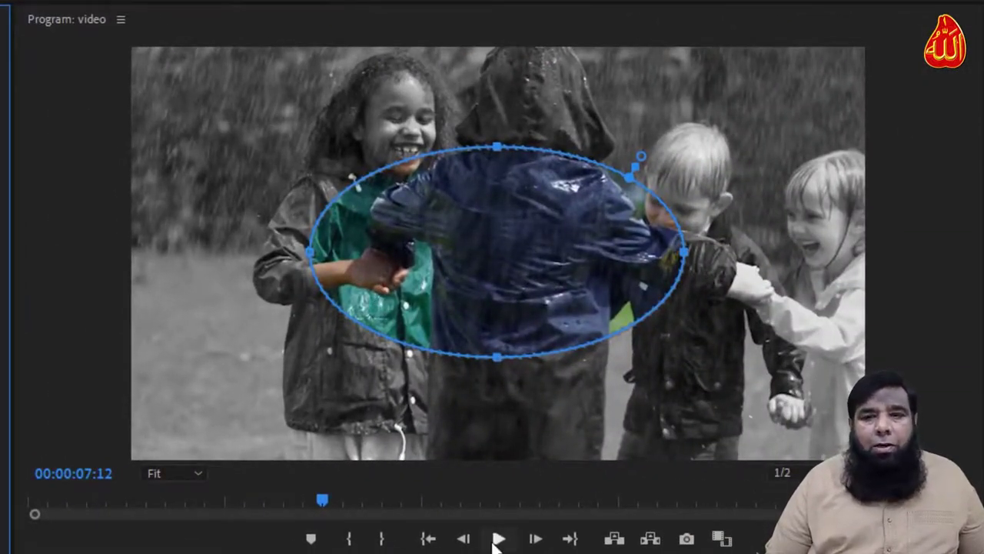
click(497, 539)
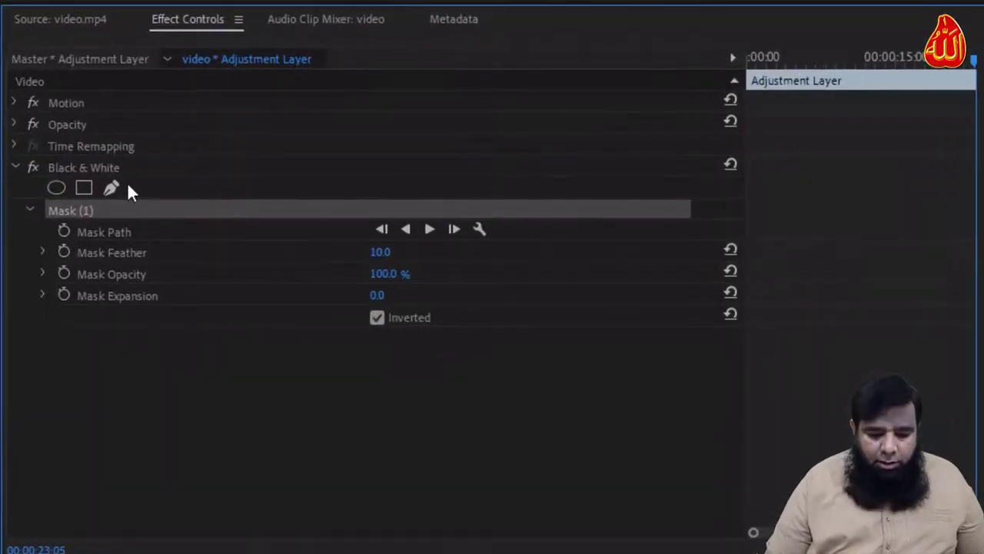
Replace the ellipse with a four-point mask moved to the frame's top-left area
key(Delete)
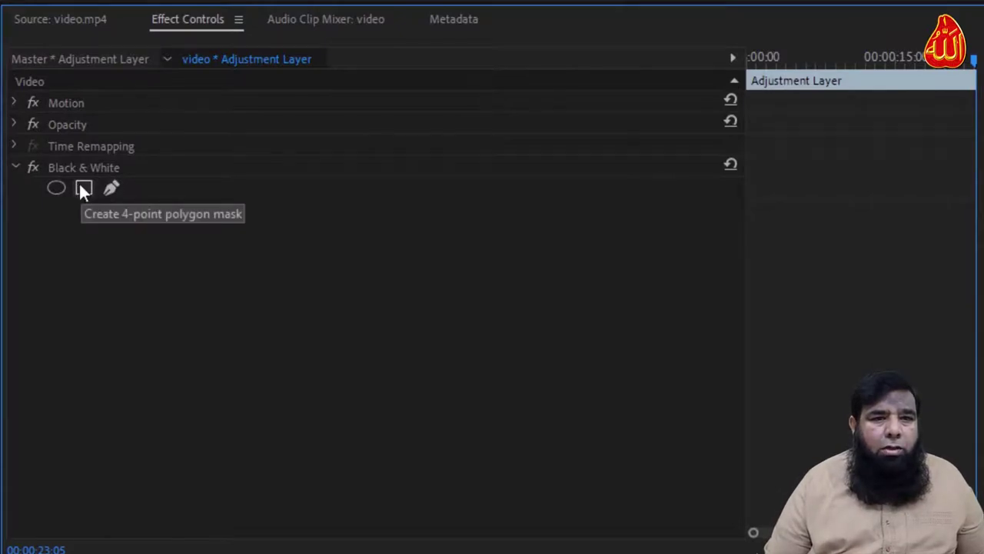
click(81, 188)
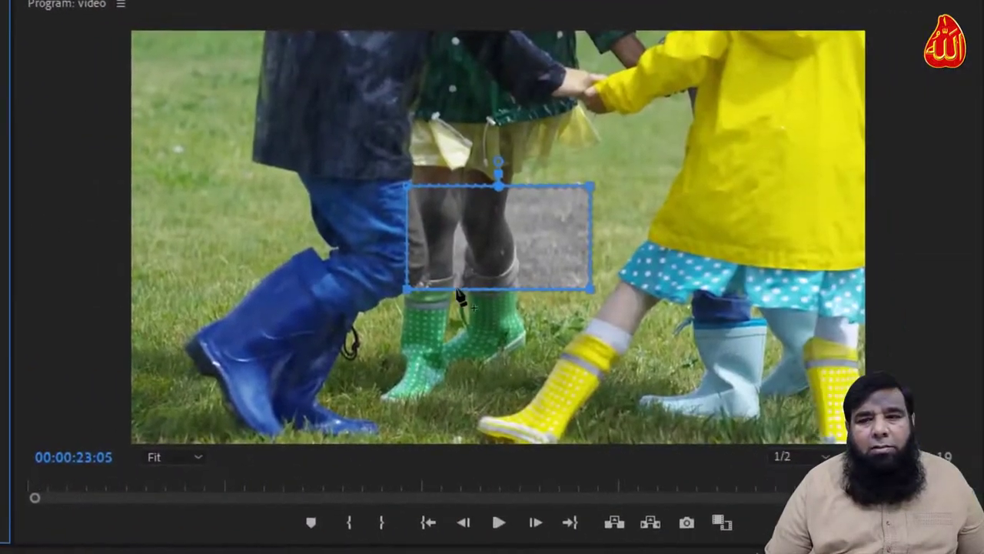
click(487, 237)
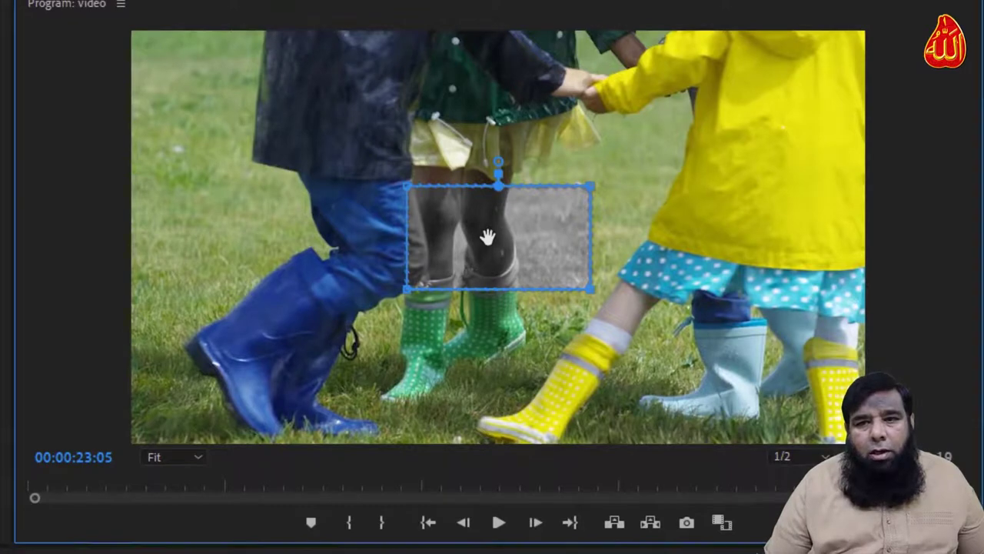
drag(469, 228, 210, 71)
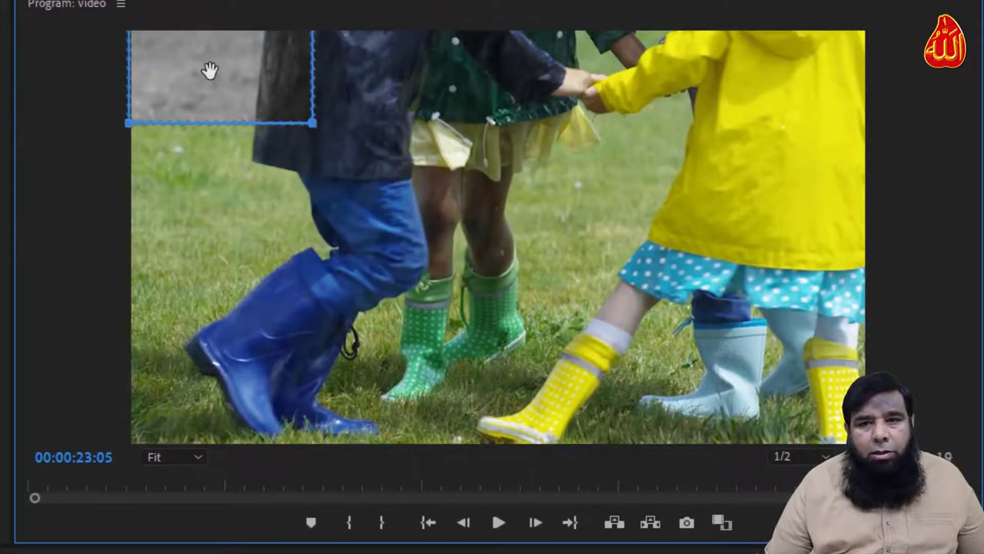
drag(263, 94, 343, 114)
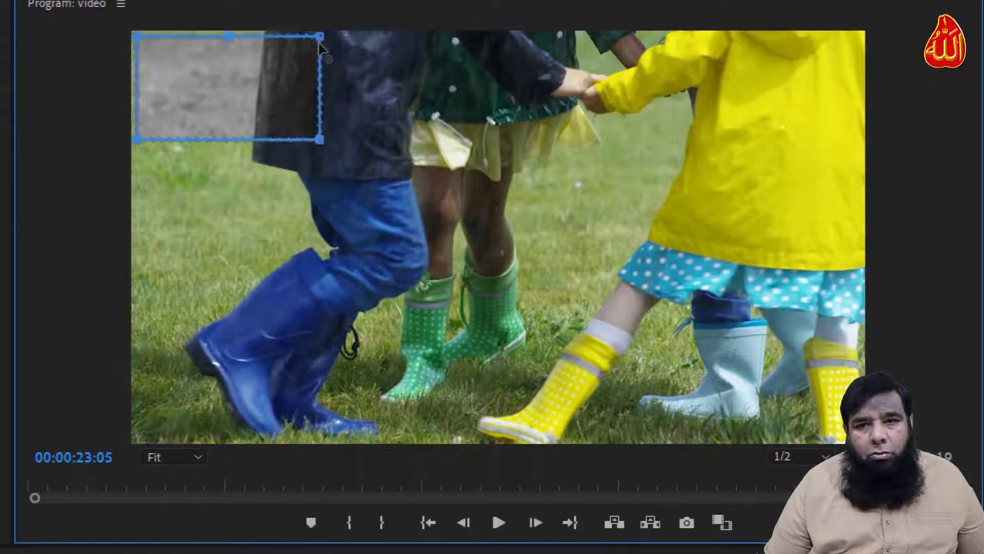
Drag the mask's corners to the frame edges so it covers the left side
drag(322, 42, 485, 34)
drag(322, 146, 498, 465)
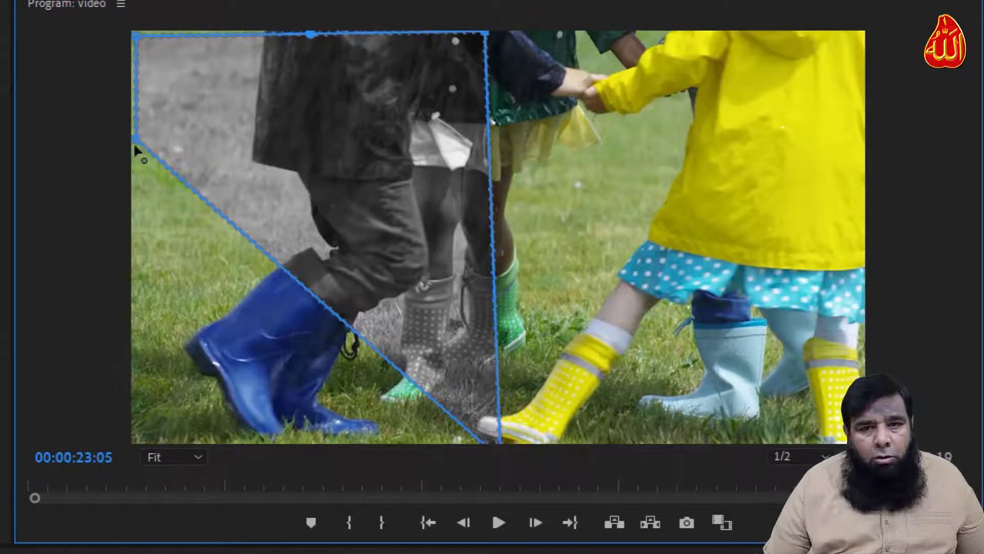
drag(137, 146, 121, 464)
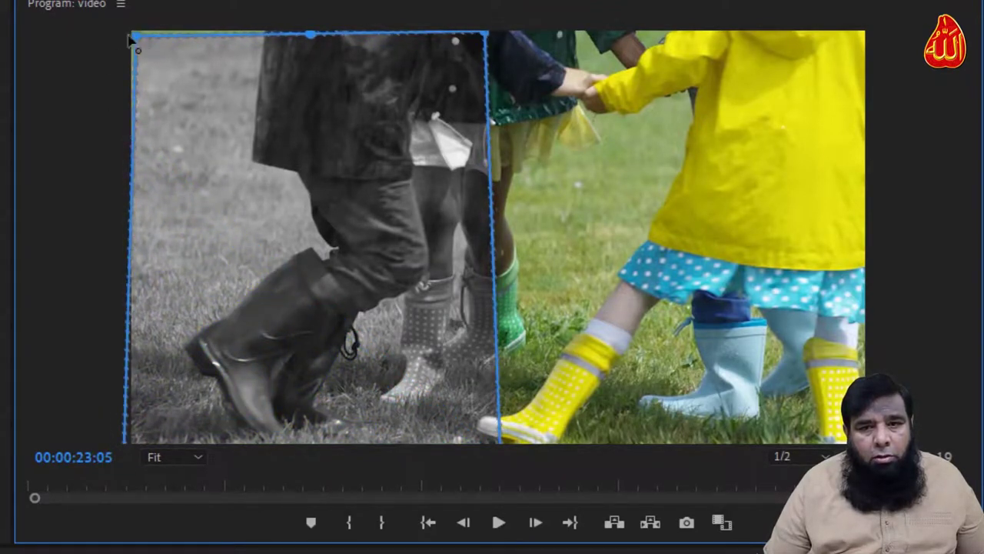
drag(129, 40, 123, 31)
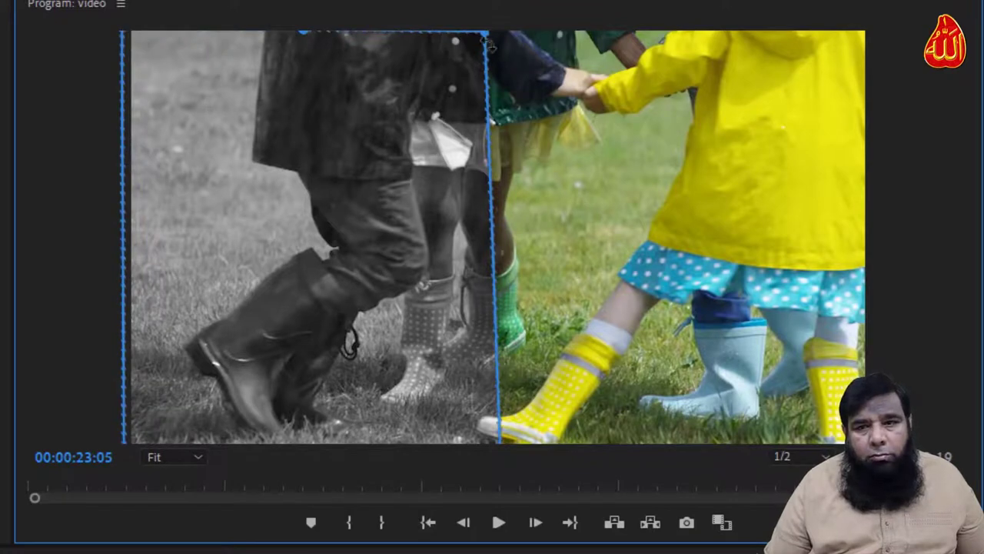
drag(490, 46, 494, 34)
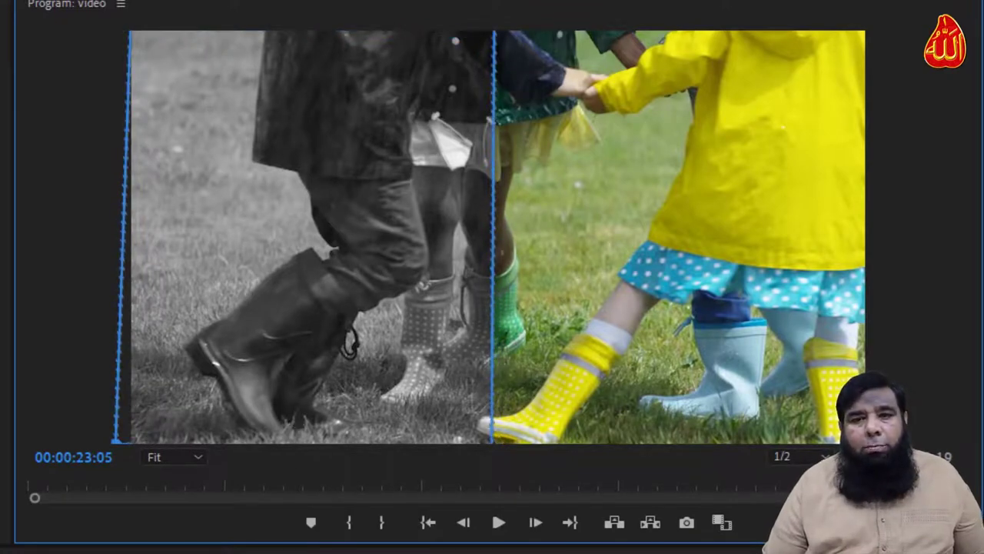
Replay the clip from the start to preview the left-side black and white
key(Home)
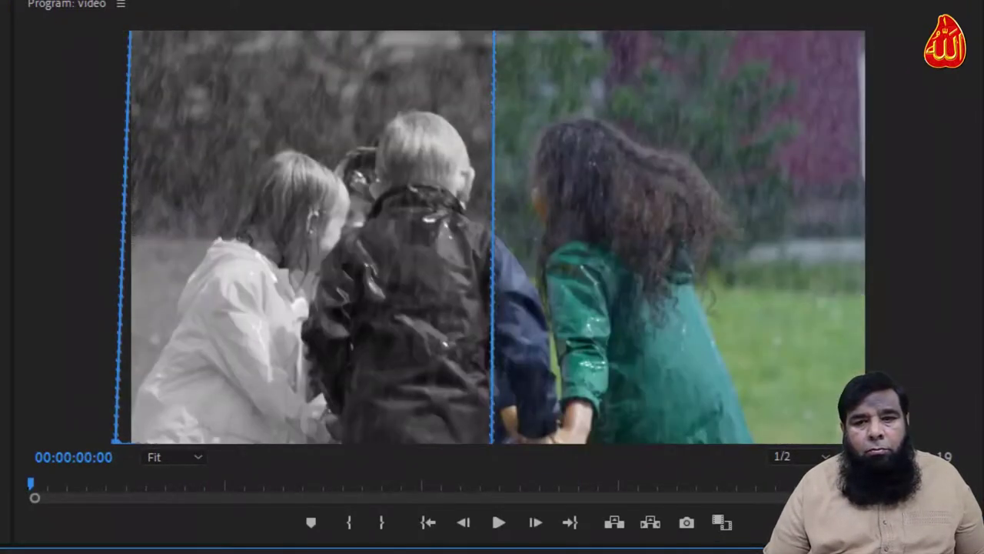
click(498, 522)
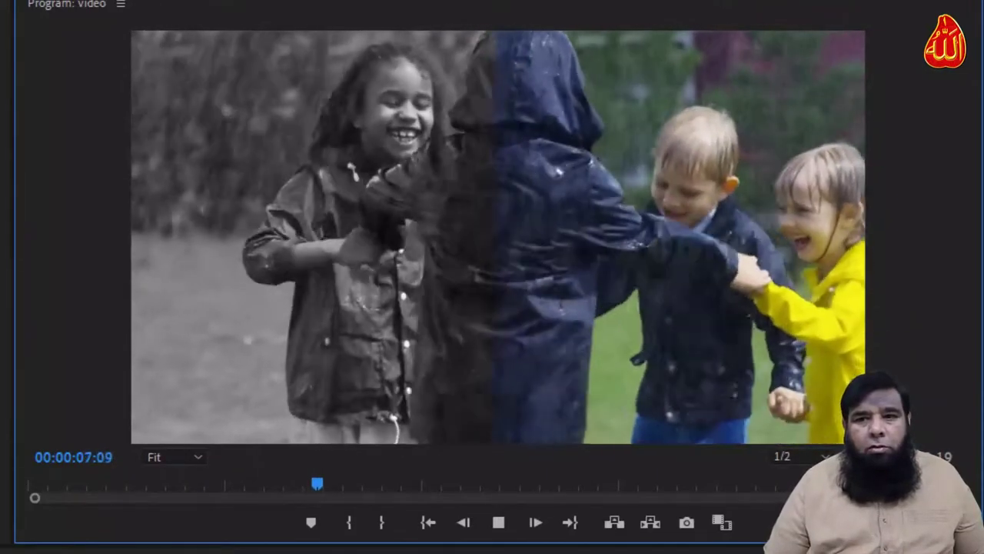
click(497, 523)
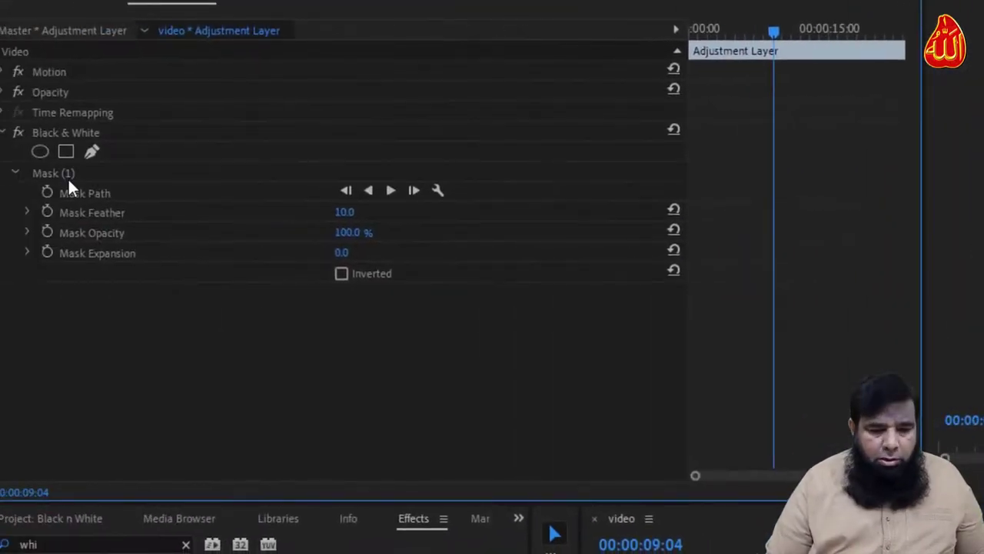
Replace the four-point mask with a pen-drawn downward triangle closed on its first point
key(Delete)
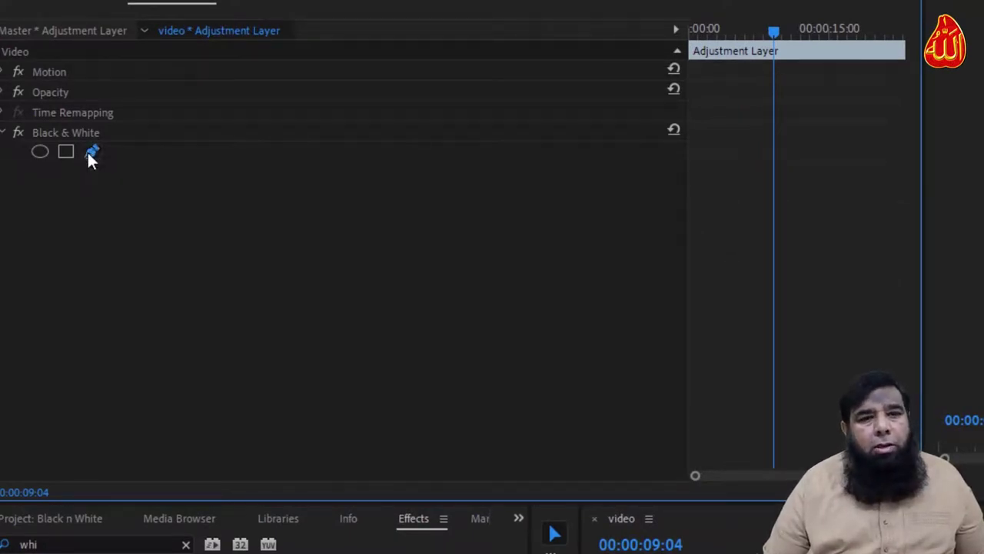
click(90, 152)
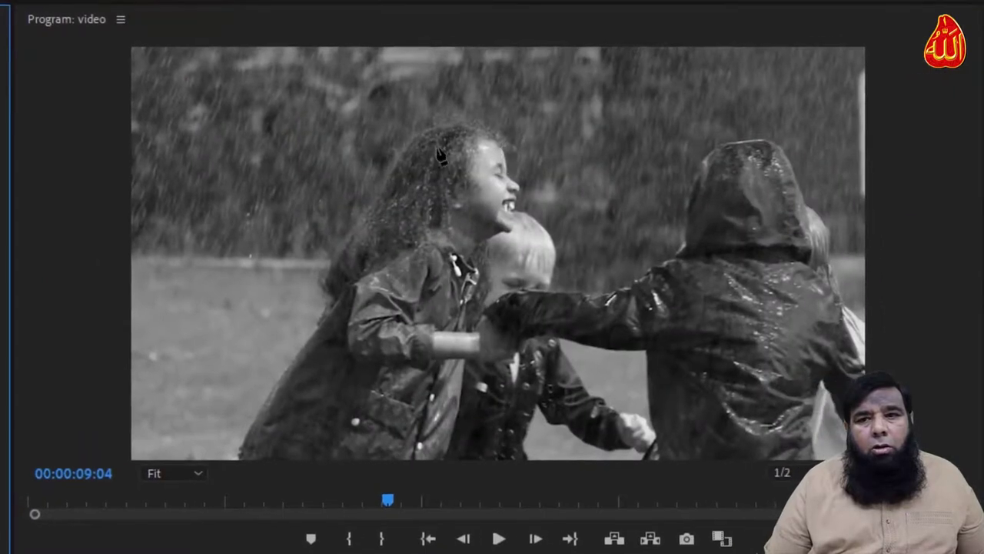
click(269, 114)
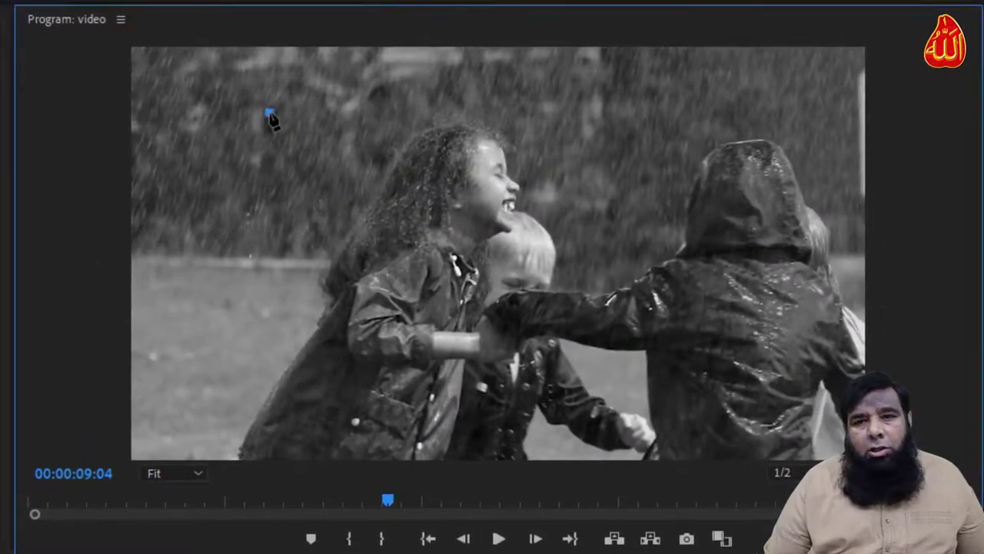
click(736, 106)
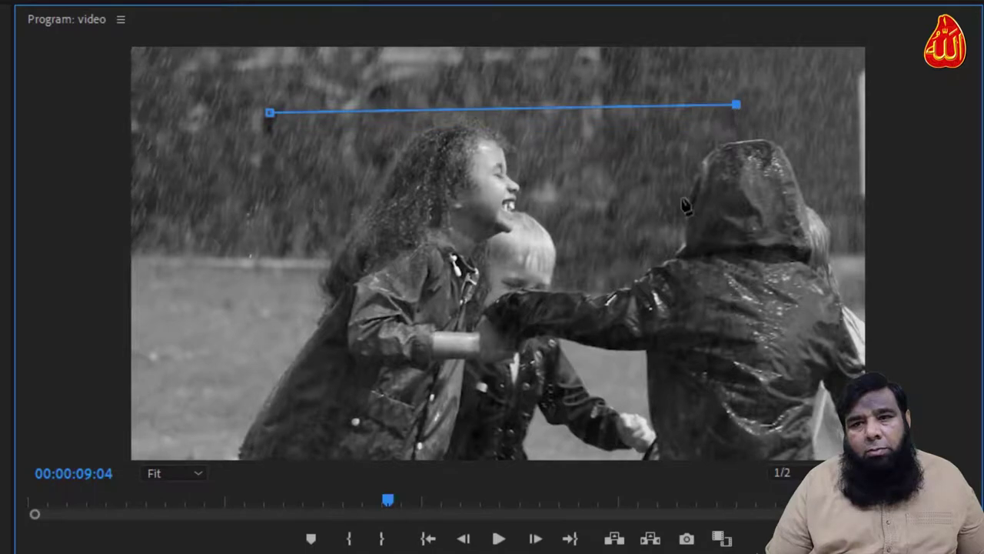
click(511, 422)
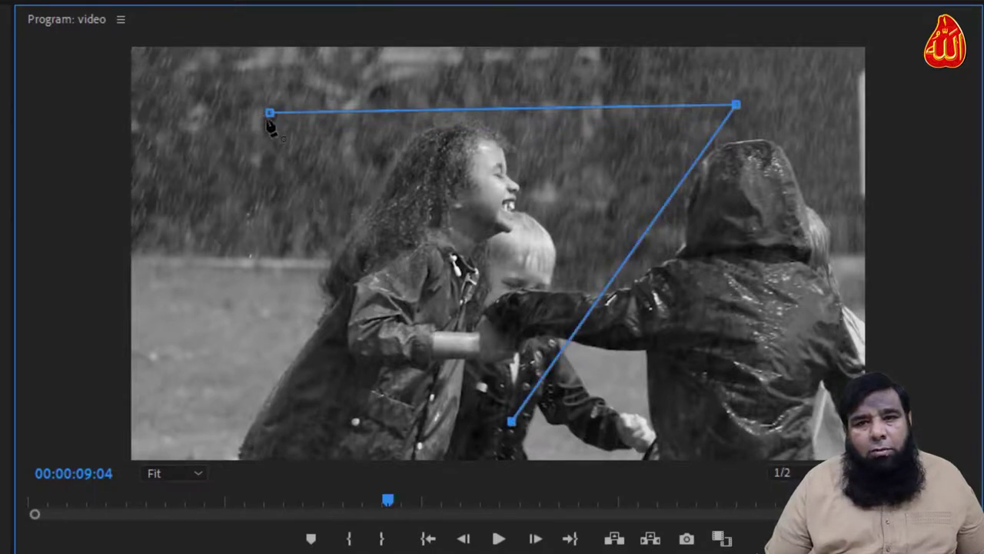
click(270, 114)
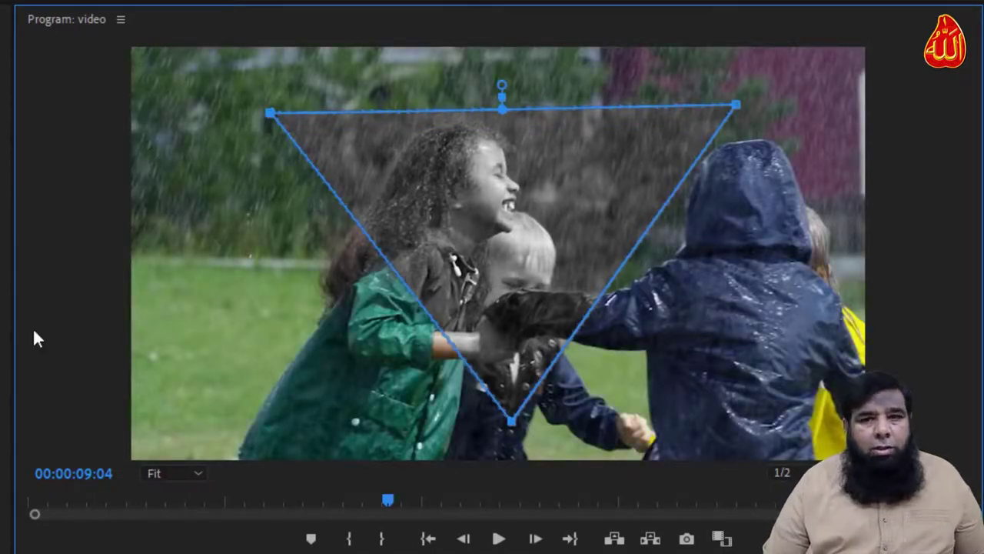
Replay the clip from the start to preview the triangle mask
key(Home)
key(space)
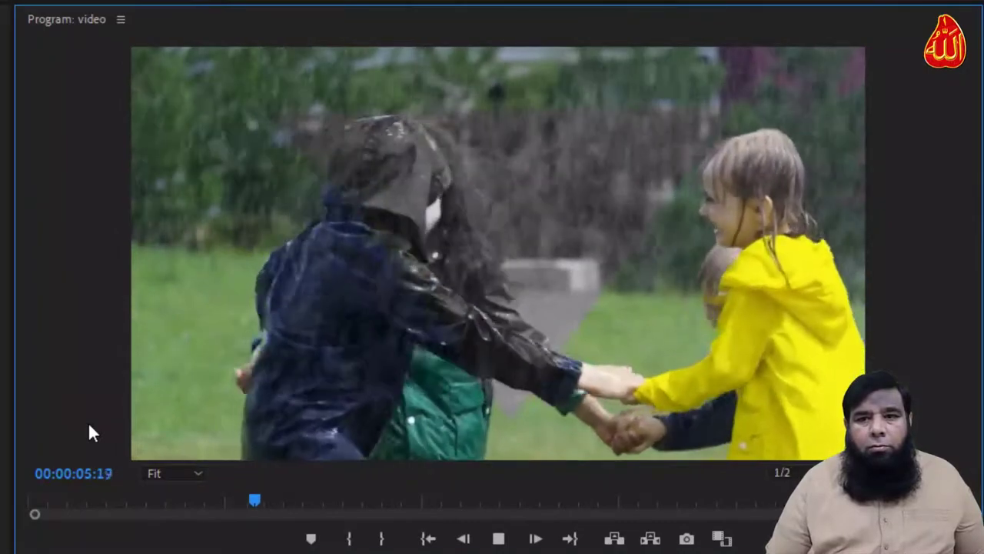
click(498, 538)
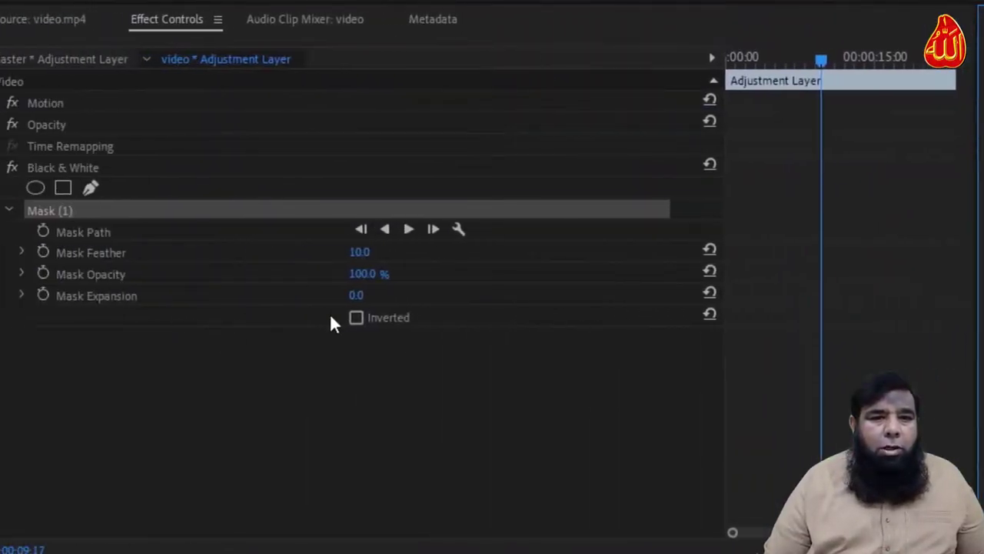
Invert Mask (1) so only the triangle keeps its colour, then preview playback
click(372, 318)
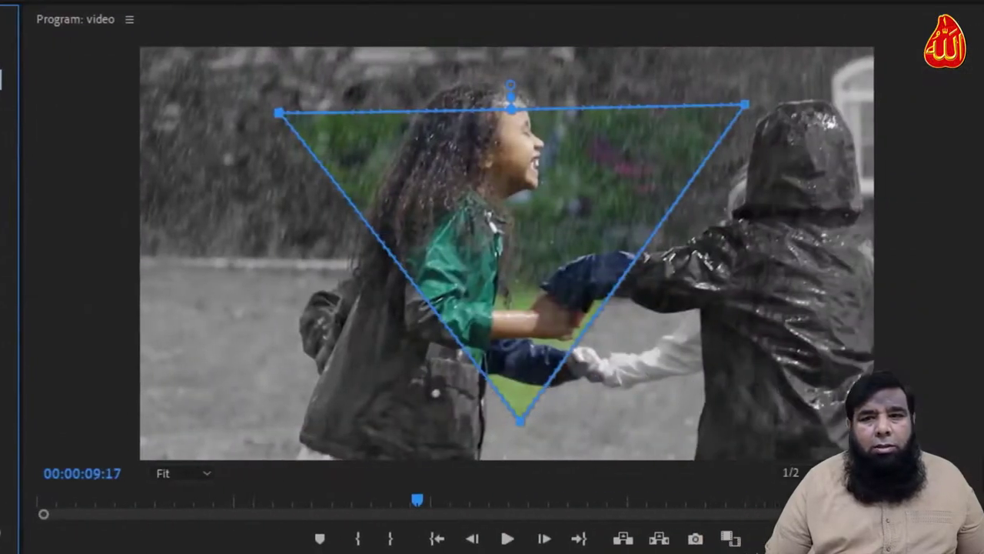
click(497, 539)
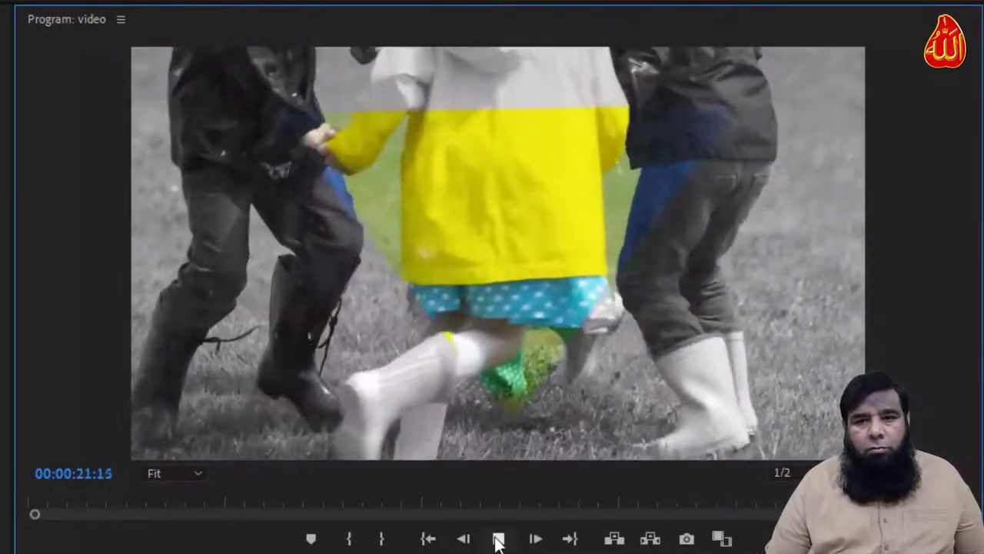
click(492, 542)
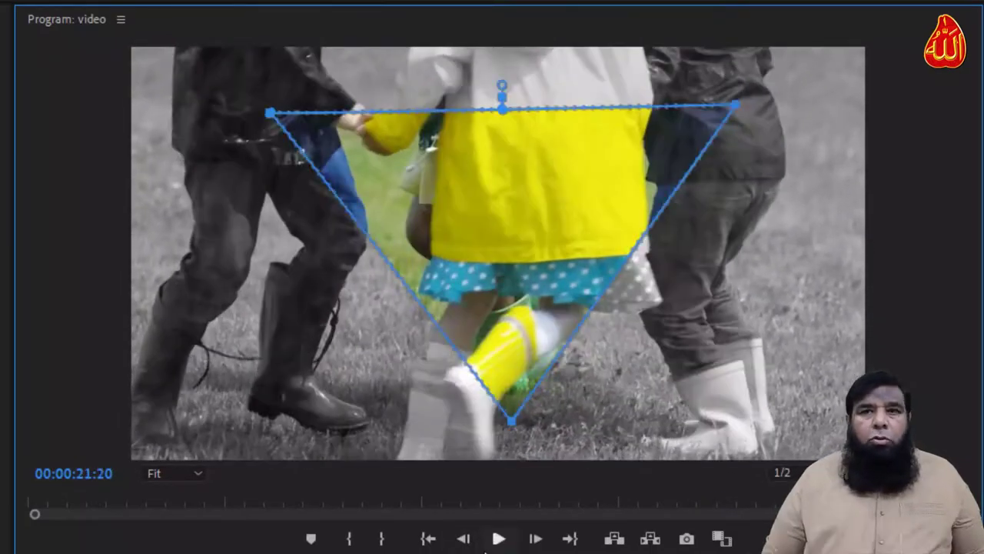
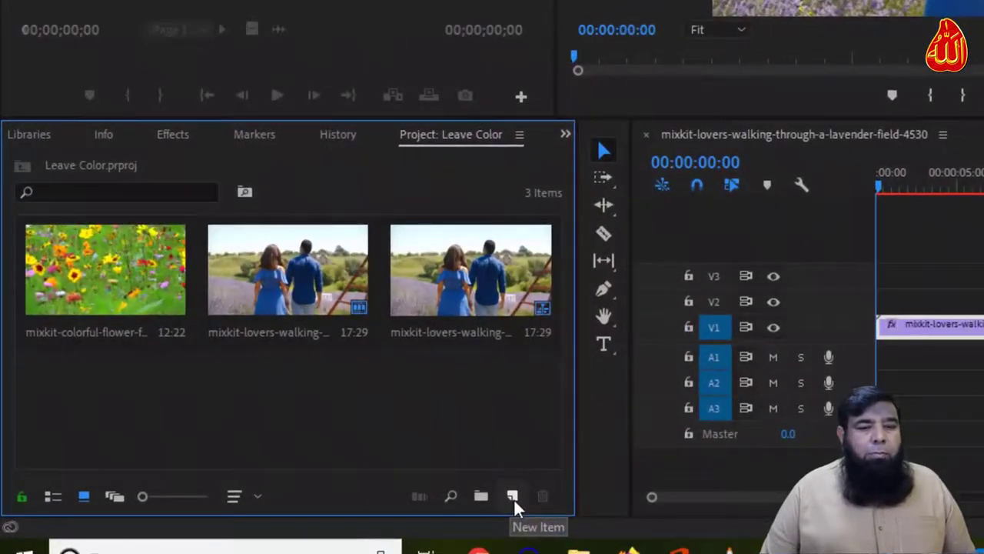
Create a default 1920x1080 adjustment layer and place it on V2 above the lavender clip
click(512, 496)
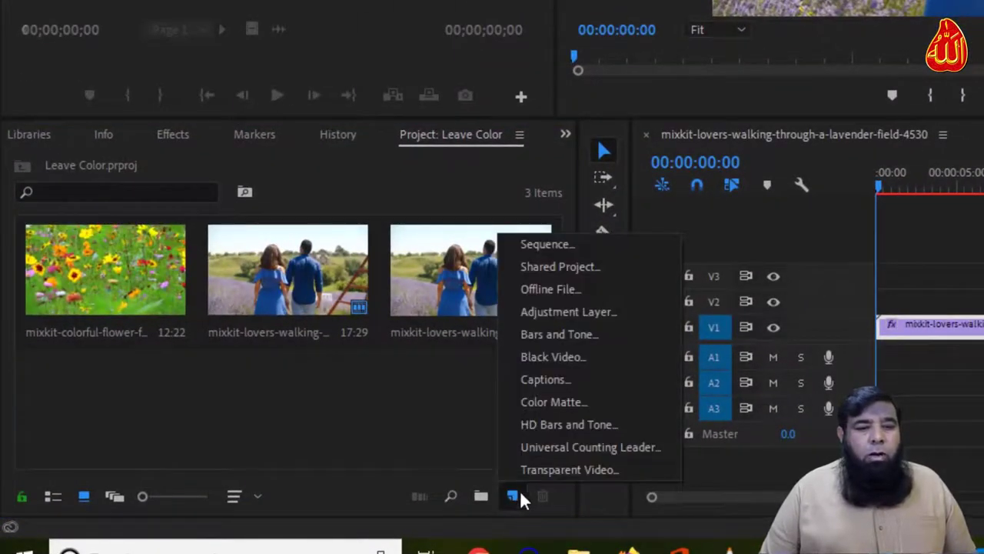
click(610, 312)
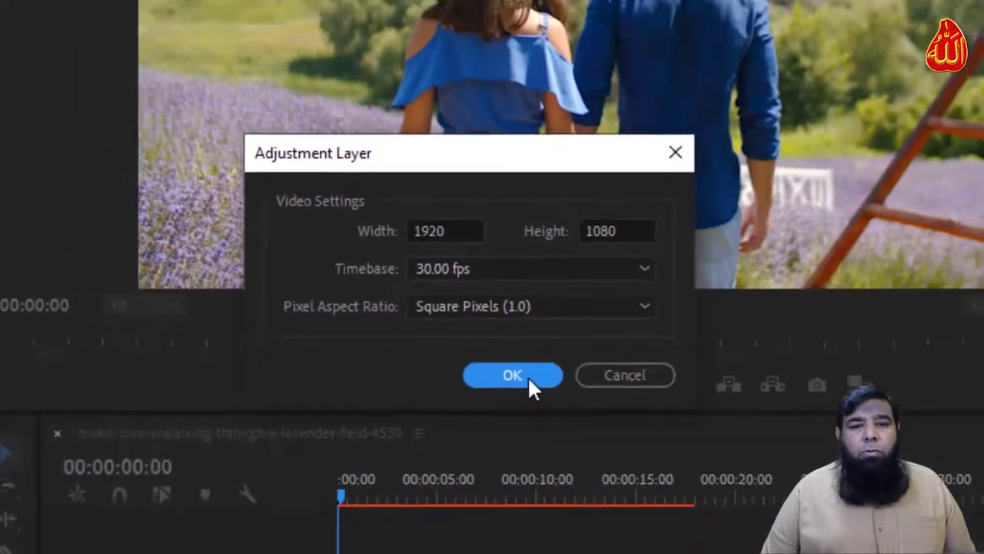
click(534, 408)
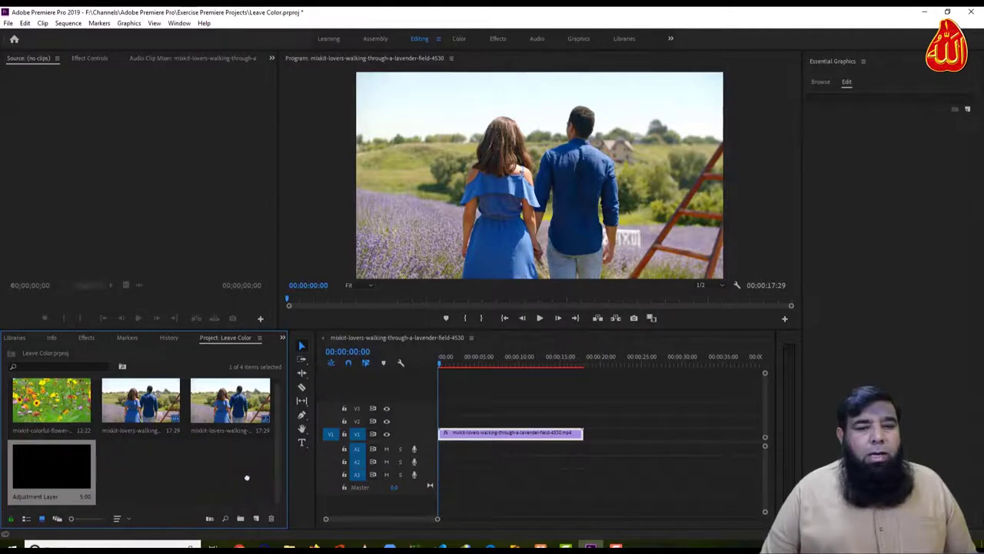
drag(422, 460, 583, 420)
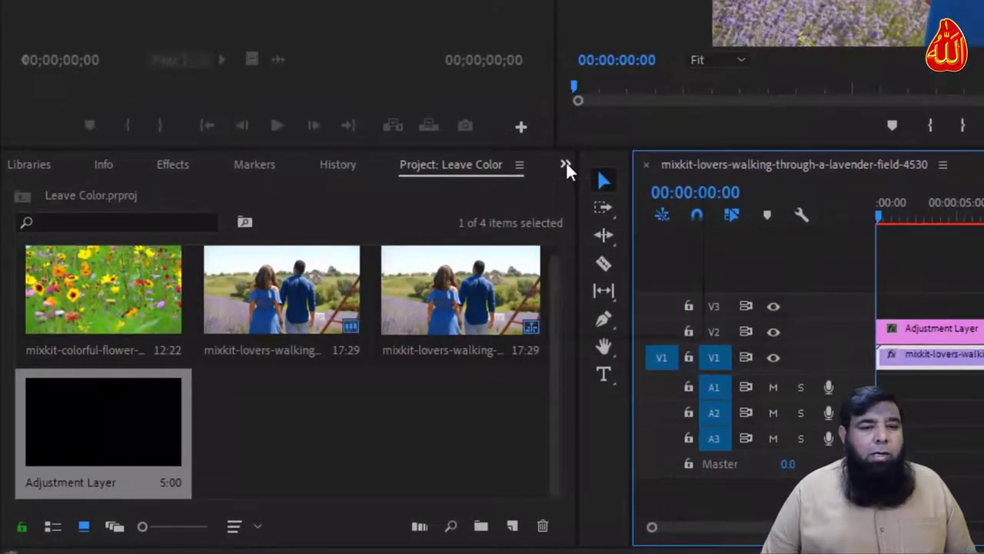
Search the effects for 'leav' and apply Leave Color to the adjustment layer
click(565, 165)
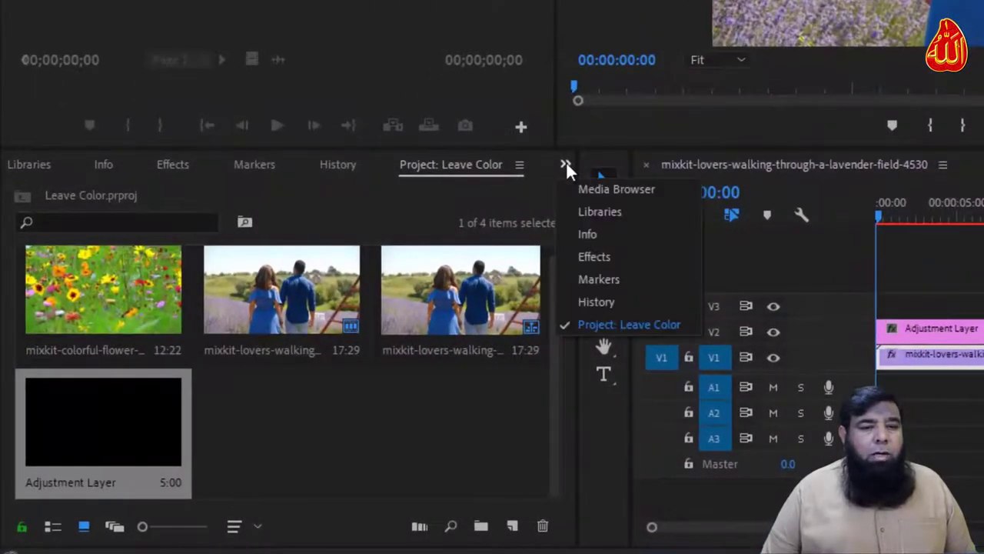
click(599, 256)
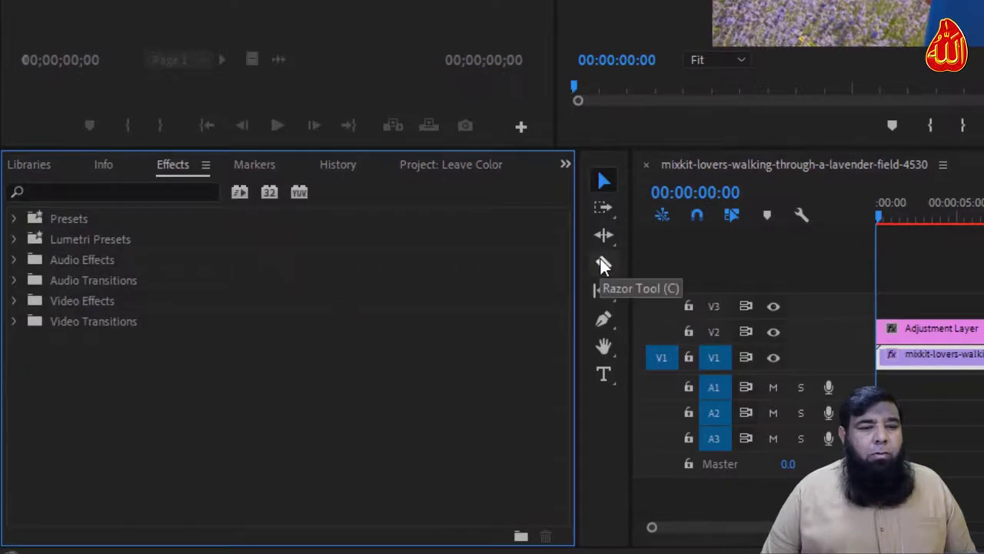
click(147, 192)
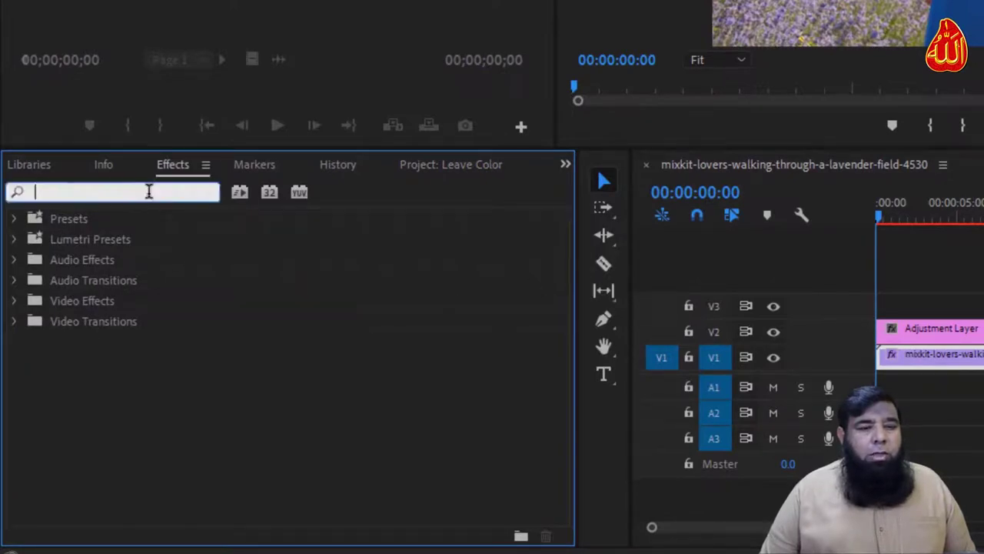
text(leave)
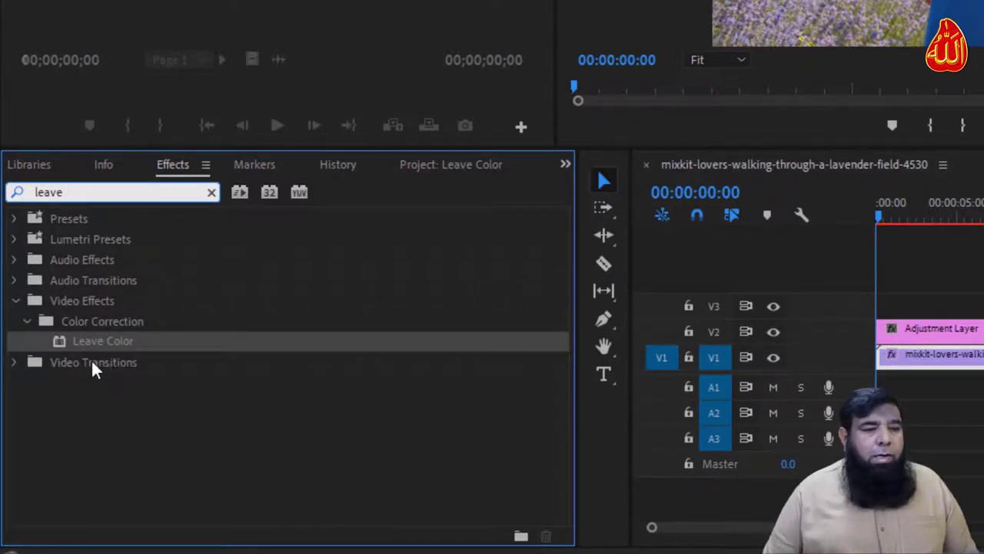
drag(101, 344, 910, 346)
drag(597, 346, 598, 345)
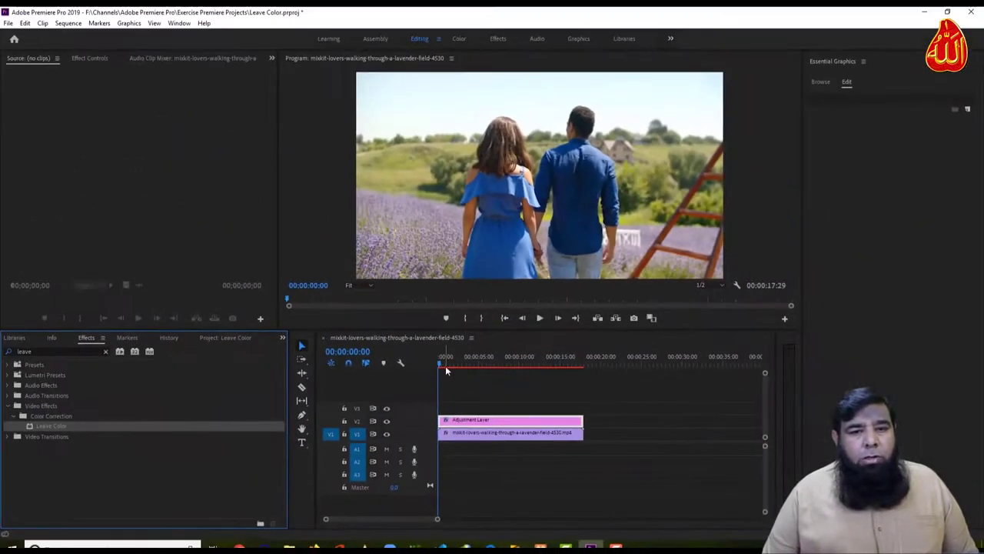
Move the timeline playhead to about 00:00:01:15 inside the clip
click(475, 415)
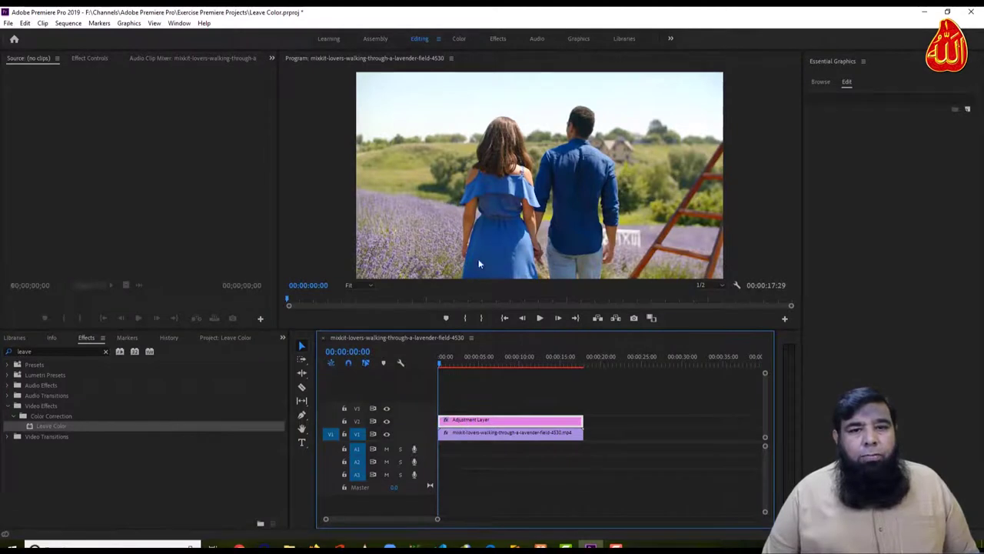
click(443, 365)
click(450, 366)
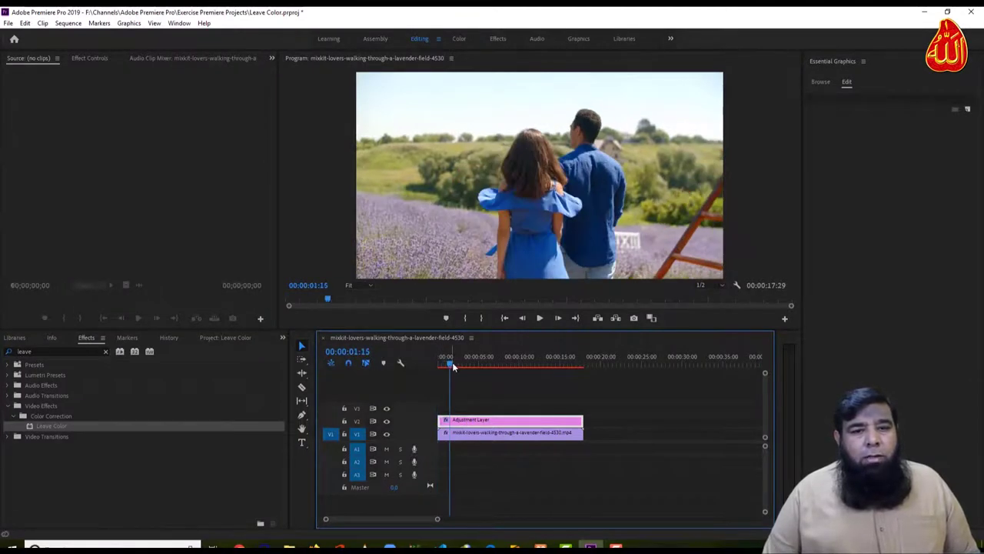
click(366, 362)
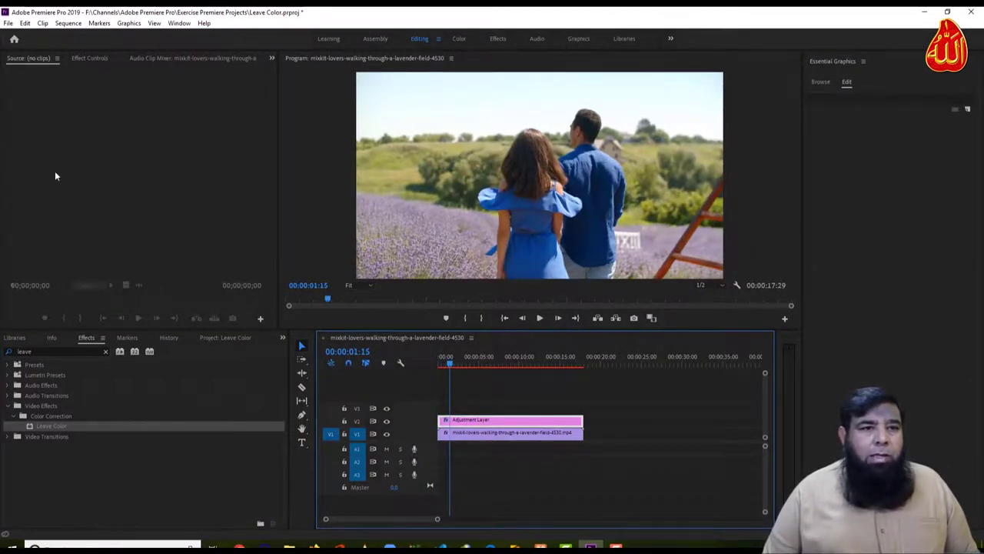
Raise Leave Color's Amount to Decolor to 100% and rewind the playhead to the start
click(88, 58)
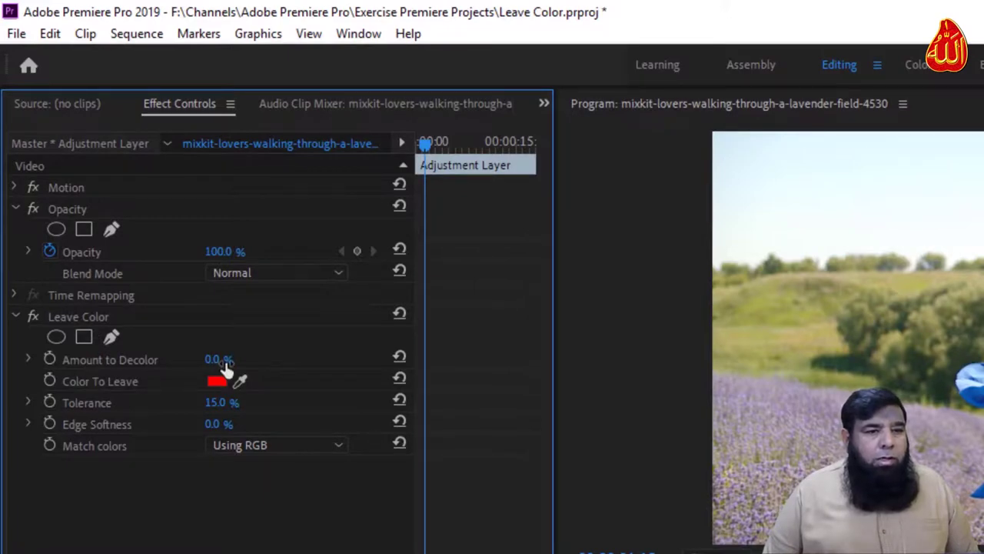
drag(218, 363, 269, 362)
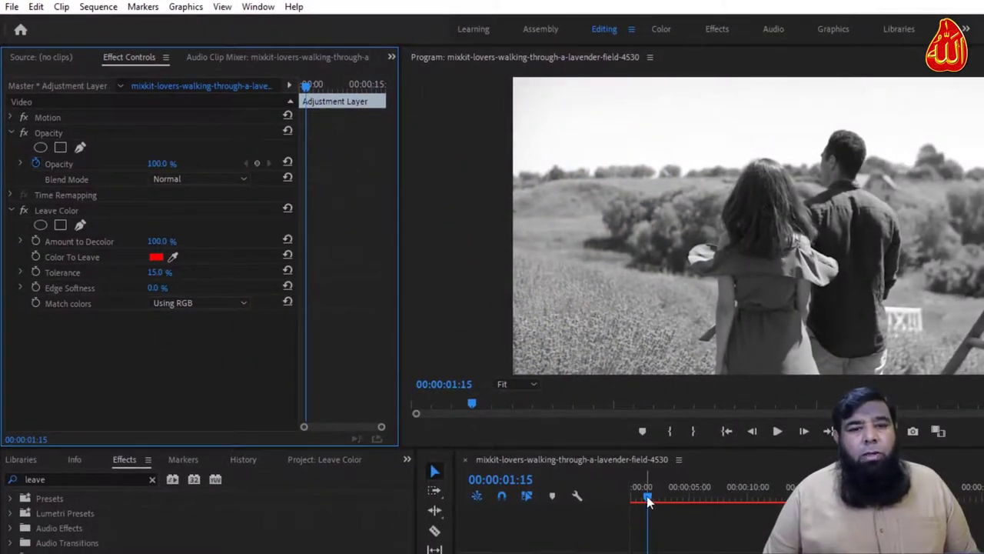
drag(650, 497, 626, 498)
Play the sequence to preview the black-and-white footage, then rewind to the start
click(777, 432)
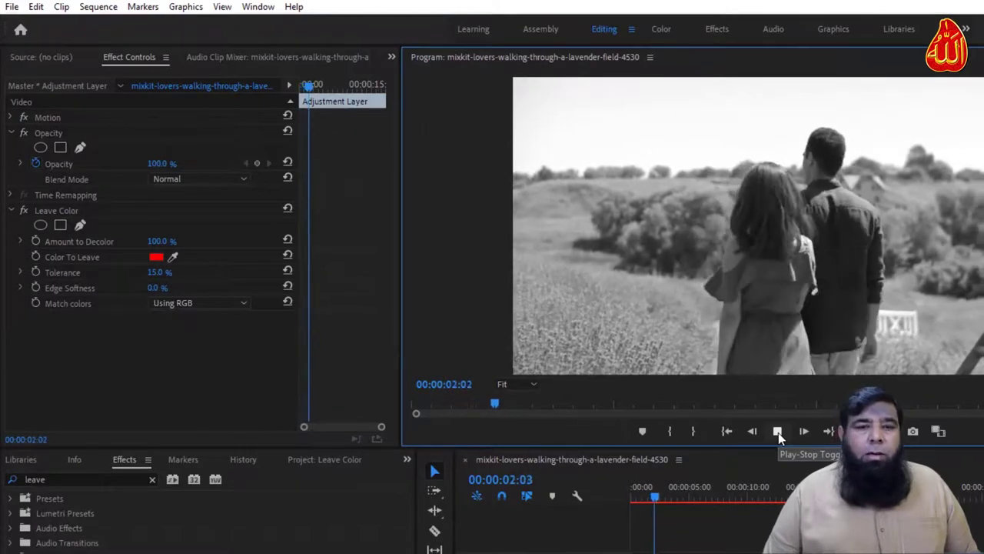
click(778, 432)
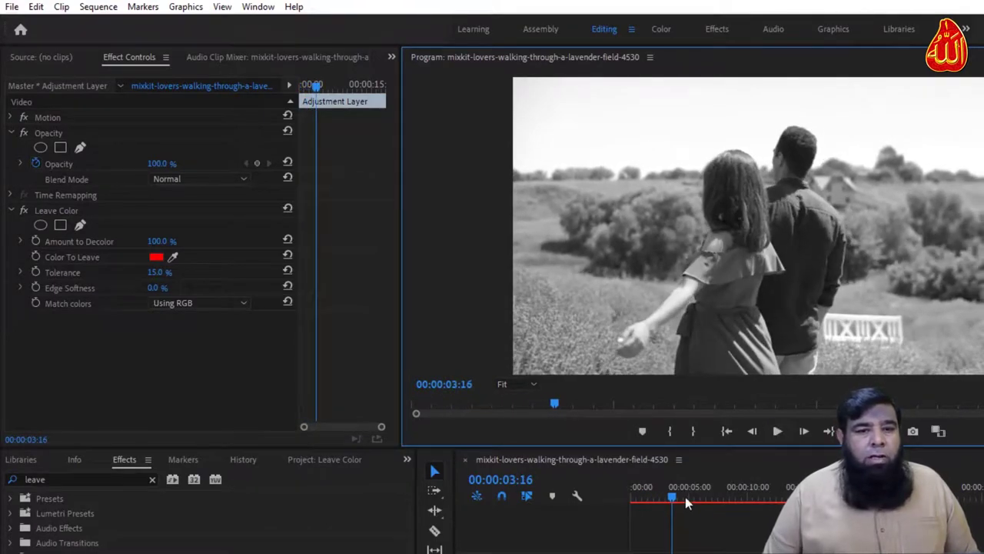
drag(673, 497, 627, 501)
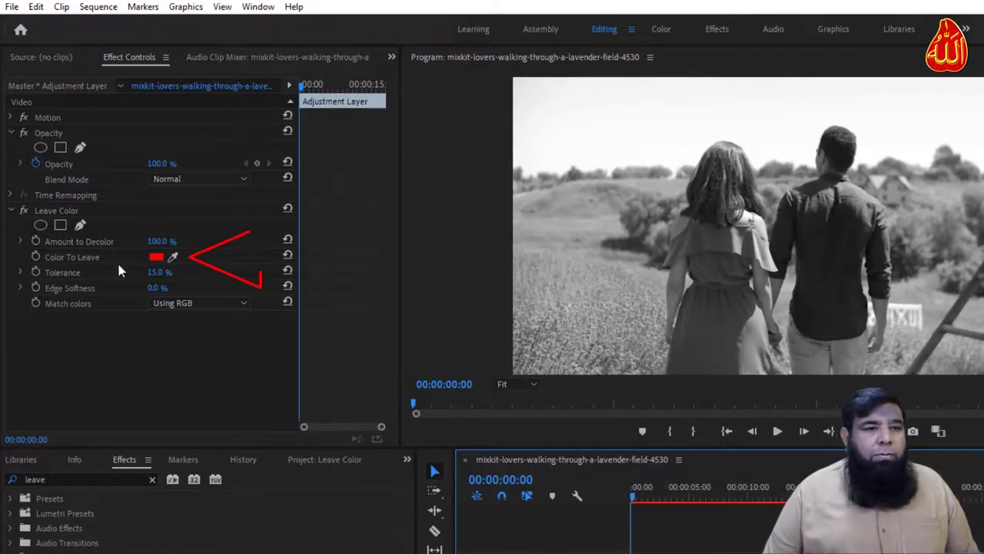
Sample the dress's blue in the Program monitor with the Color To Leave eyedropper
click(175, 256)
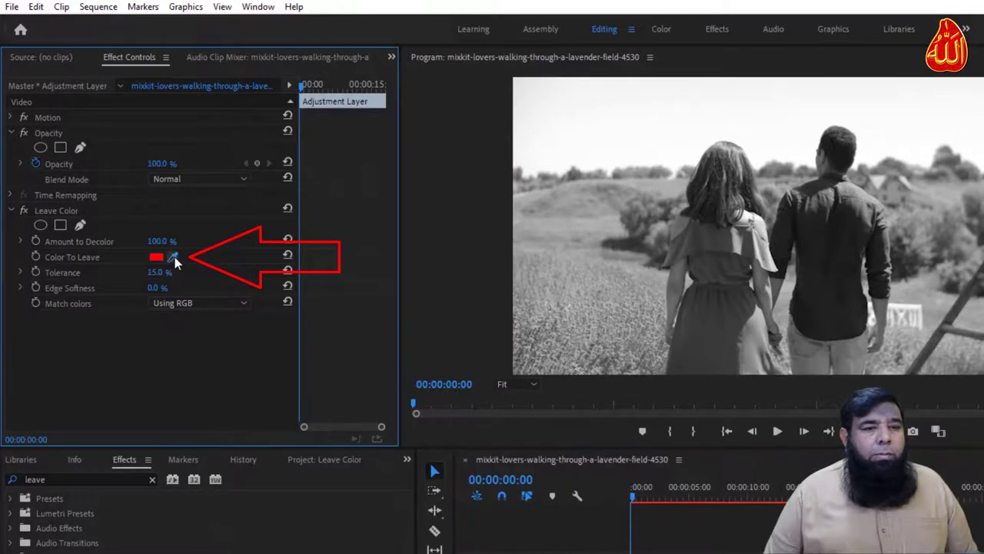
click(646, 323)
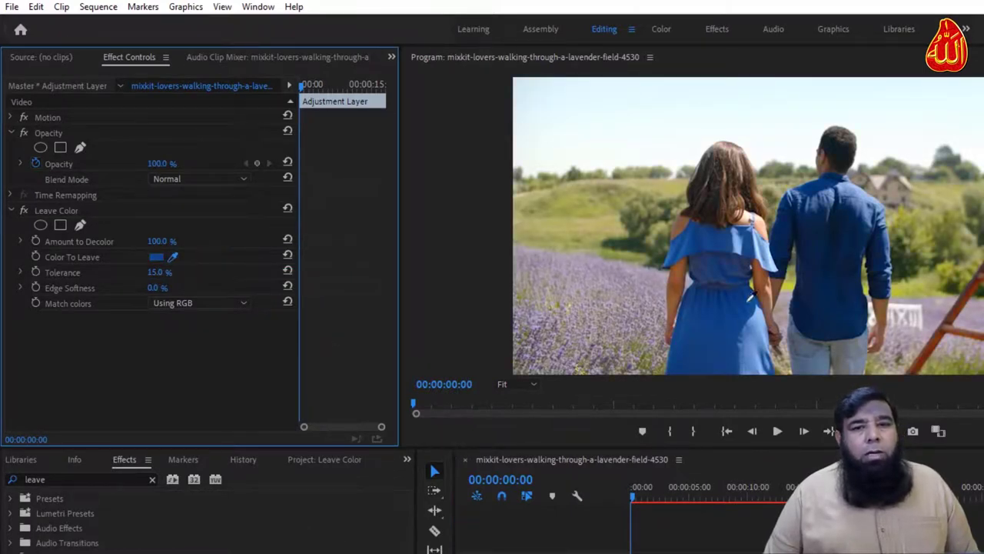
click(729, 239)
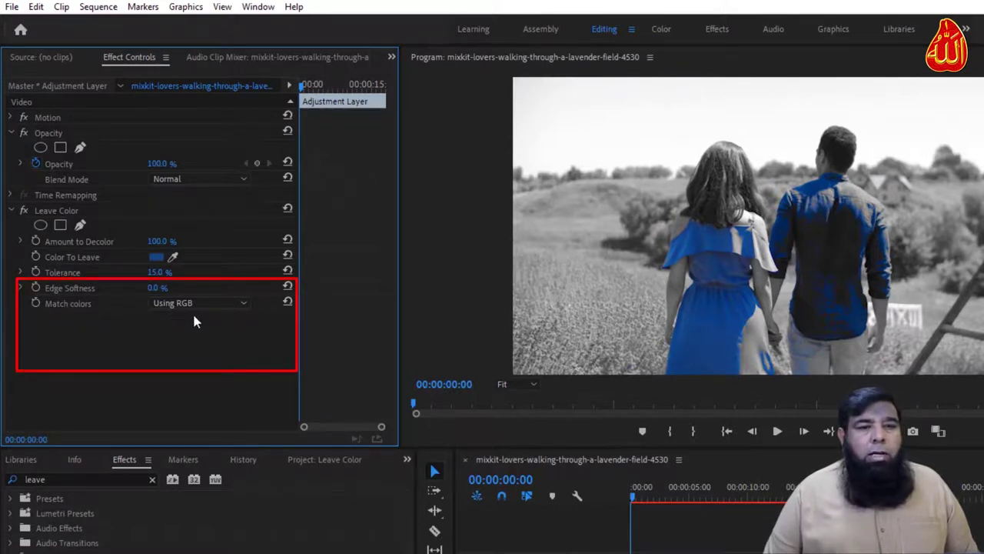
Switch Match colors to Using Hue and play the sequence to review the blue-only result
click(242, 305)
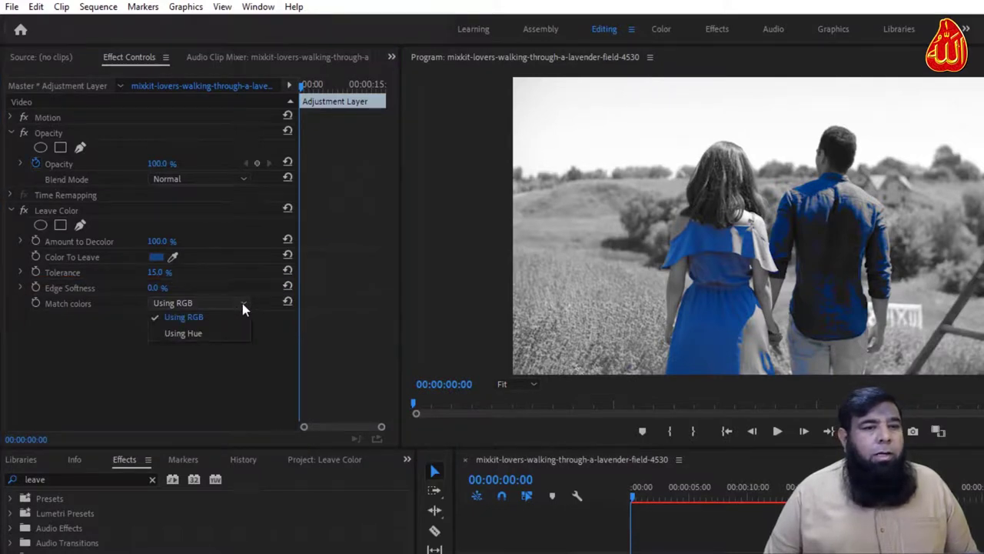
click(220, 336)
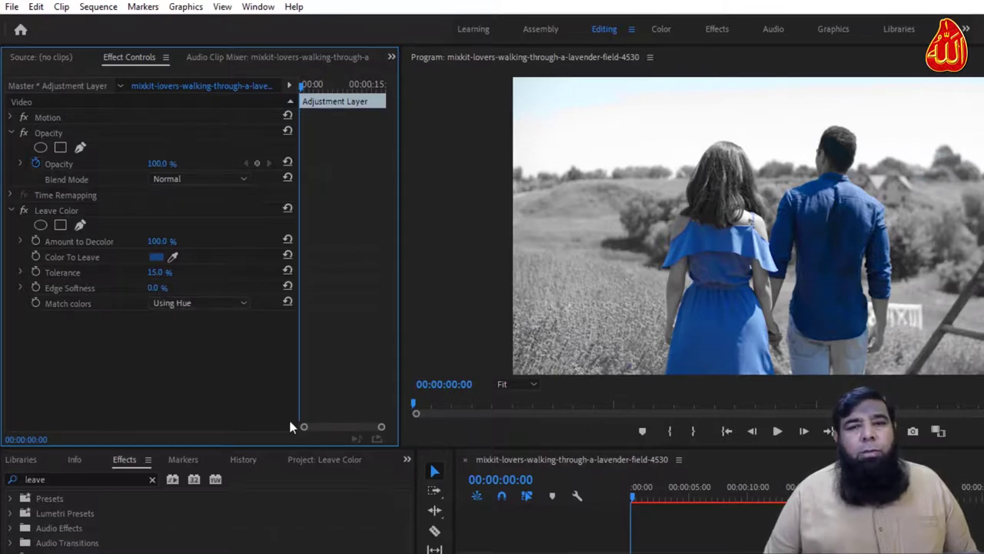
click(777, 431)
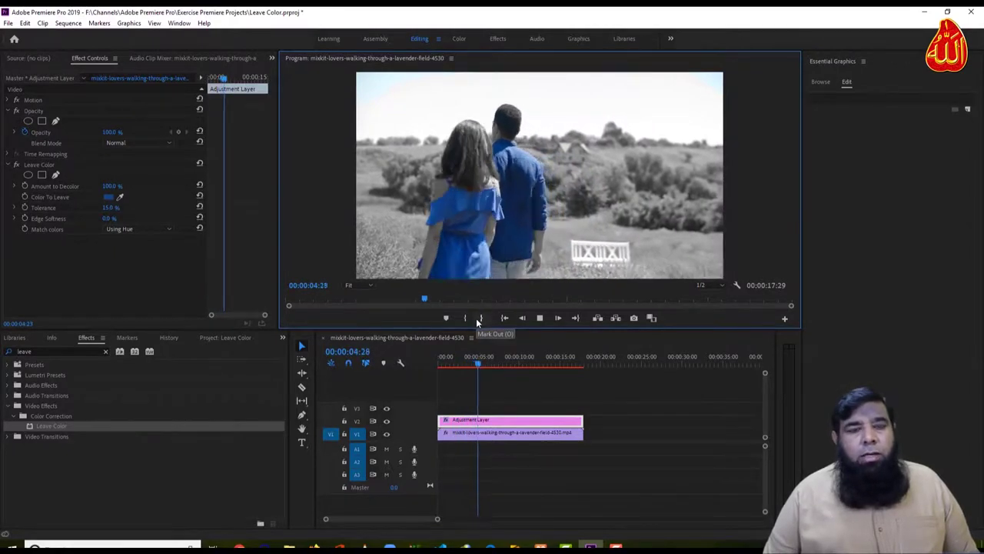
Stop playback, rewind to the sequence start, and render the video previews
click(540, 320)
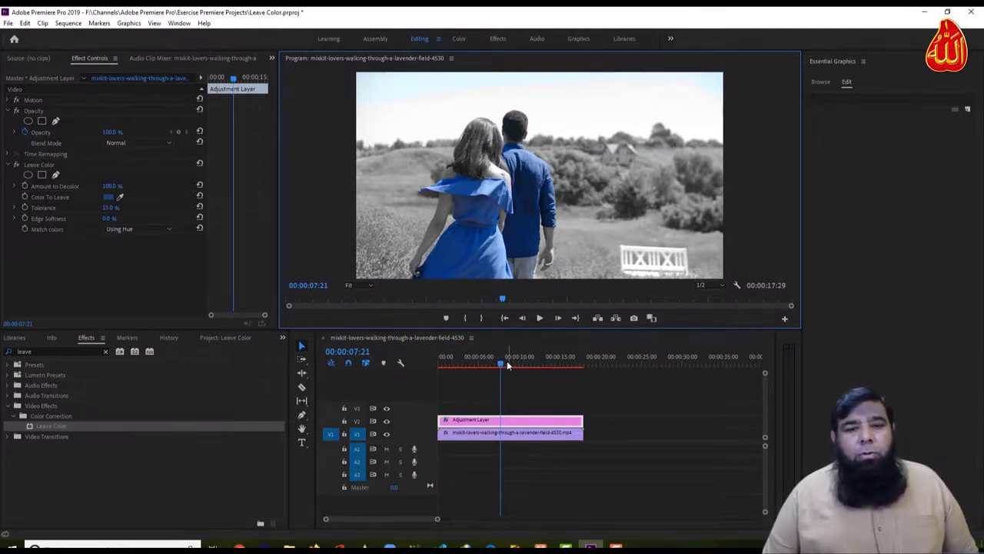
drag(498, 367, 440, 370)
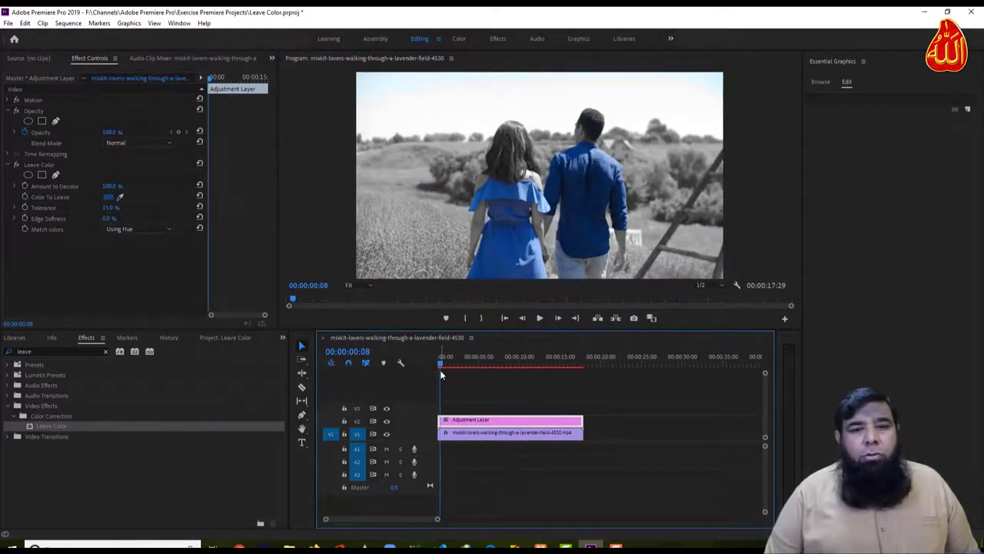
key(Return)
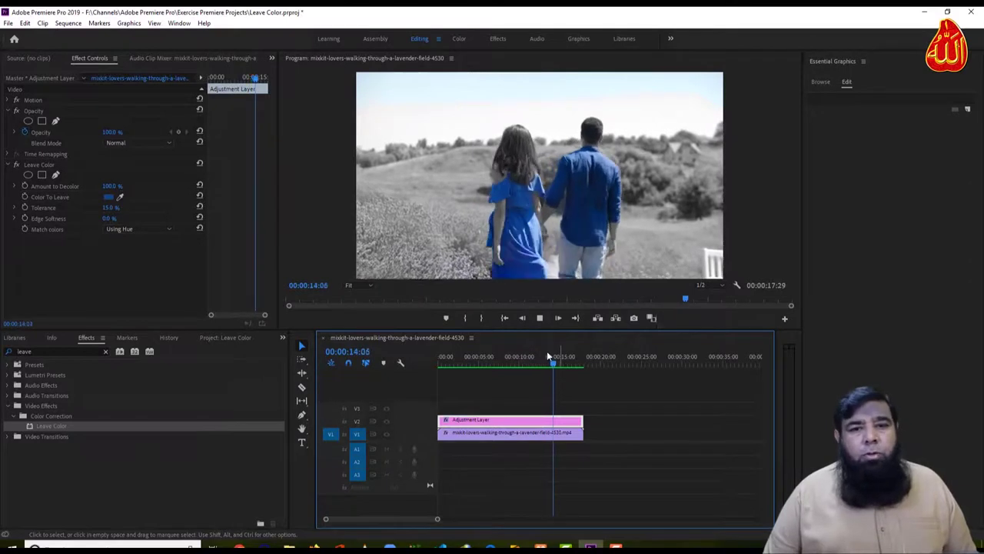
Stop playback, return to the start, and delete the couple clip from V1
key(space)
key(Home)
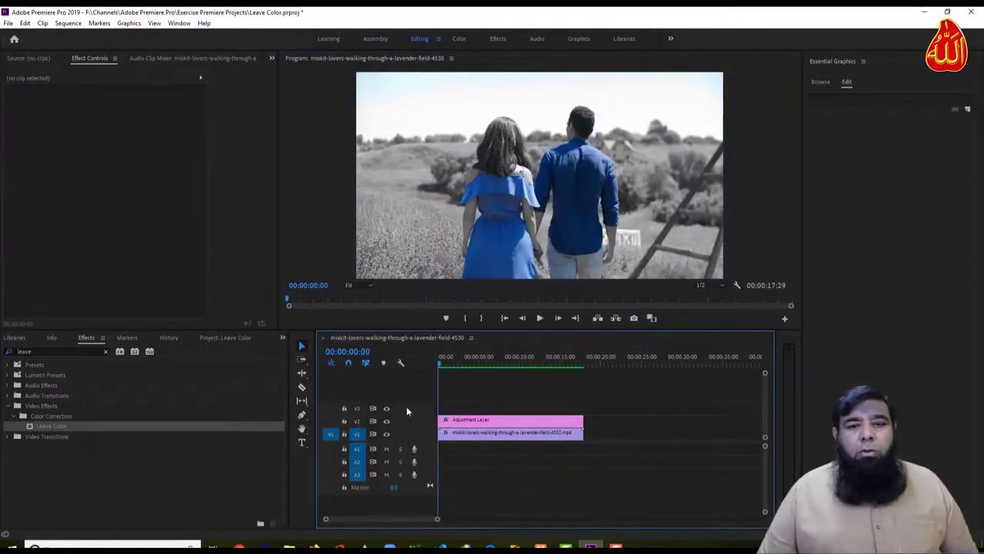
click(559, 436)
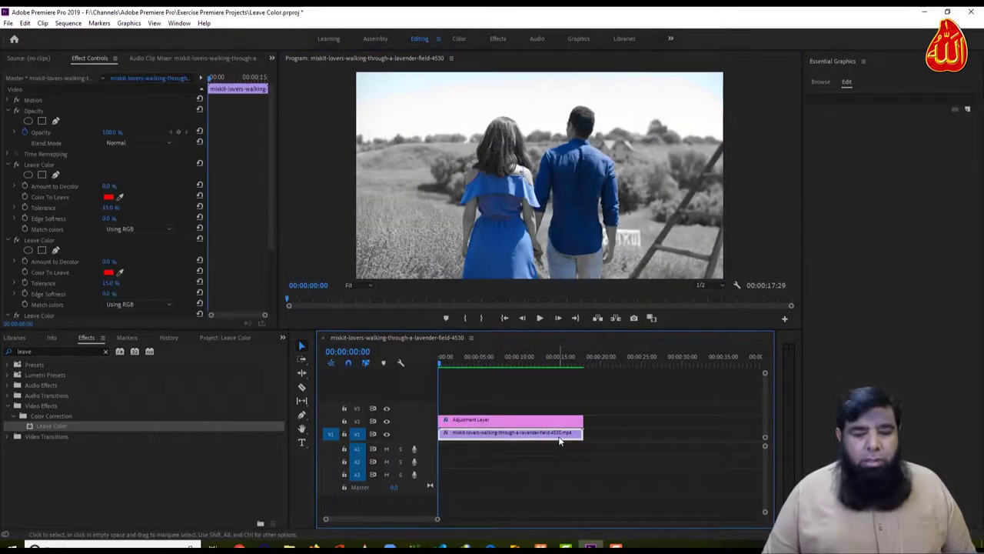
key(Delete)
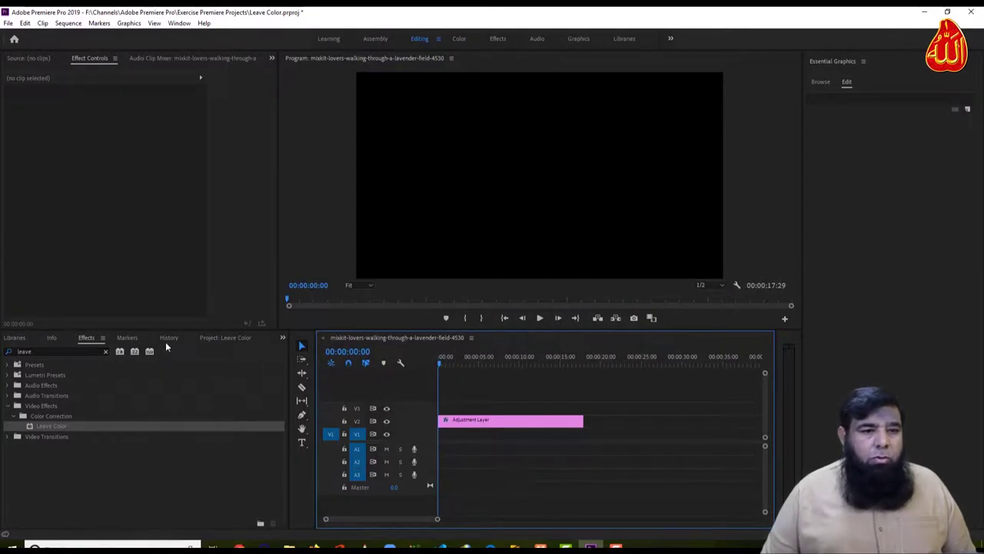
Put the colourful flower clip on V1, trim the adjustment layer to match, and select it
click(201, 339)
click(51, 399)
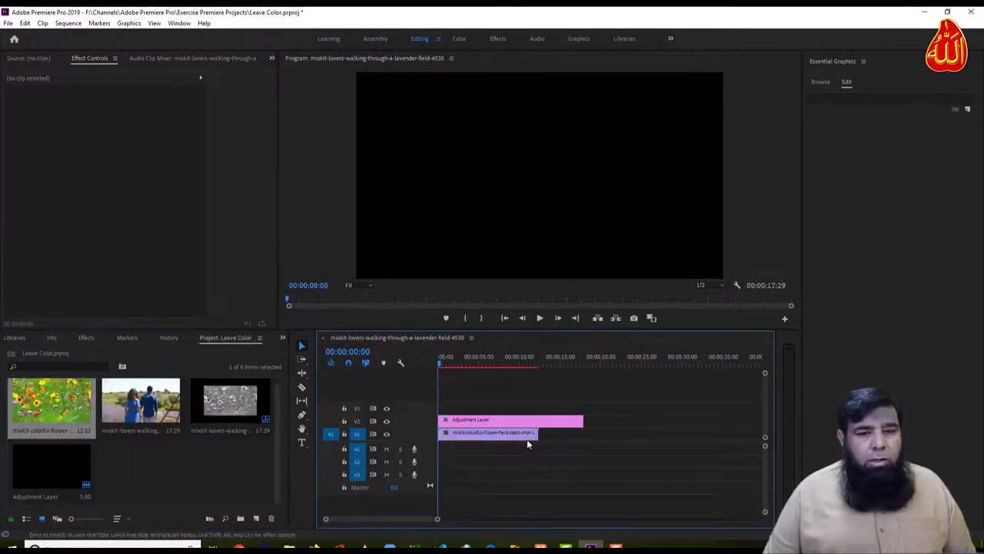
mouse_move(536, 432)
mouse_down()
mouse_move(580, 421)
mouse_move(538, 420)
mouse_up()
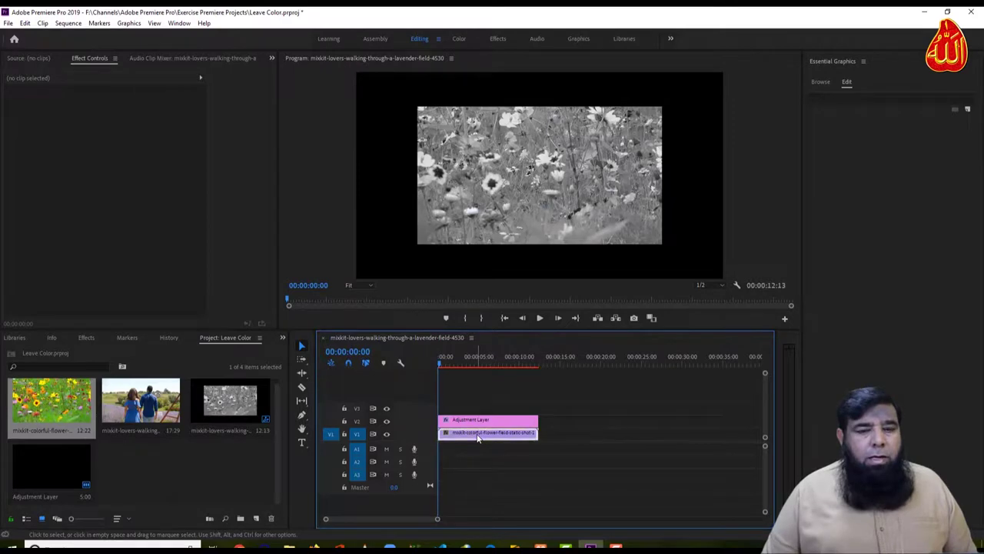
click(477, 434)
click(478, 421)
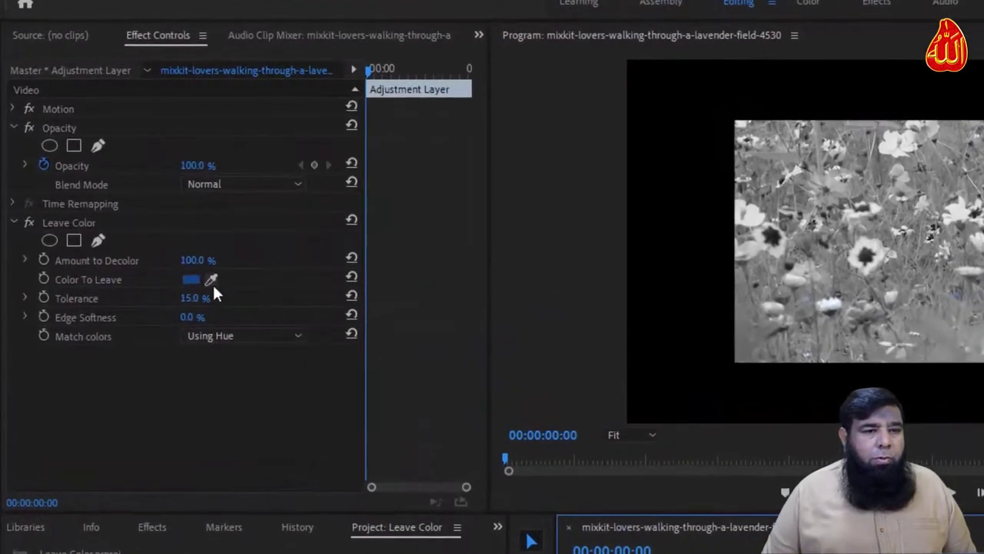
Sample flower yellow as the Color To Leave and set the preview zoom to 150%
click(211, 279)
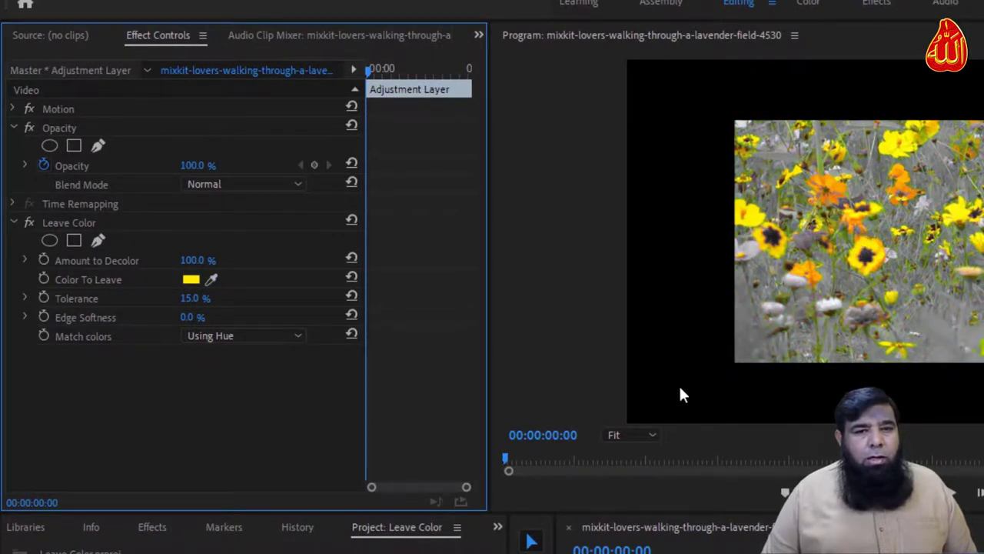
click(653, 436)
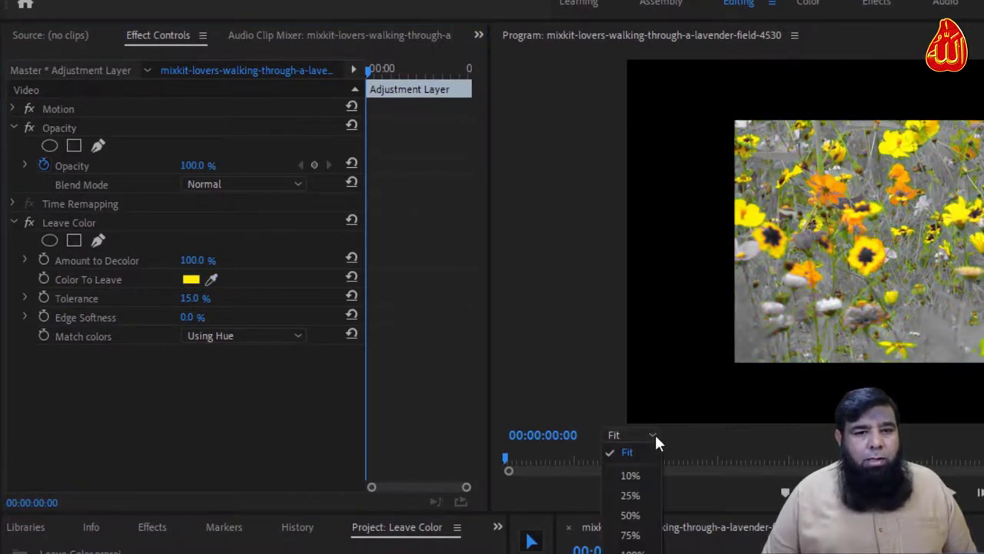
click(619, 551)
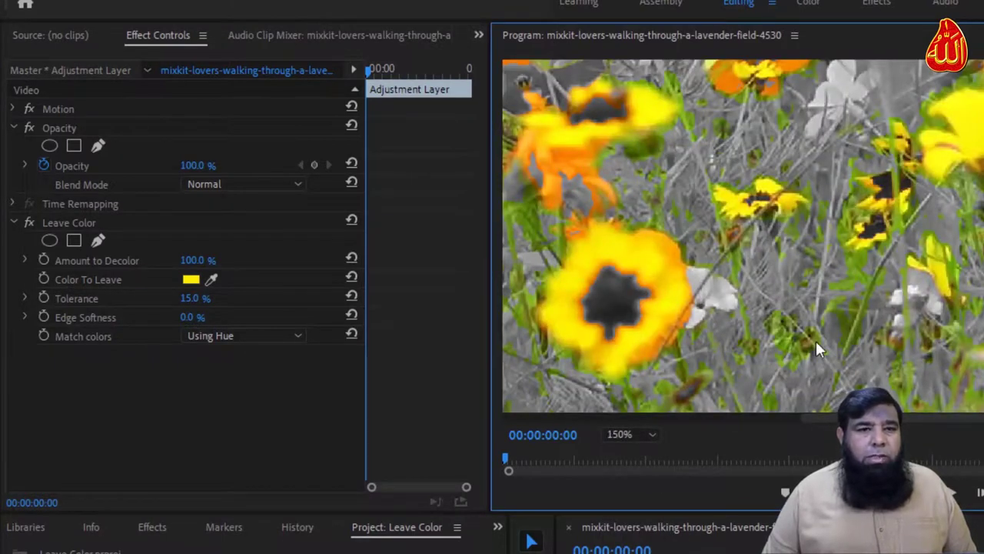
Keep Using Hue matching, lower Tolerance to 9%, and play the sequence to review
click(227, 339)
click(235, 377)
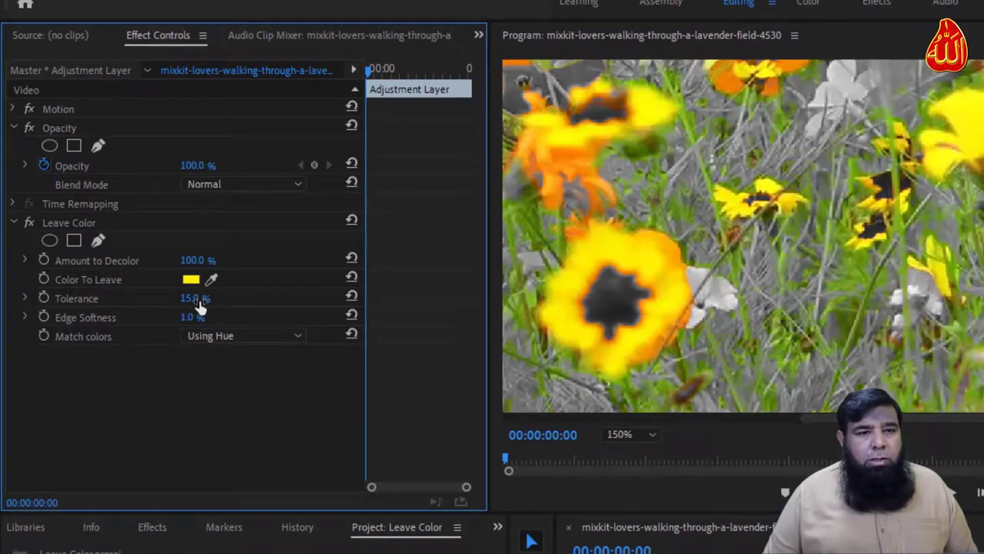
drag(189, 297, 180, 297)
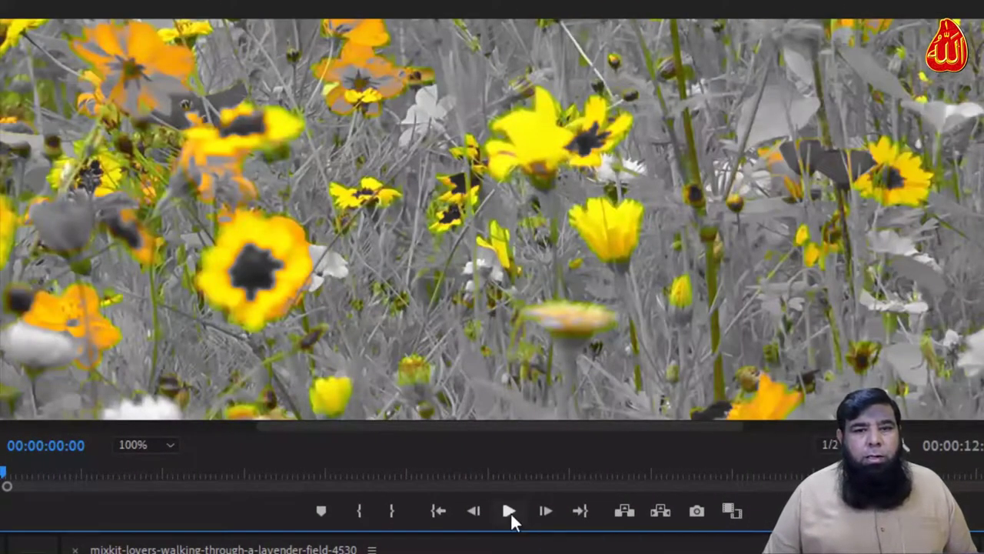
click(509, 512)
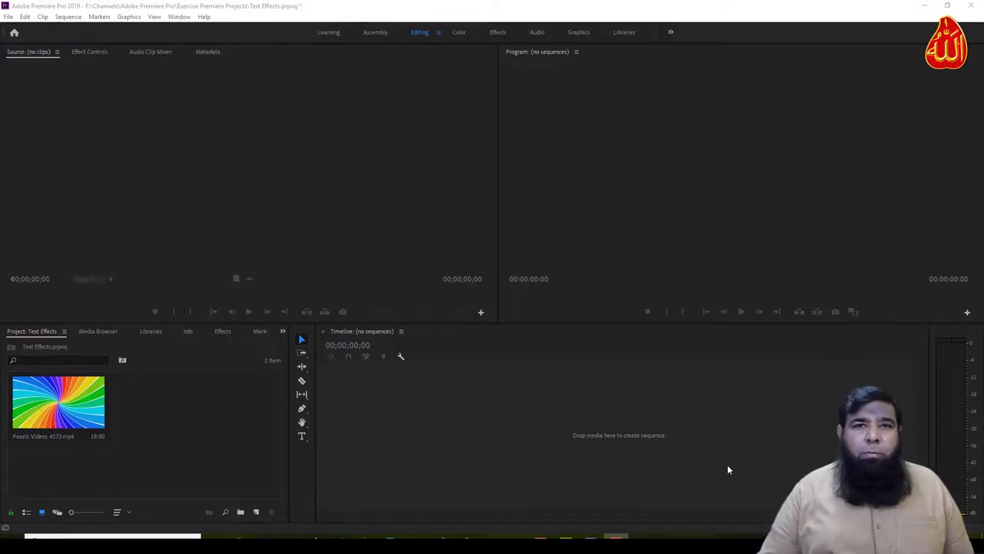
Create a sequence from the rainbow swirl clip and briefly preview it
click(90, 415)
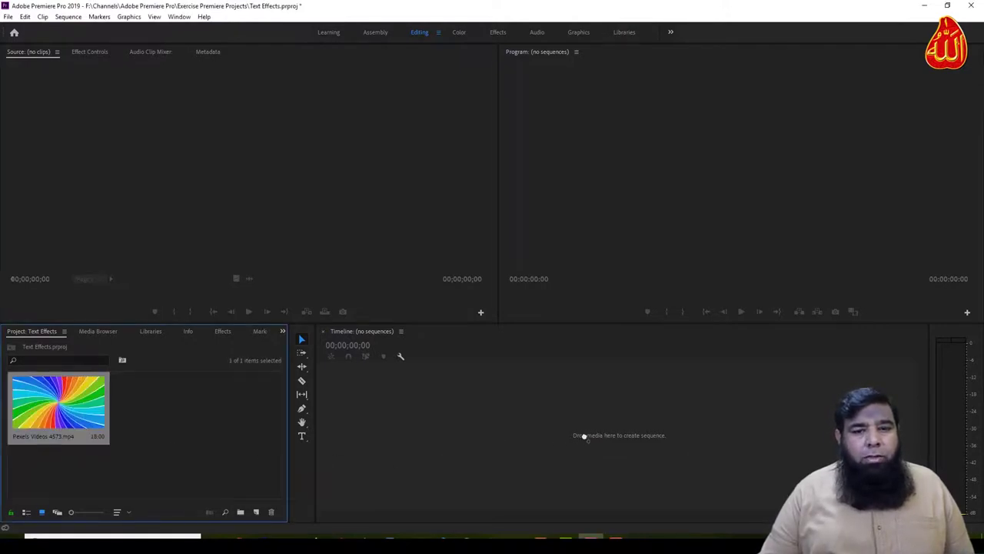
drag(584, 436, 585, 436)
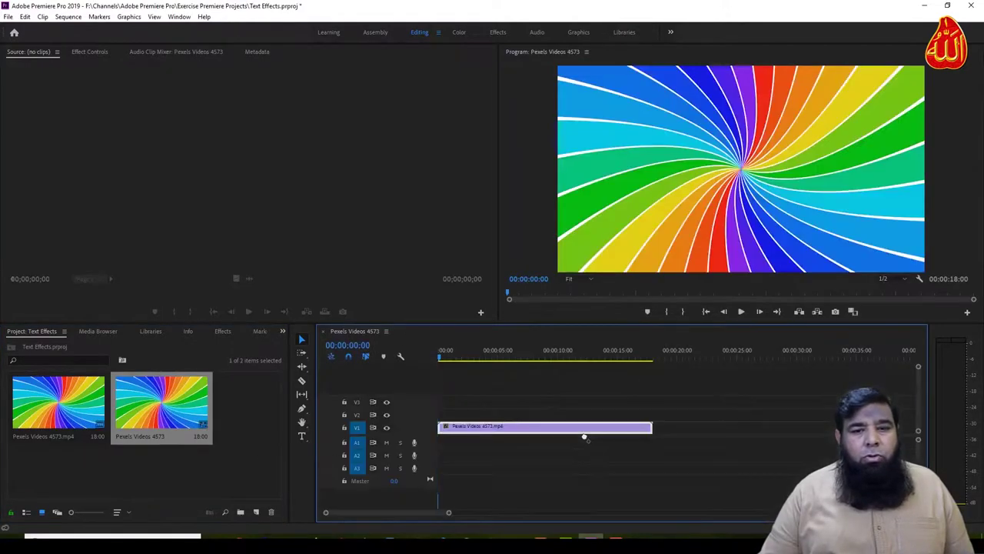
click(738, 312)
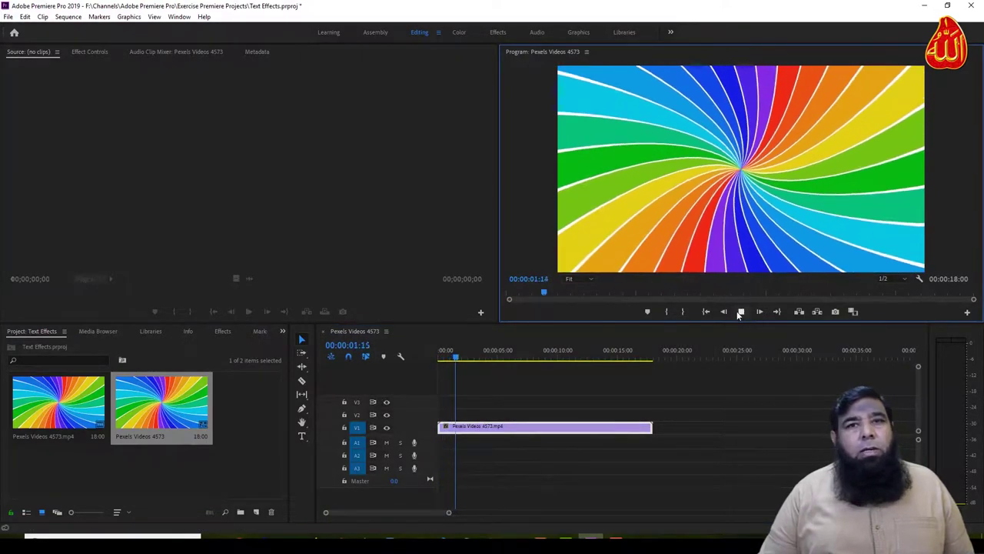
key(space)
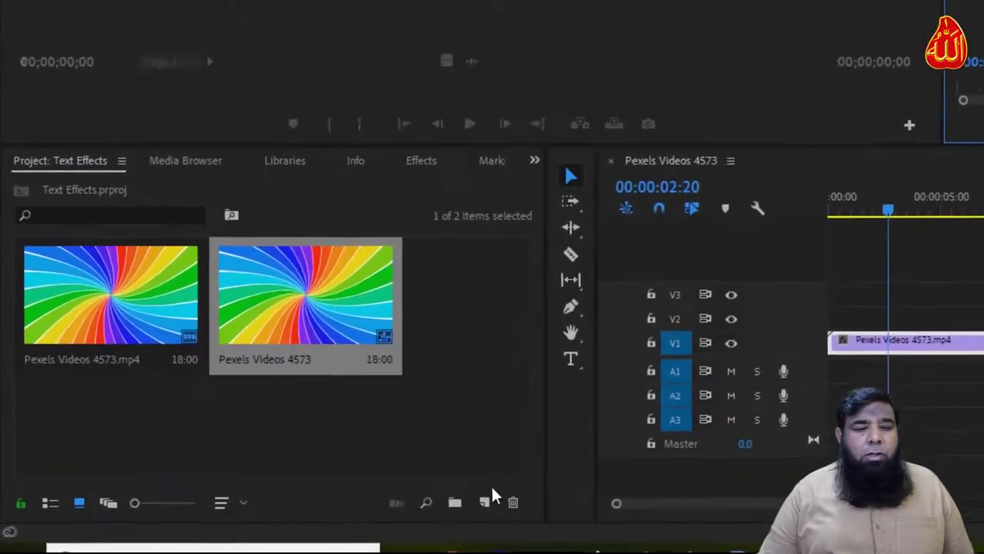
Add a 1920×1080 Black Video on V2, extended to end with the swirl clip
click(256, 512)
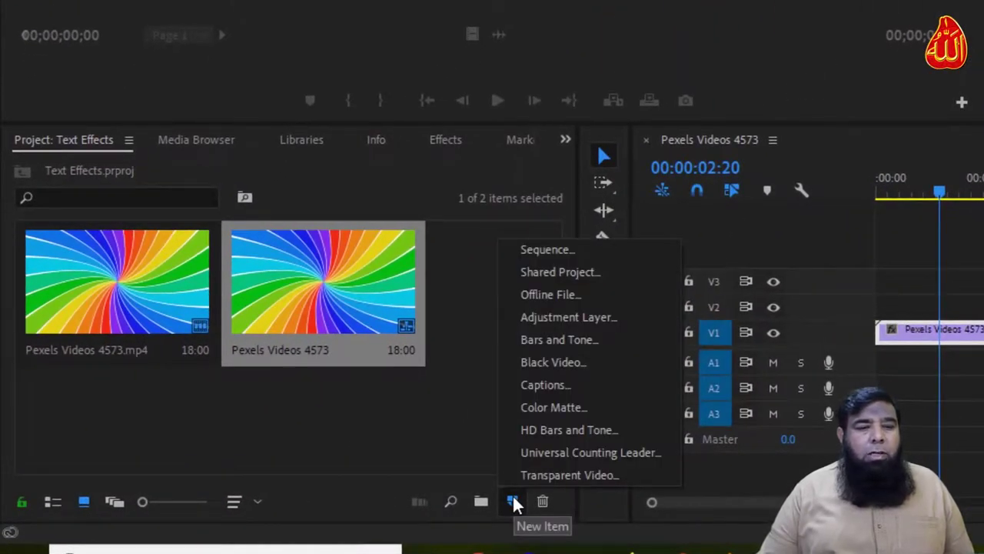
click(587, 362)
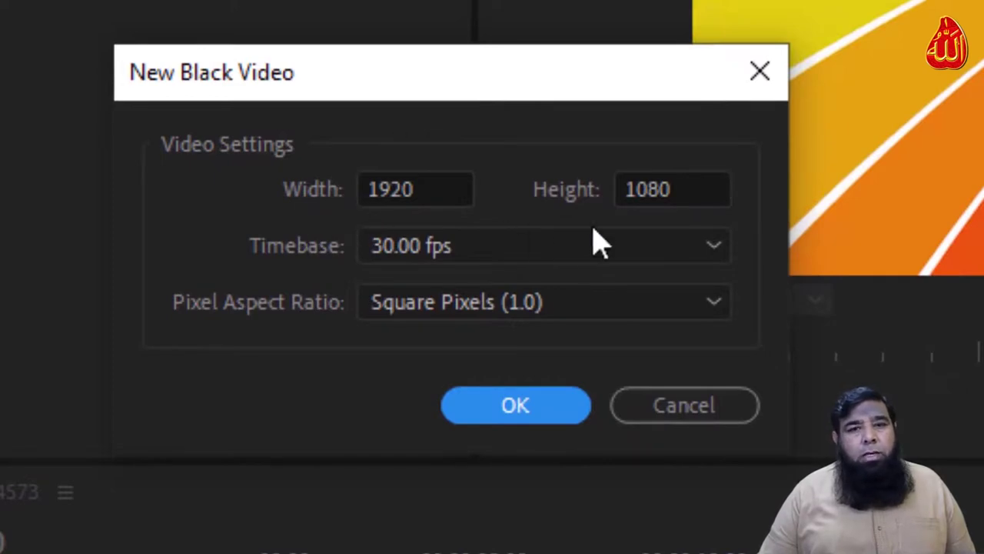
click(513, 406)
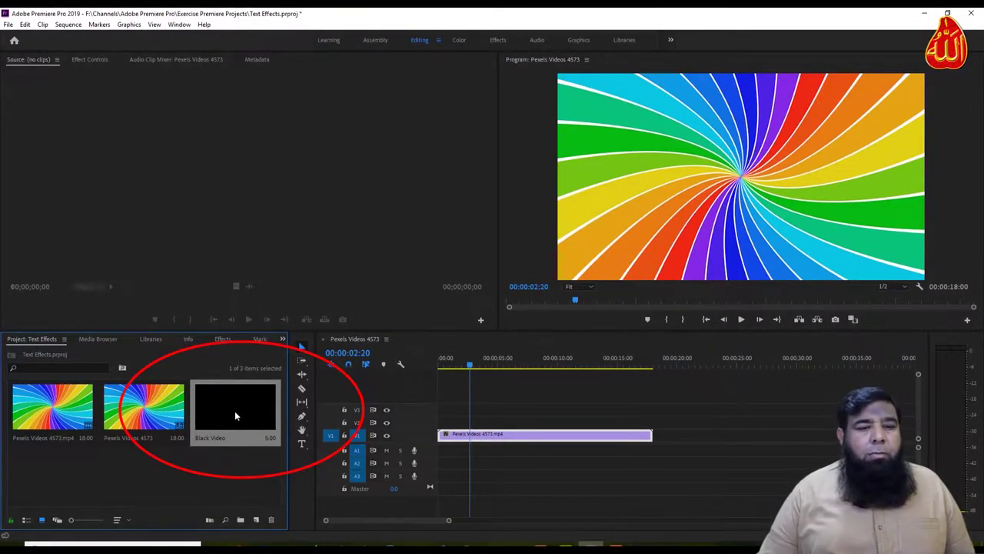
mouse_move(234, 411)
mouse_down()
mouse_move(284, 450)
mouse_move(359, 455)
mouse_move(441, 436)
mouse_move(439, 424)
mouse_move(517, 422)
mouse_up()
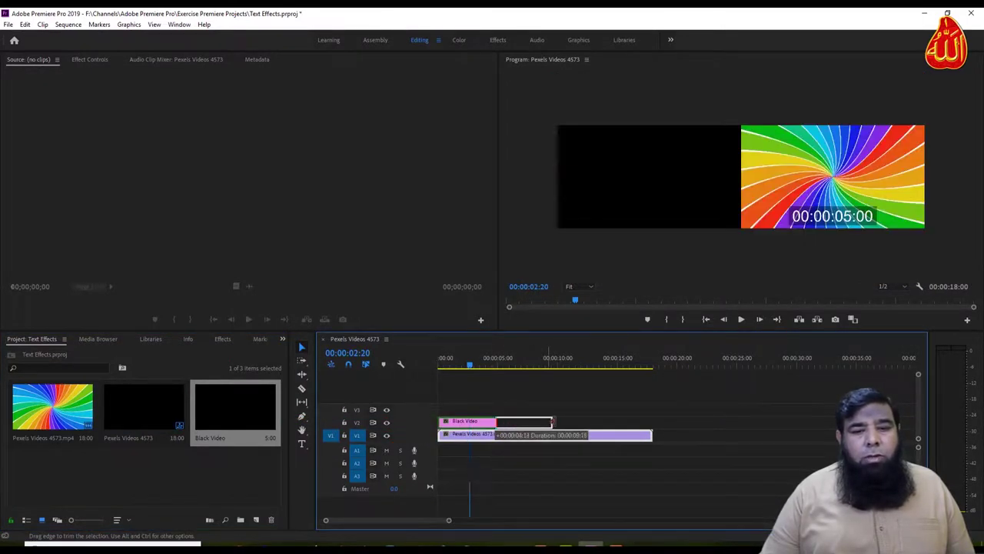
drag(641, 421, 652, 421)
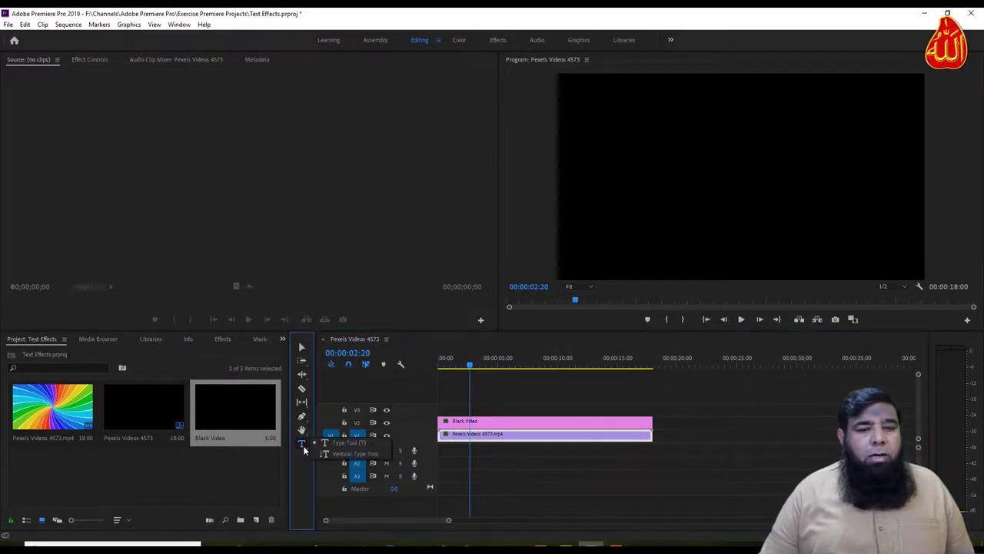
Type the person's name as a two-line title in the Program monitor
click(302, 444)
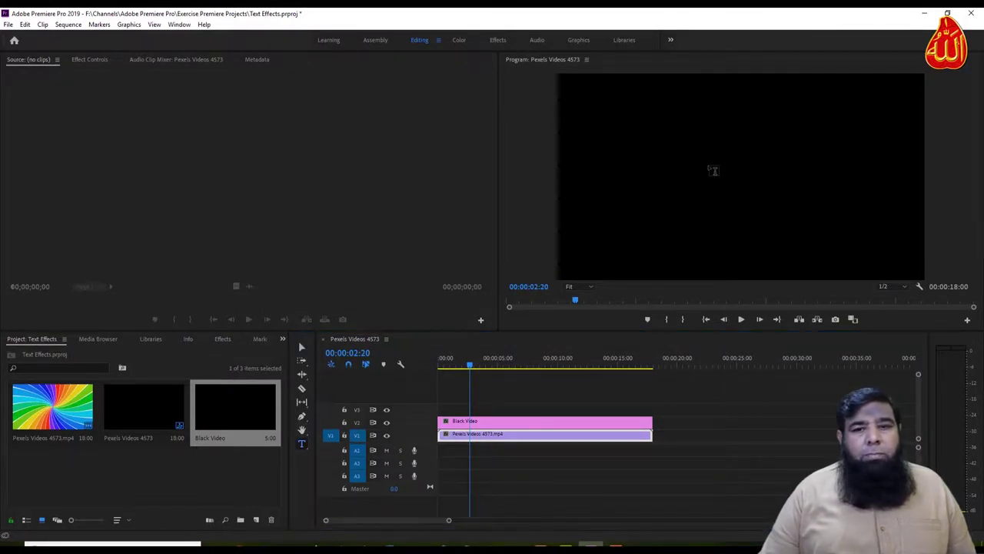
click(709, 169)
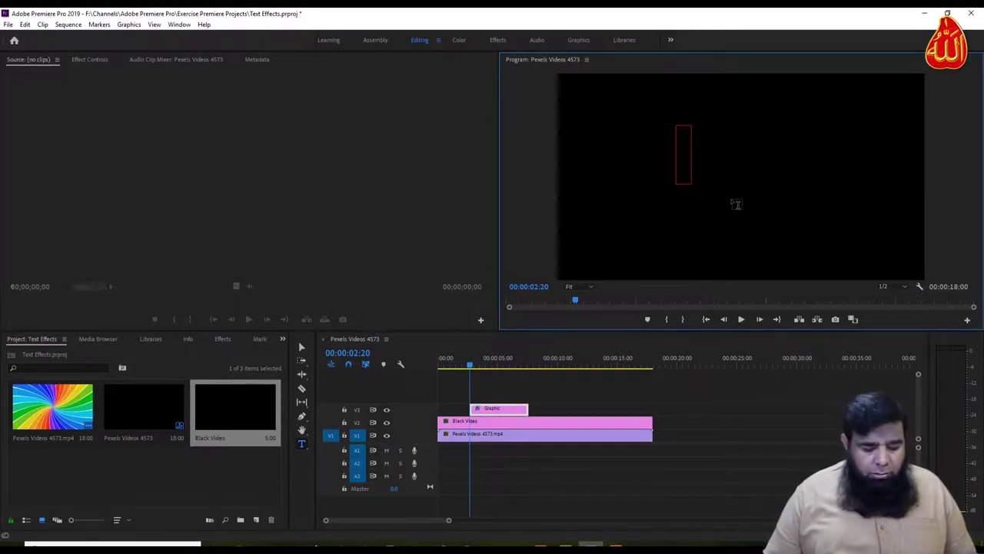
key(Return)
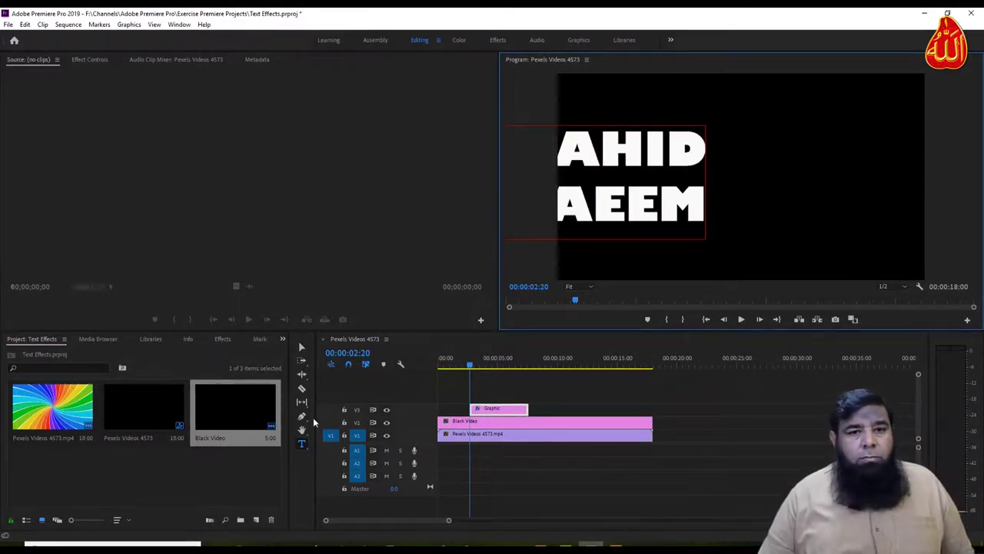
Drag the name title fully into view with the Selection tool
click(301, 346)
drag(659, 163, 805, 163)
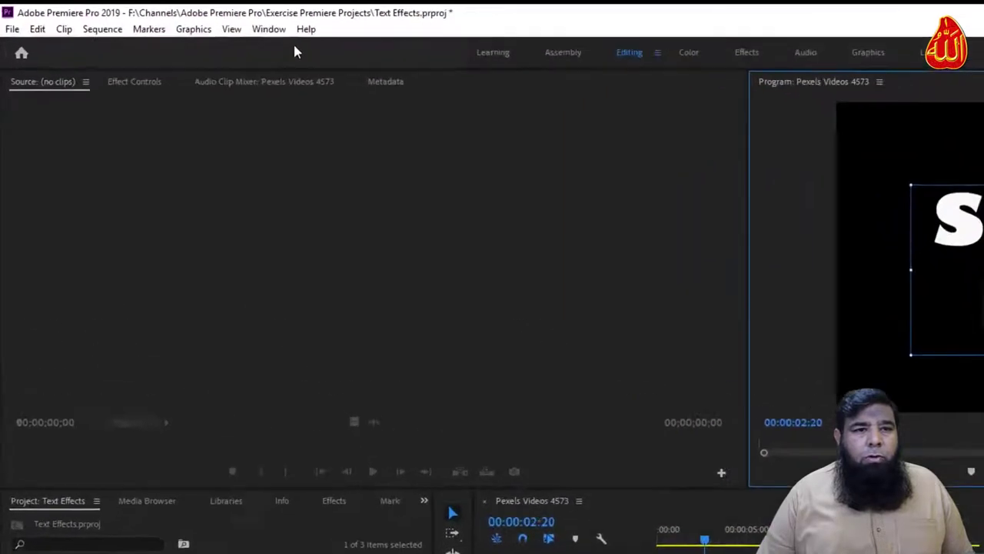
click(277, 32)
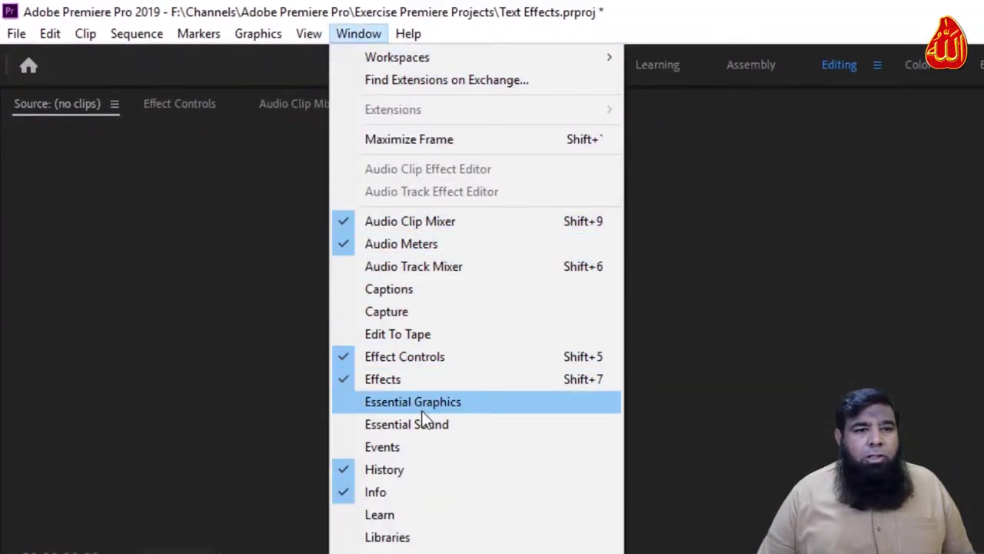
In Essential Graphics, centre-align the two title lines and centre the title vertically and horizontally
click(386, 408)
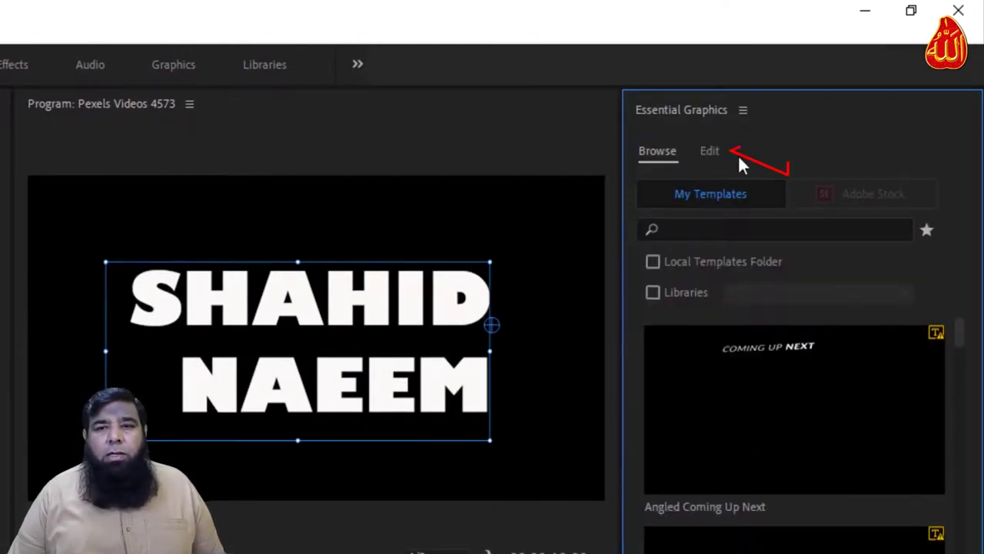
click(712, 153)
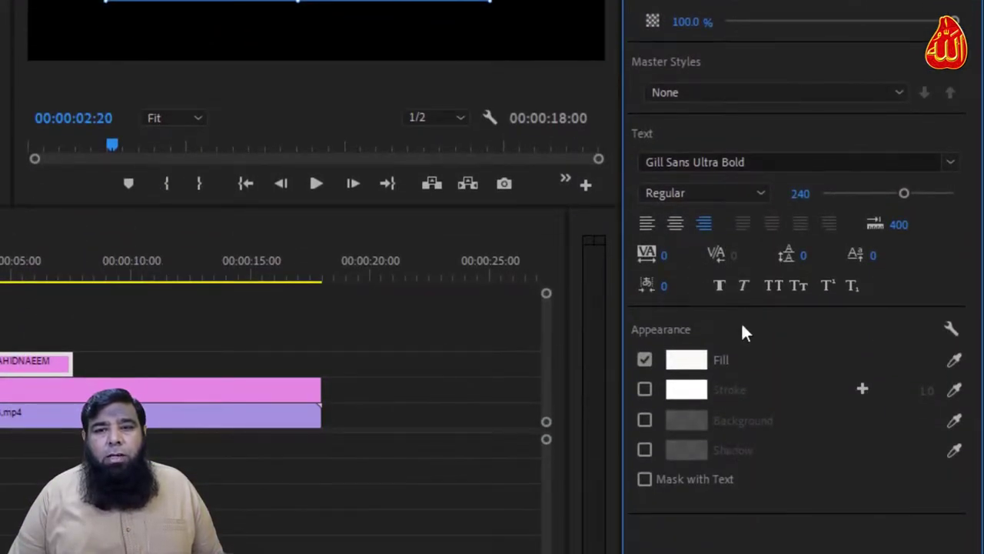
click(677, 224)
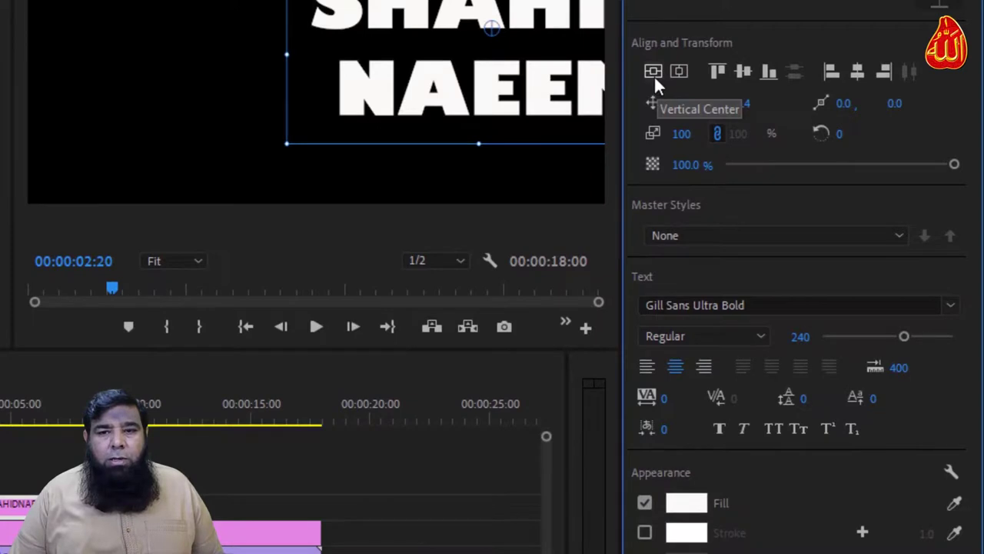
click(654, 71)
click(679, 71)
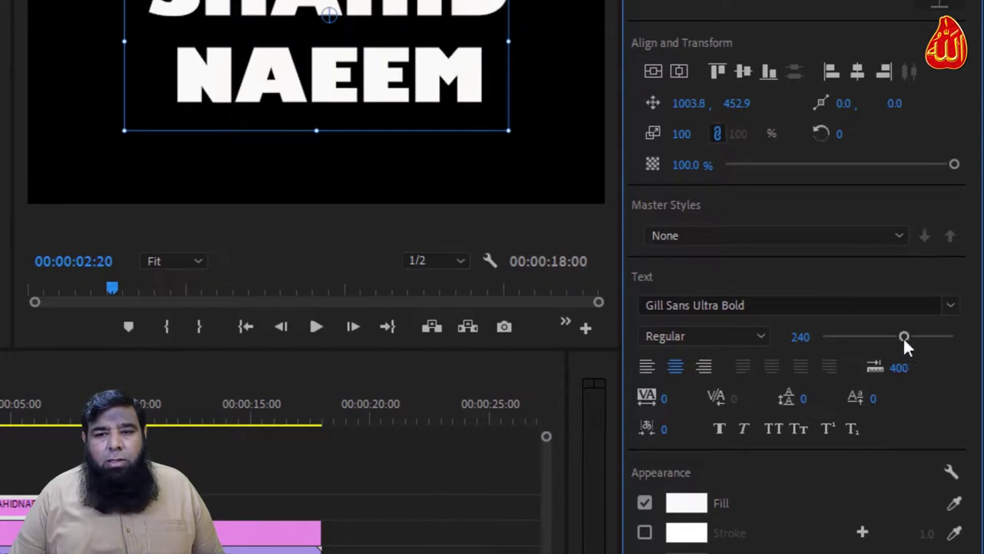
Enlarge the title's font size to 351, then re-centre it and nudge it slightly left and down
drag(902, 339, 932, 359)
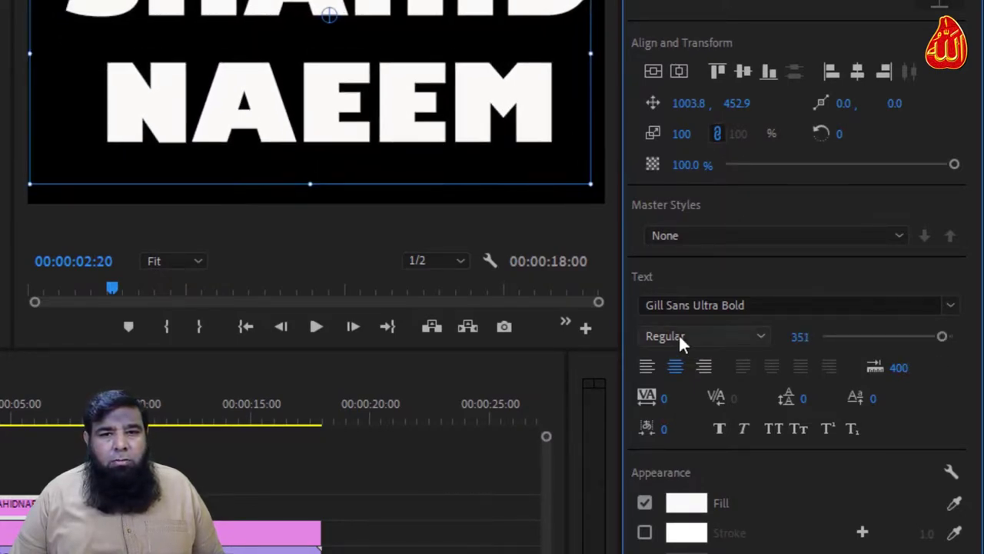
click(672, 69)
click(653, 72)
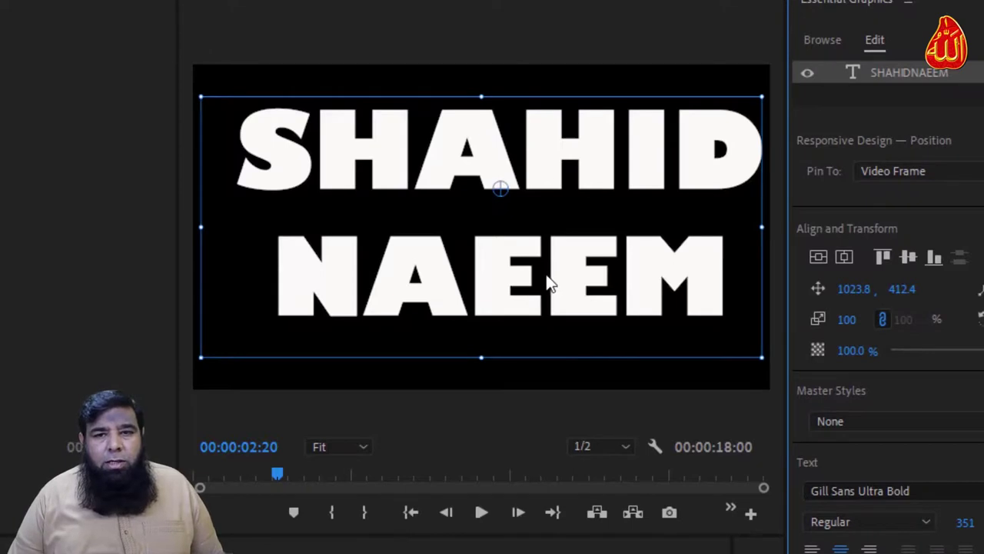
drag(562, 283, 553, 289)
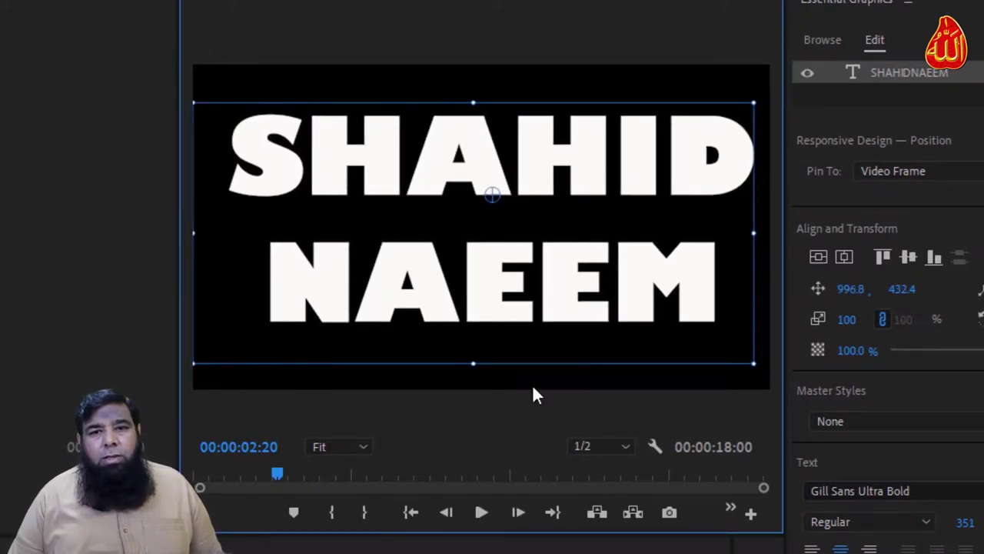
Reselect the title text layer and confirm the font stays Gill Sans Ultra Bold
click(533, 384)
click(568, 266)
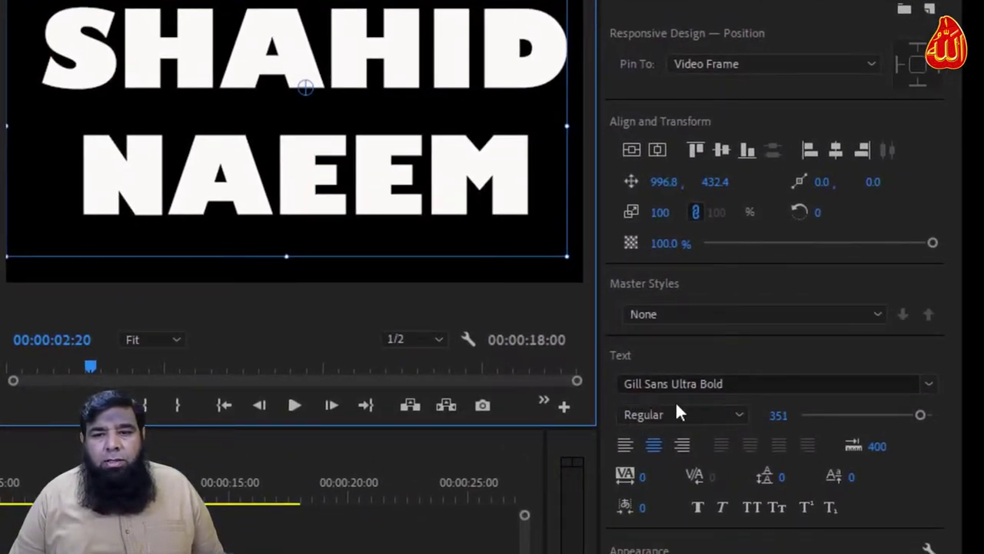
click(928, 384)
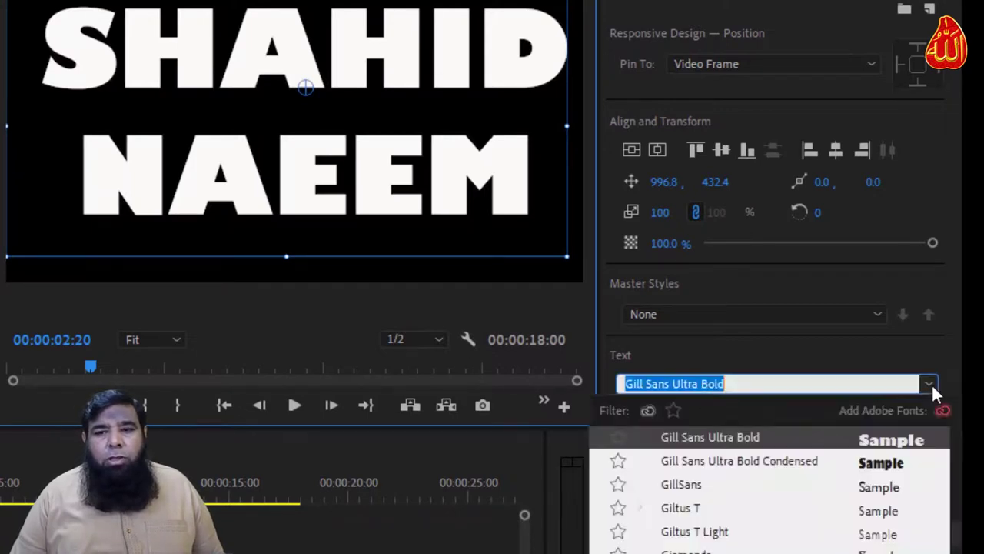
click(932, 384)
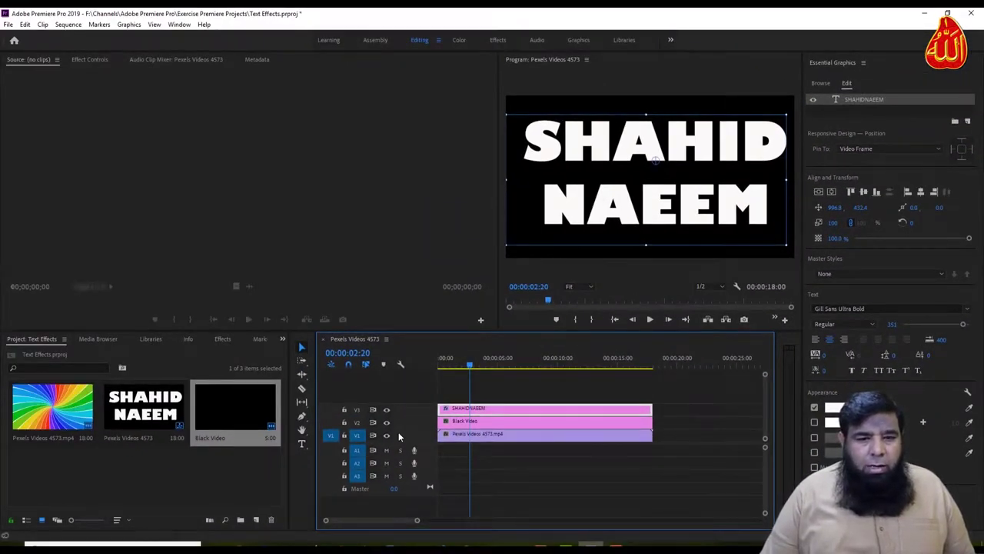
Search Effects for 'TRACK' and apply Track Matte Key to the Black Video clip
click(478, 423)
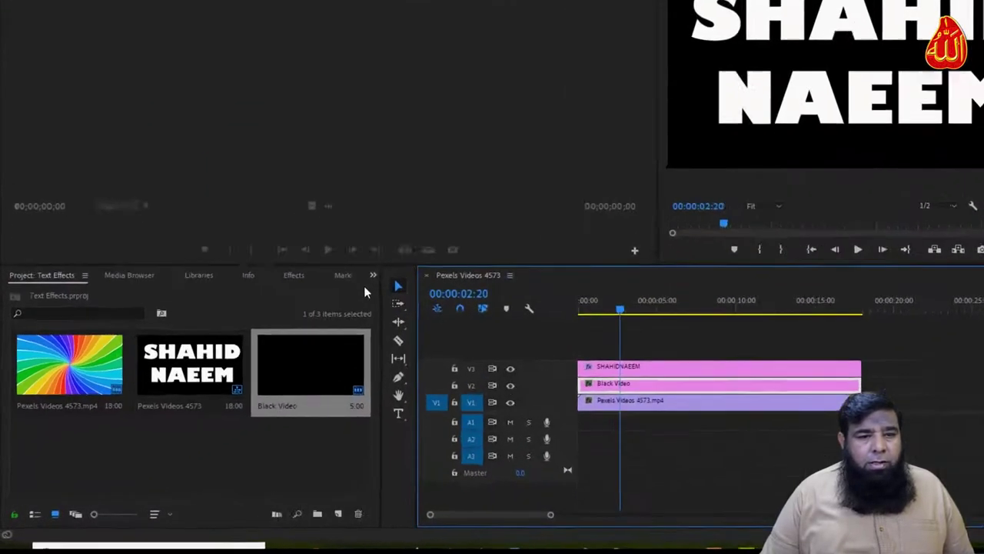
click(370, 274)
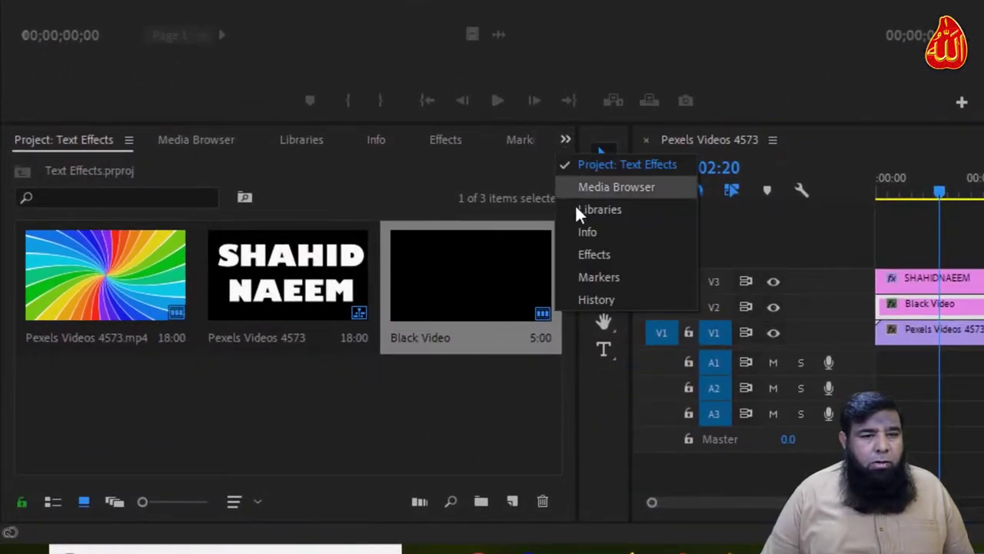
click(596, 252)
click(97, 167)
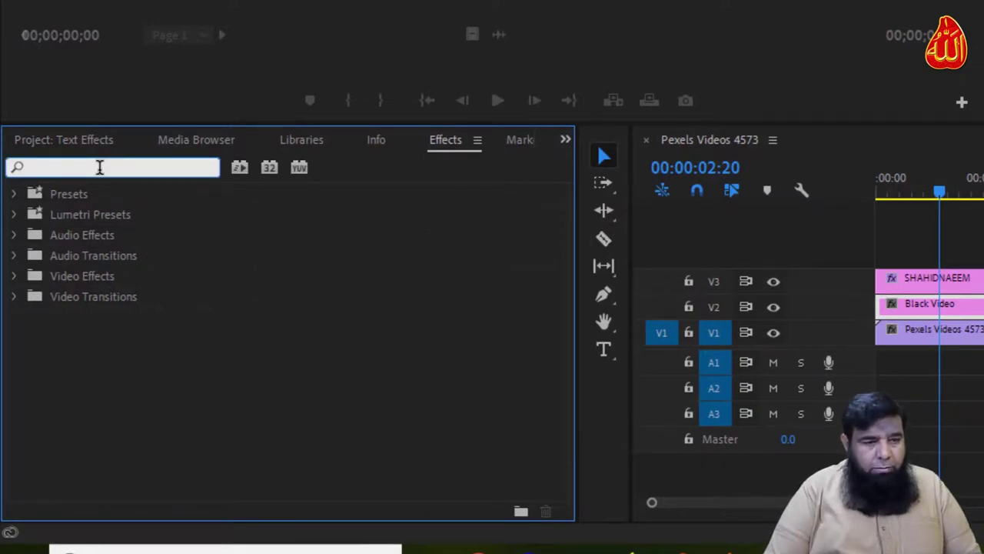
text(TRACK)
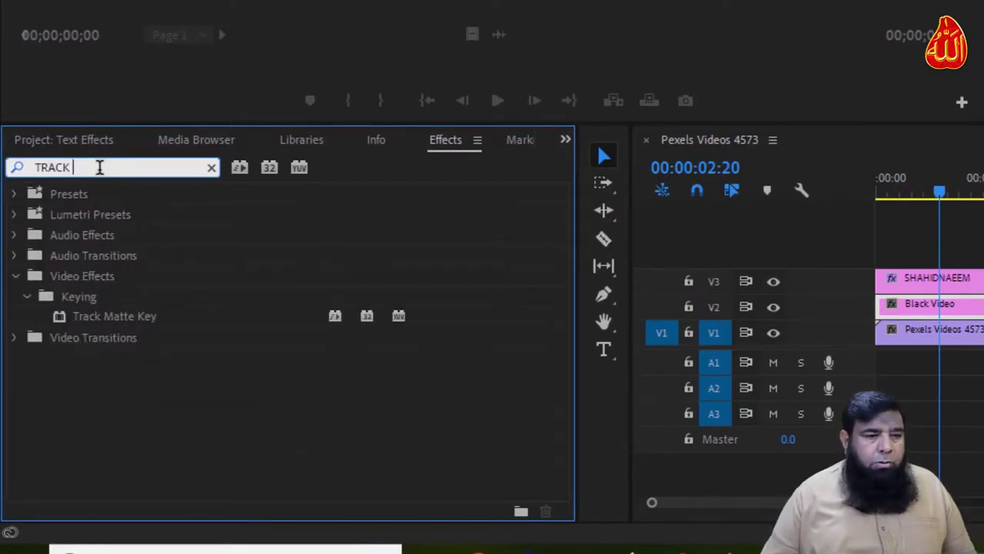
click(120, 319)
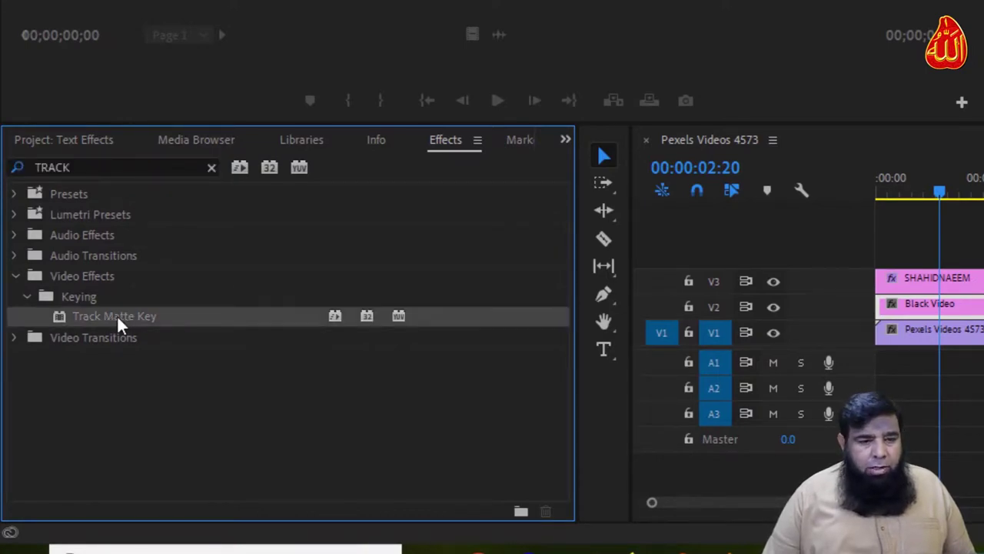
drag(121, 321, 168, 321)
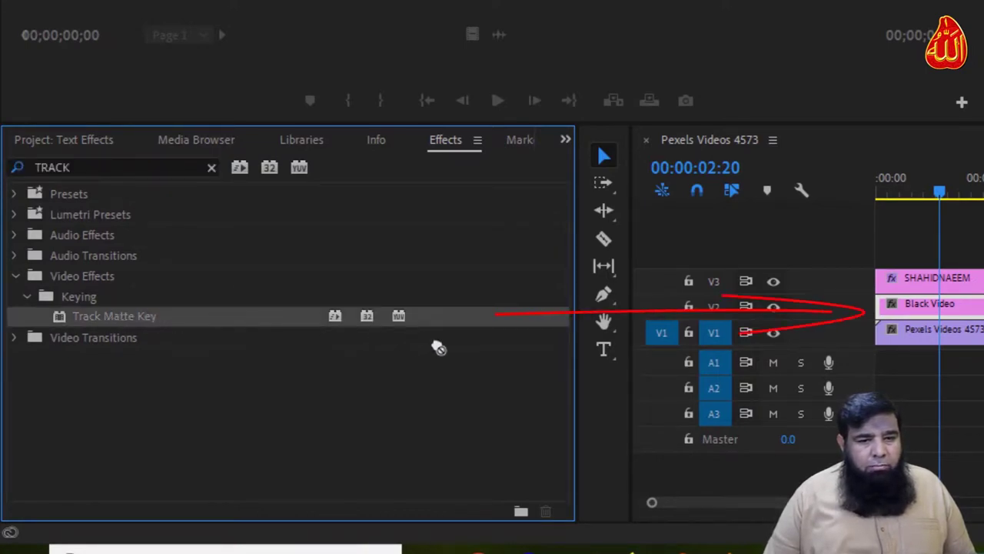
drag(438, 348, 908, 310)
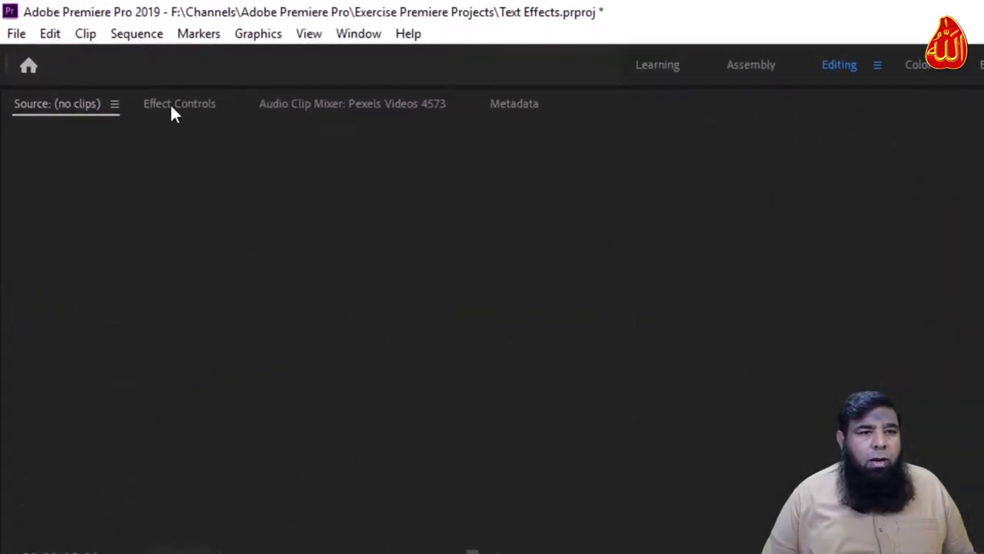
Set the Track Matte Key's matte source to Video 3, then close Essential Graphics
click(171, 107)
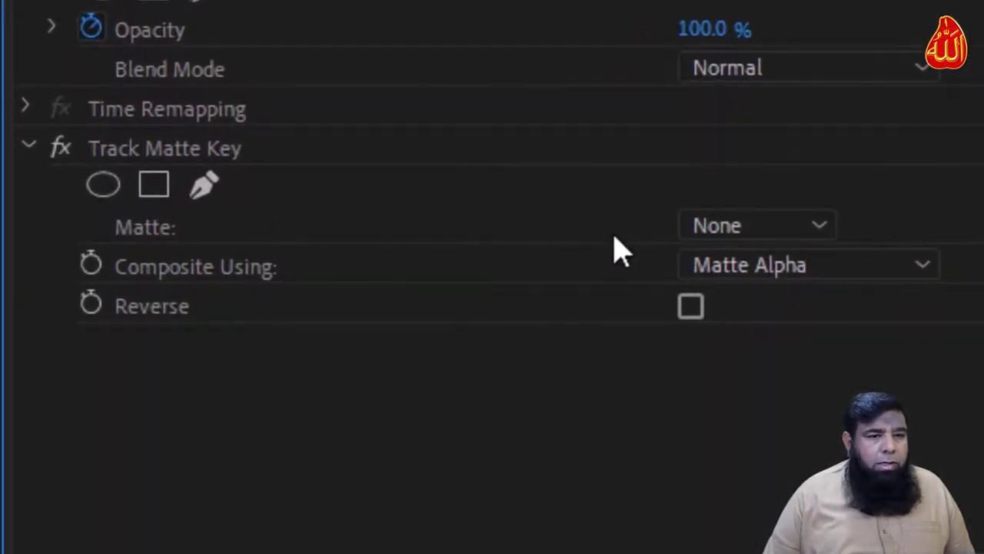
click(824, 225)
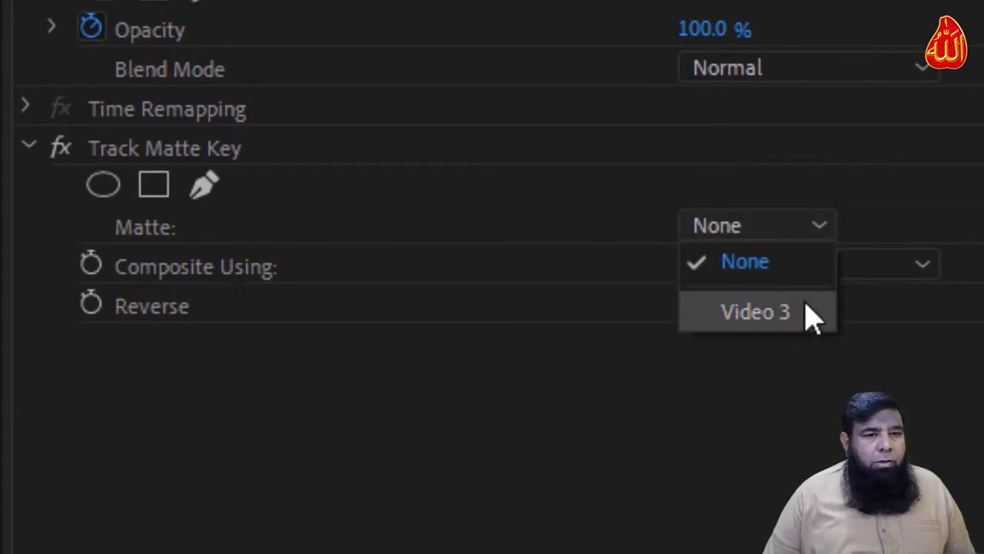
click(811, 315)
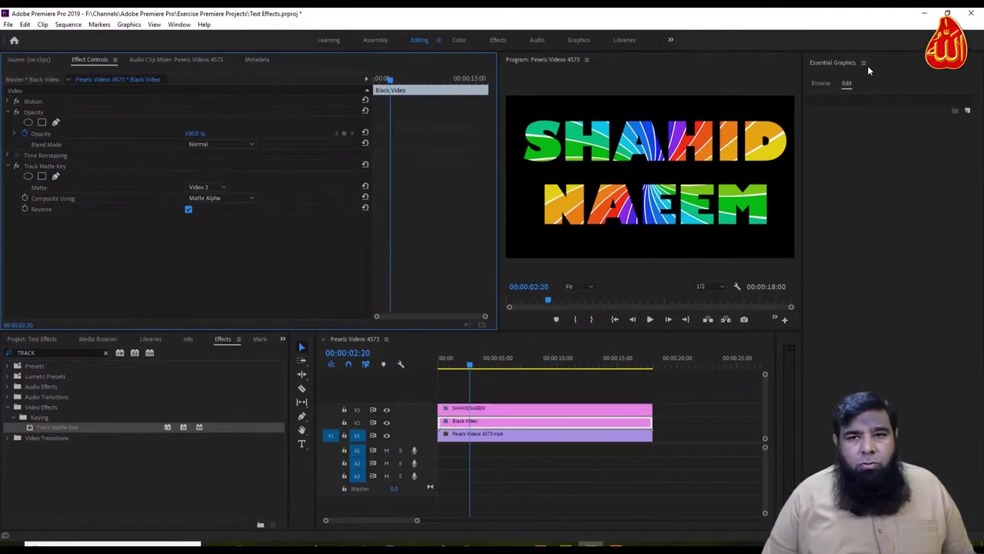
click(866, 64)
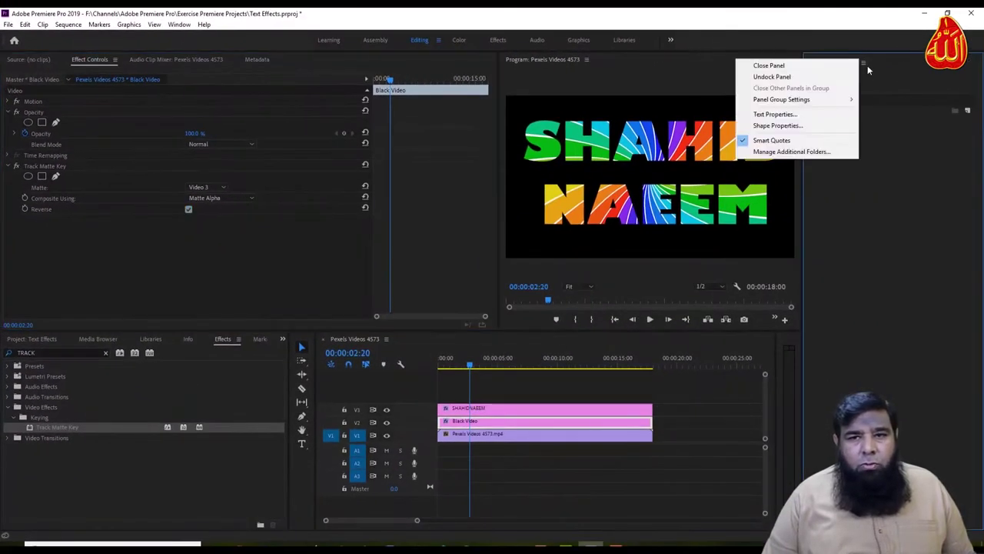
click(824, 66)
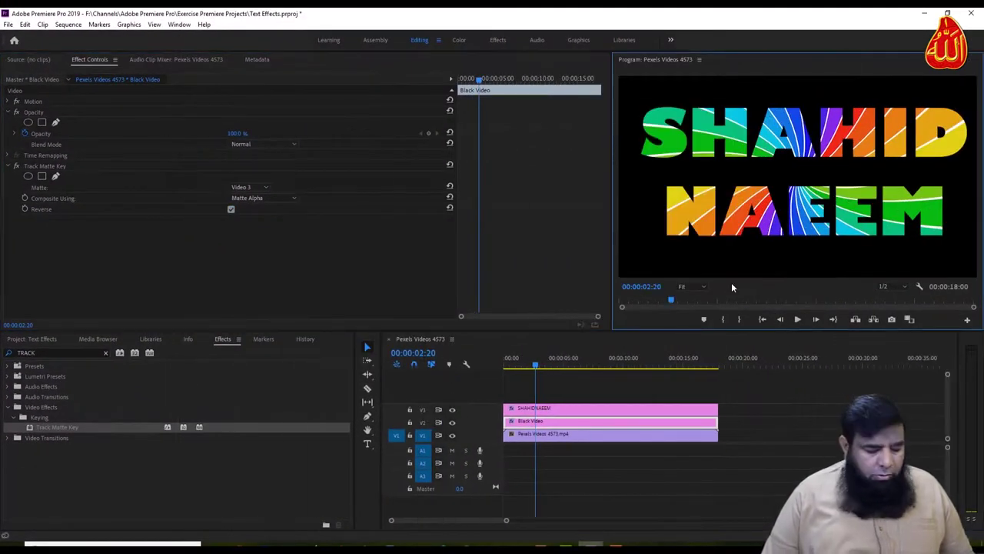
Maximize the Program monitor with ` and play the rainbow-filled title preview
key(grave)
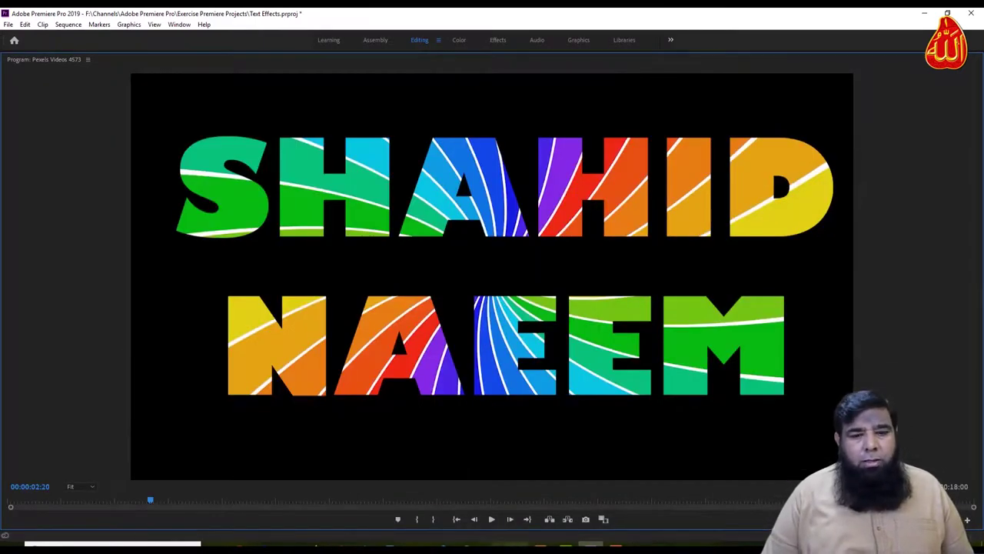
click(492, 519)
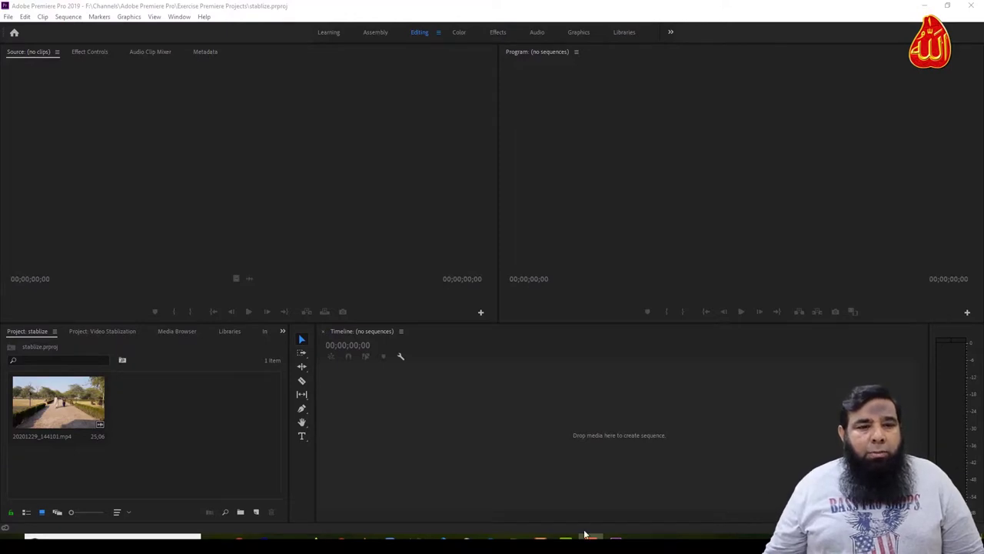
Create a sequence from the walkway clip 20201229_144101.mp4 on the empty timeline
click(70, 405)
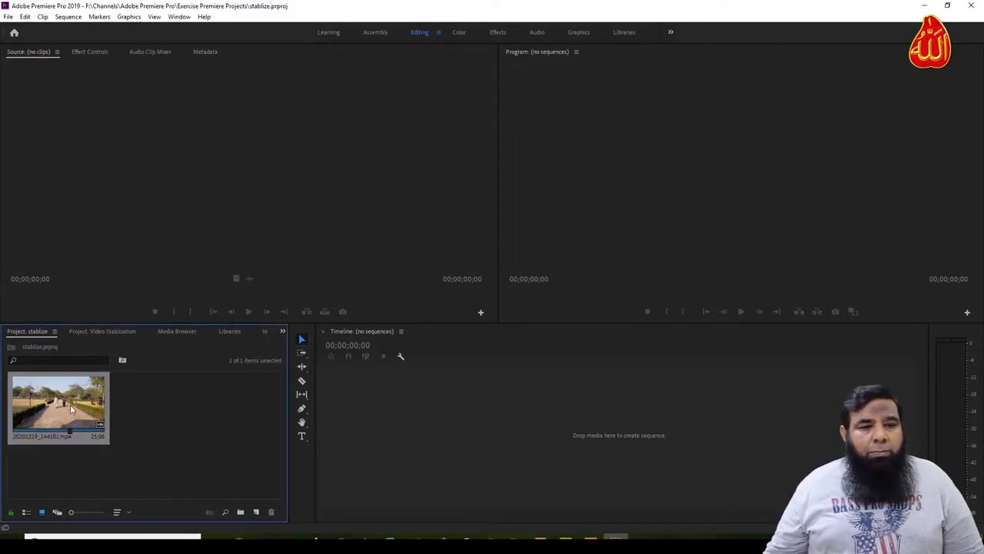
drag(70, 404, 393, 428)
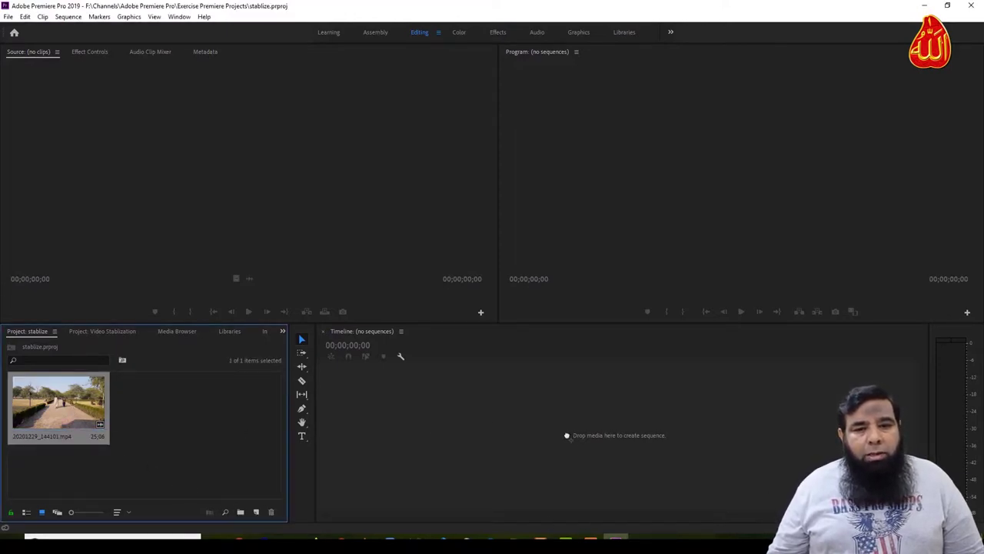
drag(576, 435, 578, 436)
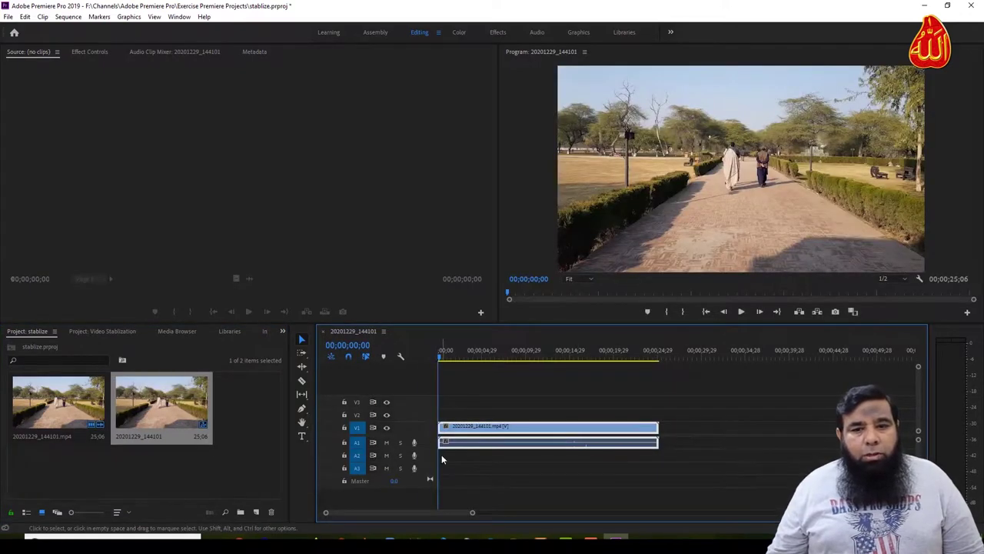
Unlink the clip, delete its audio from A1, and play the remaining video to check it
right_click(516, 446)
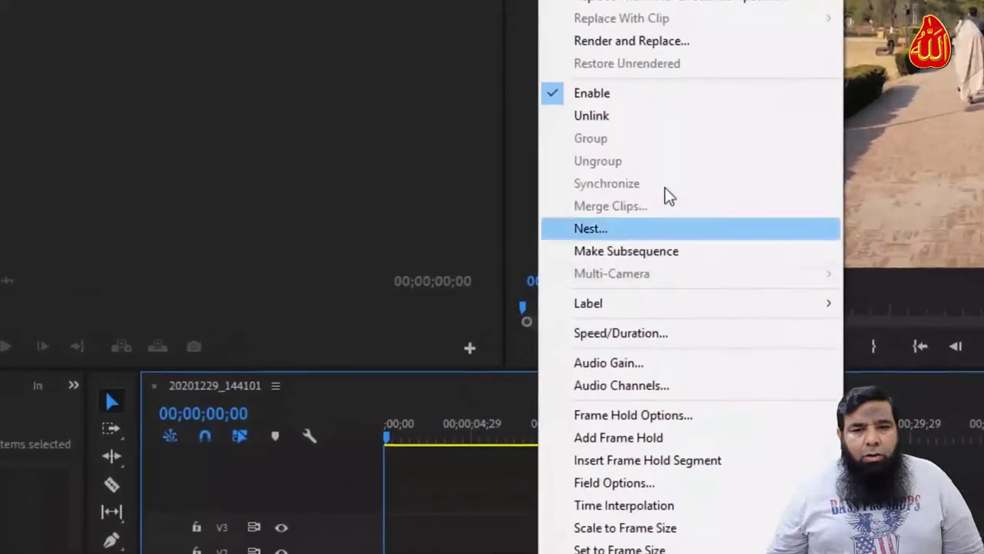
click(658, 119)
click(564, 457)
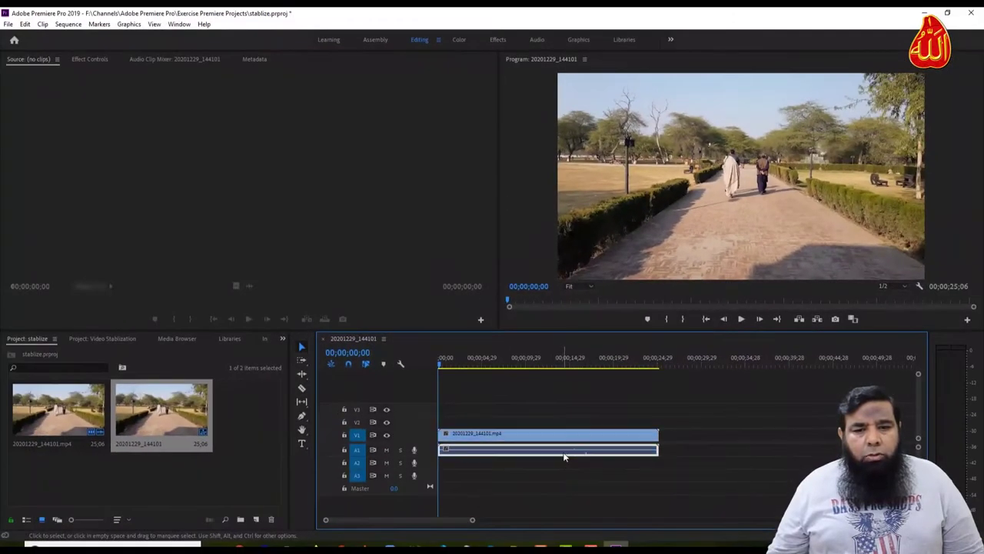
key(Delete)
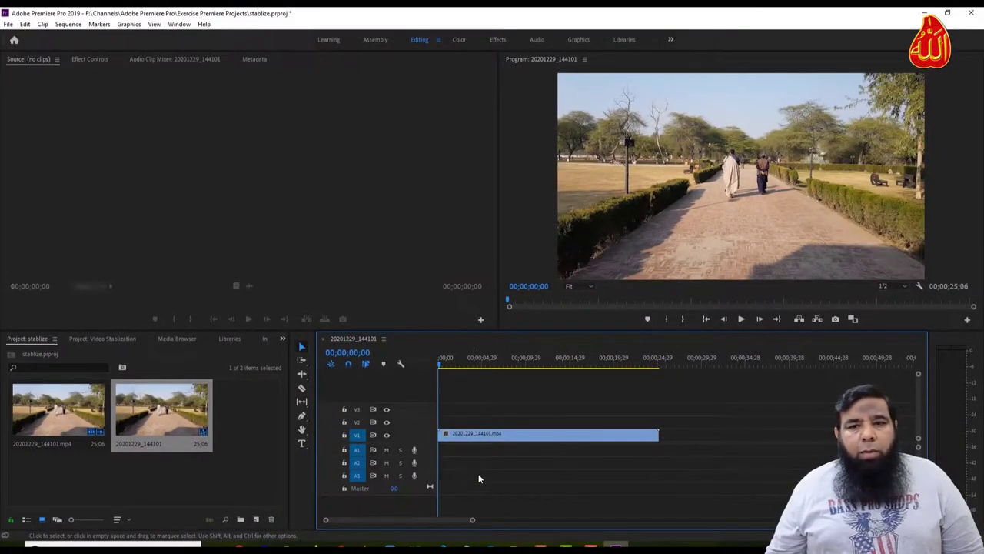
click(741, 318)
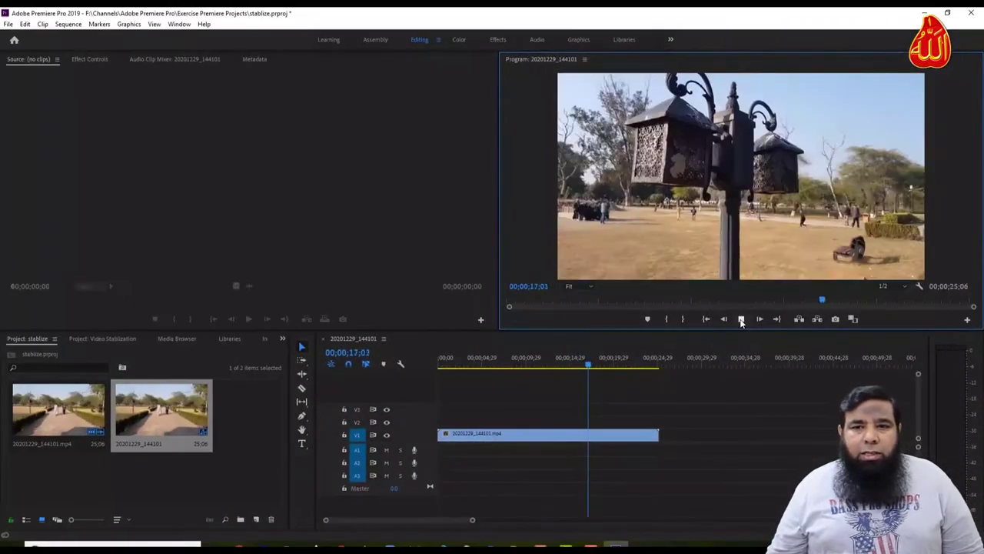
click(741, 320)
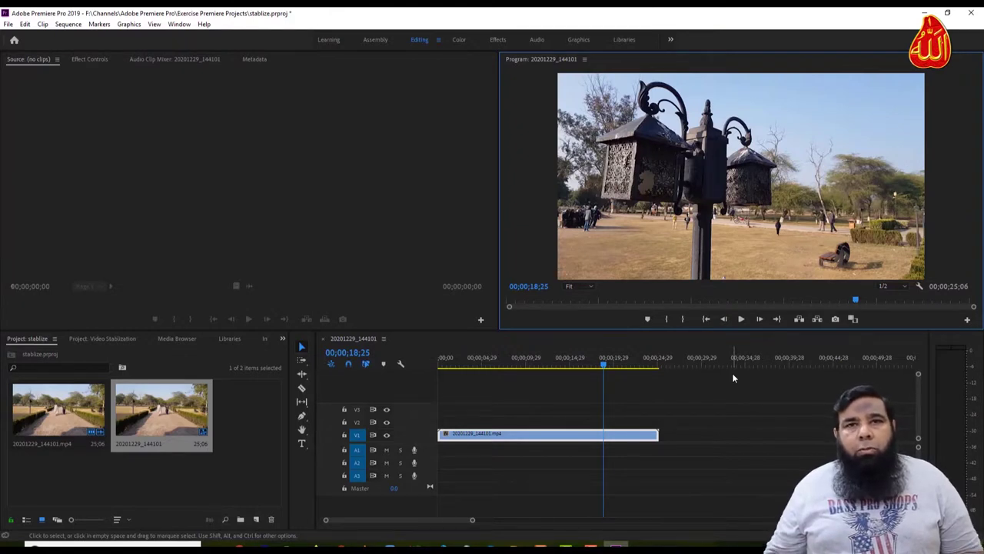
click(557, 442)
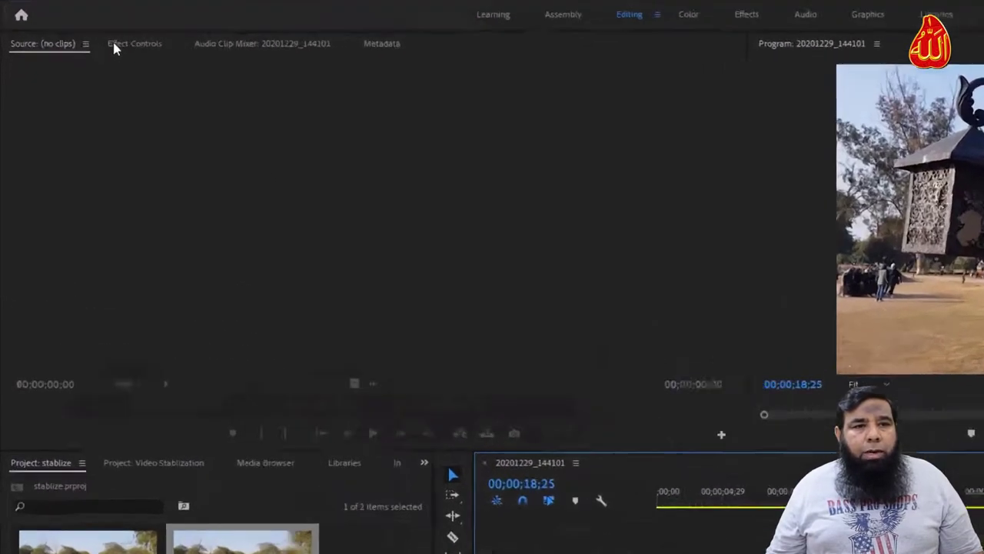
Set the walkway clip's Motion Scale to 45 and Alt-drag a duplicate from V1 onto V2
click(80, 60)
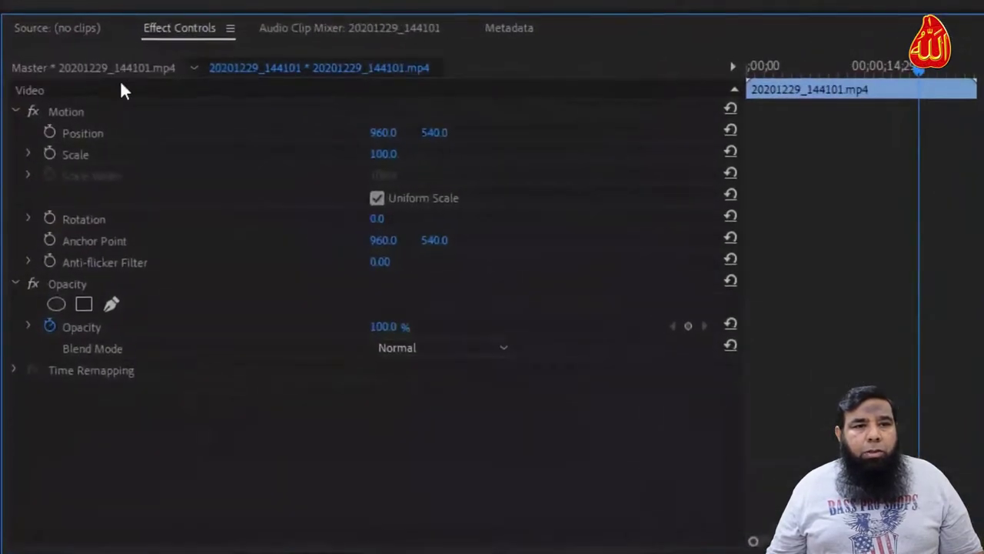
click(81, 151)
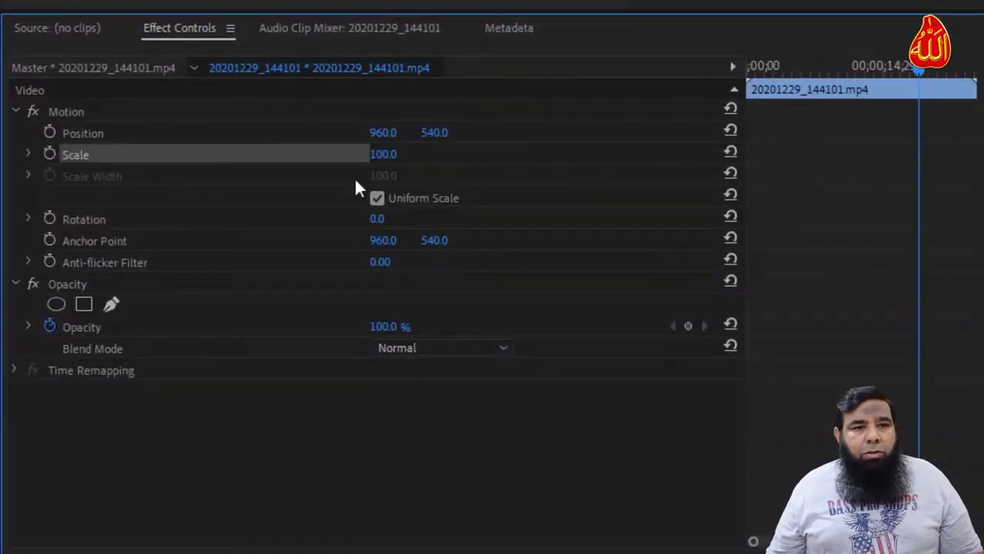
click(388, 155)
text(45)
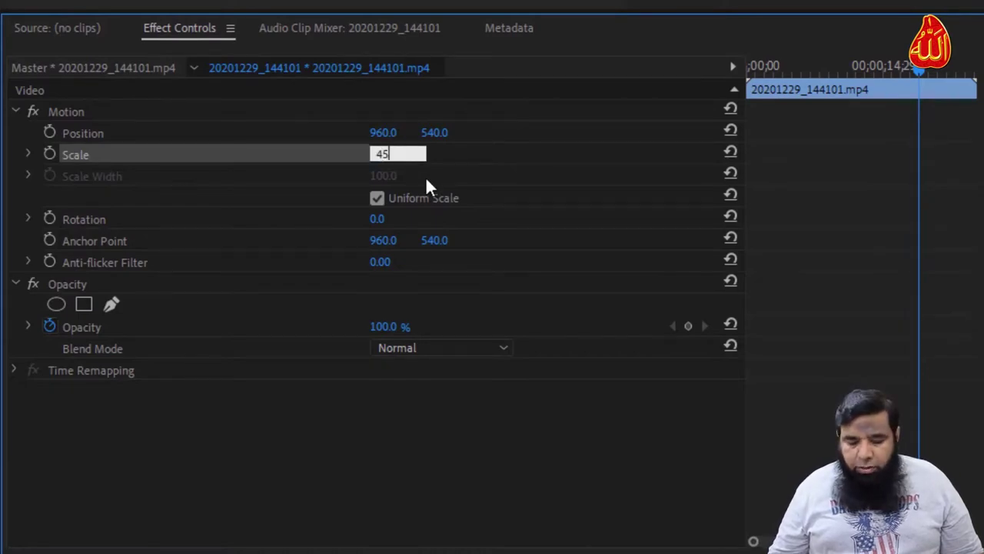
key(Return)
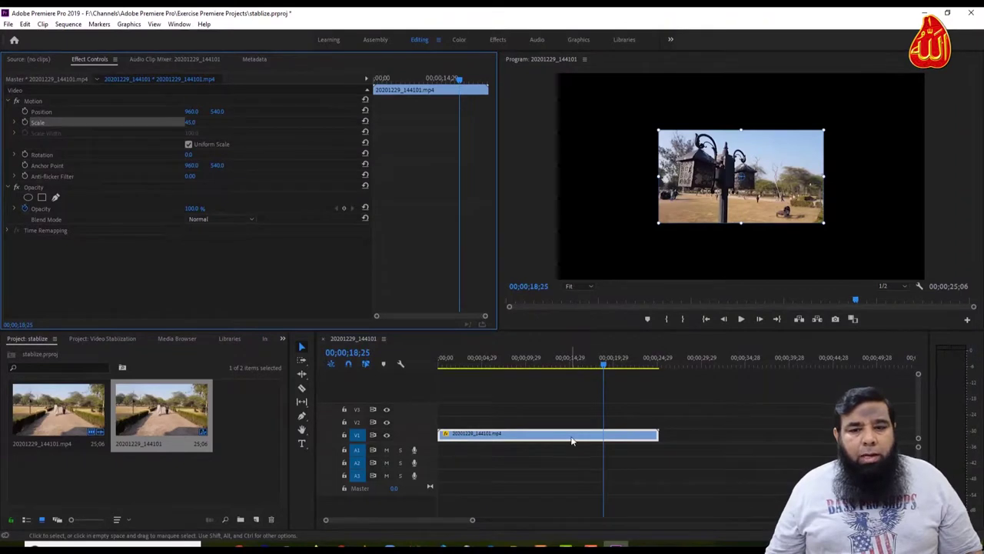
drag(572, 440, 569, 431)
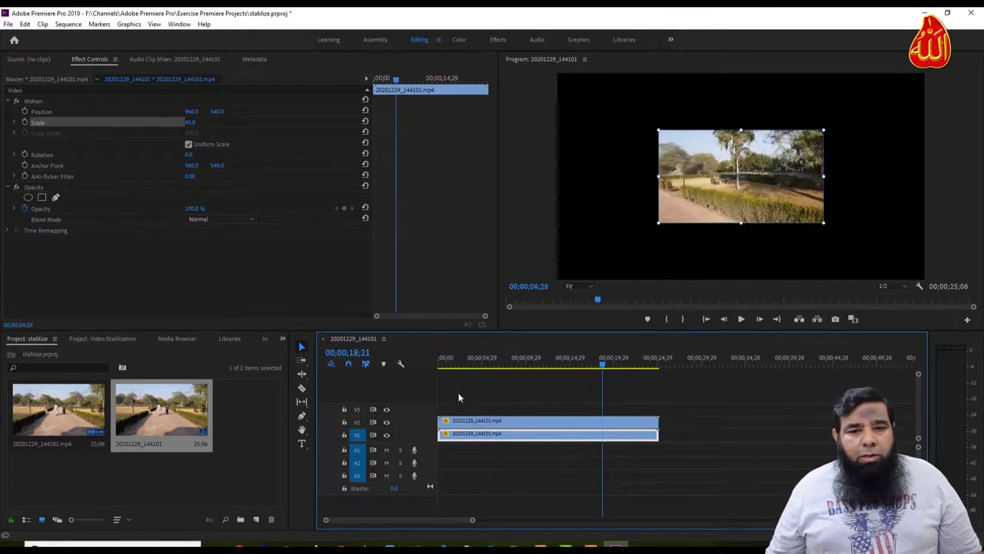
At the sequence start, drag the top copy so the two 45% copies sit left and right
key(Home)
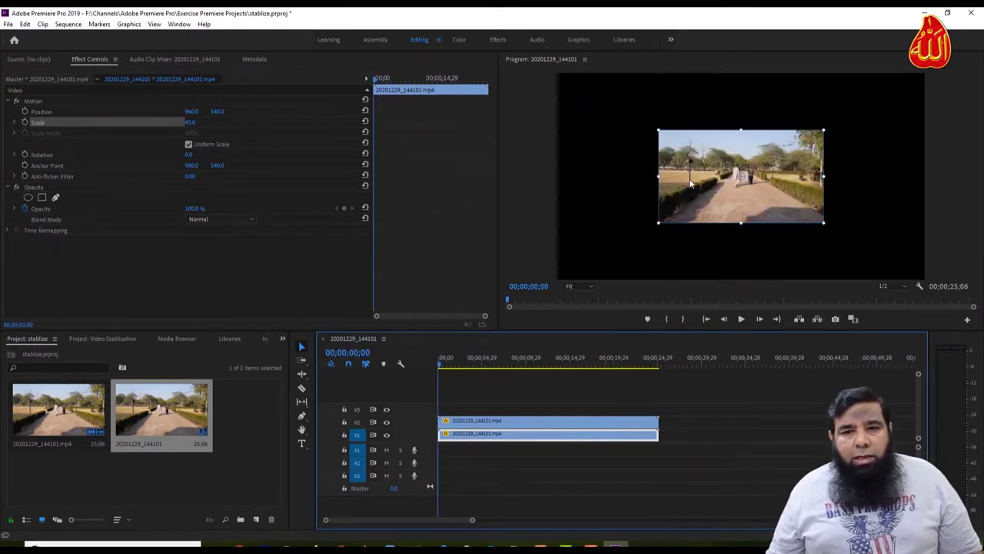
drag(690, 183, 592, 177)
key(ctrl+z)
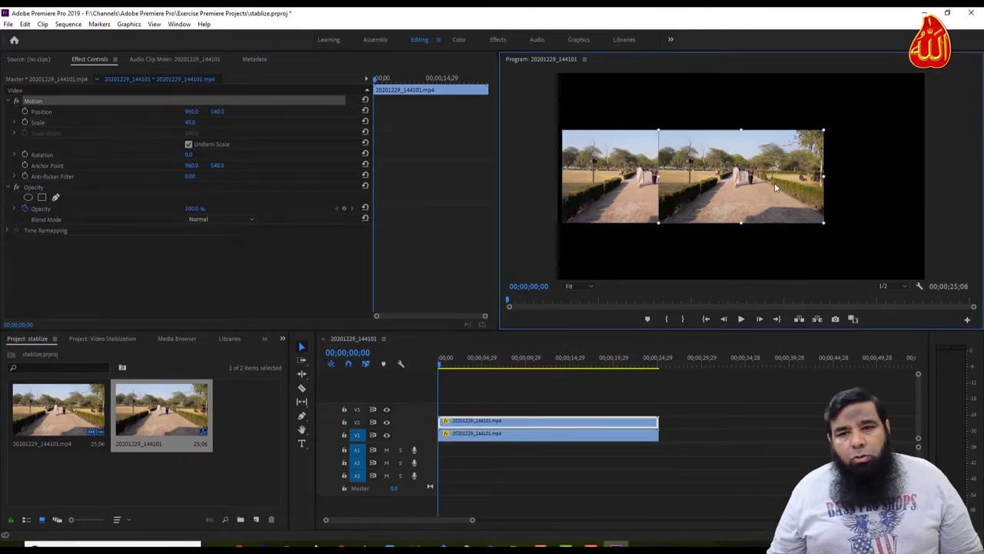
drag(774, 182, 712, 183)
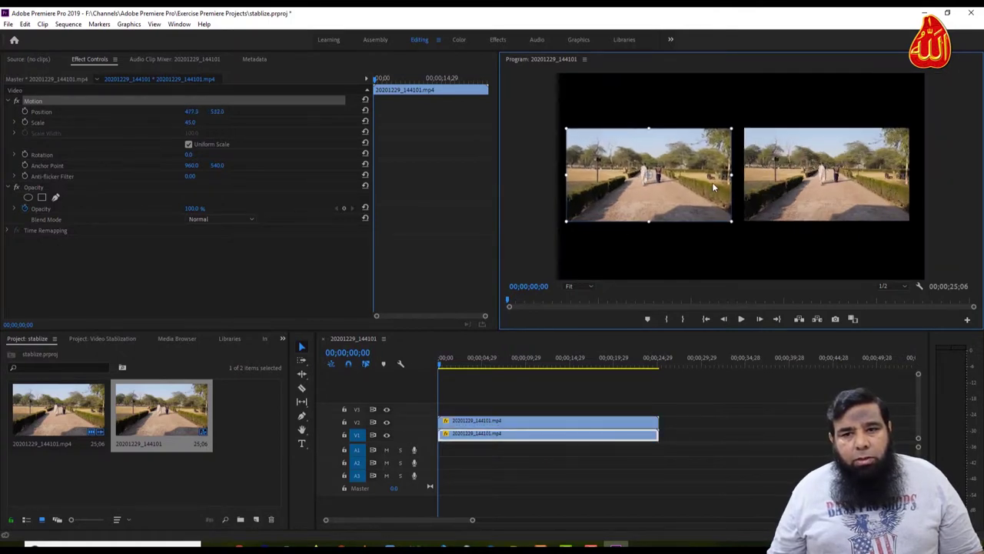
click(764, 196)
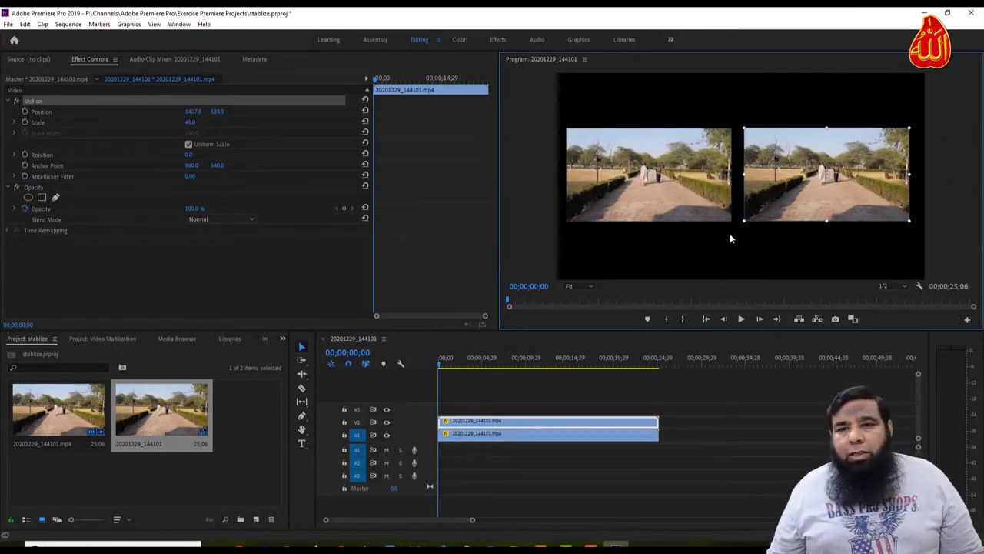
click(578, 420)
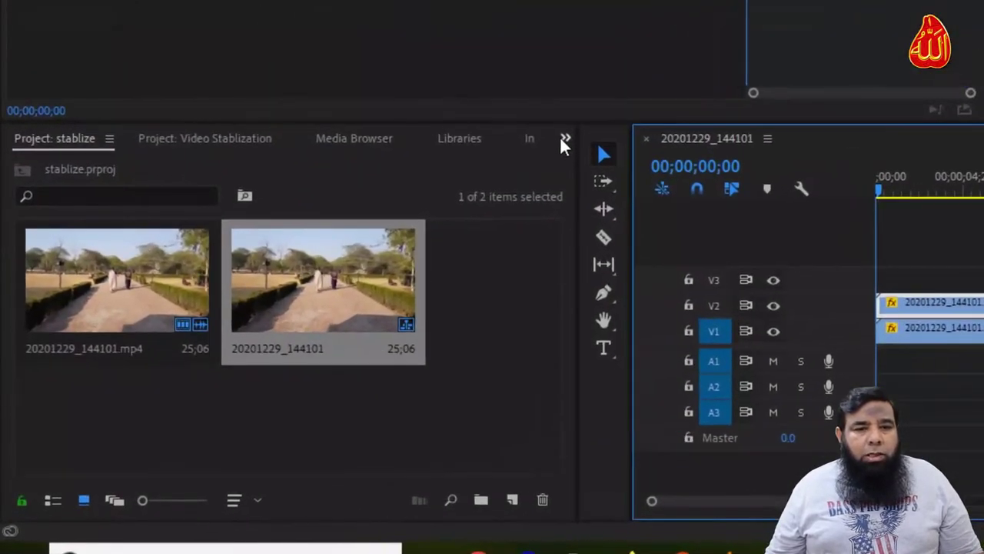
Search Effects for 'stab' and drag Warp Stabilizer onto the right-hand V2 copy
click(565, 141)
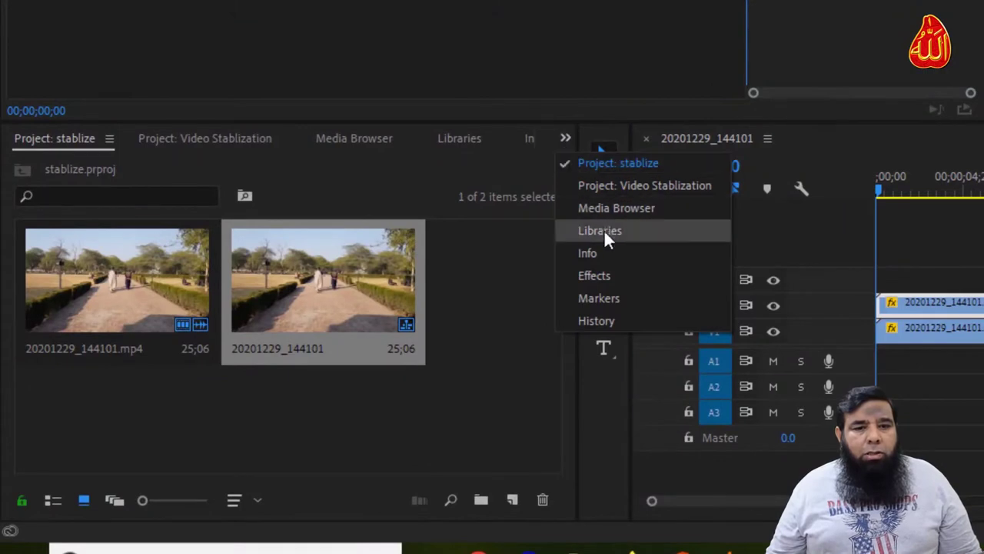
click(617, 274)
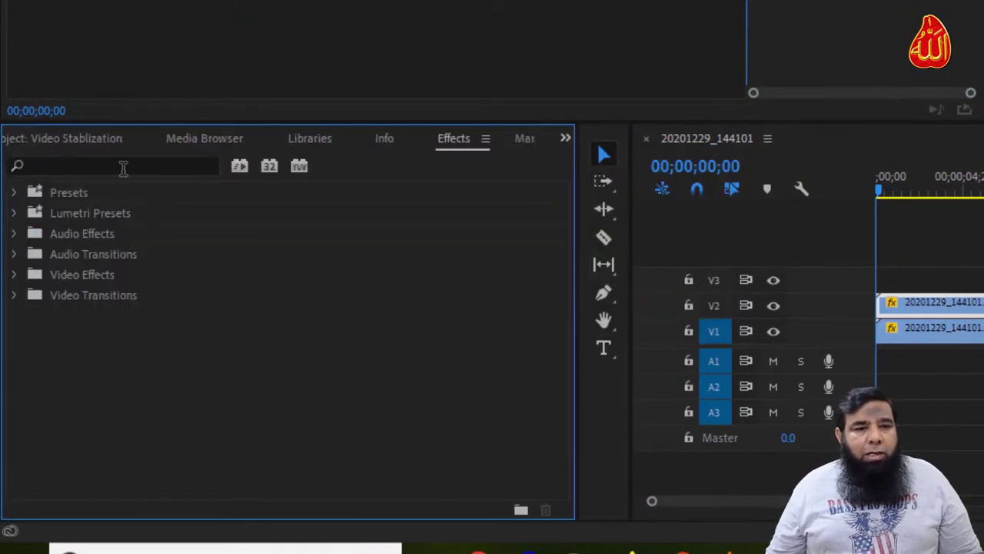
click(123, 166)
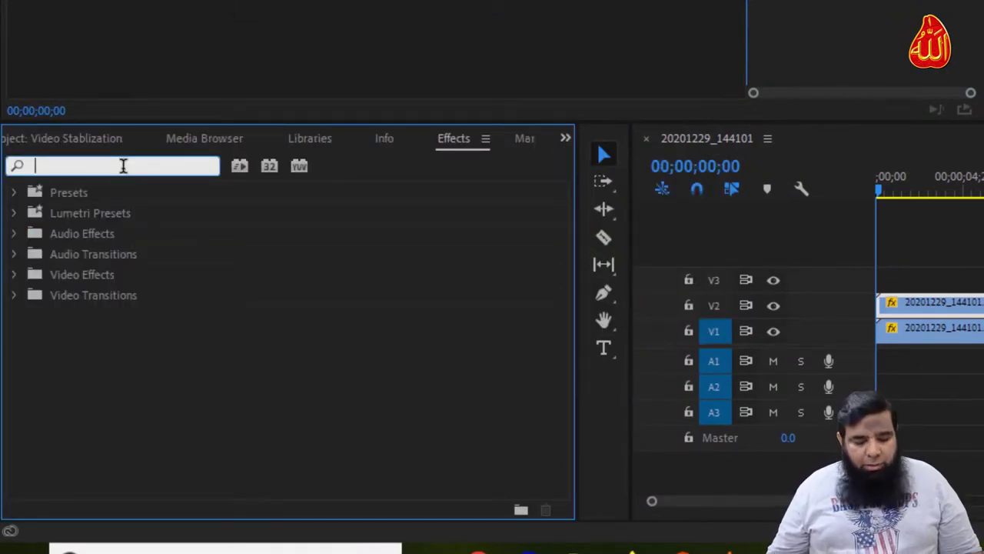
text(stab)
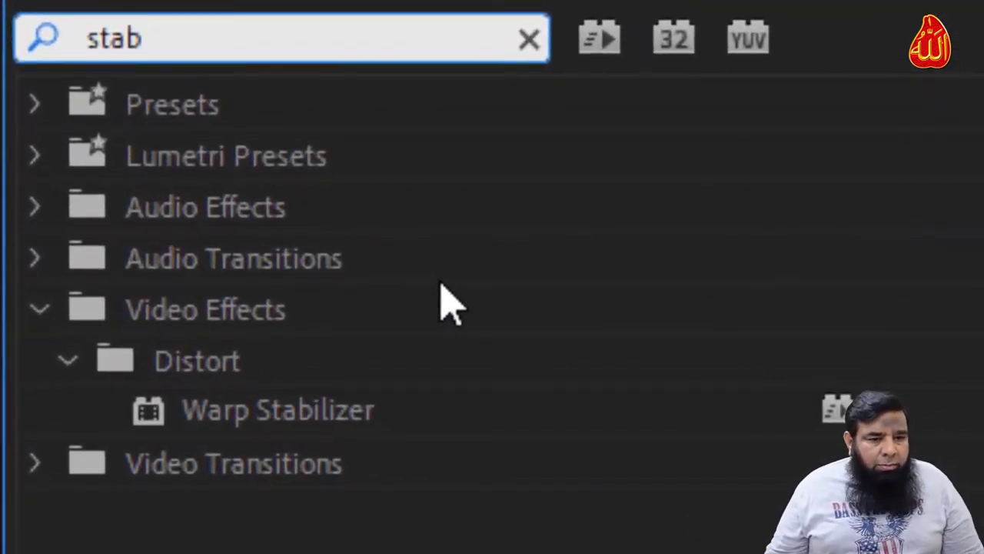
click(306, 424)
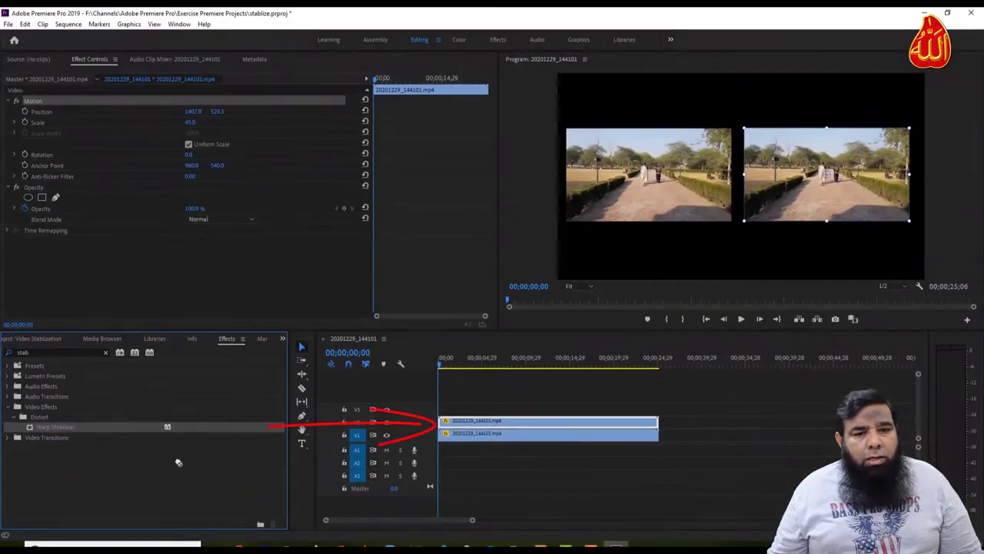
drag(400, 438, 454, 425)
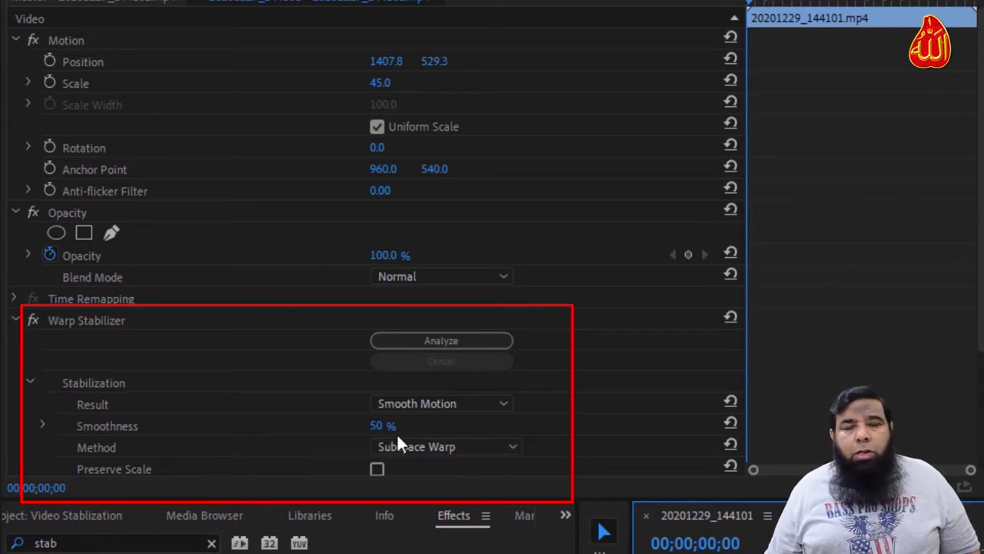
Keep Warp Stabilizer's Method on Subspace Warp and let the analysis finish
click(469, 449)
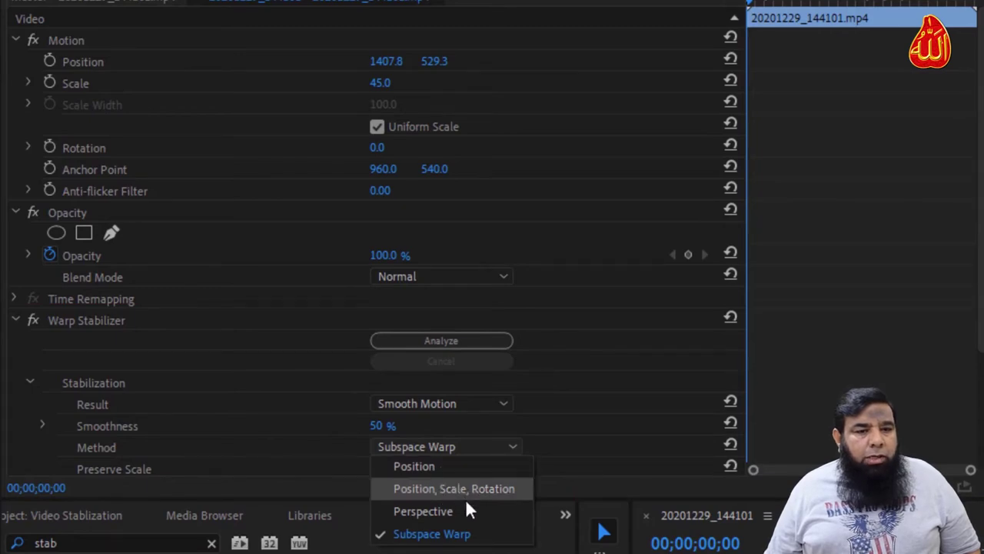
click(536, 435)
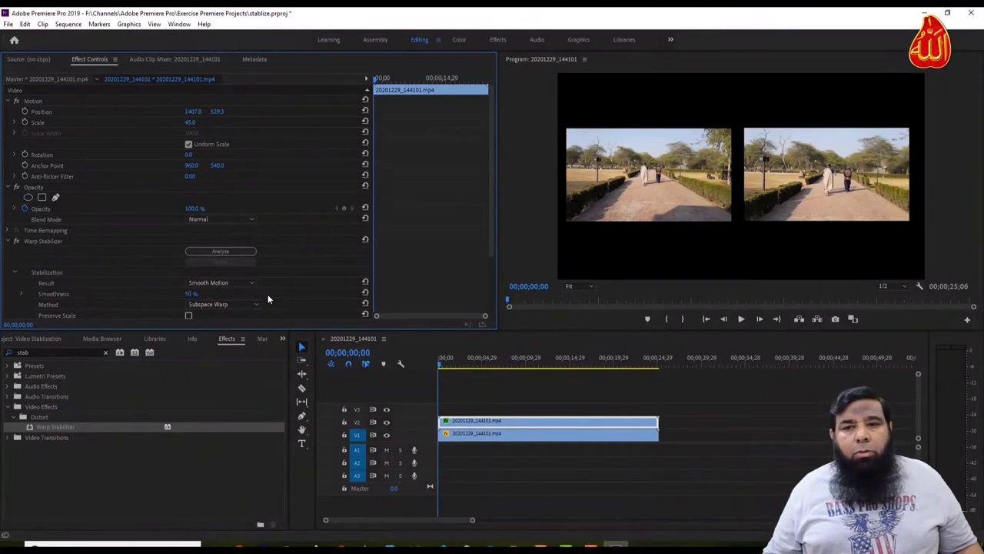
click(605, 258)
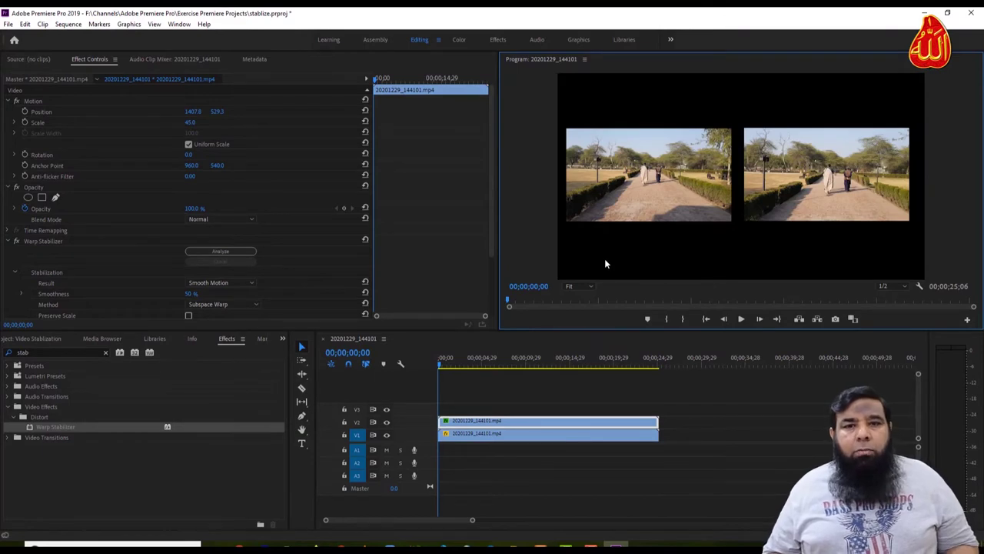
Maximize the Program monitor with ` and play the shaky and stabilized copies side by side
key(grave)
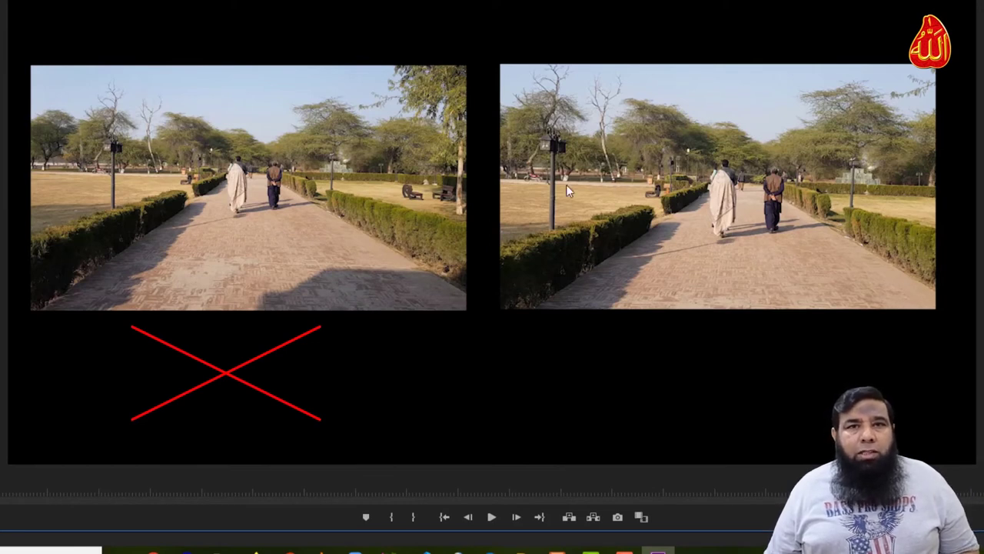
click(492, 517)
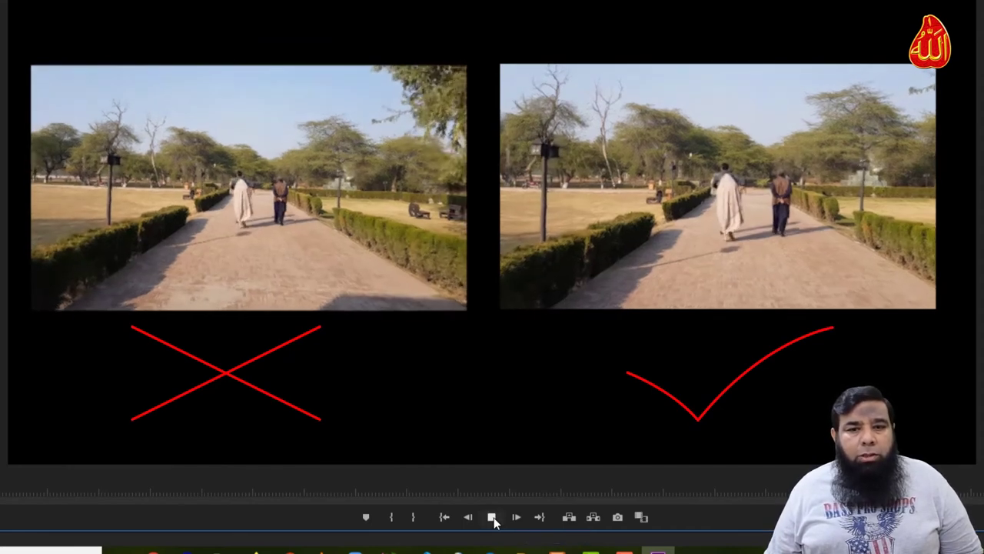